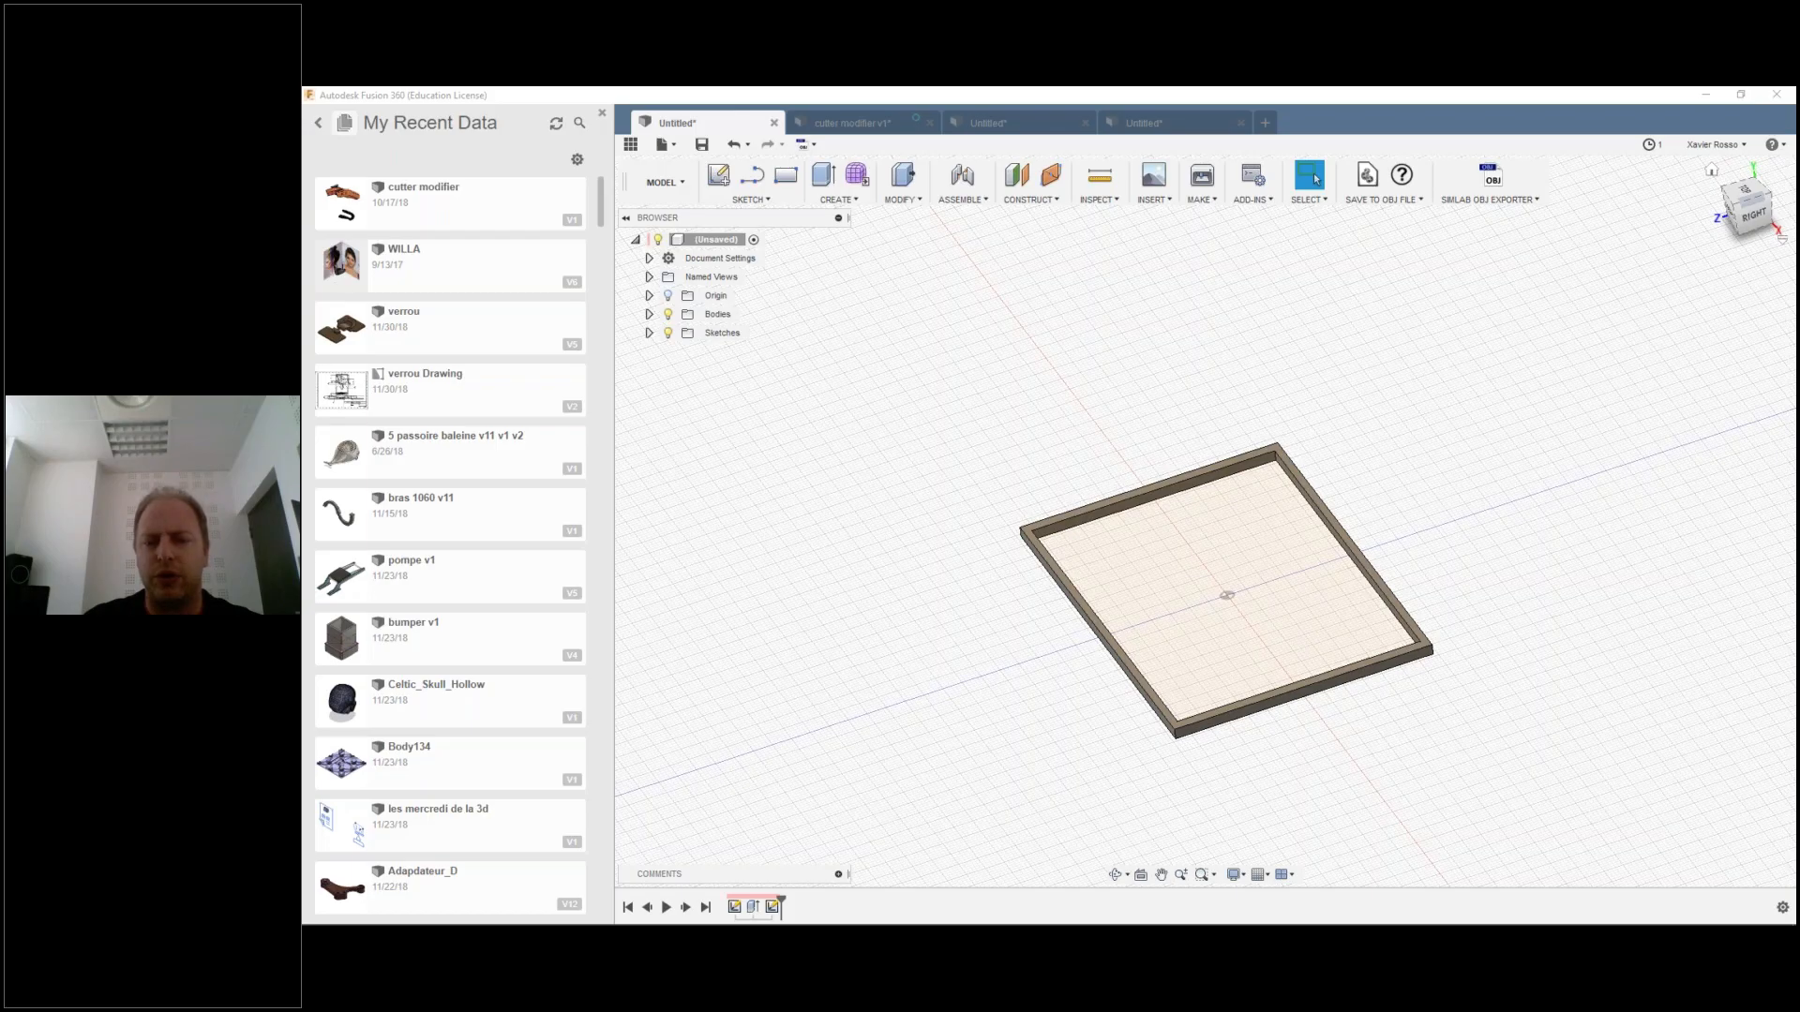
Step: Hide the recent data list to enlarge the modelling area around the square frame
{"action": "left_click", "coordinate": [601, 115]}
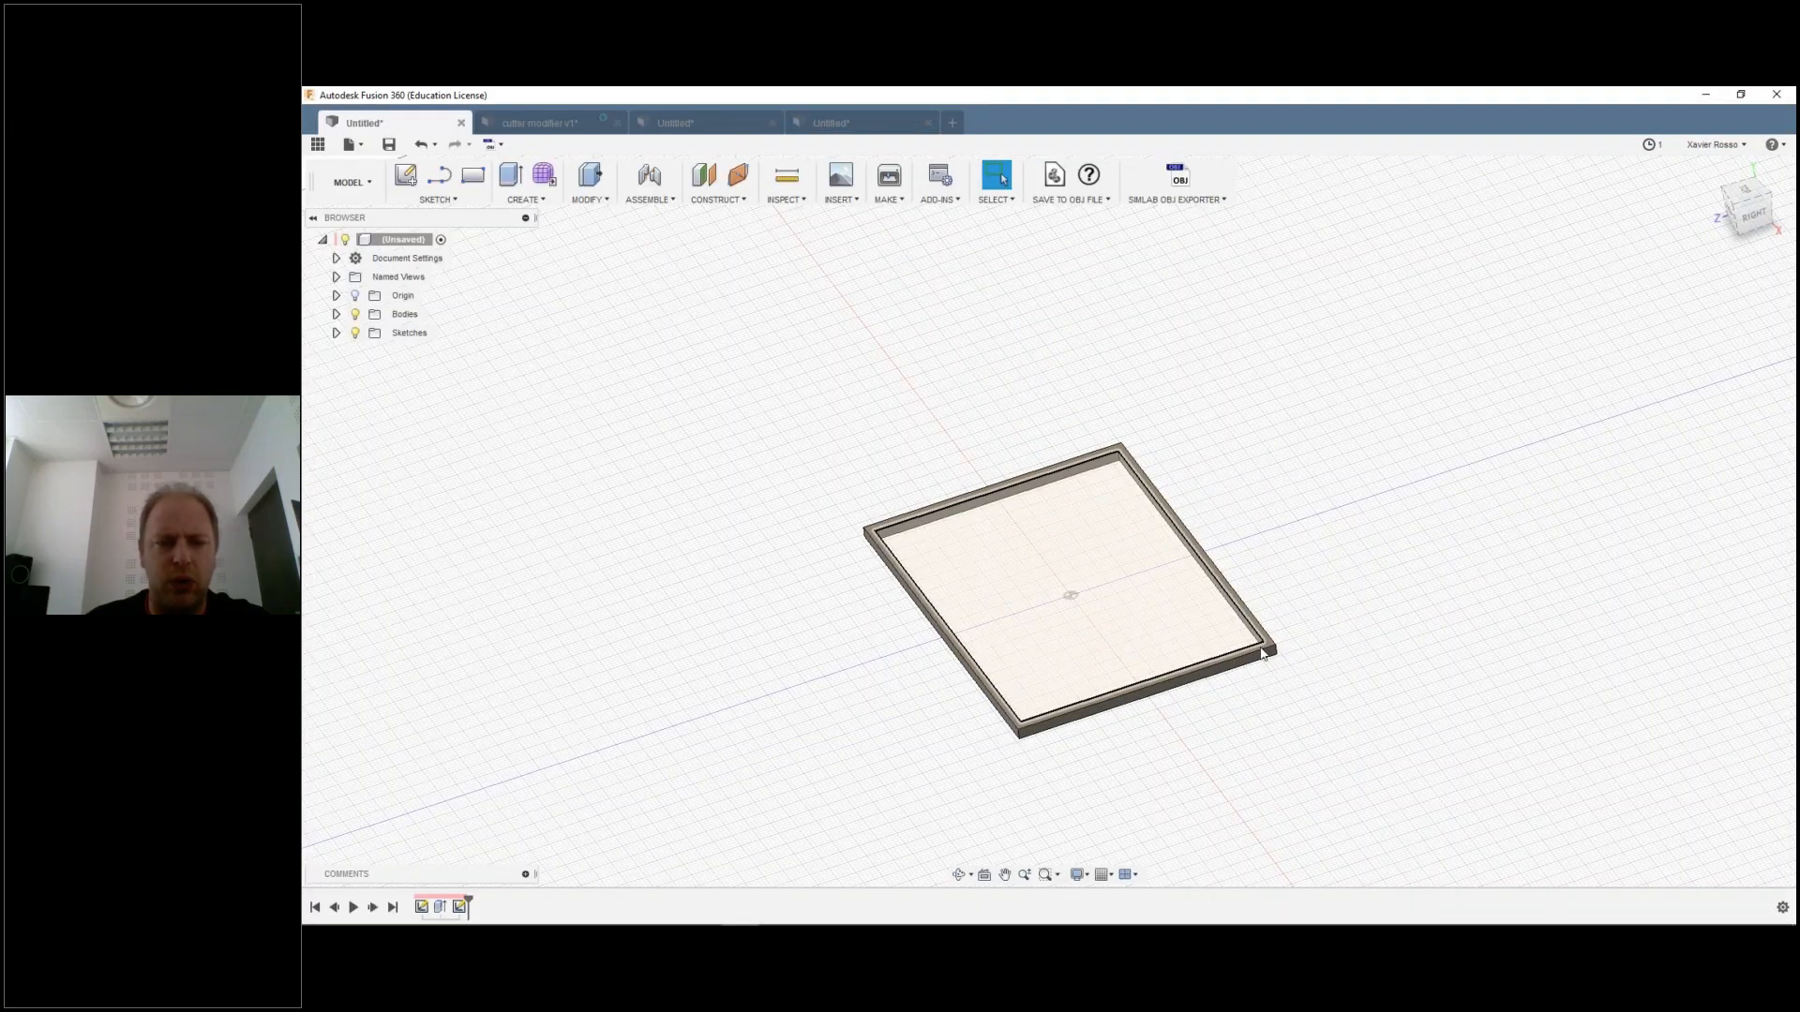
{"action": "scroll", "coordinate": [925, 403], "scroll_direction": "up", "scroll_amount": 2}
{"action": "middle_click_drag", "start_coordinate": [925, 403], "coordinate": [1037, 296]}
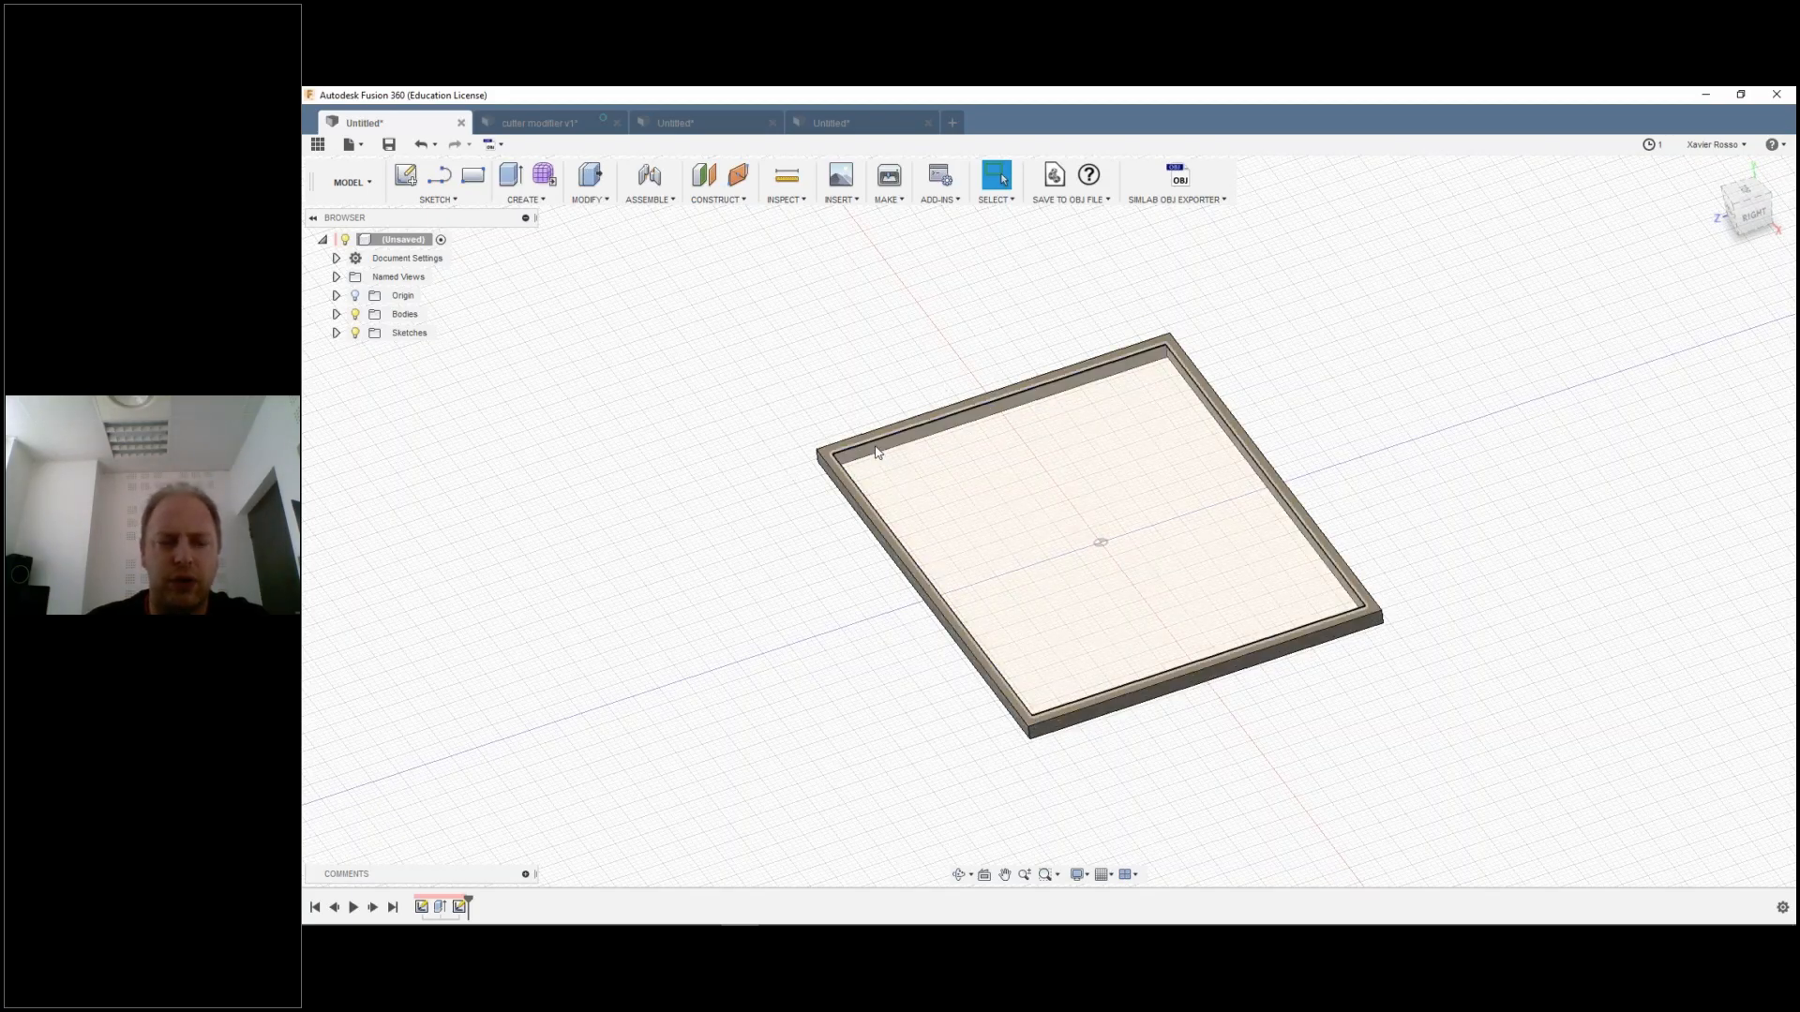
{"action": "scroll", "coordinate": [877, 460], "scroll_direction": "up", "scroll_amount": 1}
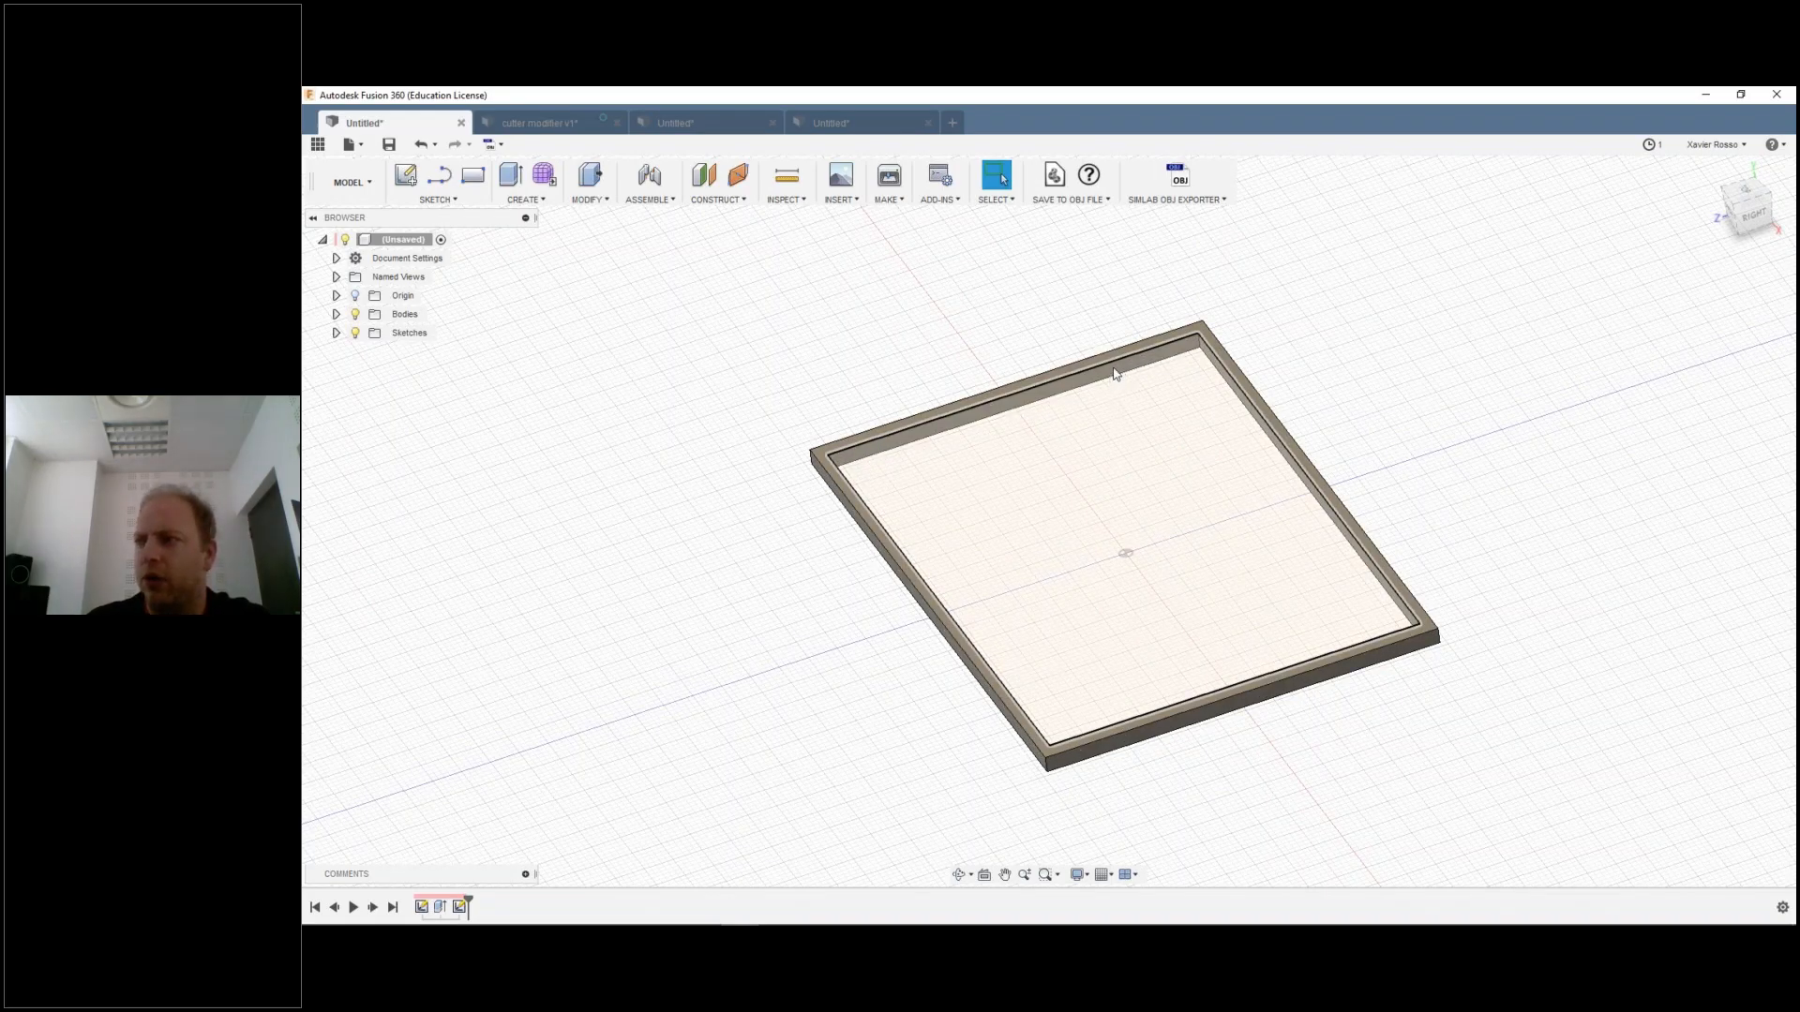
{"action": "left_click", "coordinate": [895, 430]}
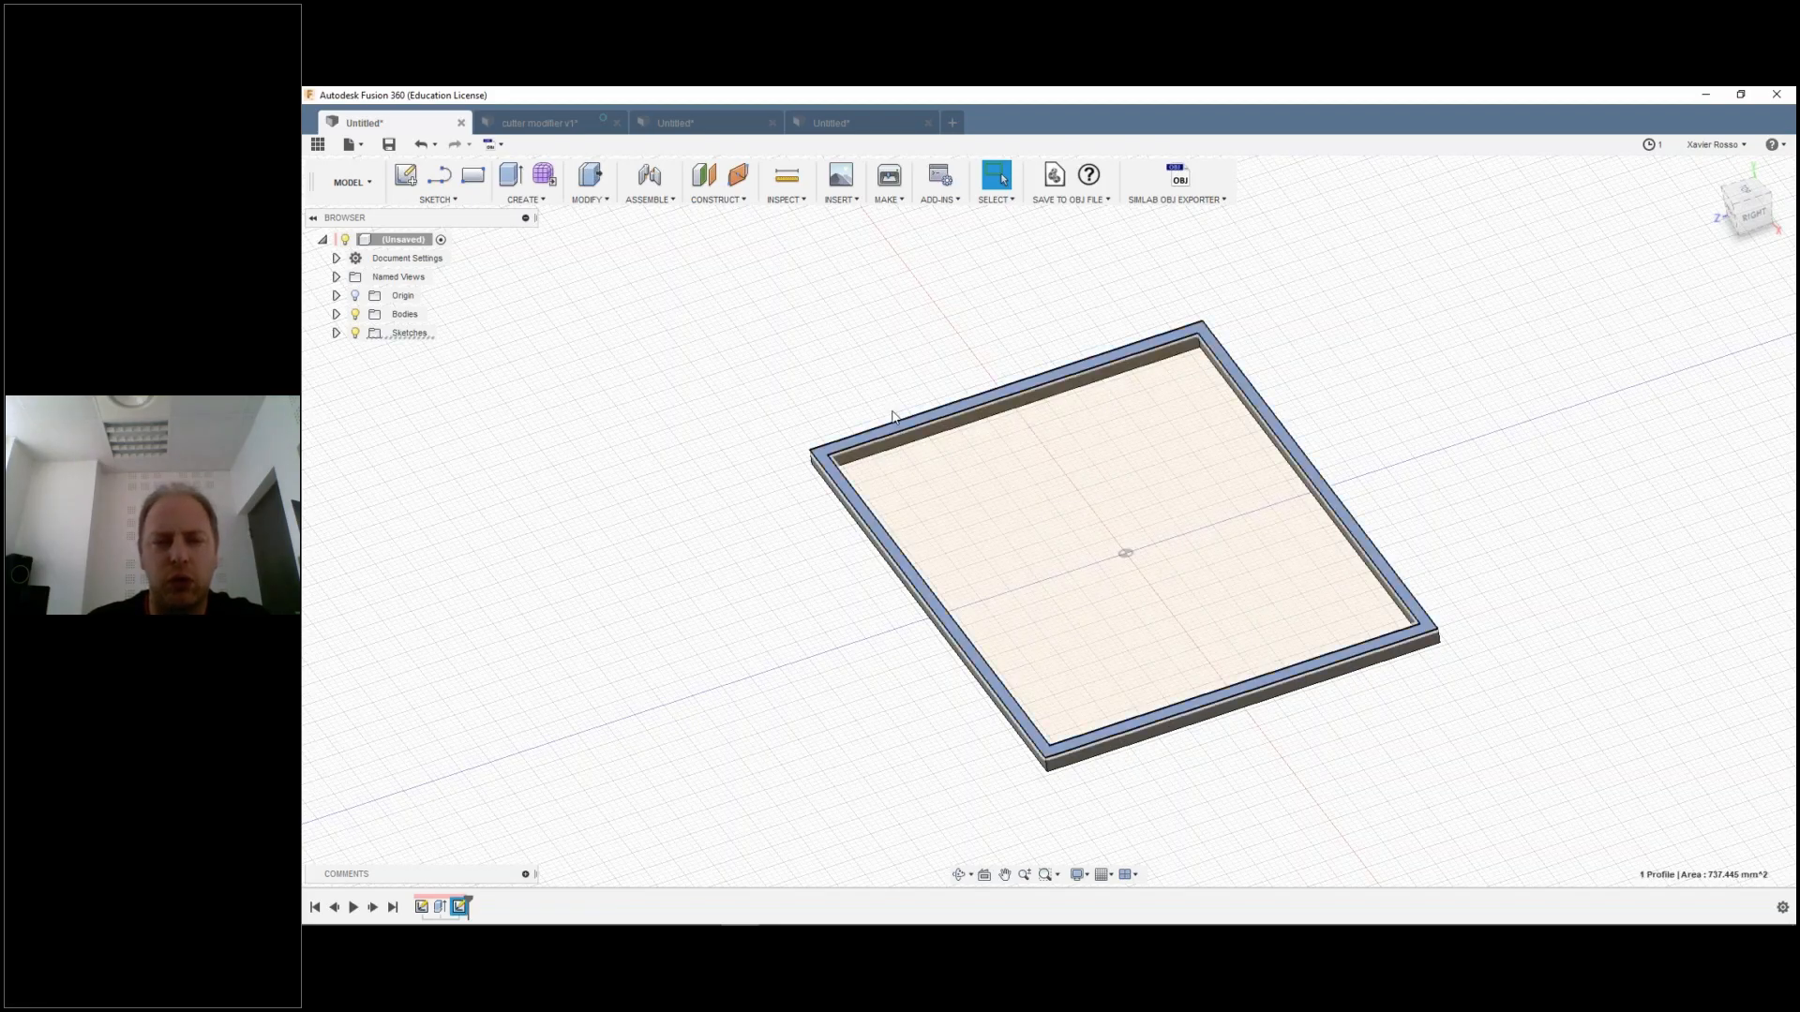
{"action": "left_click", "coordinate": [889, 395]}
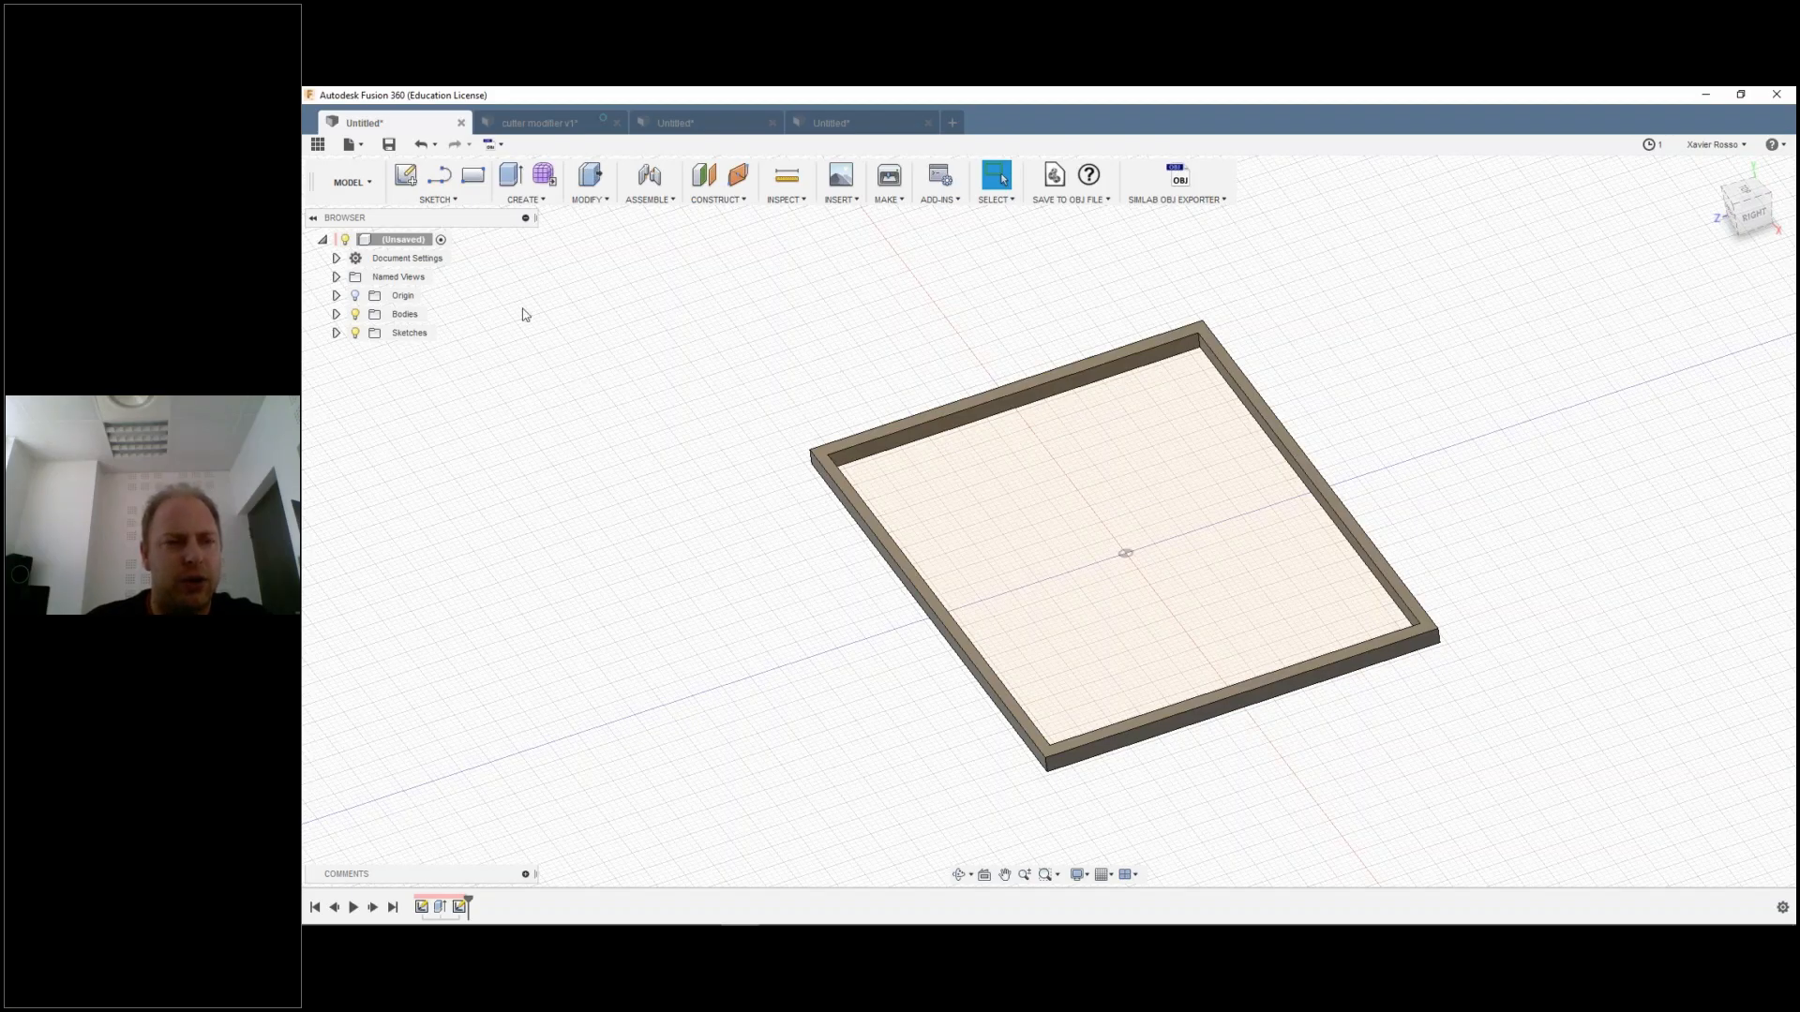
Step: Start a line sketch on the top face of the frame
{"action": "left_click", "coordinate": [440, 176]}
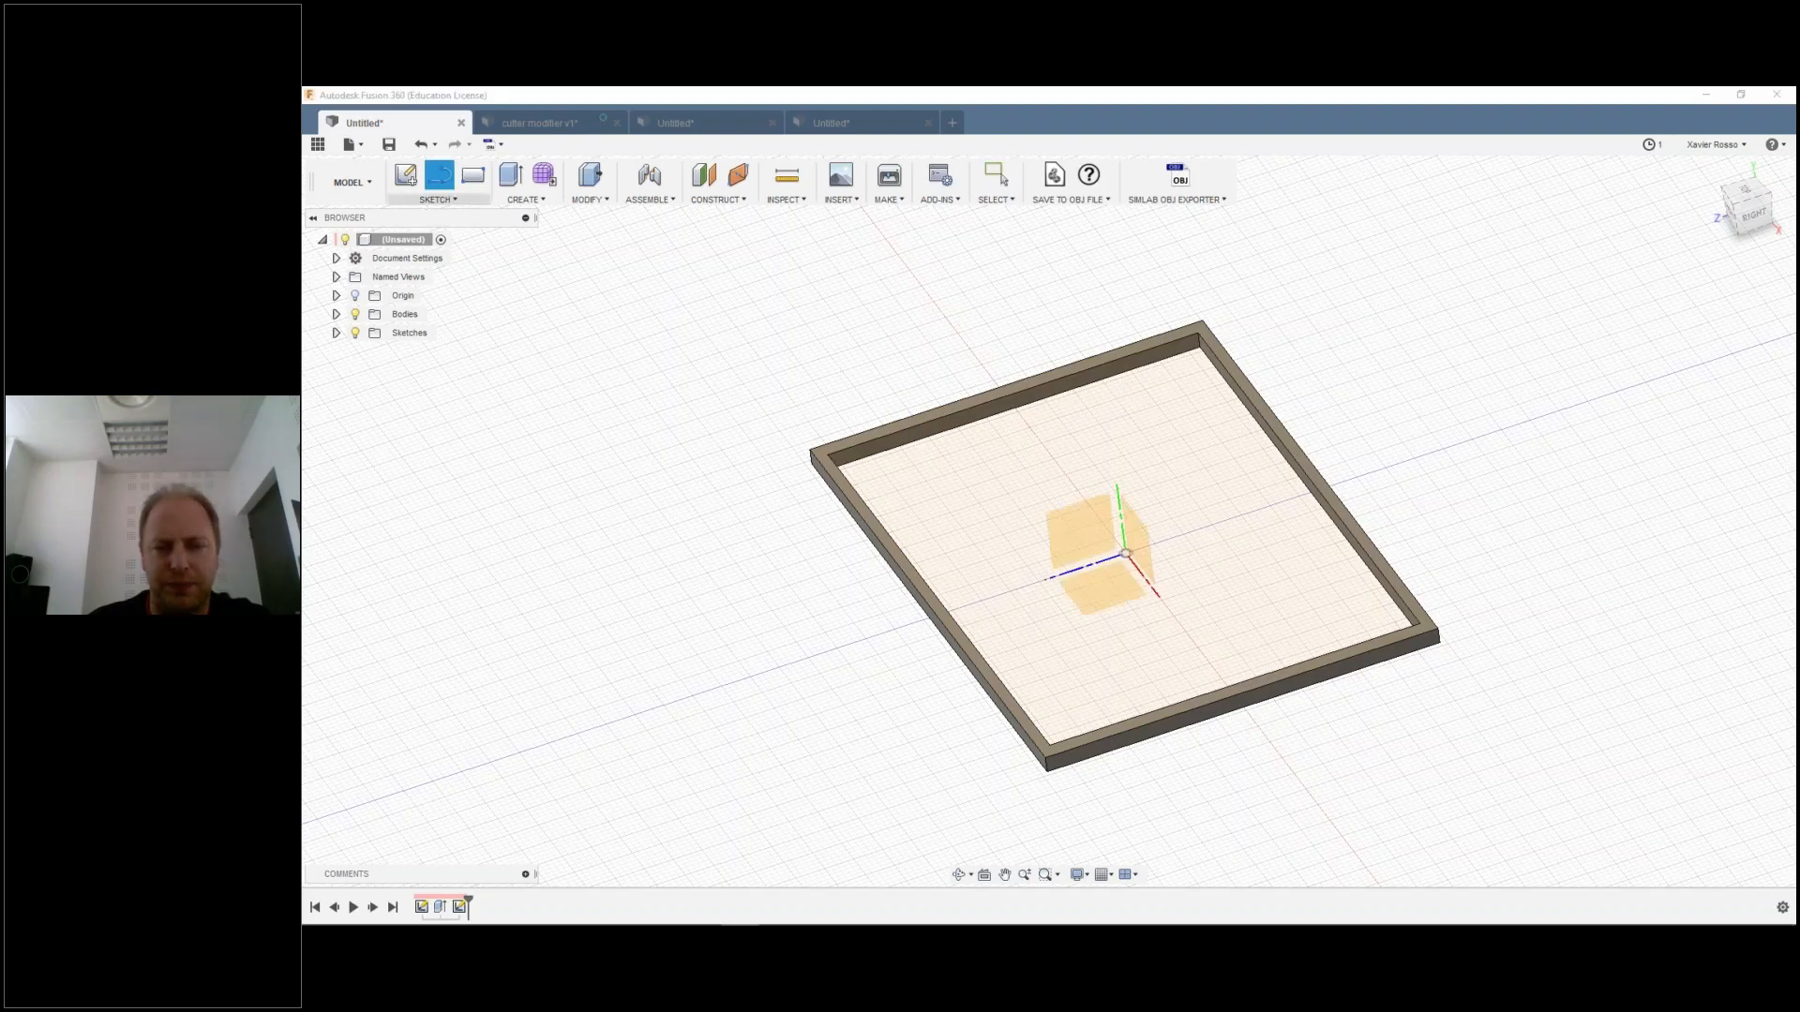
{"action": "left_click", "coordinate": [1150, 542]}
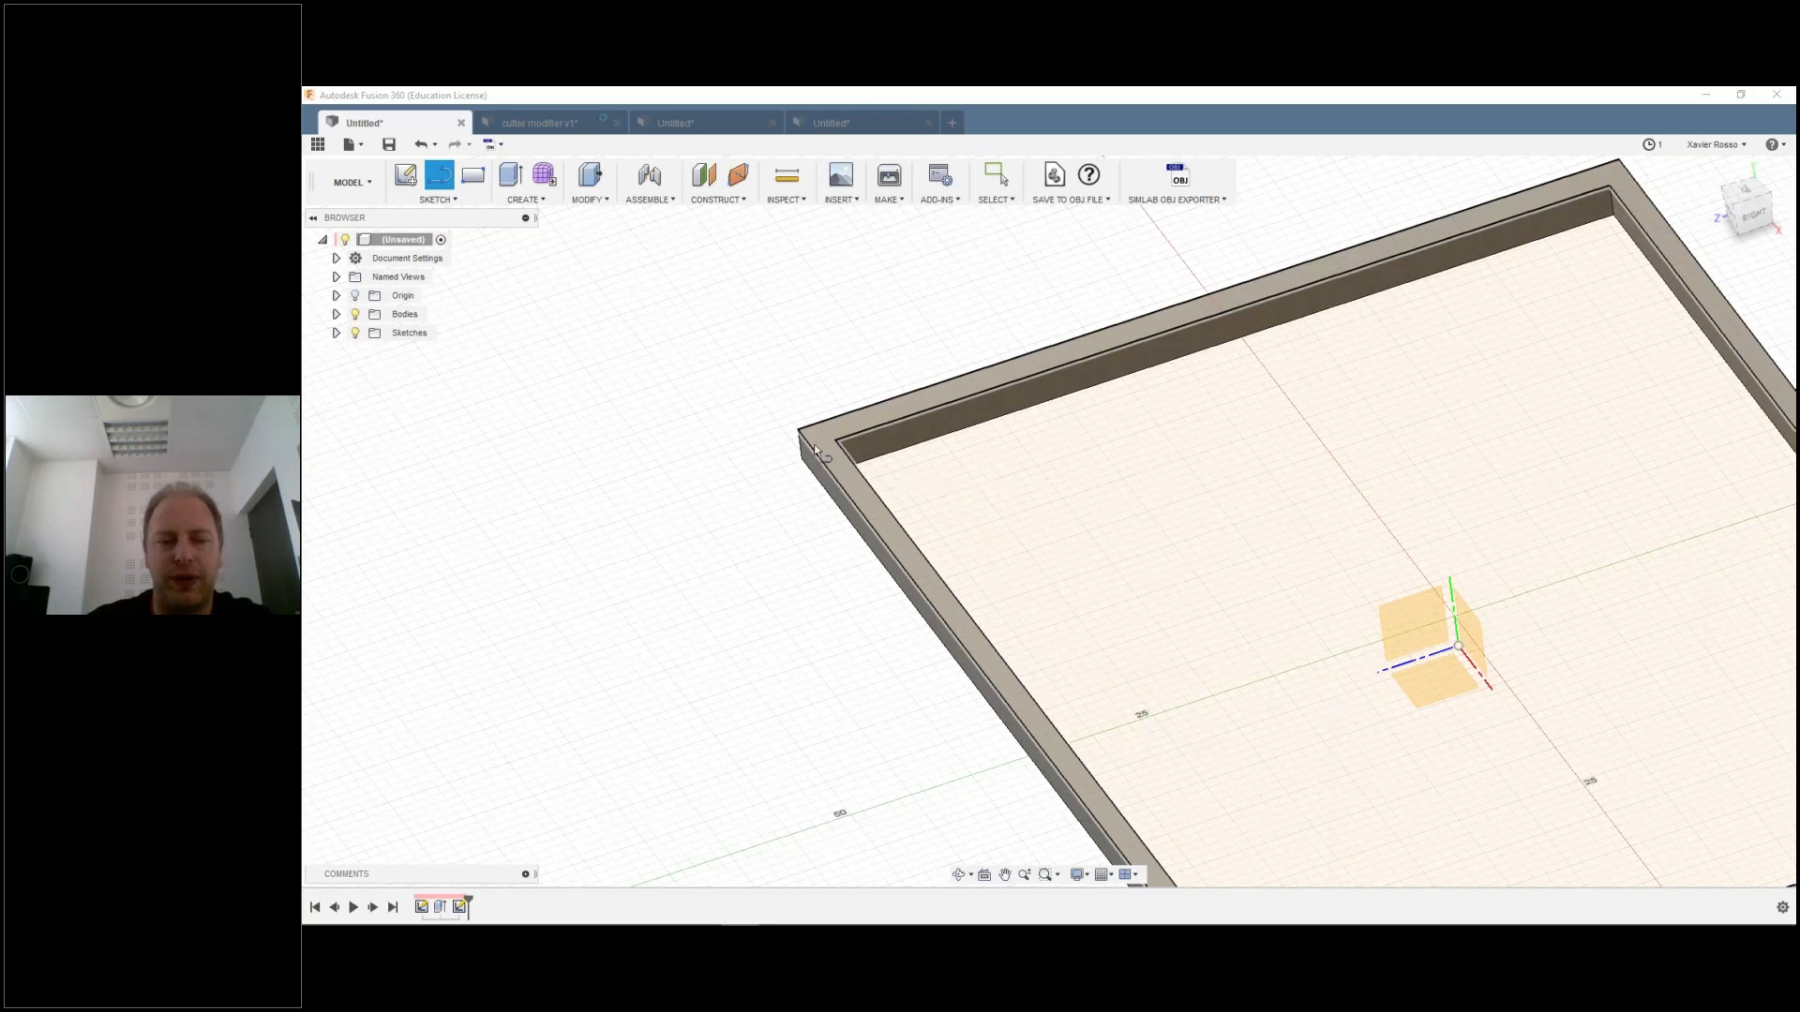
{"action": "left_click", "coordinate": [894, 408]}
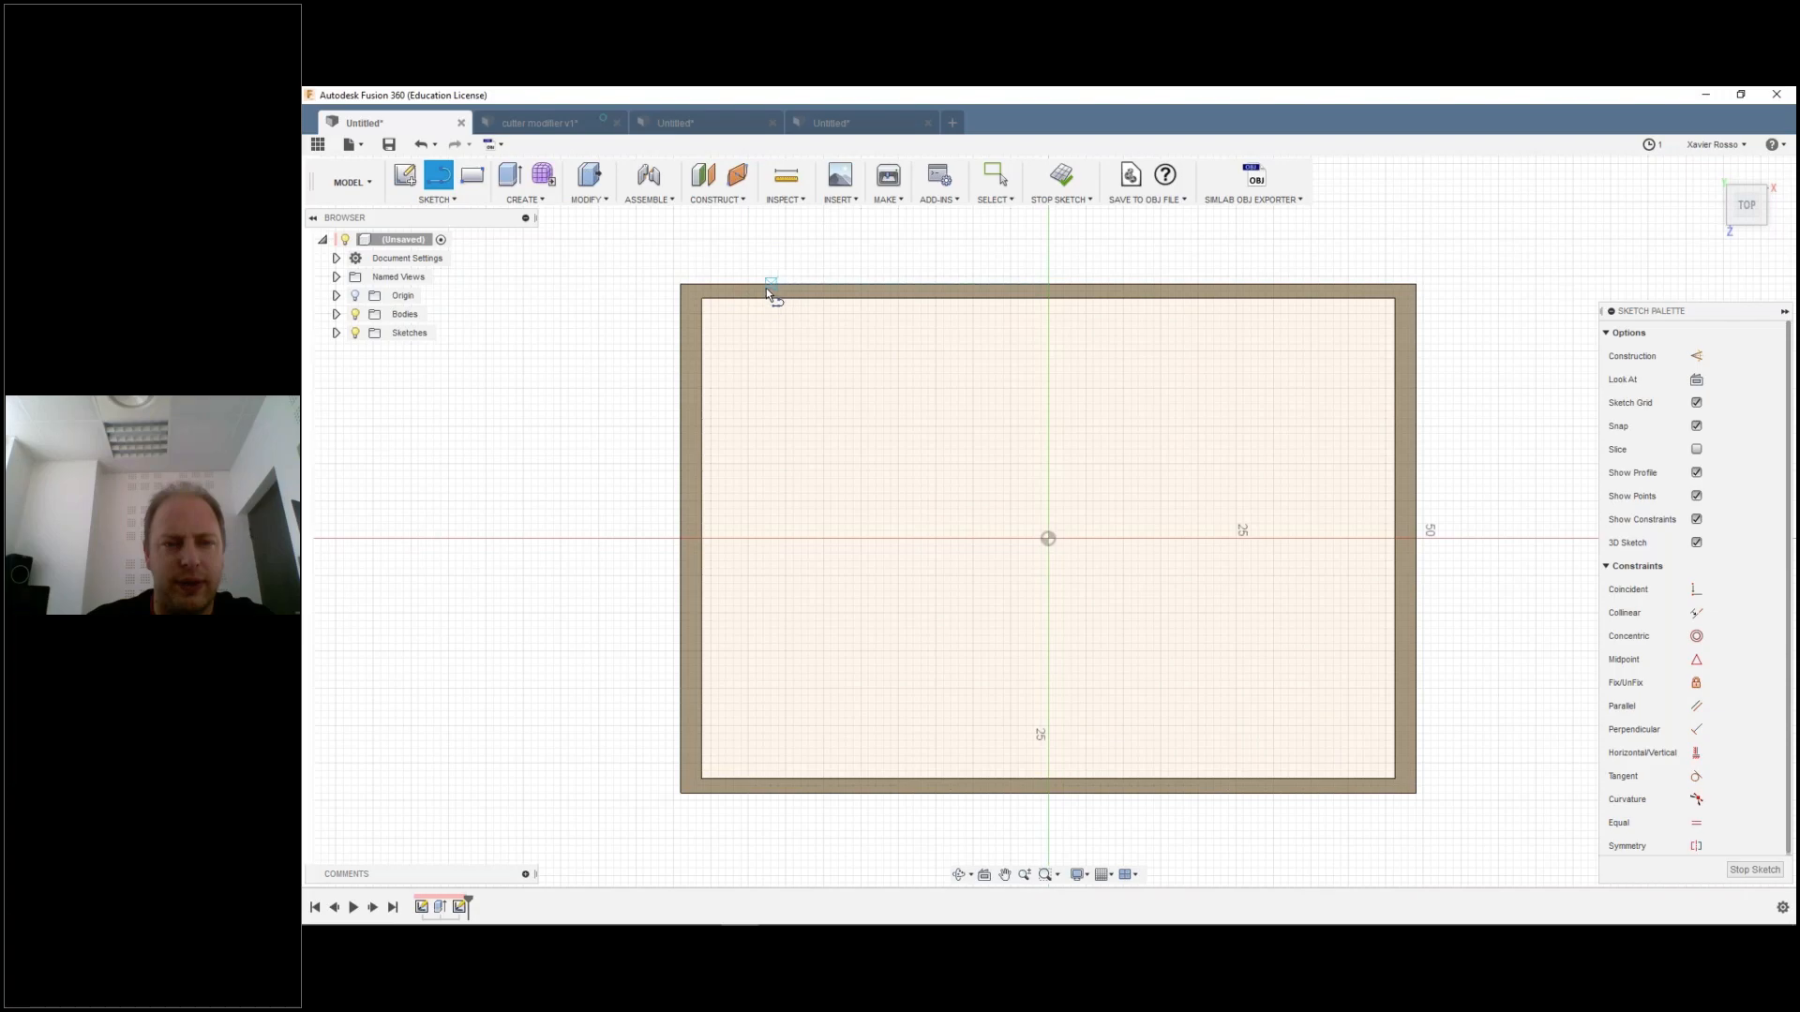
Step: Try a diagonal line across the frame's upper-left corner, ending on its top and left borders
{"action": "scroll", "coordinate": [750, 292], "scroll_direction": "up", "scroll_amount": 1}
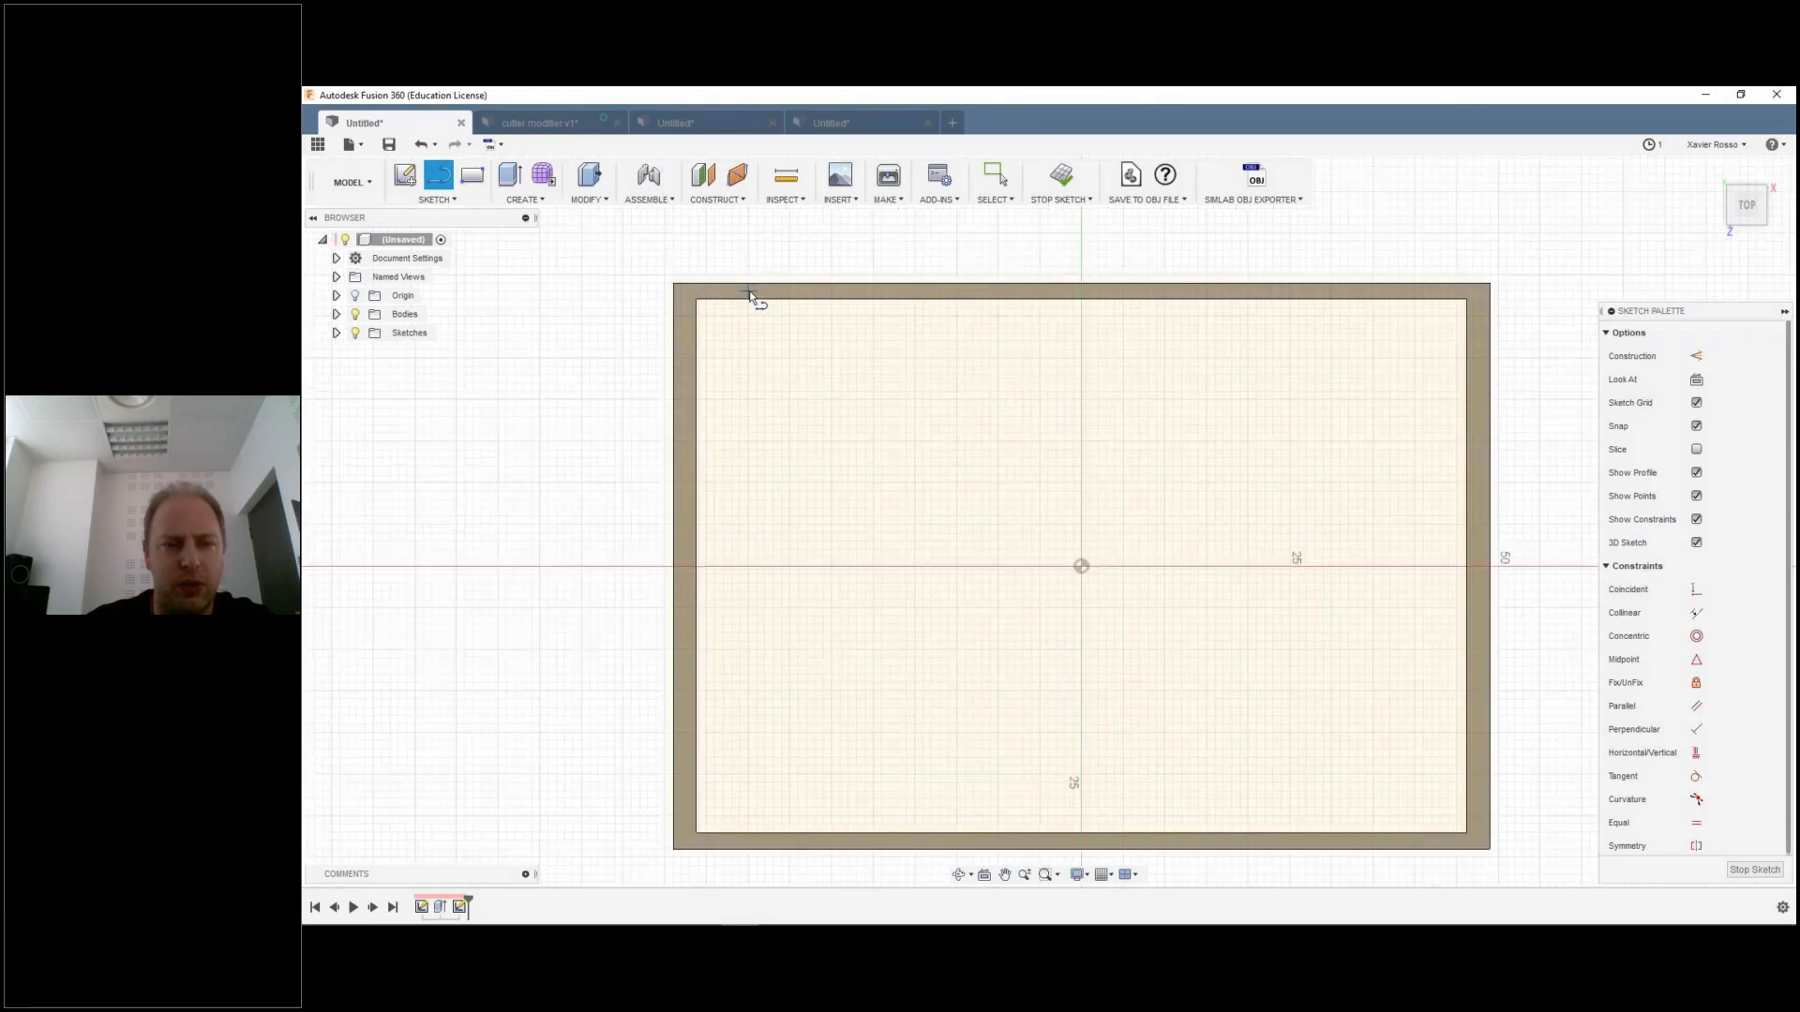
{"action": "scroll", "coordinate": [750, 294], "scroll_direction": "up", "scroll_amount": 1}
{"action": "left_click", "coordinate": [748, 292]}
{"action": "left_click", "coordinate": [669, 403]}
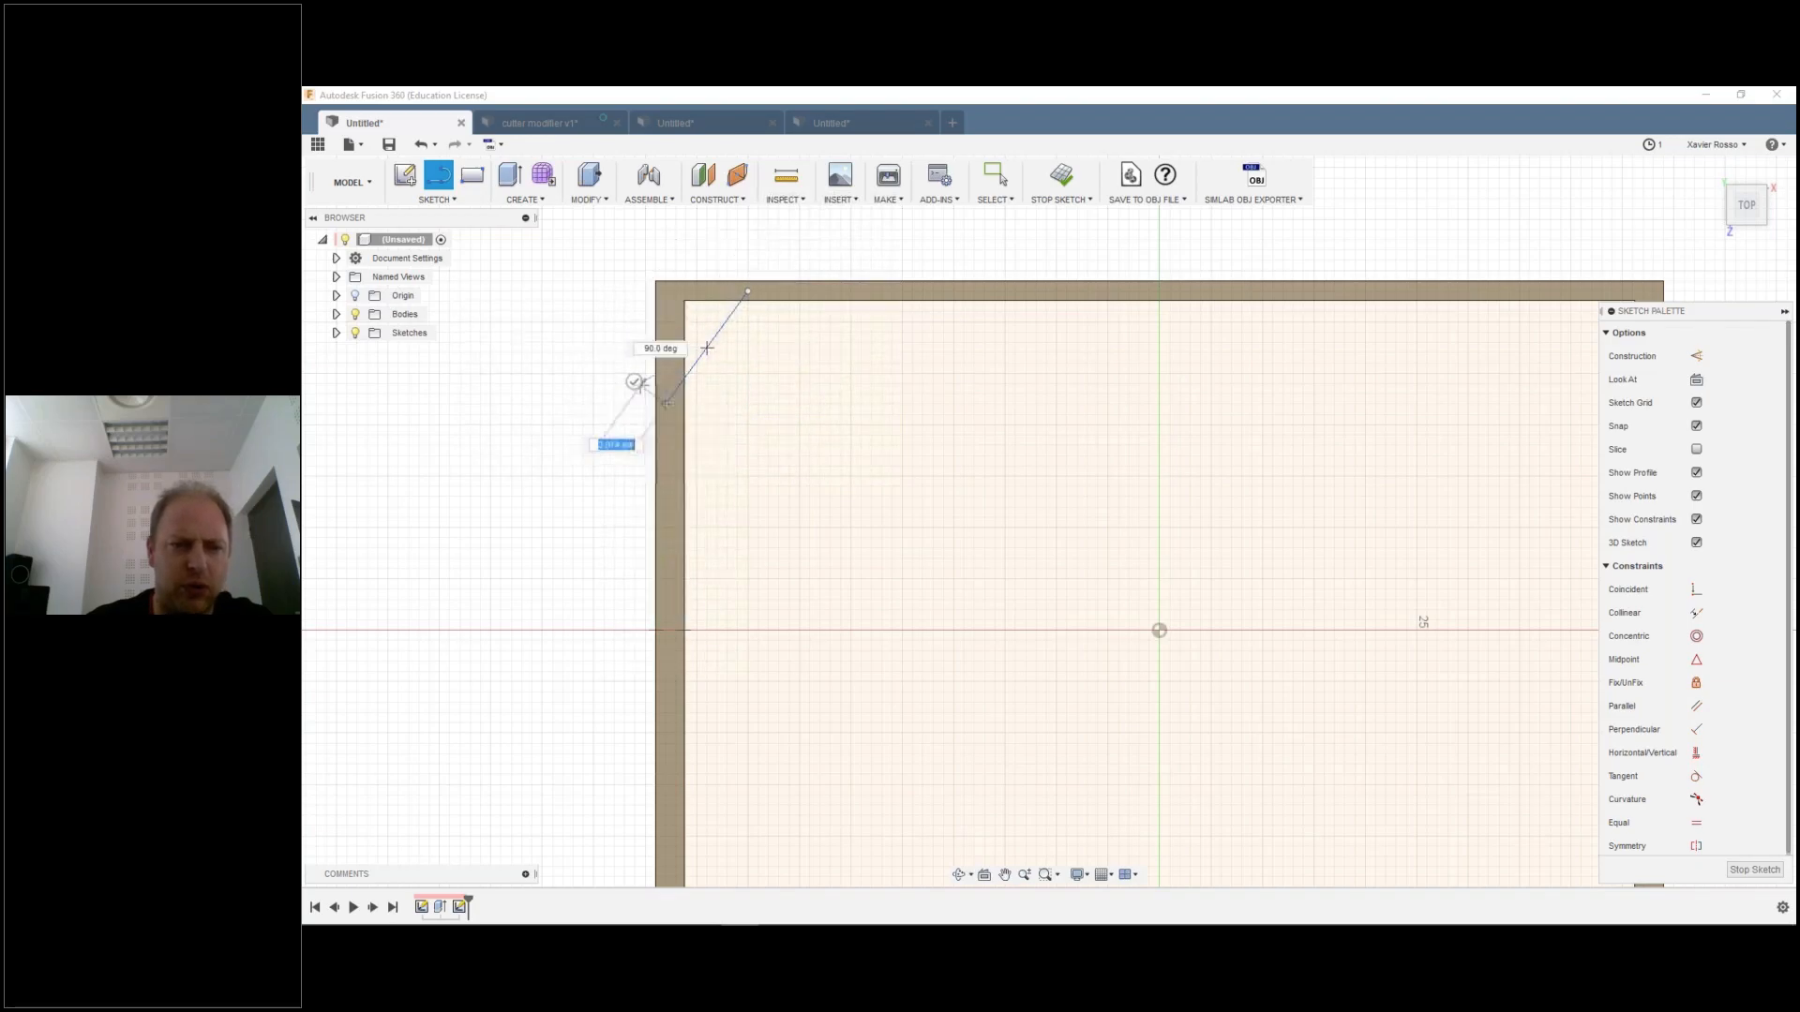
{"action": "key", "text": "Escape"}
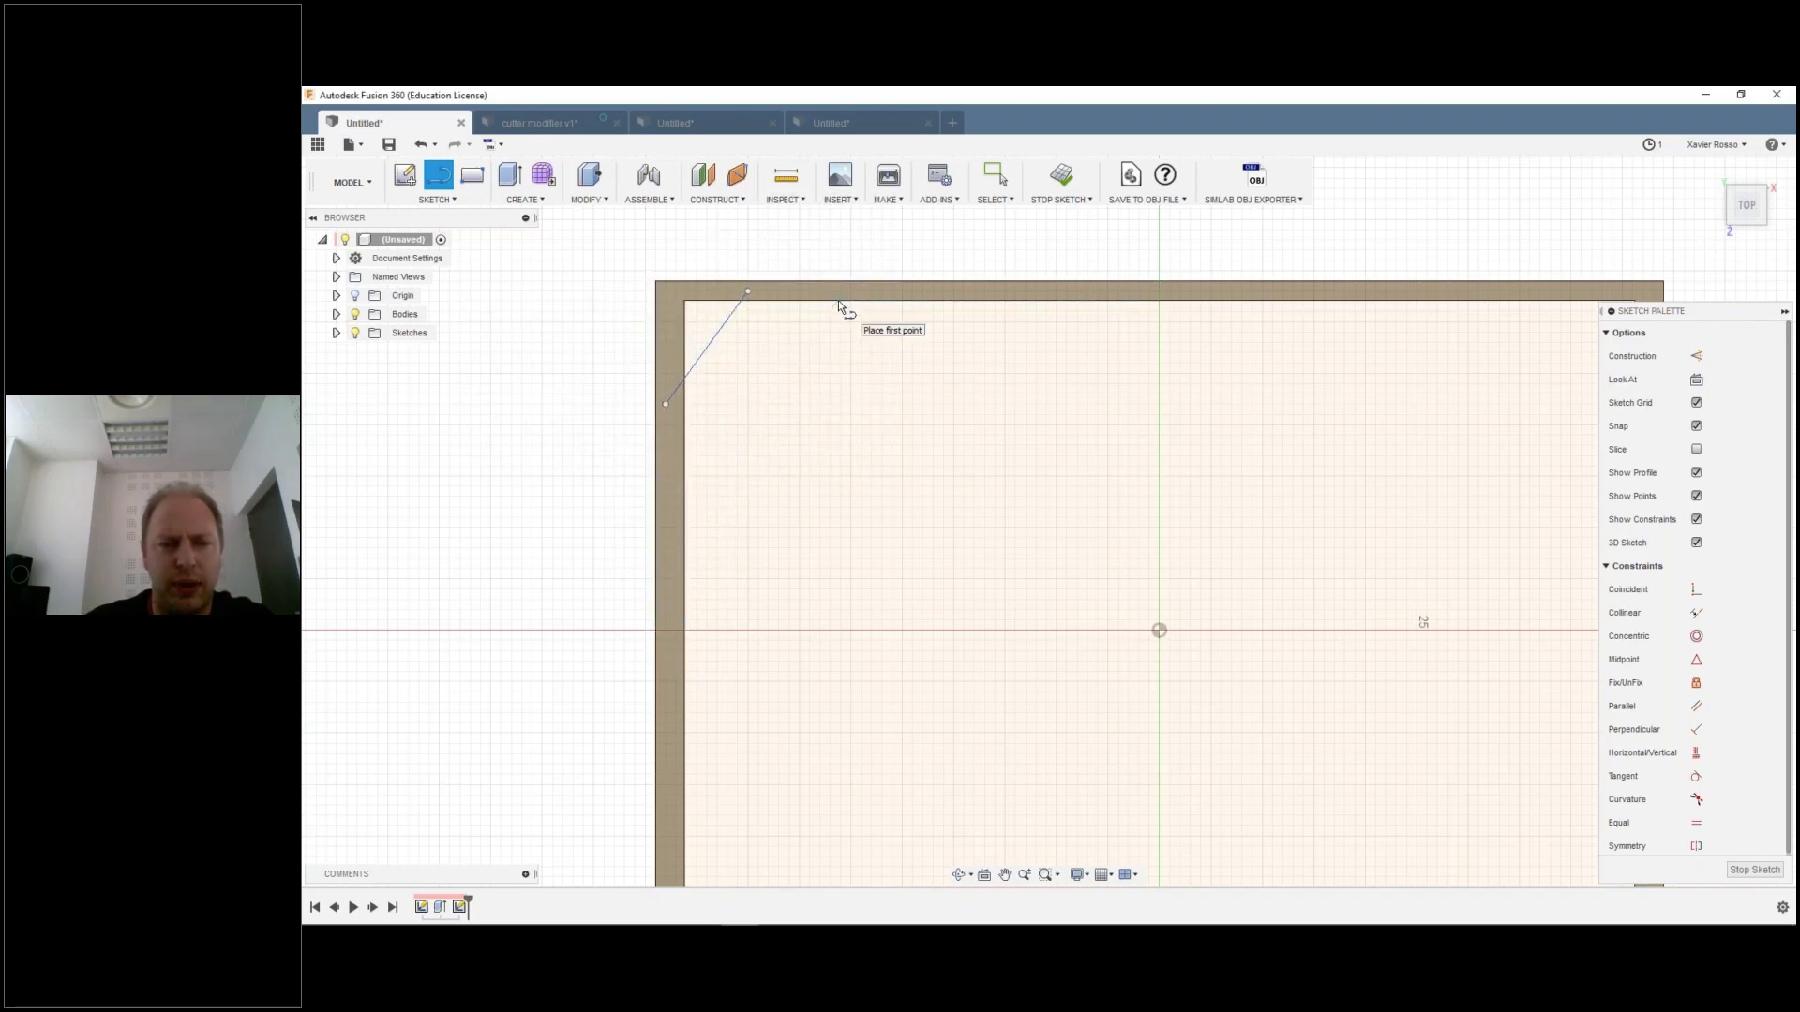
Step: Try a second, longer parallel diagonal extending beyond the frame, and undo both diagonal lines
{"action": "scroll", "coordinate": [835, 318], "scroll_direction": "down", "scroll_amount": 1}
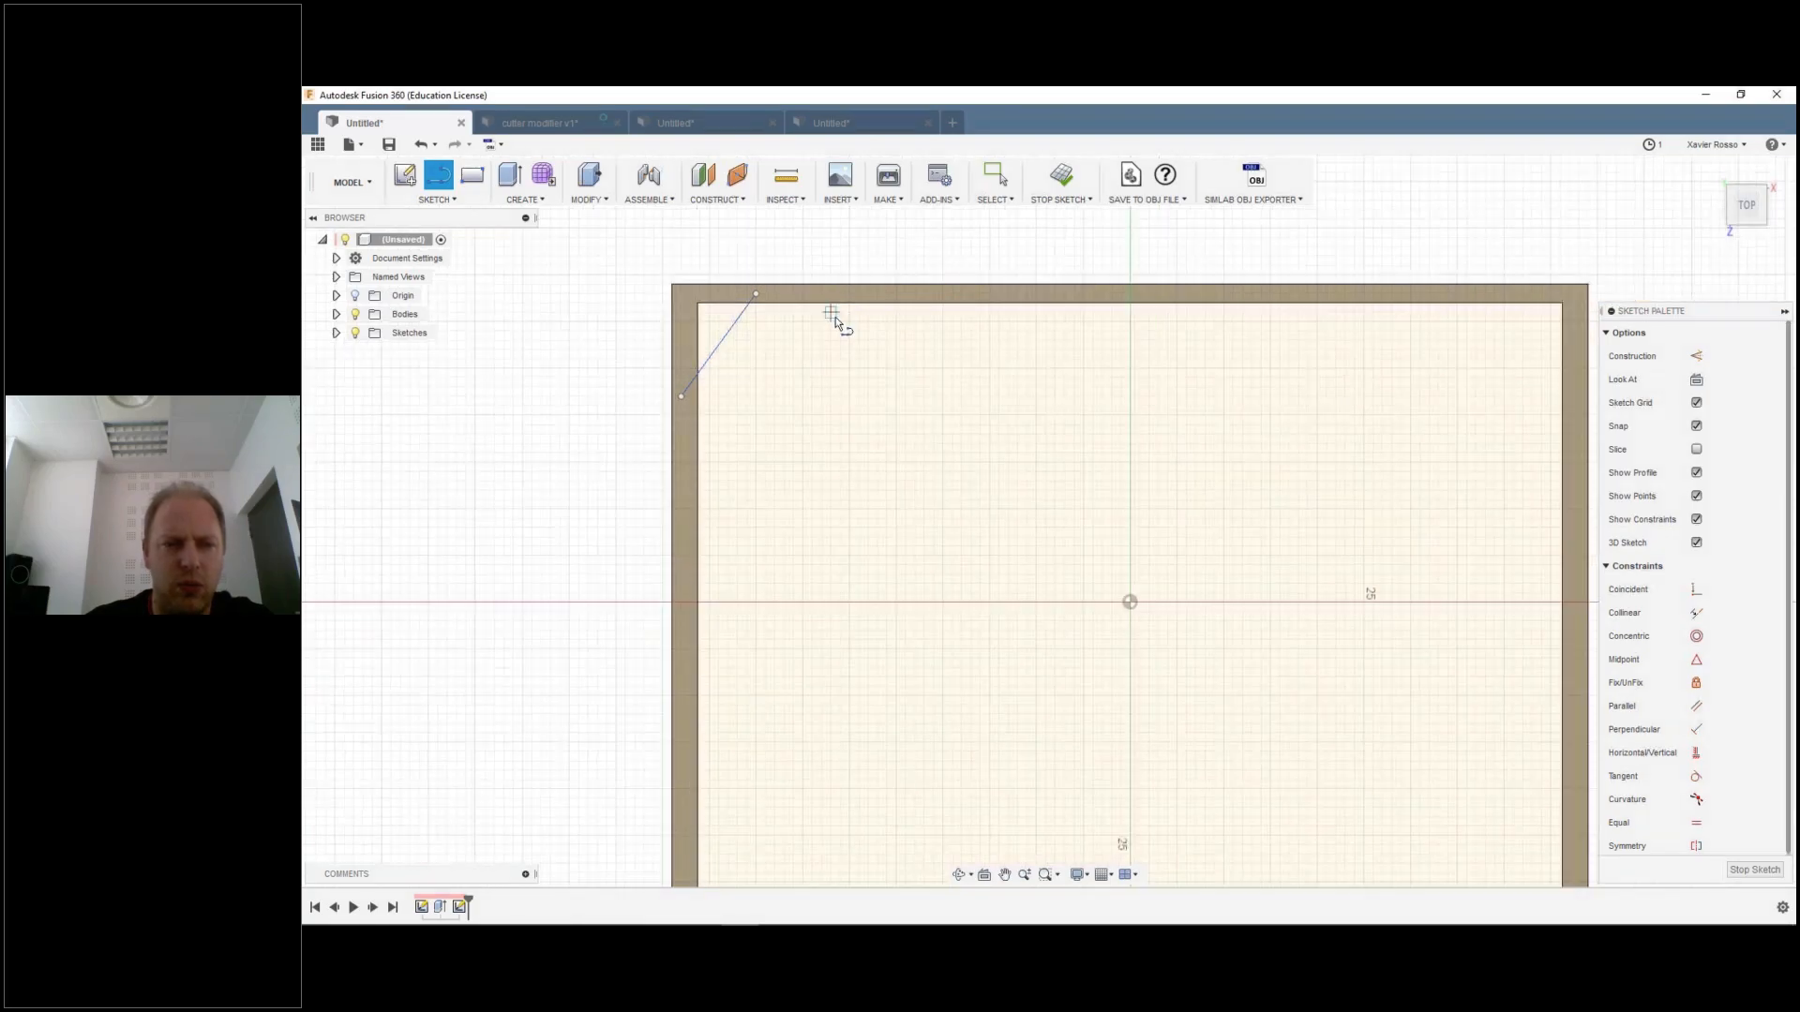
{"action": "scroll", "coordinate": [835, 317], "scroll_direction": "down", "scroll_amount": 3}
{"action": "scroll", "coordinate": [802, 315], "scroll_direction": "up", "scroll_amount": 2}
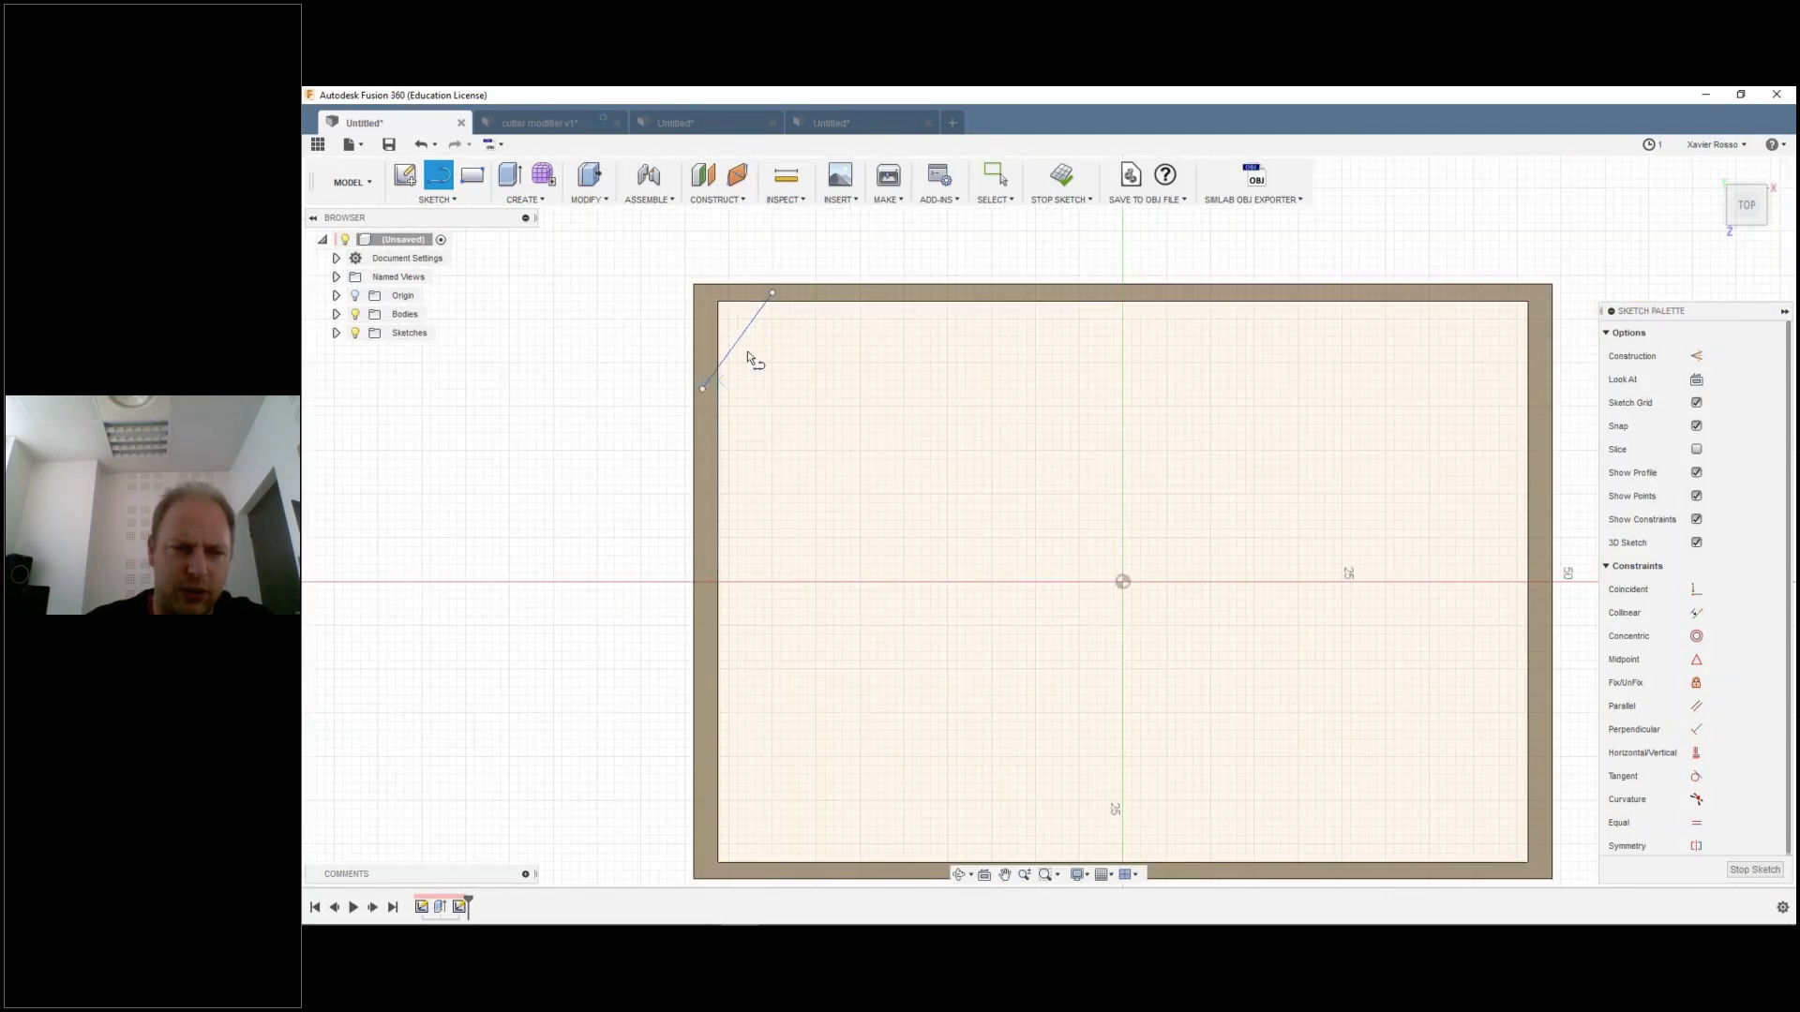
{"action": "scroll", "coordinate": [924, 303], "scroll_direction": "down", "scroll_amount": 3}
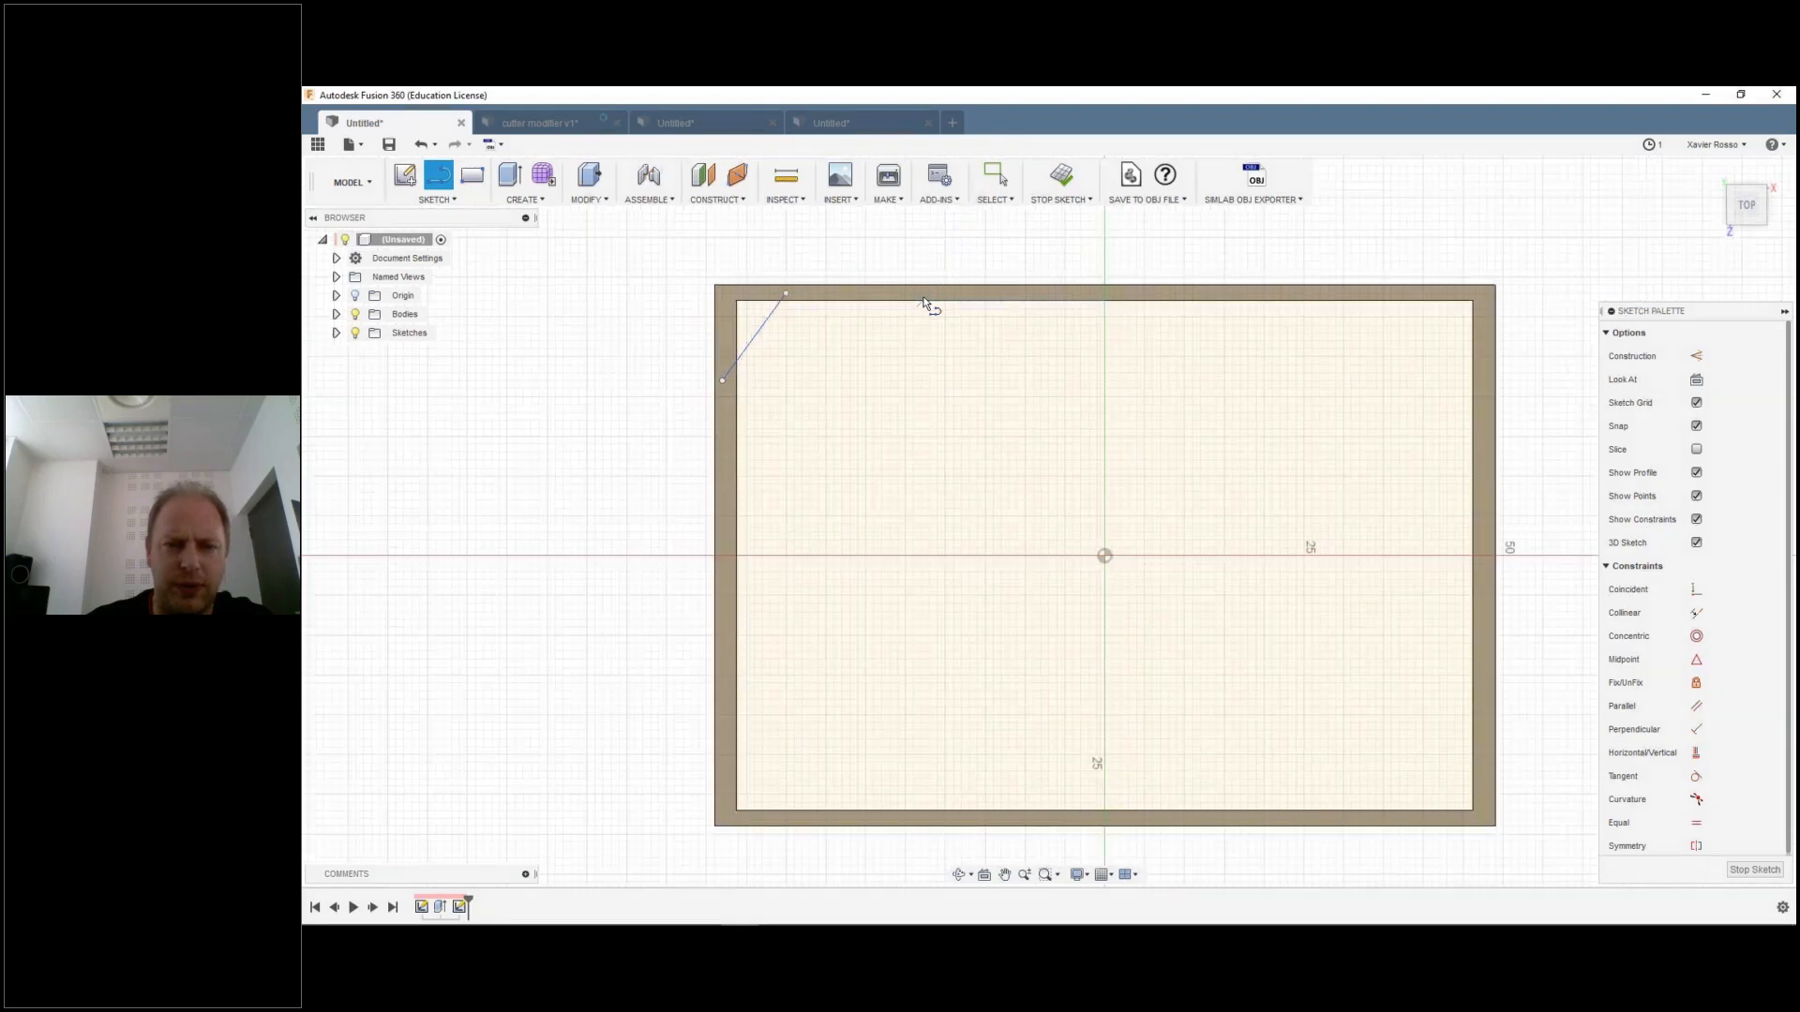
{"action": "left_click", "coordinate": [933, 222]}
{"action": "left_click", "coordinate": [724, 498]}
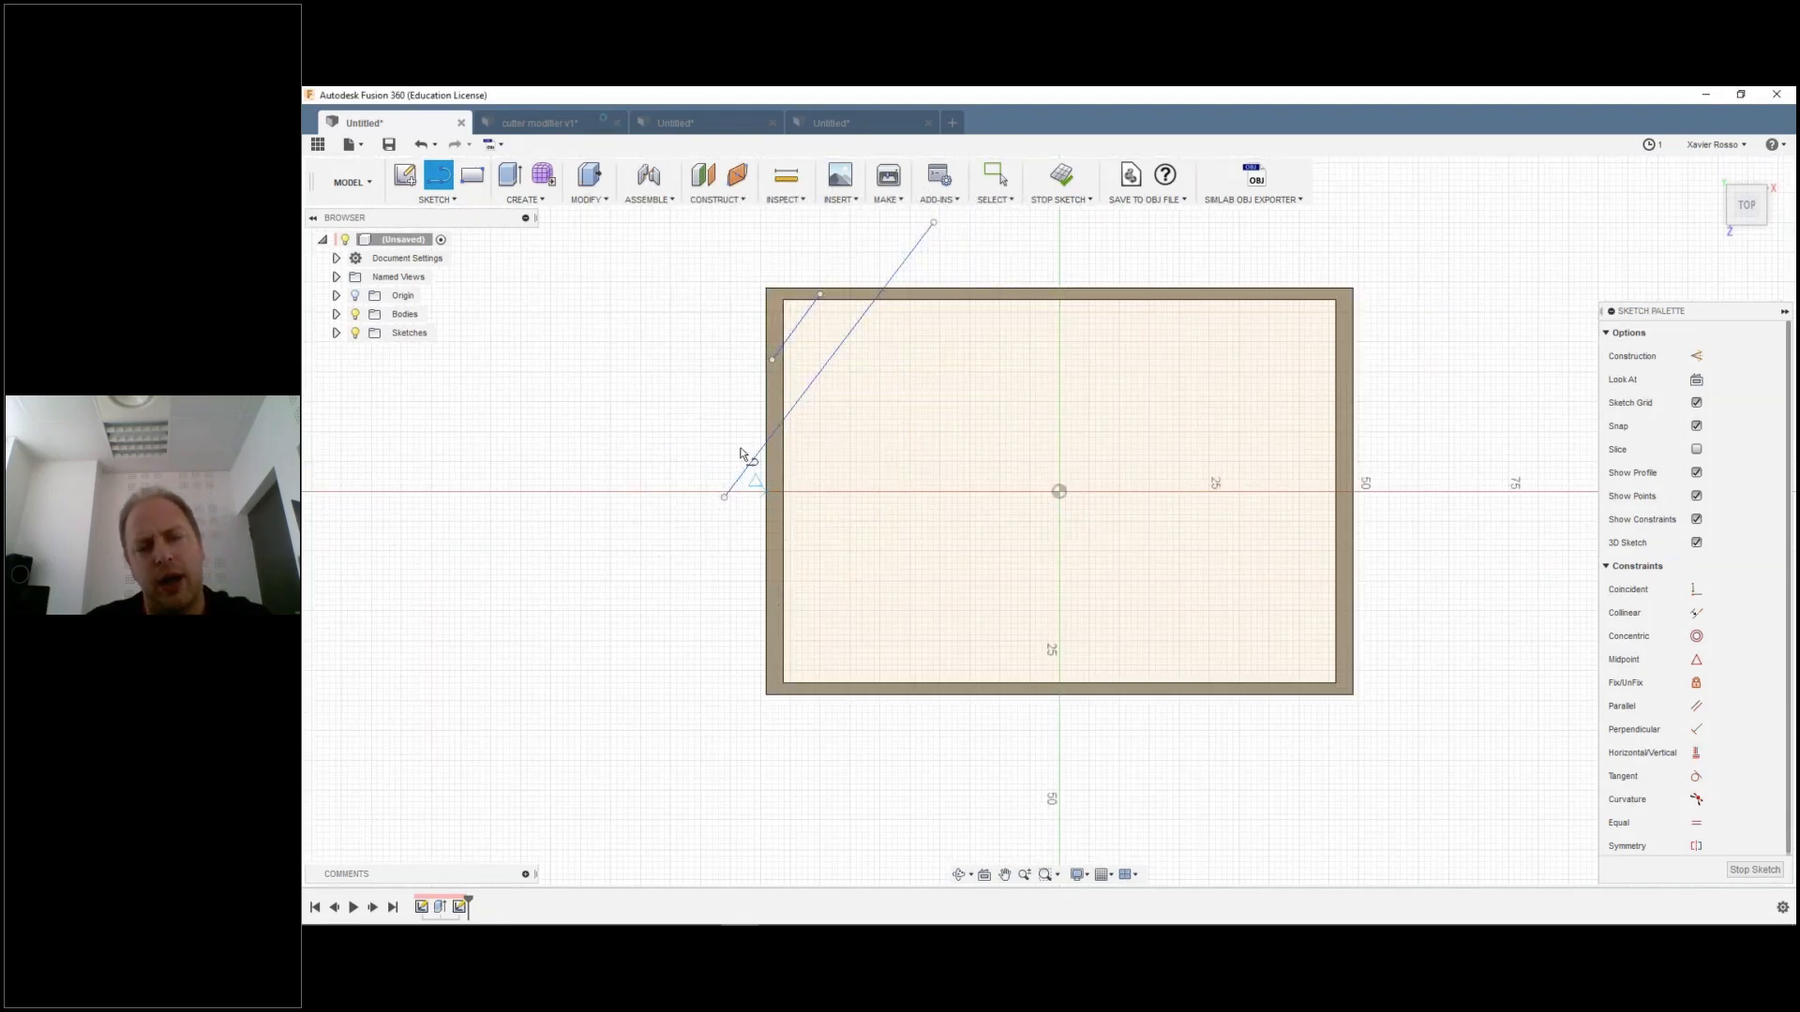
{"action": "key", "text": "Escape"}
{"action": "key", "text": "ctrl+z"}
{"action": "key", "text": "ctrl+z"}
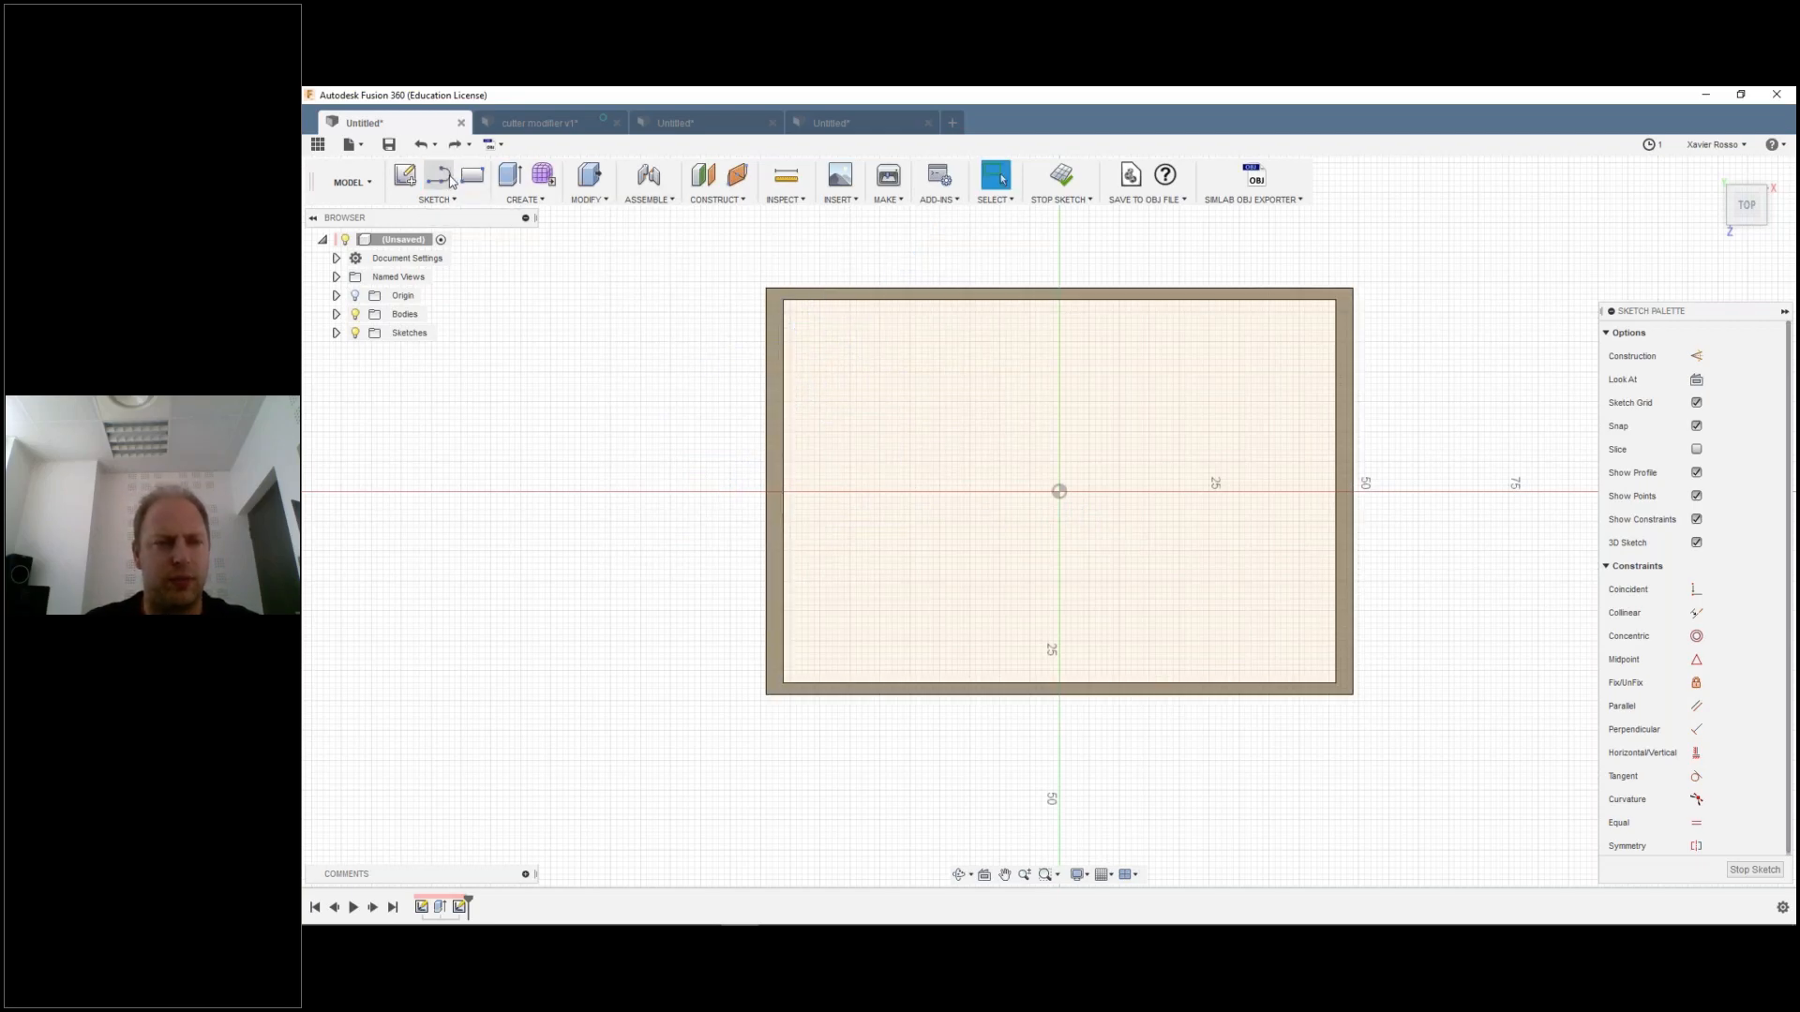
Step: Sketch a short diagonal line across the frame's upper-left corner, from the top border to the left border
{"action": "key", "text": "l"}
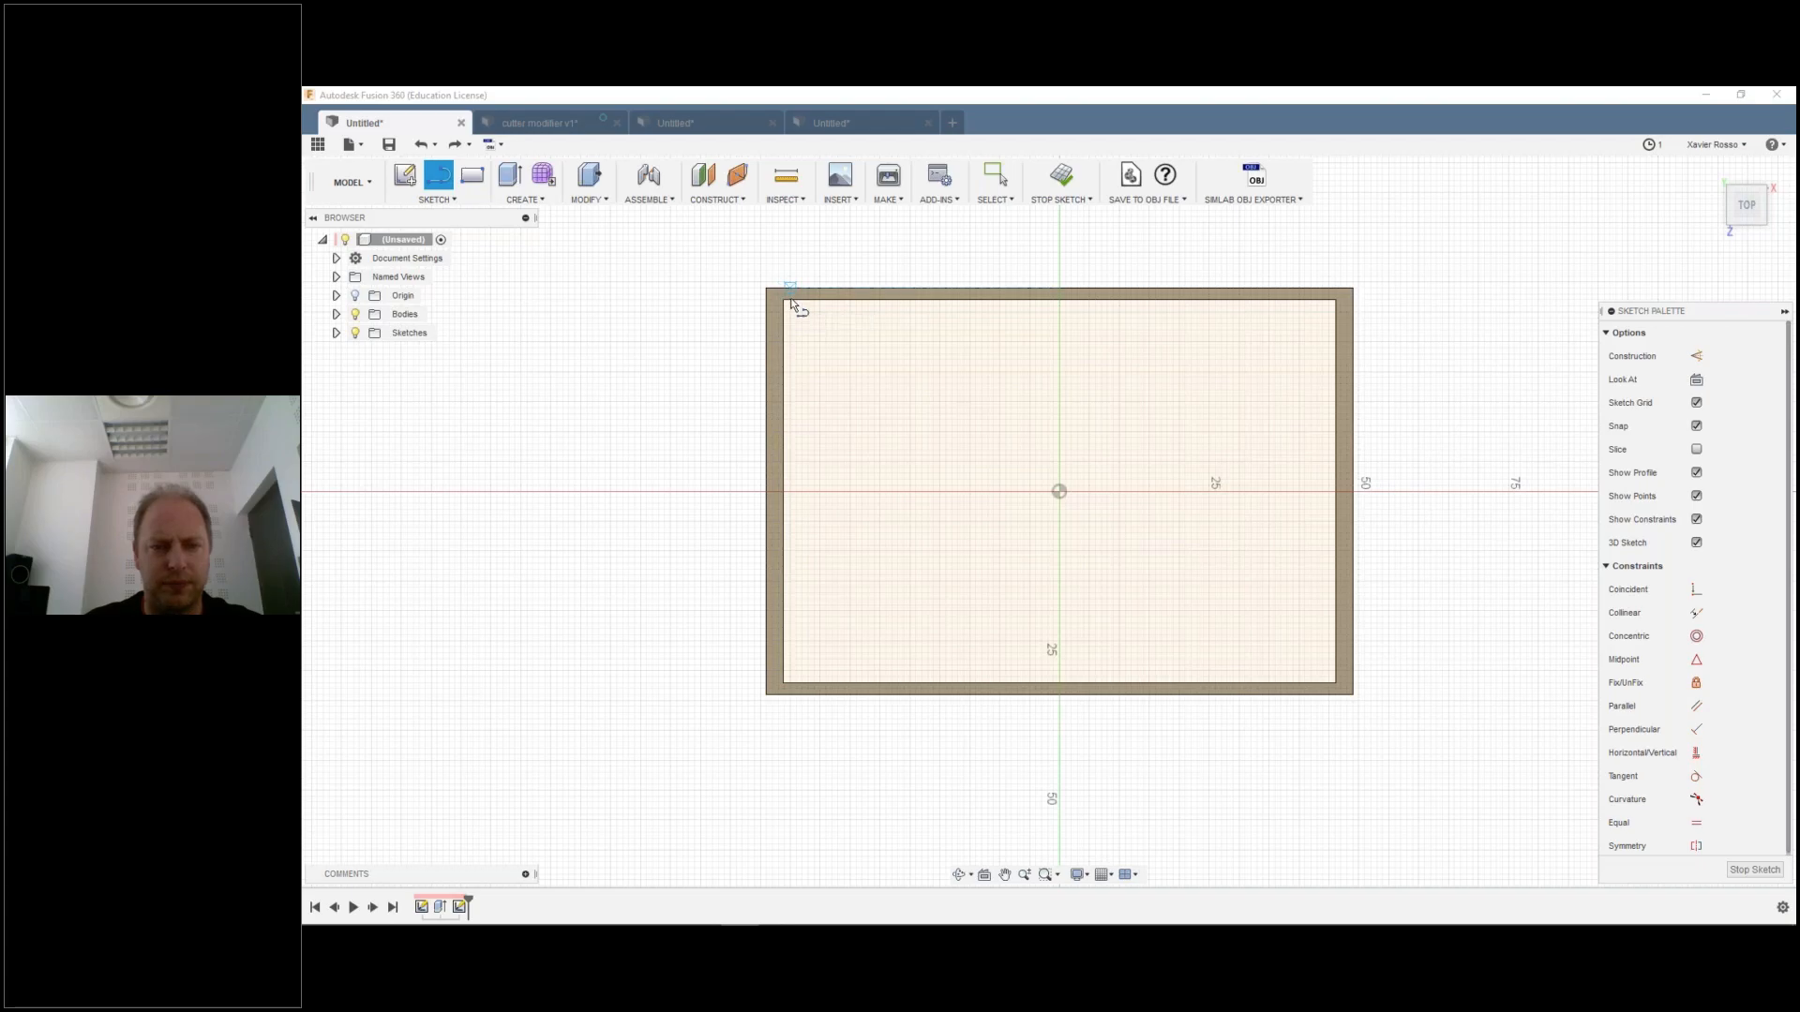
{"action": "scroll", "coordinate": [793, 304], "scroll_direction": "up", "scroll_amount": 1}
{"action": "scroll", "coordinate": [792, 300], "scroll_direction": "up", "scroll_amount": 2}
{"action": "left_click", "coordinate": [799, 292]}
{"action": "left_click", "coordinate": [762, 347]}
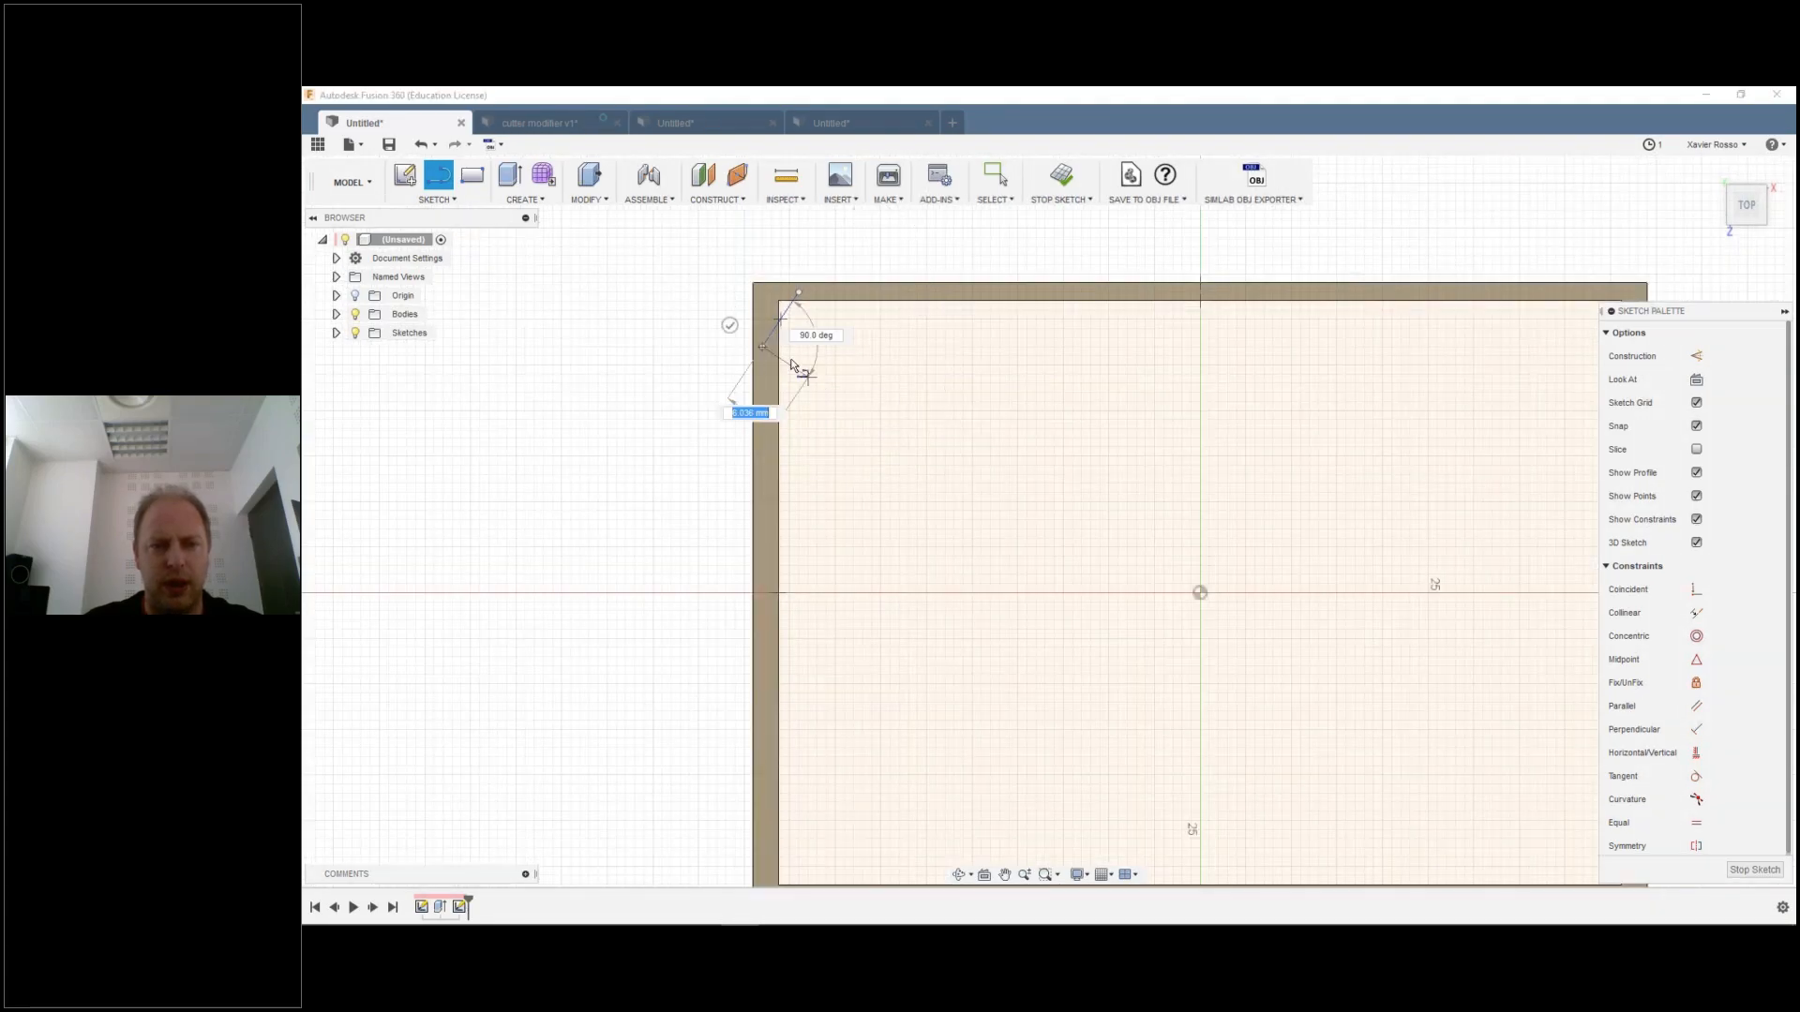
{"action": "left_click", "coordinate": [730, 329]}
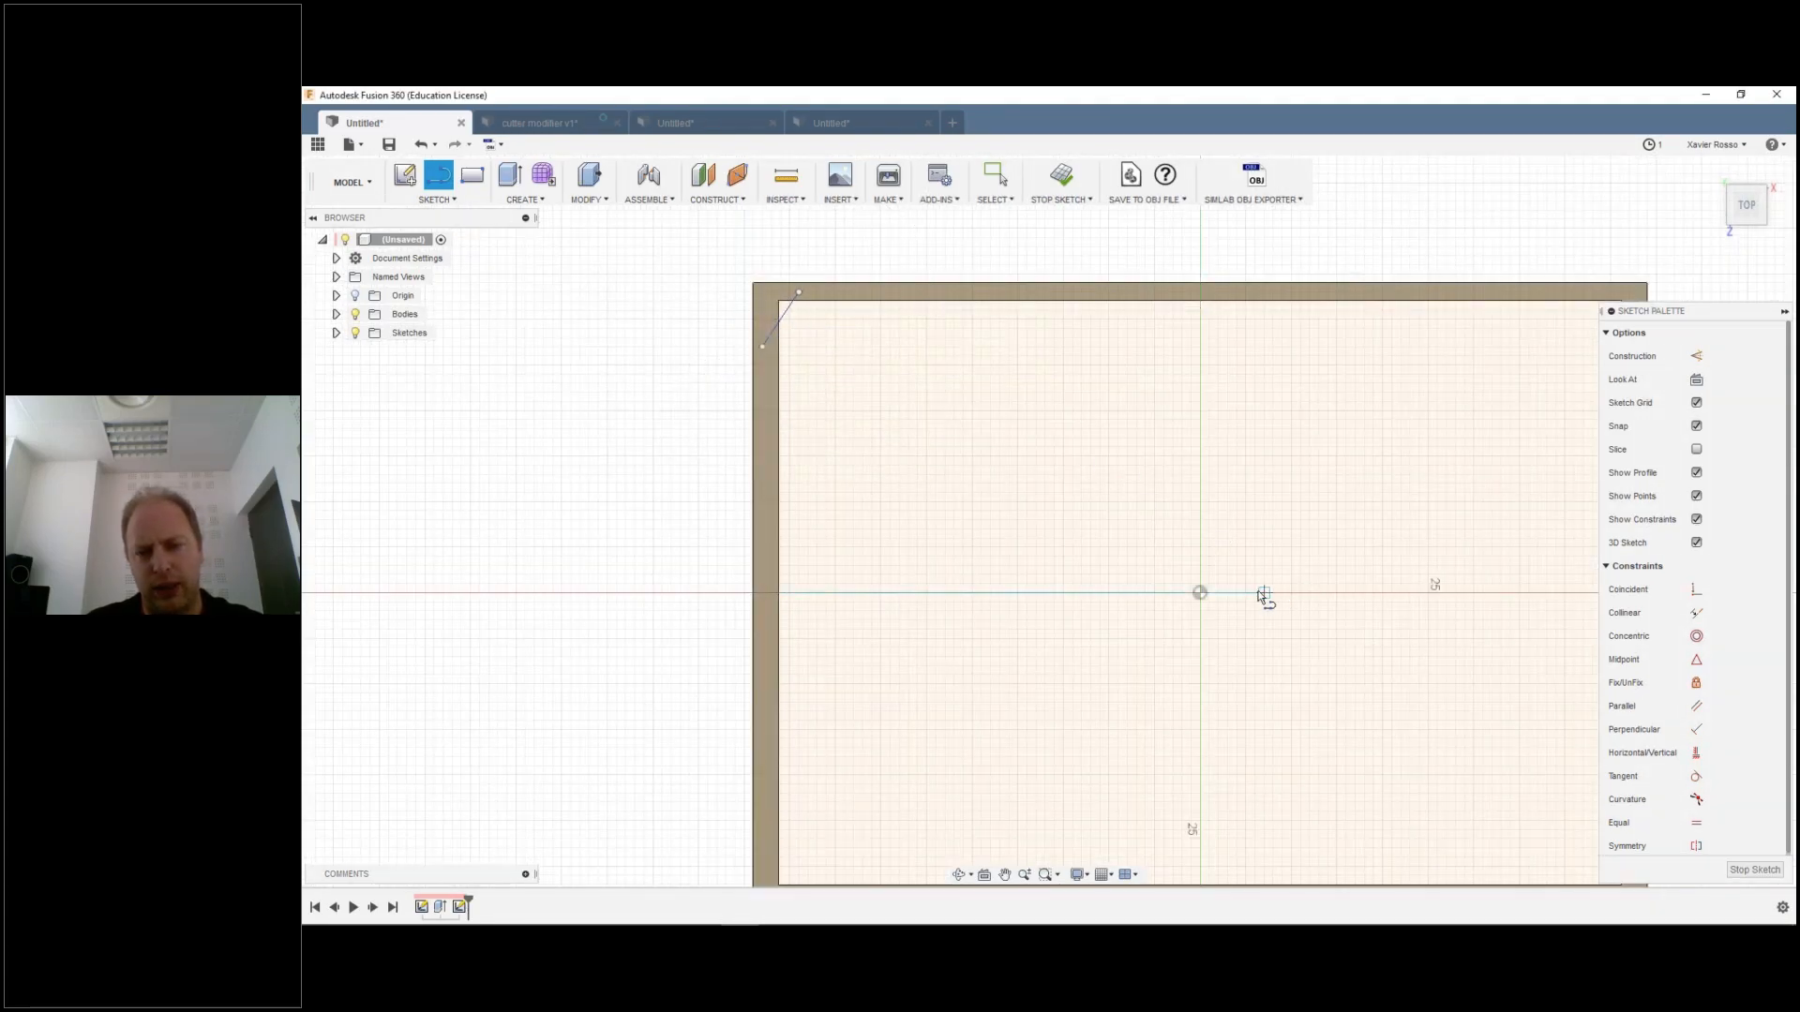
{"action": "scroll", "coordinate": [1262, 594], "scroll_direction": "down", "scroll_amount": 2}
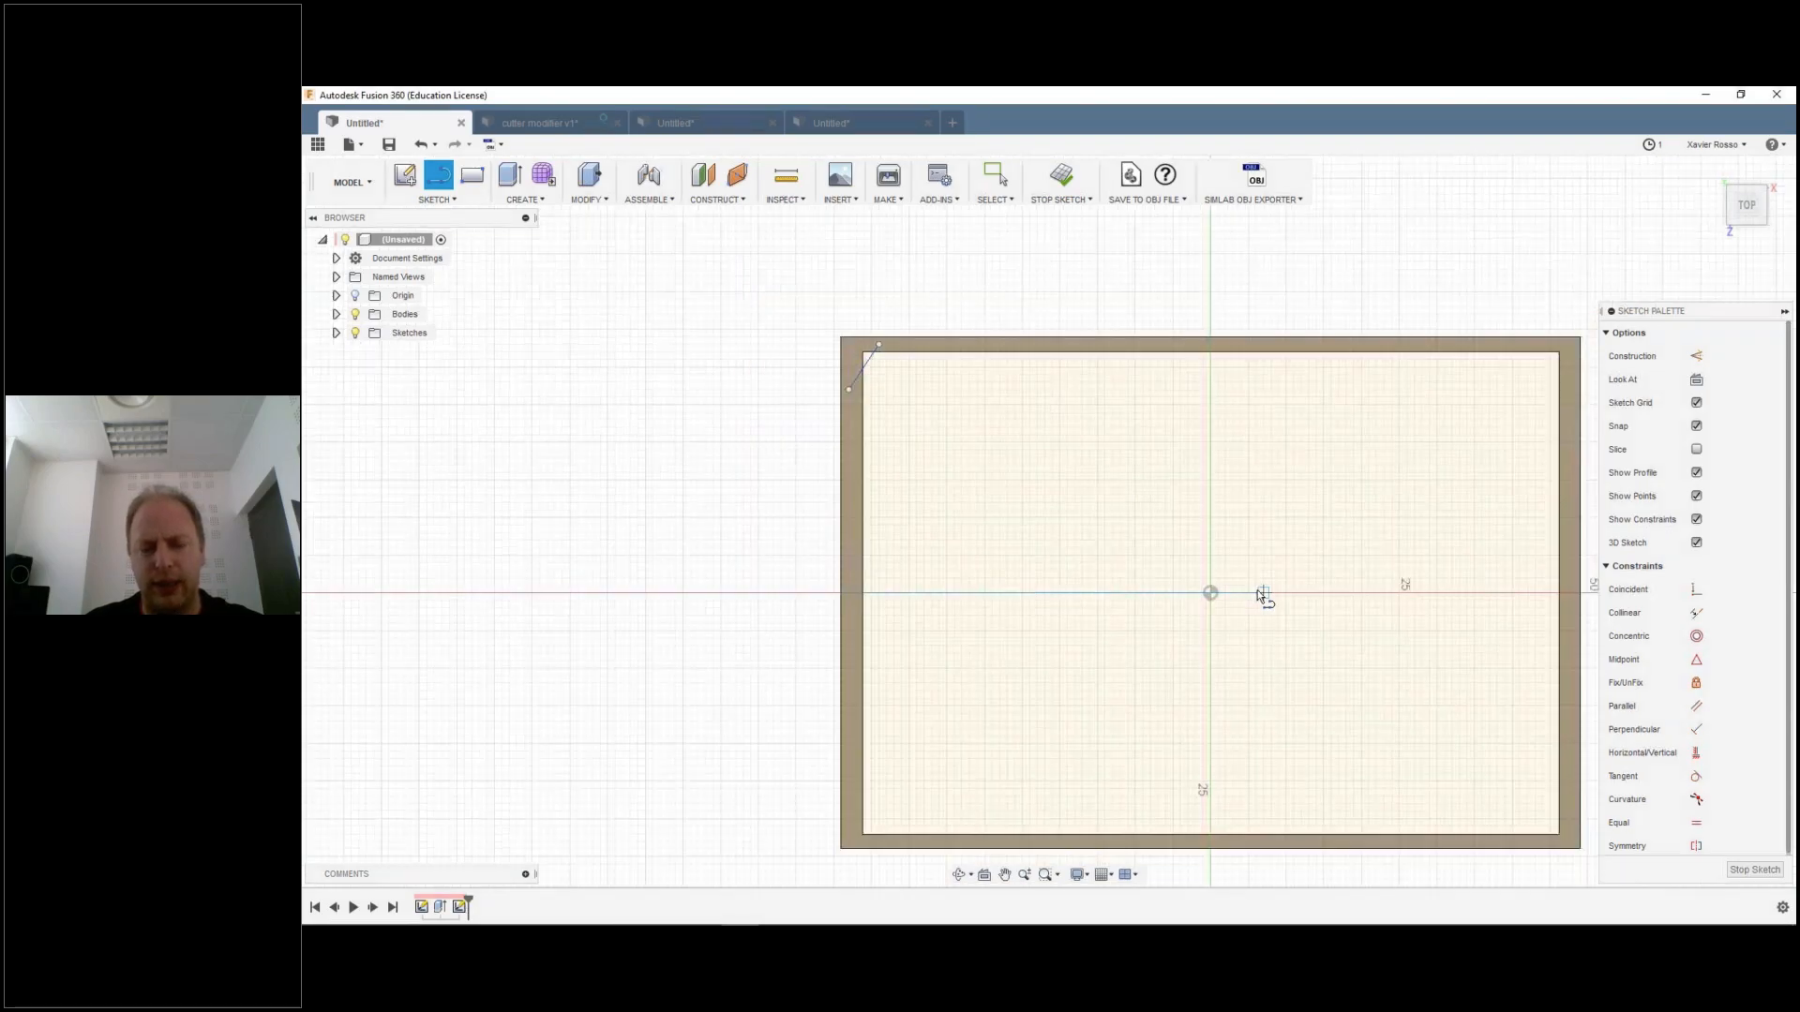
{"action": "scroll", "coordinate": [1258, 589], "scroll_direction": "down", "scroll_amount": 2}
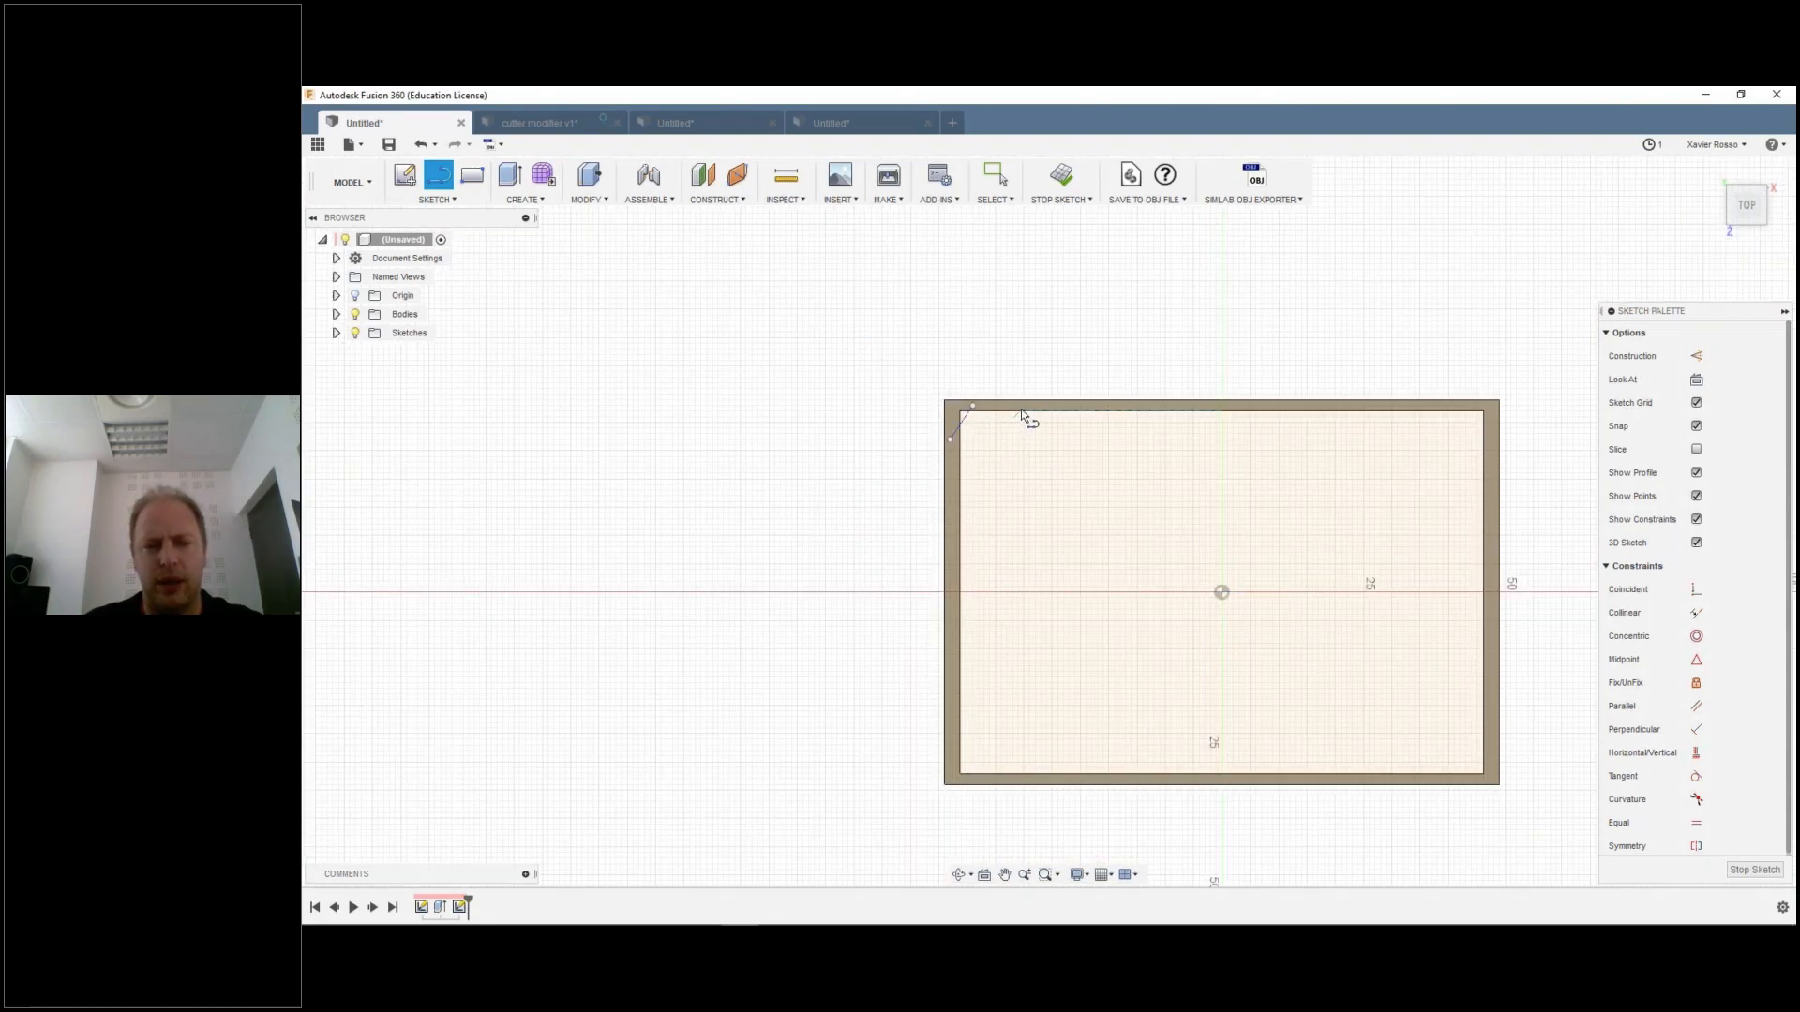
{"action": "middle_click_drag", "start_coordinate": [986, 367], "coordinate": [888, 352]}
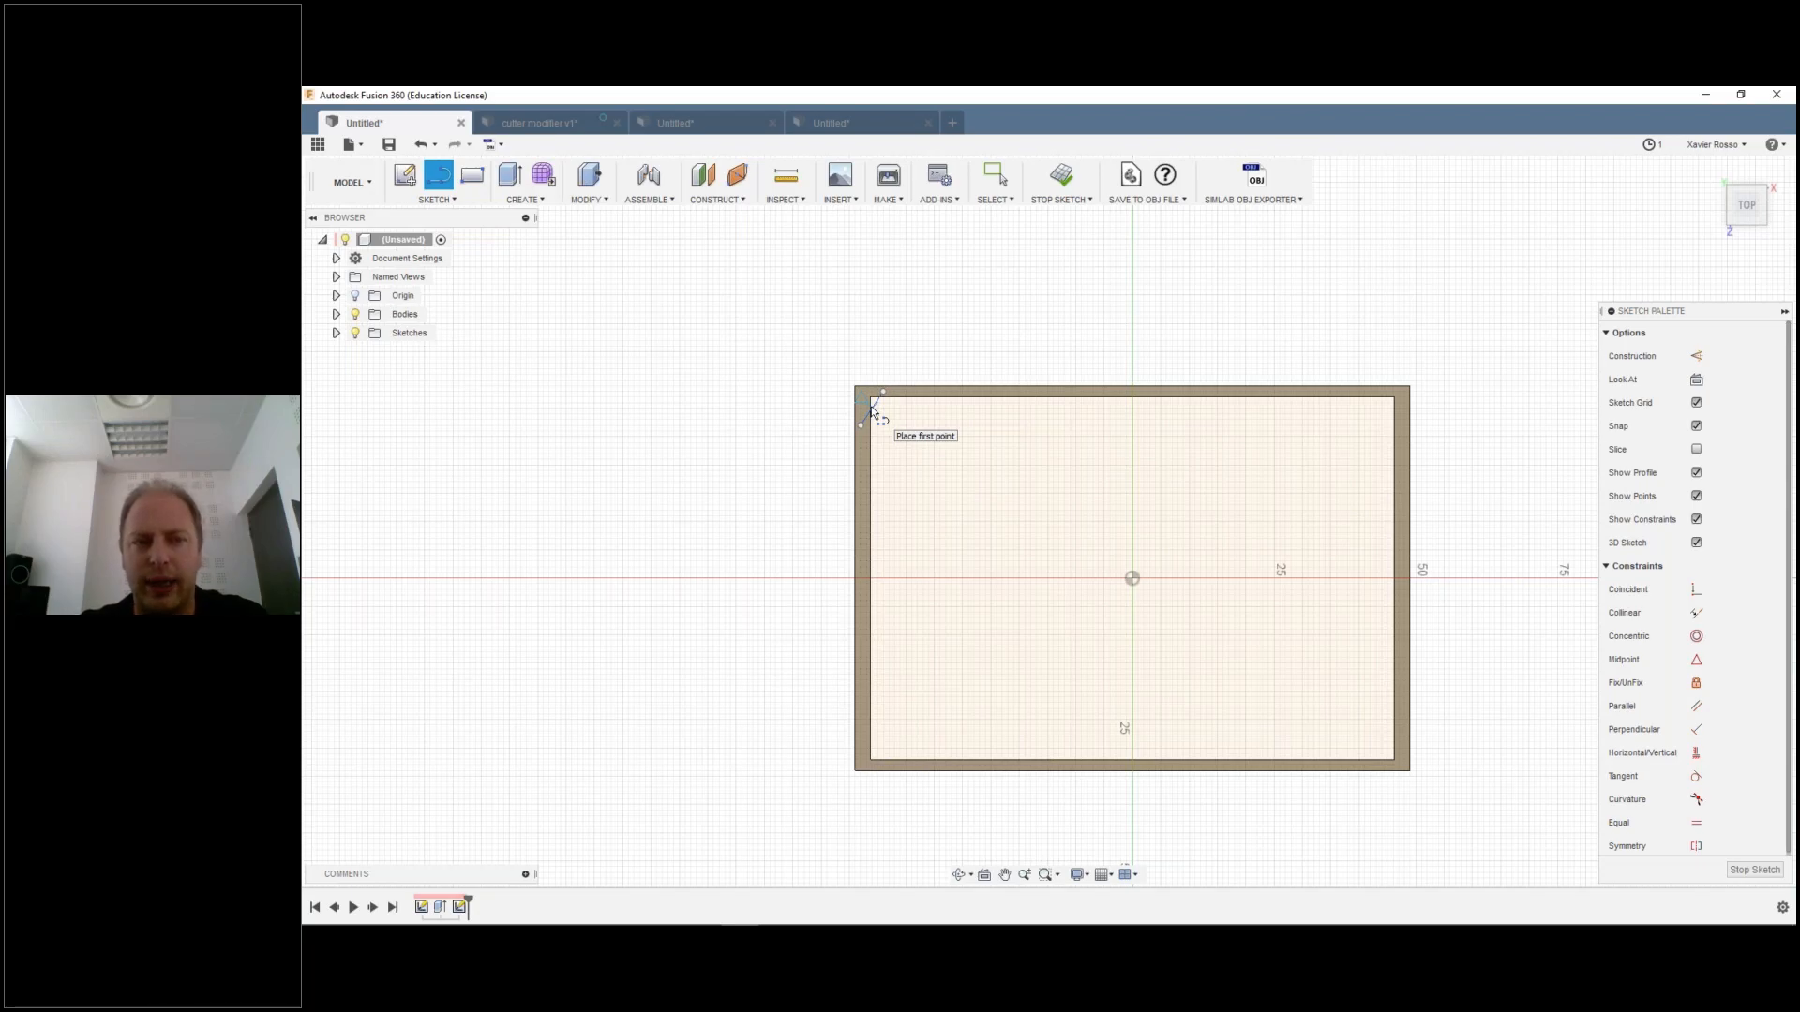
{"action": "left_click", "coordinate": [522, 200]}
{"action": "mouse_move", "coordinate": [560, 530]}
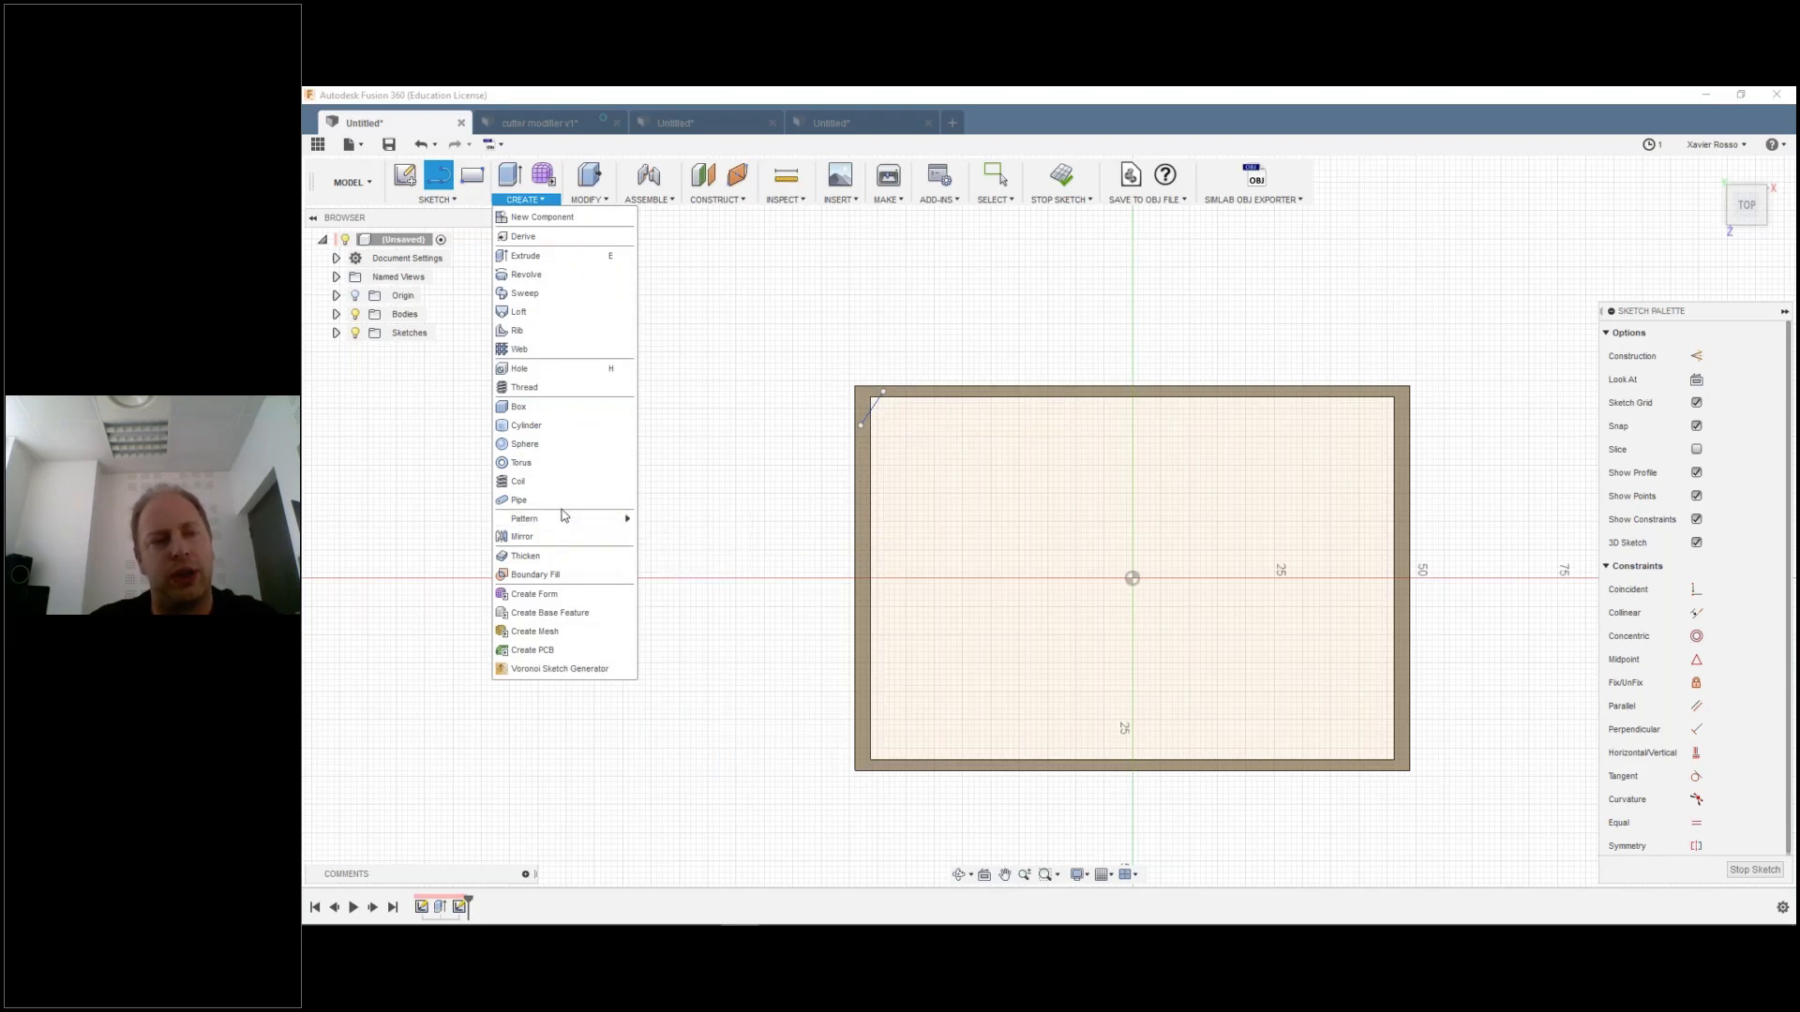
{"action": "left_click", "coordinate": [434, 200]}
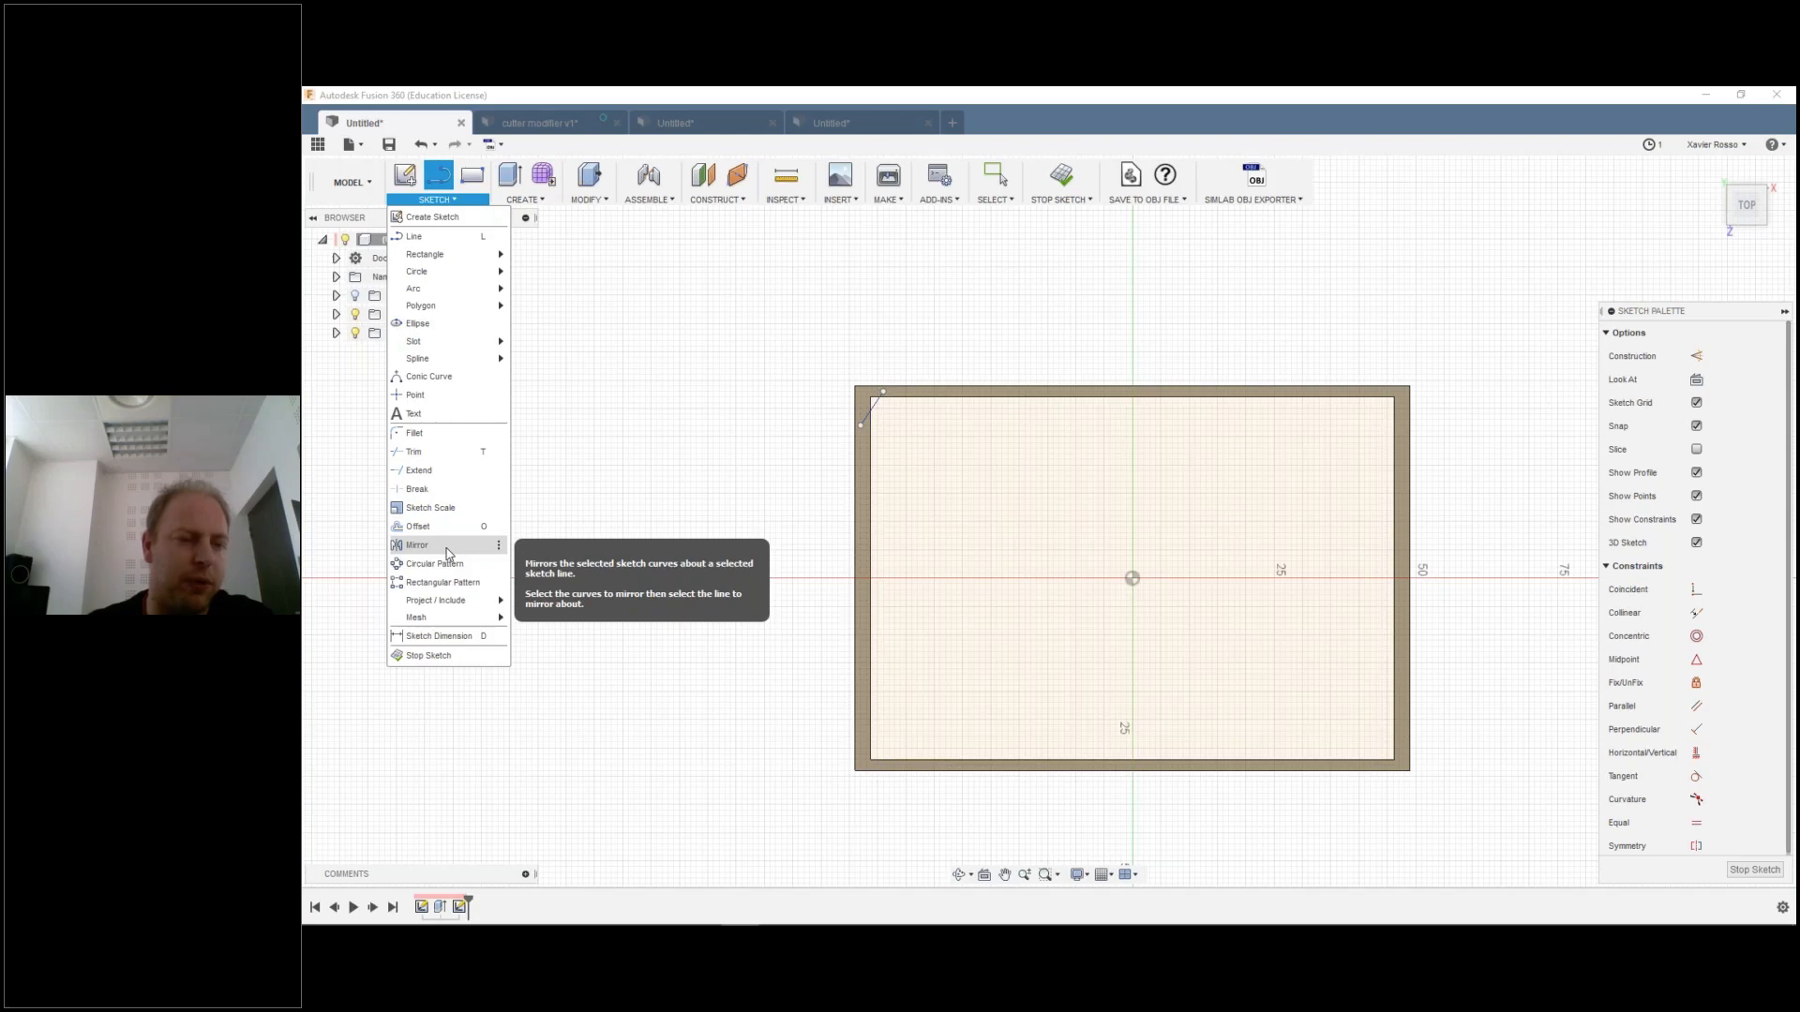
{"action": "left_click", "coordinate": [418, 526]}
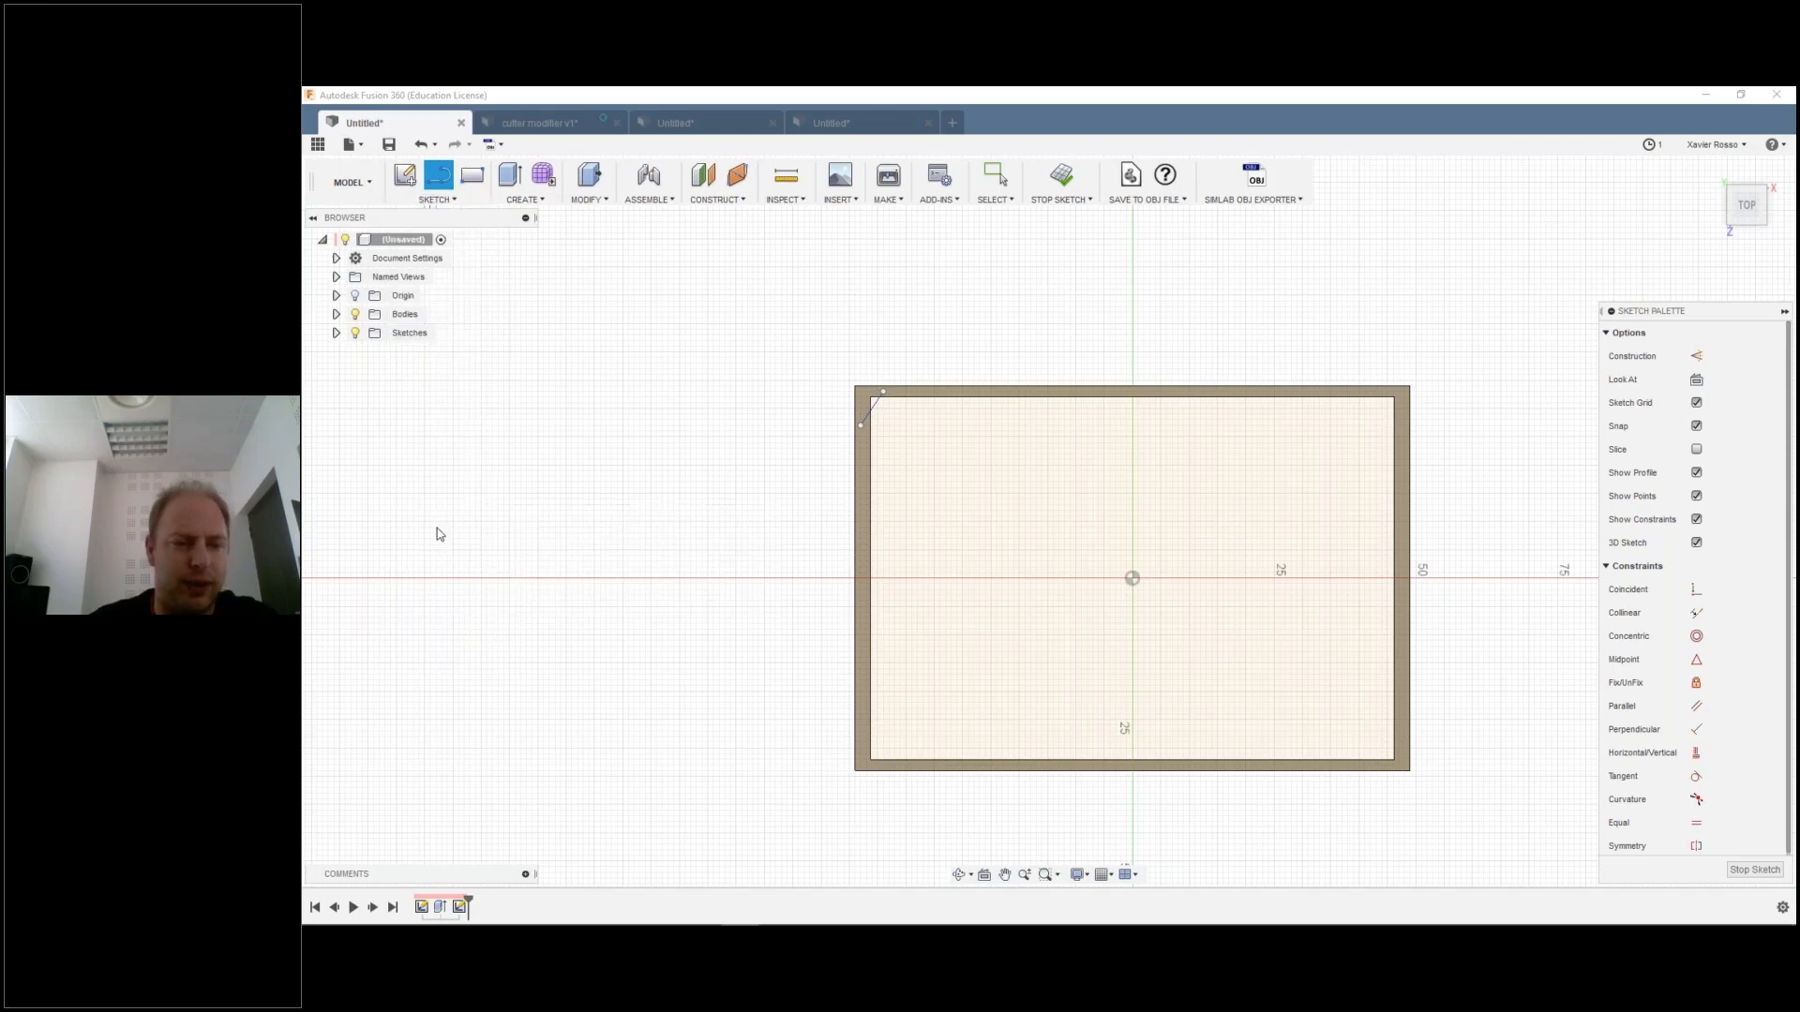
{"action": "left_click", "coordinate": [871, 410]}
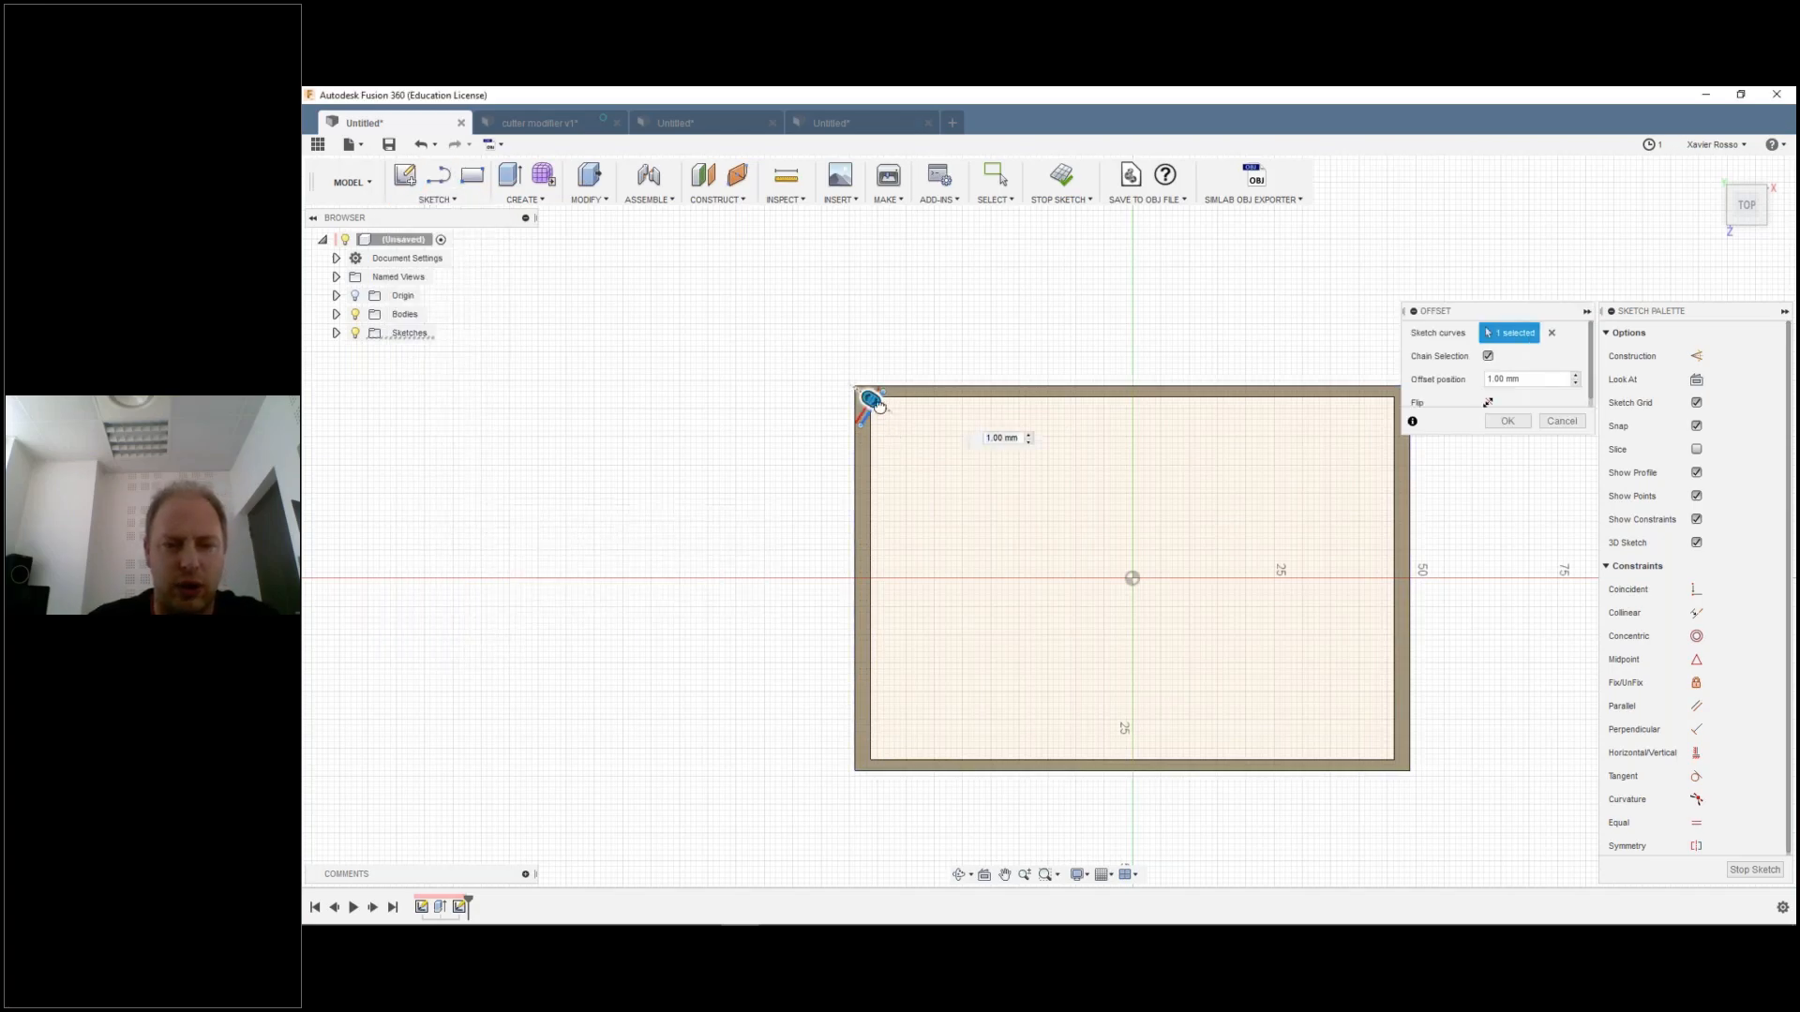
{"action": "mouse_move", "coordinate": [901, 419]}
{"action": "left_mouse_down"}
{"action": "mouse_move", "coordinate": [918, 433]}
{"action": "mouse_move", "coordinate": [896, 415]}
{"action": "left_mouse_up"}
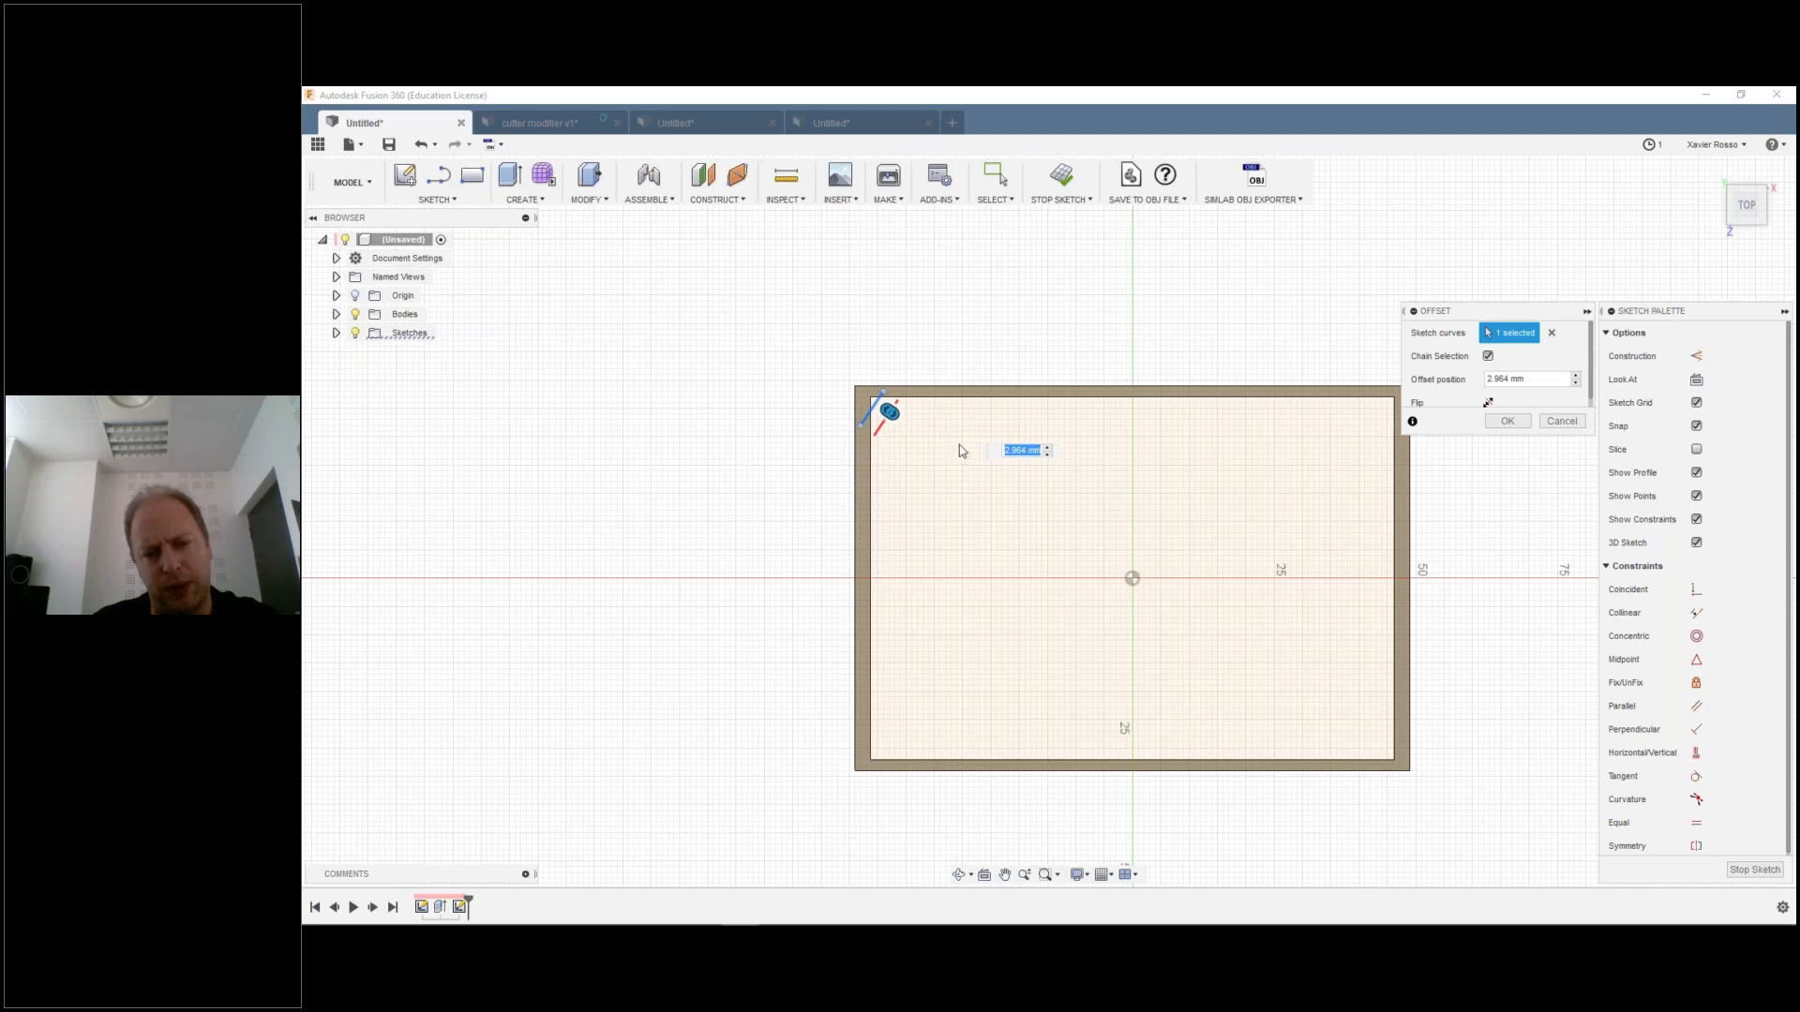
{"action": "left_click", "coordinate": [1562, 421]}
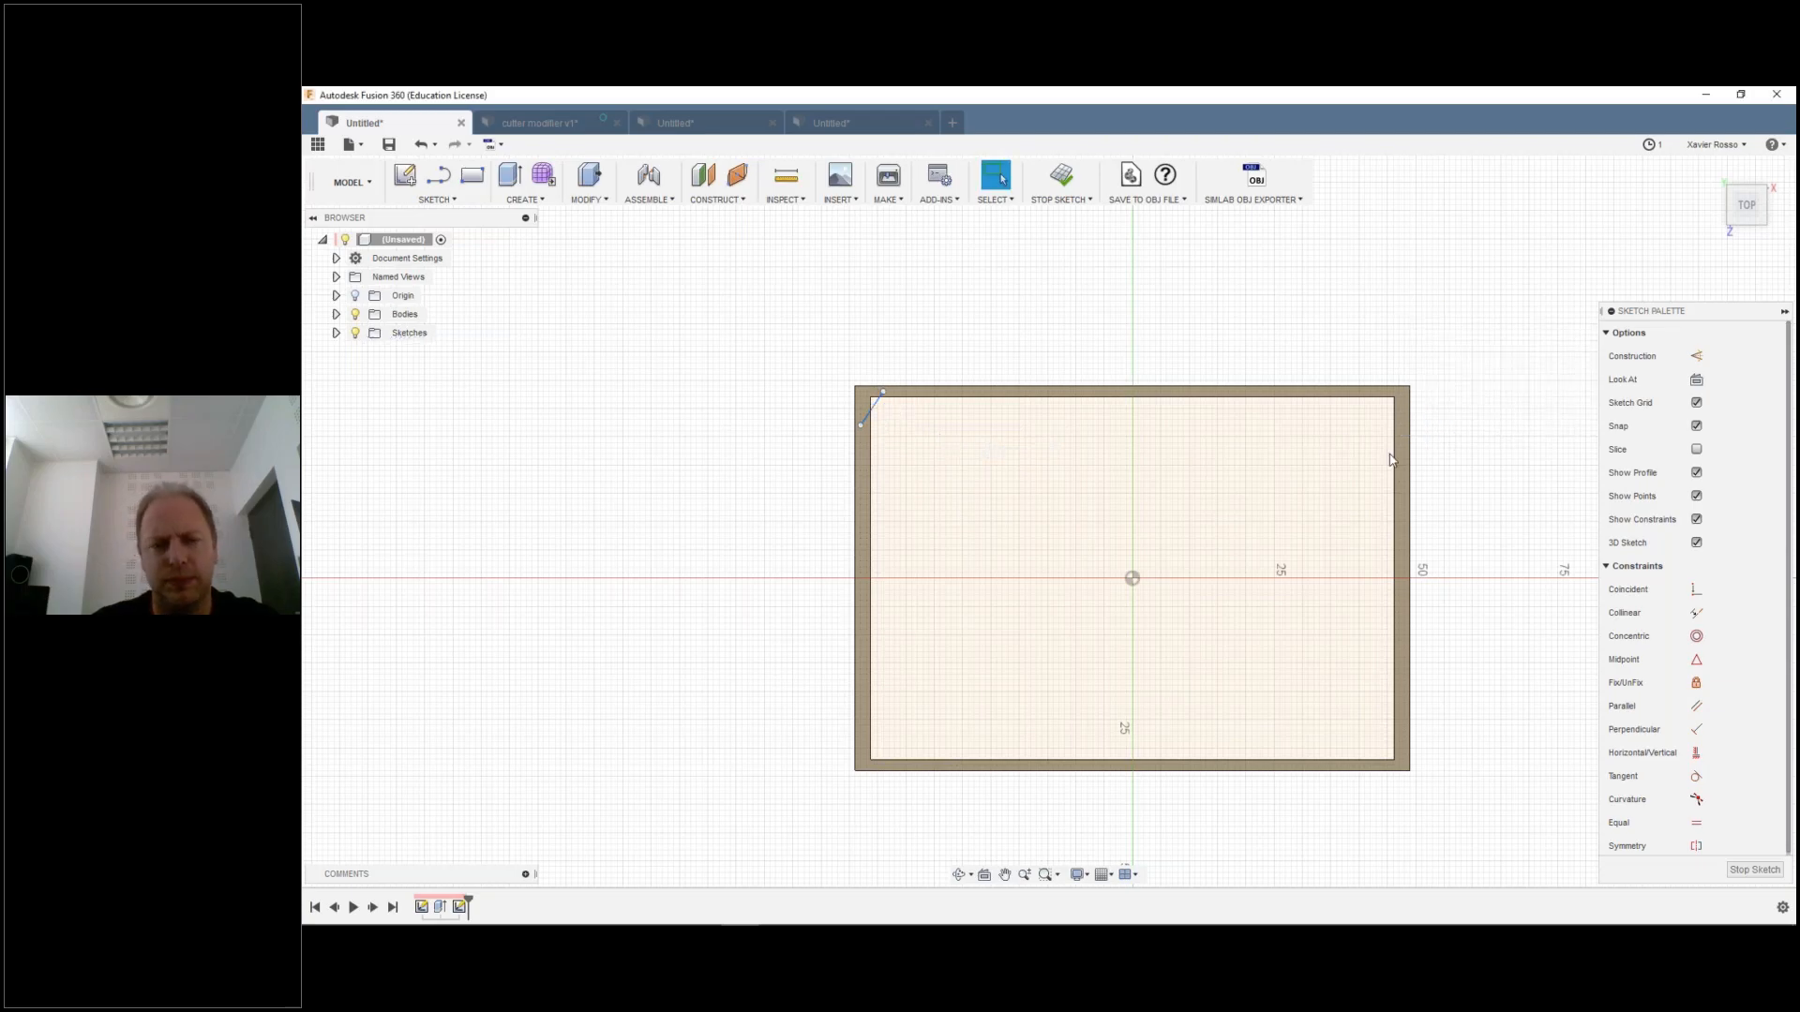
Step: Try a rectangular pattern of the short corner line, 10 by 10 copies over extents of about 77.8 mm horizontally and 46 mm vertically
{"action": "left_click", "coordinate": [448, 200]}
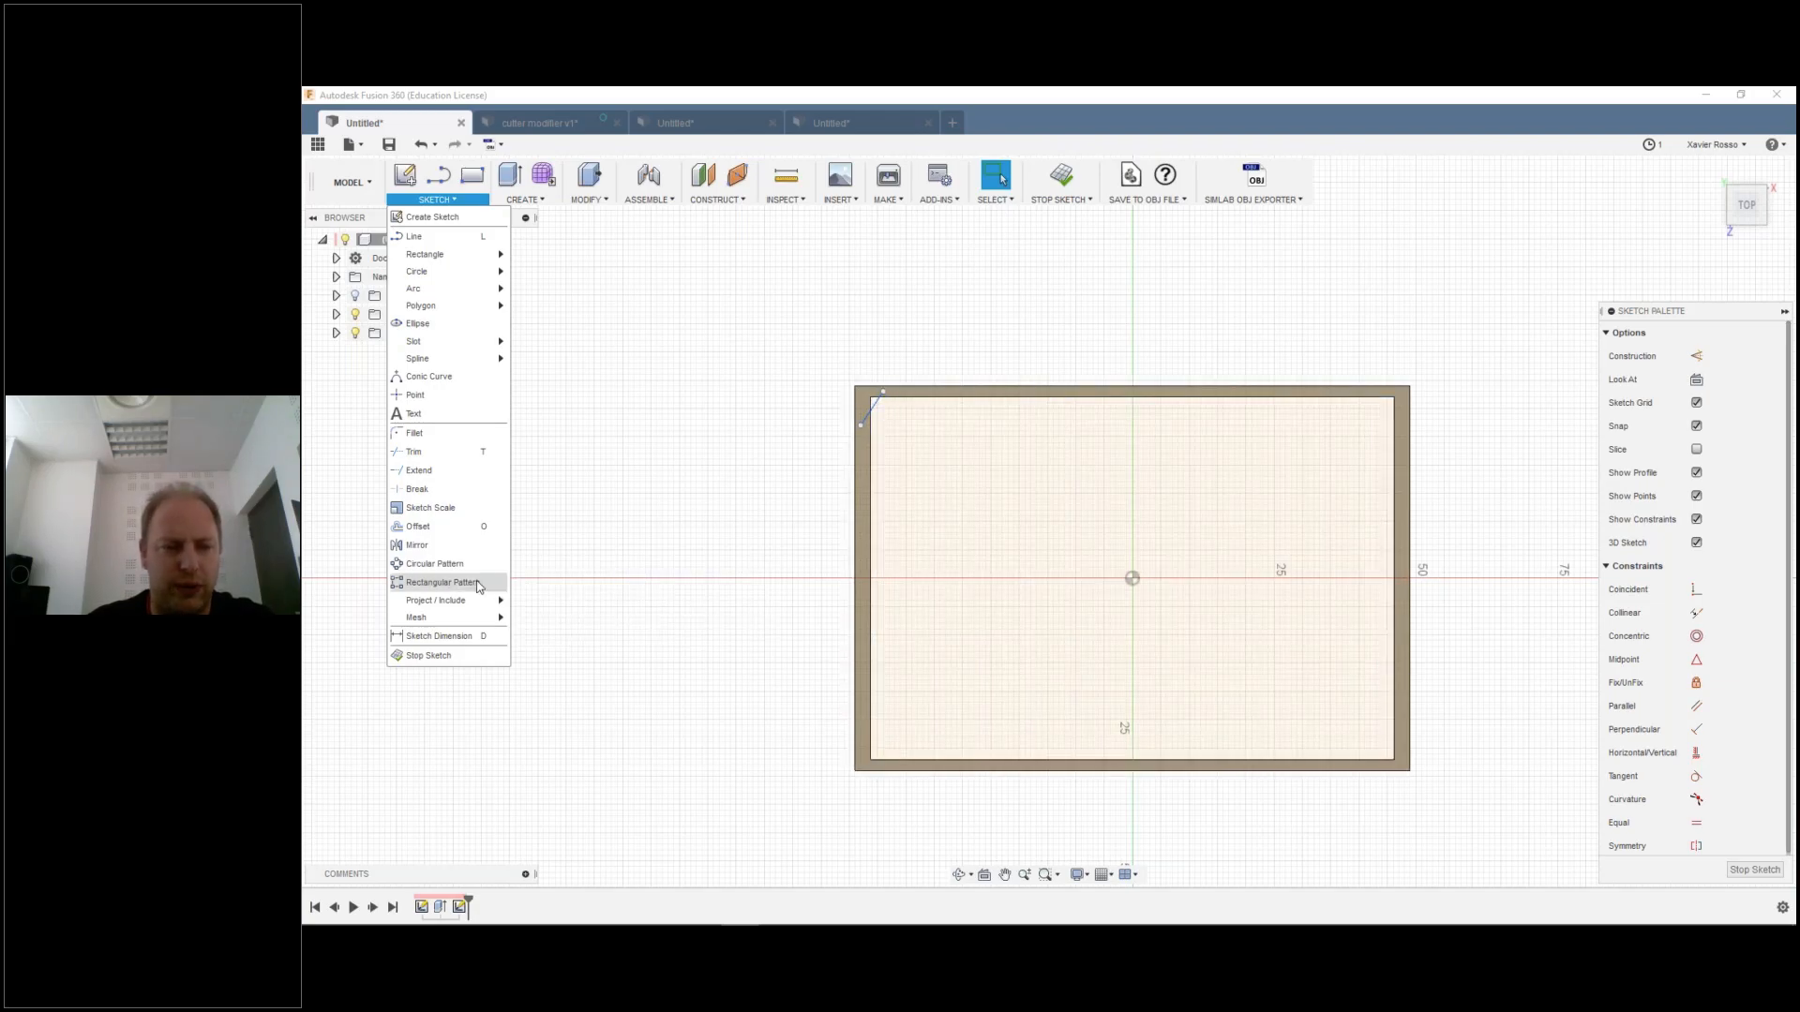
{"action": "left_click", "coordinate": [469, 587]}
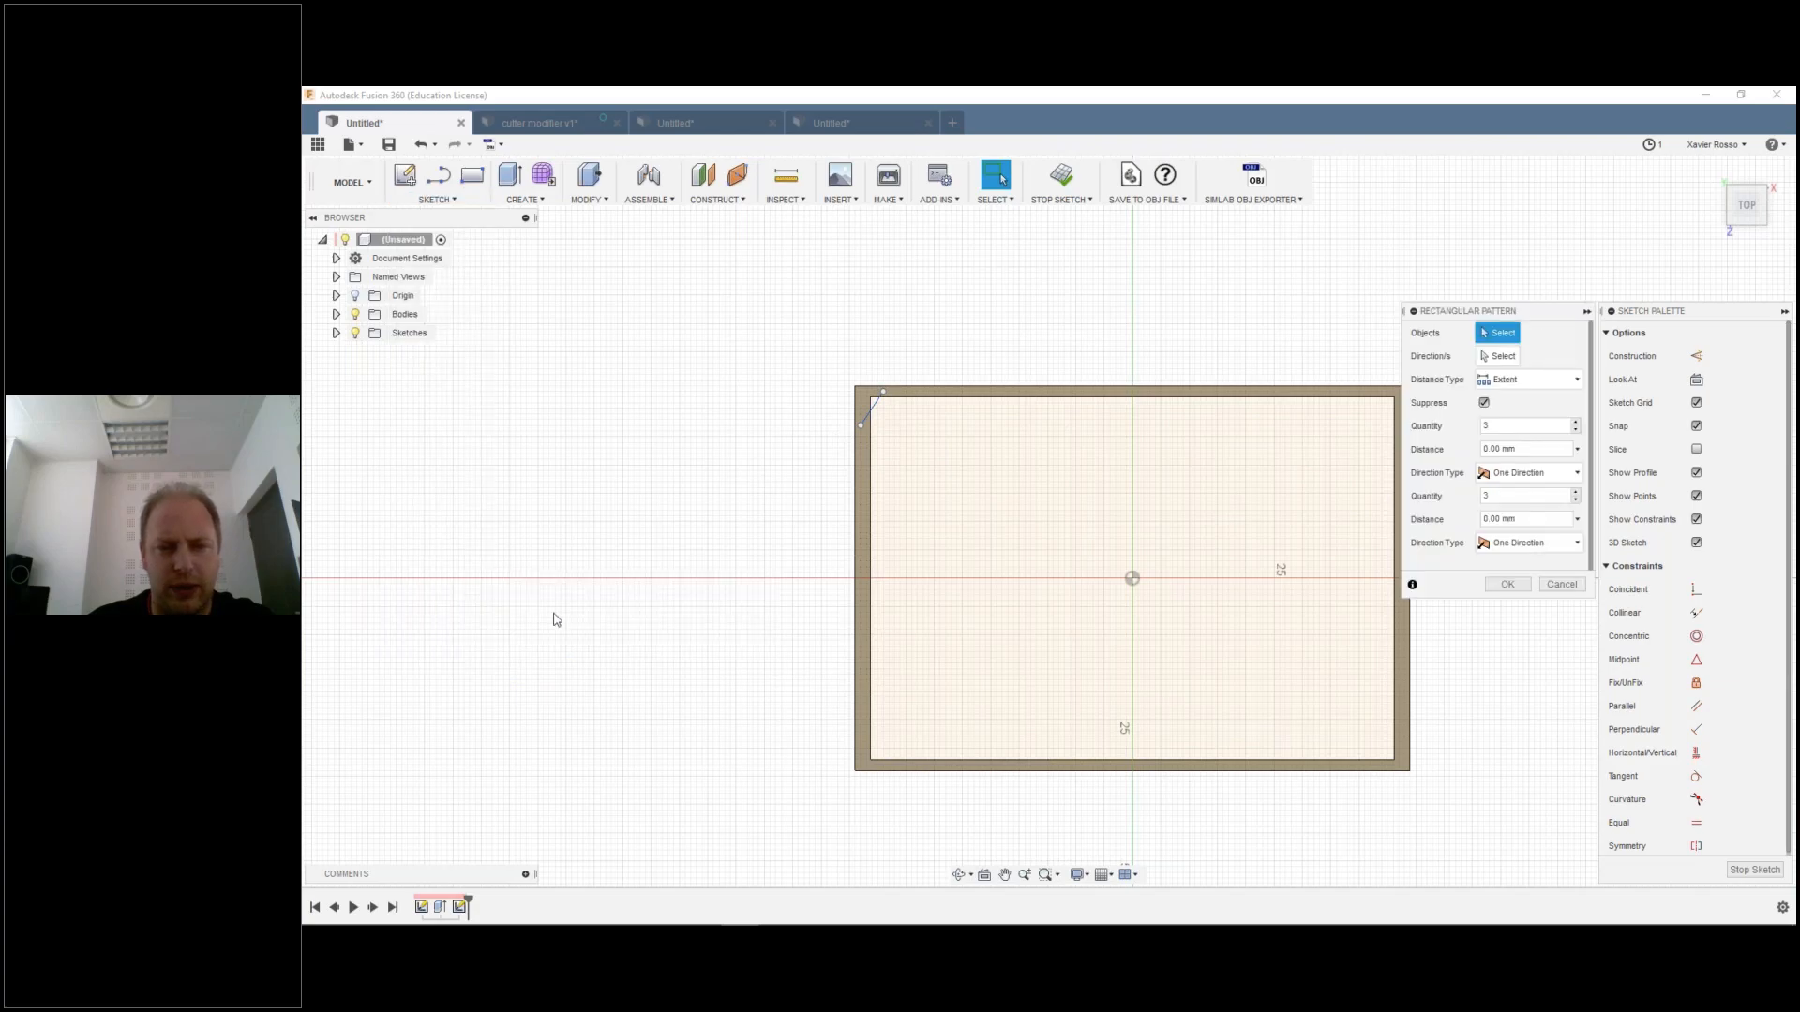
{"action": "left_click", "coordinate": [877, 408]}
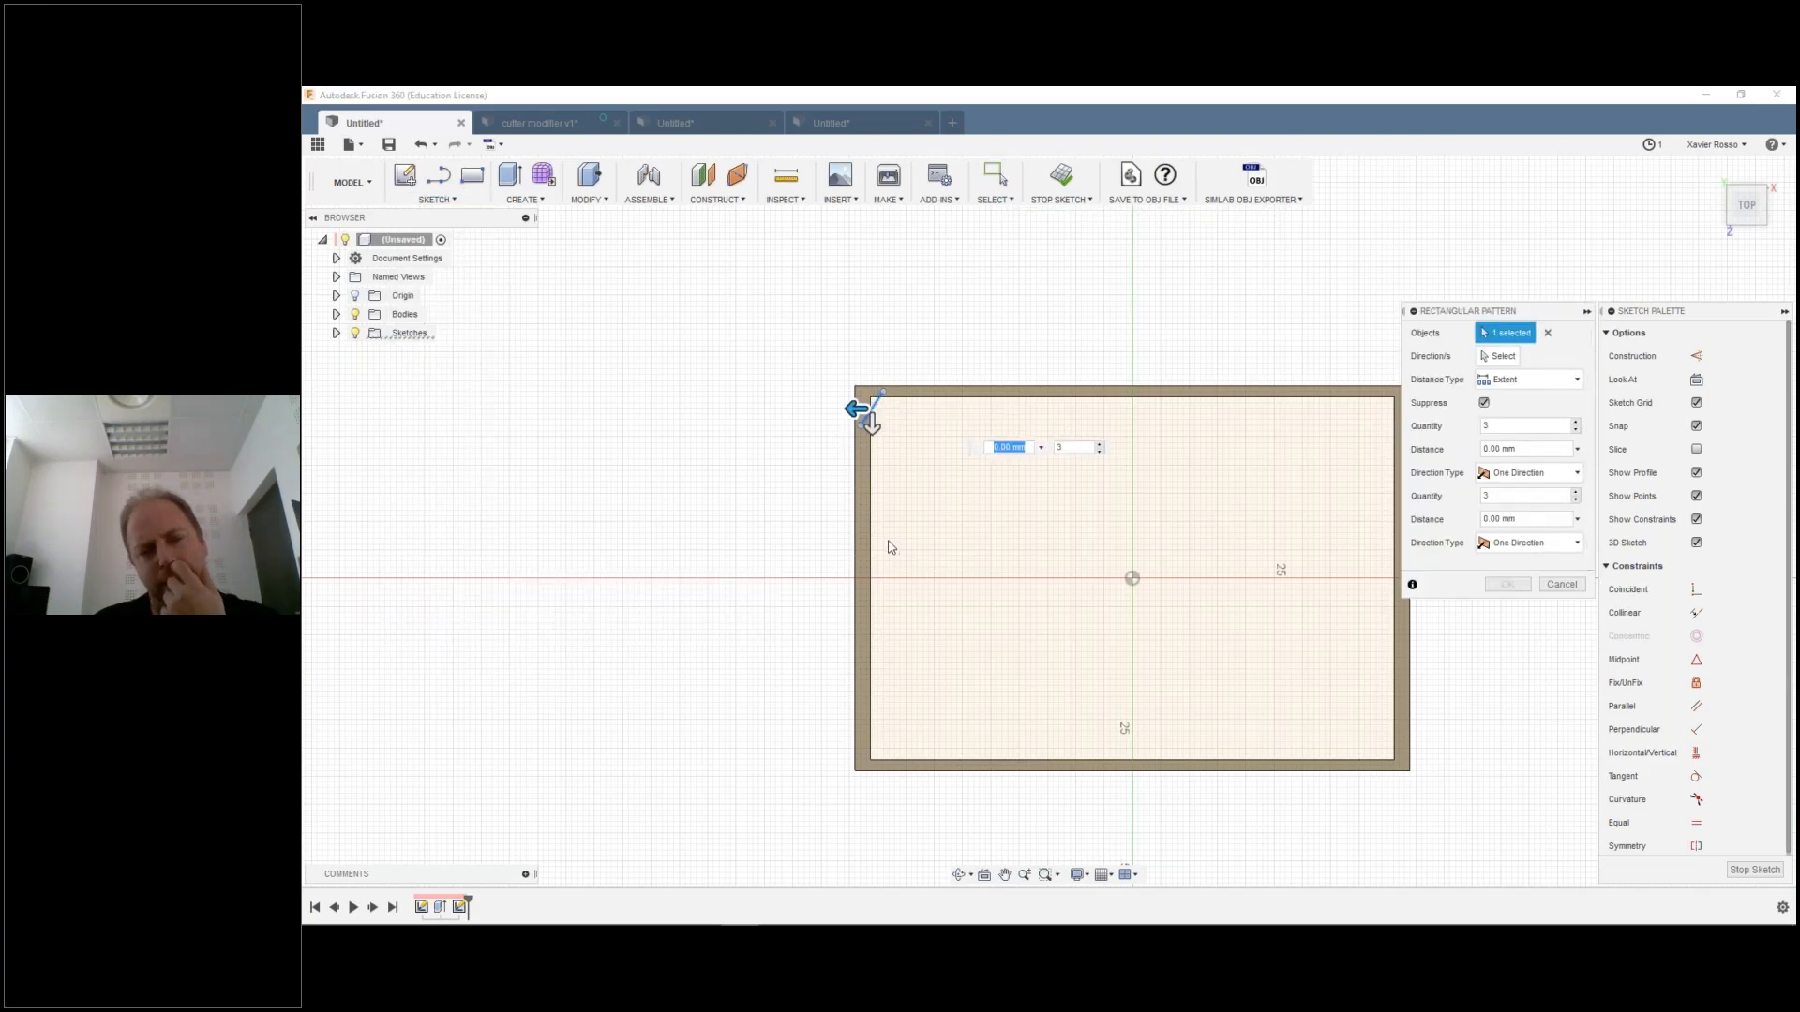
{"action": "key", "text": "Tab"}
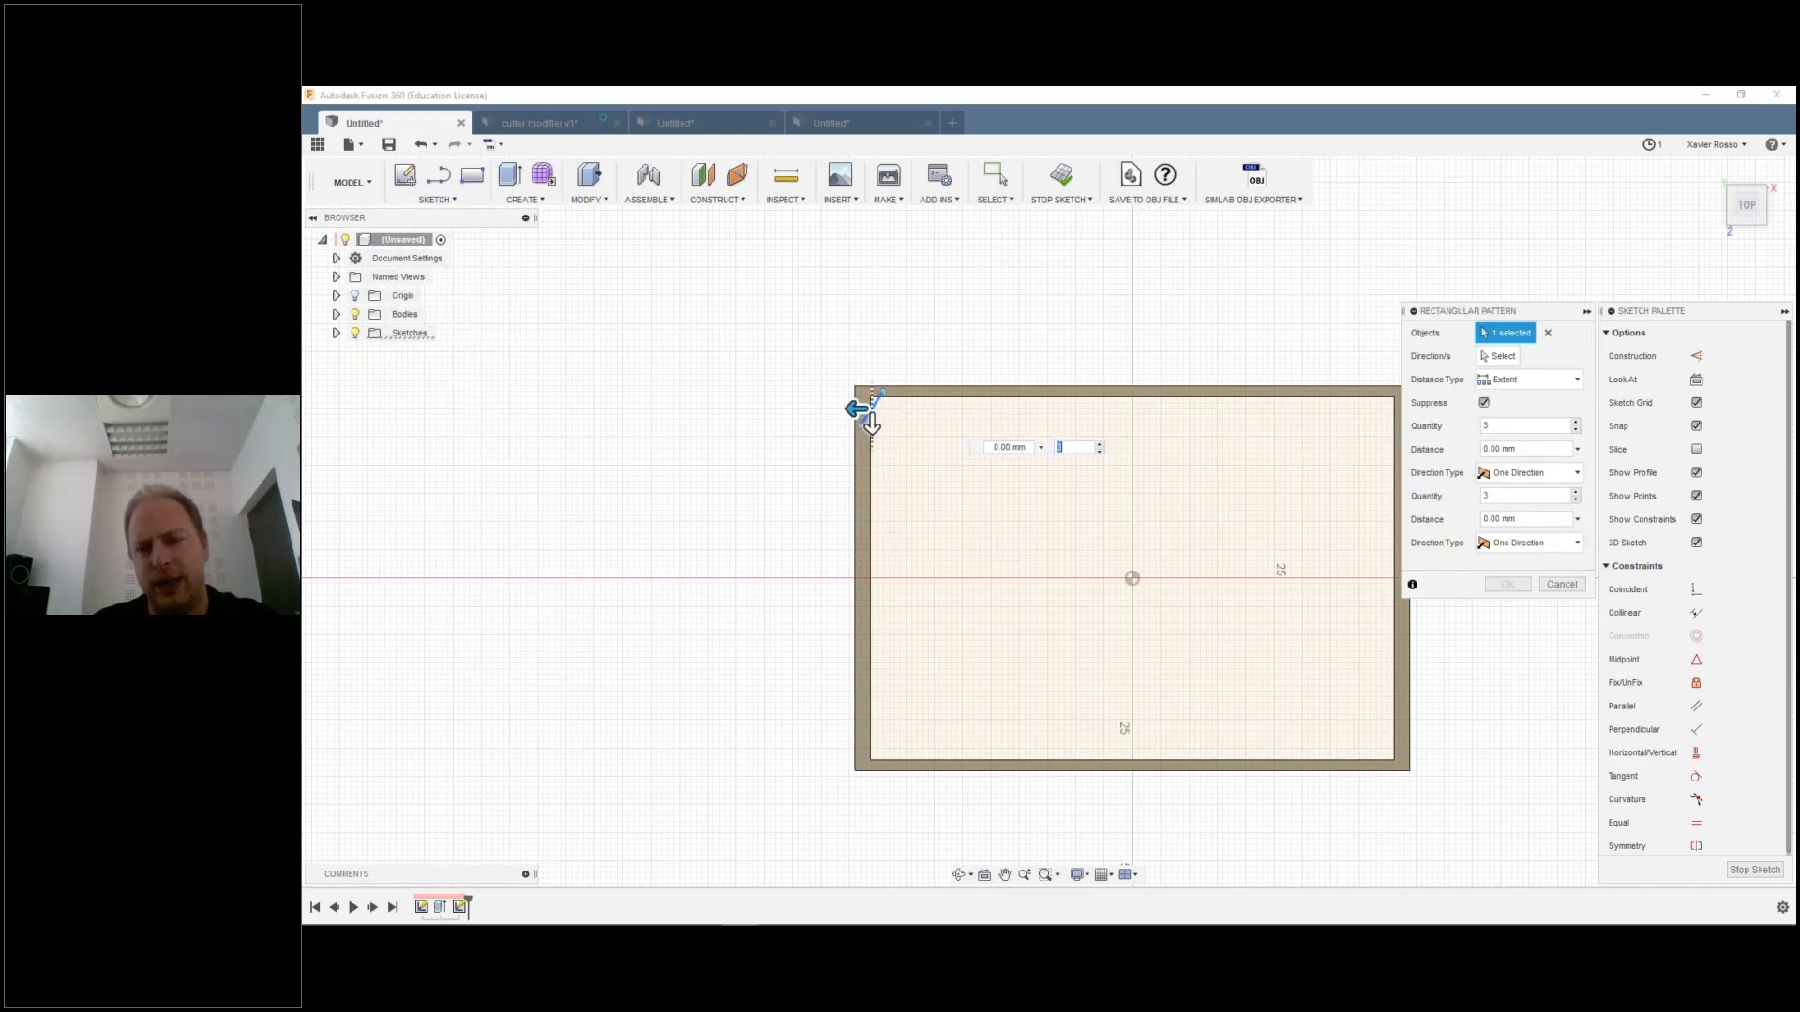
{"action": "key", "text": "Tab"}
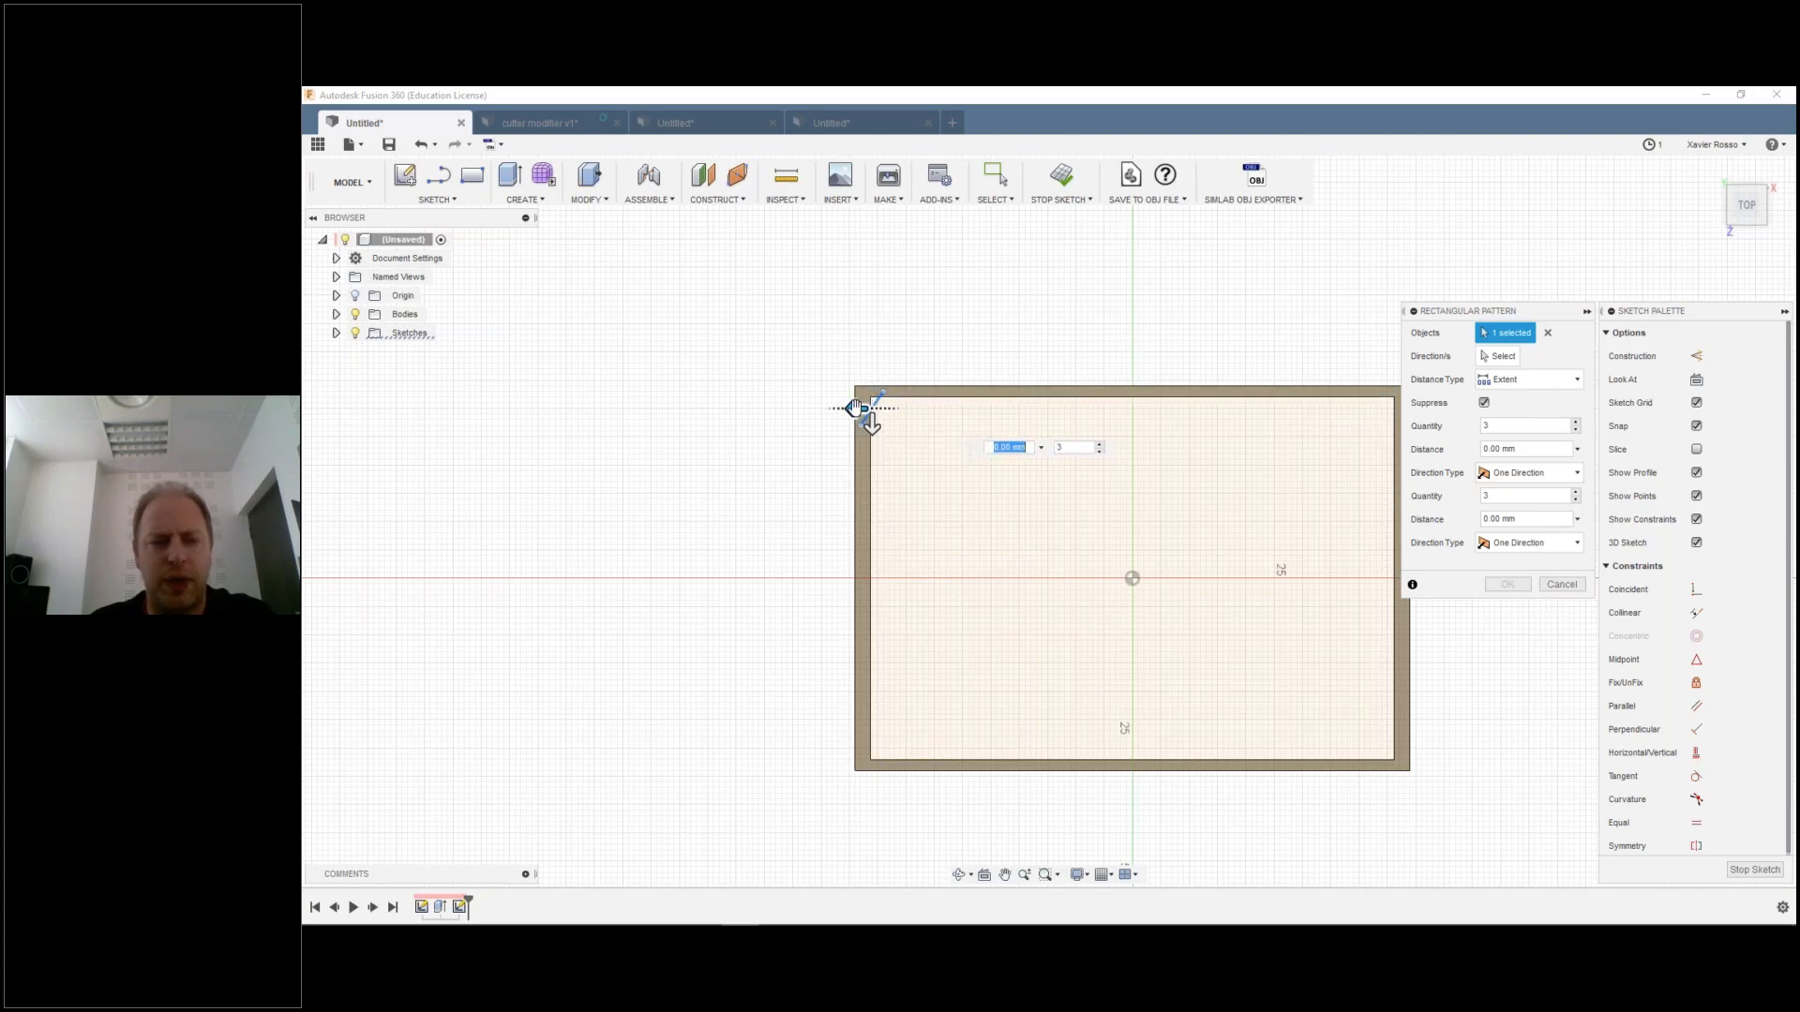
{"action": "key", "text": "Tab"}
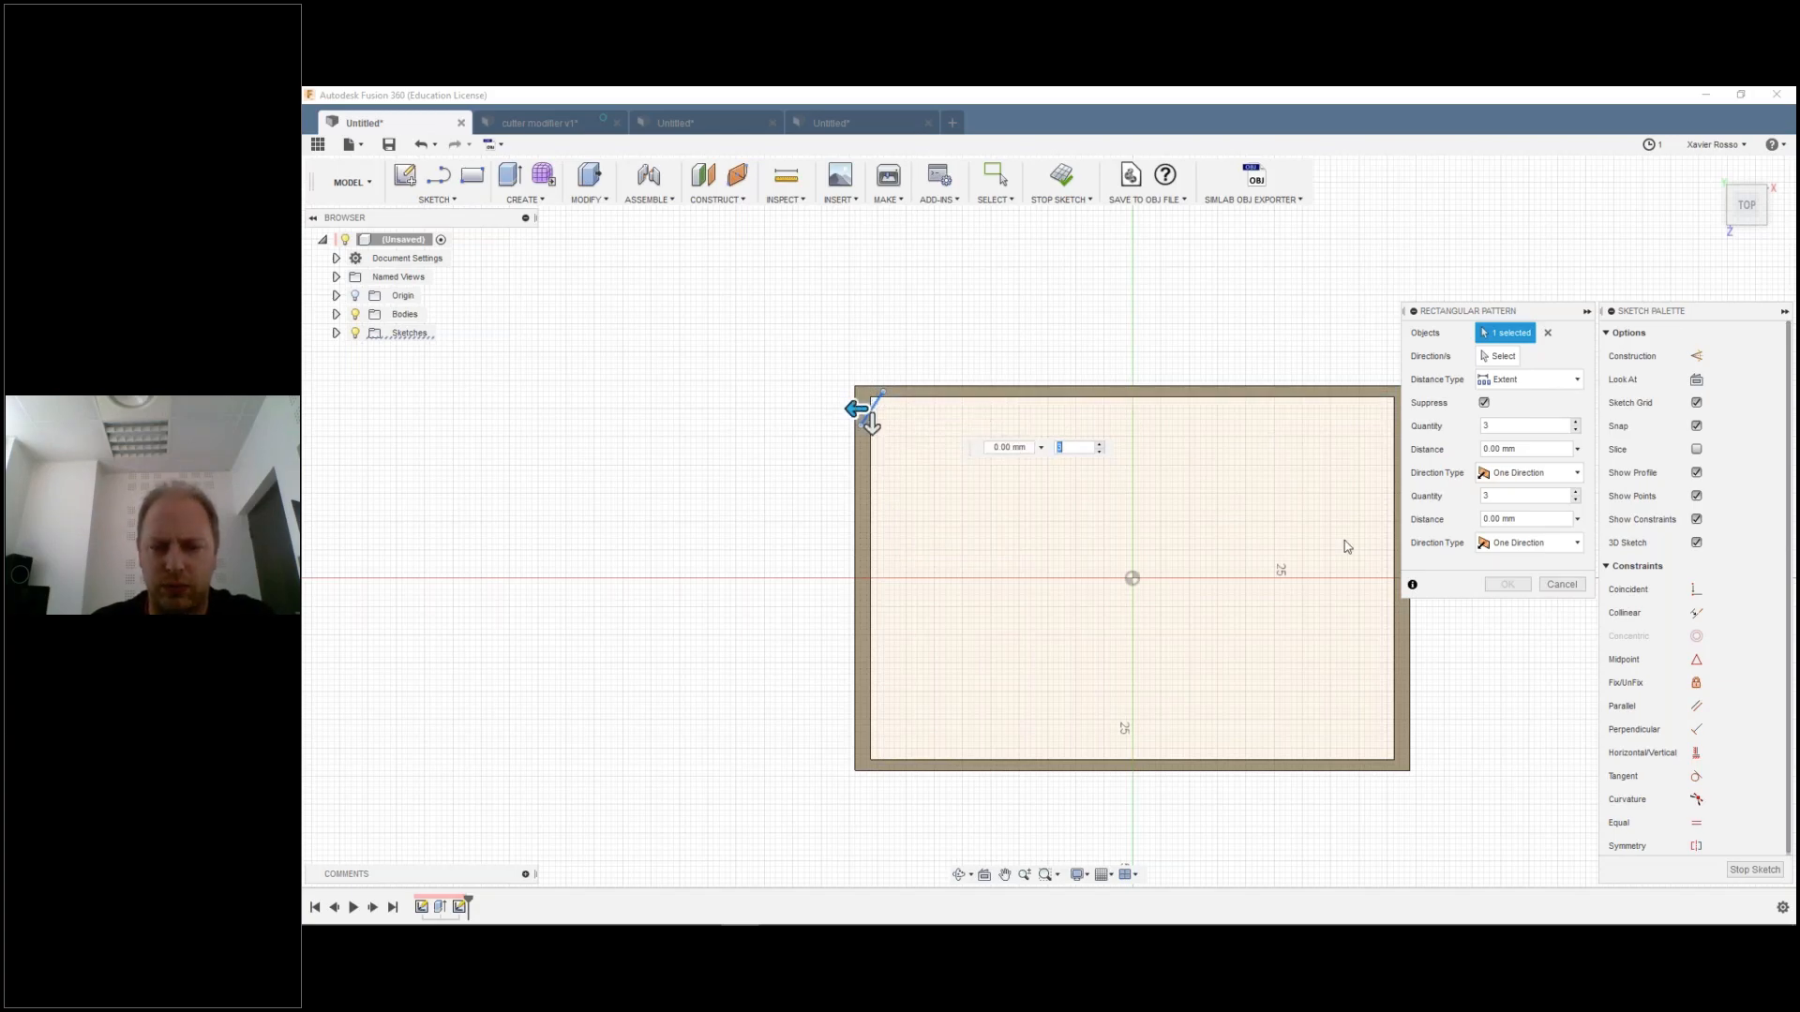
{"action": "middle_click_drag", "start_coordinate": [881, 609], "coordinate": [782, 600]}
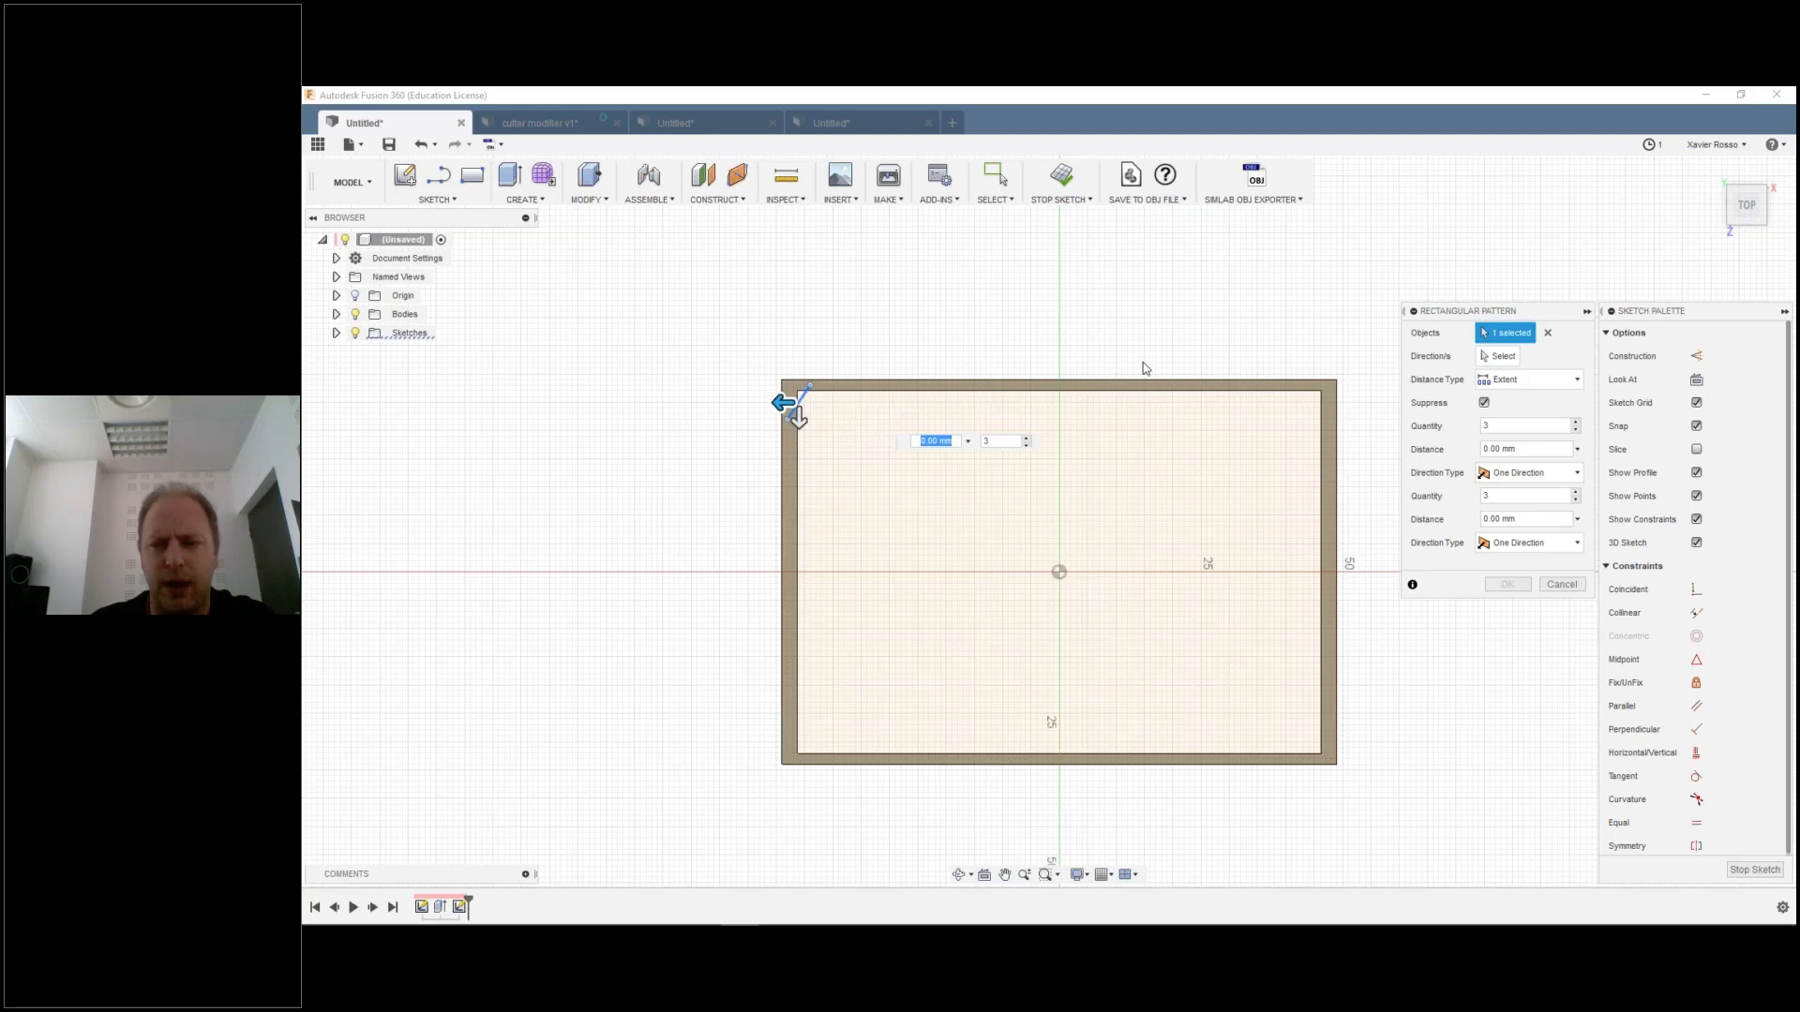
{"action": "left_click_drag", "start_coordinate": [776, 403], "coordinate": [1256, 430]}
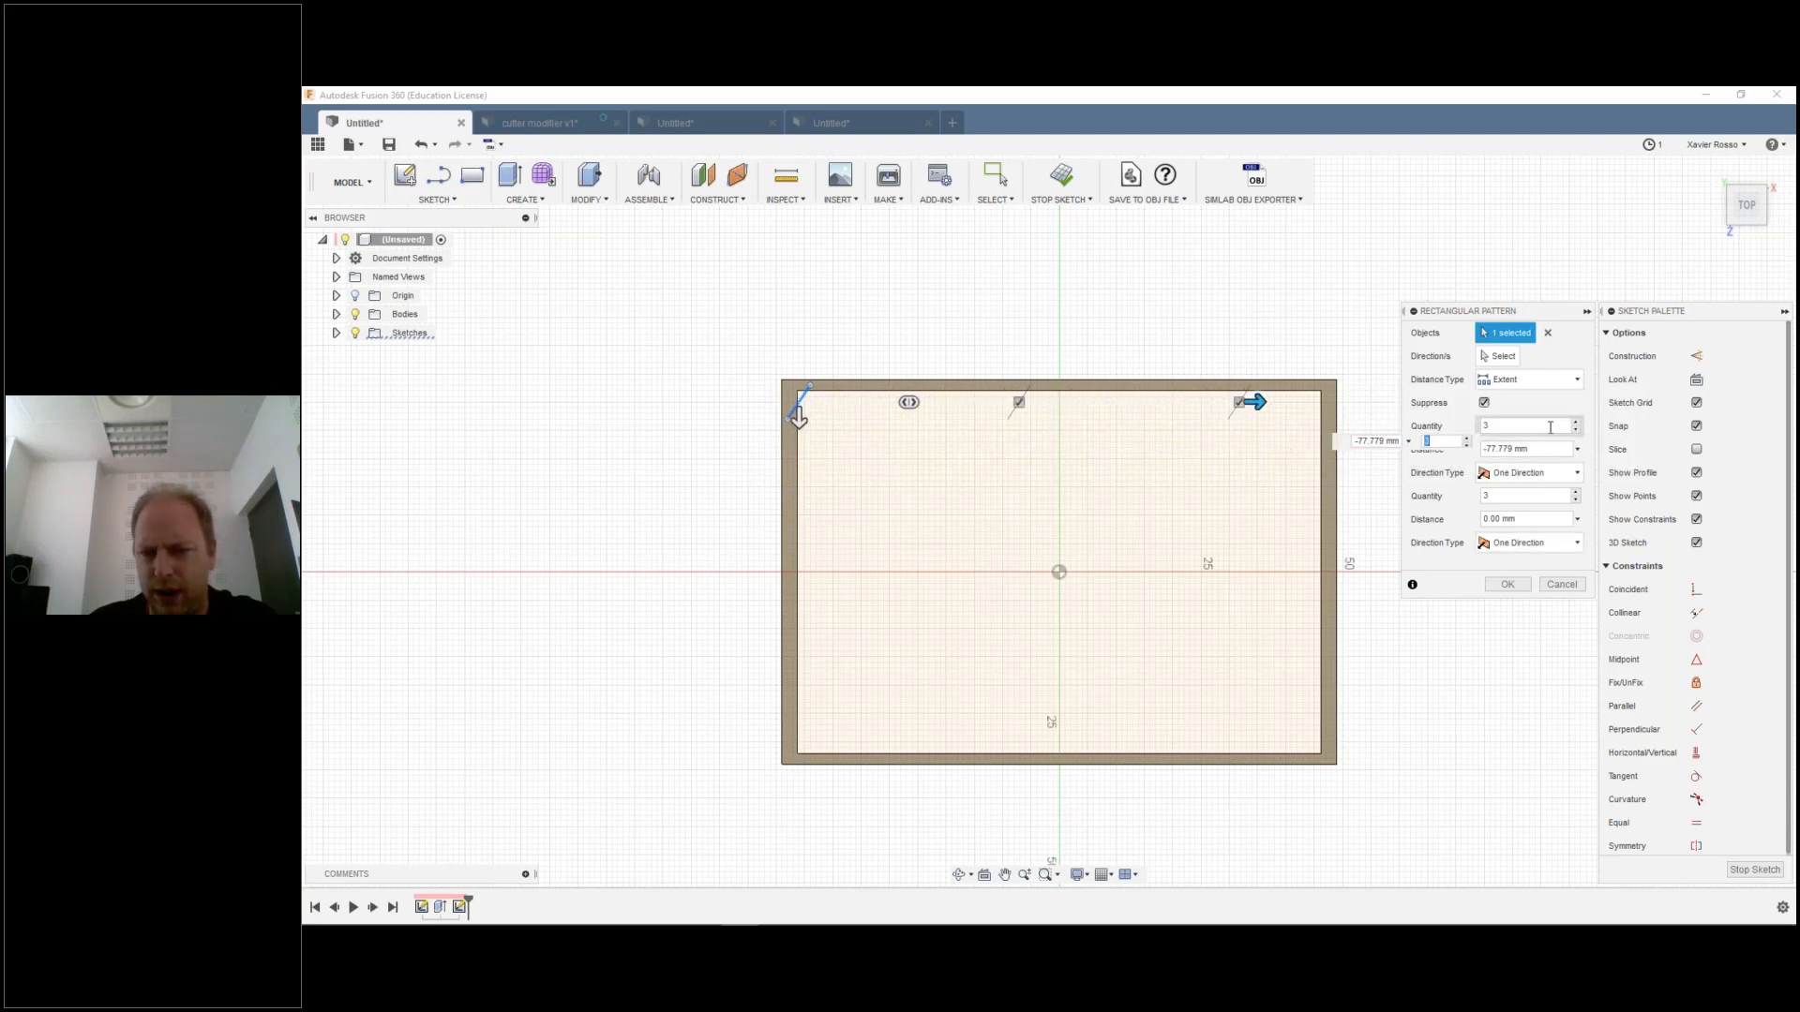
{"action": "left_click", "coordinate": [1492, 424]}
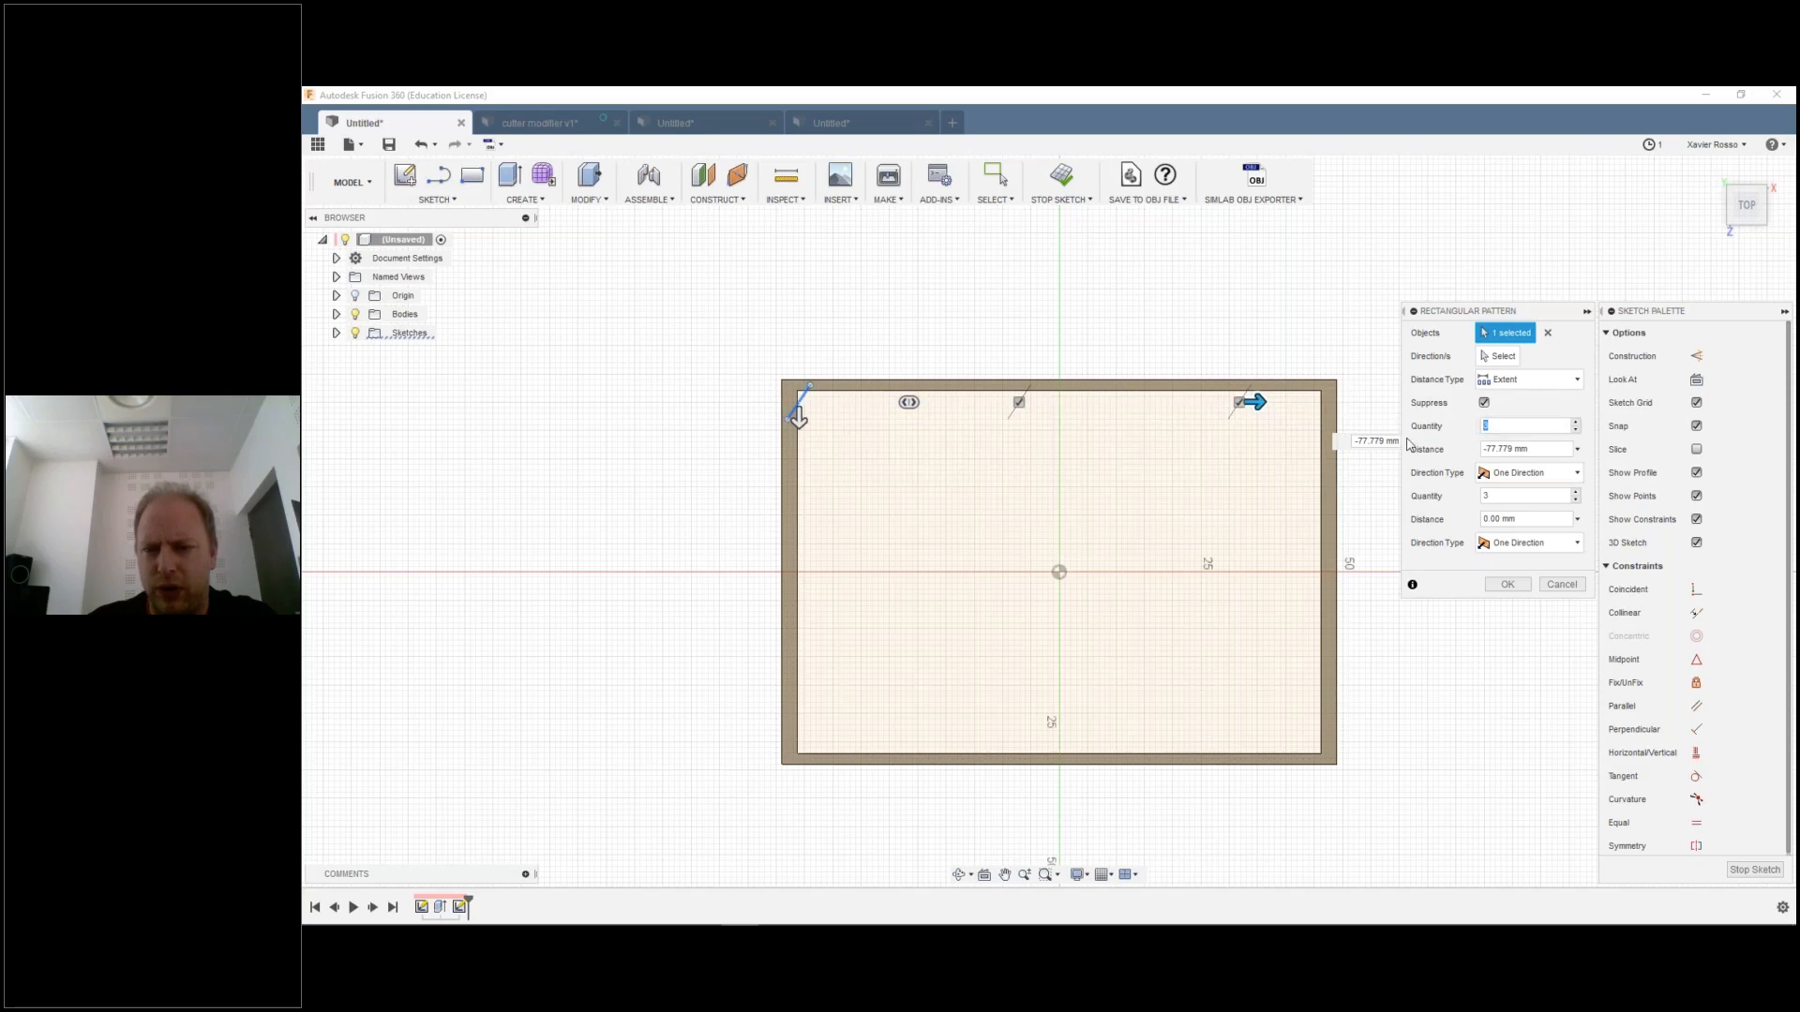
{"action": "left_click_drag", "start_coordinate": [798, 417], "coordinate": [799, 680]}
{"action": "left_click", "coordinate": [1496, 426]}
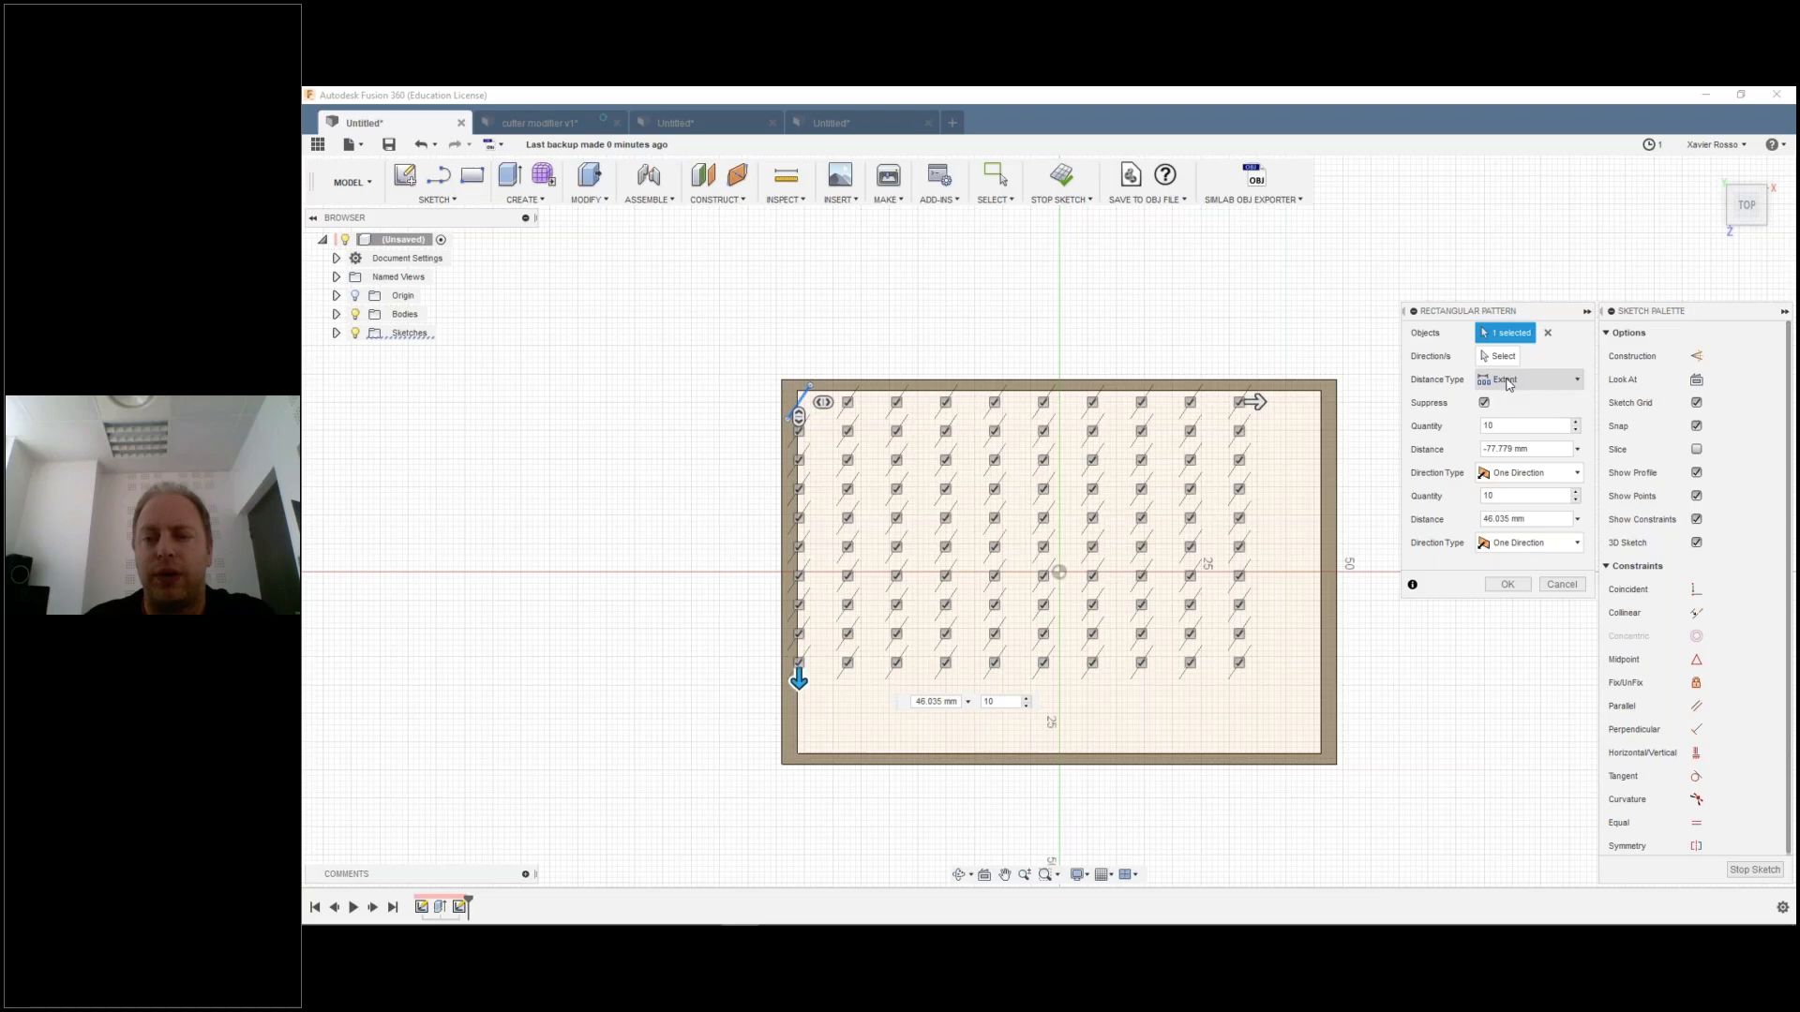
Step: Try the Spacing distance type with a -10 mm horizontal distance, adjust the spacing freehand, and leave the rectangular pattern
{"action": "left_click", "coordinate": [1510, 382]}
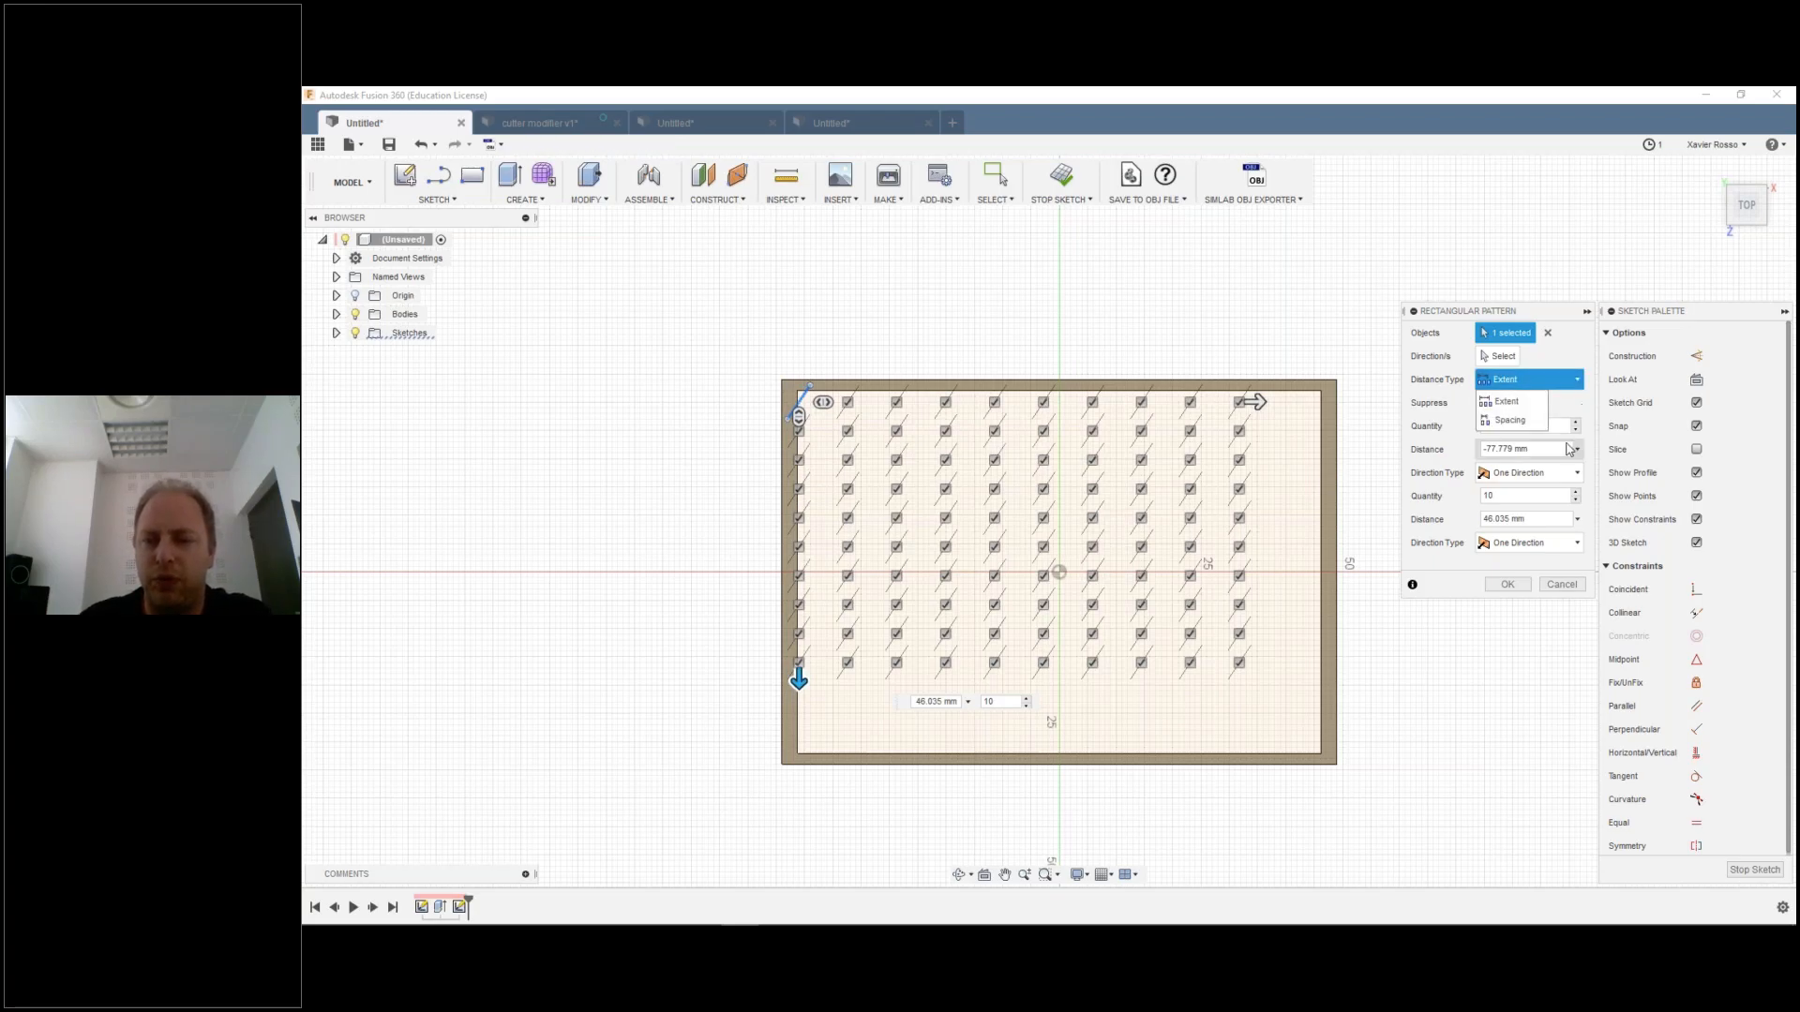
{"action": "left_click", "coordinate": [1542, 387]}
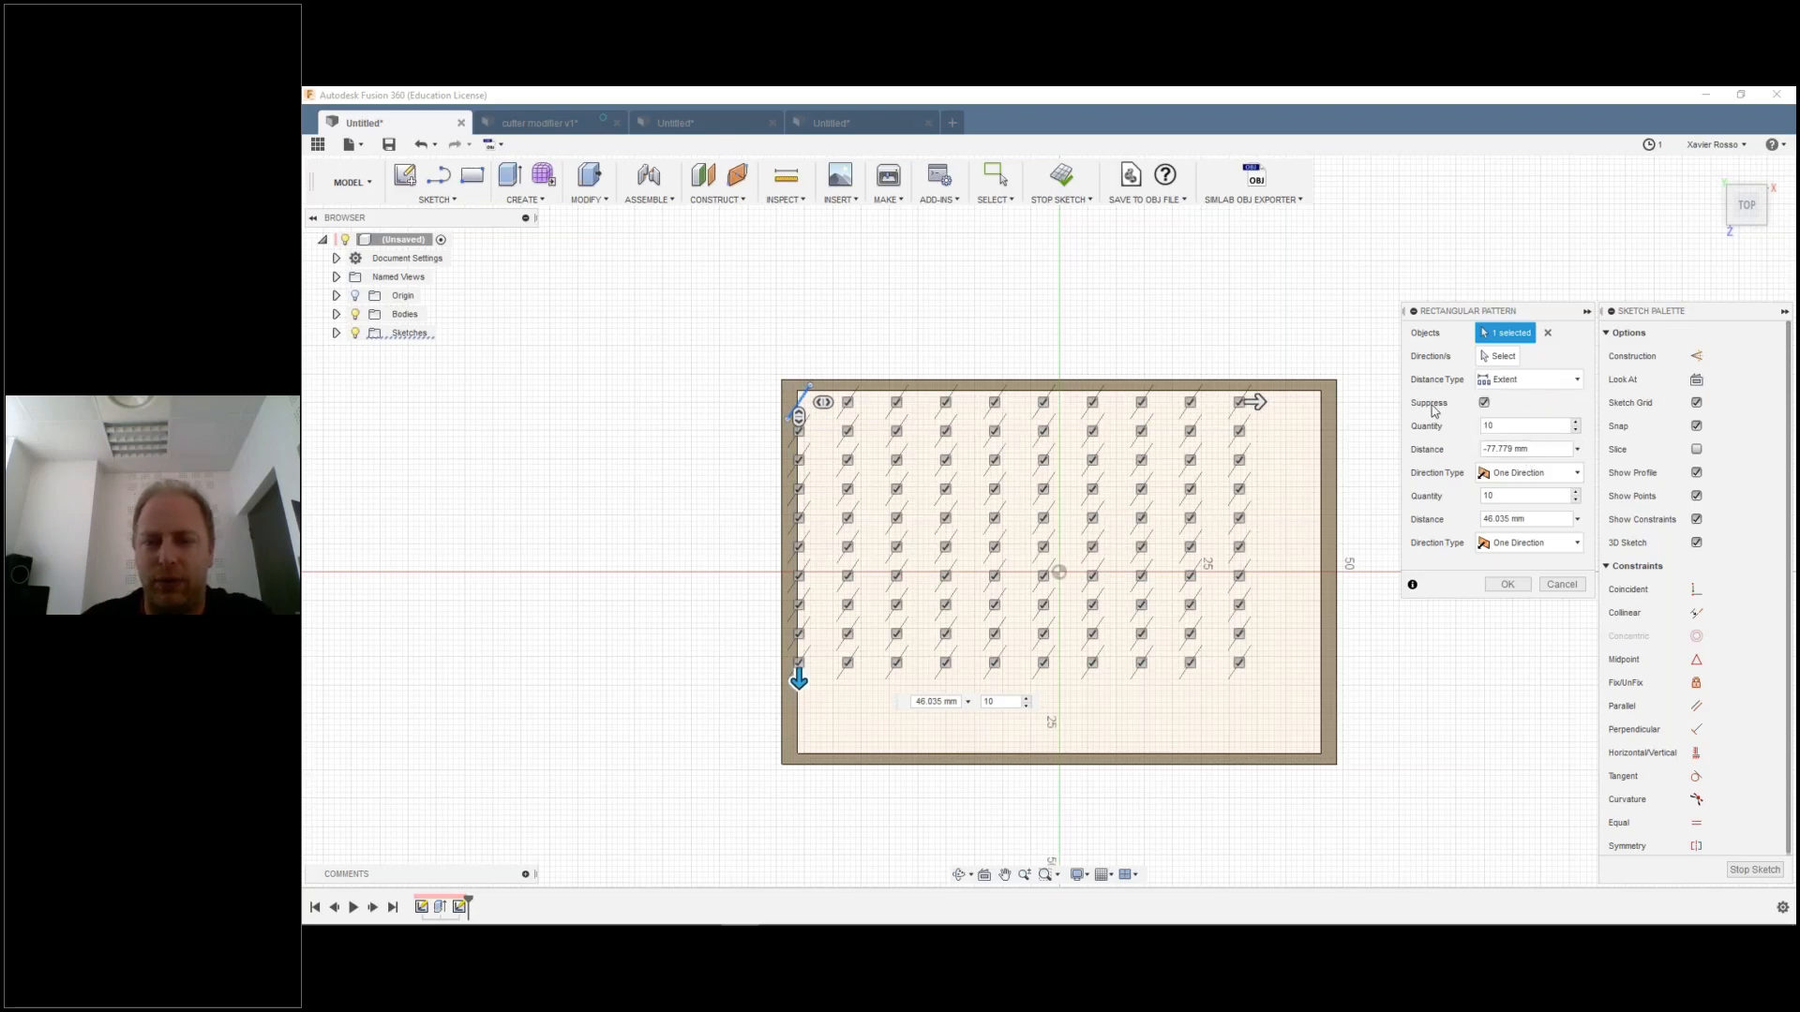
{"action": "left_click", "coordinate": [1523, 380]}
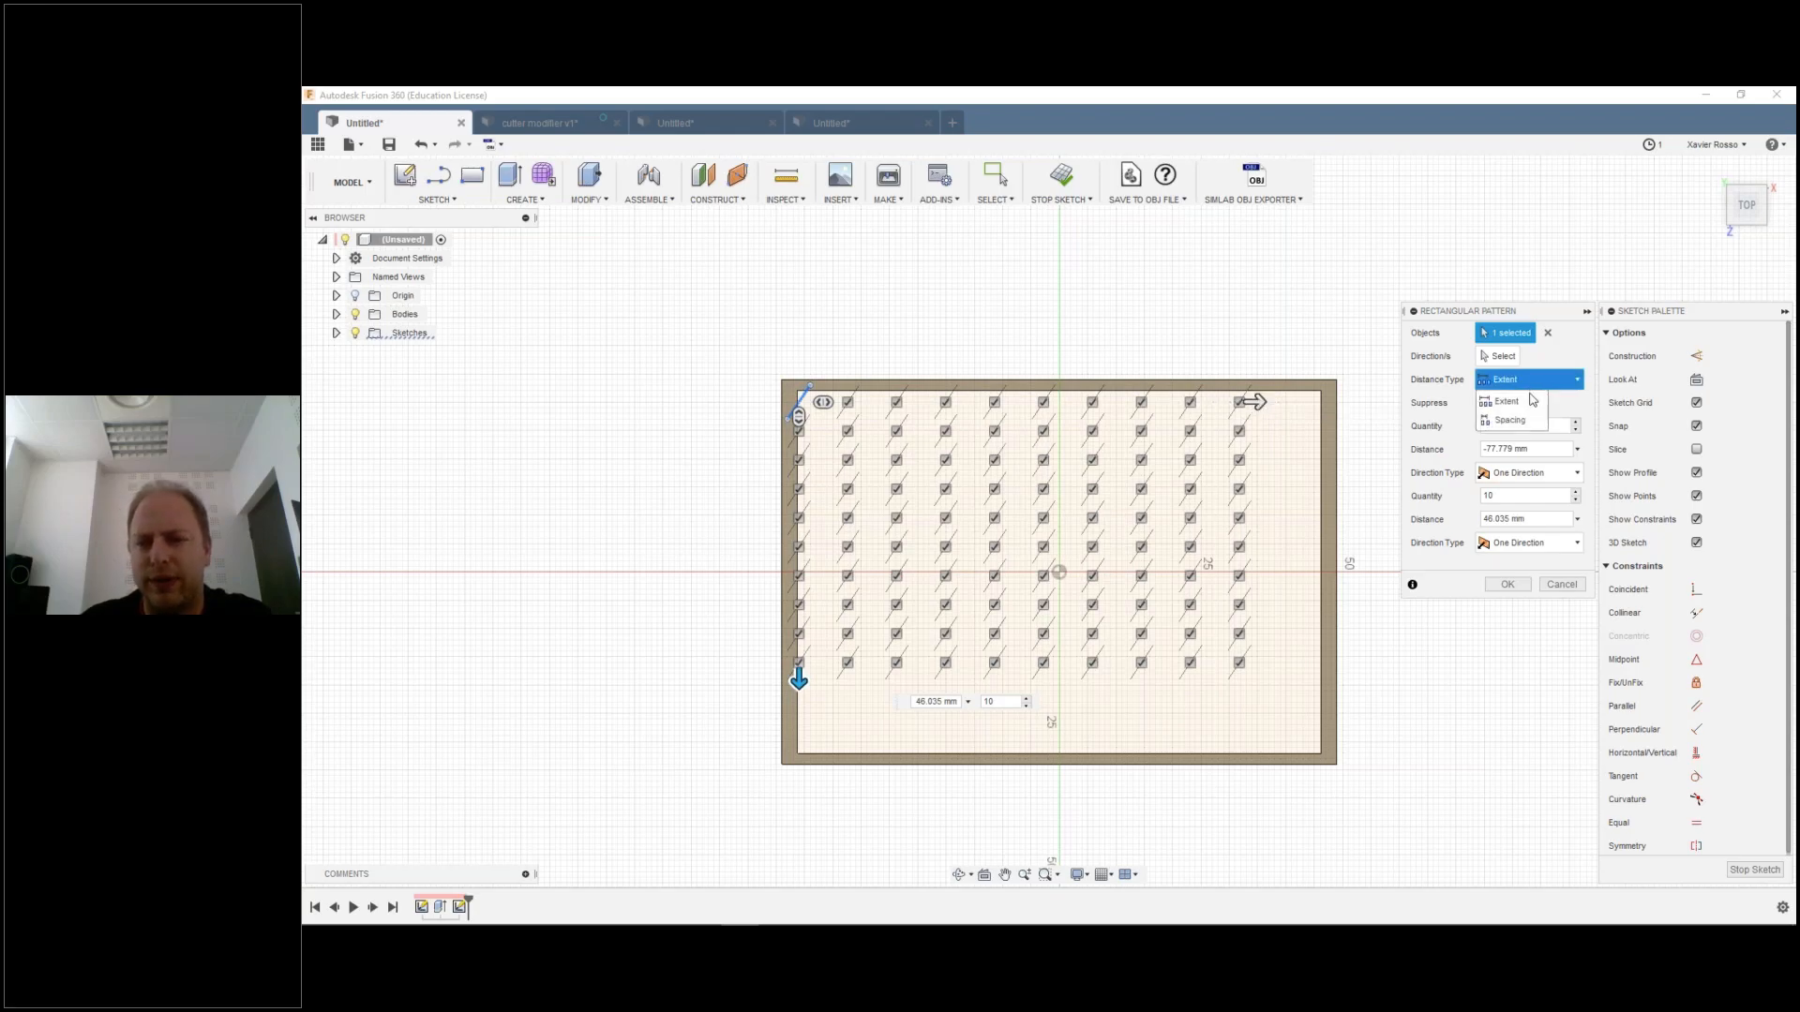
{"action": "left_click", "coordinate": [1511, 420]}
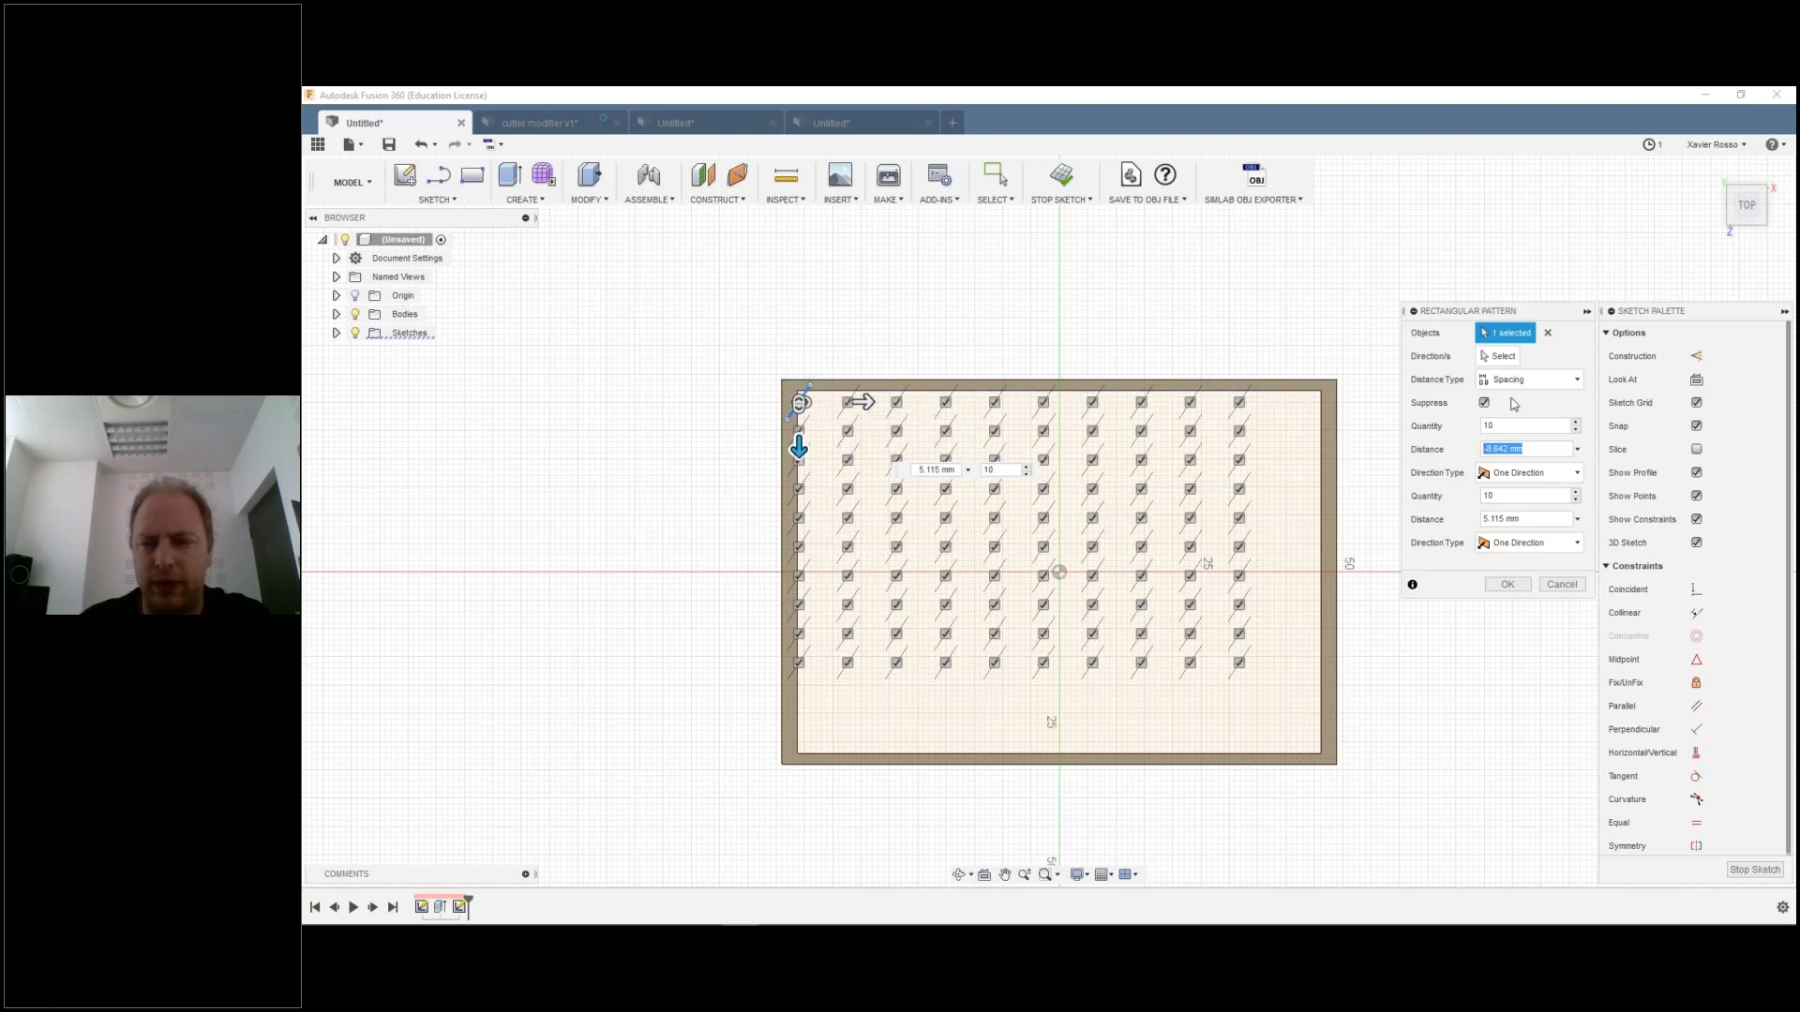
{"action": "type", "text": "-10"}
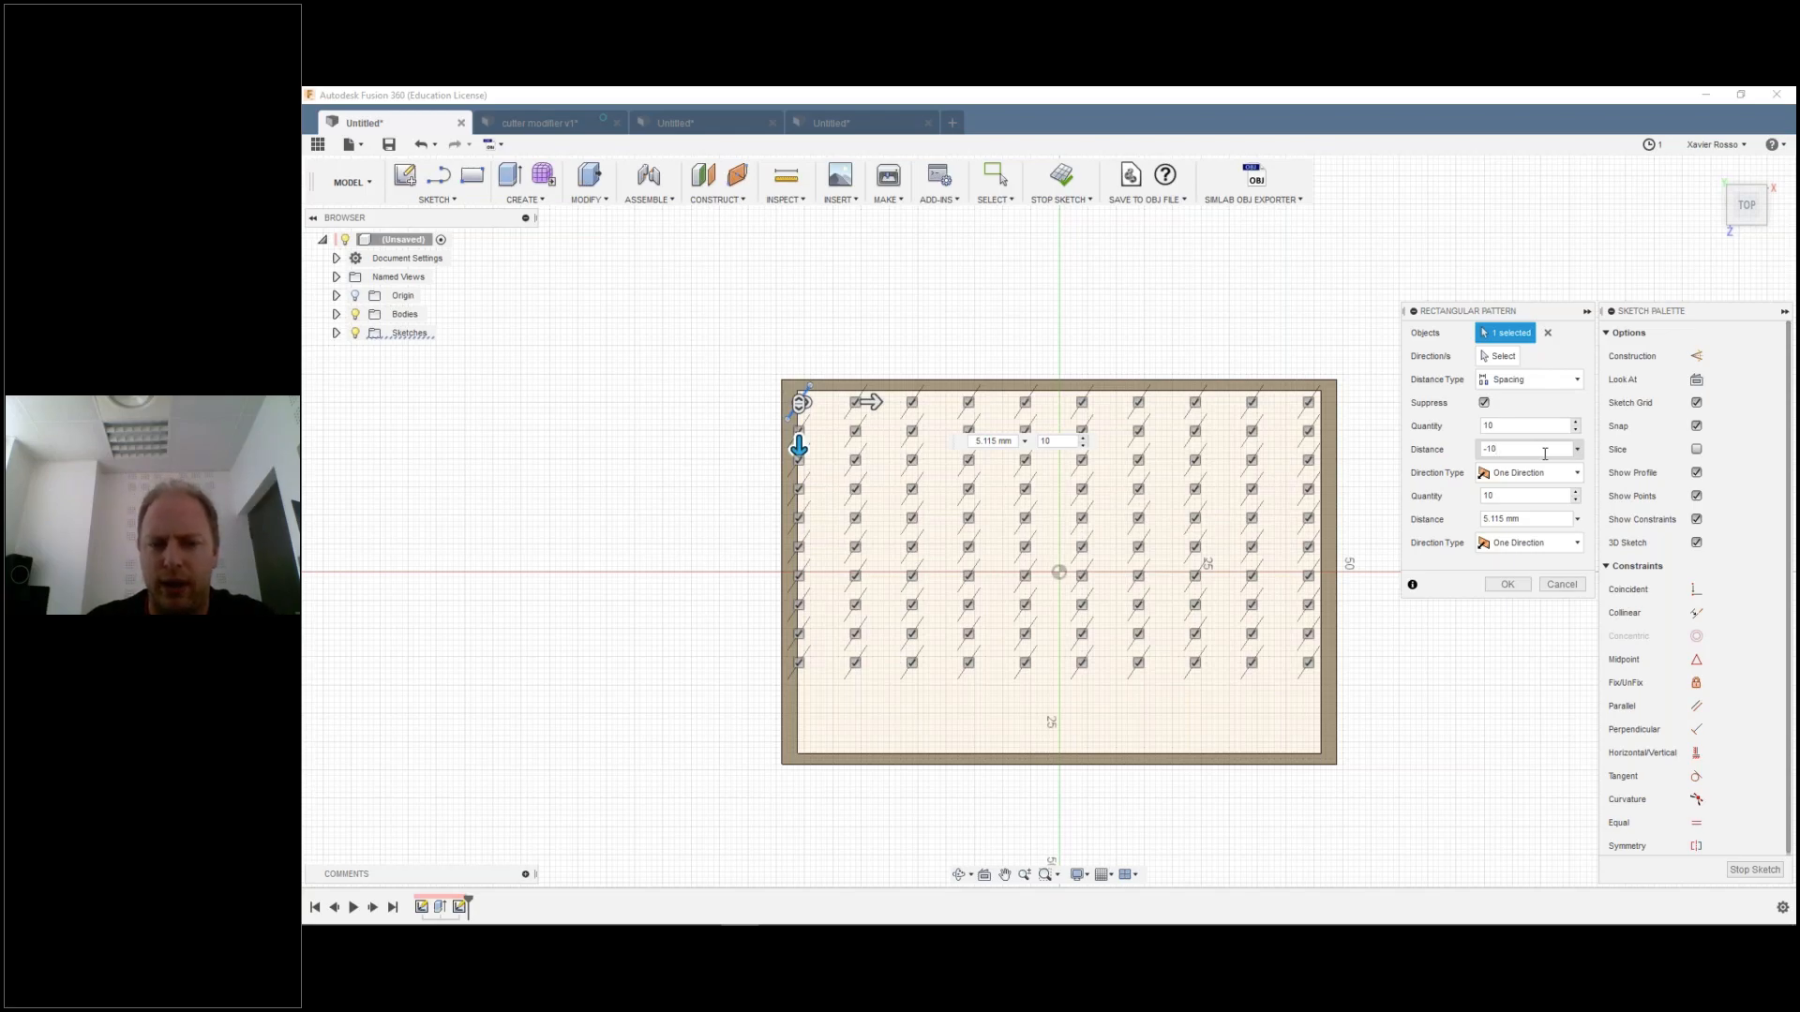
{"action": "key", "text": "Return"}
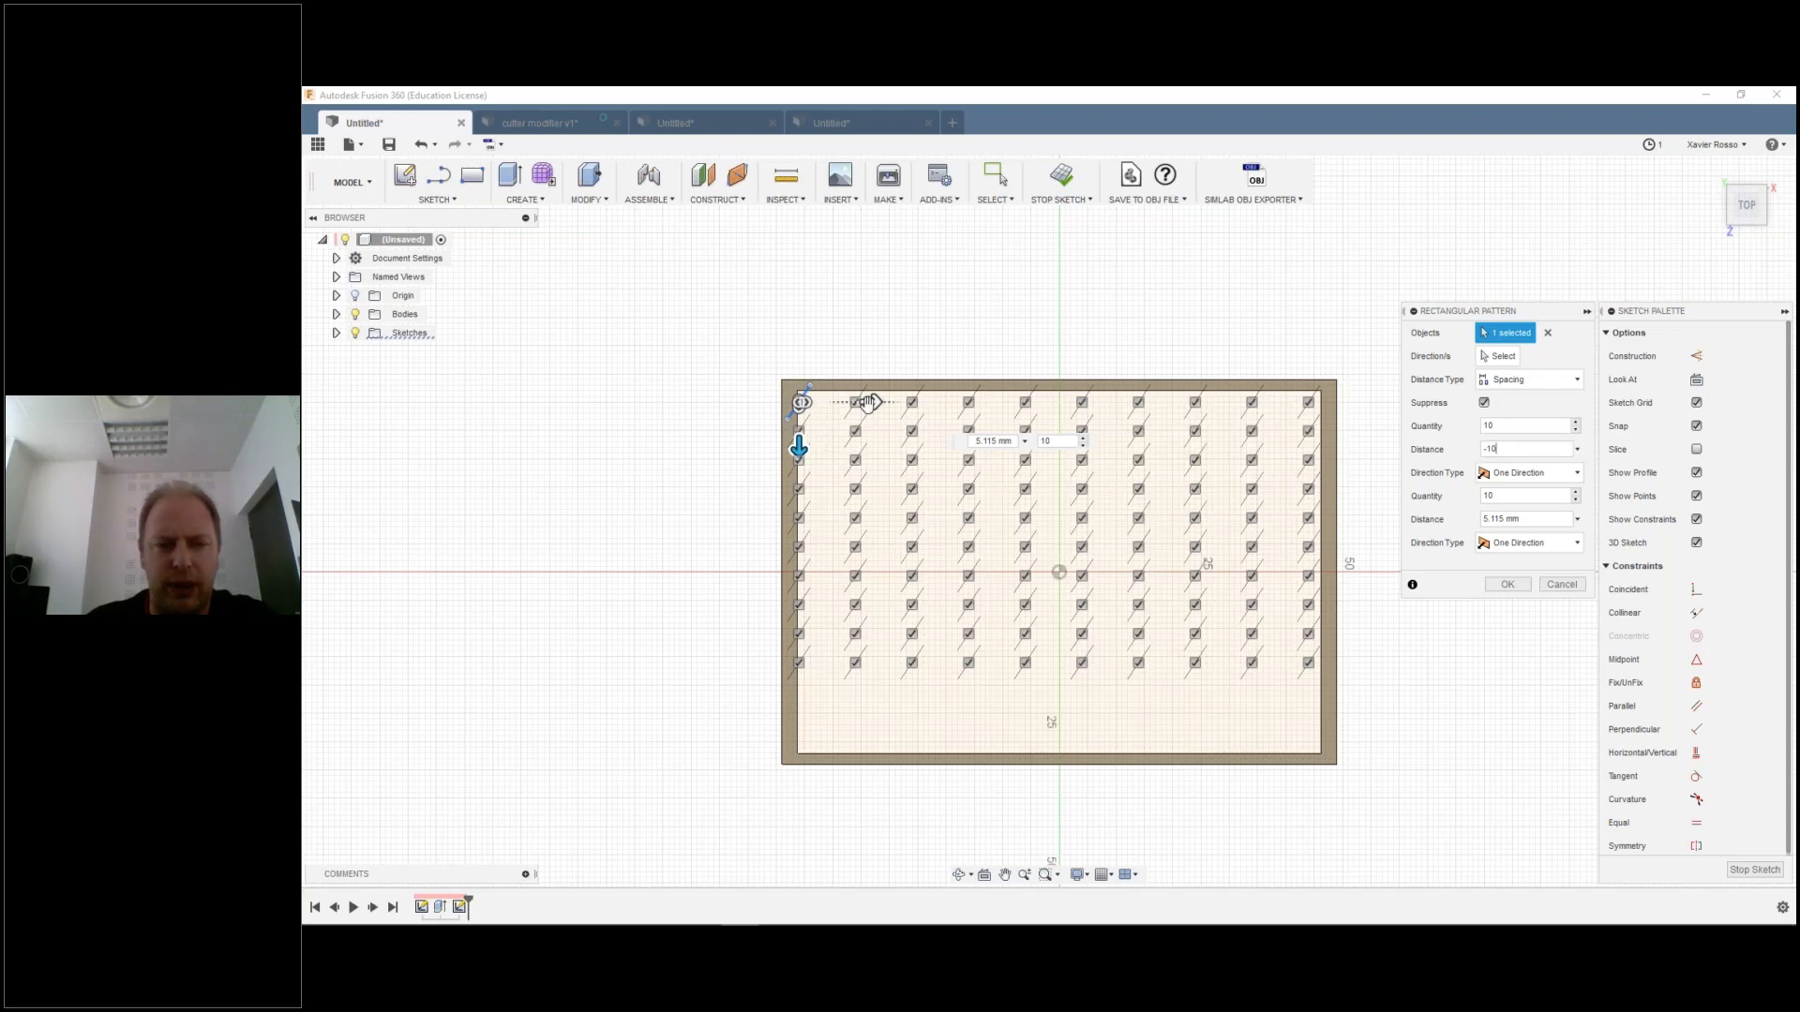
{"action": "mouse_move", "coordinate": [875, 405]}
{"action": "left_mouse_down"}
{"action": "mouse_move", "coordinate": [932, 405]}
{"action": "mouse_move", "coordinate": [849, 405]}
{"action": "left_mouse_up"}
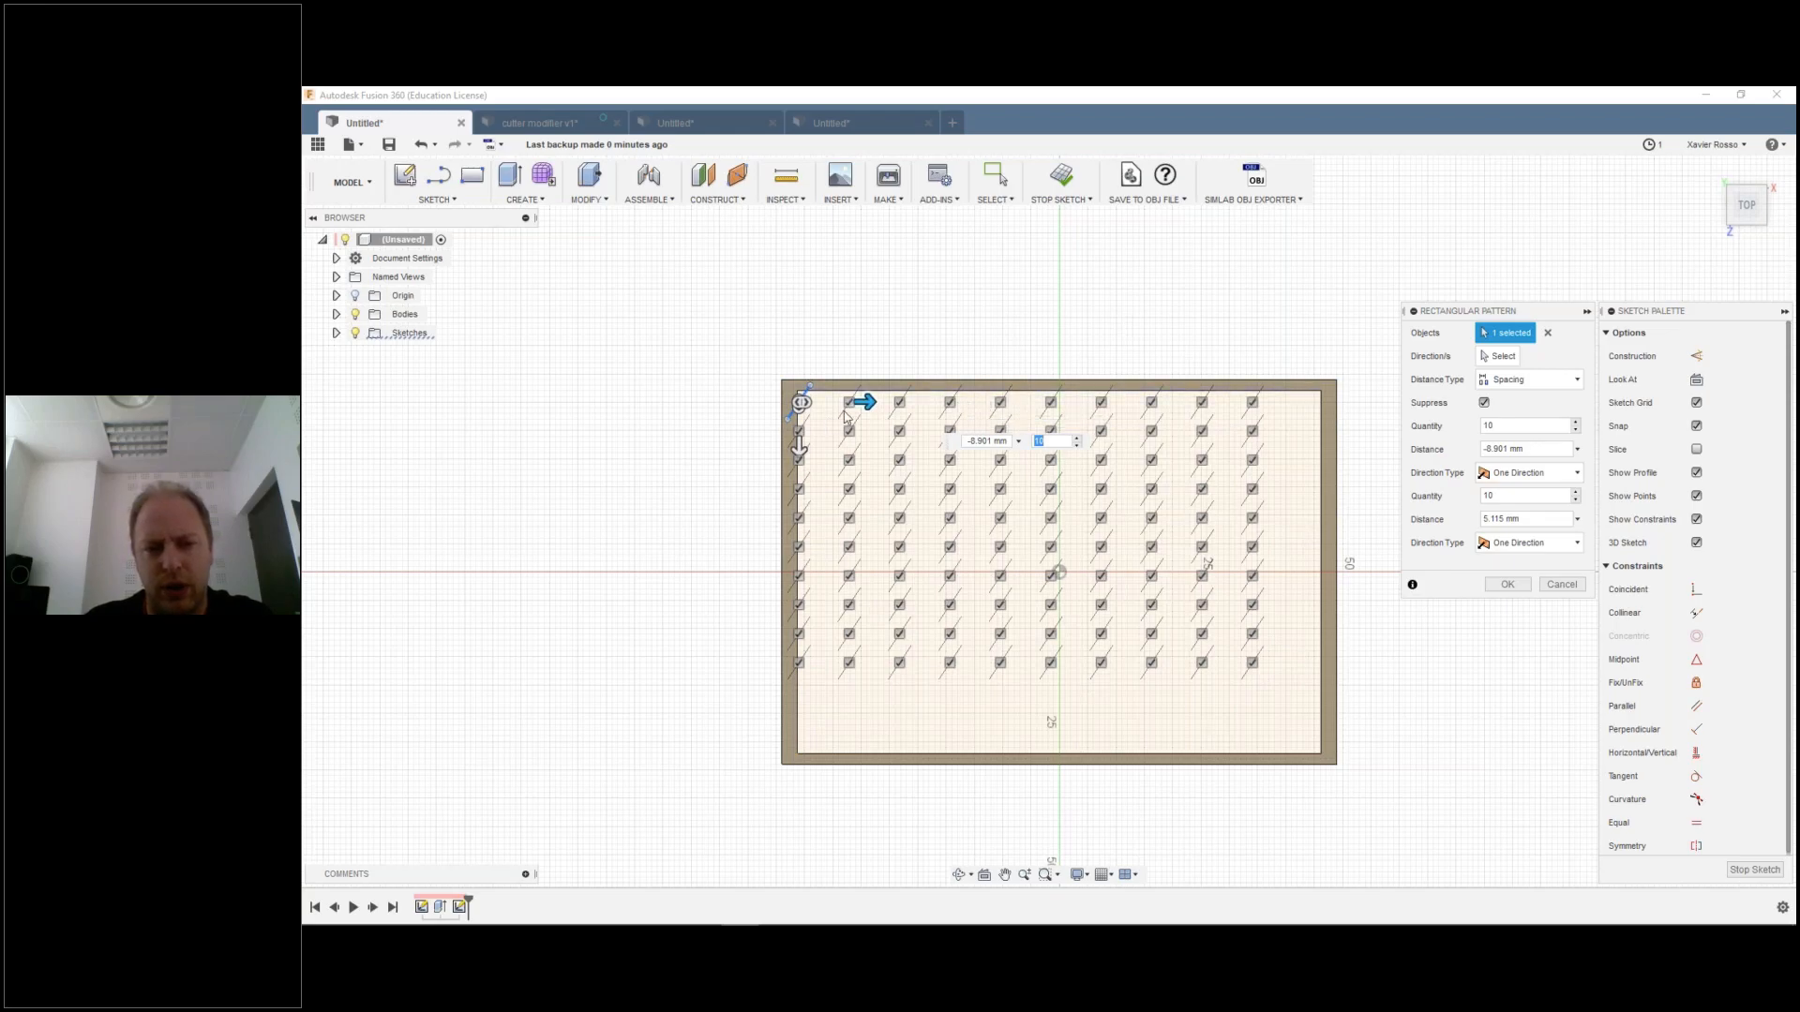
{"action": "left_click_drag", "start_coordinate": [862, 403], "coordinate": [872, 401]}
{"action": "left_click", "coordinate": [1508, 584]}
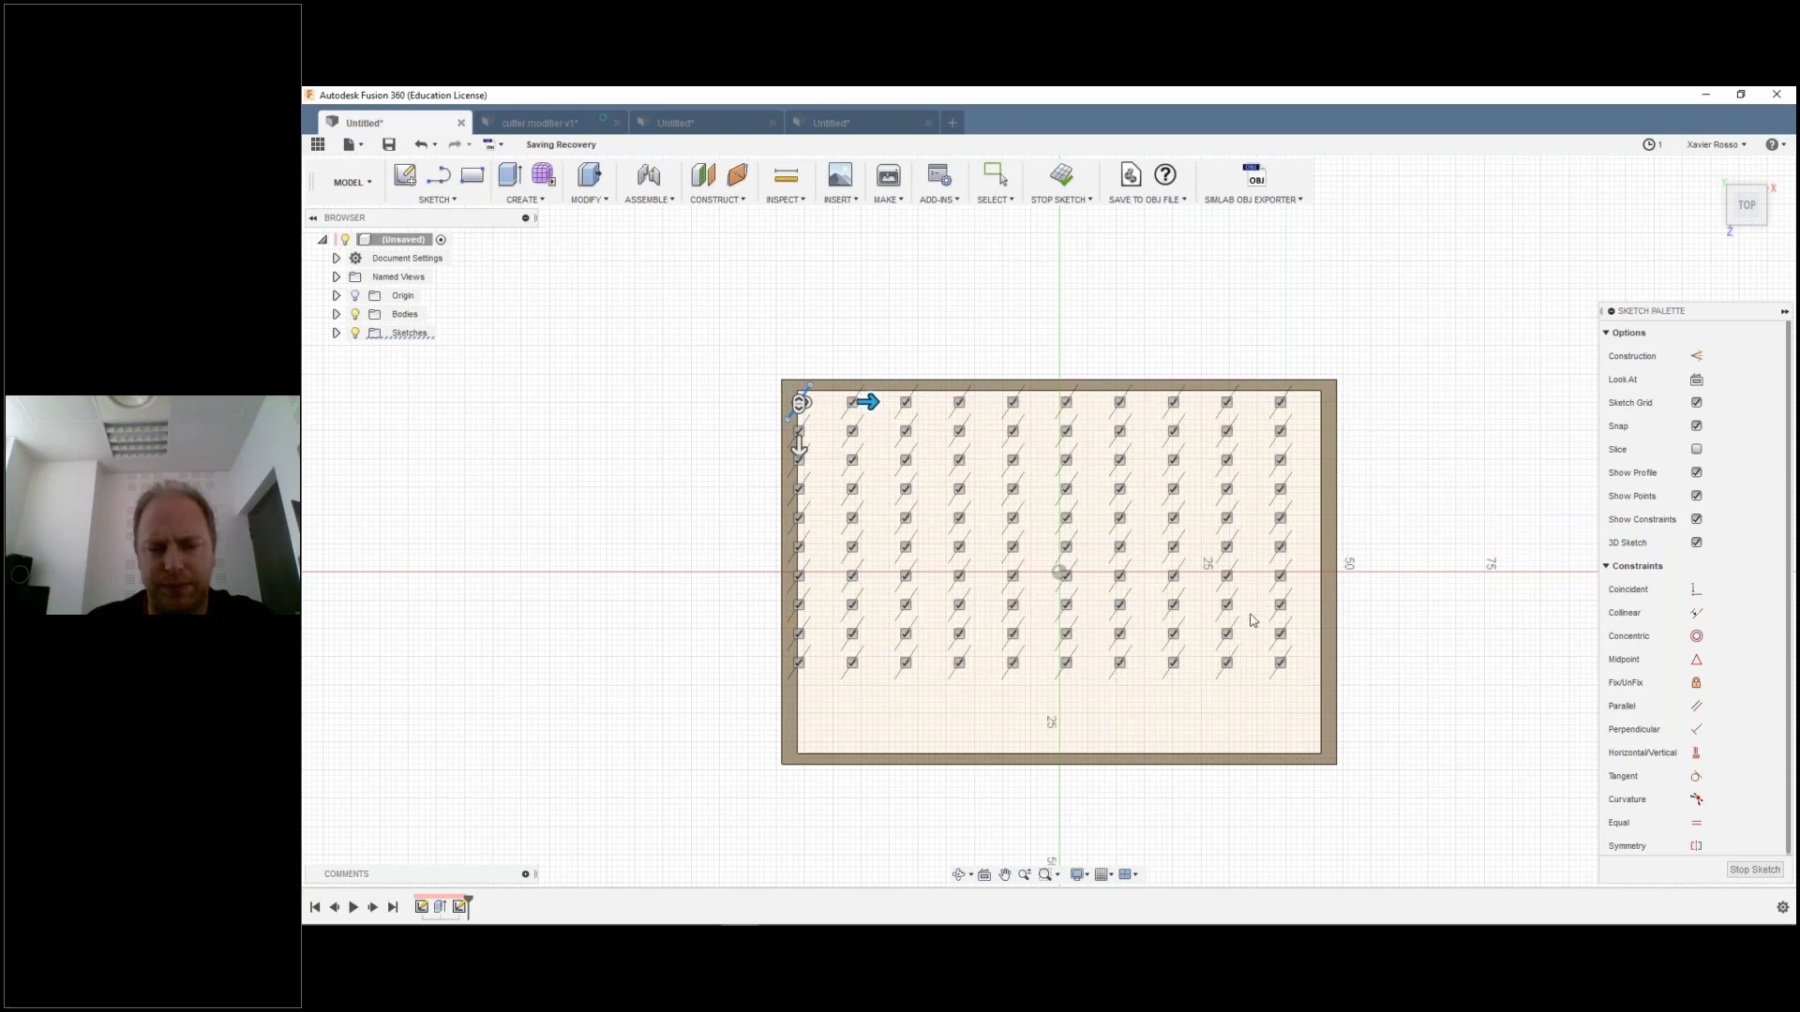
{"action": "key", "text": "Escape"}
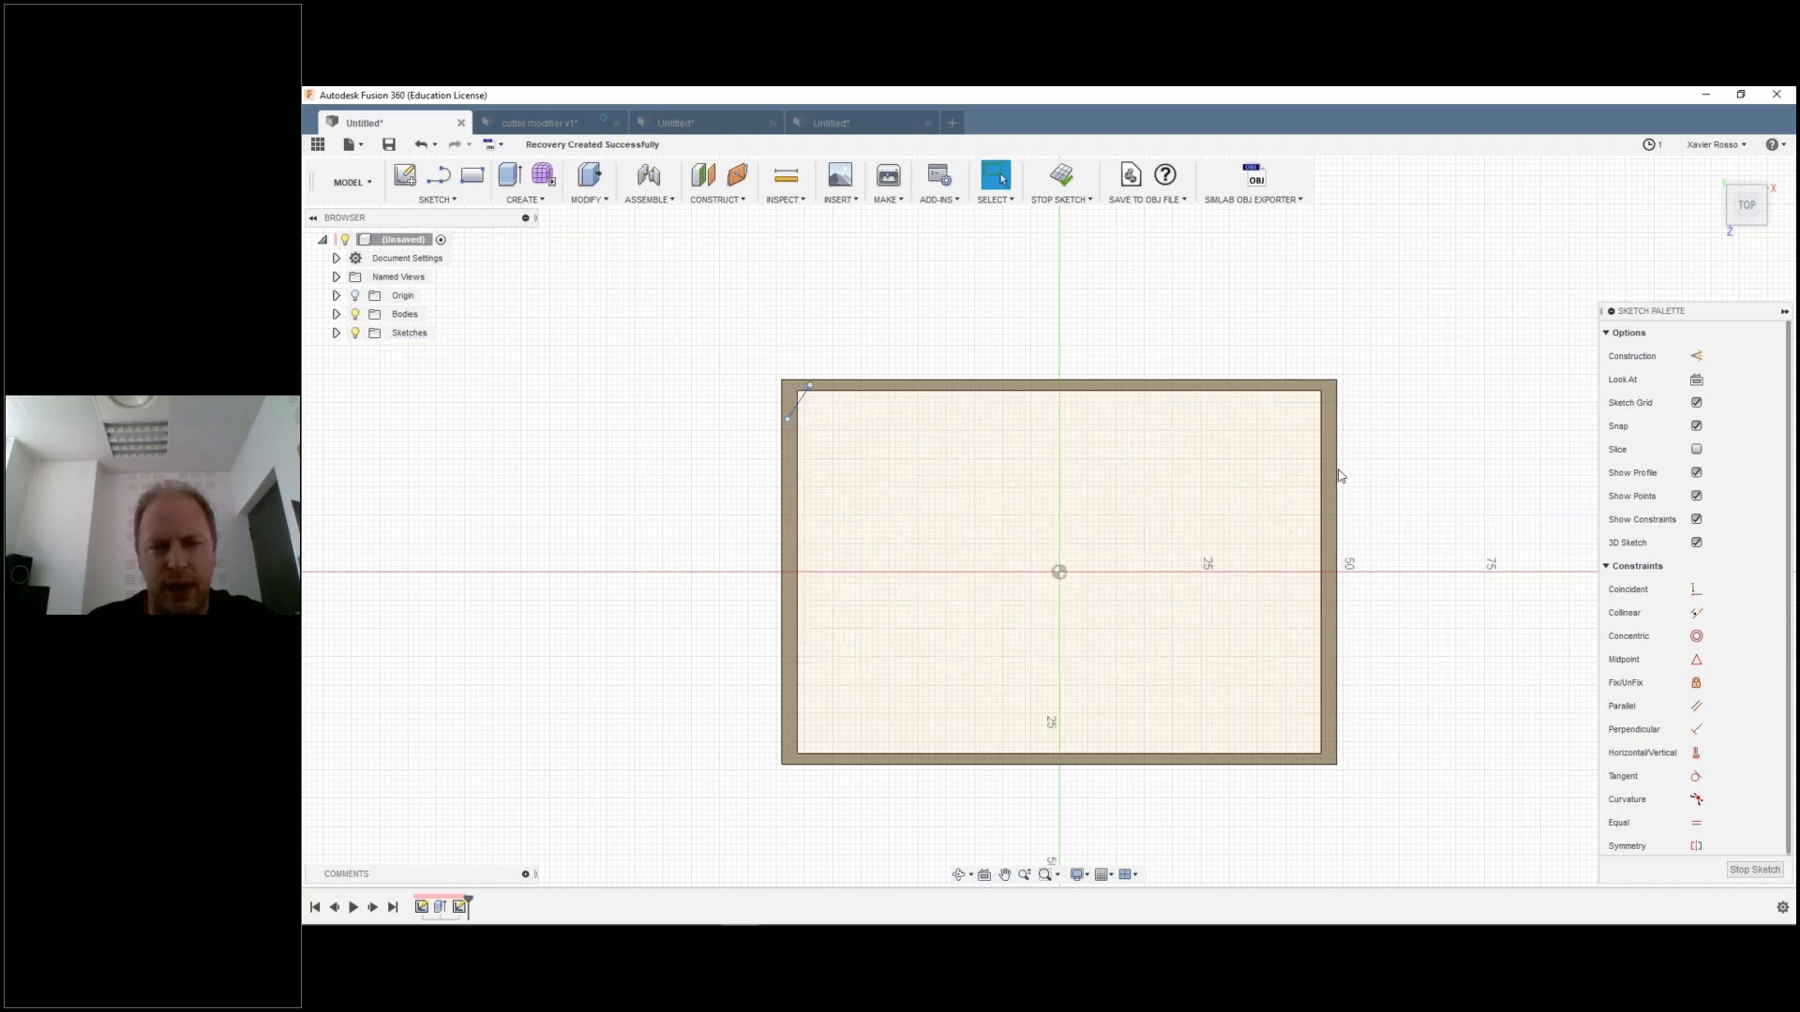
Step: Draw a line from the frame's upper-left outer corner to its lower-right outer corner and turn it into a construction line
{"action": "left_click", "coordinate": [800, 399]}
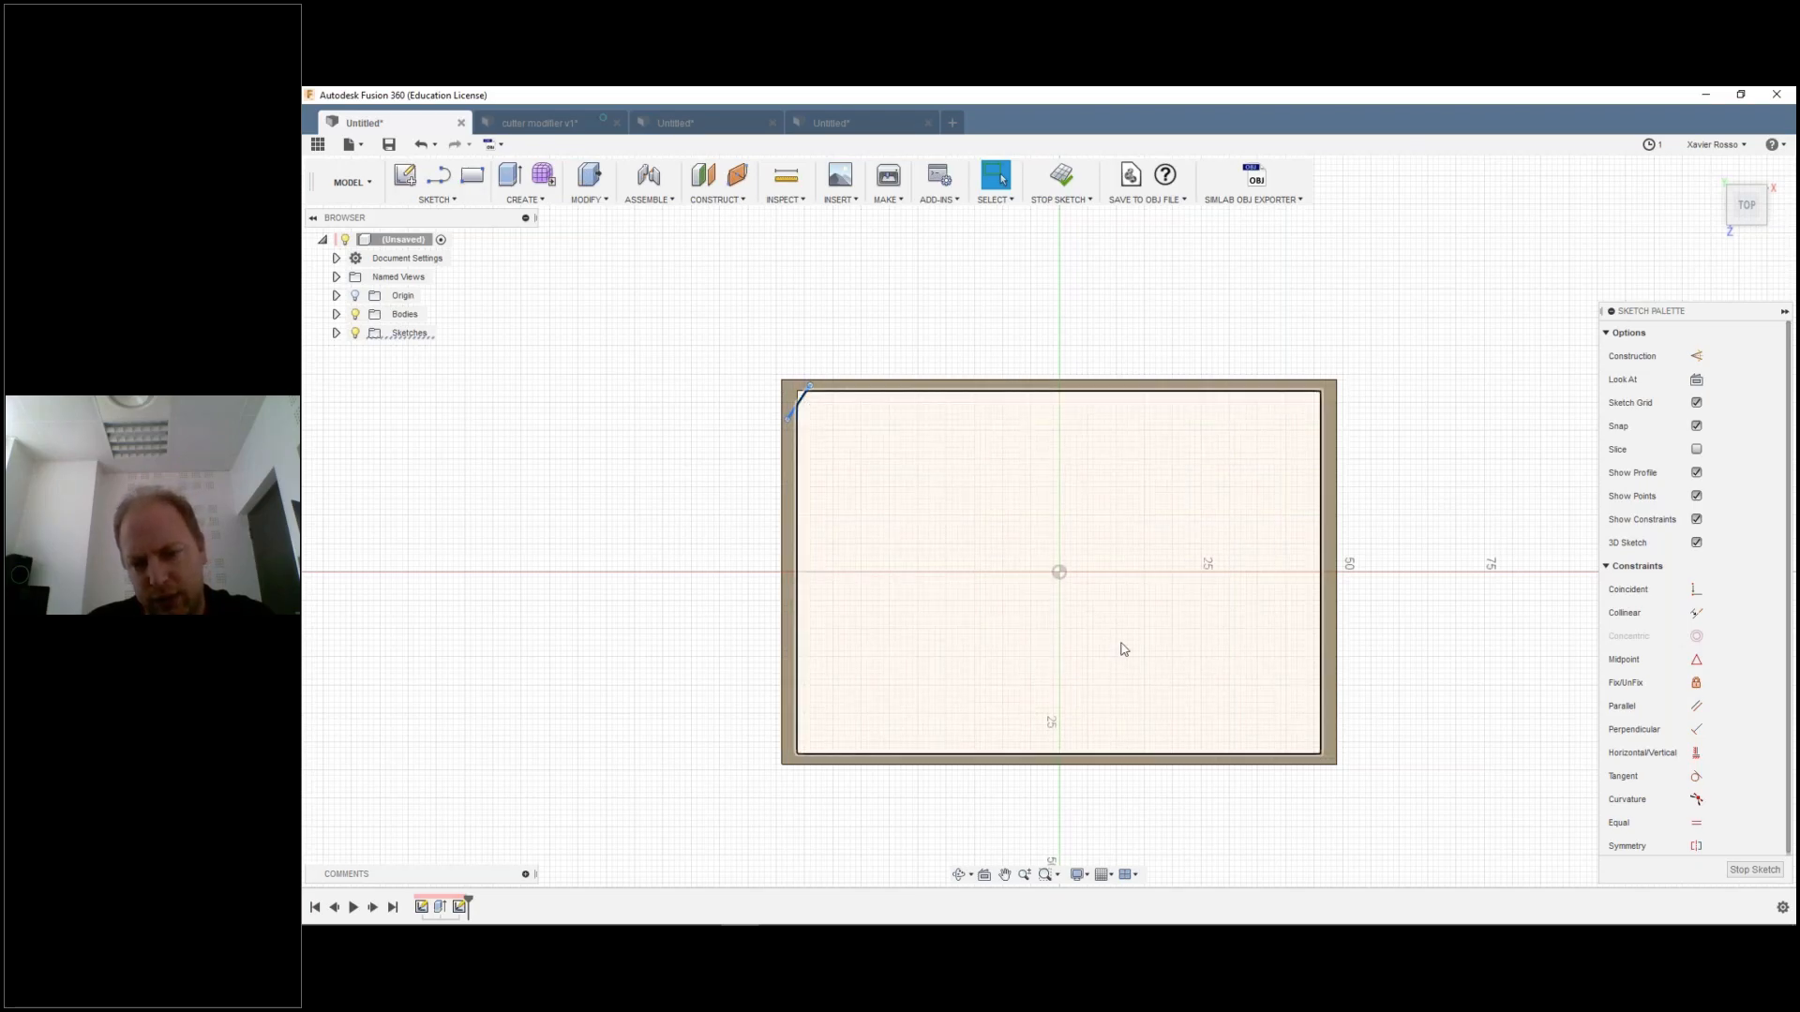
{"action": "left_click", "coordinate": [438, 175]}
{"action": "left_click", "coordinate": [788, 385]}
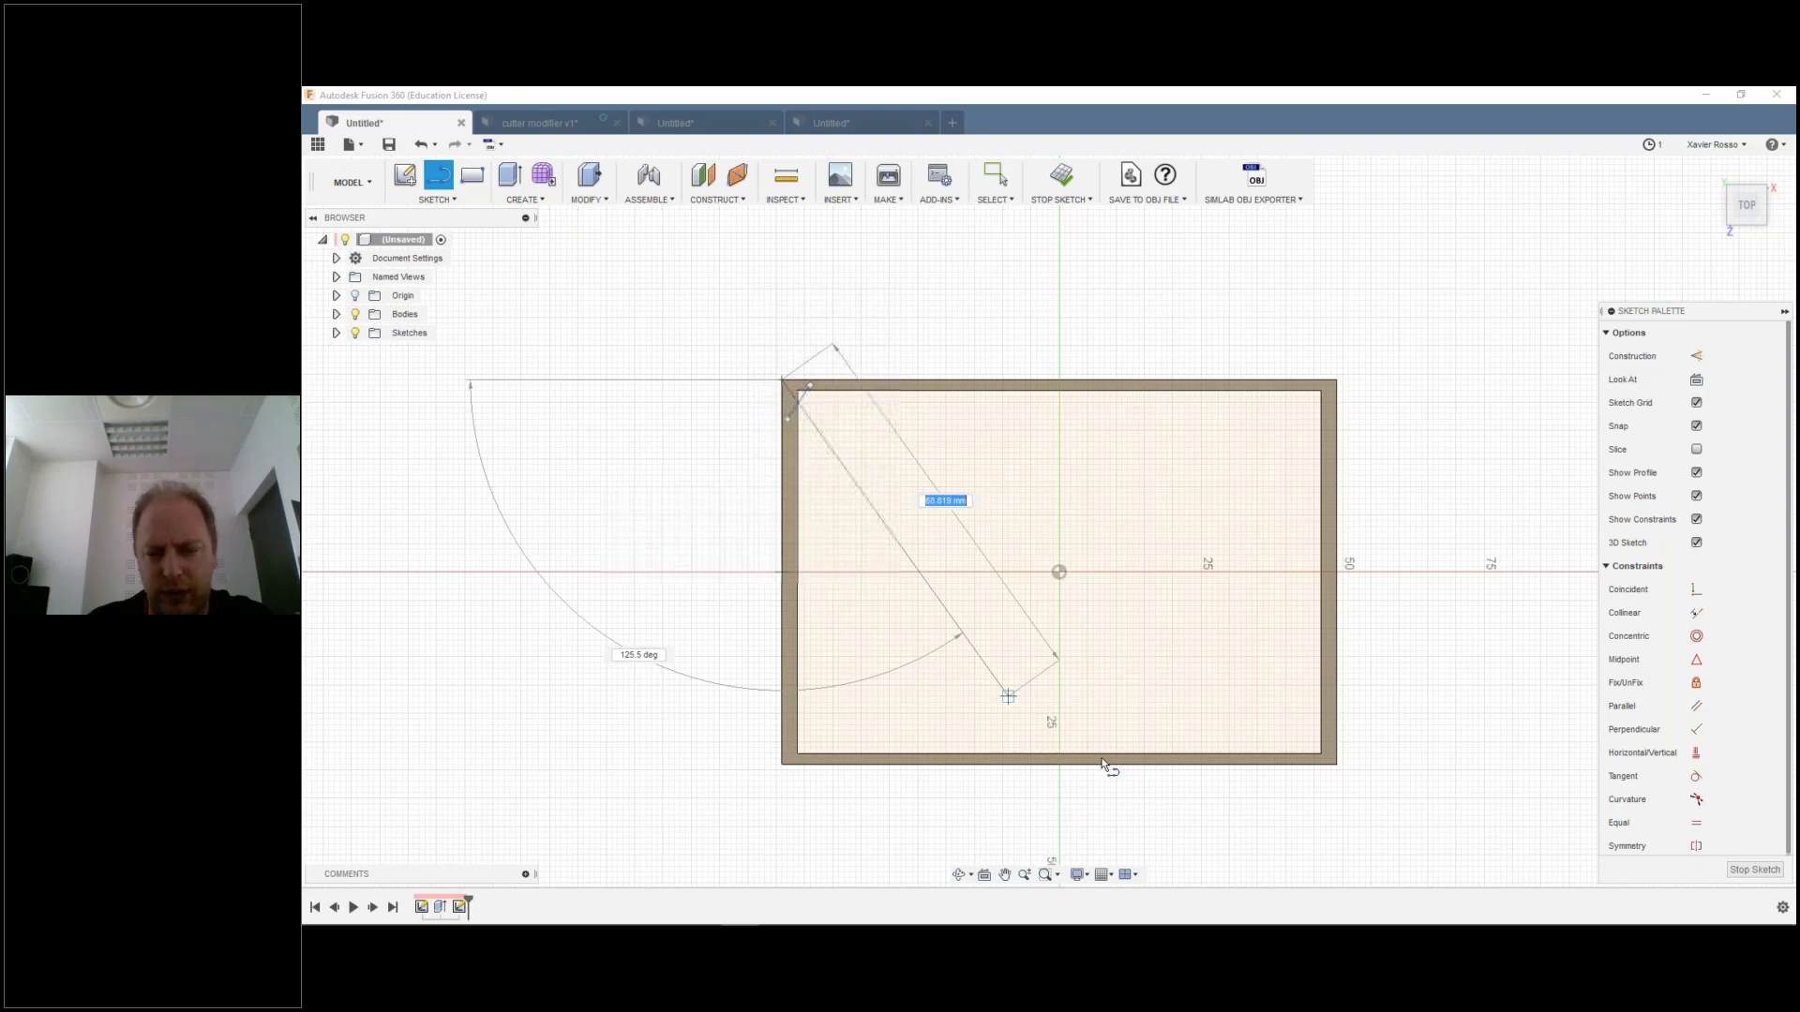
{"action": "key", "text": "Escape"}
{"action": "right_click", "coordinate": [1454, 417]}
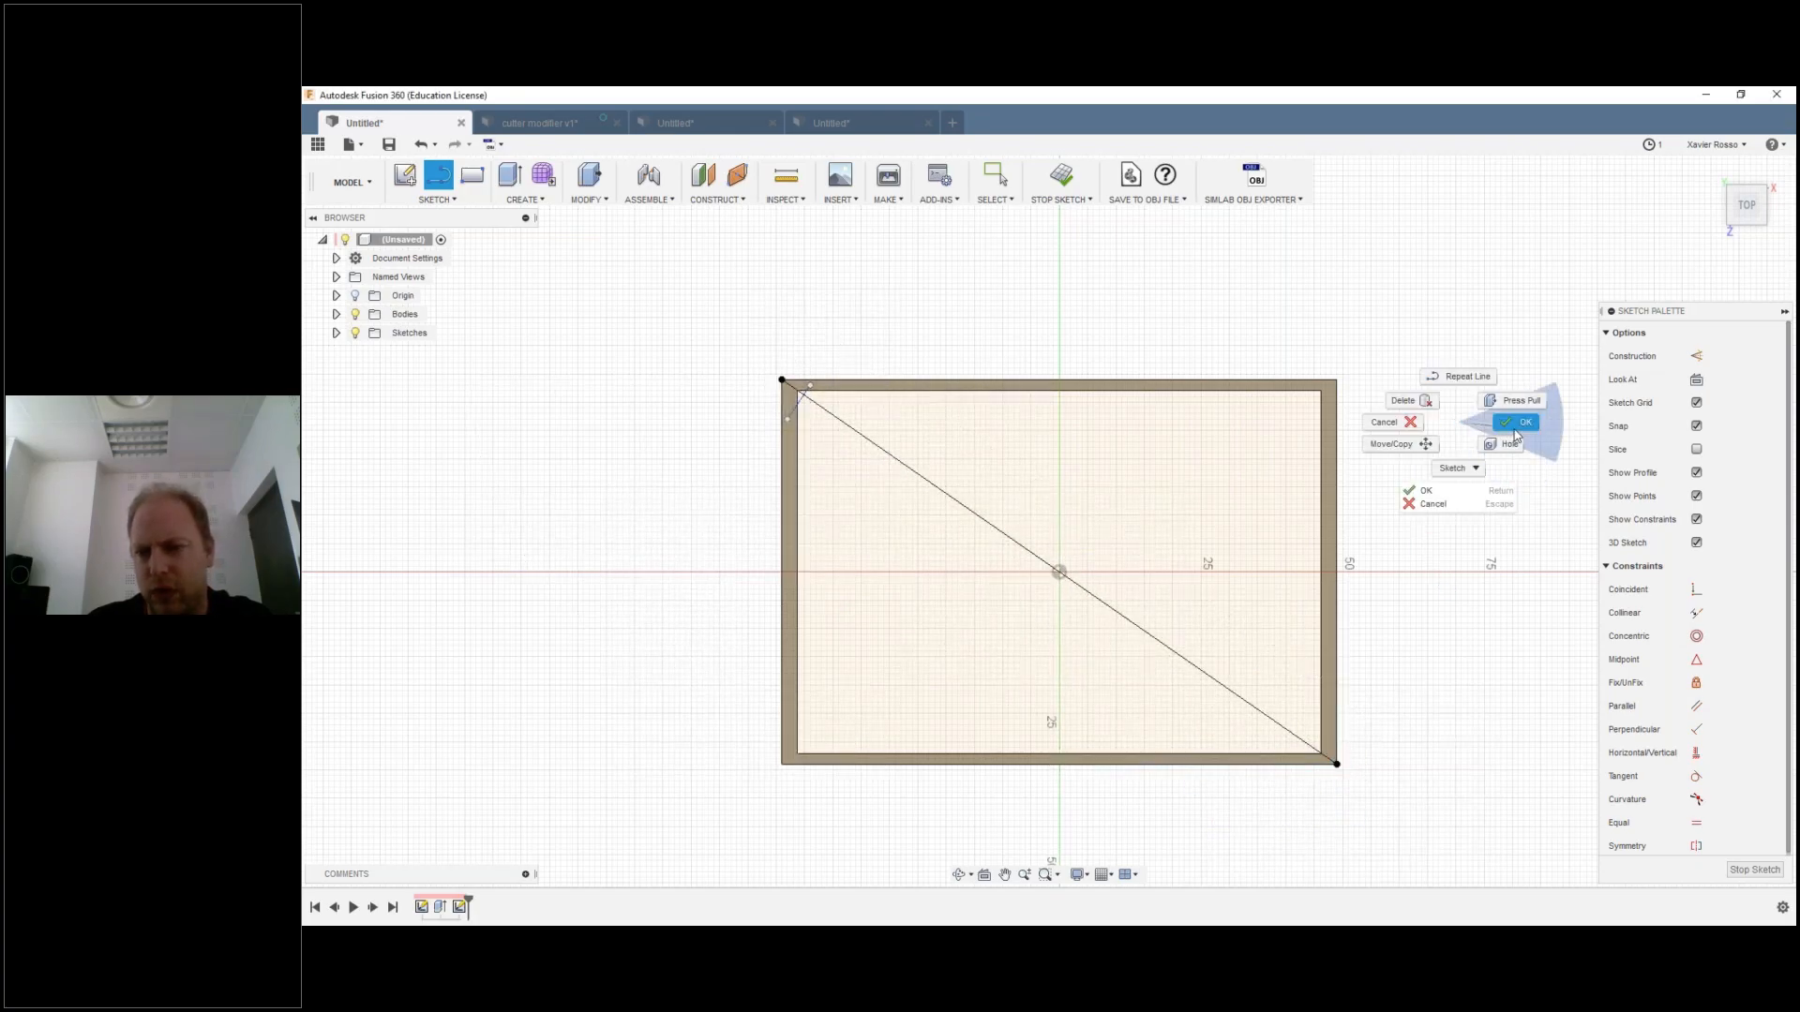
{"action": "left_click", "coordinate": [1509, 433]}
{"action": "left_click", "coordinate": [1693, 358]}
{"action": "left_click", "coordinate": [1109, 609]}
{"action": "left_click", "coordinate": [1696, 356]}
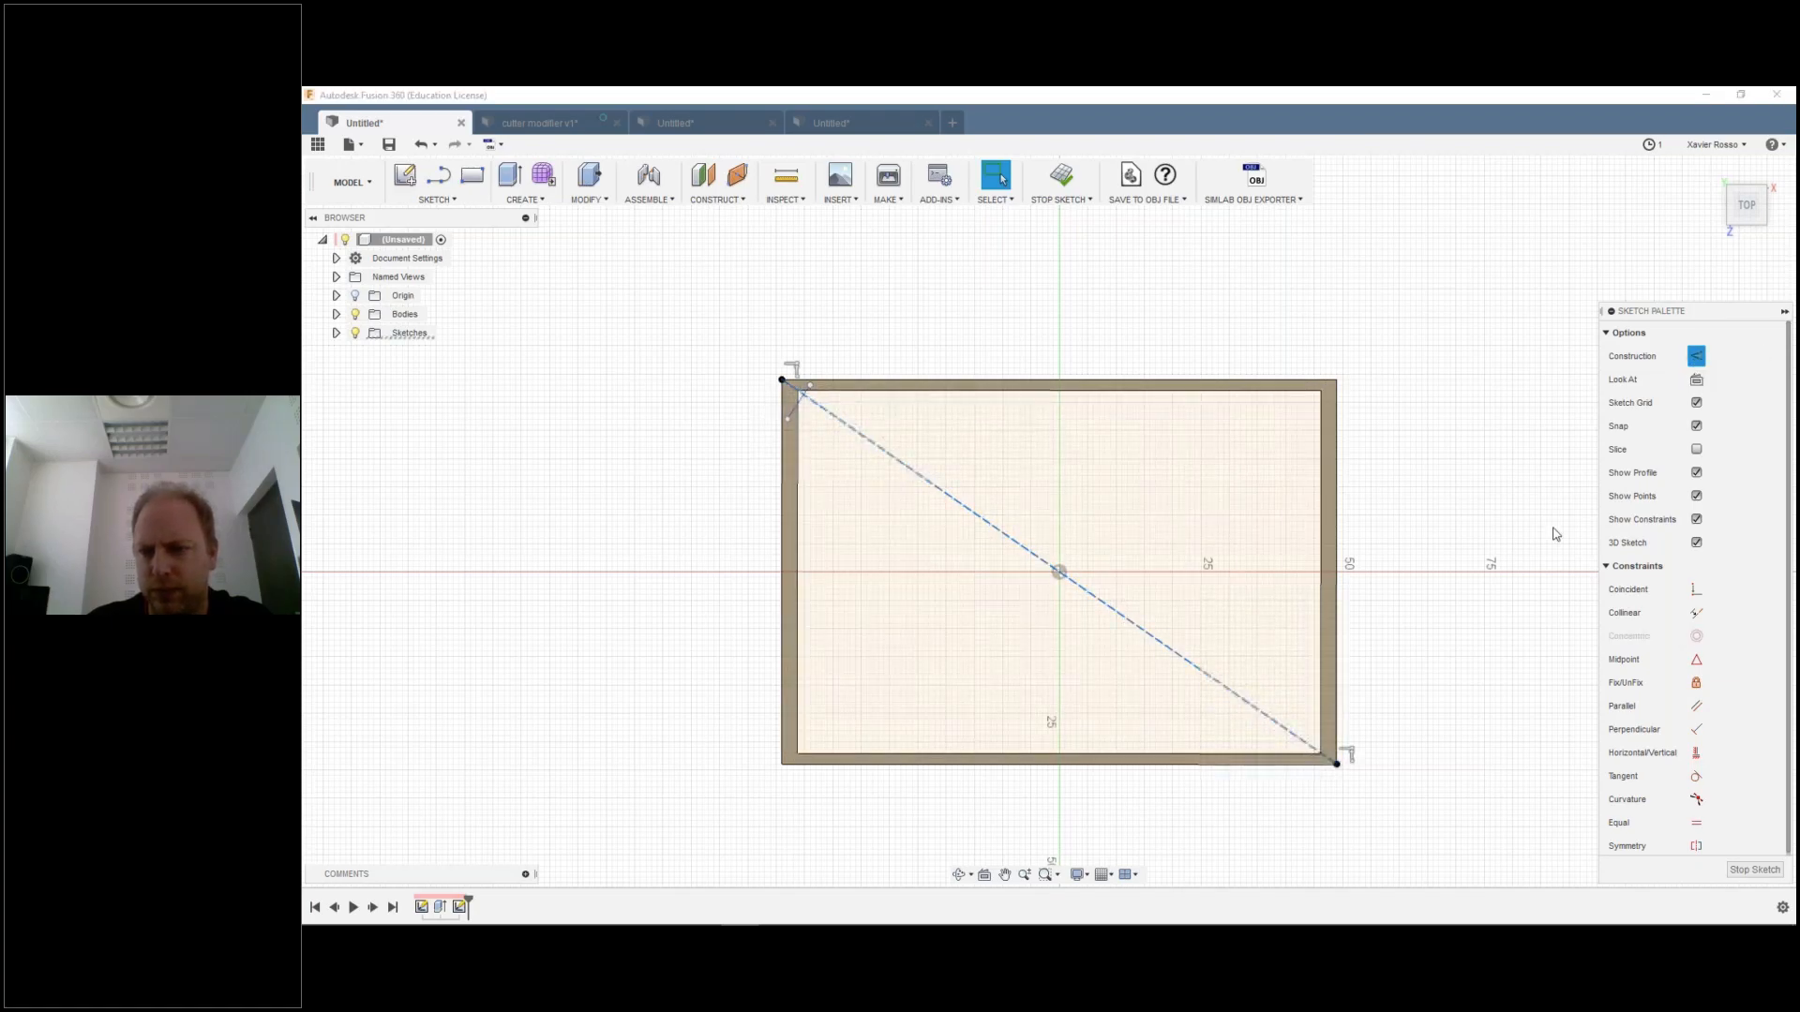
Step: Start a rectangular pattern of the short corner line, using the construction diagonal as its direction
{"action": "left_click", "coordinate": [444, 201]}
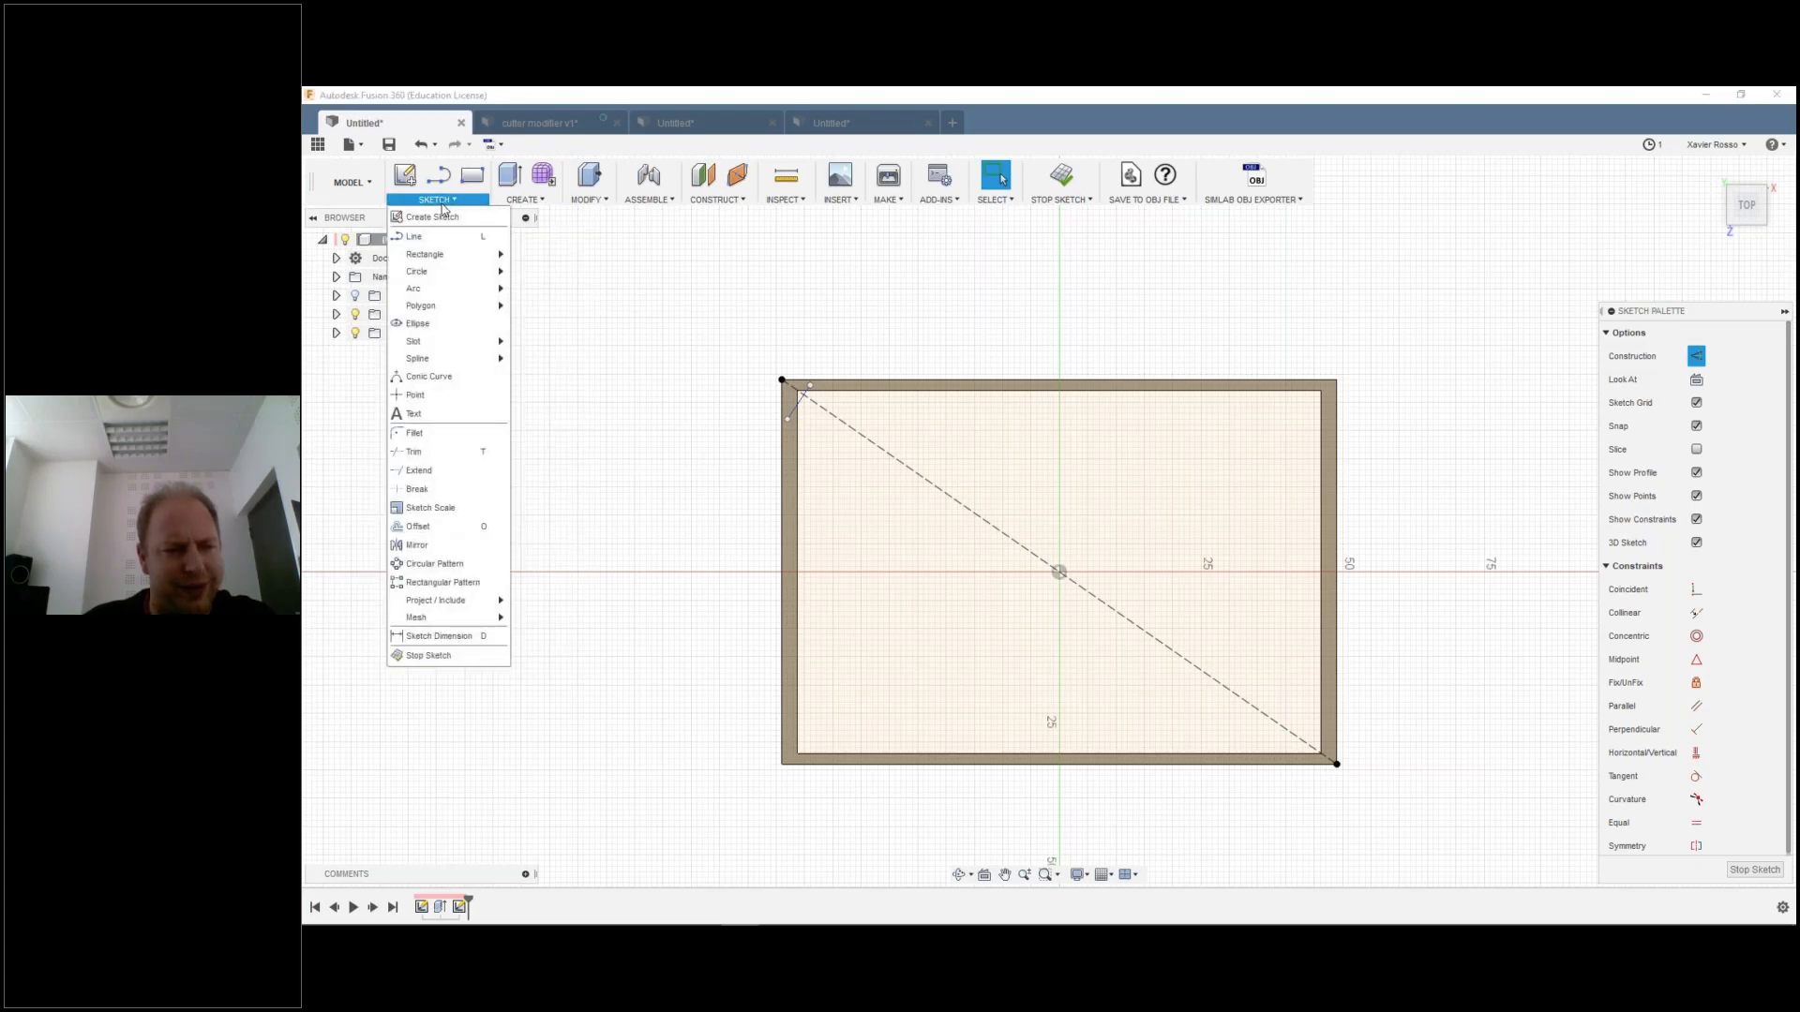
{"action": "left_click", "coordinate": [442, 582]}
{"action": "left_click", "coordinate": [800, 413]}
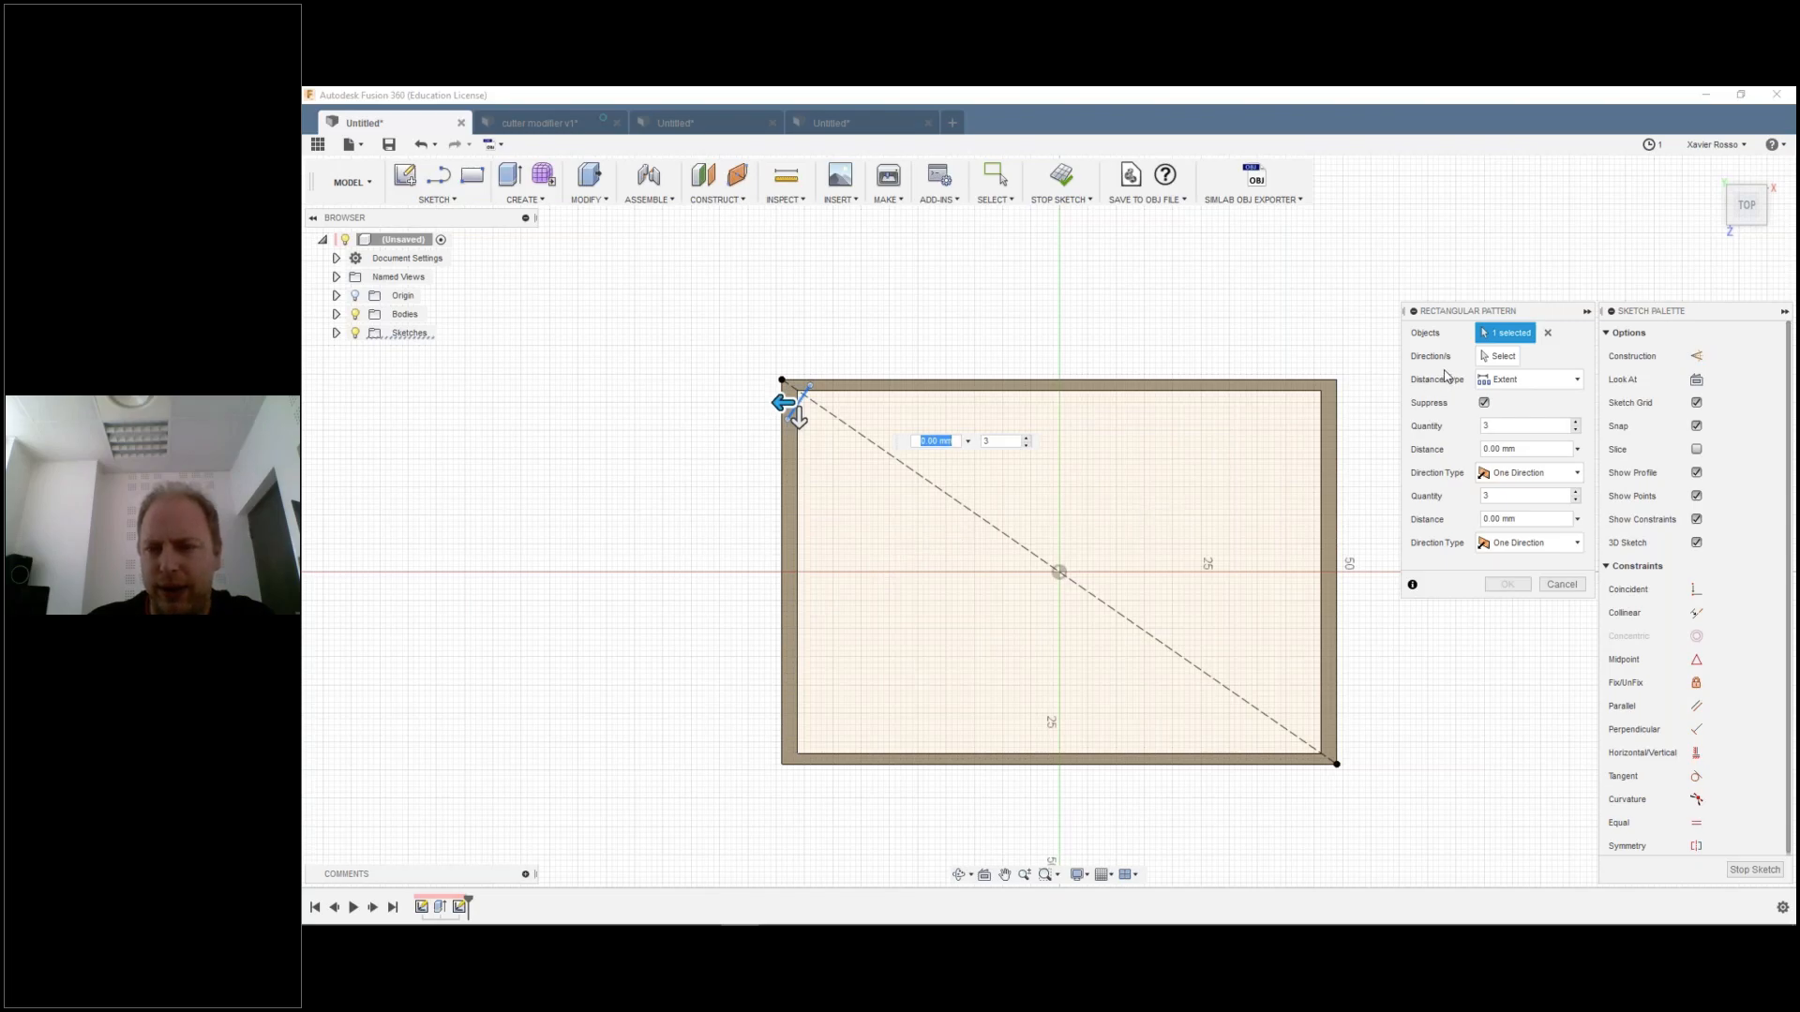
{"action": "key", "text": "Tab"}
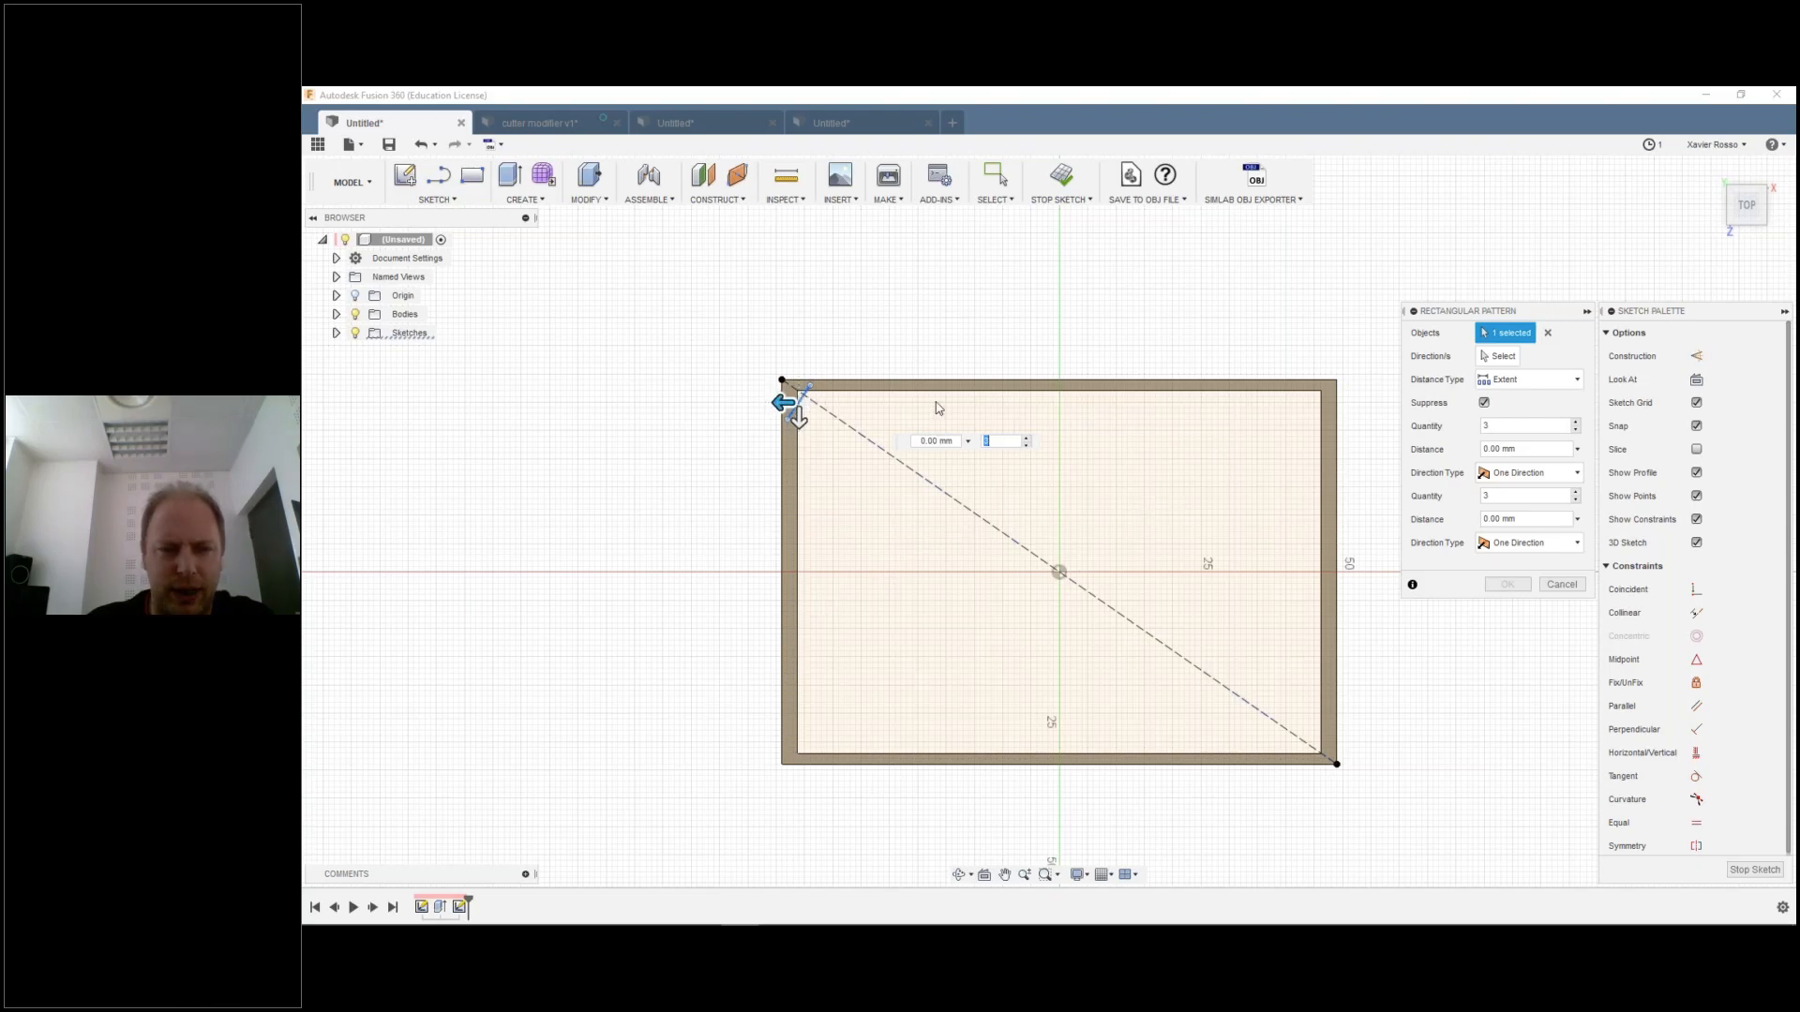
{"action": "left_click", "coordinate": [1497, 356]}
{"action": "left_click", "coordinate": [931, 485]}
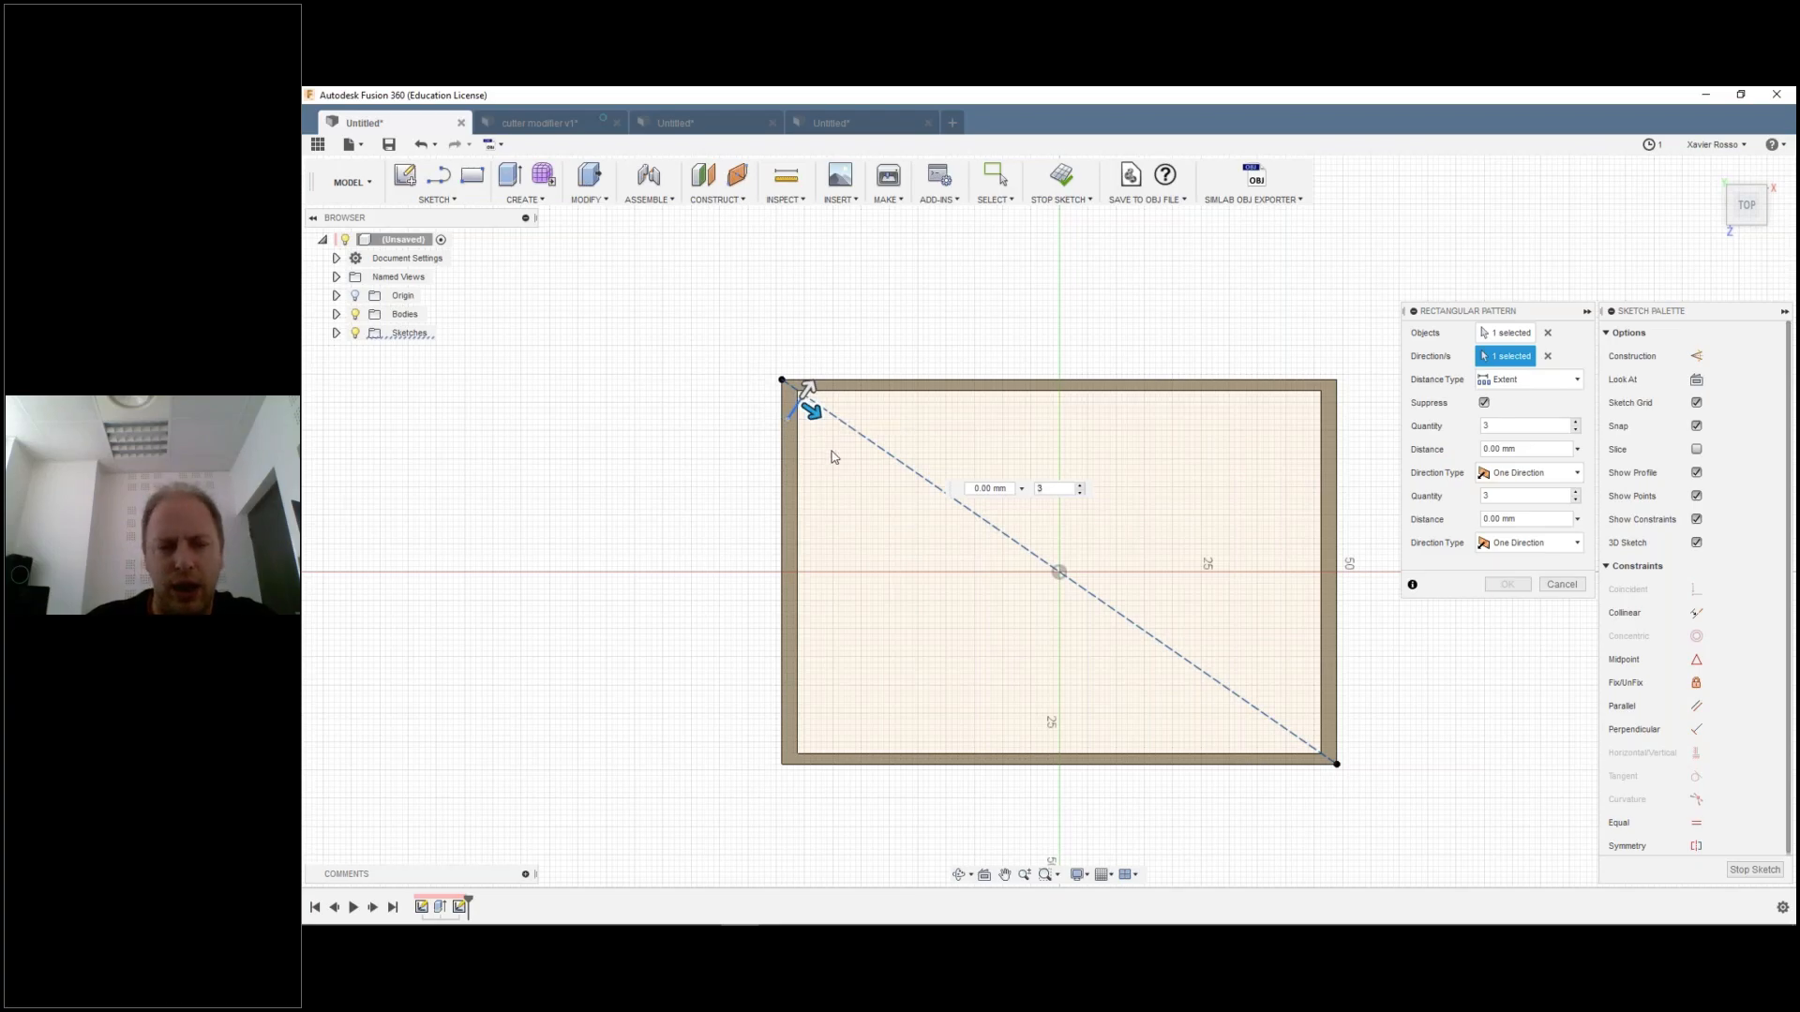
Step: Extend the pattern about 110.8 mm along the construction diagonal to the opposite corner, with a quantity of 12
{"action": "left_click_drag", "start_coordinate": [804, 398], "coordinate": [1329, 766]}
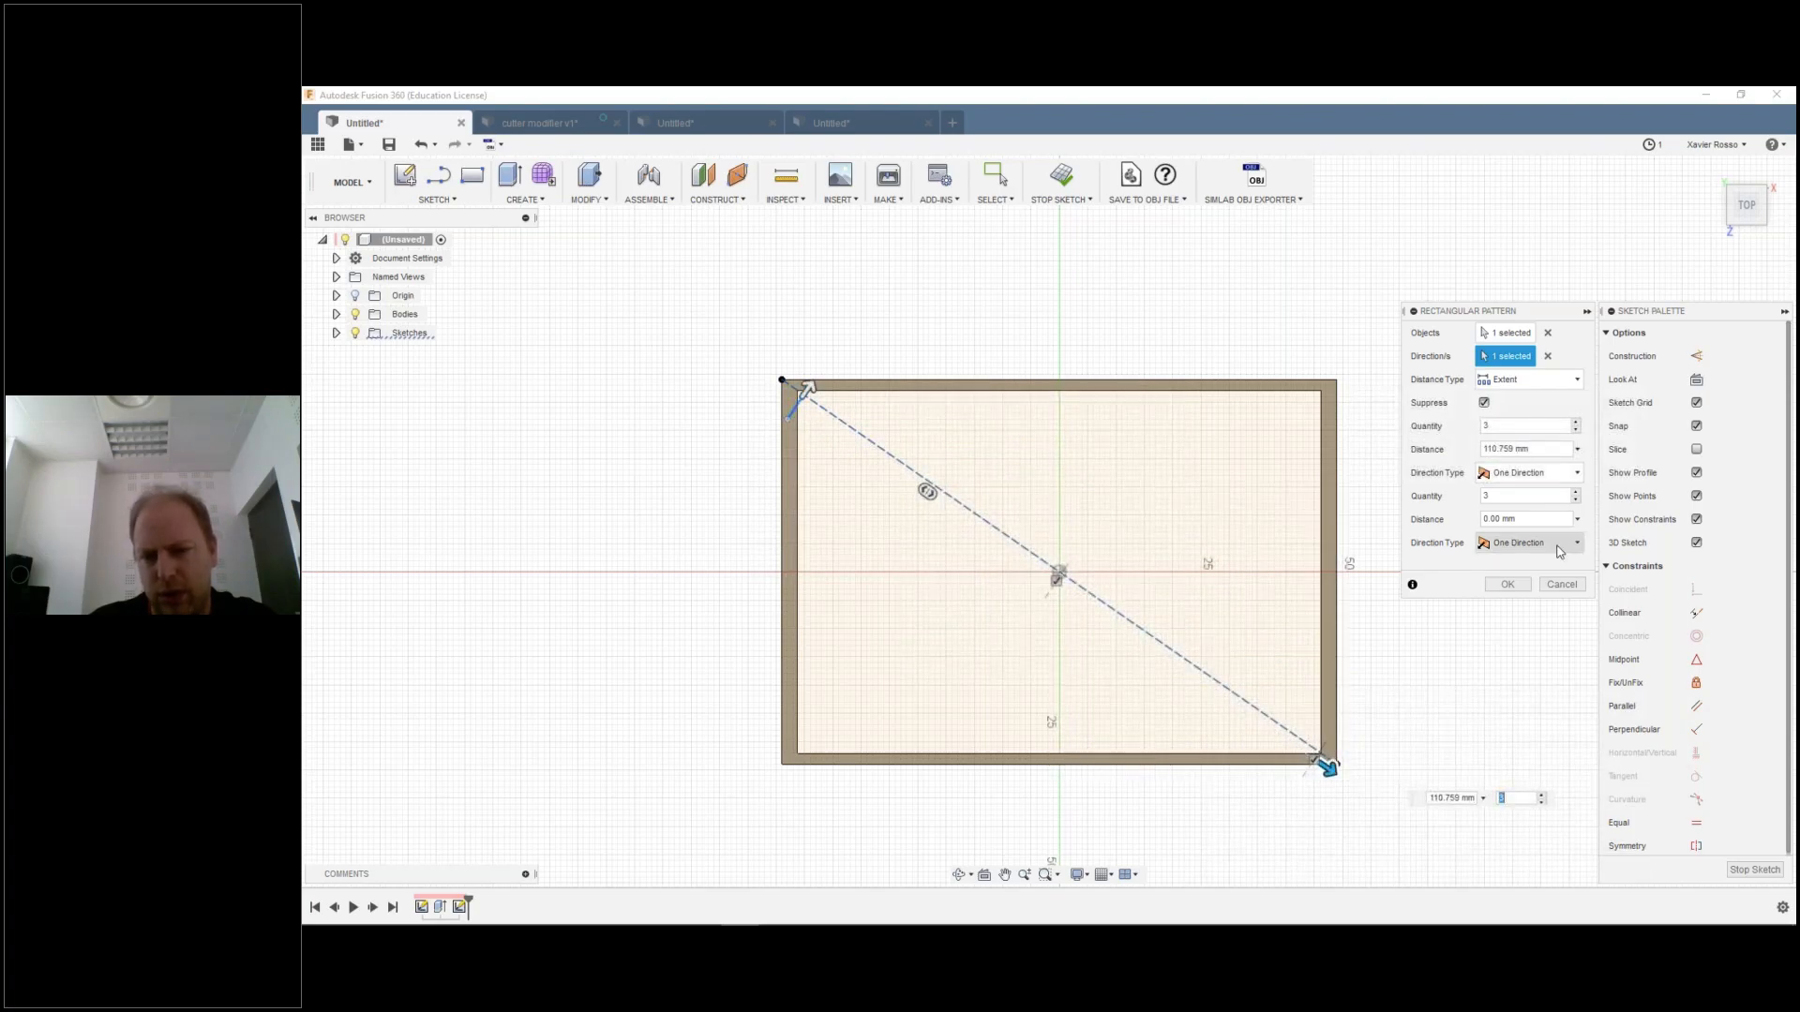
{"action": "left_click", "coordinate": [1577, 422]}
{"action": "left_click", "coordinate": [1577, 422]}
{"action": "left_click", "coordinate": [1576, 422]}
{"action": "left_click", "coordinate": [1577, 422]}
{"action": "left_click", "coordinate": [1576, 422]}
{"action": "left_click", "coordinate": [1577, 422]}
{"action": "left_click", "coordinate": [1577, 422]}
{"action": "left_click", "coordinate": [1577, 422]}
{"action": "left_click", "coordinate": [1577, 422]}
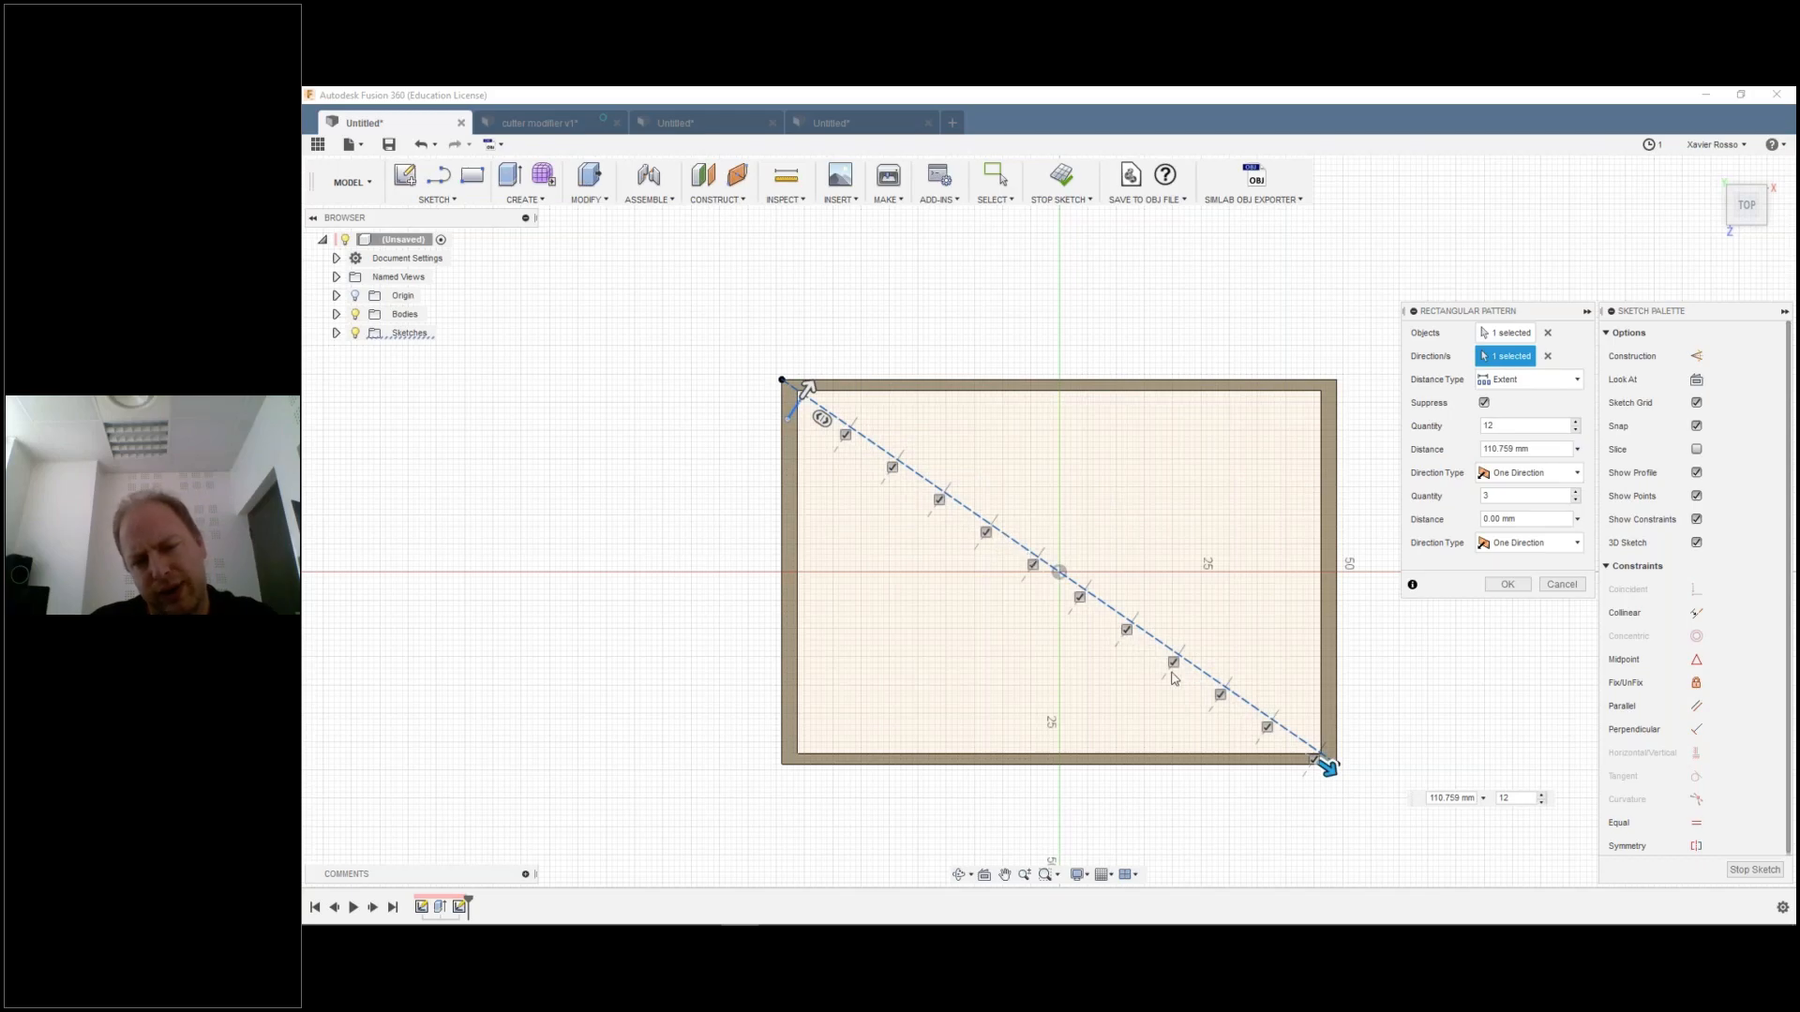
Step: Set the pattern's second direction to a distance of about 17 mm and a quantity of 1, and create the pattern
{"action": "left_click", "coordinate": [1467, 498]}
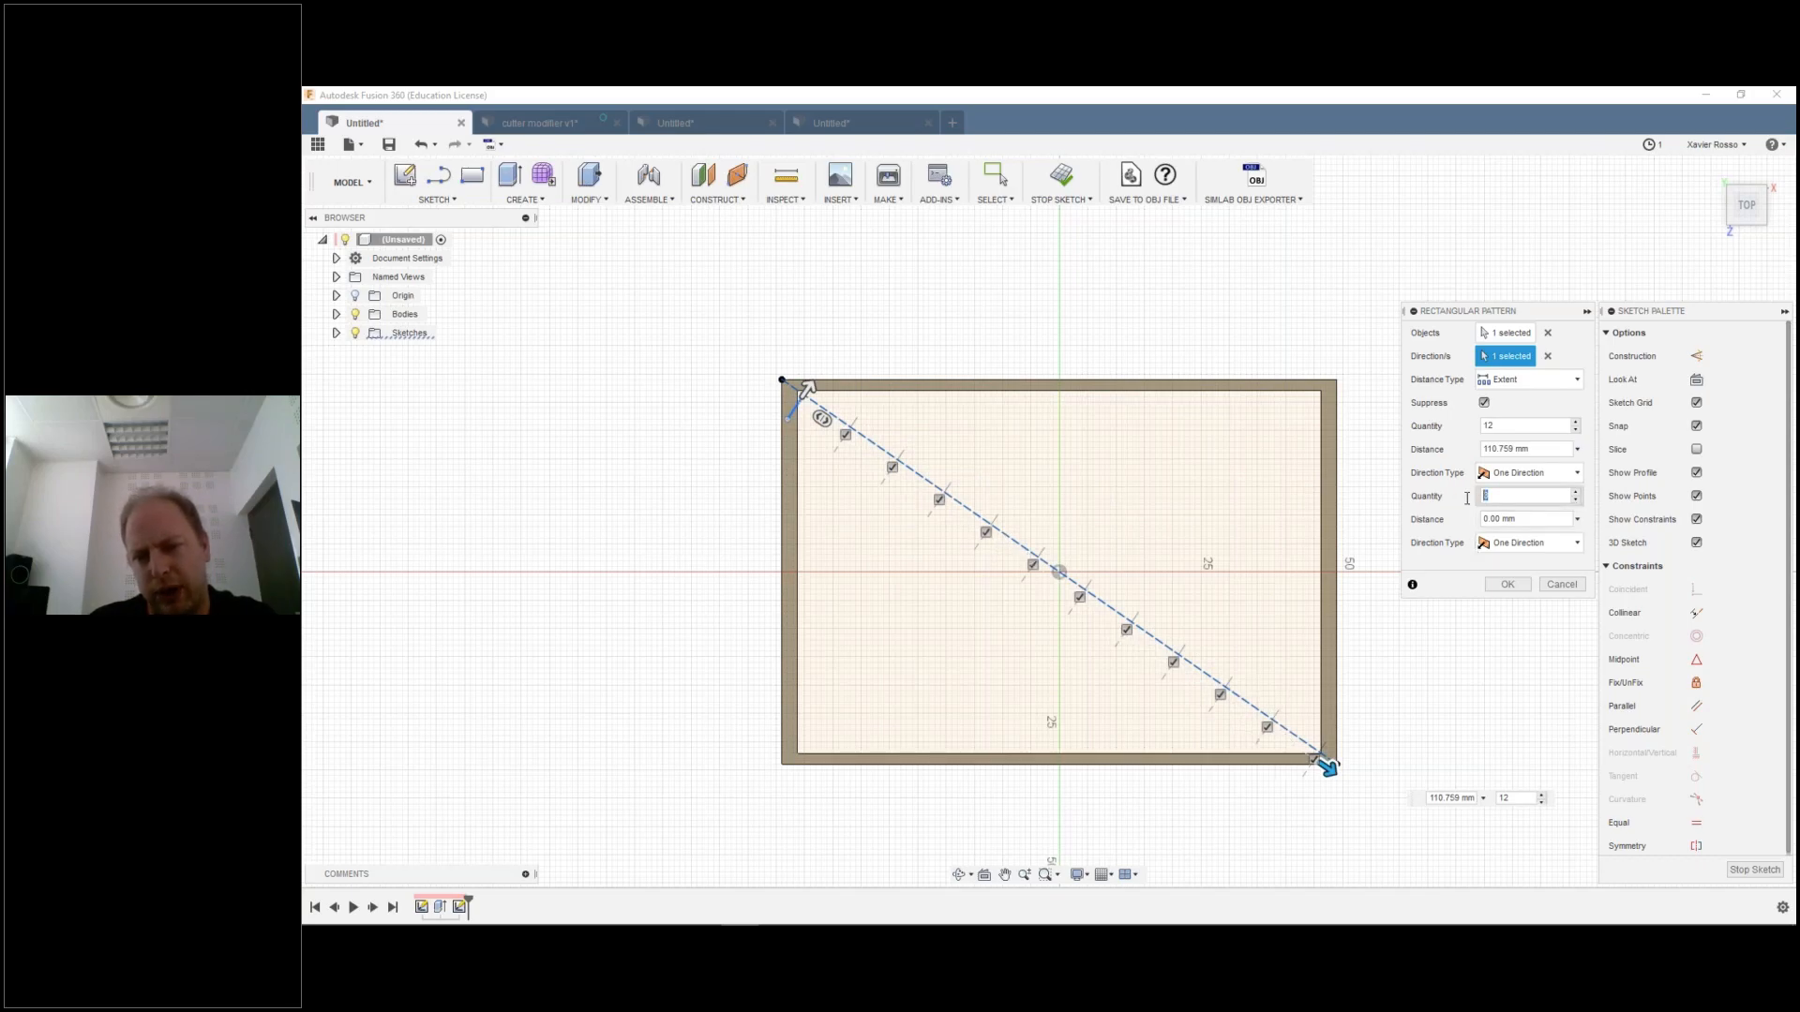
{"action": "left_click_drag", "start_coordinate": [807, 389], "coordinate": [869, 362]}
{"action": "left_click_drag", "start_coordinate": [1552, 498], "coordinate": [1305, 483]}
{"action": "type", "text": "1"}
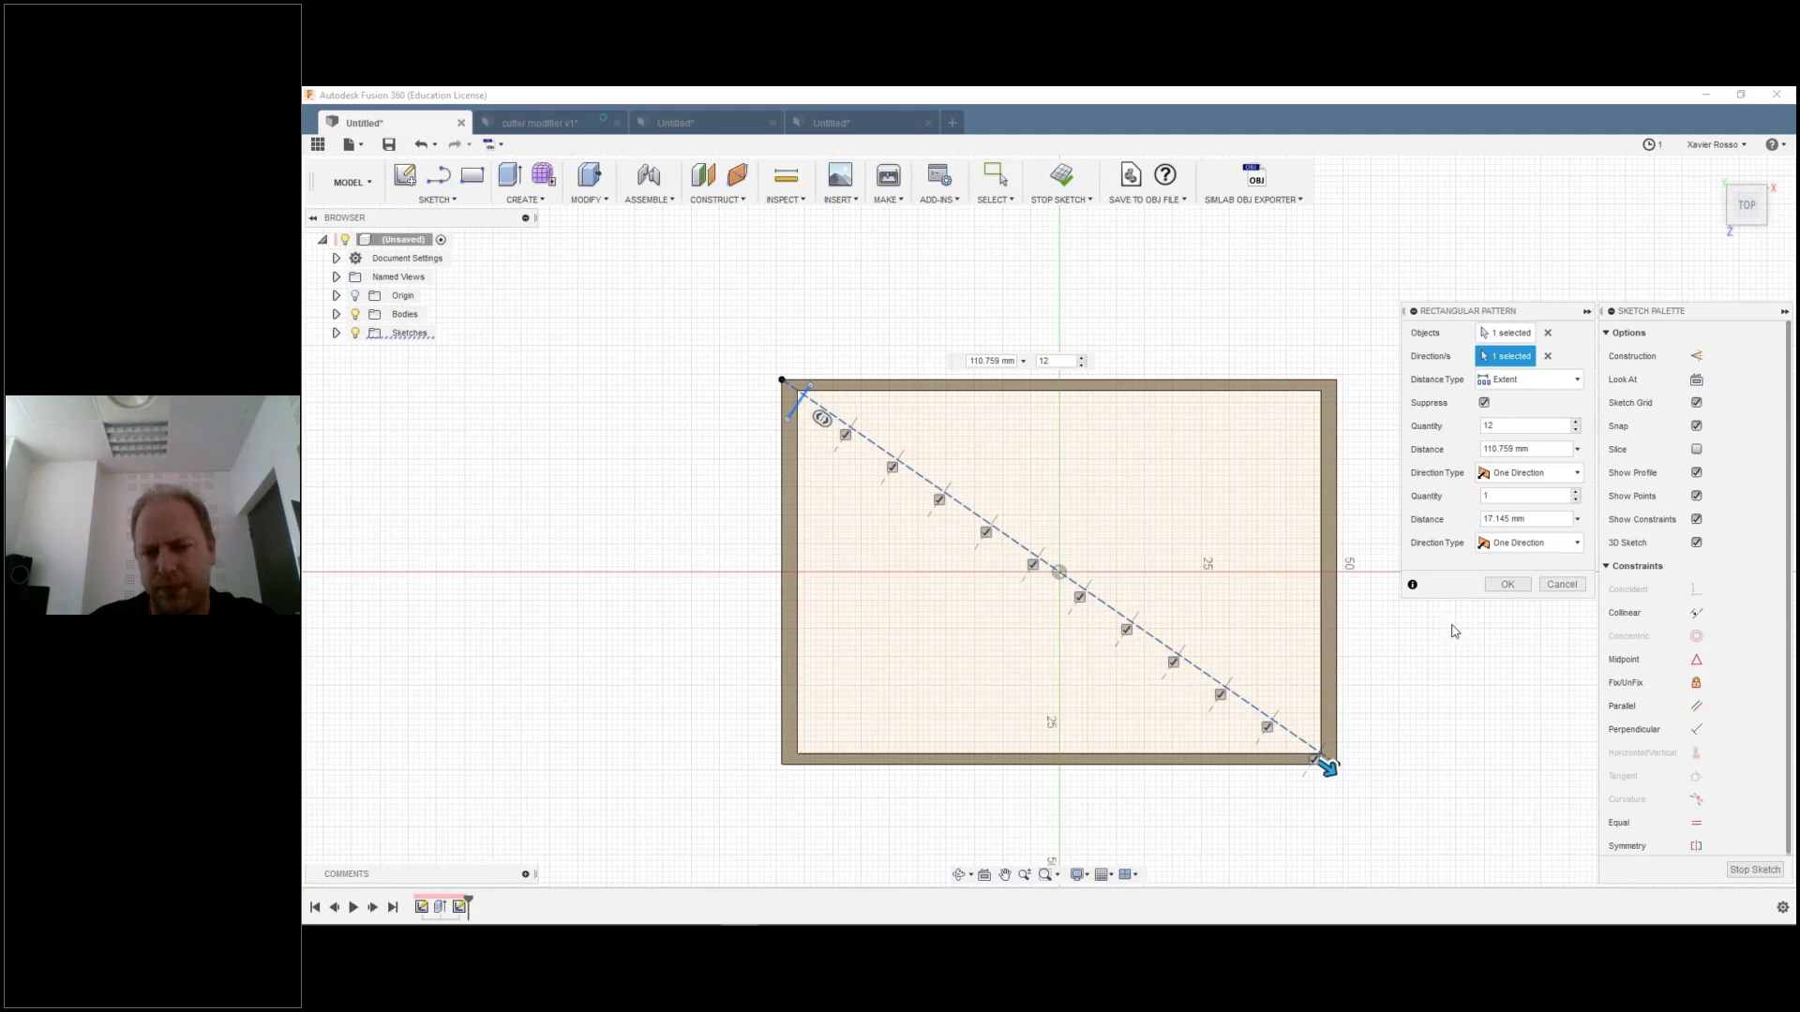
{"action": "left_click", "coordinate": [1508, 585]}
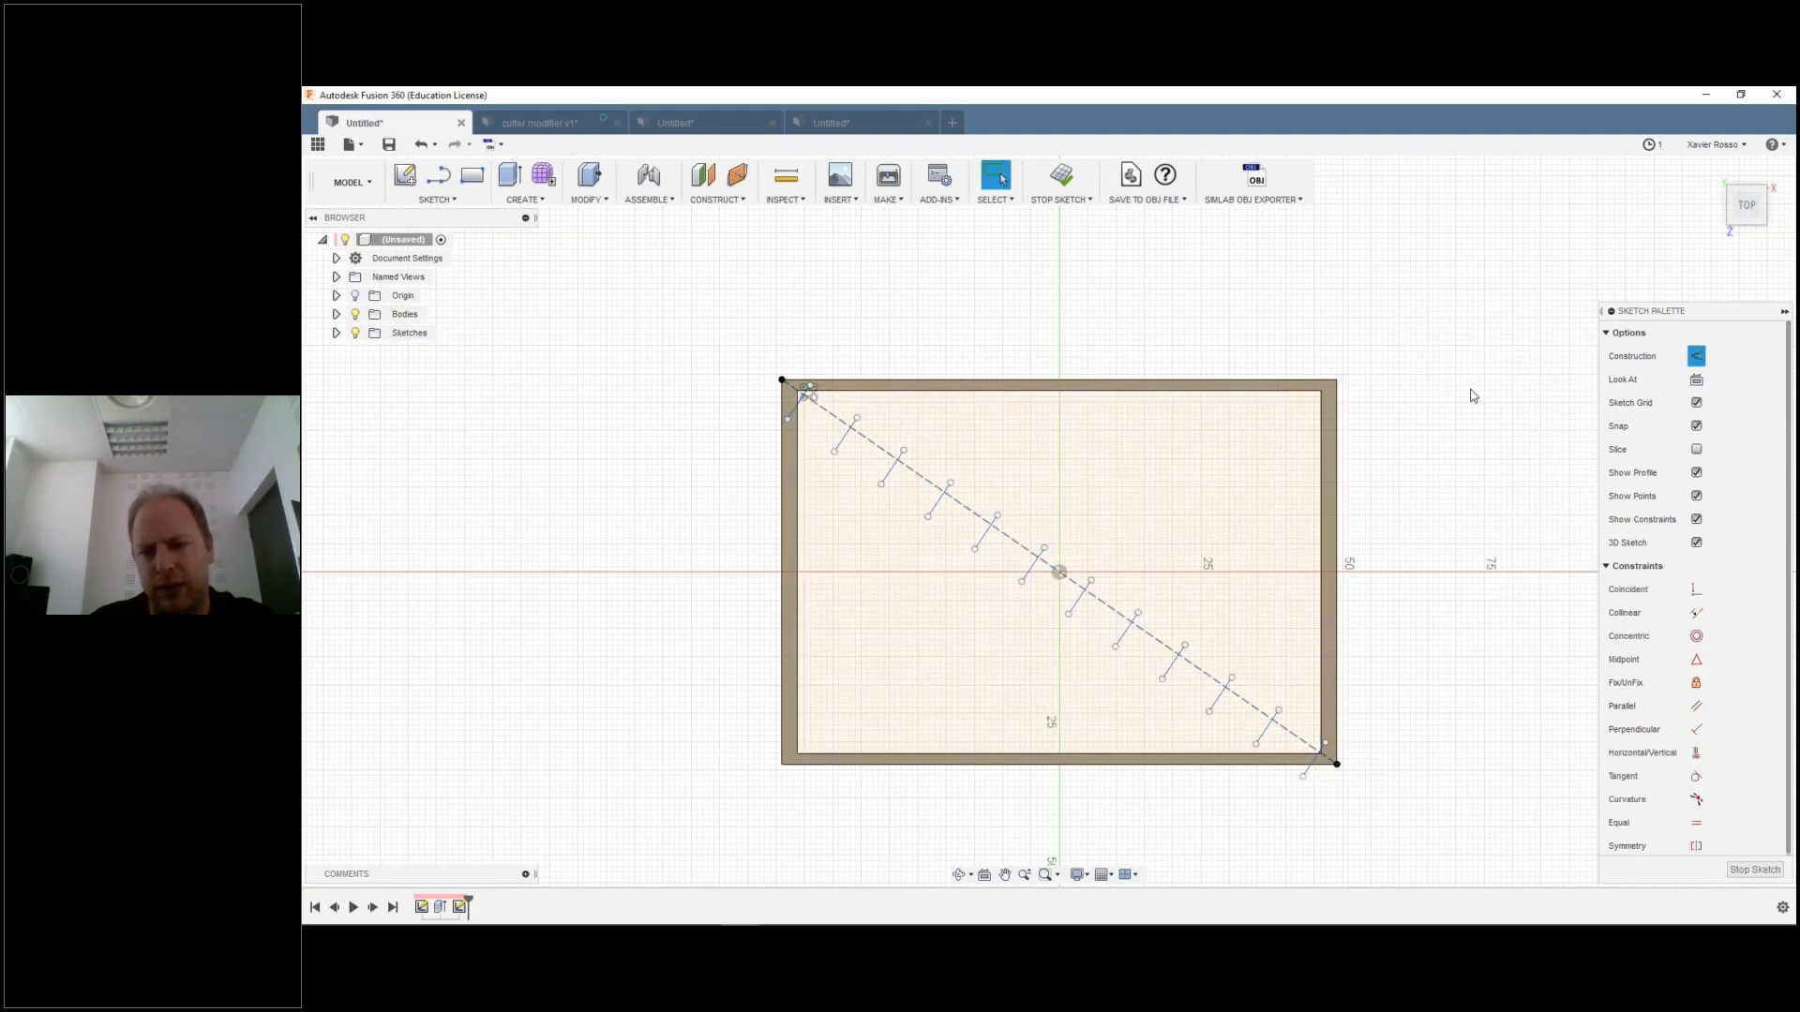
Step: Finish the sketch containing the patterned diagonal lines
{"action": "left_click", "coordinate": [1734, 871]}
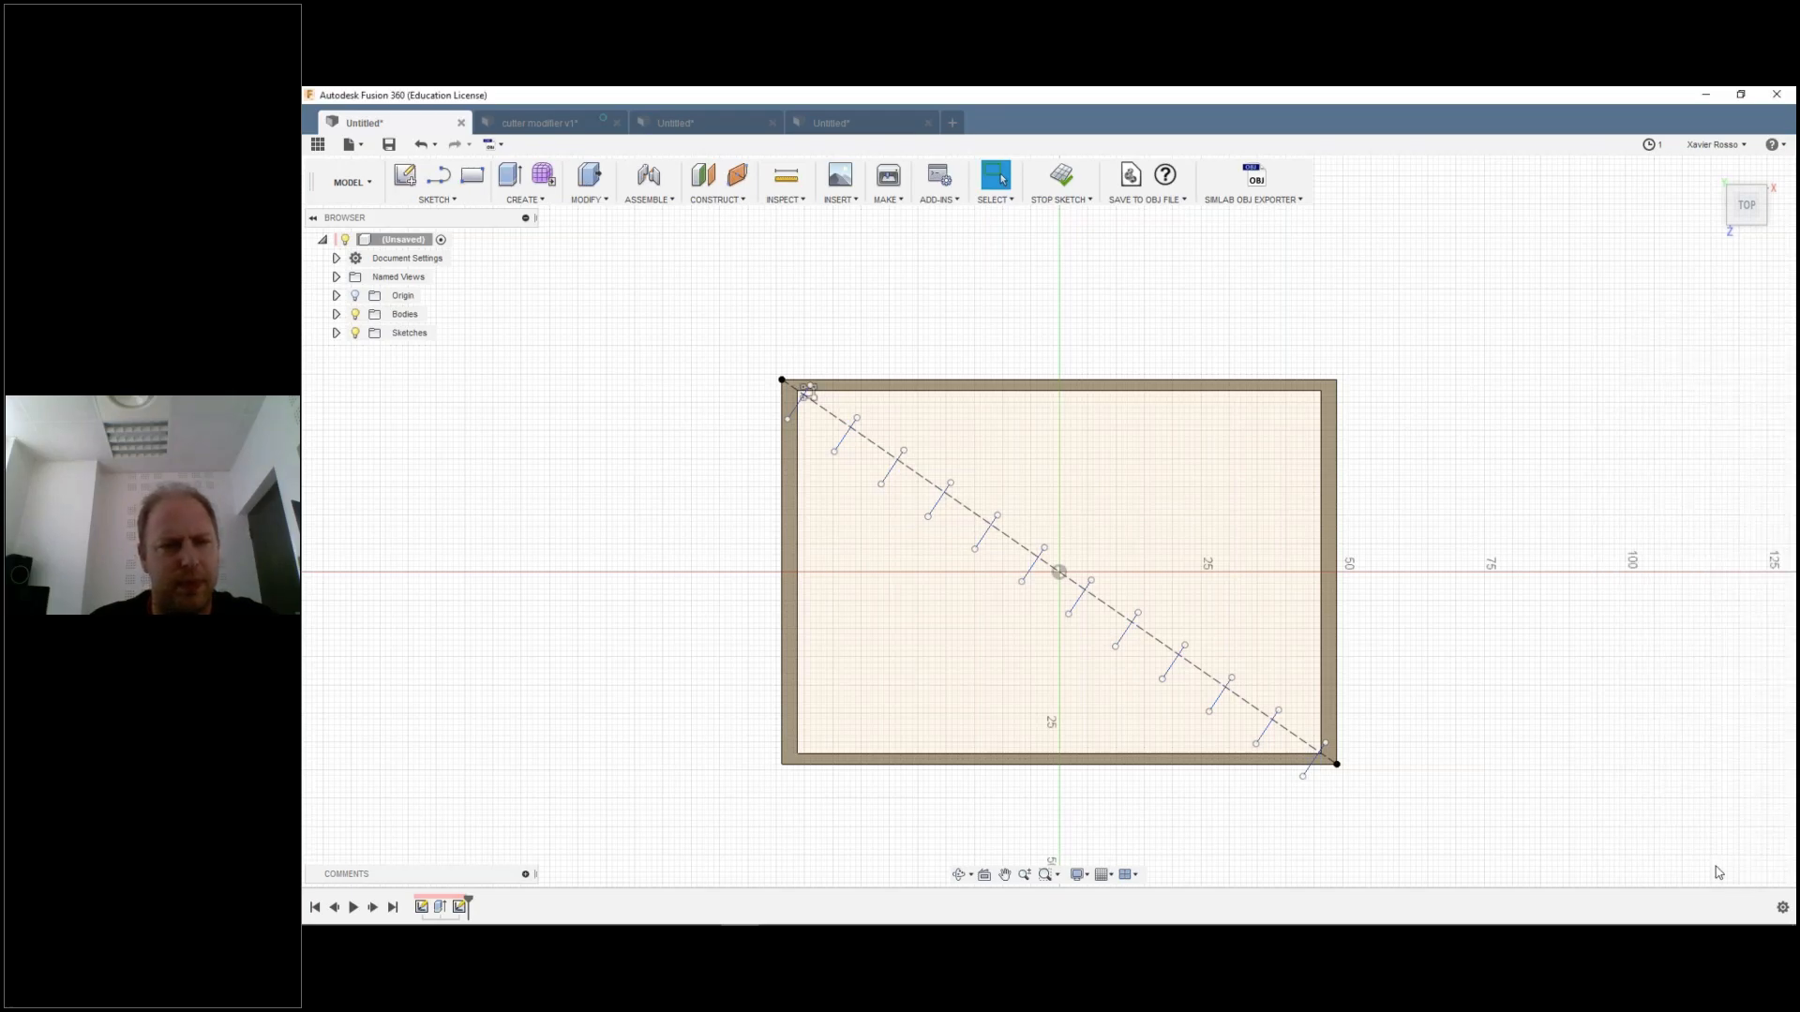
{"action": "left_click", "coordinate": [525, 198]}
{"action": "left_click", "coordinate": [535, 345]}
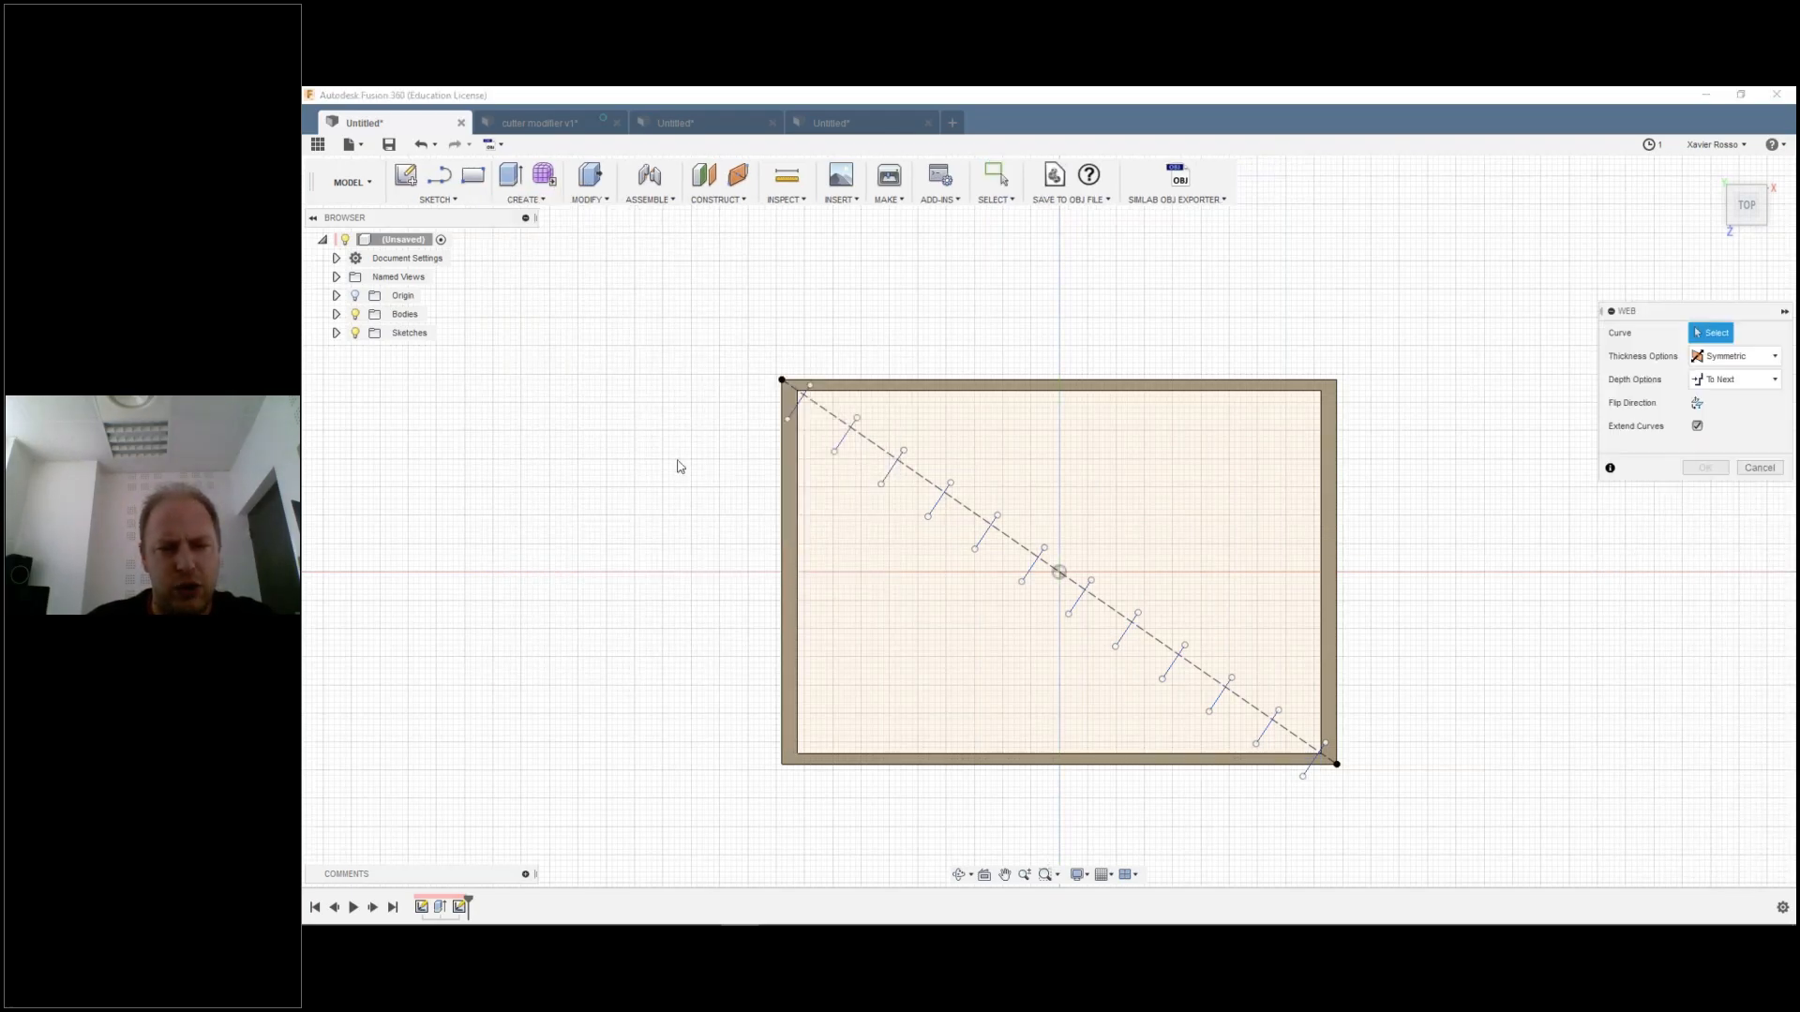
{"action": "left_click", "coordinate": [840, 442]}
{"action": "left_click_drag", "start_coordinate": [852, 454], "coordinate": [851, 439]}
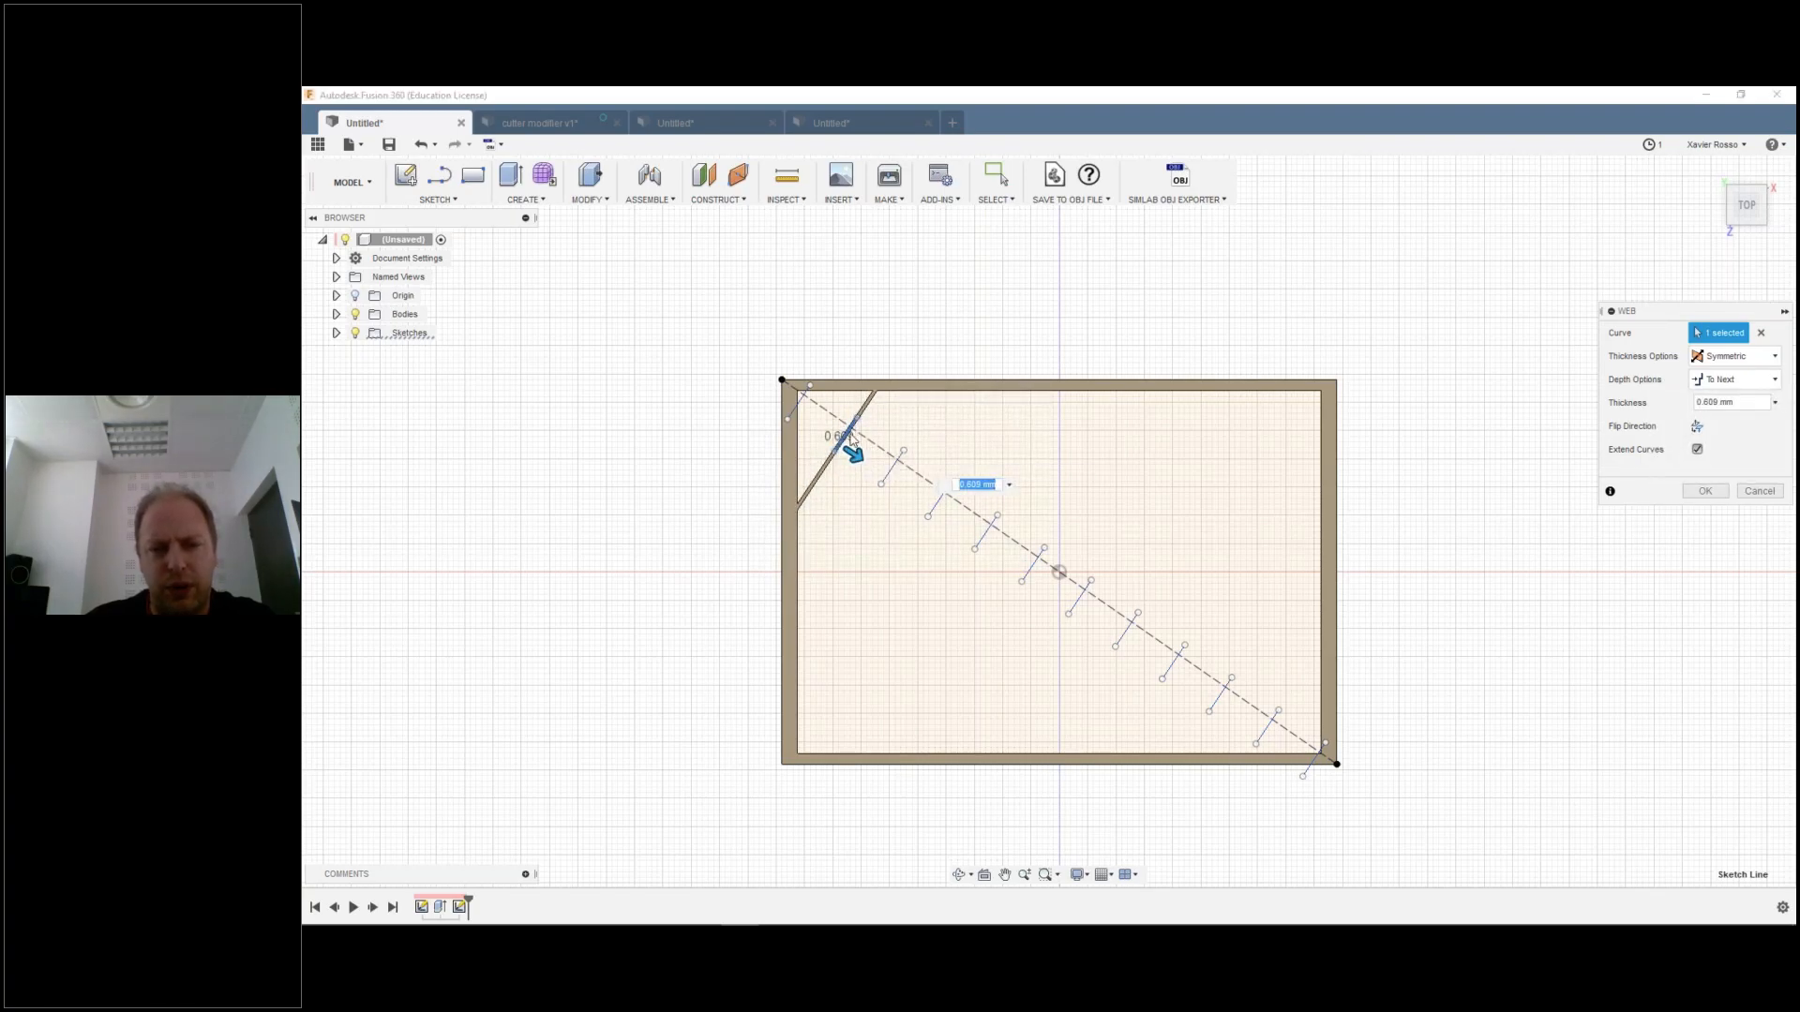
{"action": "scroll", "coordinate": [851, 439], "scroll_direction": "up", "scroll_amount": 2}
{"action": "scroll", "coordinate": [854, 441], "scroll_direction": "down", "scroll_amount": 2}
{"action": "scroll", "coordinate": [858, 441], "scroll_direction": "up", "scroll_amount": 1}
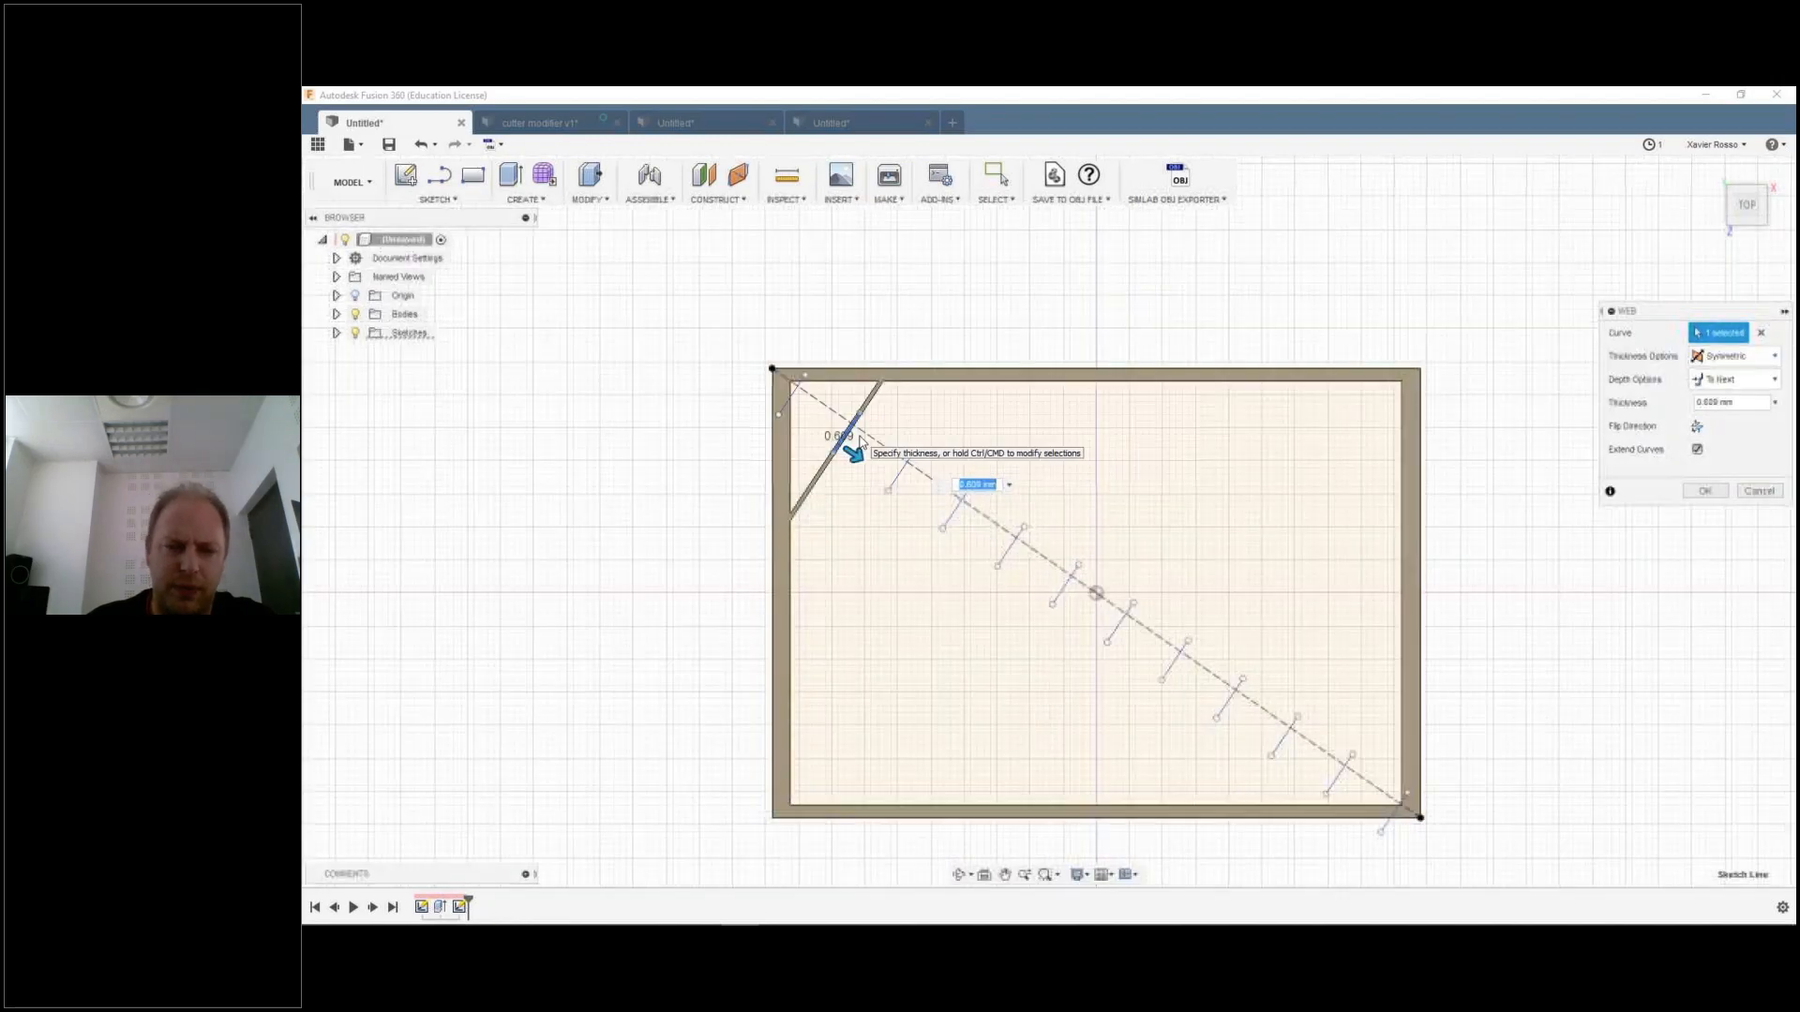
{"action": "middle_click_drag", "start_coordinate": [861, 440], "coordinate": [811, 437]}
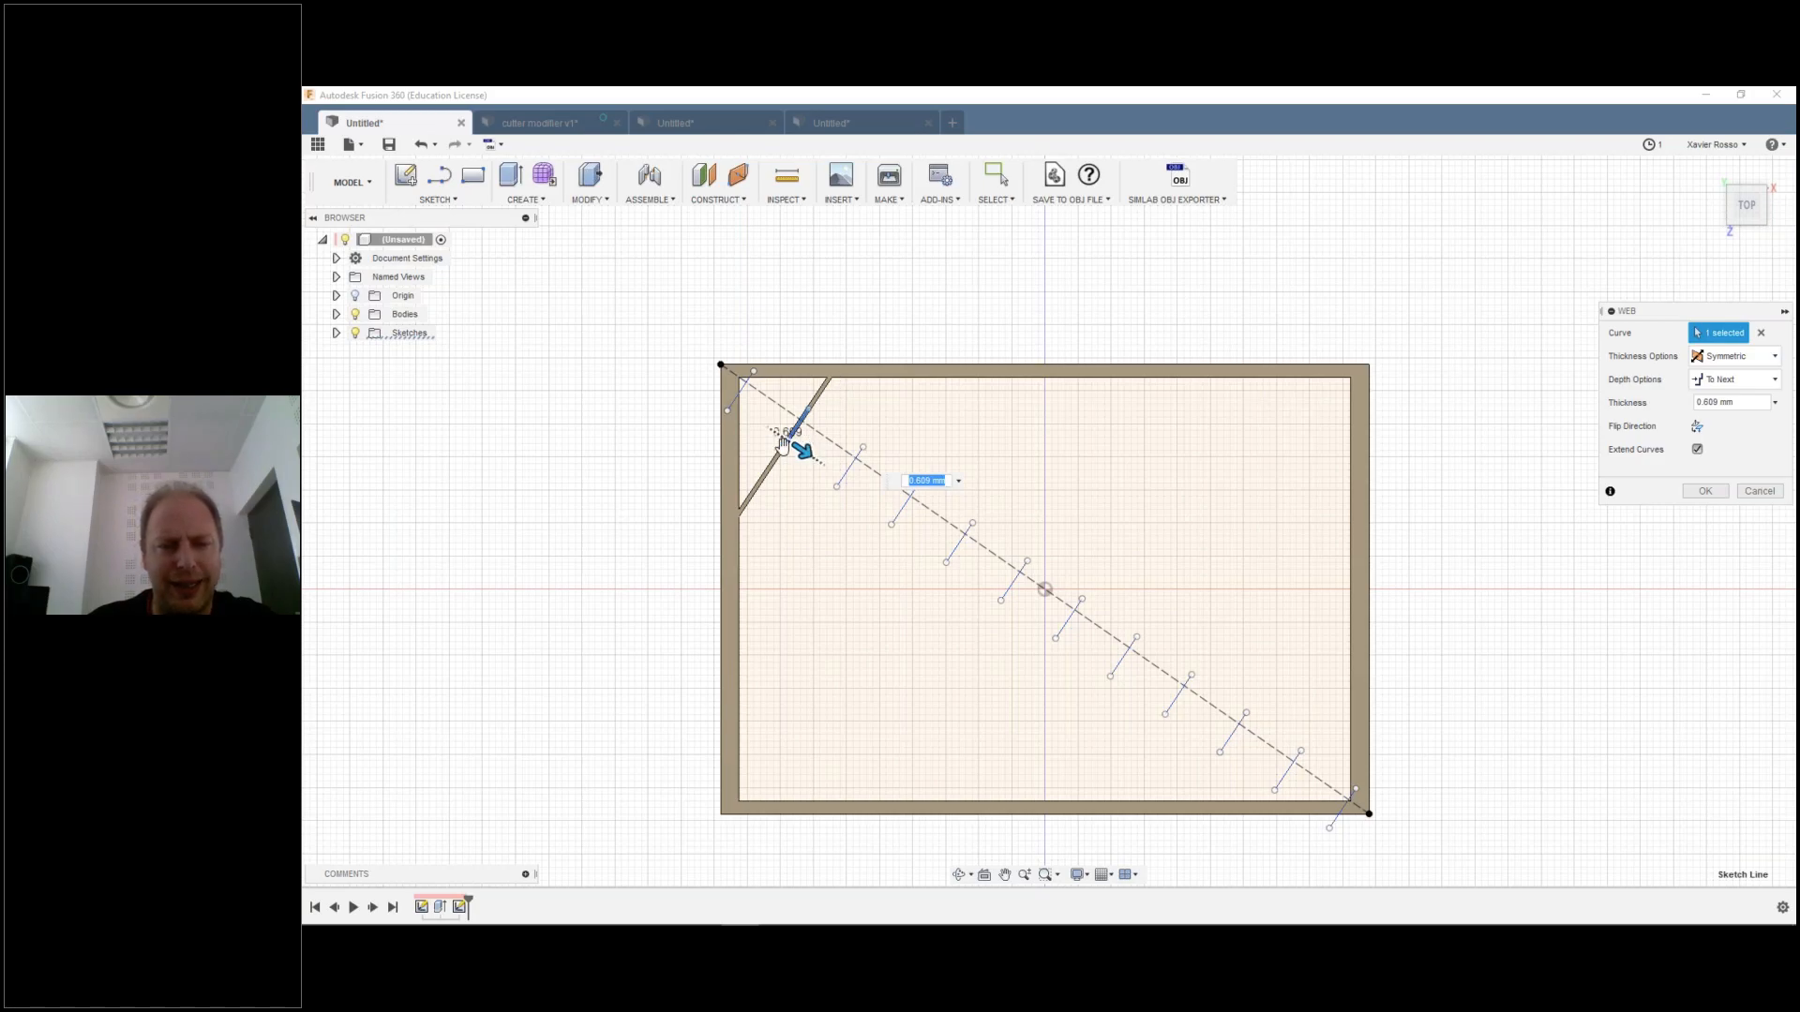
{"action": "left_click", "coordinate": [1759, 490]}
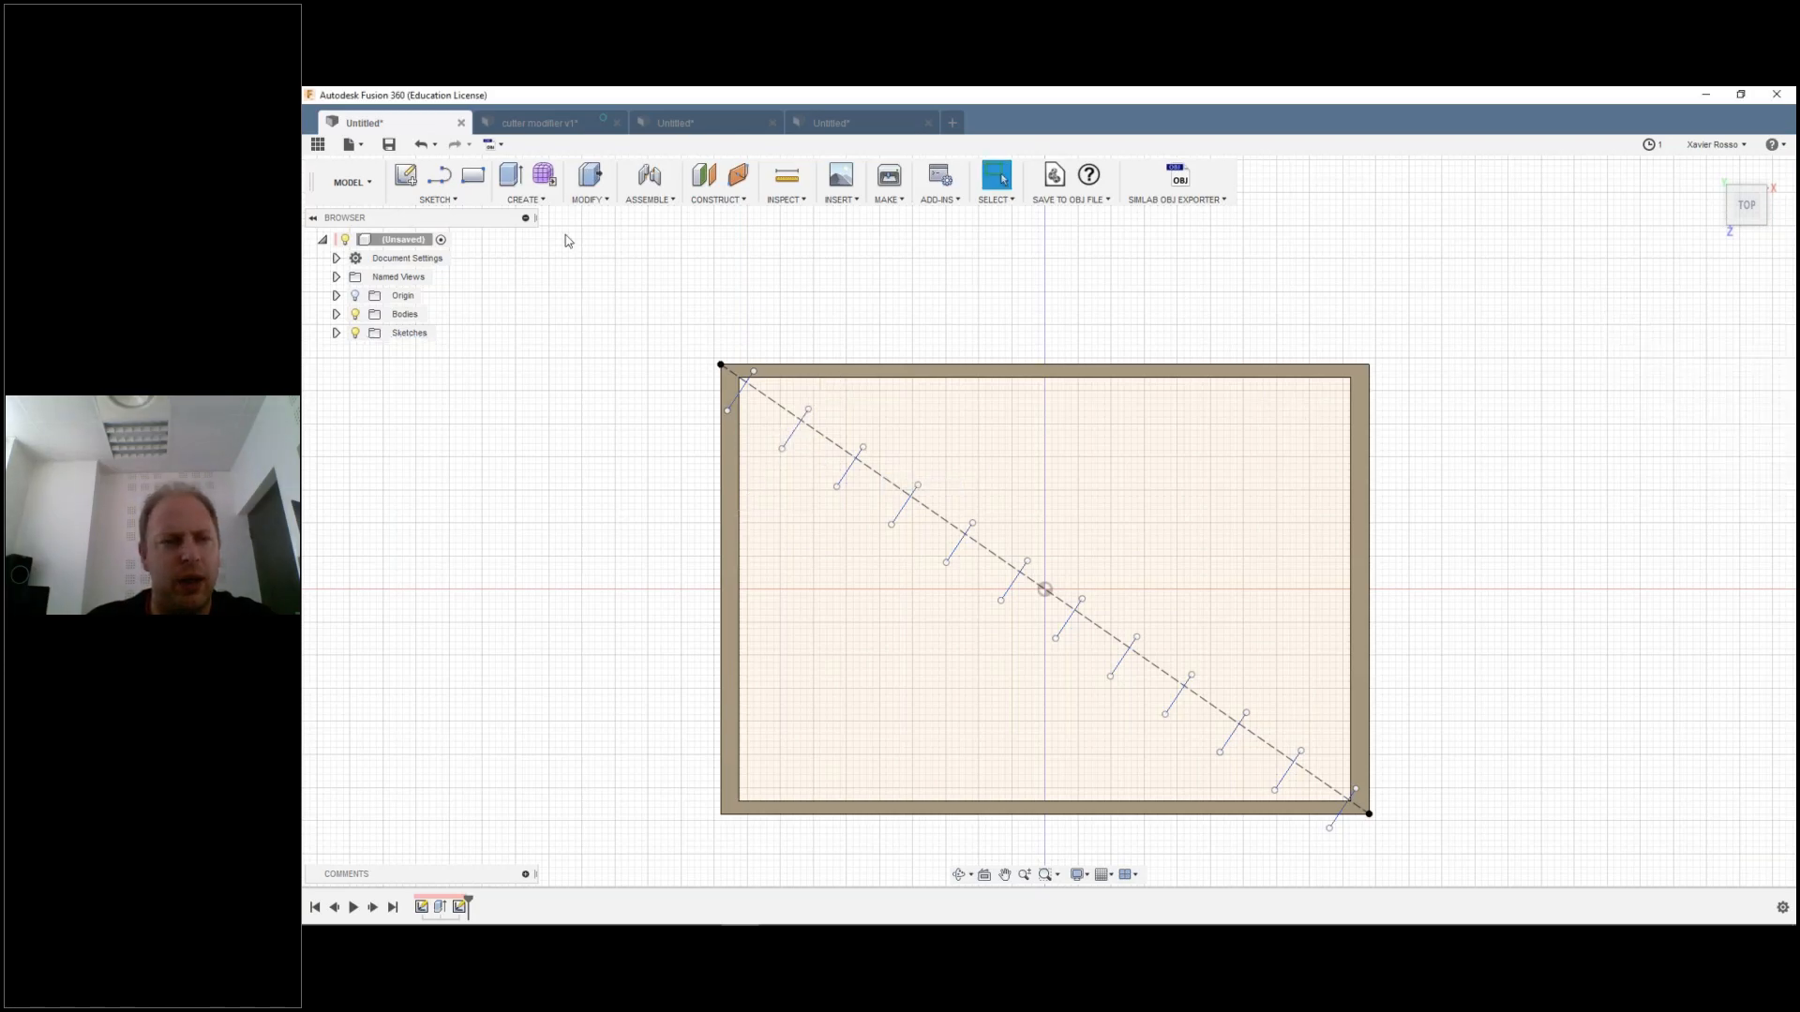
Step: Start a Web feature and select all twelve short patterned lines along the diagonal as its curves
{"action": "left_click", "coordinate": [525, 200]}
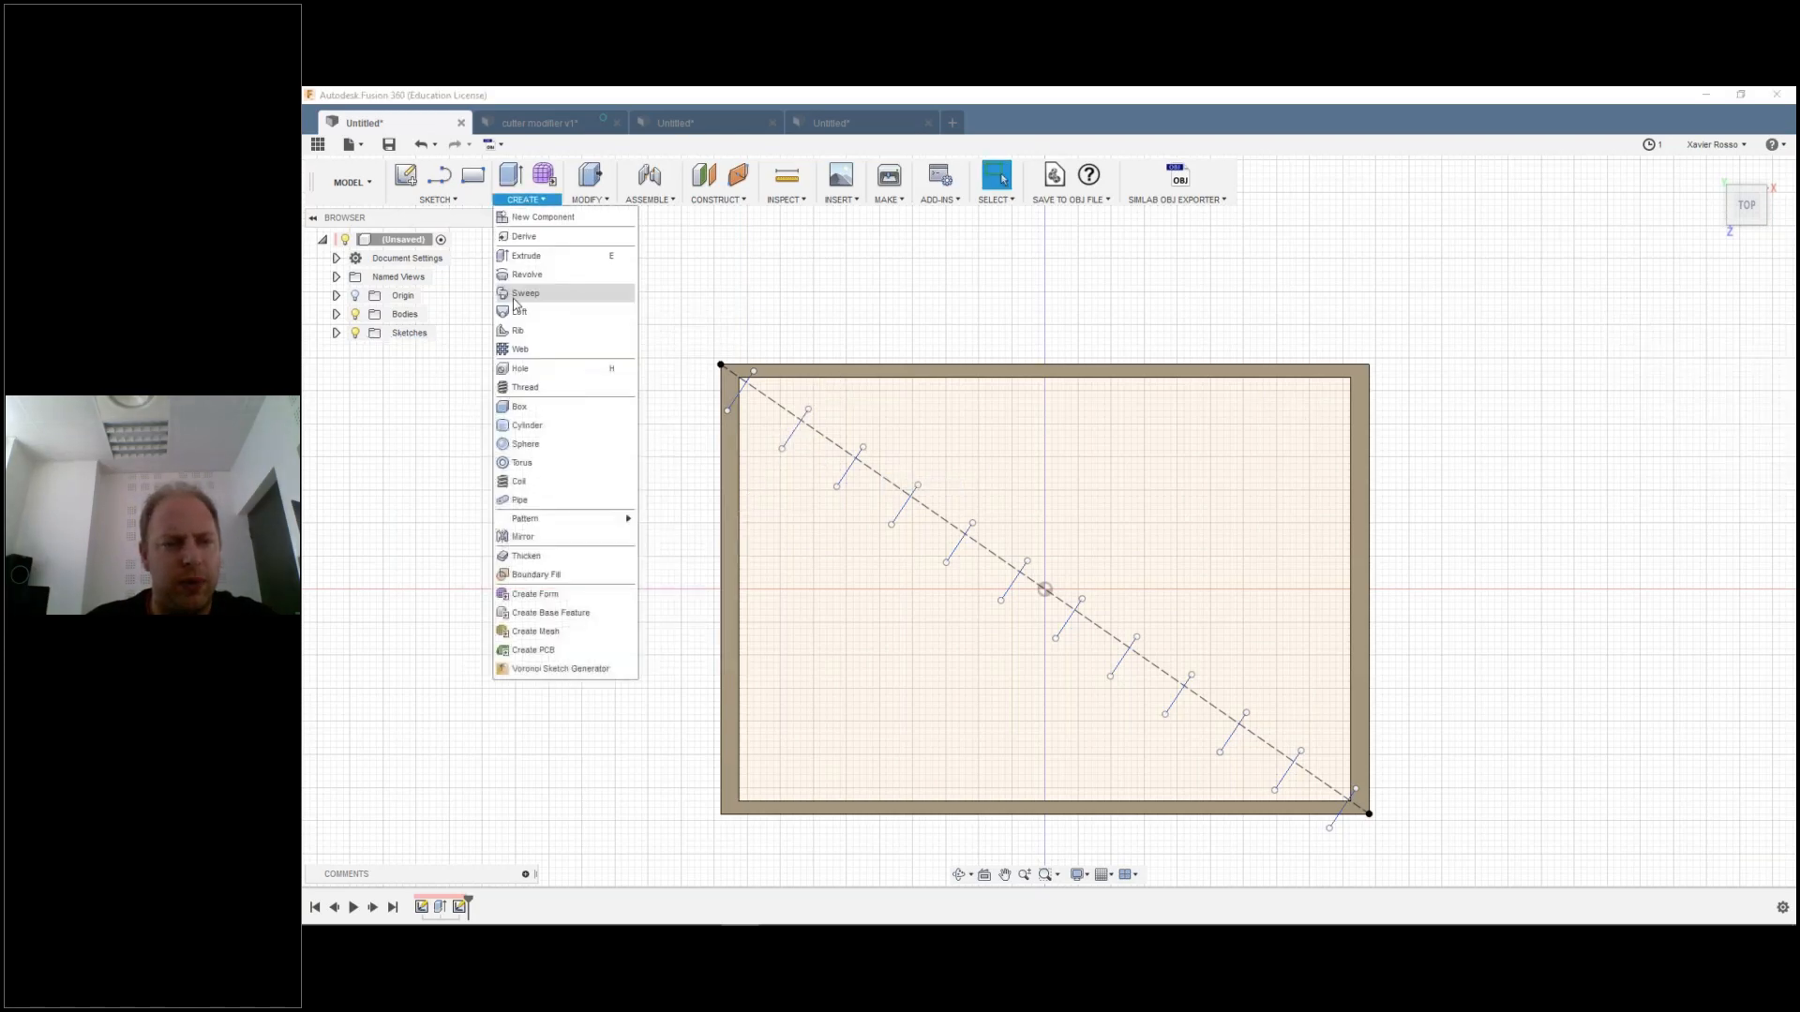
{"action": "left_click", "coordinate": [522, 352]}
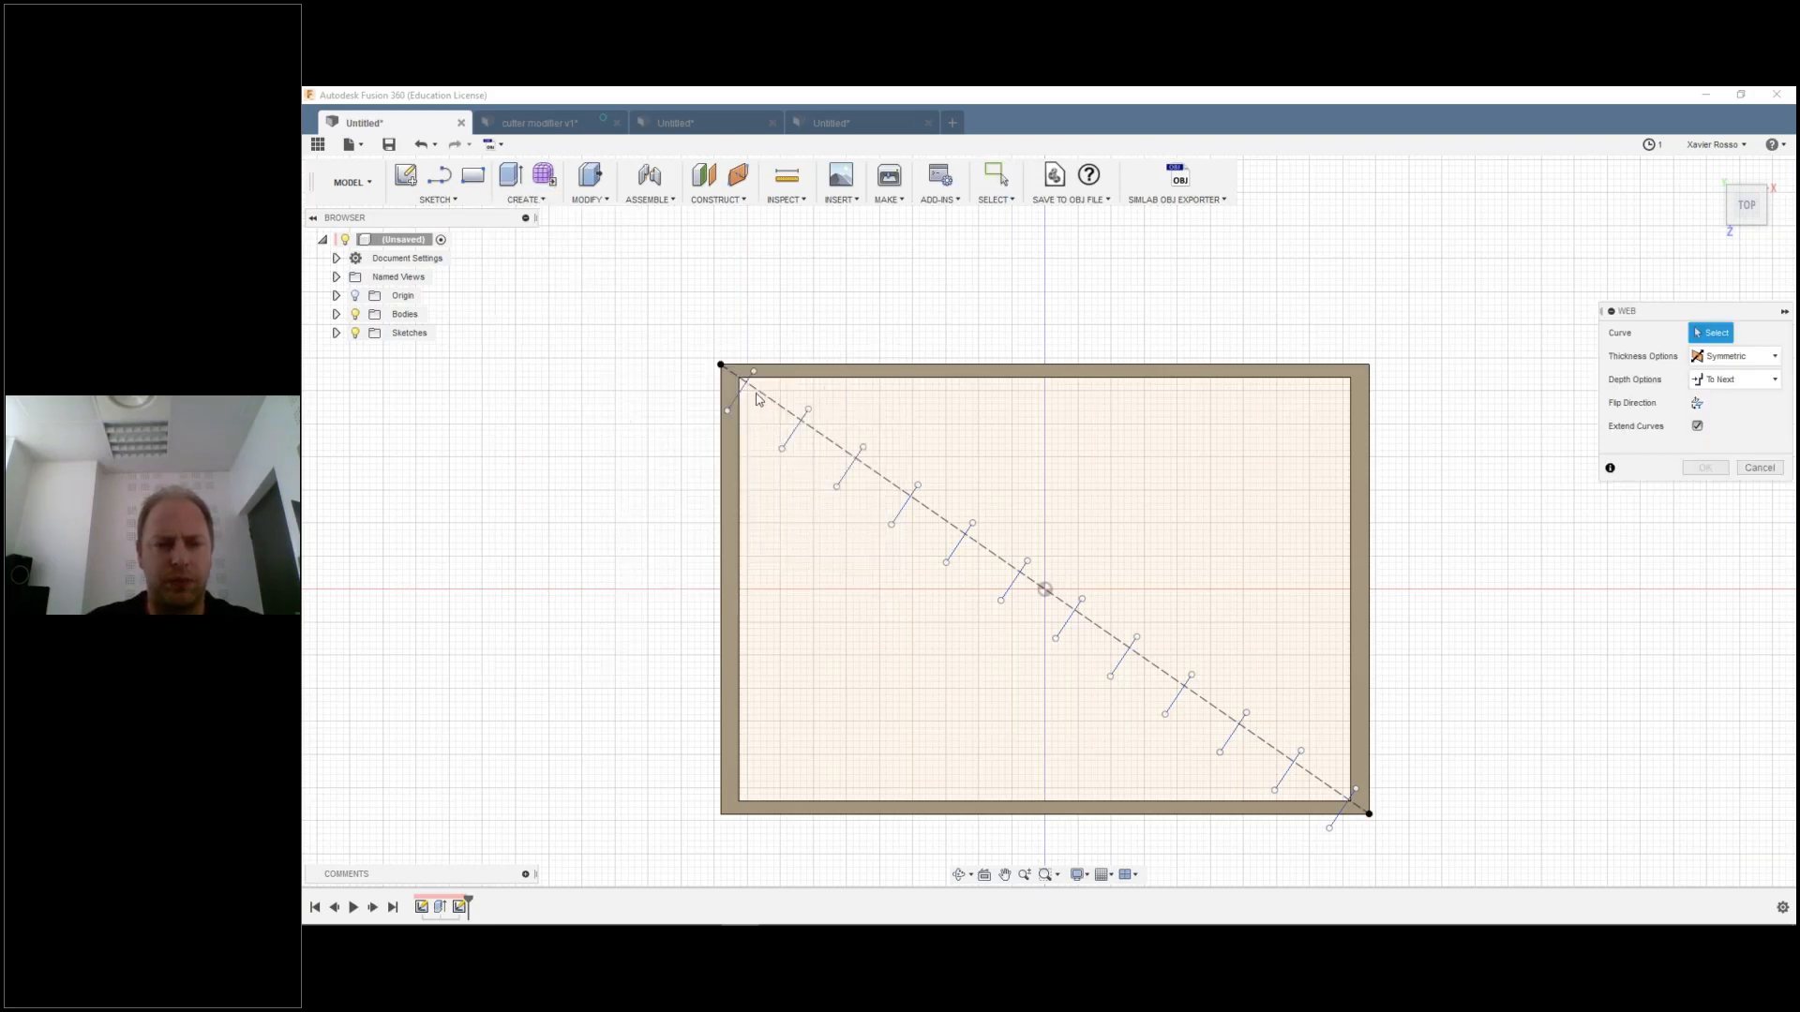
{"action": "left_click", "coordinate": [747, 397]}
{"action": "left_click", "coordinate": [795, 428]}
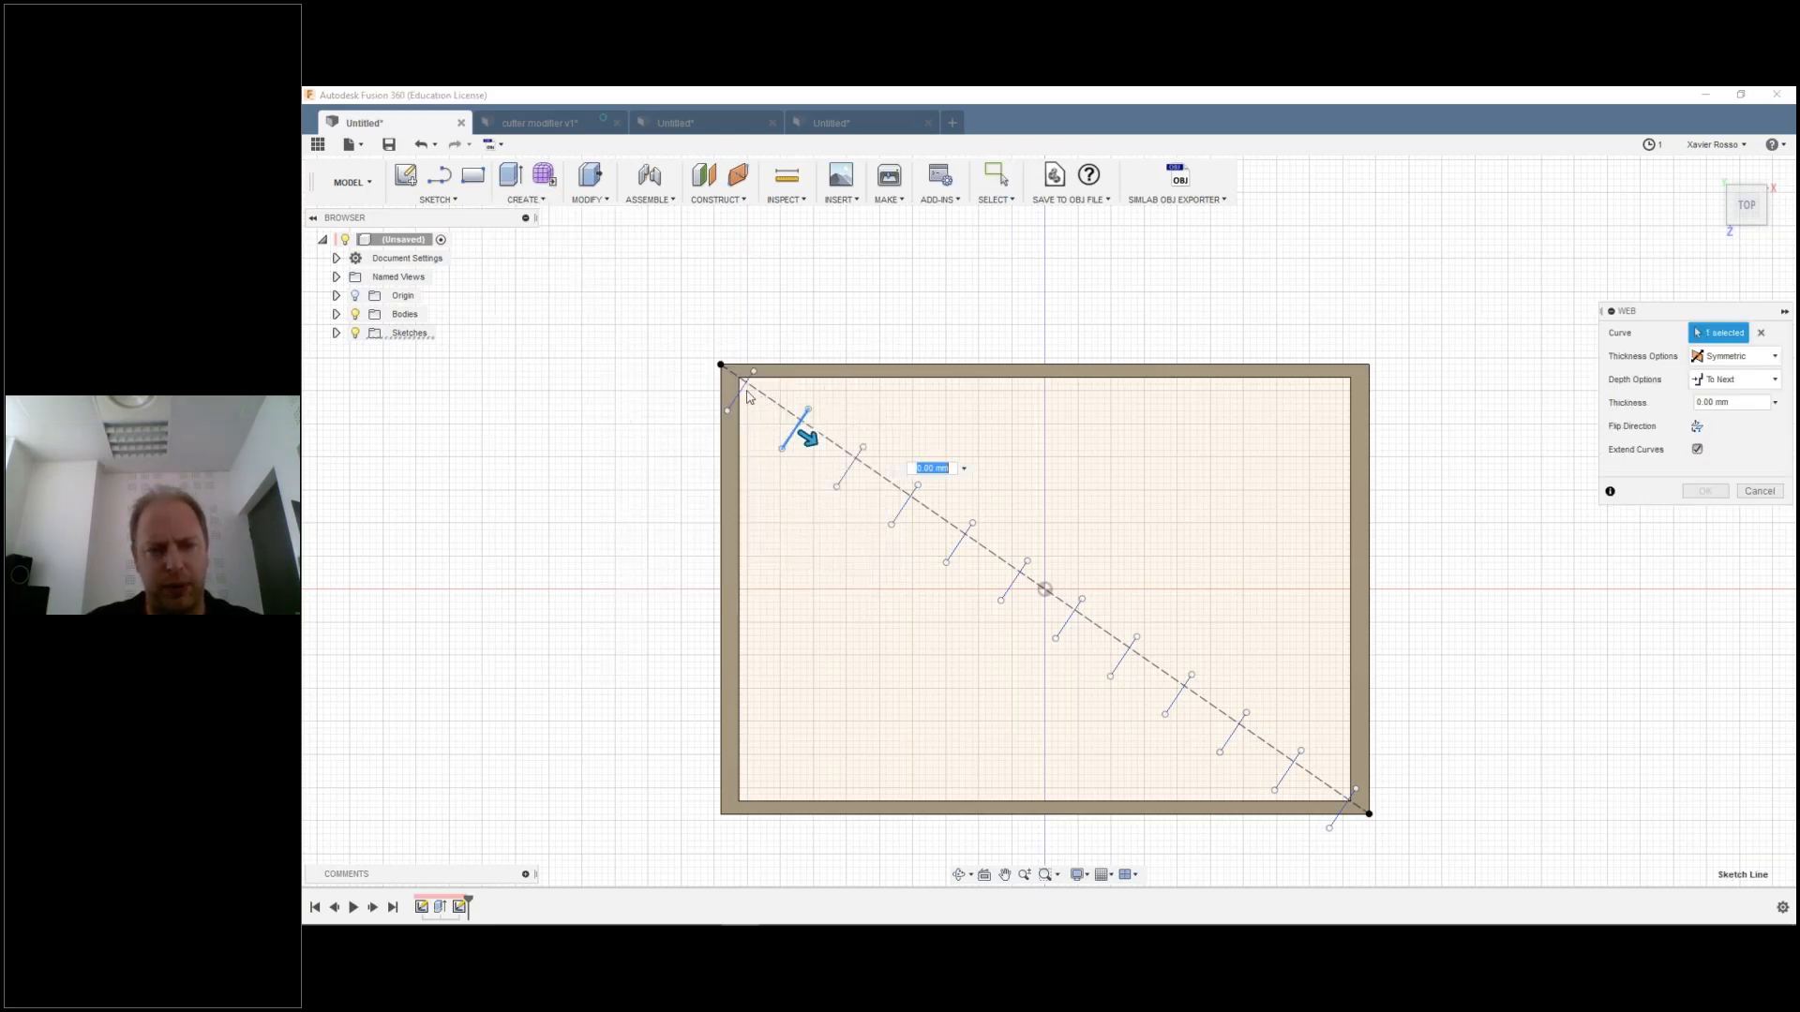
{"action": "left_click", "coordinate": [849, 467]}
{"action": "left_click", "coordinate": [904, 505]}
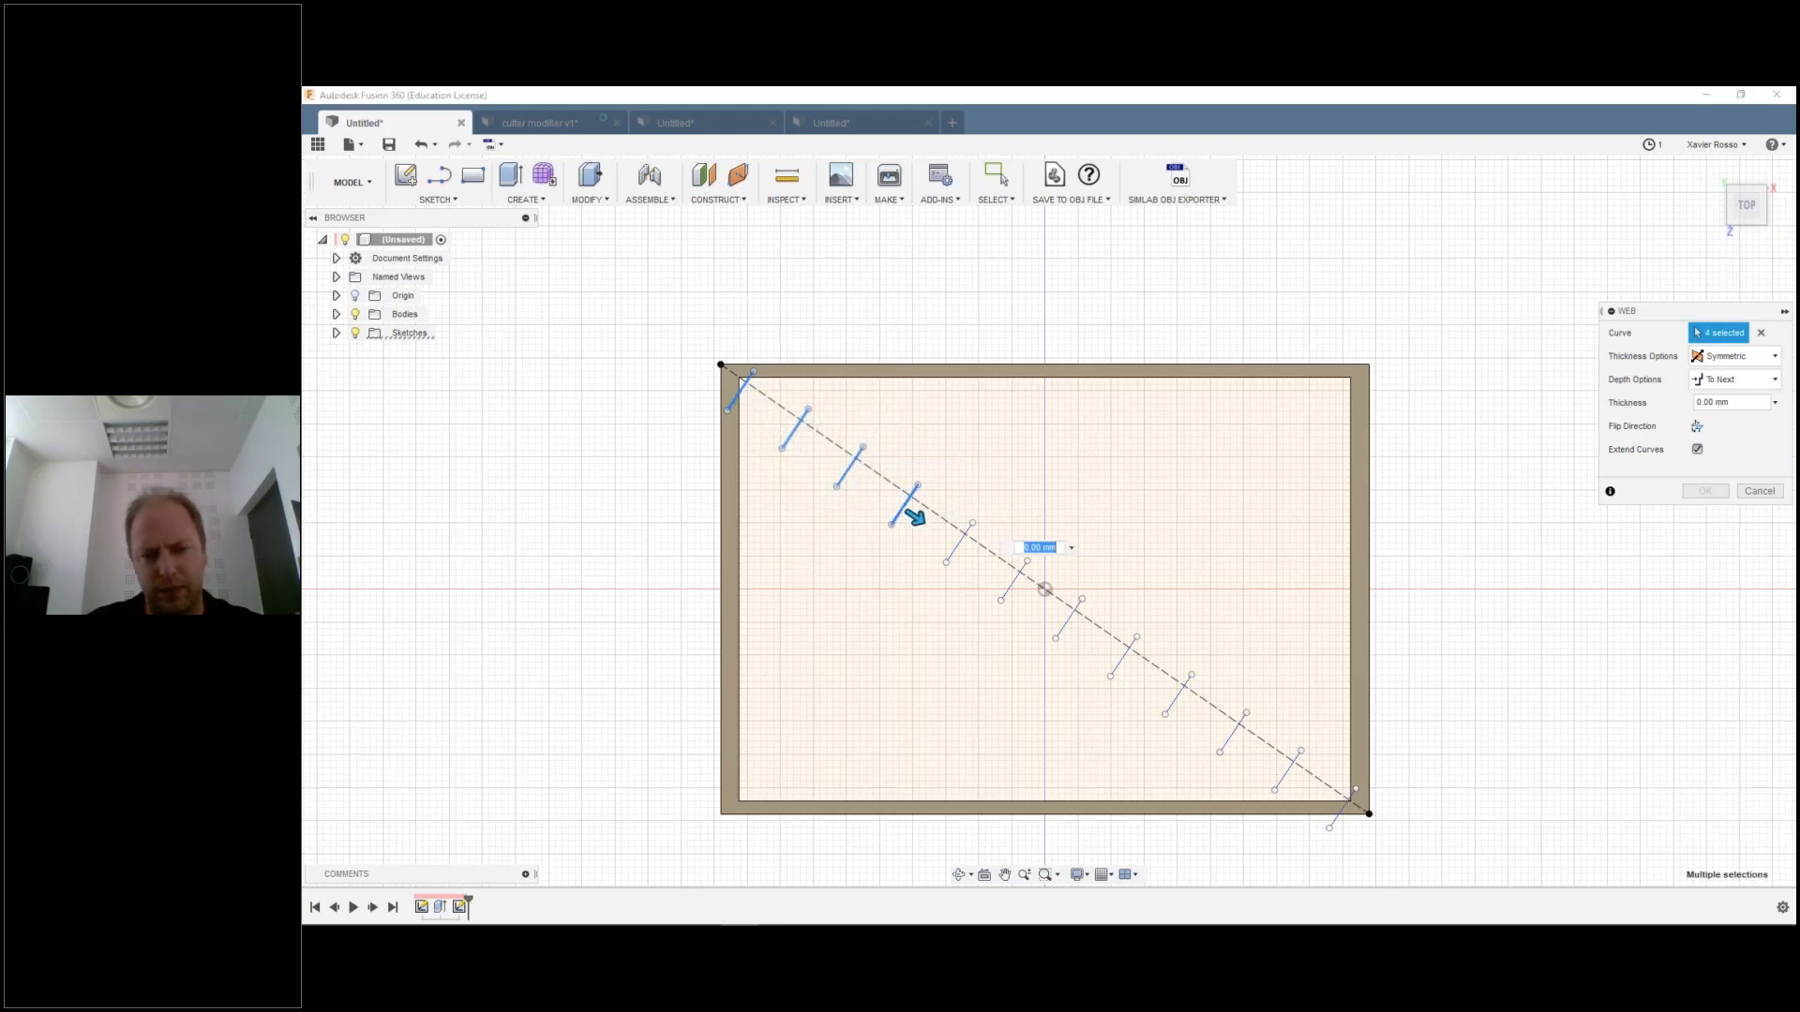
{"action": "left_click", "coordinate": [961, 553]}
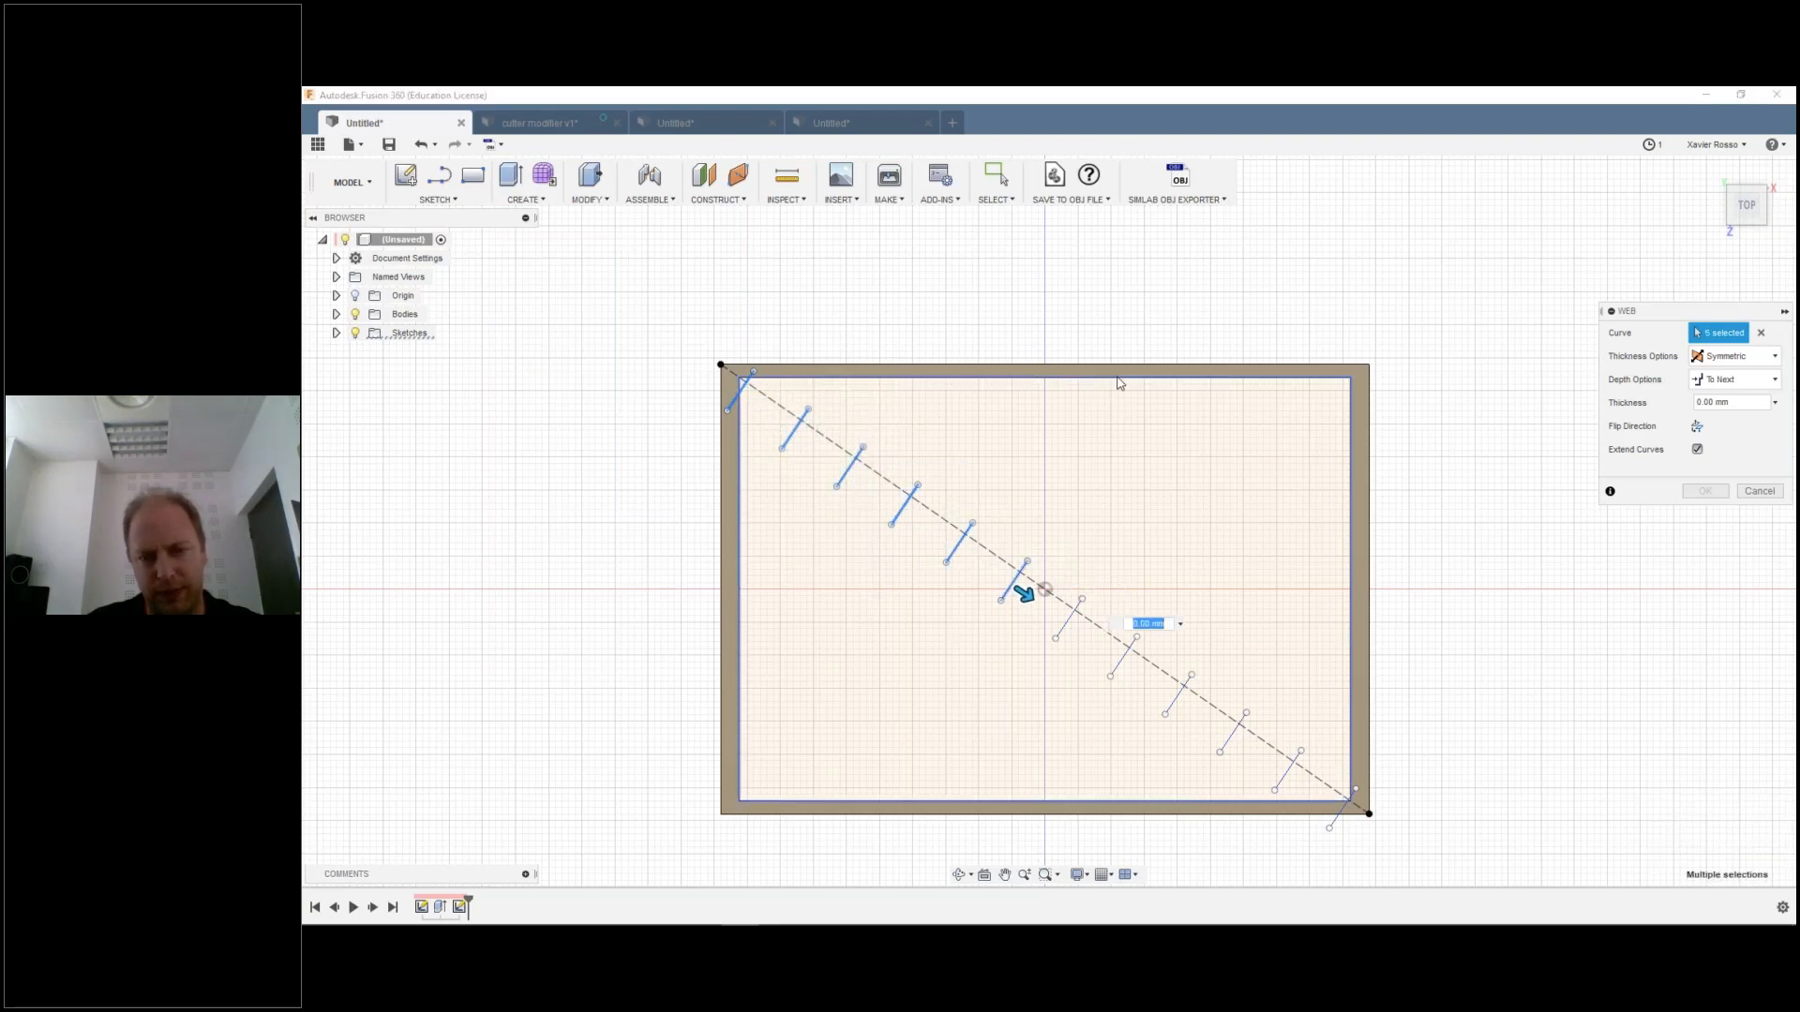
{"action": "left_click", "coordinate": [1076, 625]}
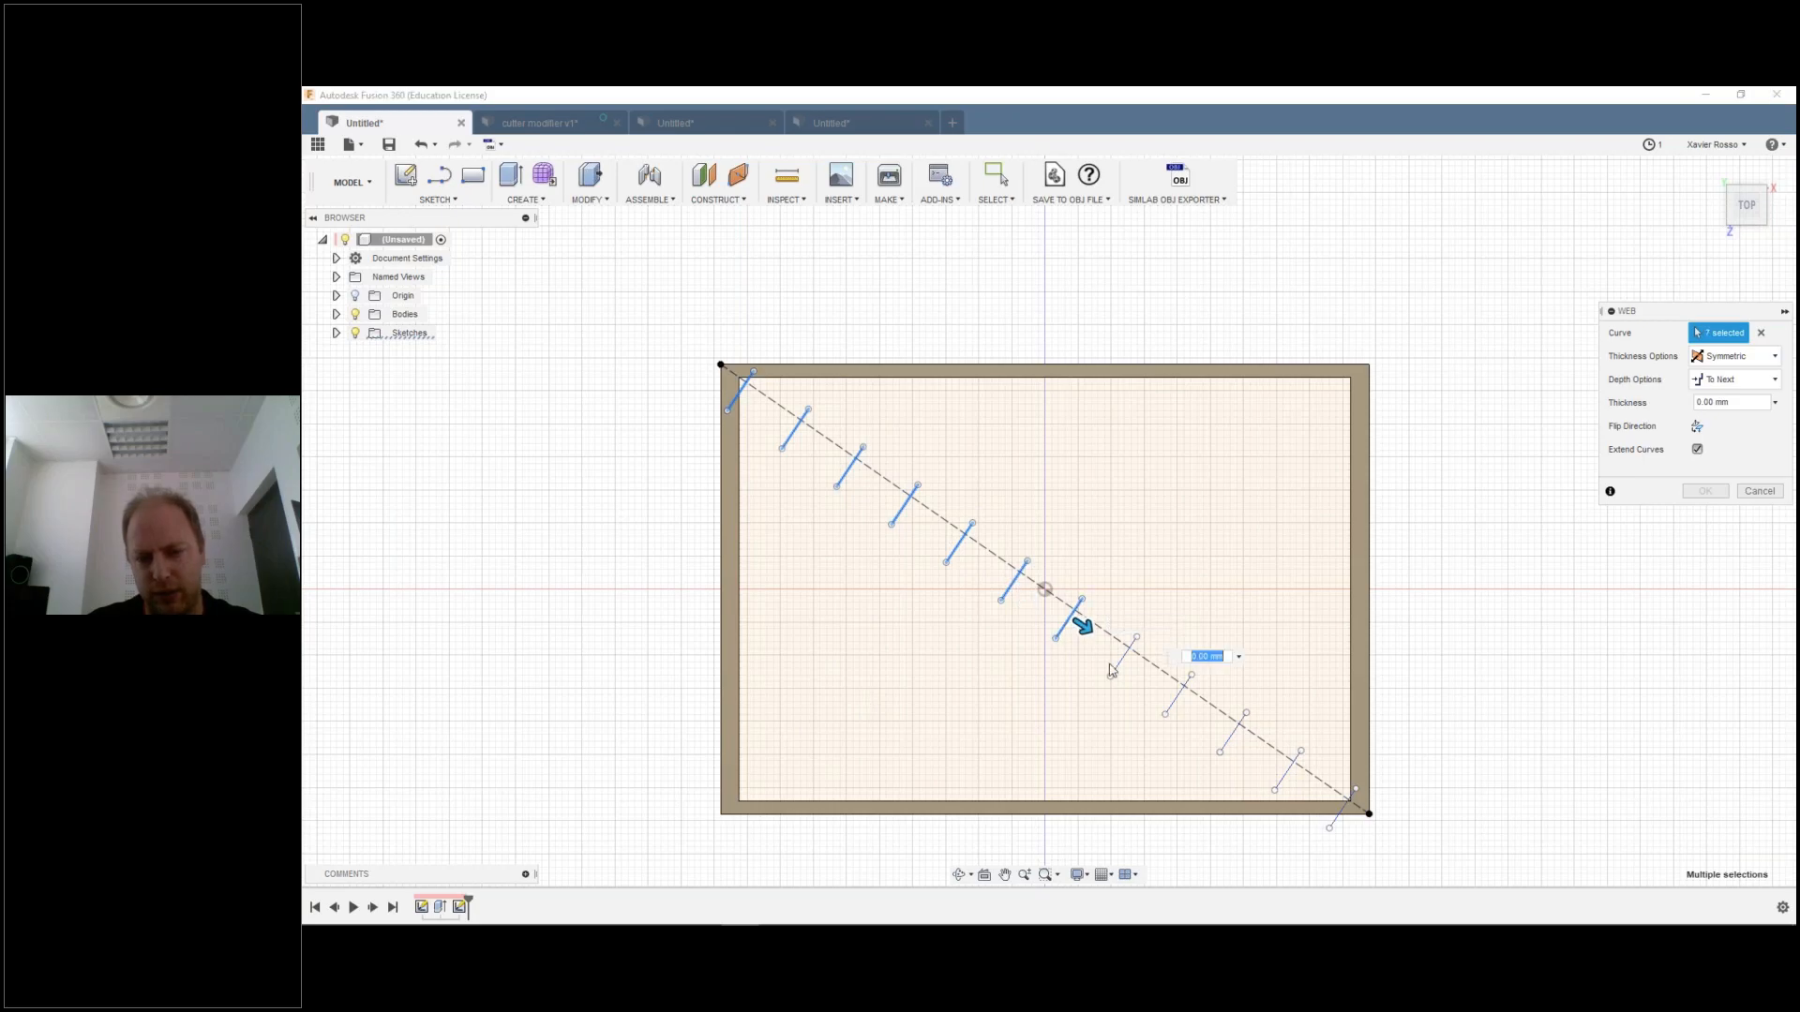
{"action": "left_click", "coordinate": [1117, 664]}
{"action": "left_click", "coordinate": [1177, 695]}
{"action": "left_click", "coordinate": [1233, 732]}
{"action": "left_click", "coordinate": [1298, 785]}
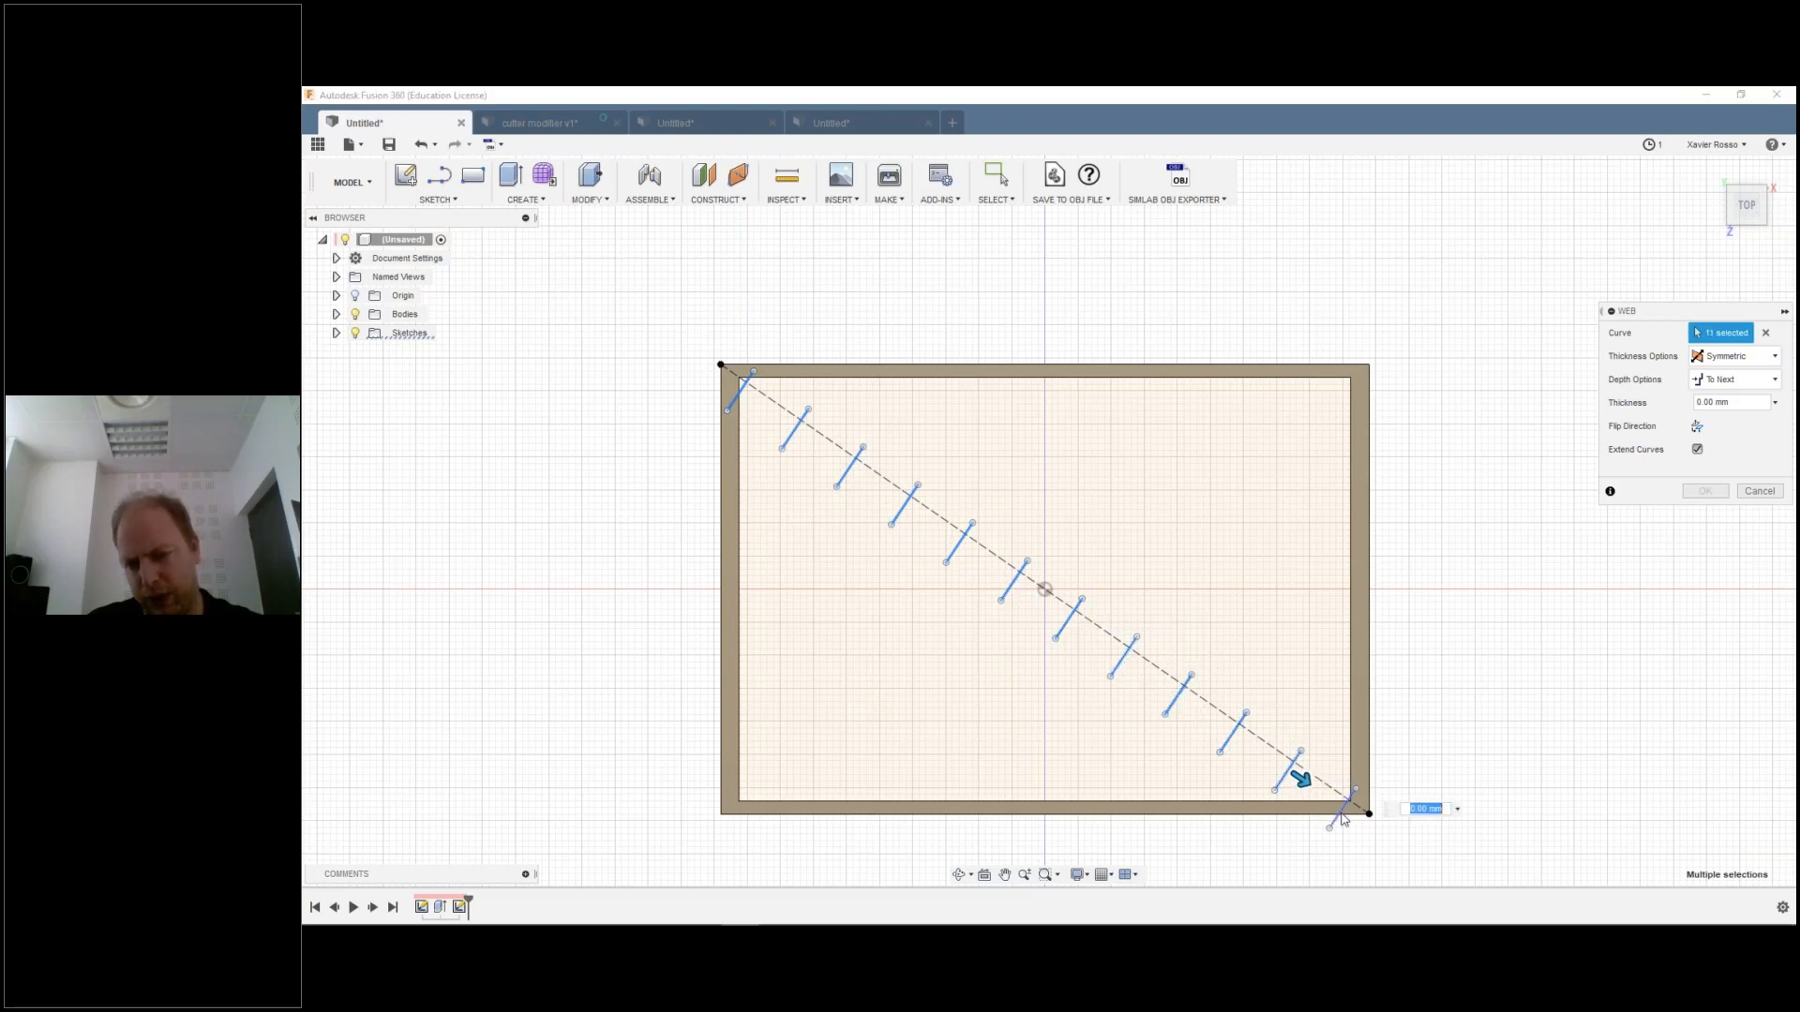
{"action": "left_click", "coordinate": [1340, 813]}
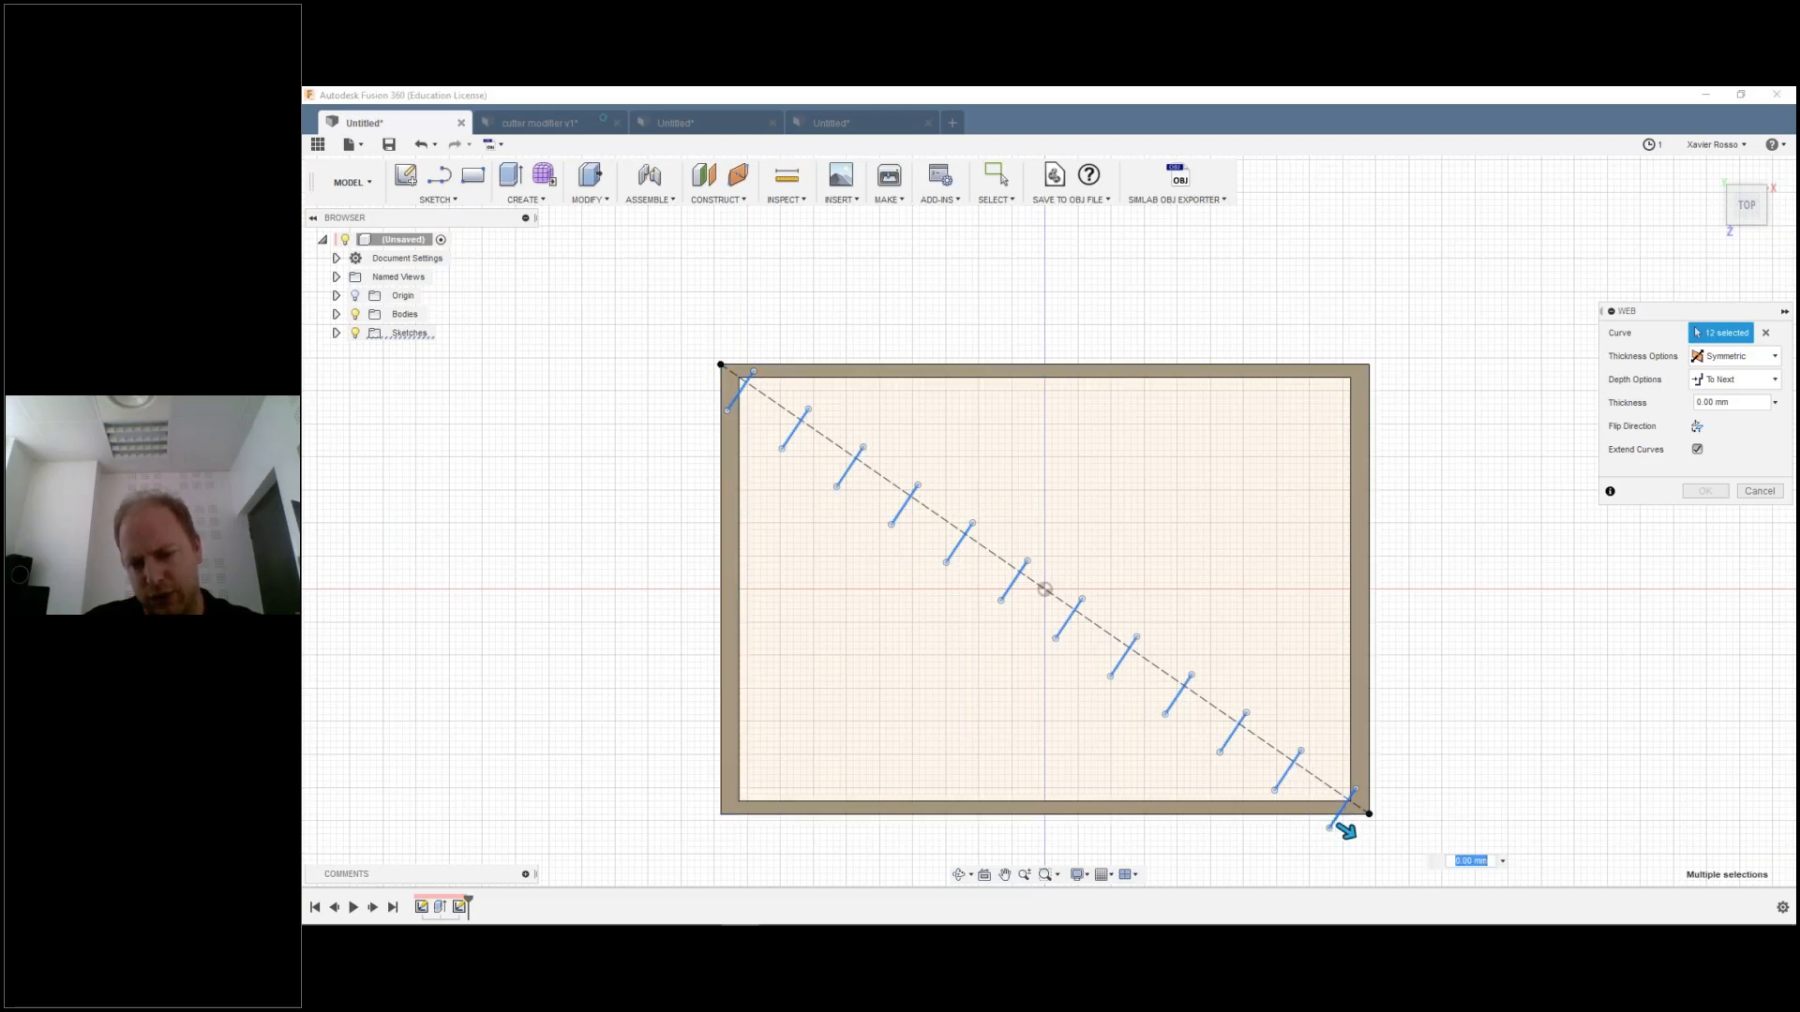
Step: Give the webs a symmetric thickness of about 1.6 mm and create them
{"action": "left_click_drag", "start_coordinate": [1346, 829], "coordinate": [1351, 829]}
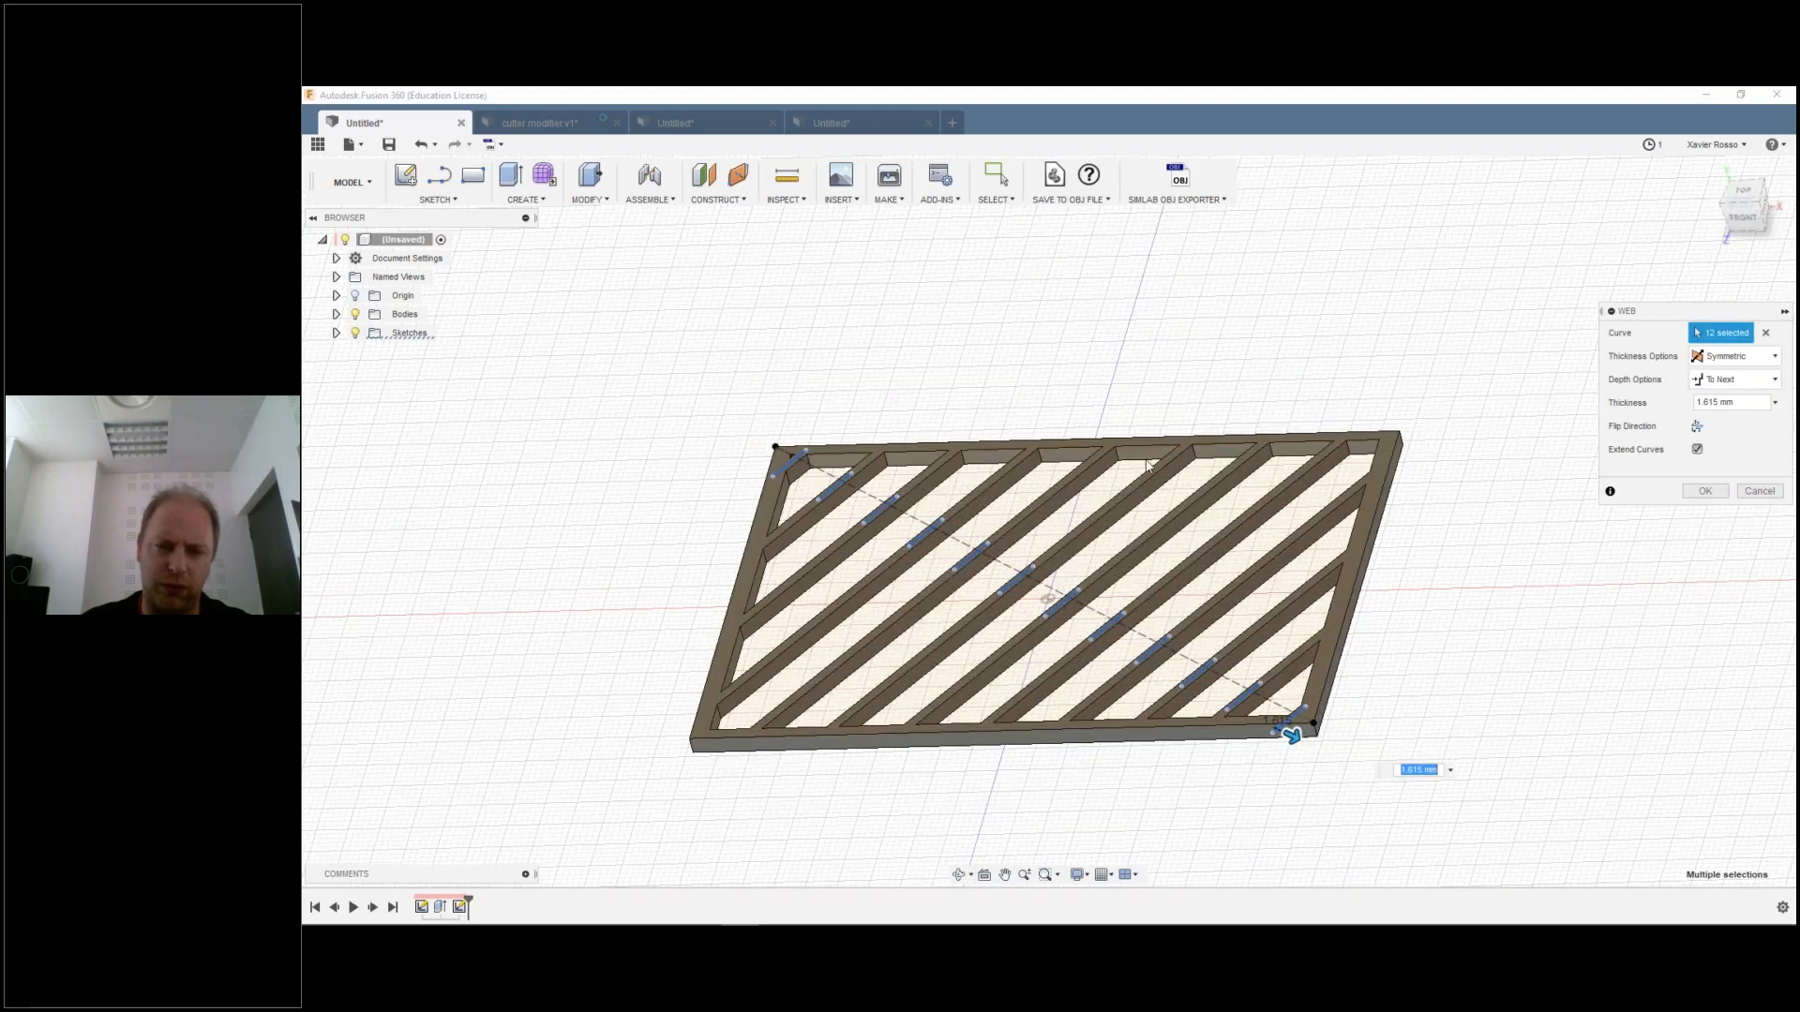
{"action": "middle_click_drag", "start_coordinate": [947, 603], "coordinate": [903, 509], "text": "shift"}
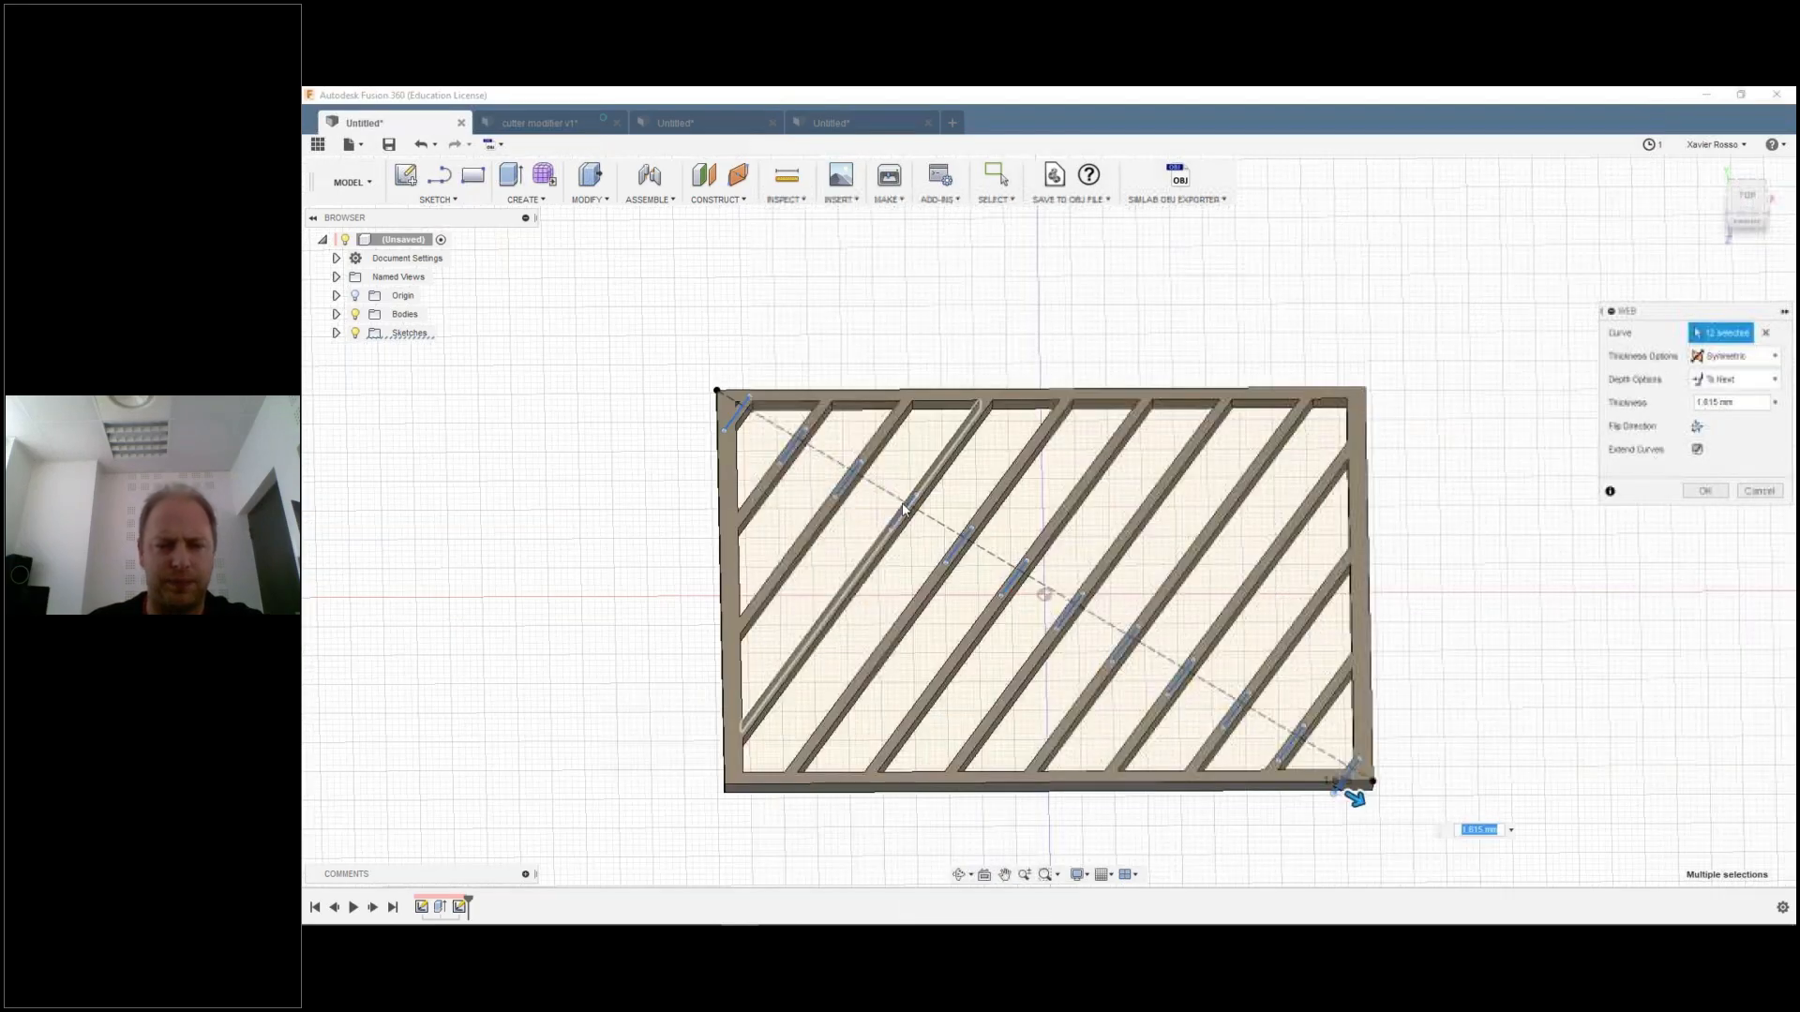
{"action": "left_click", "coordinate": [1704, 491]}
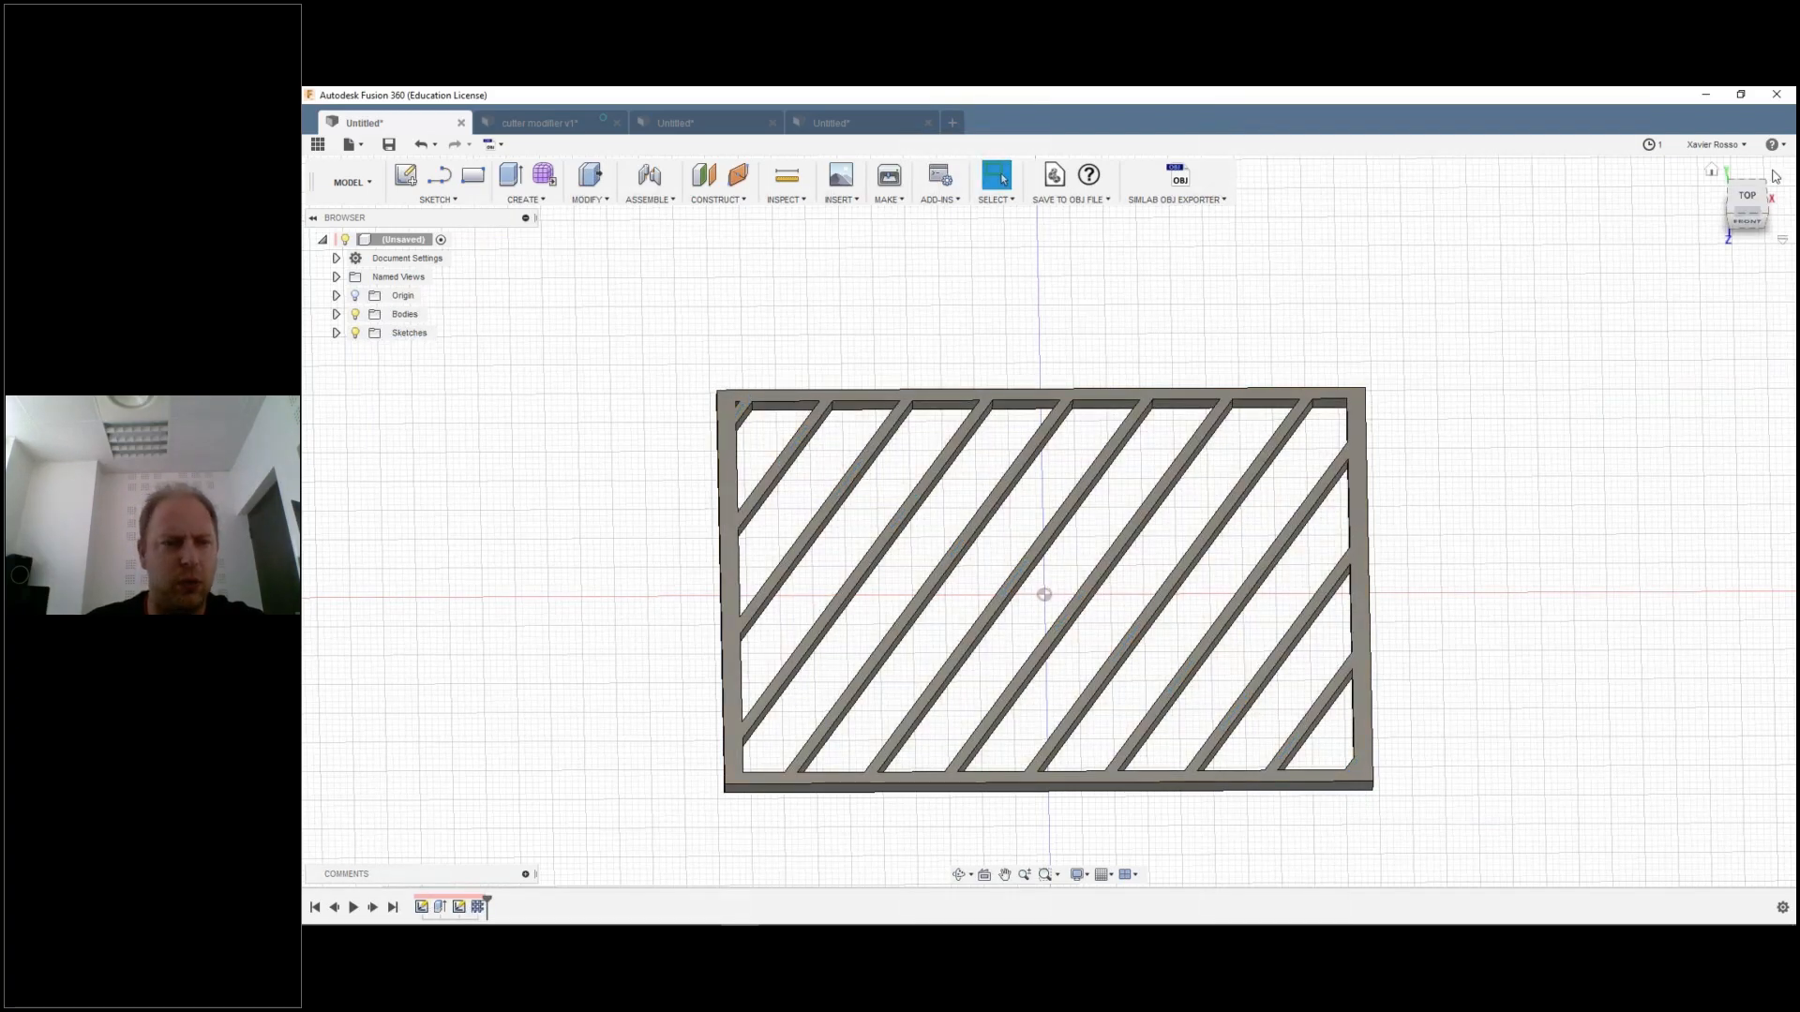
Step: Sketch a short line on the frame's top face, cutting diagonally across the upper-right inner corner
{"action": "left_click", "coordinate": [1747, 196]}
{"action": "key", "text": "l"}
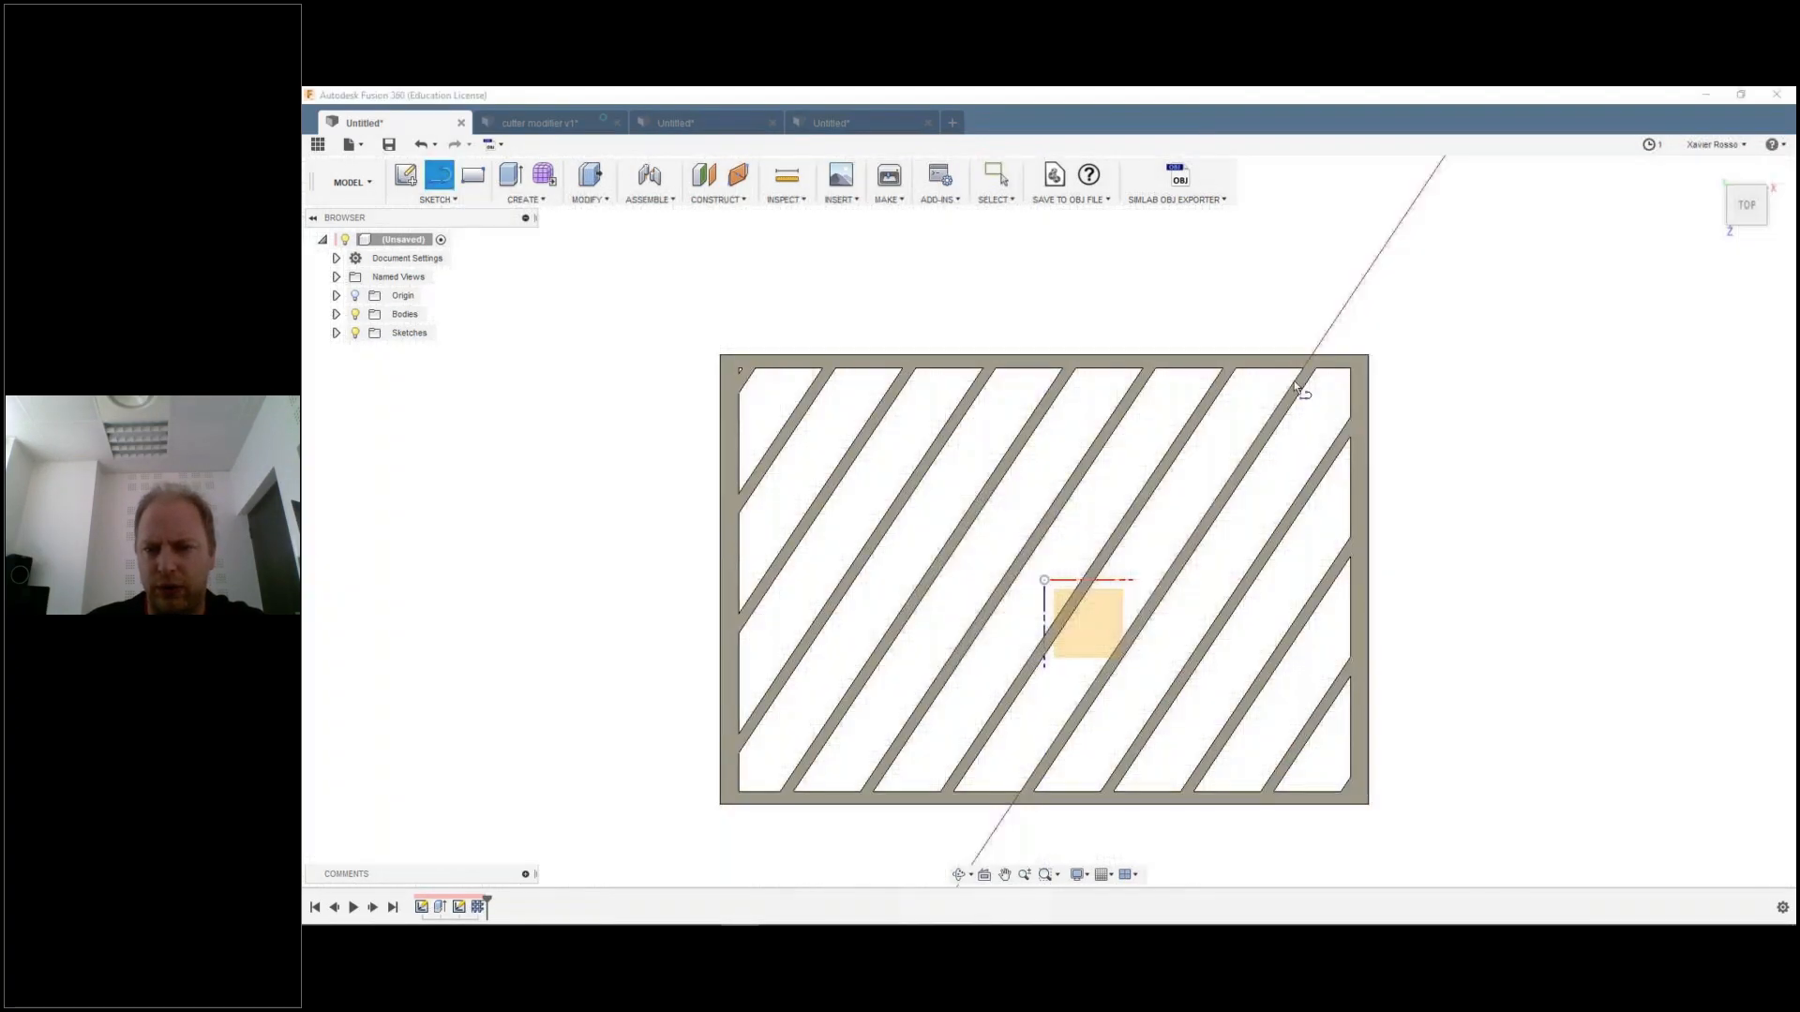
{"action": "left_click", "coordinate": [1293, 380]}
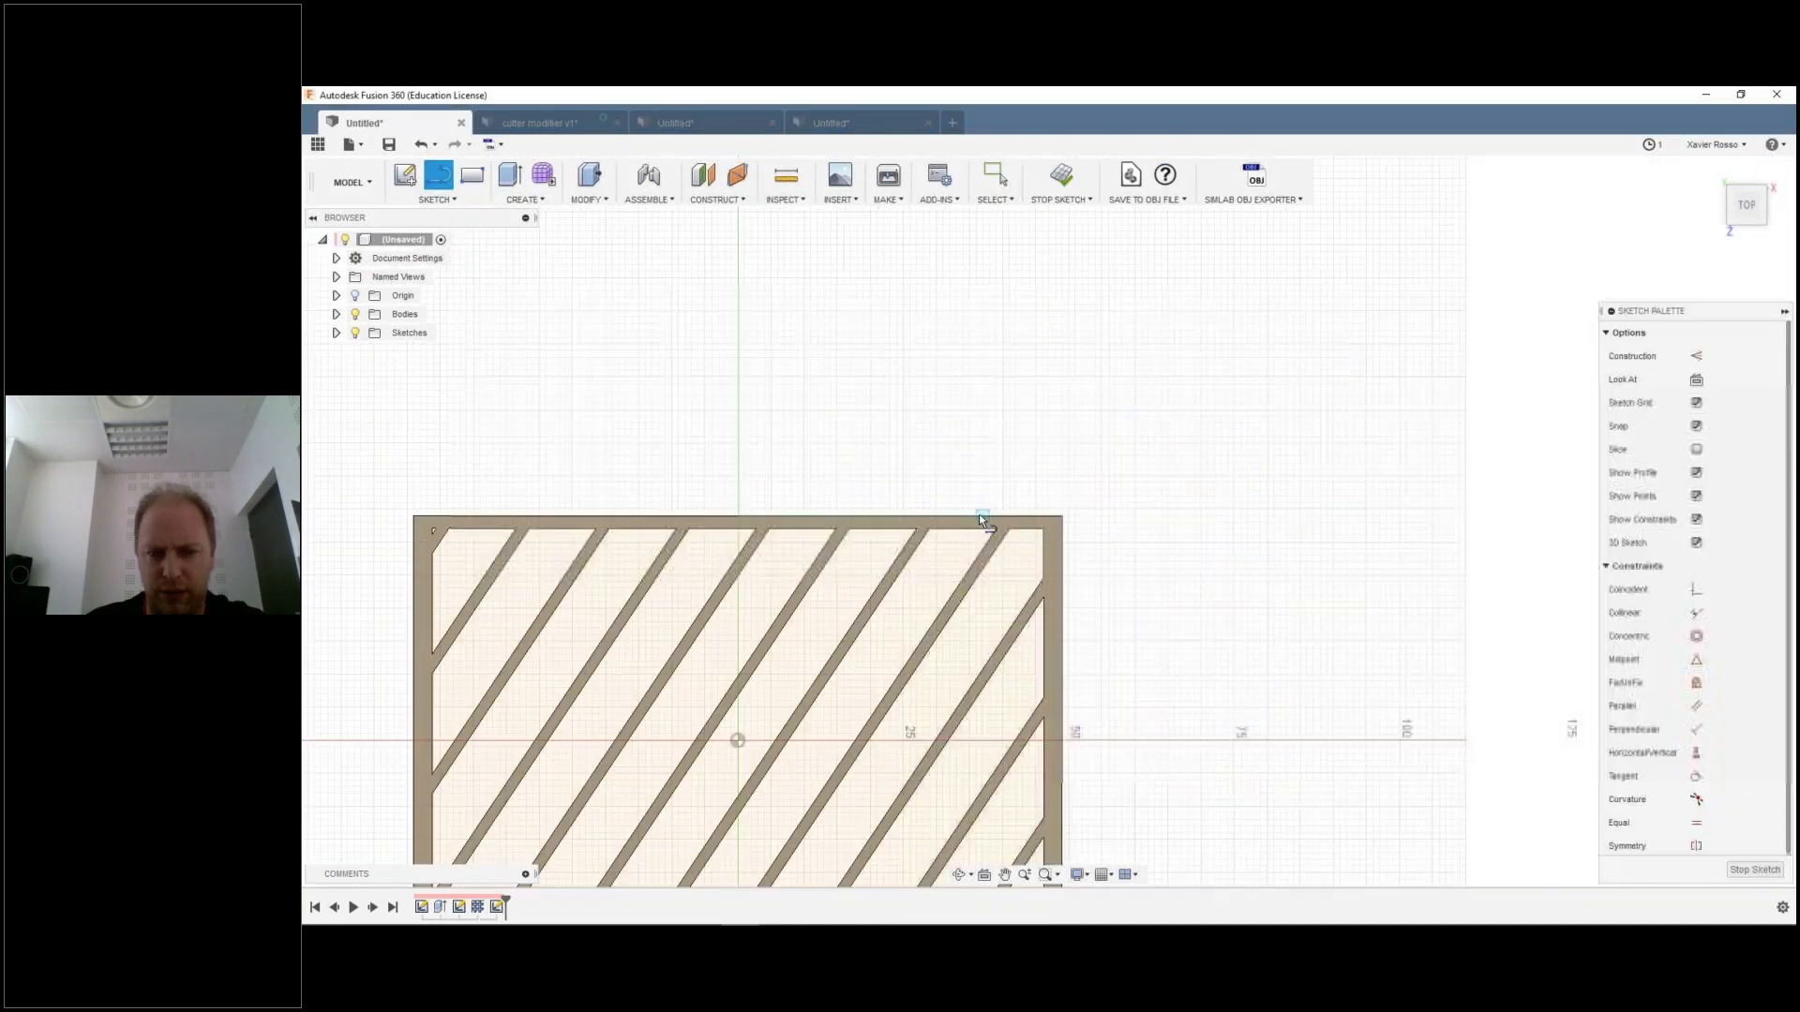
{"action": "left_click", "coordinate": [997, 528]}
{"action": "left_click", "coordinate": [1044, 583]}
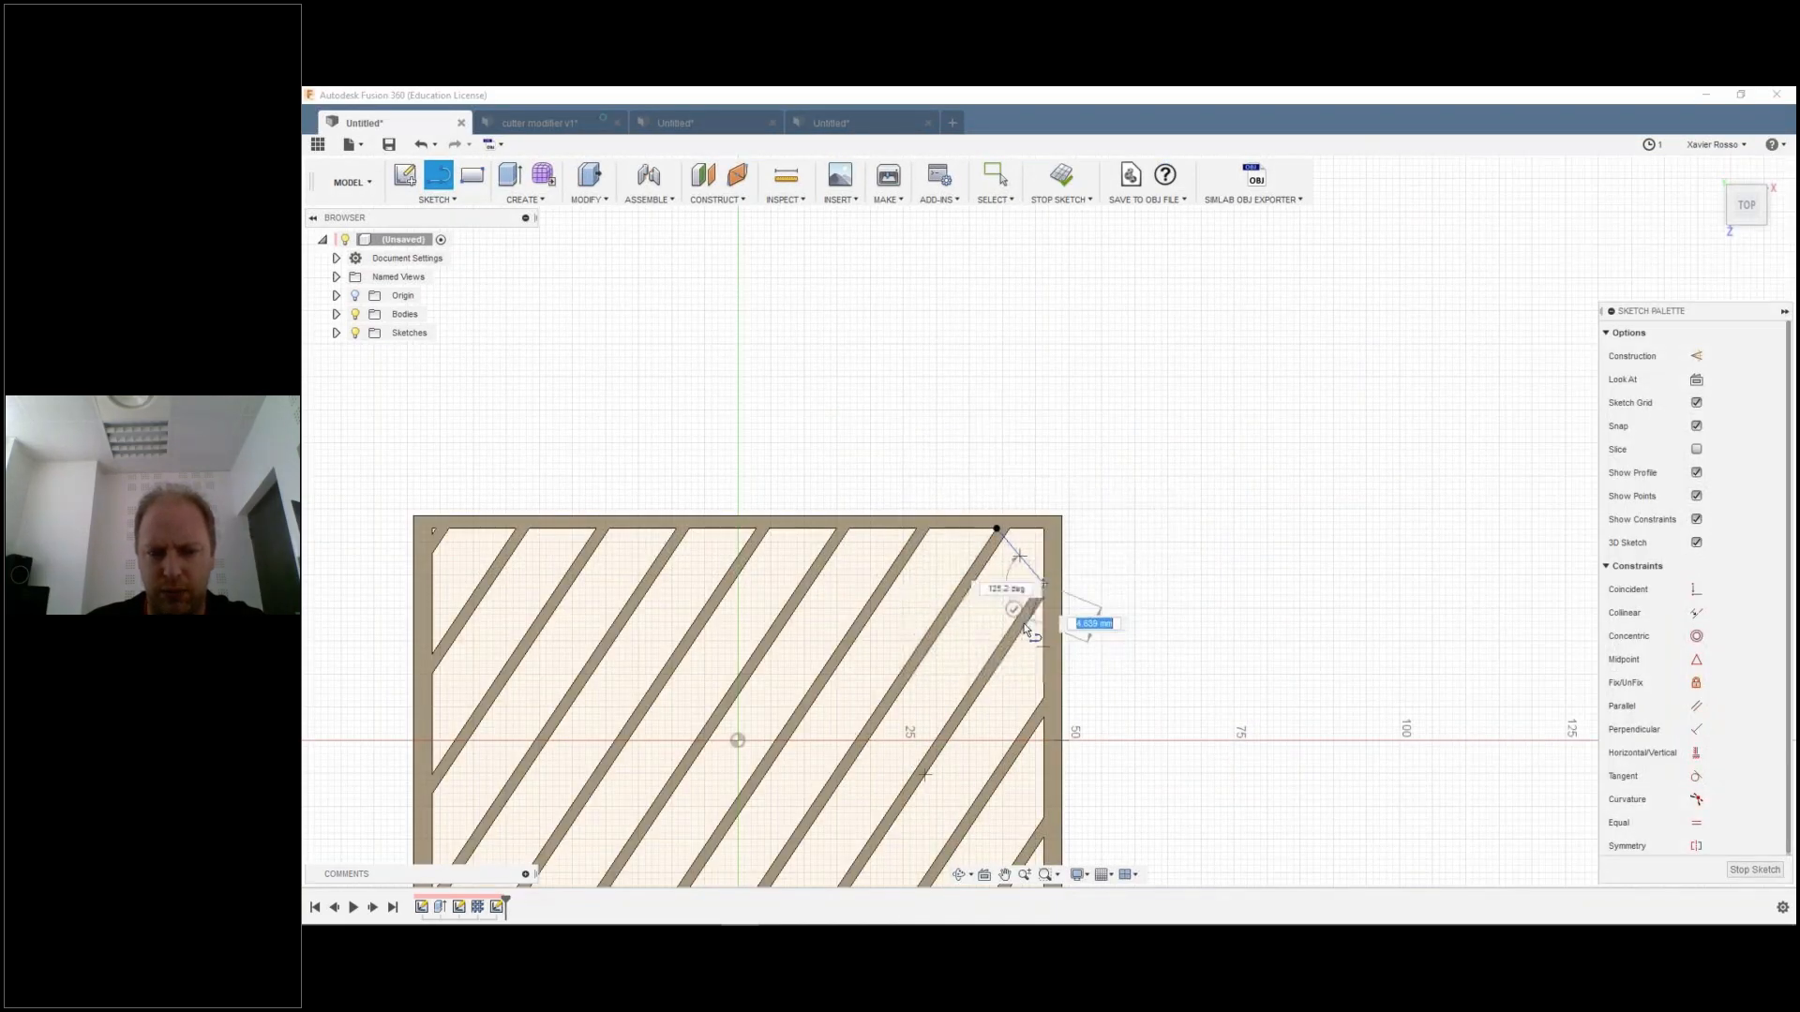
{"action": "middle_click_drag", "start_coordinate": [974, 485], "coordinate": [1177, 318]}
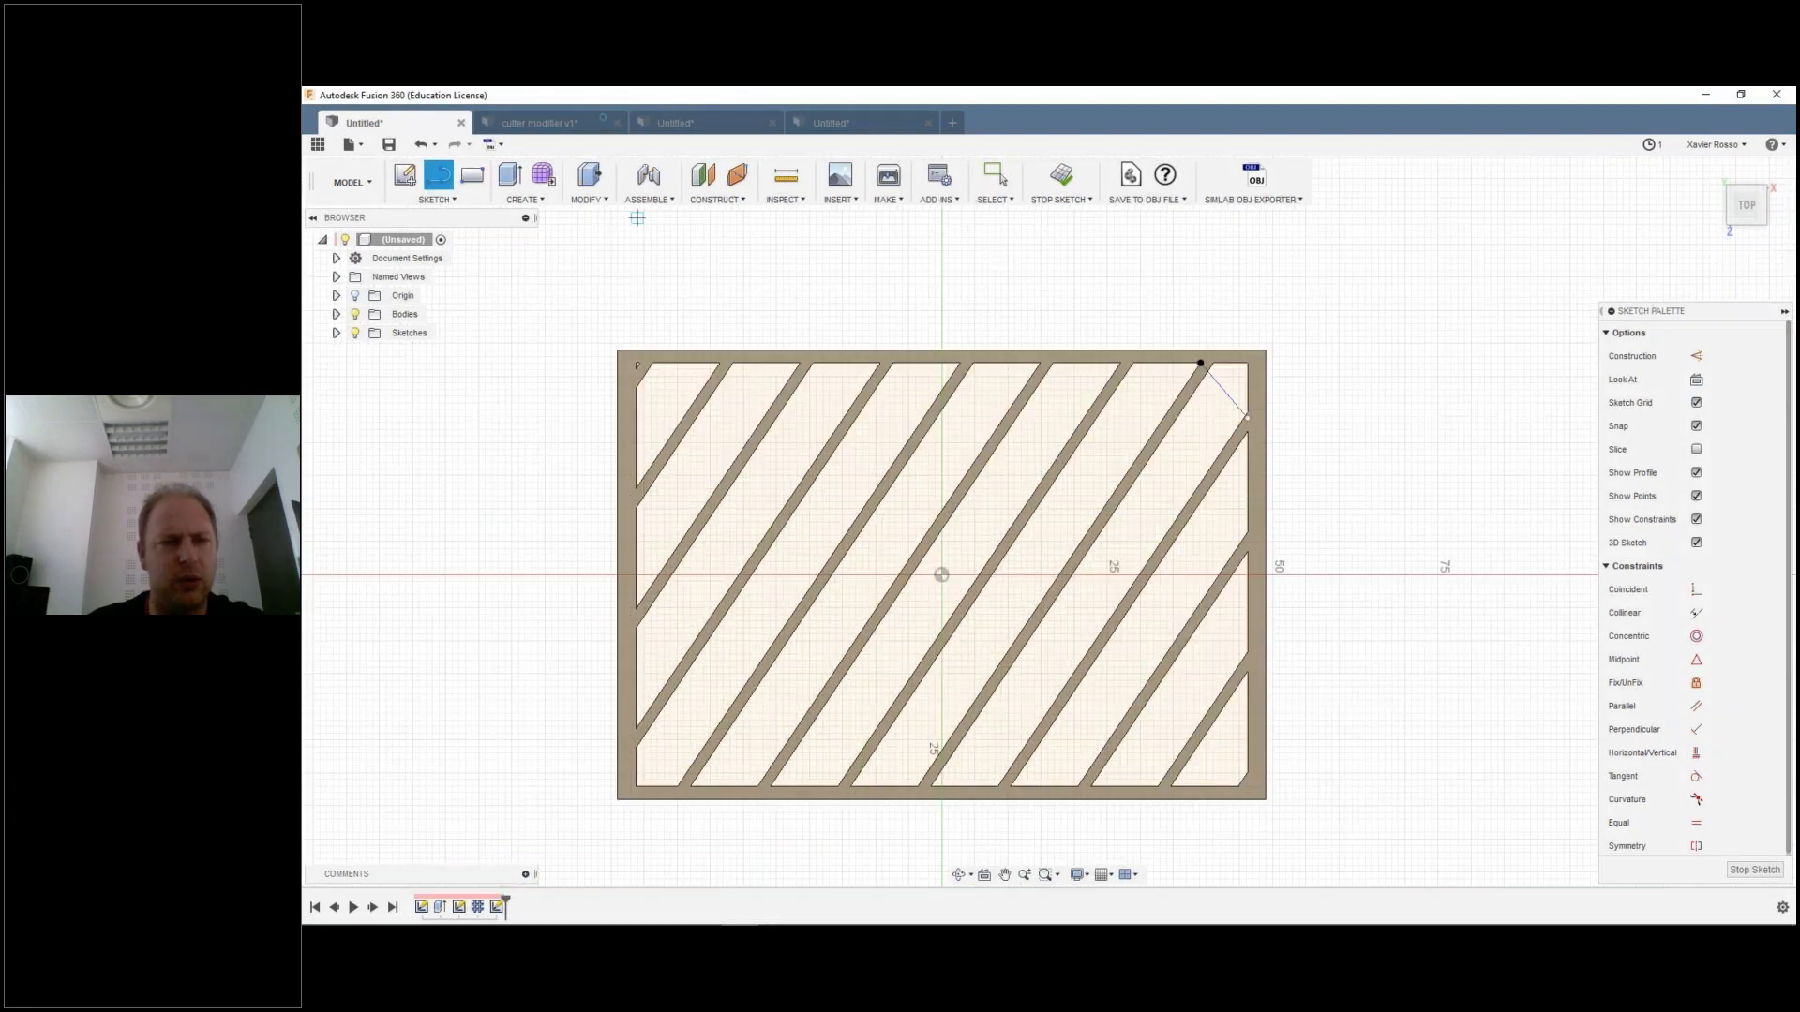
{"action": "left_click", "coordinate": [526, 200]}
{"action": "left_click", "coordinate": [522, 354]}
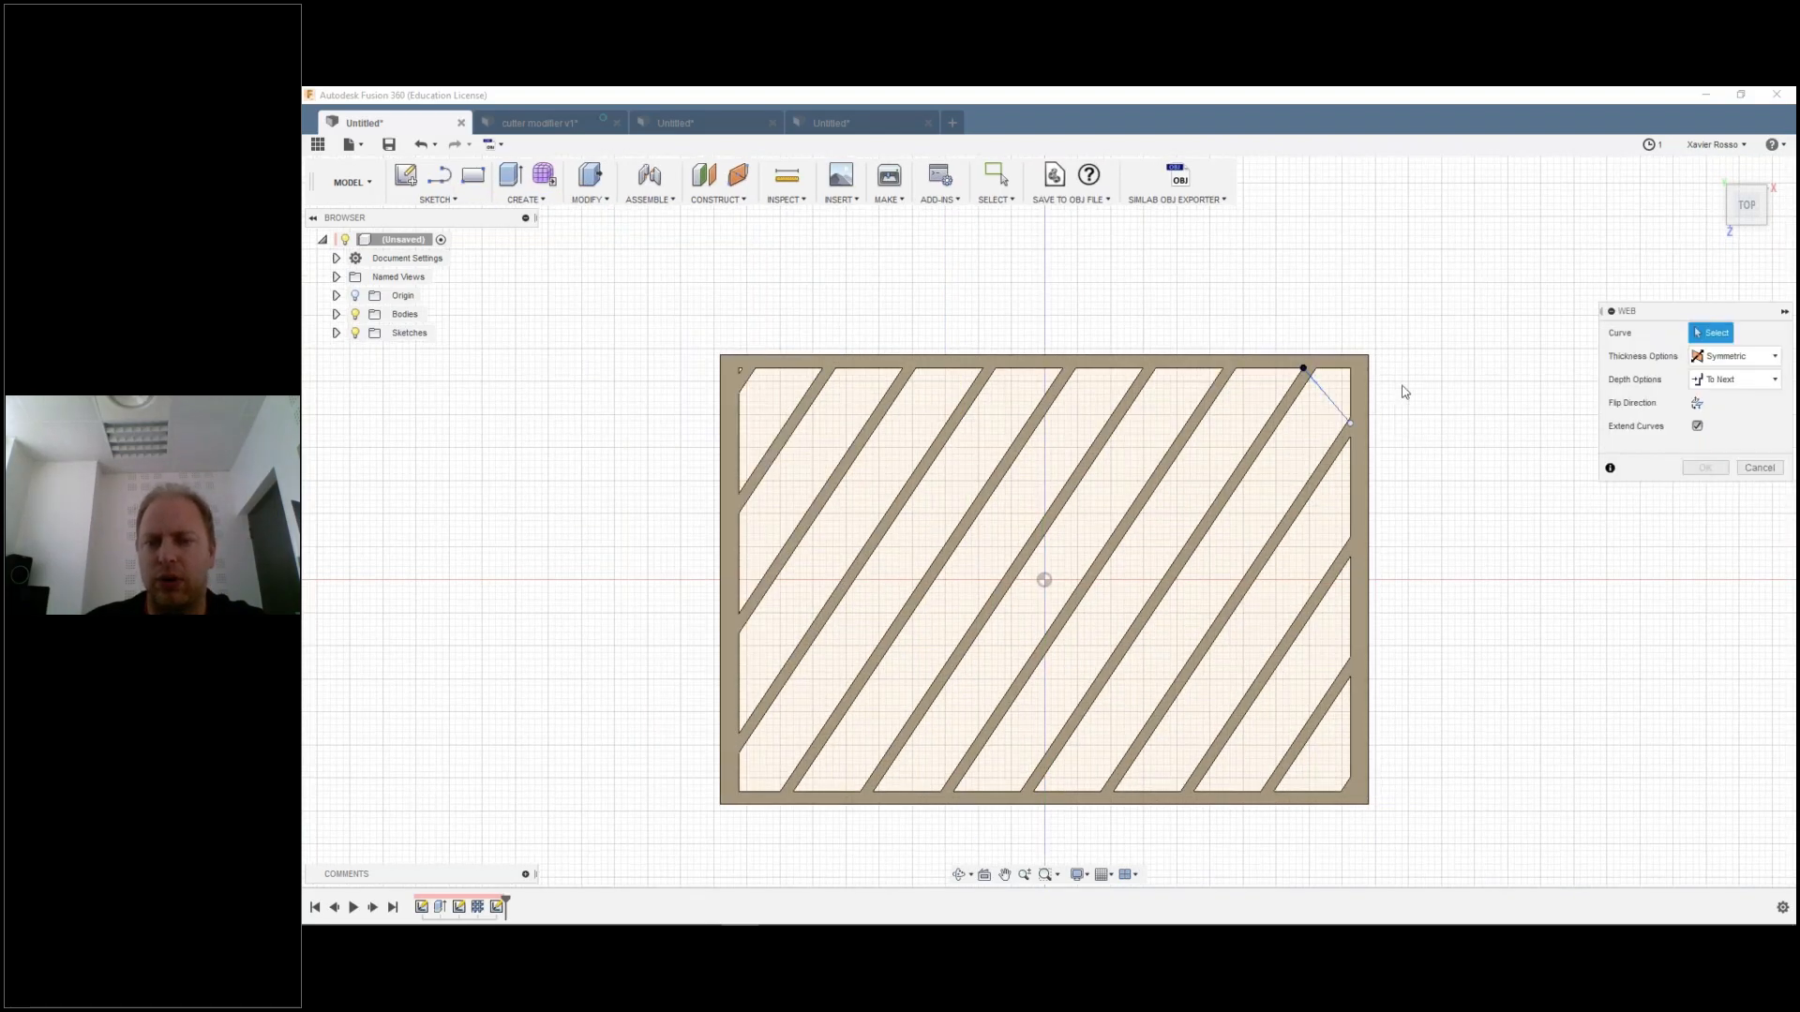
{"action": "left_click", "coordinate": [1777, 471]}
{"action": "double_click", "coordinate": [1270, 426]}
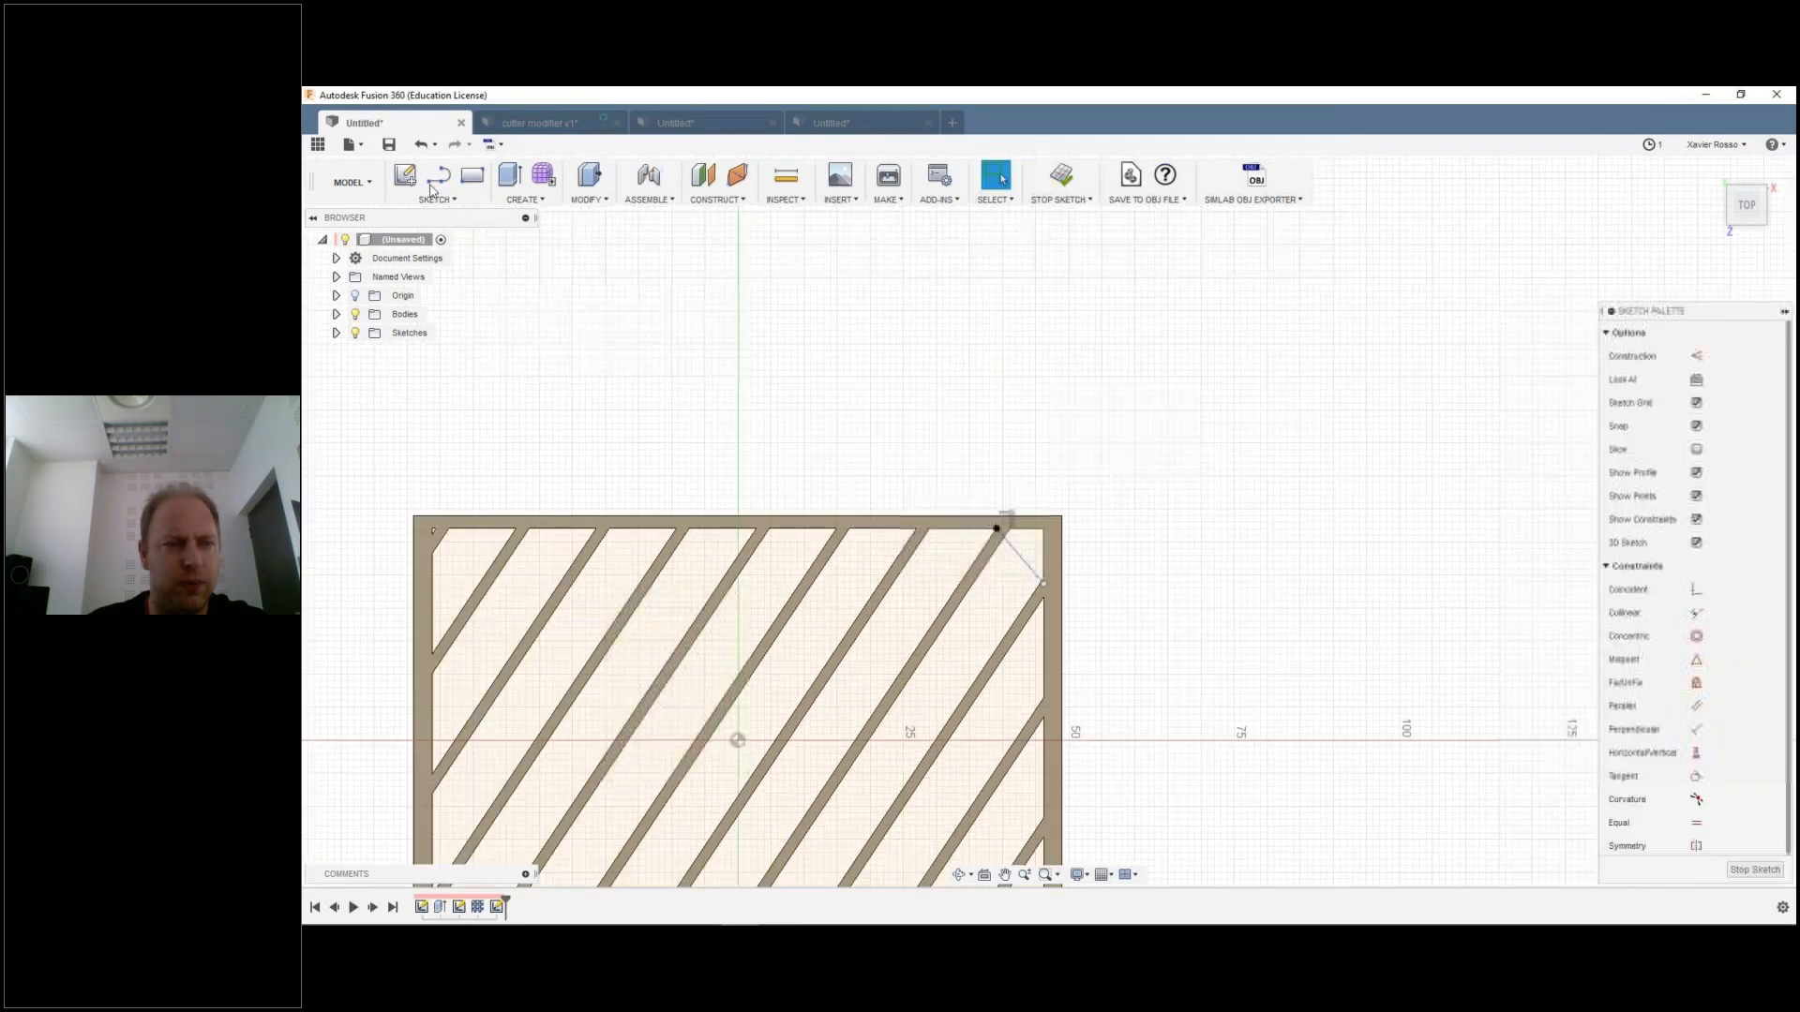
Step: Draw a line from the frame's upper-right outer corner to its lower-left outer corner and turn it into a construction line
{"action": "left_click", "coordinate": [442, 186]}
{"action": "middle_click_drag", "start_coordinate": [806, 600], "coordinate": [1056, 470]}
{"action": "left_click", "coordinate": [1312, 385]}
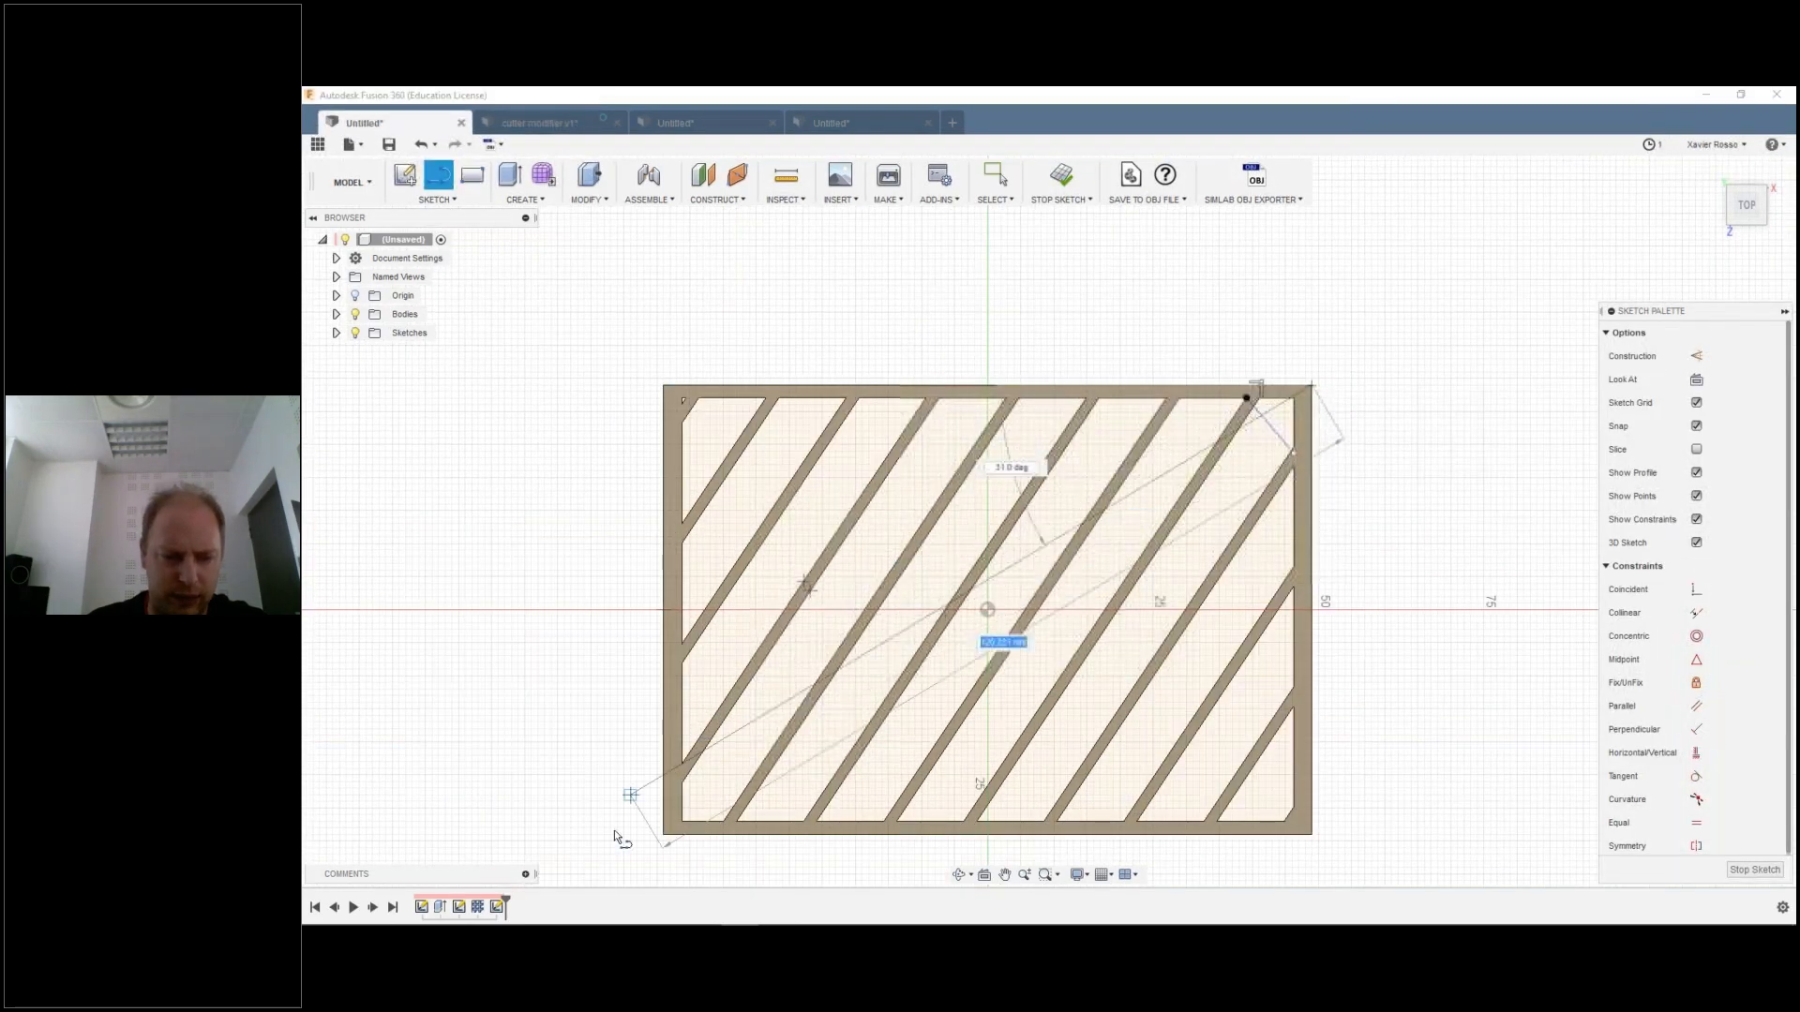
{"action": "left_click", "coordinate": [663, 835]}
{"action": "left_click", "coordinate": [1697, 356]}
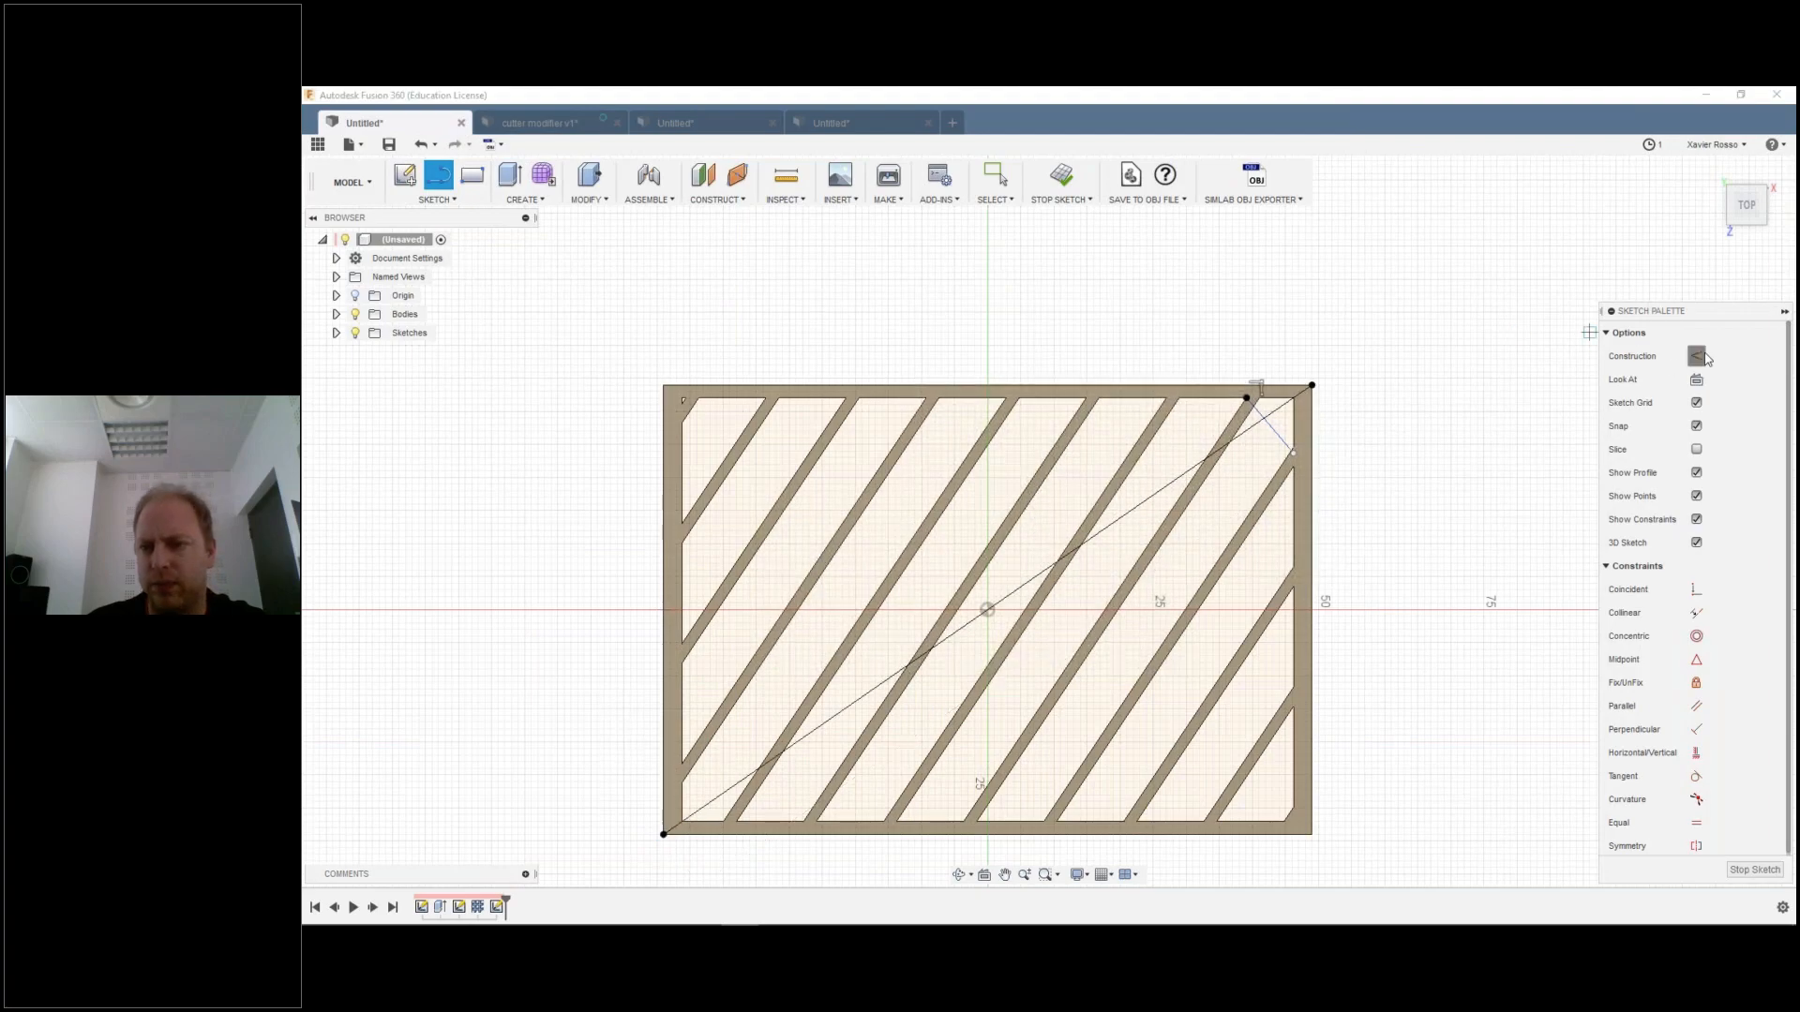
{"action": "right_click", "coordinate": [1451, 393]}
{"action": "left_click", "coordinate": [1397, 394]}
{"action": "left_click", "coordinate": [1277, 411]}
{"action": "left_click", "coordinate": [1697, 356]}
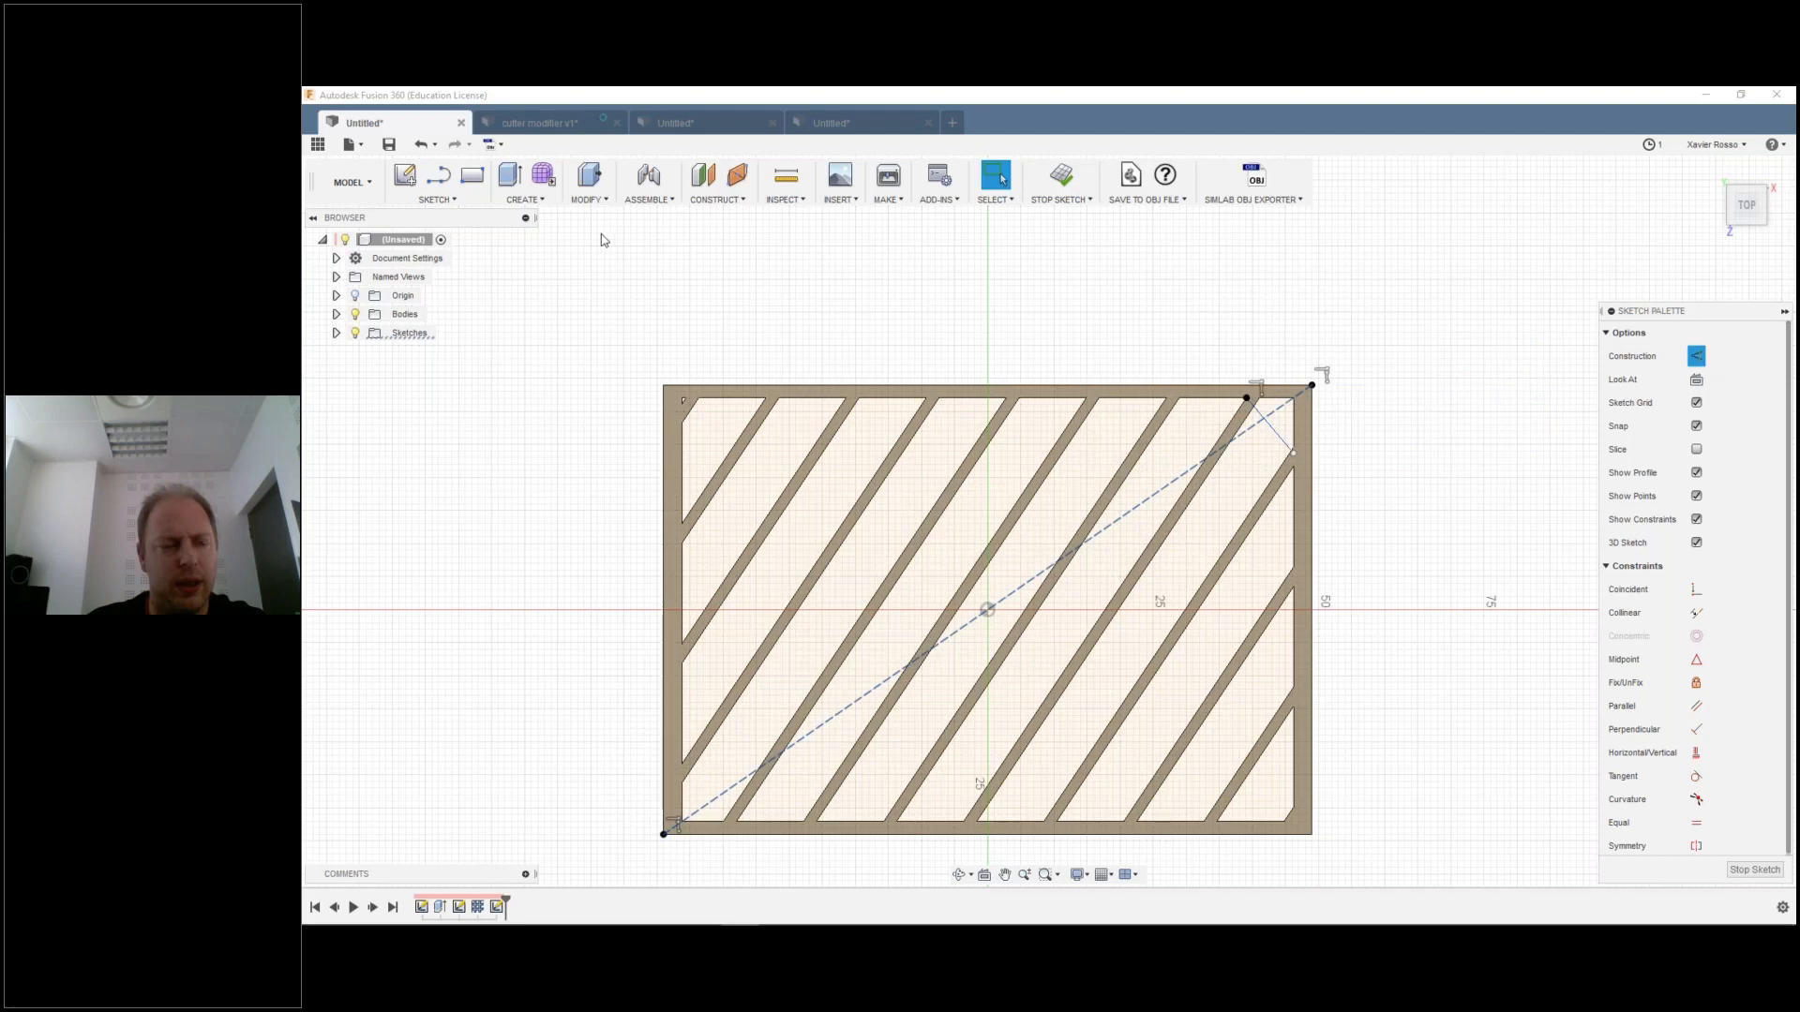
{"action": "left_click", "coordinate": [436, 200]}
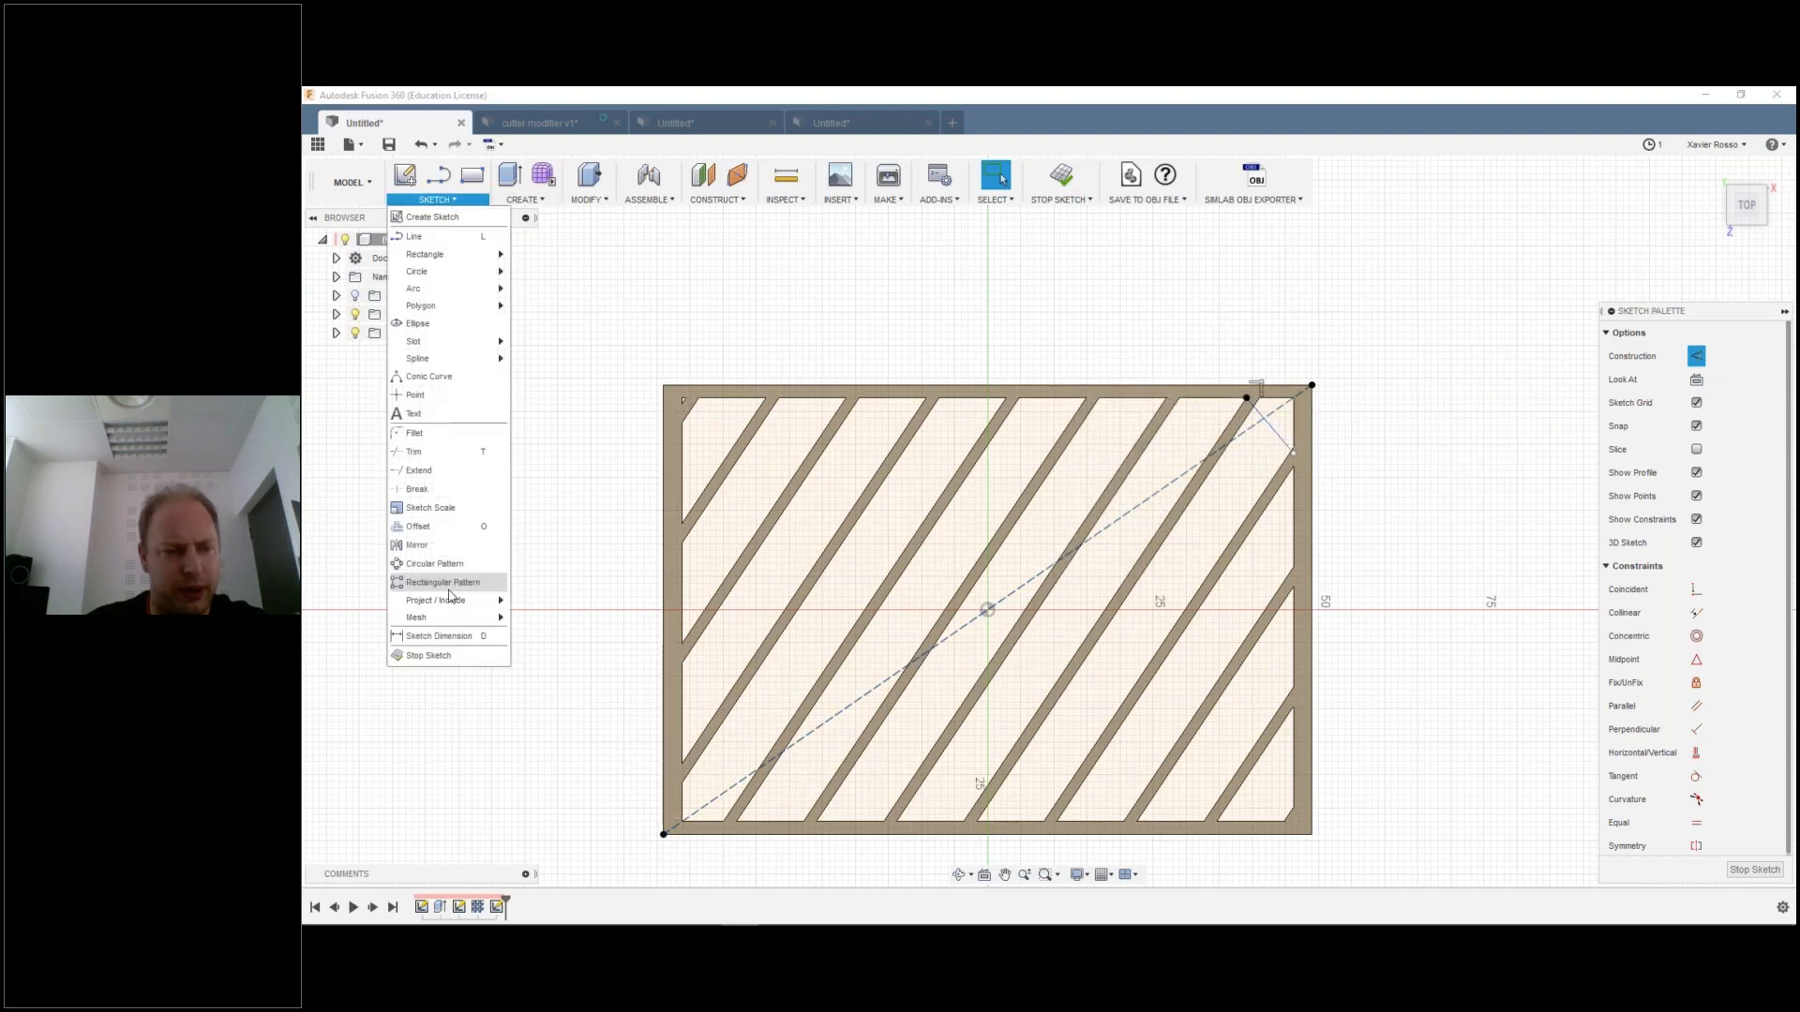
{"action": "left_click", "coordinate": [453, 568]}
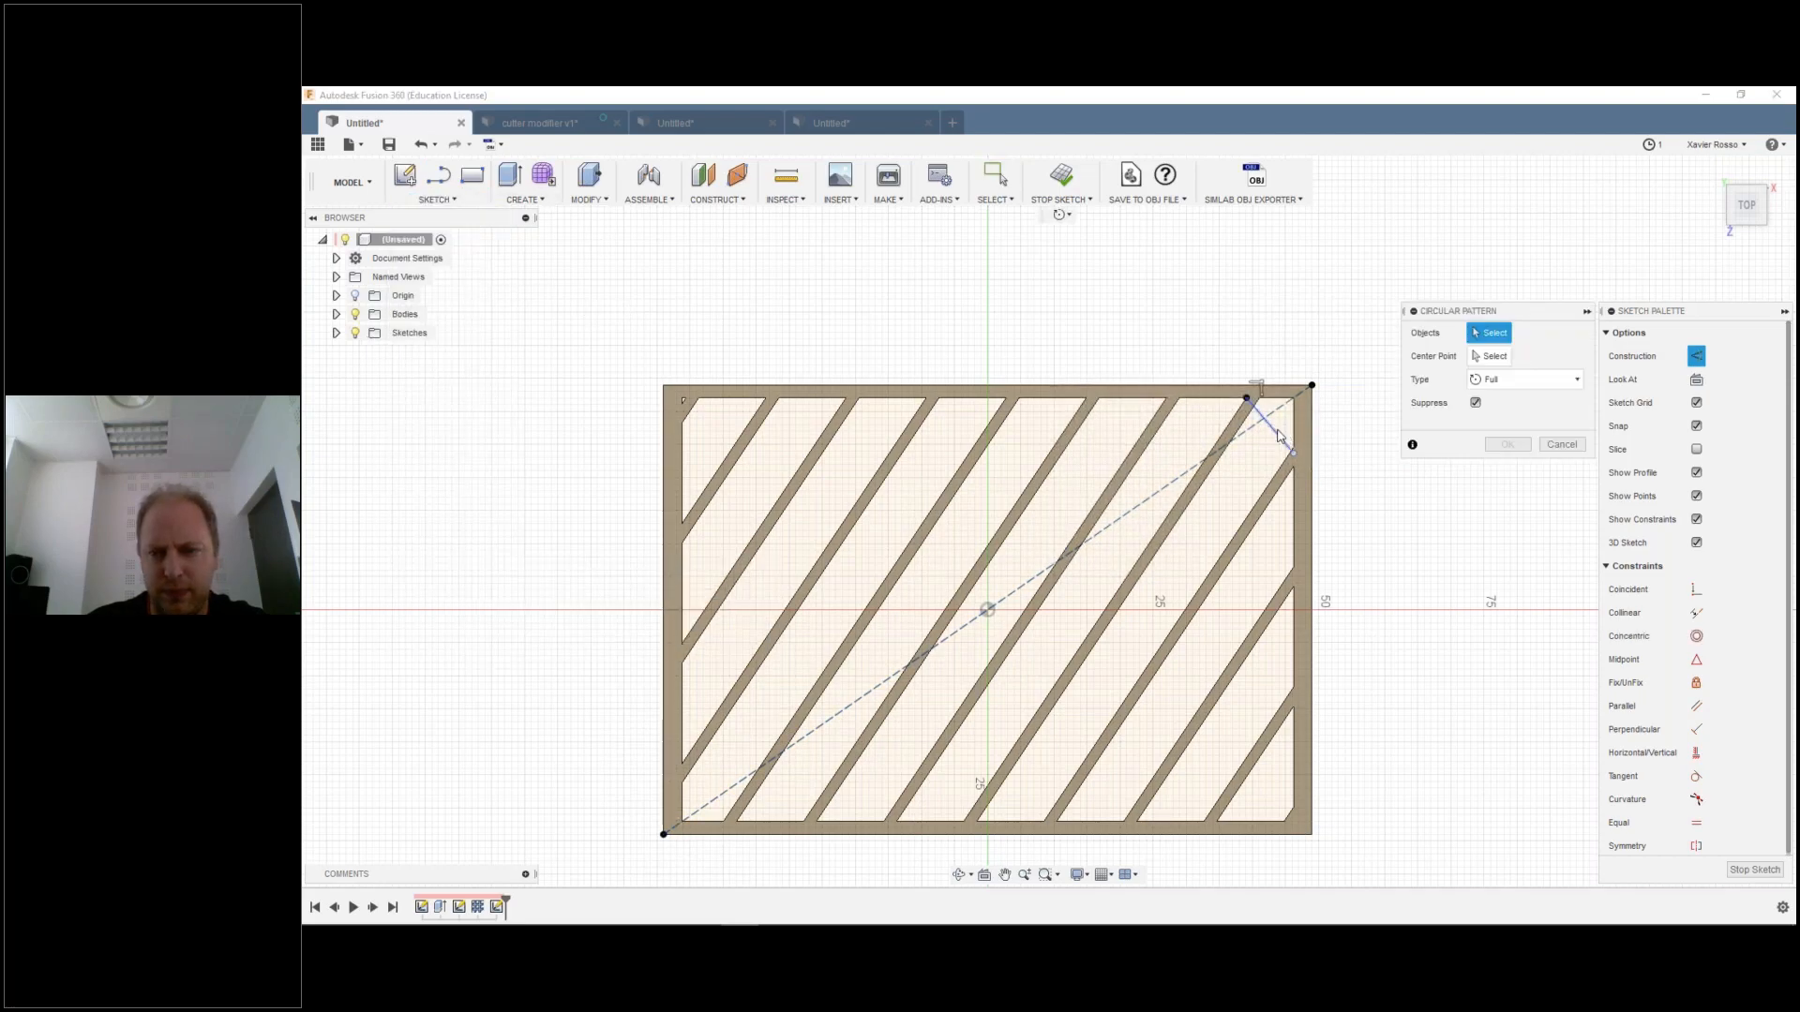
{"action": "left_click", "coordinate": [1491, 356]}
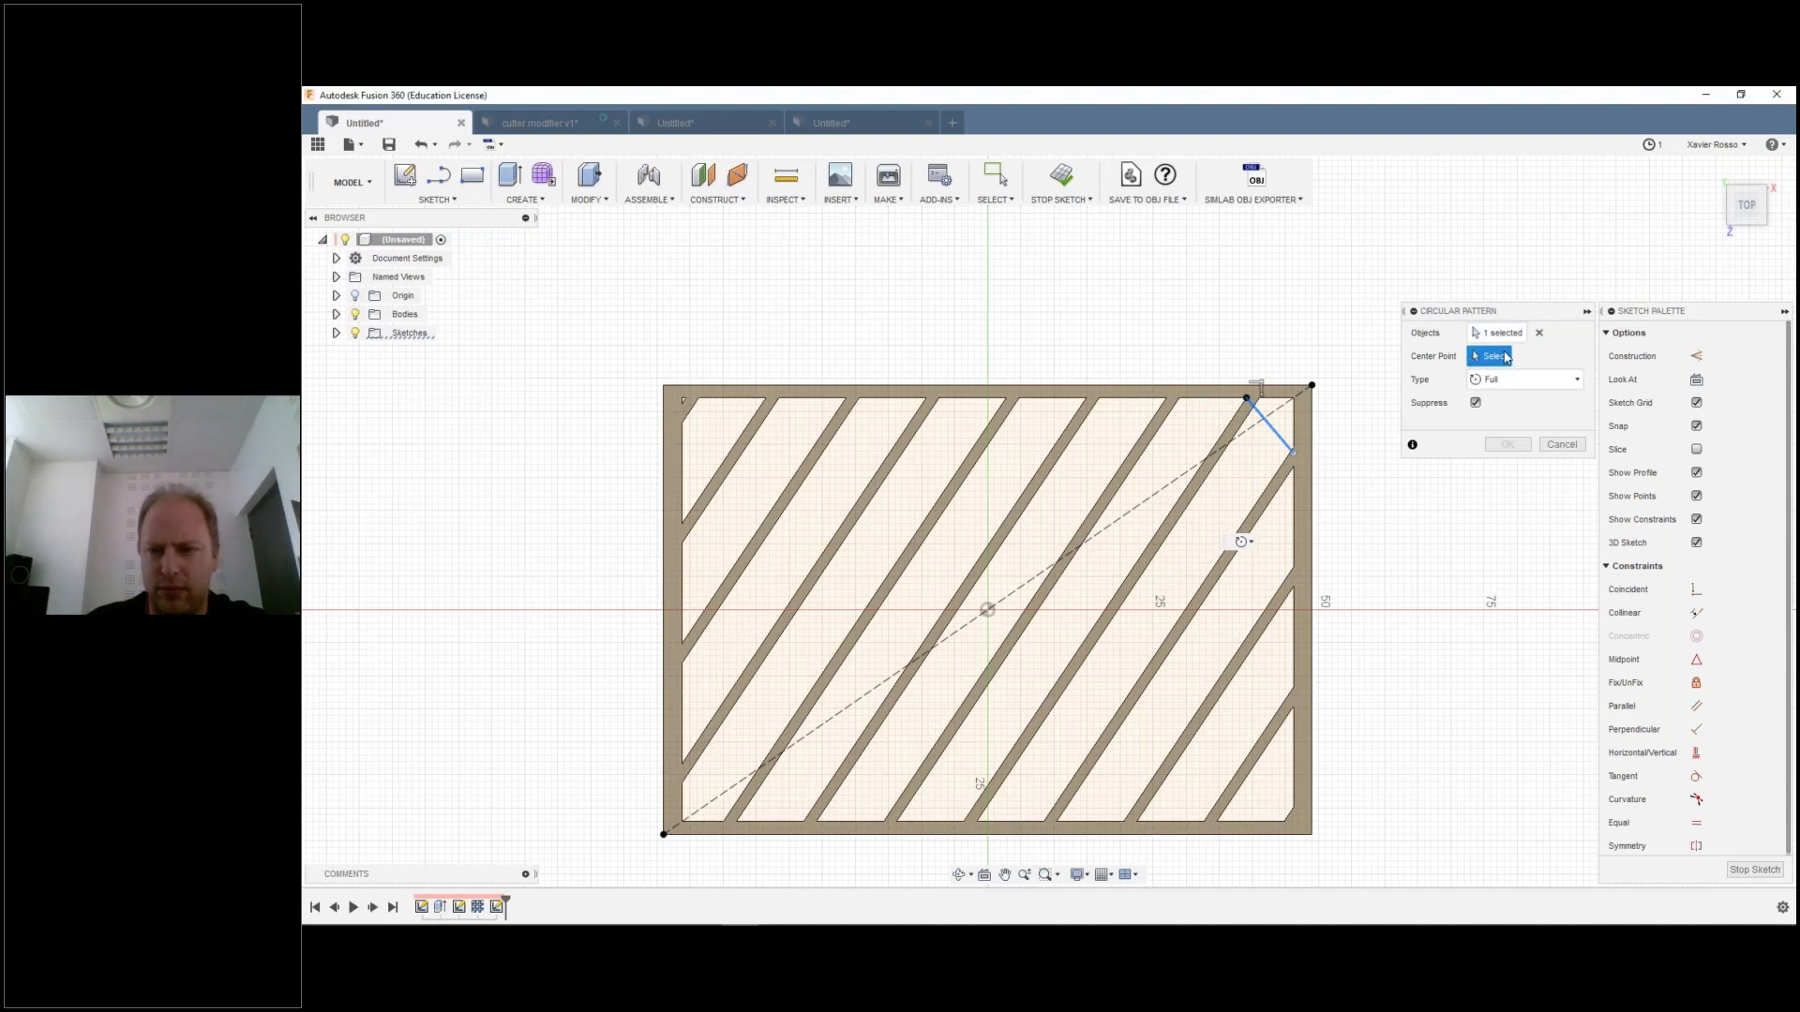
{"action": "left_click", "coordinate": [1562, 445]}
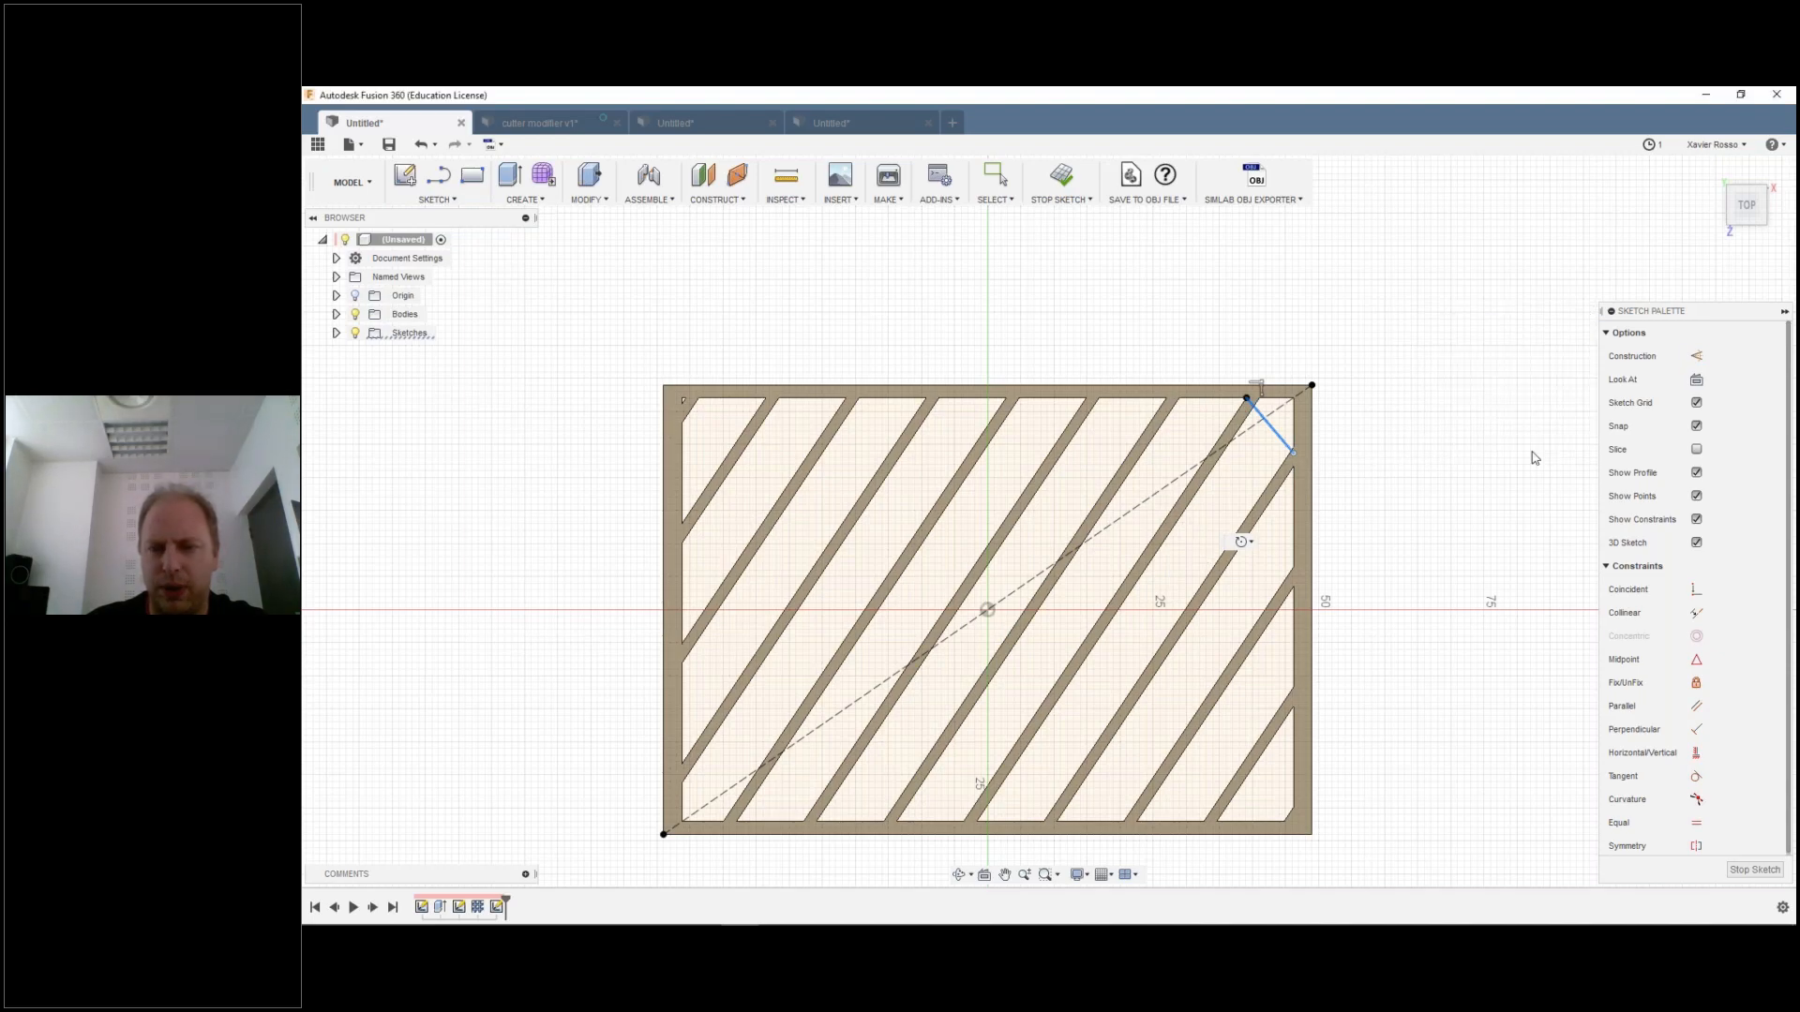
Step: Start a rectangular pattern of the upper-right short corner line, using the new construction diagonal as its direction
{"action": "left_click", "coordinate": [451, 201]}
{"action": "left_click", "coordinate": [422, 433]}
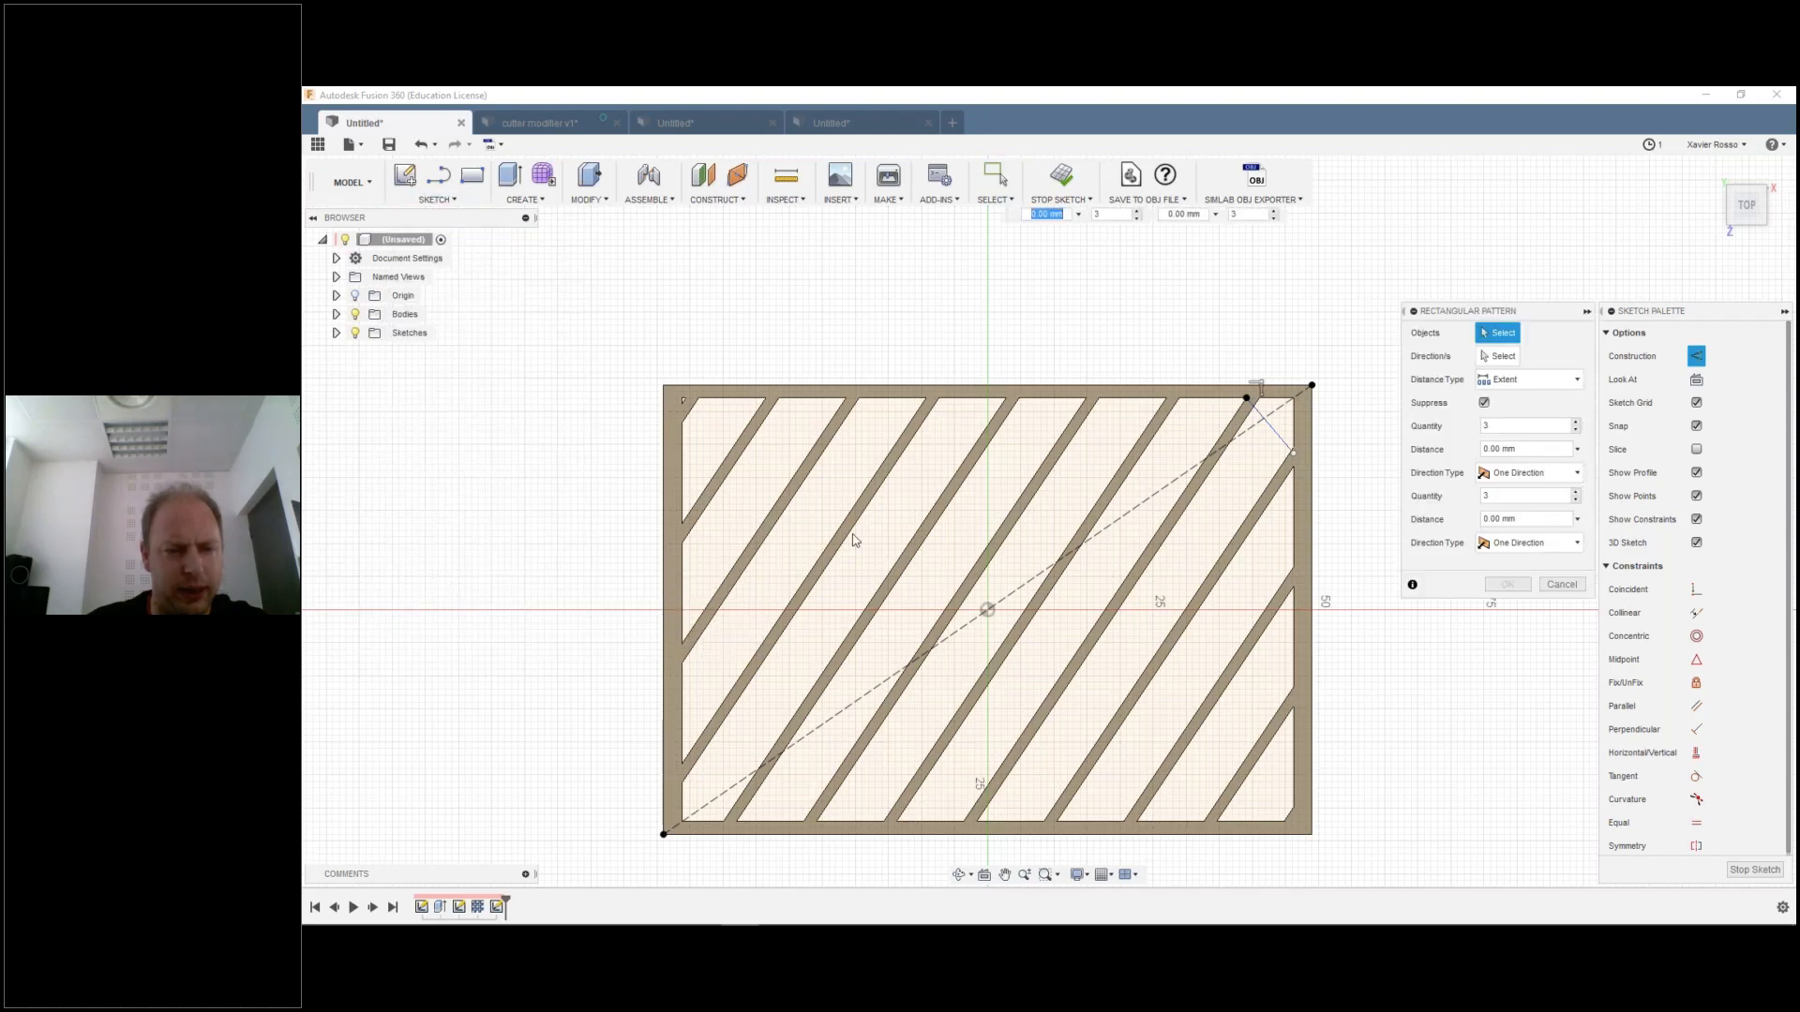
{"action": "left_click", "coordinate": [1275, 429]}
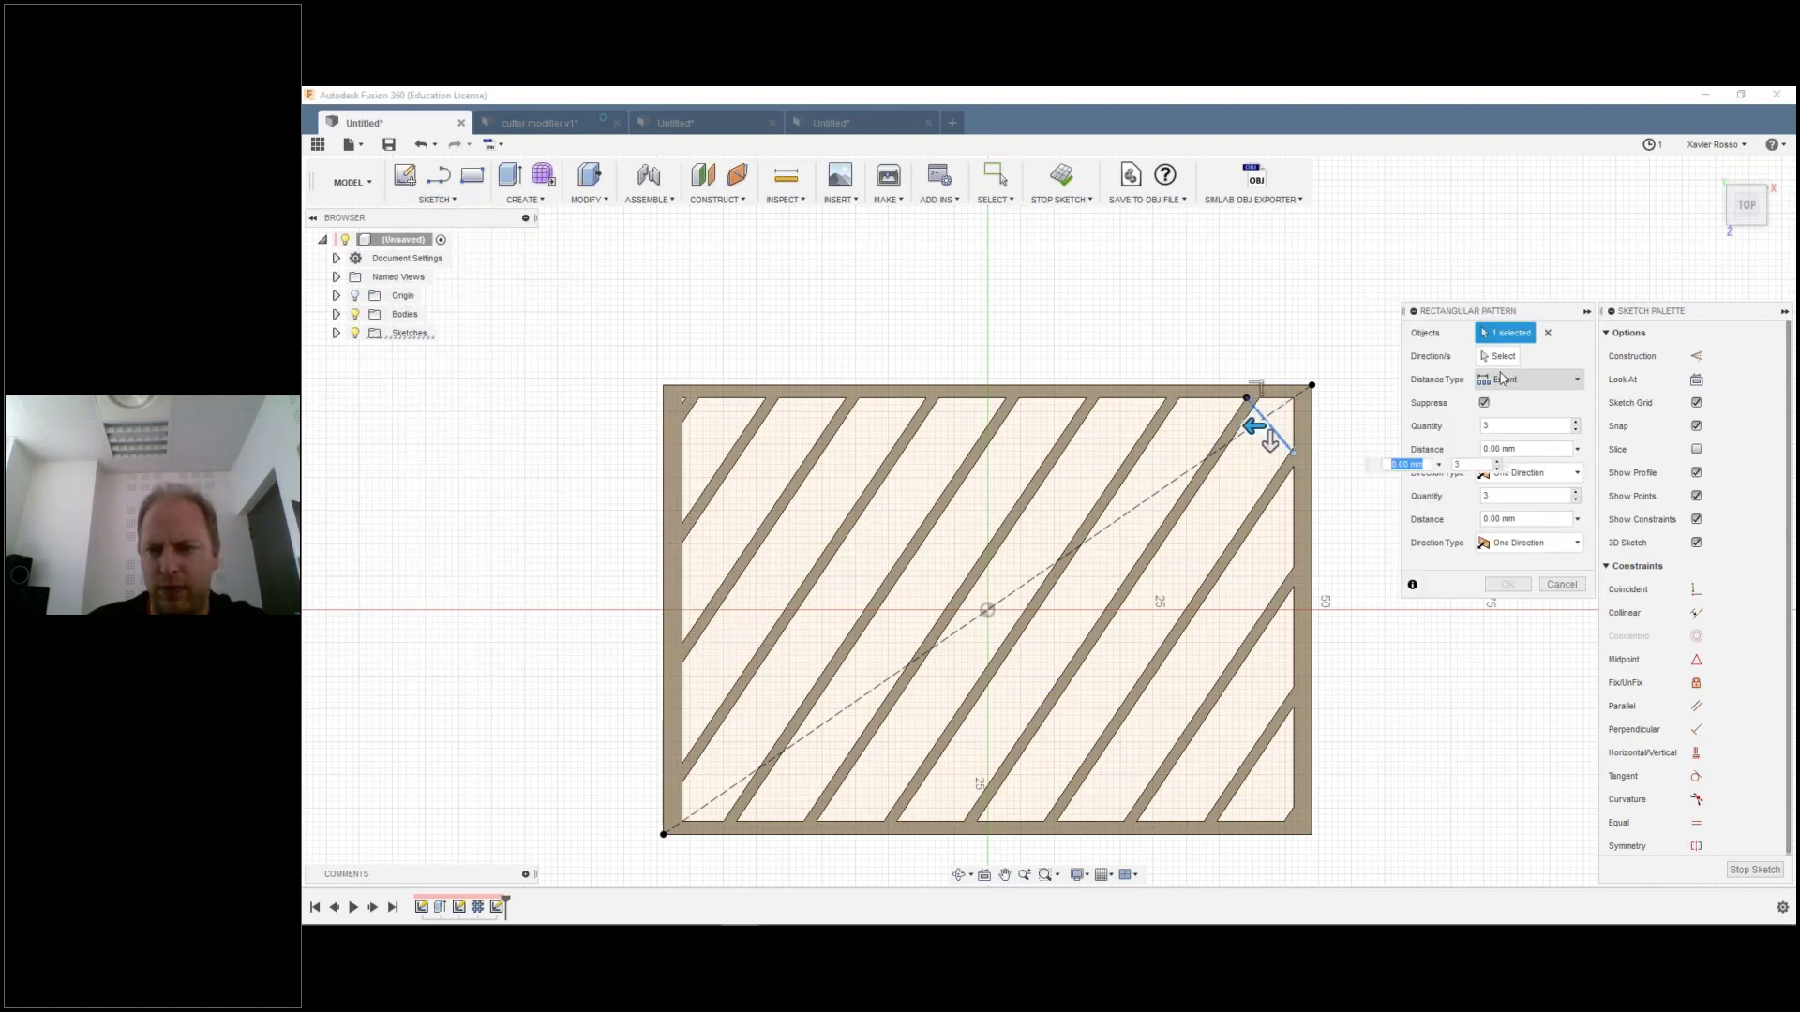
{"action": "left_click", "coordinate": [1500, 357]}
{"action": "left_click", "coordinate": [1183, 482]}
Step: Extend the pattern about 105.7 mm along the construction diagonal to the lower-left corner, with a quantity of 10
{"action": "left_click_drag", "start_coordinate": [1255, 437], "coordinate": [641, 787]}
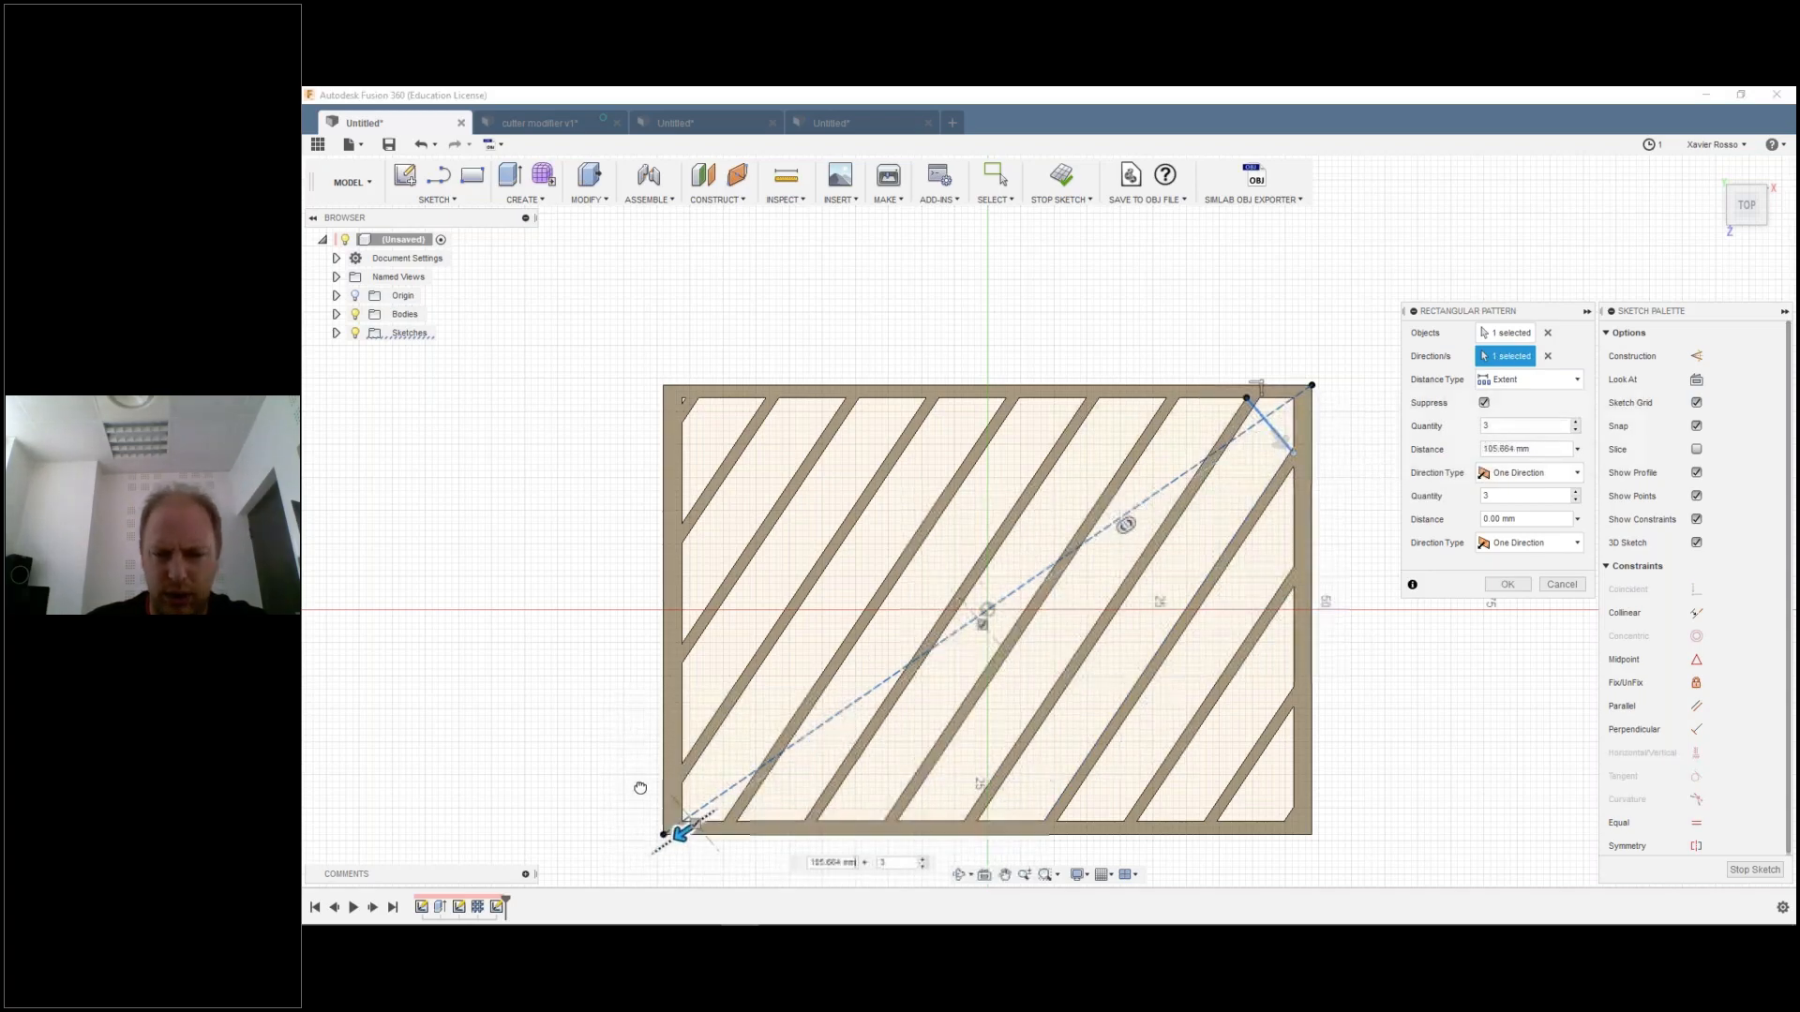
{"action": "double_click", "coordinate": [1509, 426]}
{"action": "type", "text": "1"}
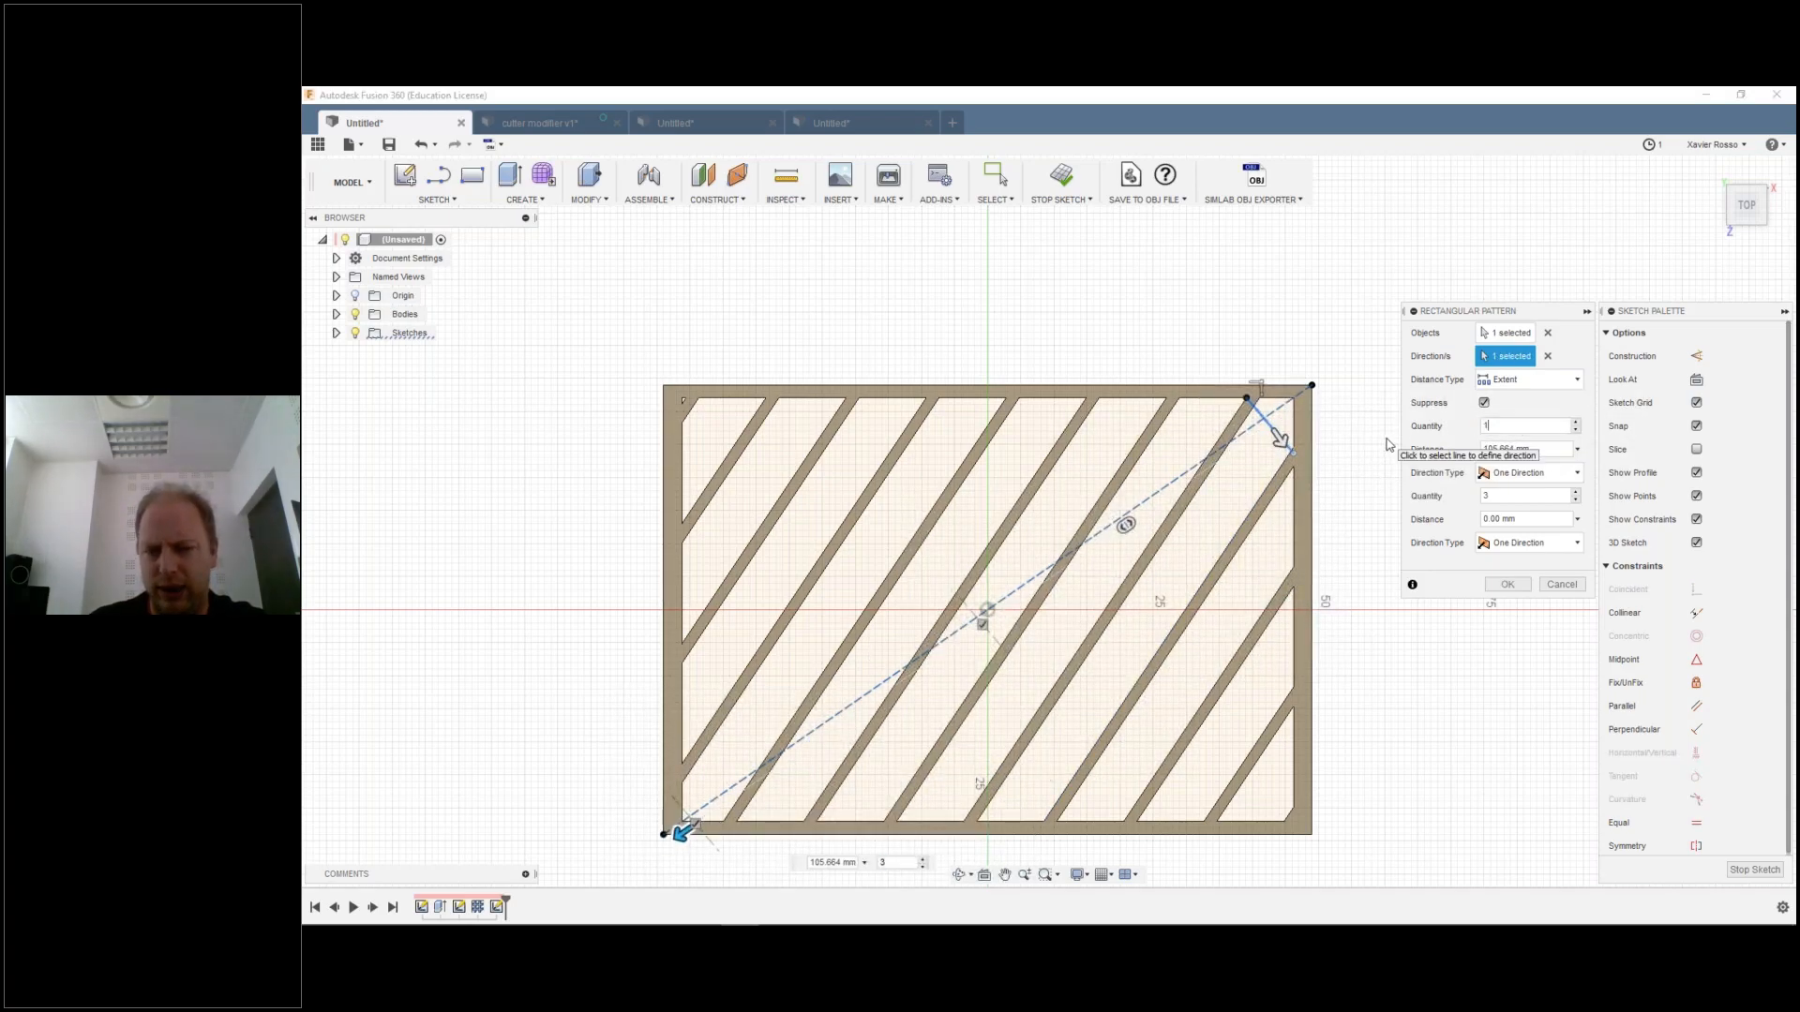
{"action": "type", "text": "0"}
{"action": "key", "text": "Tab"}
{"action": "key", "text": "Tab"}
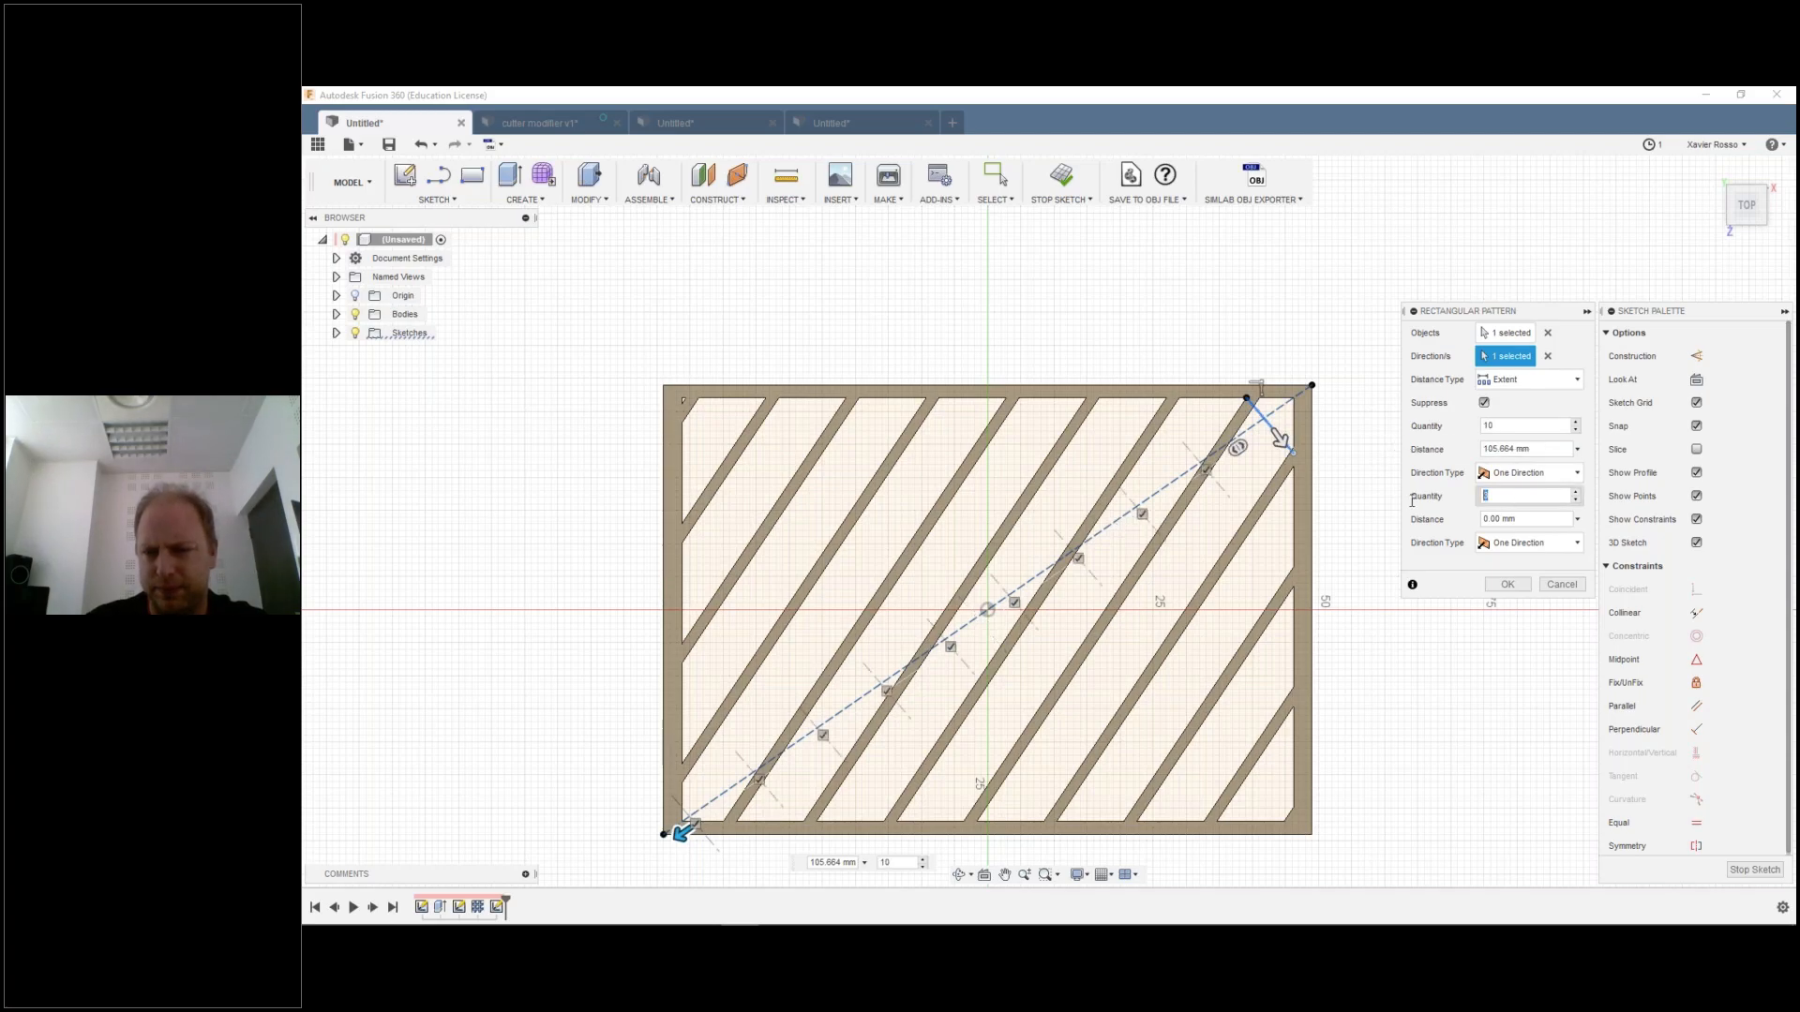
Step: Apply the line pattern and start a web using all ten short lines along the lower-left to upper-right diagonal
{"action": "key", "text": "Return"}
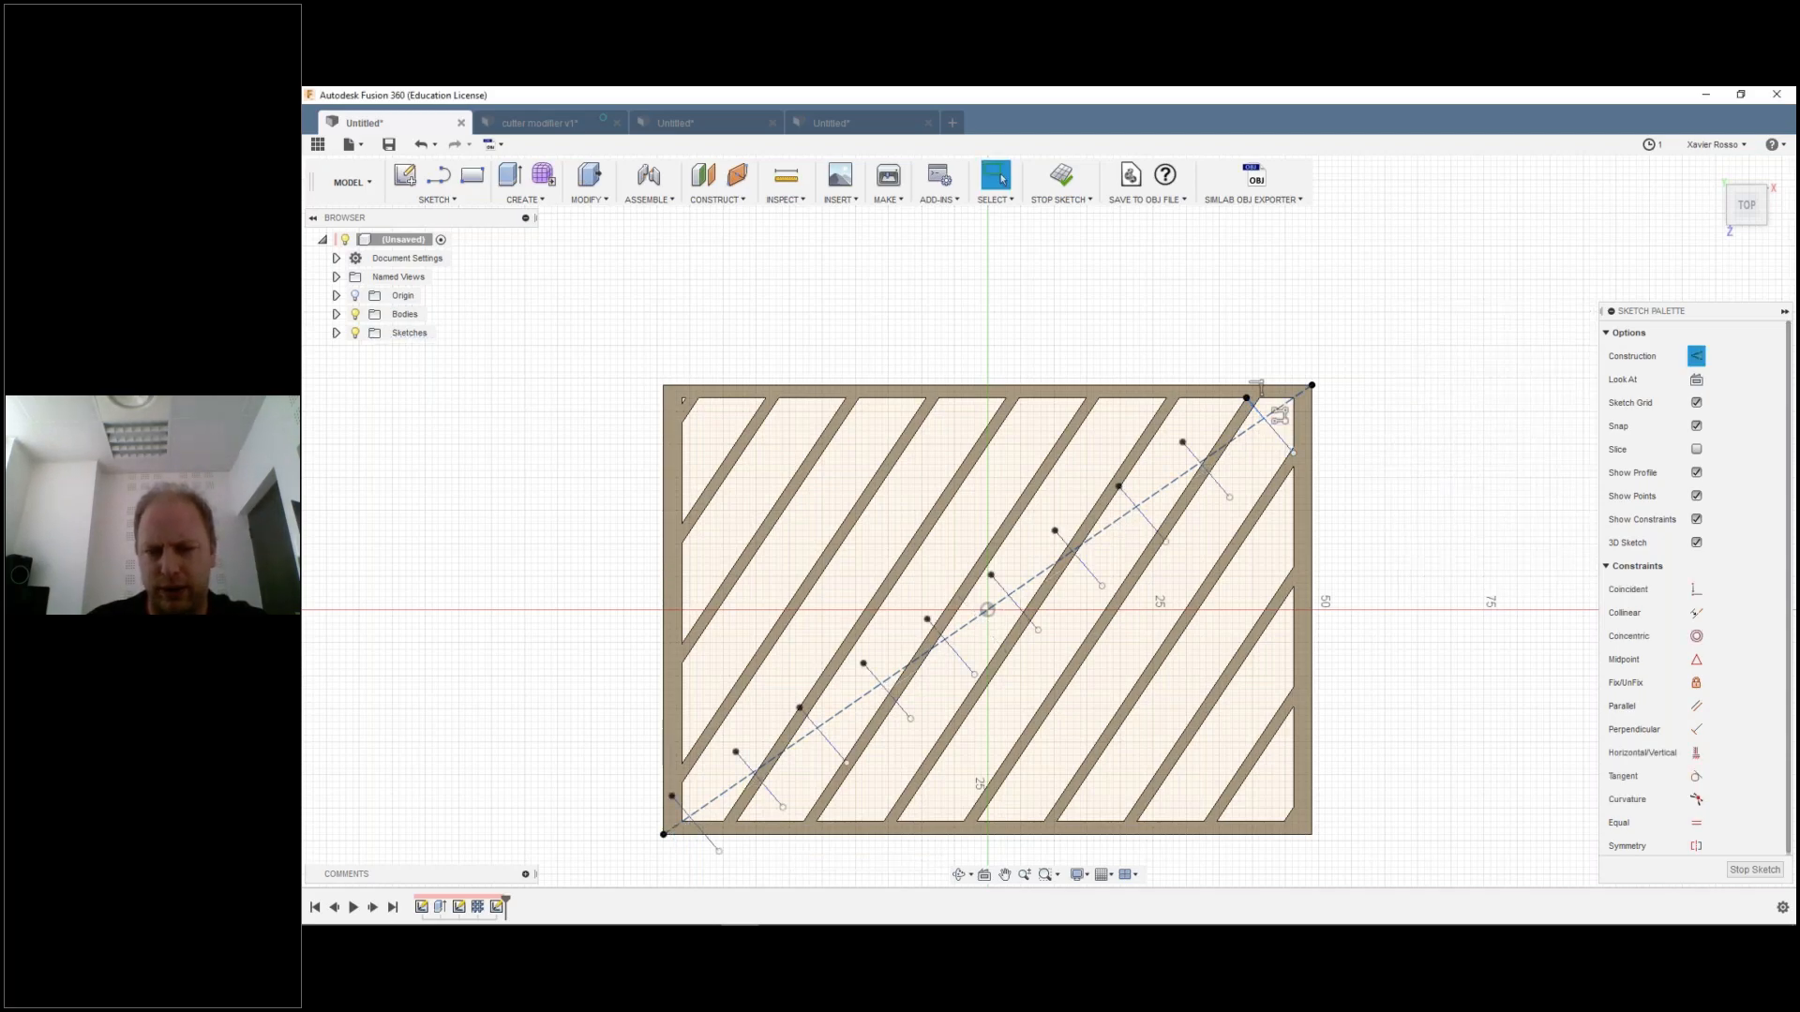
{"action": "left_click", "coordinate": [523, 199]}
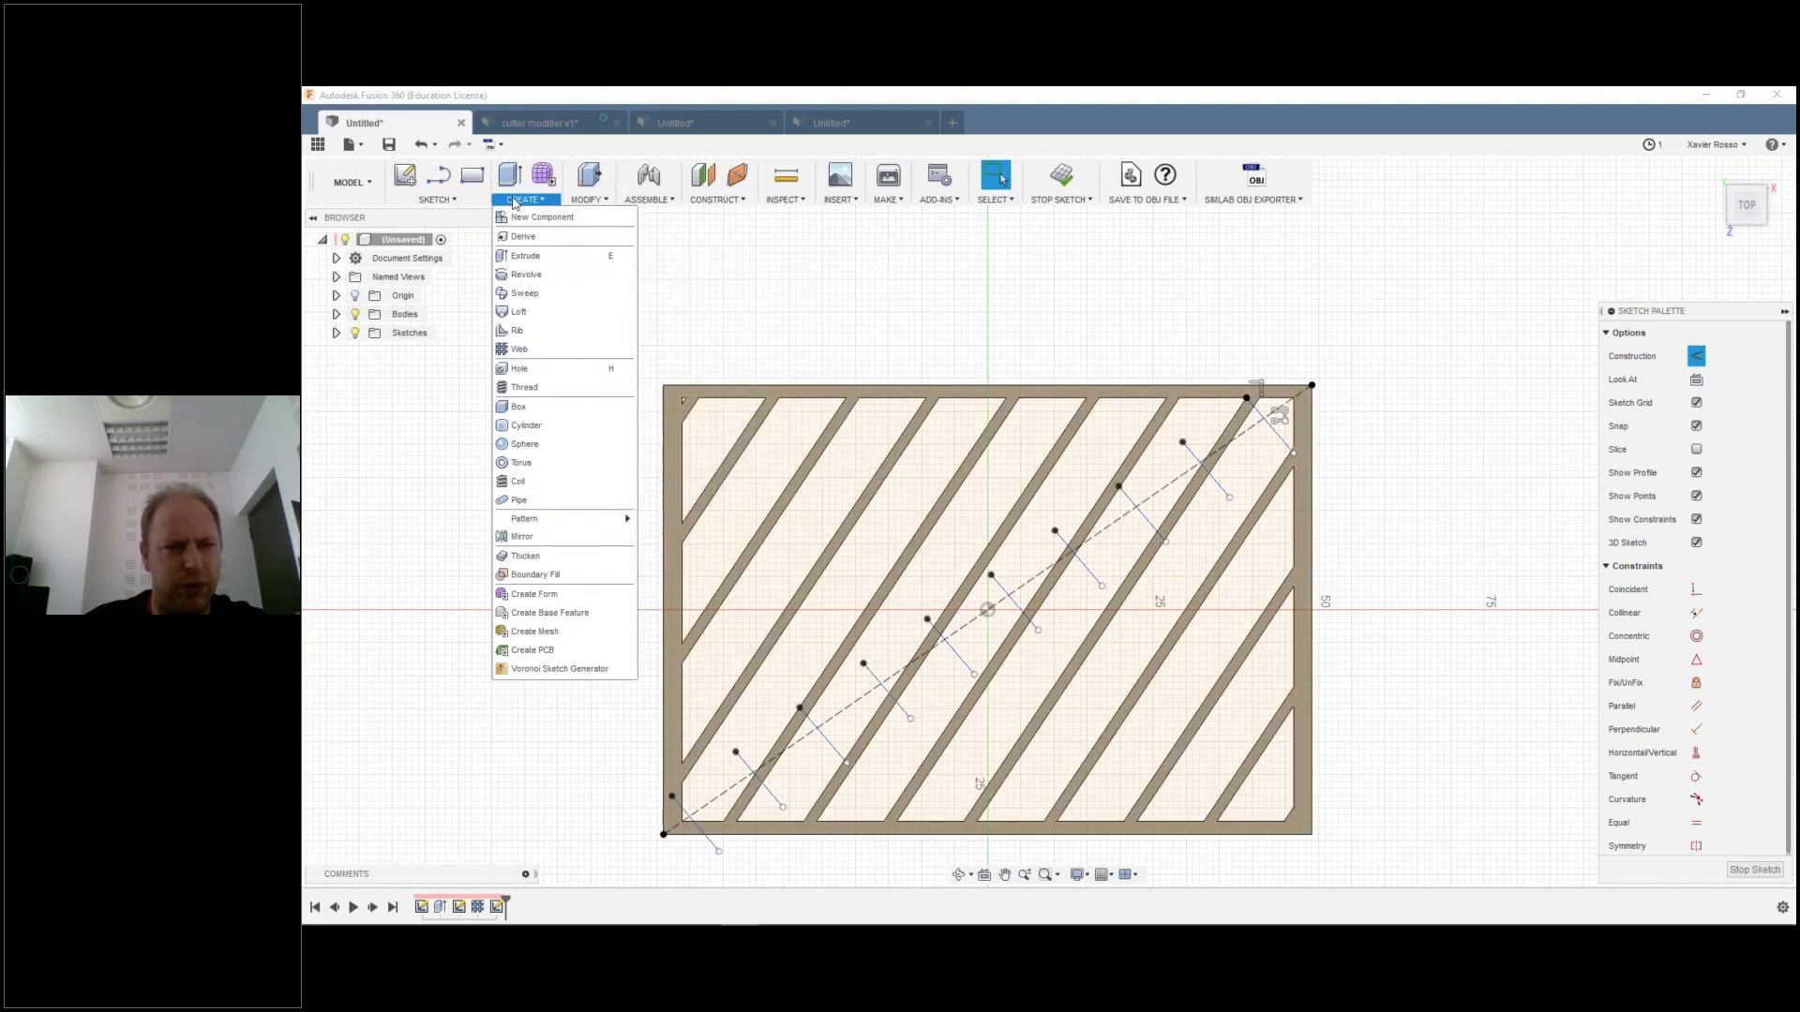
{"action": "left_click", "coordinate": [539, 351]}
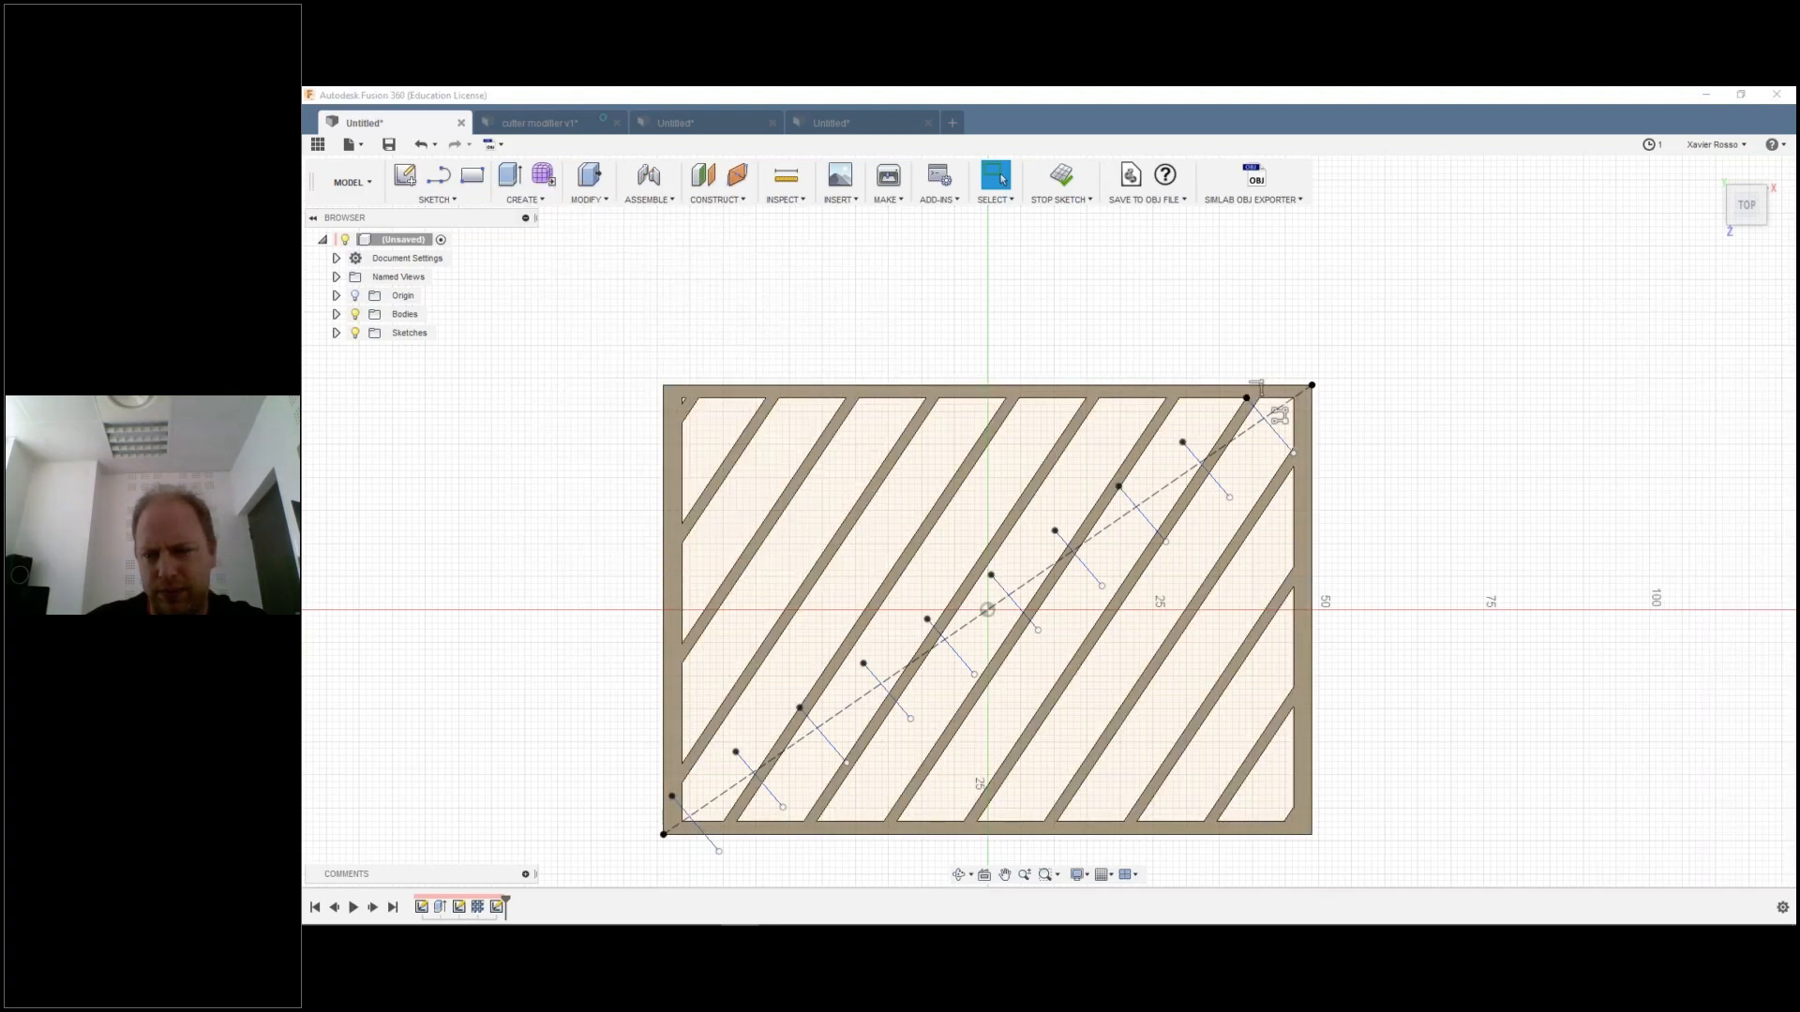
{"action": "left_click", "coordinate": [1327, 395]}
{"action": "left_click", "coordinate": [1263, 440]}
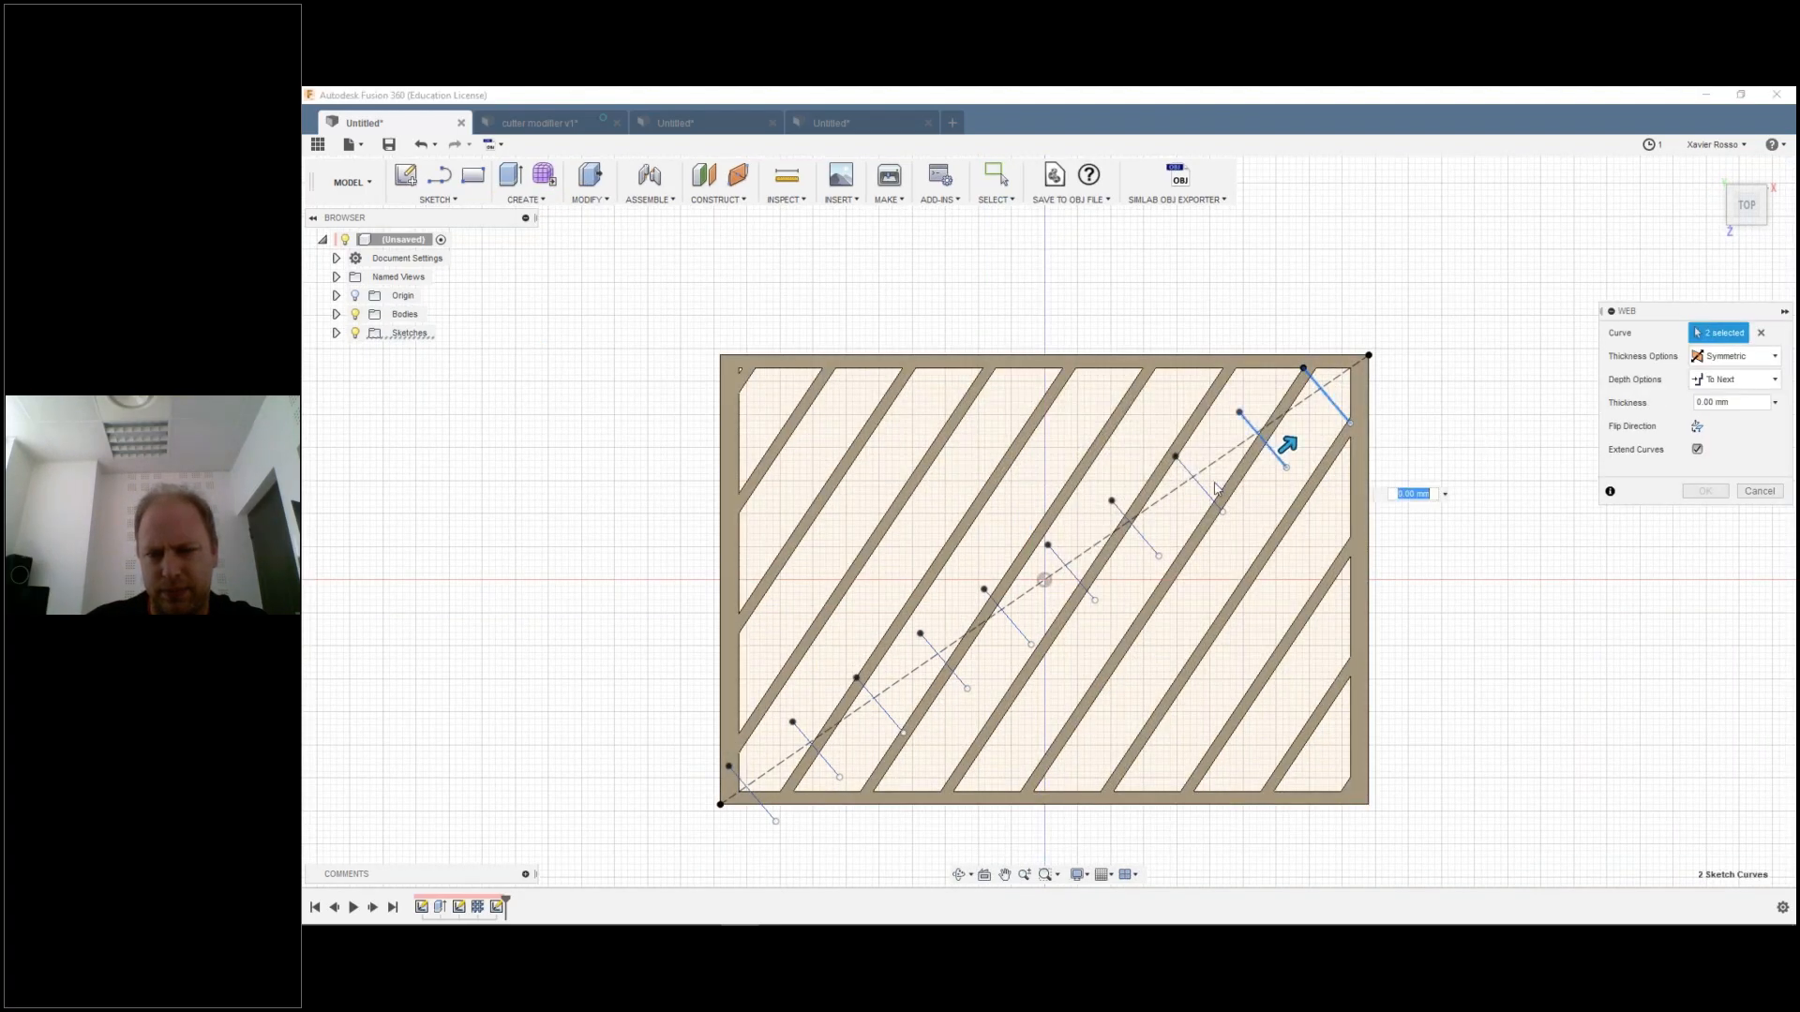
{"action": "left_click", "coordinate": [1201, 486]}
{"action": "left_click", "coordinate": [1135, 529]}
{"action": "left_click", "coordinate": [1073, 583]}
{"action": "left_click", "coordinate": [1008, 615]}
{"action": "left_click", "coordinate": [944, 661]}
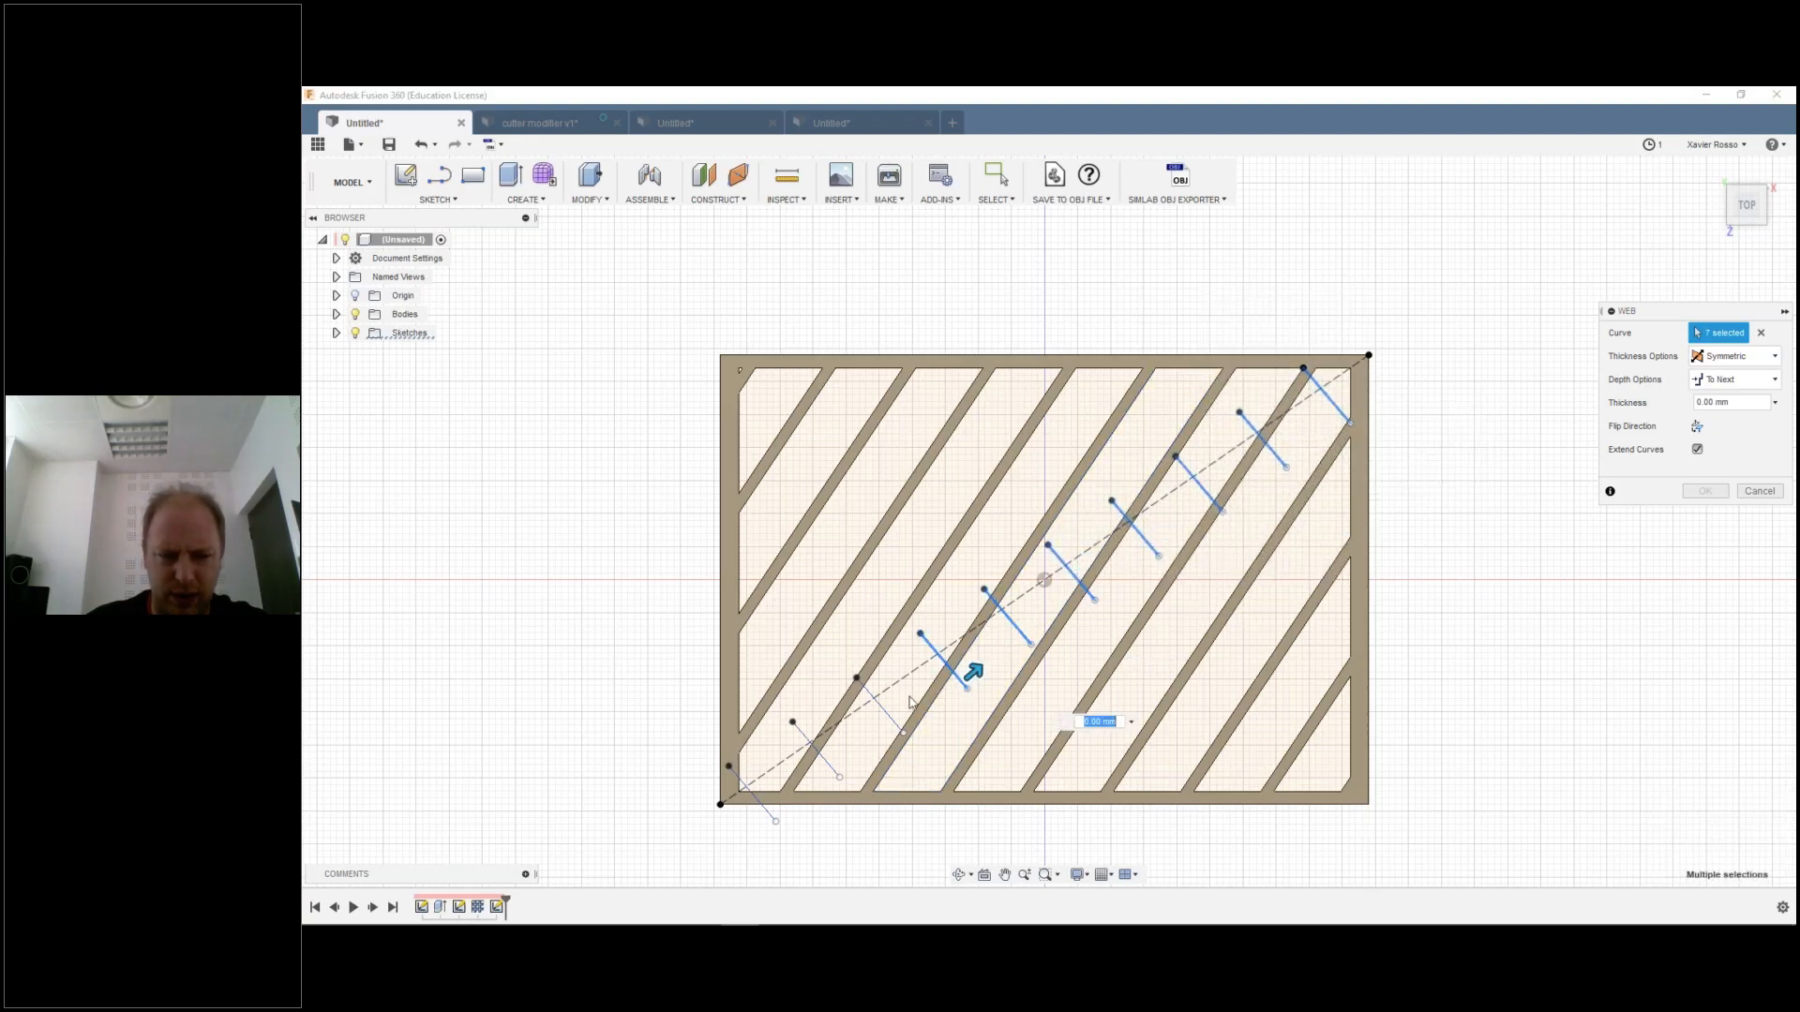
{"action": "left_click", "coordinate": [881, 705]}
{"action": "left_click", "coordinate": [831, 770]}
{"action": "left_click", "coordinate": [759, 799]}
{"action": "mouse_move", "coordinate": [764, 778]}
{"action": "left_mouse_down"}
{"action": "mouse_move", "coordinate": [788, 767]}
{"action": "mouse_move", "coordinate": [769, 771]}
{"action": "left_mouse_up"}
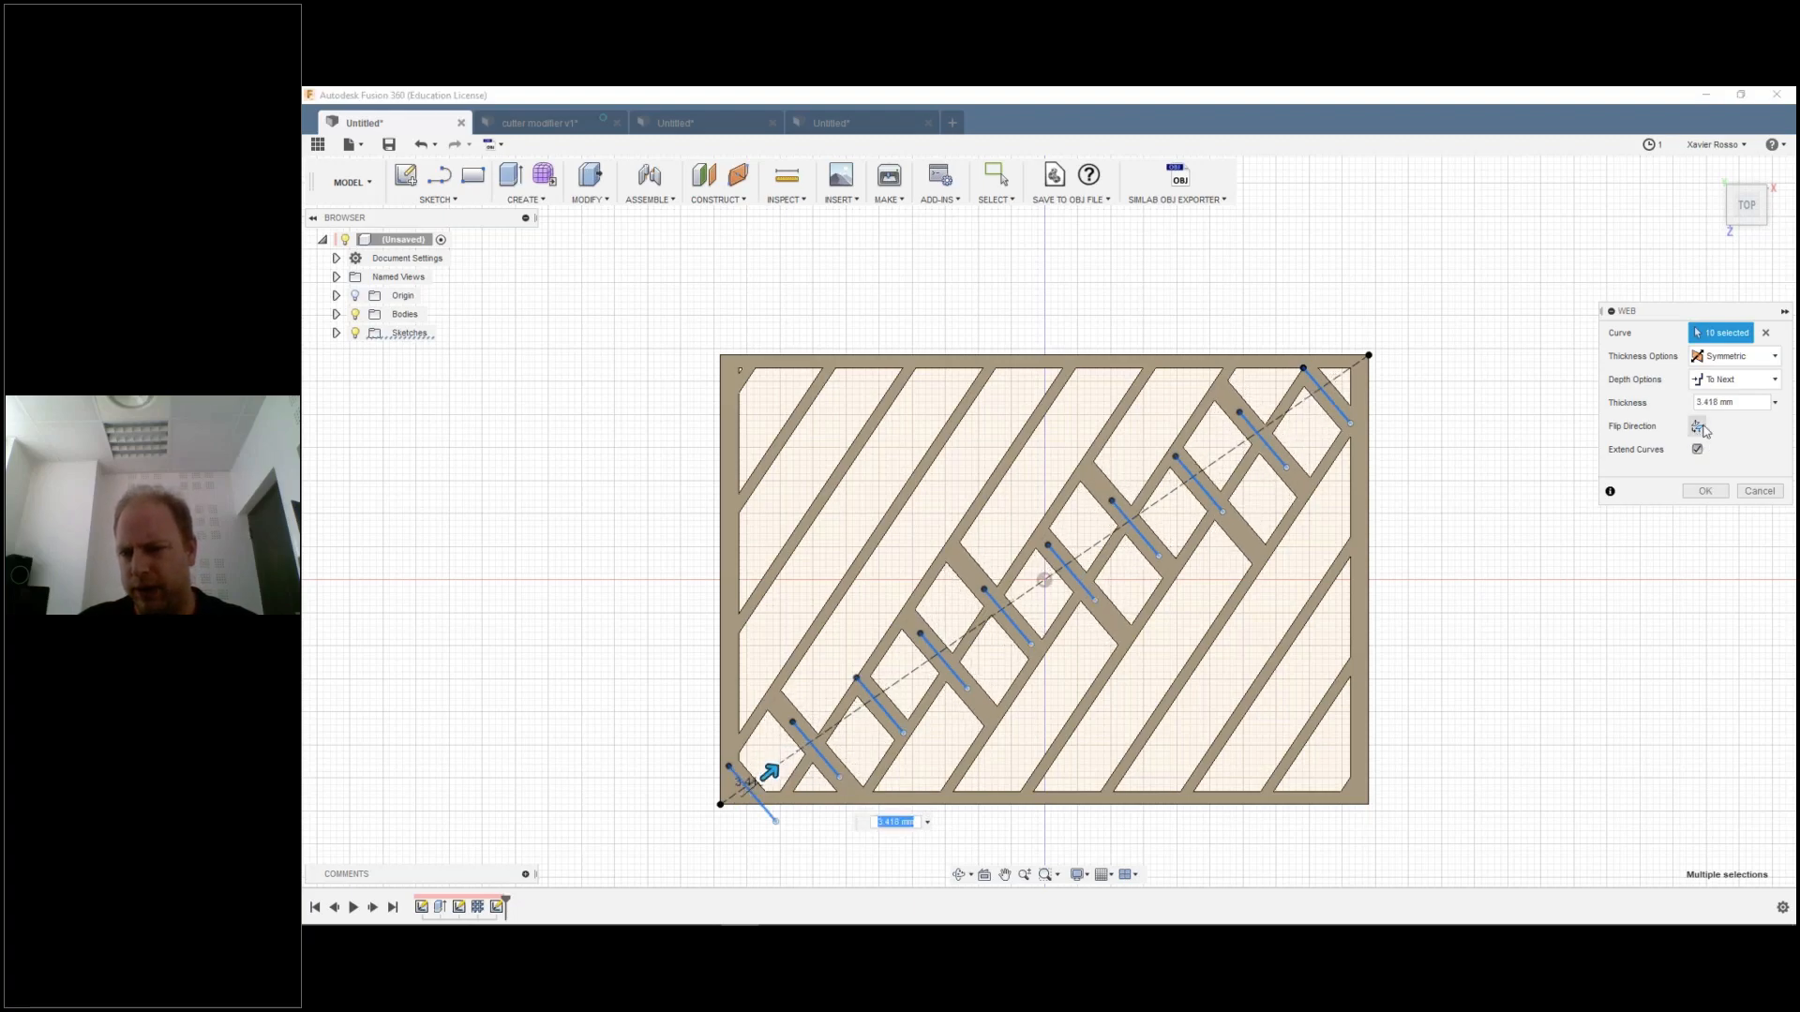
Step: Try a 1 mm web thickness with and without extended curves, and cancel the web
{"action": "type", "text": "1"}
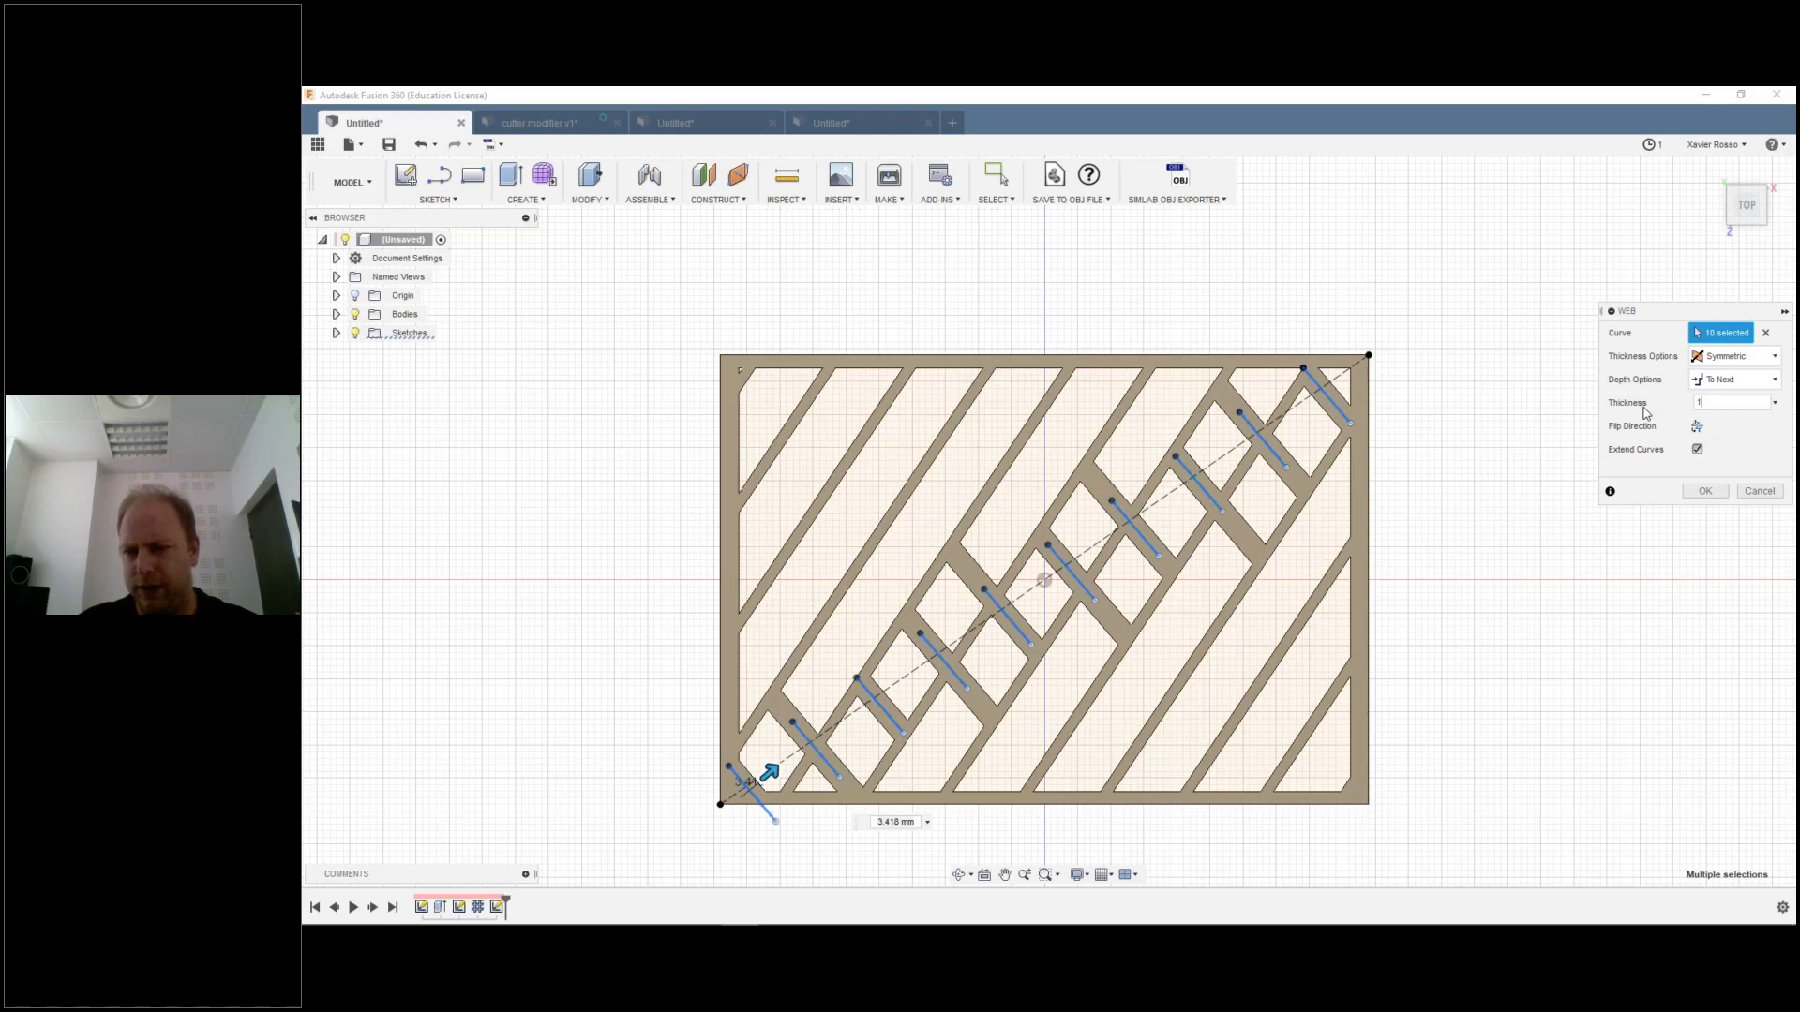
{"action": "left_click", "coordinate": [1696, 449]}
{"action": "middle_click_drag", "start_coordinate": [1380, 493], "coordinate": [1371, 413], "text": "shift"}
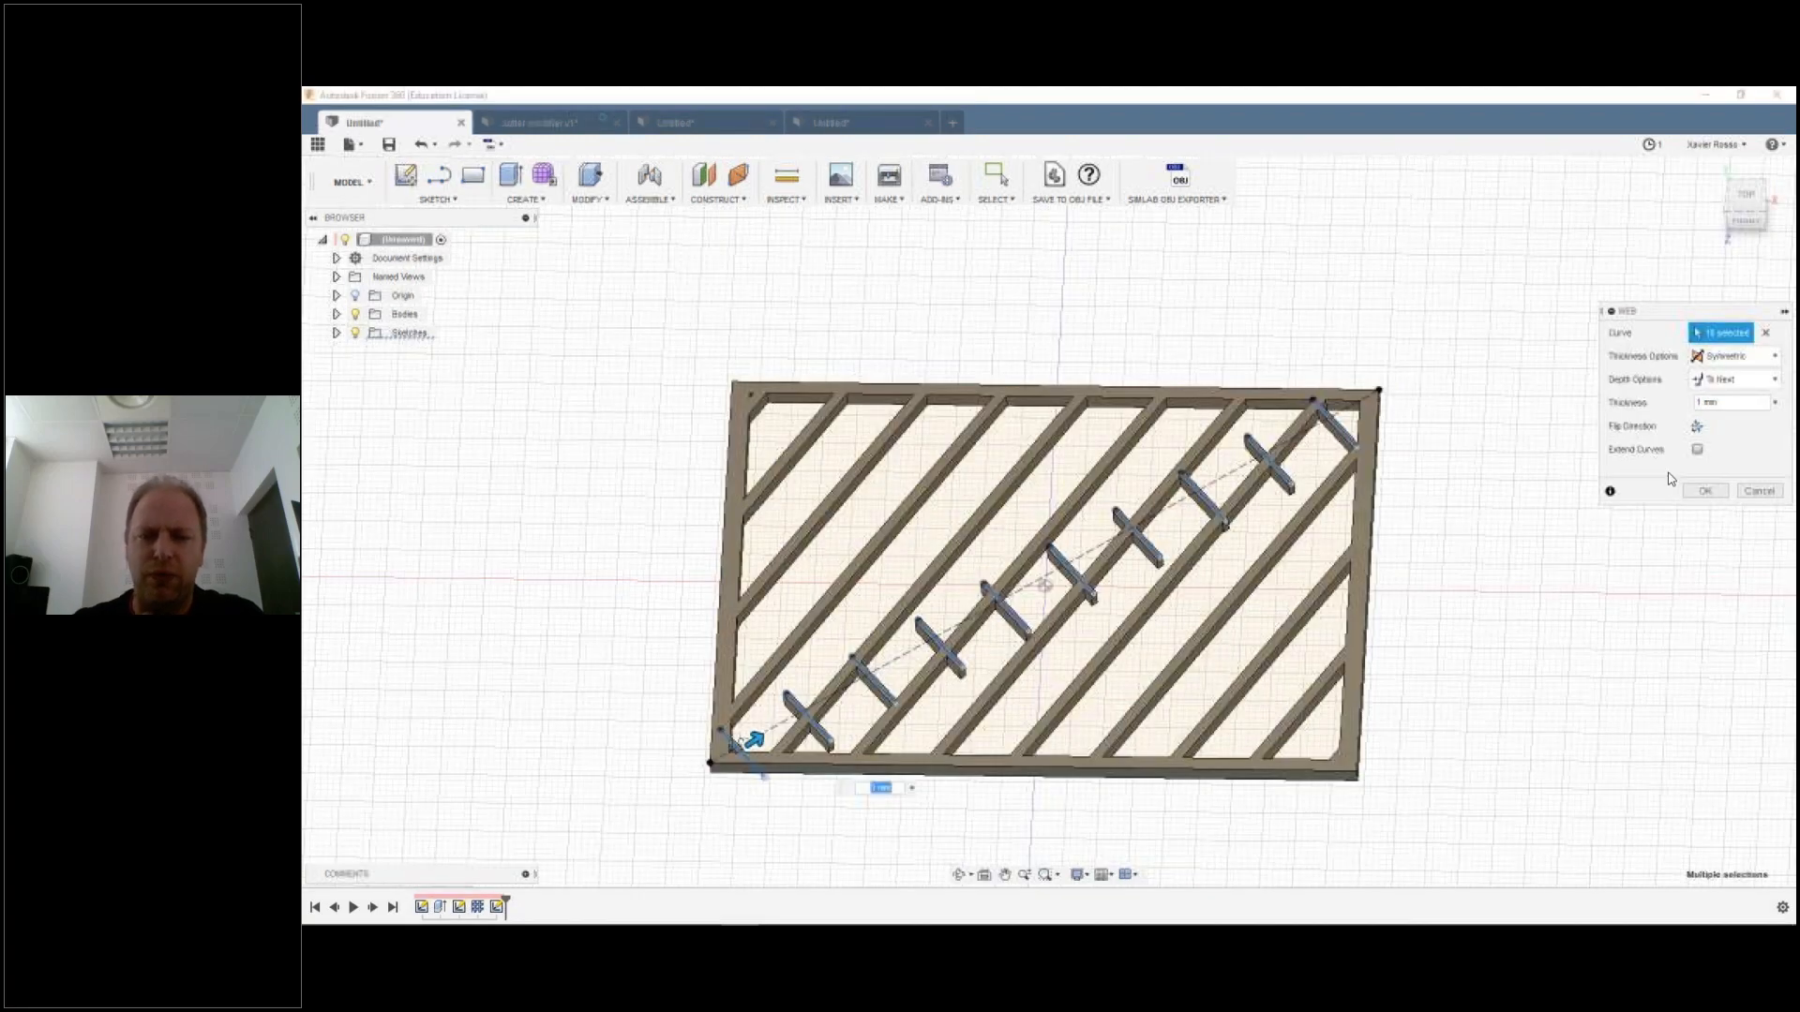
{"action": "left_click", "coordinate": [1697, 450]}
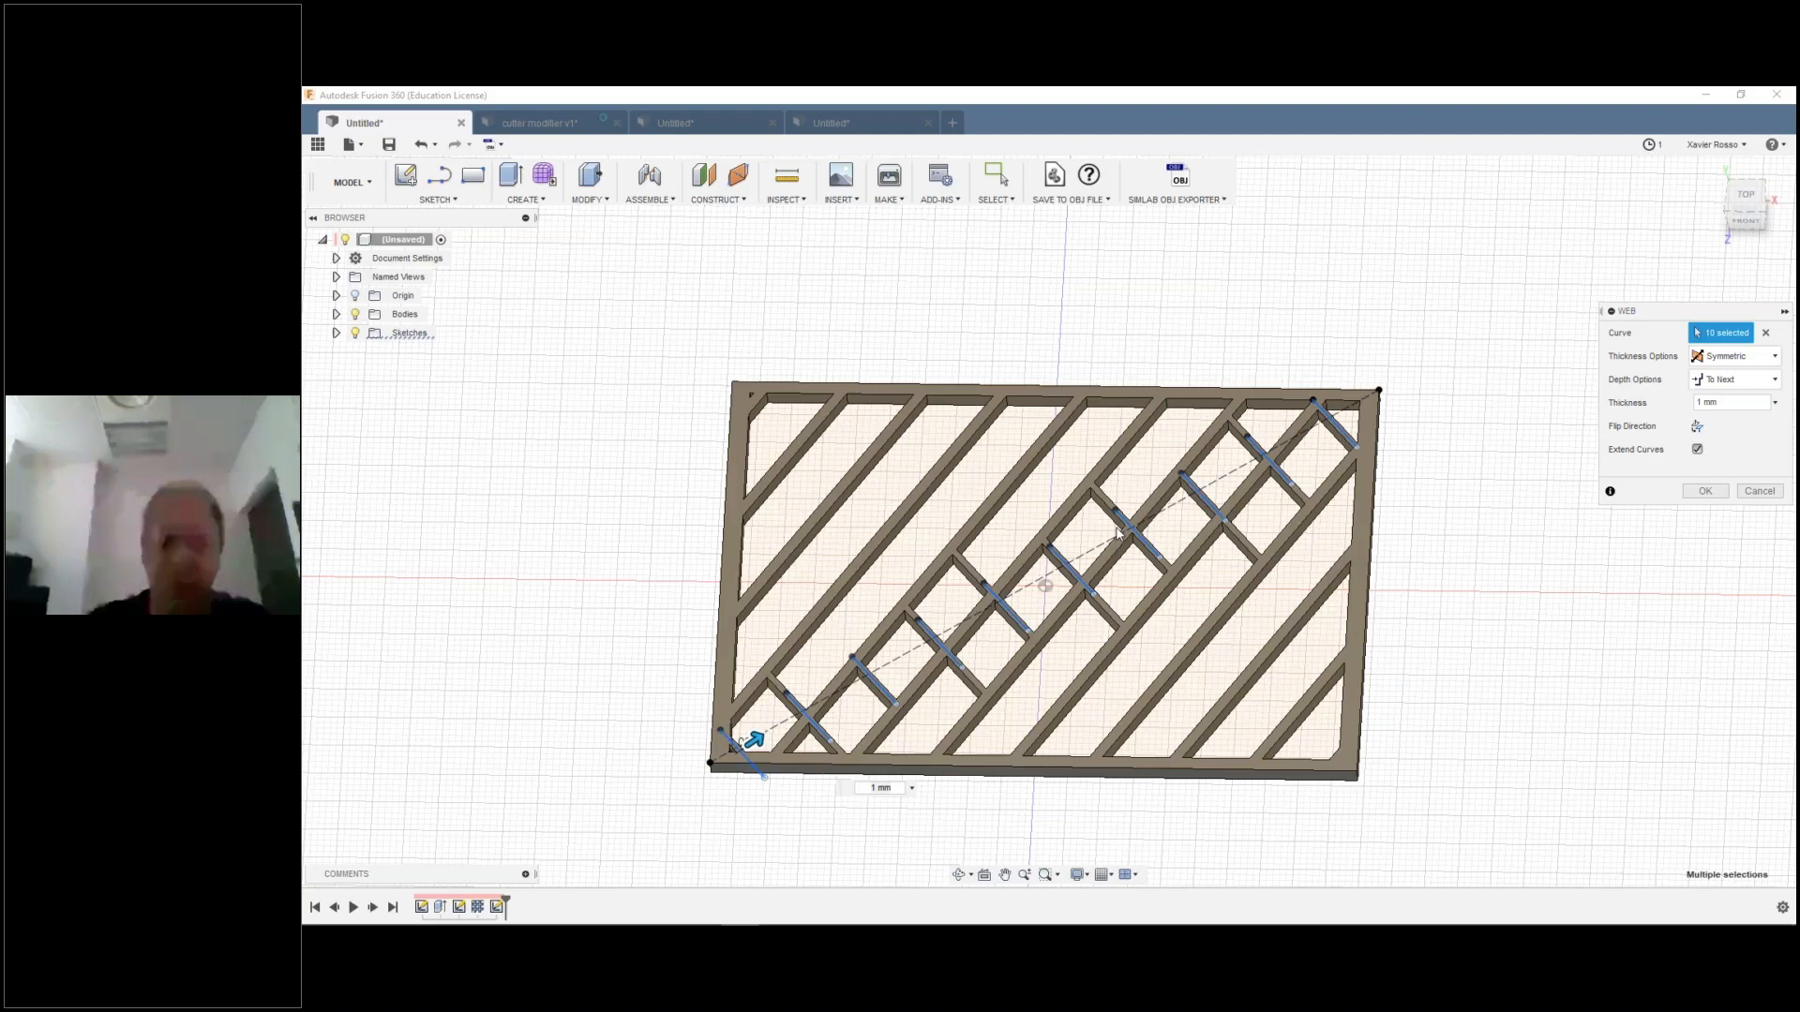
{"action": "scroll", "coordinate": [1117, 531], "scroll_direction": "up", "scroll_amount": 1}
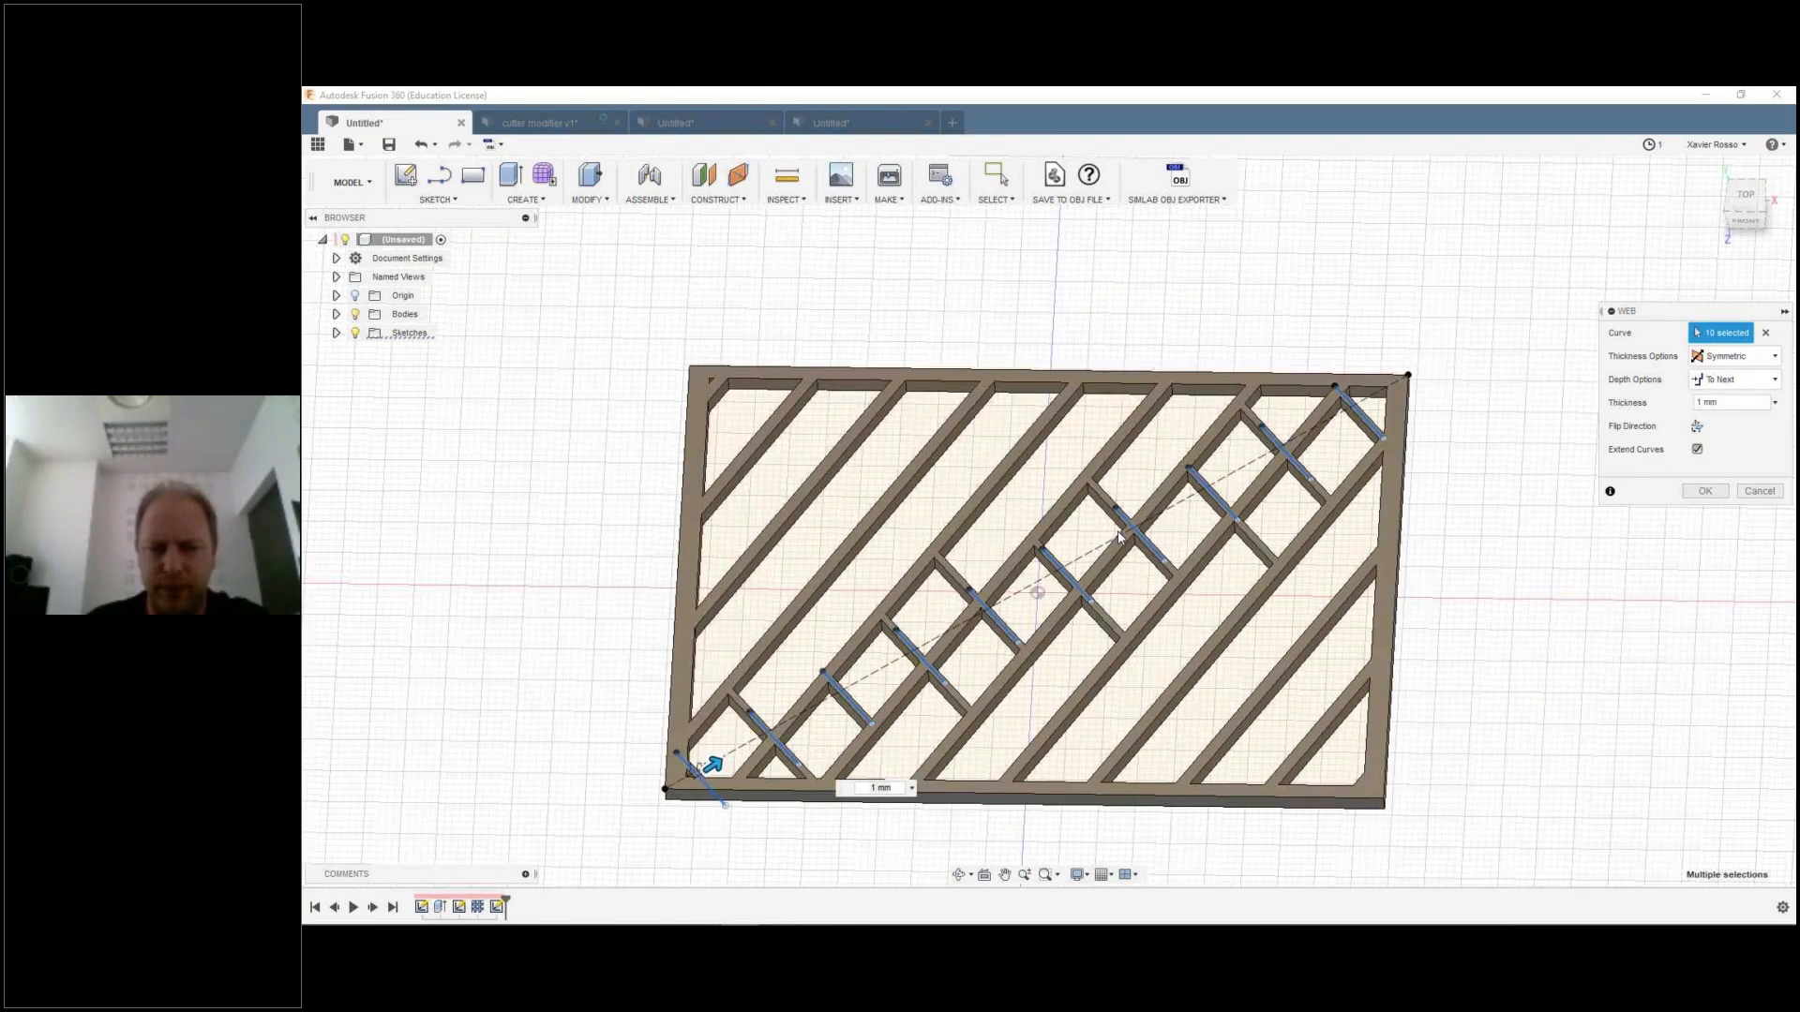
{"action": "scroll", "coordinate": [1118, 531], "scroll_direction": "up", "scroll_amount": 3}
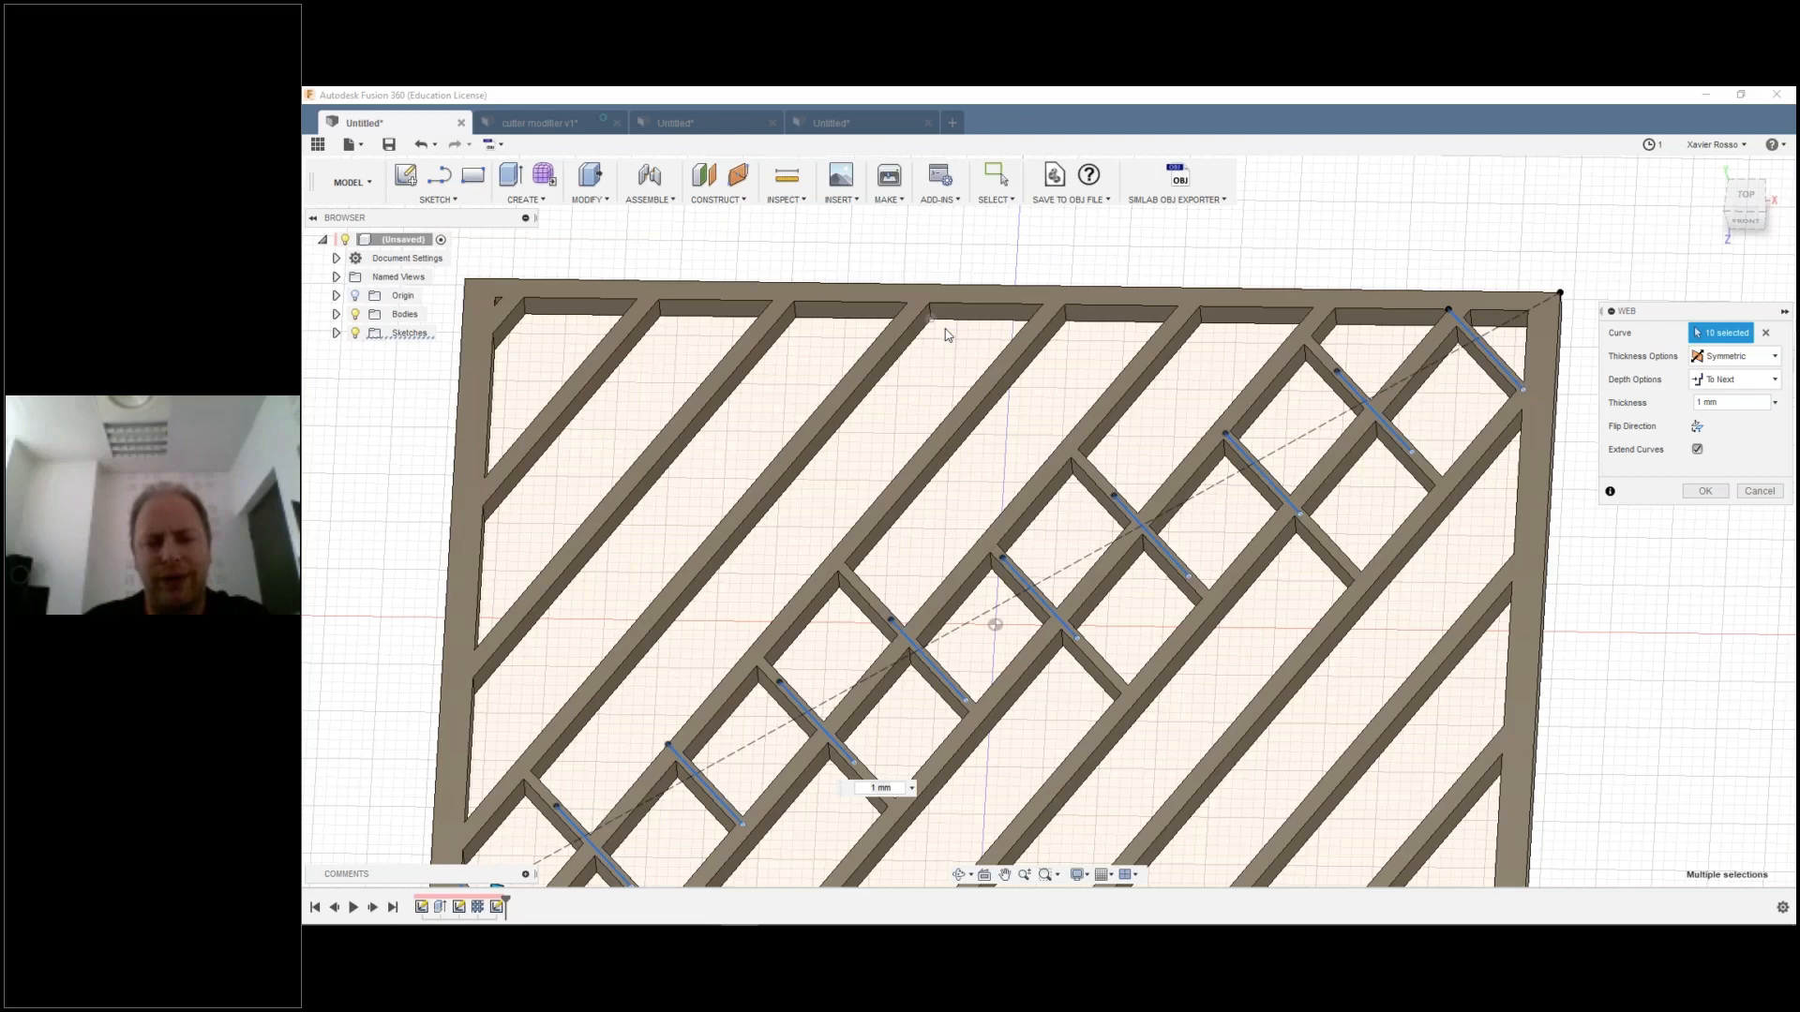
{"action": "scroll", "coordinate": [1078, 586], "scroll_direction": "down", "scroll_amount": 2}
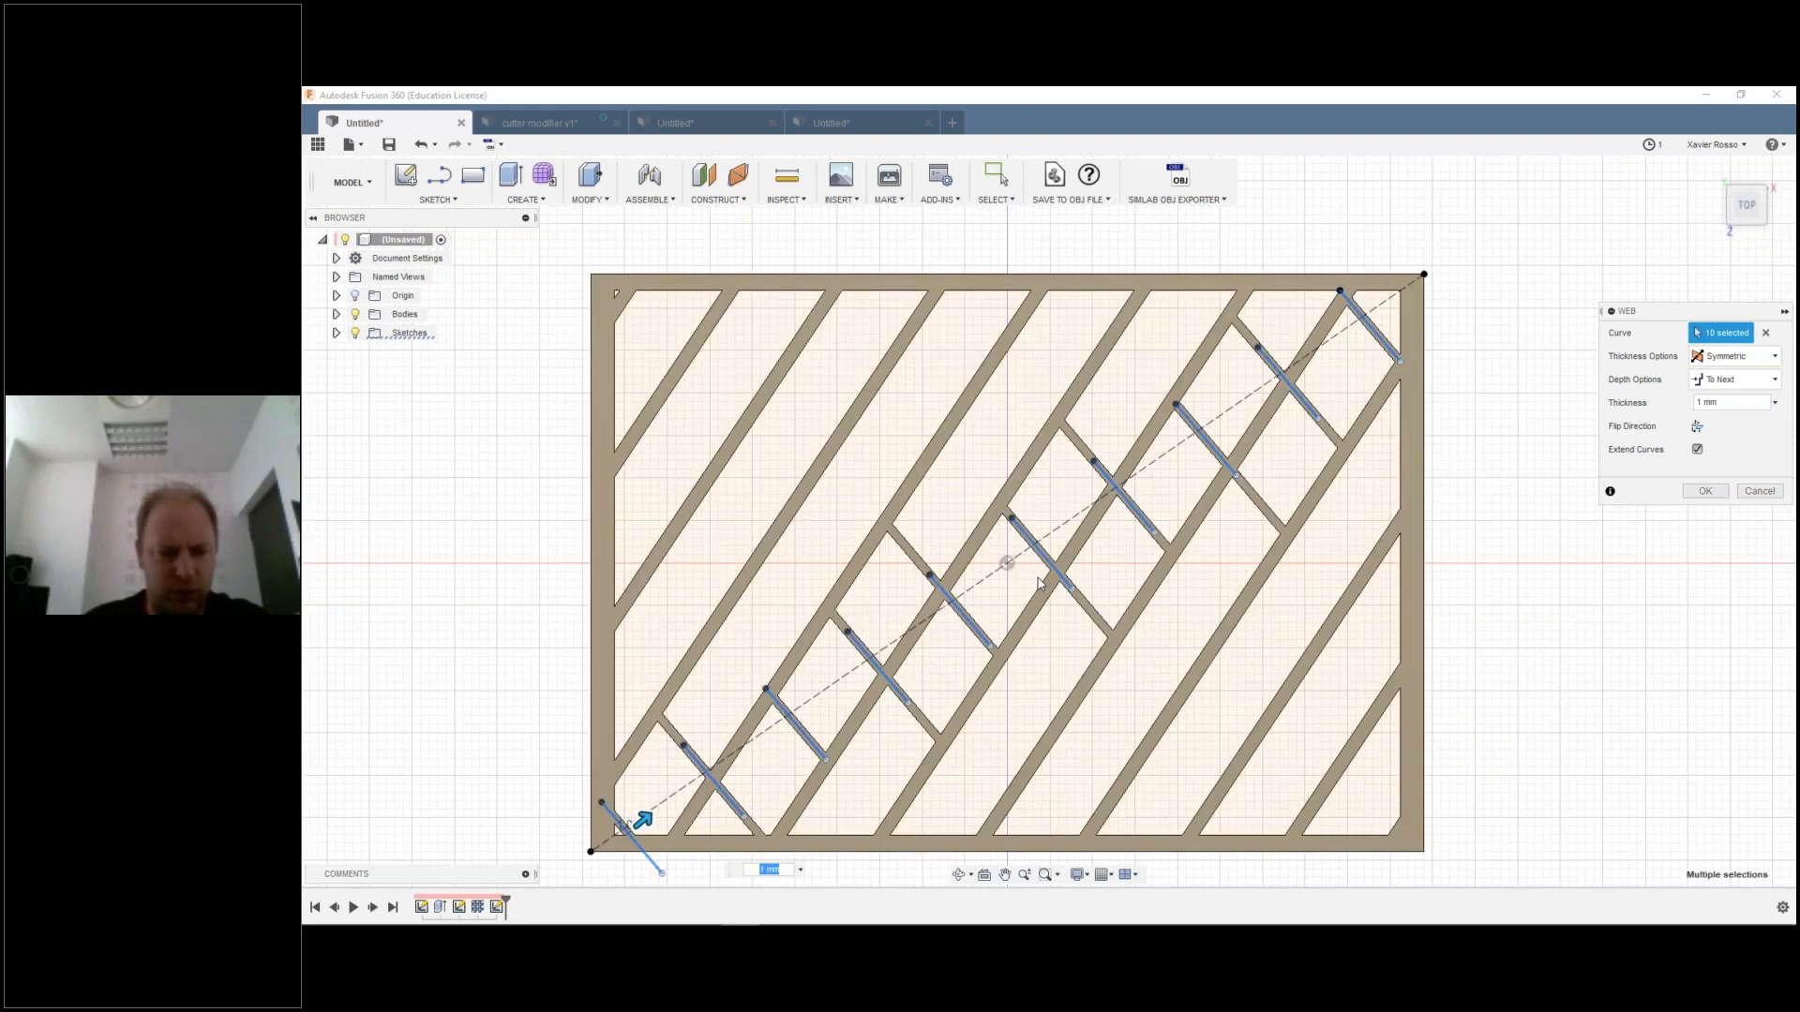
{"action": "key", "text": "Escape"}
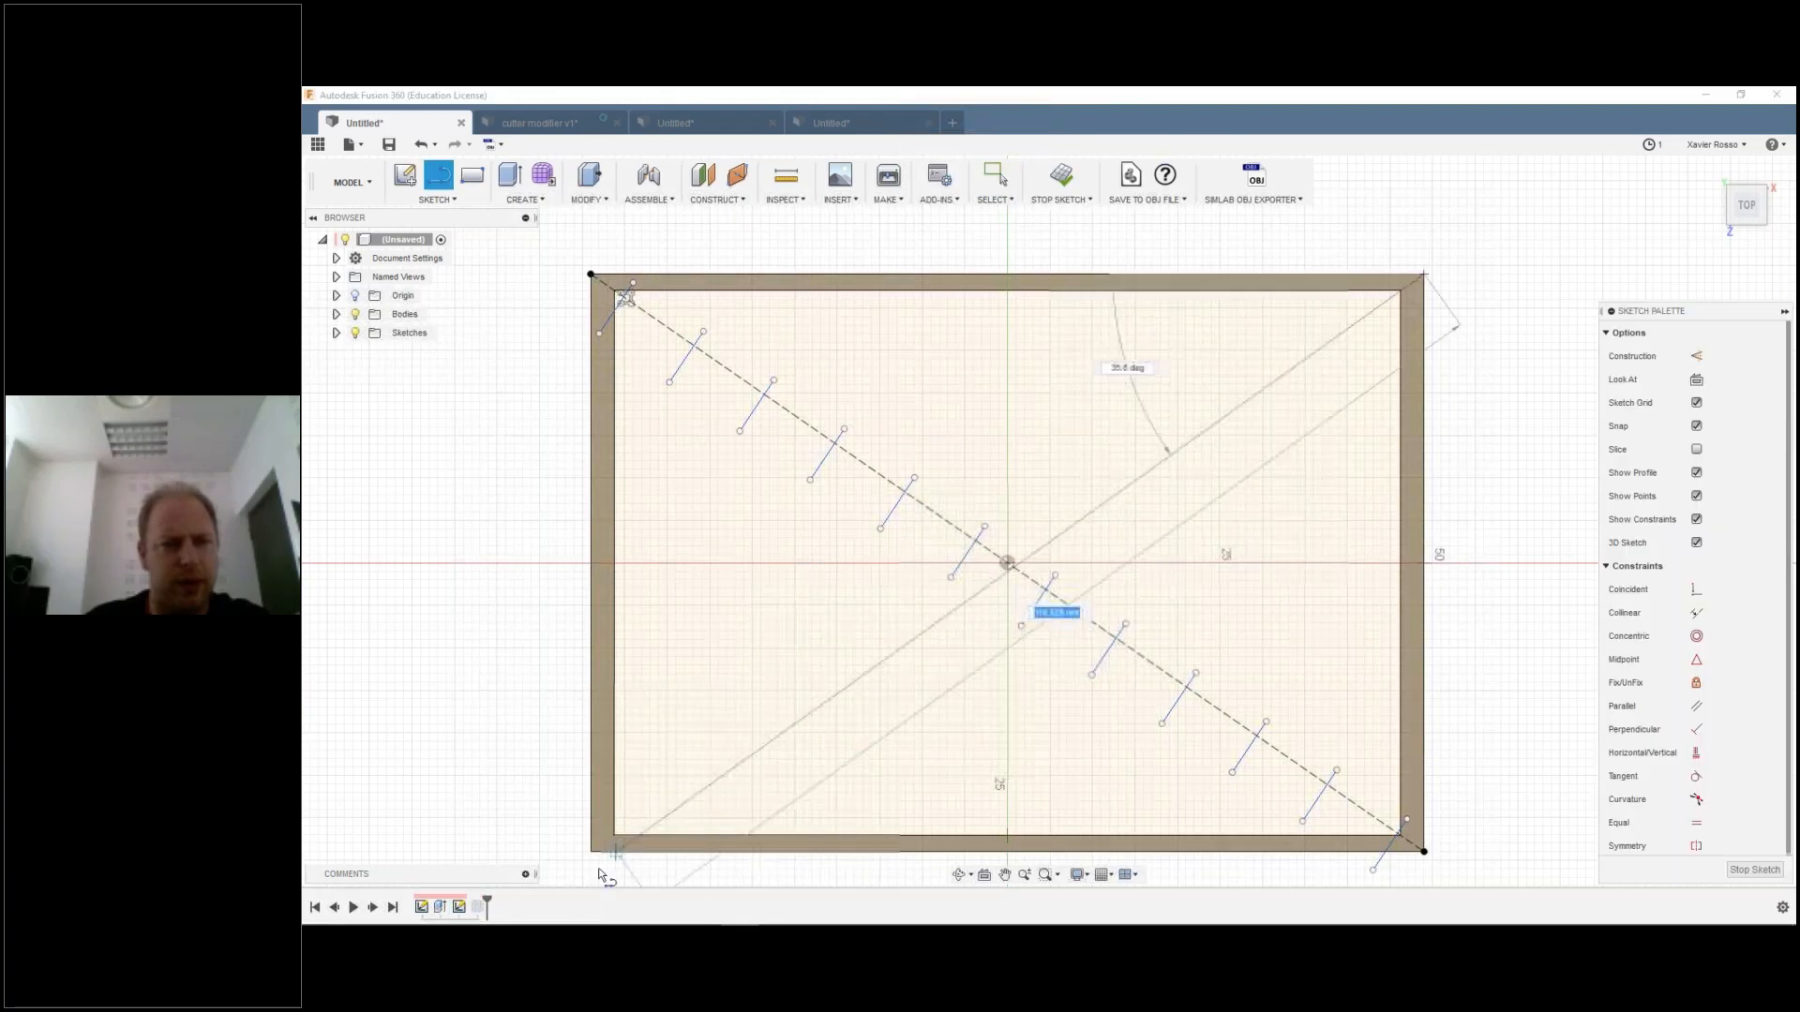
Step: In the original sketch, draw the upper-right to lower-left outer corner diagonal and a short line crossing it at the upper-right corner
{"action": "left_click", "coordinate": [591, 852]}
{"action": "left_click", "coordinate": [1356, 283]}
{"action": "left_click", "coordinate": [1415, 334]}
{"action": "key", "text": "Escape"}
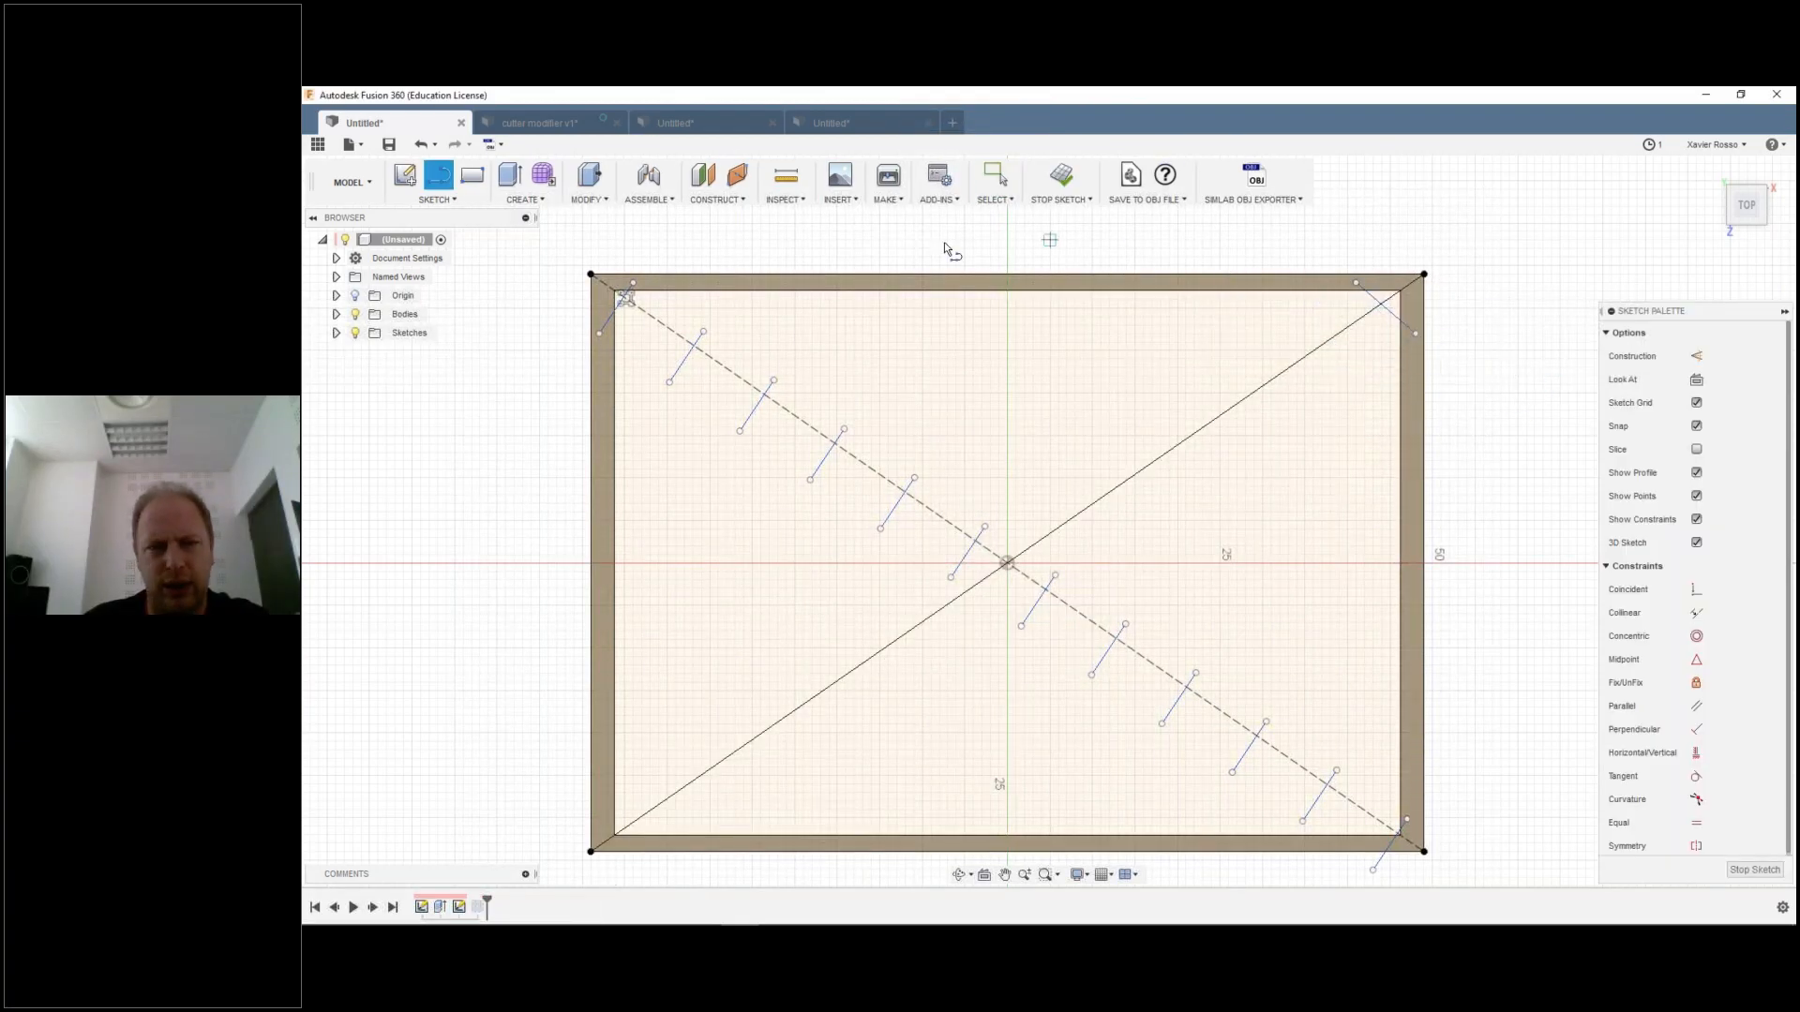
Step: Start a rectangular pattern of the upper-right short line along the new diagonal, extending about 104.6 mm toward the lower-left corner
{"action": "left_click", "coordinate": [437, 200]}
{"action": "mouse_move", "coordinate": [421, 605]}
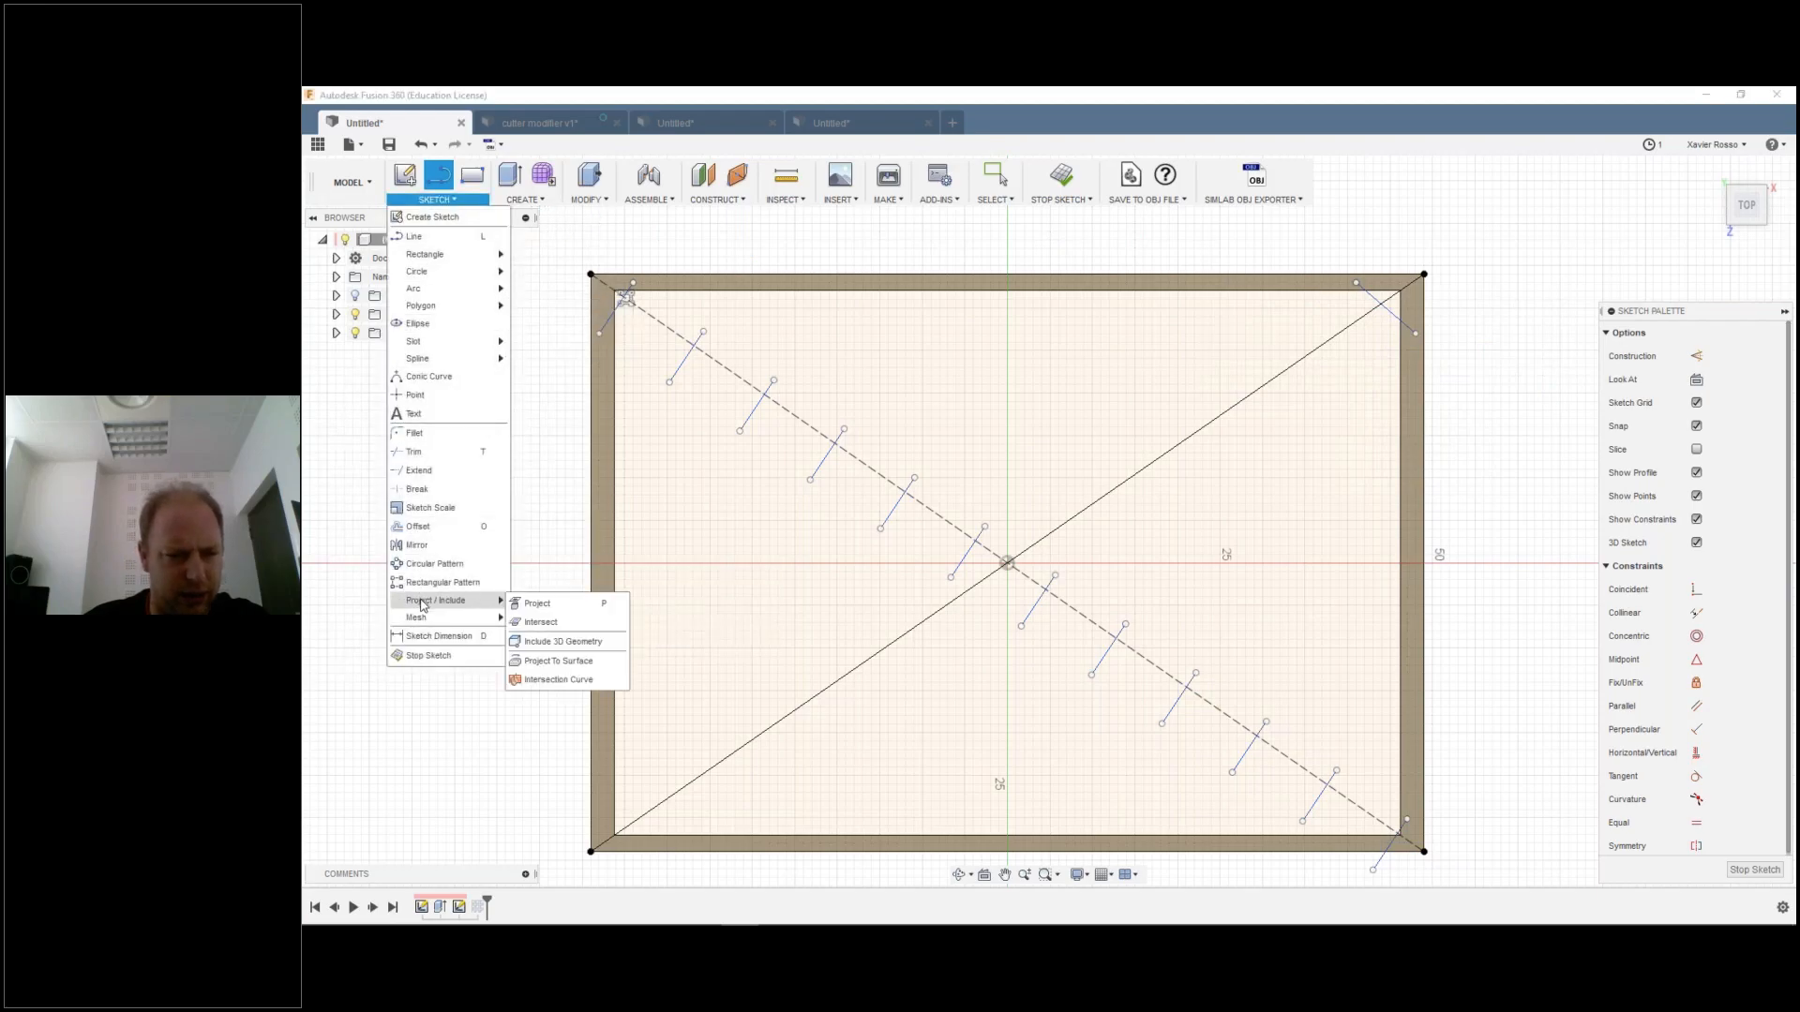
{"action": "left_click", "coordinate": [442, 588]}
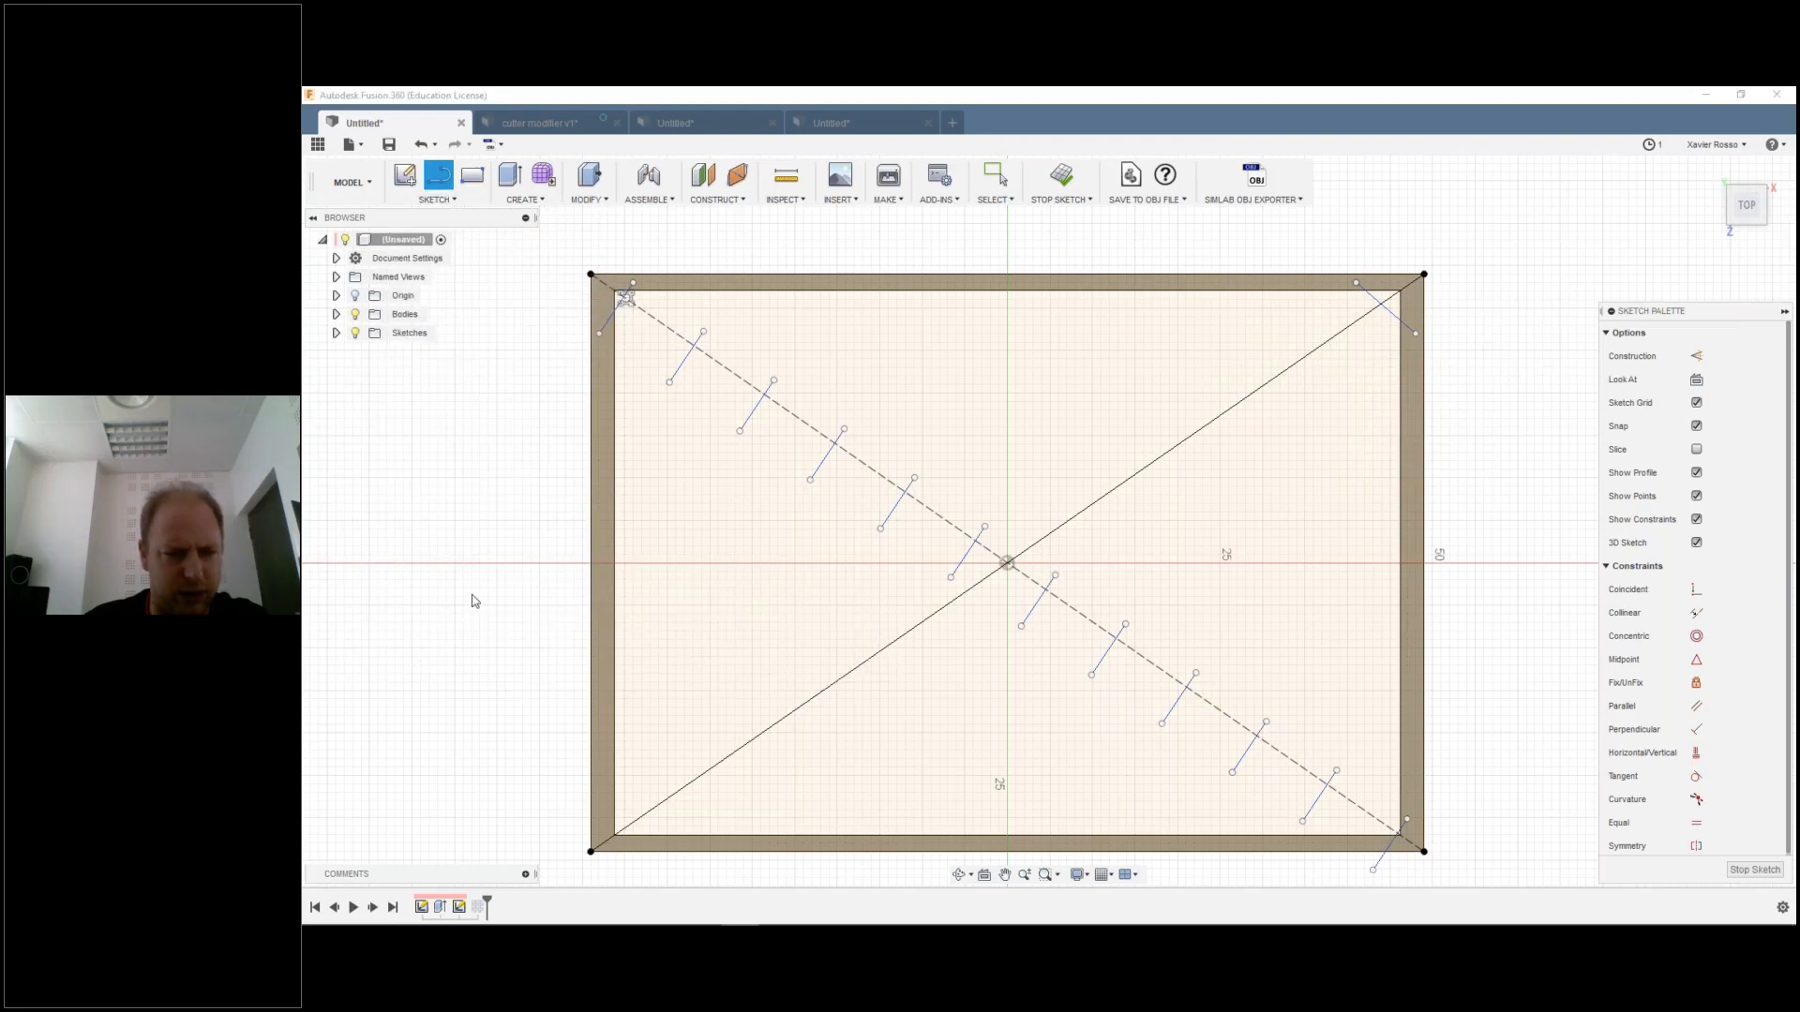
{"action": "left_click", "coordinate": [1382, 307]}
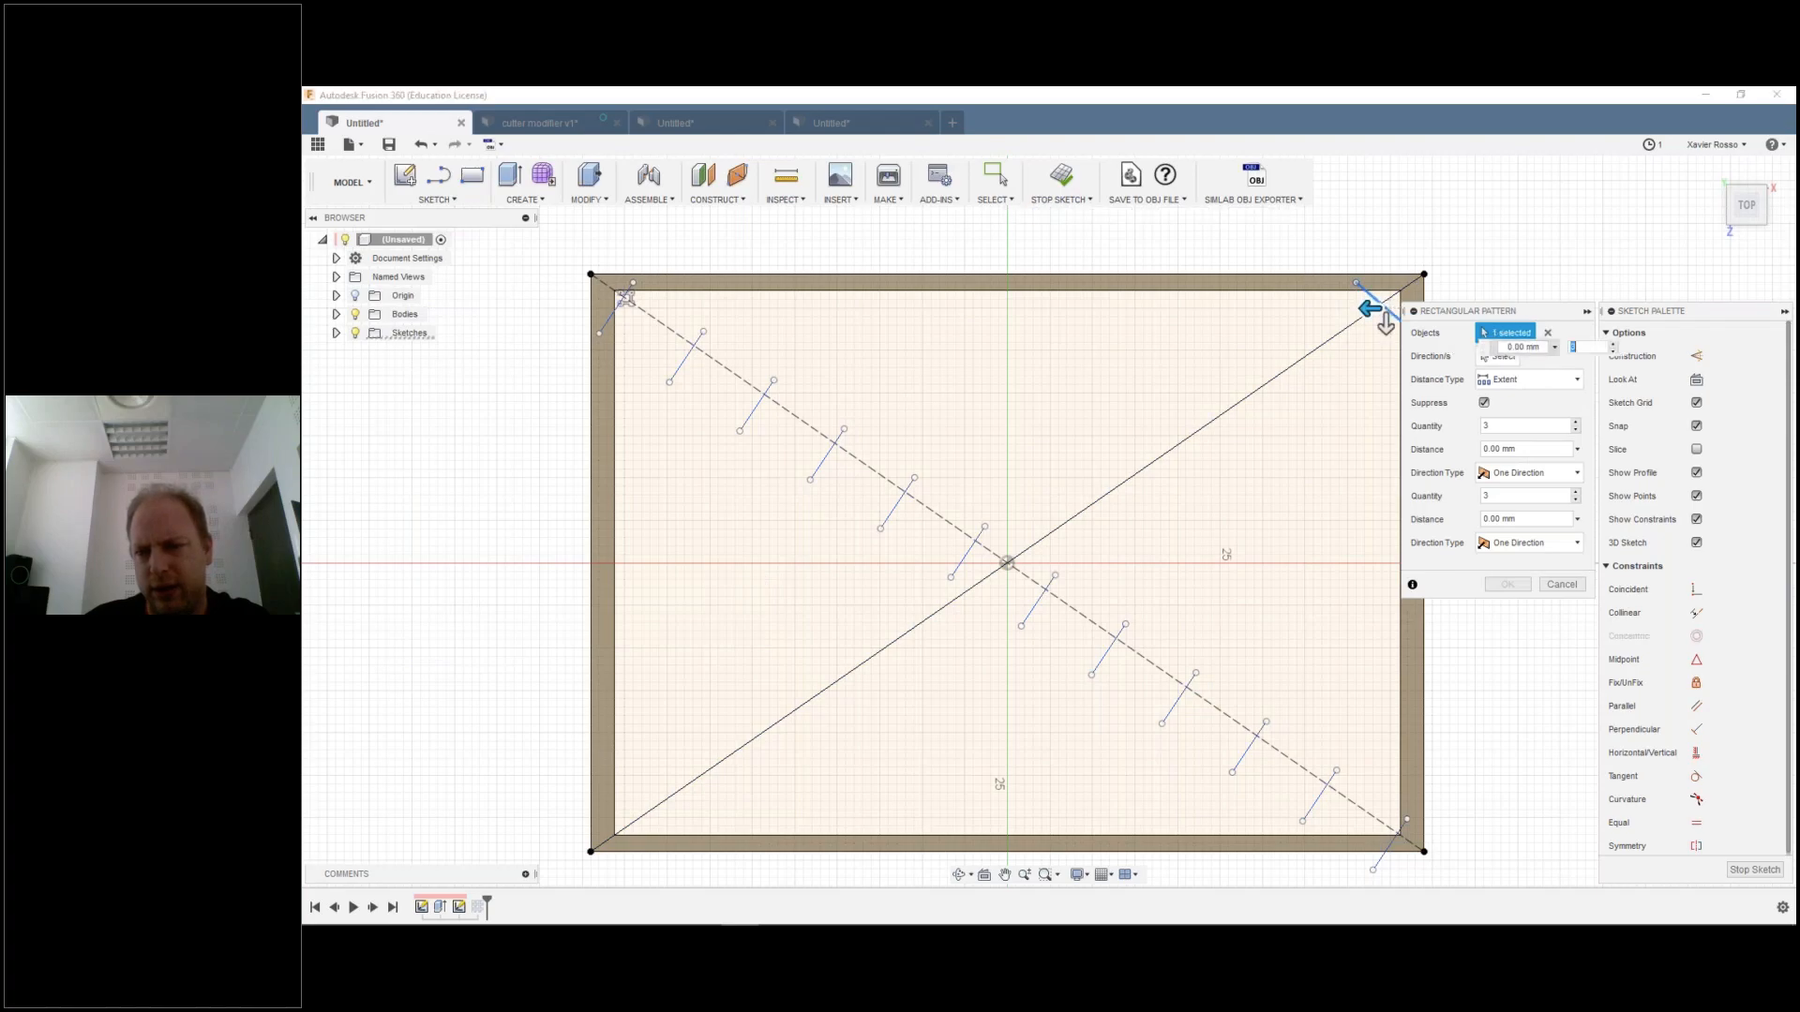
{"action": "left_click", "coordinate": [1308, 359]}
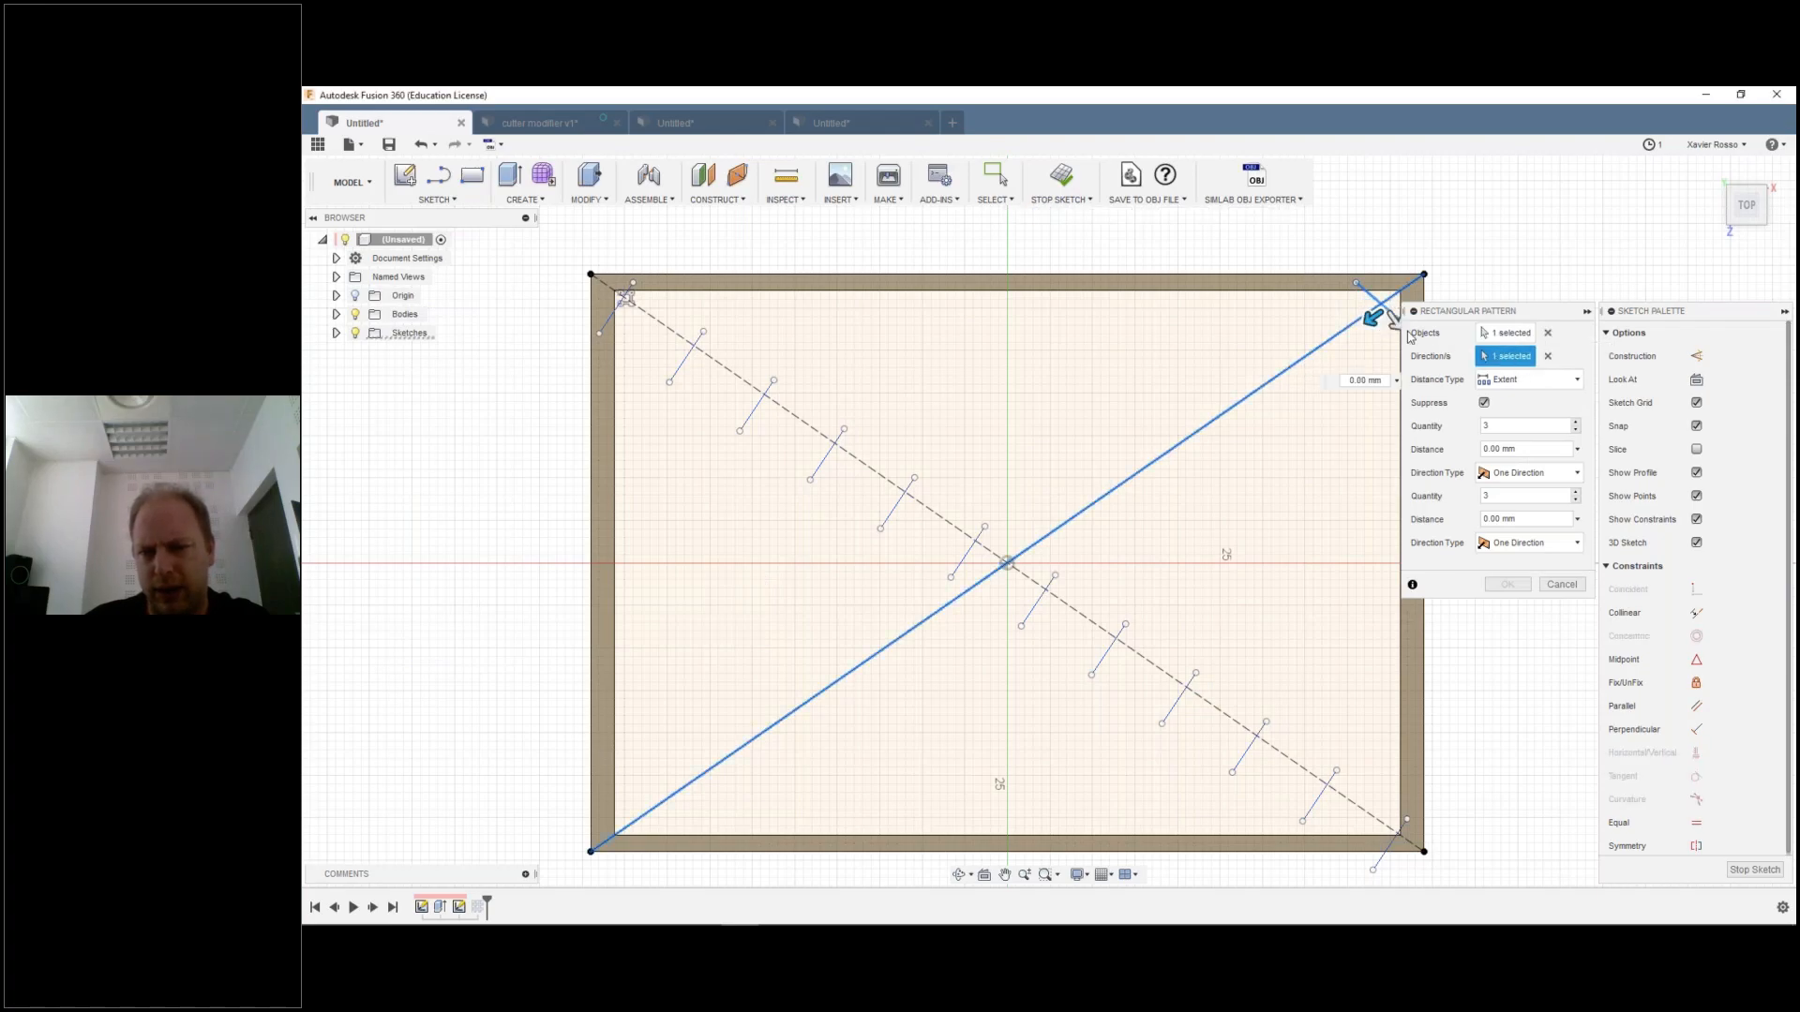
{"action": "left_click_drag", "start_coordinate": [1375, 318], "coordinate": [695, 766]}
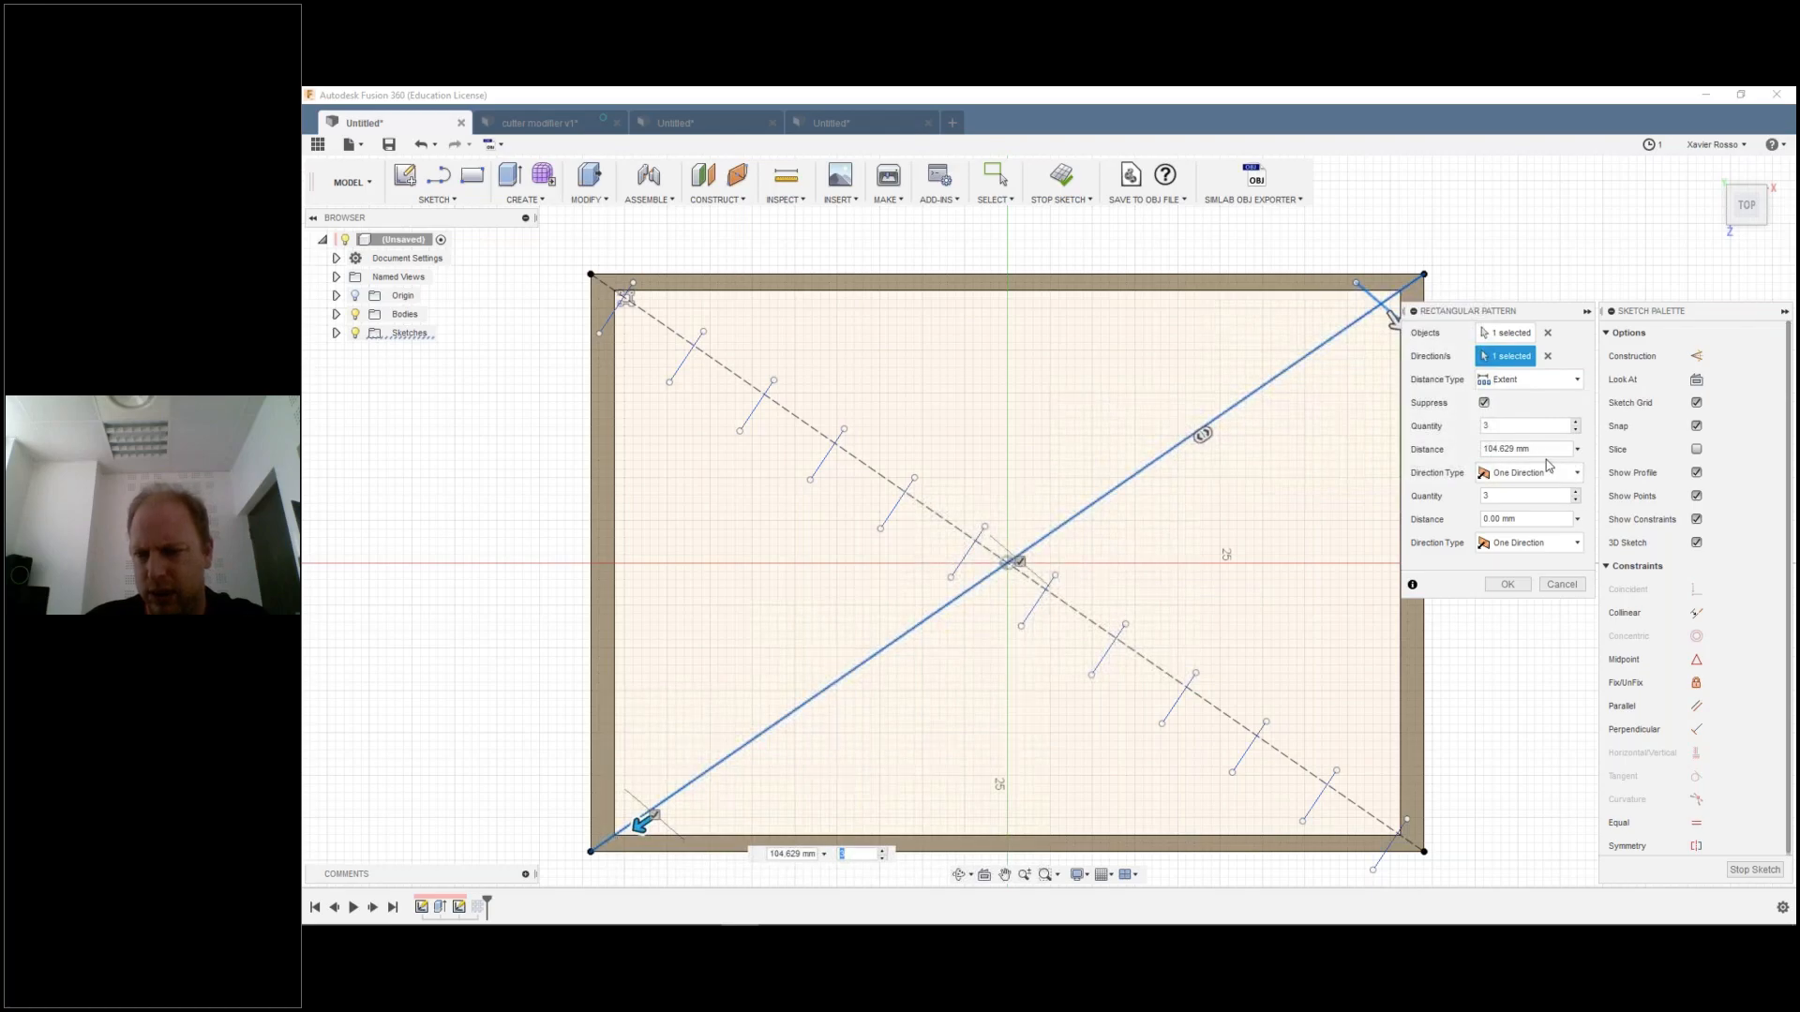
Step: Set the pattern quantity to 10 along the diagonal and 1 in the second direction, and apply it
{"action": "left_click", "coordinate": [1531, 426]}
{"action": "key", "text": "BackSpace"}
{"action": "type", "text": "10"}
{"action": "key", "text": "Tab"}
{"action": "type", "text": "1"}
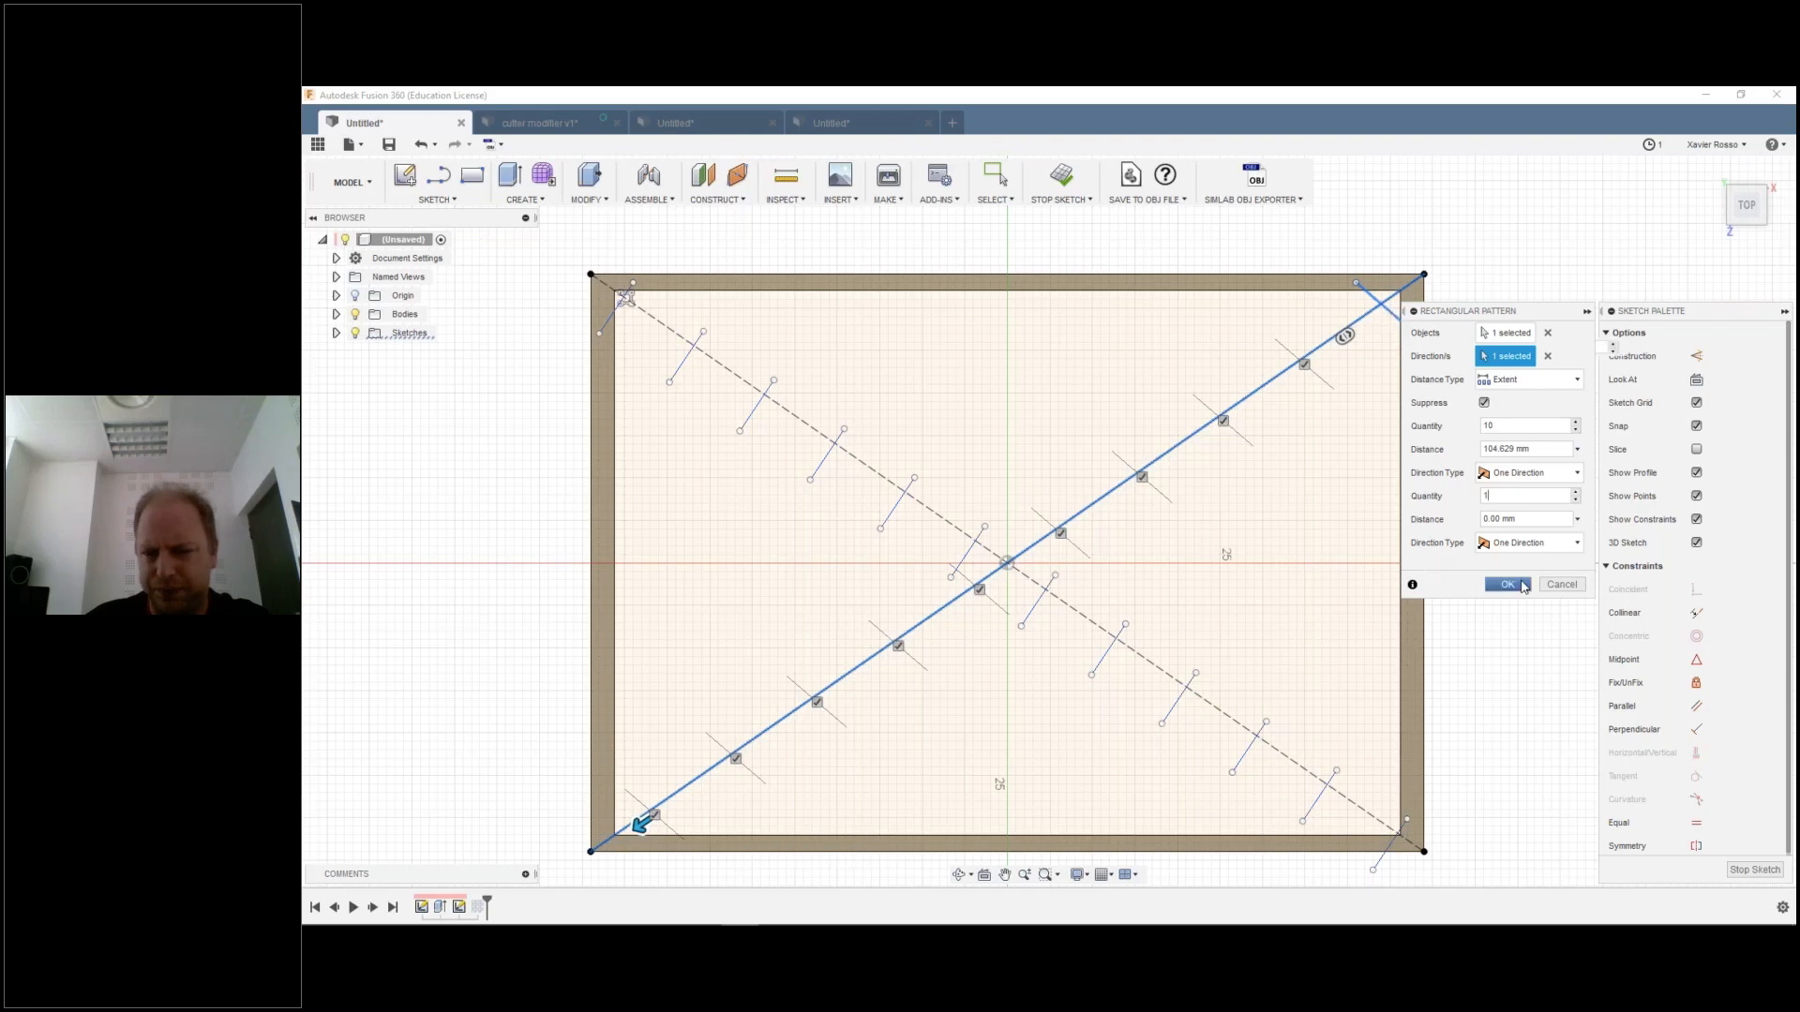
{"action": "left_click", "coordinate": [1507, 585]}
{"action": "left_click", "coordinate": [1349, 693]}
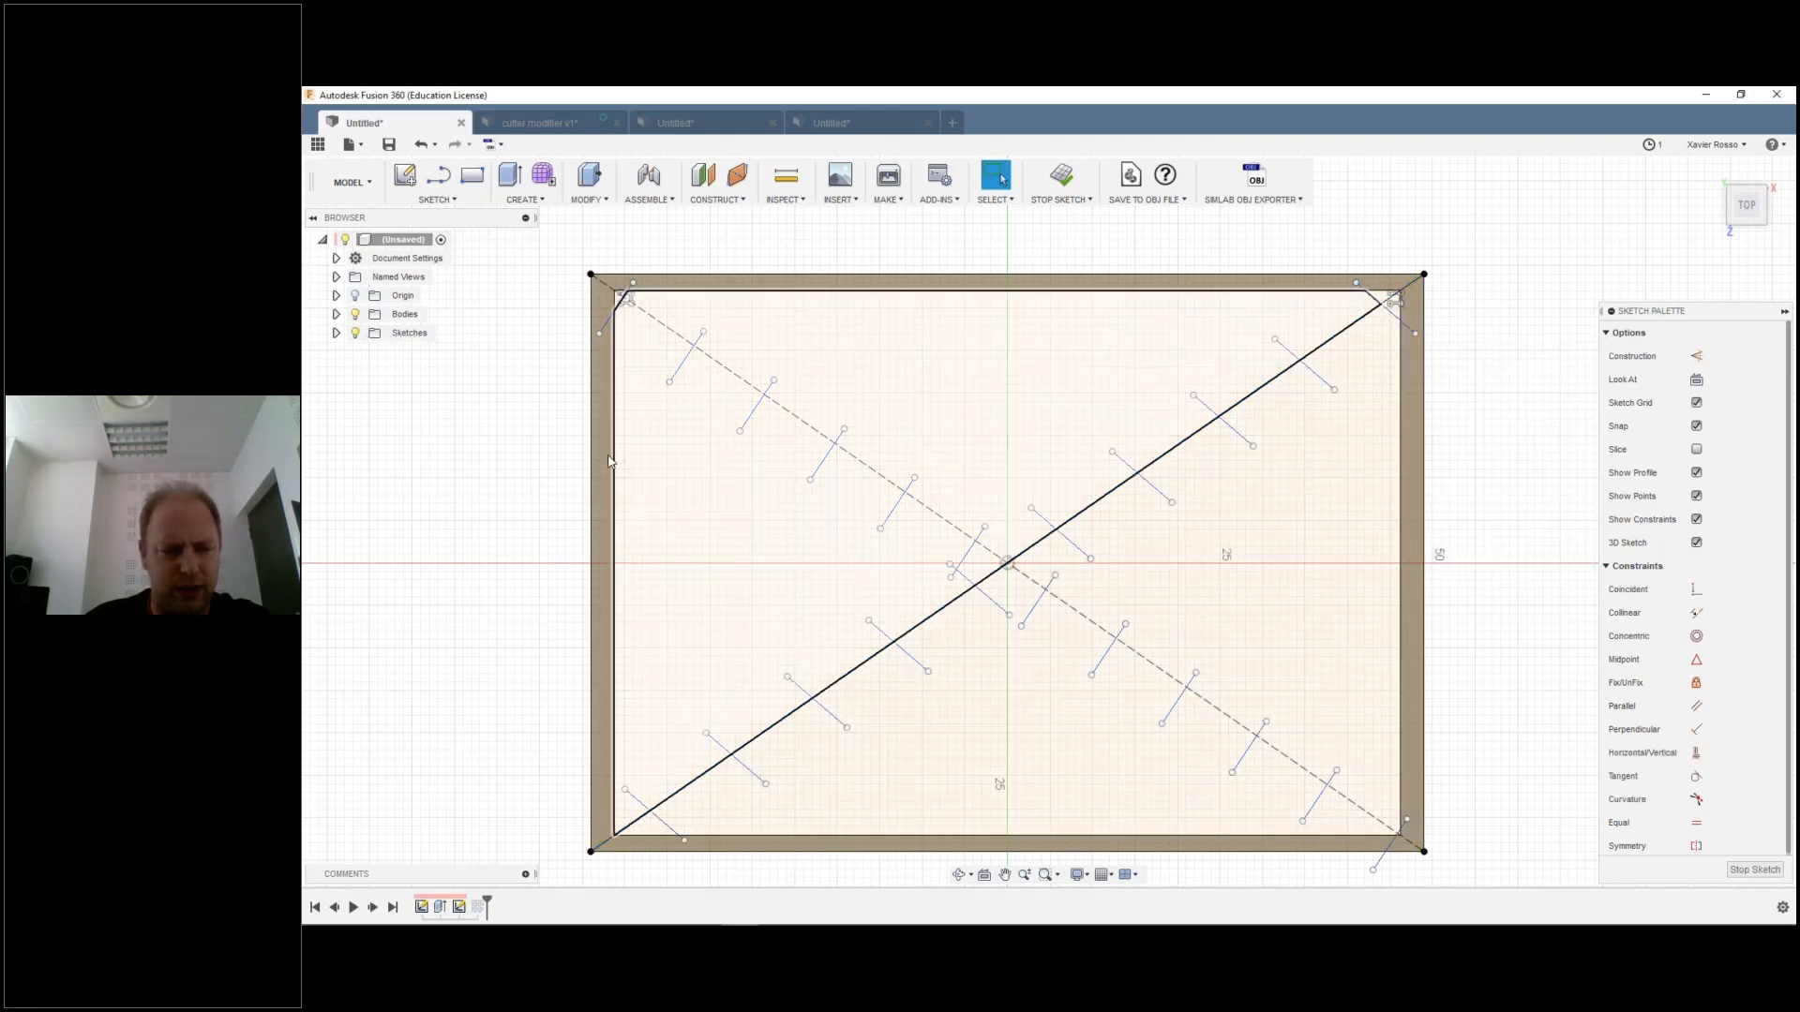
Step: Finish the sketch and edit the existing web feature, adding the three short lines nearest the upper-right corner
{"action": "left_click", "coordinate": [1754, 869]}
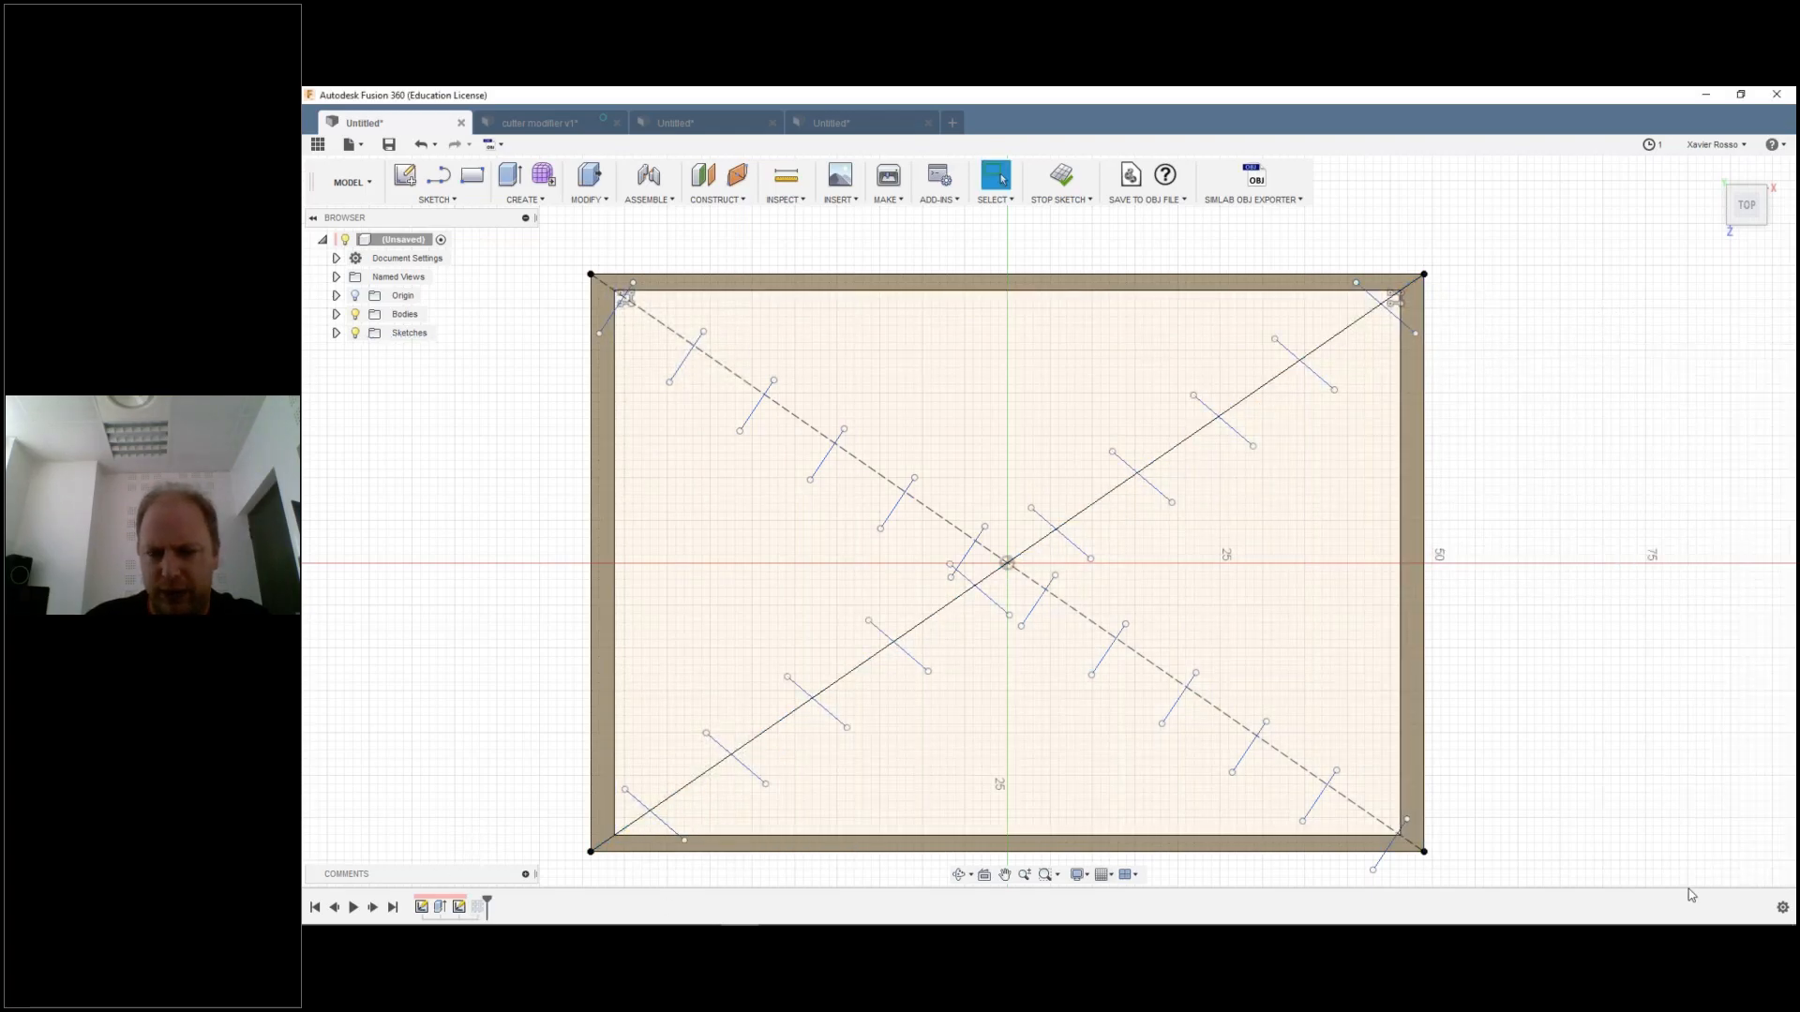
{"action": "double_click", "coordinate": [478, 906]}
{"action": "left_click", "coordinate": [1391, 315]}
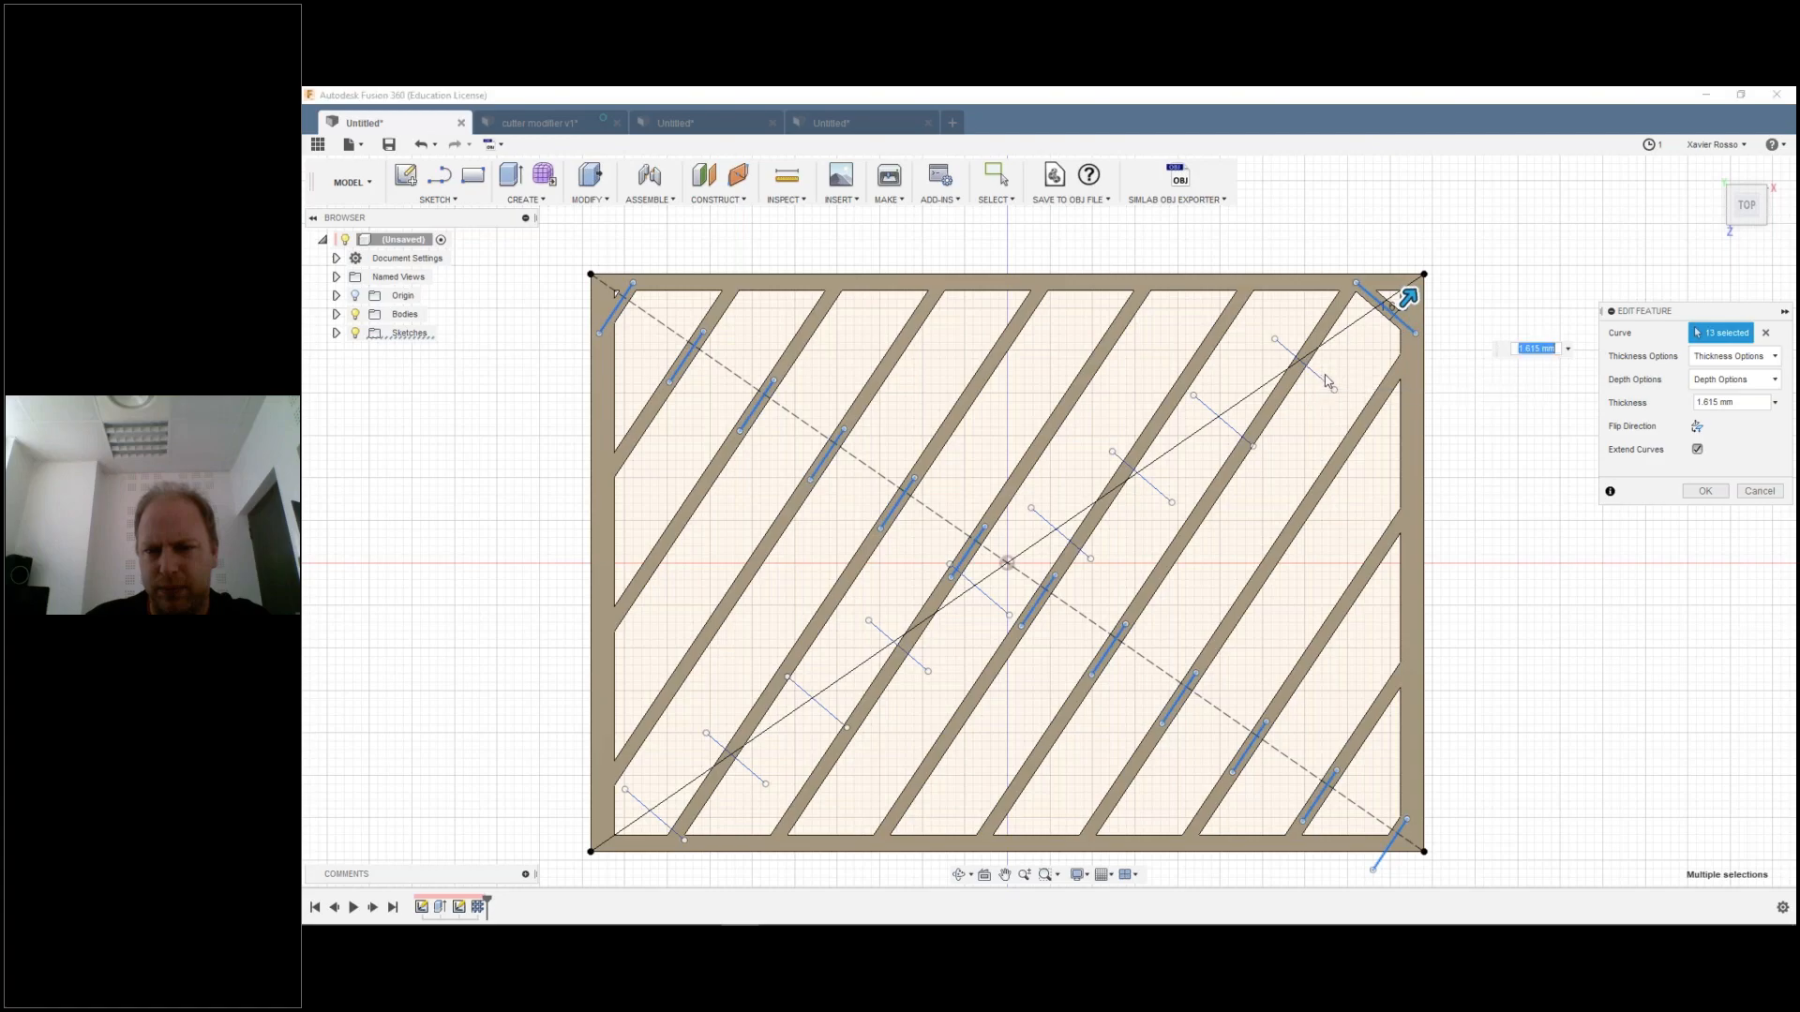
{"action": "left_click", "coordinate": [1324, 382]}
{"action": "left_click", "coordinate": [1326, 385]}
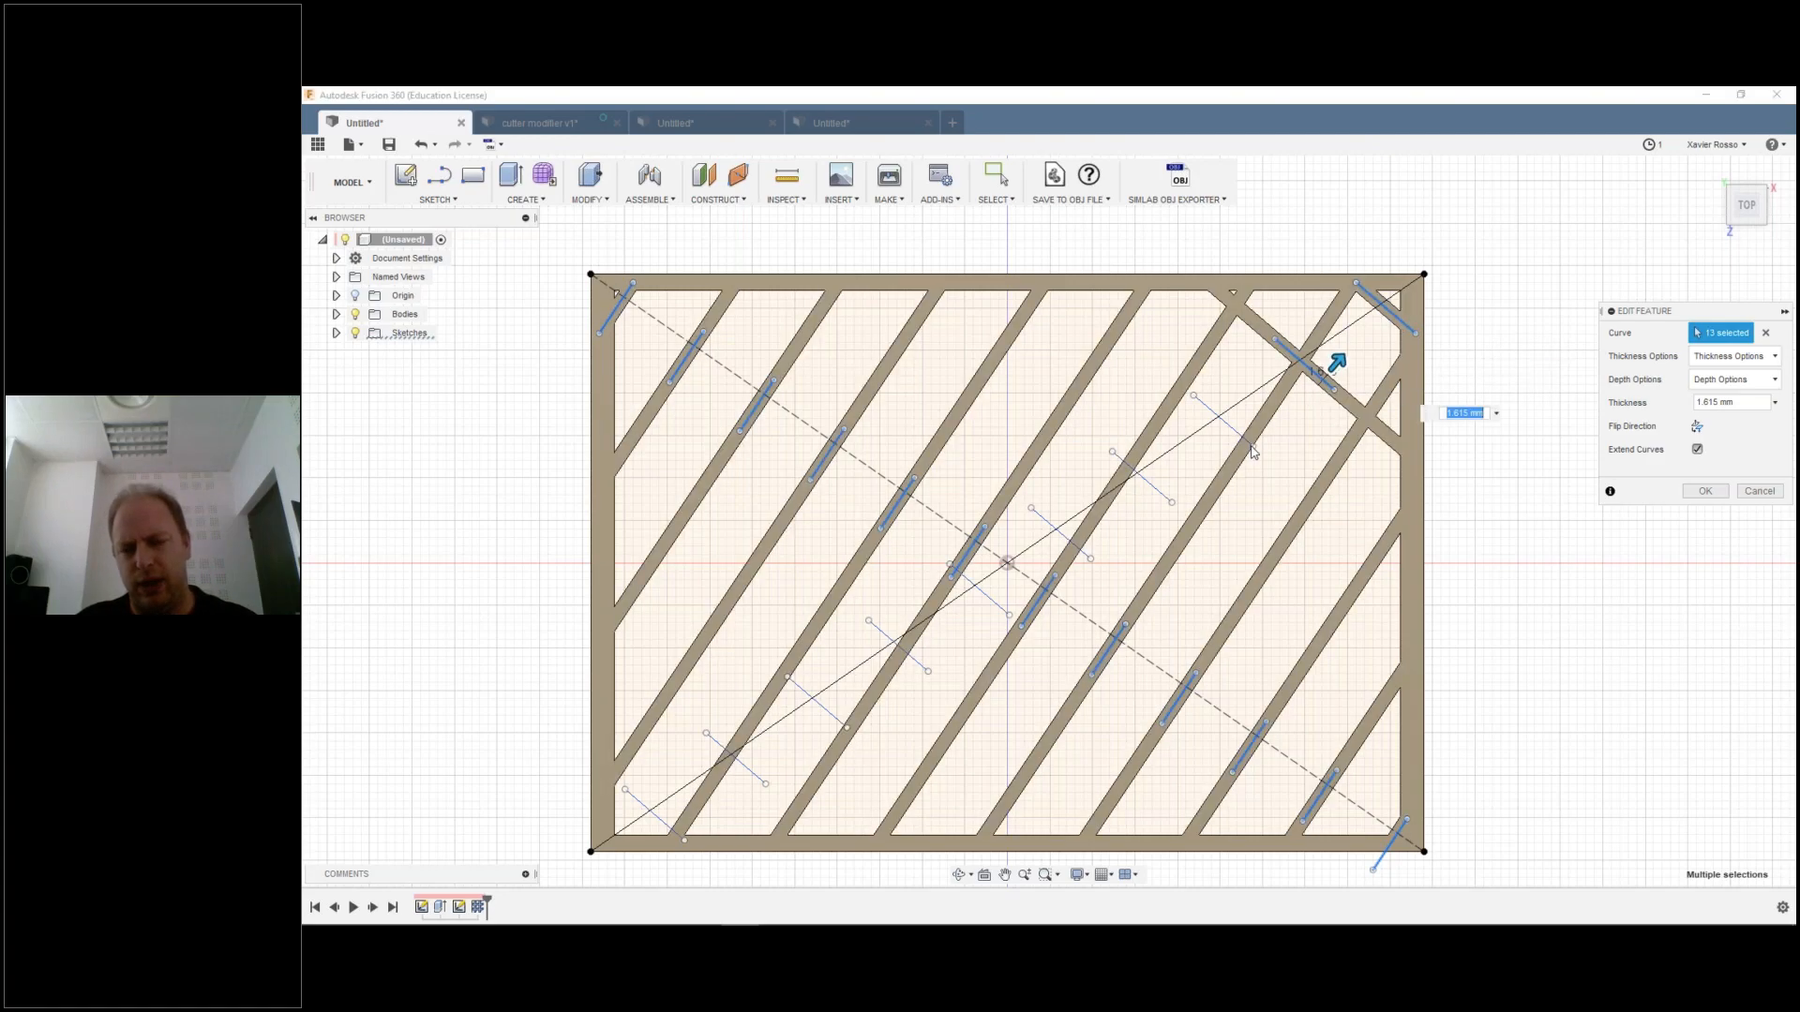
{"action": "left_click", "coordinate": [1238, 436]}
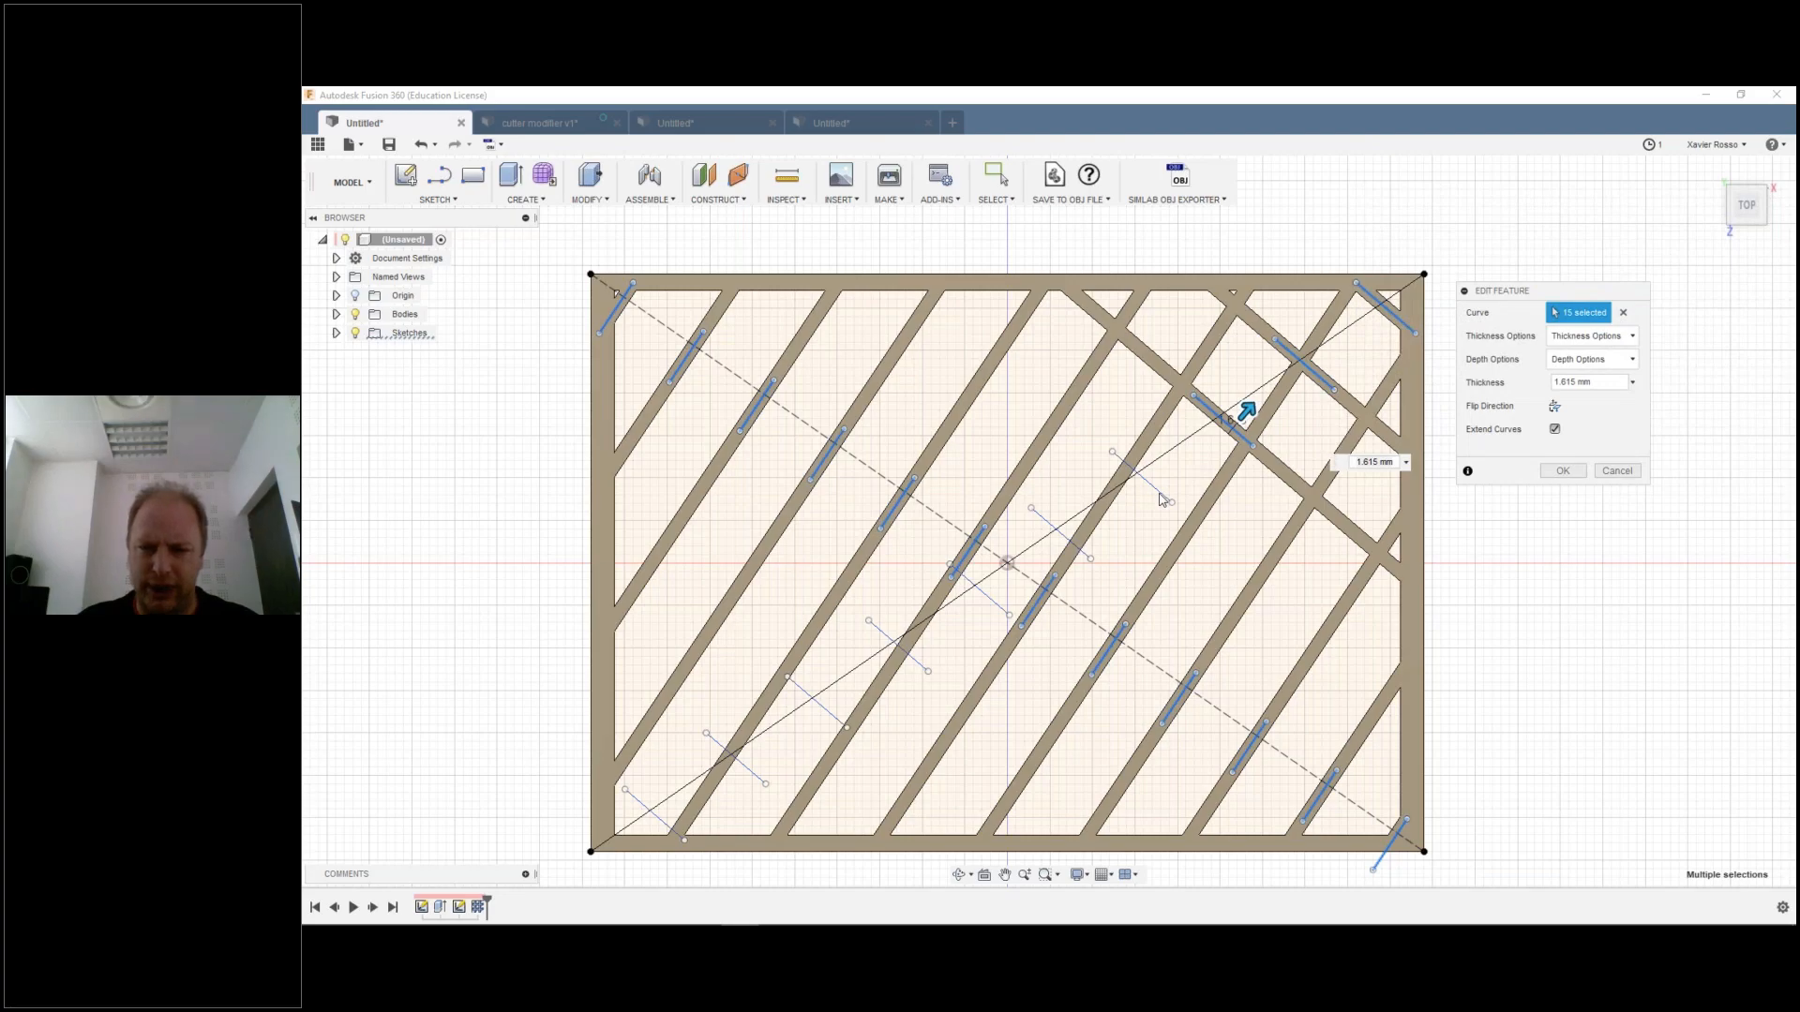
Step: Set the web thickness to 1 mm and add the remaining short lines down to the lower-left corner
{"action": "key", "text": "Tab"}
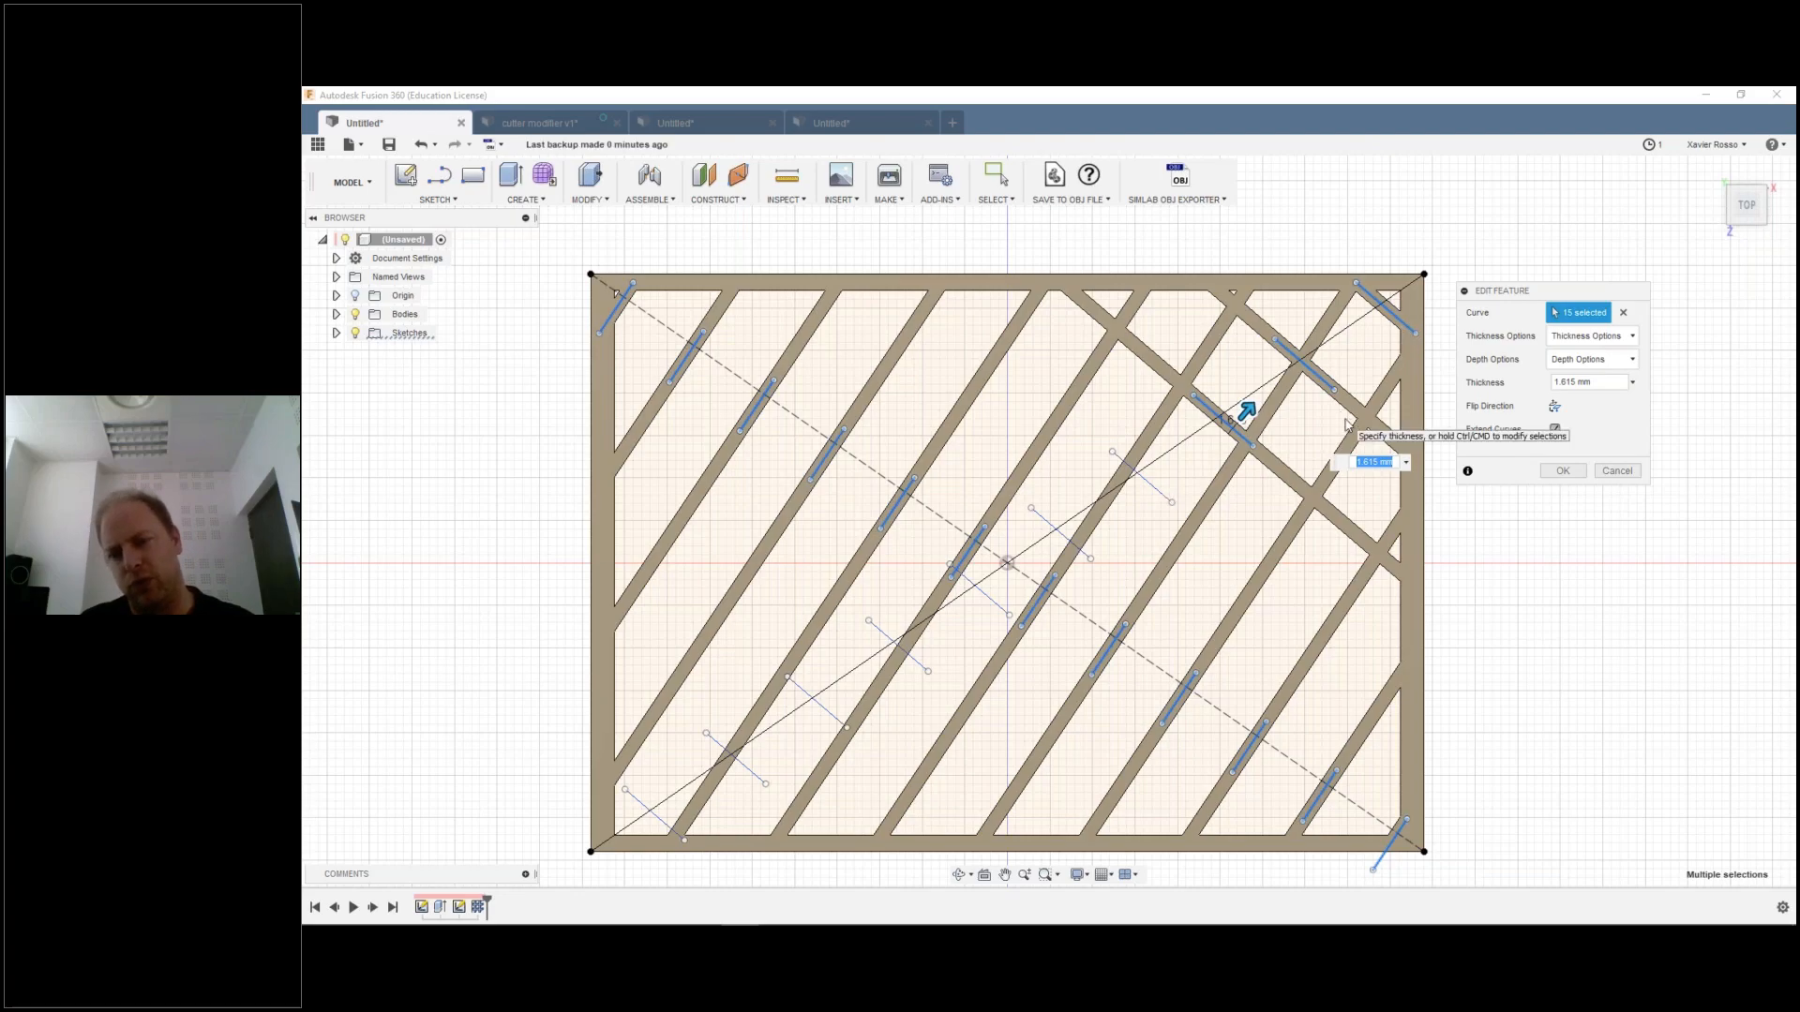
{"action": "type", "text": "1"}
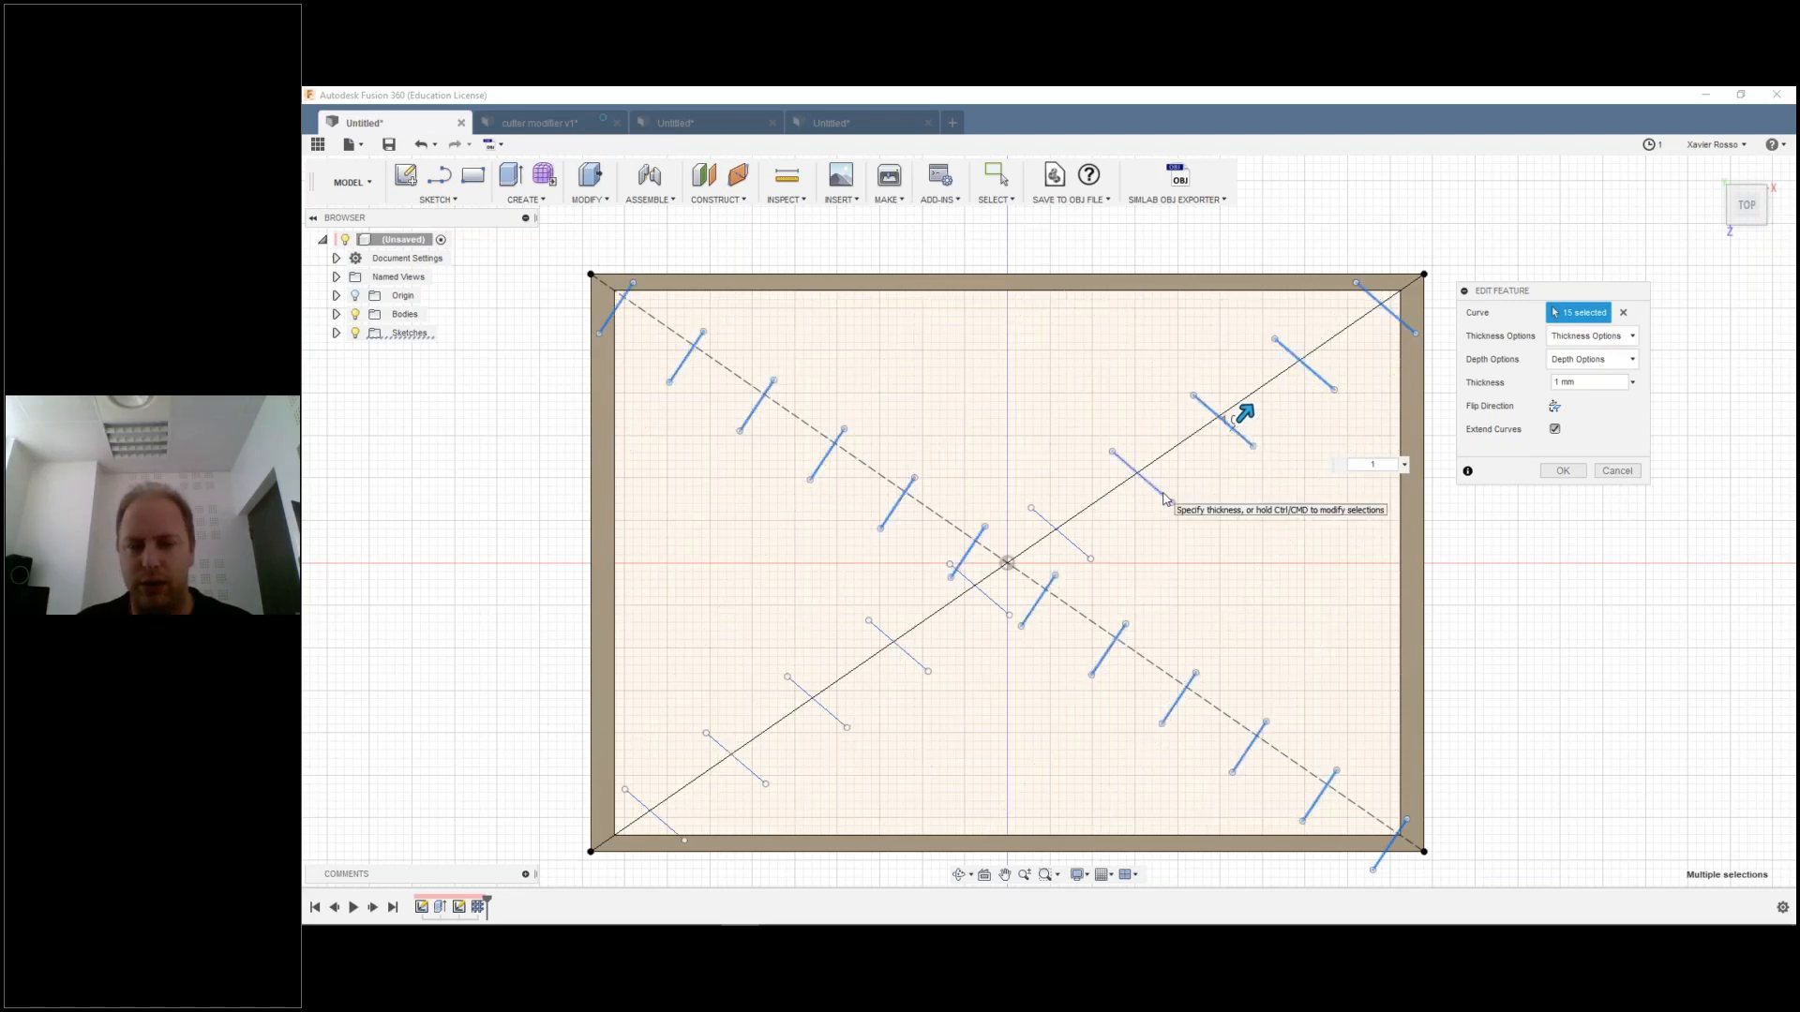
{"action": "left_click", "coordinate": [1076, 549]}
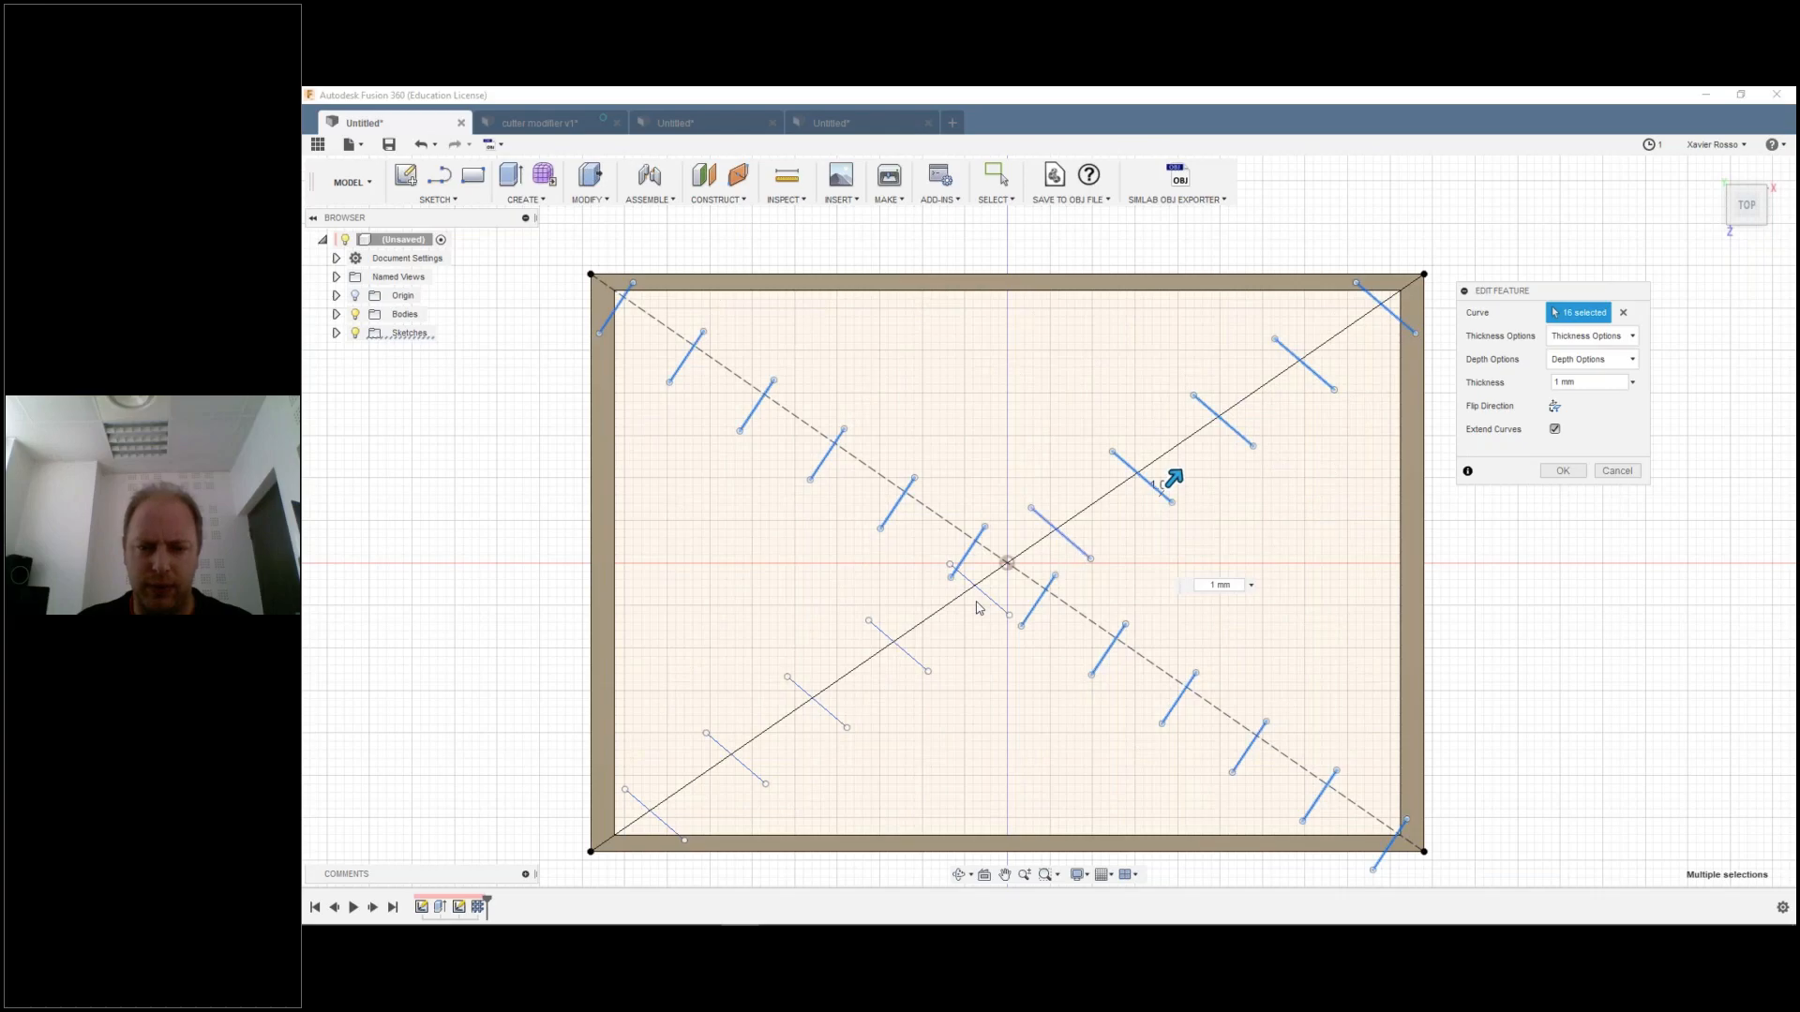
{"action": "left_click", "coordinate": [905, 656]}
{"action": "left_click", "coordinate": [833, 720]}
{"action": "left_click", "coordinate": [745, 775]}
{"action": "left_click", "coordinate": [658, 818]}
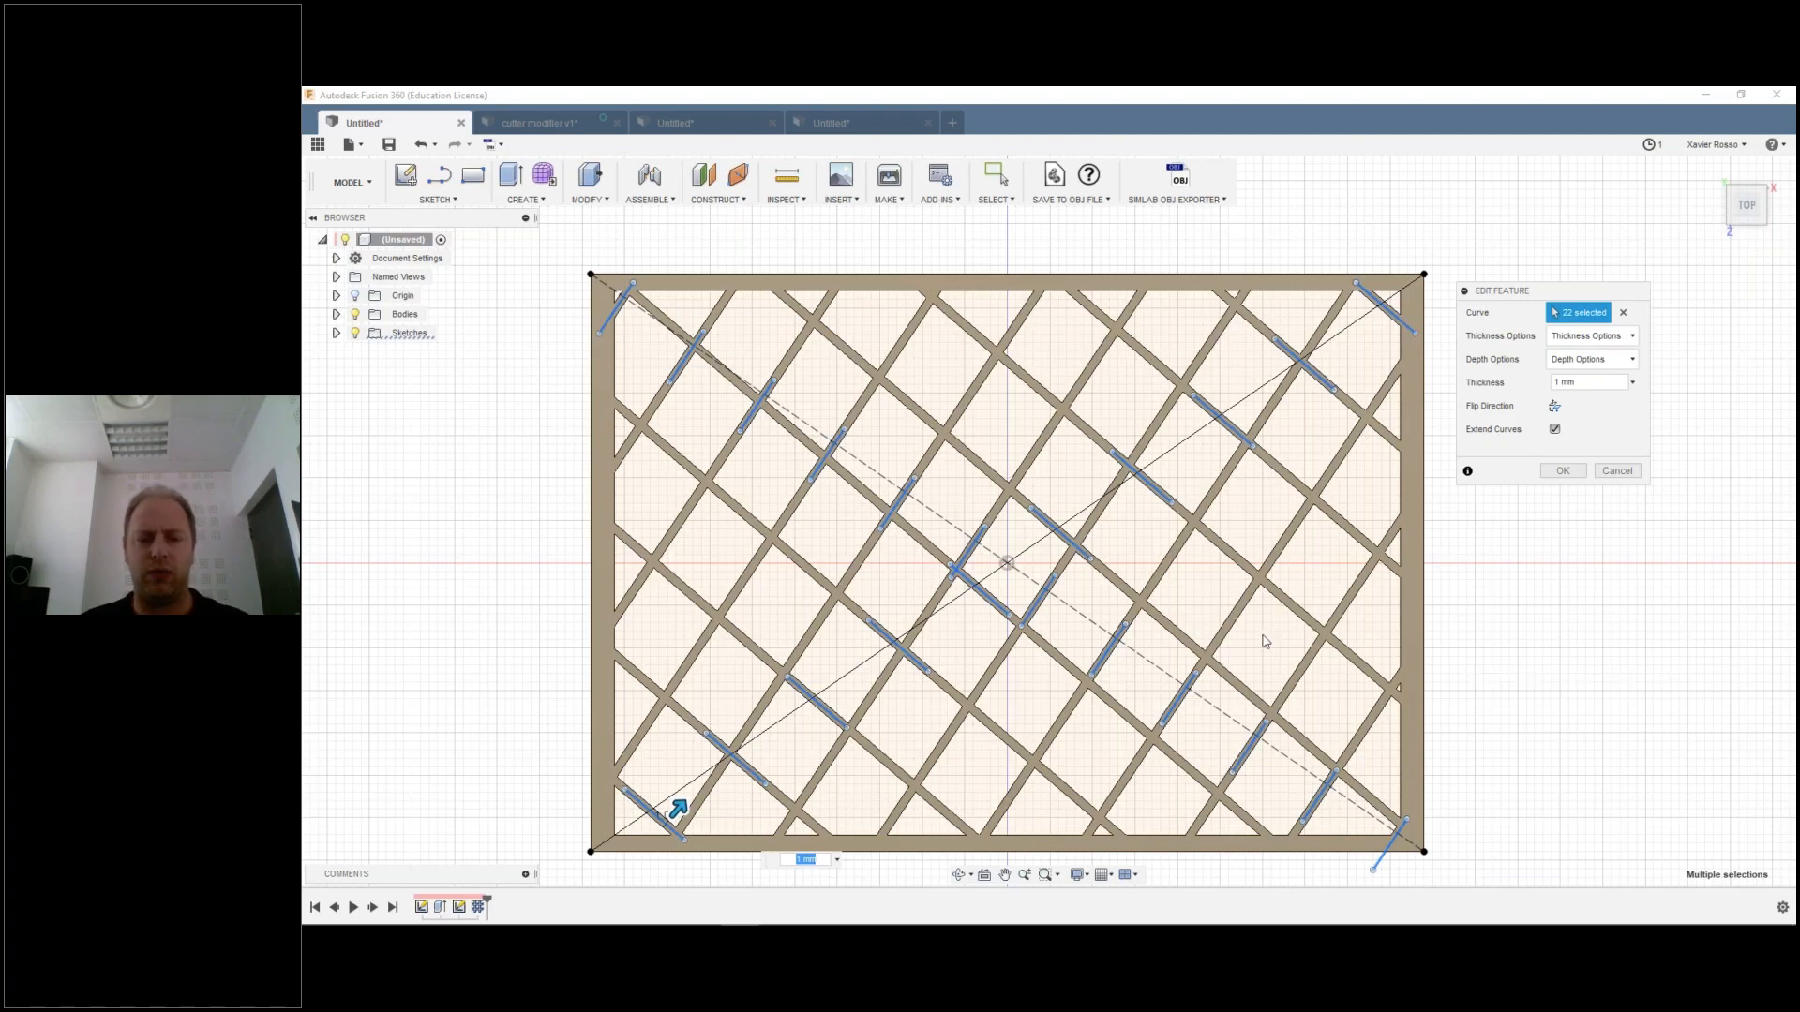
Step: Try flipping the web direction and restore the original direction
{"action": "middle_click_drag", "start_coordinate": [1264, 641], "coordinate": [1169, 518], "text": "shift"}
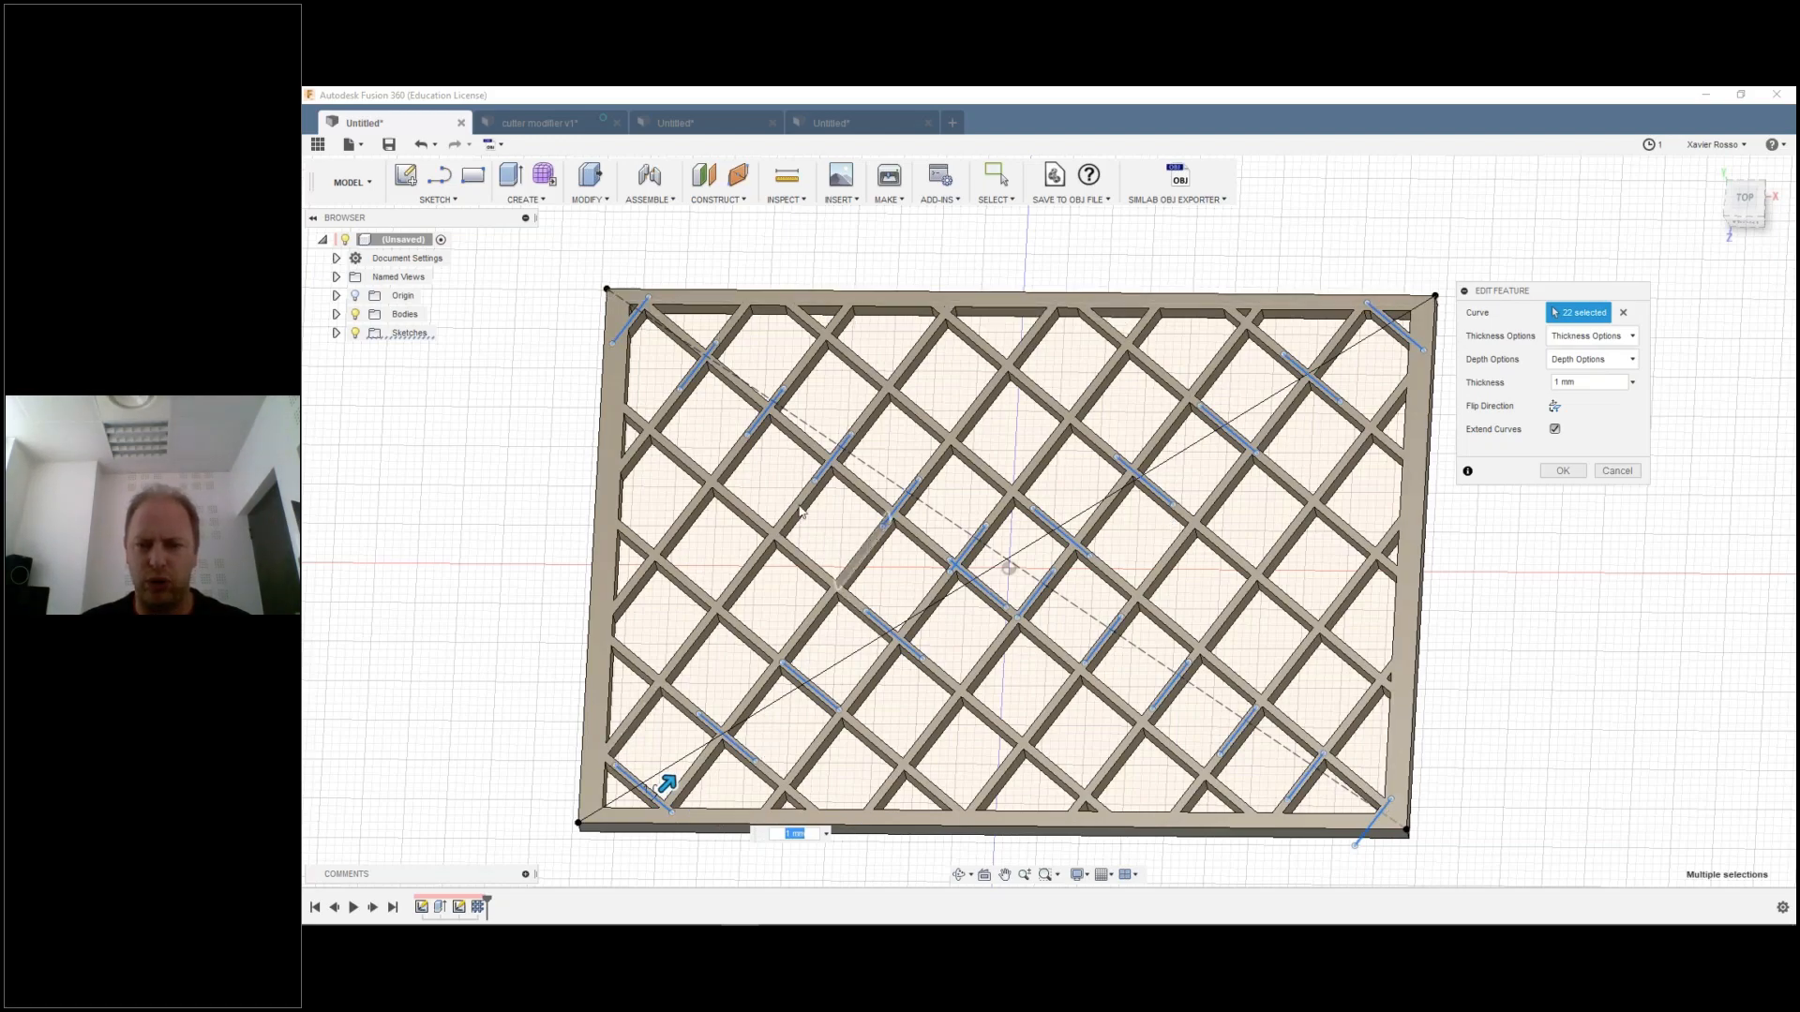
{"action": "middle_click_drag", "start_coordinate": [1456, 577], "coordinate": [1456, 578], "text": "shift"}
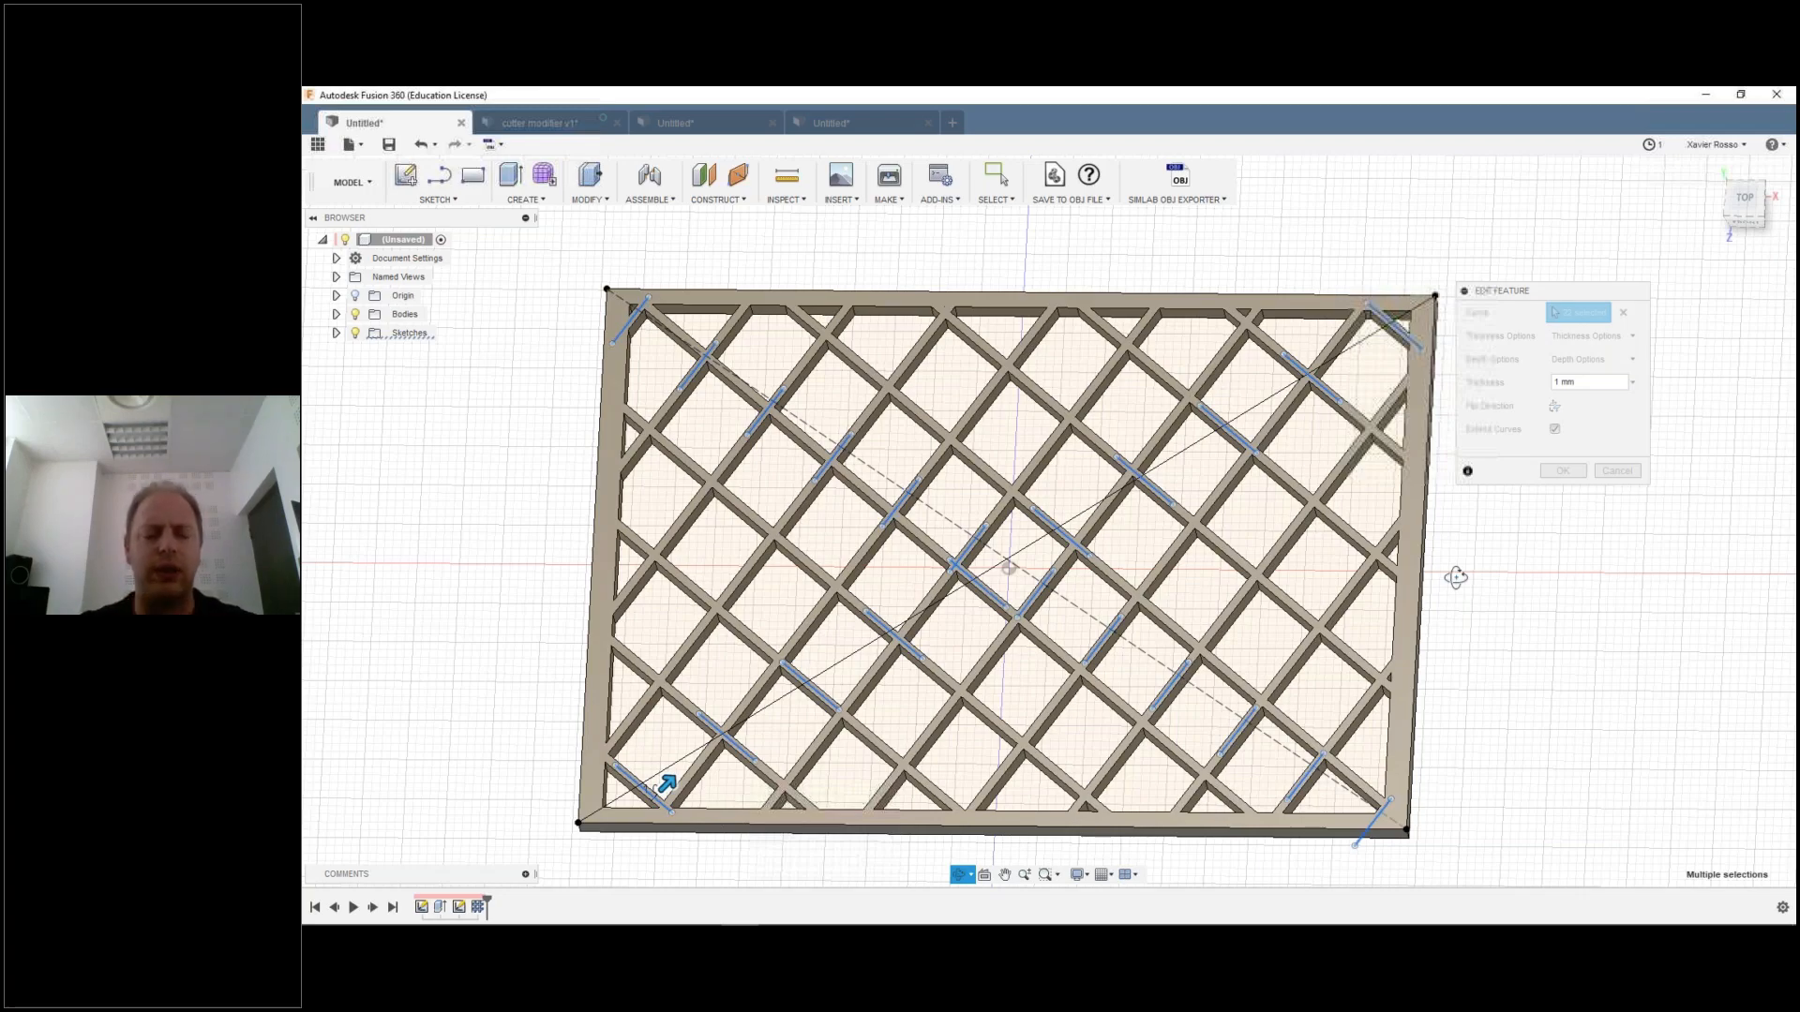
{"action": "middle_click_drag", "start_coordinate": [1456, 578], "coordinate": [1458, 584], "text": "shift"}
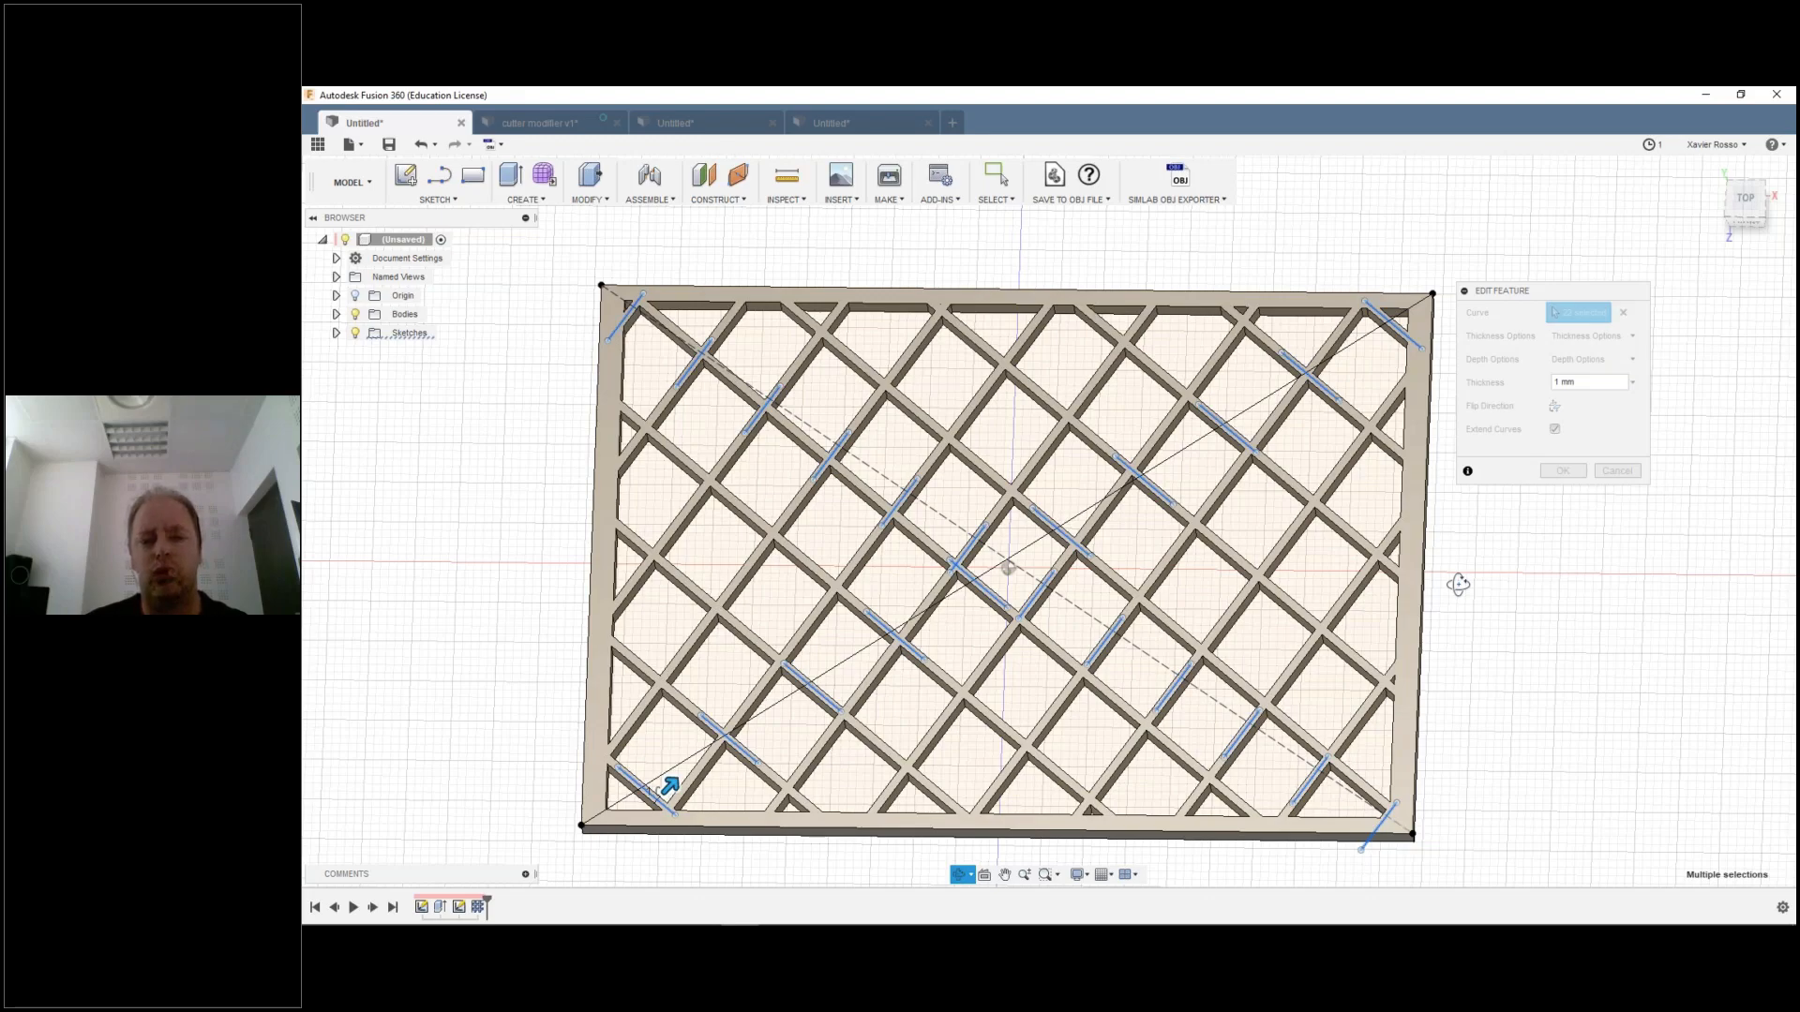
{"action": "middle_click_drag", "start_coordinate": [1457, 584], "coordinate": [1486, 590], "text": "shift"}
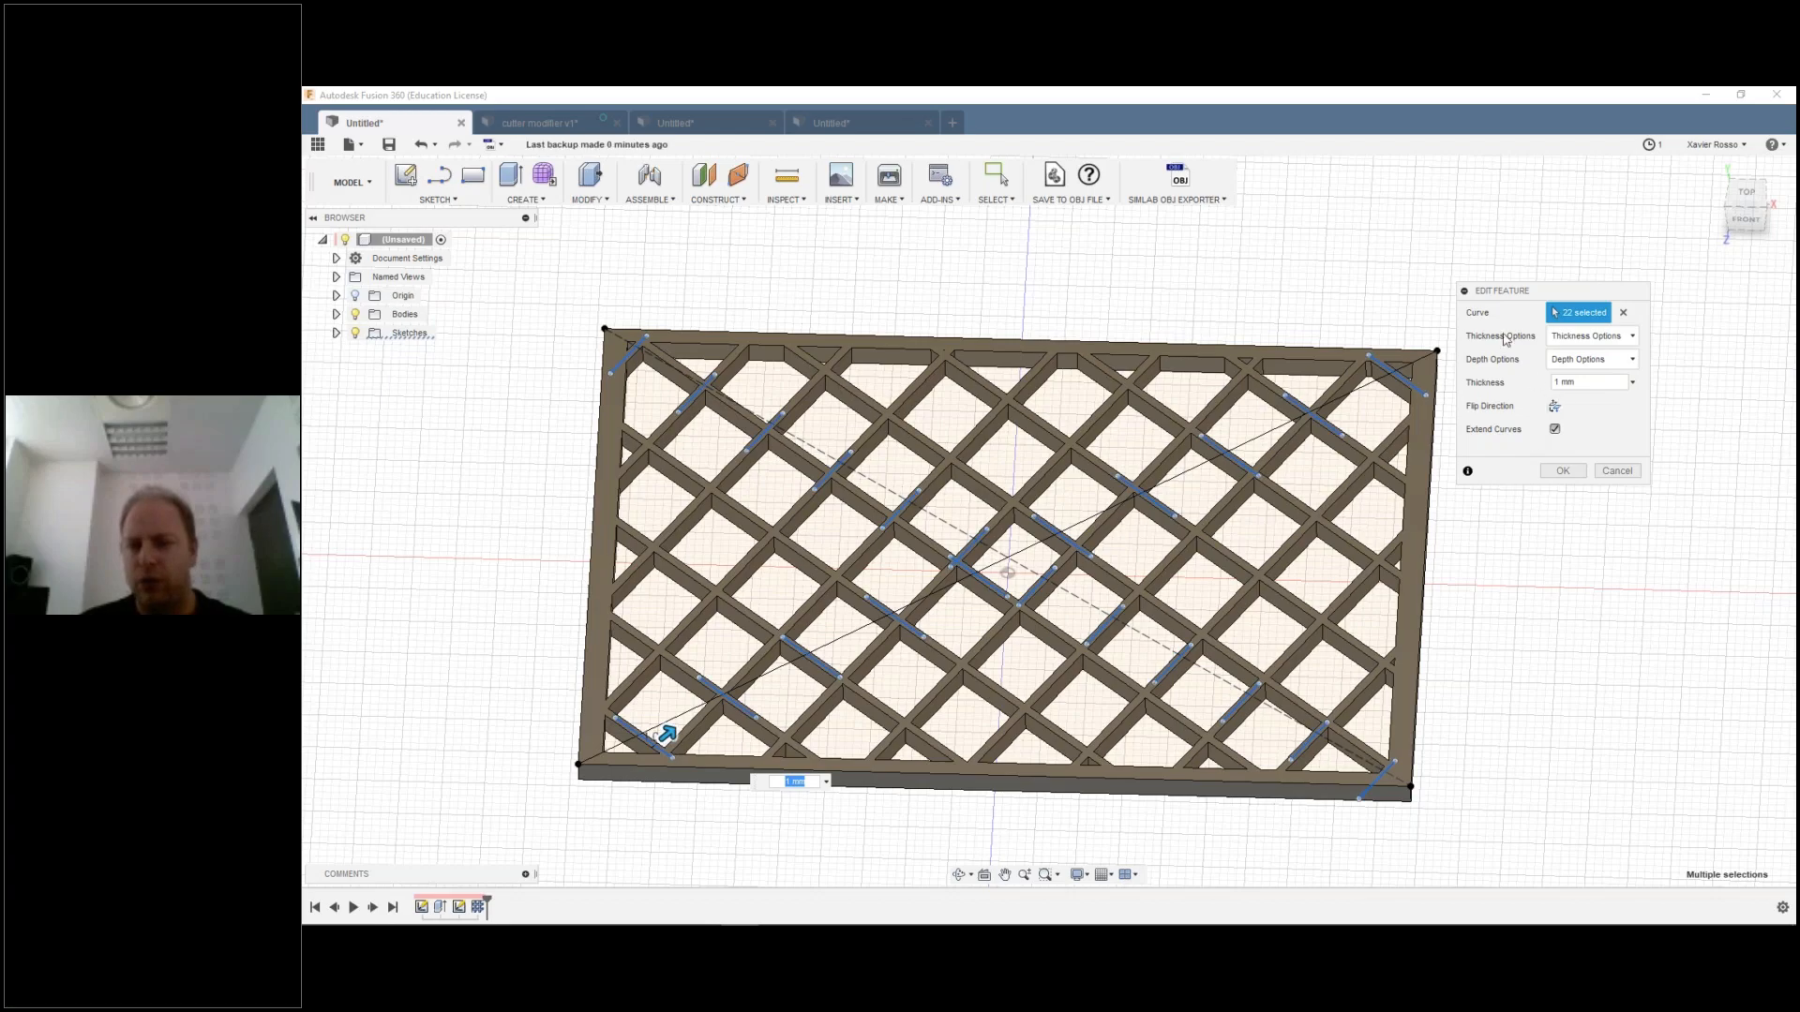
{"action": "left_click", "coordinate": [1554, 408]}
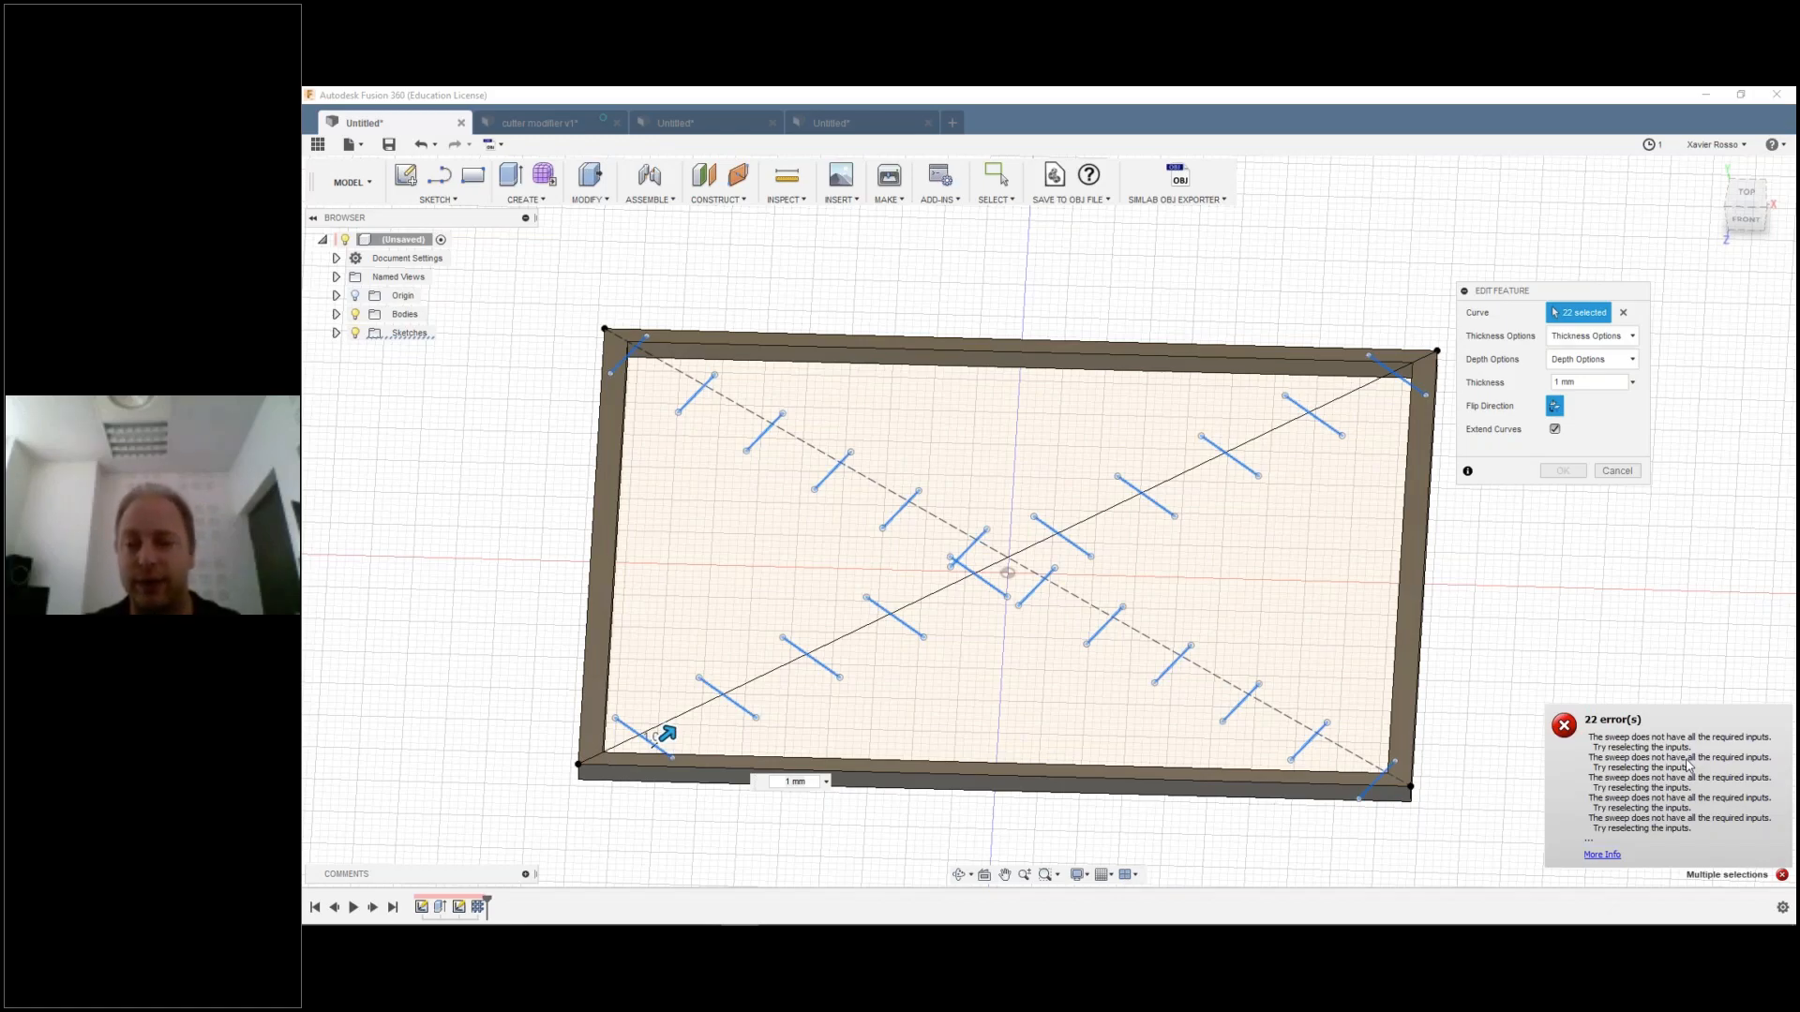
{"action": "left_click", "coordinate": [1555, 408]}
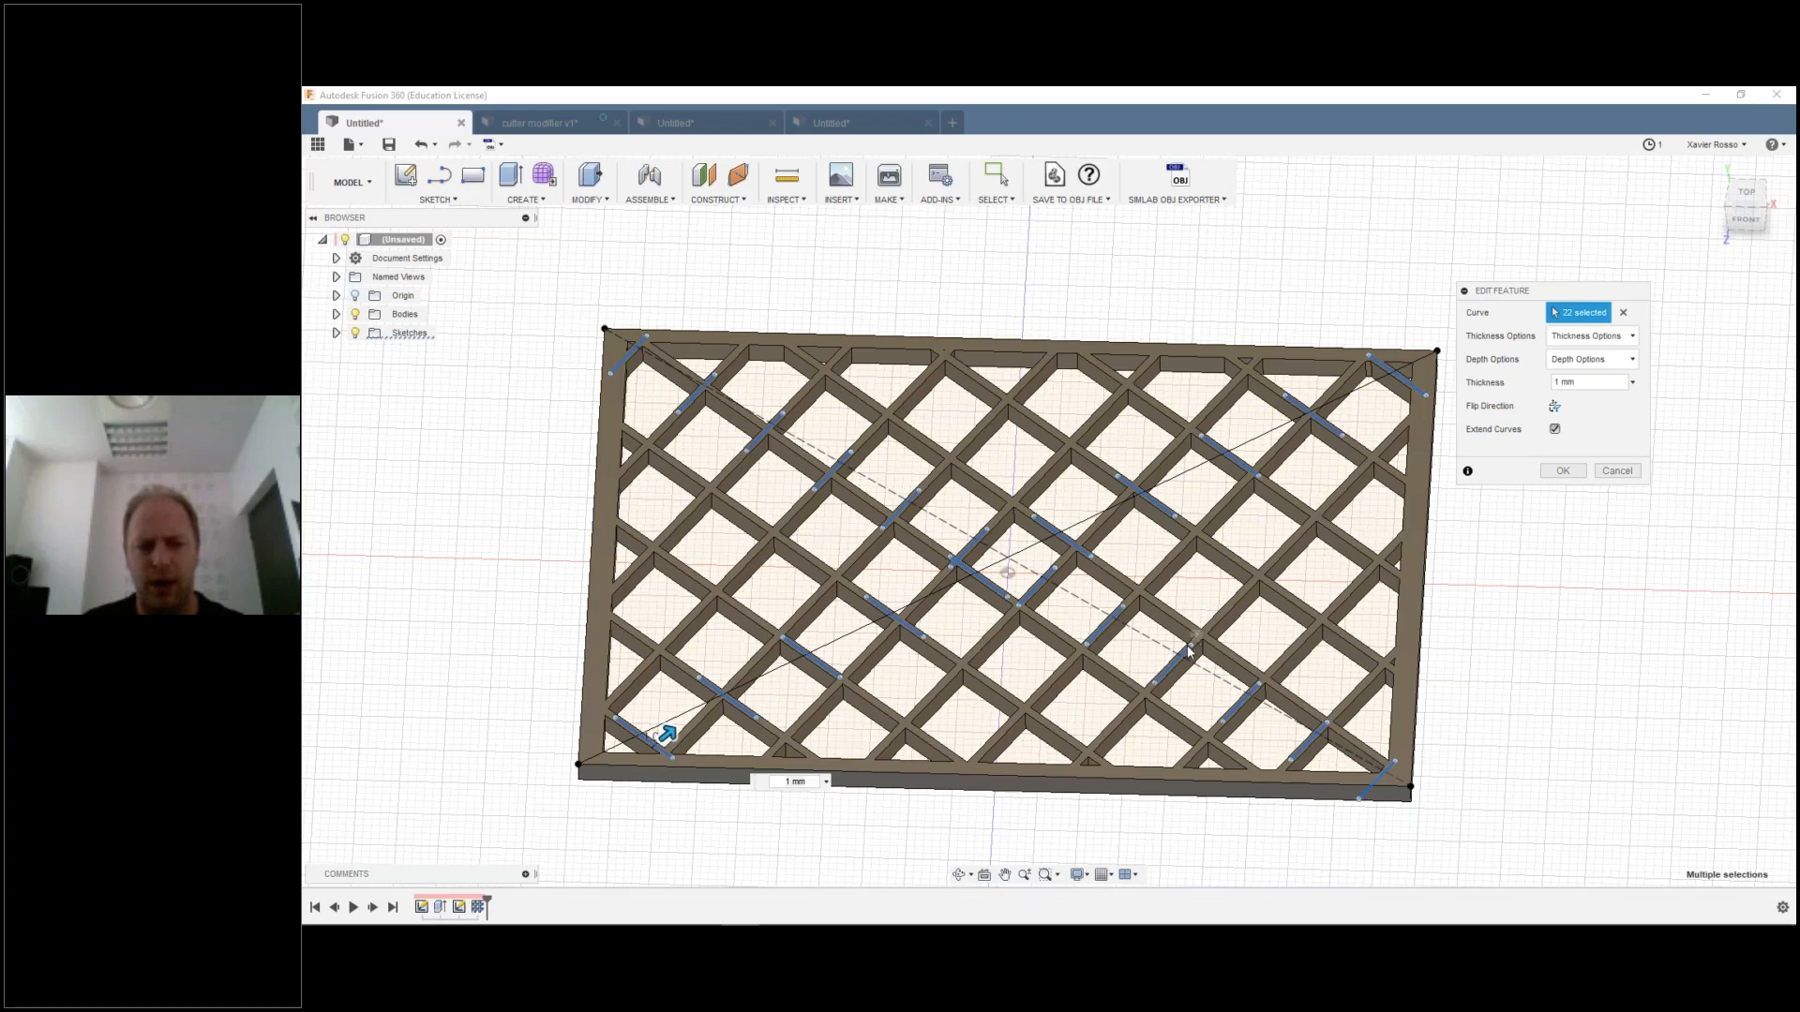
Step: Change the web's depth option to Depth, turn off curve extension and set the depth to 1.286 mm
{"action": "middle_click_drag", "start_coordinate": [948, 720], "coordinate": [965, 708], "text": "shift"}
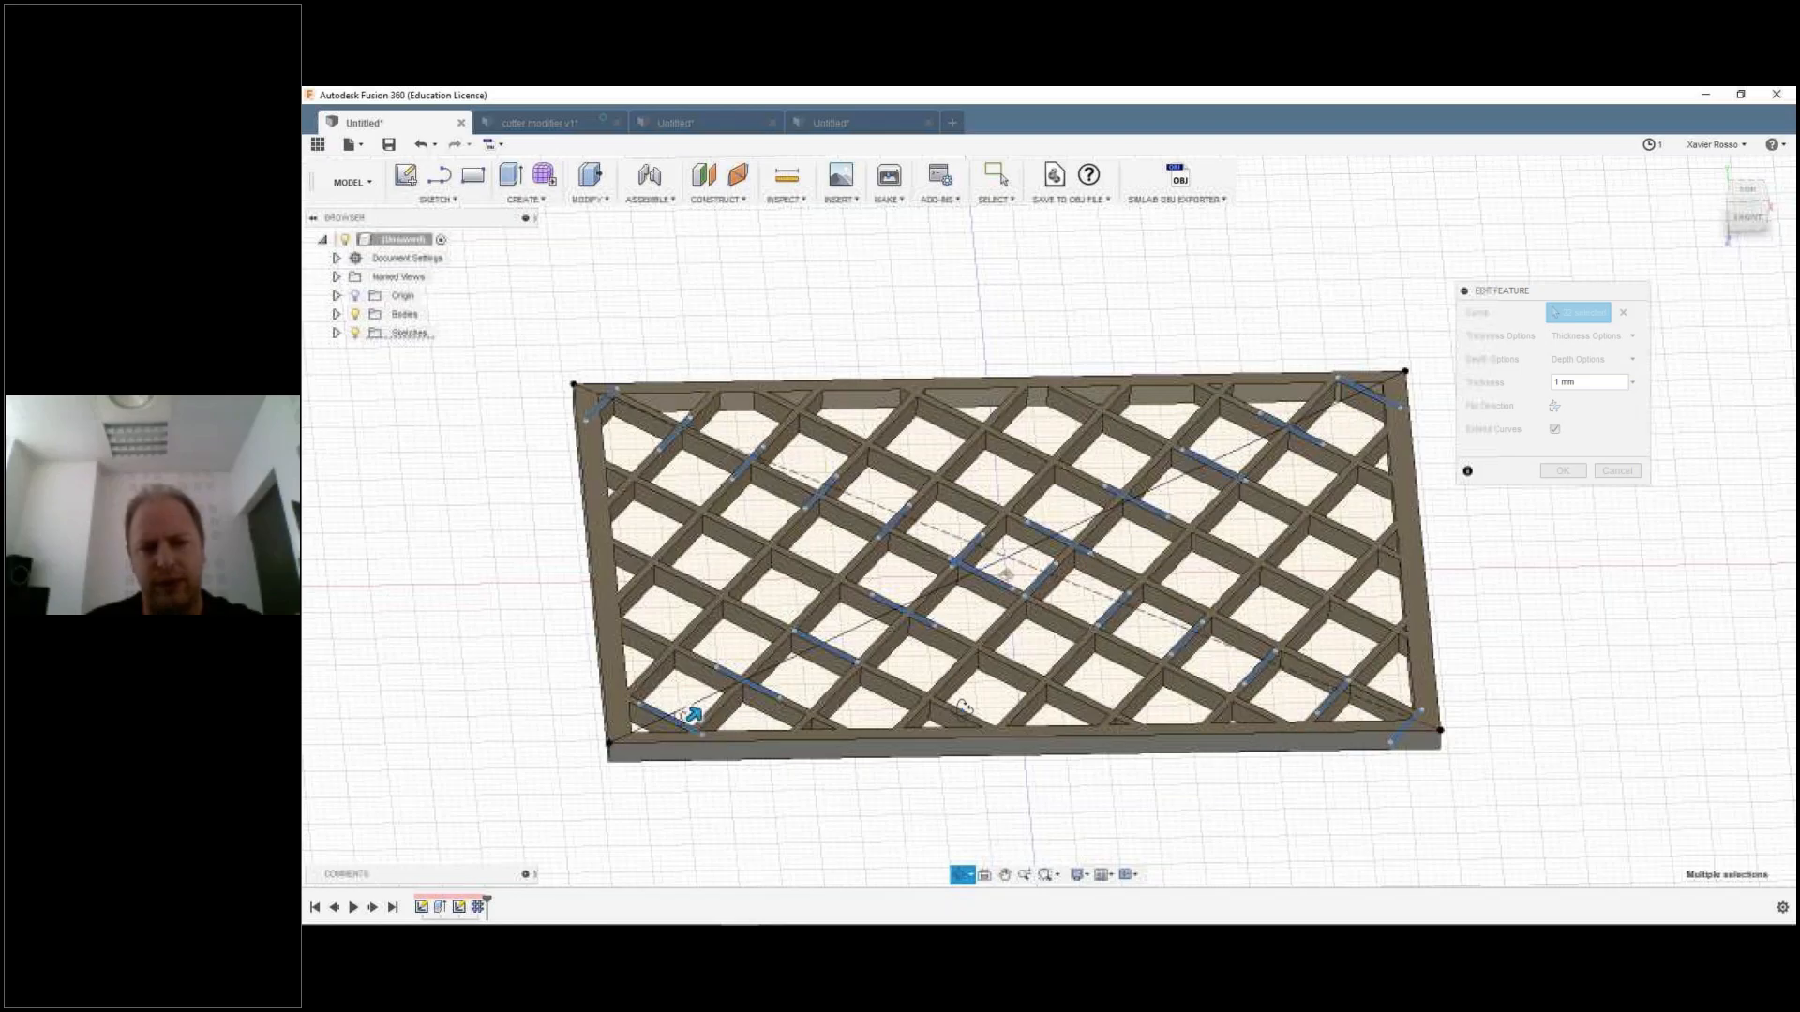
{"action": "middle_click_drag", "start_coordinate": [965, 708], "coordinate": [968, 736], "text": "shift"}
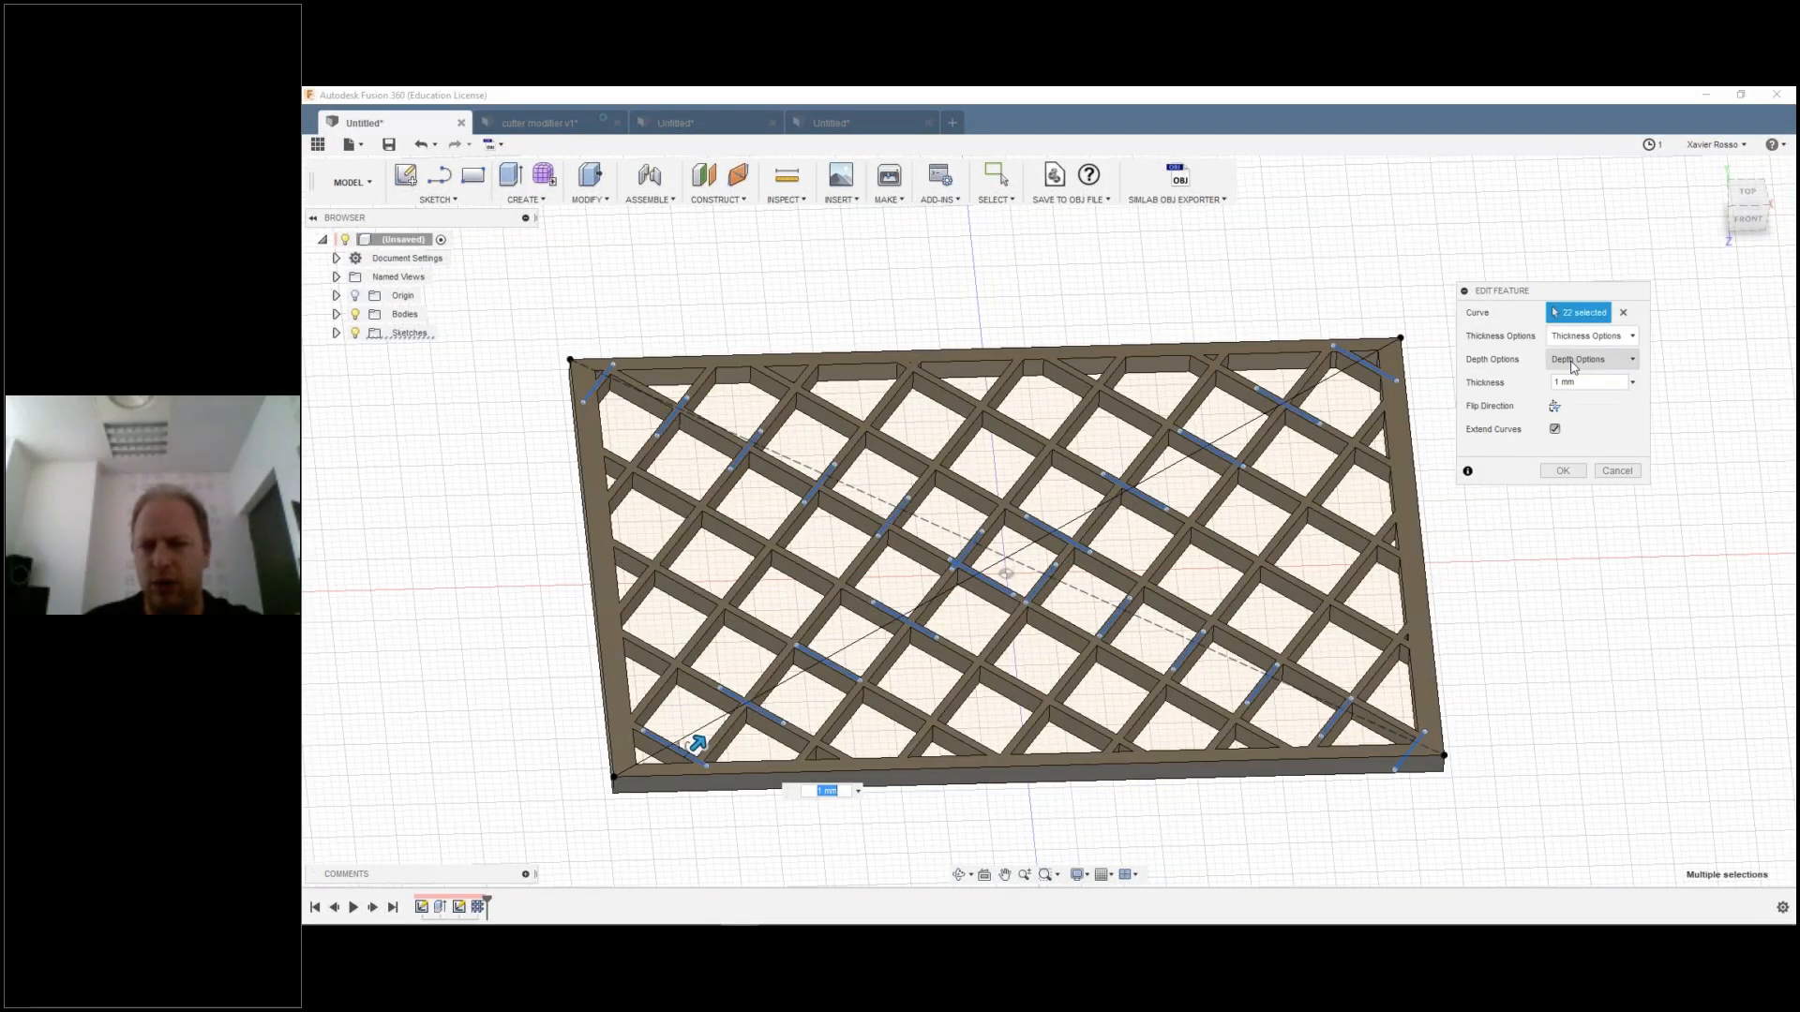
{"action": "left_click", "coordinate": [1614, 360]}
{"action": "left_click", "coordinate": [1613, 406]}
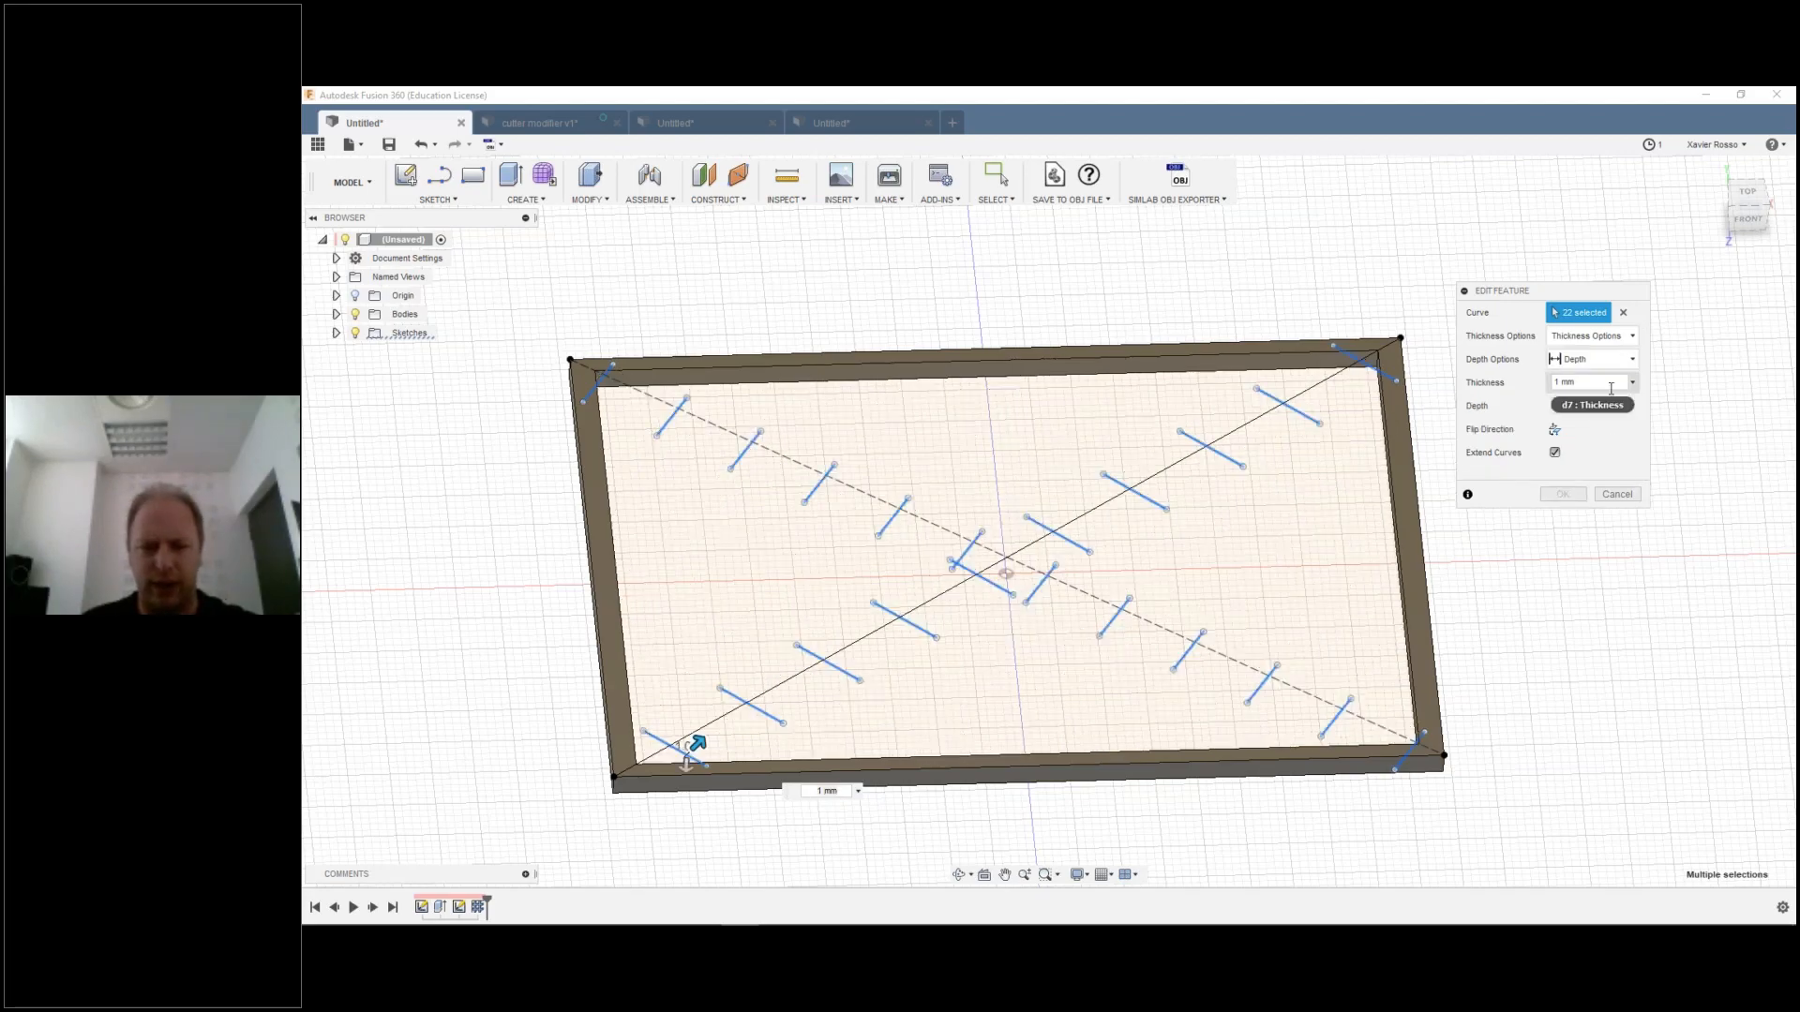
{"action": "middle_click_drag", "start_coordinate": [770, 705], "coordinate": [770, 705], "text": "shift"}
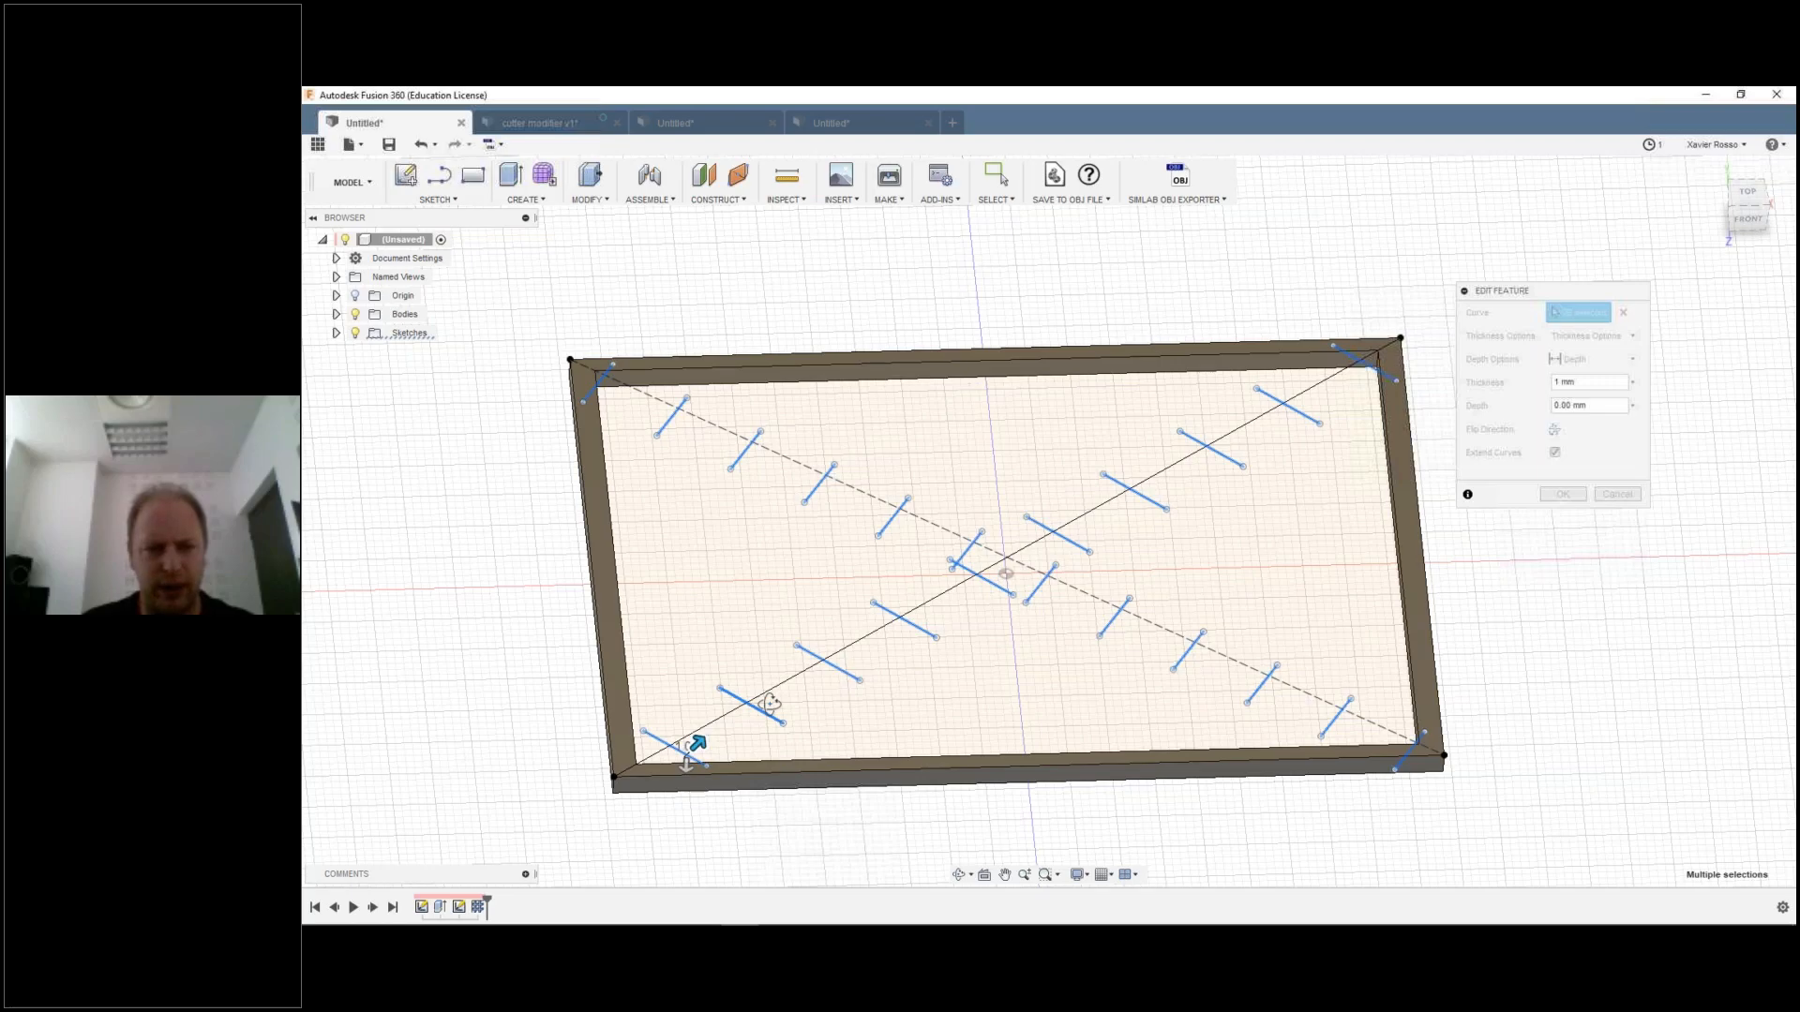
{"action": "middle_click_drag", "start_coordinate": [770, 705], "coordinate": [756, 681], "text": "shift"}
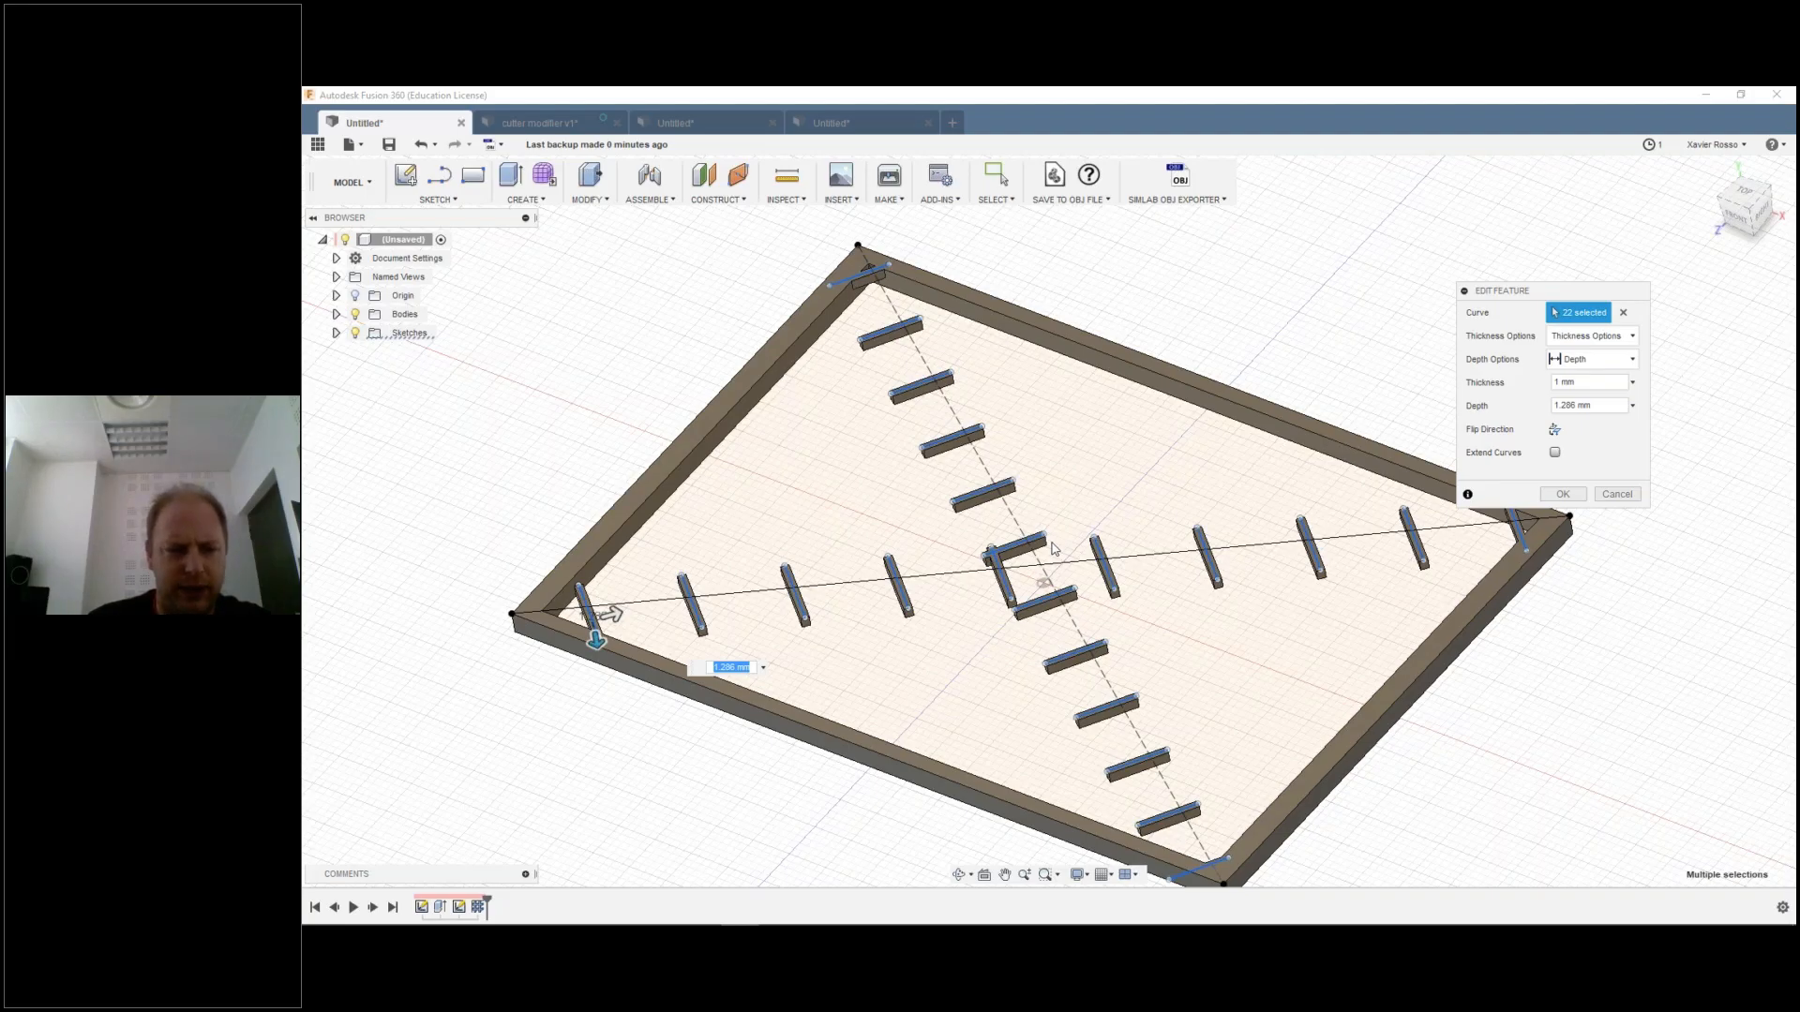
Step: Rework the web sketch with one long diagonal line and pattern it horizontally across the frame, quantity 6 over an extent of about 114.5 mm
{"action": "right_click", "coordinate": [462, 909]}
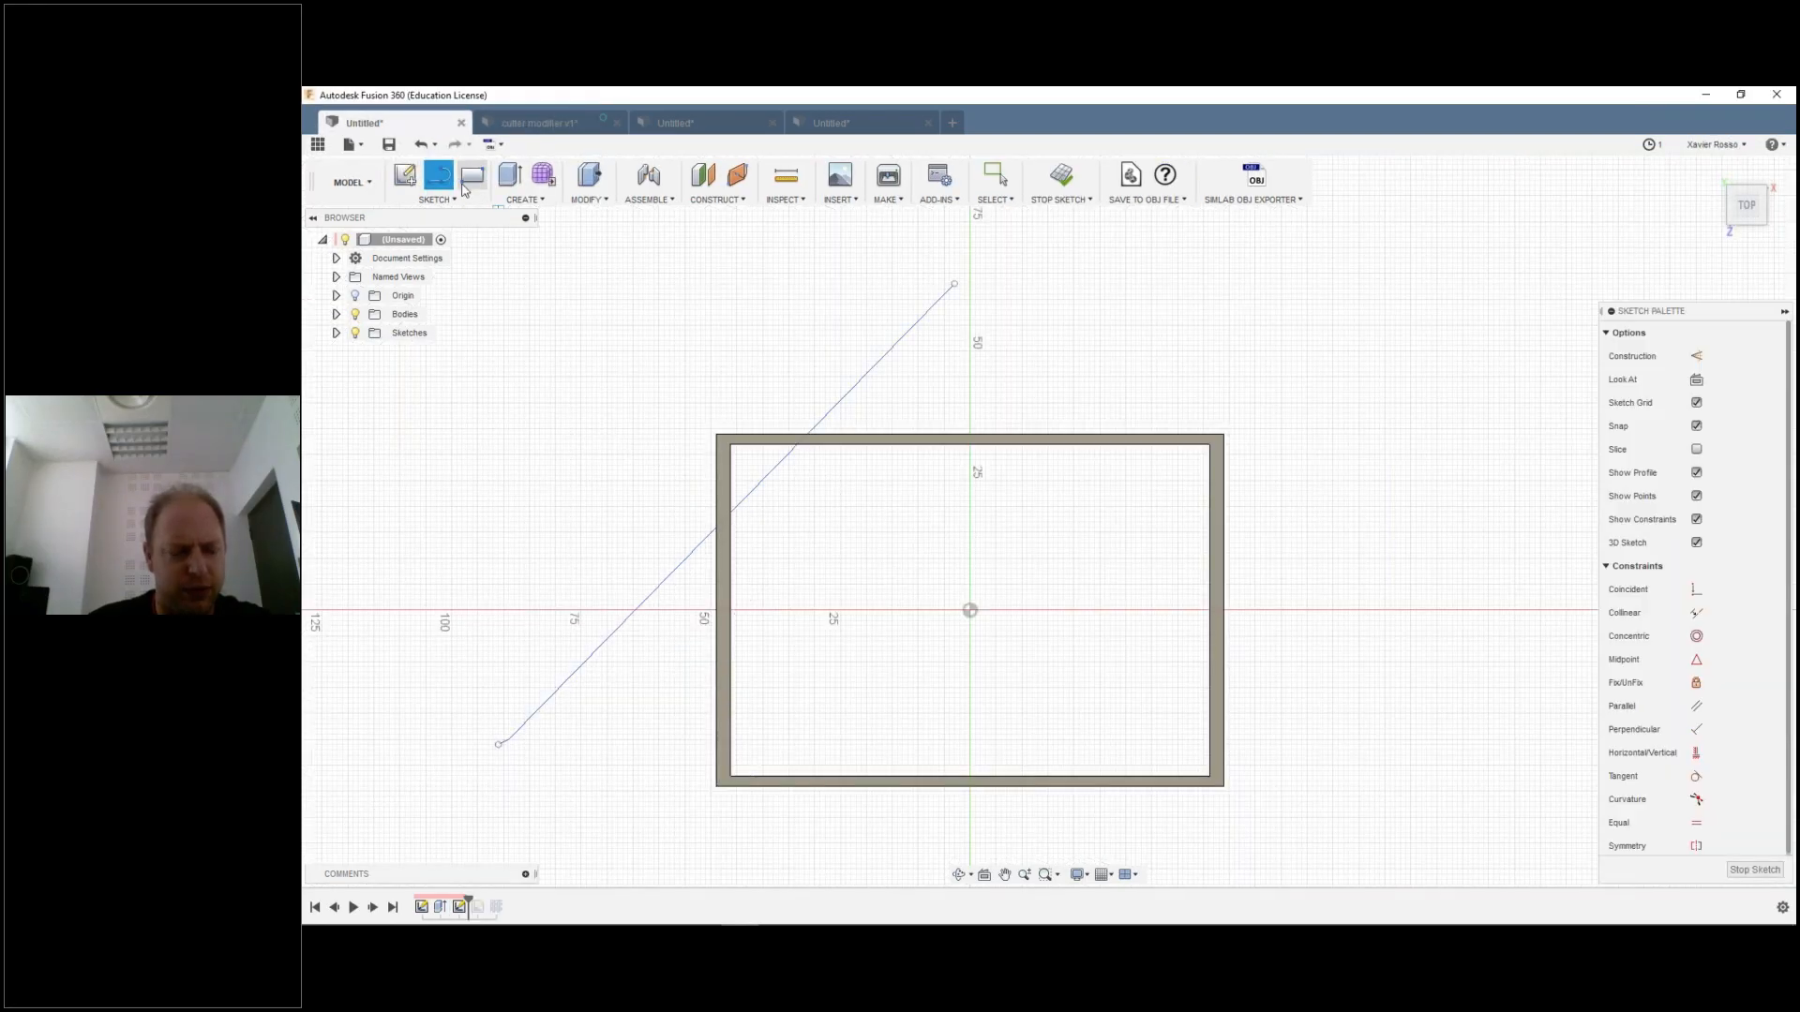
{"action": "left_click", "coordinate": [439, 199]}
{"action": "left_click", "coordinate": [448, 582]}
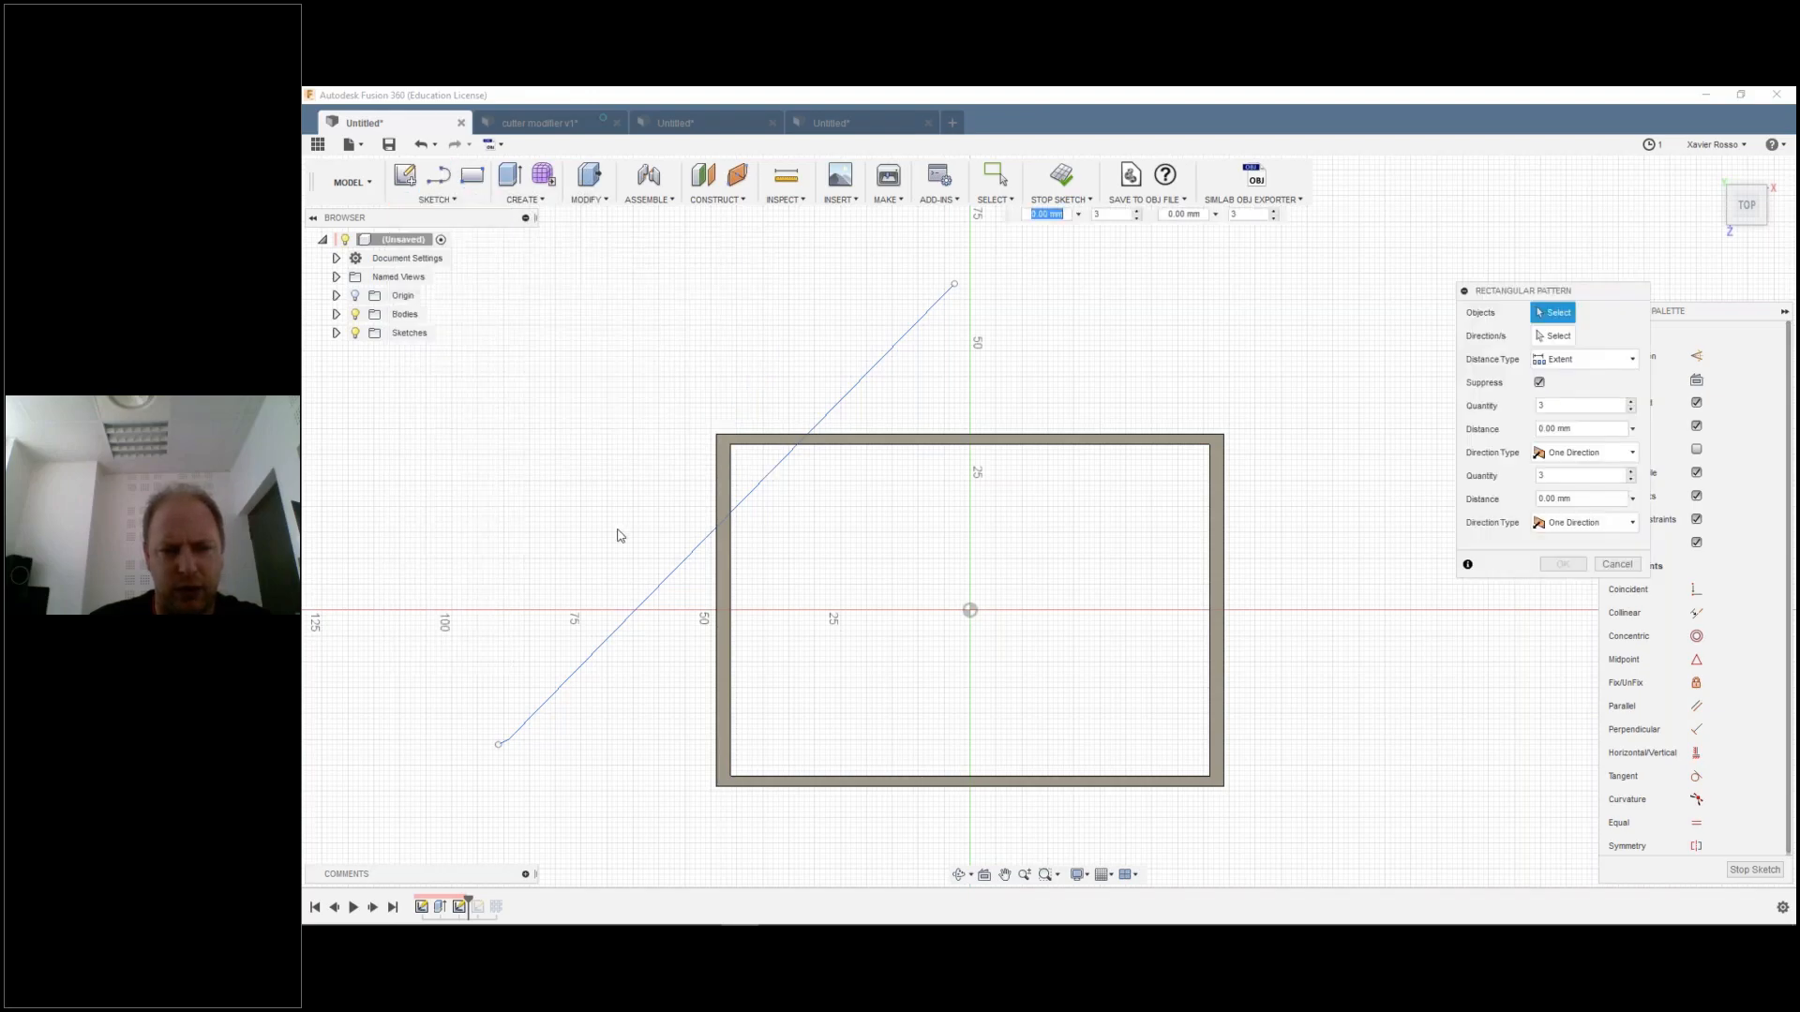
{"action": "left_click", "coordinate": [736, 504]}
{"action": "left_click_drag", "start_coordinate": [745, 509], "coordinate": [977, 549]}
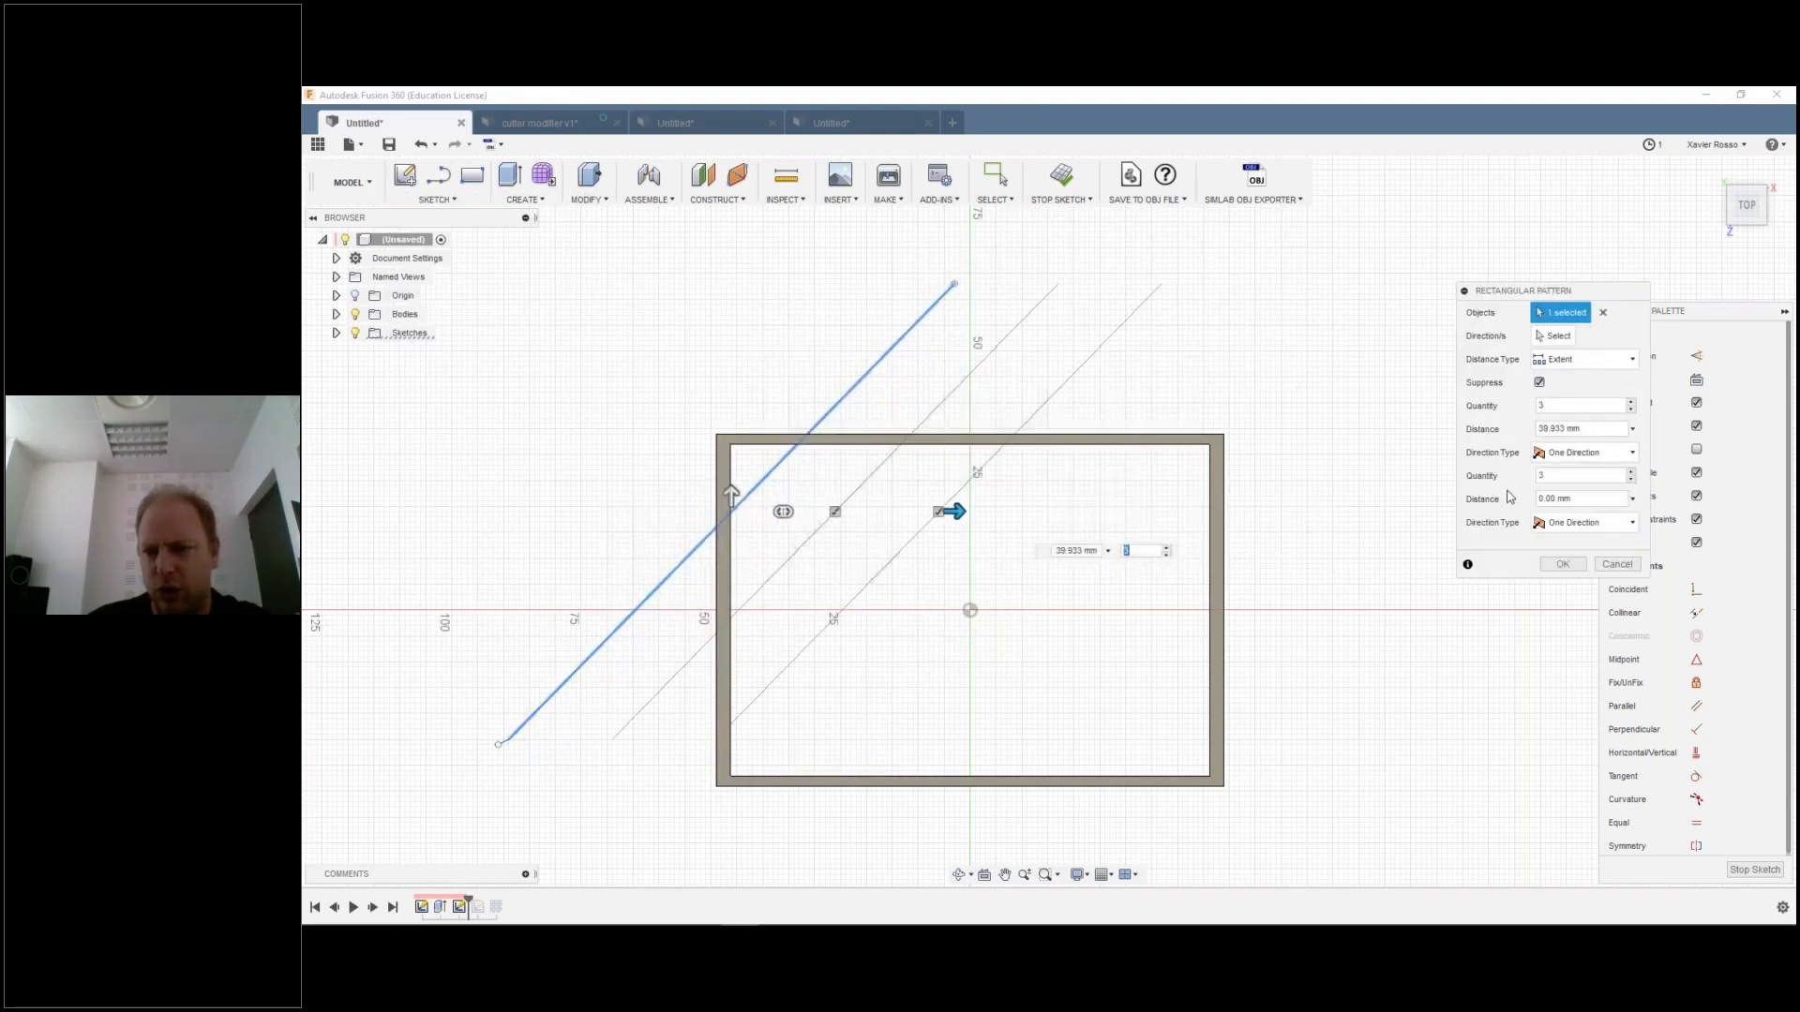
{"action": "left_click", "coordinate": [1633, 402]}
{"action": "left_click", "coordinate": [1632, 401]}
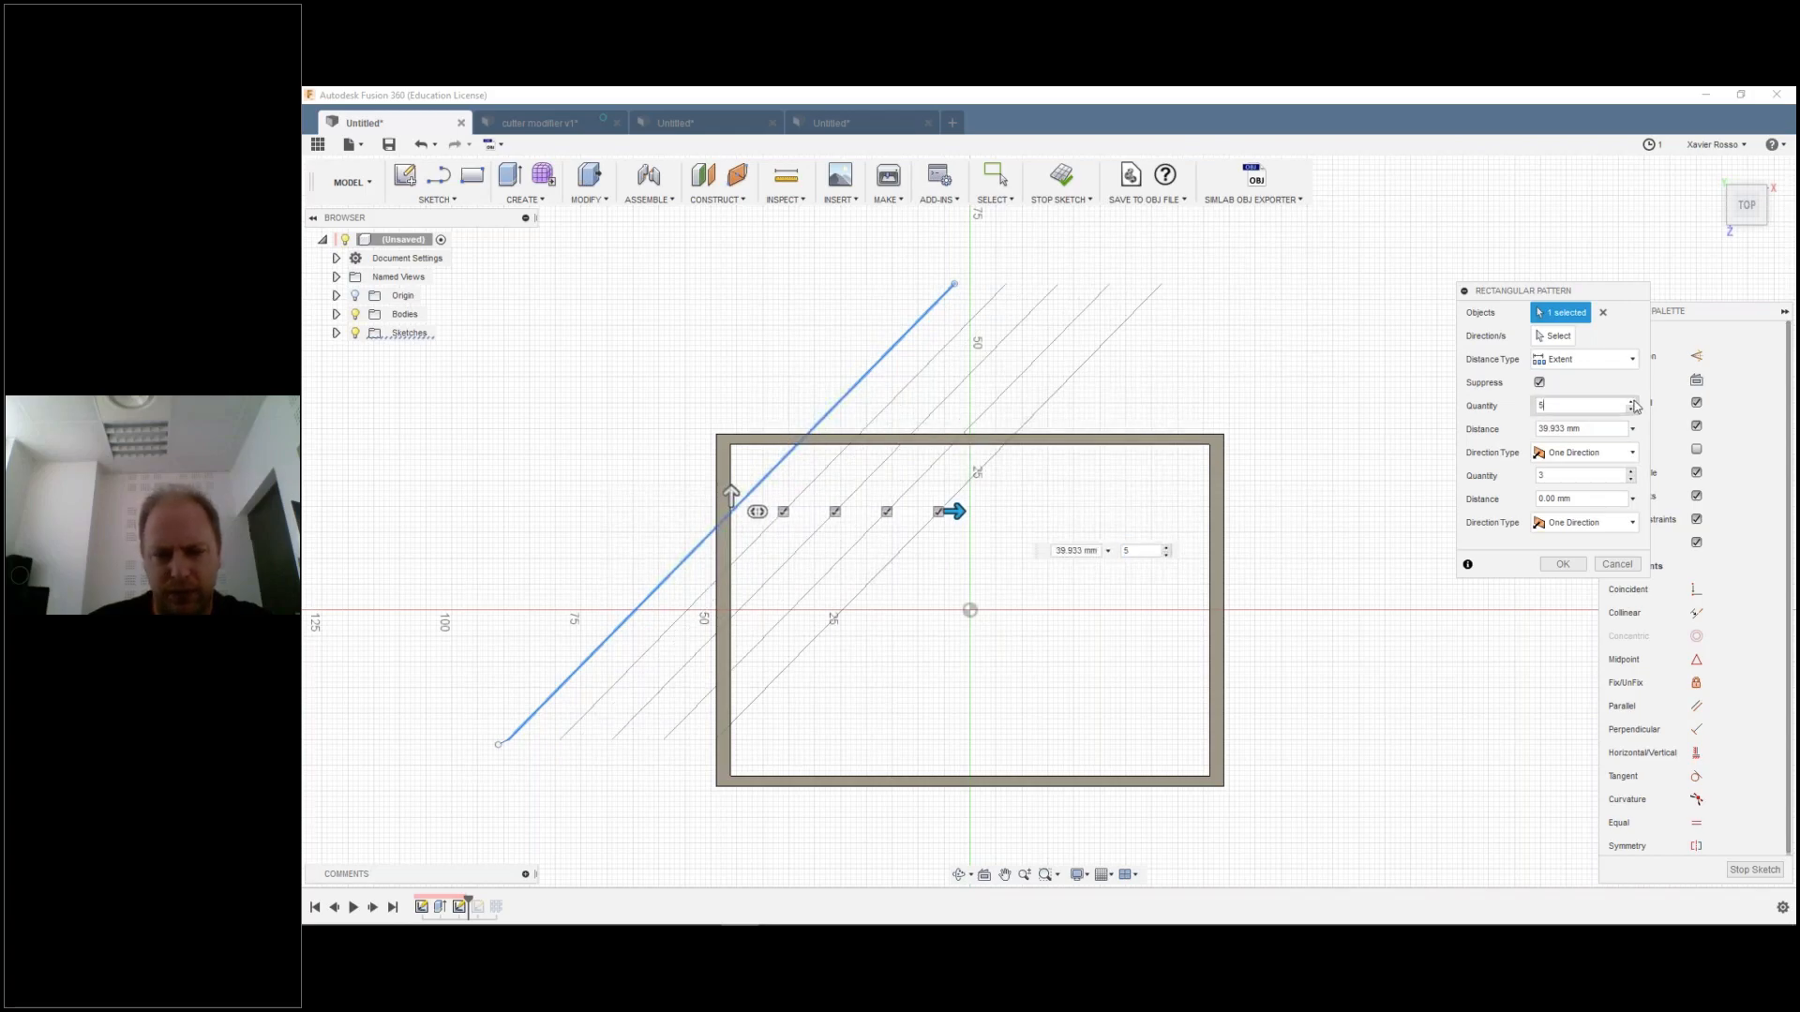
{"action": "left_click", "coordinate": [1632, 401]}
{"action": "left_click_drag", "start_coordinate": [954, 511], "coordinate": [1334, 511]}
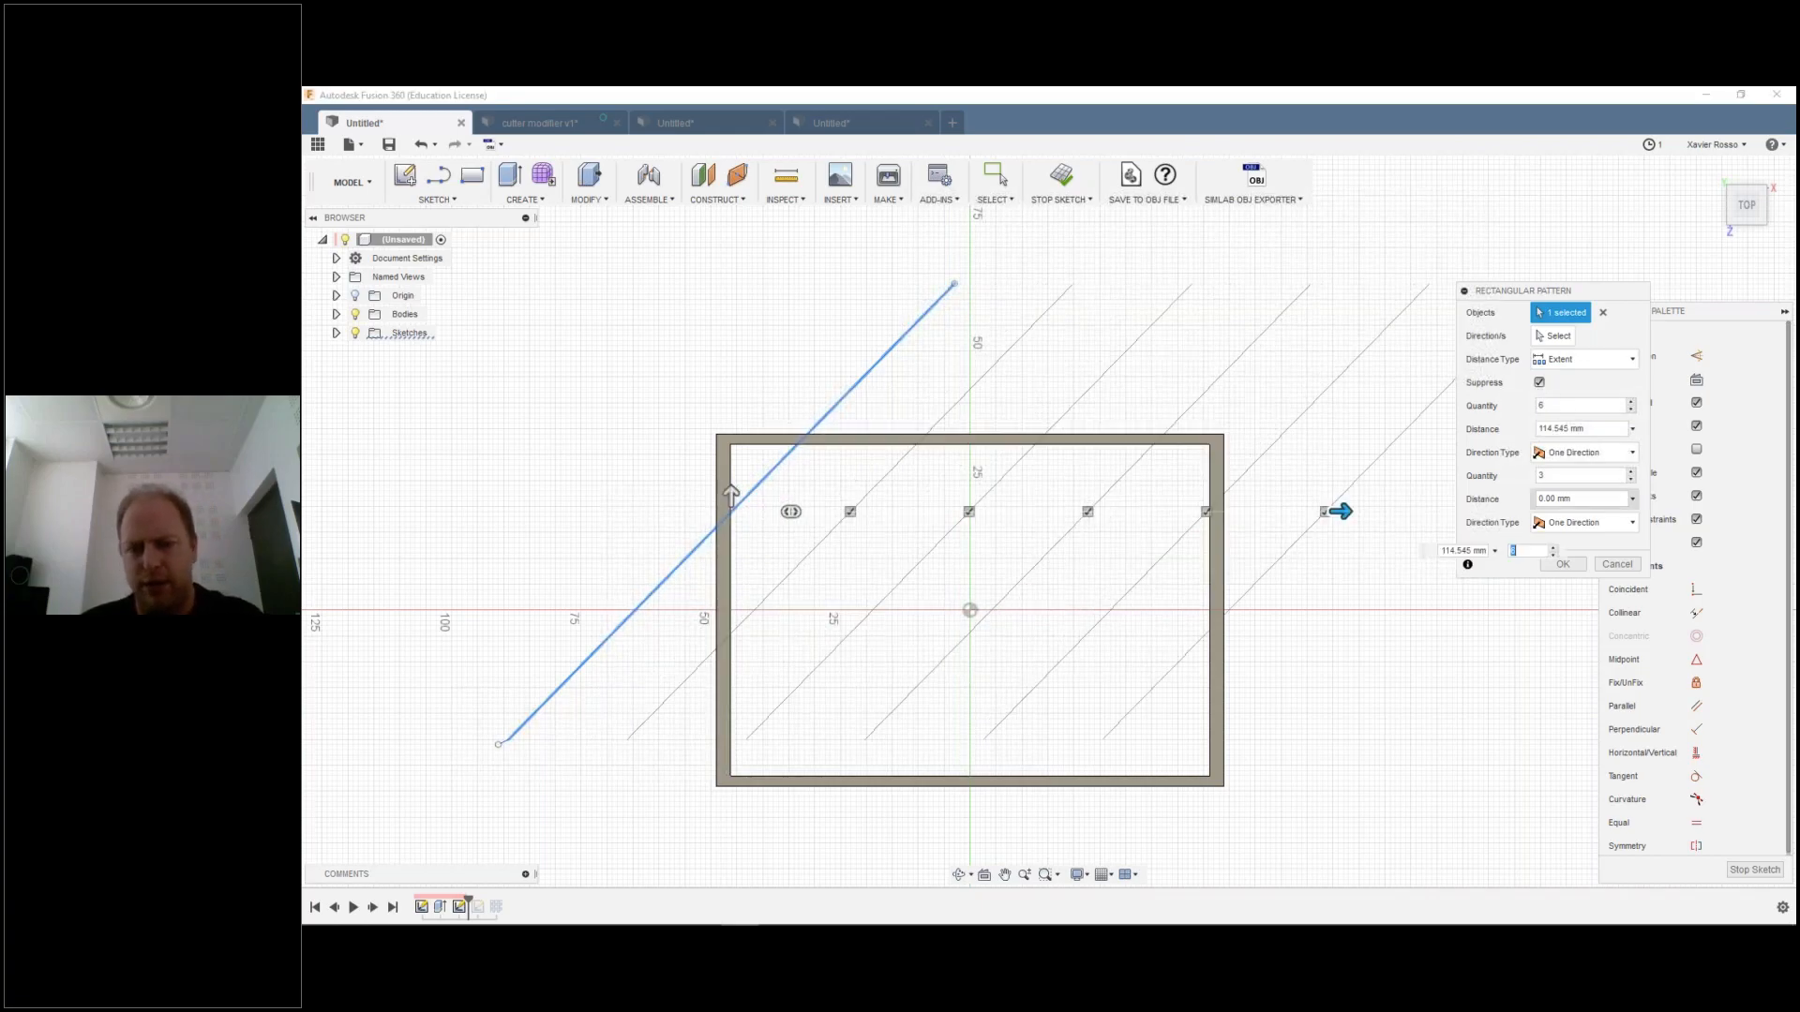
{"action": "key", "text": "Return"}
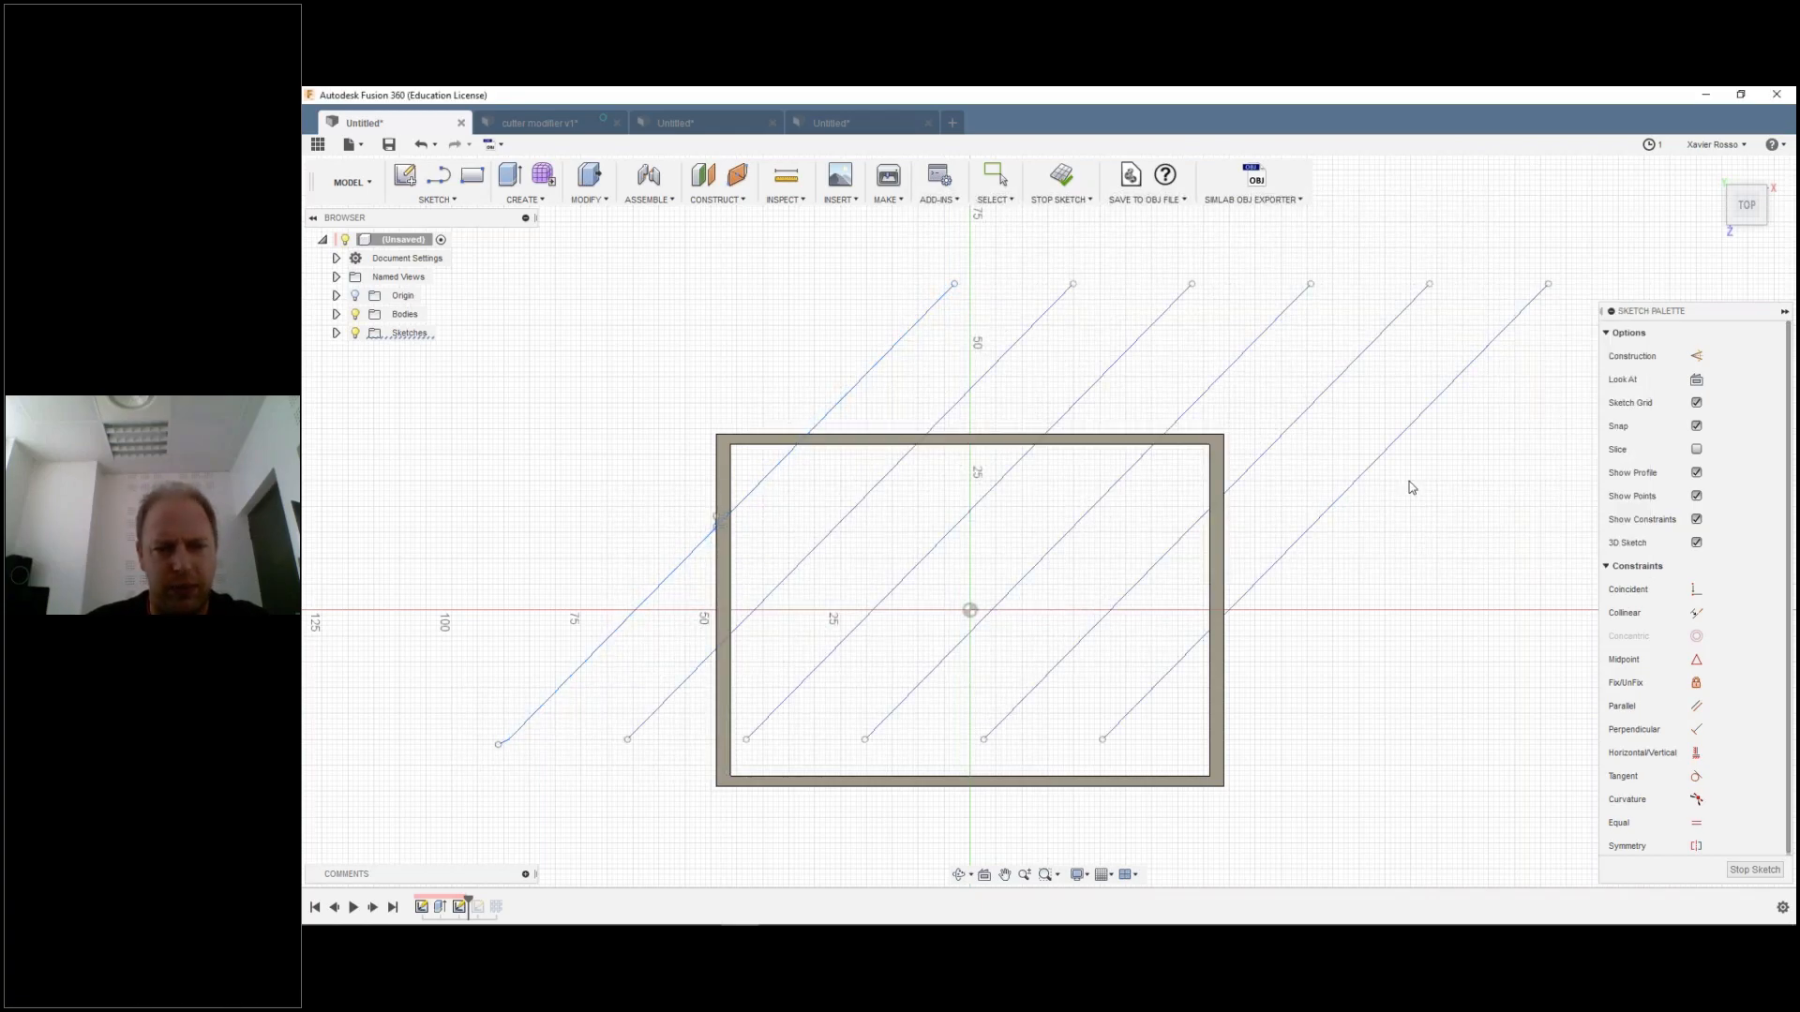
Step: Create a symmetric web 2.121 mm thick from all six parallel diagonal lines, with its depth set to the next face
{"action": "left_click", "coordinate": [517, 201]}
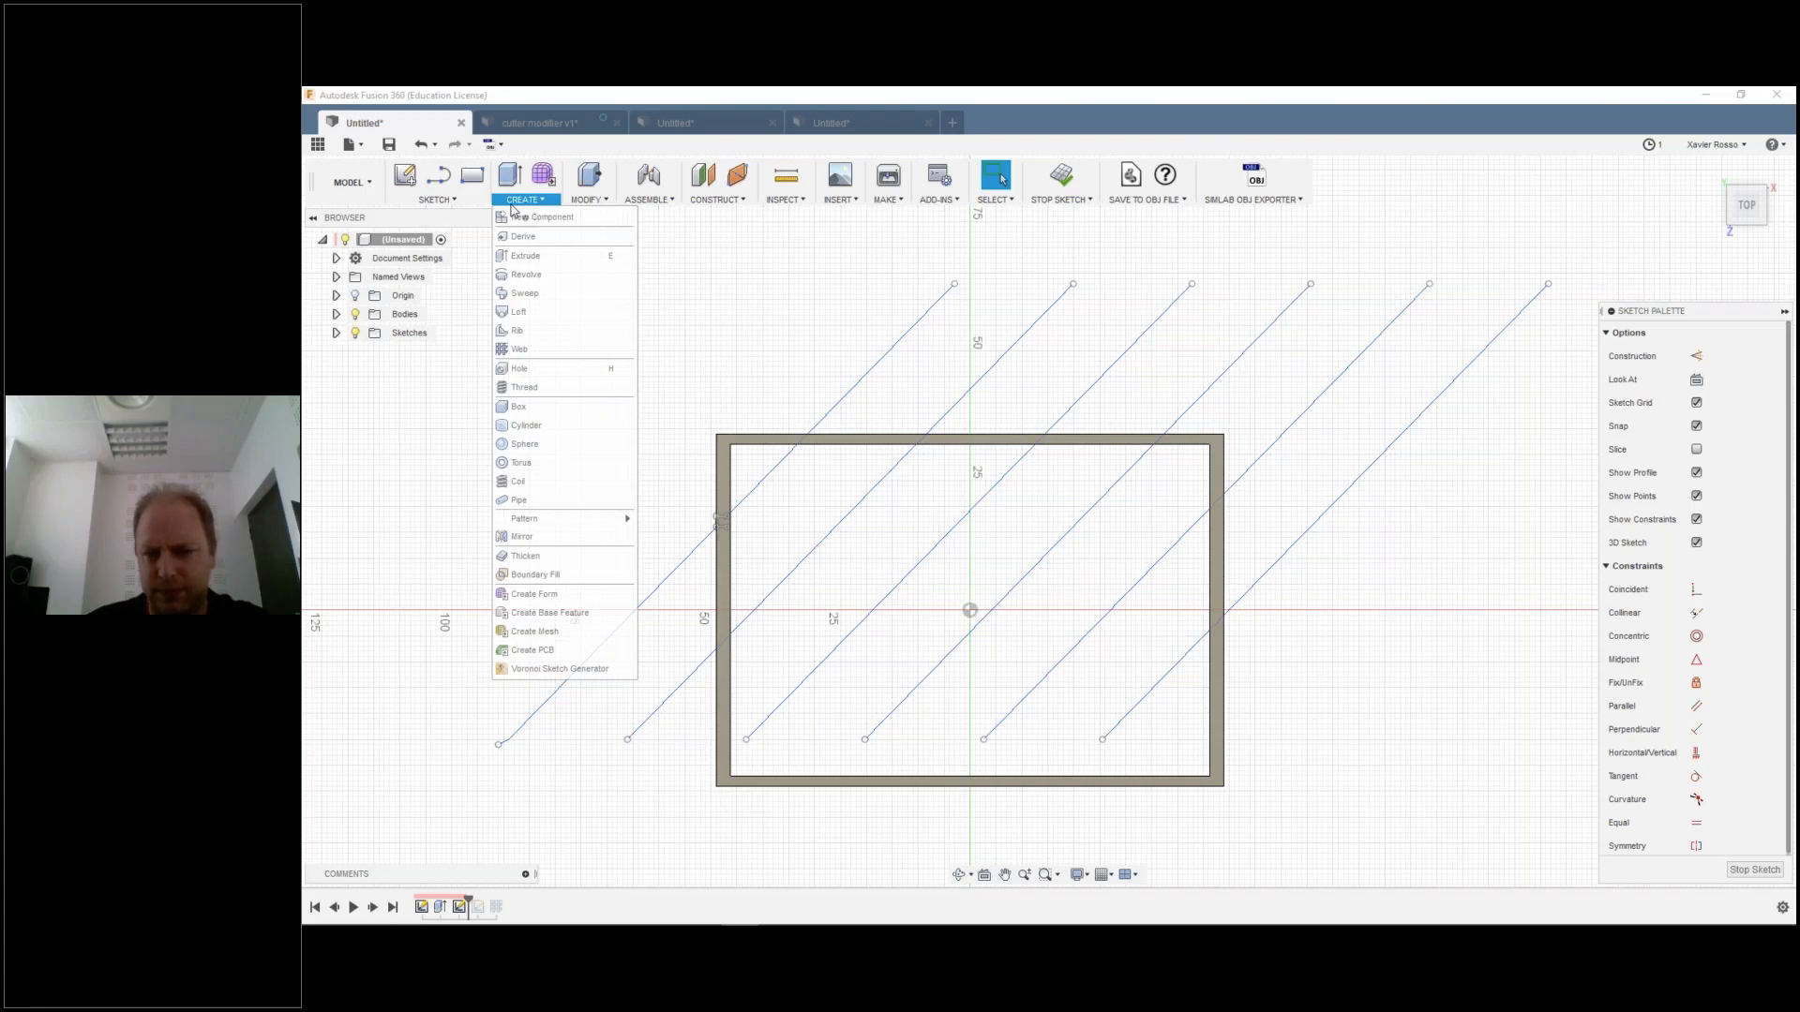
{"action": "left_click", "coordinate": [518, 348]}
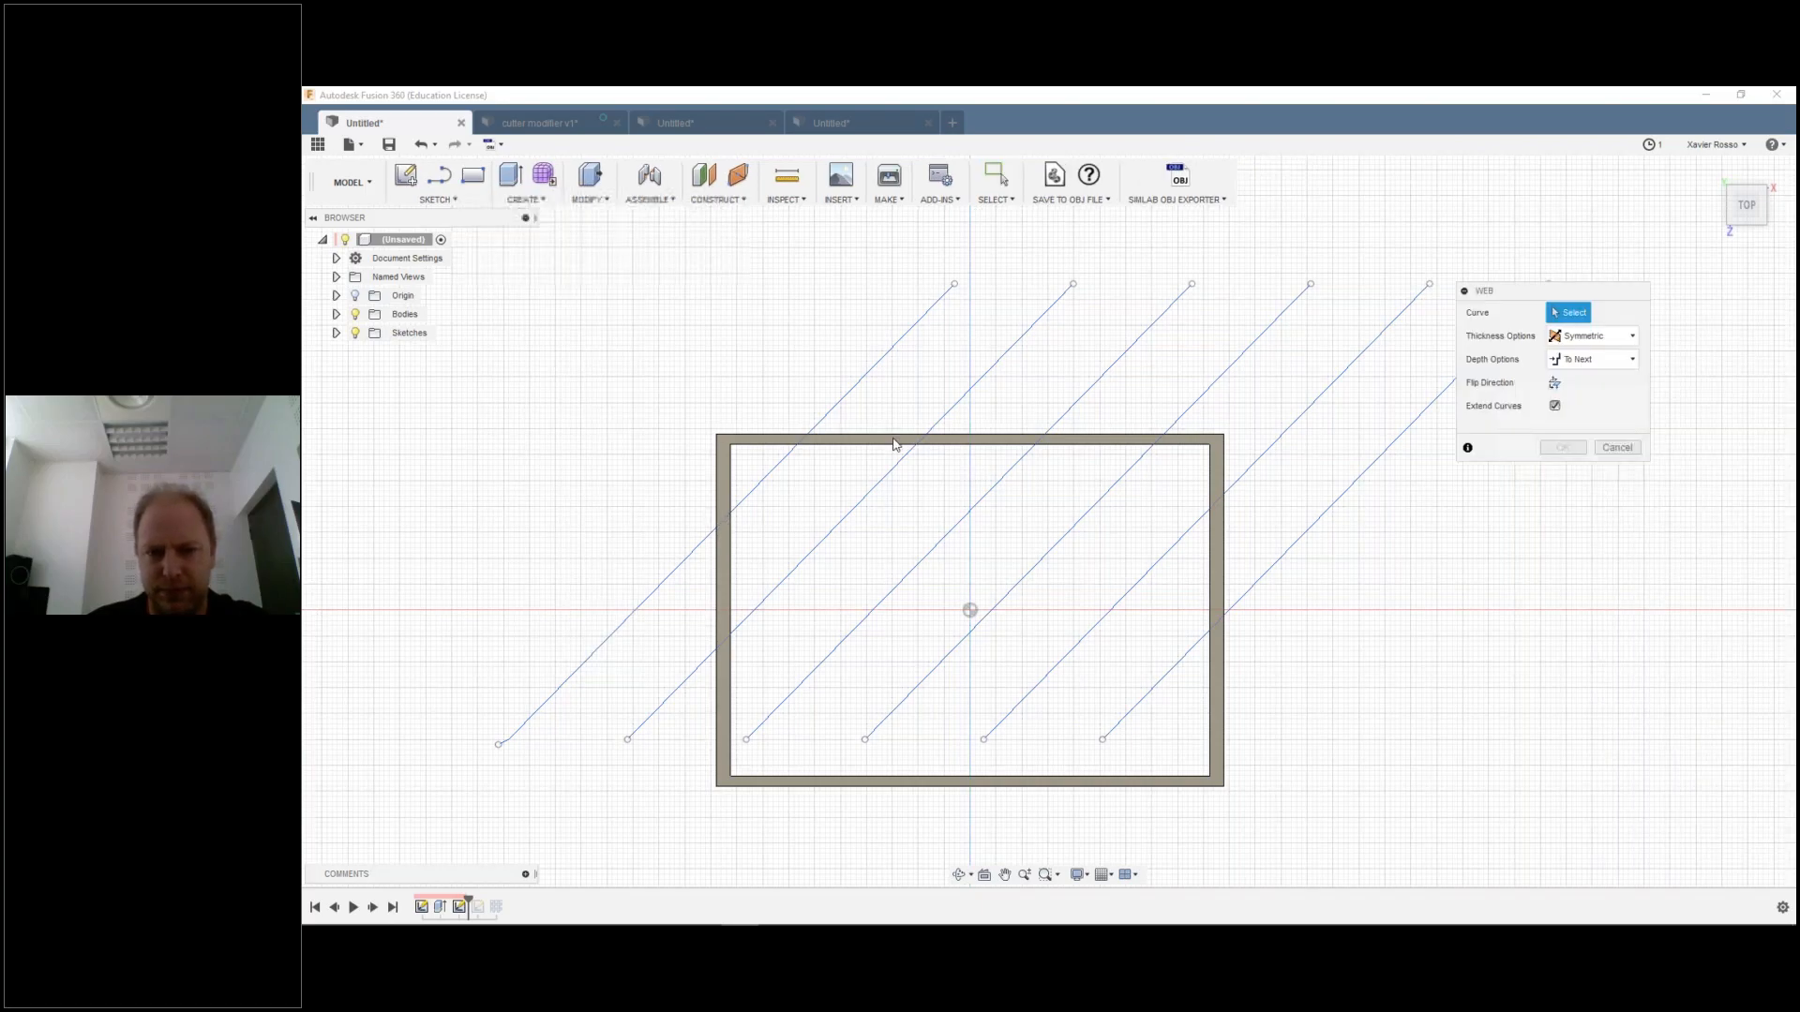
{"action": "left_click", "coordinate": [835, 407]}
{"action": "left_click", "coordinate": [950, 411]}
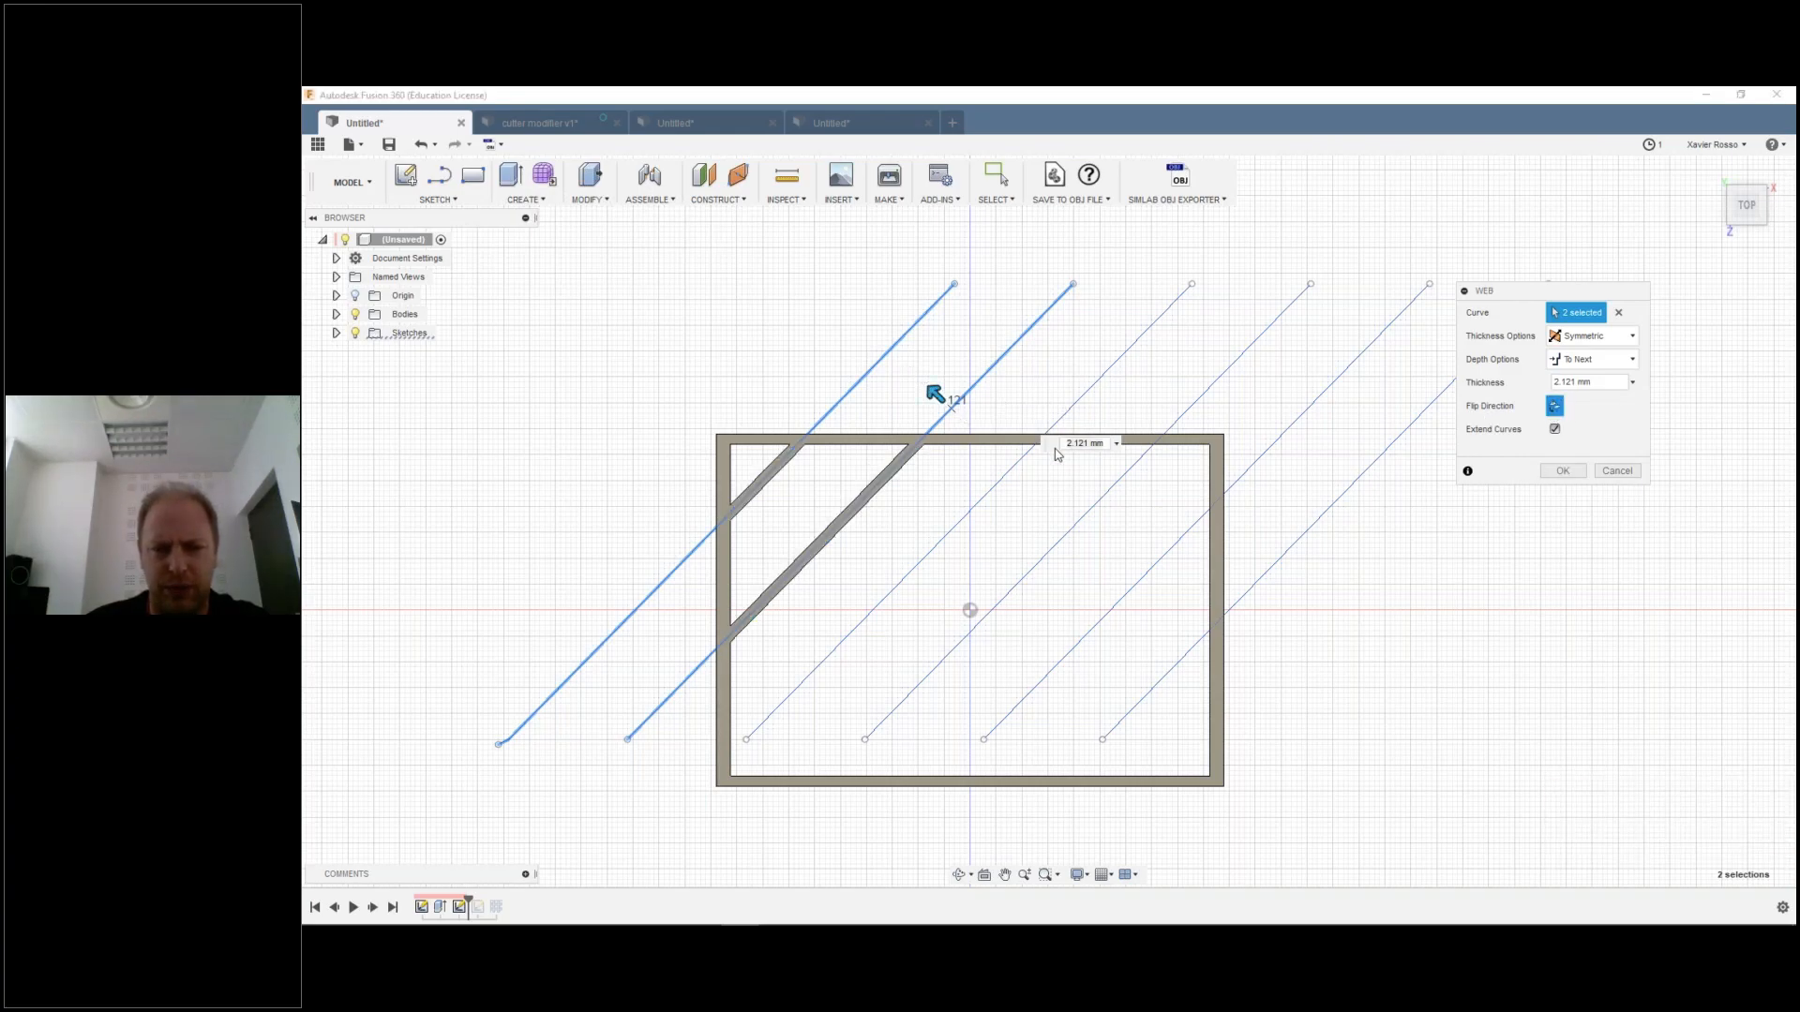
{"action": "left_click", "coordinate": [1012, 480]}
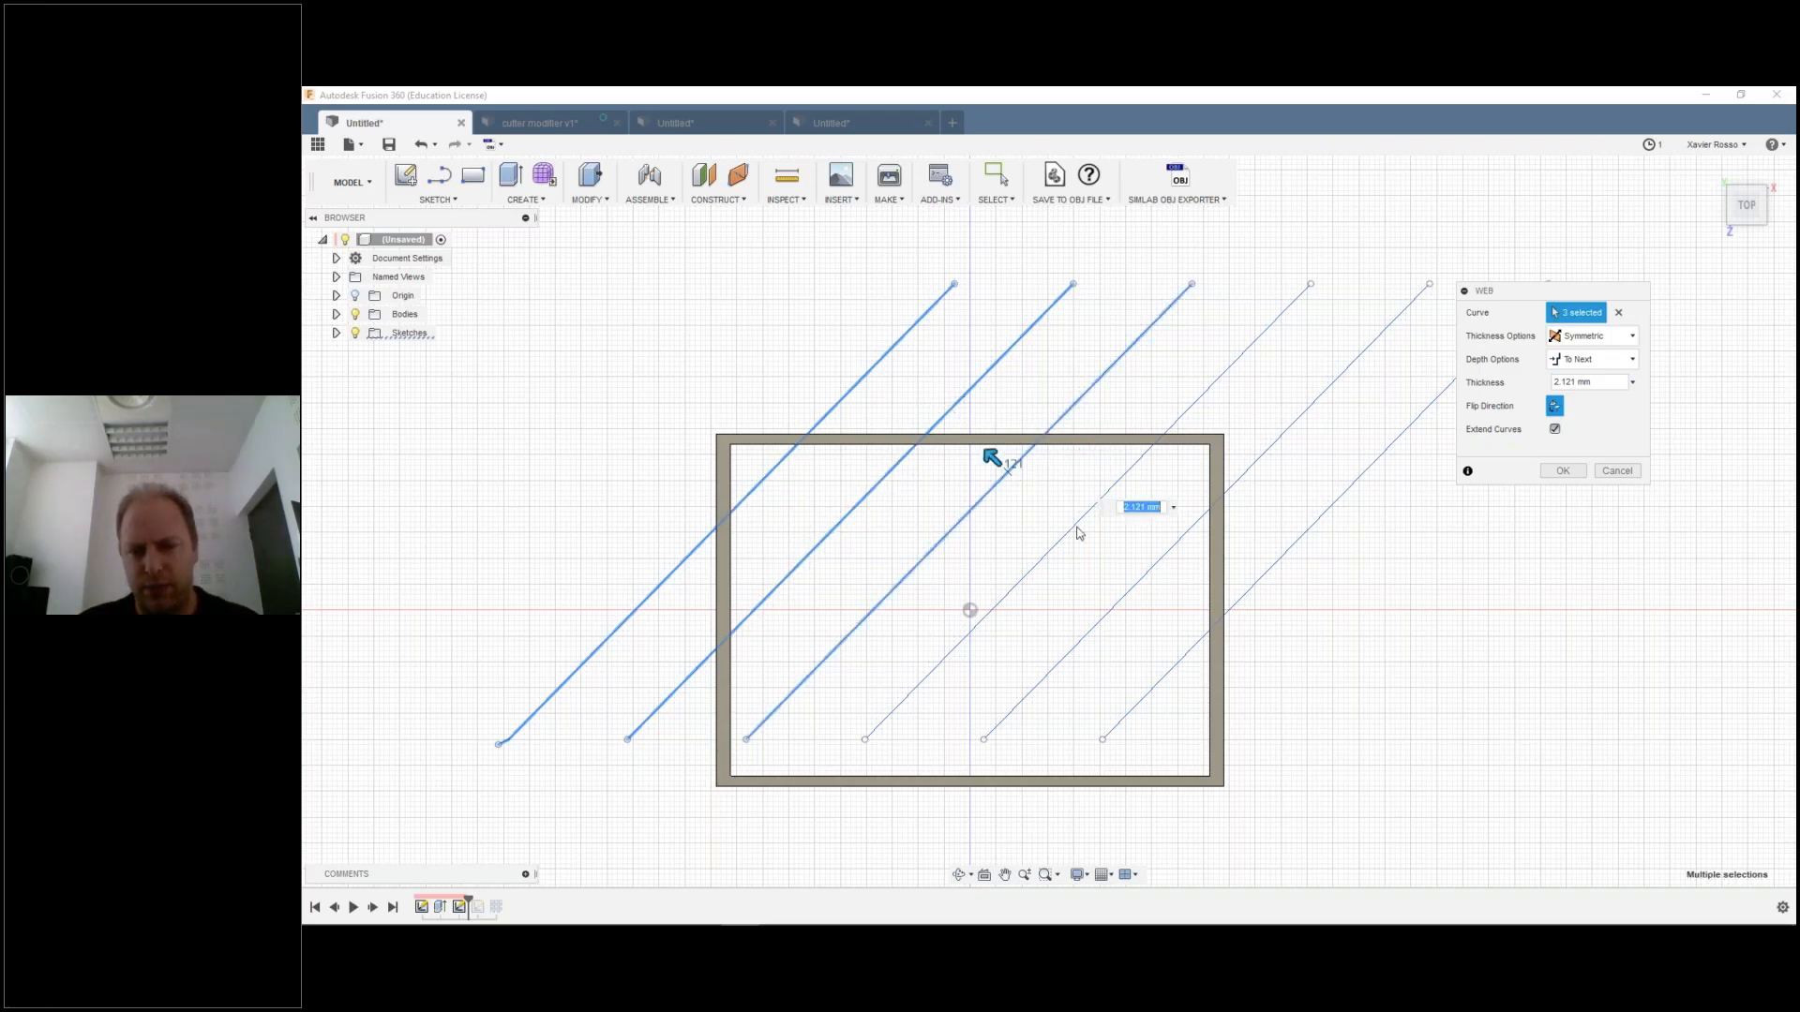
{"action": "left_click", "coordinate": [1078, 530]}
{"action": "left_click", "coordinate": [1132, 605]}
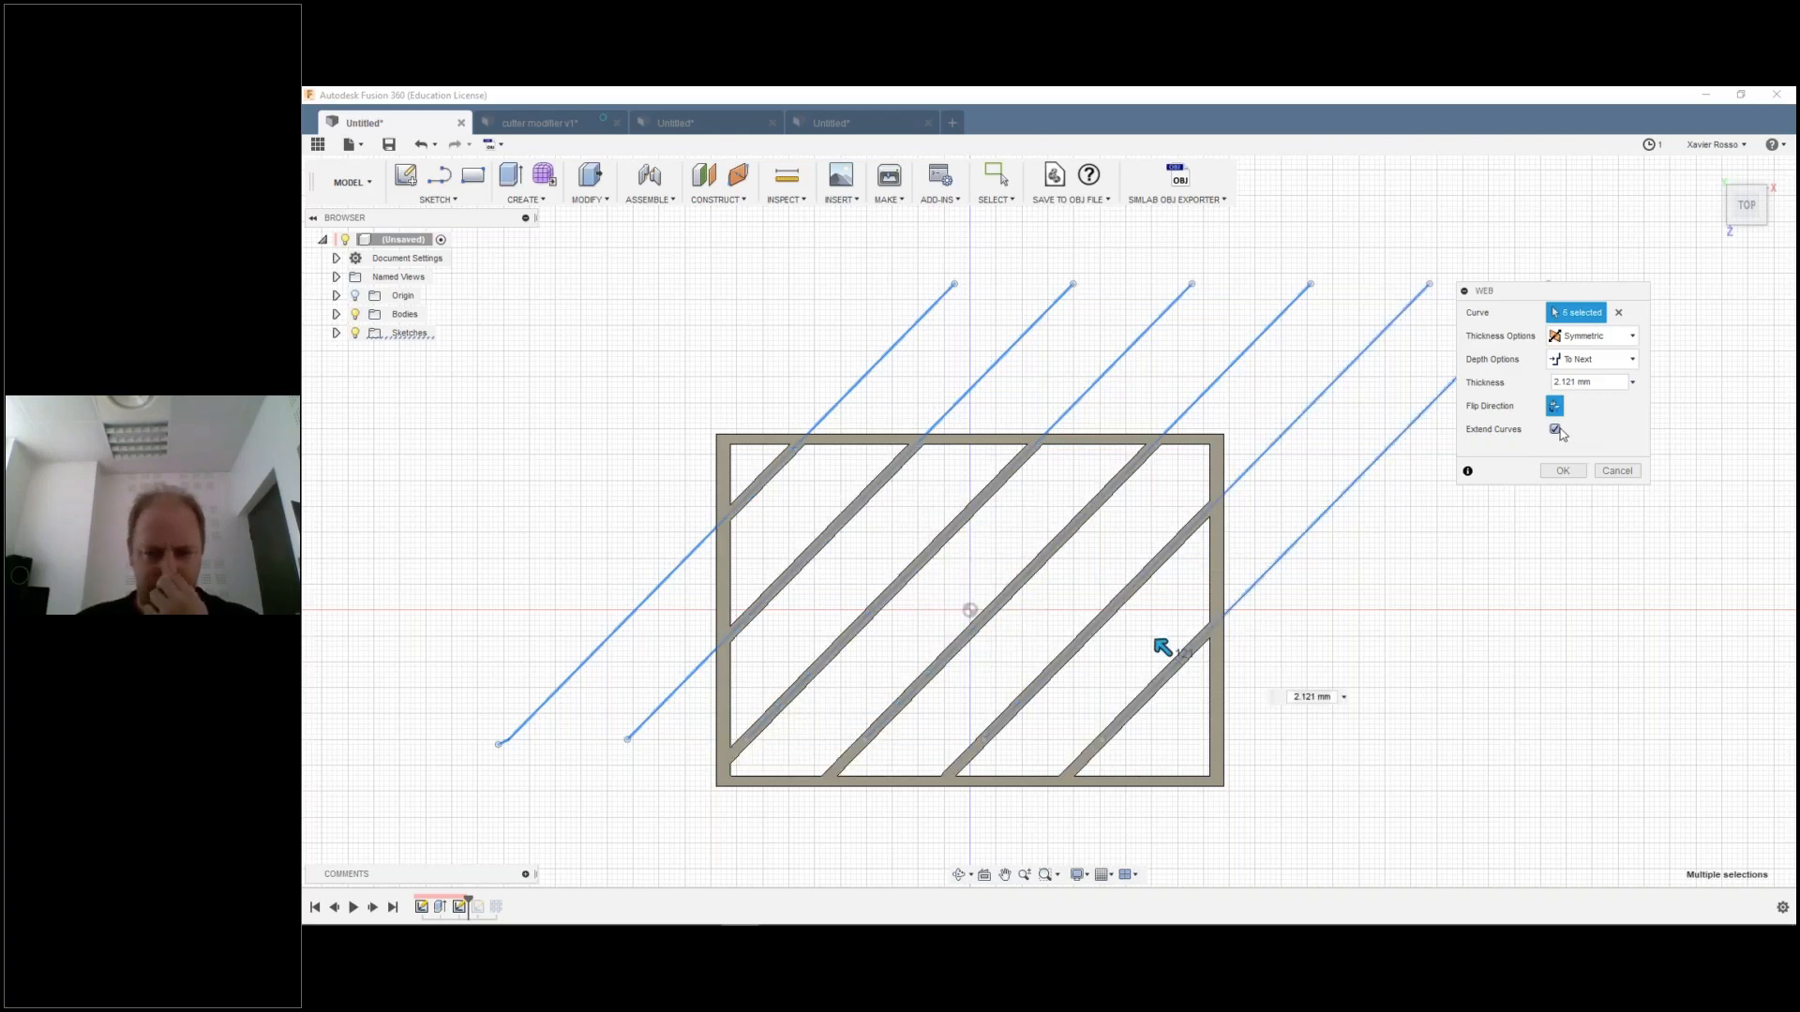
{"action": "middle_click_drag", "start_coordinate": [1308, 675], "coordinate": [1303, 631], "text": "shift"}
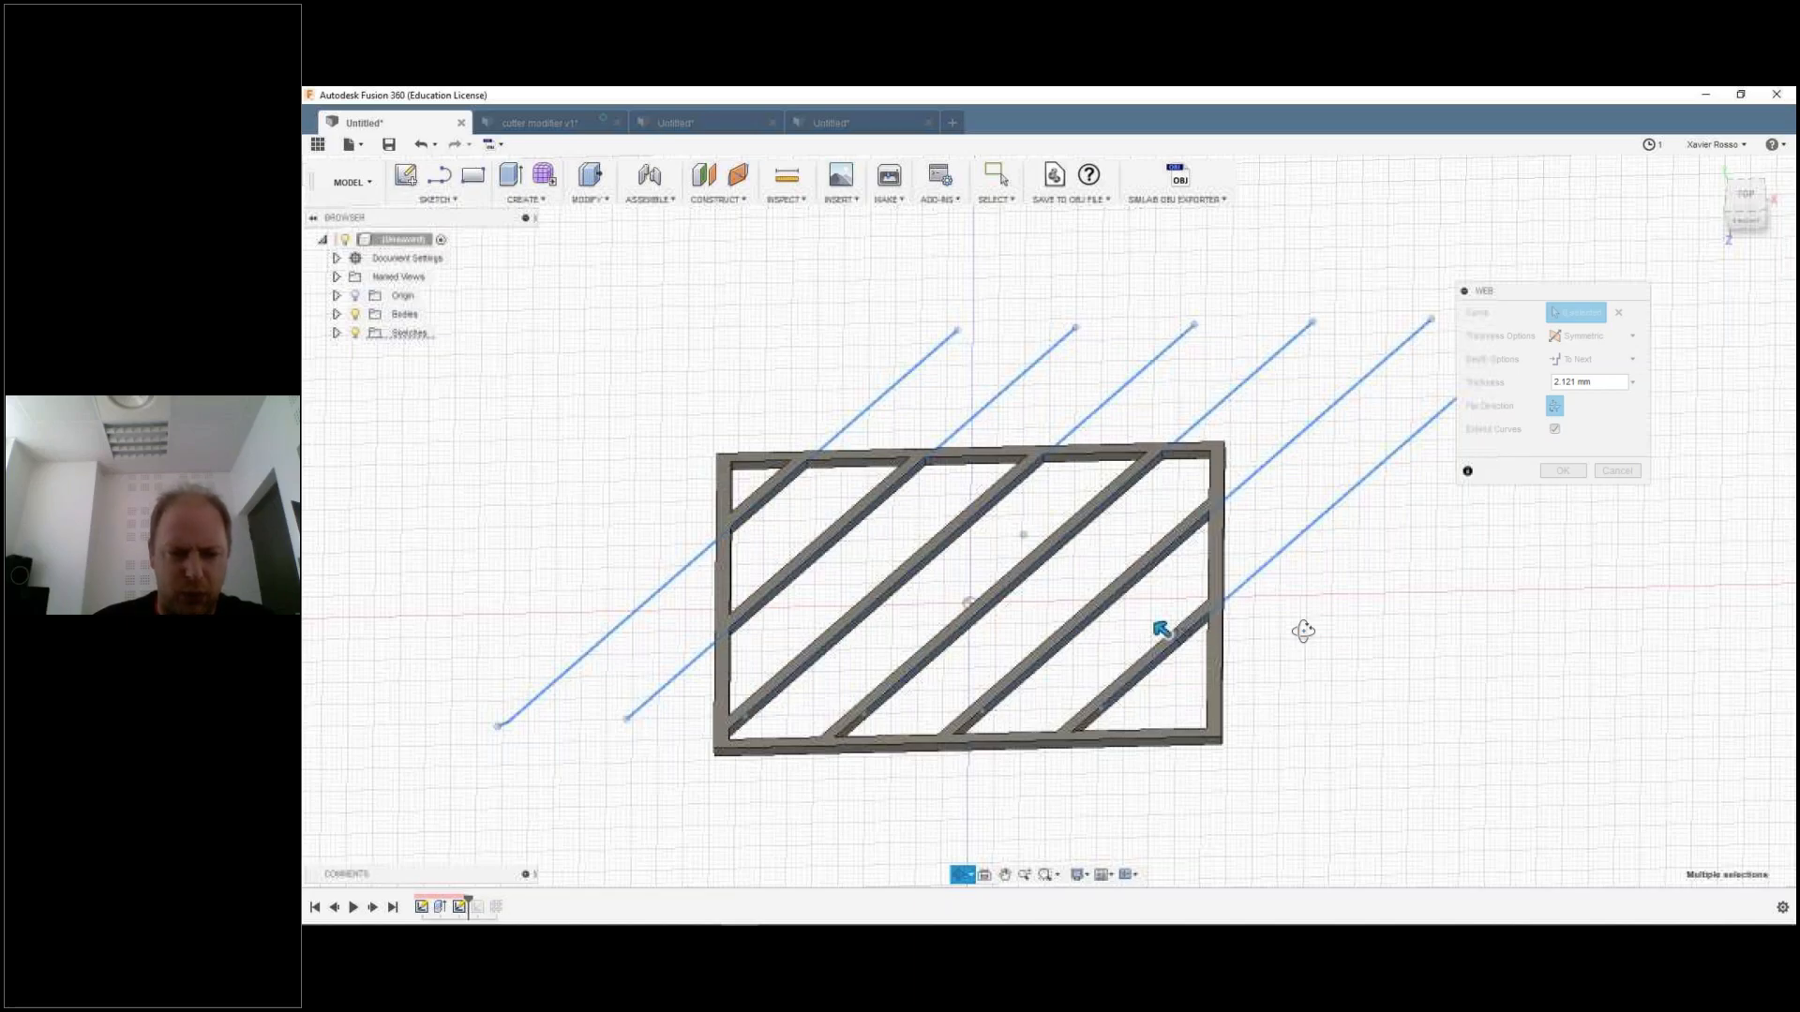
{"action": "middle_click_drag", "start_coordinate": [1303, 631], "coordinate": [1059, 440], "text": "shift"}
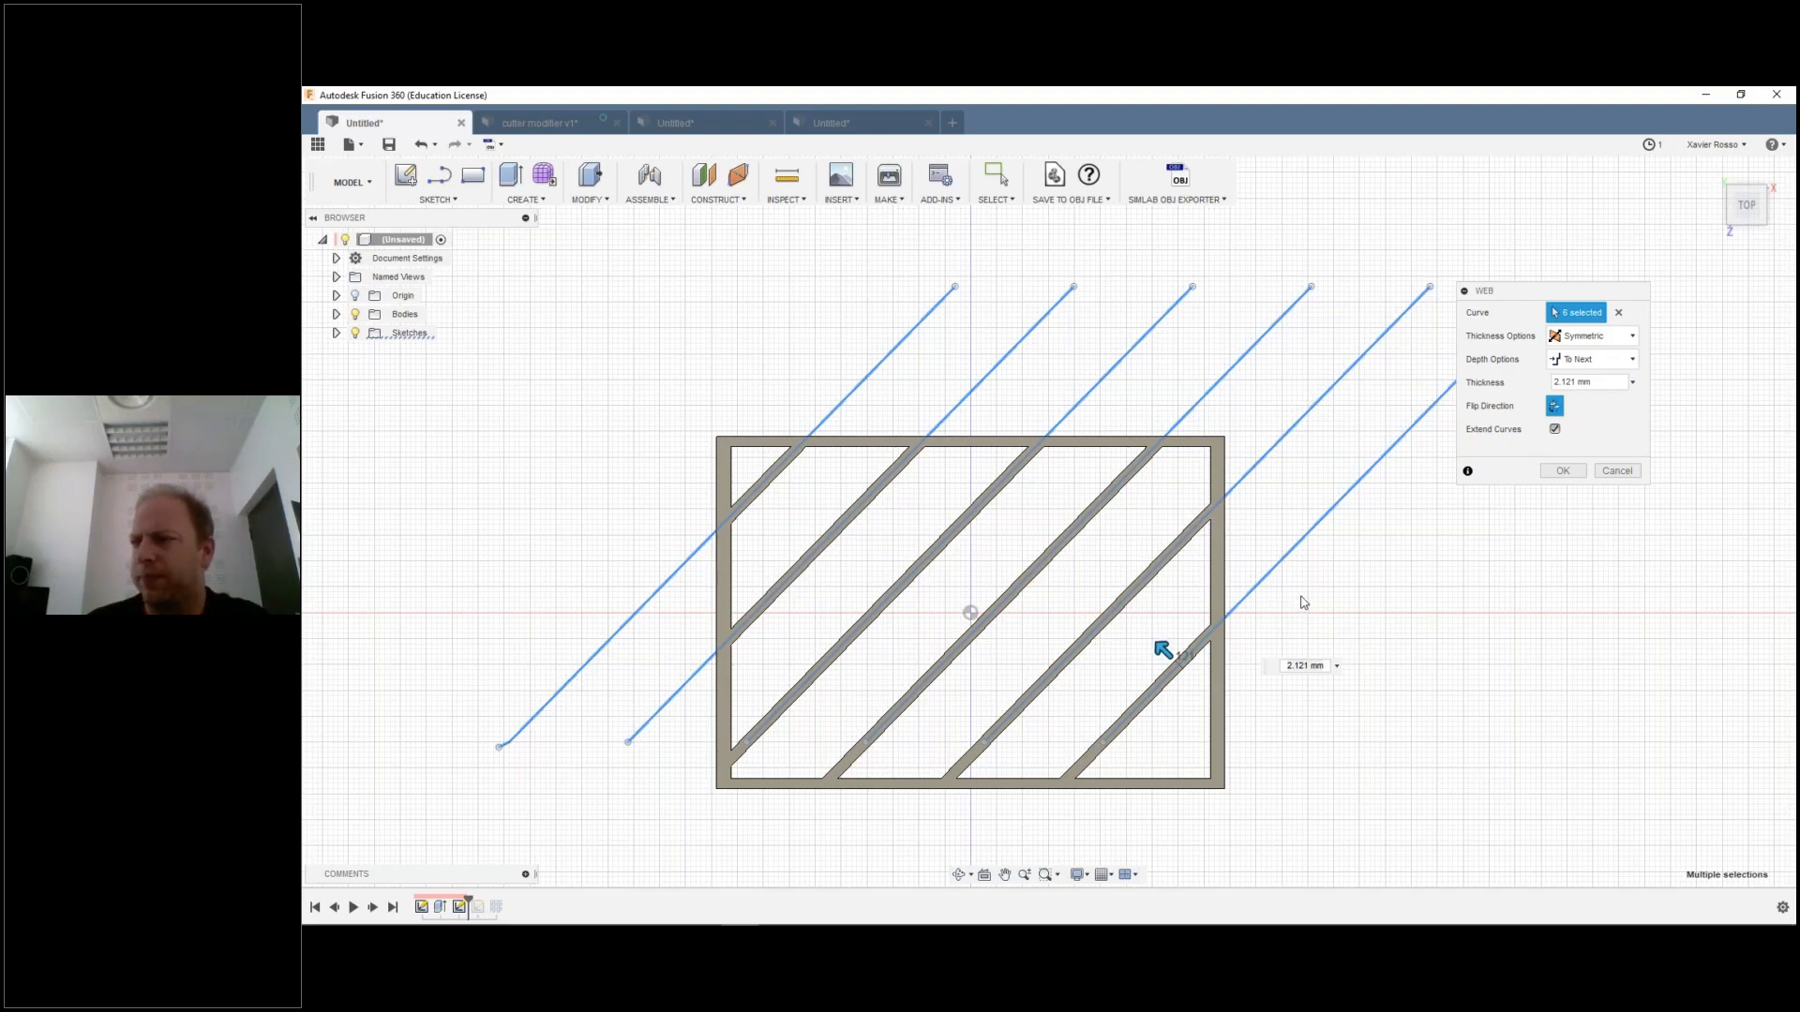
{"action": "left_click", "coordinate": [1563, 470]}
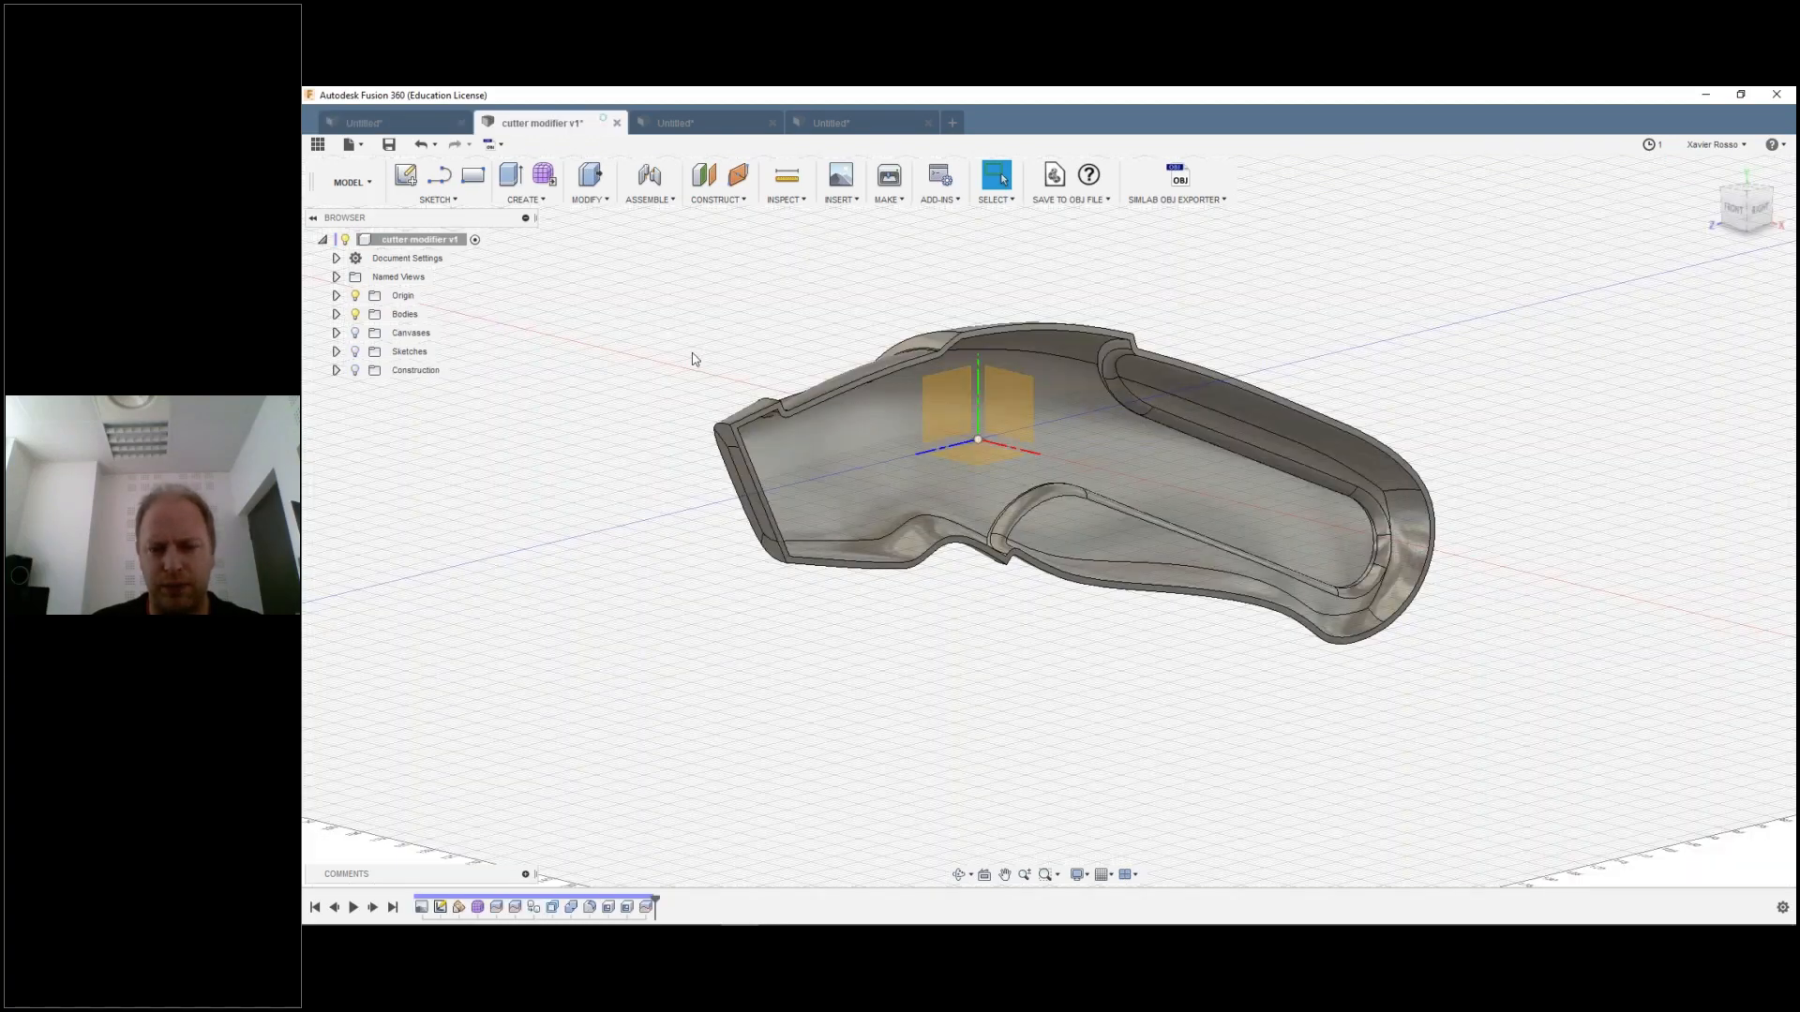
Step: Switch to the cutter modifier design, hide its origin, and expand the bodies to toggle the visibility of Body 3 (1)
{"action": "middle_click_drag", "start_coordinate": [902, 639], "coordinate": [902, 638], "text": "shift"}
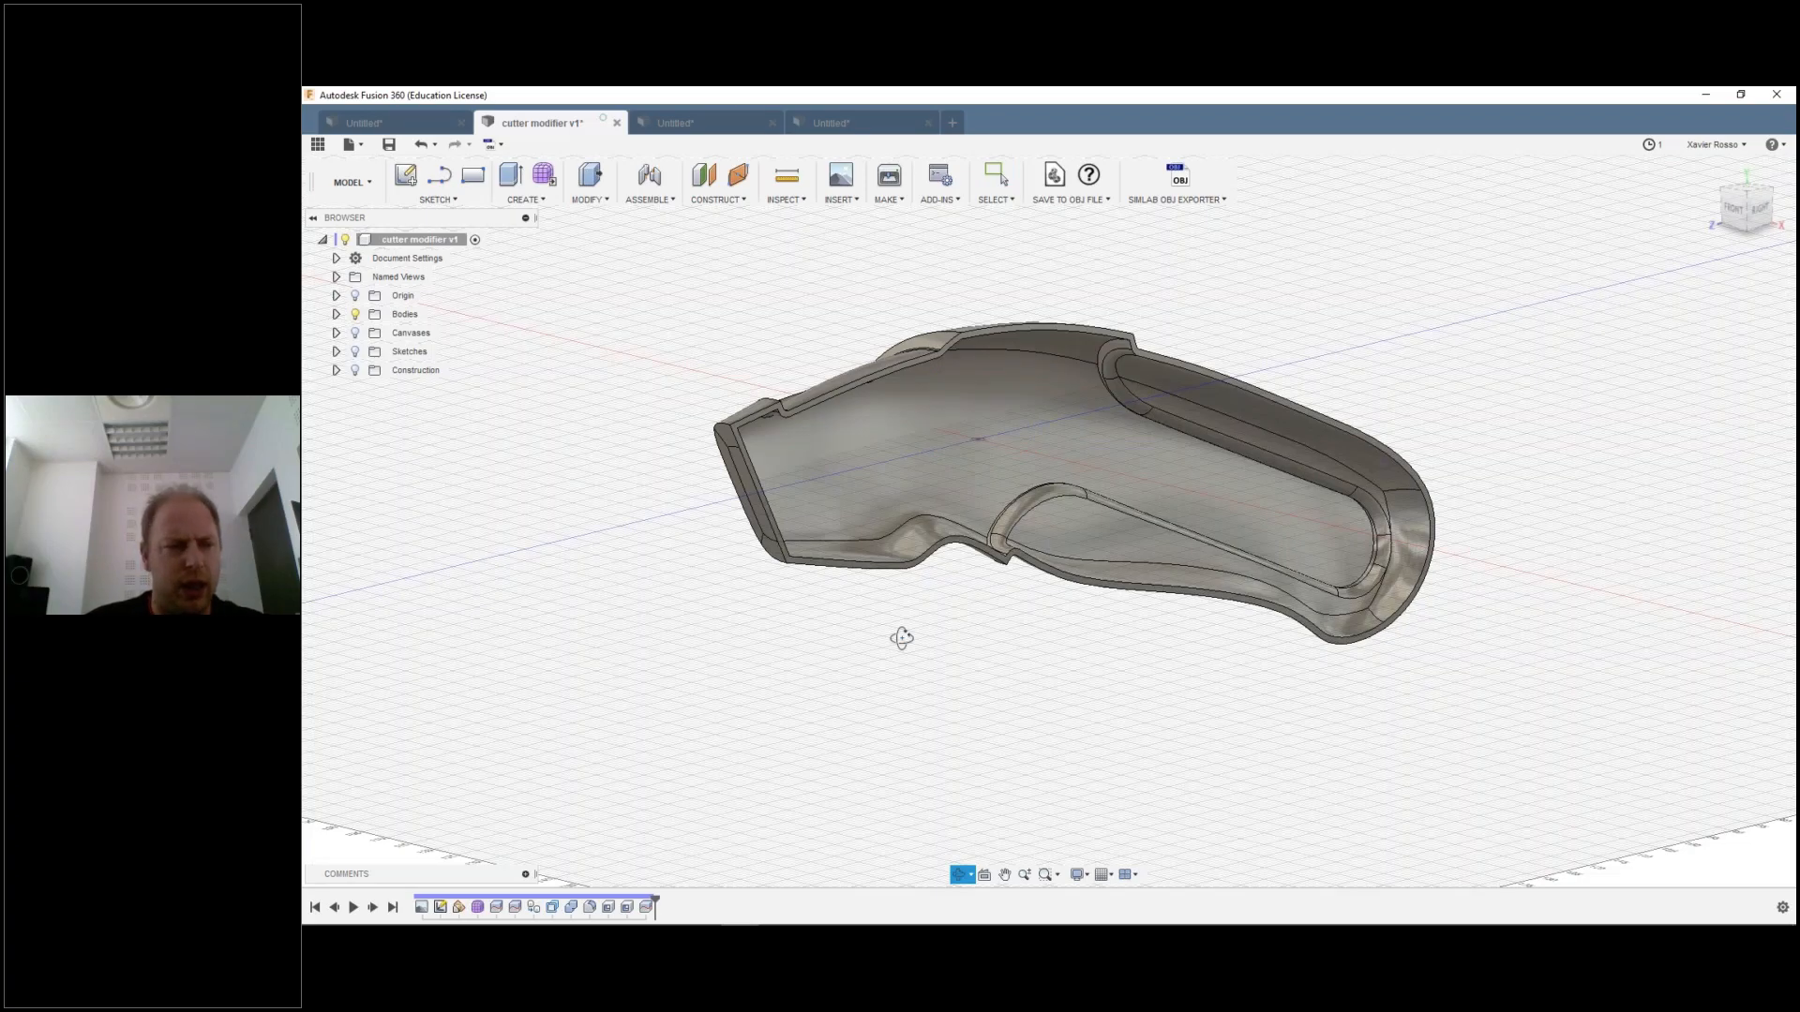
{"action": "middle_click_drag", "start_coordinate": [902, 639], "coordinate": [427, 394], "text": "shift"}
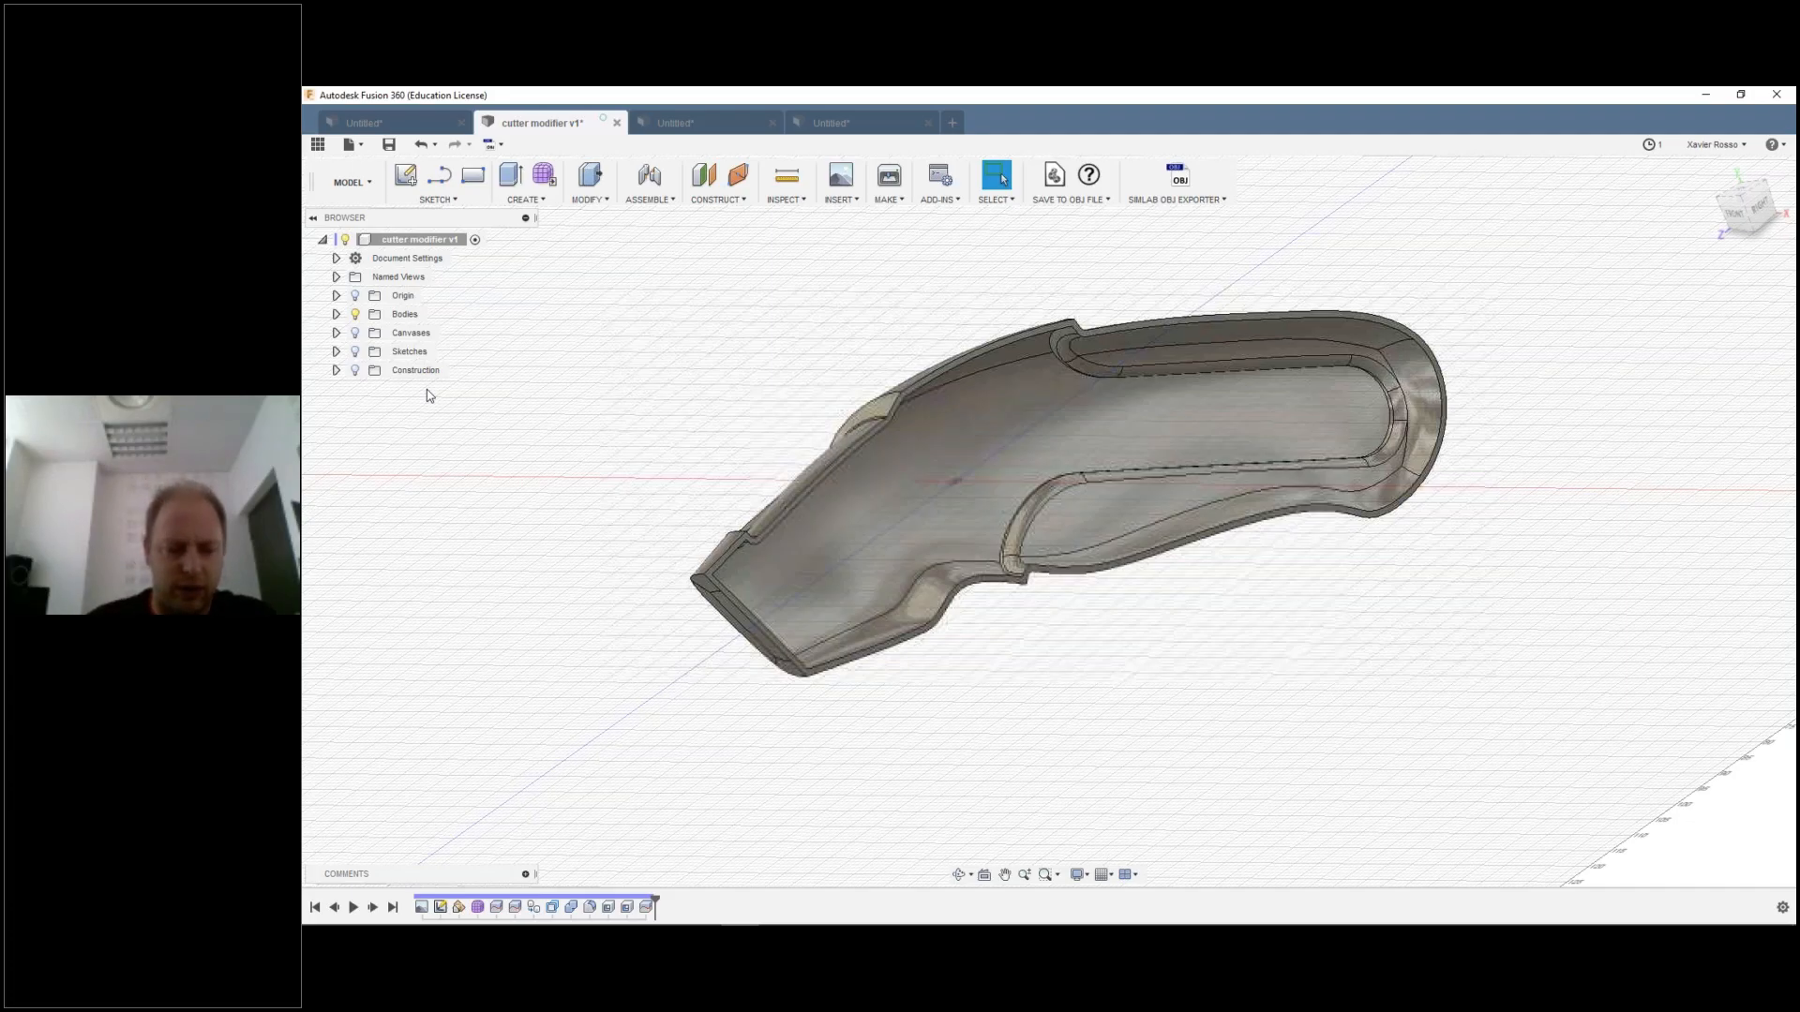
{"action": "left_click", "coordinate": [336, 314]}
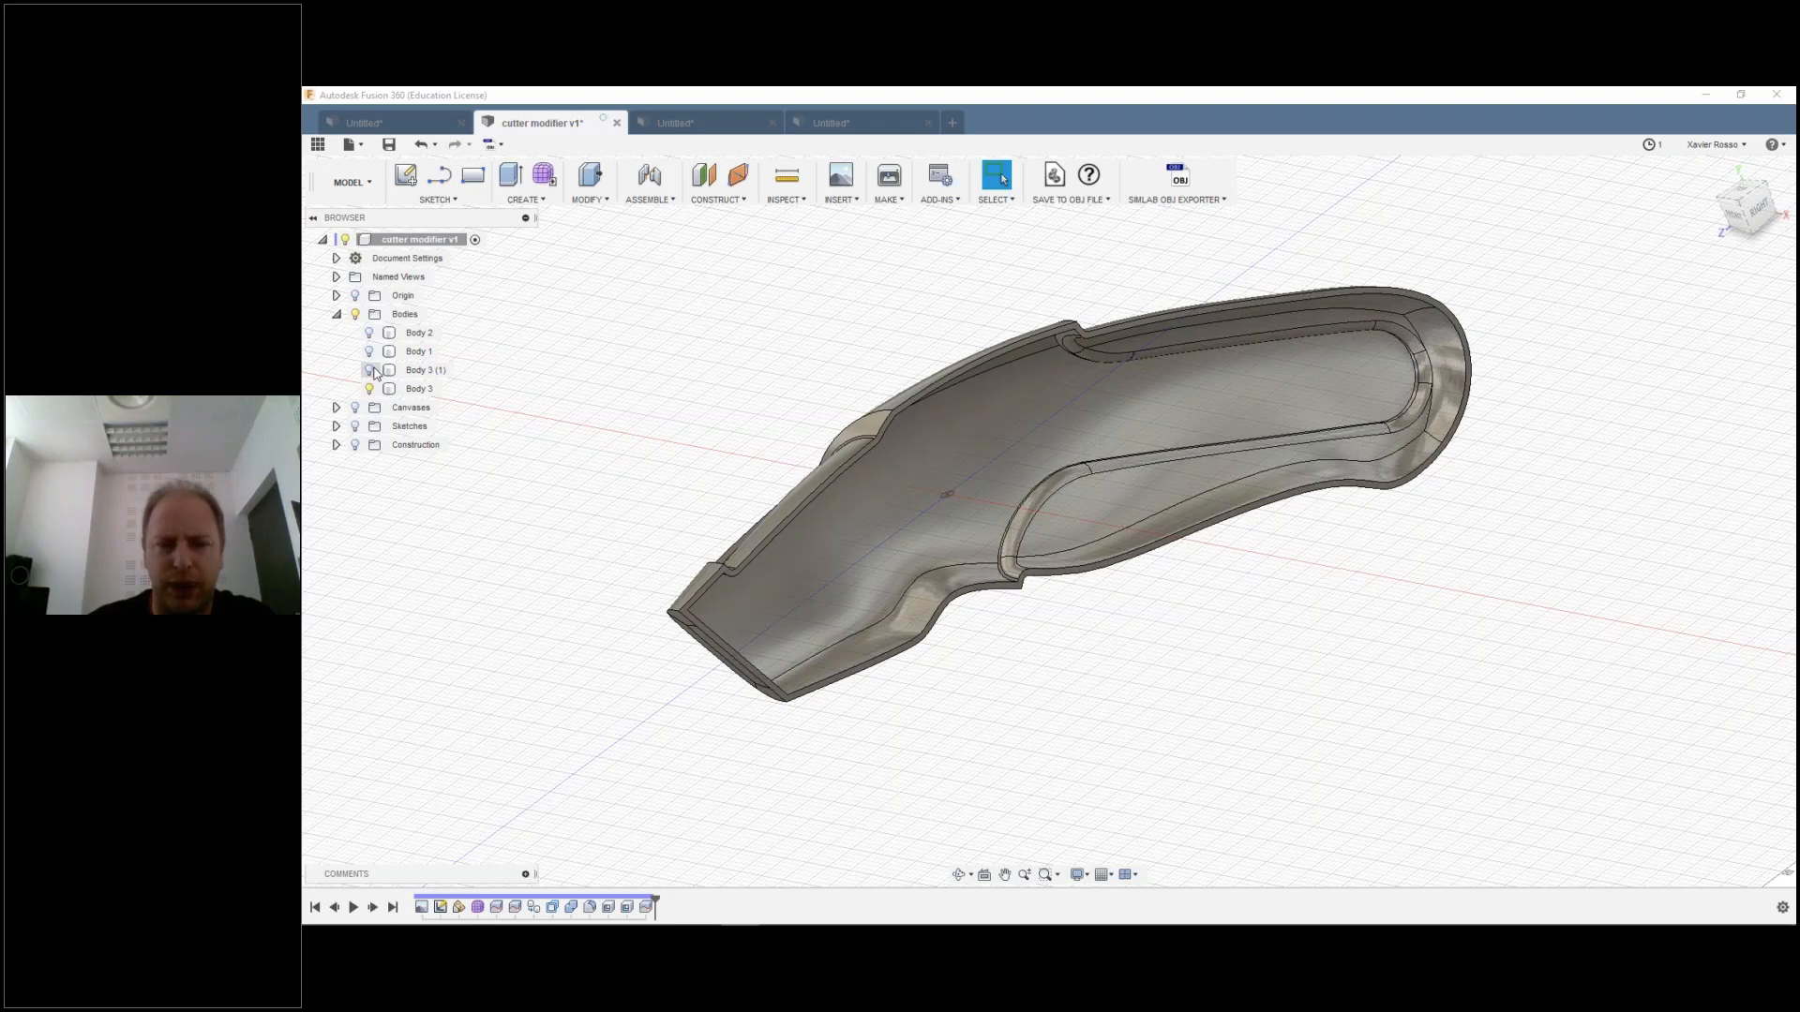
{"action": "left_click", "coordinate": [370, 371]}
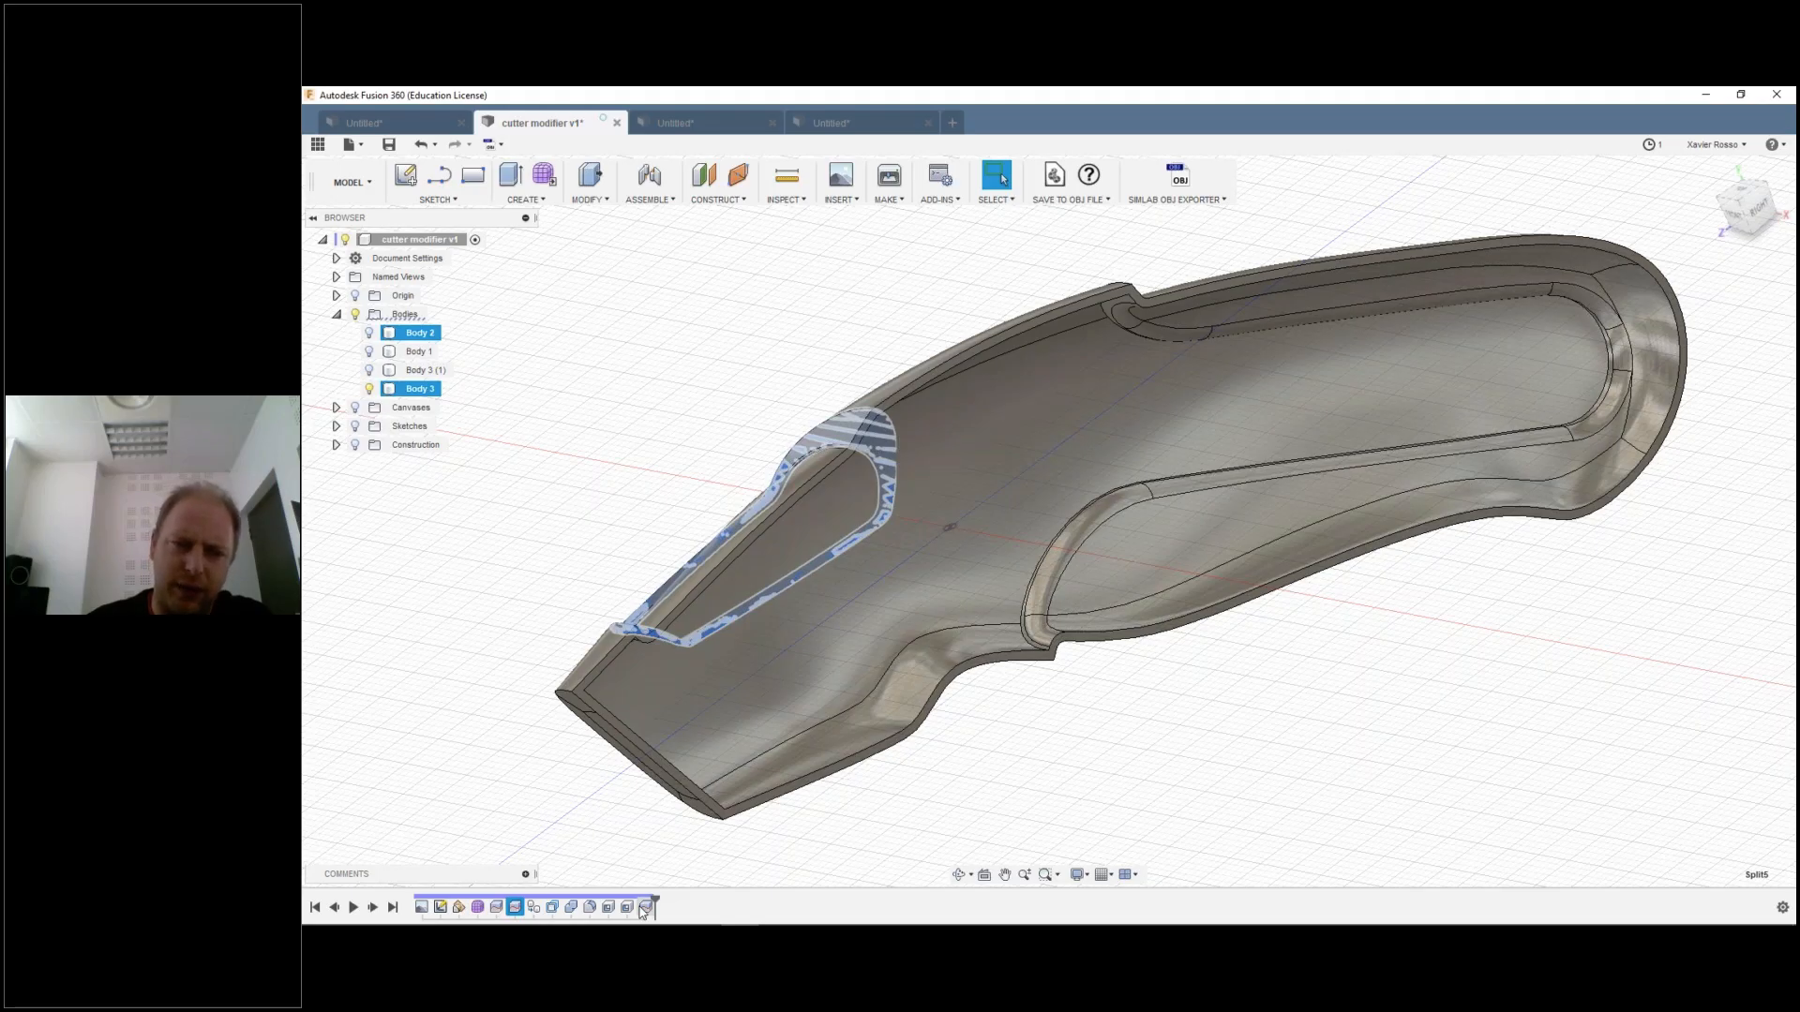
Step: Start a sketch on the flat rim of the hollow handle half and draw a rising diagonal line across the blade end
{"action": "left_click", "coordinate": [898, 395]}
{"action": "scroll", "coordinate": [898, 396], "scroll_direction": "up", "scroll_amount": 2}
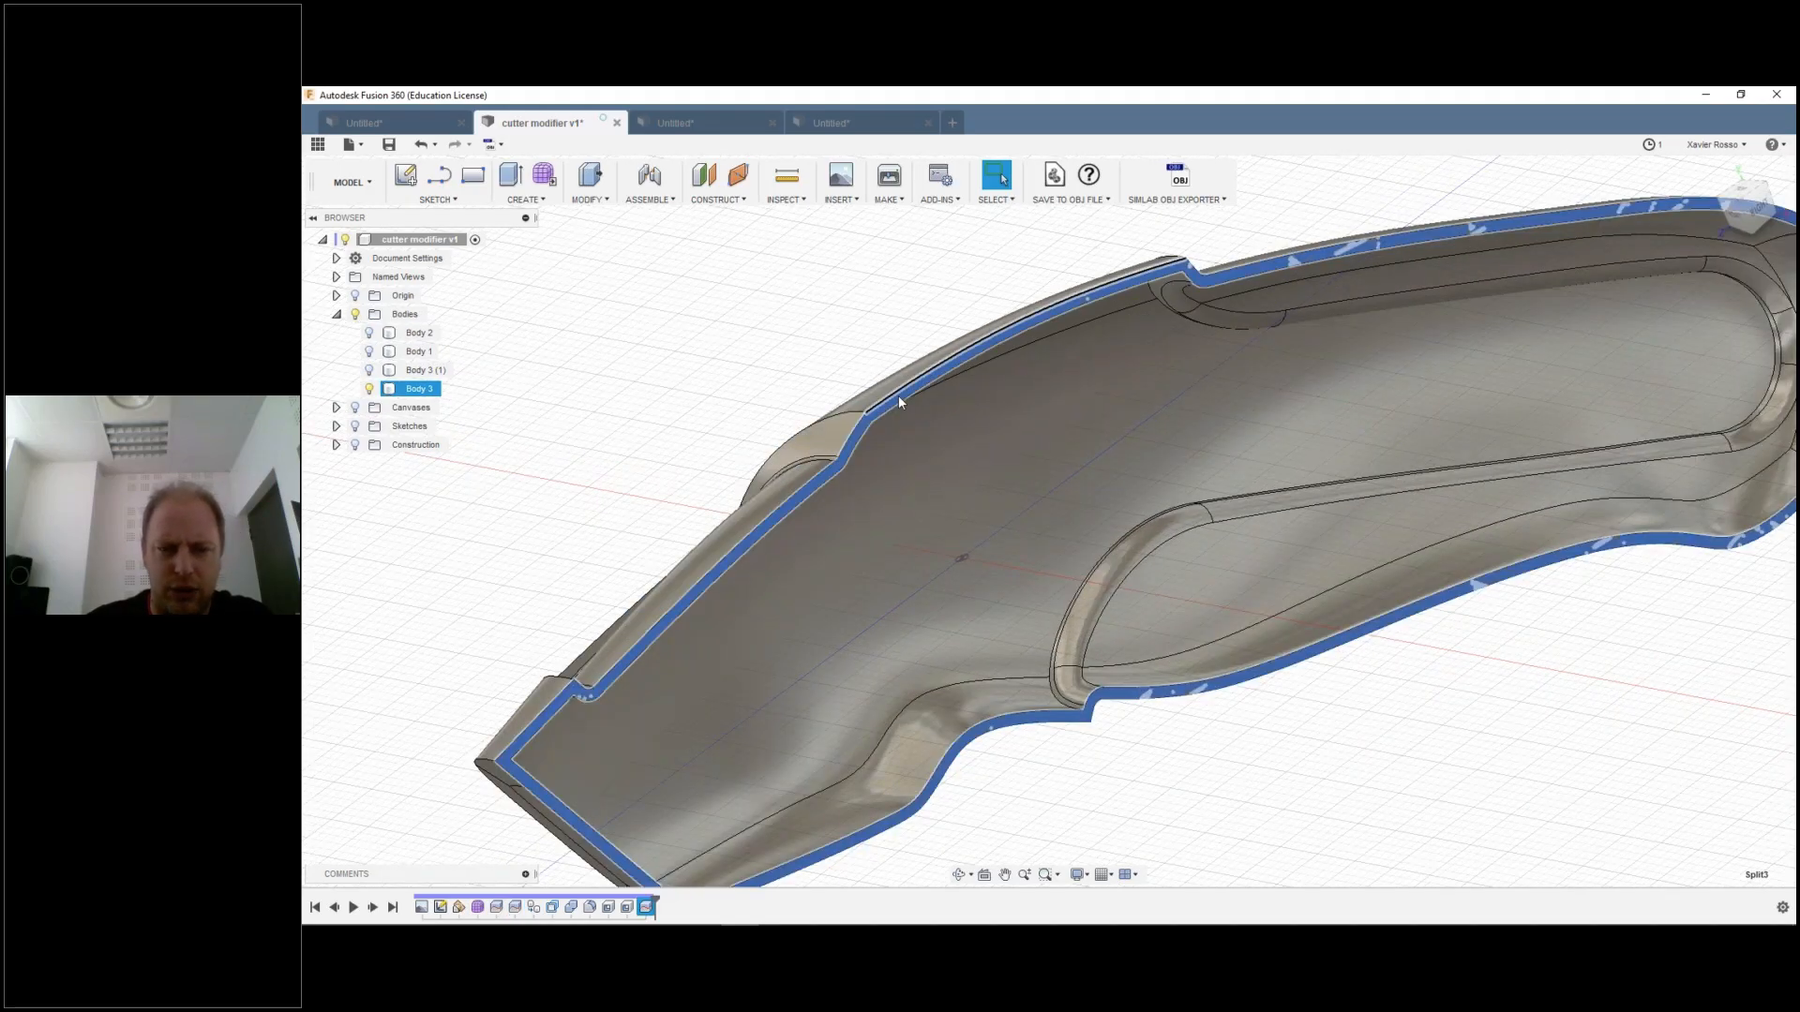
{"action": "key", "text": "l"}
{"action": "left_click", "coordinate": [898, 395]}
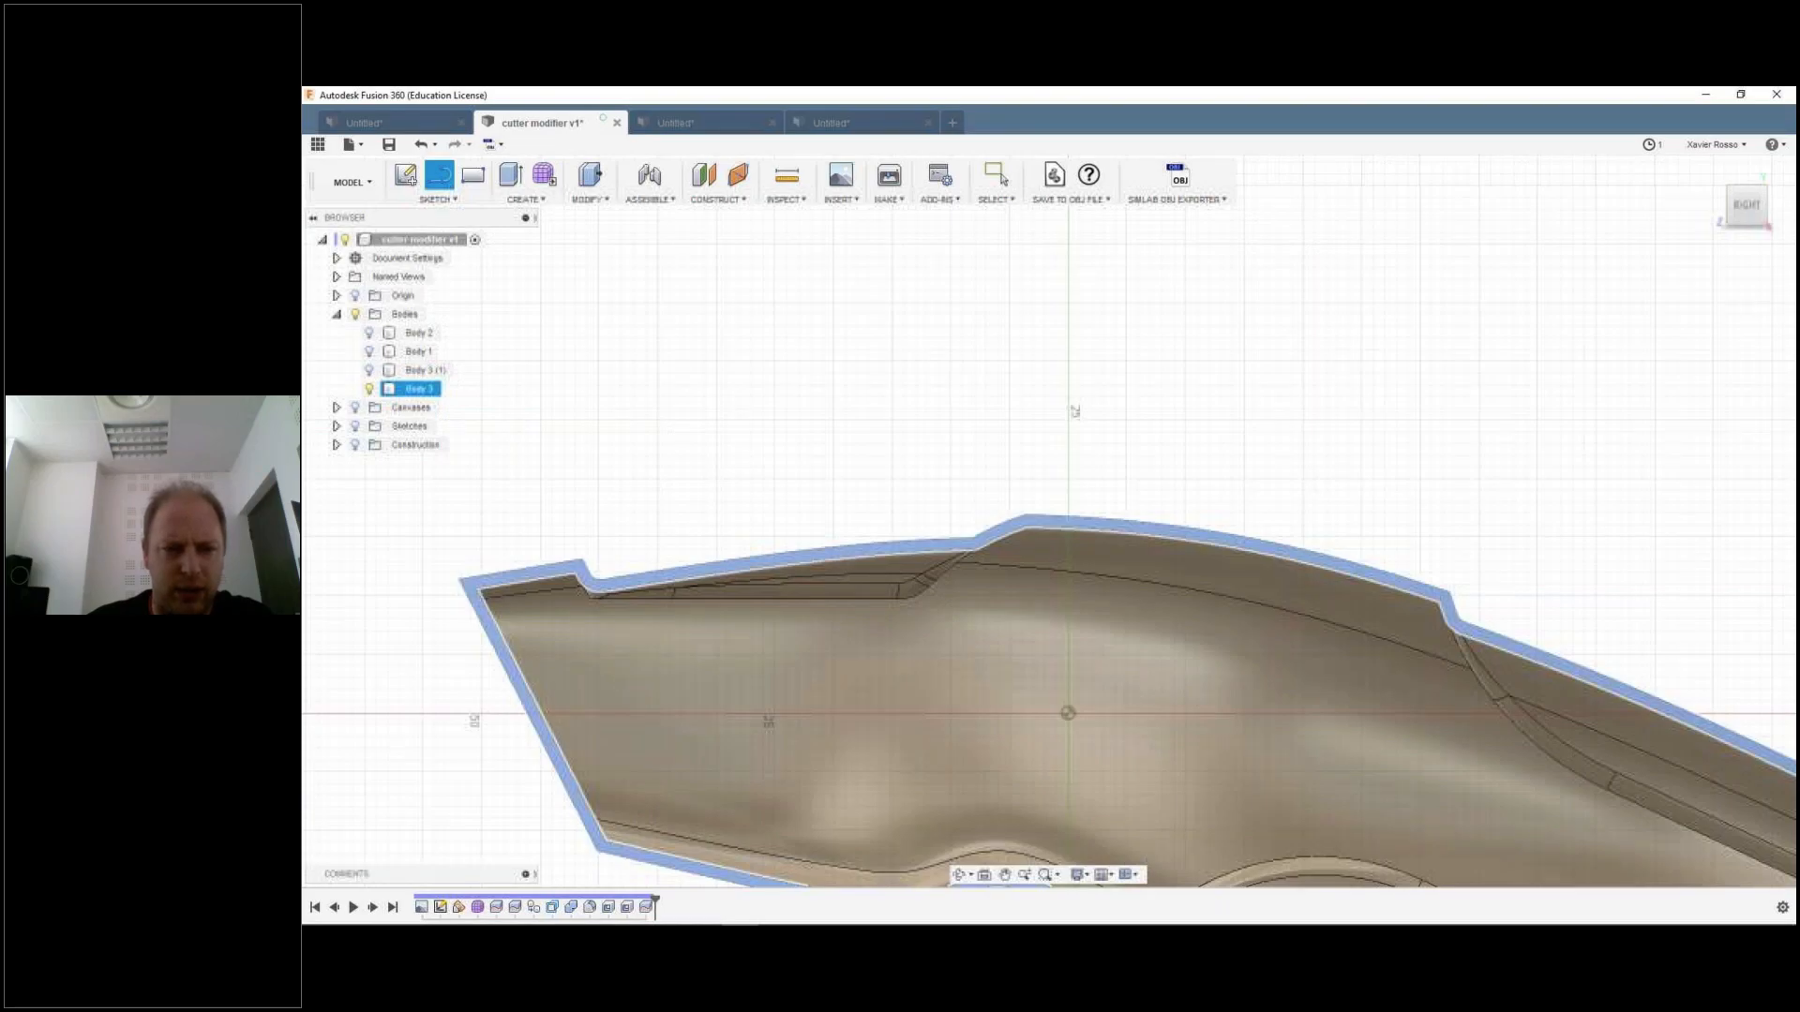
{"action": "left_click", "coordinate": [1074, 411]}
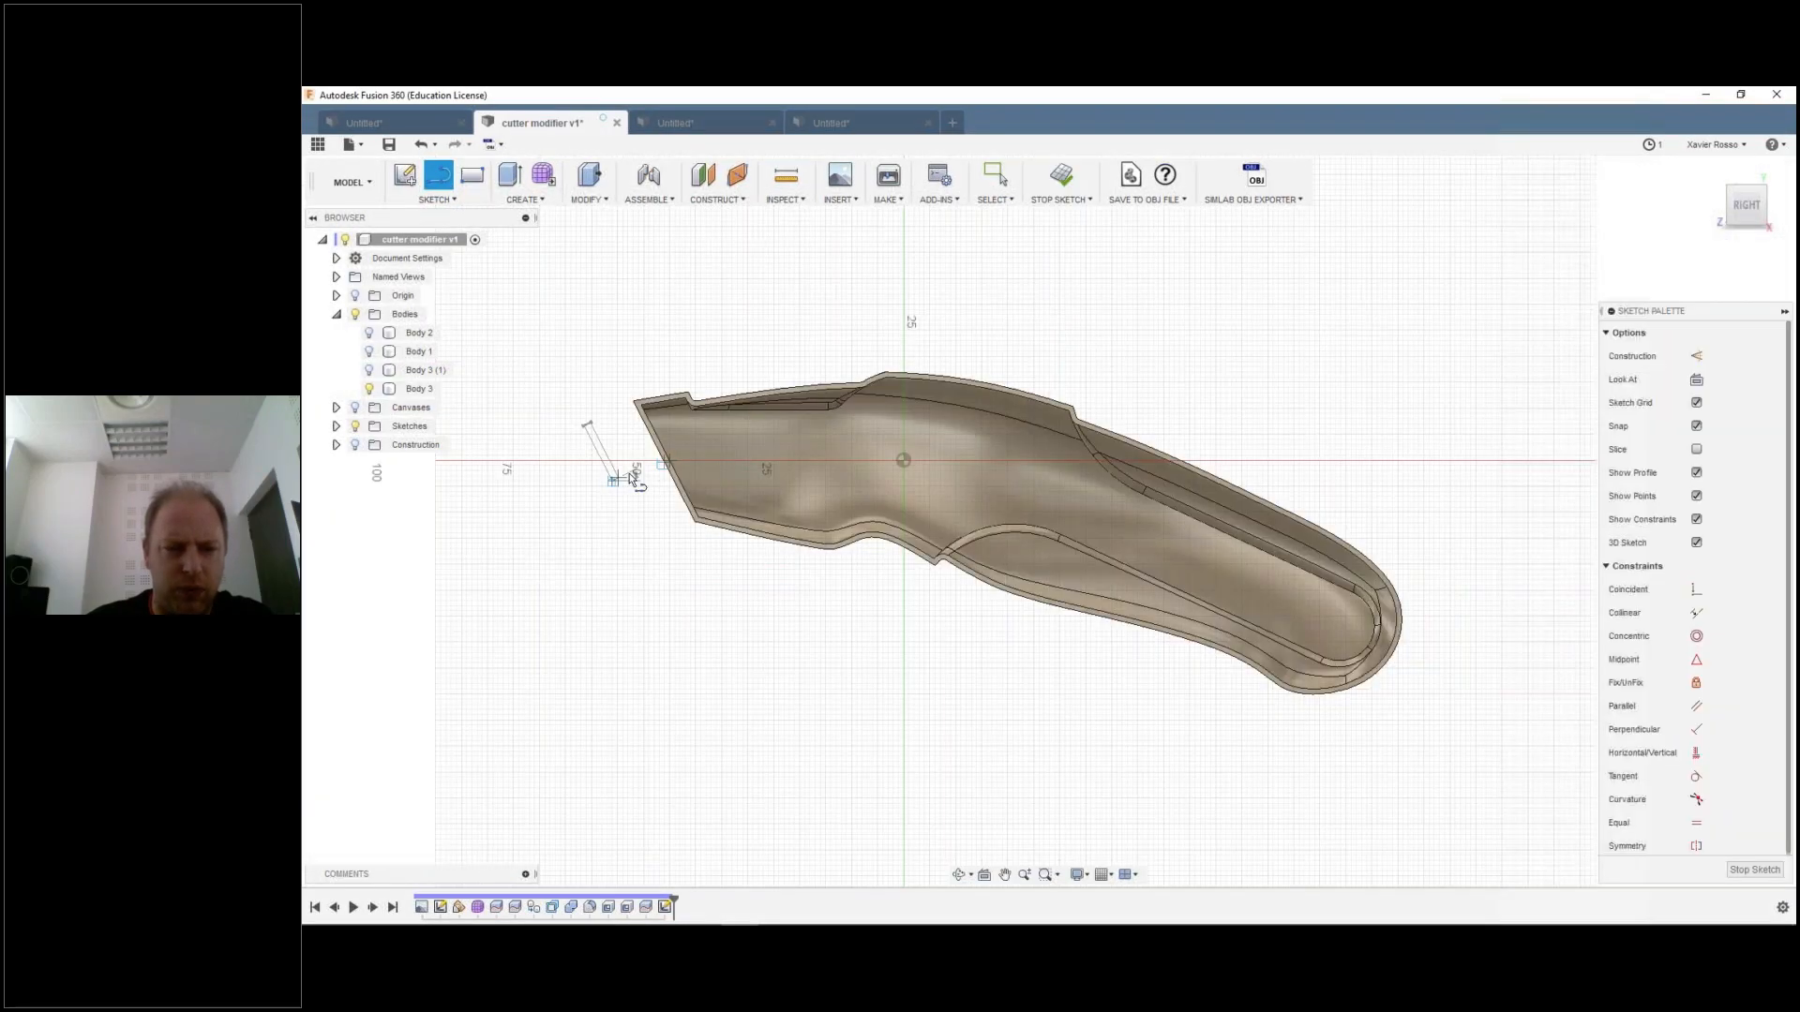
{"action": "left_click", "coordinate": [690, 367]}
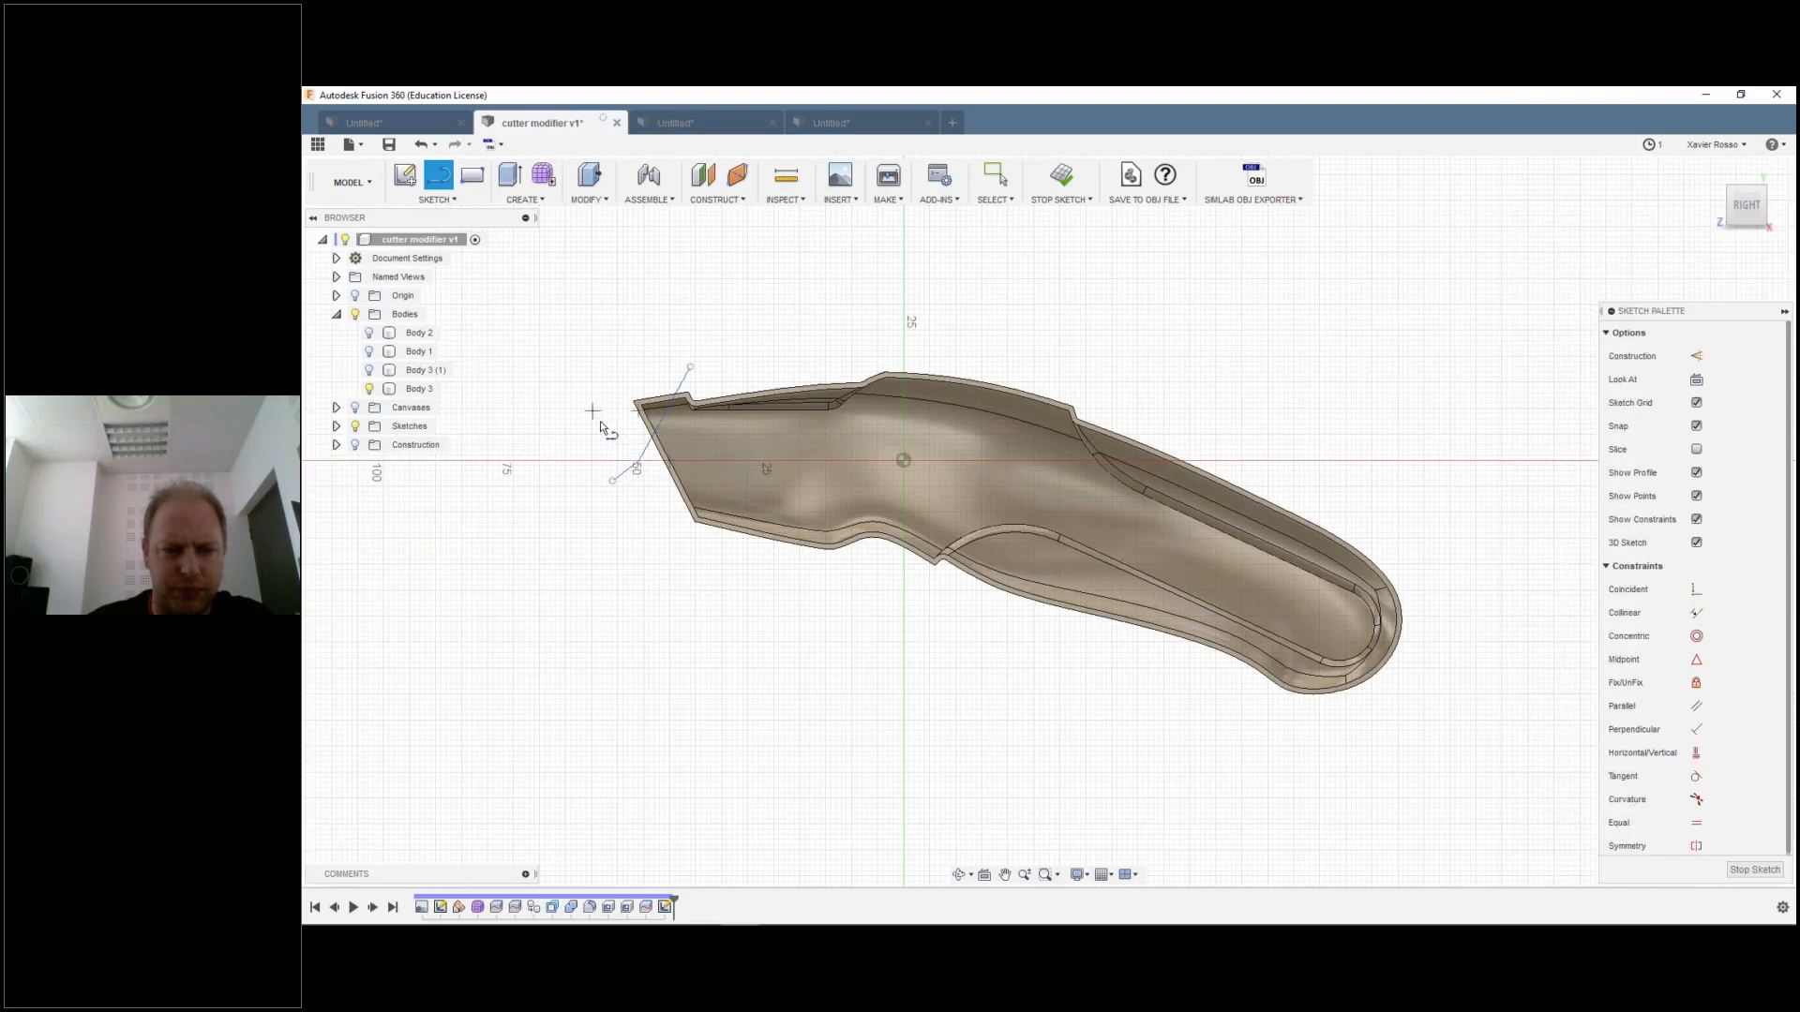
Step: Draw two roughly parallel falling diagonal lines over the blade end and a second rising line that crosses both
{"action": "left_click", "coordinate": [558, 461]}
{"action": "left_click", "coordinate": [810, 594]}
{"action": "left_click", "coordinate": [648, 362]}
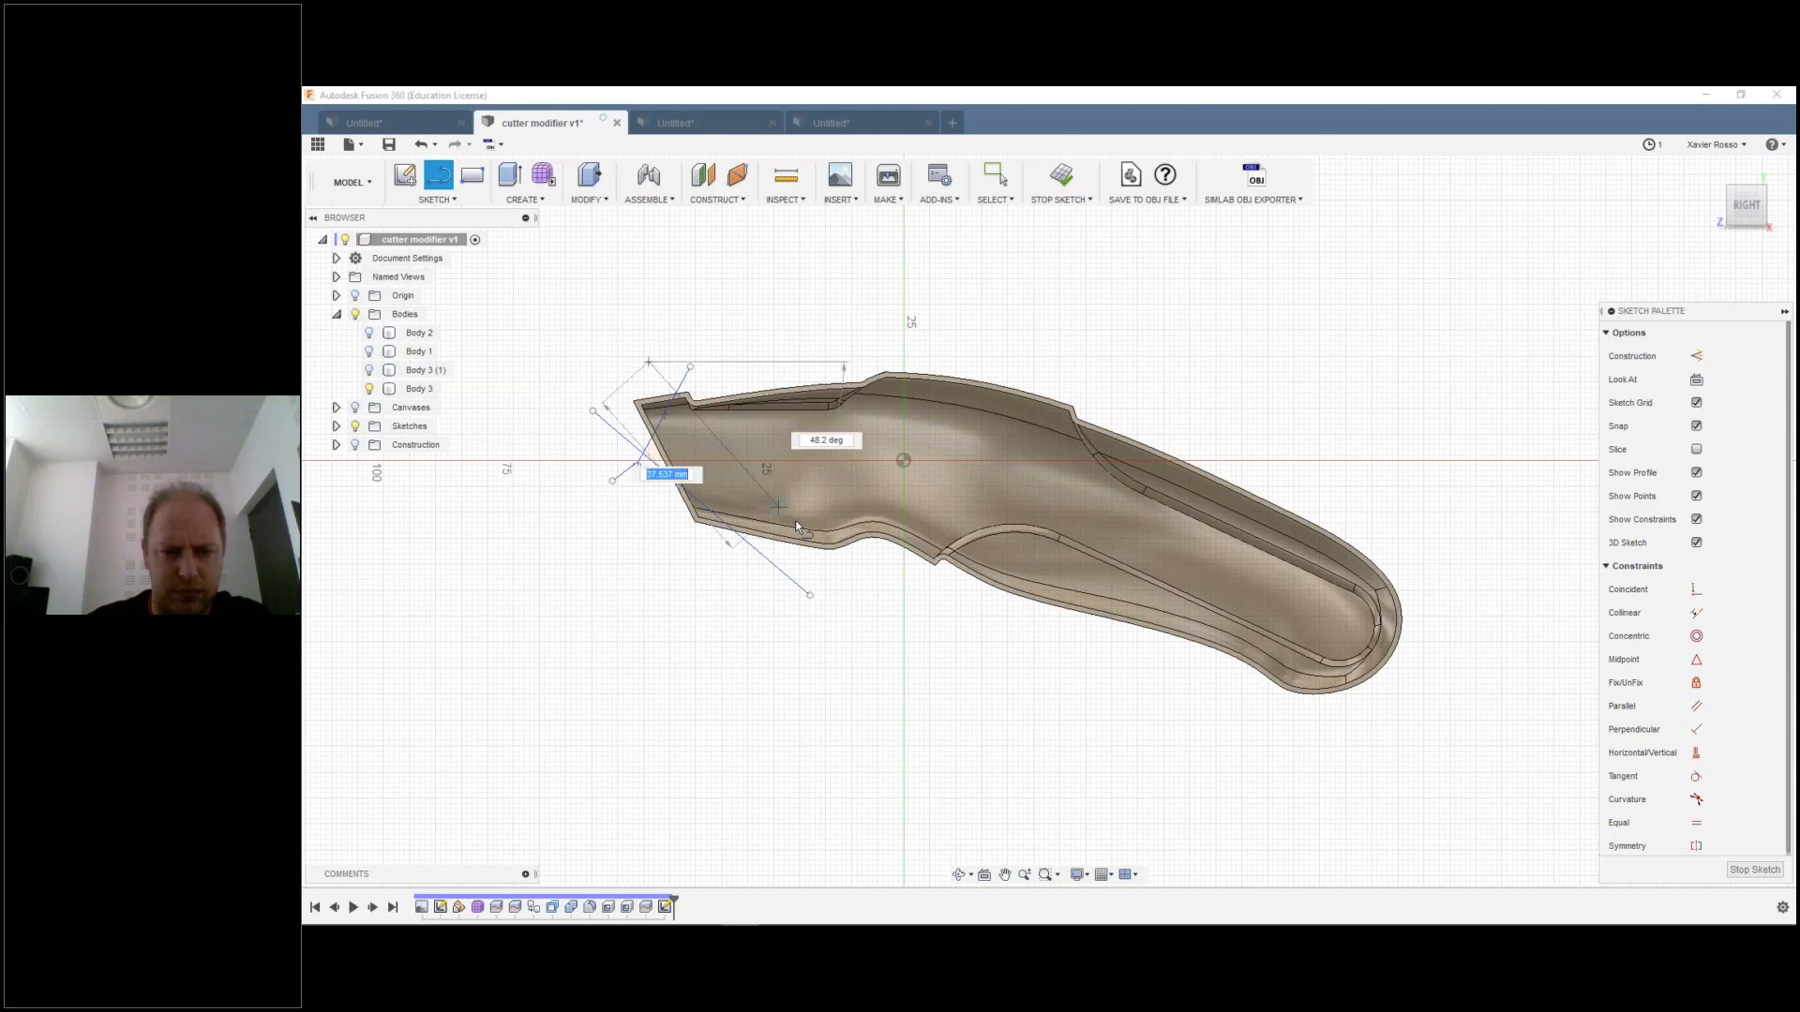
{"action": "left_click", "coordinate": [874, 561]}
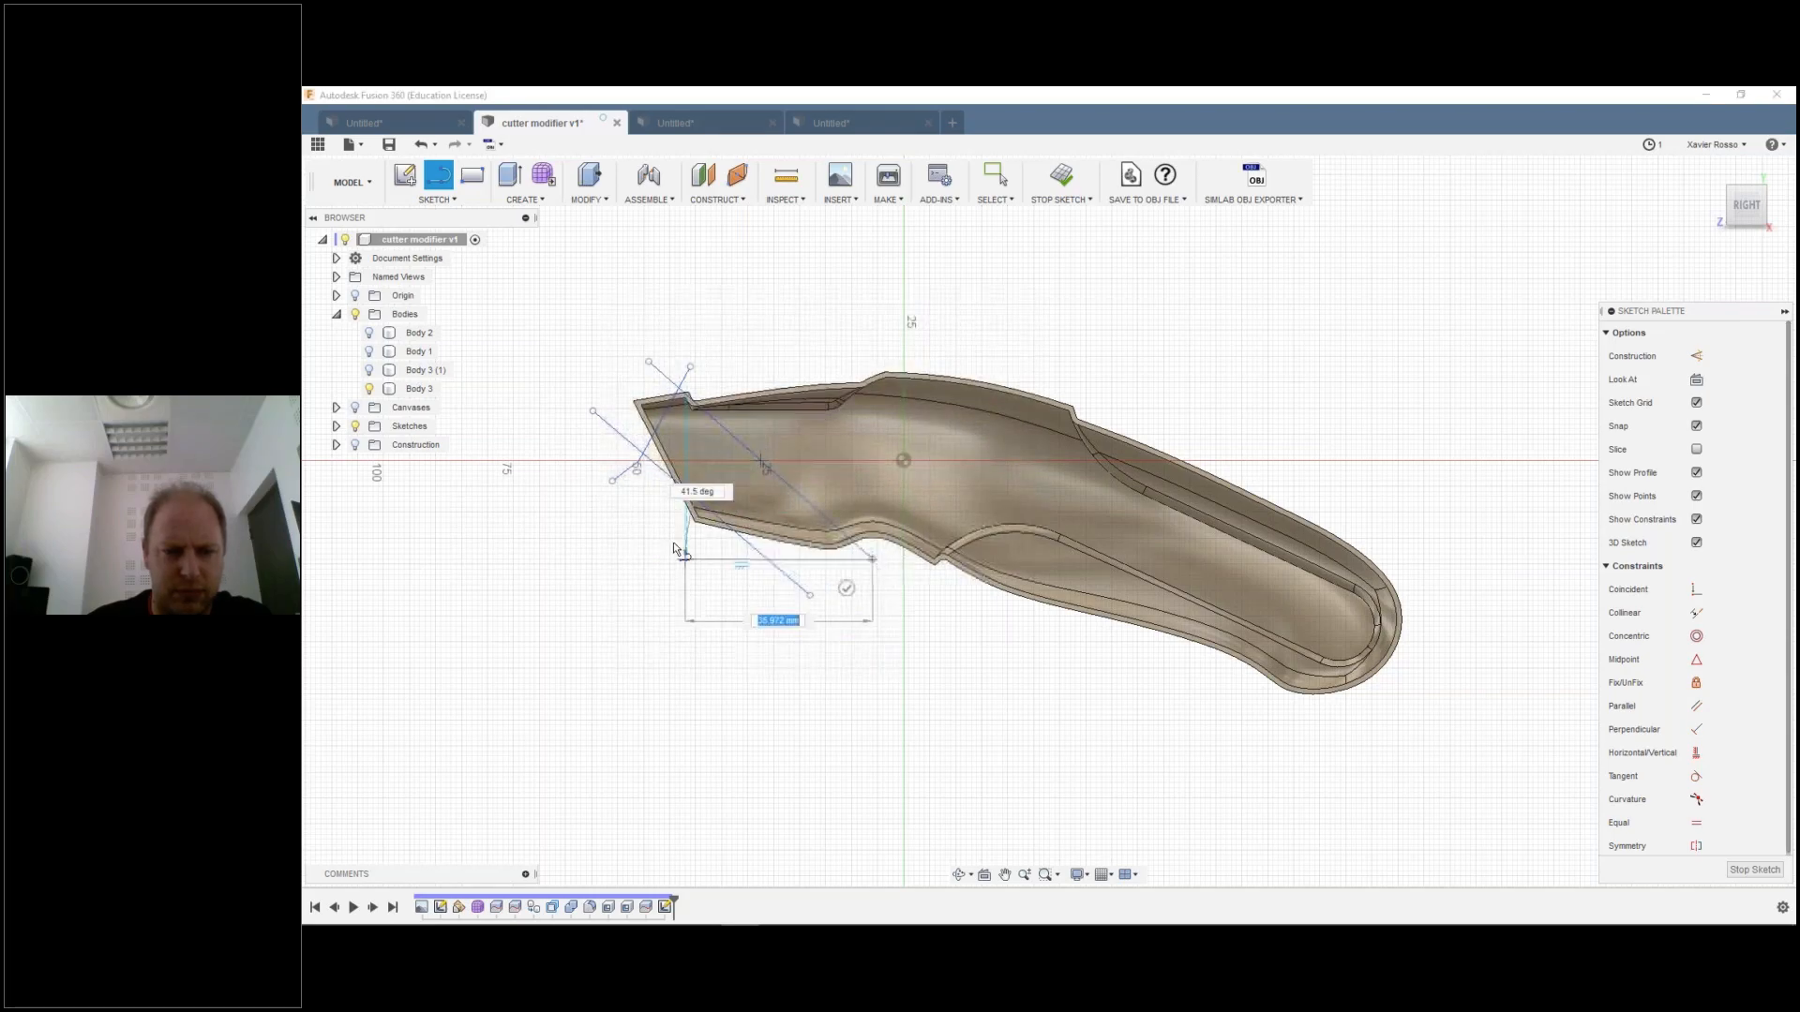
{"action": "key", "text": "Escape"}
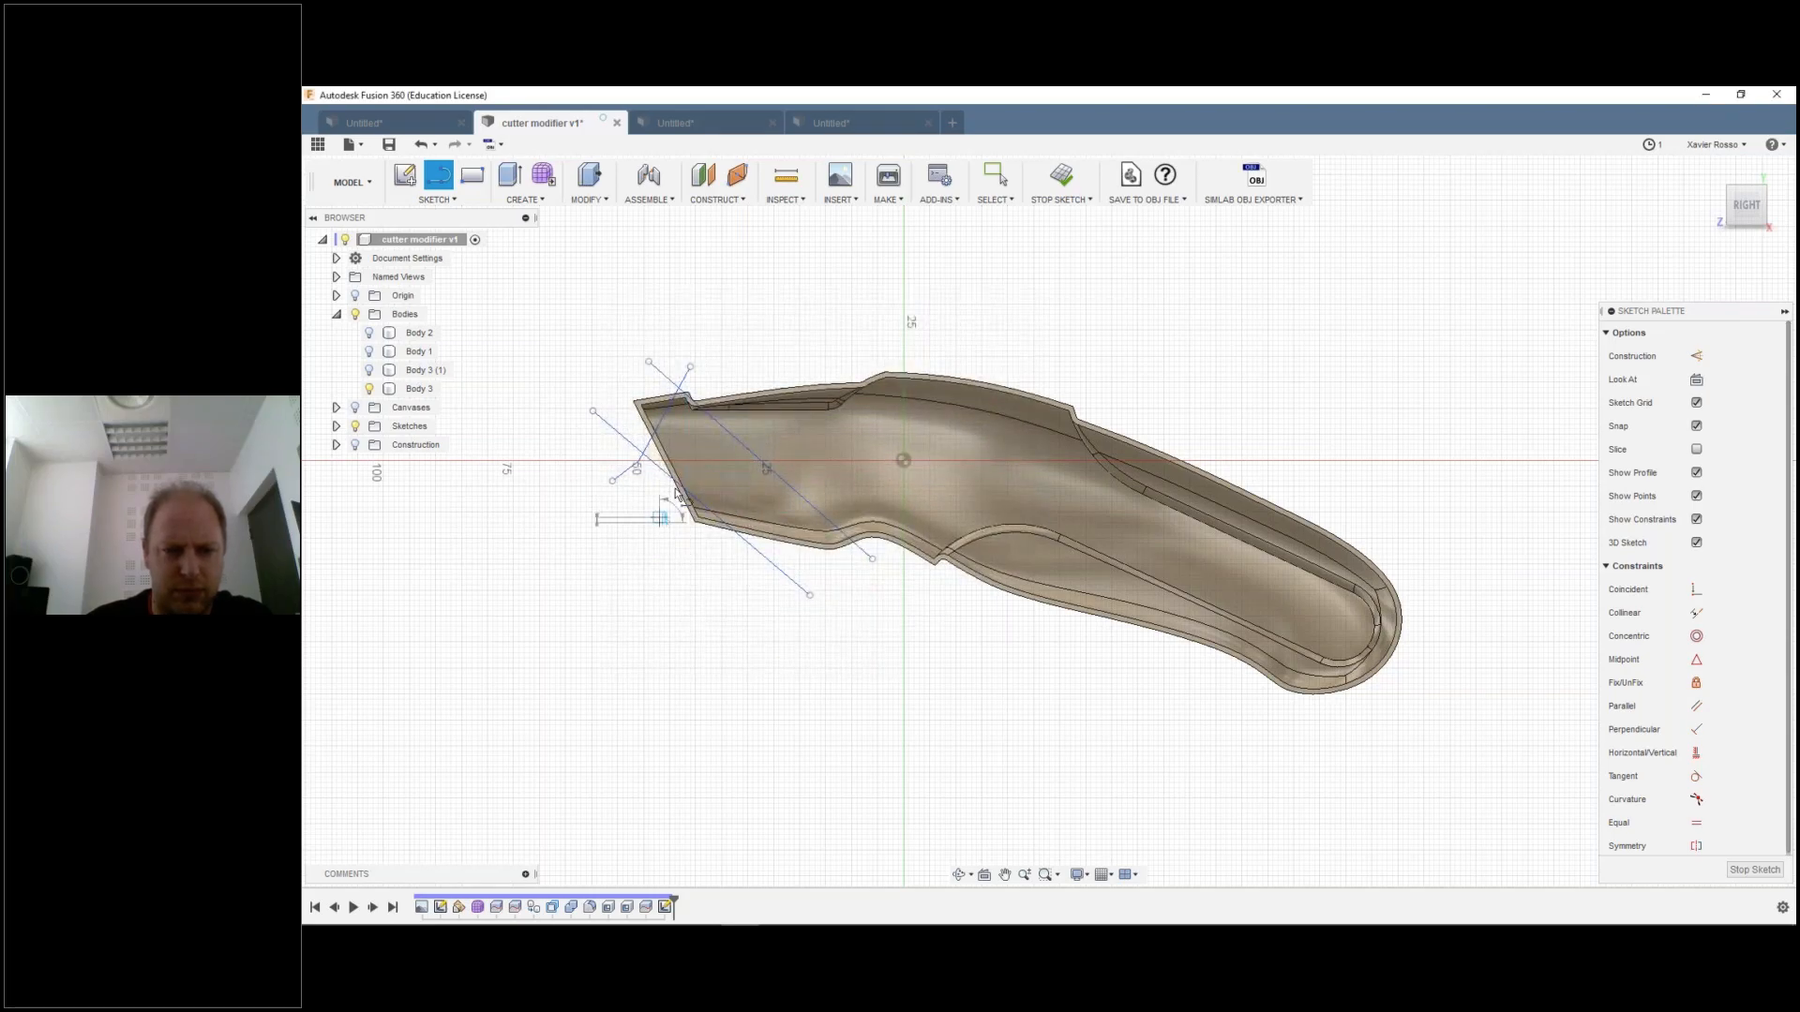
{"action": "left_click", "coordinate": [660, 520]}
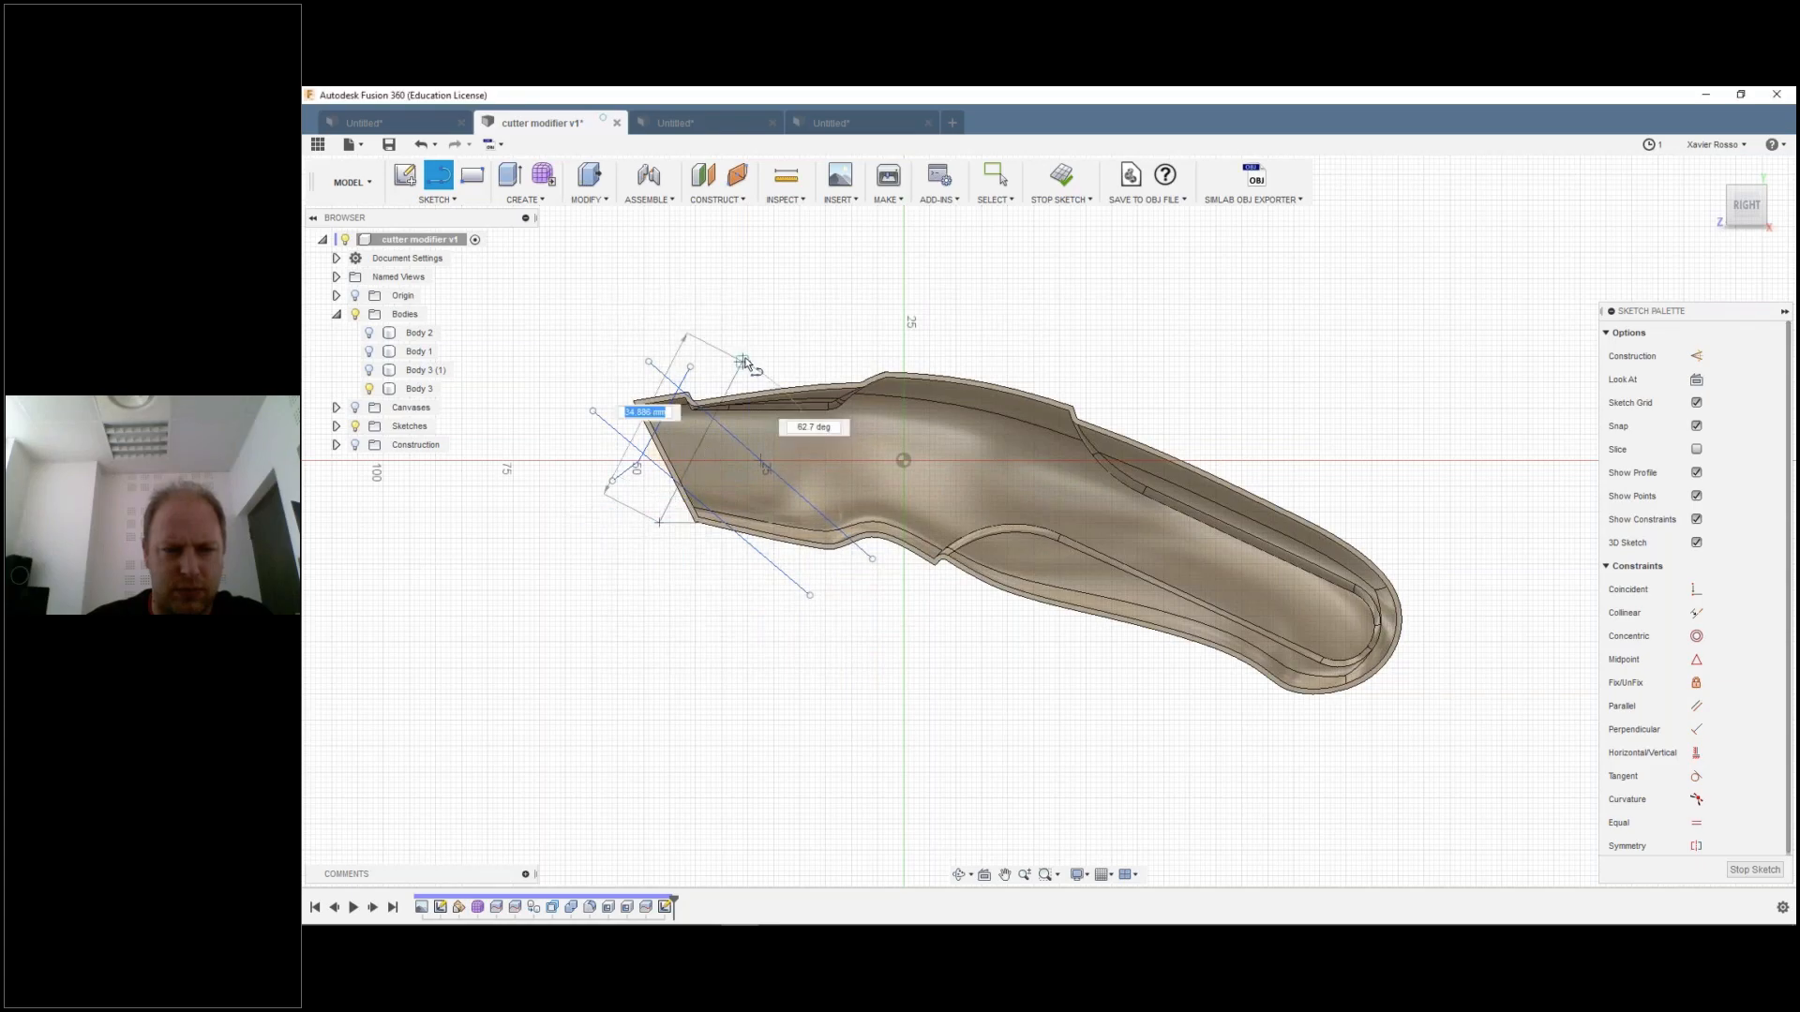
{"action": "left_click", "coordinate": [744, 362]}
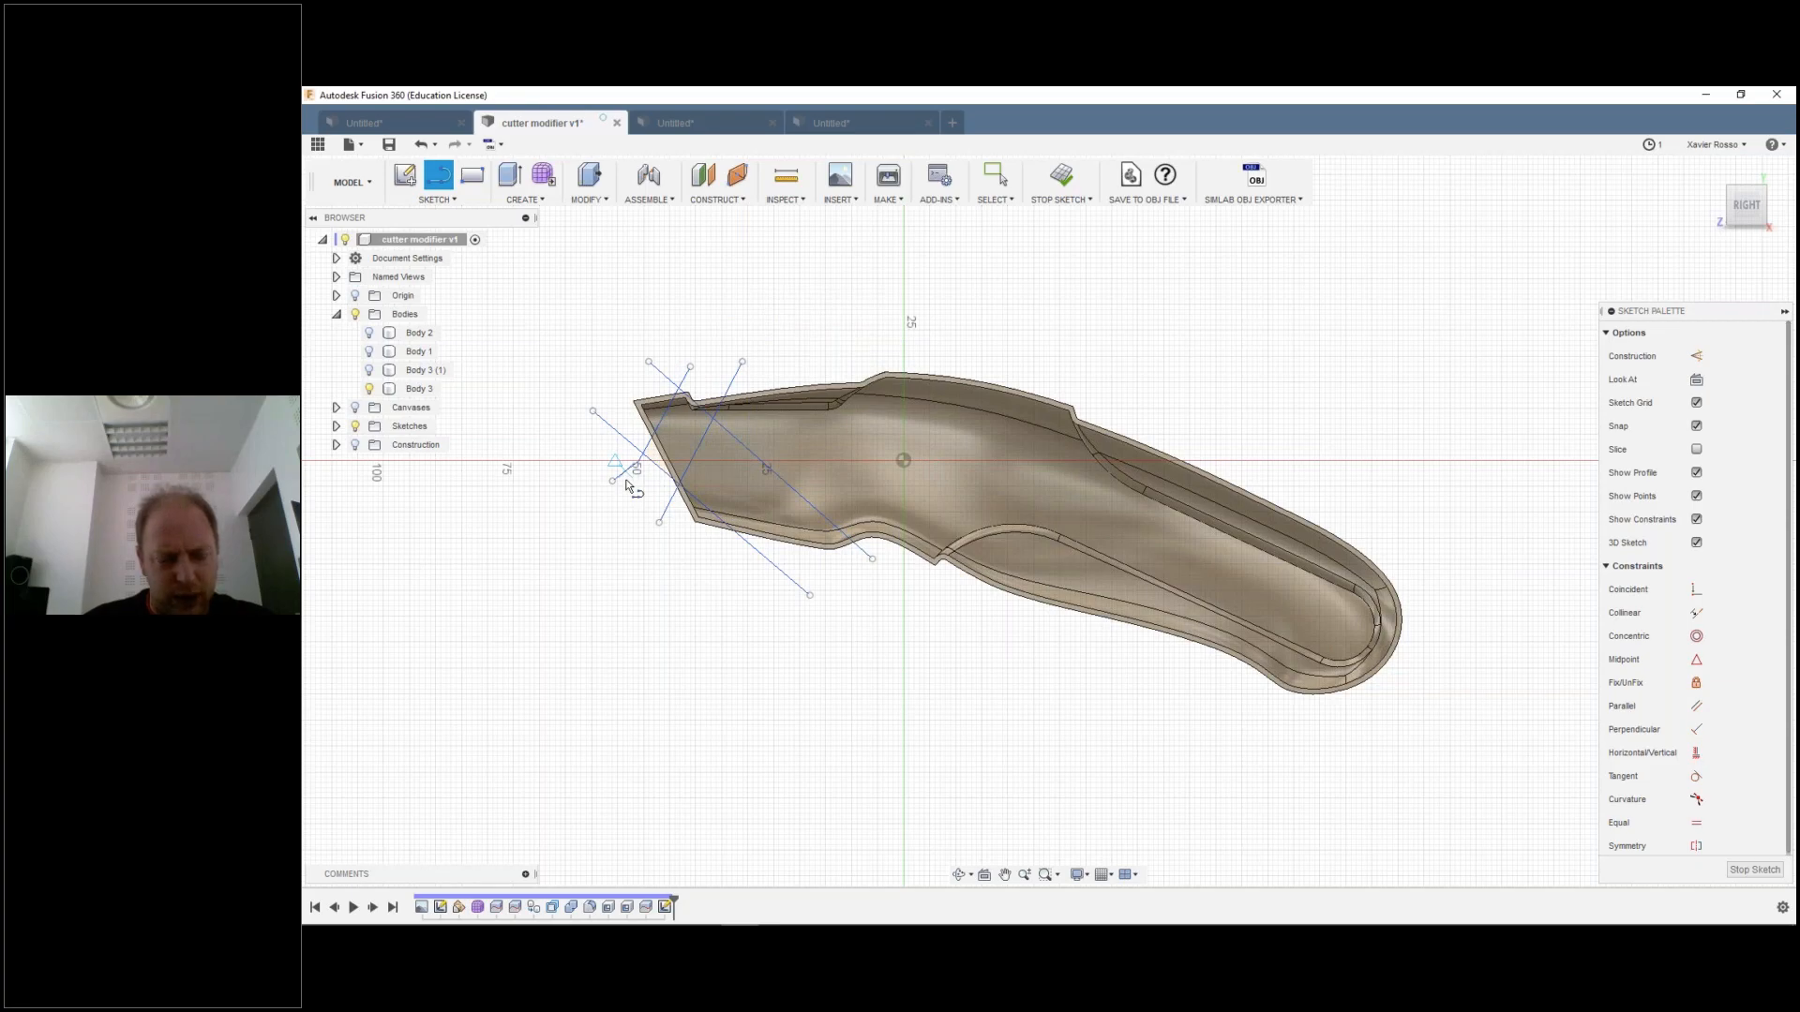
Step: Trim away the short stray segment at the lower end of the first rising line outside the blade end
{"action": "scroll", "coordinate": [626, 485], "scroll_direction": "up", "scroll_amount": 4}
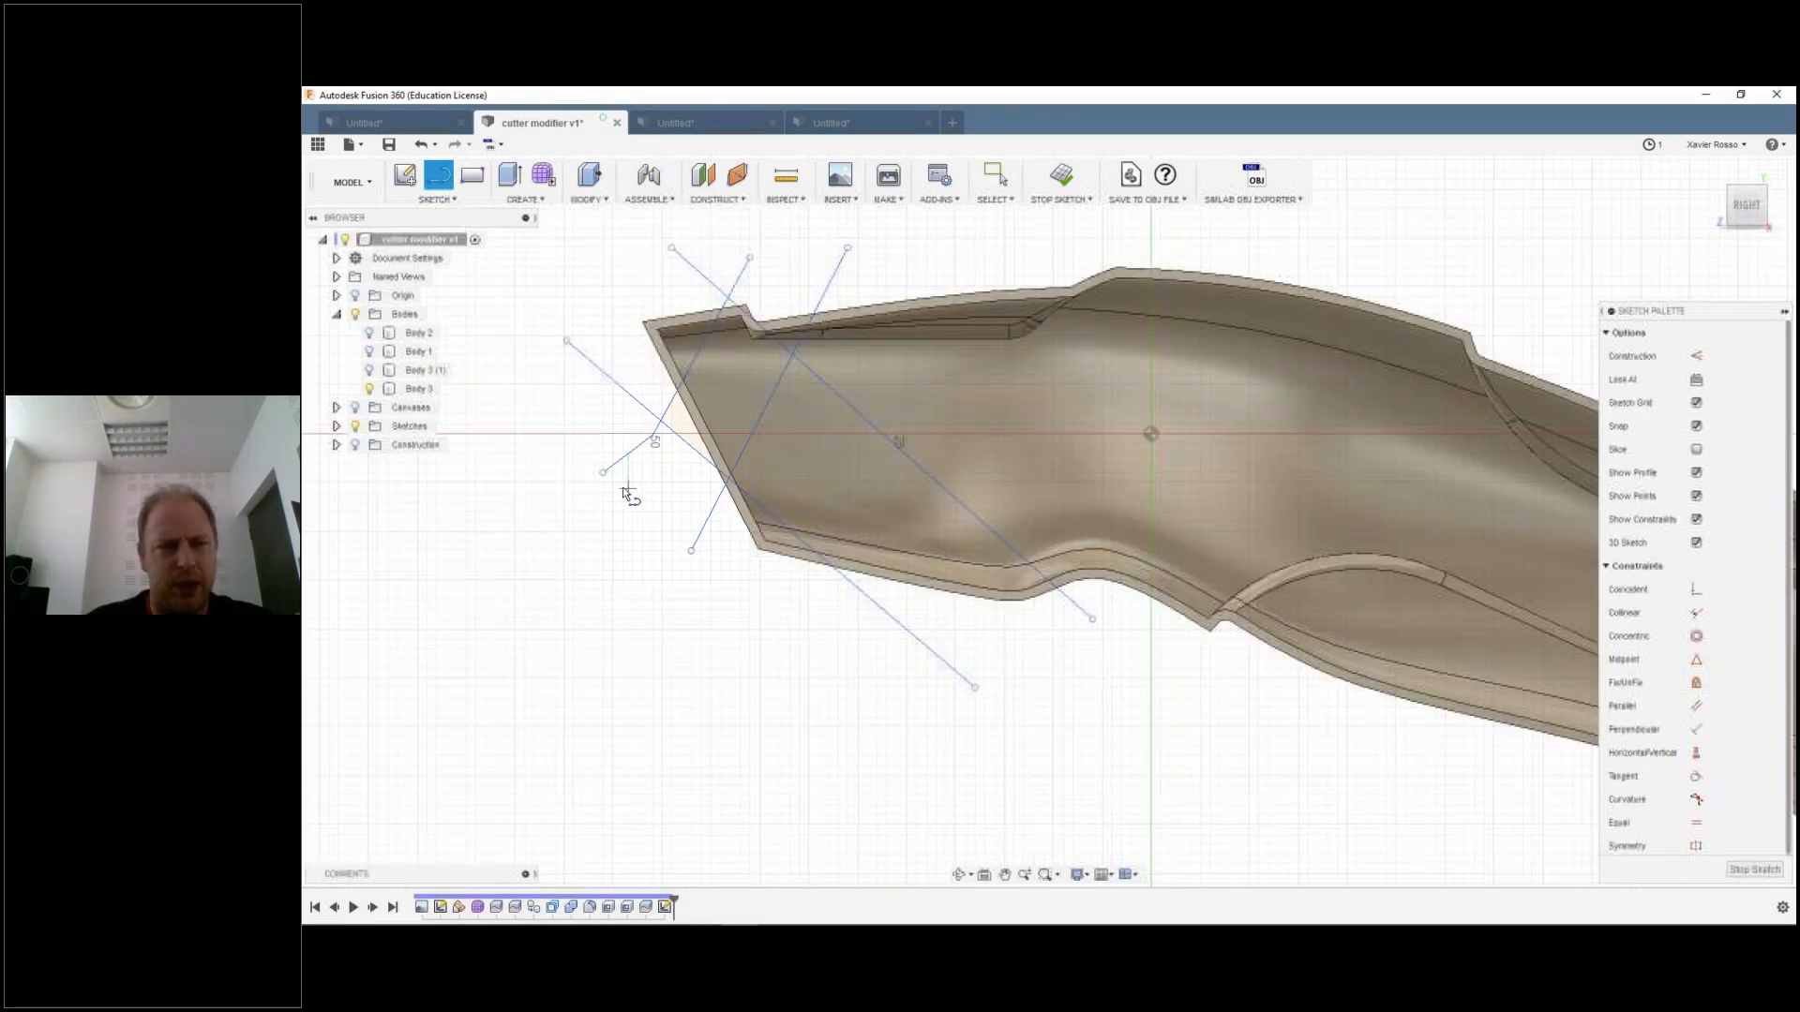
{"action": "scroll", "coordinate": [623, 488], "scroll_direction": "up", "scroll_amount": 2}
{"action": "key", "text": "Escape"}
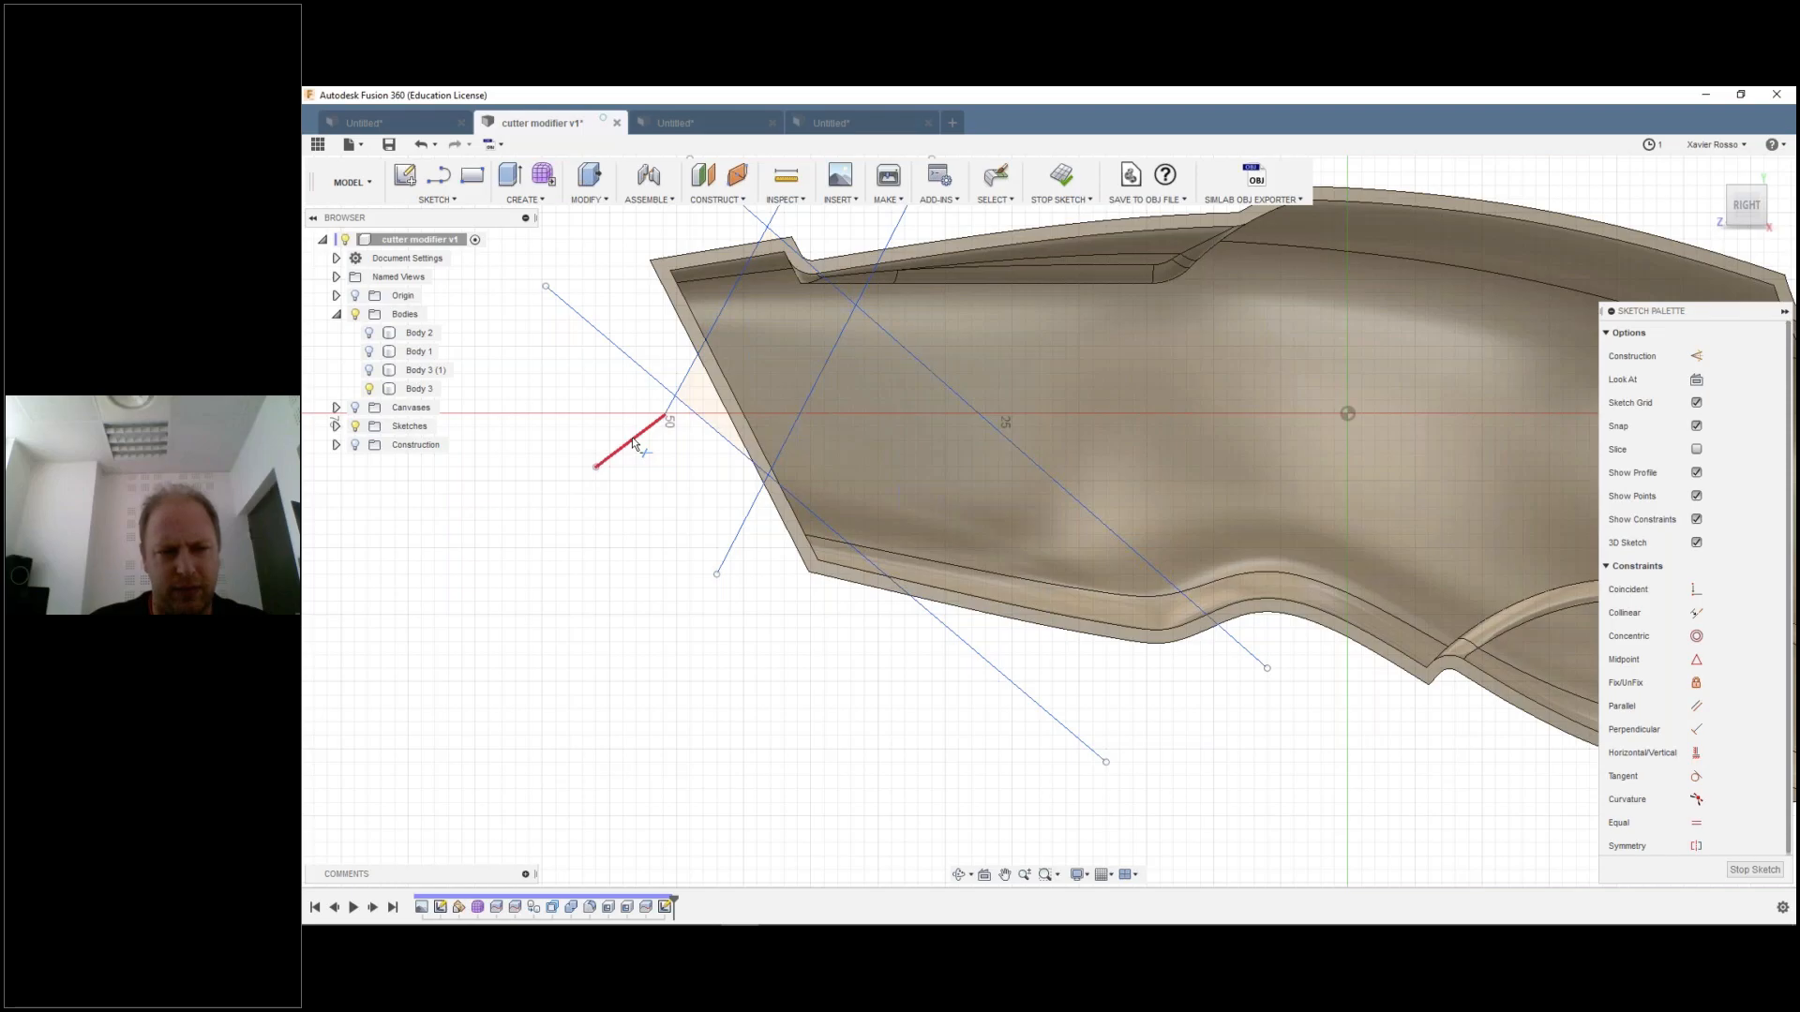
{"action": "scroll", "coordinate": [634, 444], "scroll_direction": "down", "scroll_amount": 3}
{"action": "left_click", "coordinate": [436, 199]}
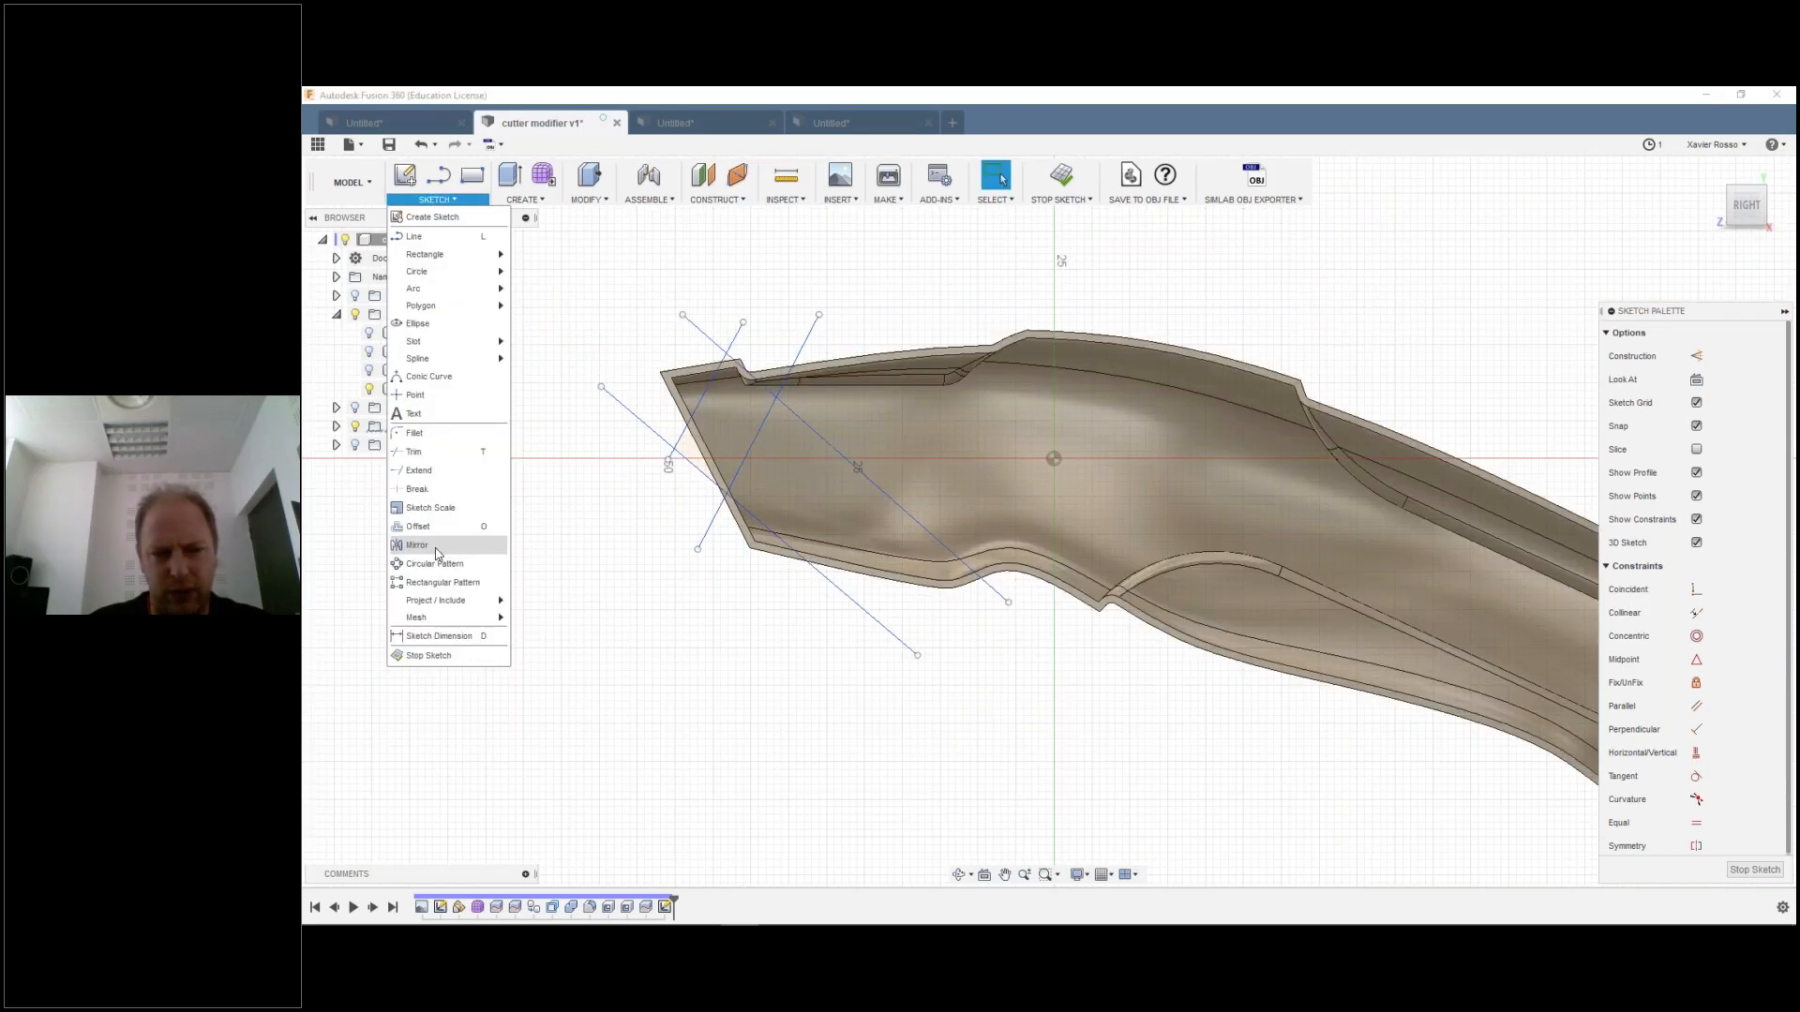
{"action": "left_click", "coordinate": [441, 582]}
{"action": "left_click", "coordinate": [653, 437]}
{"action": "left_click_drag", "start_coordinate": [773, 432], "coordinate": [1213, 432]}
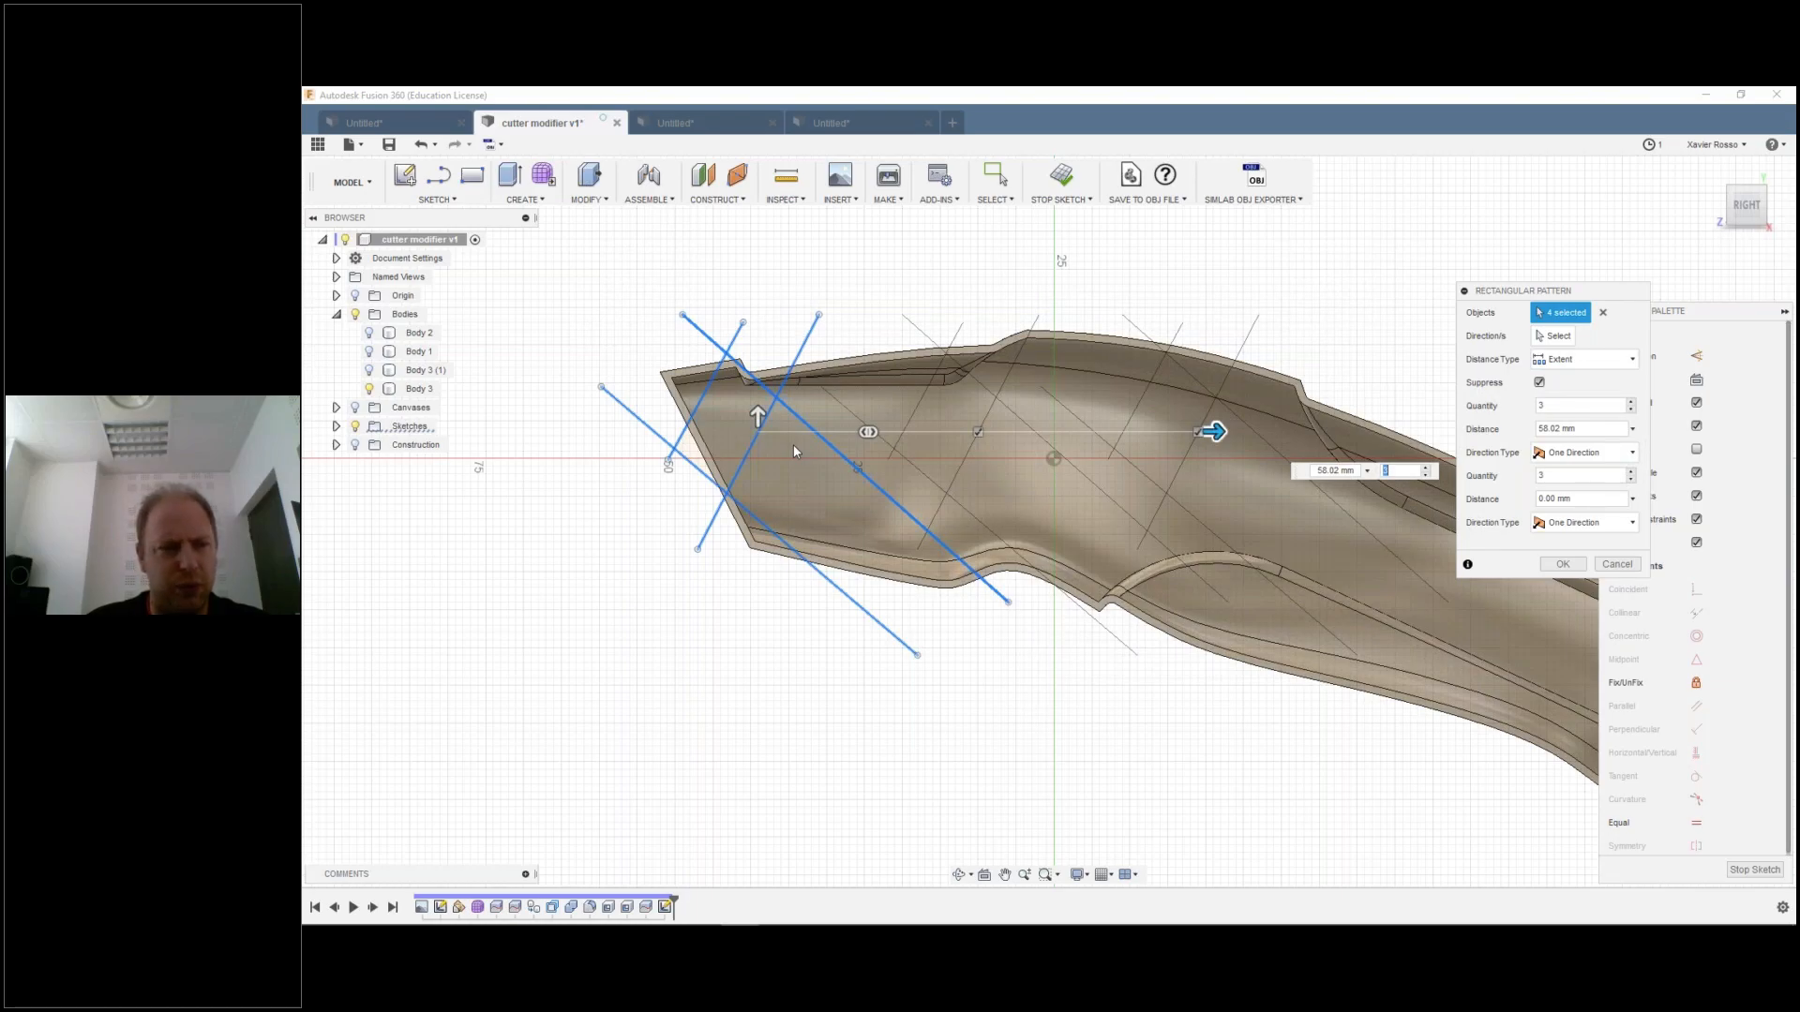
{"action": "left_click_drag", "start_coordinate": [758, 416], "coordinate": [759, 537]}
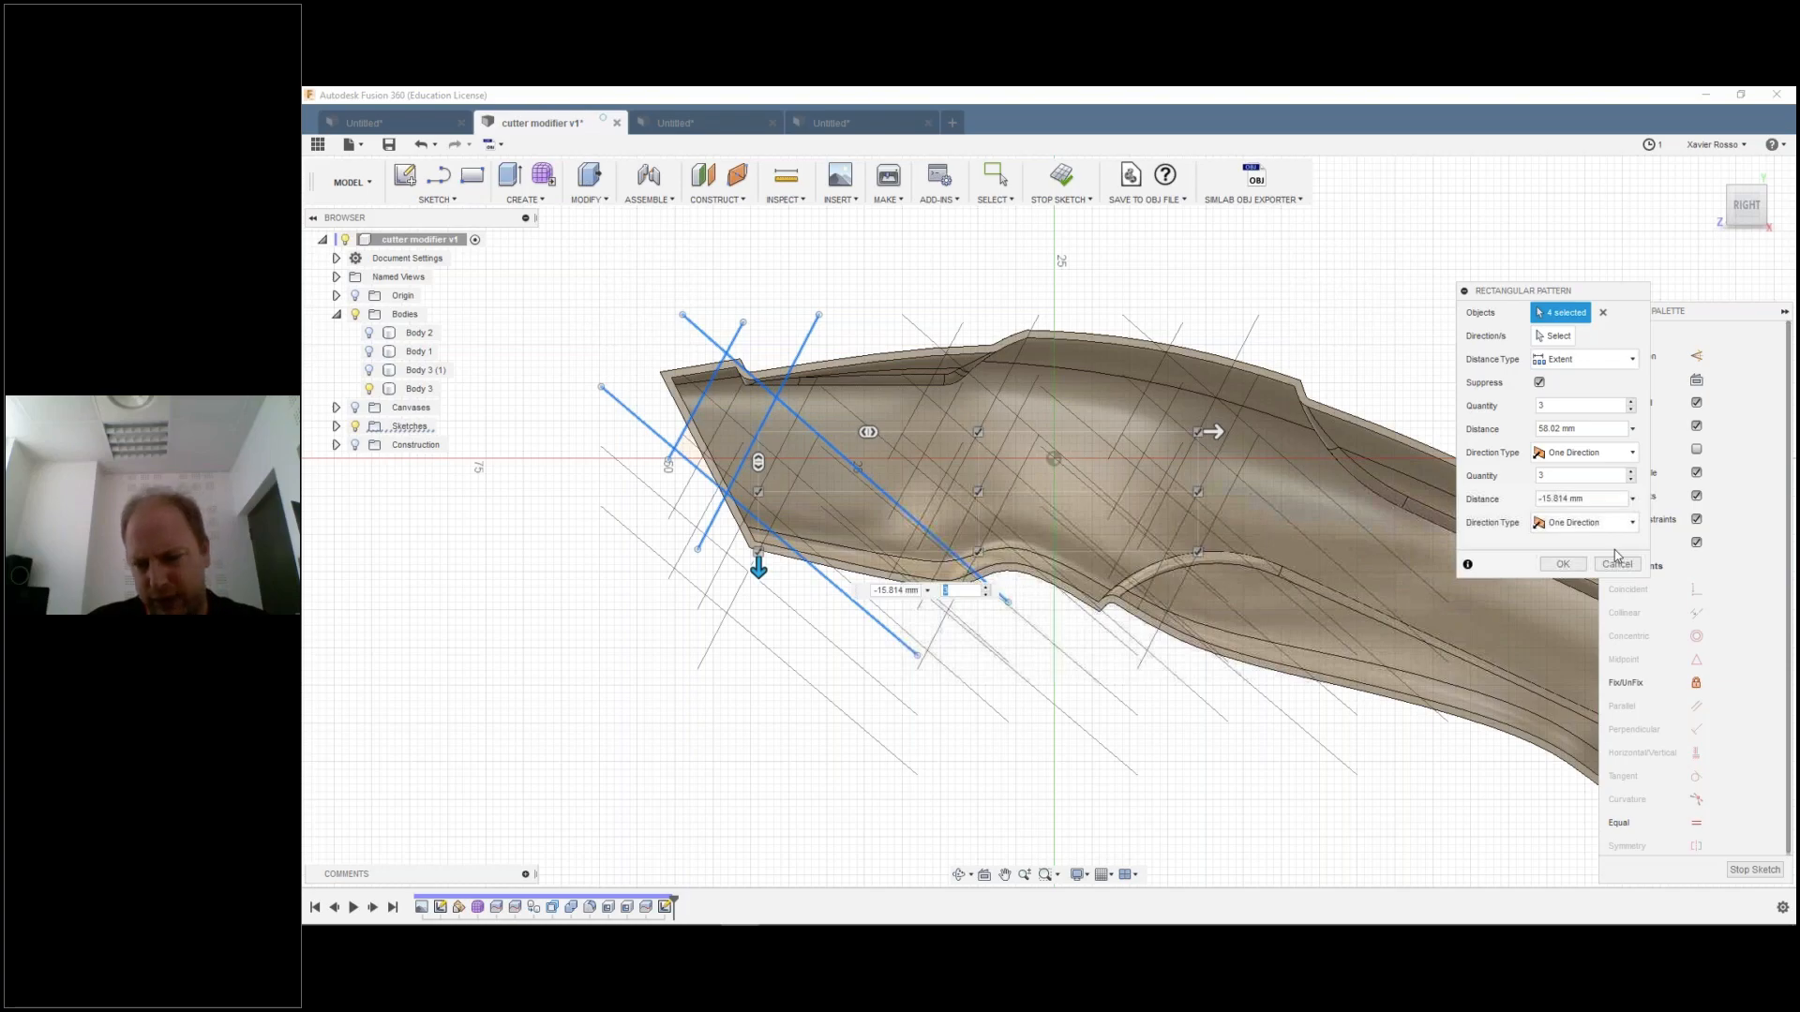
{"action": "left_click", "coordinate": [1616, 562]}
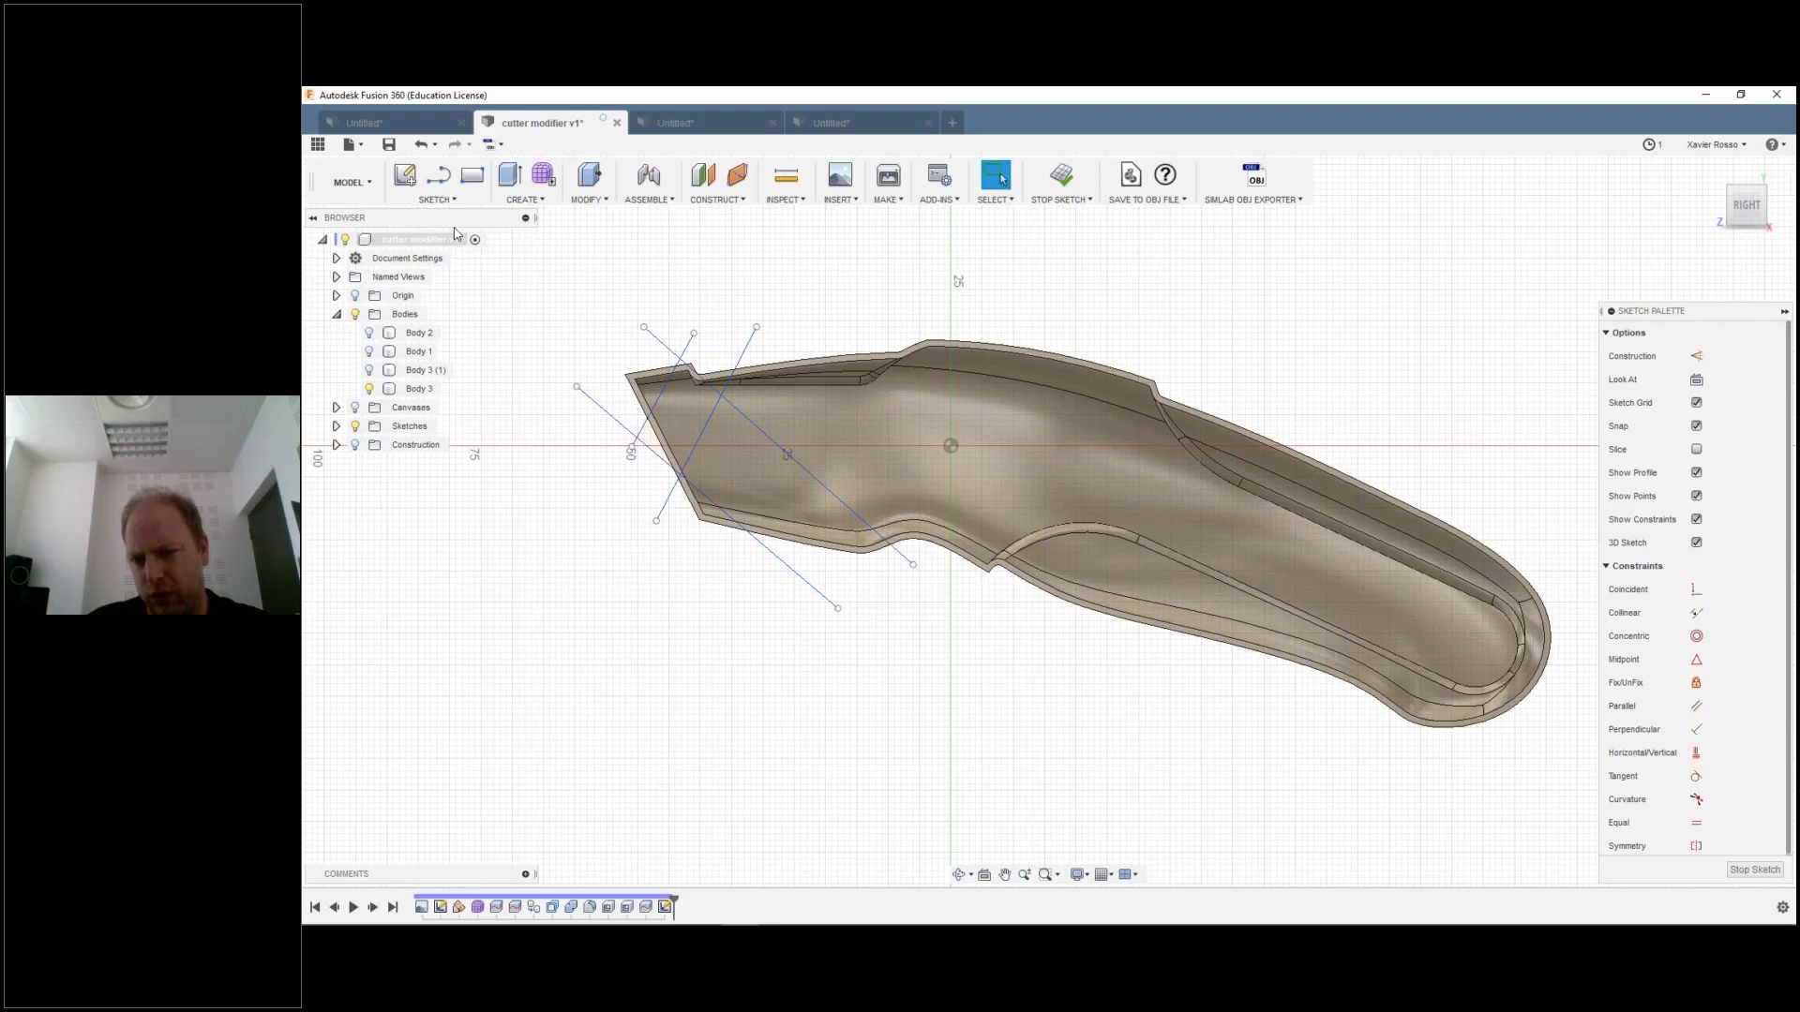
Step: Draw a construction line from the upper tip of the blade end to the far rounded end of the handle
{"action": "left_click", "coordinate": [439, 176]}
{"action": "left_click", "coordinate": [625, 374]}
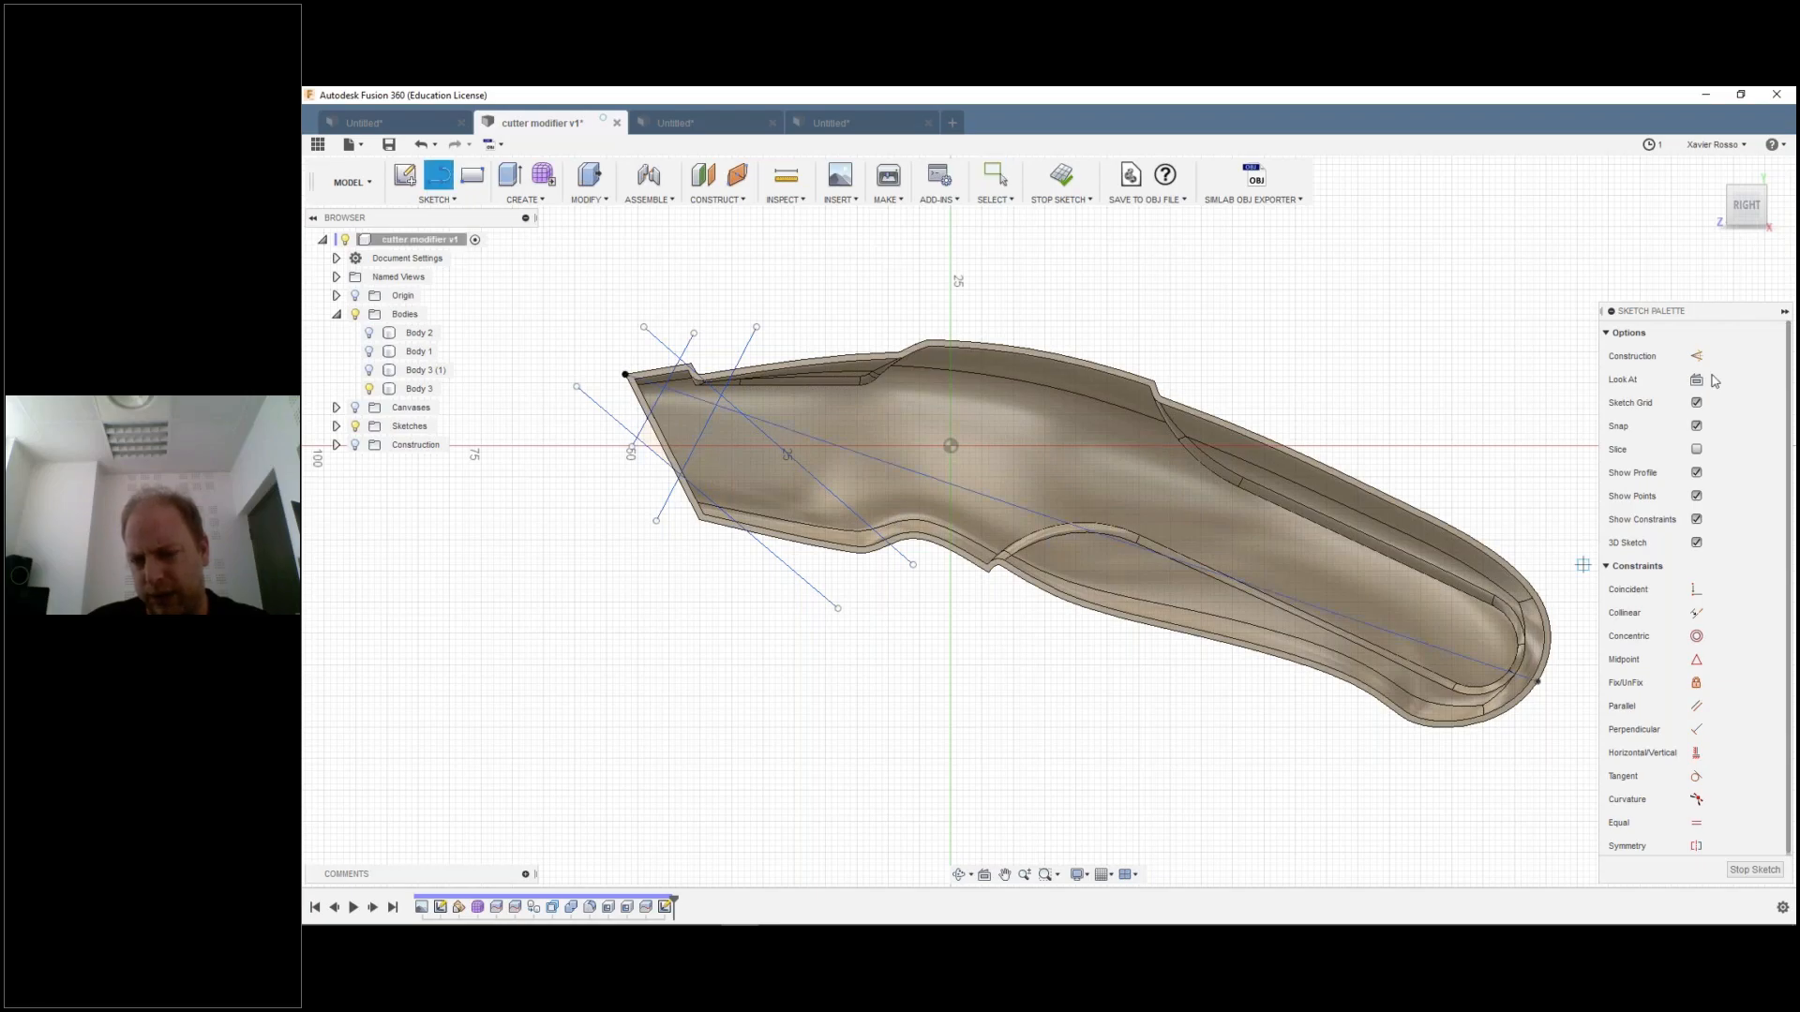
{"action": "key", "text": "Escape"}
{"action": "left_click", "coordinate": [1697, 356]}
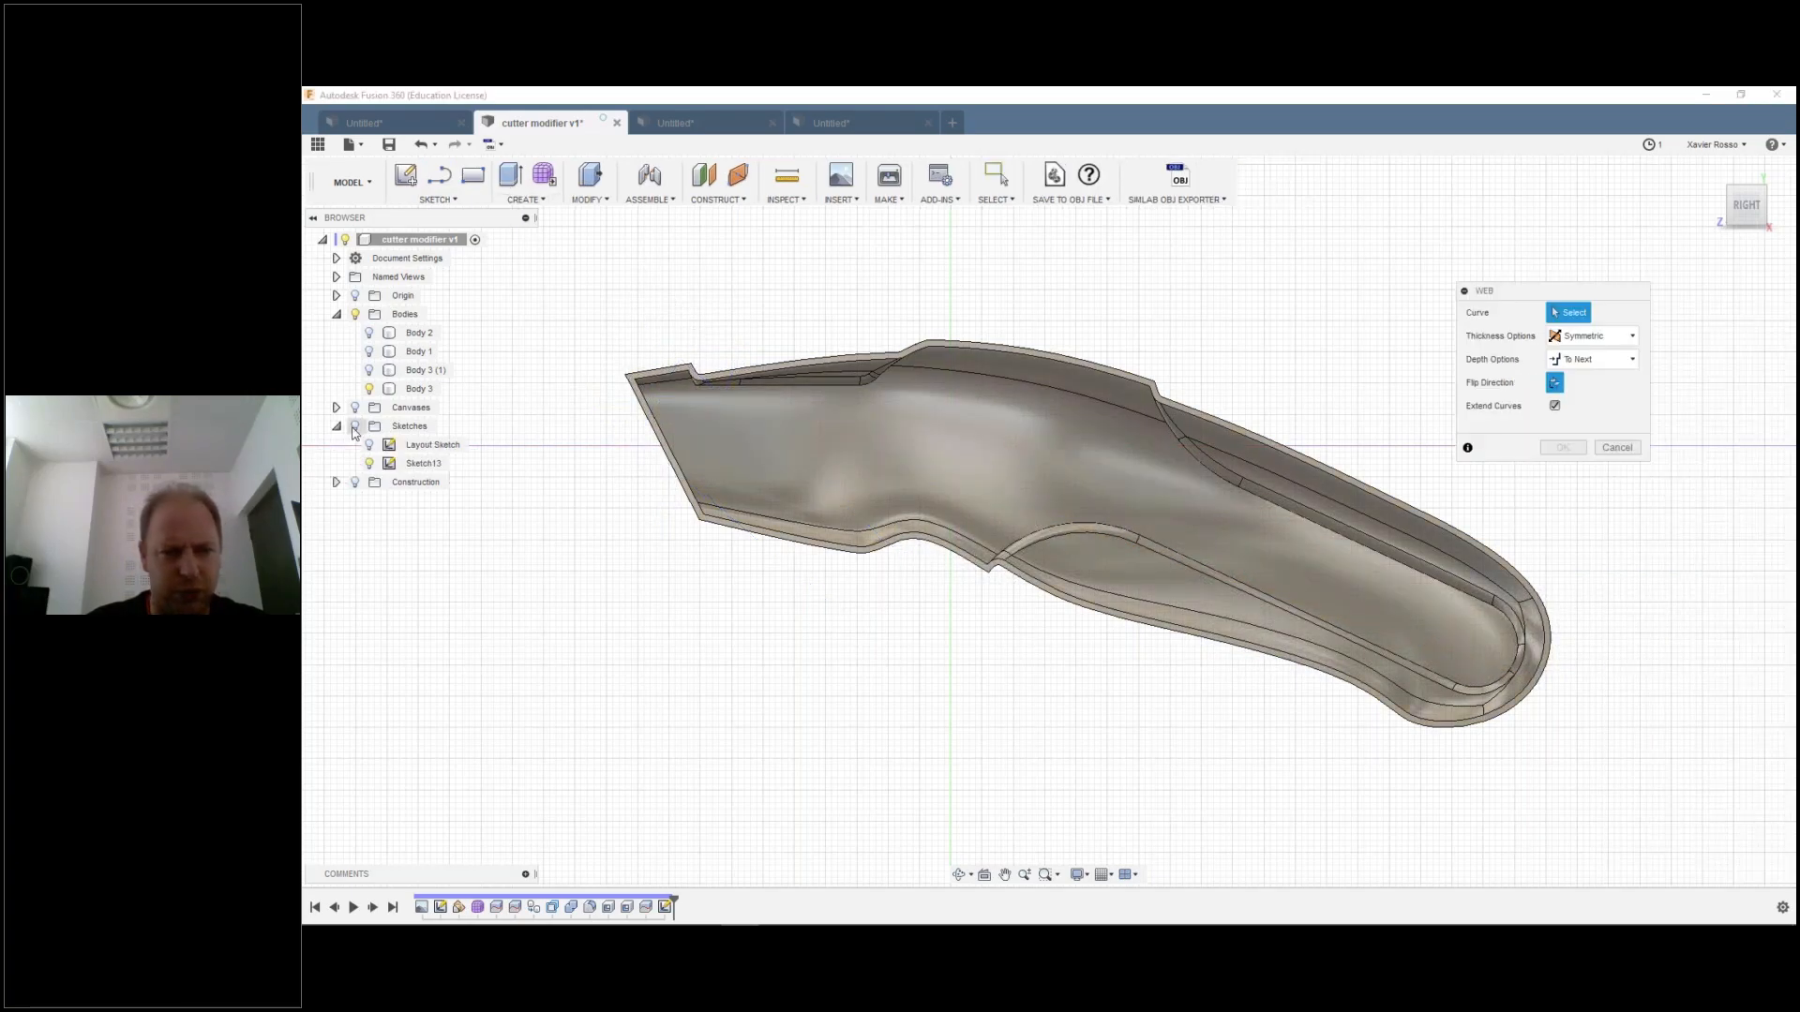
{"action": "left_click", "coordinate": [354, 429]}
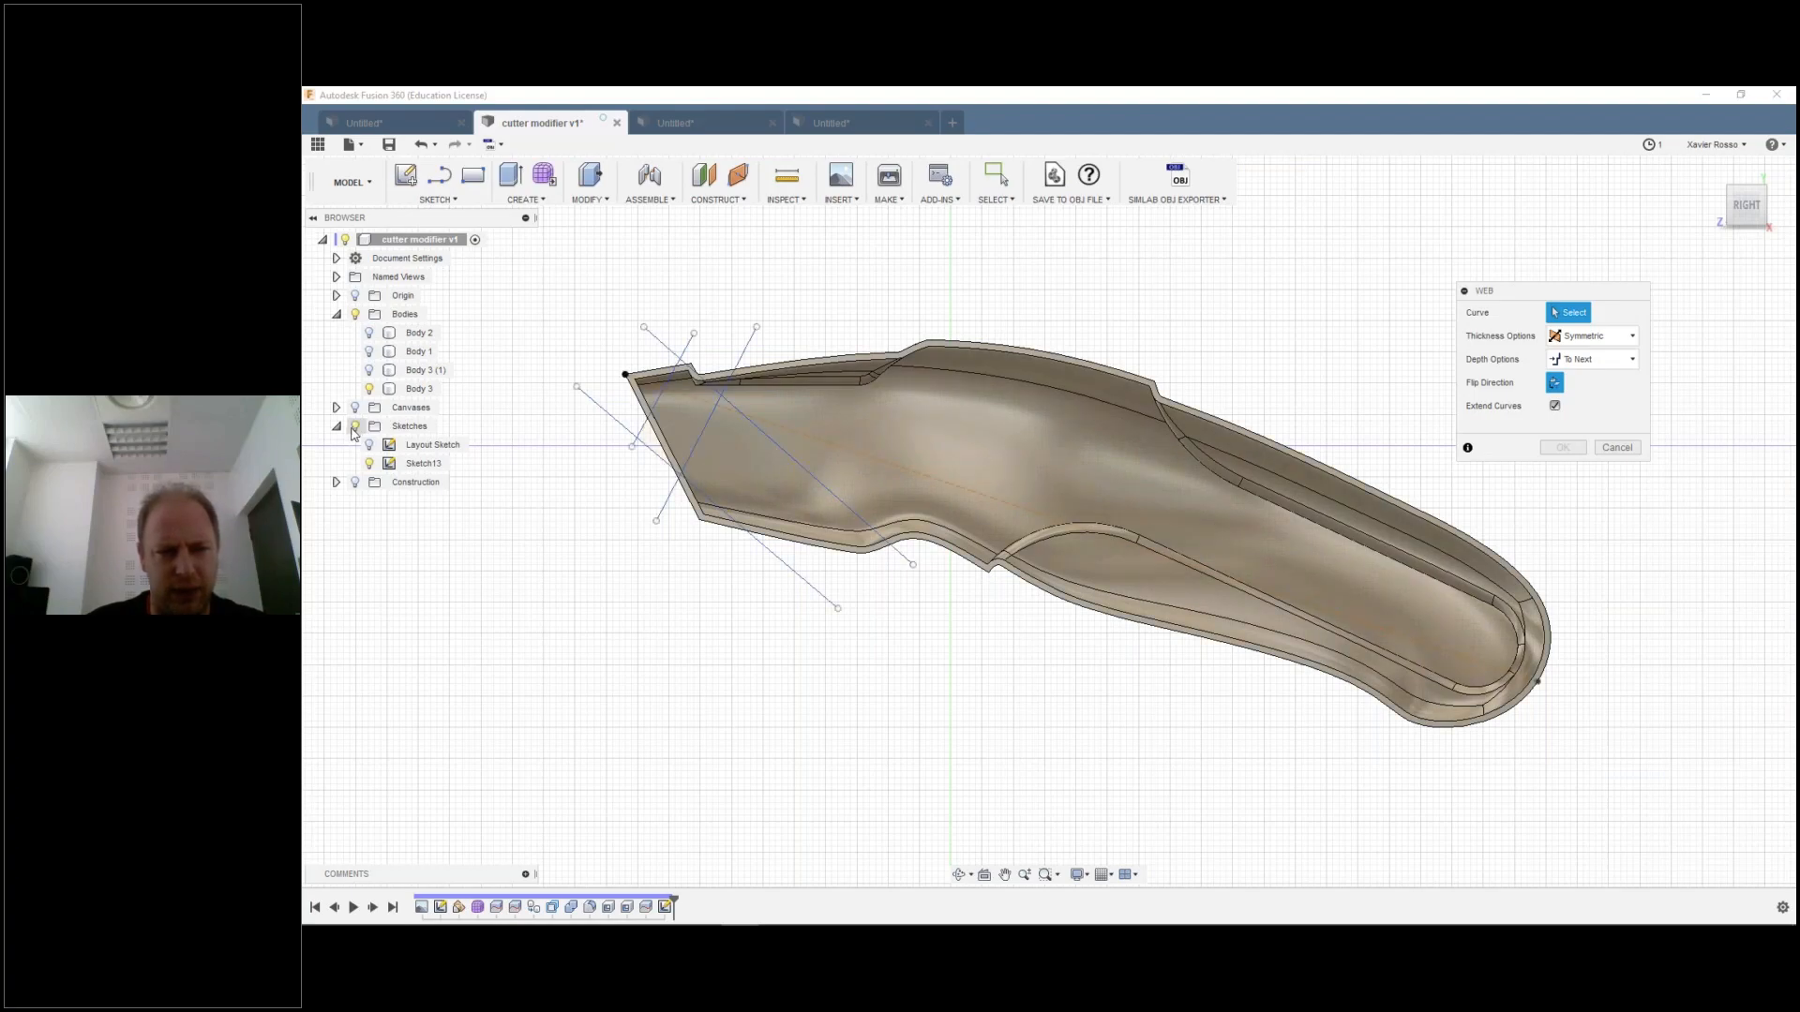
{"action": "left_click", "coordinate": [662, 345]}
{"action": "left_click", "coordinate": [742, 359]}
{"action": "left_click", "coordinate": [620, 425]}
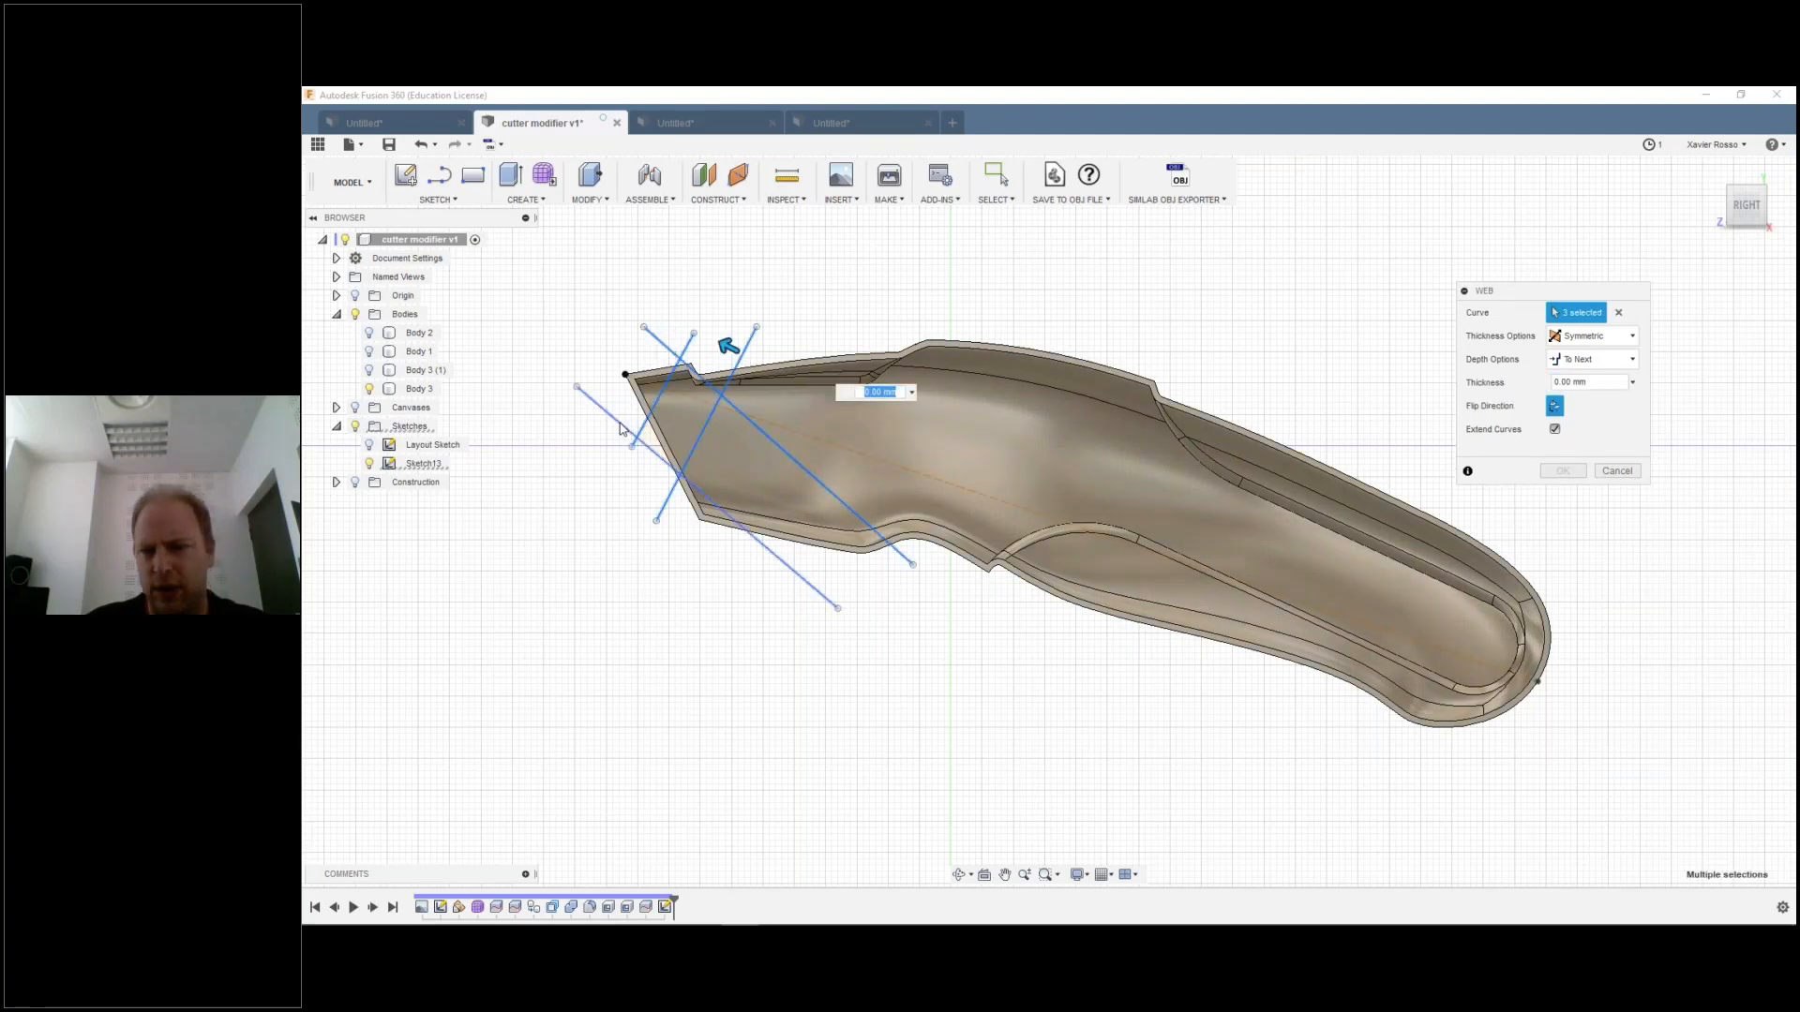
{"action": "left_click", "coordinate": [621, 424]}
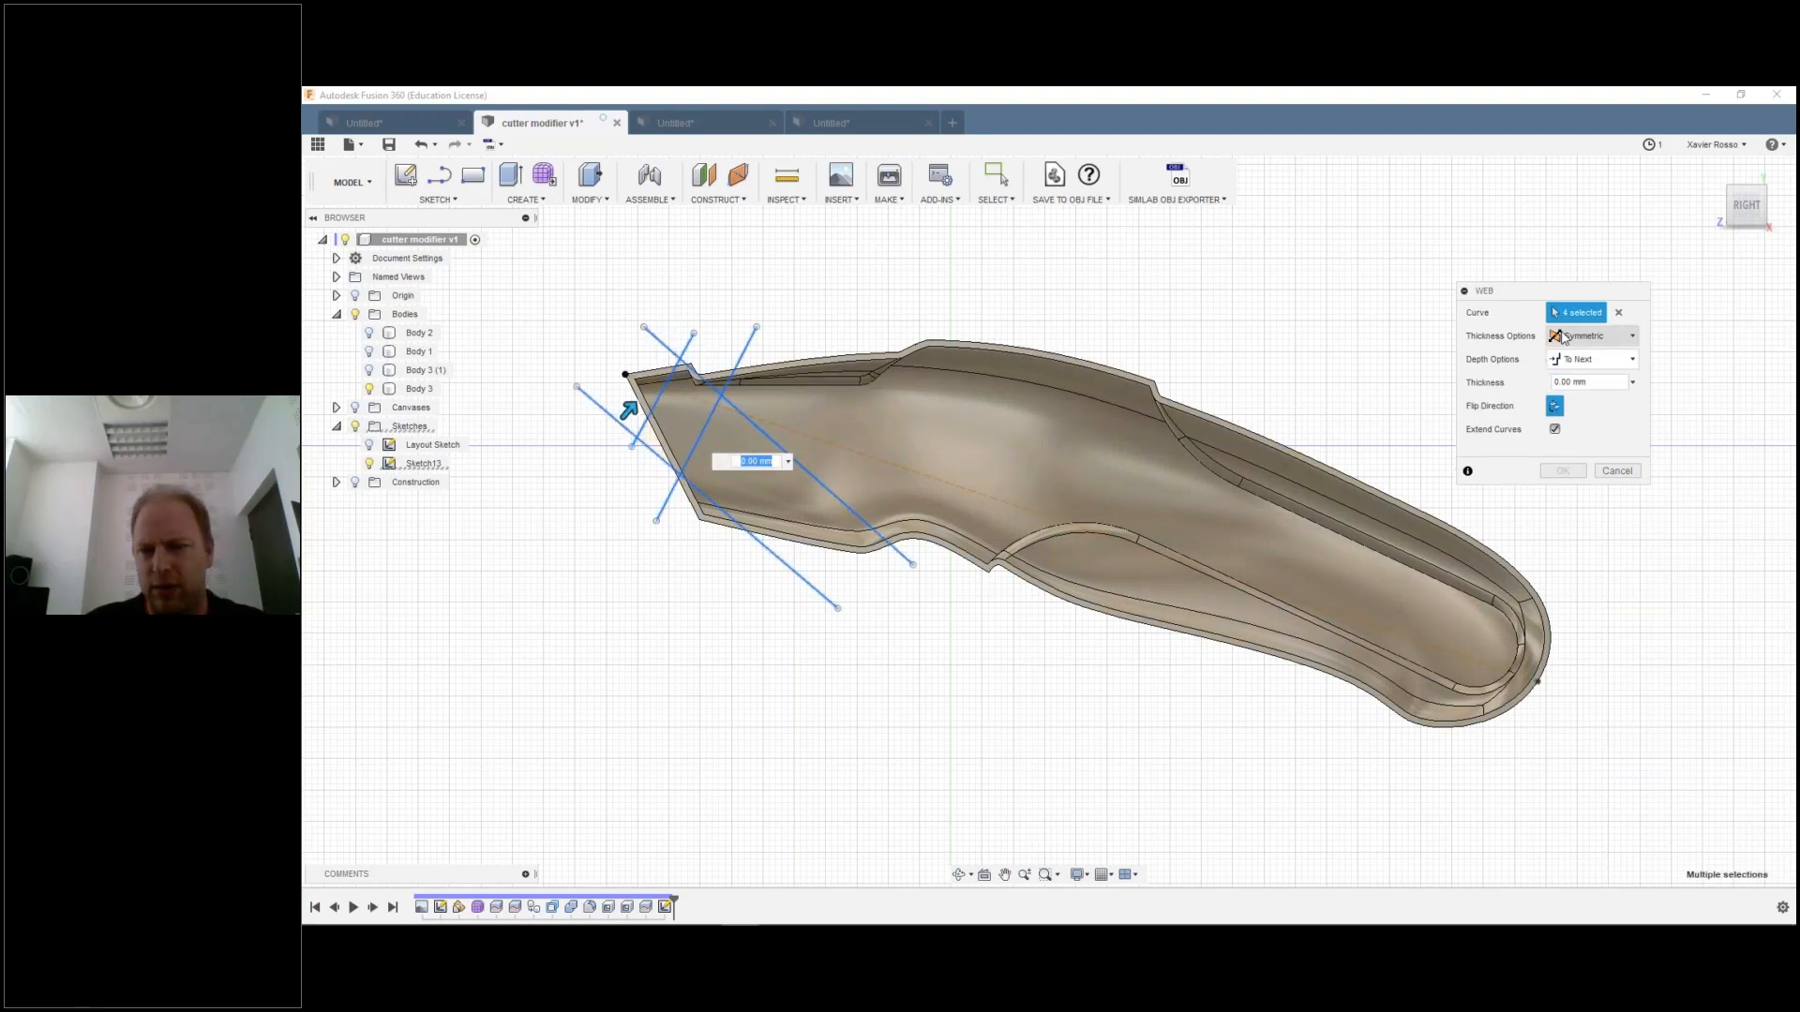
{"action": "left_click", "coordinate": [1619, 476]}
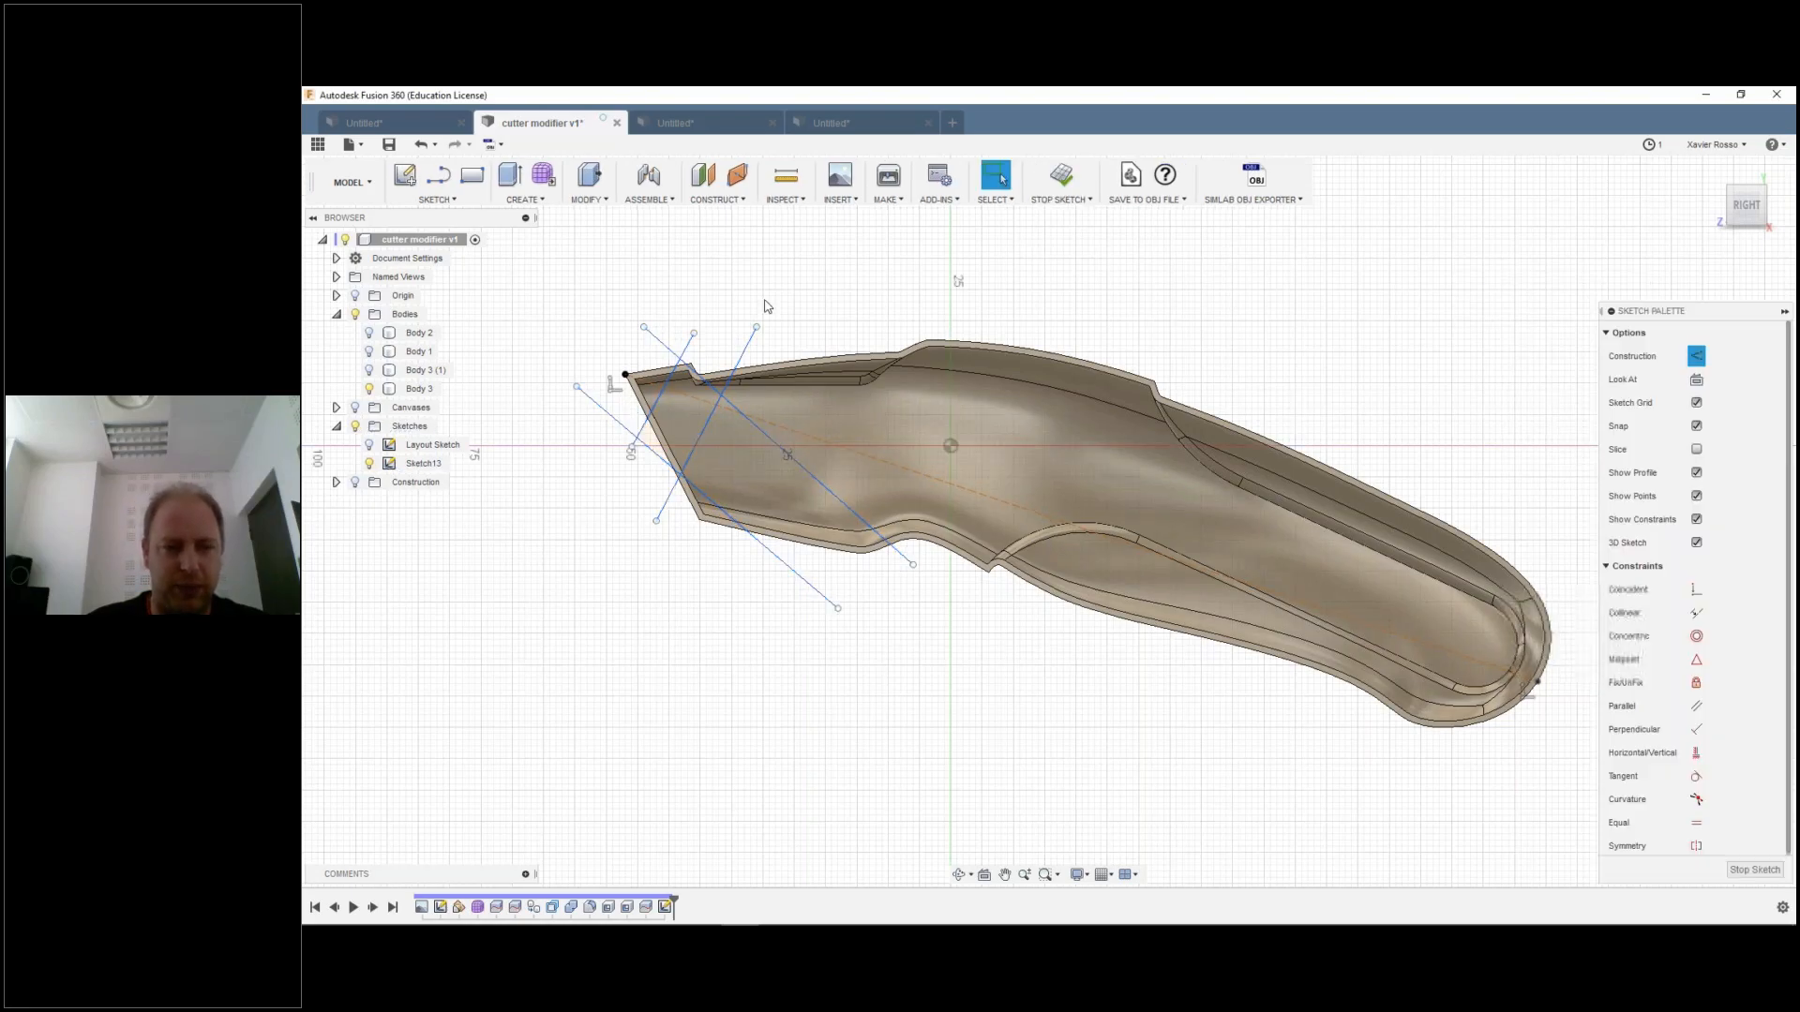
Step: Pattern the four crossing lines rectangularly along the construction line, three instances spread over the length of the handle
{"action": "left_click", "coordinate": [437, 199]}
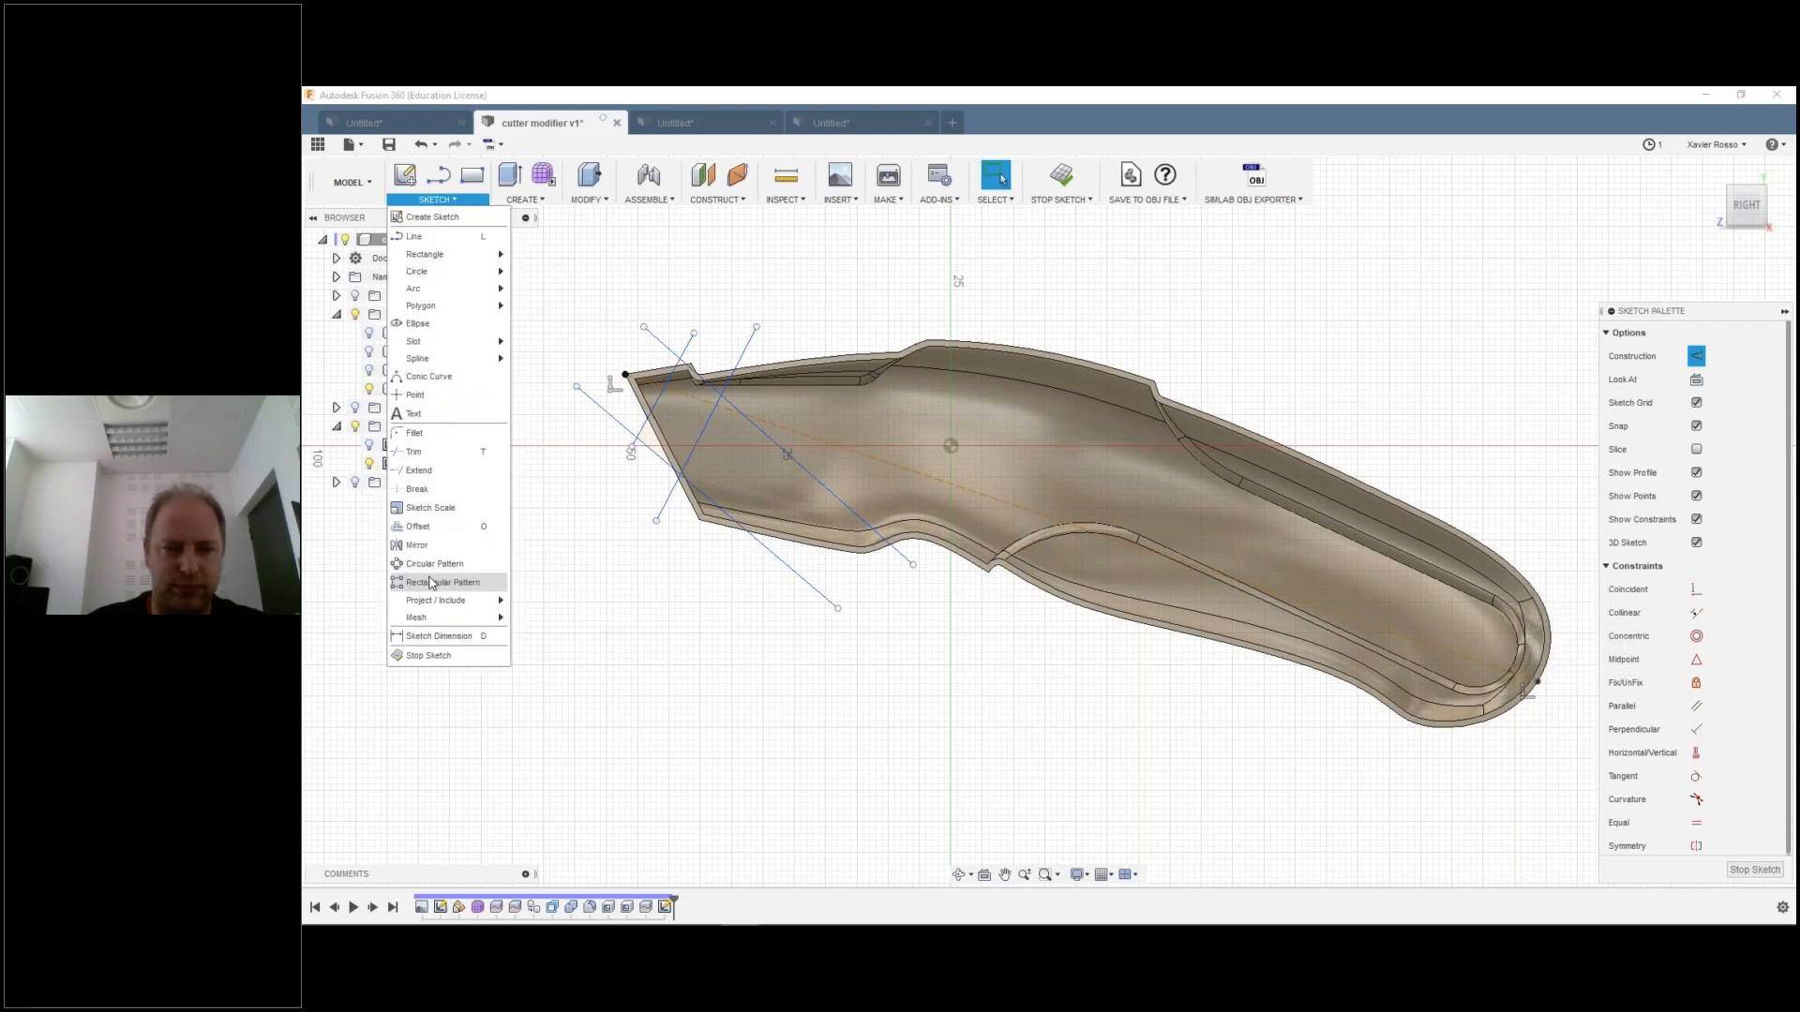
{"action": "left_click", "coordinate": [432, 583]}
{"action": "left_click", "coordinate": [688, 350]}
{"action": "left_click", "coordinate": [705, 380]}
{"action": "left_click", "coordinate": [735, 369]}
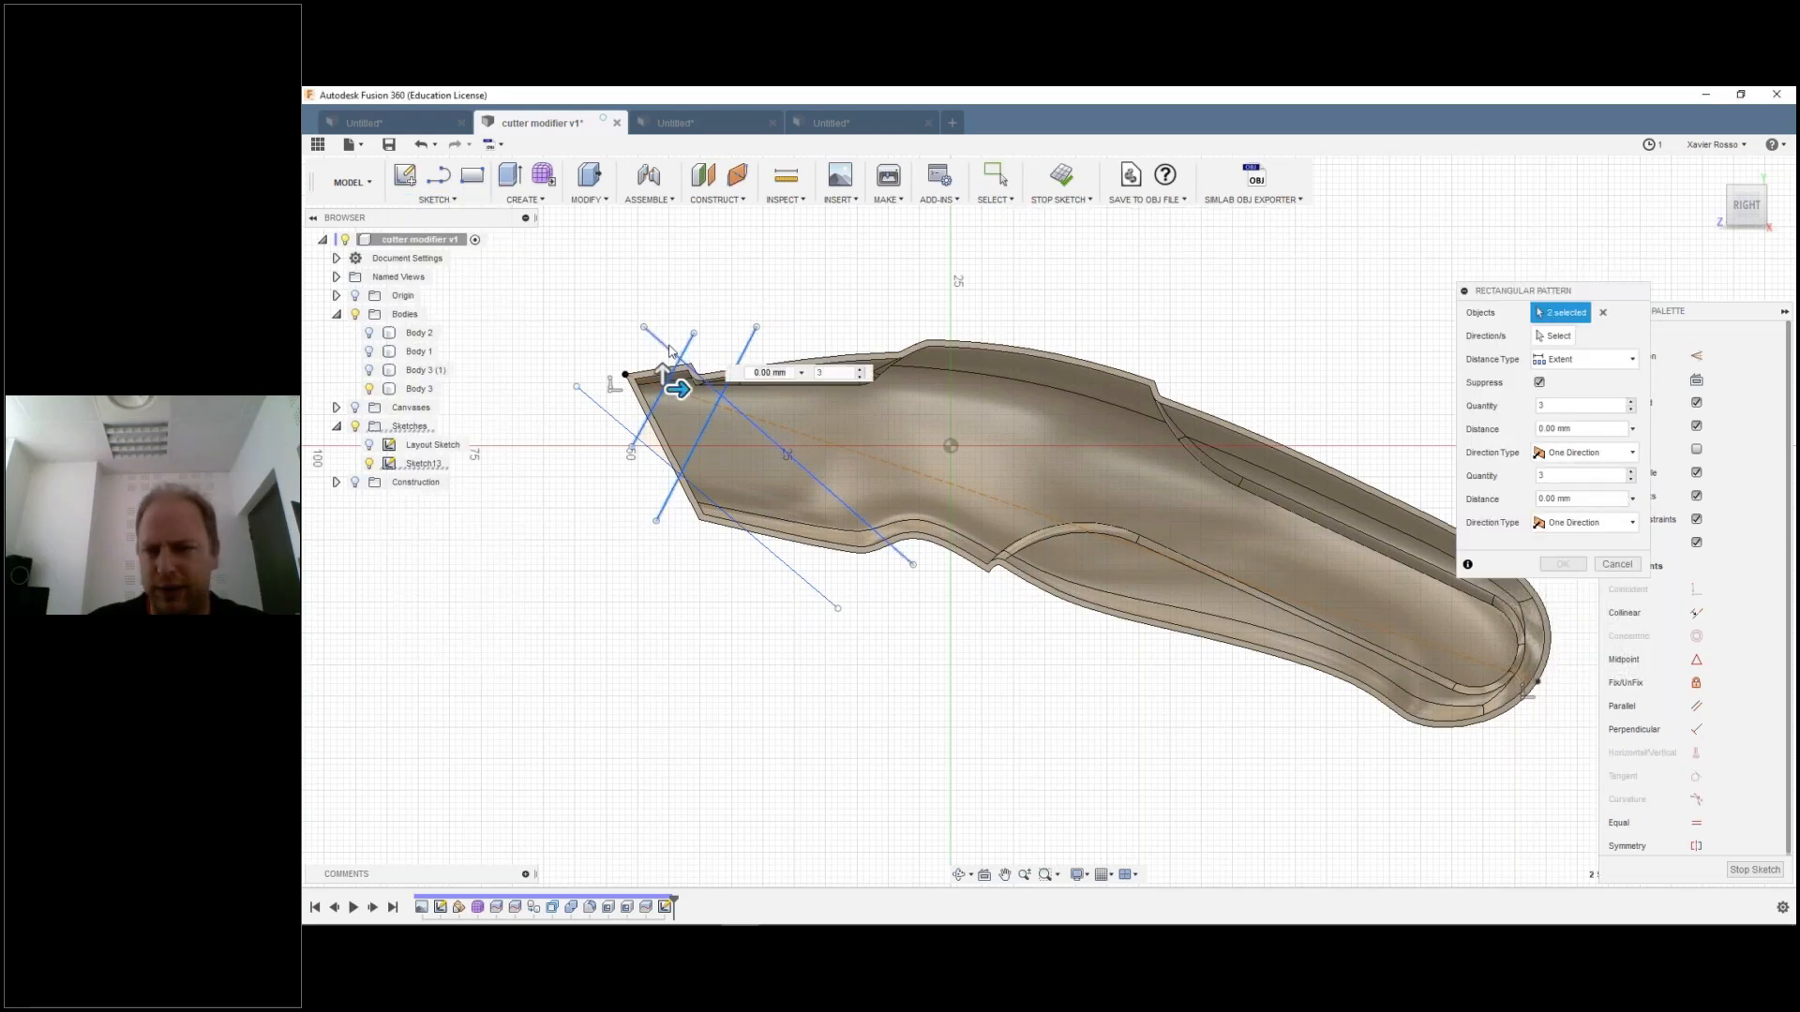
{"action": "left_click", "coordinate": [637, 438]}
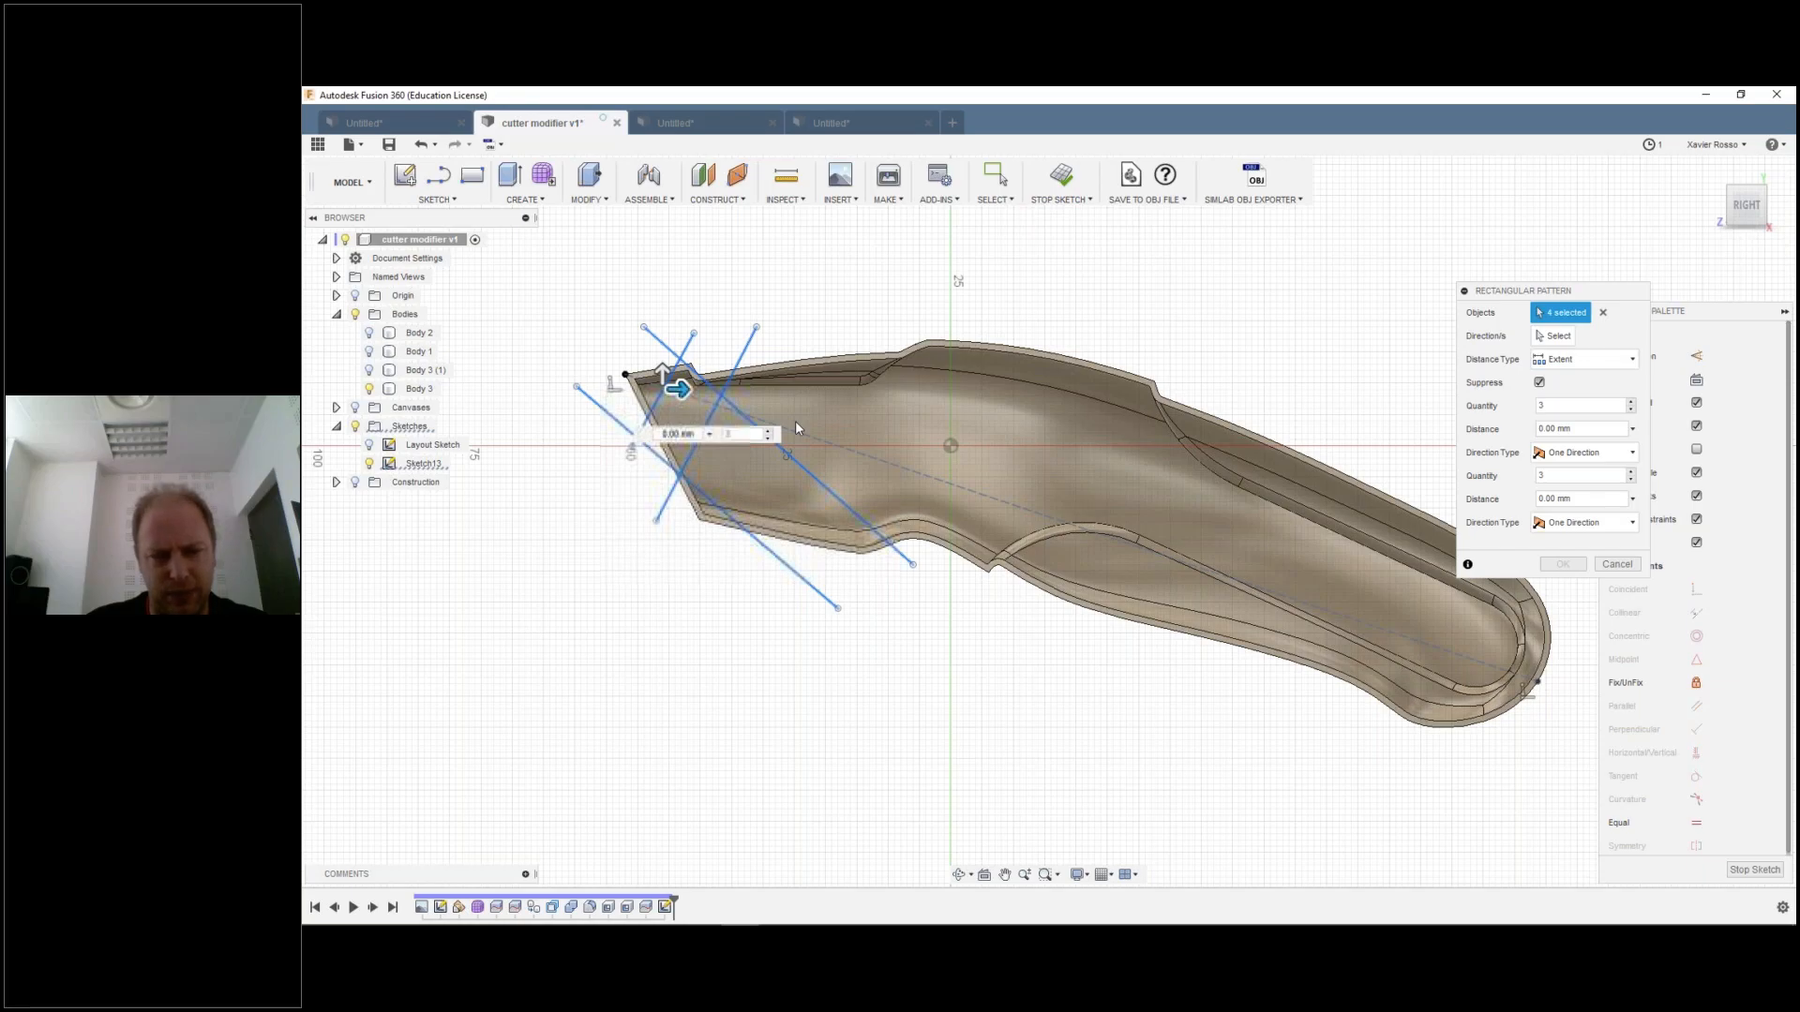
{"action": "left_click", "coordinate": [796, 423]}
{"action": "left_click_drag", "start_coordinate": [764, 473], "coordinate": [1160, 601]}
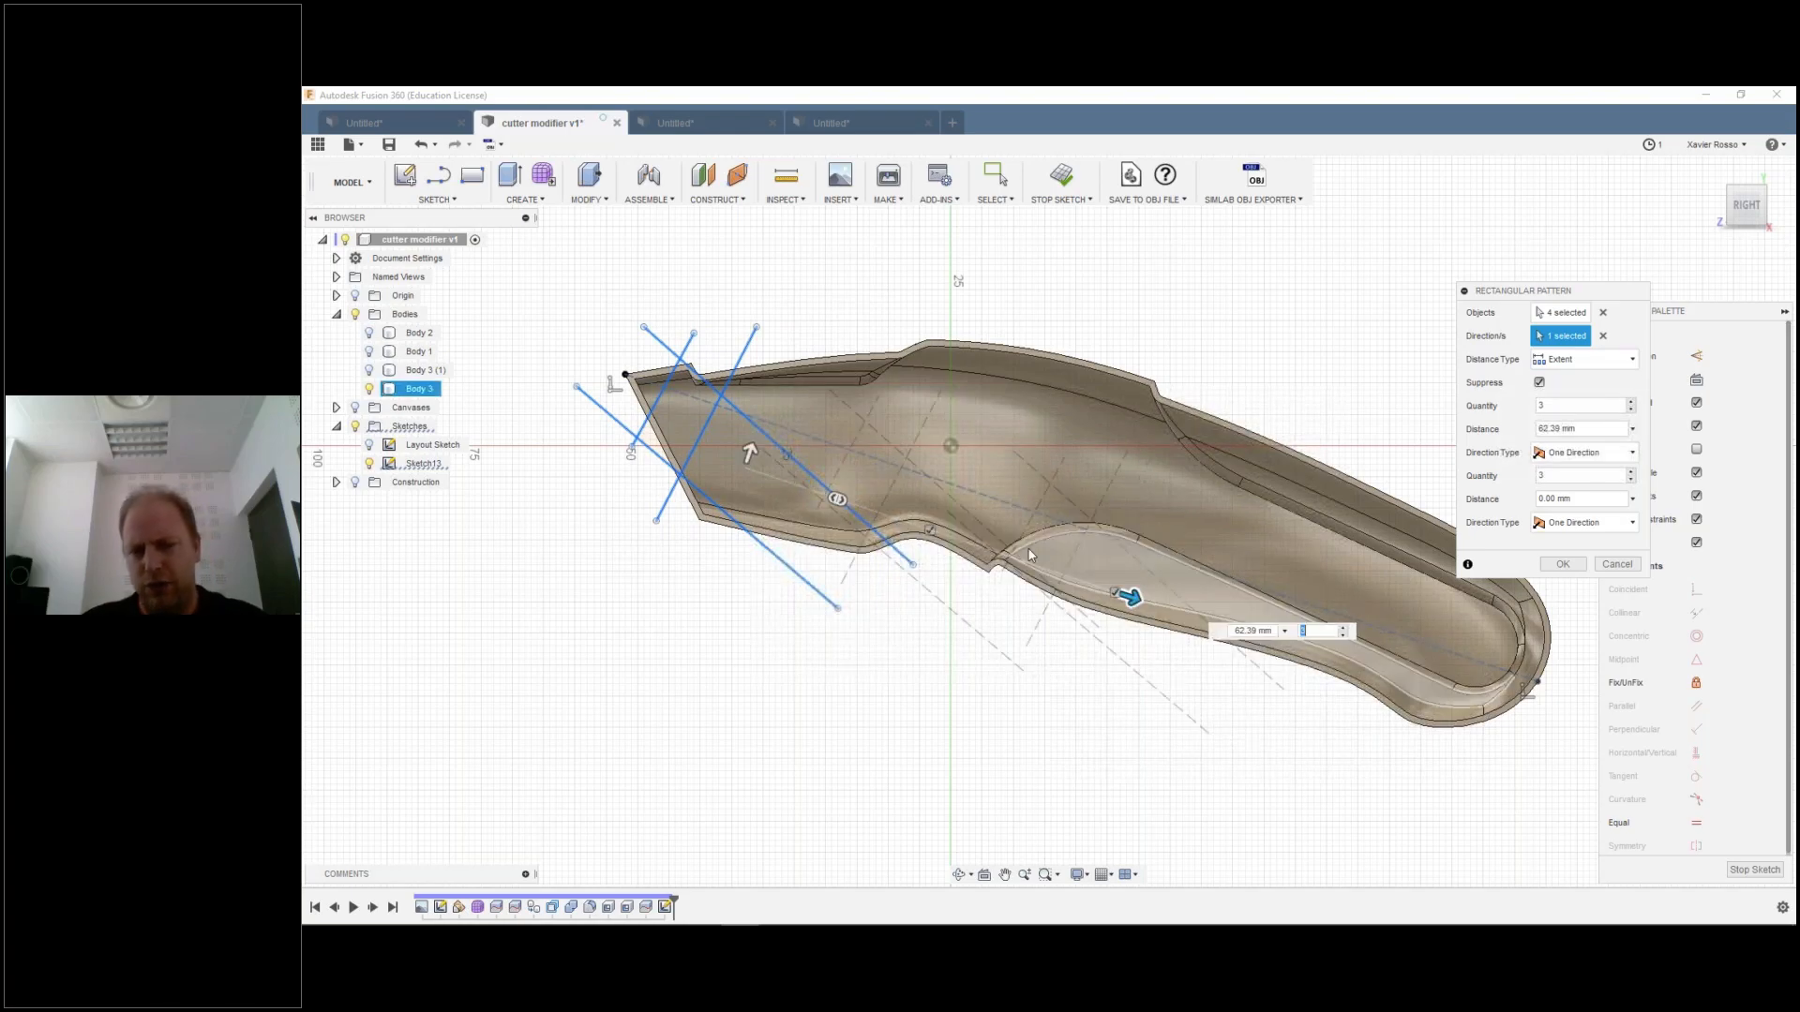
{"action": "left_click_drag", "start_coordinate": [1160, 601], "coordinate": [1400, 687]}
{"action": "key", "text": "Return"}
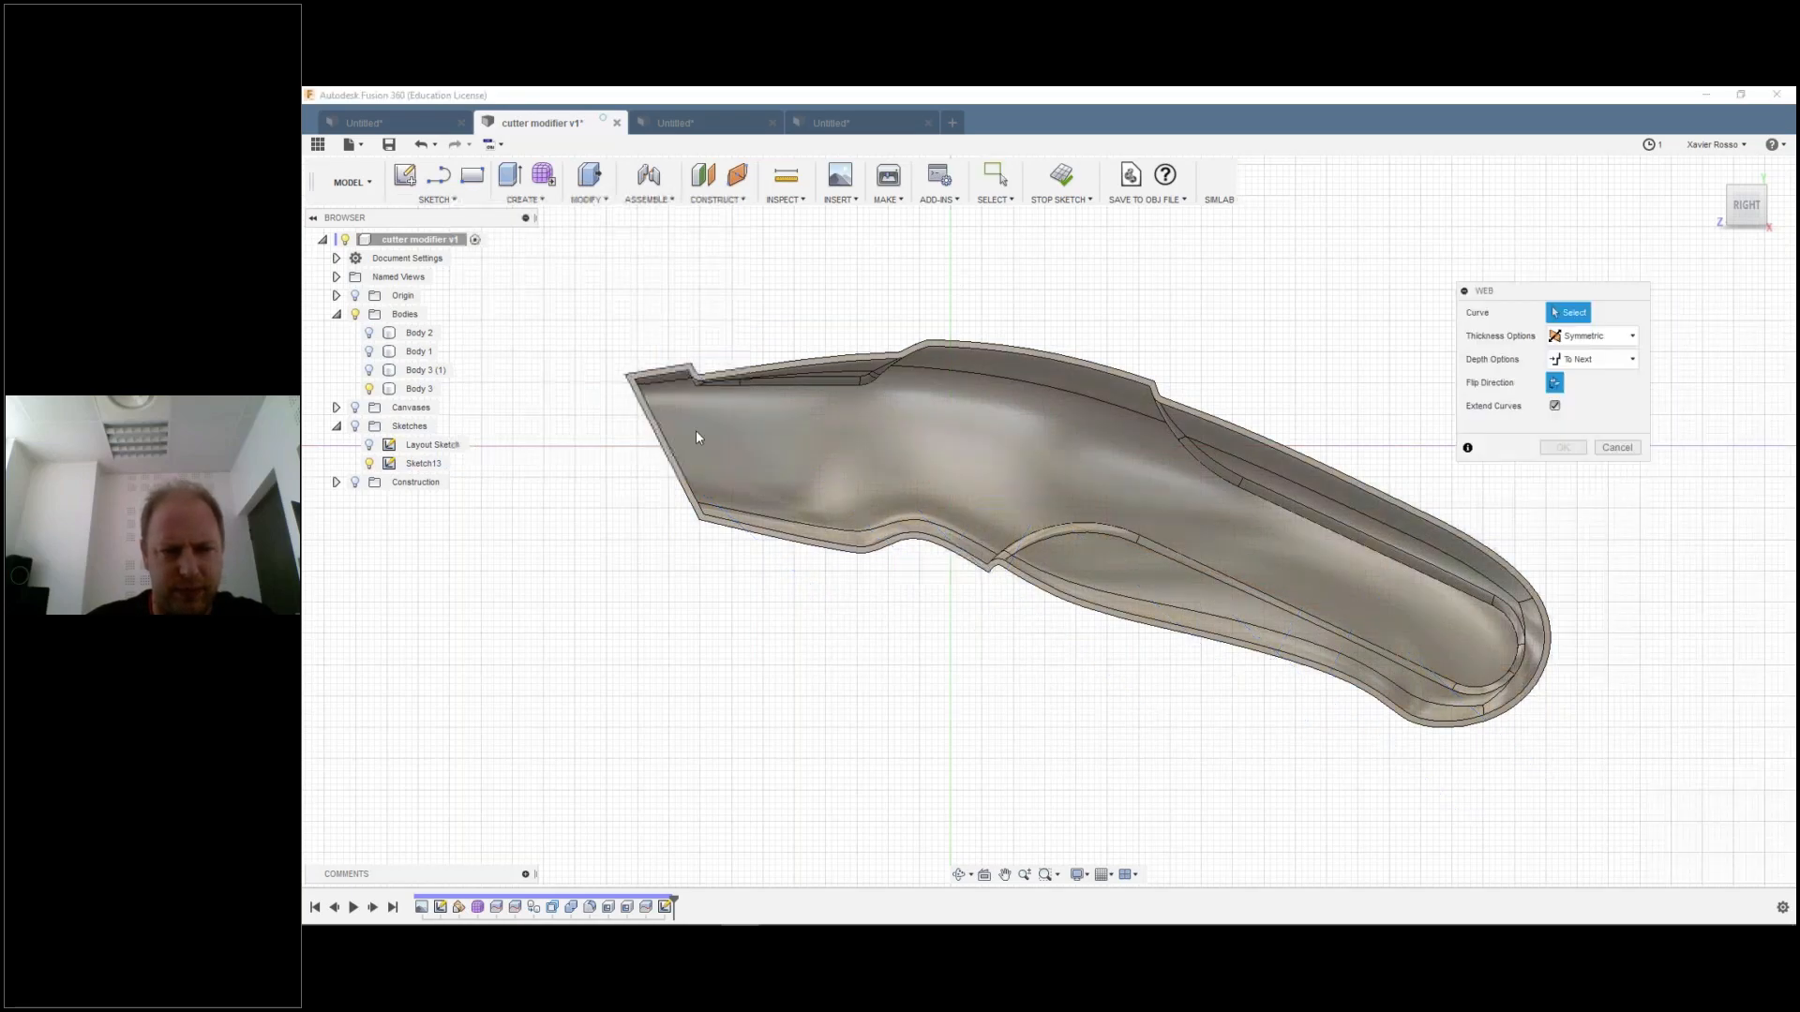
Step: Select all twelve crossing lines of the three groups along the handle as the curves for the Web feature
{"action": "left_click", "coordinate": [647, 447]}
{"action": "left_click", "coordinate": [977, 446]}
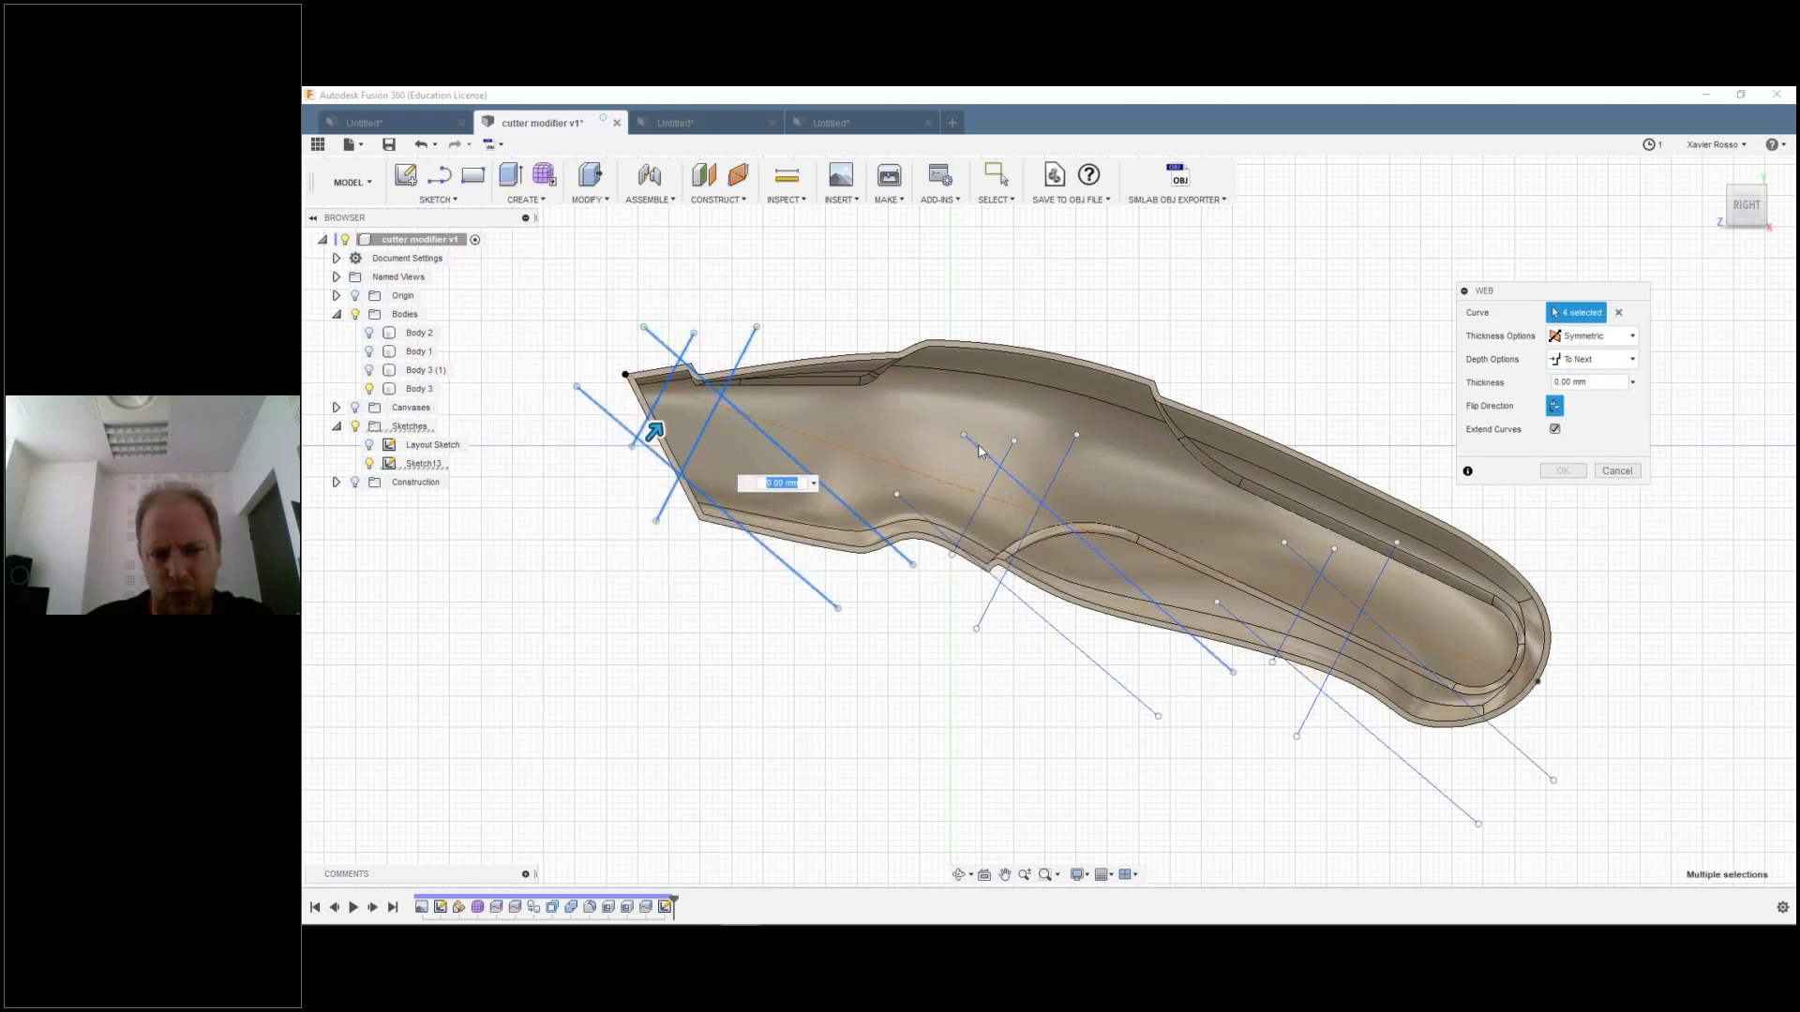
{"action": "left_click", "coordinate": [977, 447]}
{"action": "left_click", "coordinate": [920, 514]}
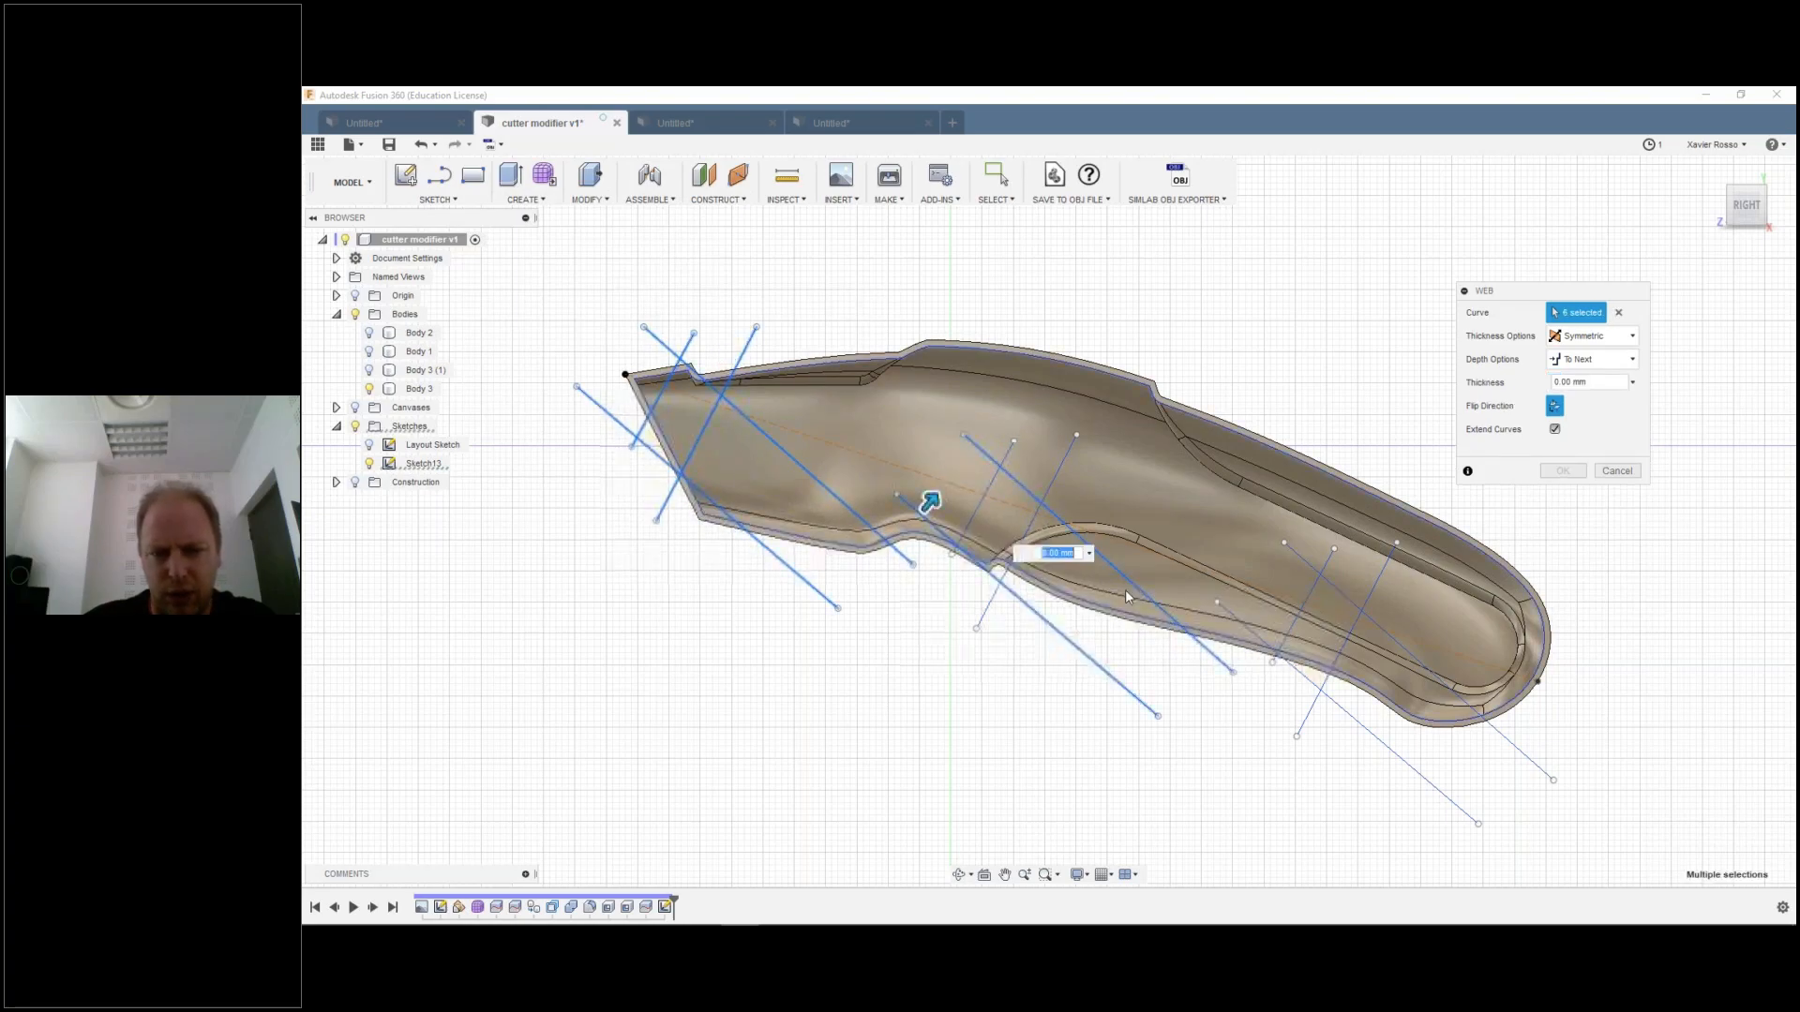
{"action": "left_click", "coordinate": [1058, 471]}
{"action": "left_click", "coordinate": [991, 484]}
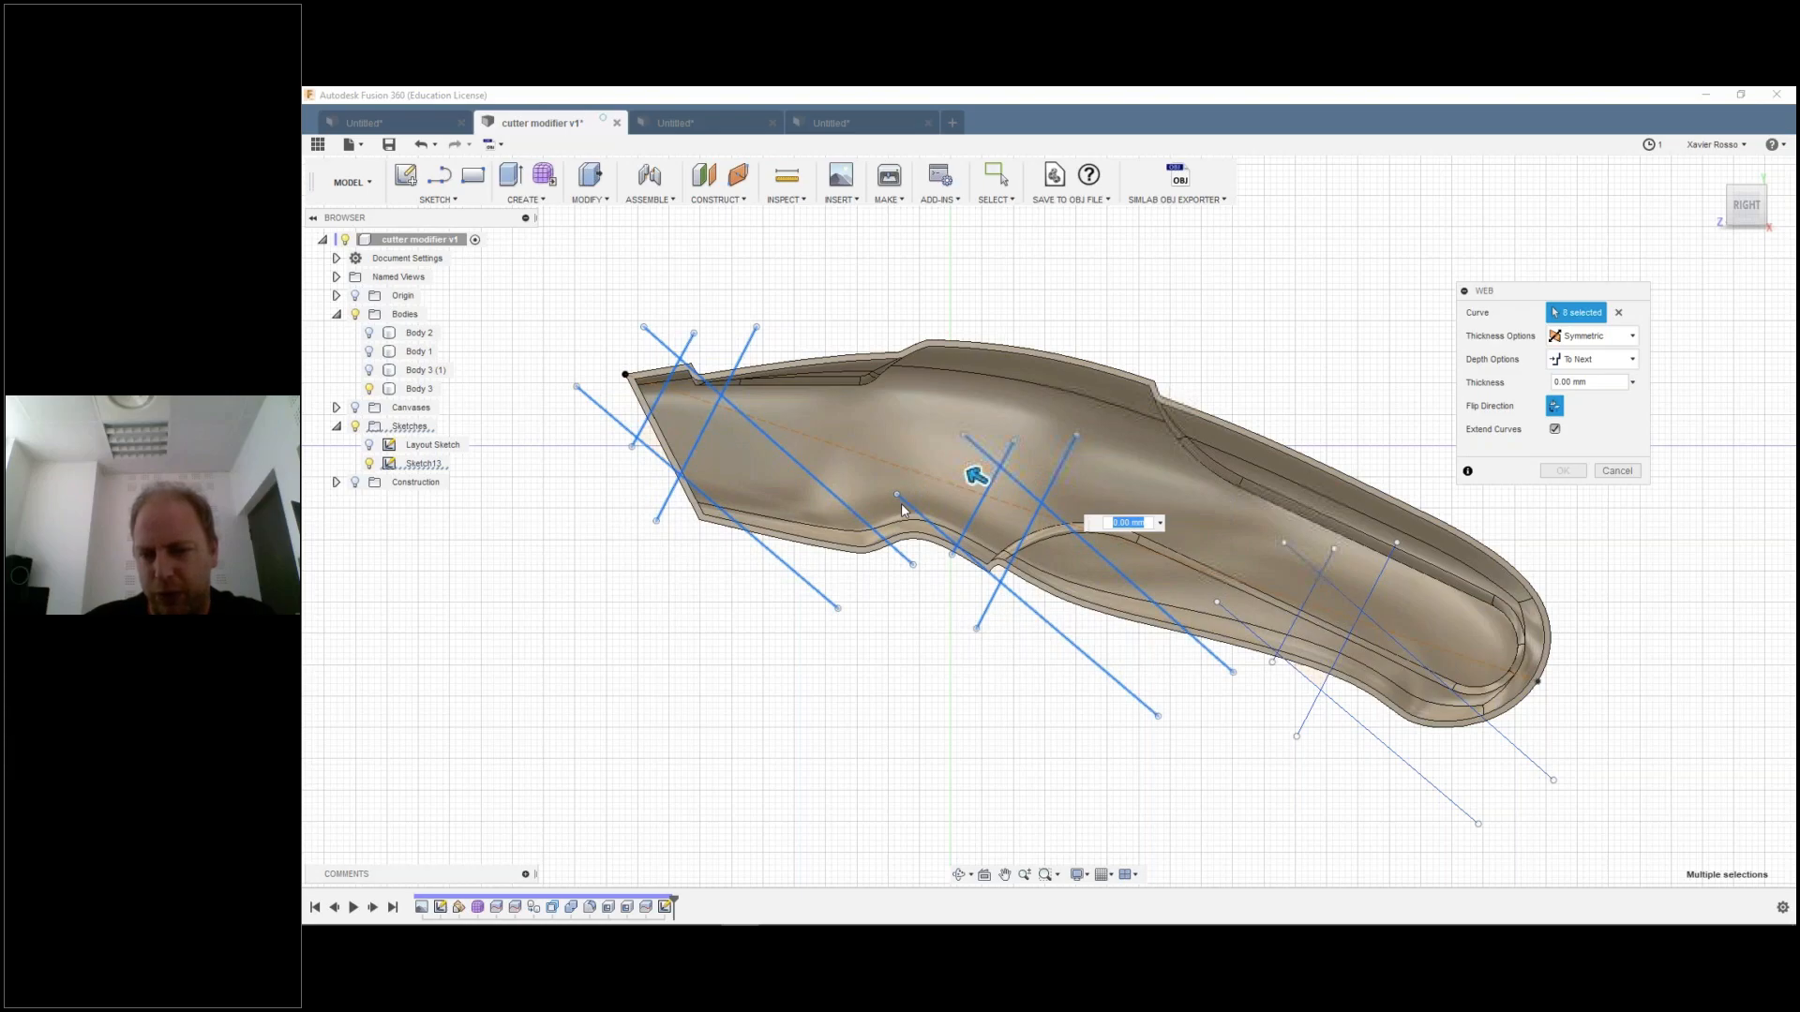
{"action": "left_click", "coordinate": [1335, 566]}
{"action": "left_click", "coordinate": [1356, 594]}
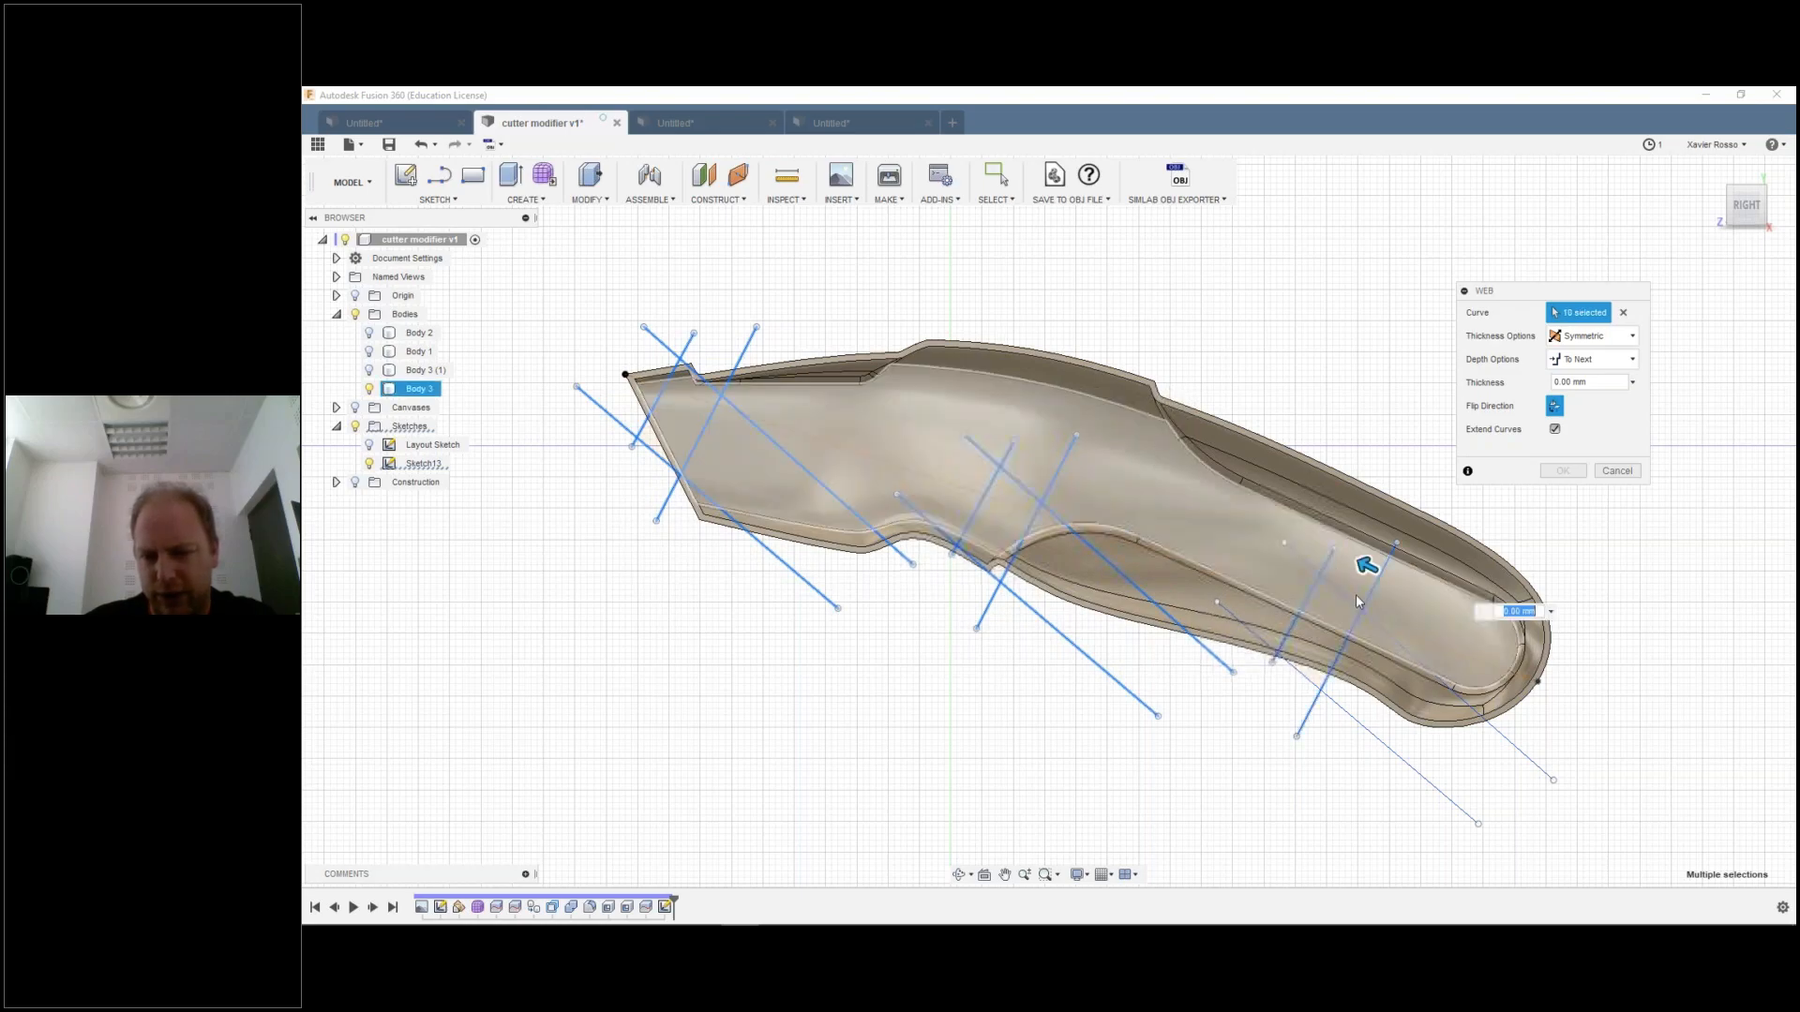
{"action": "left_click", "coordinate": [1331, 614]}
{"action": "left_click", "coordinate": [1305, 652]}
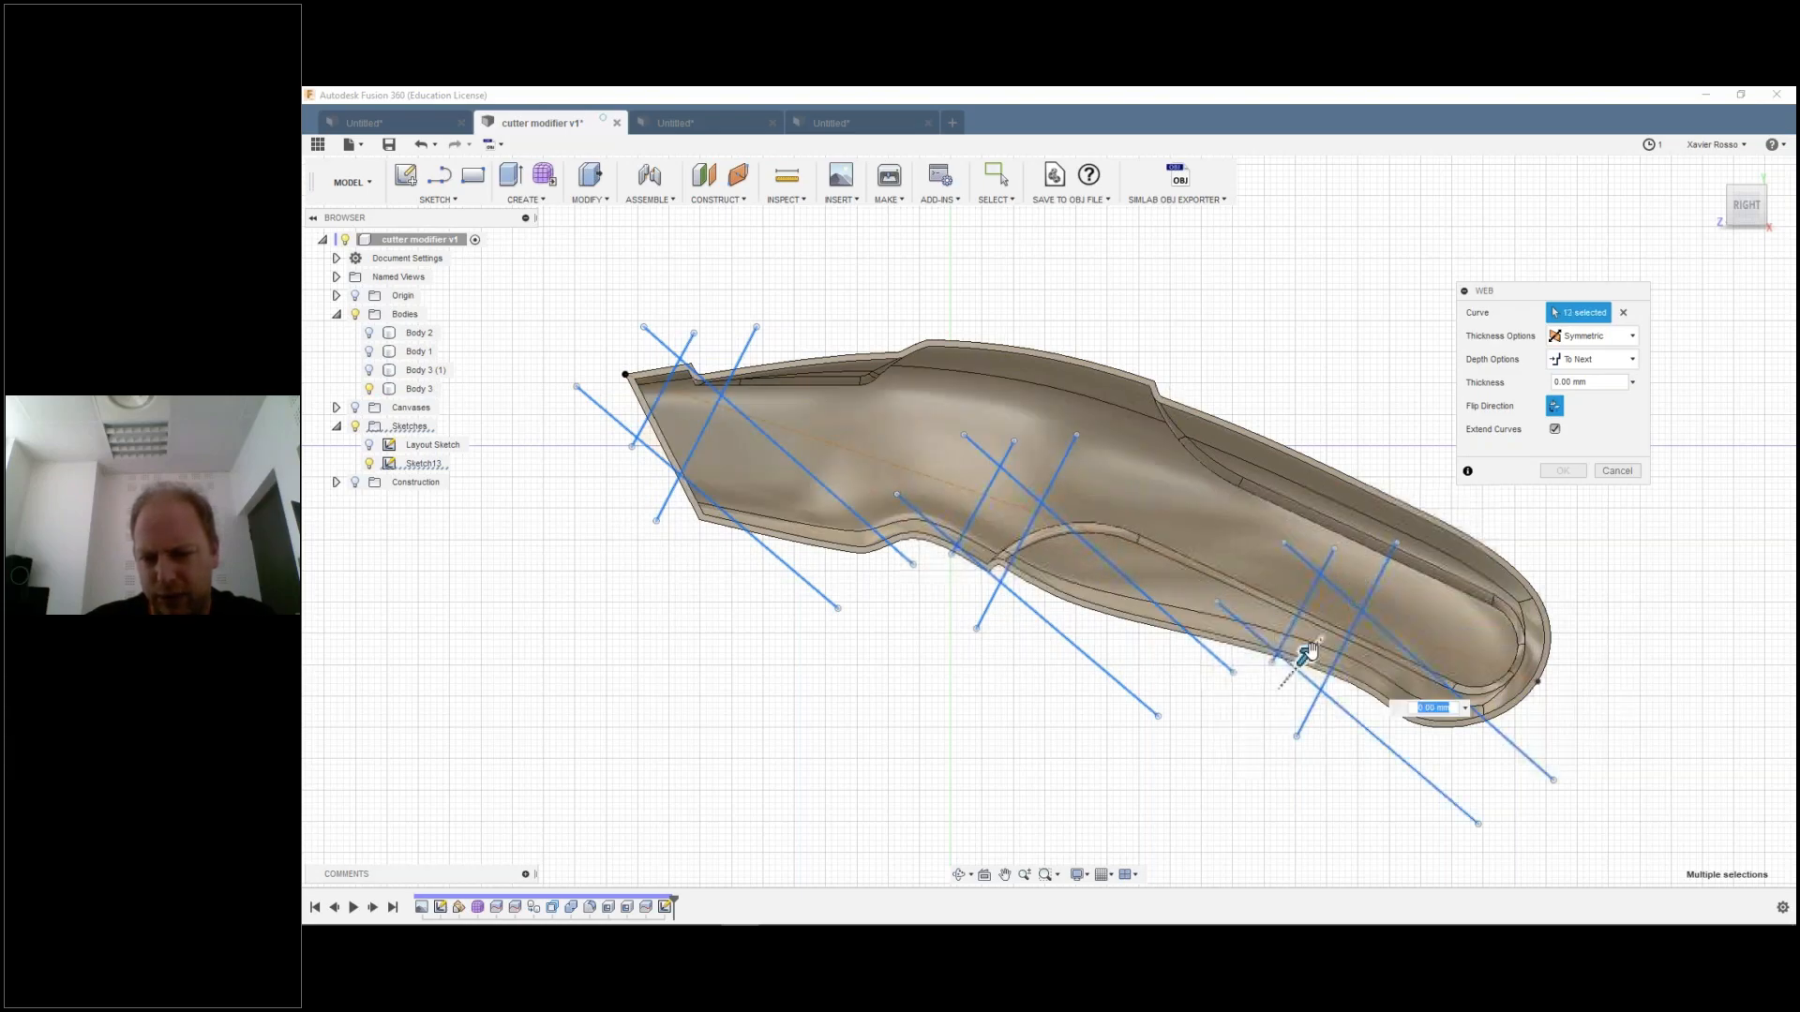
Step: Flip the web direction and set a symmetric web thickness of 1 mm
{"action": "left_click_drag", "start_coordinate": [1319, 647], "coordinate": [1330, 638]}
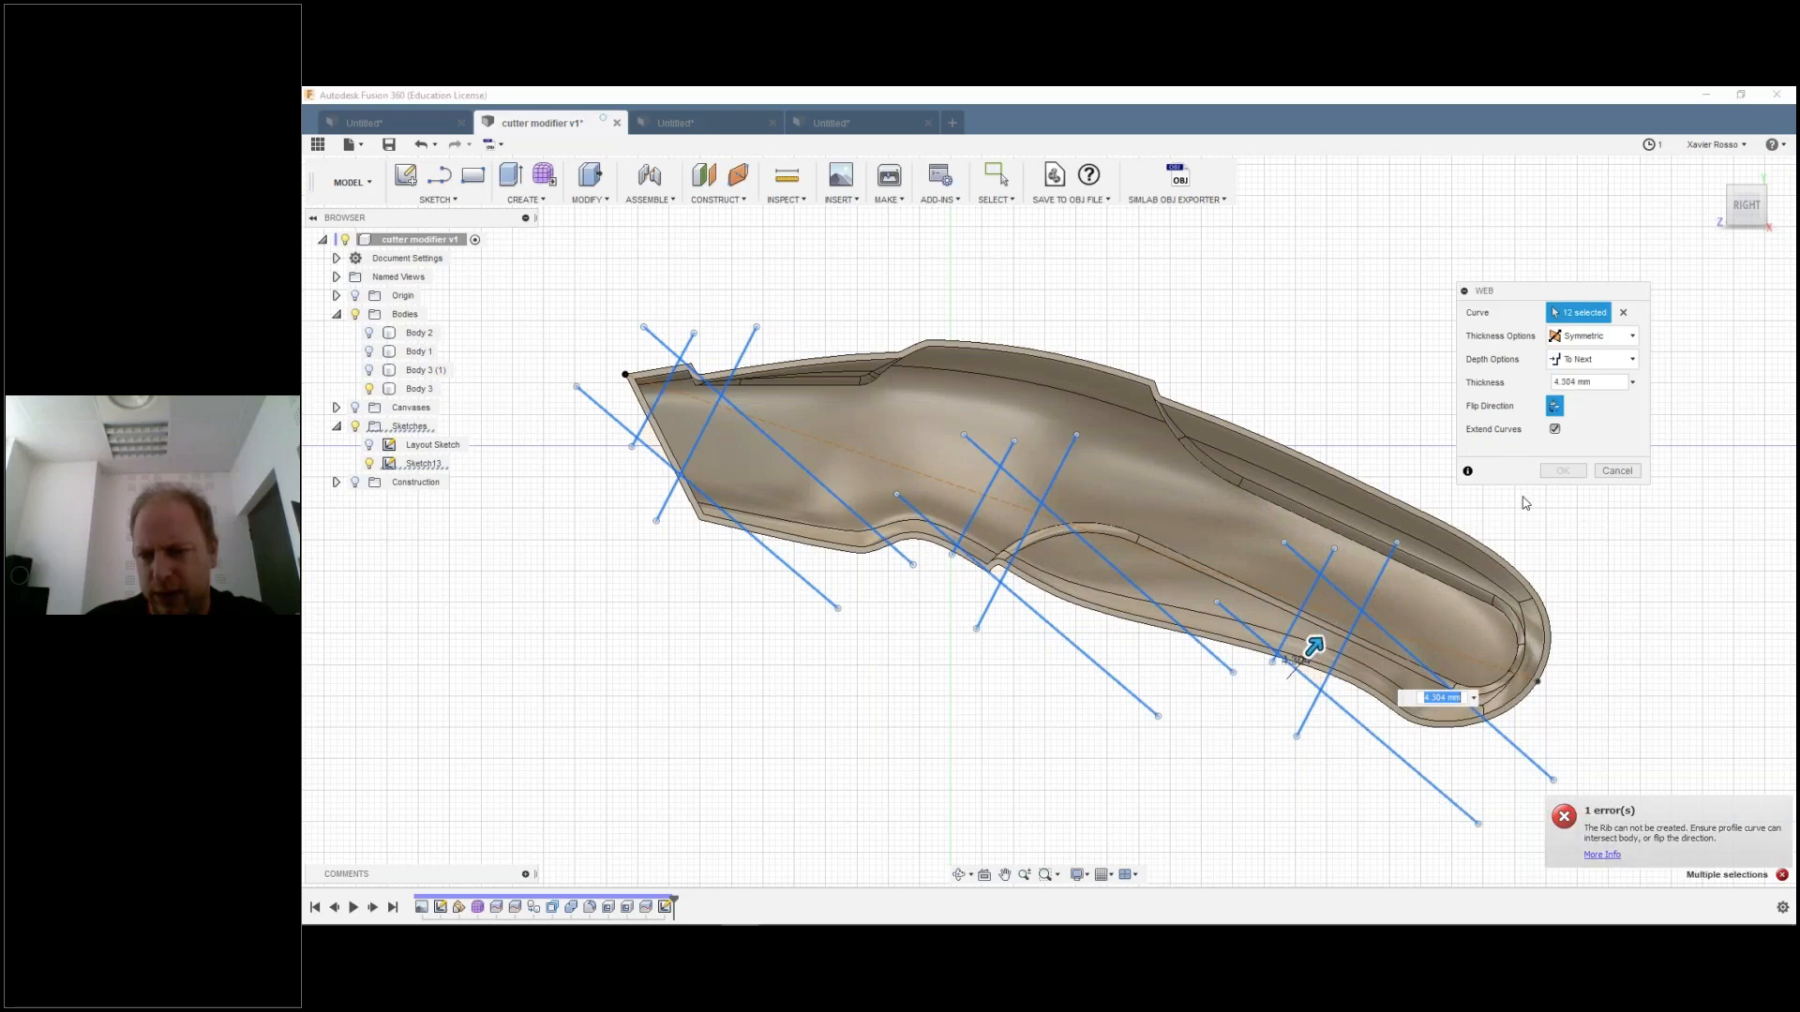
{"action": "left_click", "coordinate": [1780, 873]}
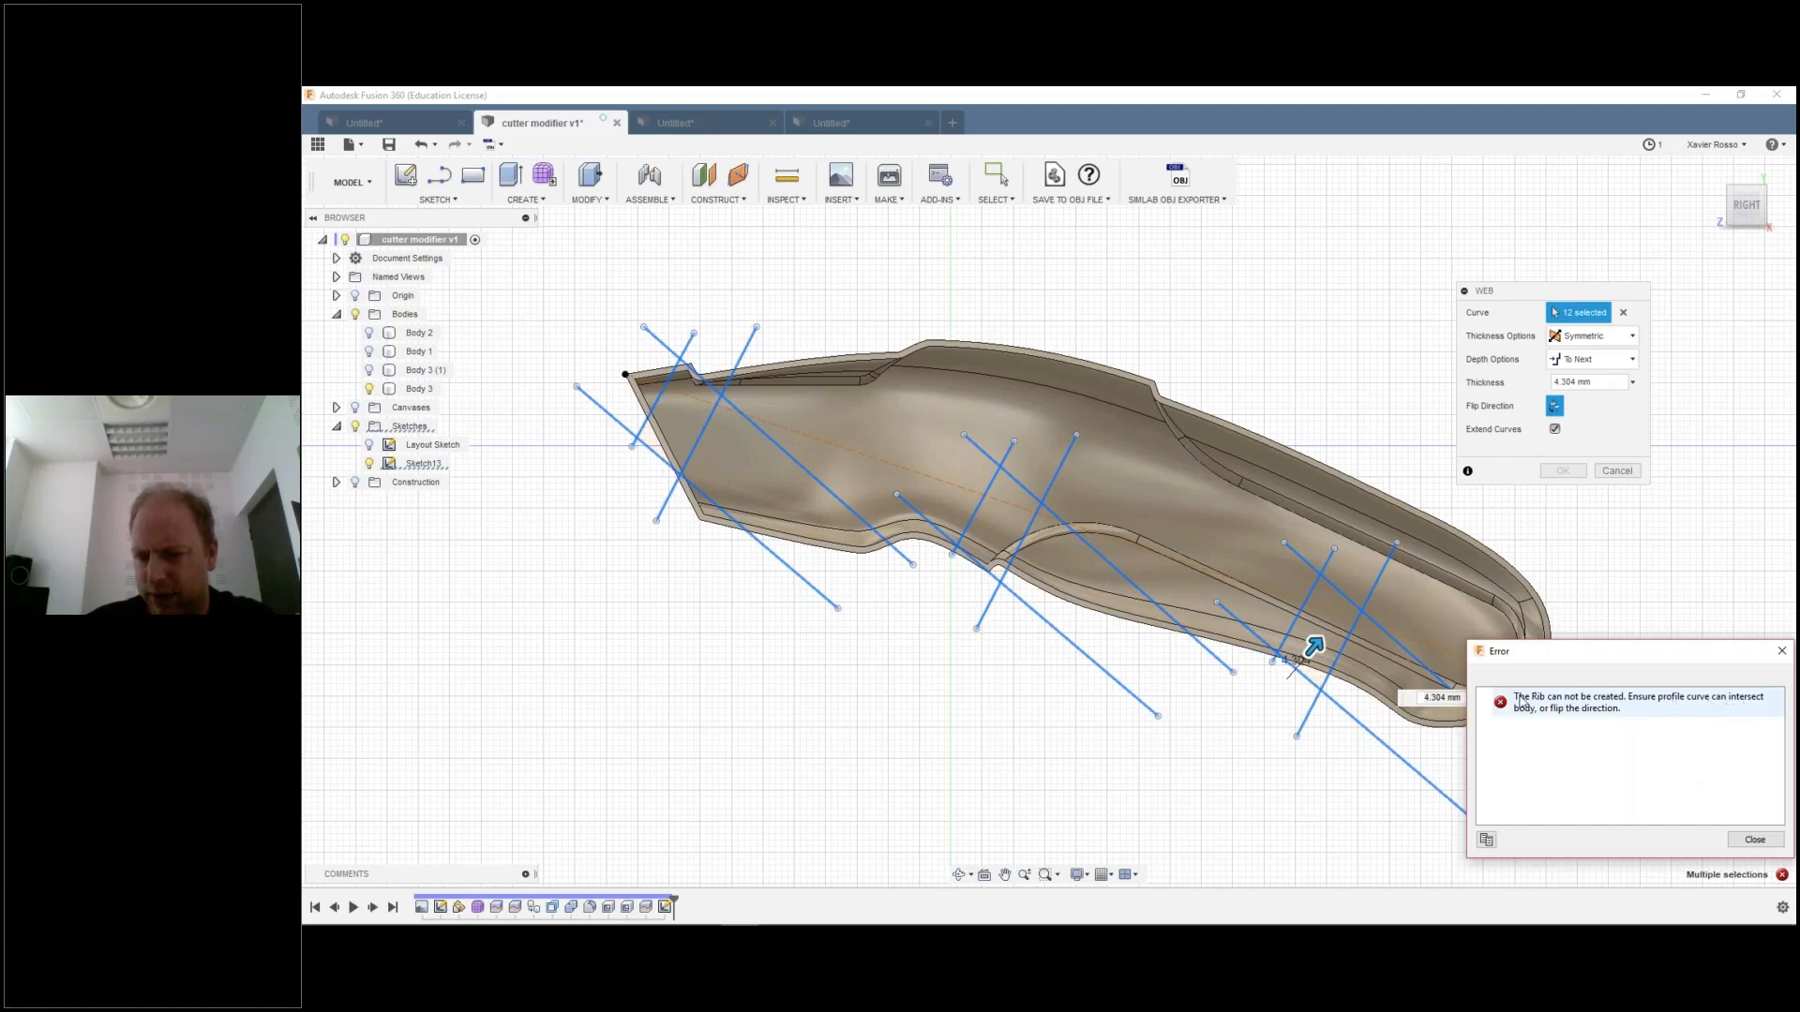
{"action": "left_click", "coordinate": [1556, 406]}
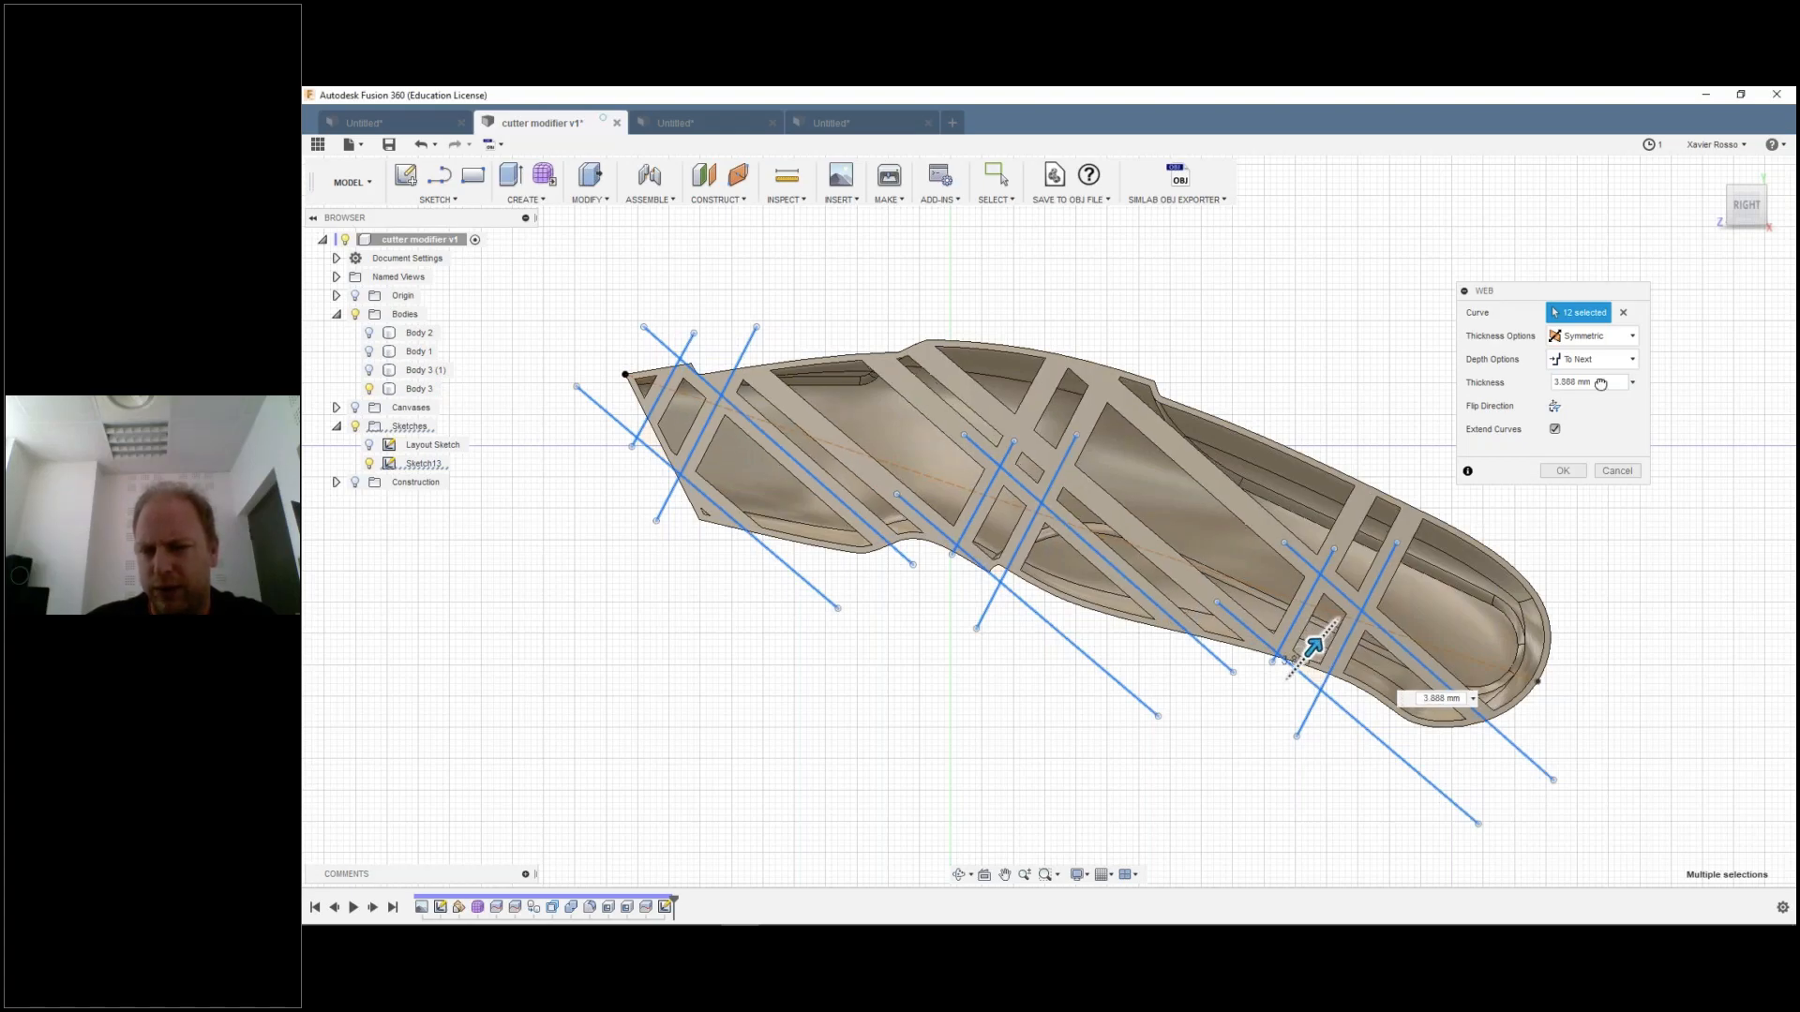
{"action": "left_click", "coordinate": [1600, 383]}
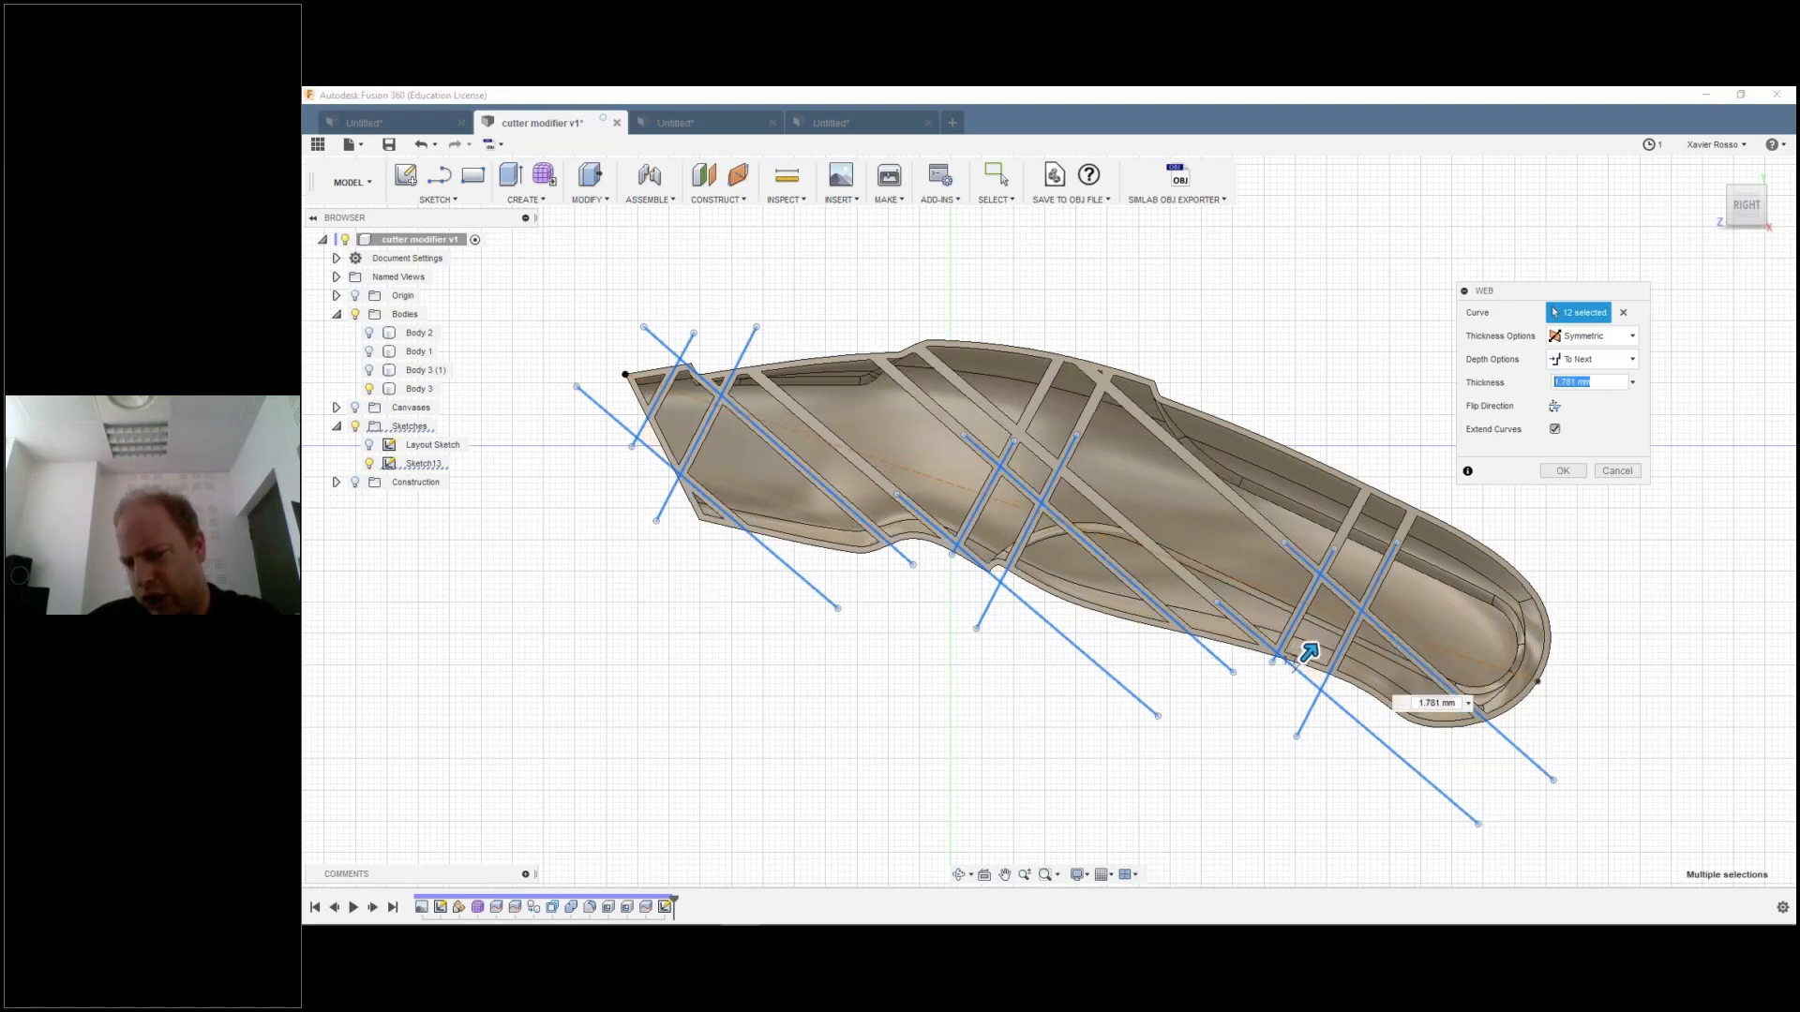
{"action": "type", "text": "1"}
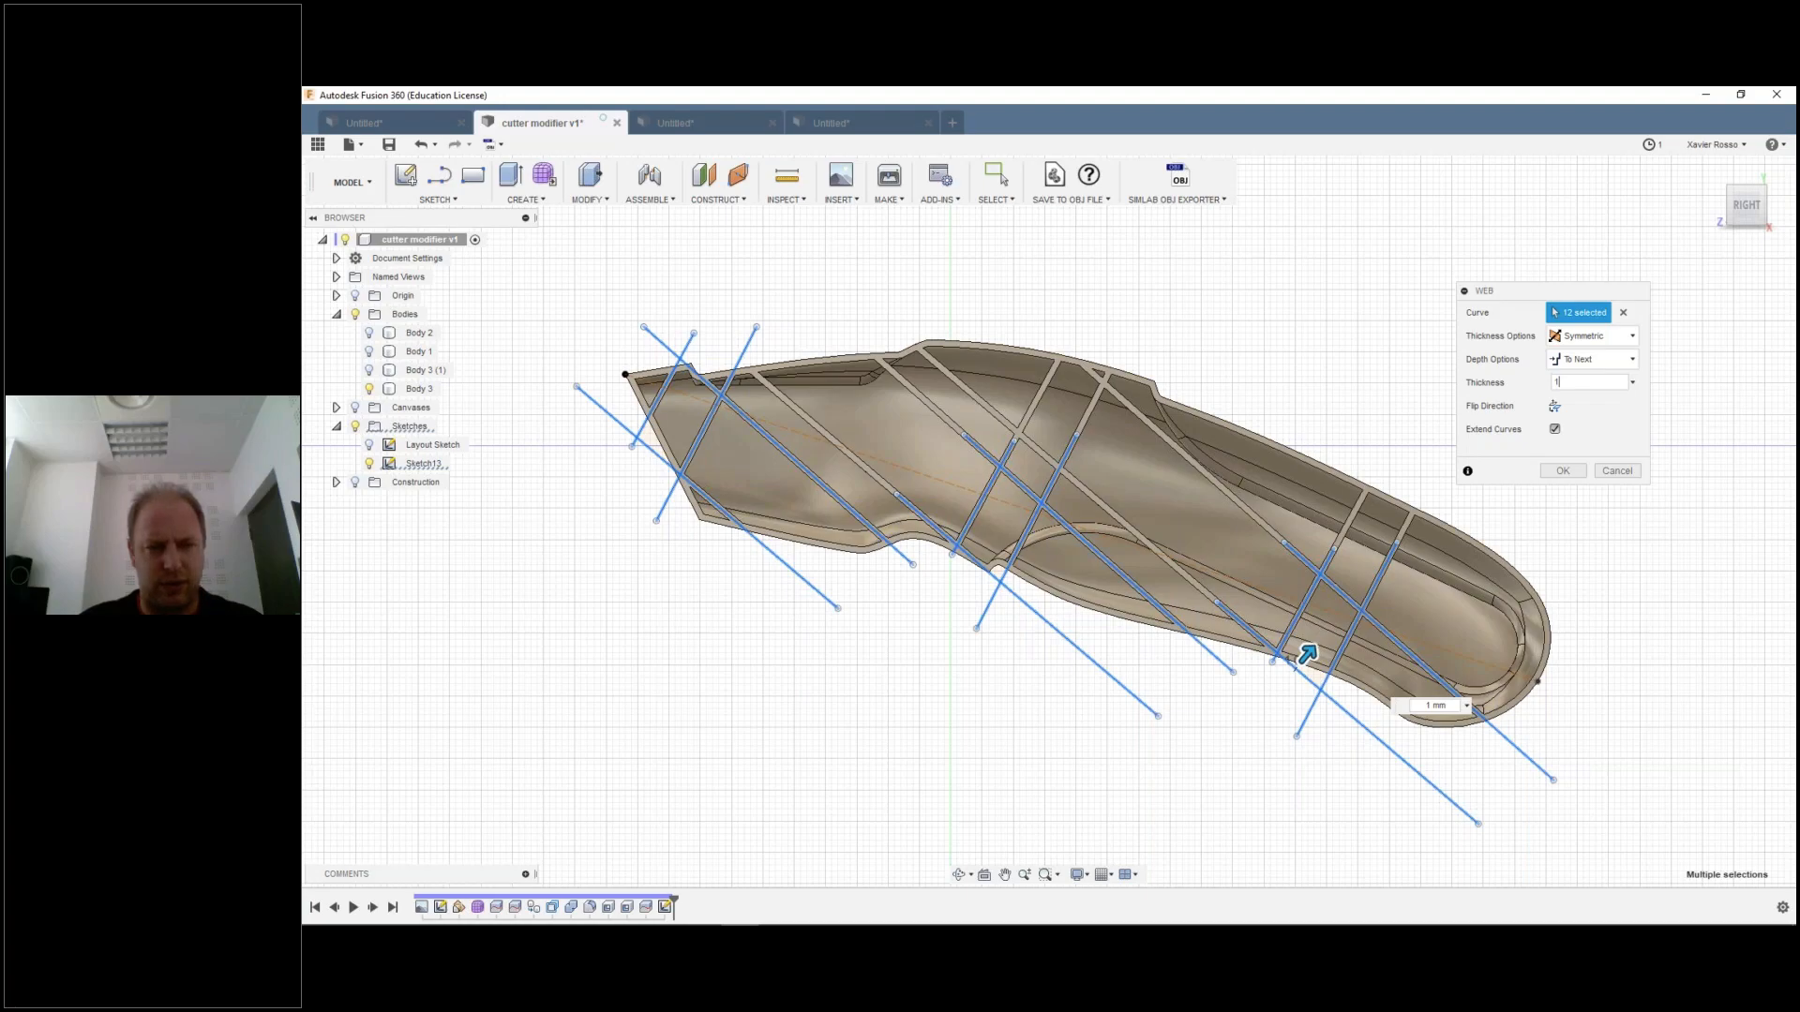
Step: Turn the webs' Extend Curves option off and on again to compare their reach inside the shell
{"action": "middle_click_drag", "start_coordinate": [1294, 665], "coordinate": [1263, 741], "text": "shift"}
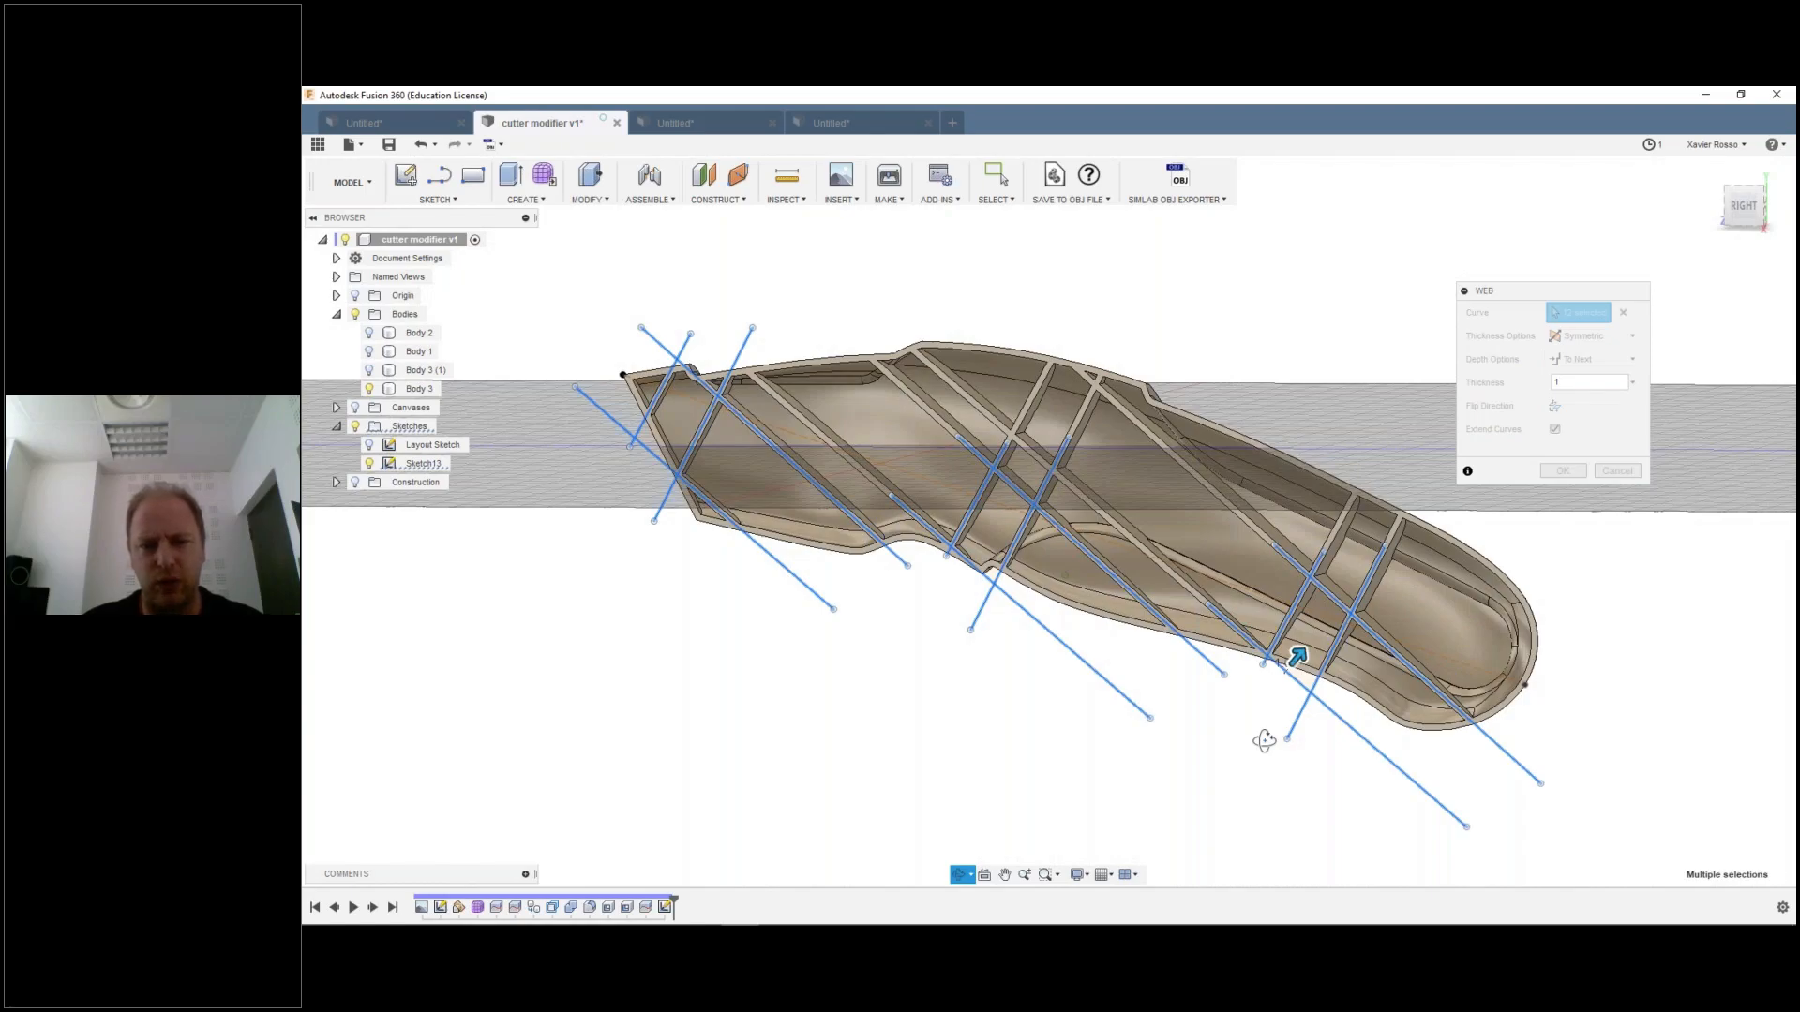
{"action": "middle_click_drag", "start_coordinate": [1264, 740], "coordinate": [1289, 694], "text": "shift"}
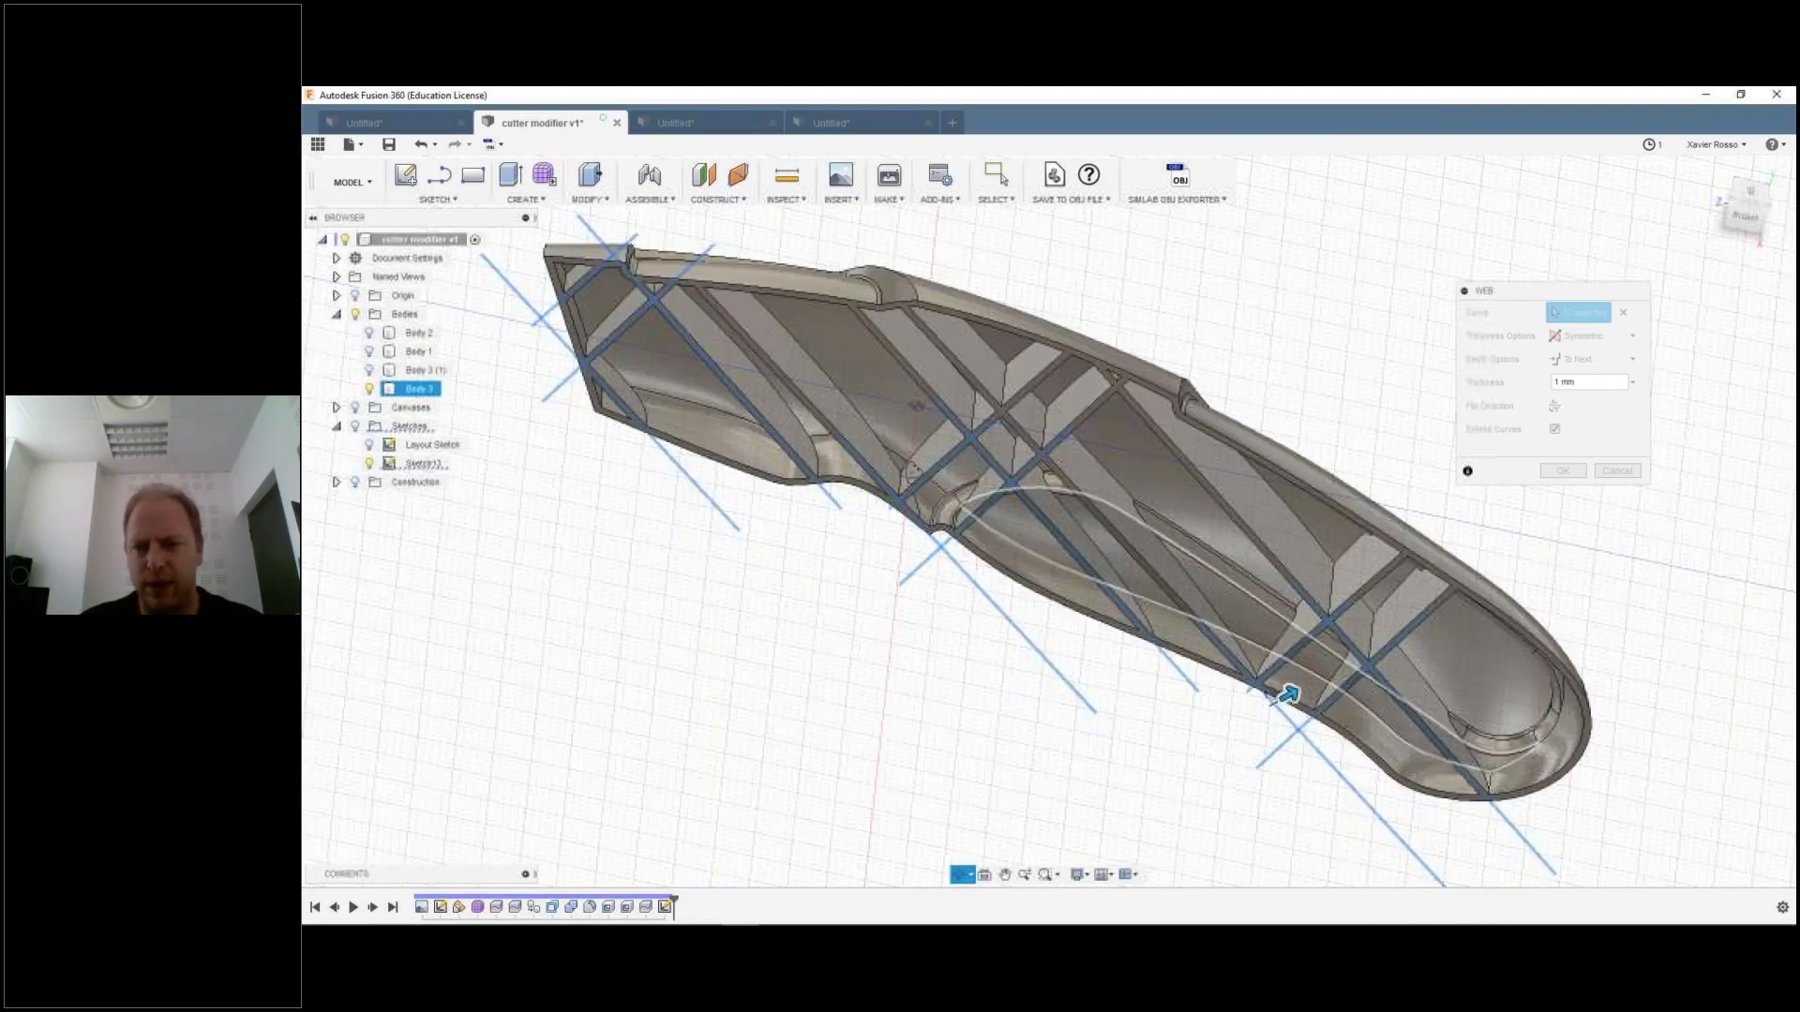
{"action": "middle_click_drag", "start_coordinate": [1289, 694], "coordinate": [1112, 470], "text": "shift"}
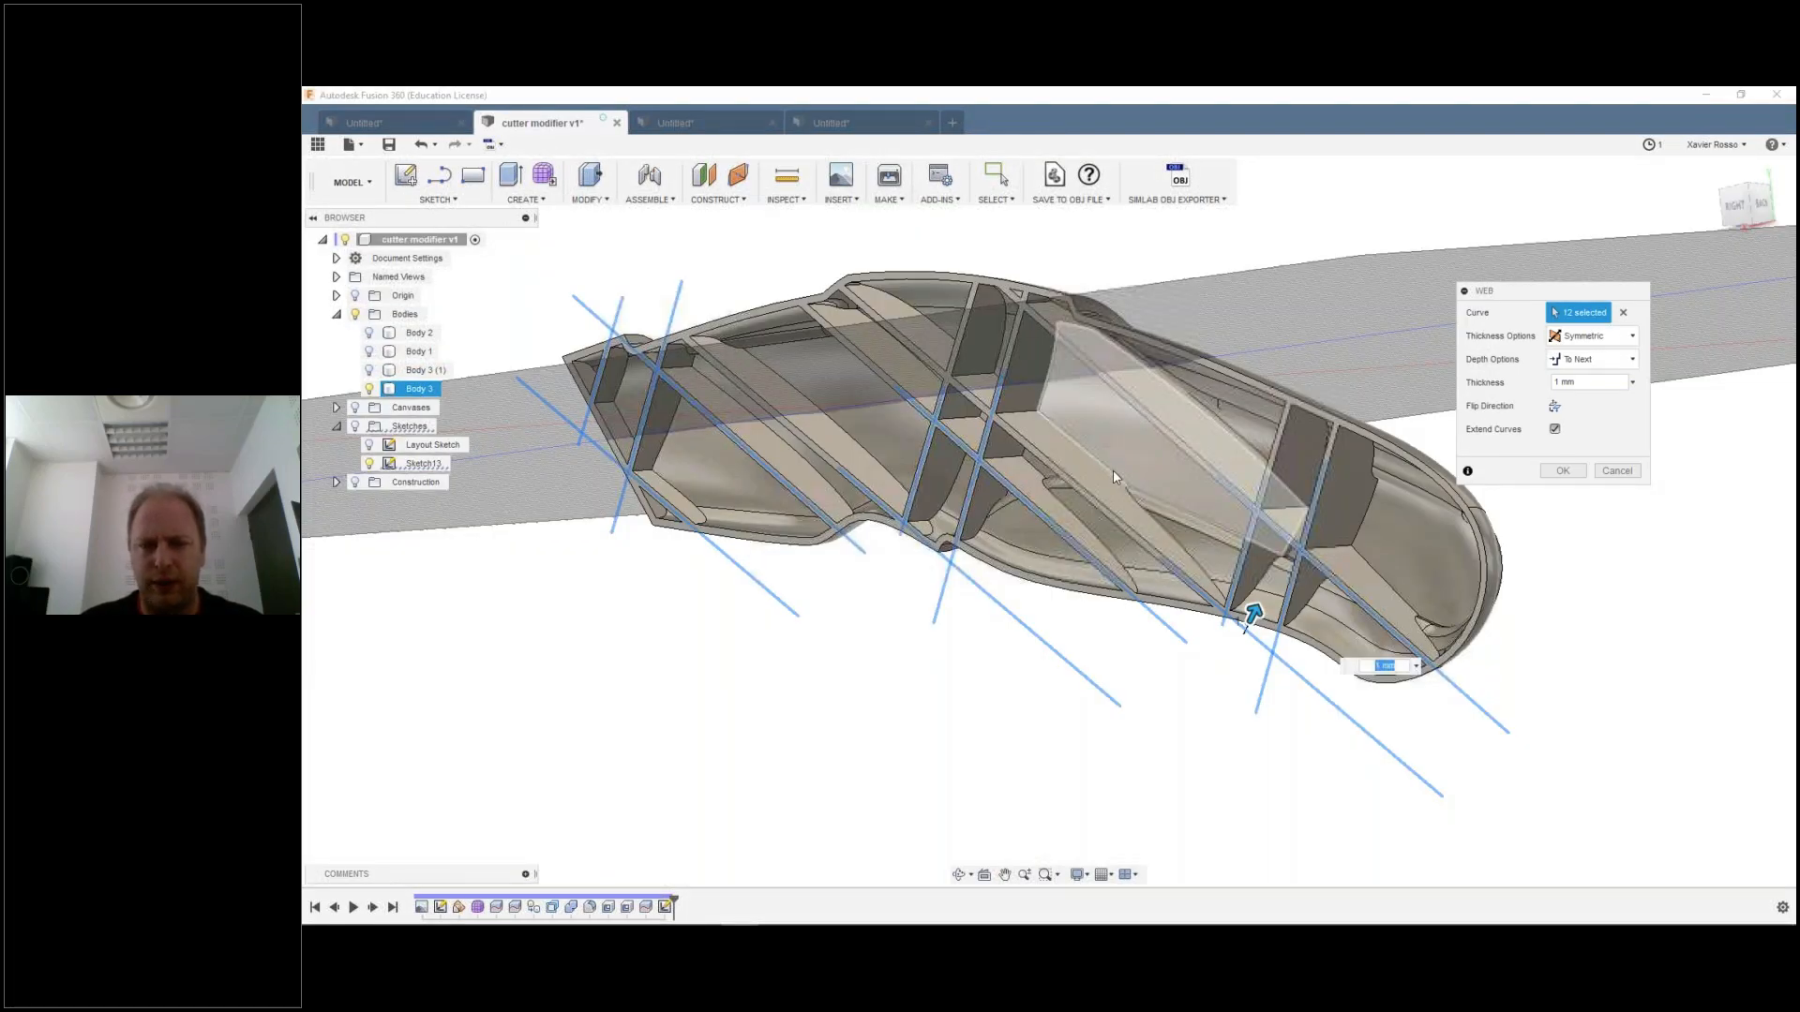
{"action": "left_click", "coordinate": [1555, 429]}
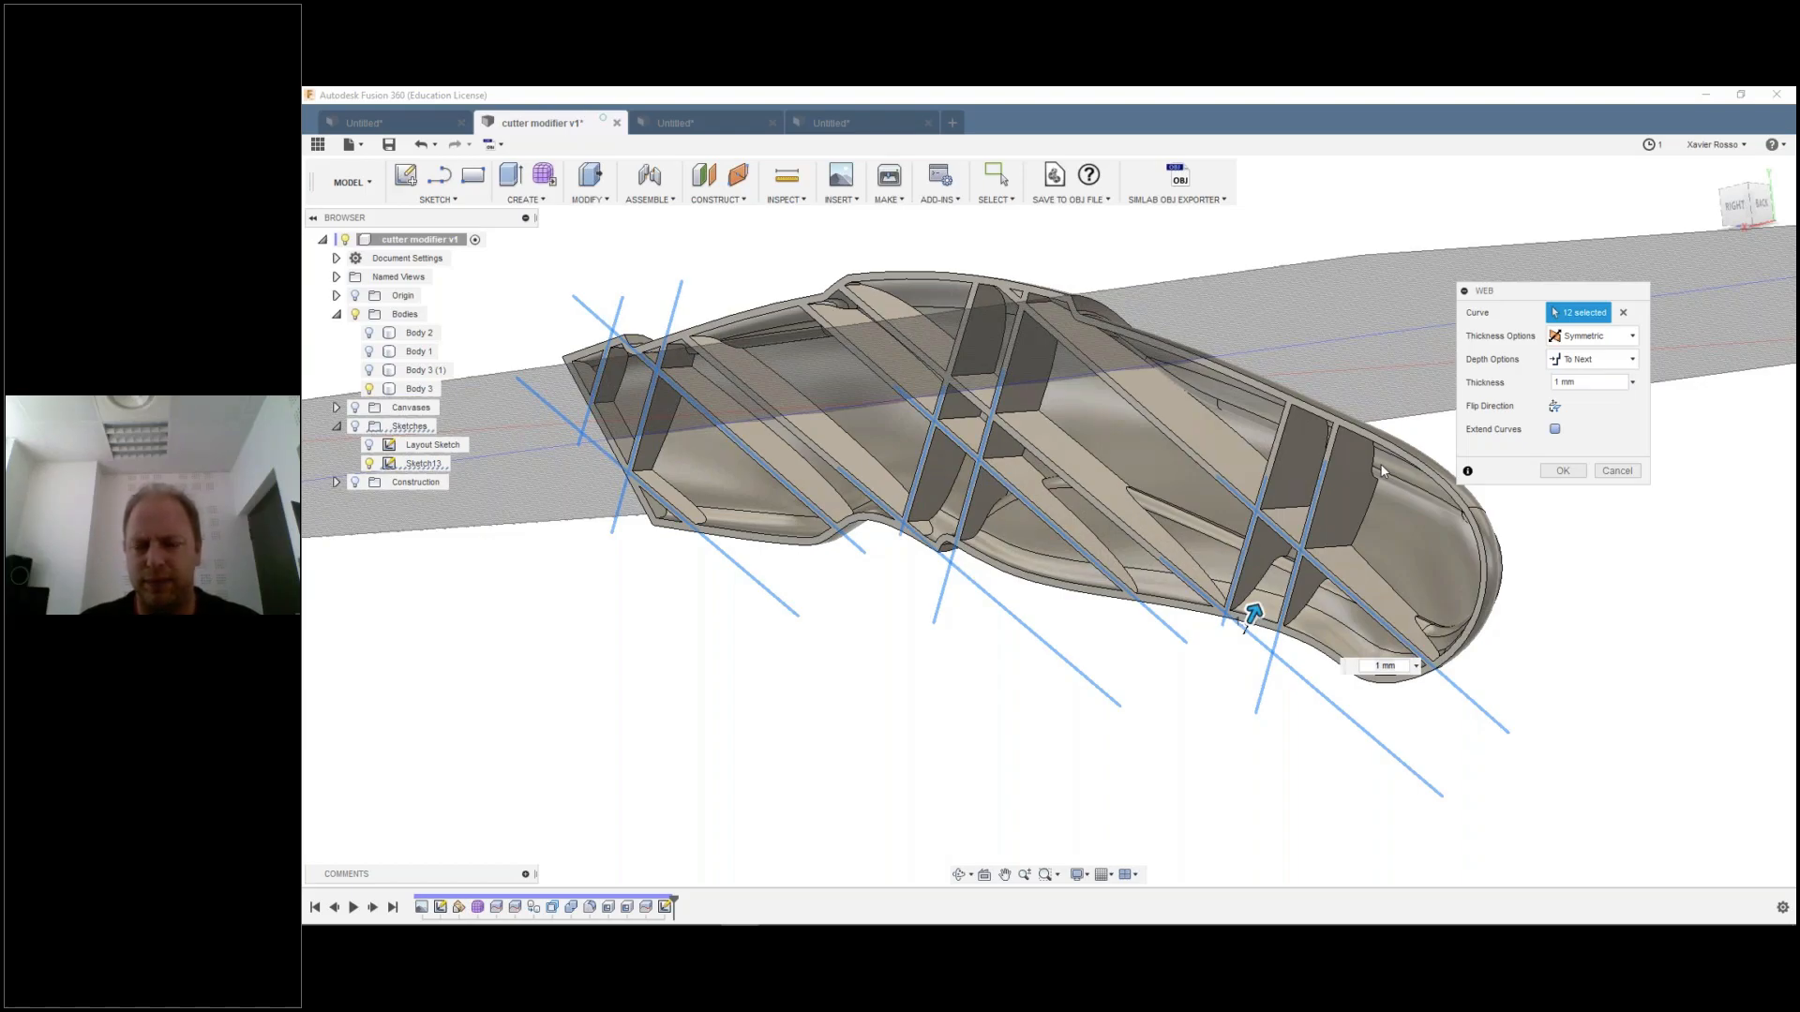
{"action": "middle_click_drag", "start_coordinate": [1380, 463], "coordinate": [1545, 431], "text": "shift"}
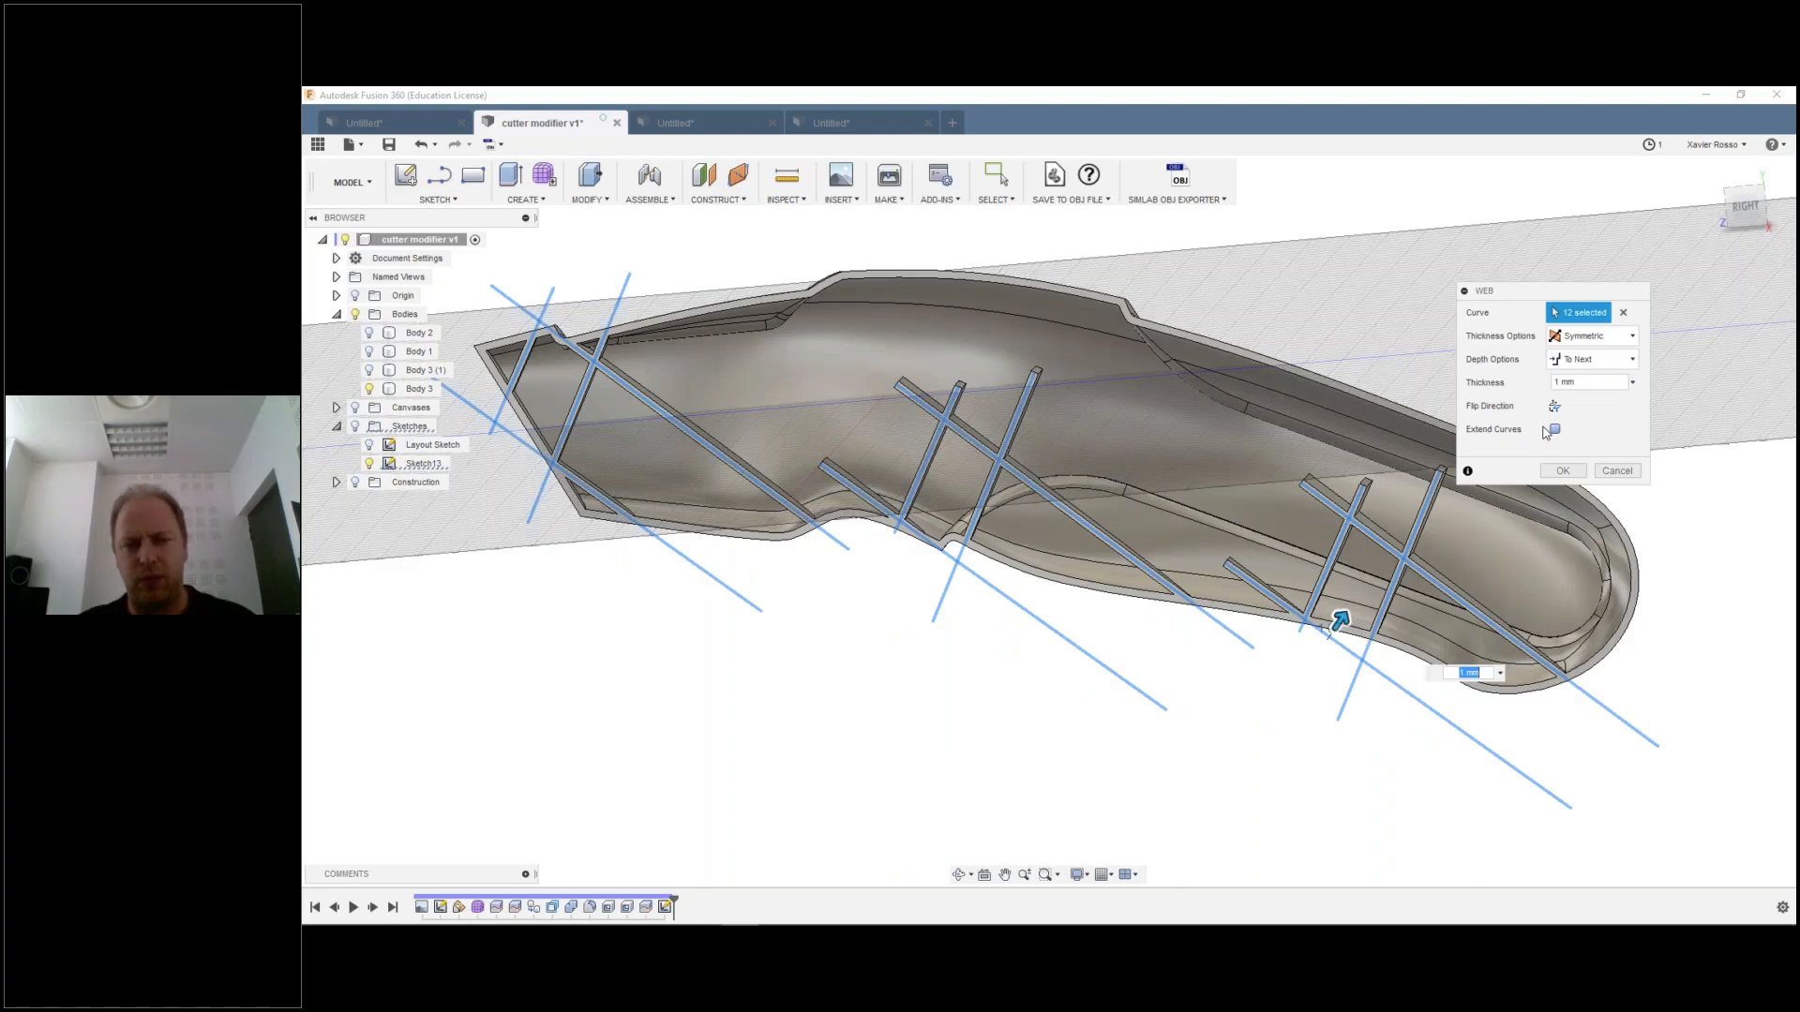
{"action": "middle_click_drag", "start_coordinate": [1545, 431], "coordinate": [1566, 454], "text": "shift"}
{"action": "left_click", "coordinate": [1554, 428]}
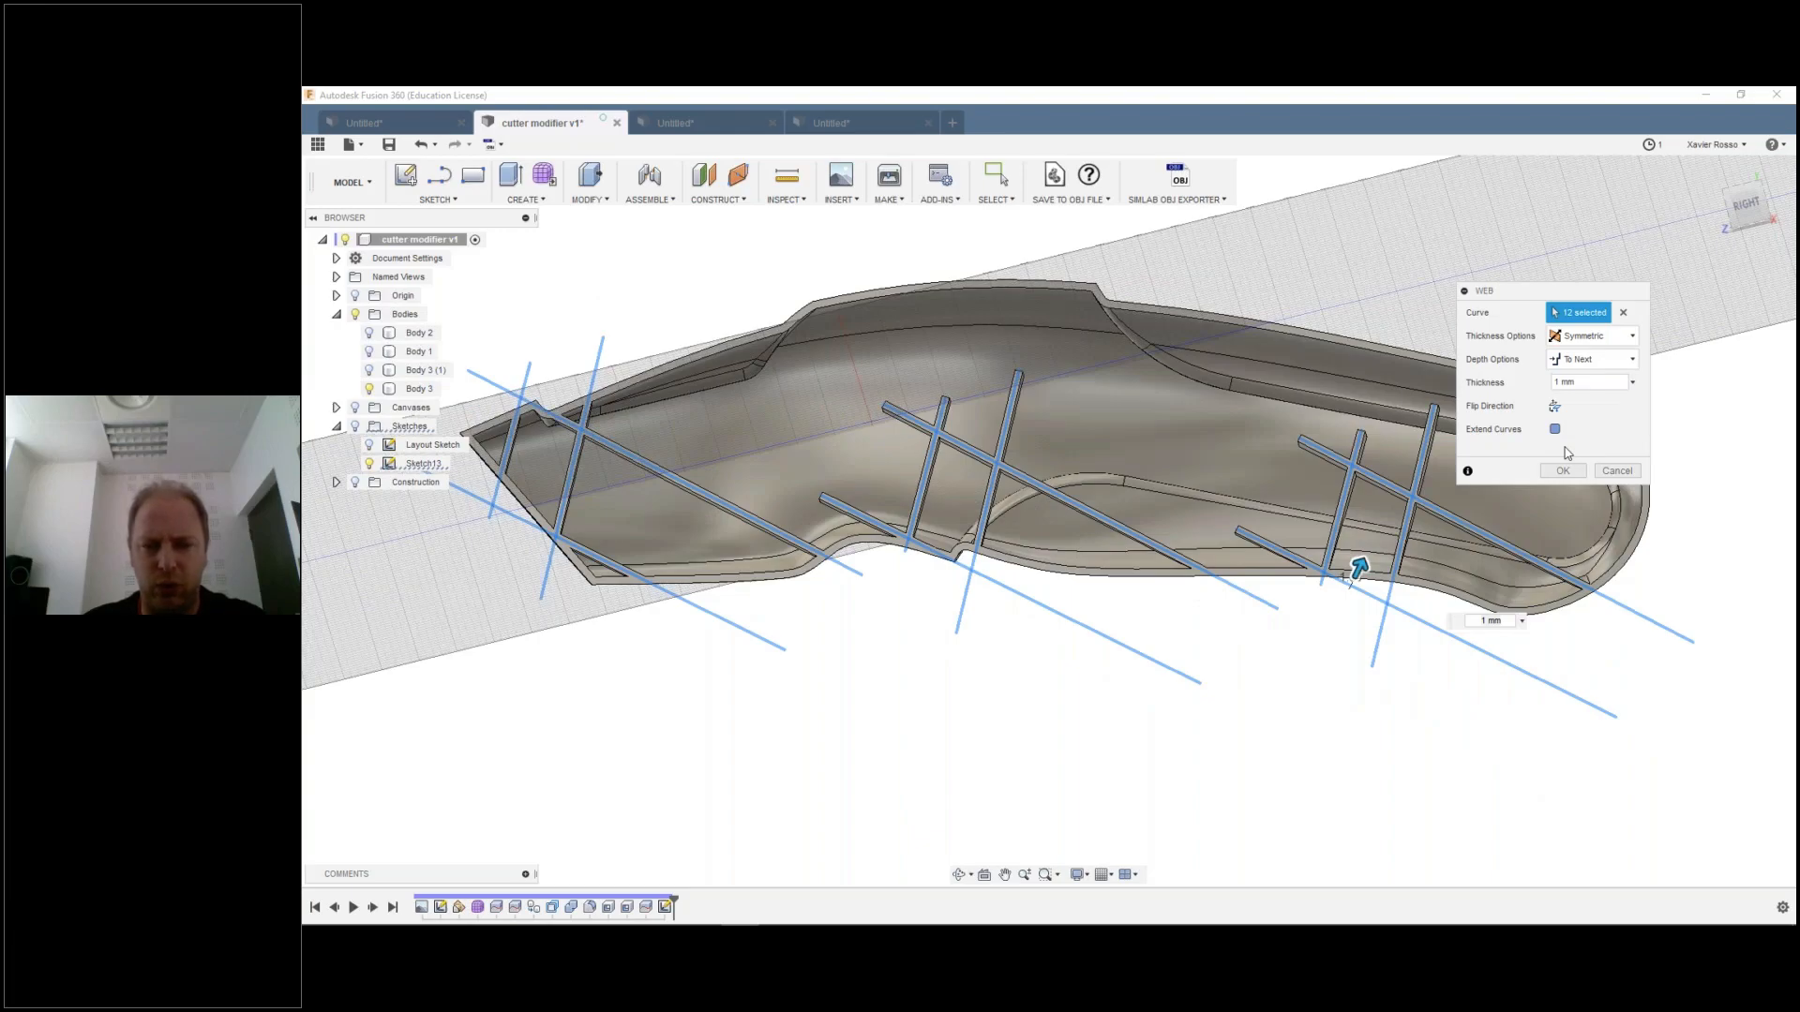
Step: Switch the web depth option from To Next to Depth, set it to about 2.66 mm, and inspect the webs
{"action": "scroll", "coordinate": [980, 560], "scroll_direction": "up", "scroll_amount": 3}
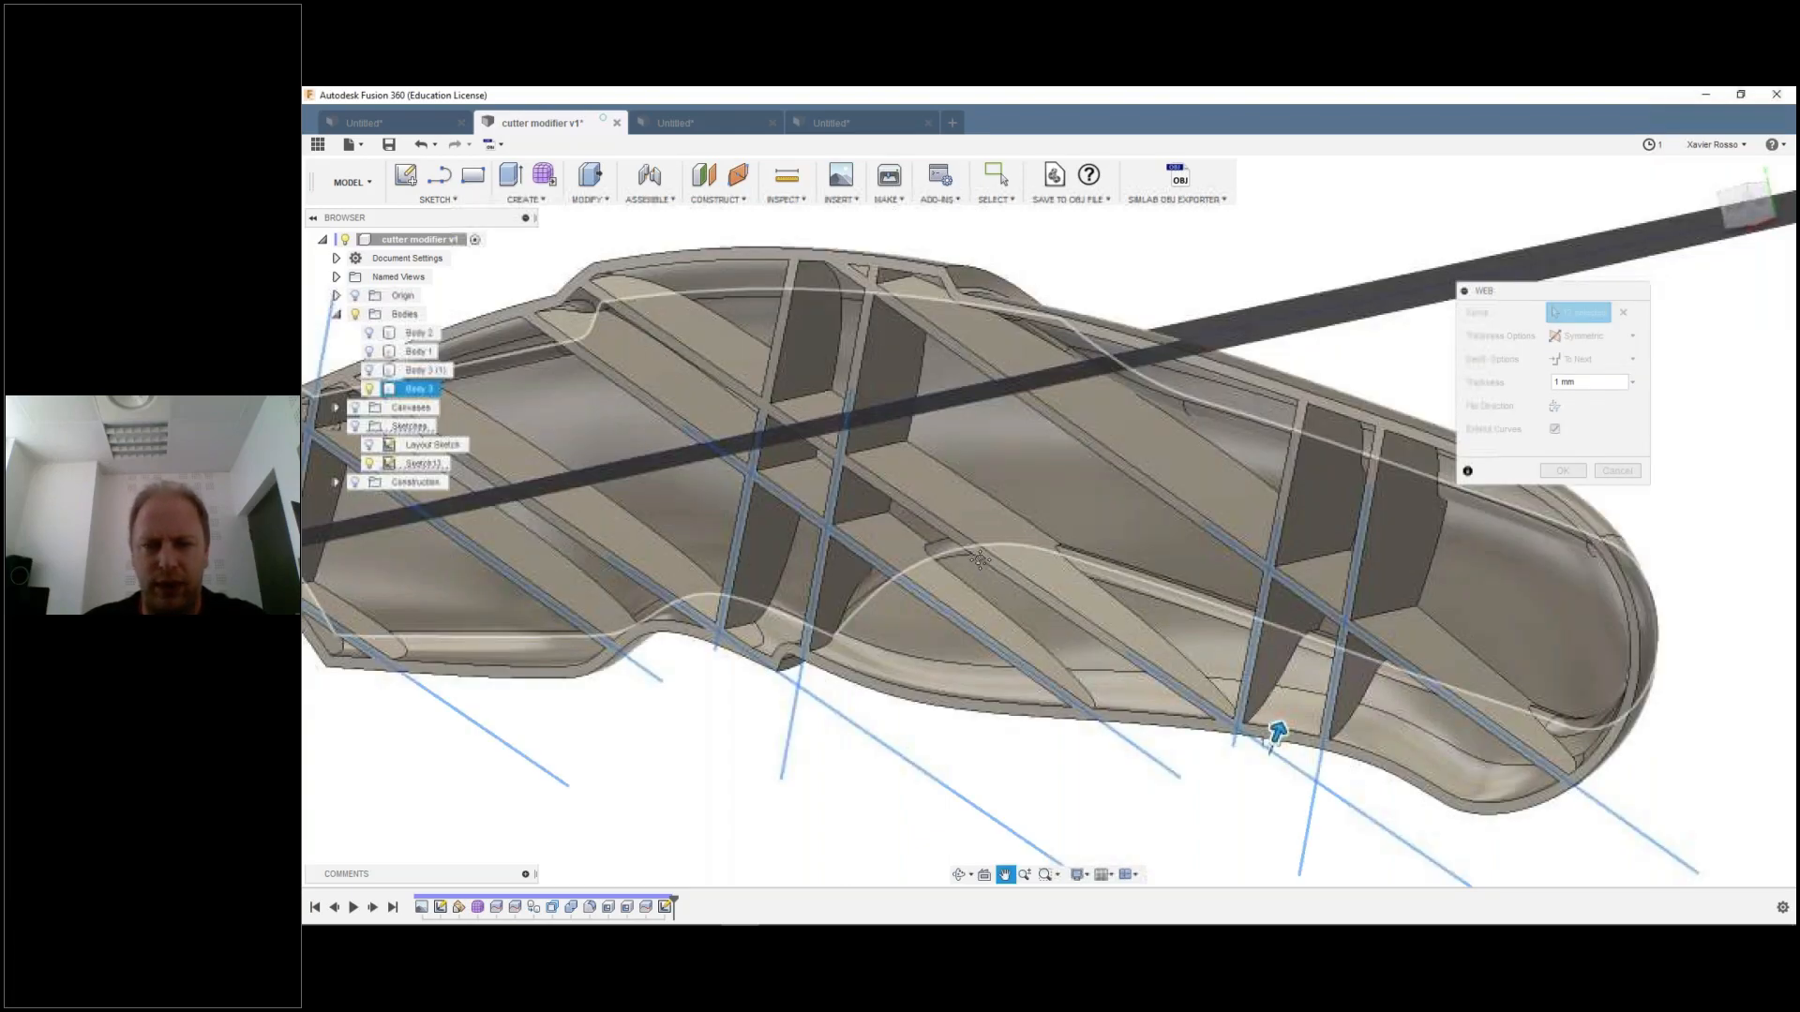
{"action": "left_click", "coordinate": [1575, 364]}
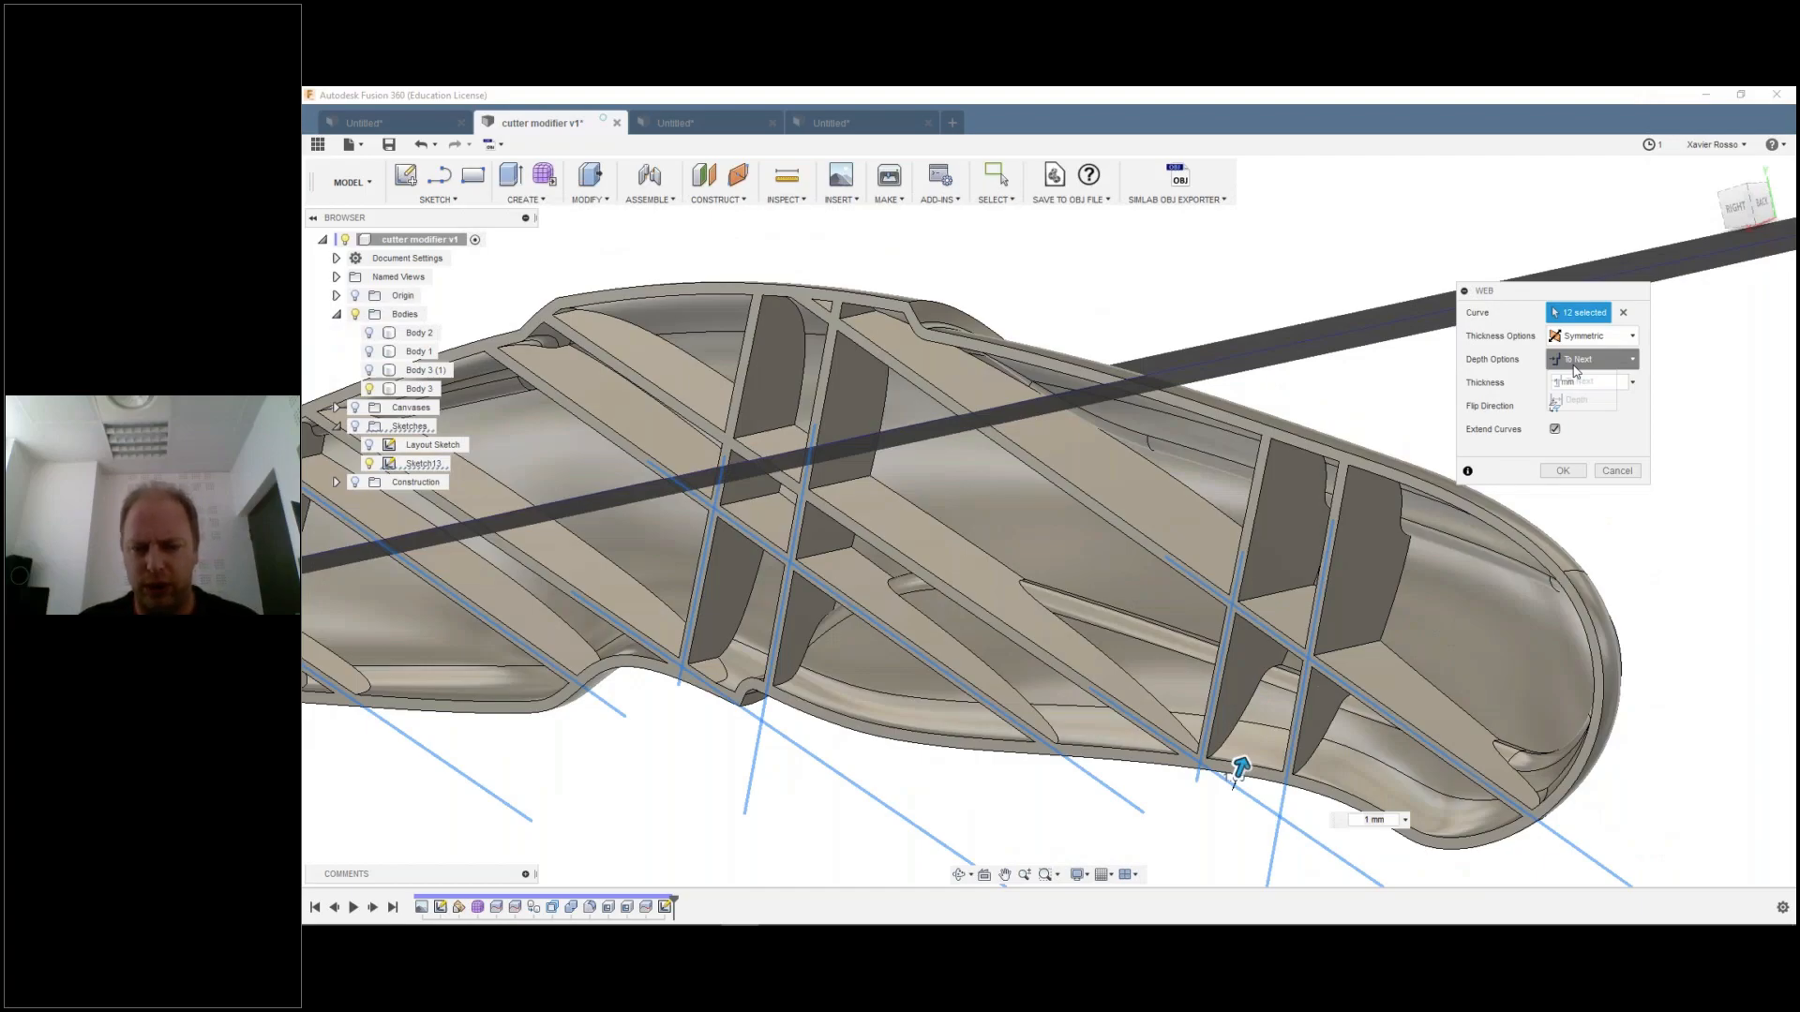
{"action": "left_click", "coordinate": [1577, 399]}
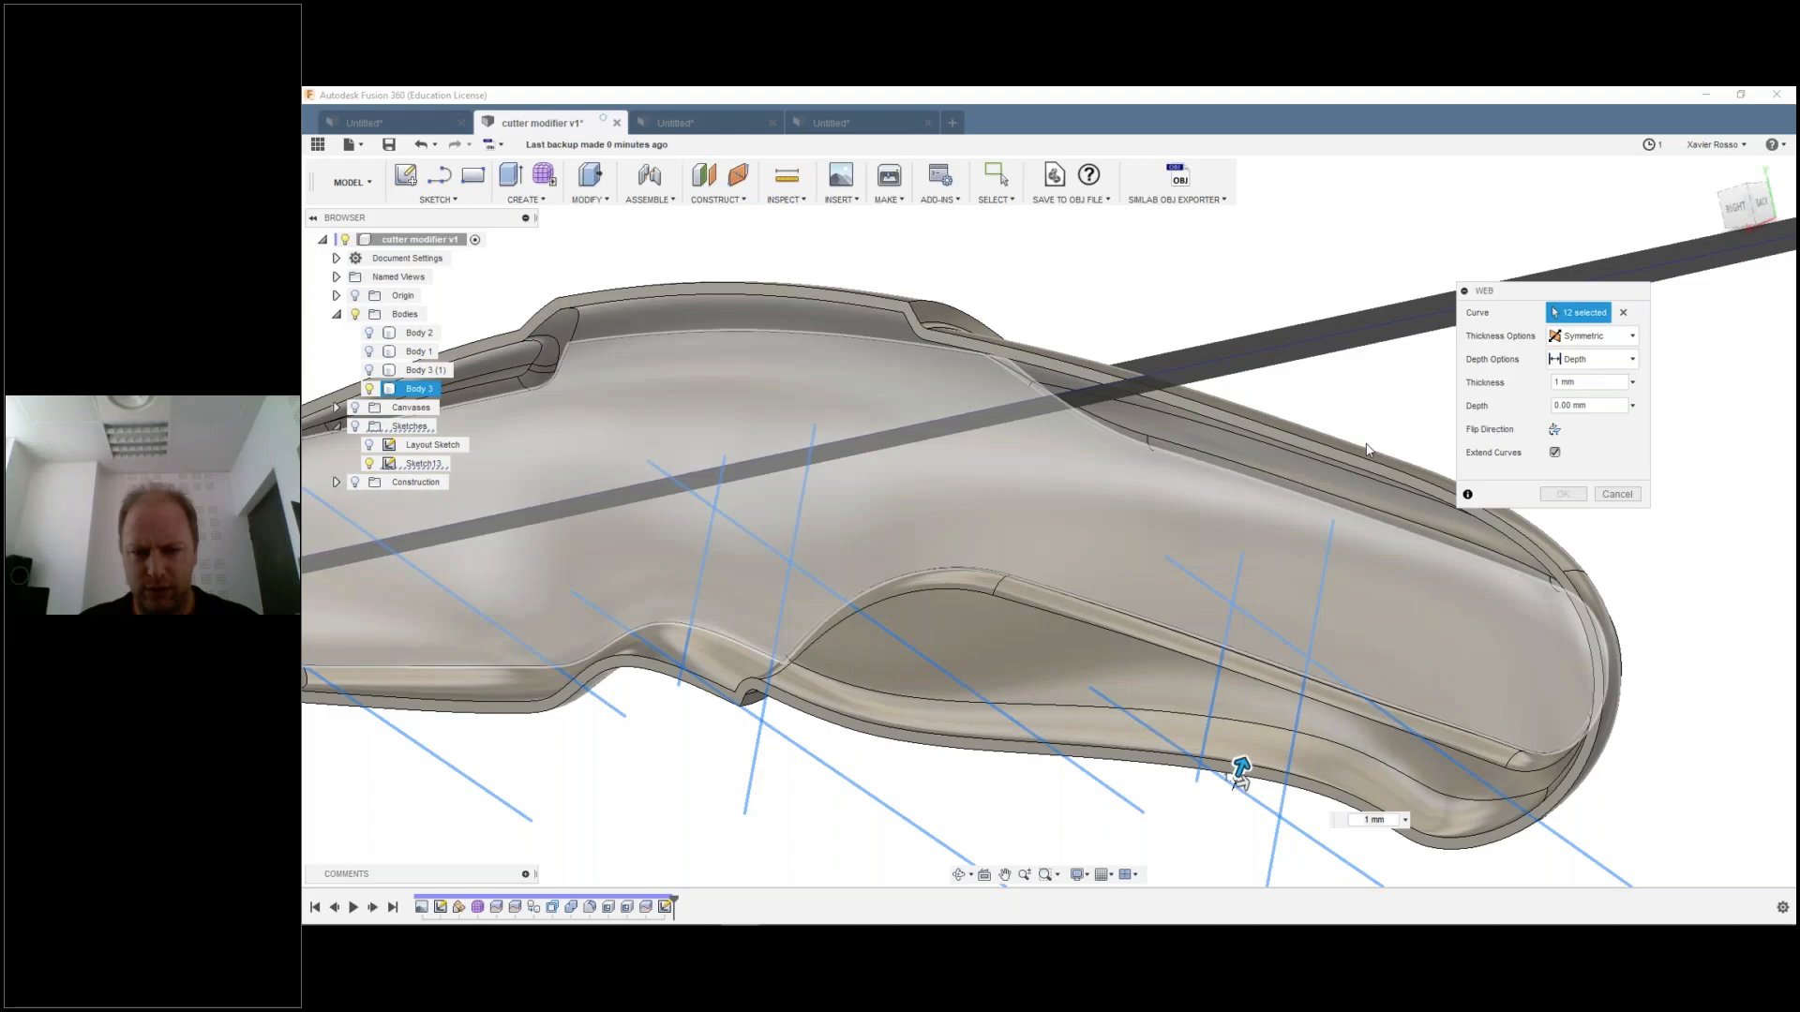
{"action": "middle_click_drag", "start_coordinate": [1240, 771], "coordinate": [1113, 769], "text": "shift"}
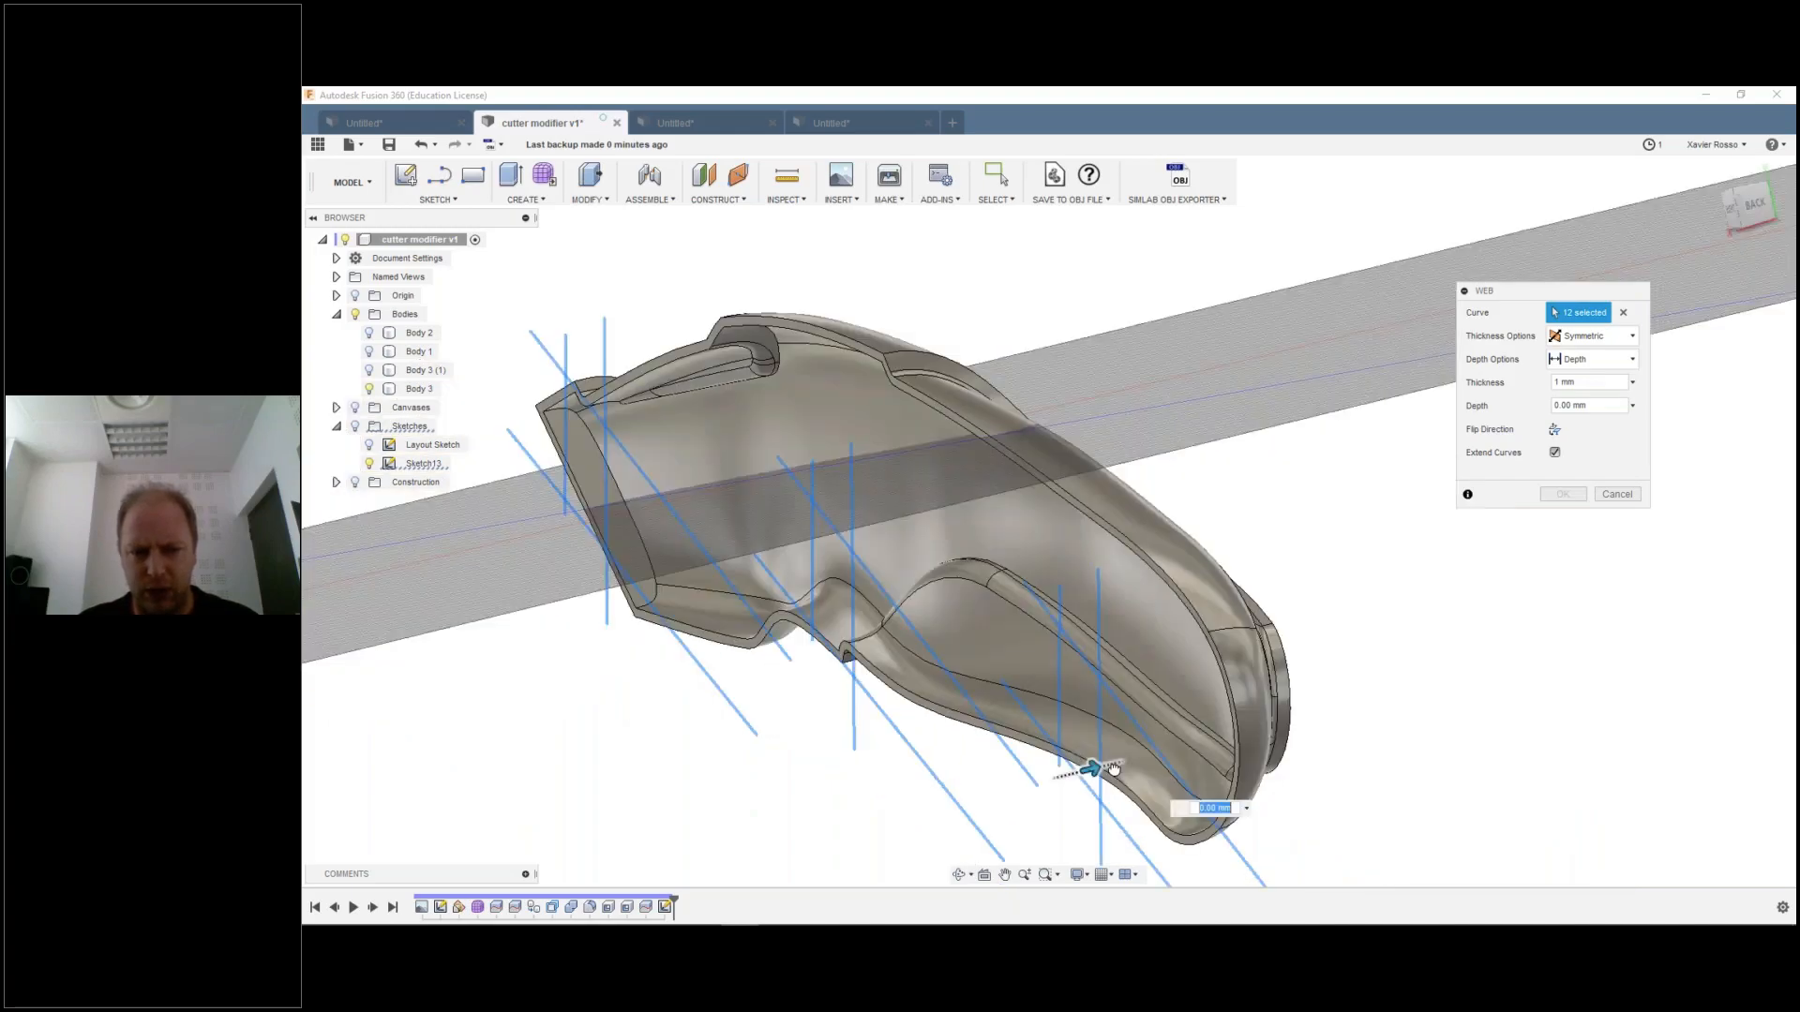
{"action": "left_click_drag", "start_coordinate": [1113, 769], "coordinate": [1102, 761]}
{"action": "middle_click_drag", "start_coordinate": [1101, 761], "coordinate": [996, 555], "text": "shift"}
{"action": "scroll", "coordinate": [960, 493], "scroll_direction": "up", "scroll_amount": 5}
{"action": "scroll", "coordinate": [995, 555], "scroll_direction": "down", "scroll_amount": 5}
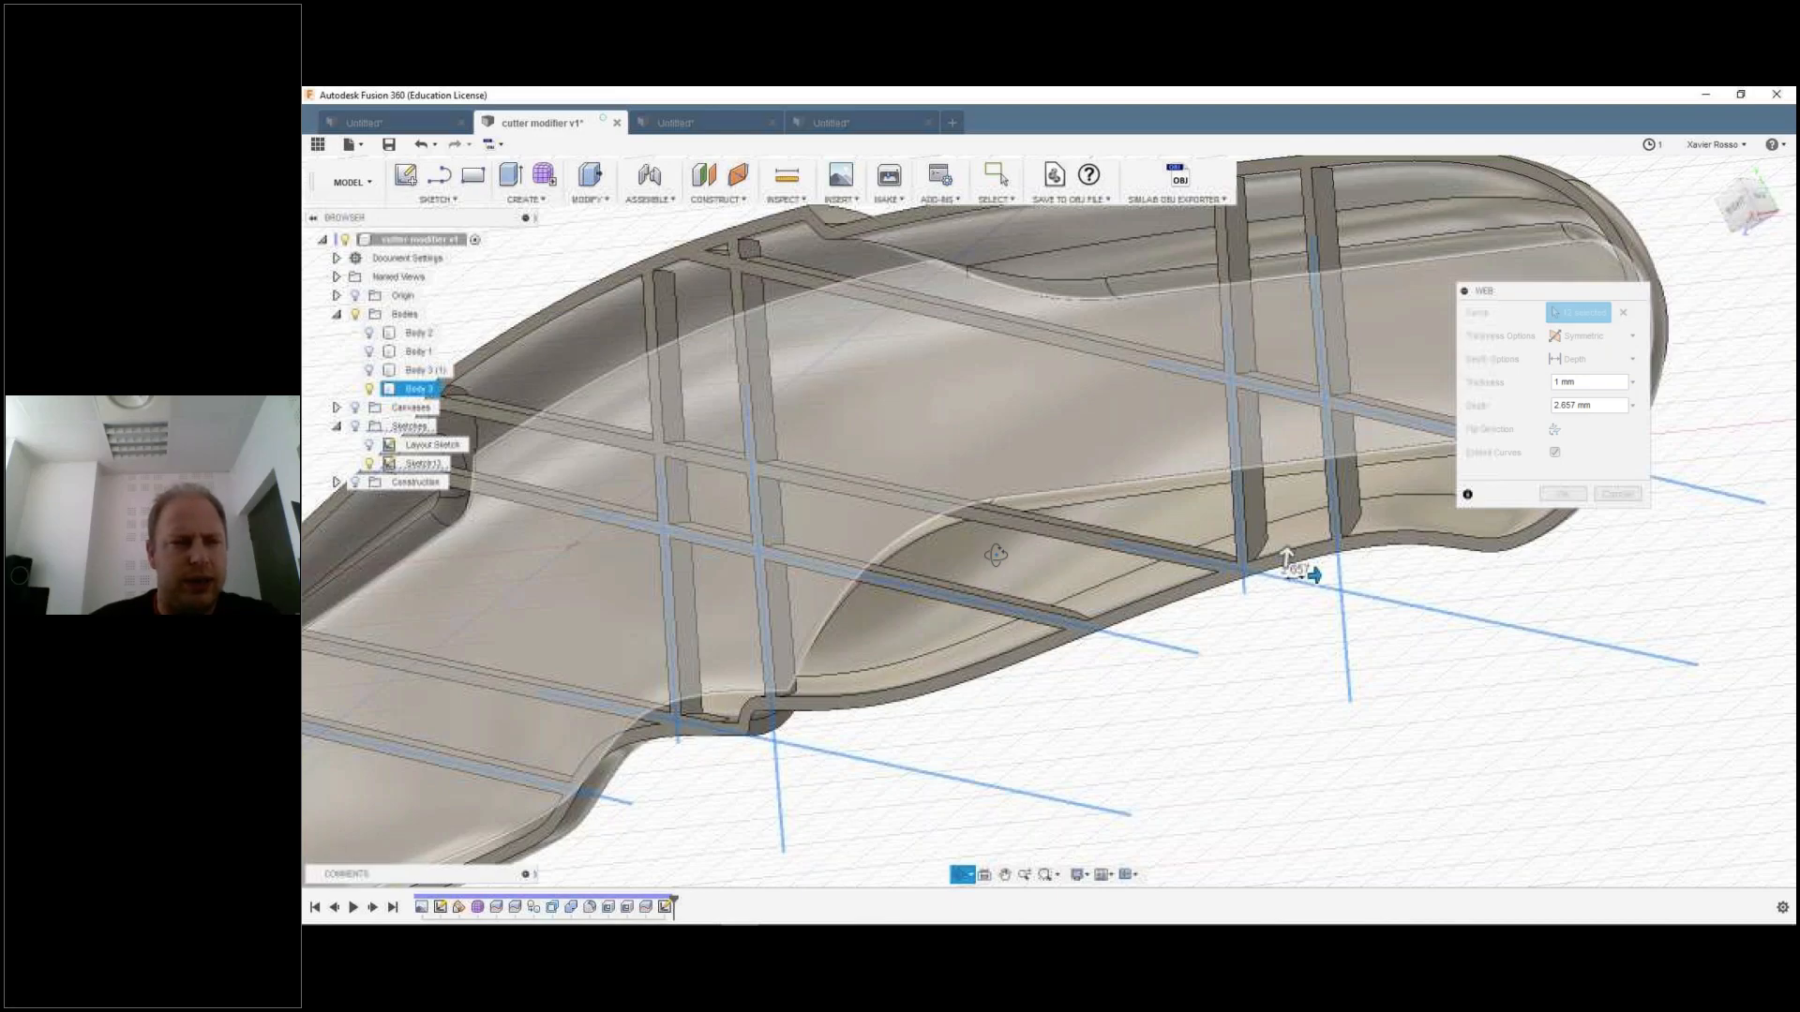
{"action": "middle_click_drag", "start_coordinate": [995, 555], "coordinate": [1567, 567], "text": "shift"}
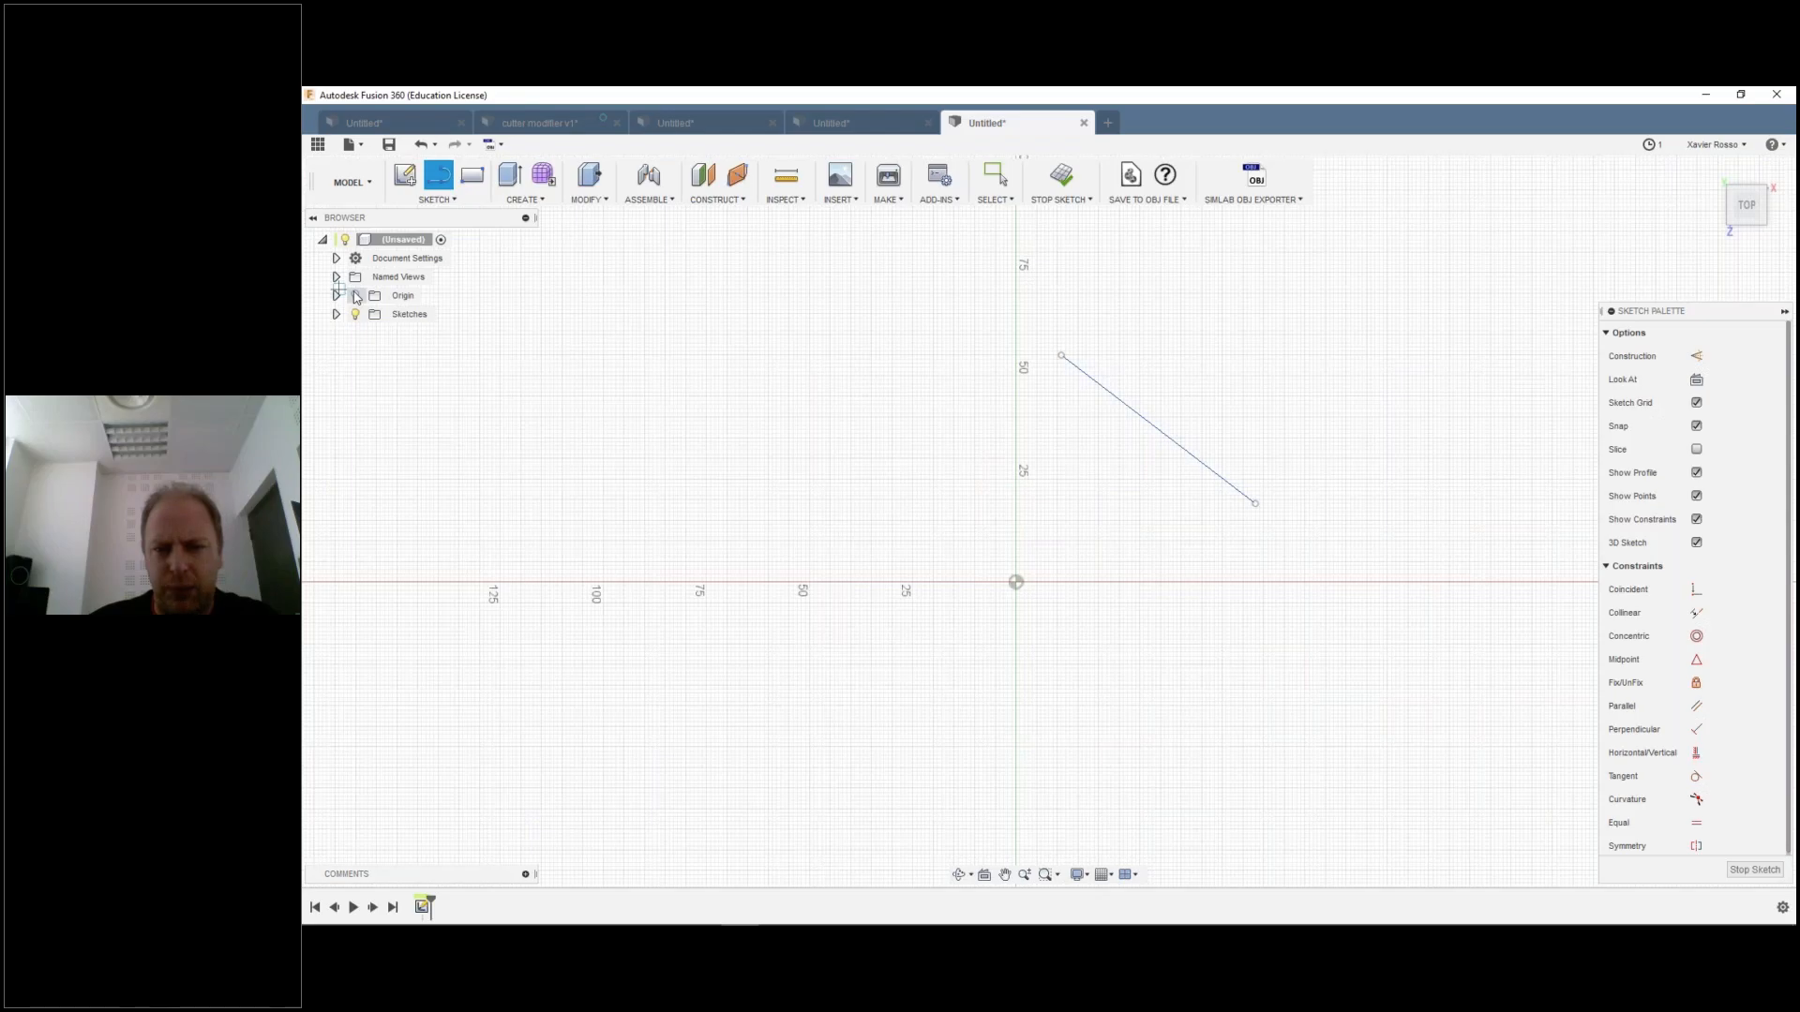
Step: Start a circular pattern of the single diagonal line in the new untitled design's sketch
{"action": "left_click", "coordinate": [1162, 433]}
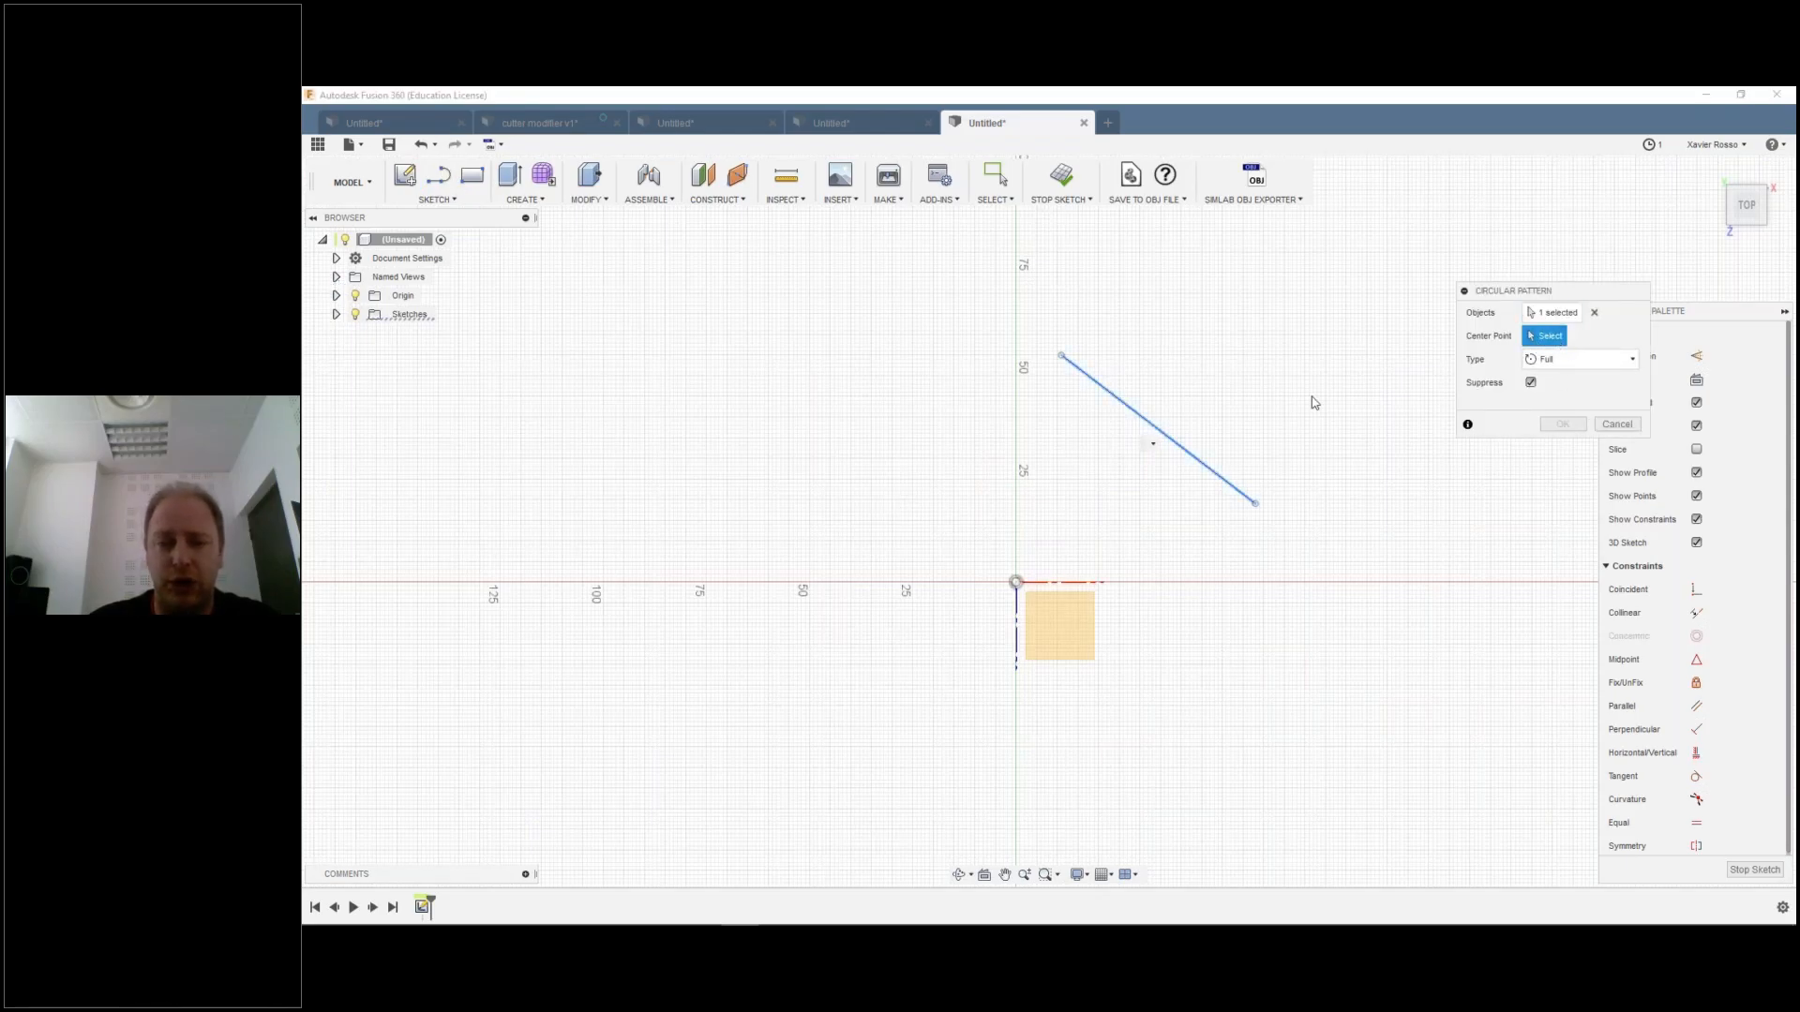
Step: Draw two long diagonal lines crossing the existing sketch line near its two ends, the second one perpendicular to it
{"action": "key", "text": "Escape"}
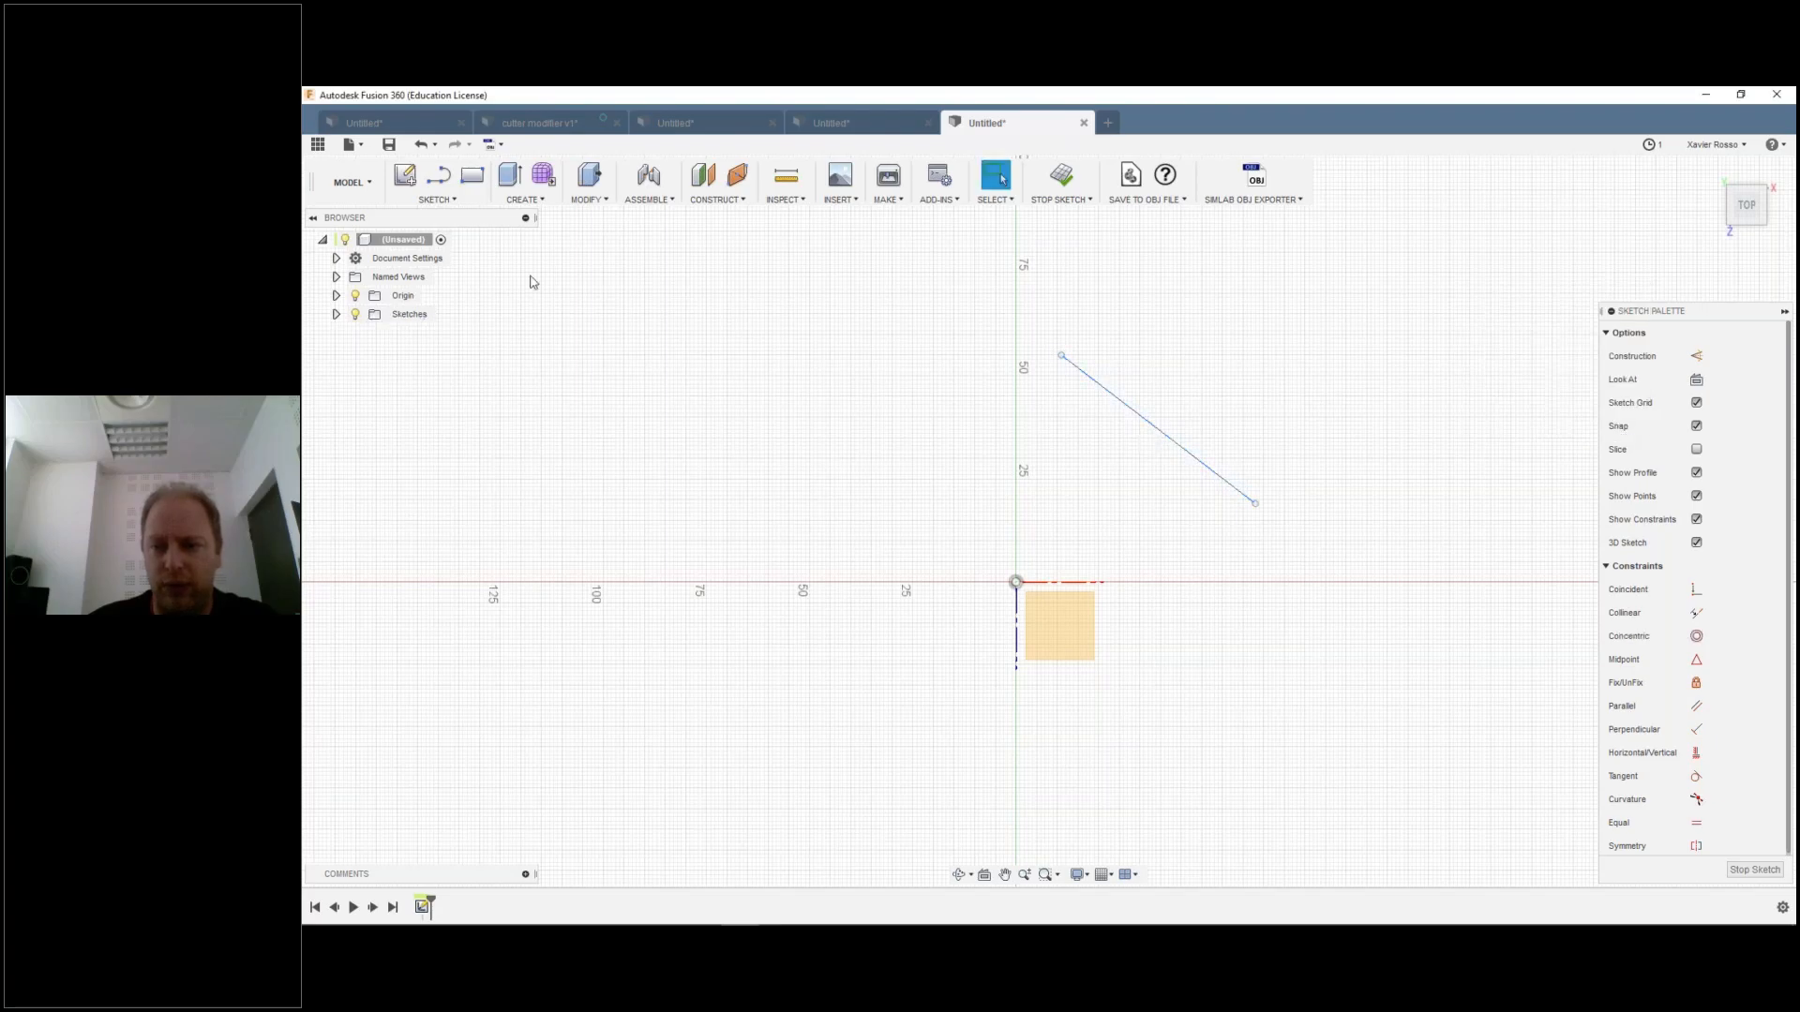
{"action": "left_click", "coordinate": [438, 176]}
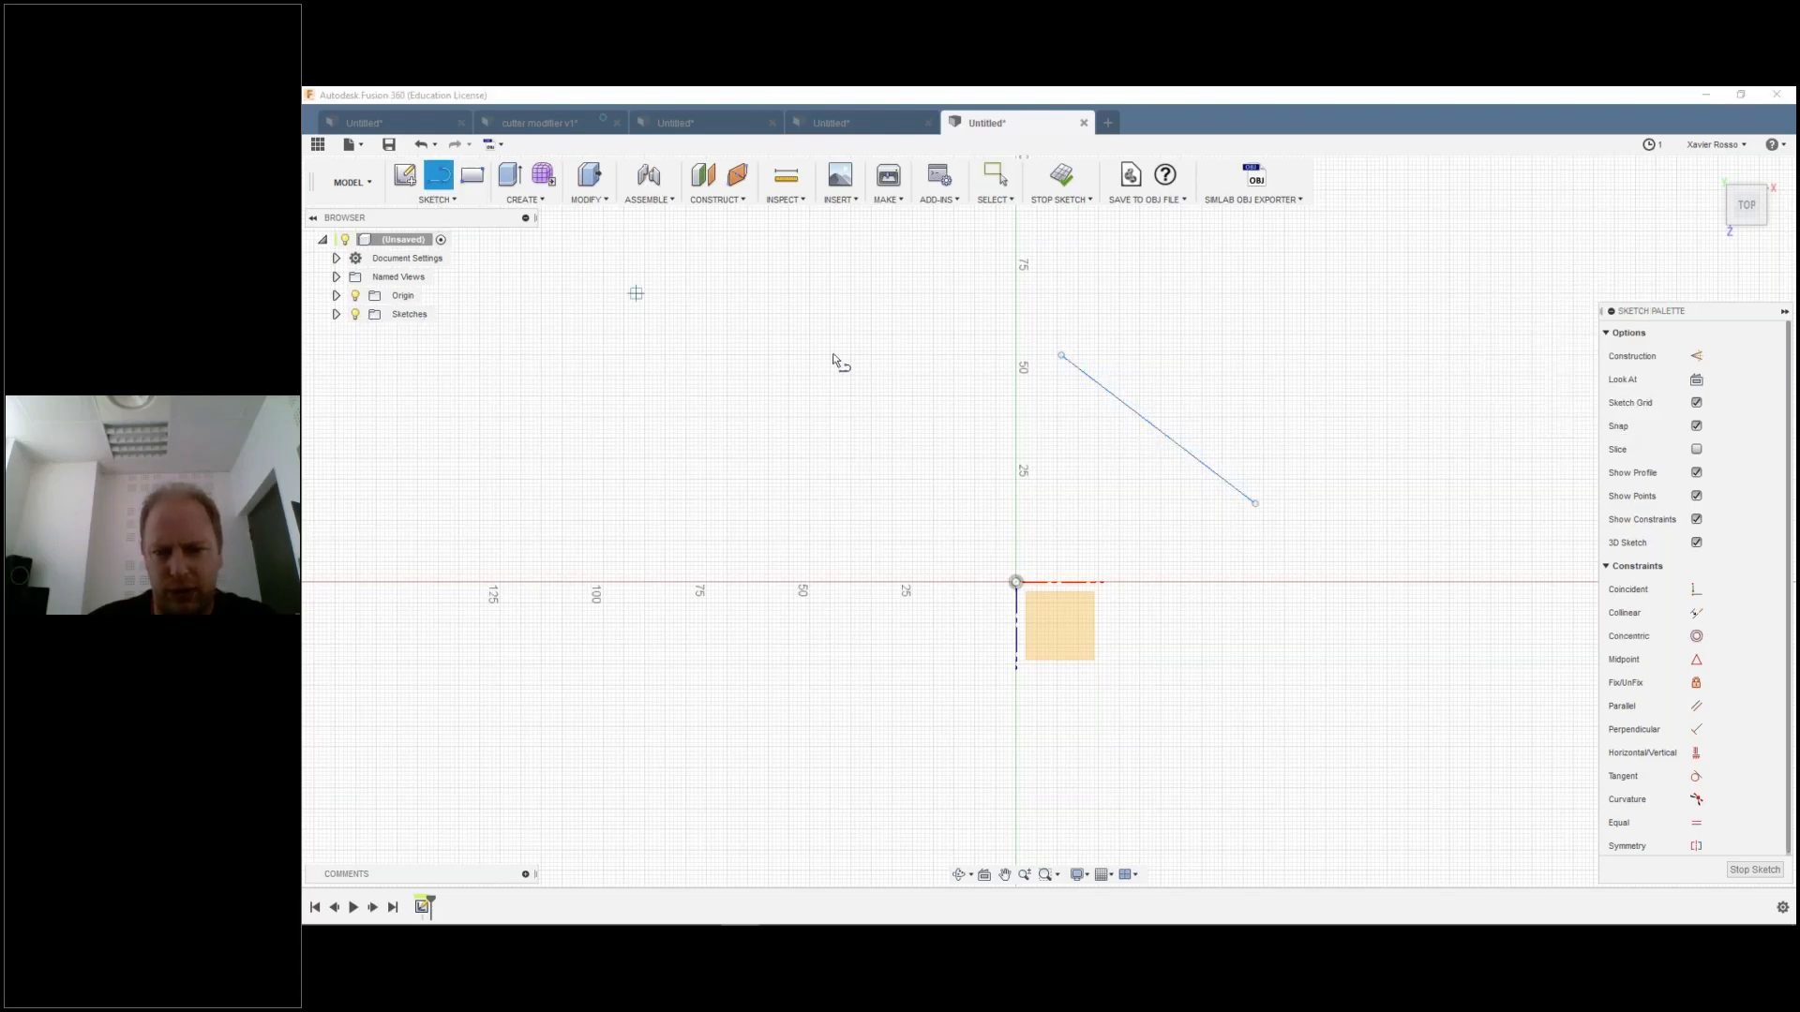
{"action": "left_click", "coordinate": [1159, 328]}
{"action": "double_click", "coordinate": [843, 676]}
{"action": "left_click", "coordinate": [1256, 402]}
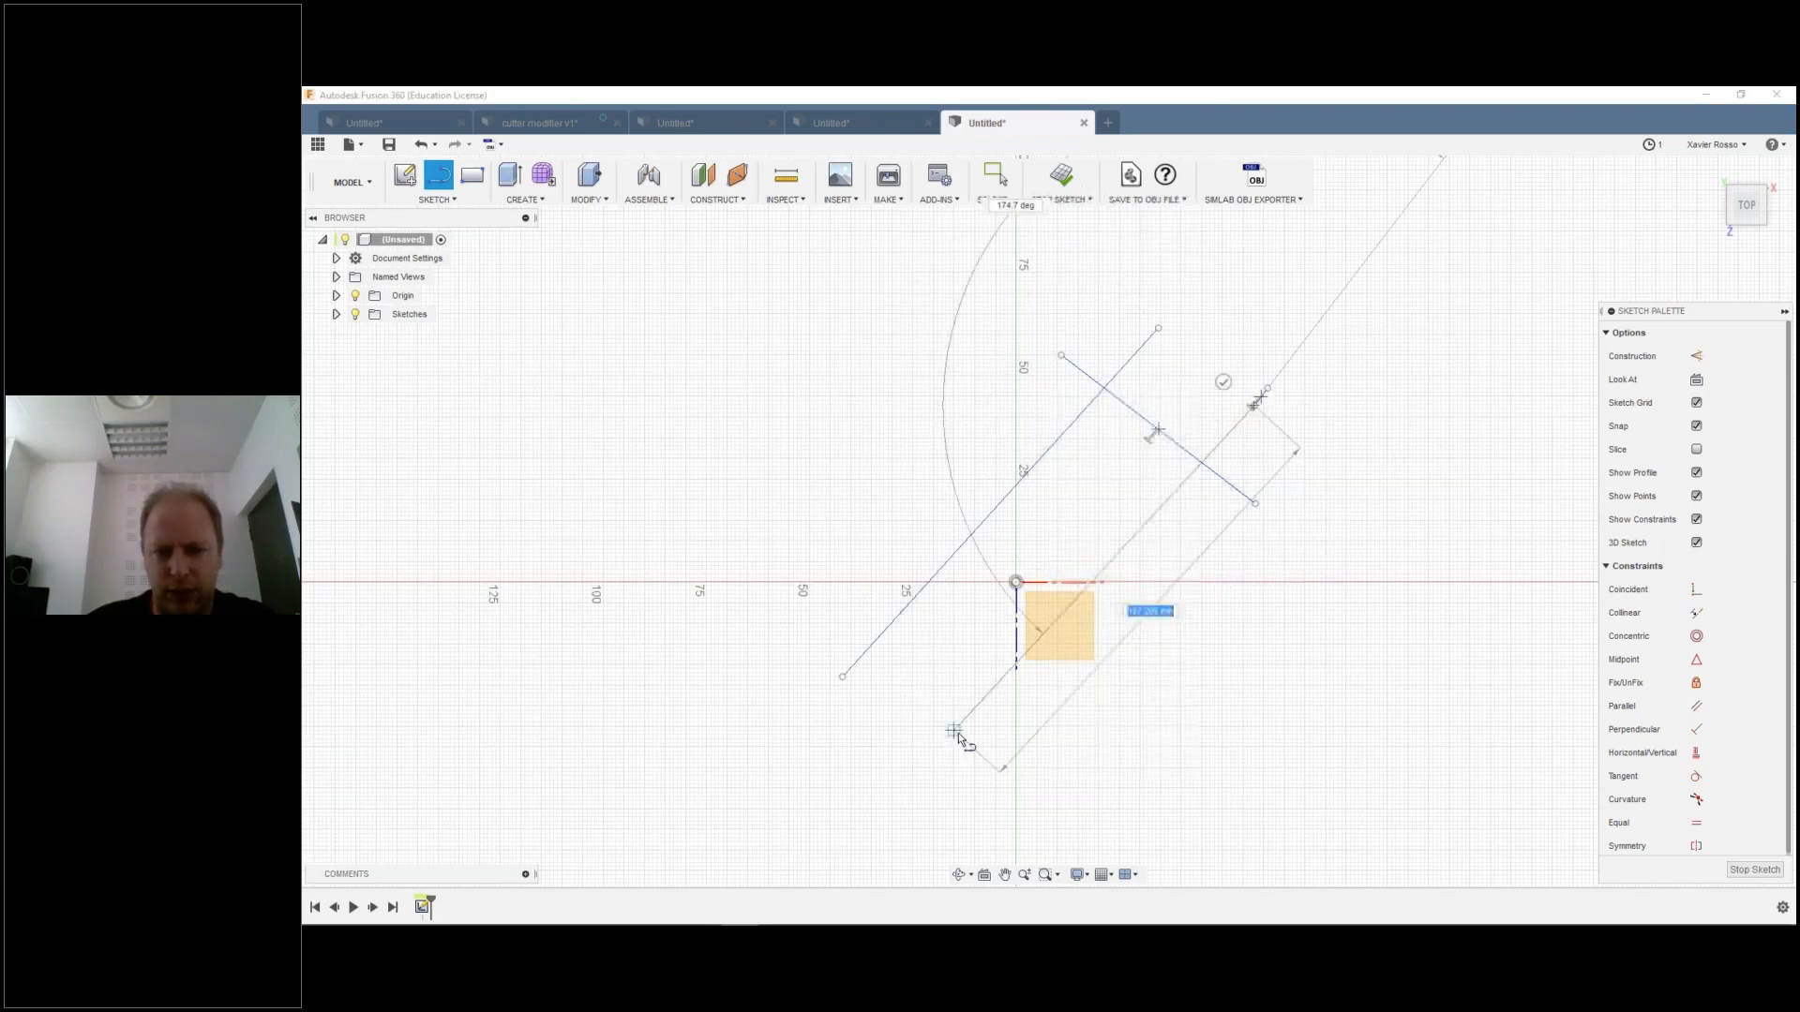
{"action": "left_click", "coordinate": [963, 750]}
Step: Create a full circular pattern of the three sketch lines around the origin with a quantity of 3
{"action": "key", "text": "shift+c"}
{"action": "left_click", "coordinate": [1145, 421]}
{"action": "left_click", "coordinate": [1096, 408]}
{"action": "left_click", "coordinate": [1218, 446]}
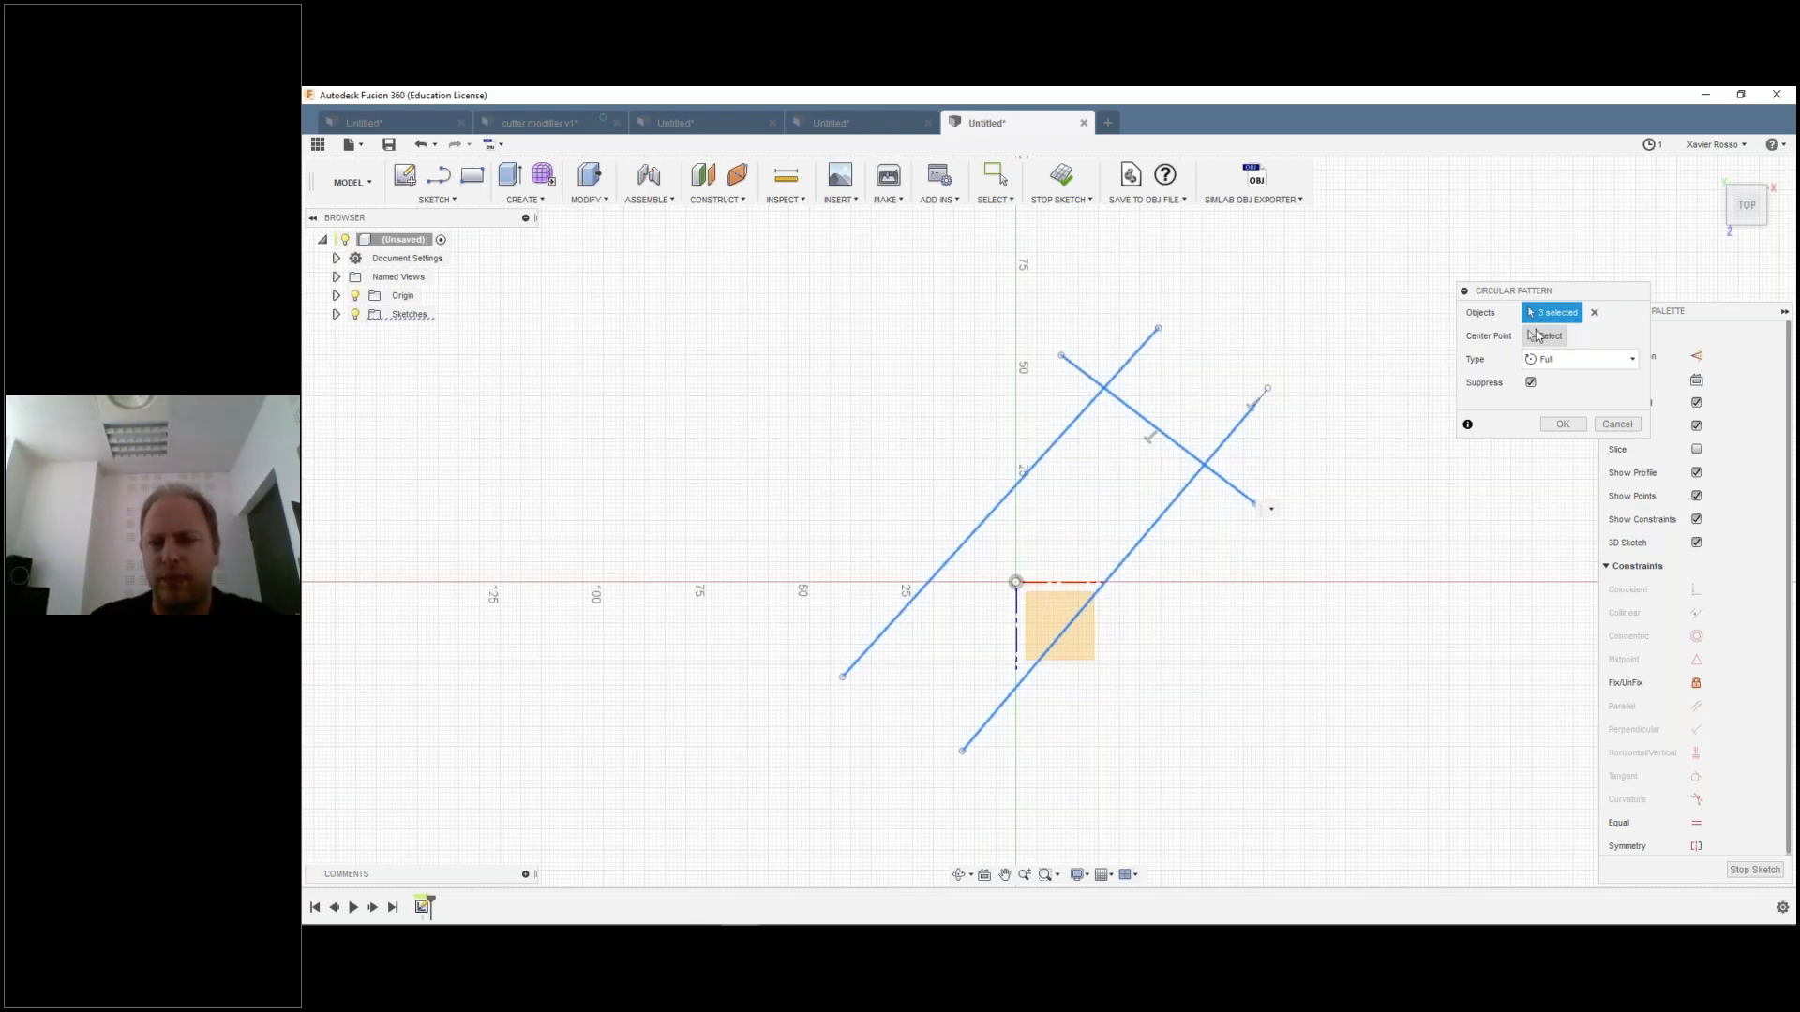
{"action": "left_click", "coordinate": [1542, 337]}
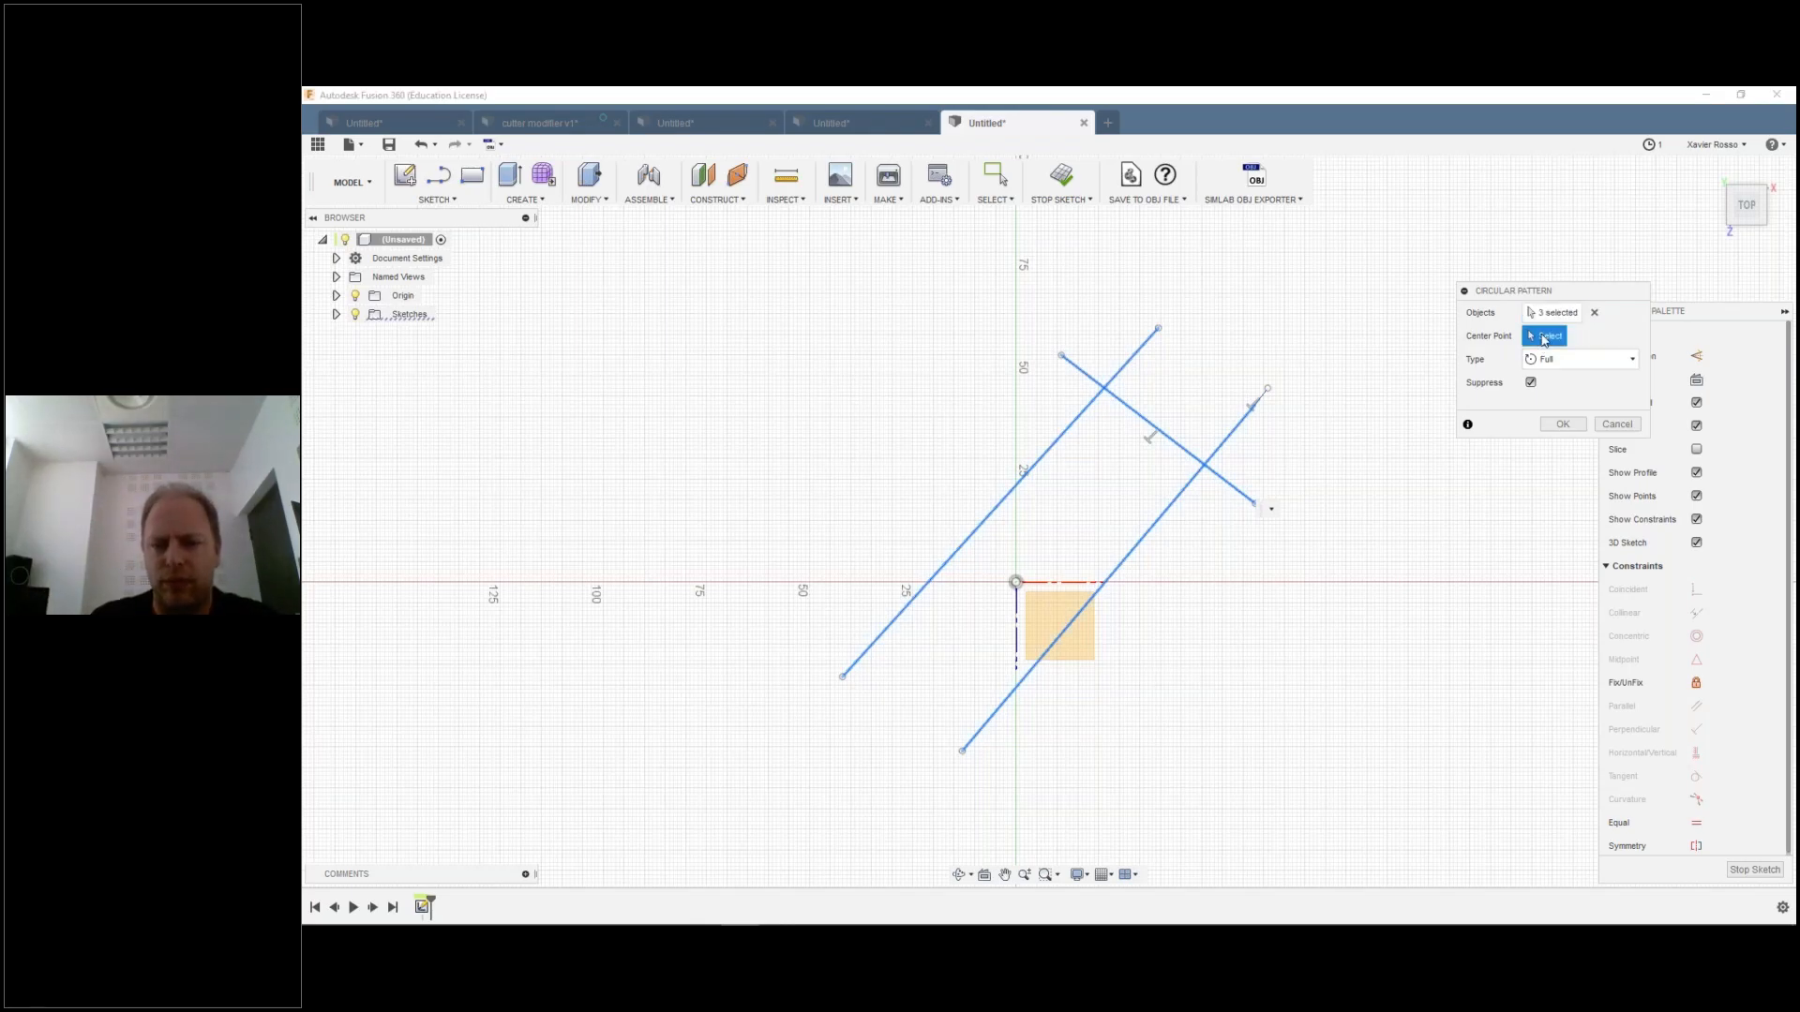
{"action": "left_click", "coordinate": [1016, 583]}
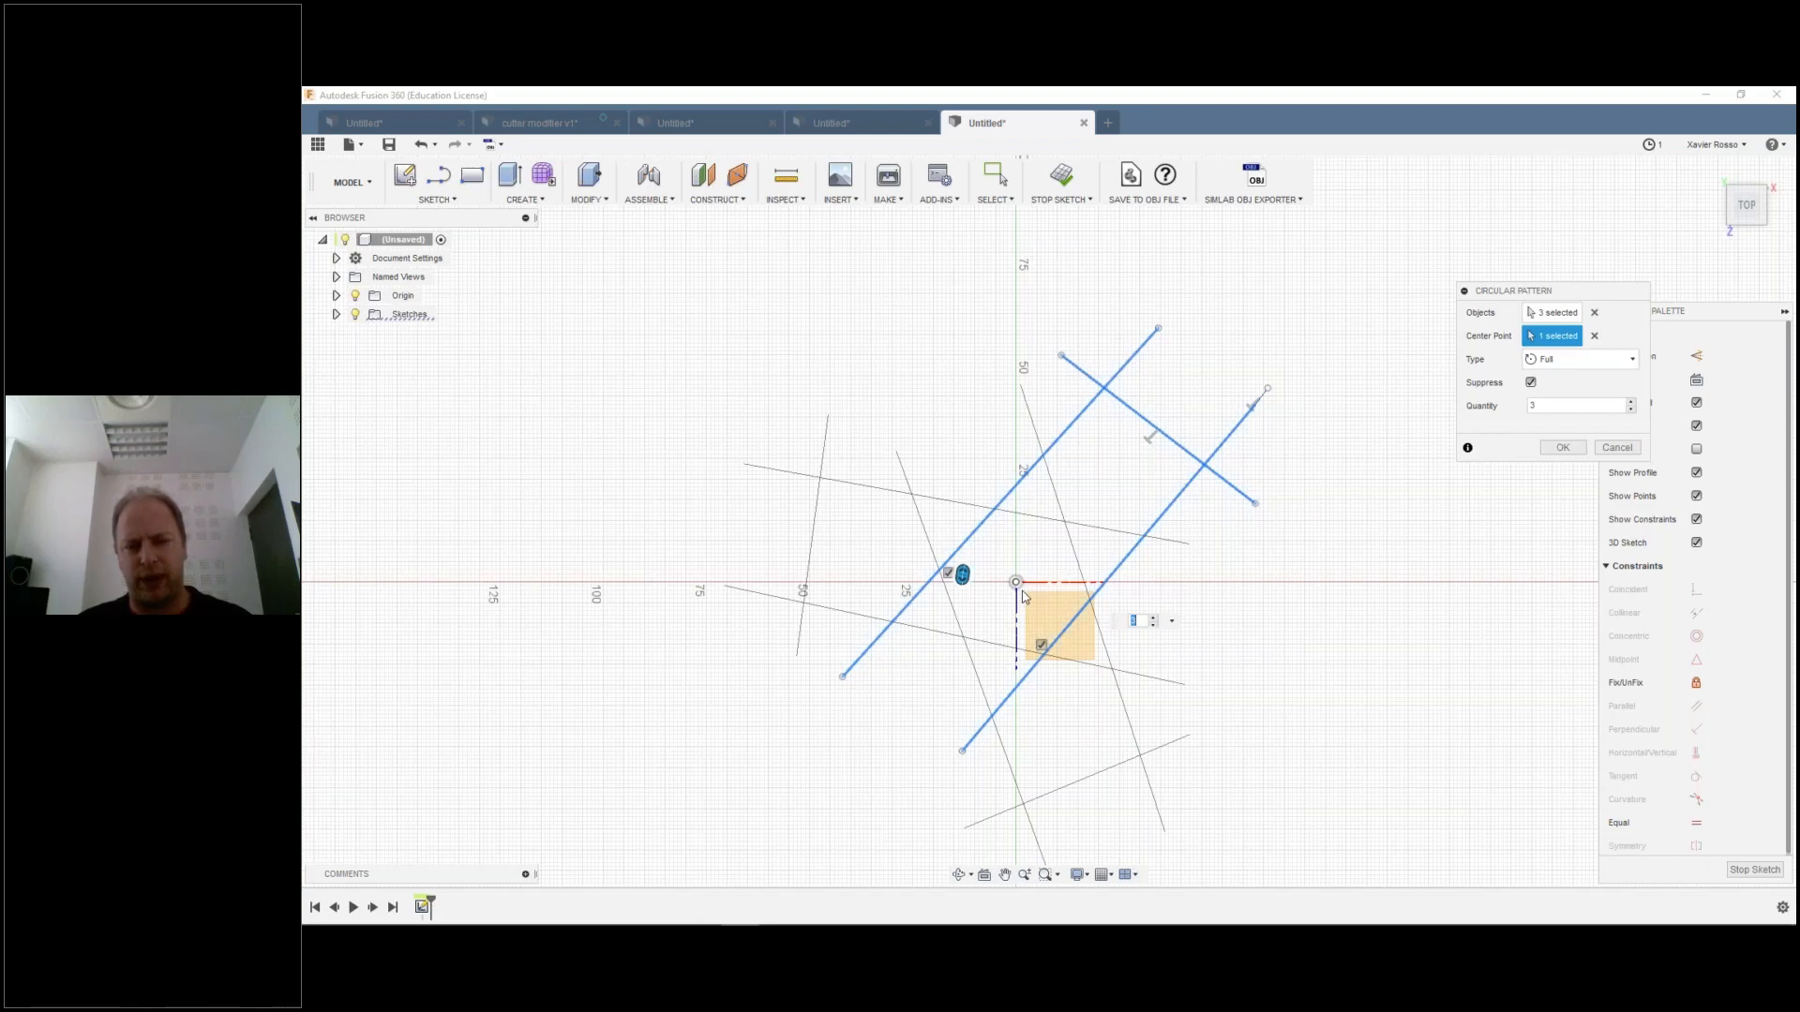
{"action": "mouse_move", "coordinate": [1300, 609]}
{"action": "middle_mouse_down", "text": "shift"}
{"action": "mouse_move", "coordinate": [1296, 575]}
{"action": "mouse_move", "coordinate": [1306, 615]}
{"action": "middle_mouse_up", "text": "shift"}
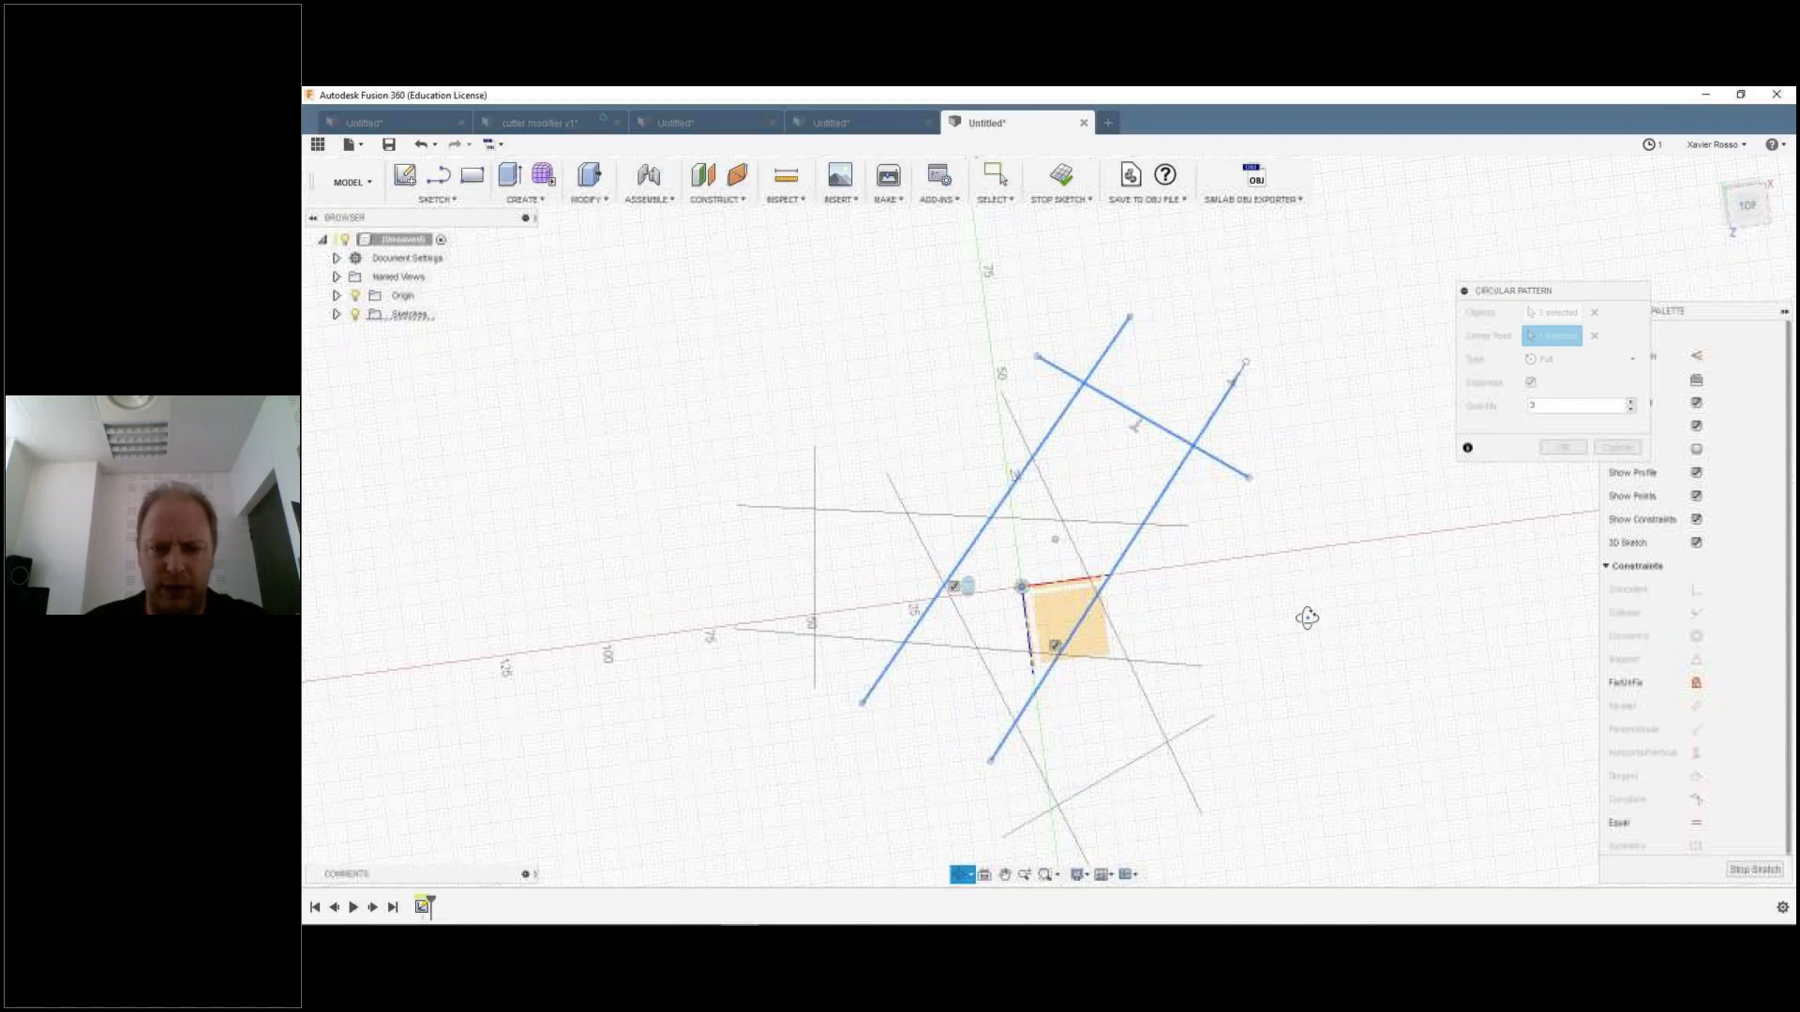
{"action": "middle_click_drag", "start_coordinate": [1307, 618], "coordinate": [1305, 623], "text": "shift"}
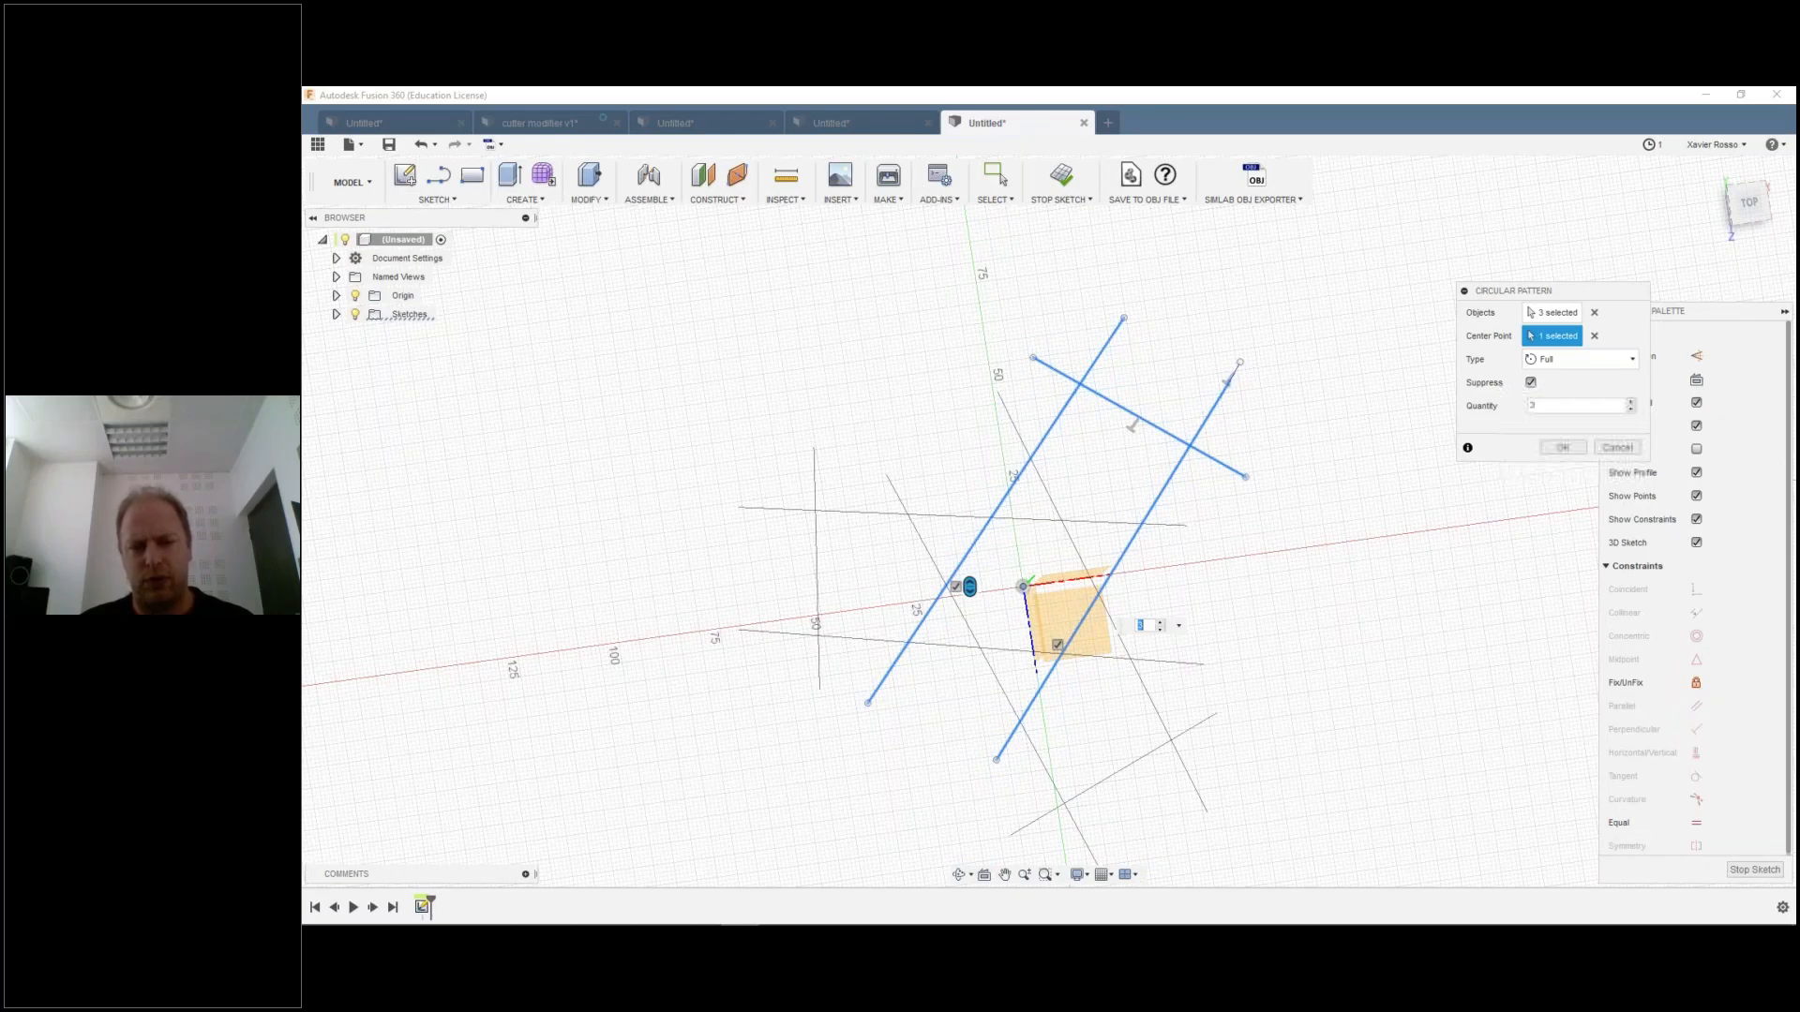
{"action": "left_click", "coordinate": [1554, 455]}
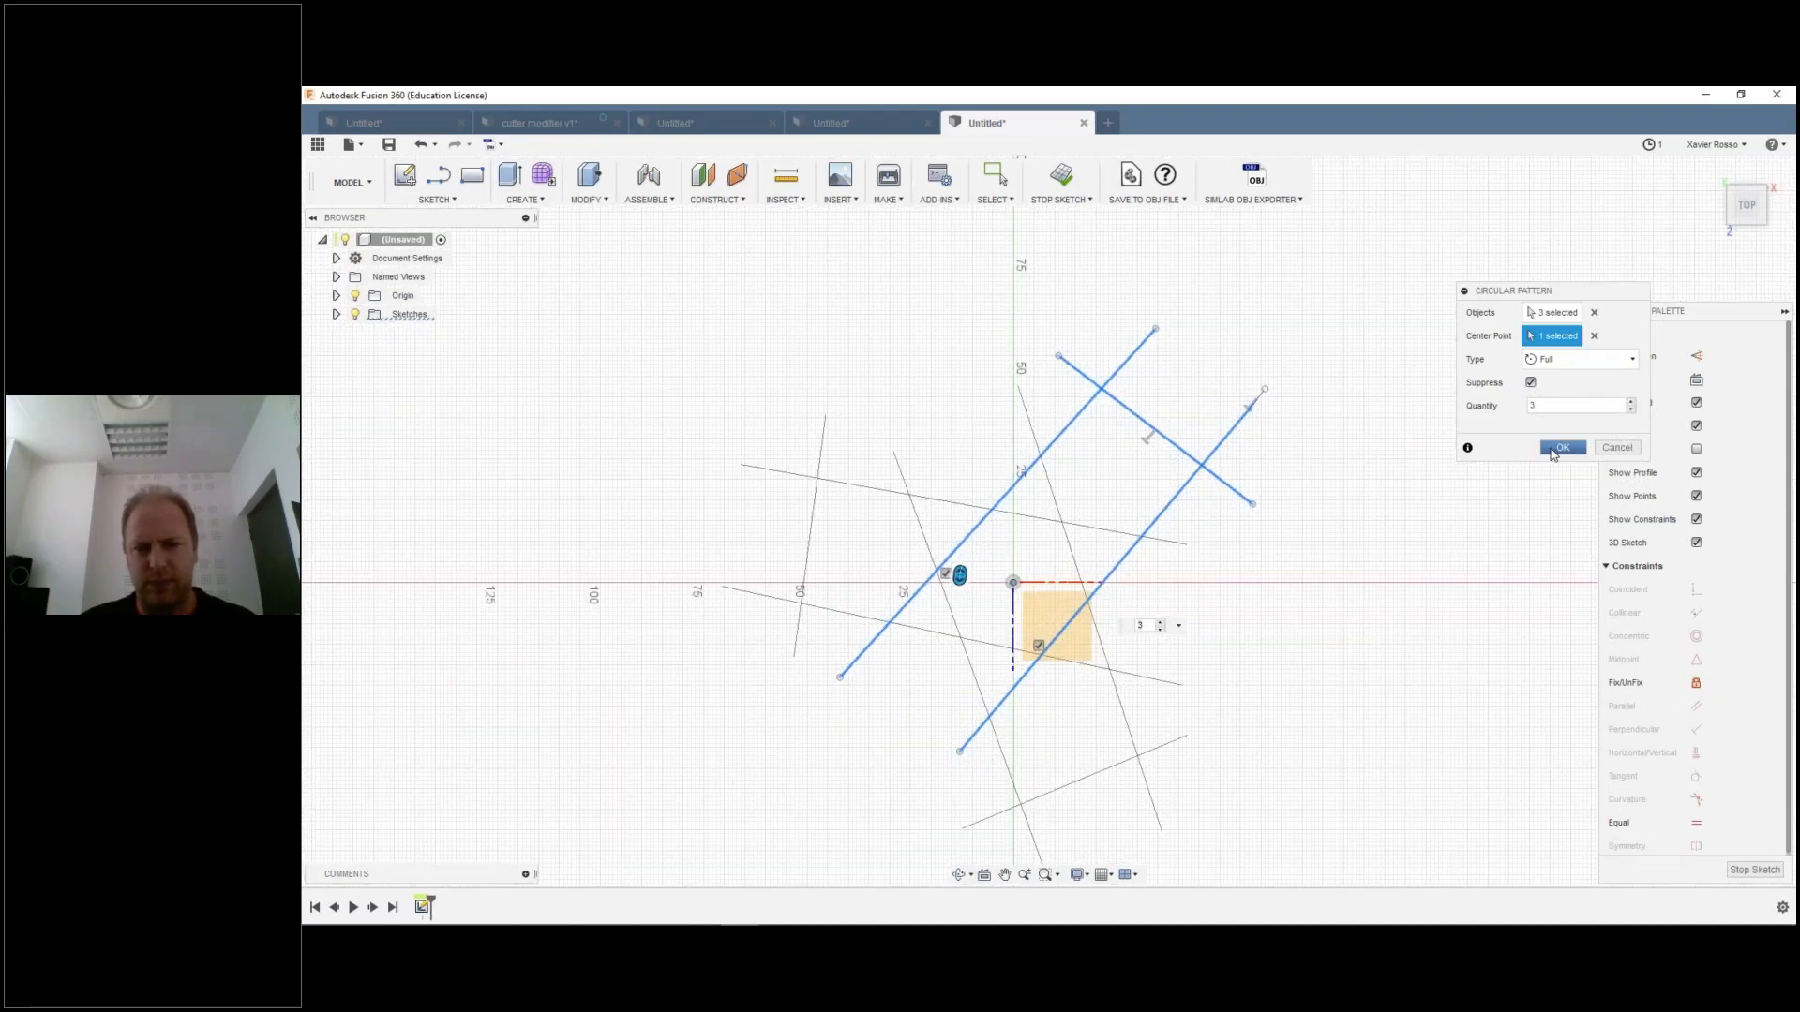
{"action": "left_click", "coordinate": [1561, 448]}
Step: Extrude the central hexagonal profile of the patterned lines upward into a tall prism
{"action": "left_click", "coordinate": [523, 199]}
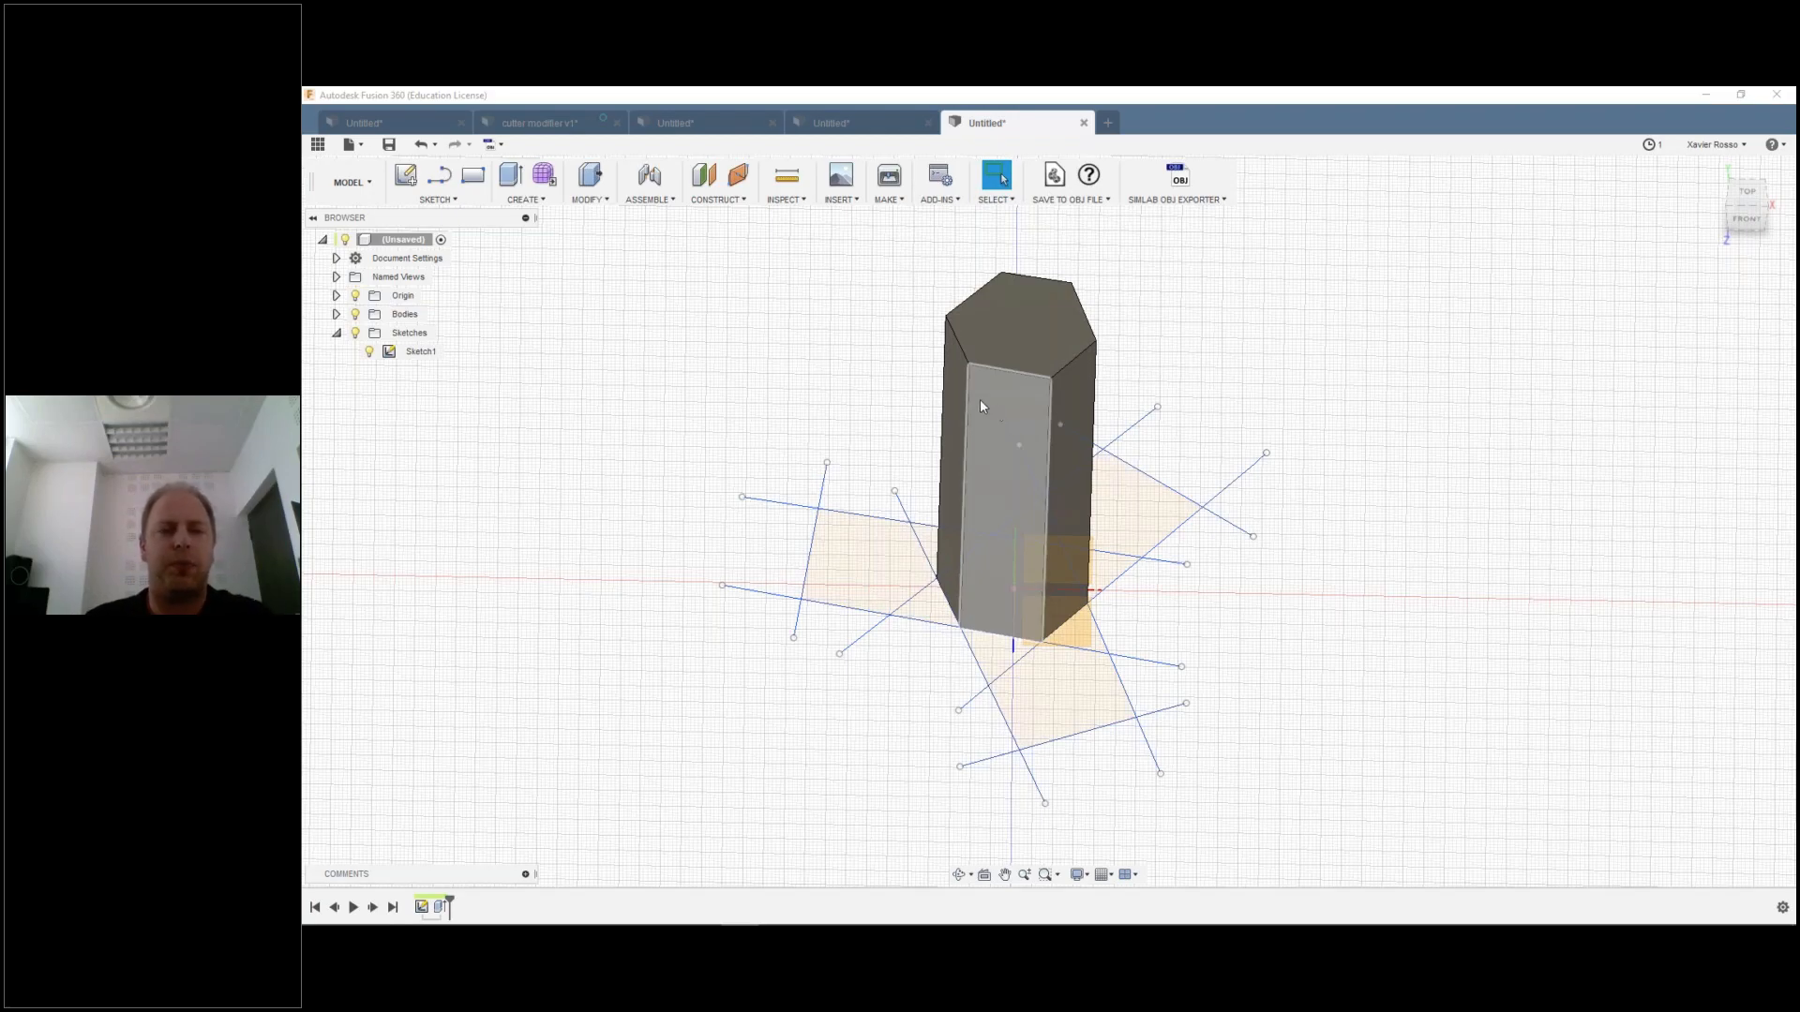
{"action": "middle_click_drag", "start_coordinate": [765, 268], "coordinate": [765, 268]}
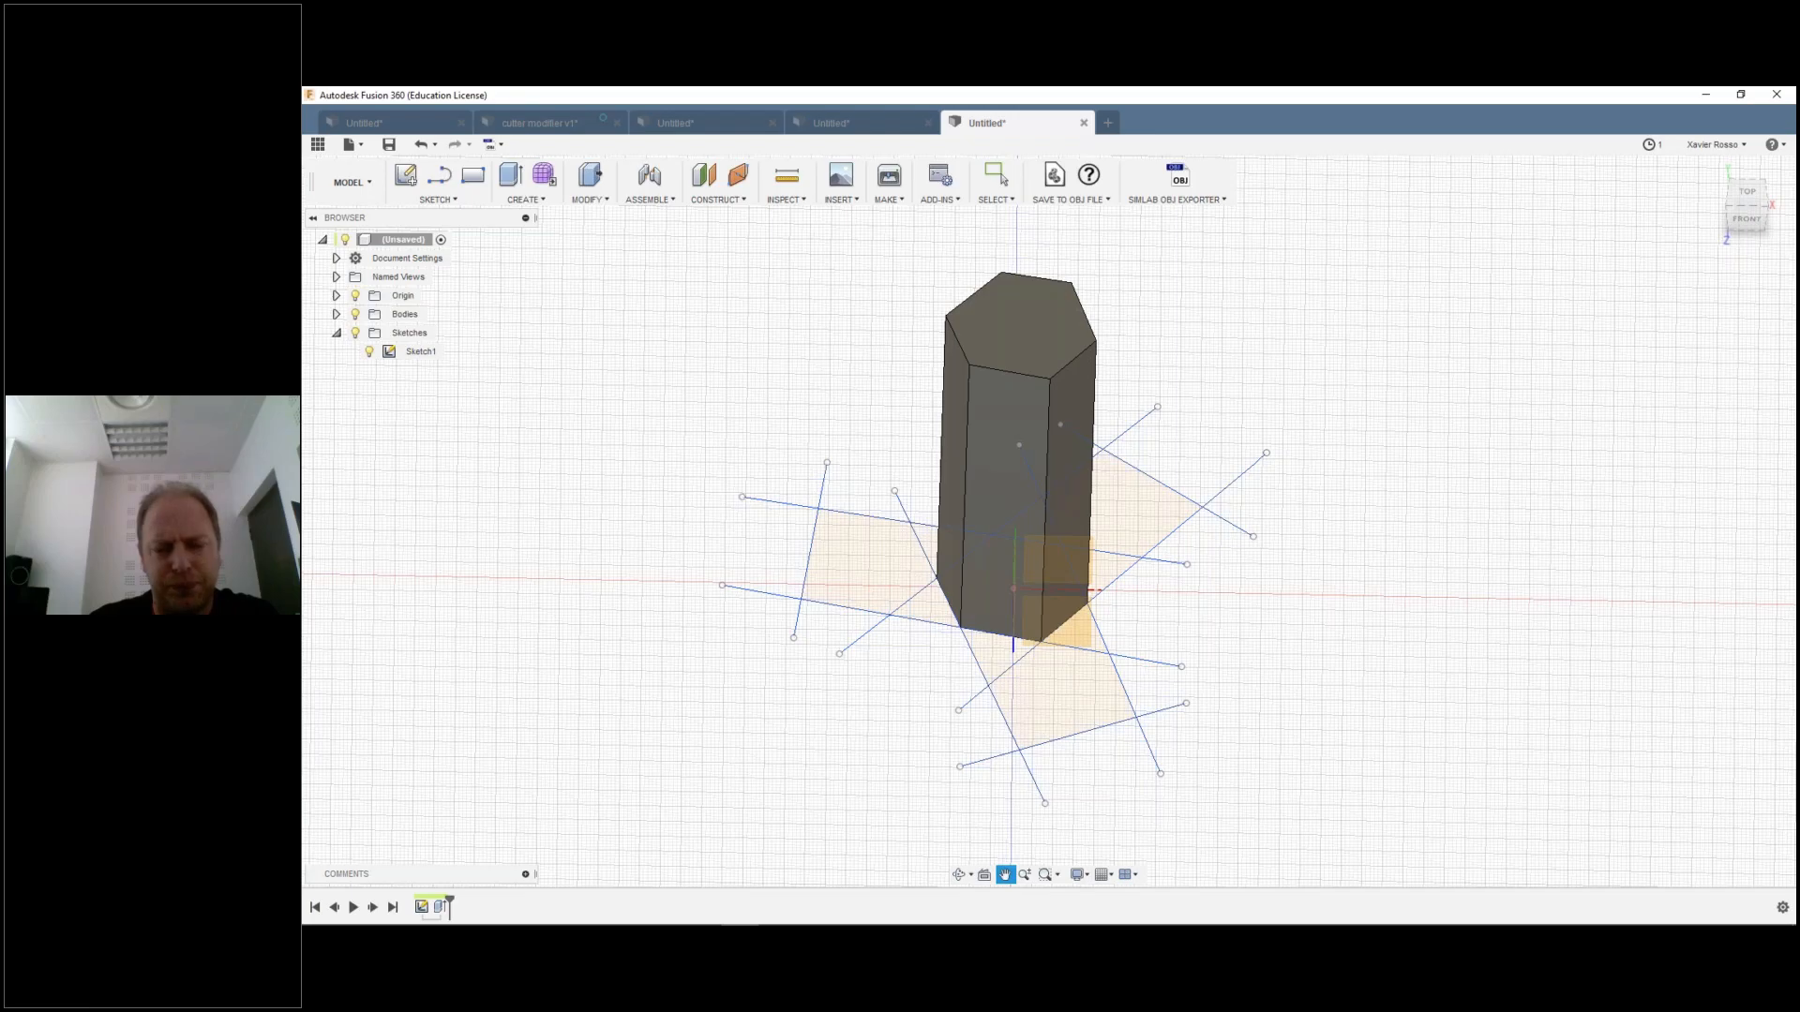
{"action": "middle_click_drag", "start_coordinate": [765, 268], "coordinate": [777, 272]}
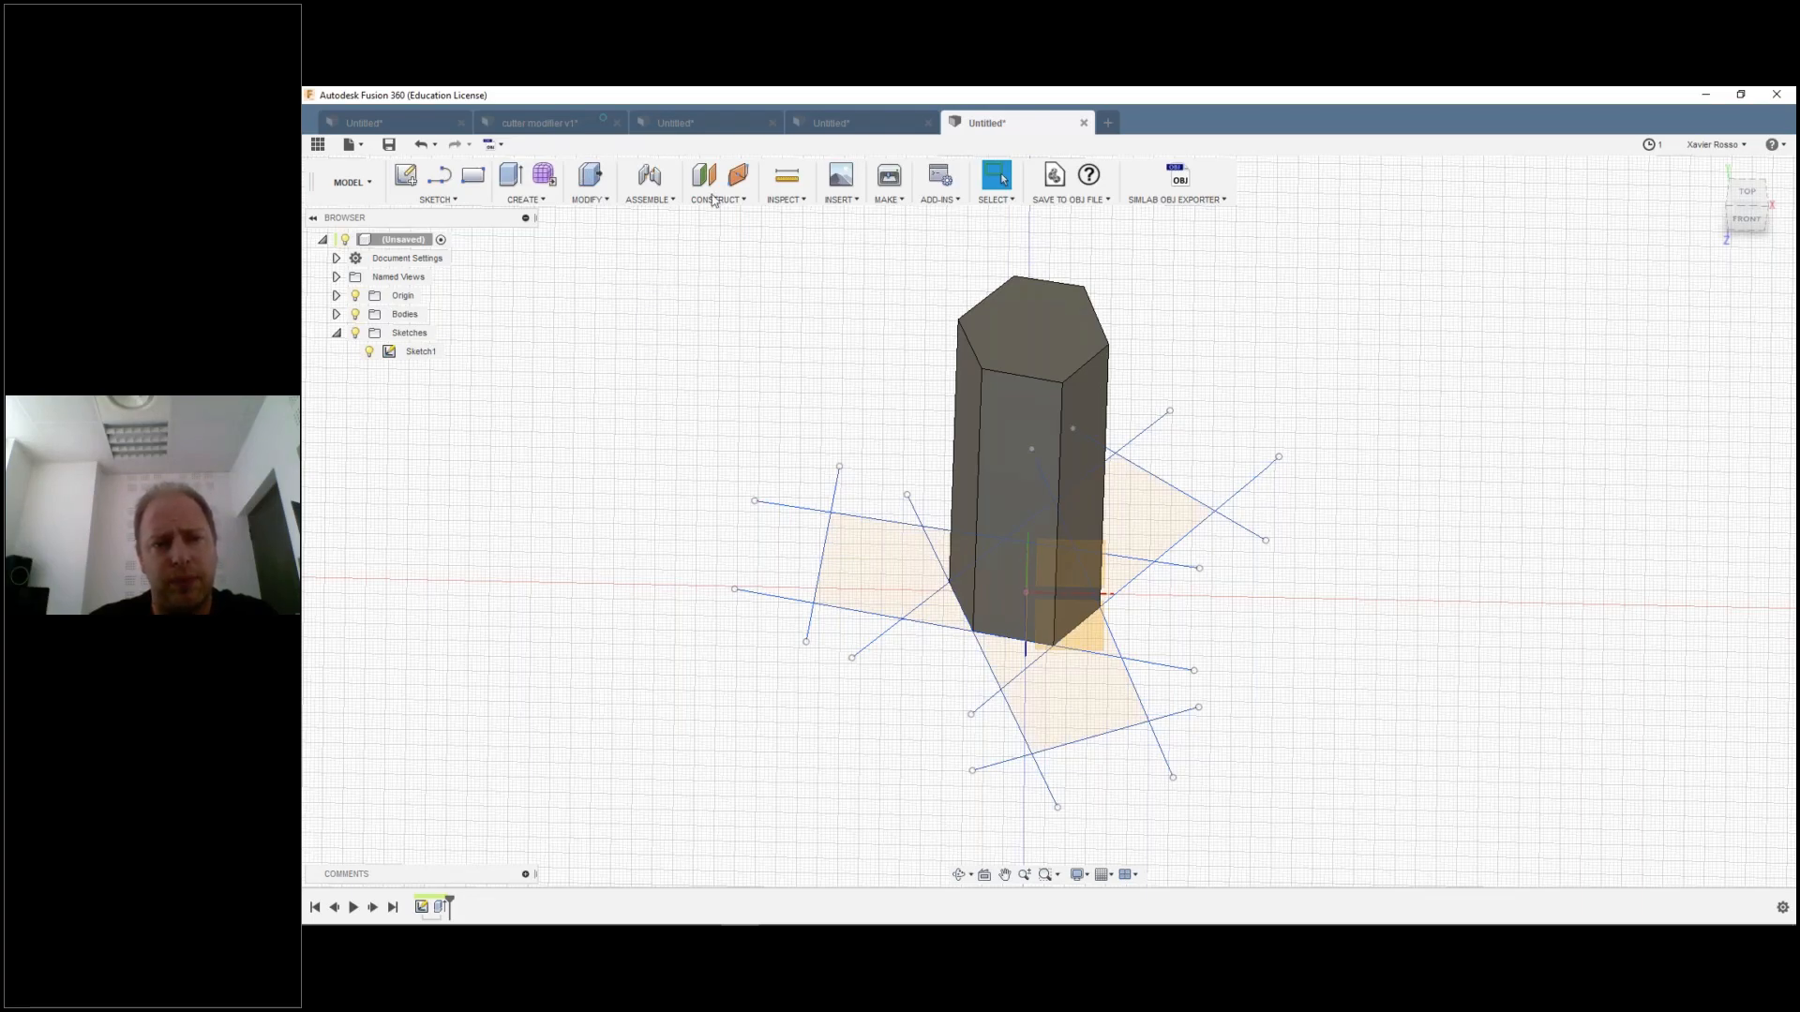
Step: Switch to the open document that contains the block with the partial round pocket
{"action": "left_click", "coordinate": [560, 126]}
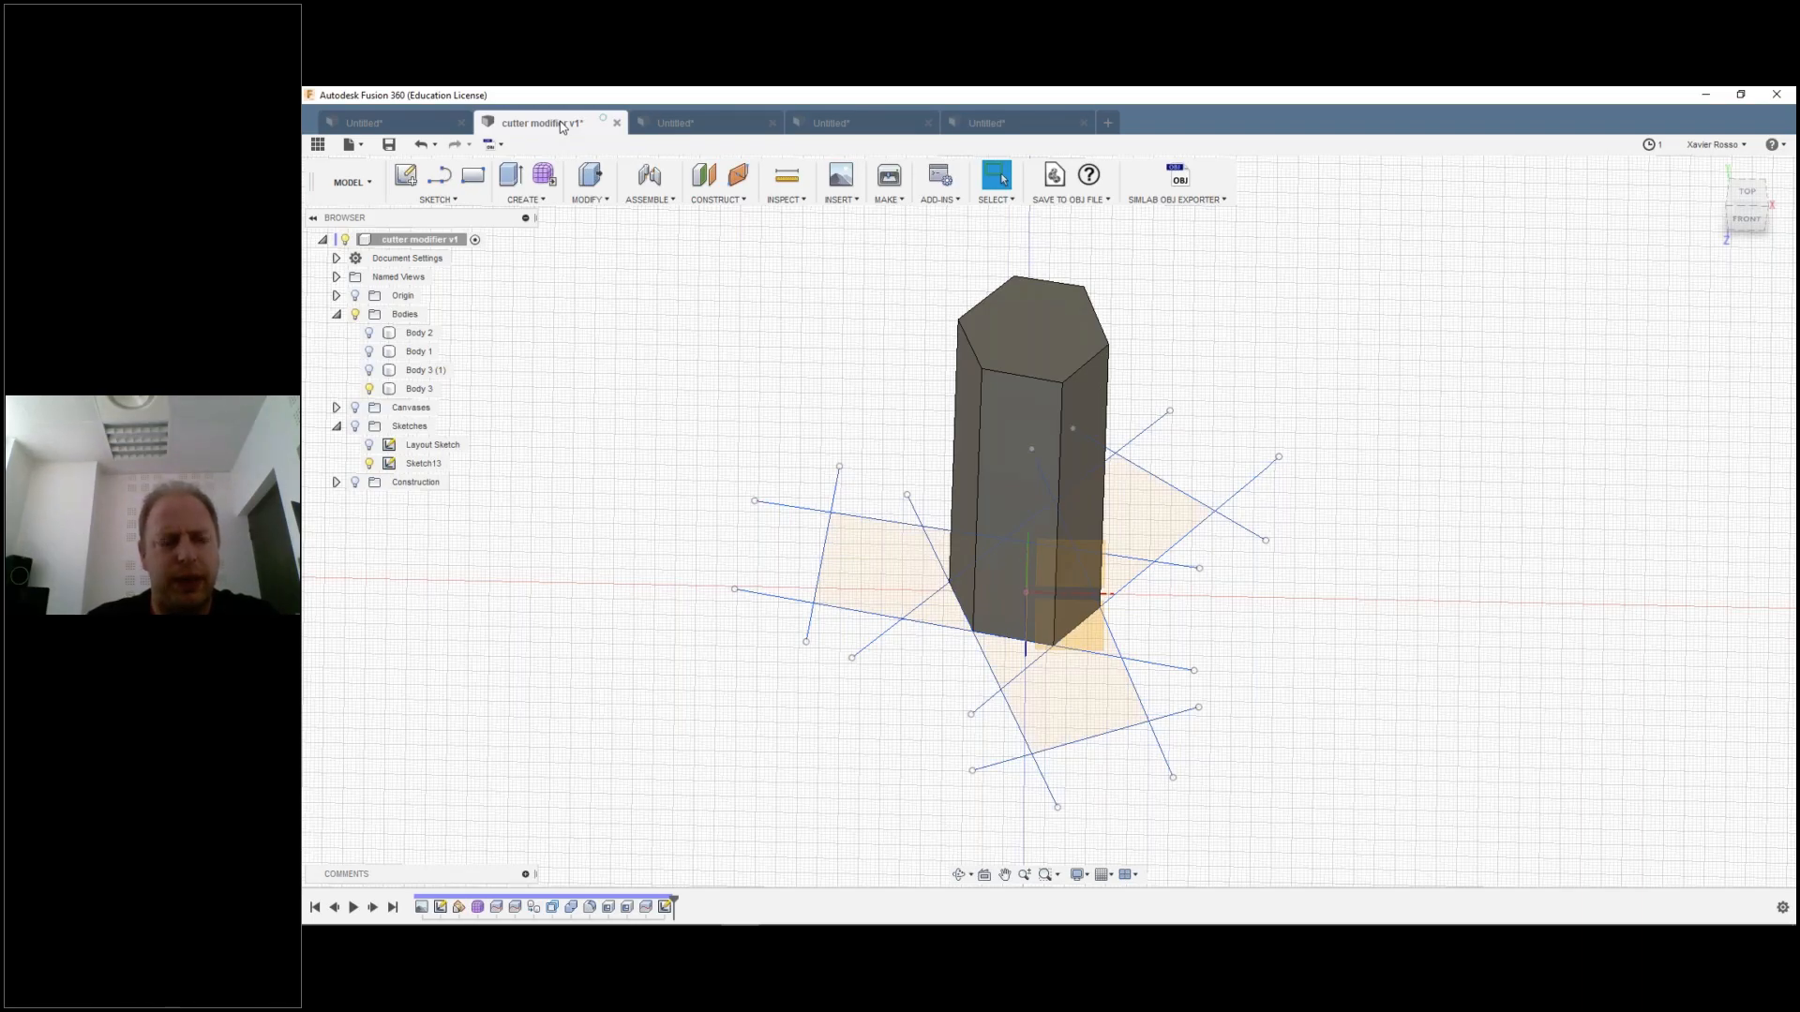
{"action": "left_click", "coordinate": [673, 119]}
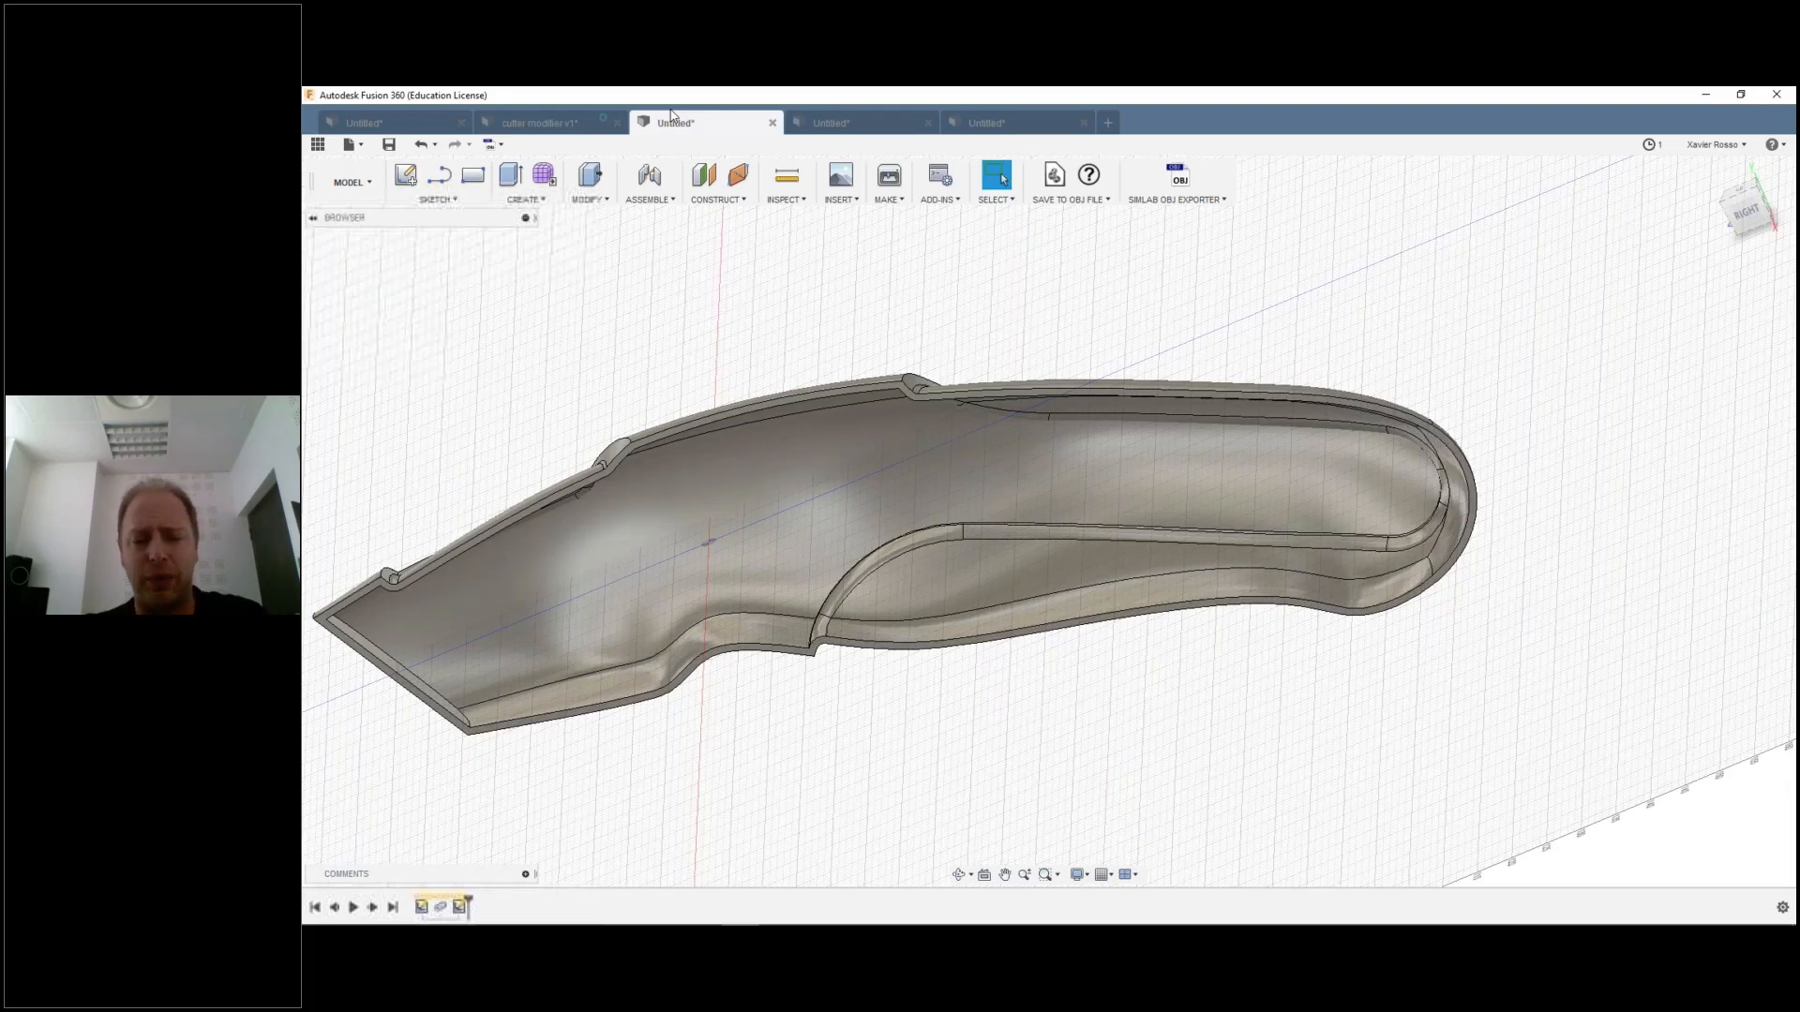
{"action": "left_click", "coordinate": [832, 123]}
{"action": "left_click", "coordinate": [531, 200]}
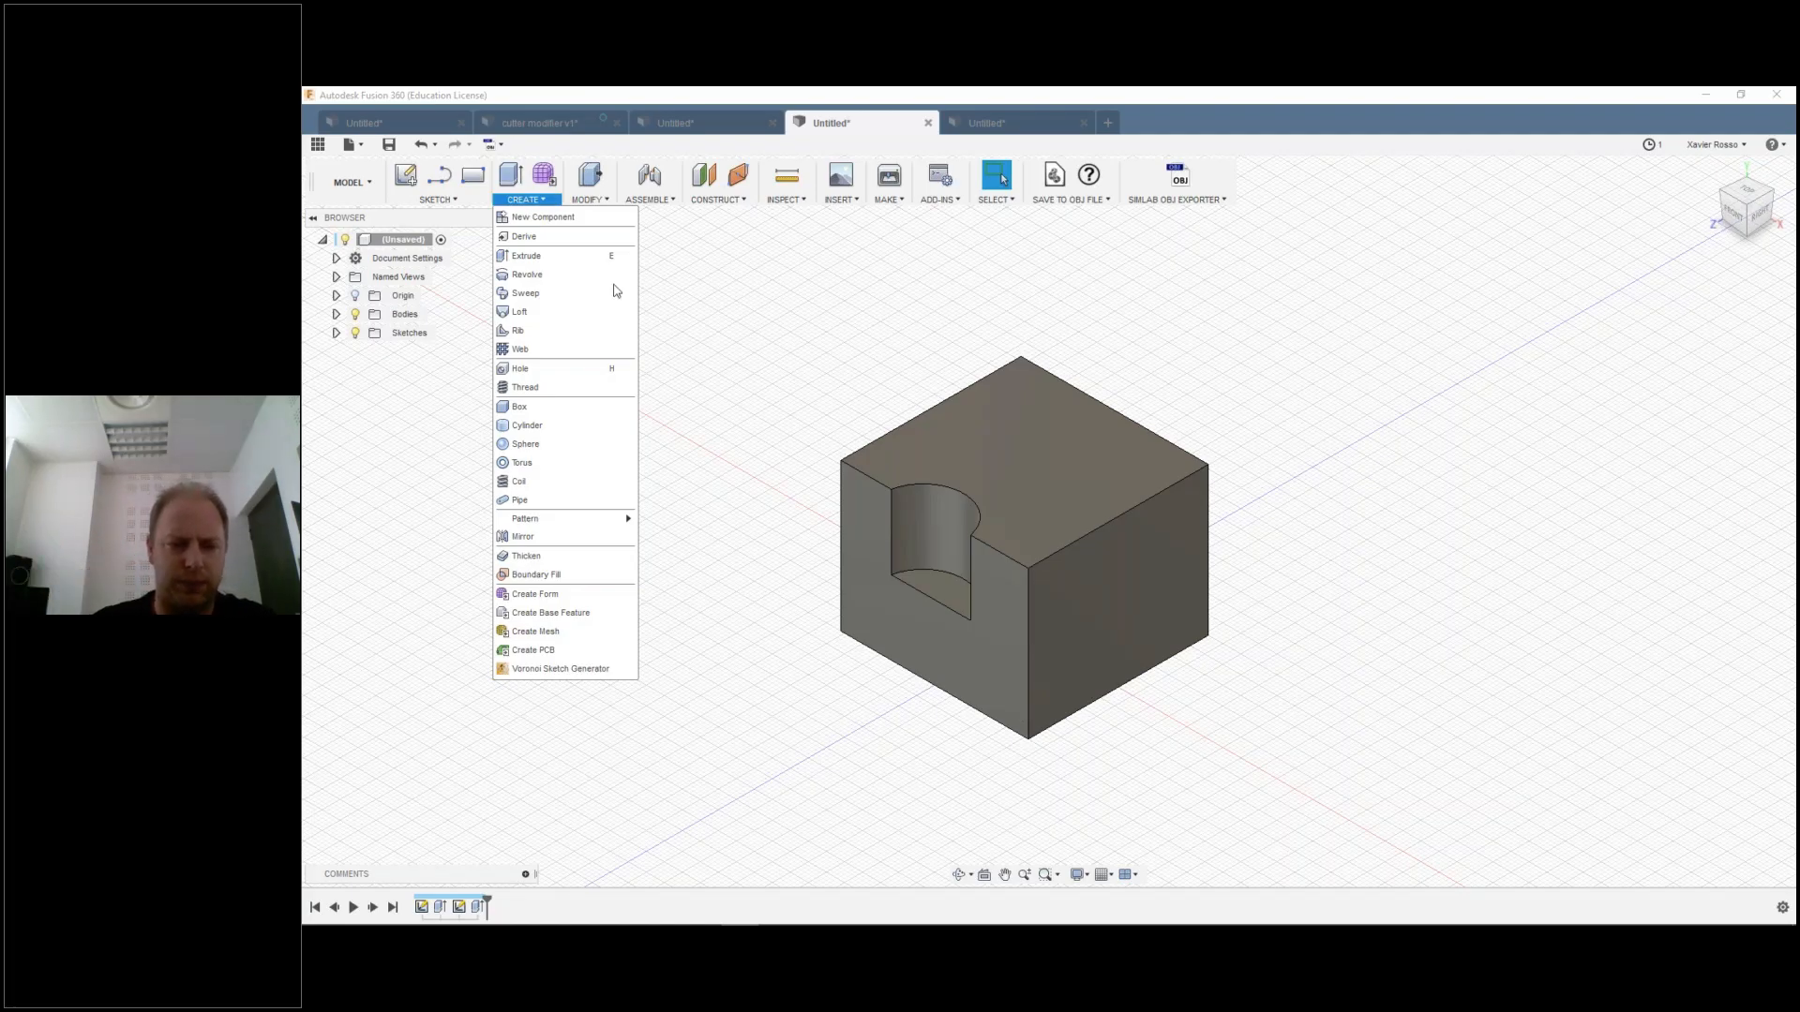
{"action": "mouse_move", "coordinate": [552, 523]}
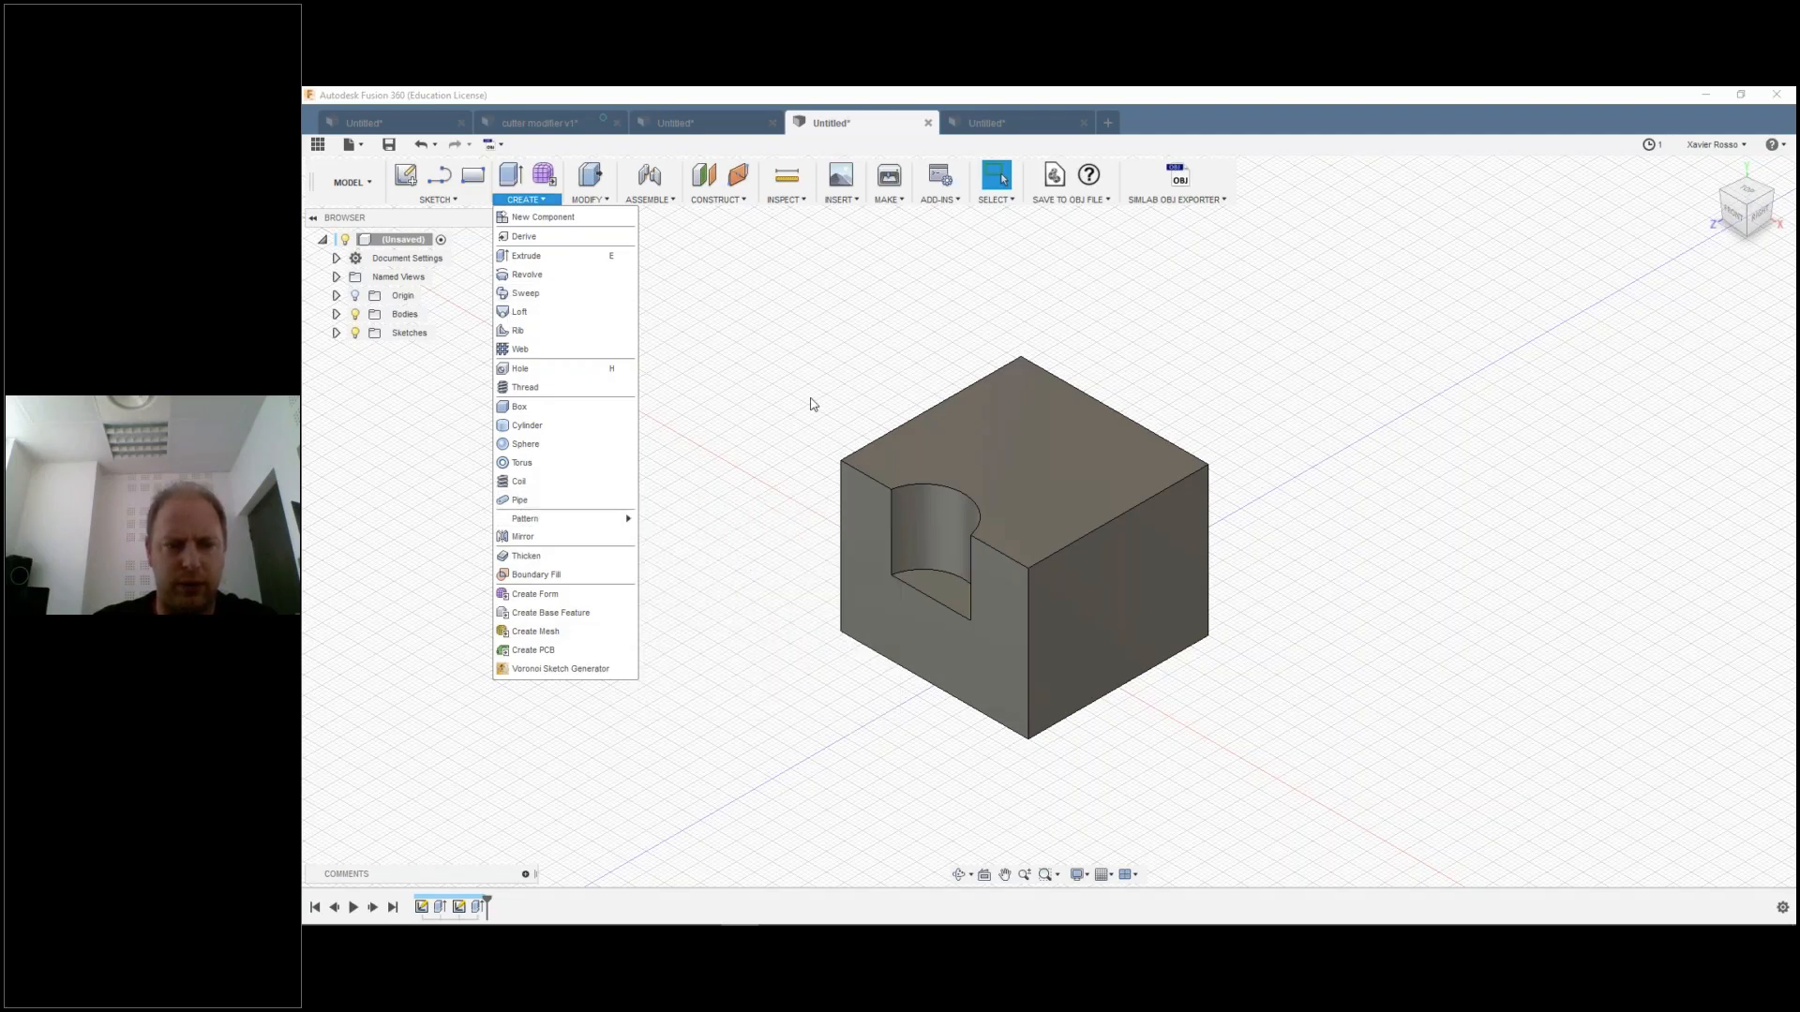
Step: Move the block body about 83.6 mm along the X direction, away from the origin
{"action": "left_click", "coordinate": [335, 314]}
{"action": "left_click", "coordinate": [335, 314]}
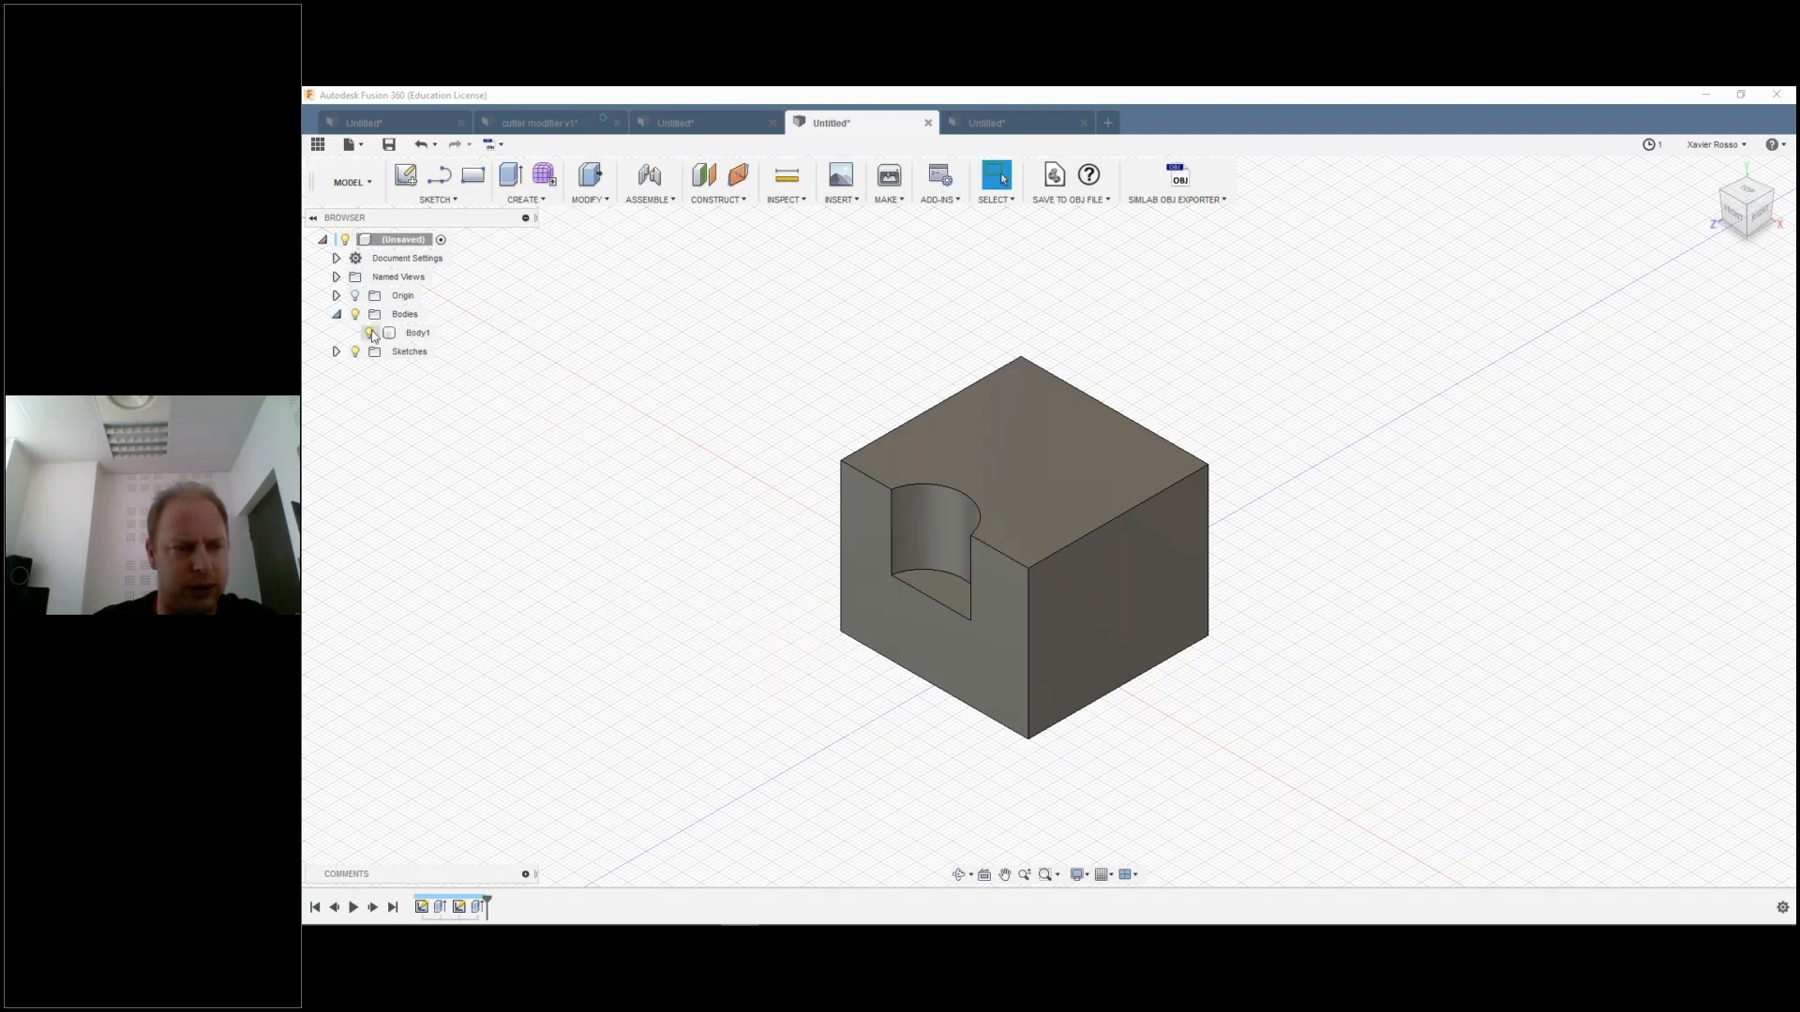
{"action": "right_click", "coordinate": [413, 339]}
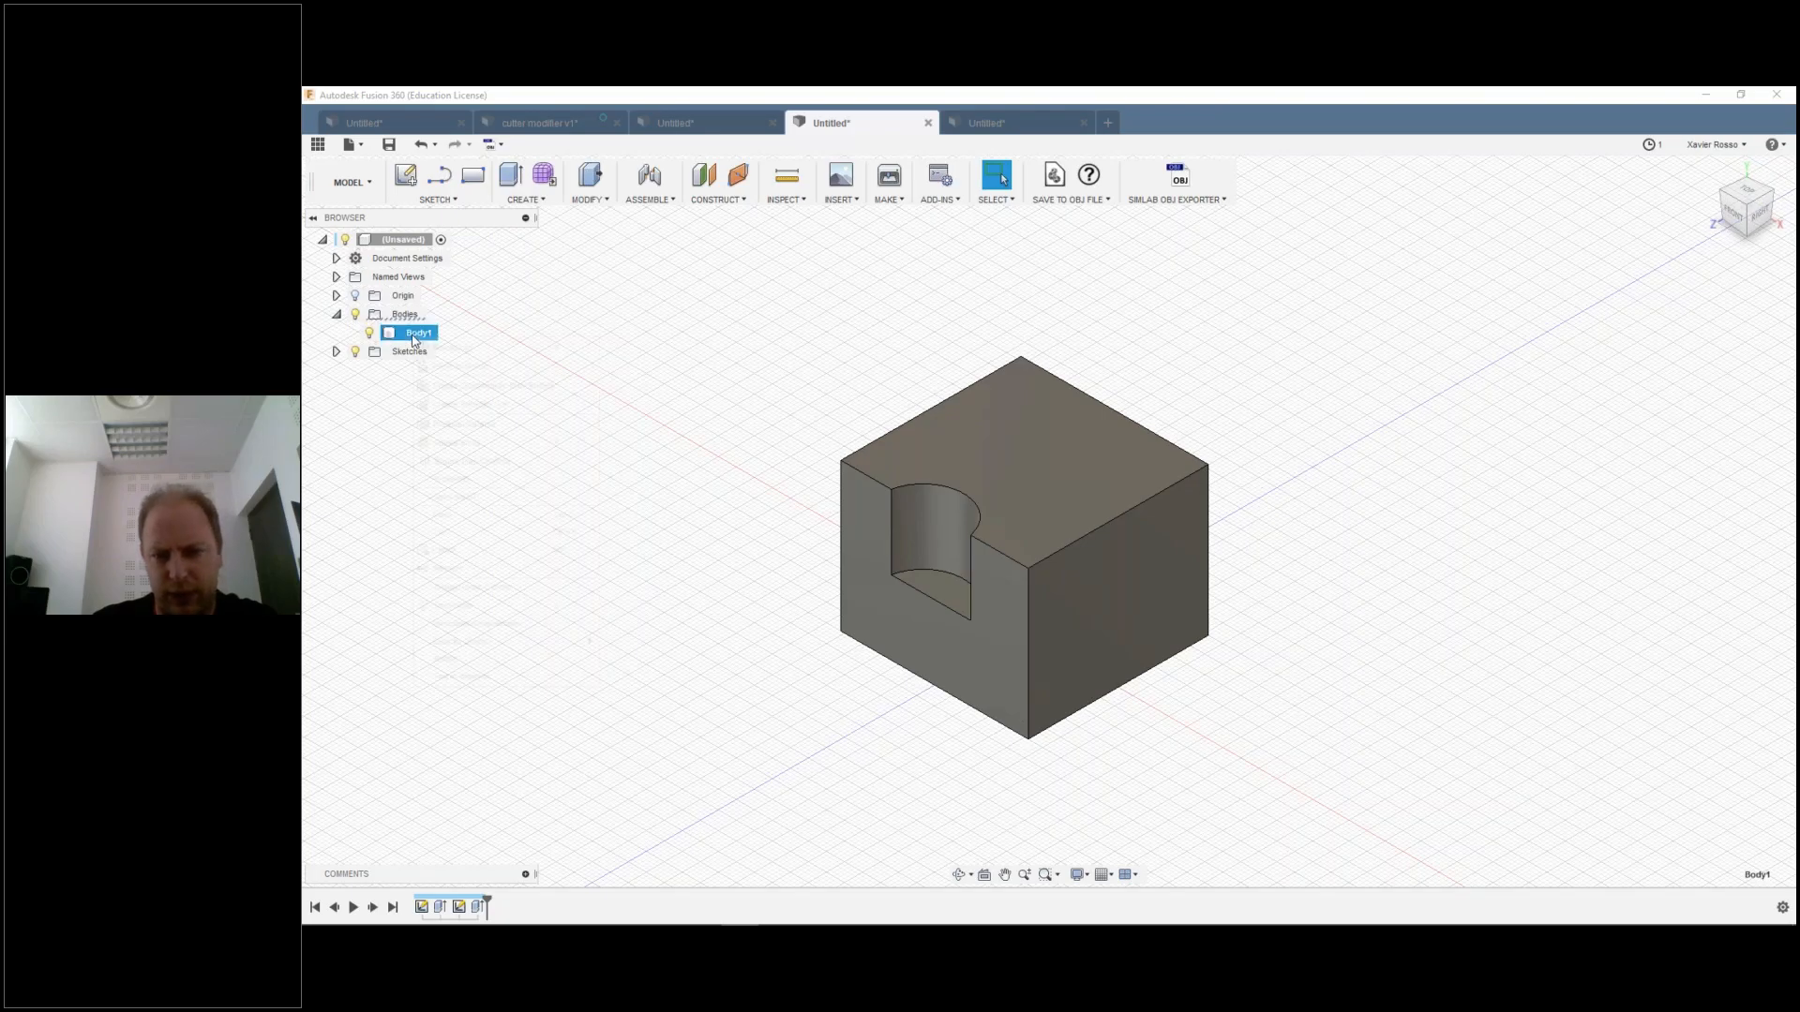
{"action": "left_click", "coordinate": [455, 349]}
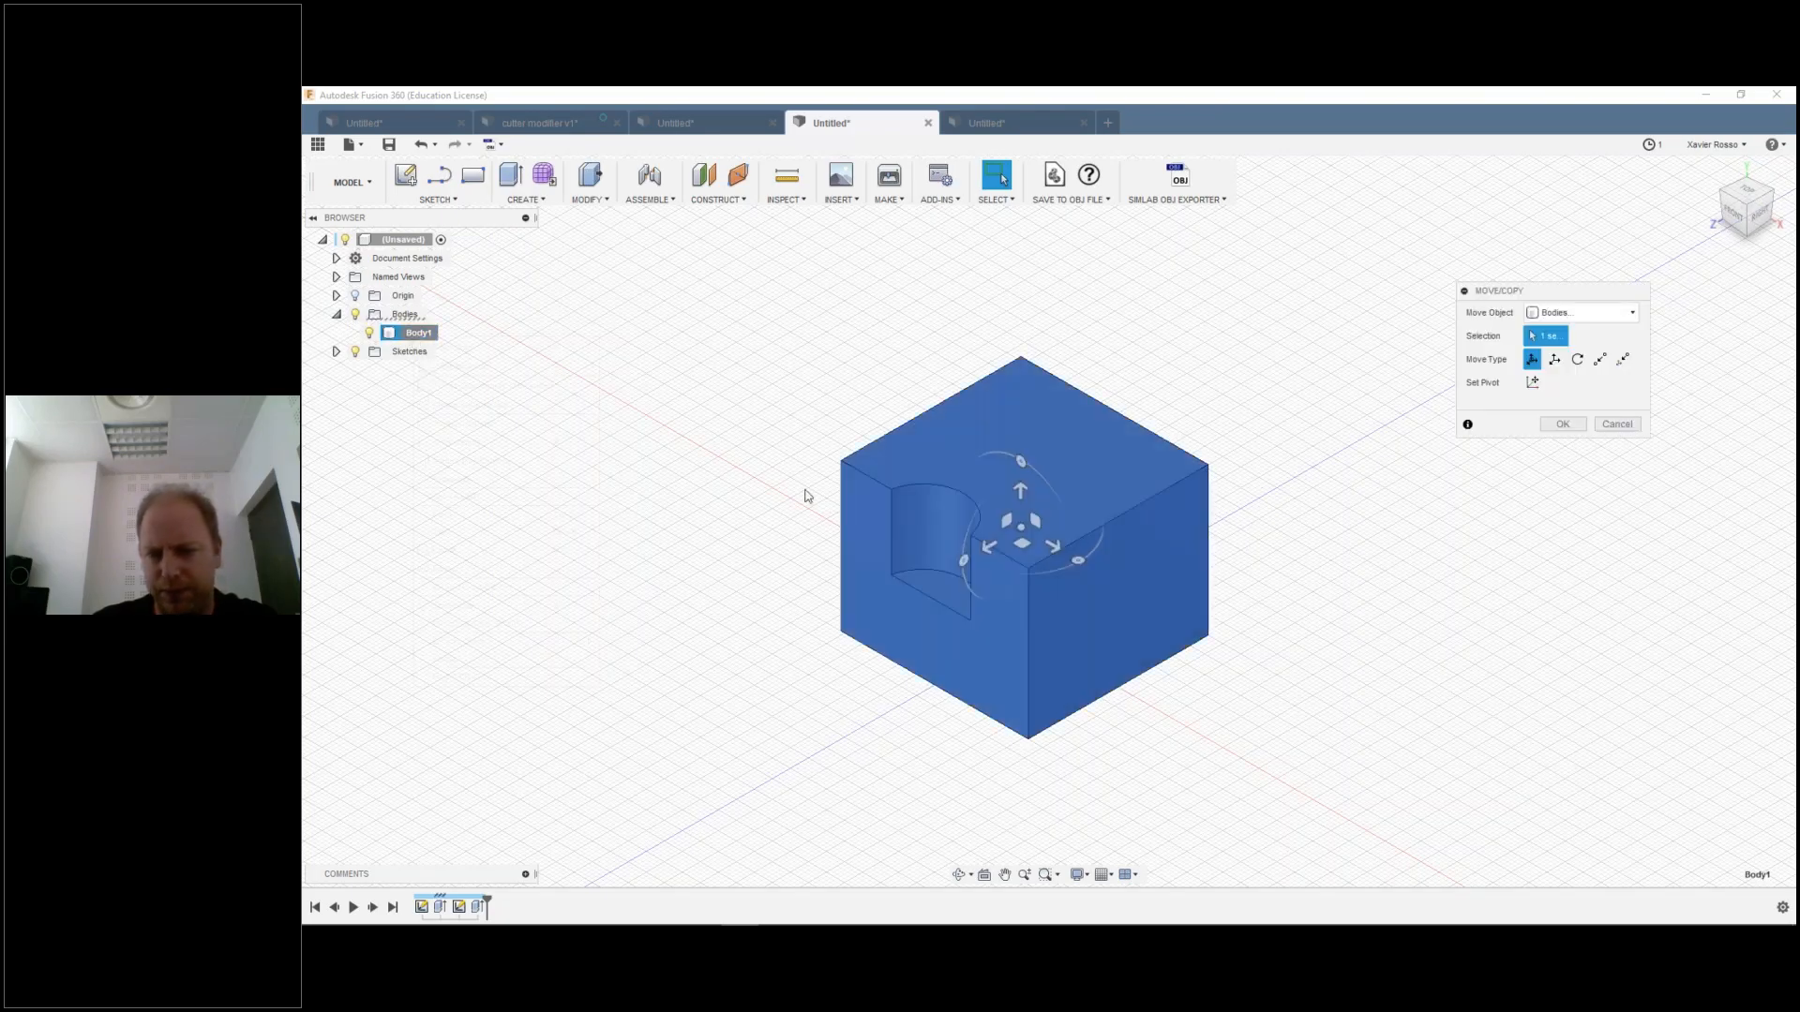
{"action": "left_click_drag", "start_coordinate": [1052, 546], "coordinate": [1348, 719]}
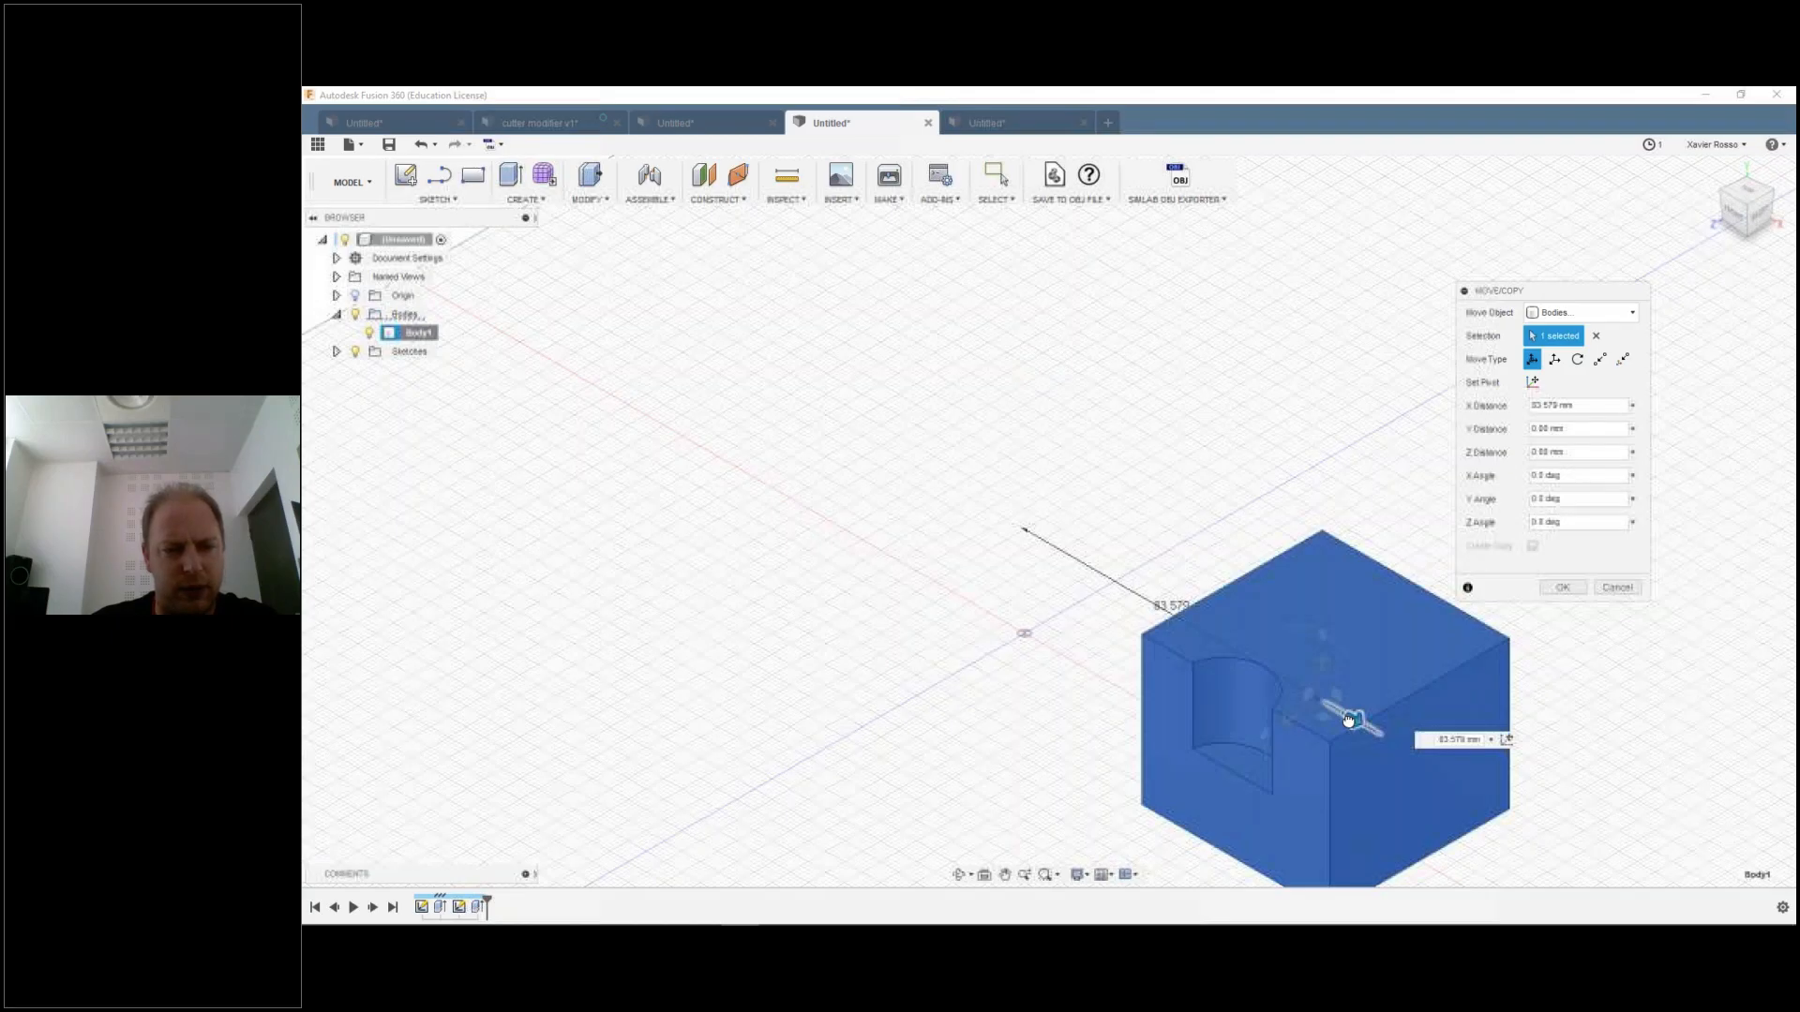
{"action": "key", "text": "Return"}
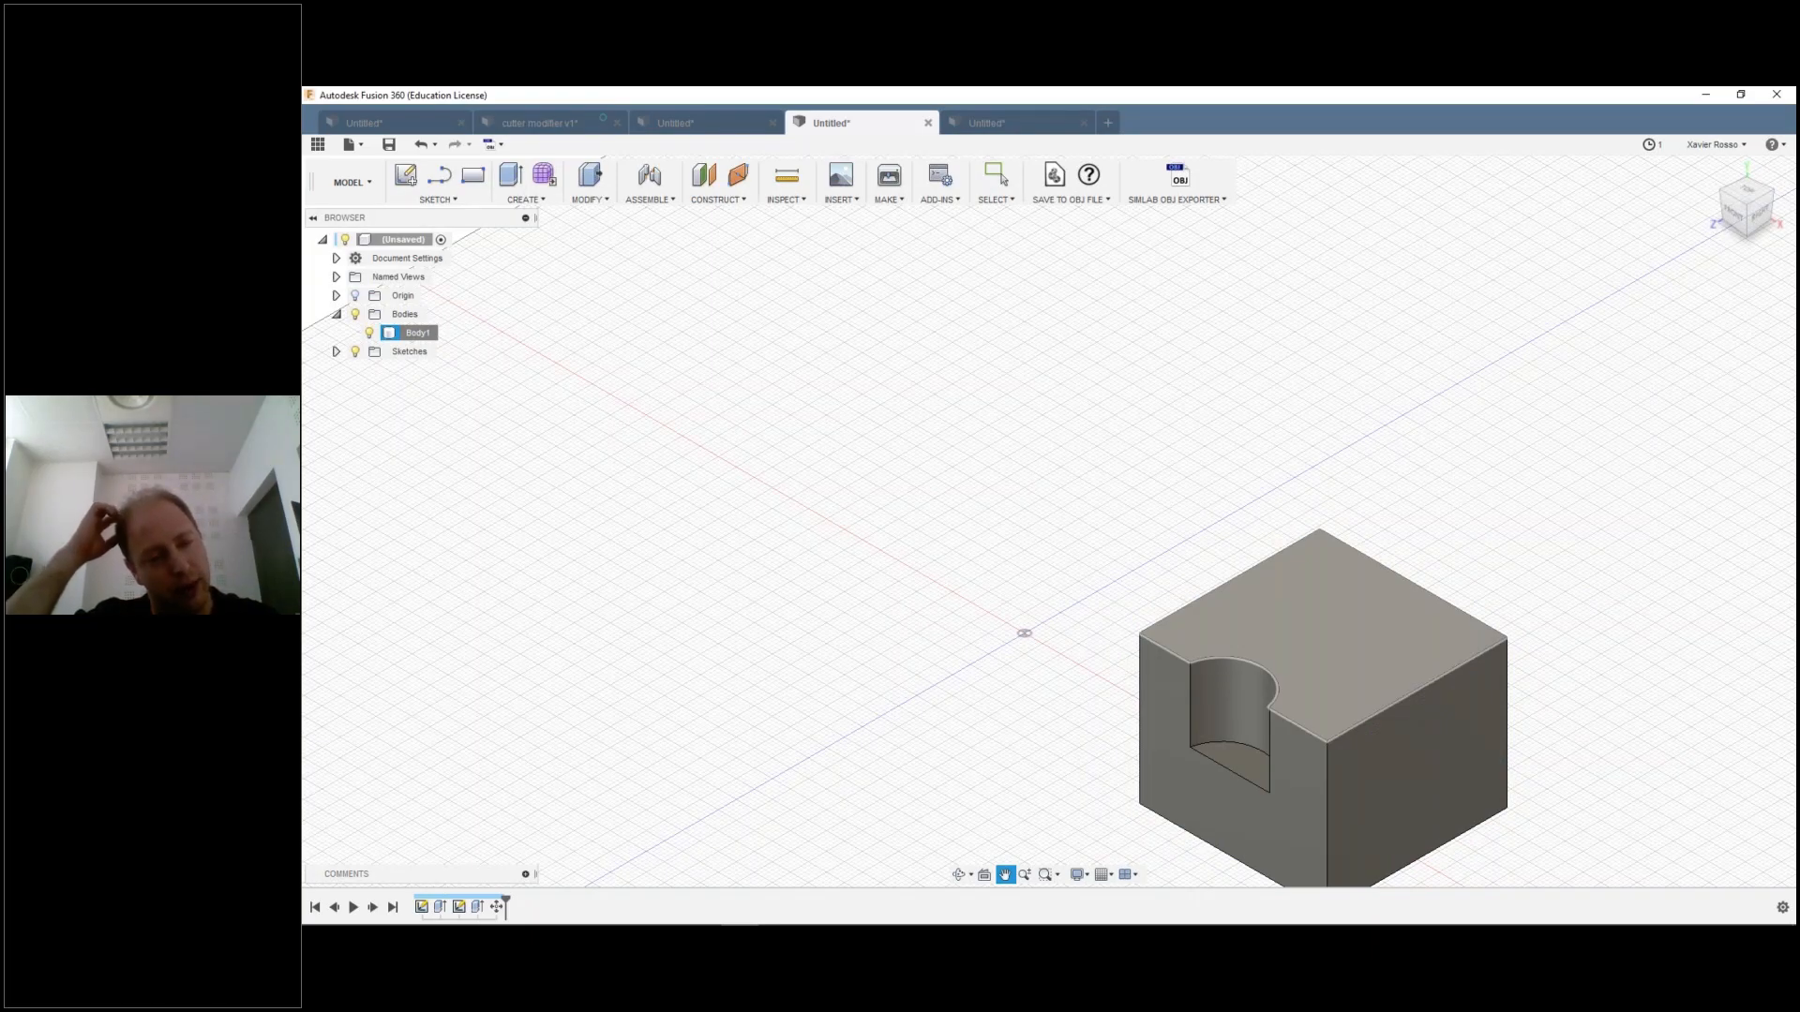
Step: Start a rectangular pattern with the pattern type Bodies and select the notched block as its object
{"action": "middle_click_drag", "start_coordinate": [1323, 656], "coordinate": [1264, 568]}
{"action": "left_click", "coordinate": [526, 200]}
{"action": "mouse_move", "coordinate": [564, 519]}
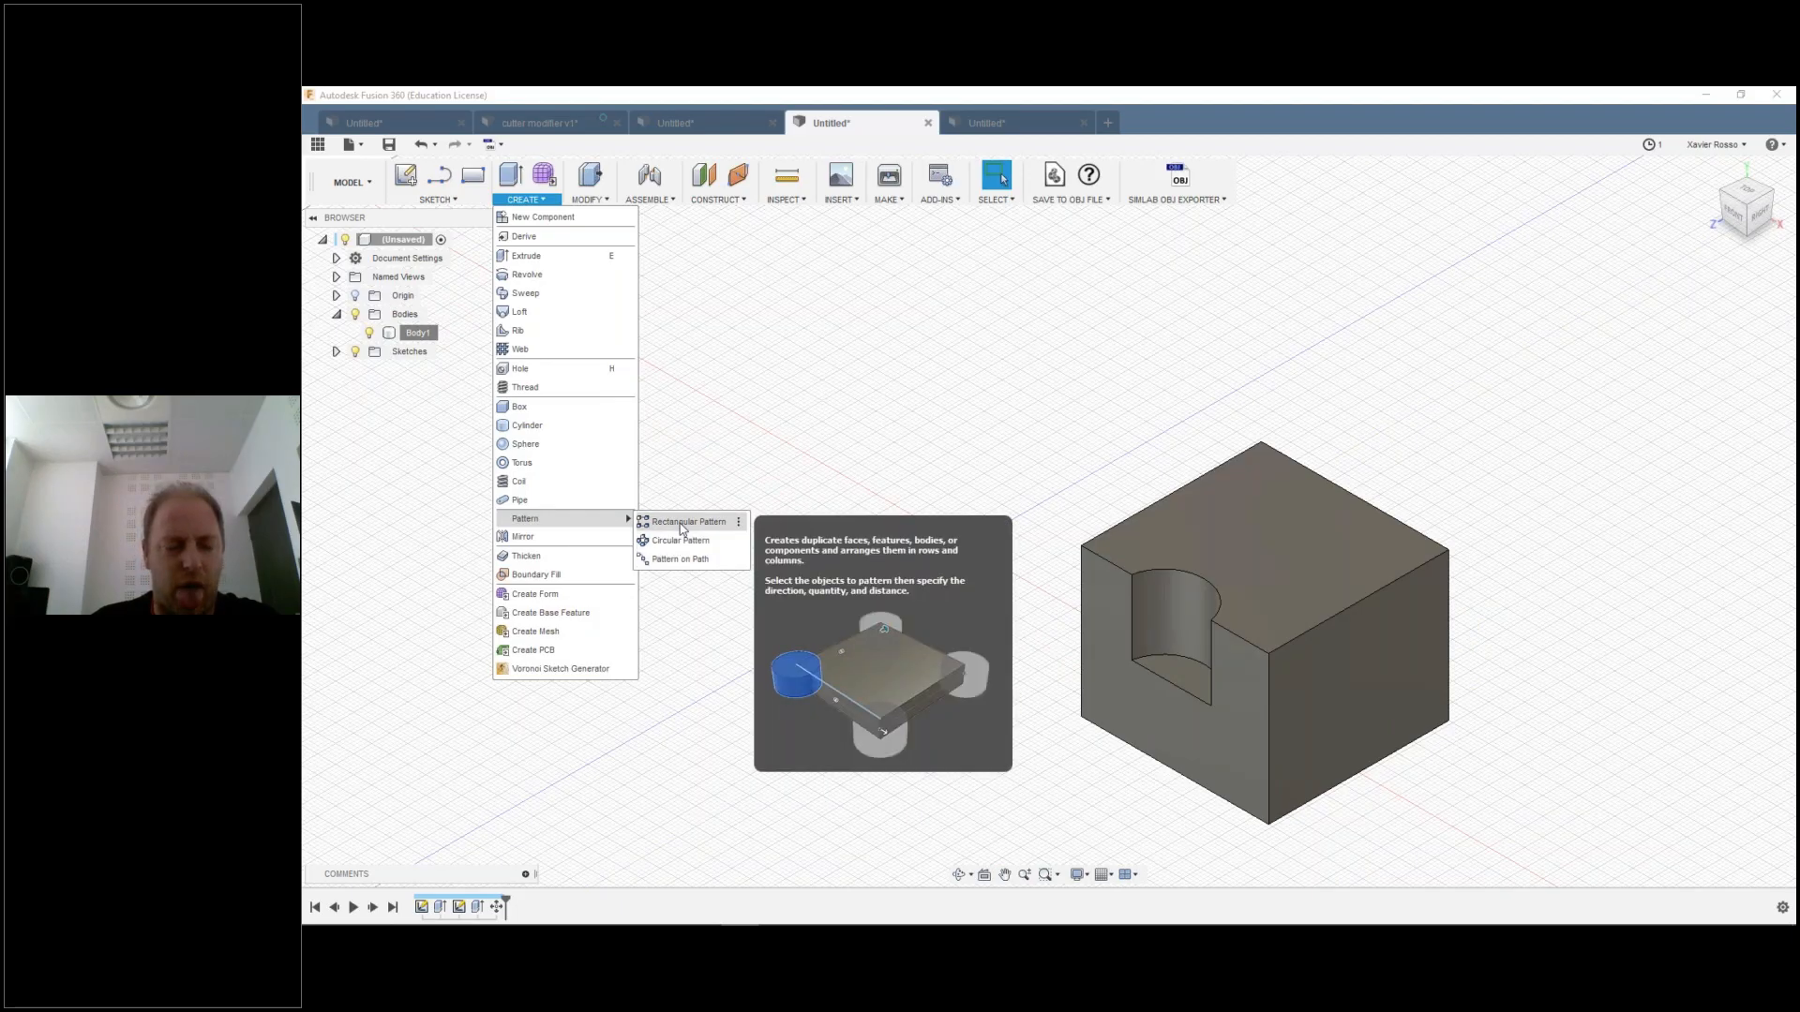
{"action": "left_click", "coordinate": [682, 525]}
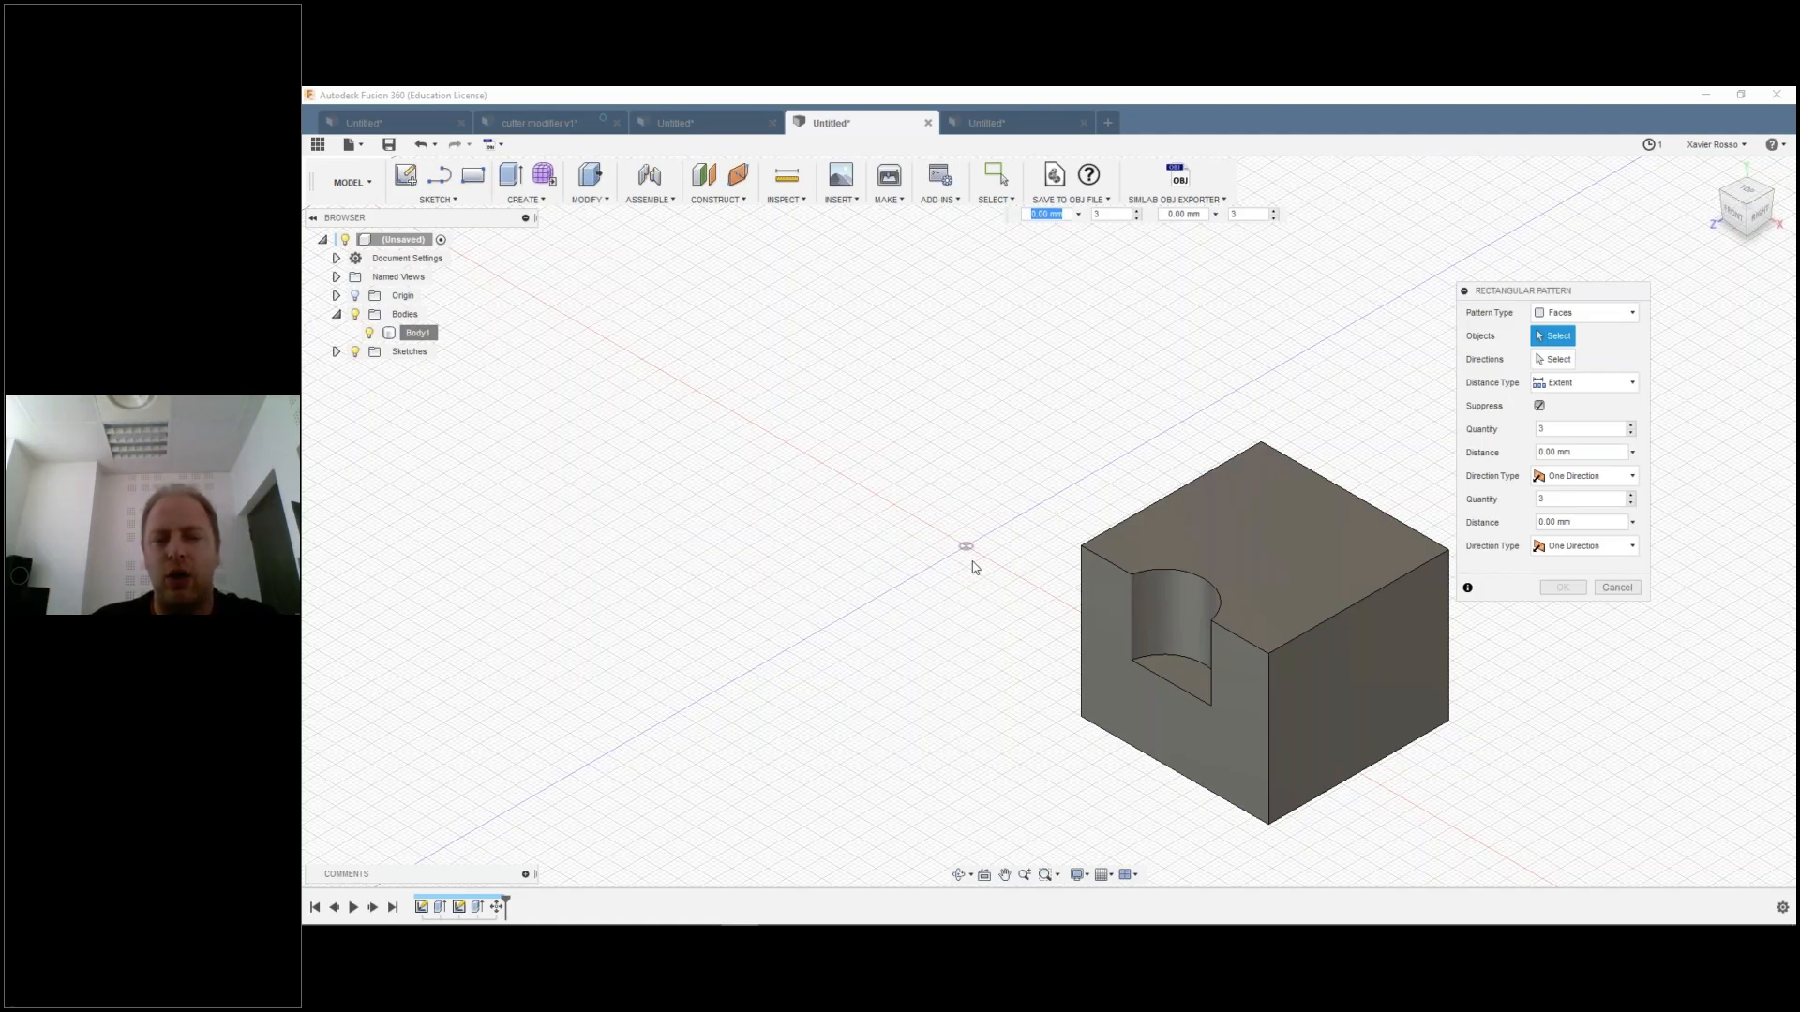
{"action": "scroll", "coordinate": [975, 567], "scroll_direction": "down", "scroll_amount": 2}
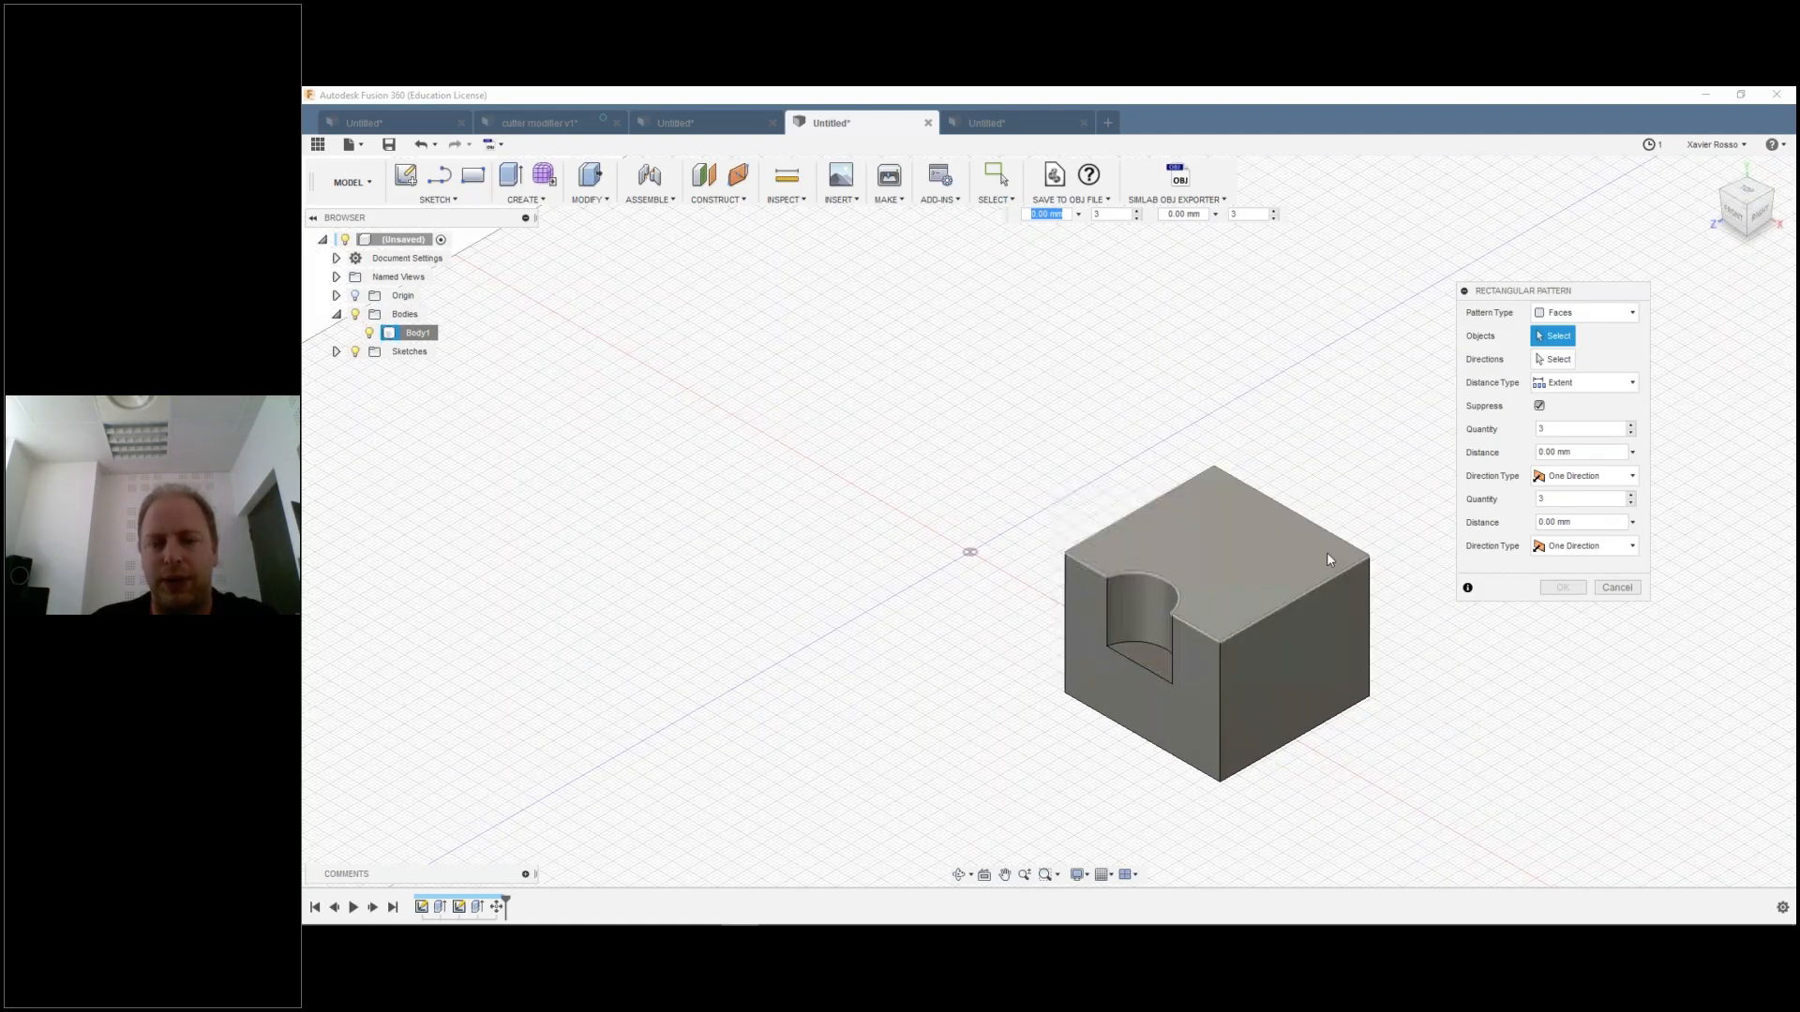
{"action": "left_click", "coordinate": [1542, 294]}
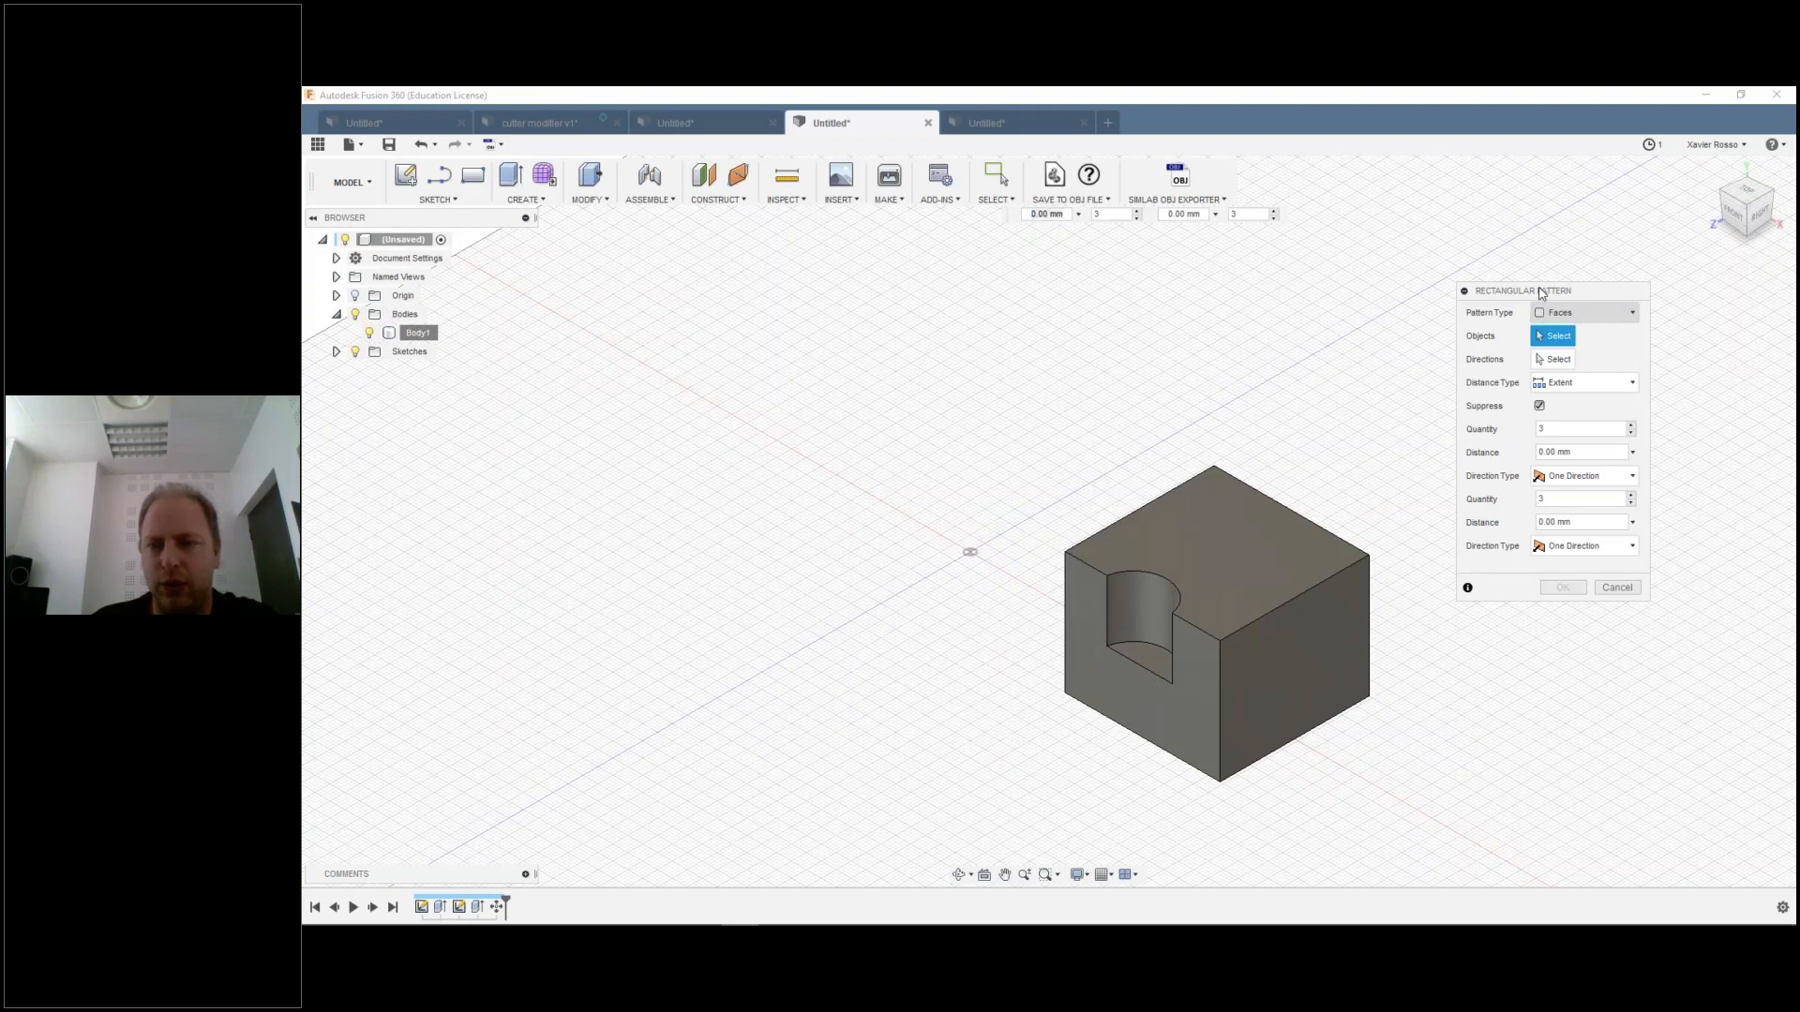
{"action": "left_click_drag", "start_coordinate": [1542, 294], "coordinate": [1508, 256]}
{"action": "left_click", "coordinate": [1556, 281]}
{"action": "left_click", "coordinate": [1533, 321]}
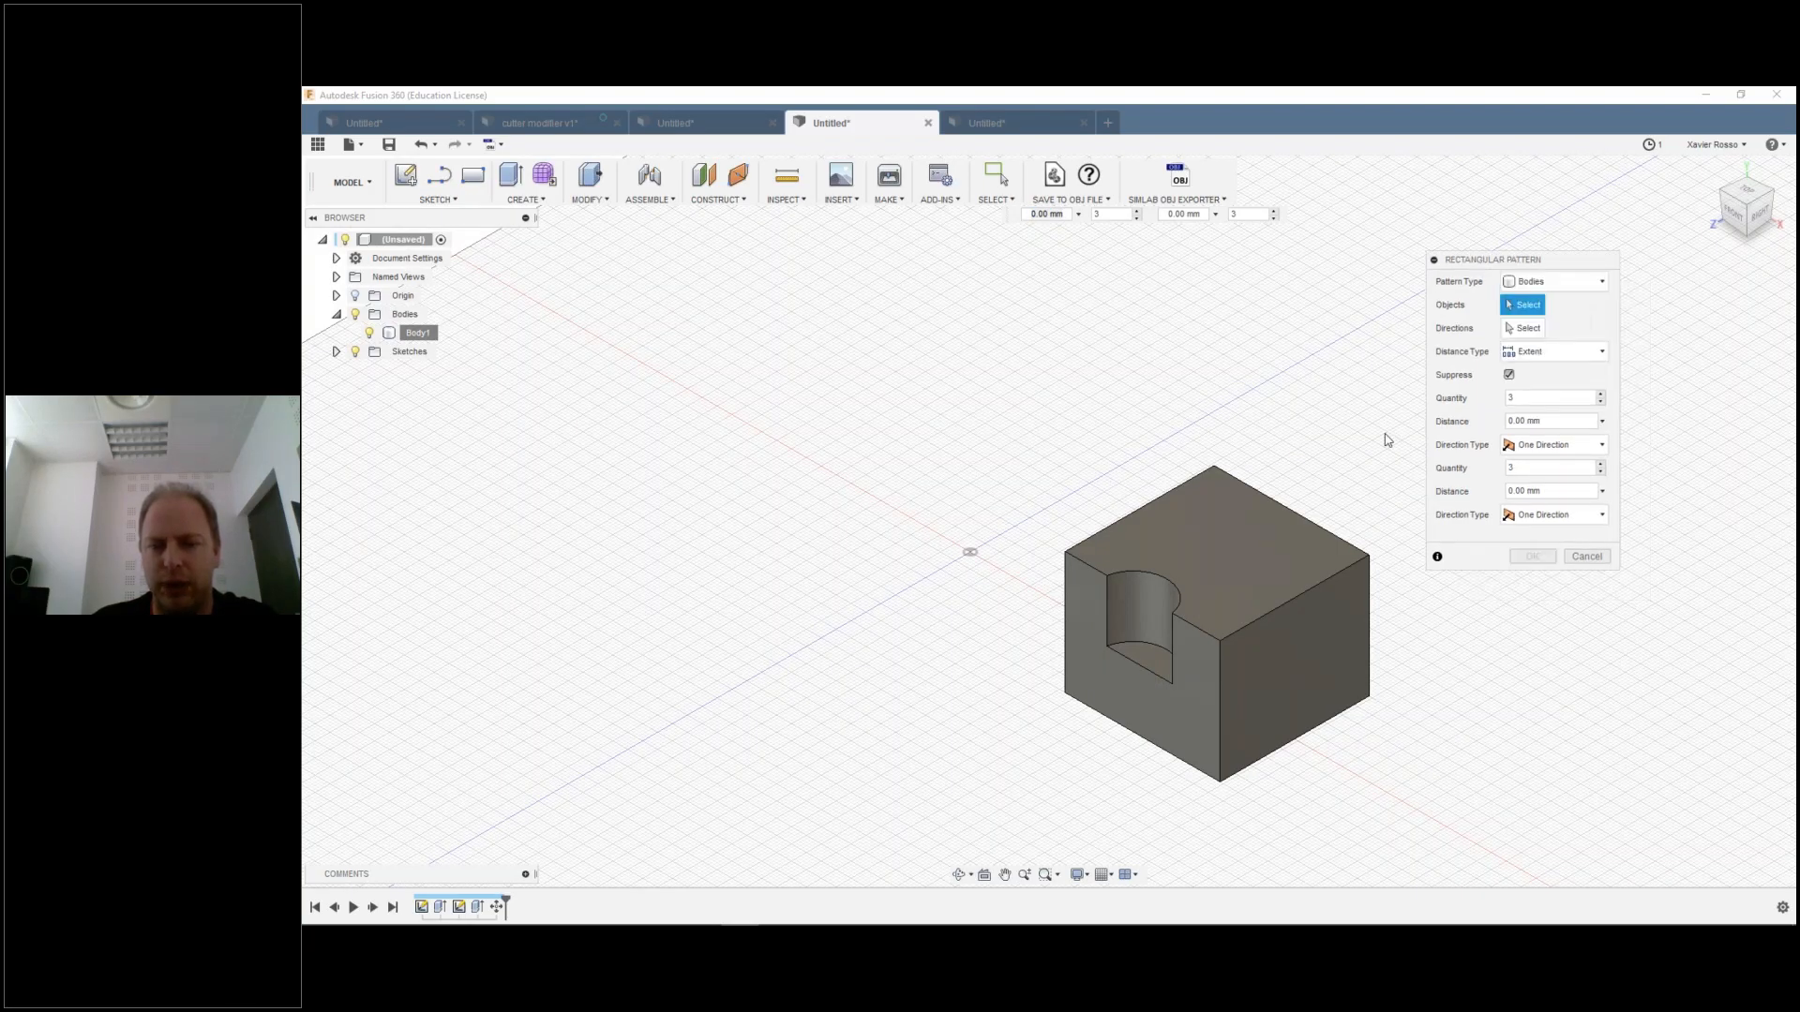
{"action": "left_click", "coordinate": [1313, 560]}
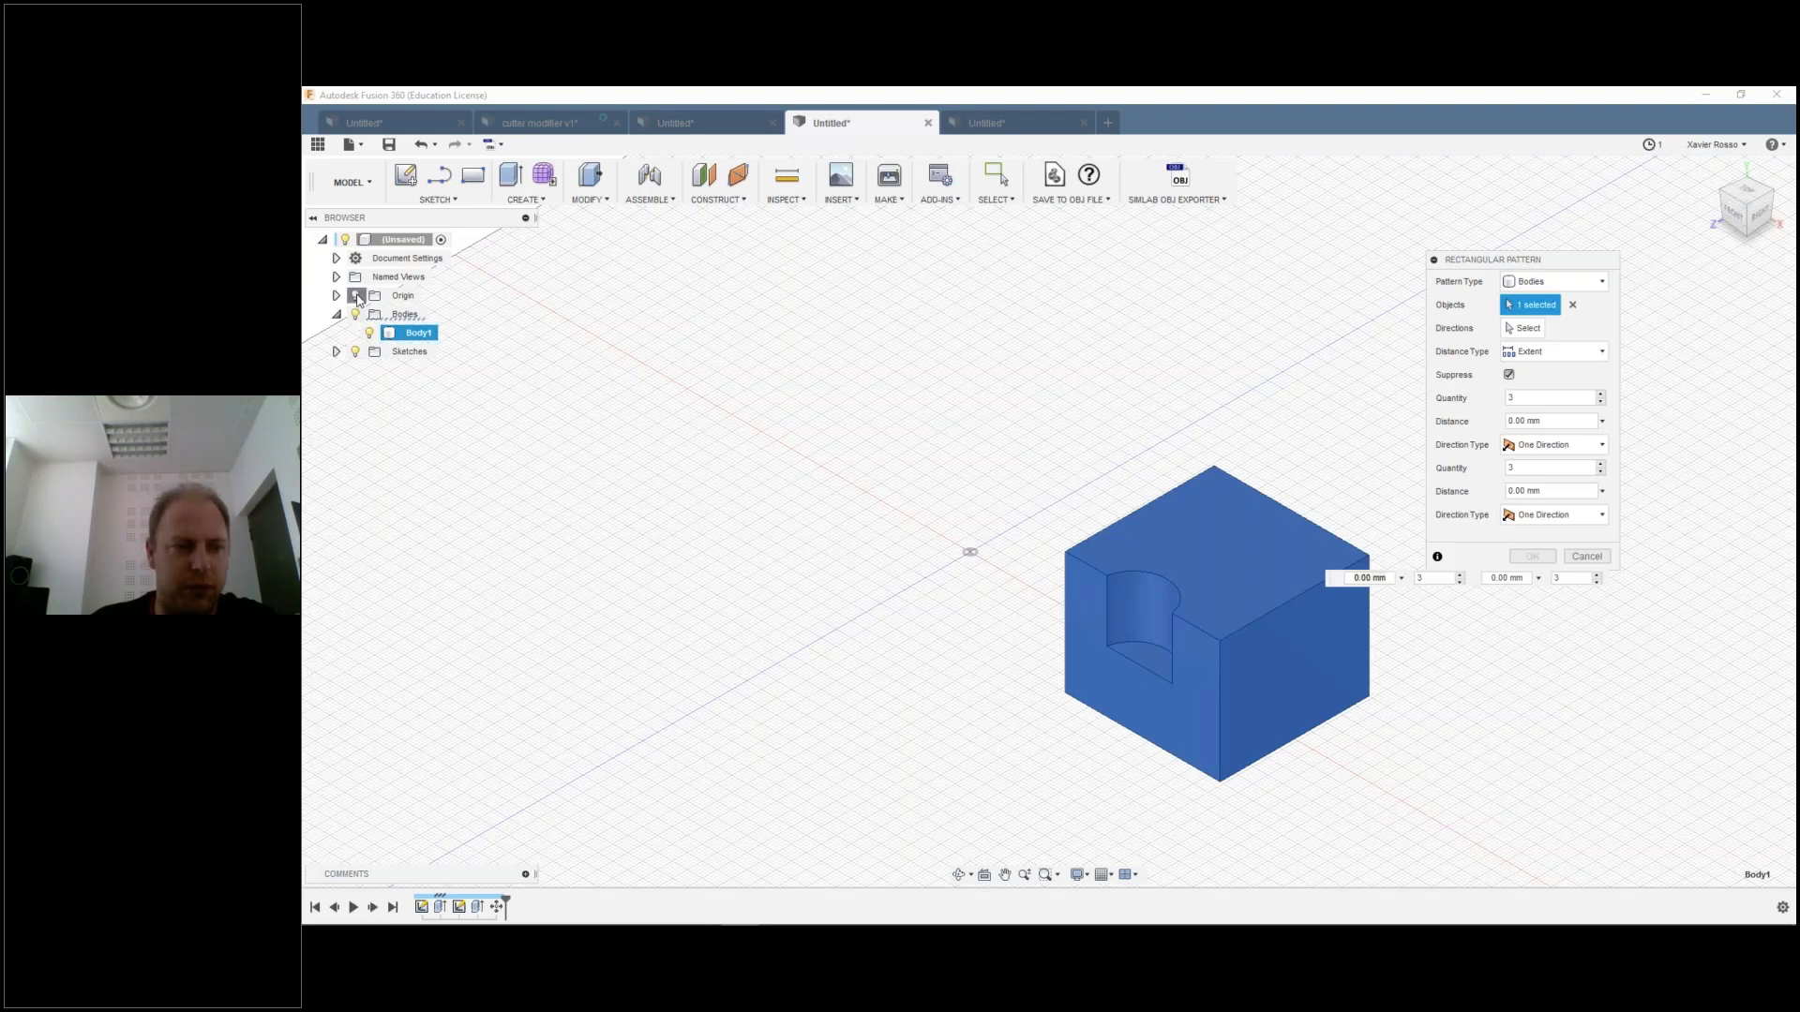
Step: Show the origin planes and axes, and cancel the rectangular pattern
{"action": "left_click", "coordinate": [356, 296]}
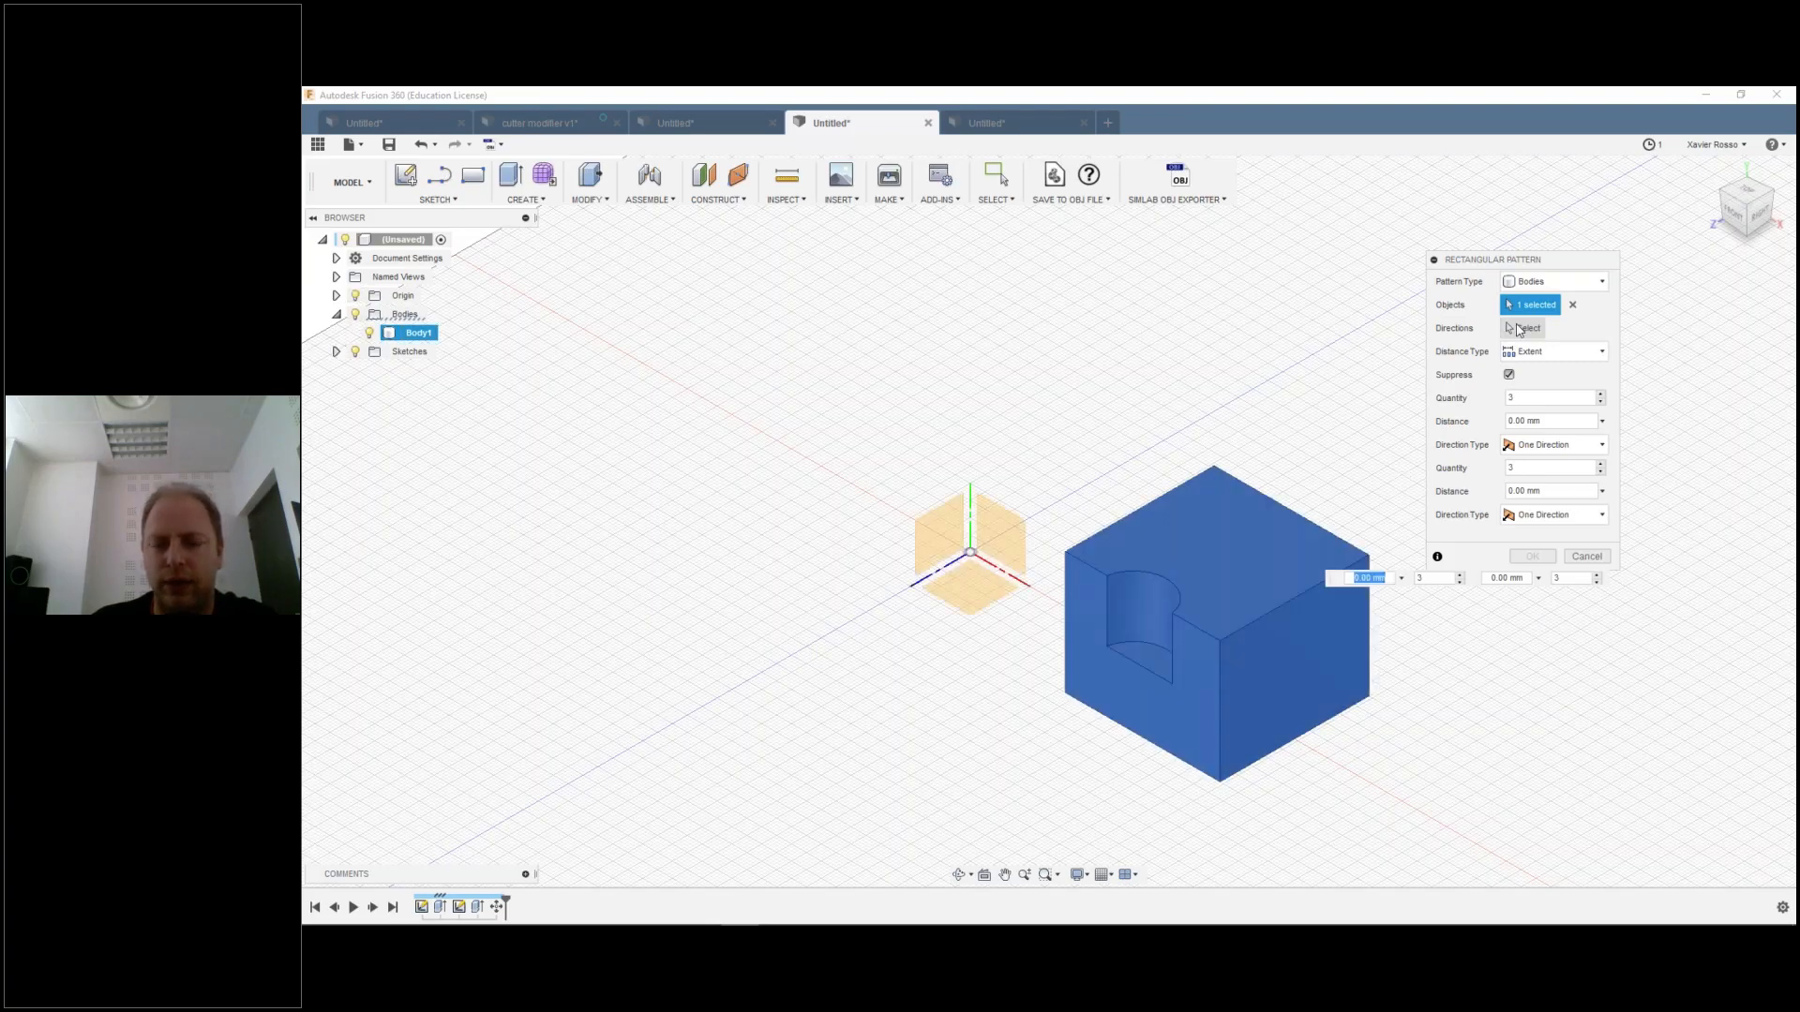
{"action": "key", "text": "Escape"}
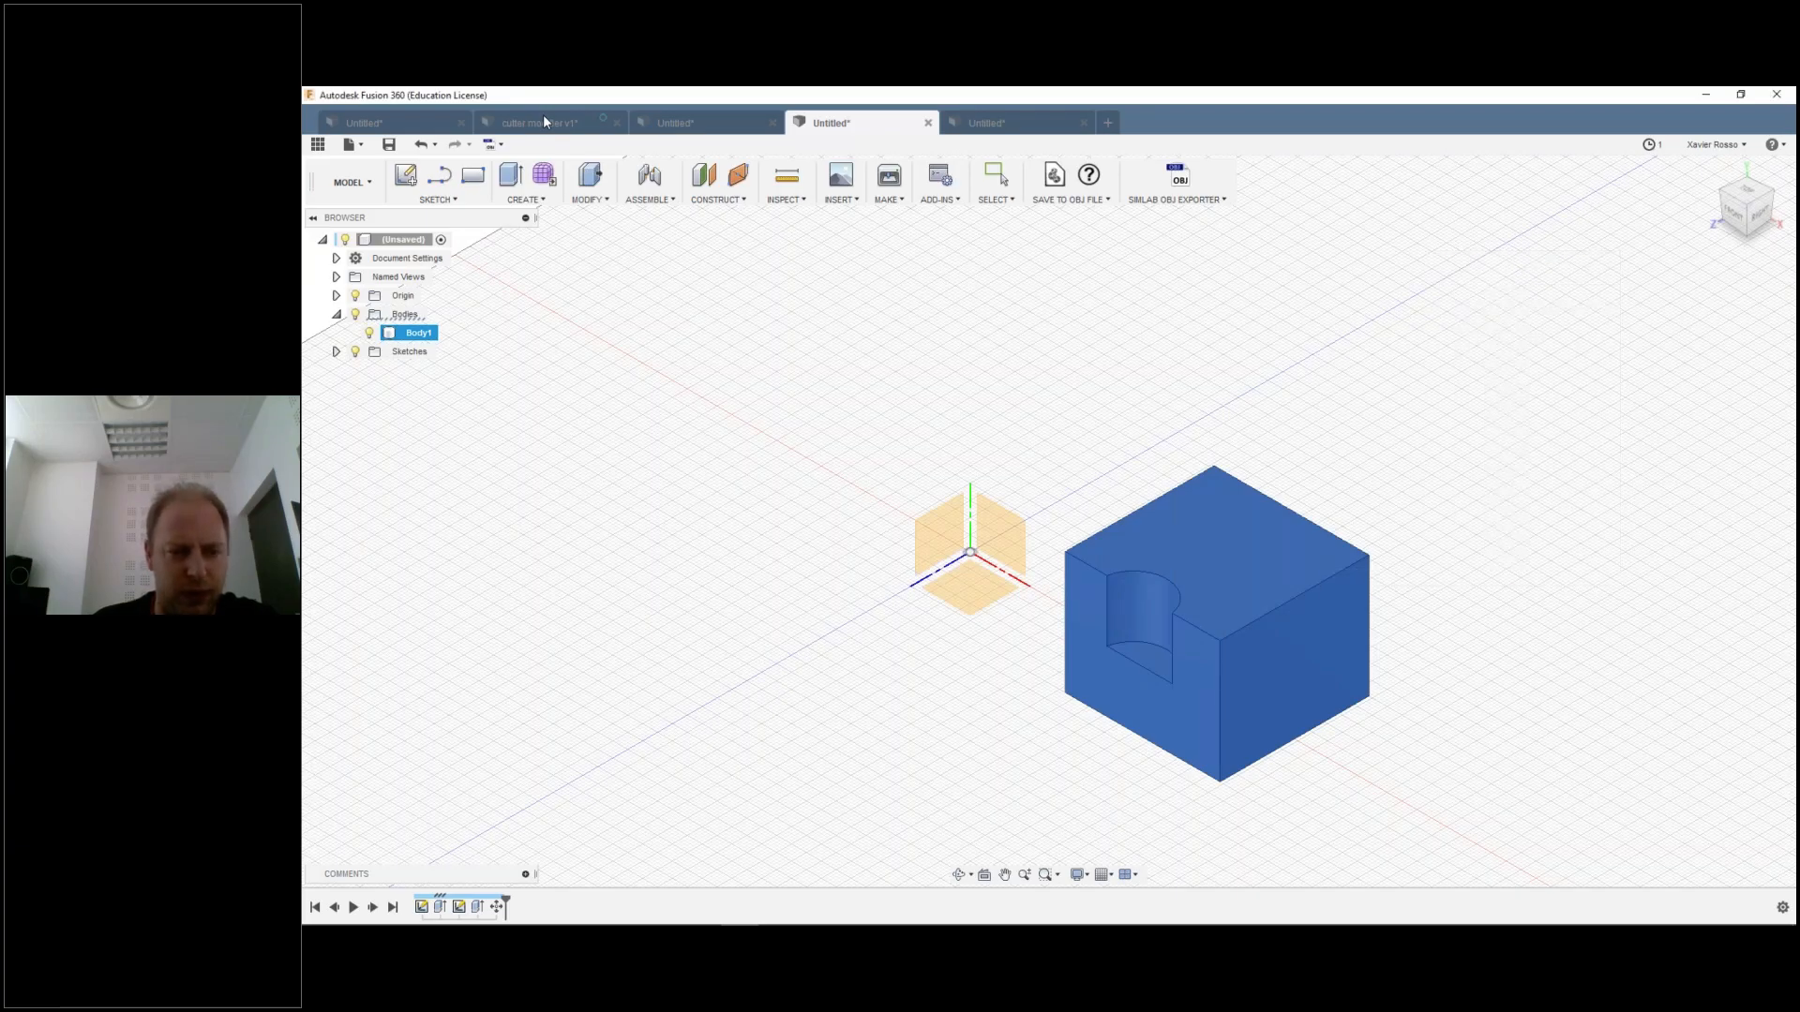
{"action": "left_click", "coordinate": [545, 122]}
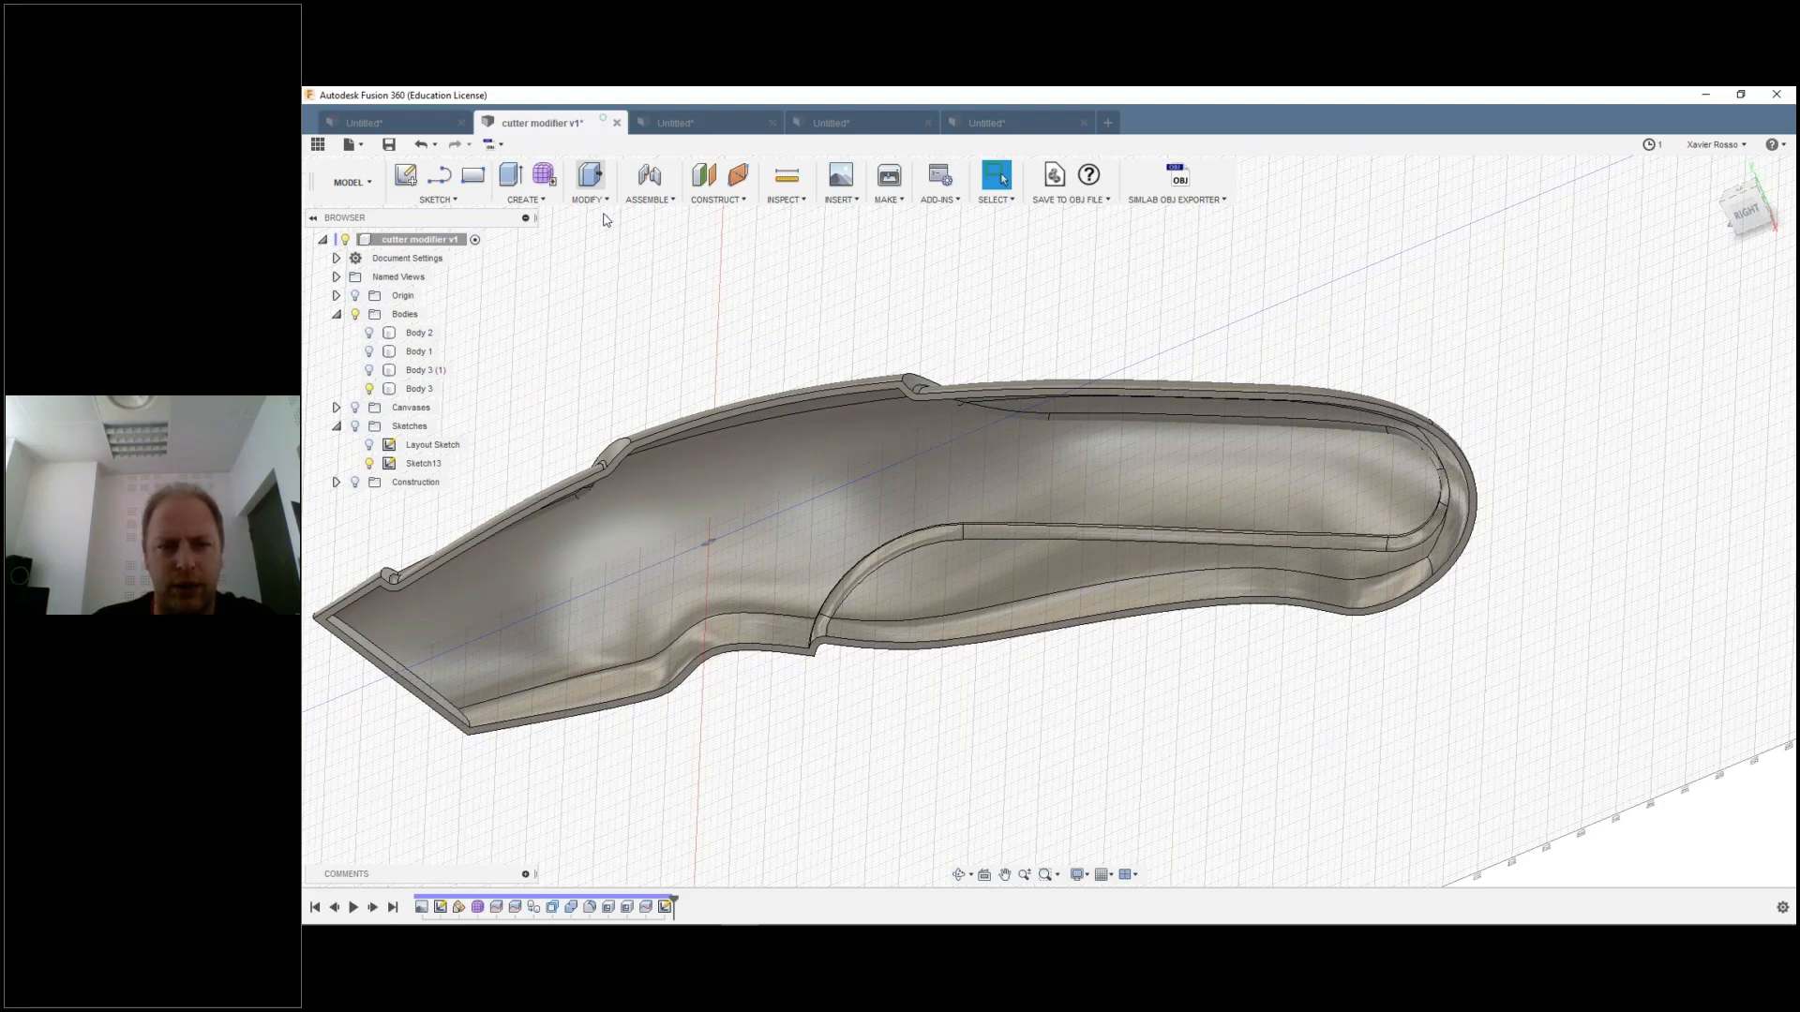
{"action": "left_click", "coordinate": [832, 121]}
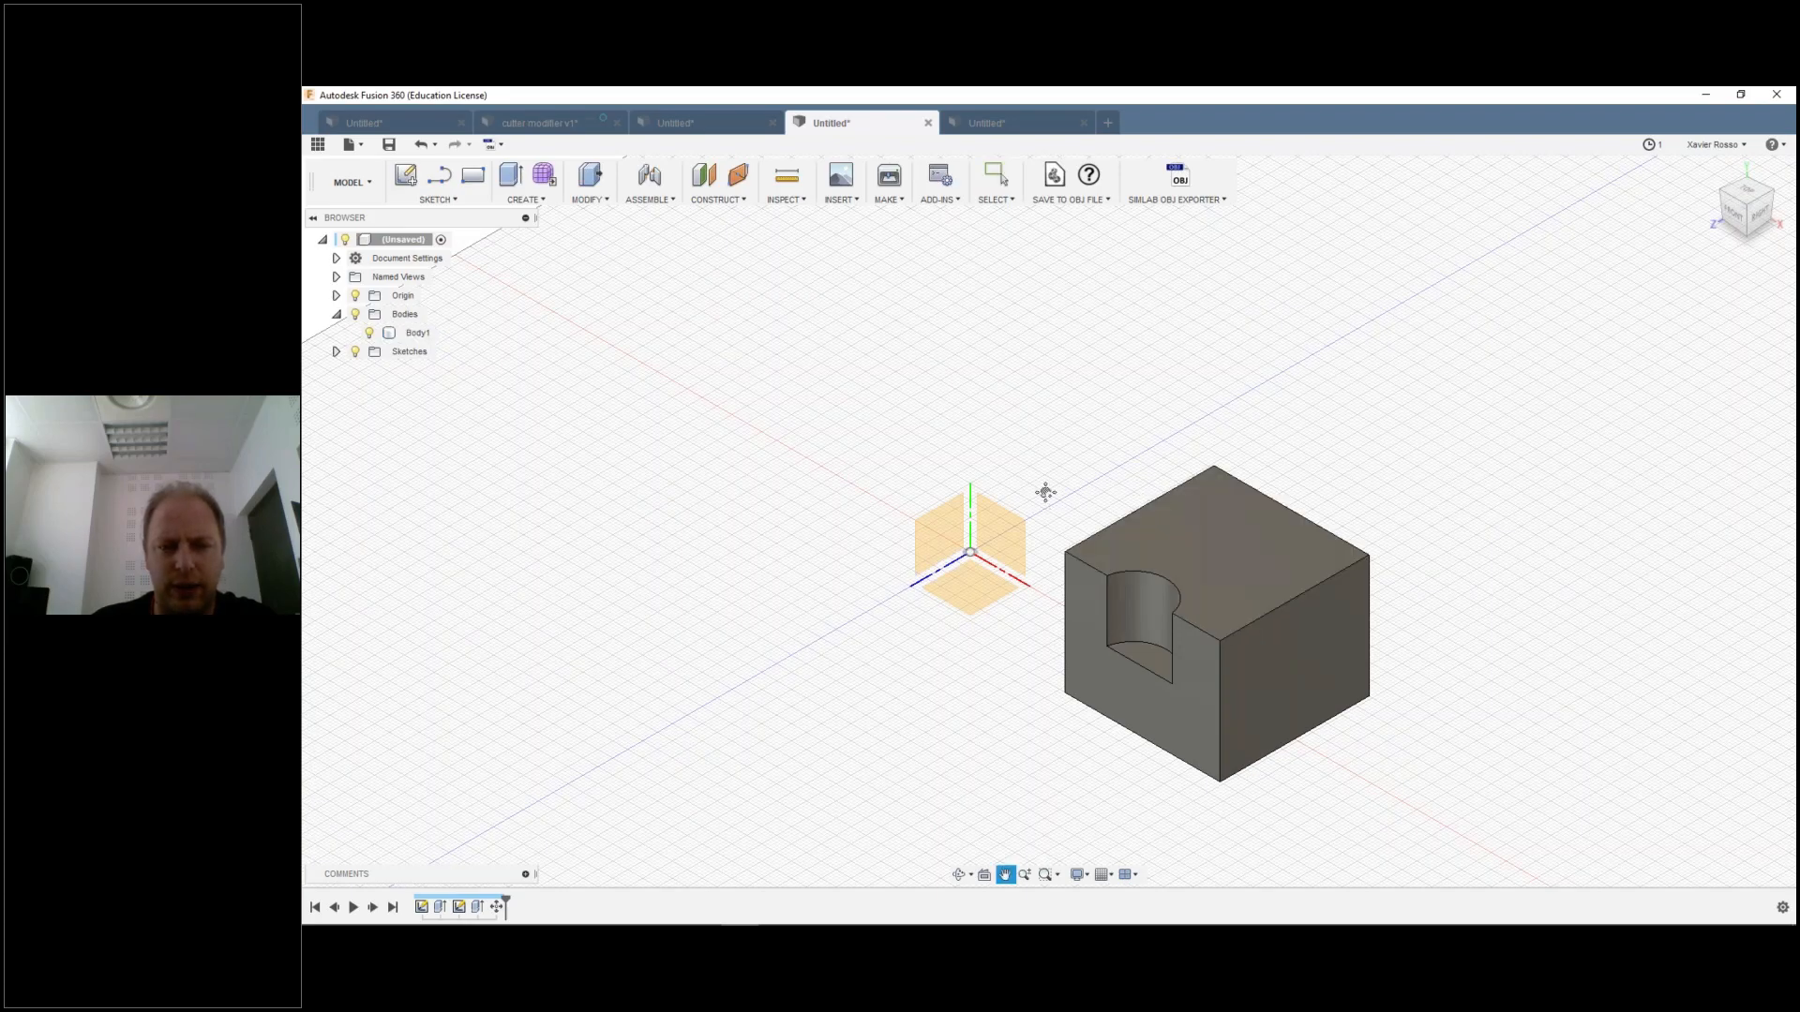
{"action": "middle_click_drag", "start_coordinate": [1046, 492], "coordinate": [1043, 478]}
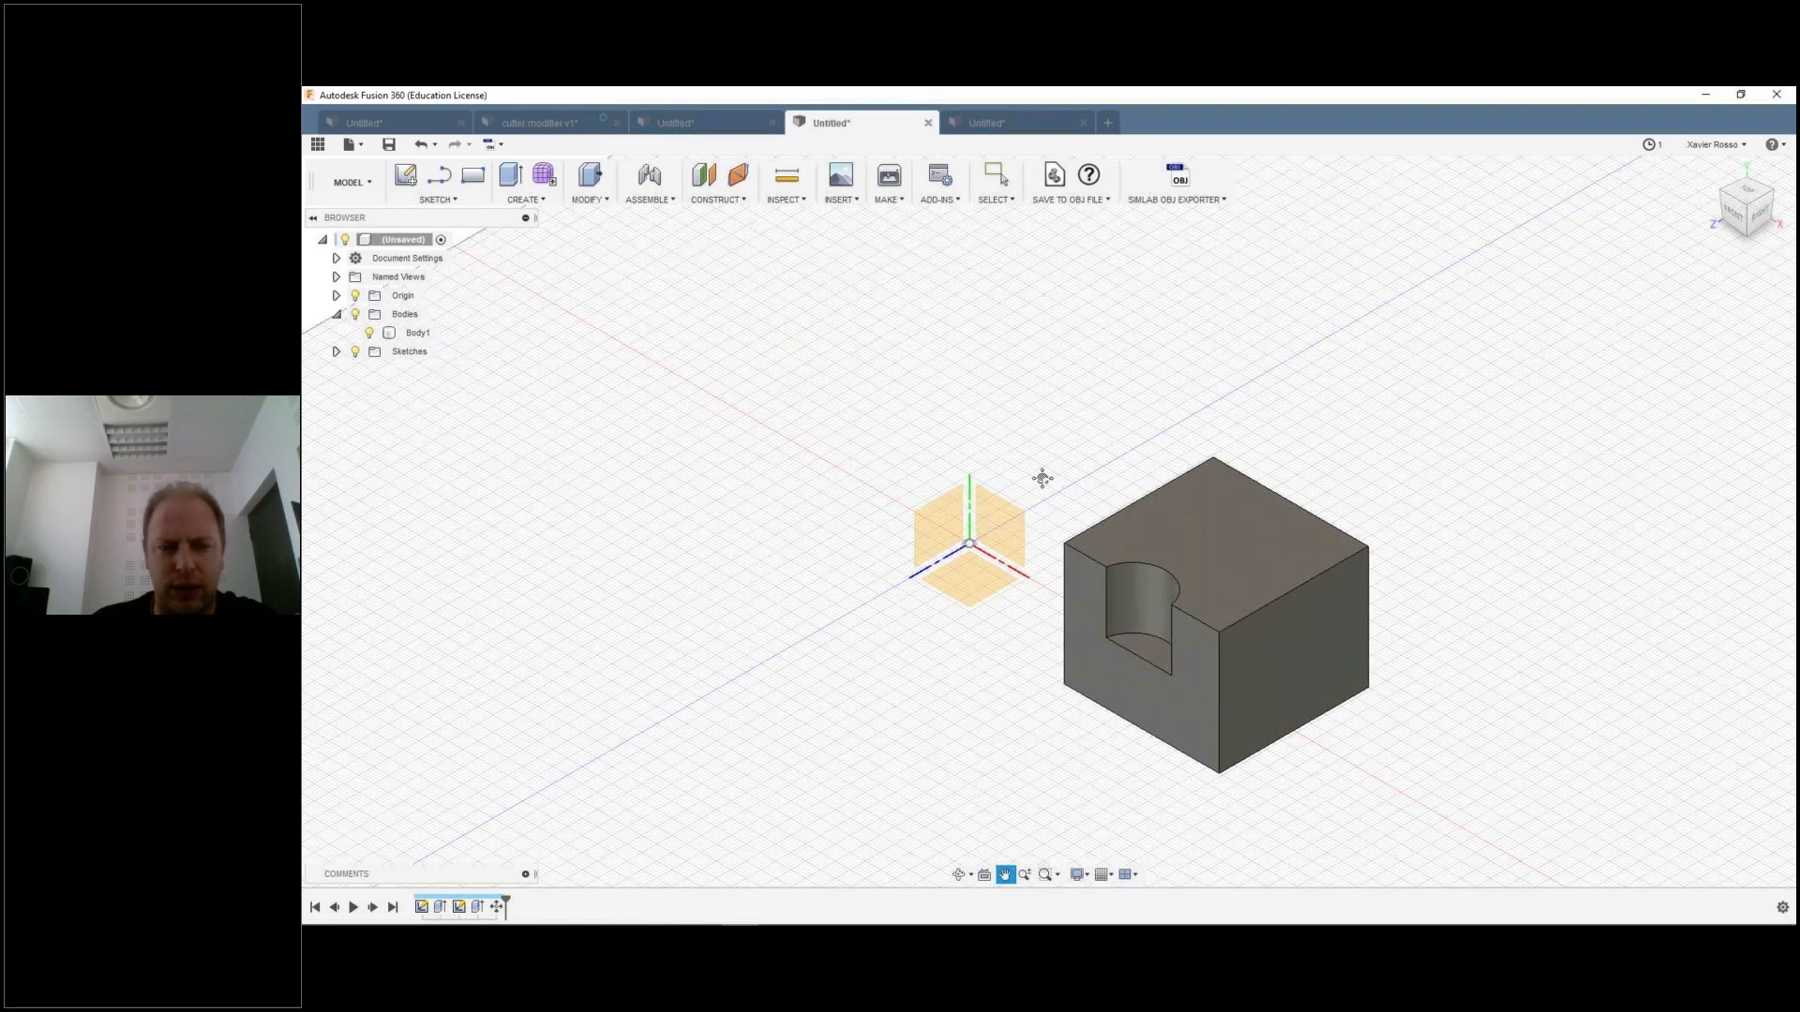
{"action": "middle_click_drag", "start_coordinate": [1041, 474], "coordinate": [1030, 439]}
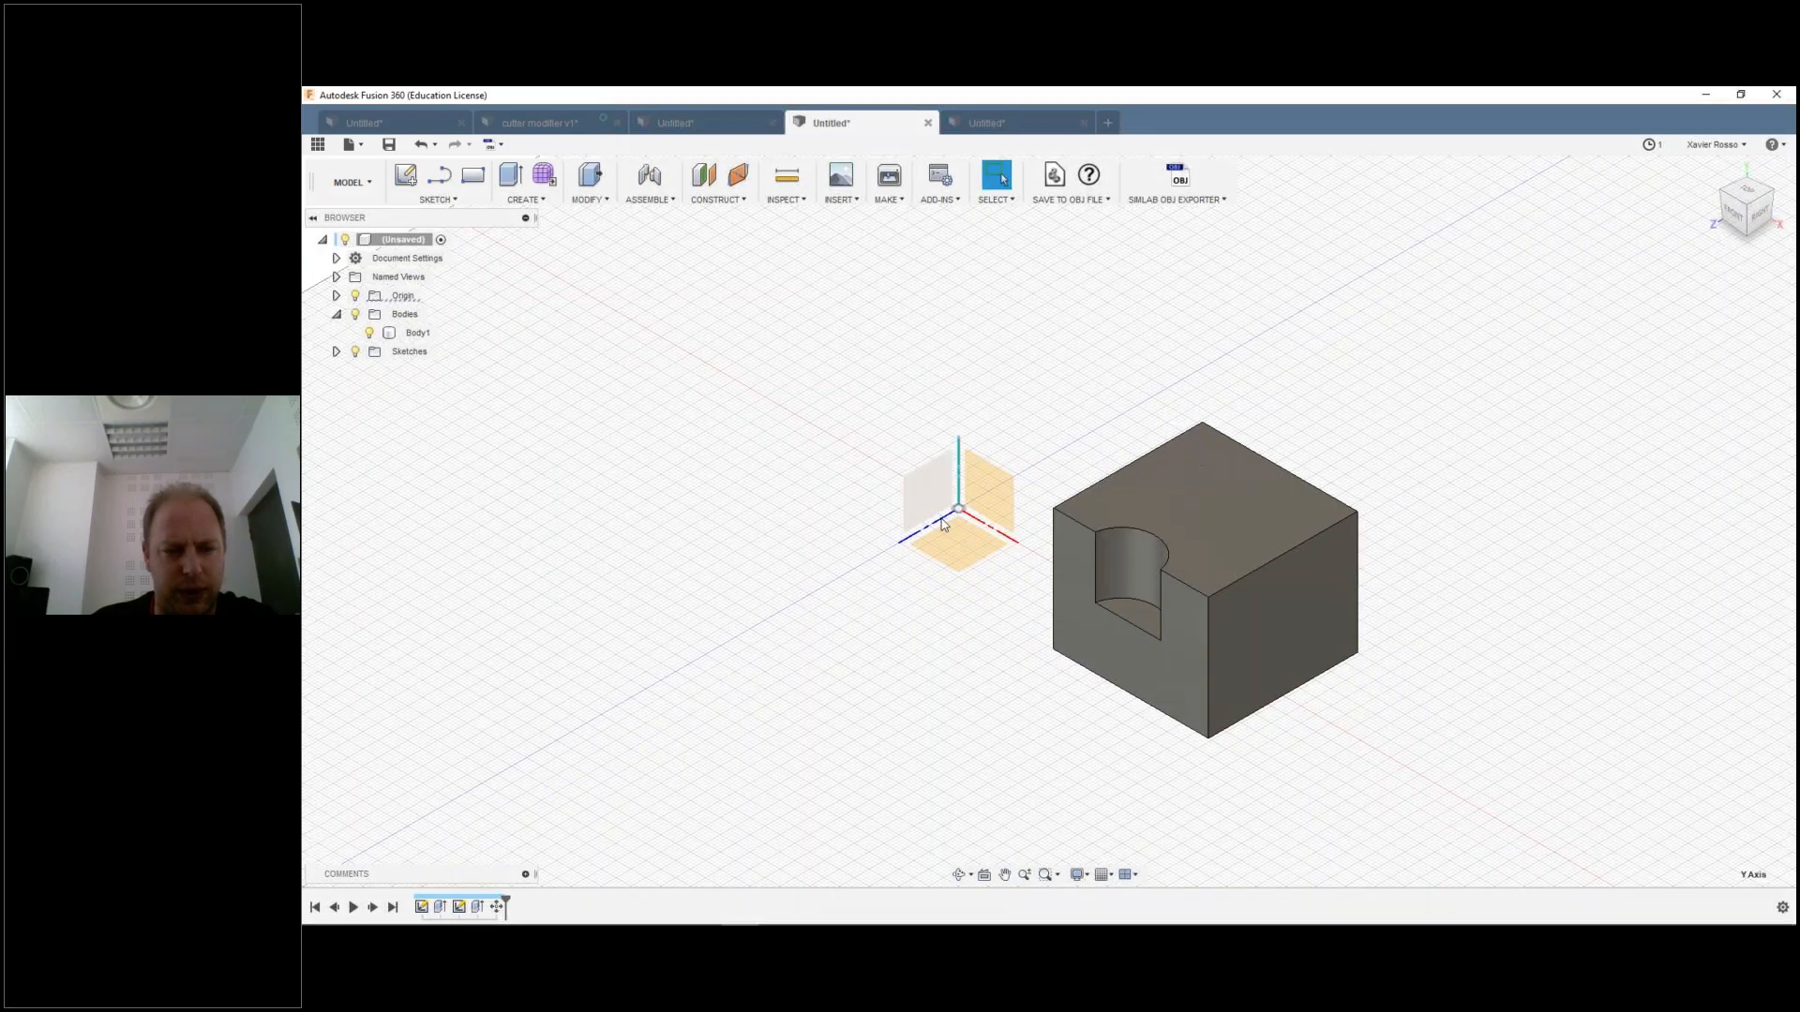
Step: Start a rectangular pattern of the notched block body with the X axis as direction, three copies extending about -165.3 mm
{"action": "left_click", "coordinate": [525, 200]}
{"action": "mouse_move", "coordinate": [581, 518]}
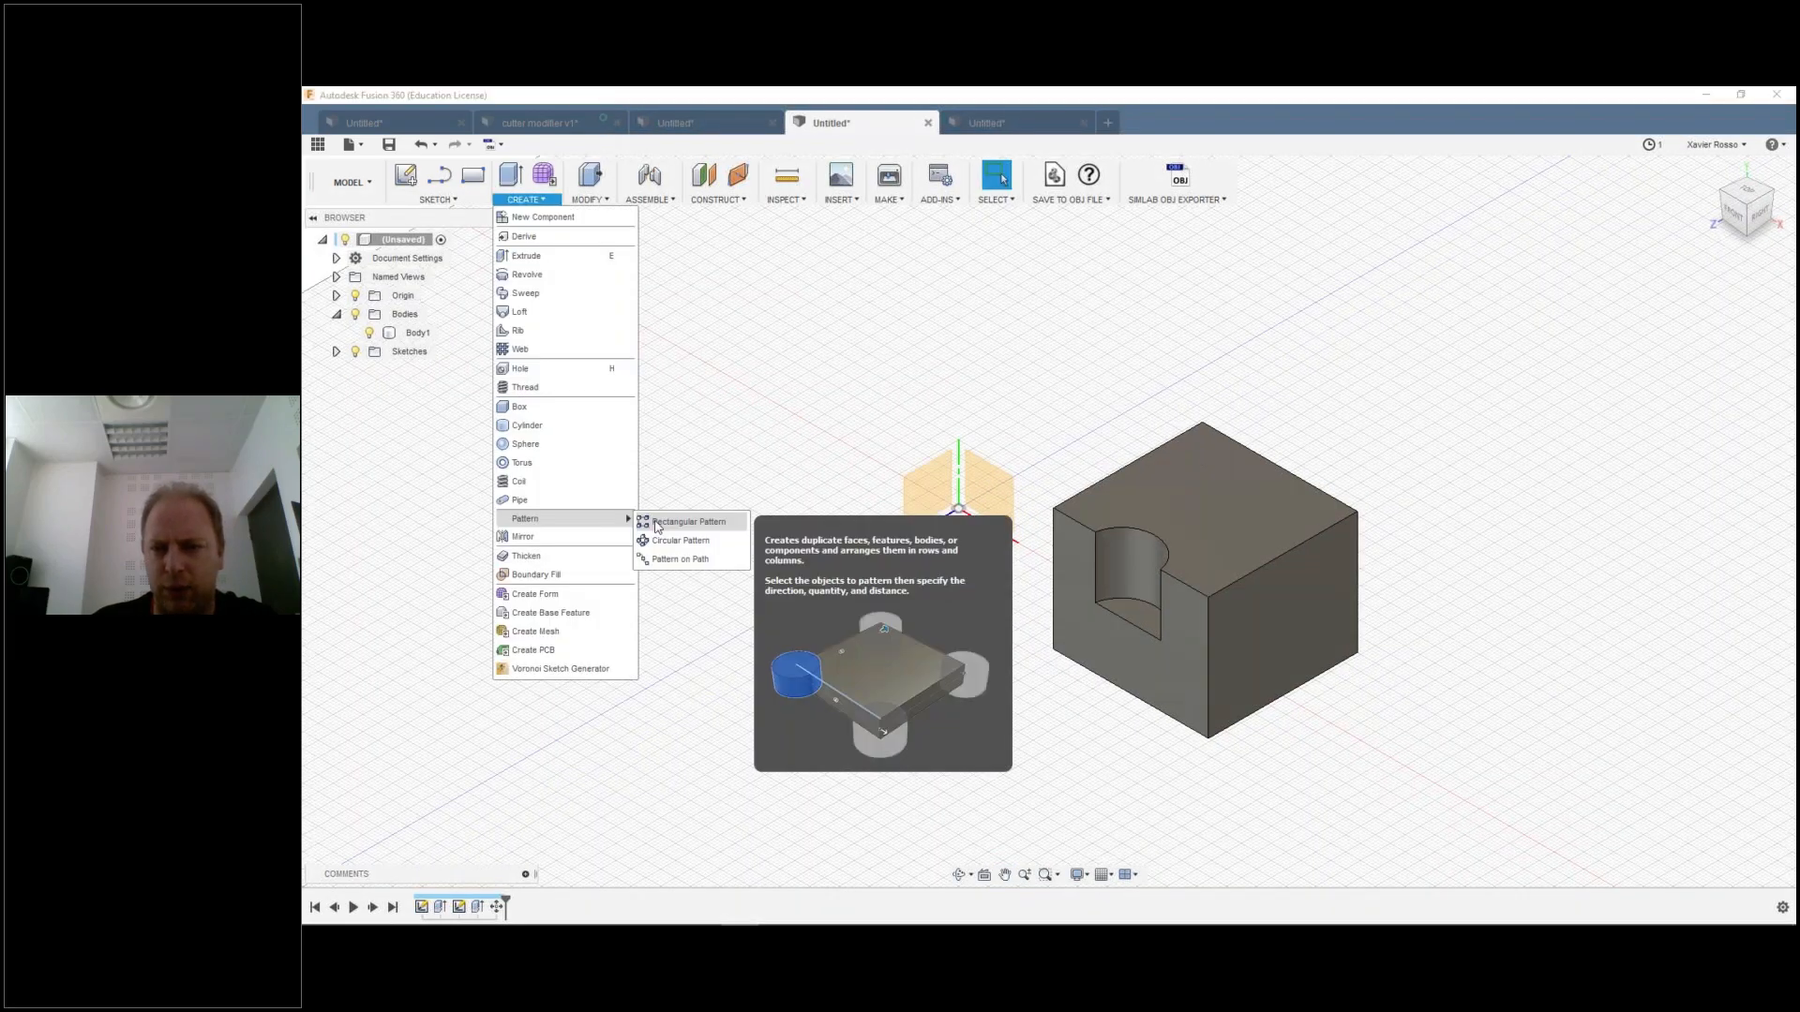
{"action": "left_click", "coordinate": [658, 522]}
{"action": "left_click", "coordinate": [1201, 631]}
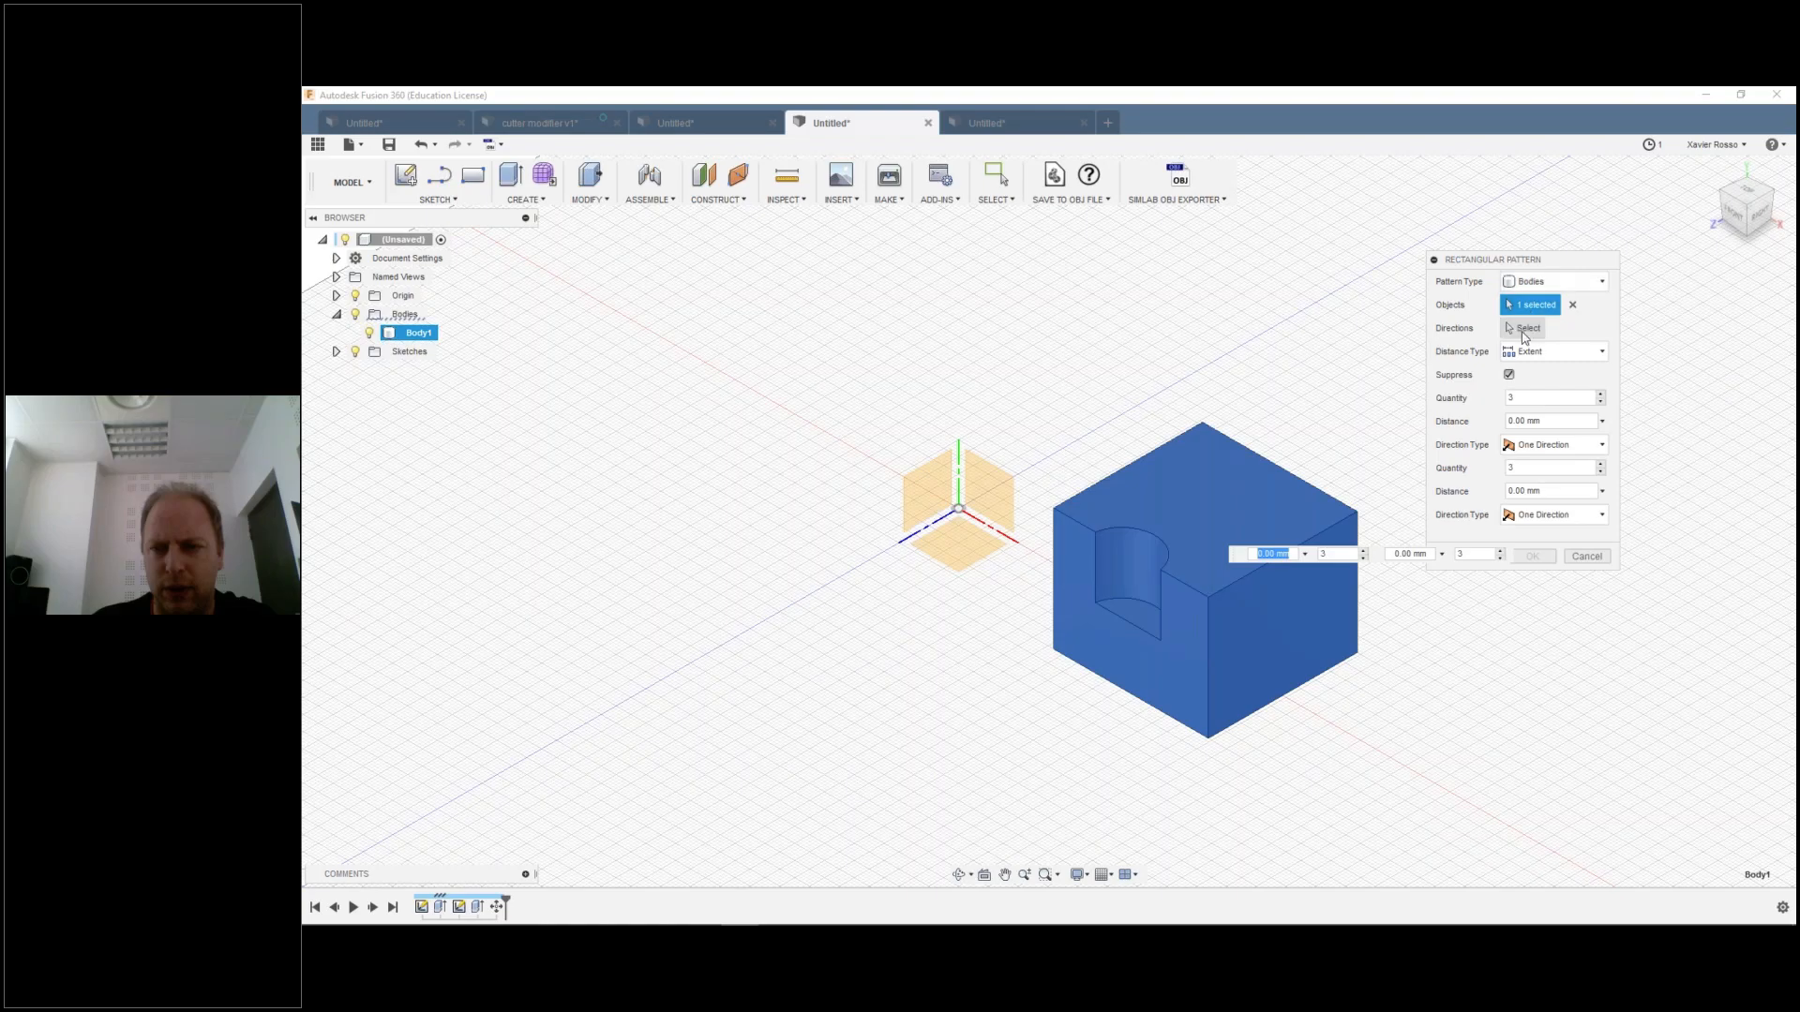
{"action": "left_click", "coordinate": [1524, 330]}
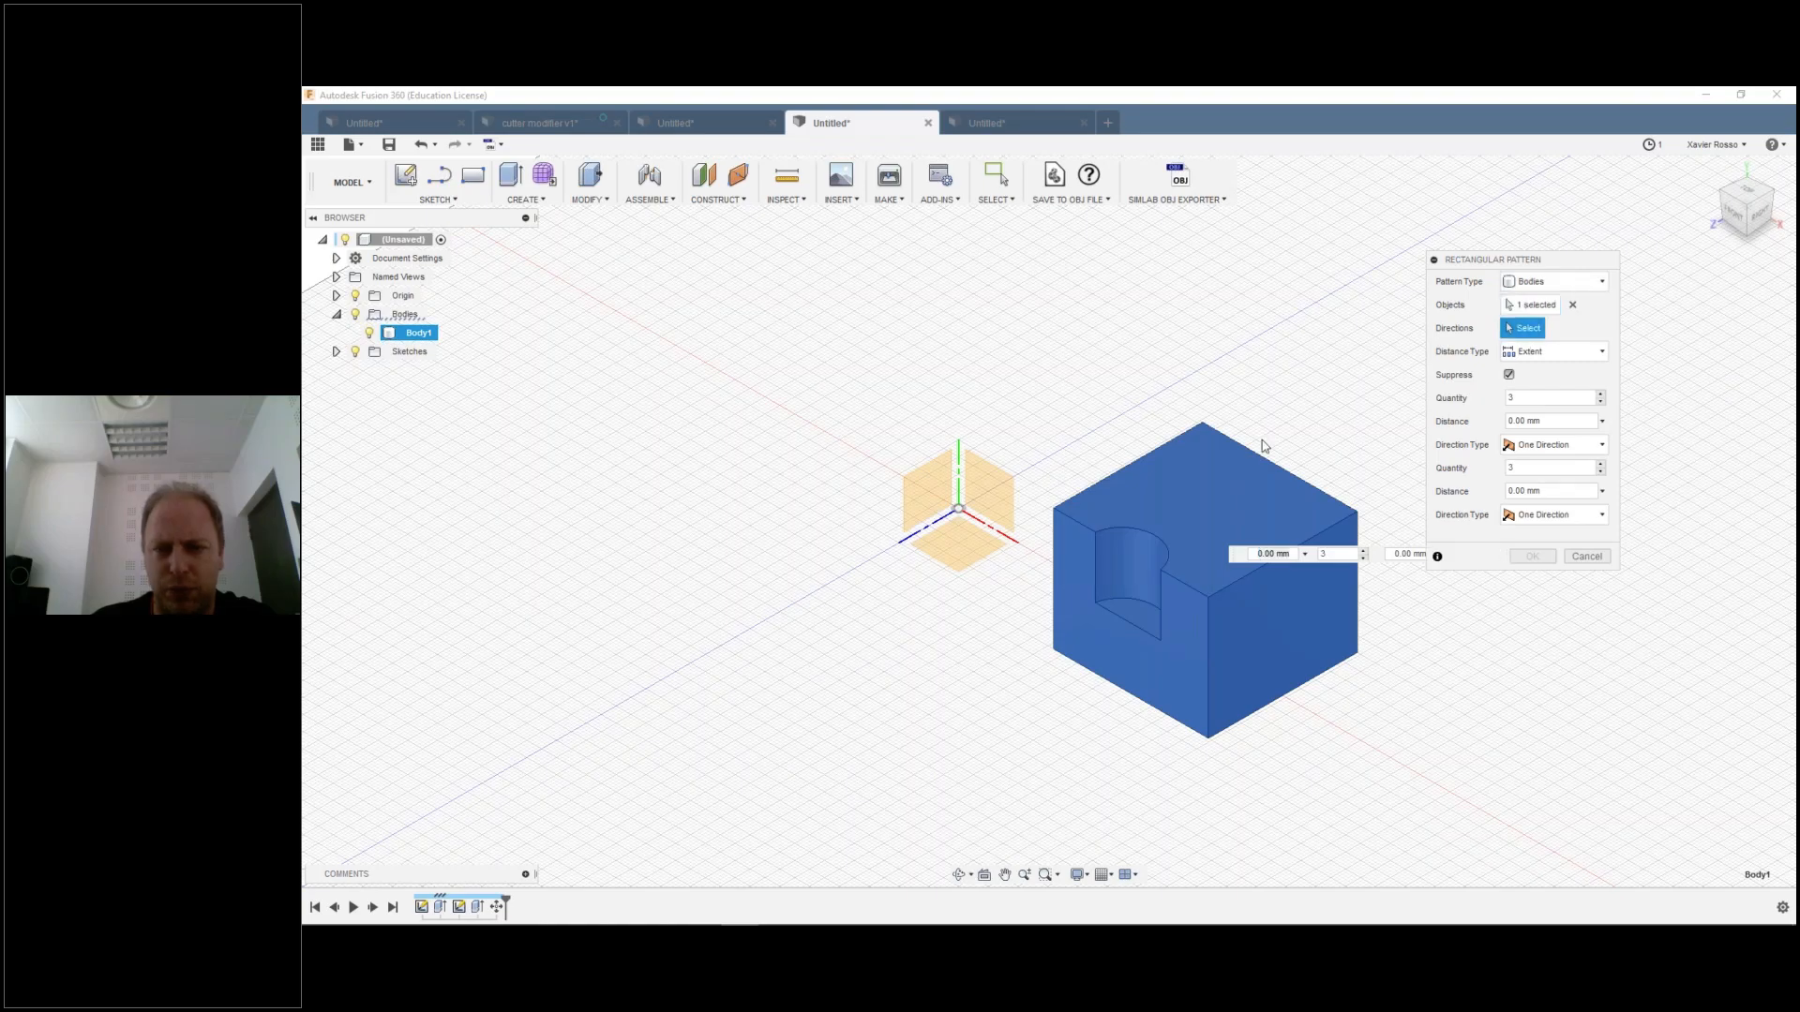
{"action": "left_click", "coordinate": [1008, 542]}
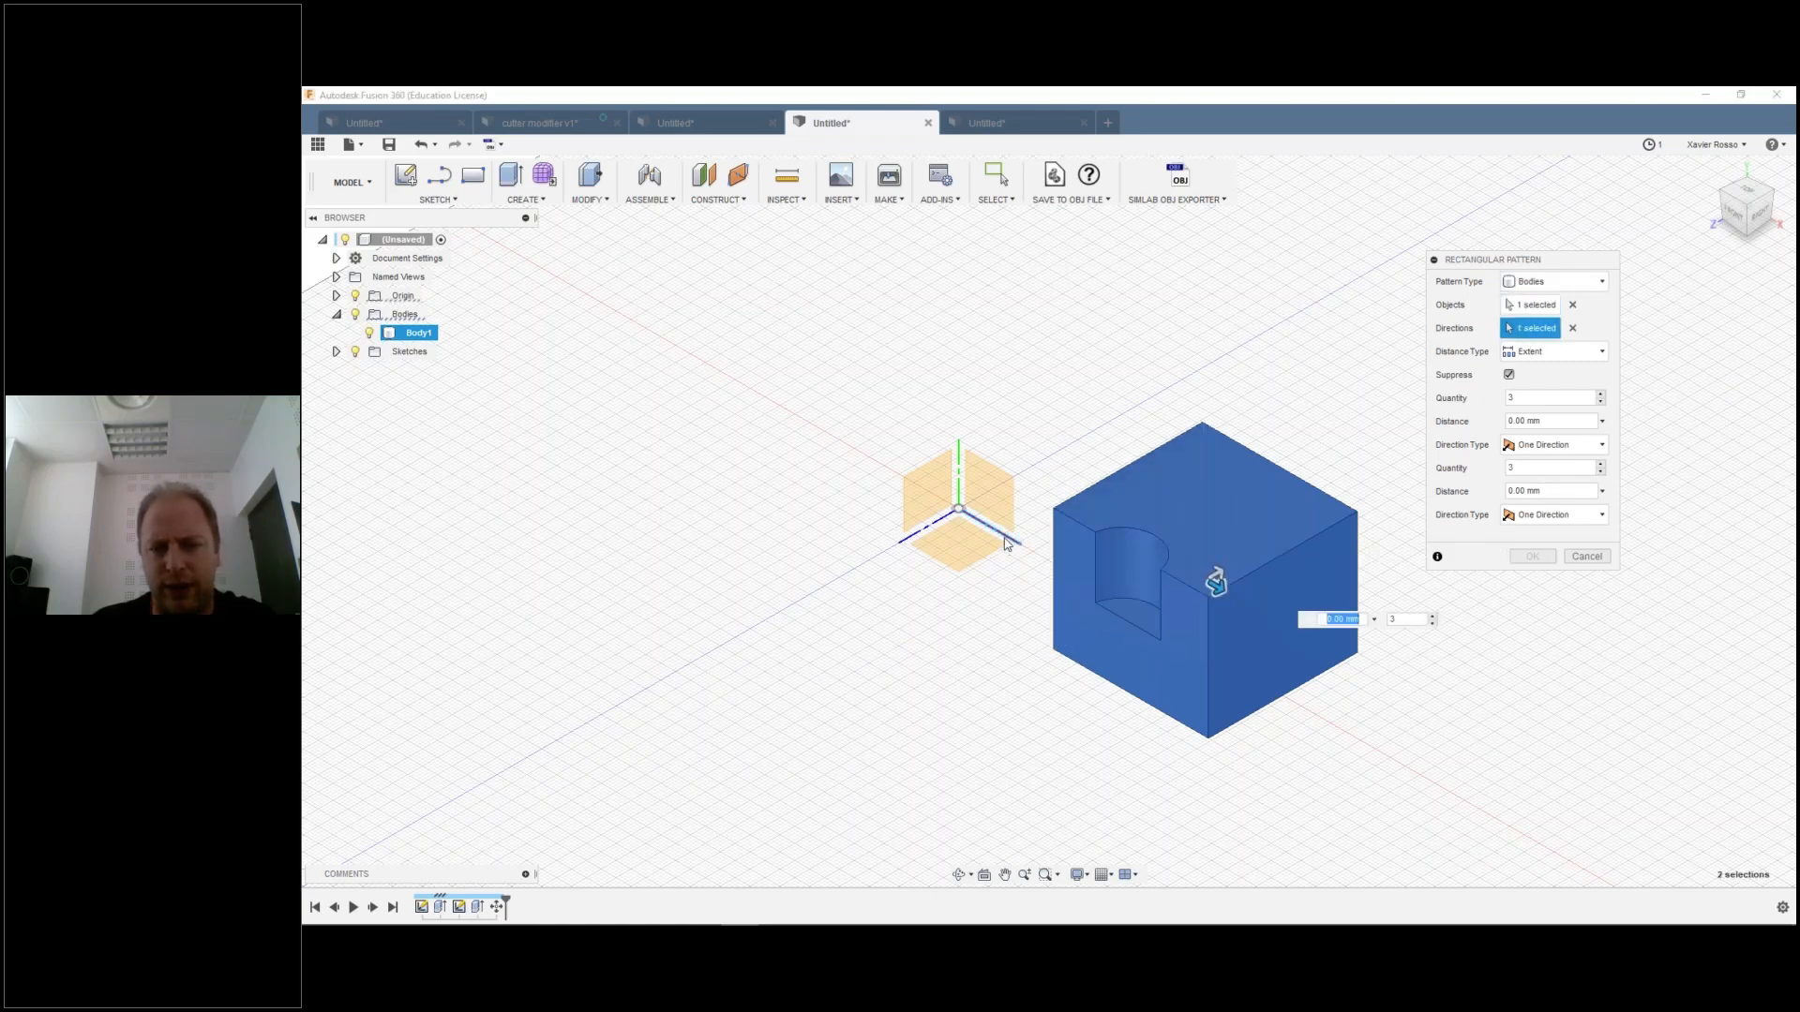
{"action": "left_click_drag", "start_coordinate": [1215, 581], "coordinate": [701, 291]}
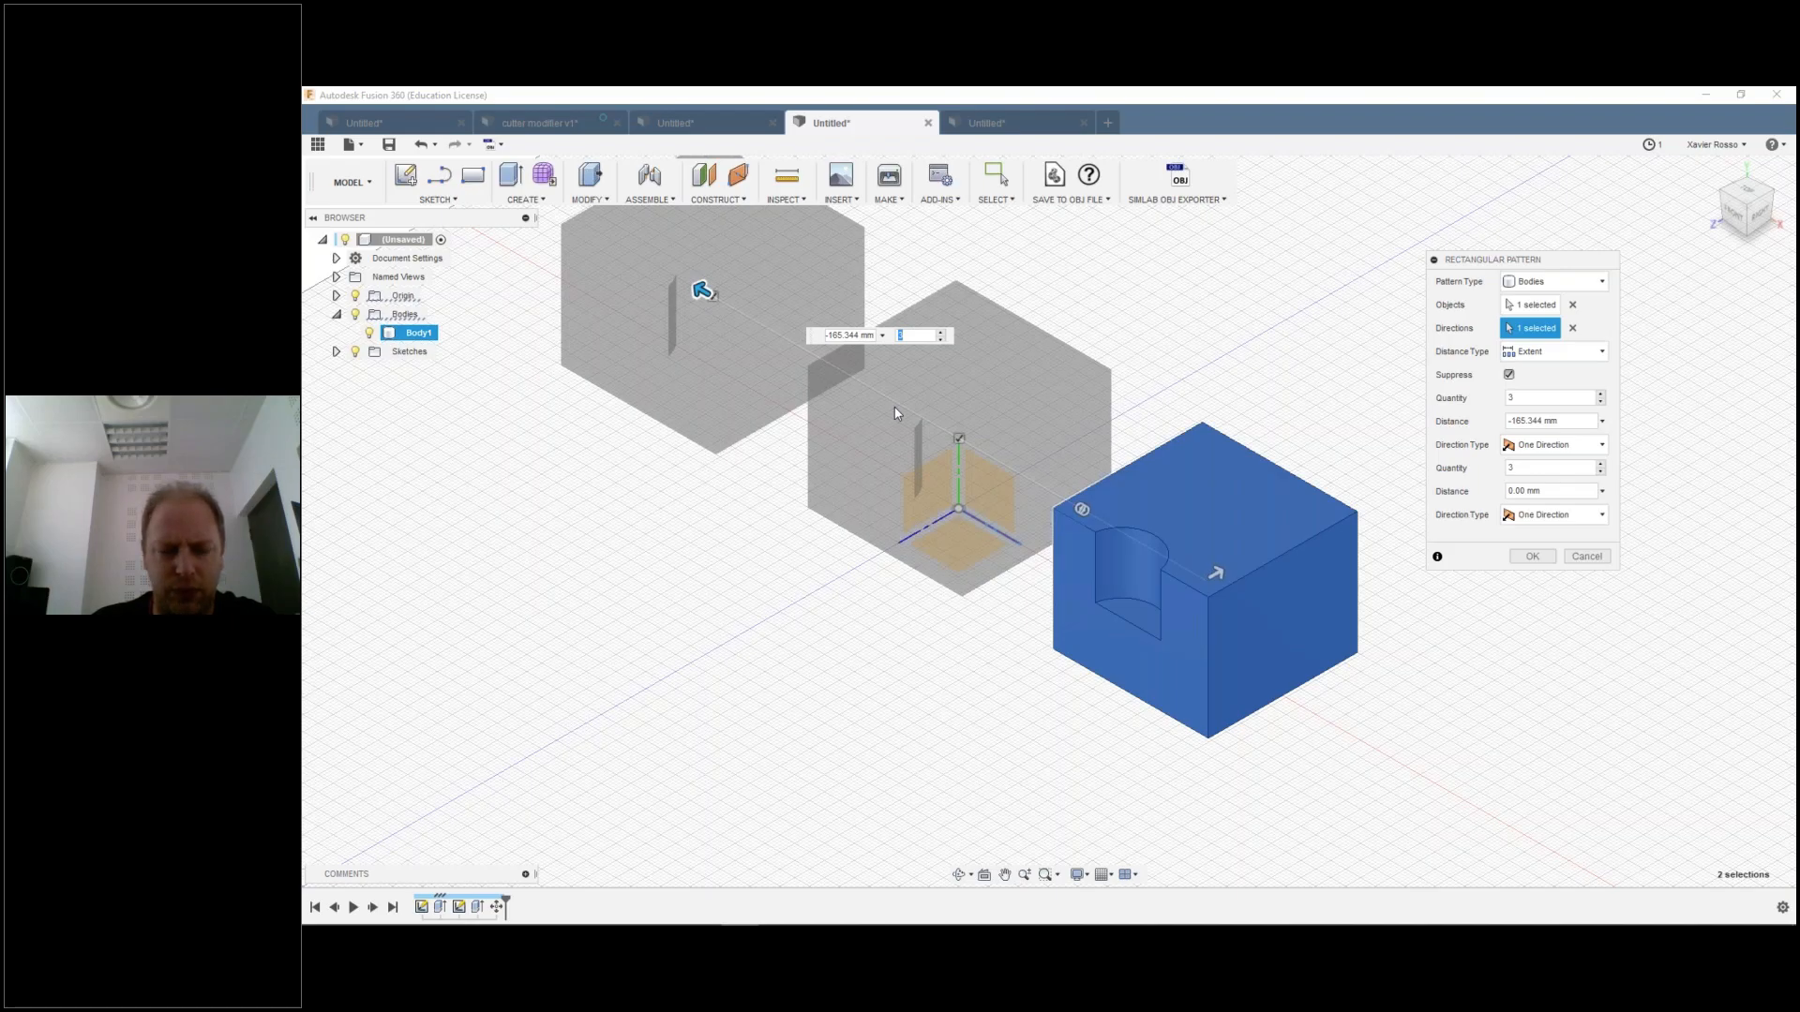
{"action": "middle_click_drag", "start_coordinate": [895, 414], "coordinate": [1024, 497]}
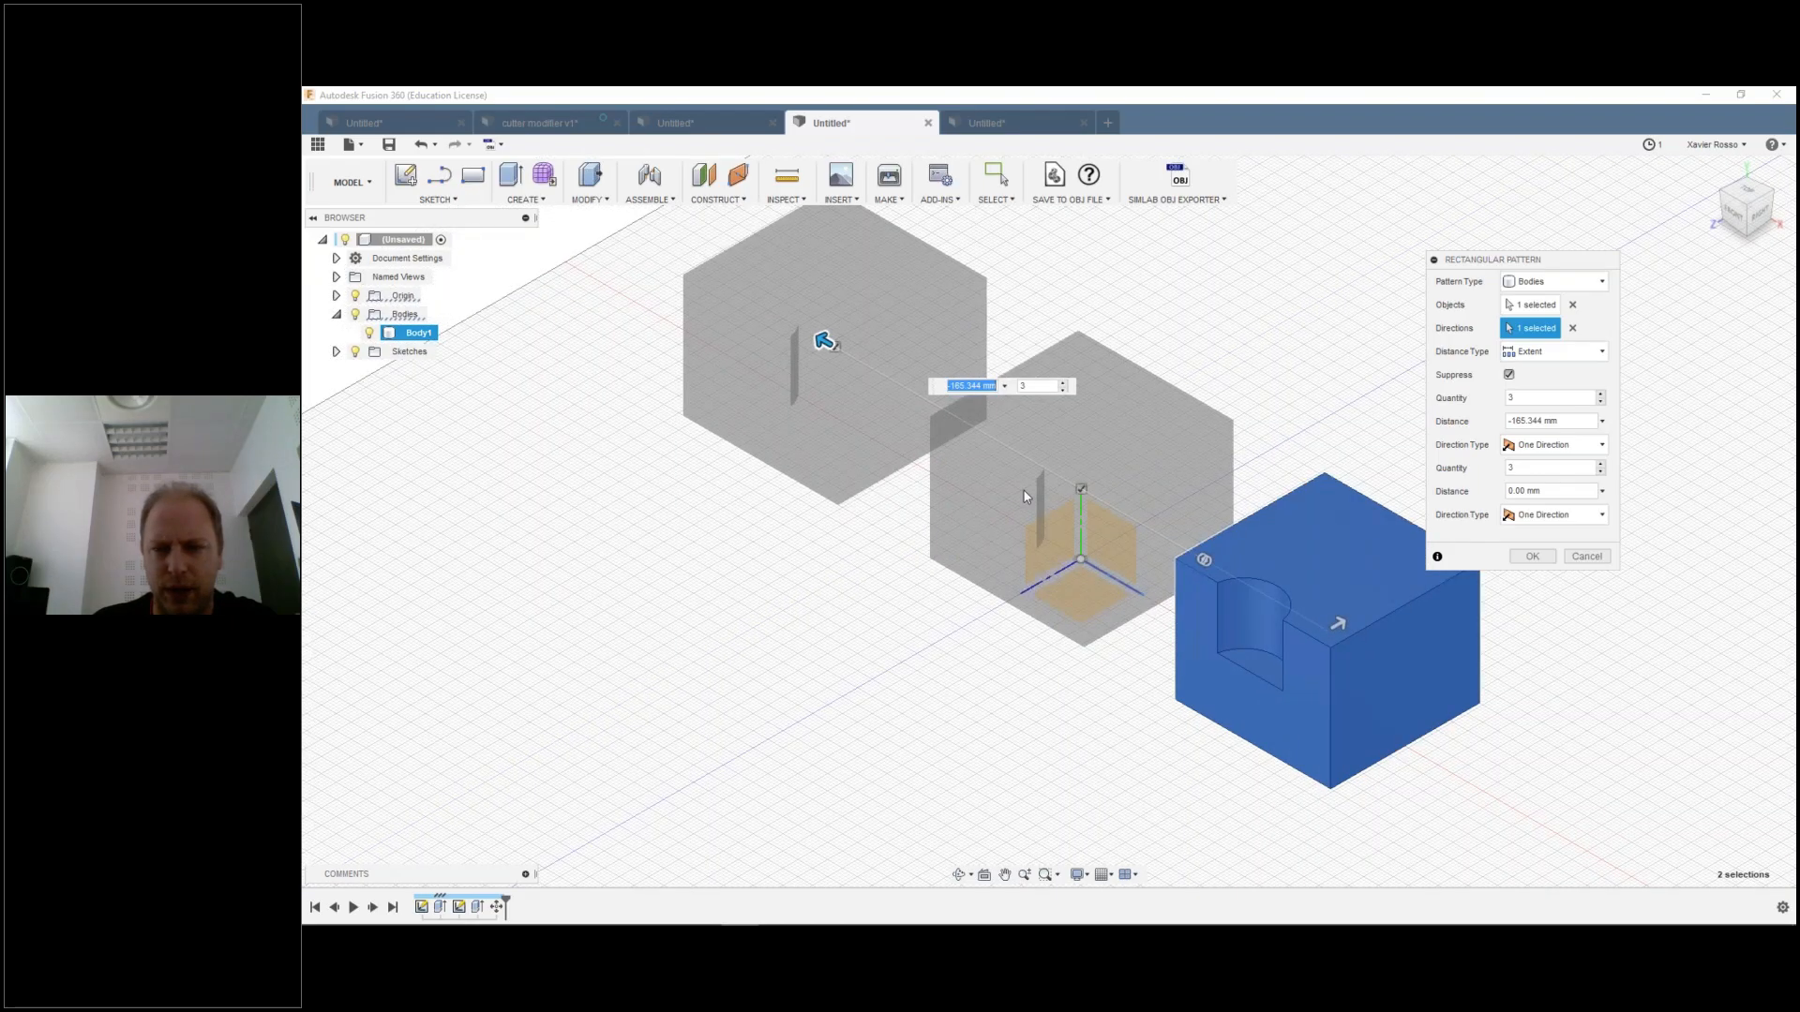
Step: Extend the rectangular pattern about -175.6 mm in the second direction, keep the Extent distance type, and create it
{"action": "left_click_drag", "start_coordinate": [1025, 497], "coordinate": [966, 684]}
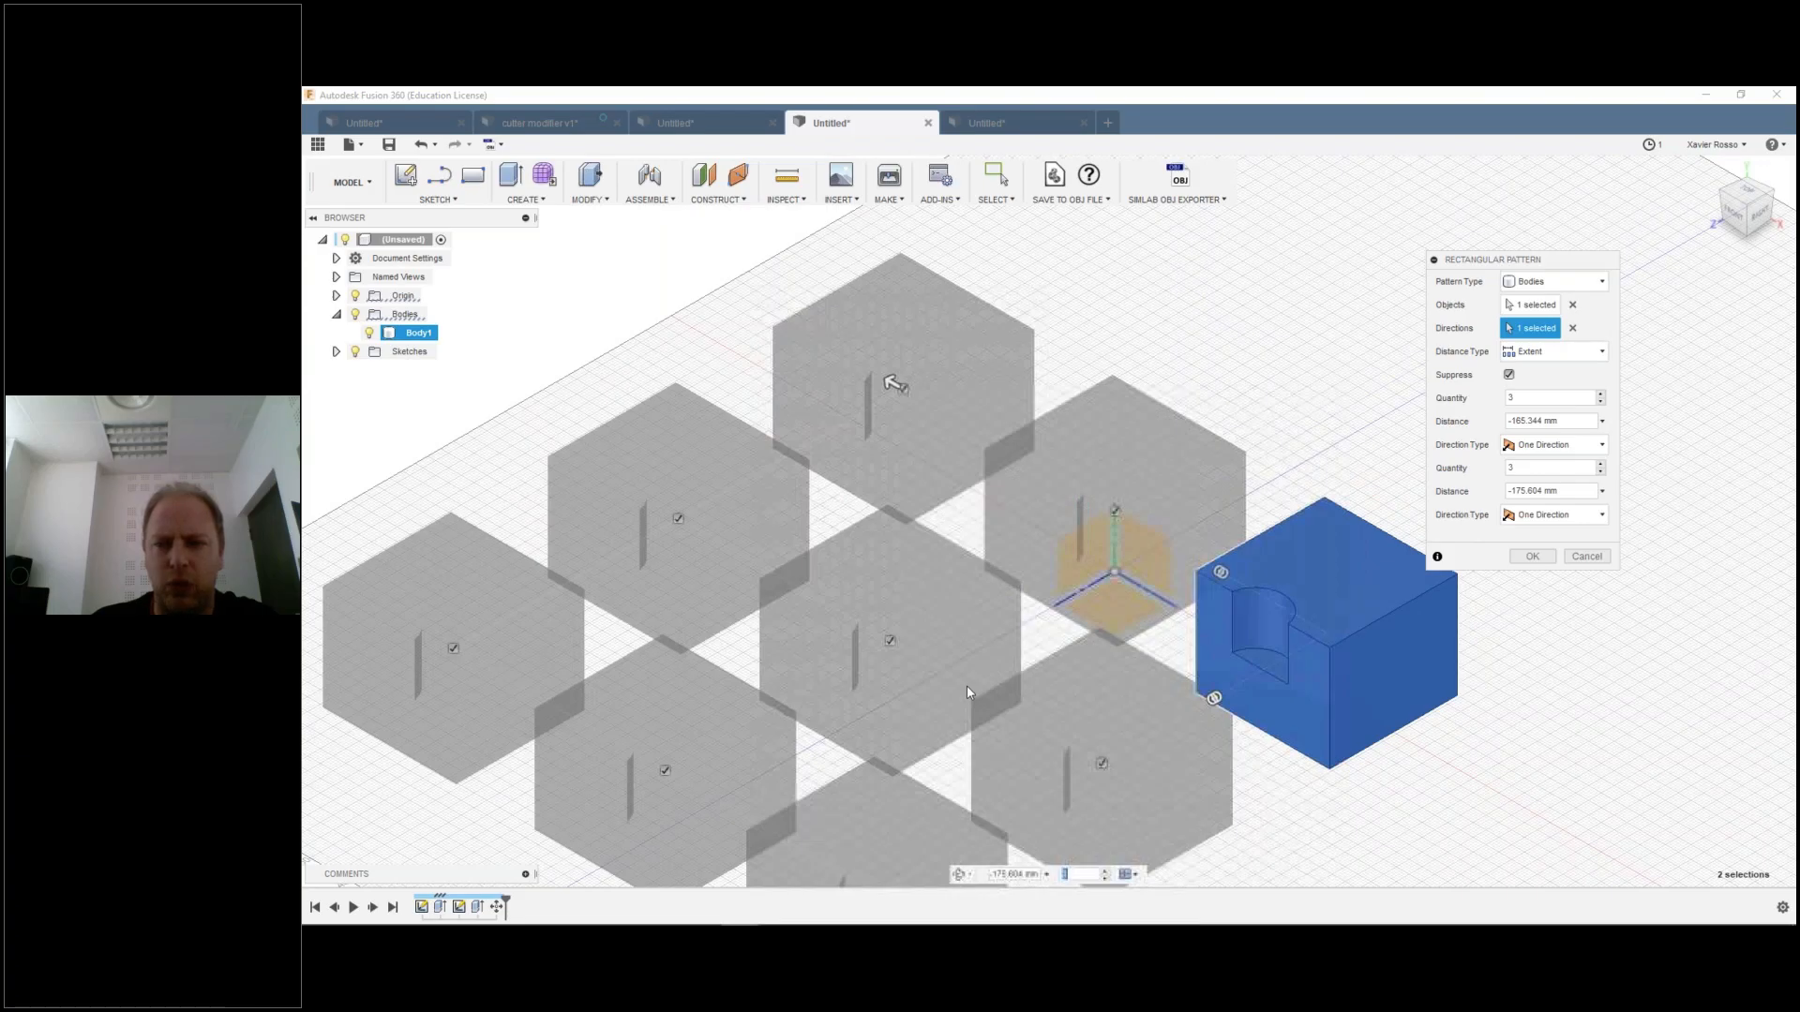
{"action": "scroll", "coordinate": [968, 691], "scroll_direction": "down", "scroll_amount": 3}
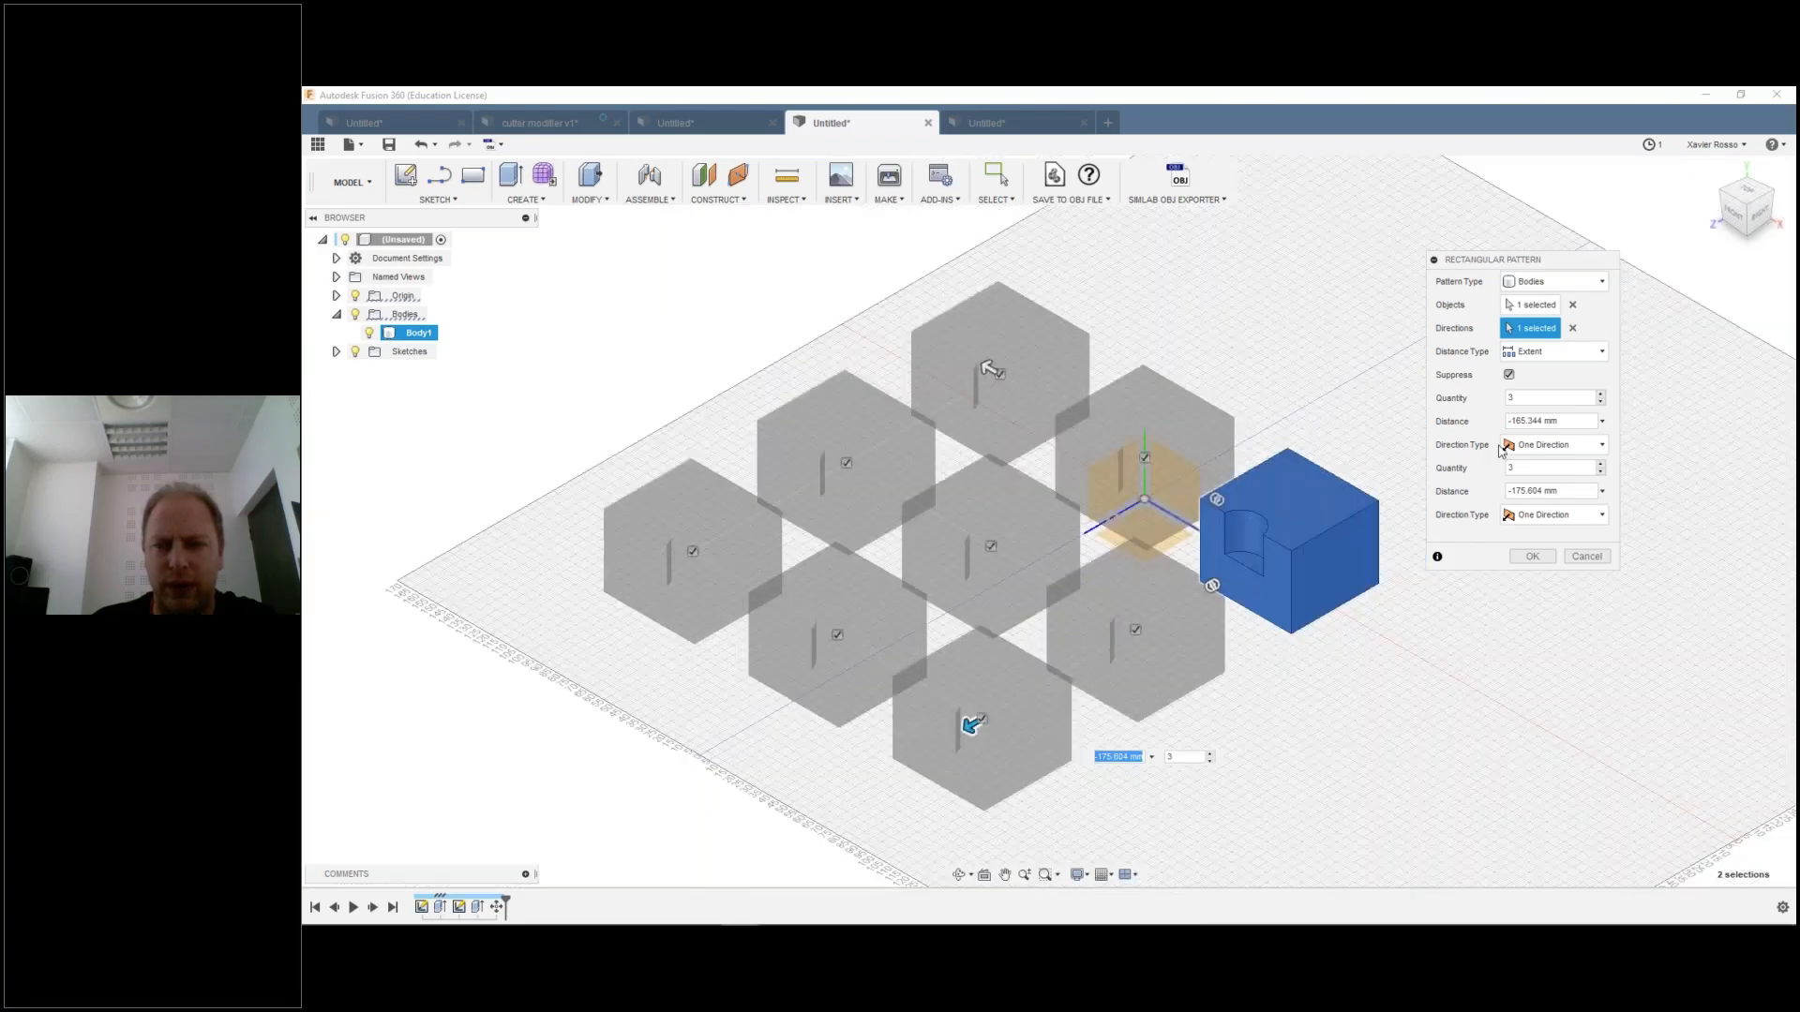
{"action": "left_click", "coordinate": [1538, 351]}
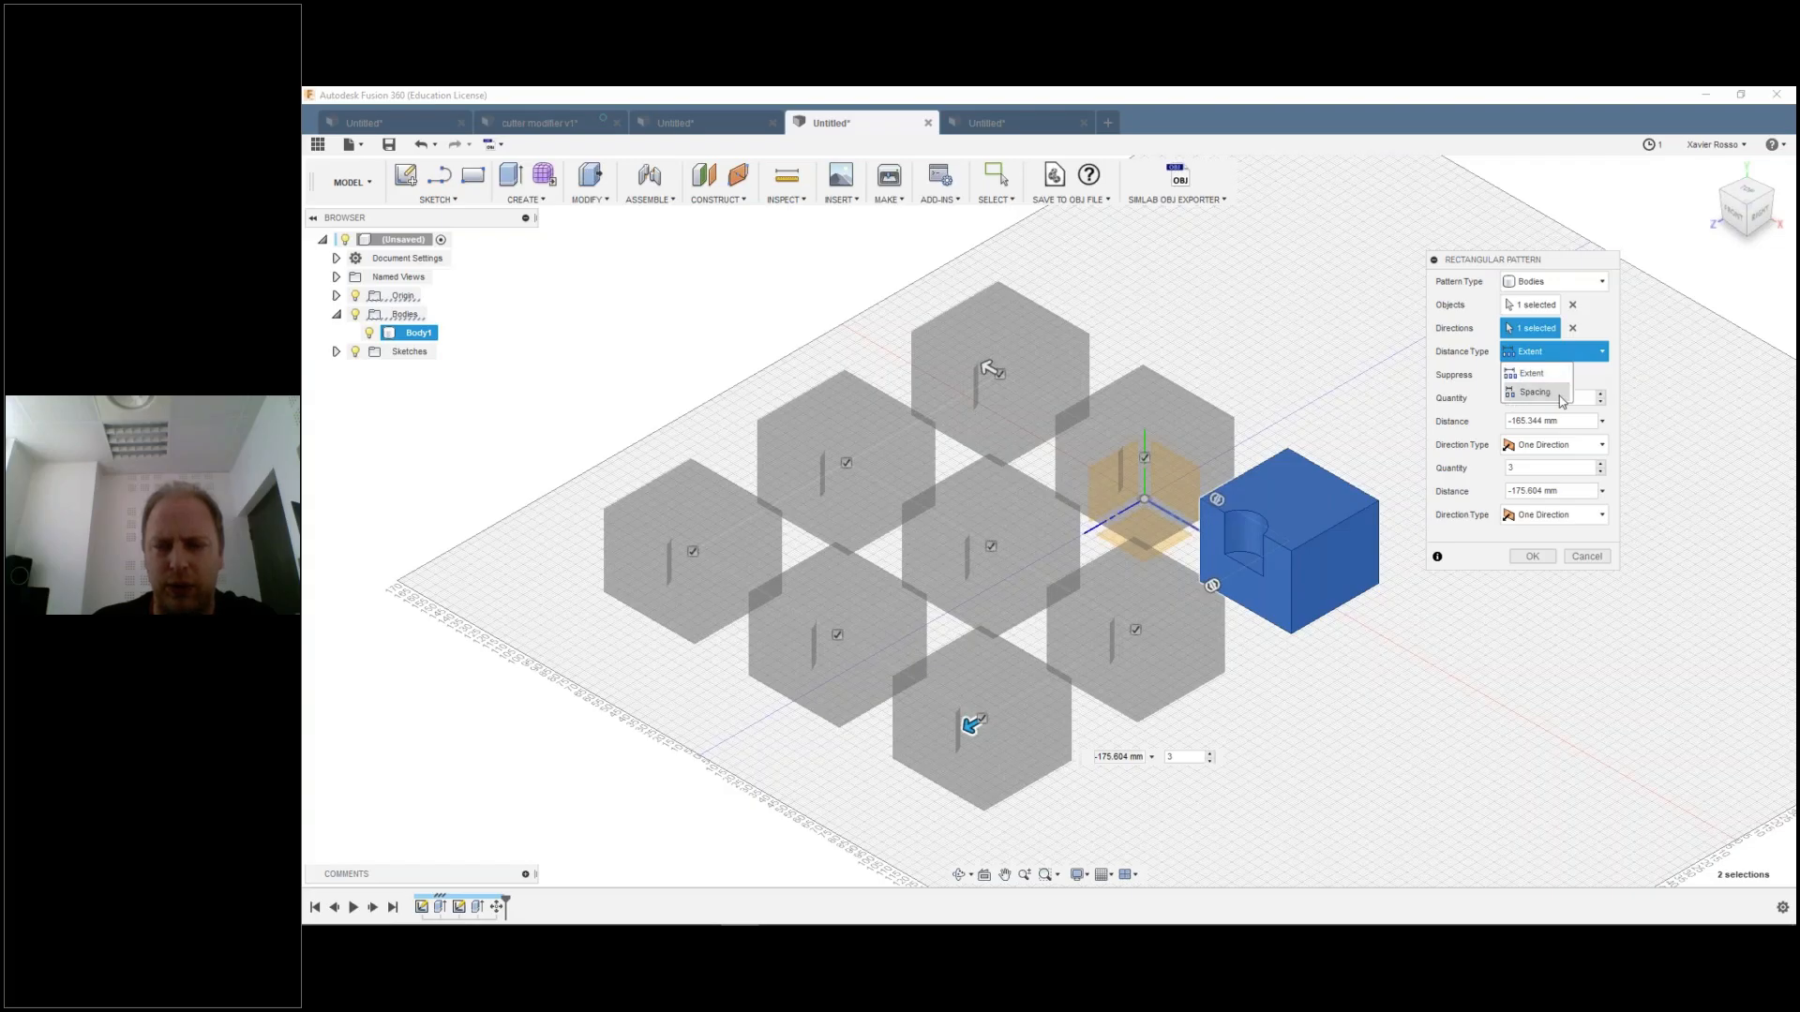
{"action": "left_click", "coordinate": [1561, 401]}
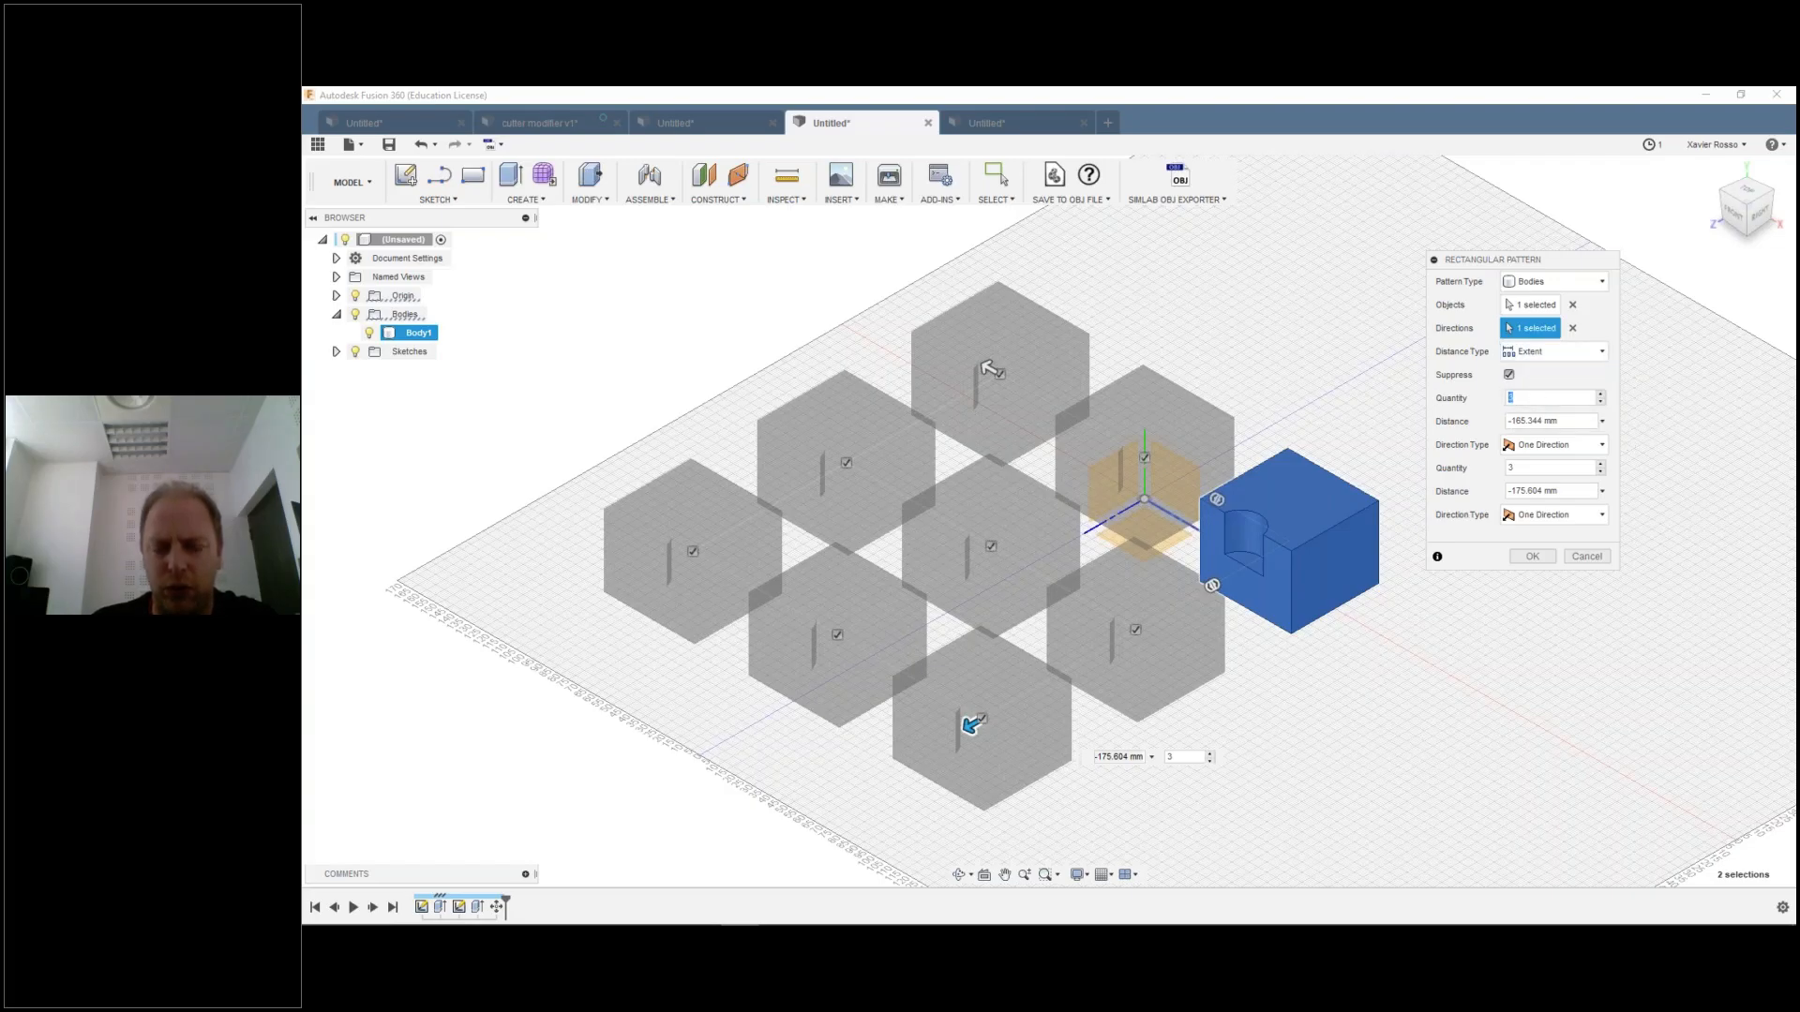
{"action": "left_click", "coordinate": [1555, 420]}
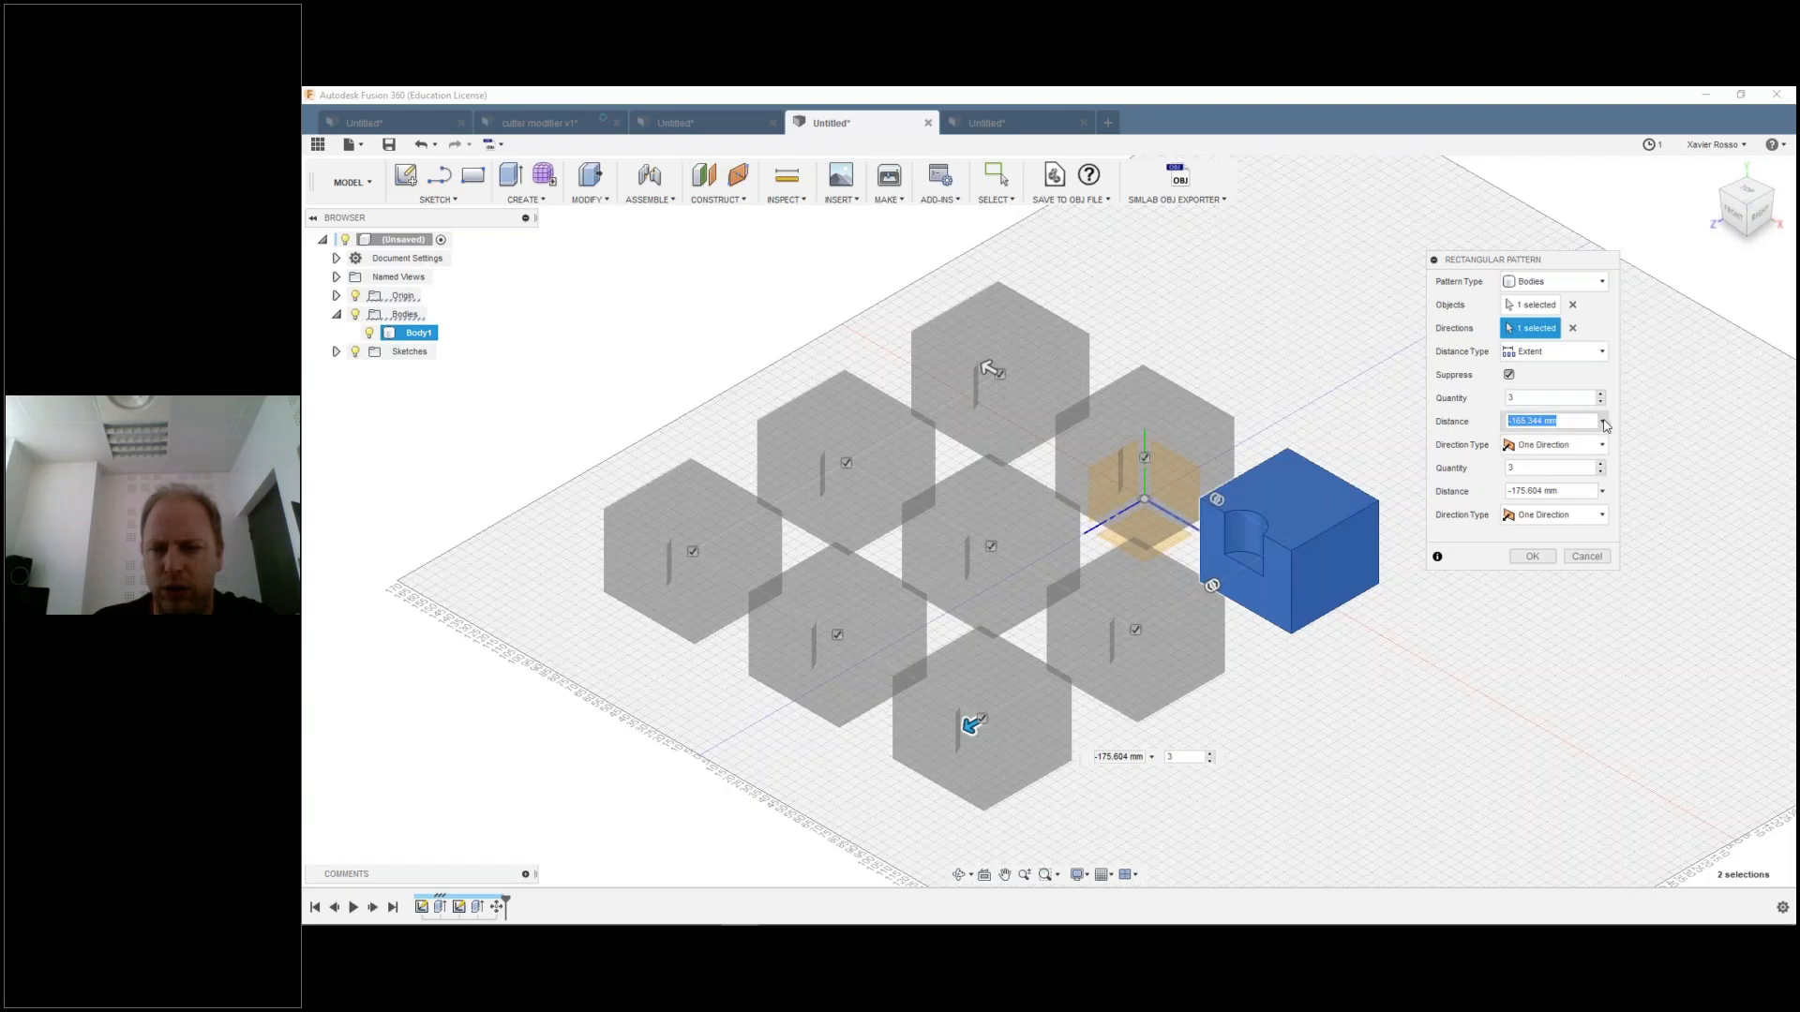
{"action": "left_click", "coordinate": [1542, 557]}
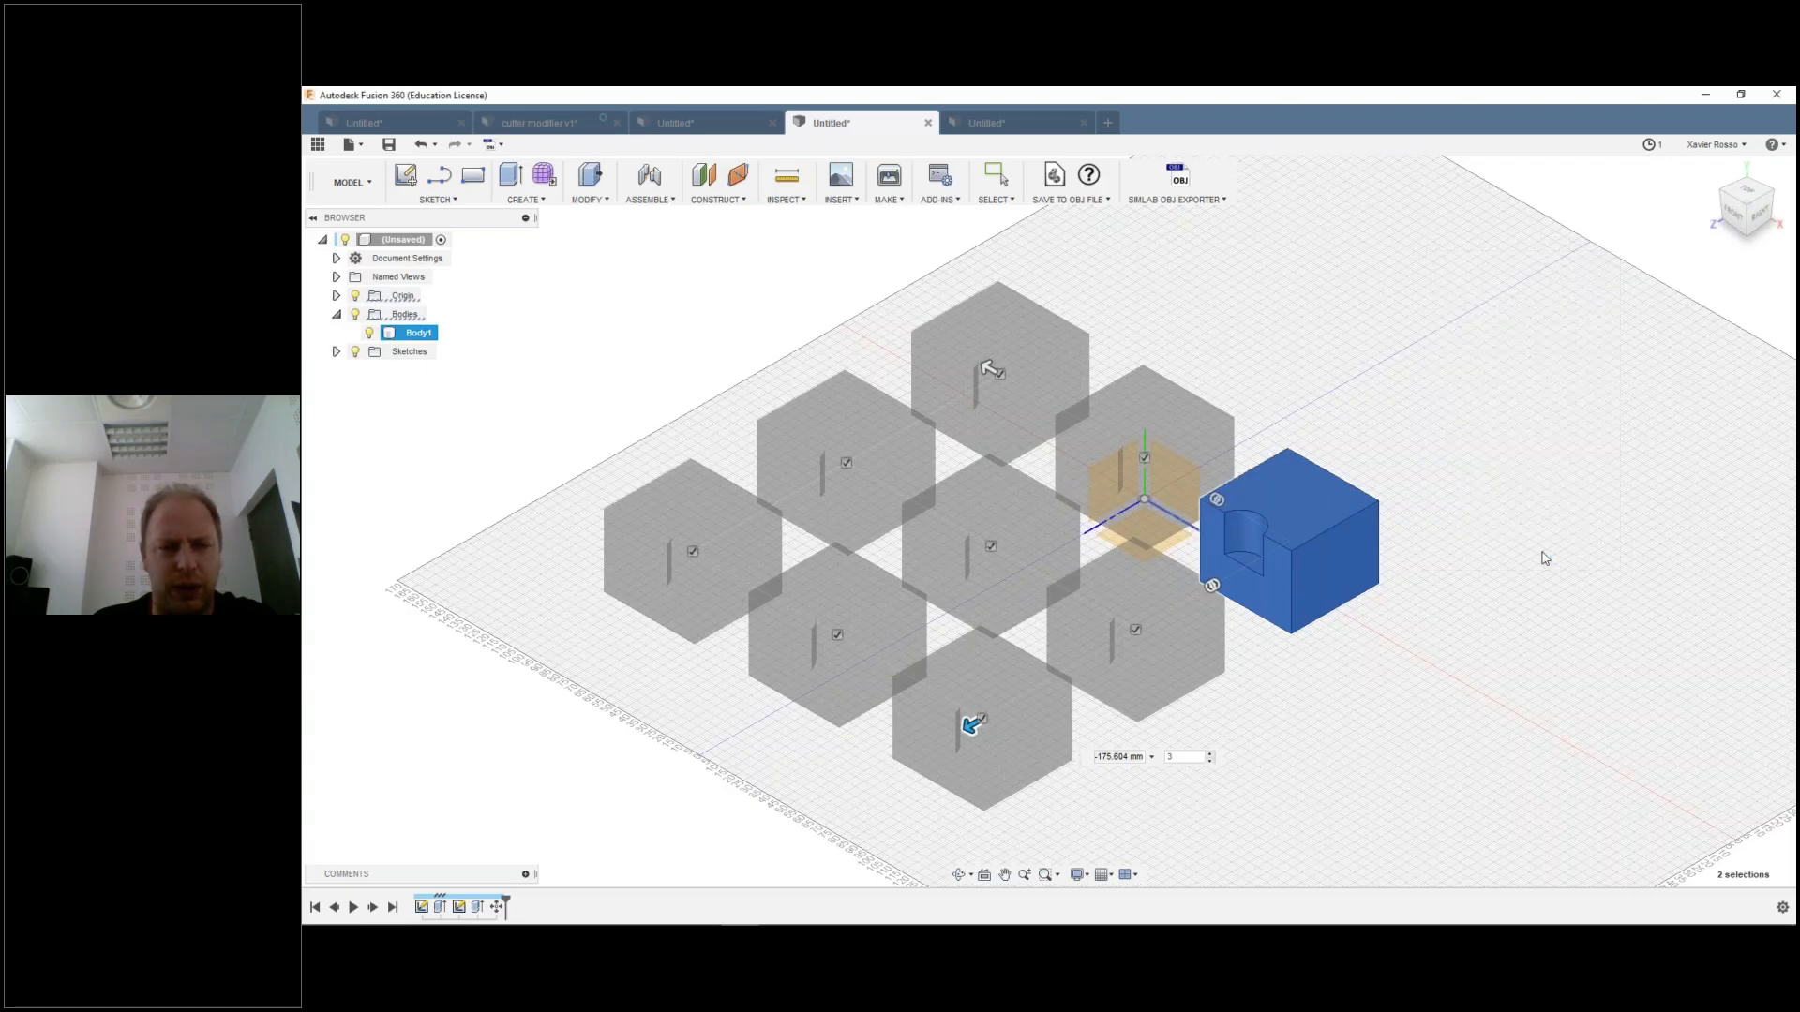
Step: Inspect the patterned bodies one by one, and undo the rectangular pattern
{"action": "left_click", "coordinate": [418, 352]}
{"action": "left_click", "coordinate": [418, 370]}
{"action": "left_click", "coordinate": [418, 389]}
{"action": "left_click", "coordinate": [418, 407]}
{"action": "left_click", "coordinate": [418, 426]}
{"action": "left_click", "coordinate": [418, 445]}
{"action": "left_click", "coordinate": [419, 464]}
{"action": "left_click", "coordinate": [418, 483]}
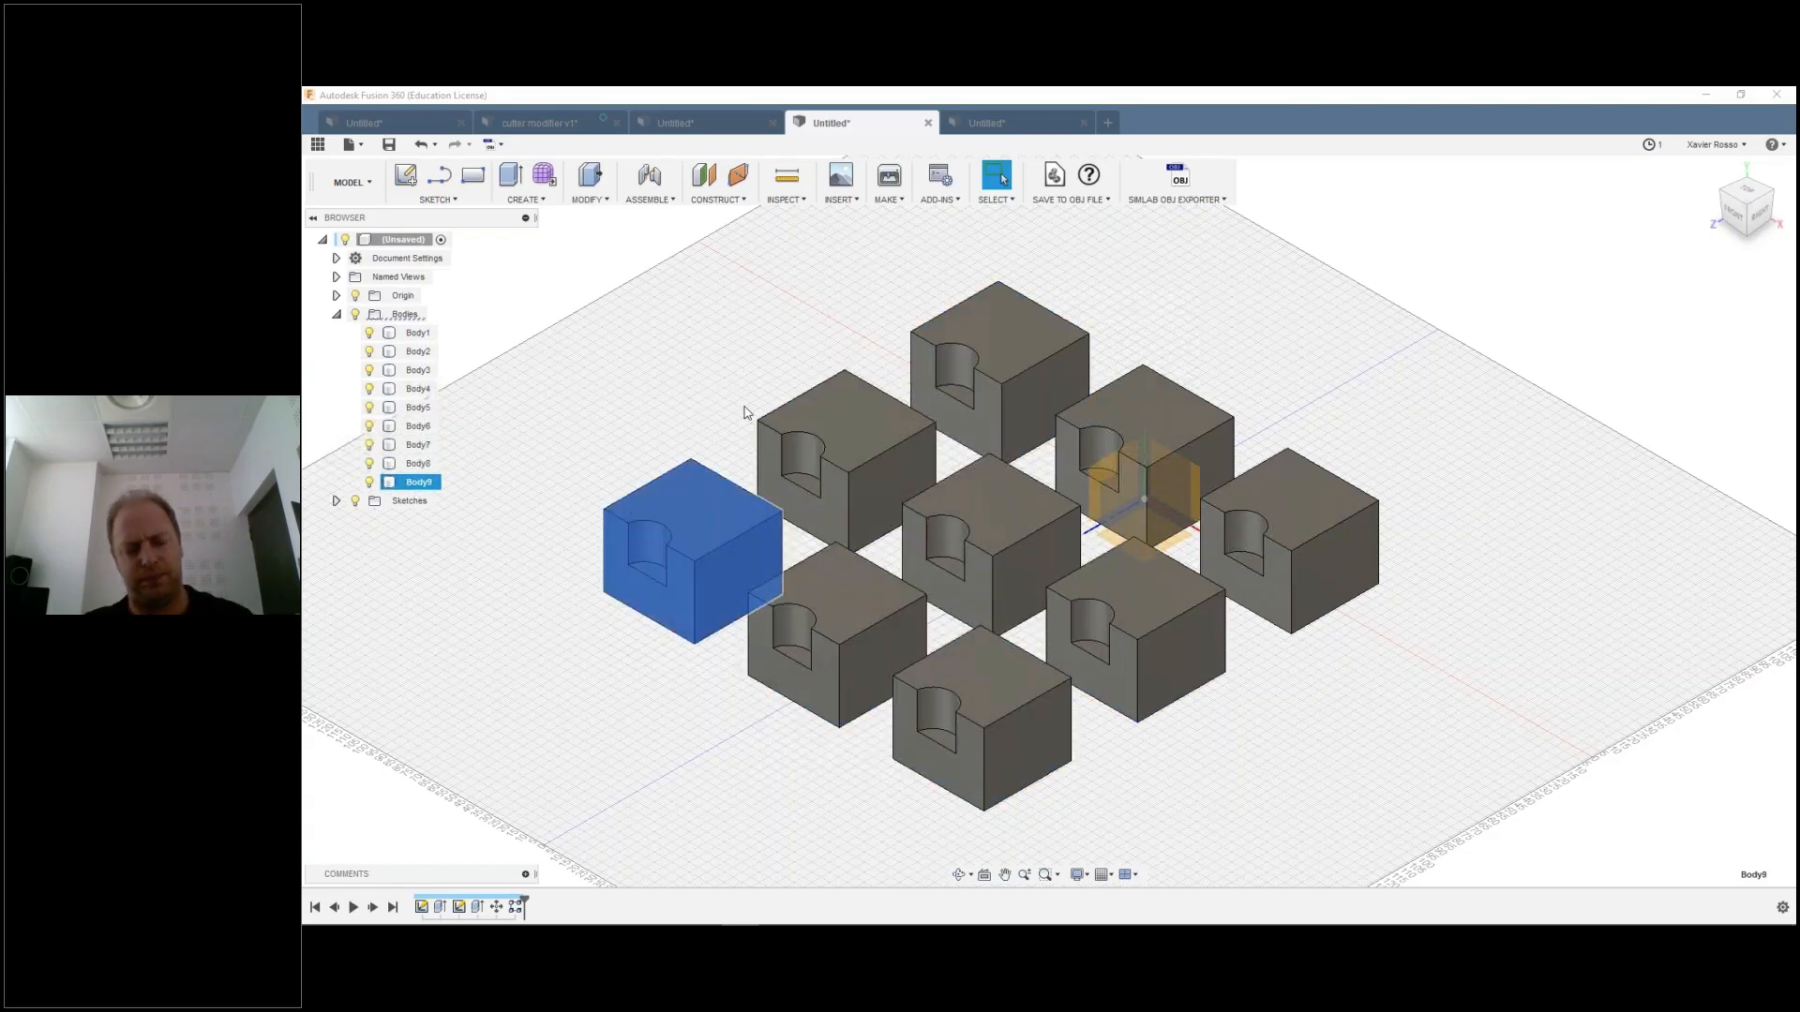
{"action": "key", "text": "ctrl+z"}
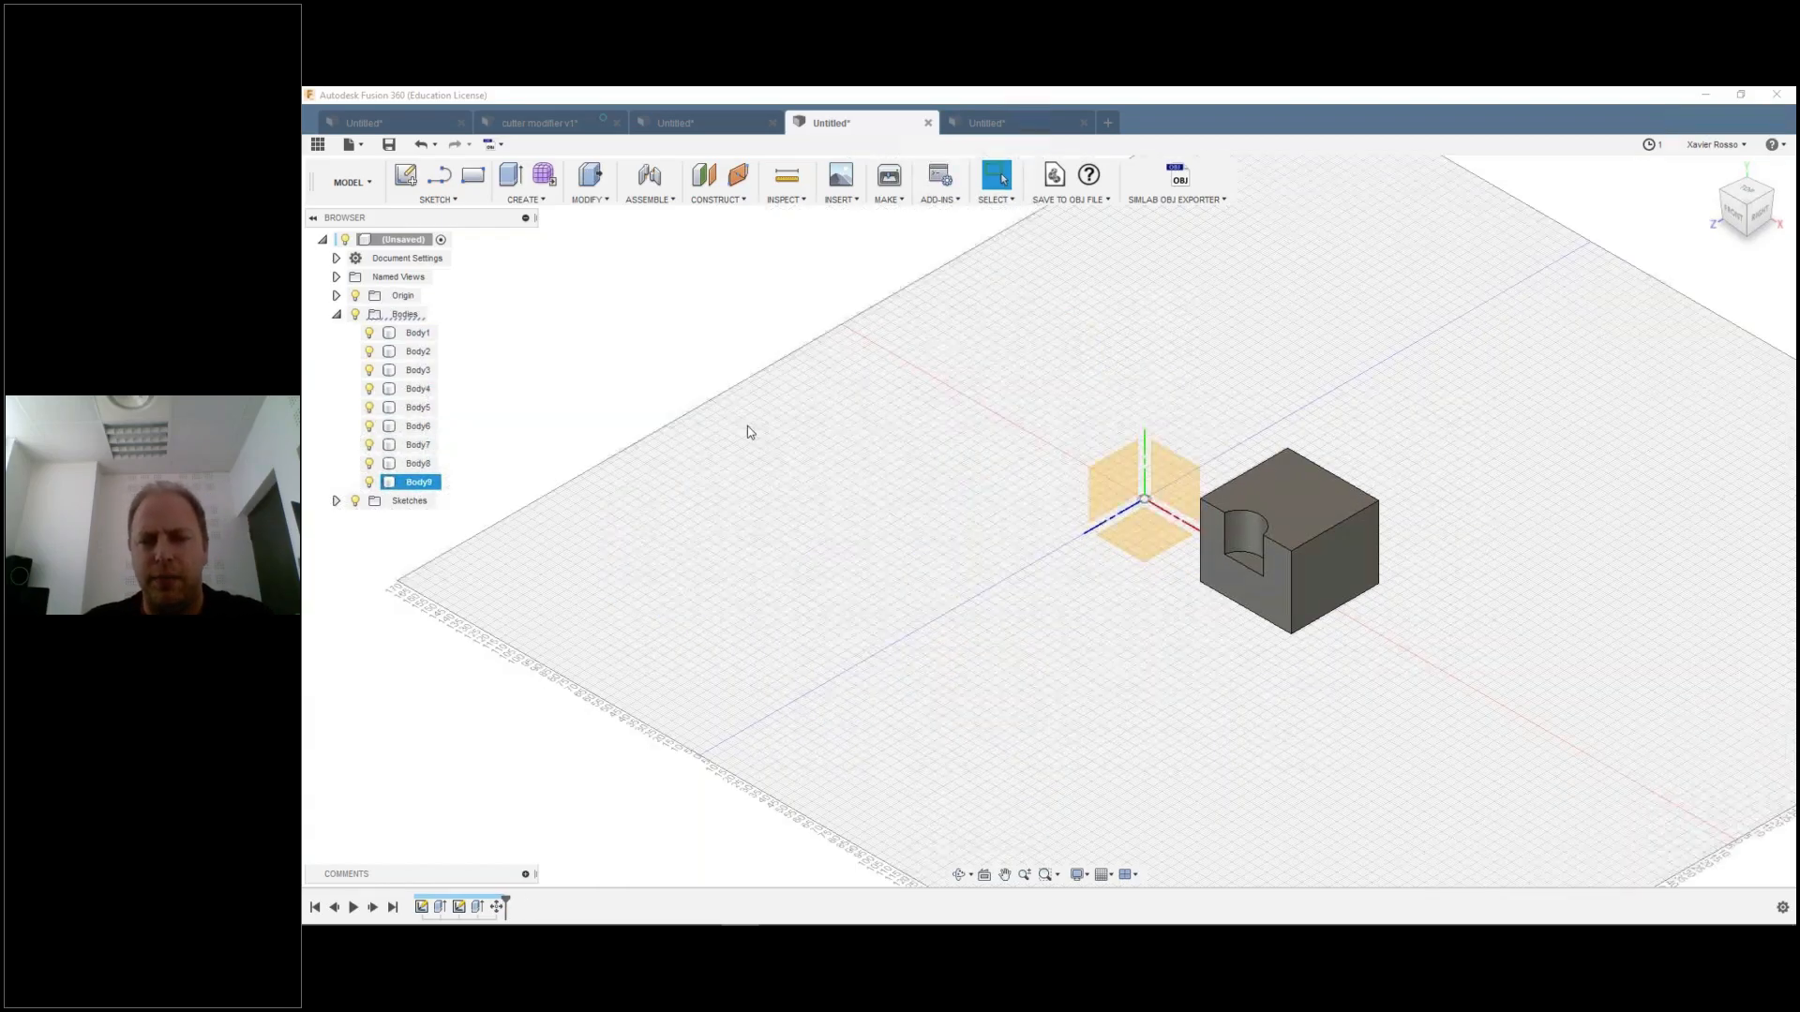
{"action": "scroll", "coordinate": [1326, 605], "scroll_direction": "up", "scroll_amount": 3}
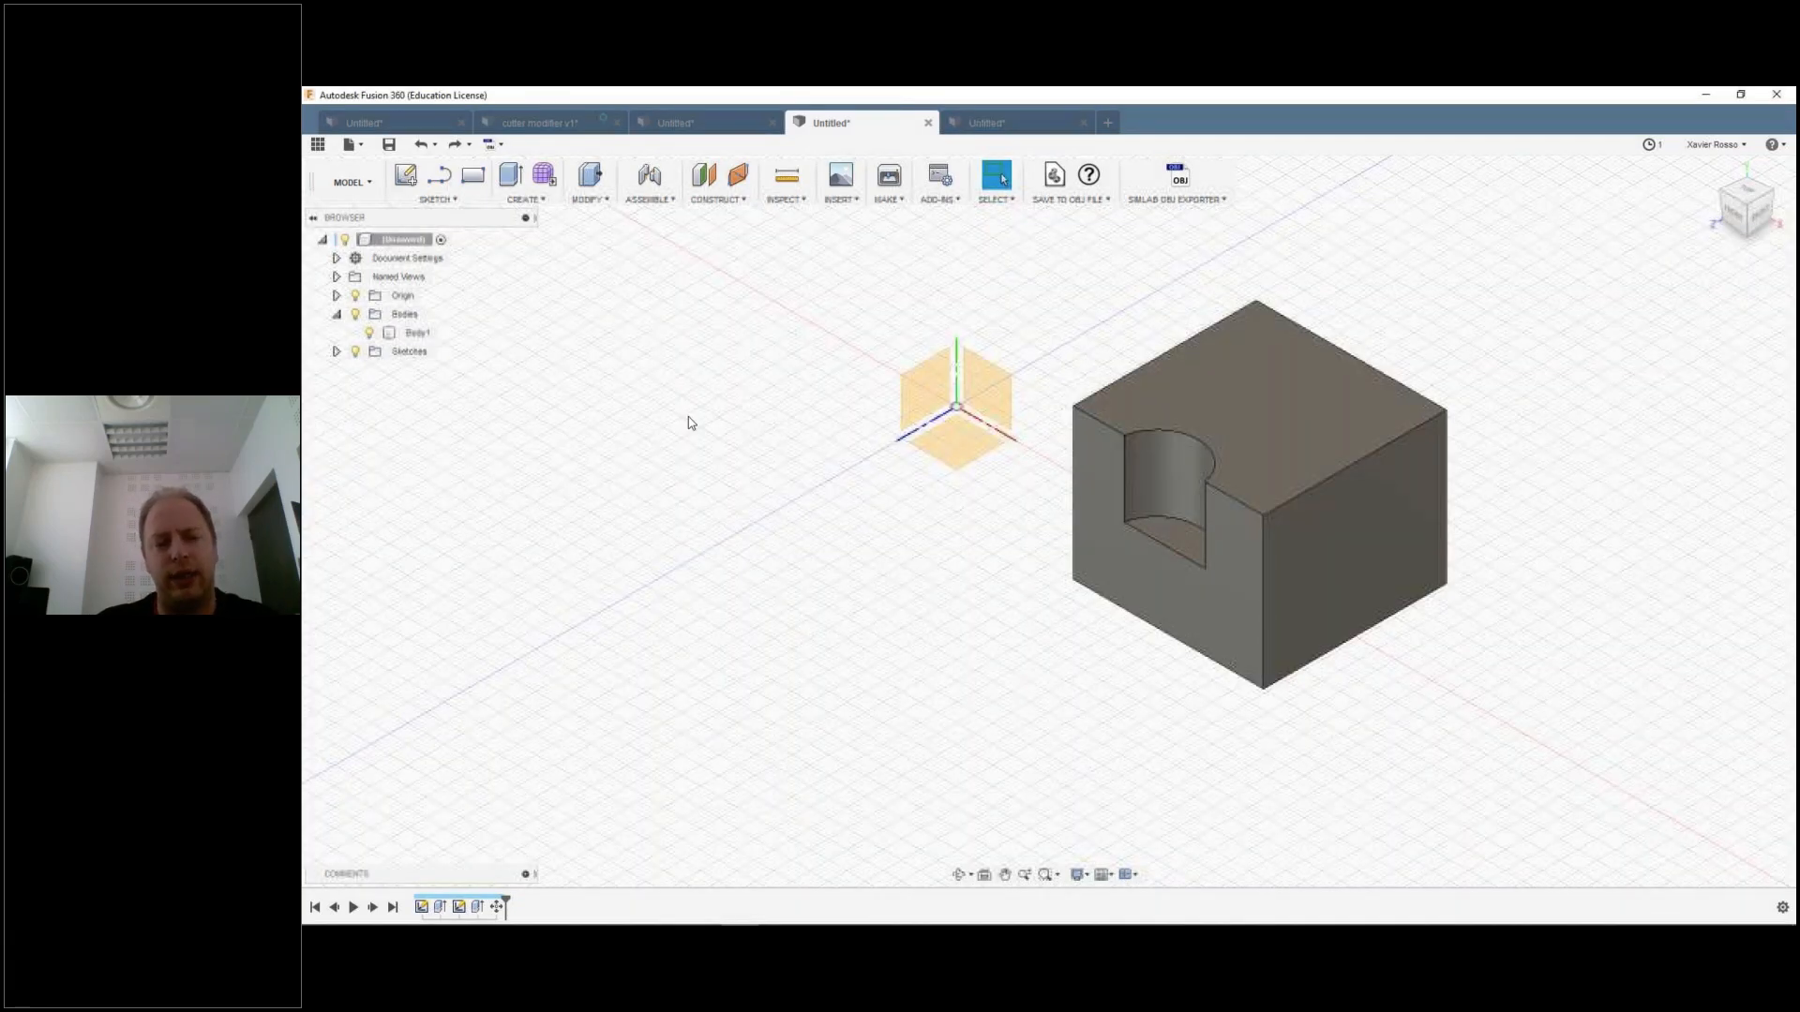
Step: Start a rectangular pattern with the pattern type Faces and select the round pocket's curved wall and floor
{"action": "left_click", "coordinate": [523, 199]}
{"action": "mouse_move", "coordinate": [562, 518]}
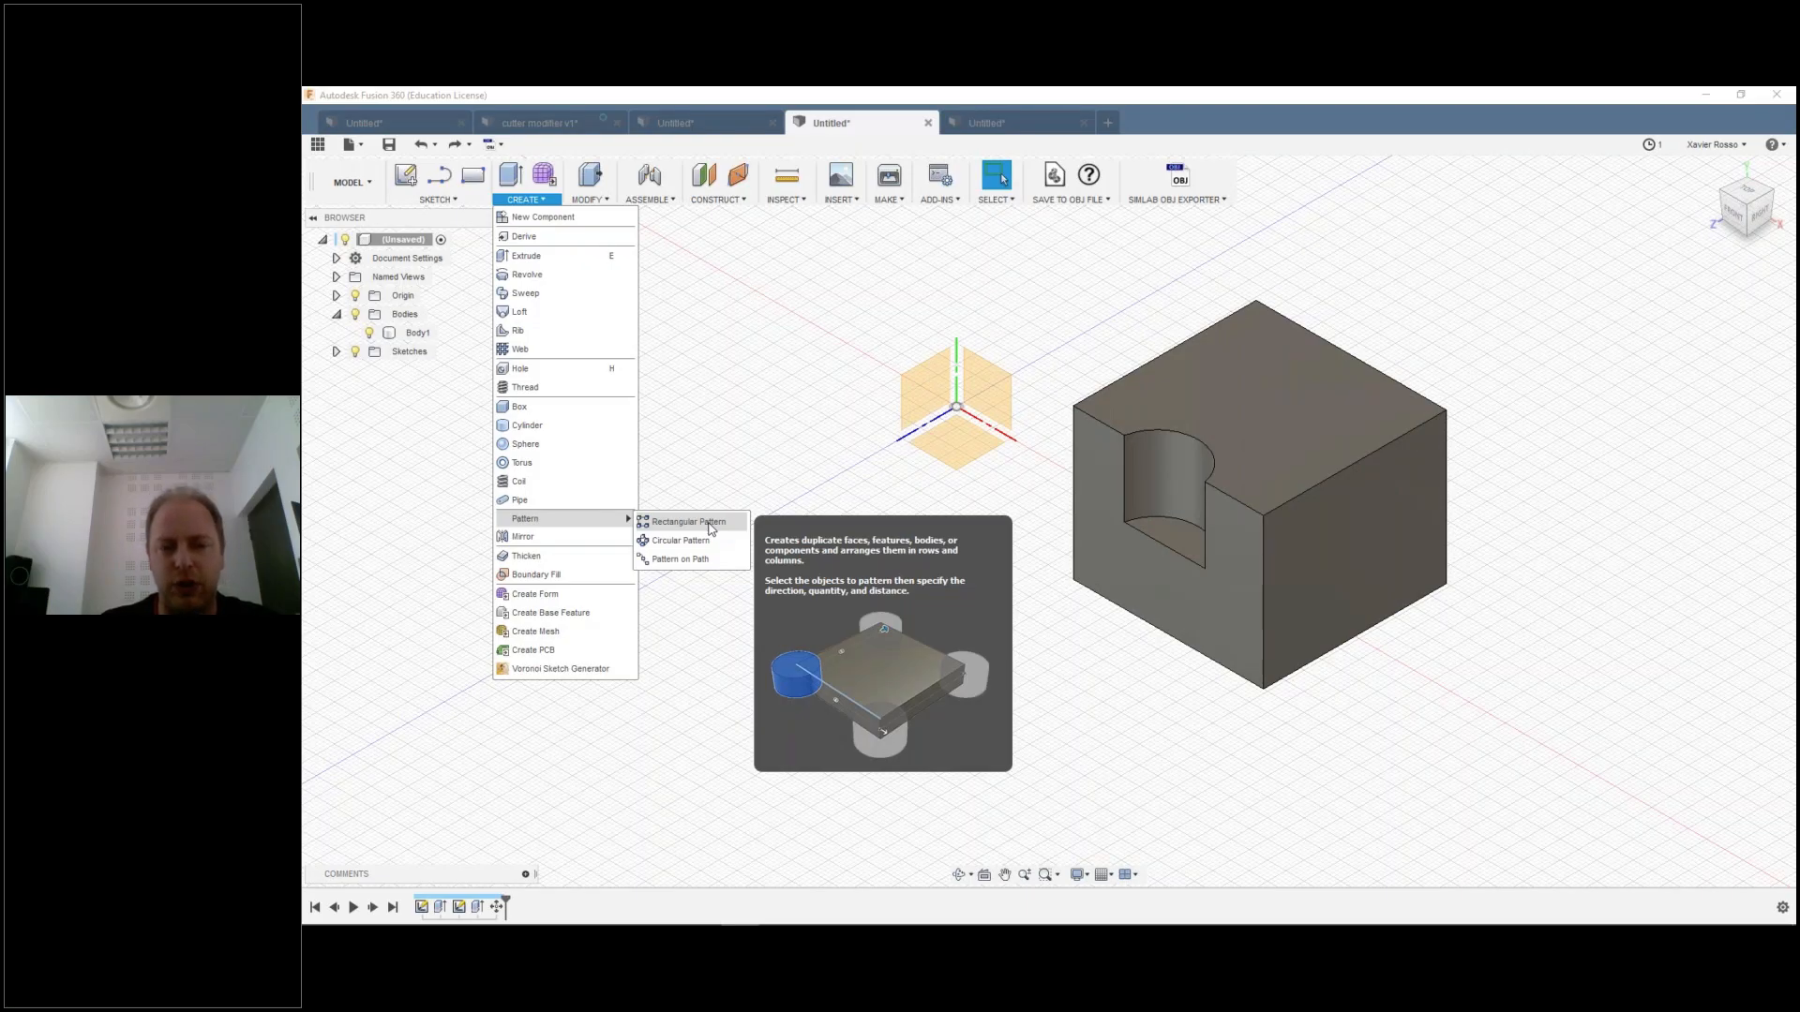
{"action": "left_click", "coordinate": [710, 528]}
{"action": "middle_click_drag", "start_coordinate": [710, 529], "coordinate": [555, 598]}
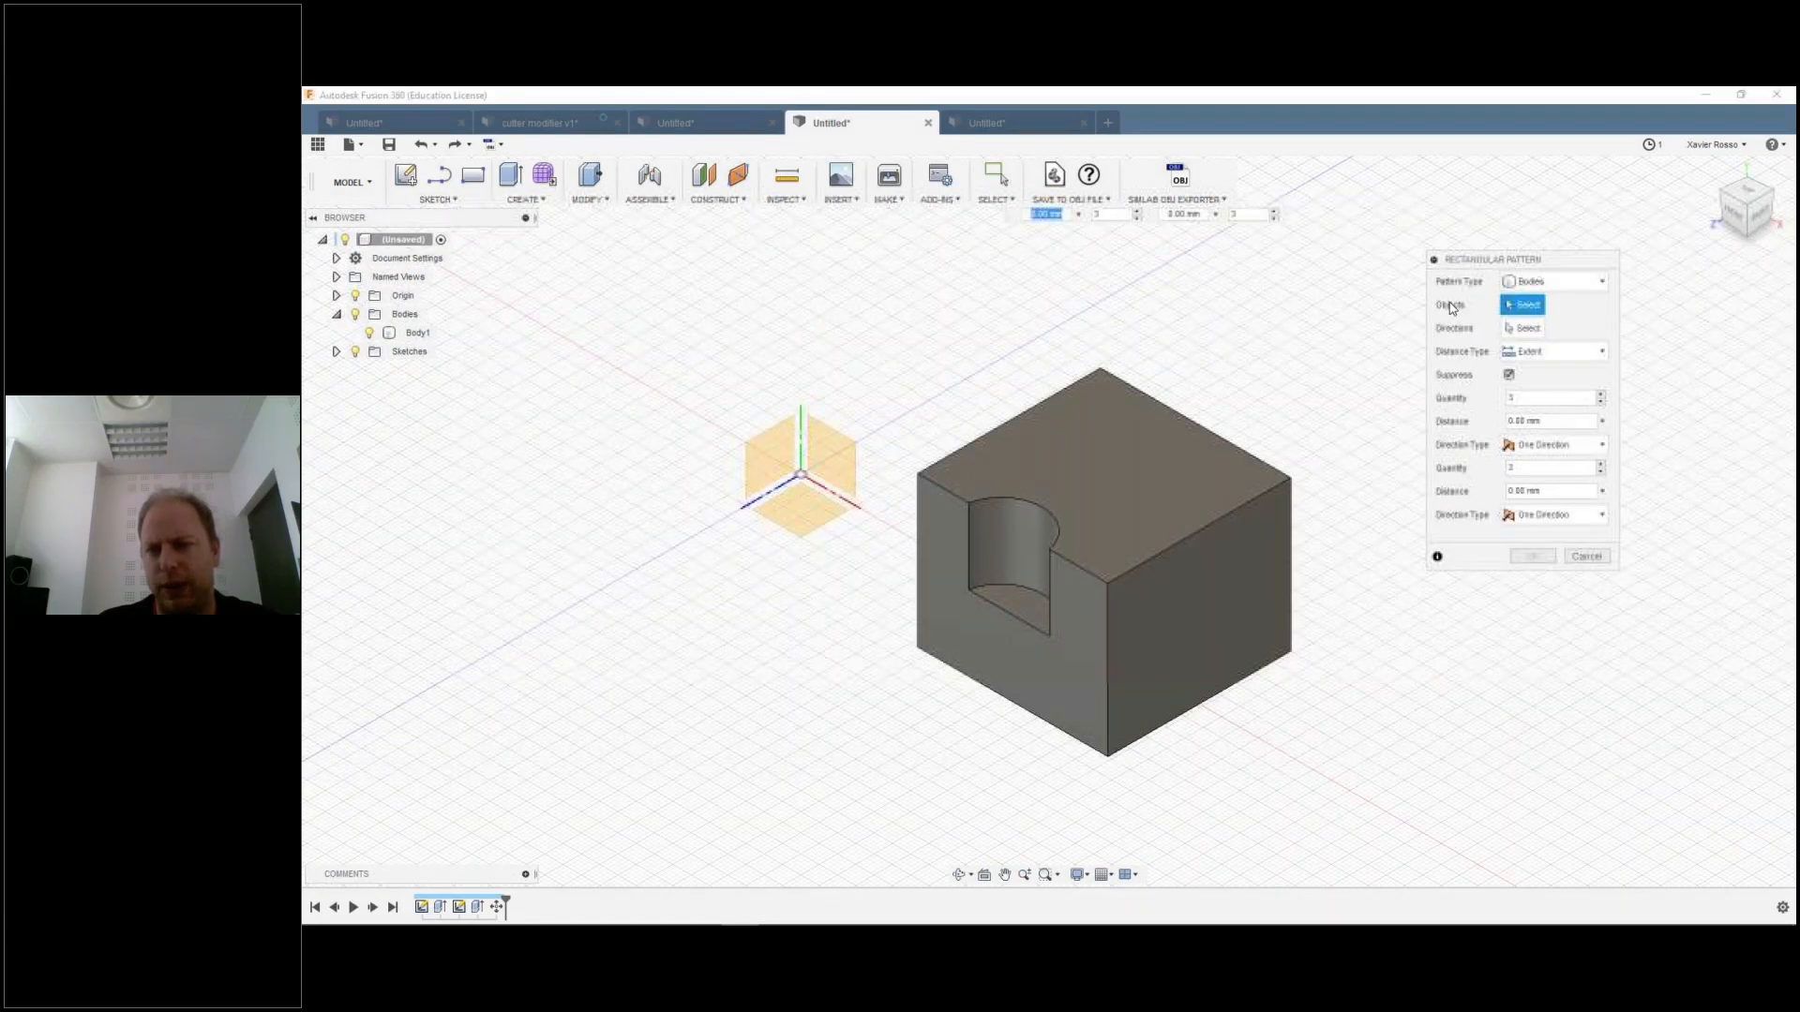
{"action": "left_click", "coordinate": [1552, 282]}
{"action": "left_click", "coordinate": [1528, 302]}
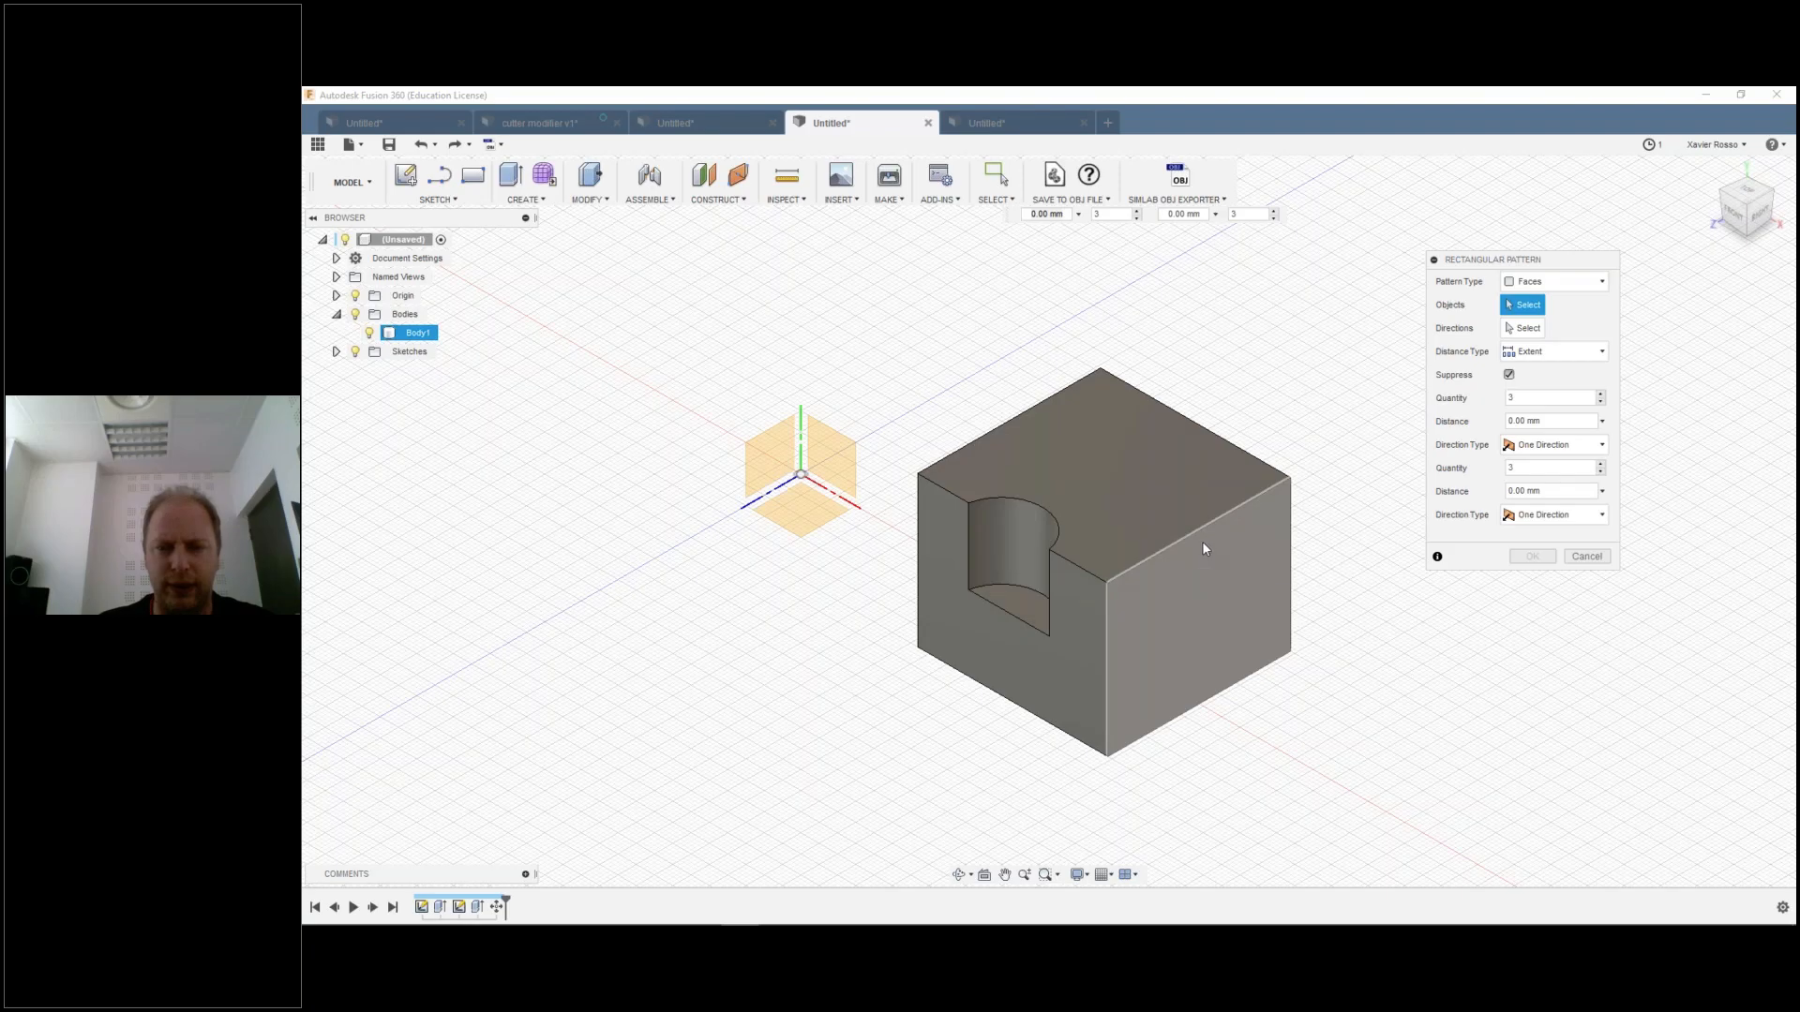
{"action": "left_click", "coordinate": [1012, 543]}
{"action": "left_click", "coordinate": [1008, 605]}
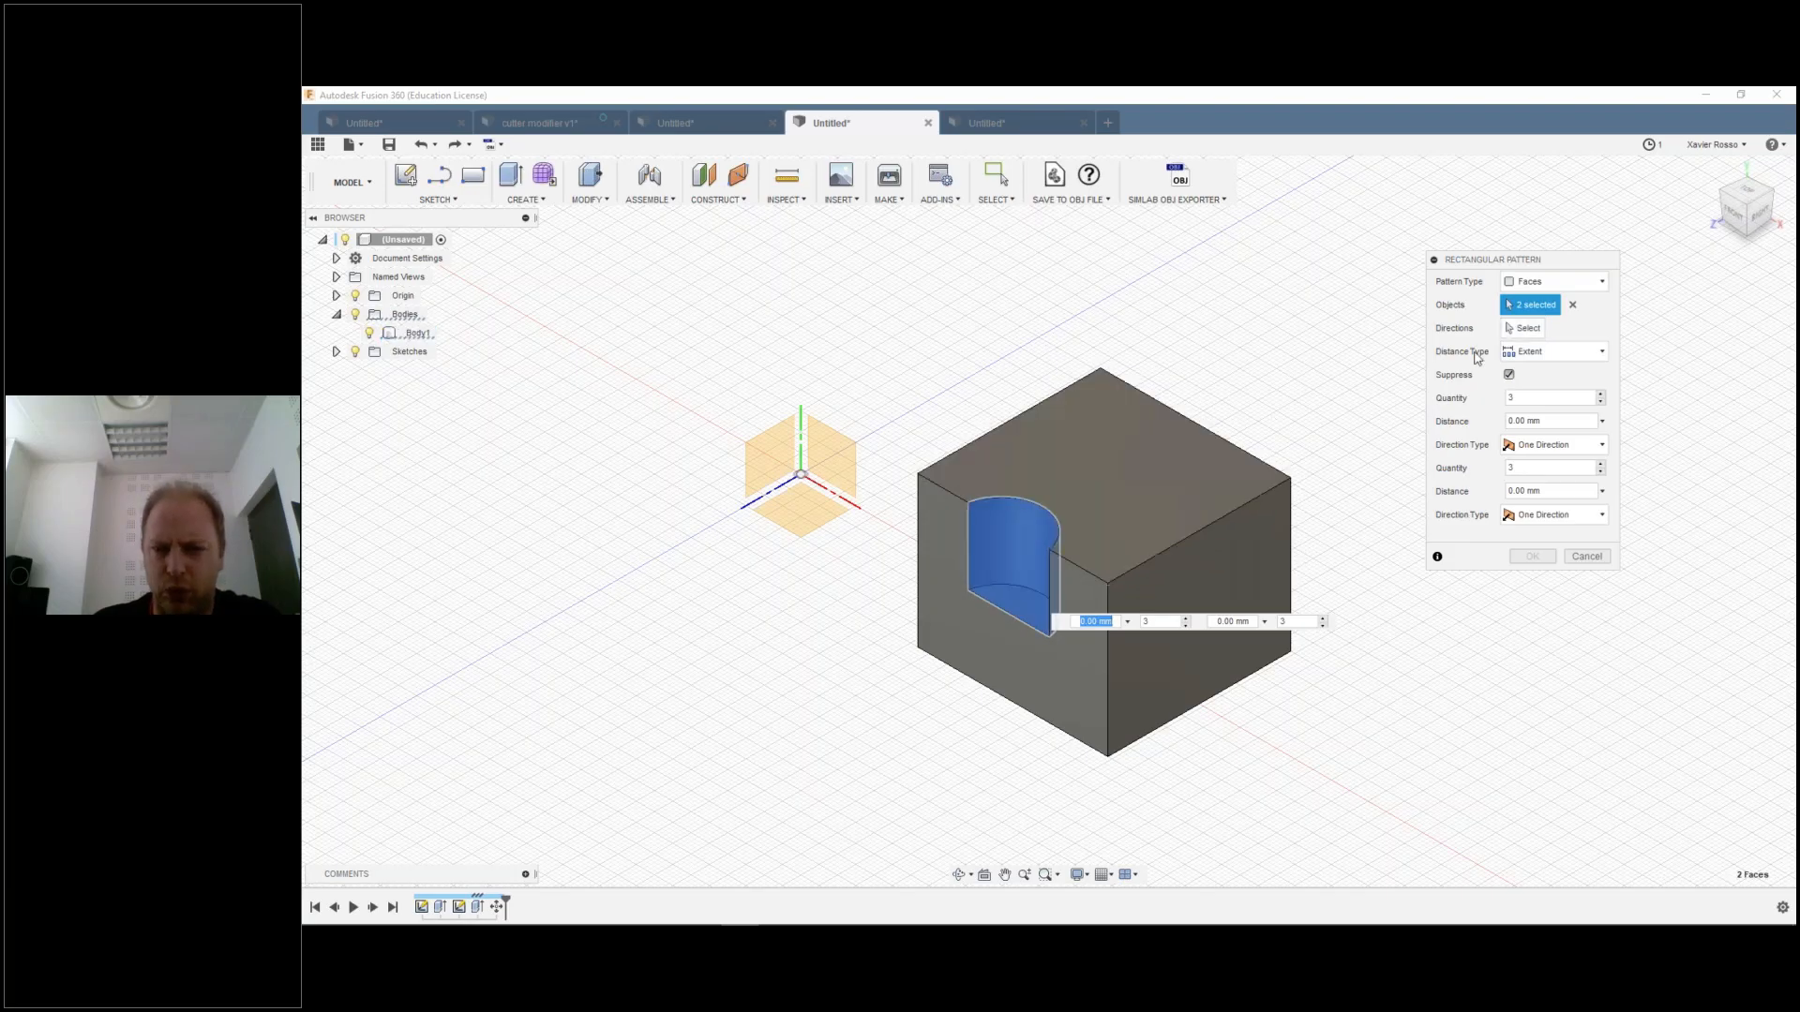
Step: Try patterning the pocket faces about 47.1 mm along the block's upper edge, and cancel the pattern
{"action": "left_click", "coordinate": [1525, 328]}
{"action": "left_click", "coordinate": [1172, 560]}
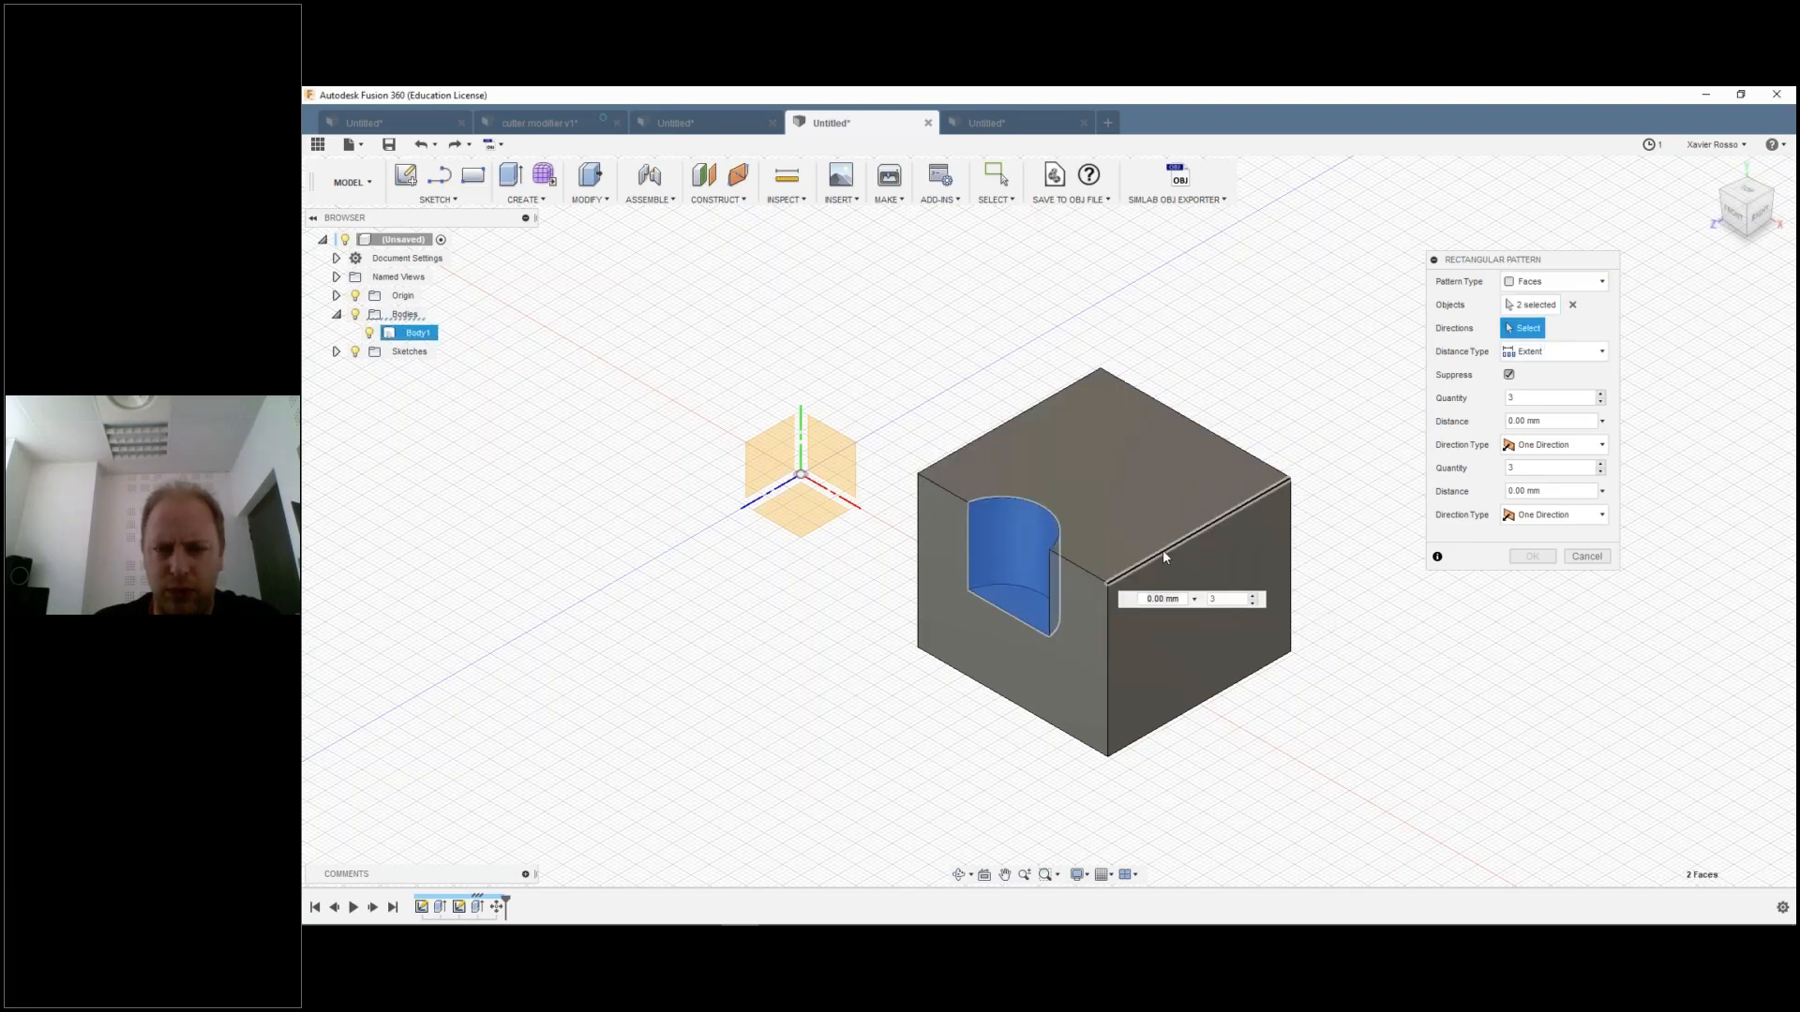
{"action": "left_click_drag", "start_coordinate": [1039, 560], "coordinate": [1208, 454]}
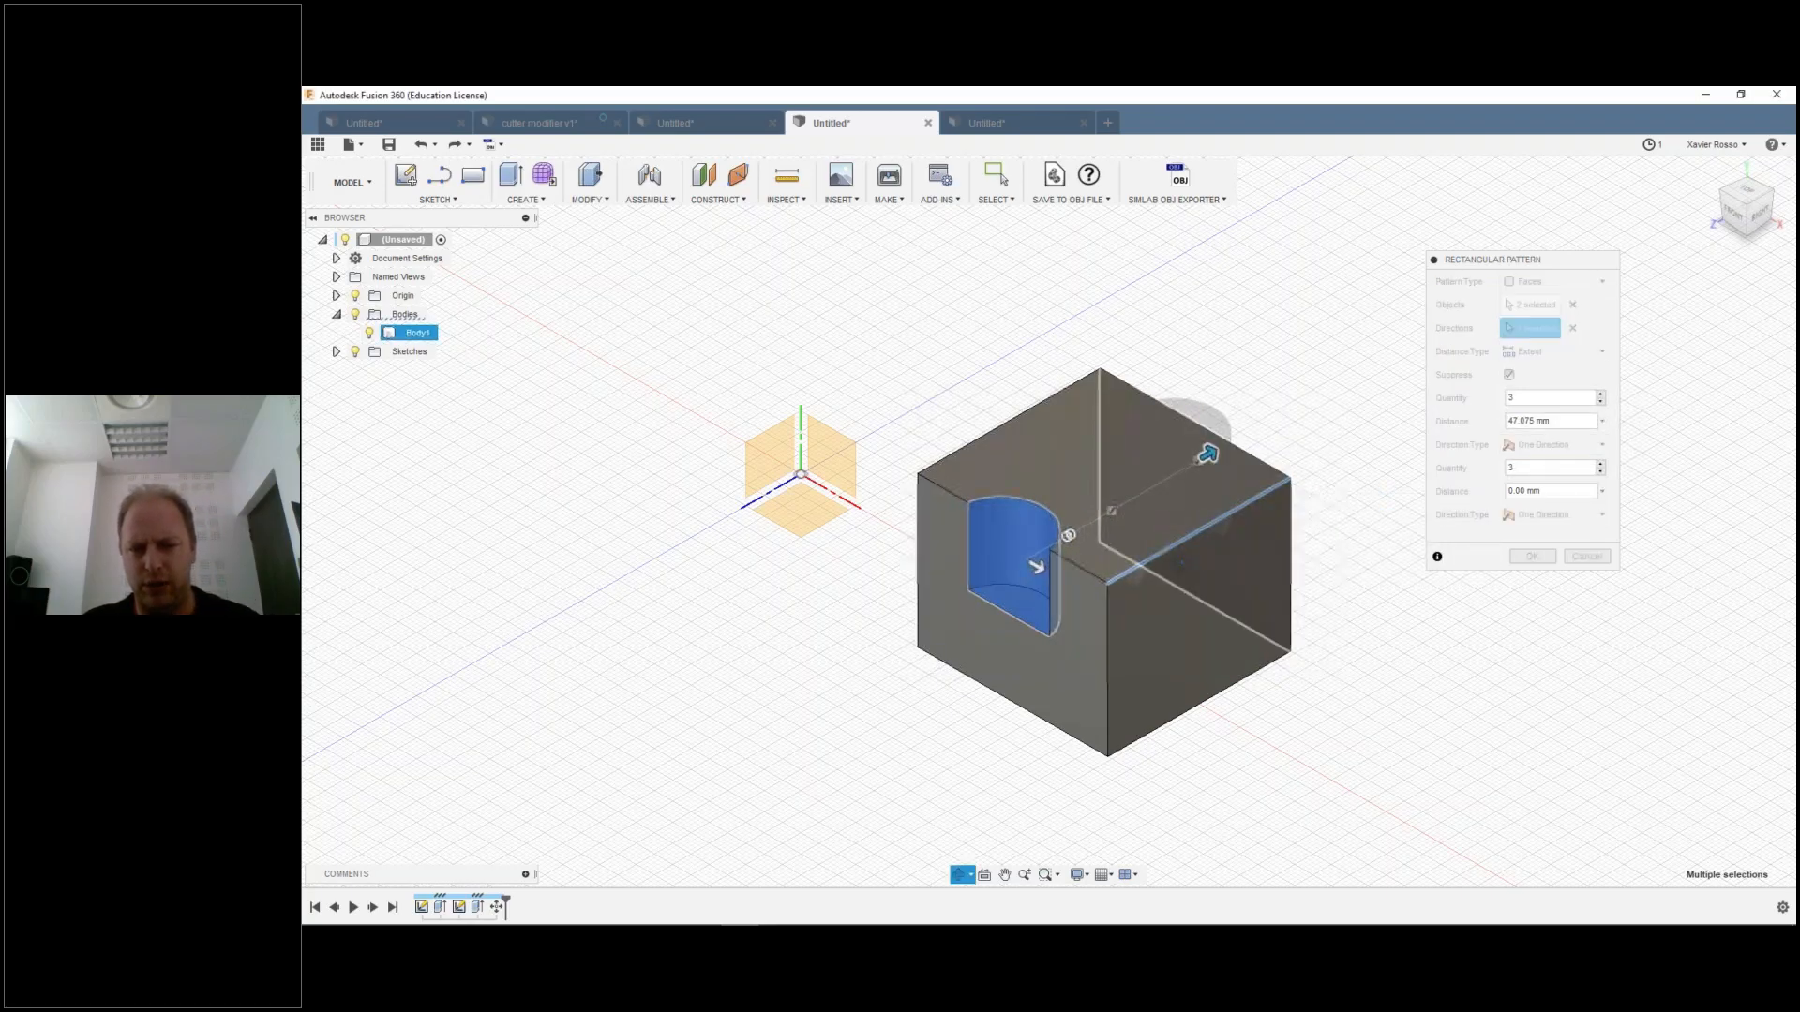
{"action": "middle_click_drag", "start_coordinate": [1208, 455], "coordinate": [1357, 631], "text": "shift"}
{"action": "key", "text": "Escape"}
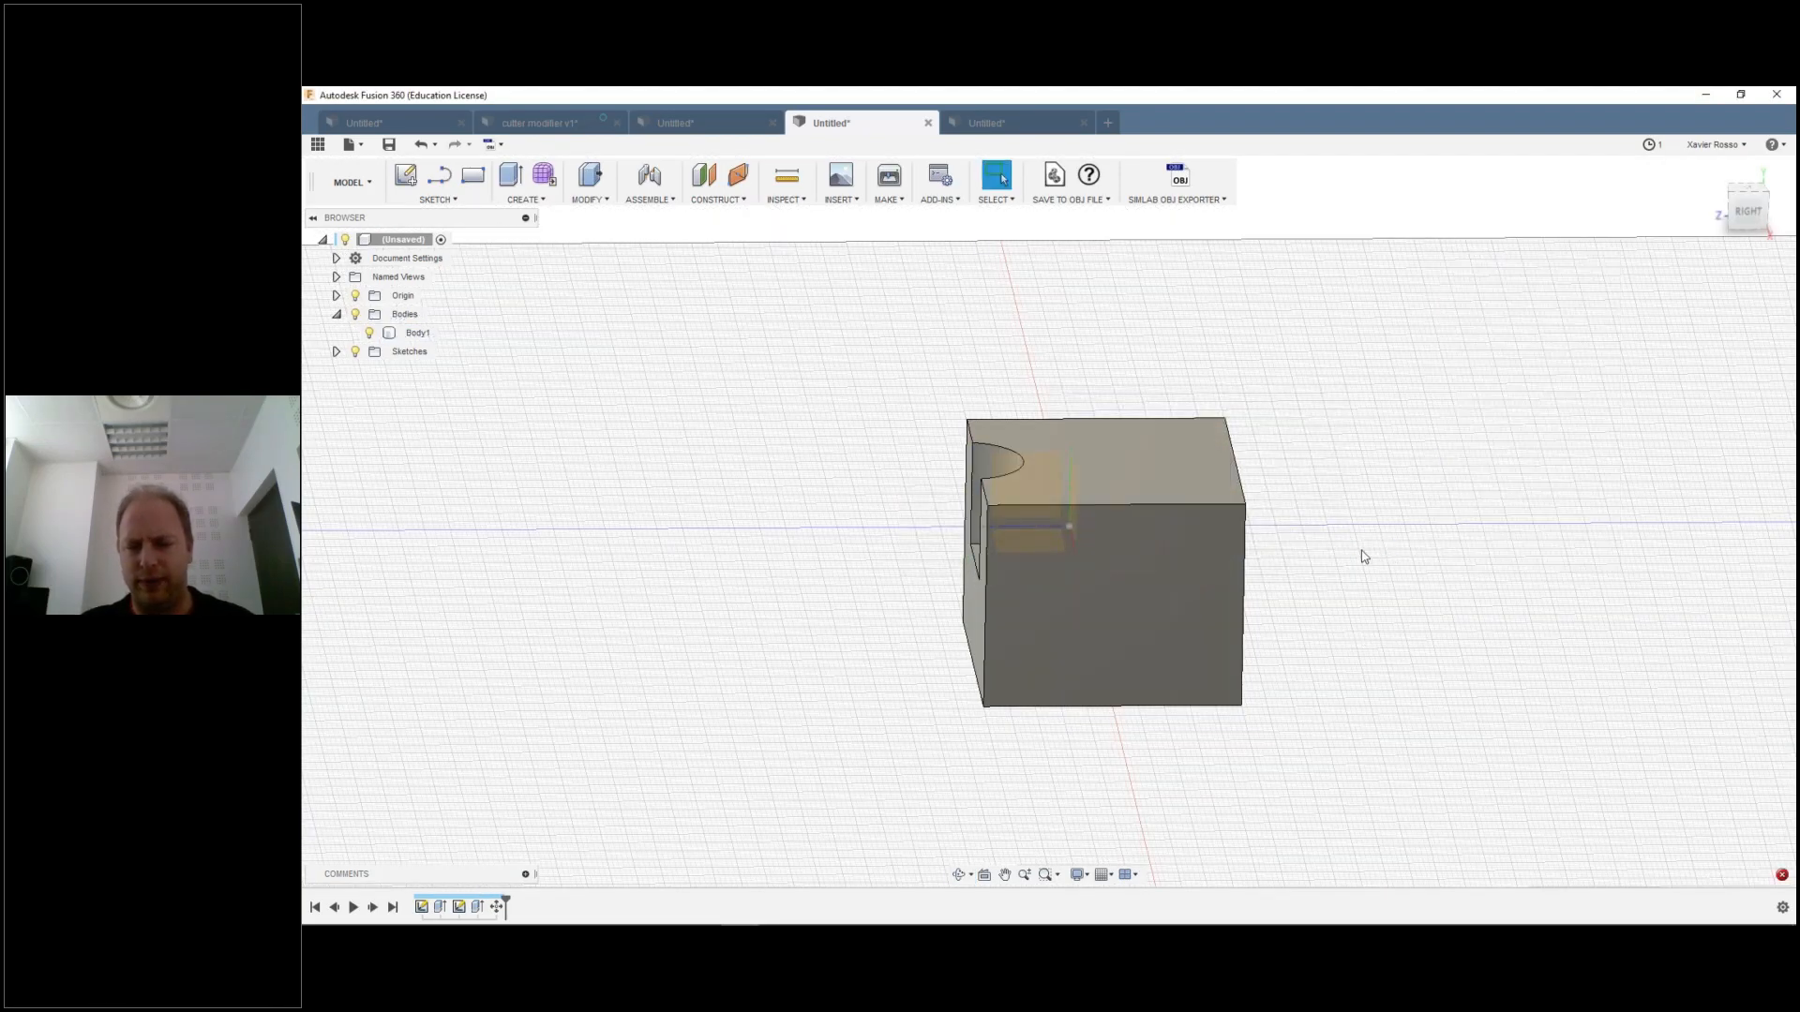
{"action": "middle_click_drag", "start_coordinate": [1337, 555], "coordinate": [1377, 577], "text": "shift"}
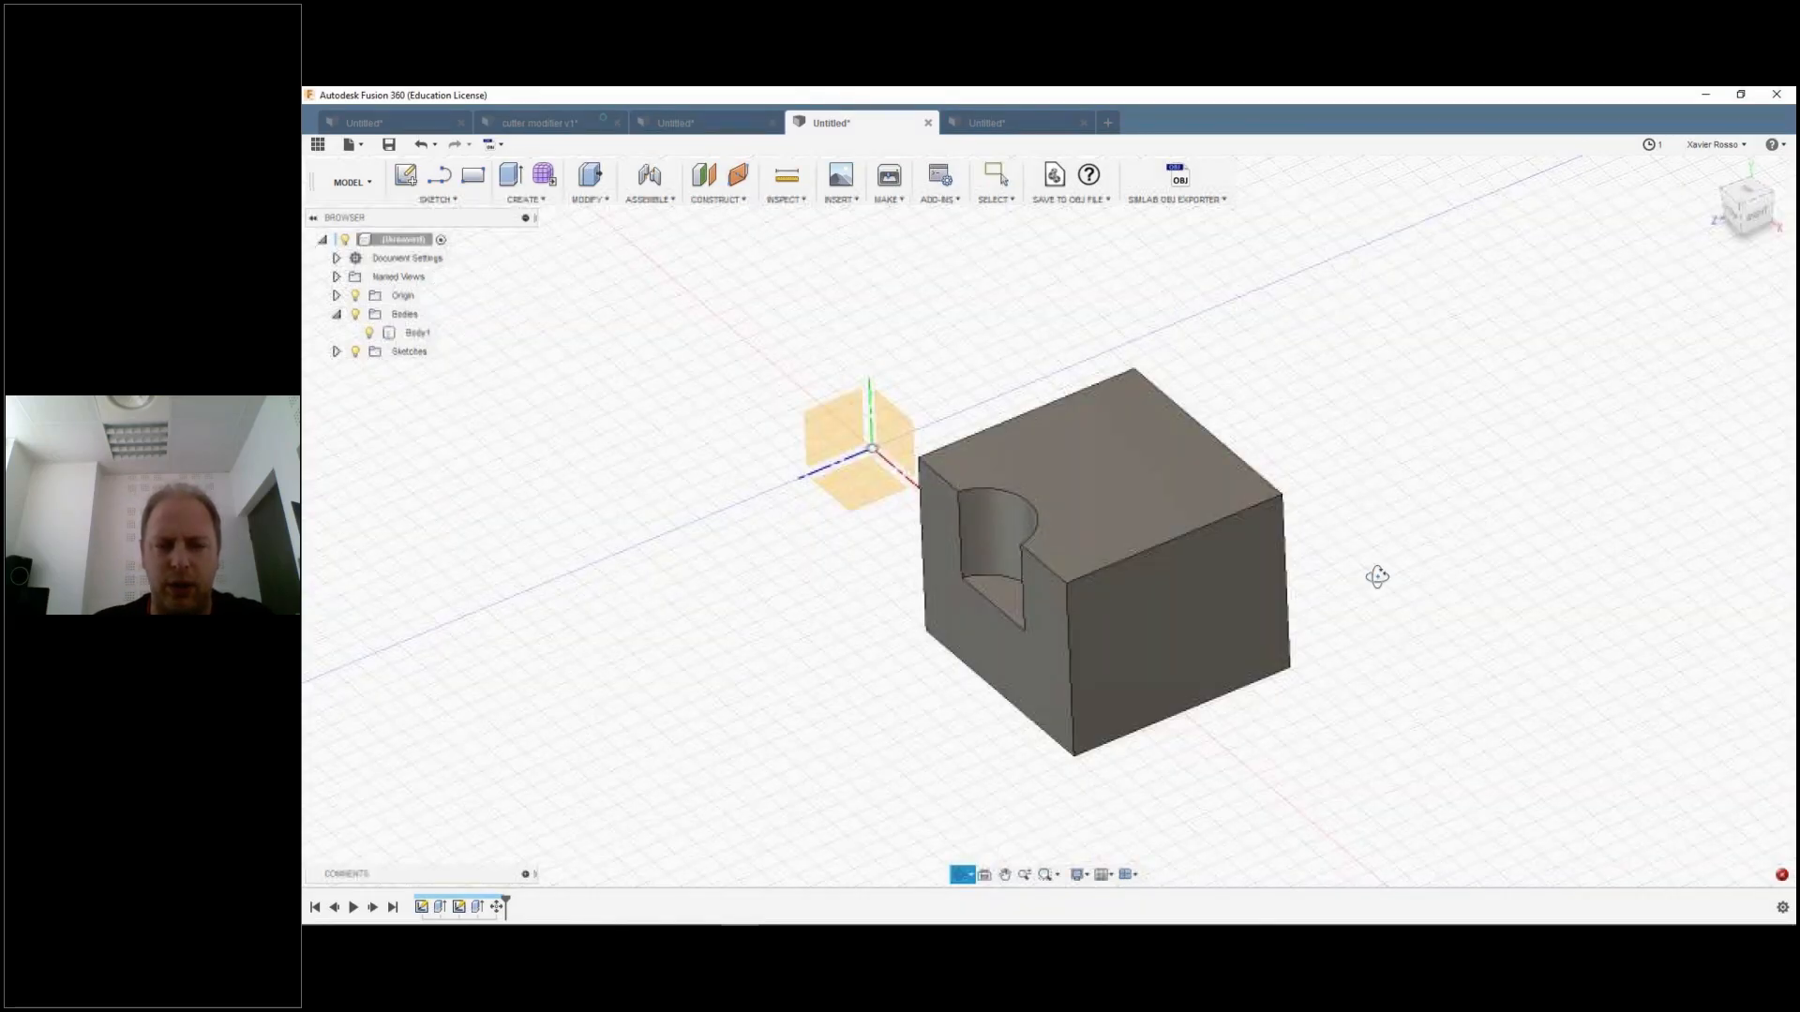
{"action": "middle_click_drag", "start_coordinate": [1377, 577], "coordinate": [1401, 570], "text": "shift"}
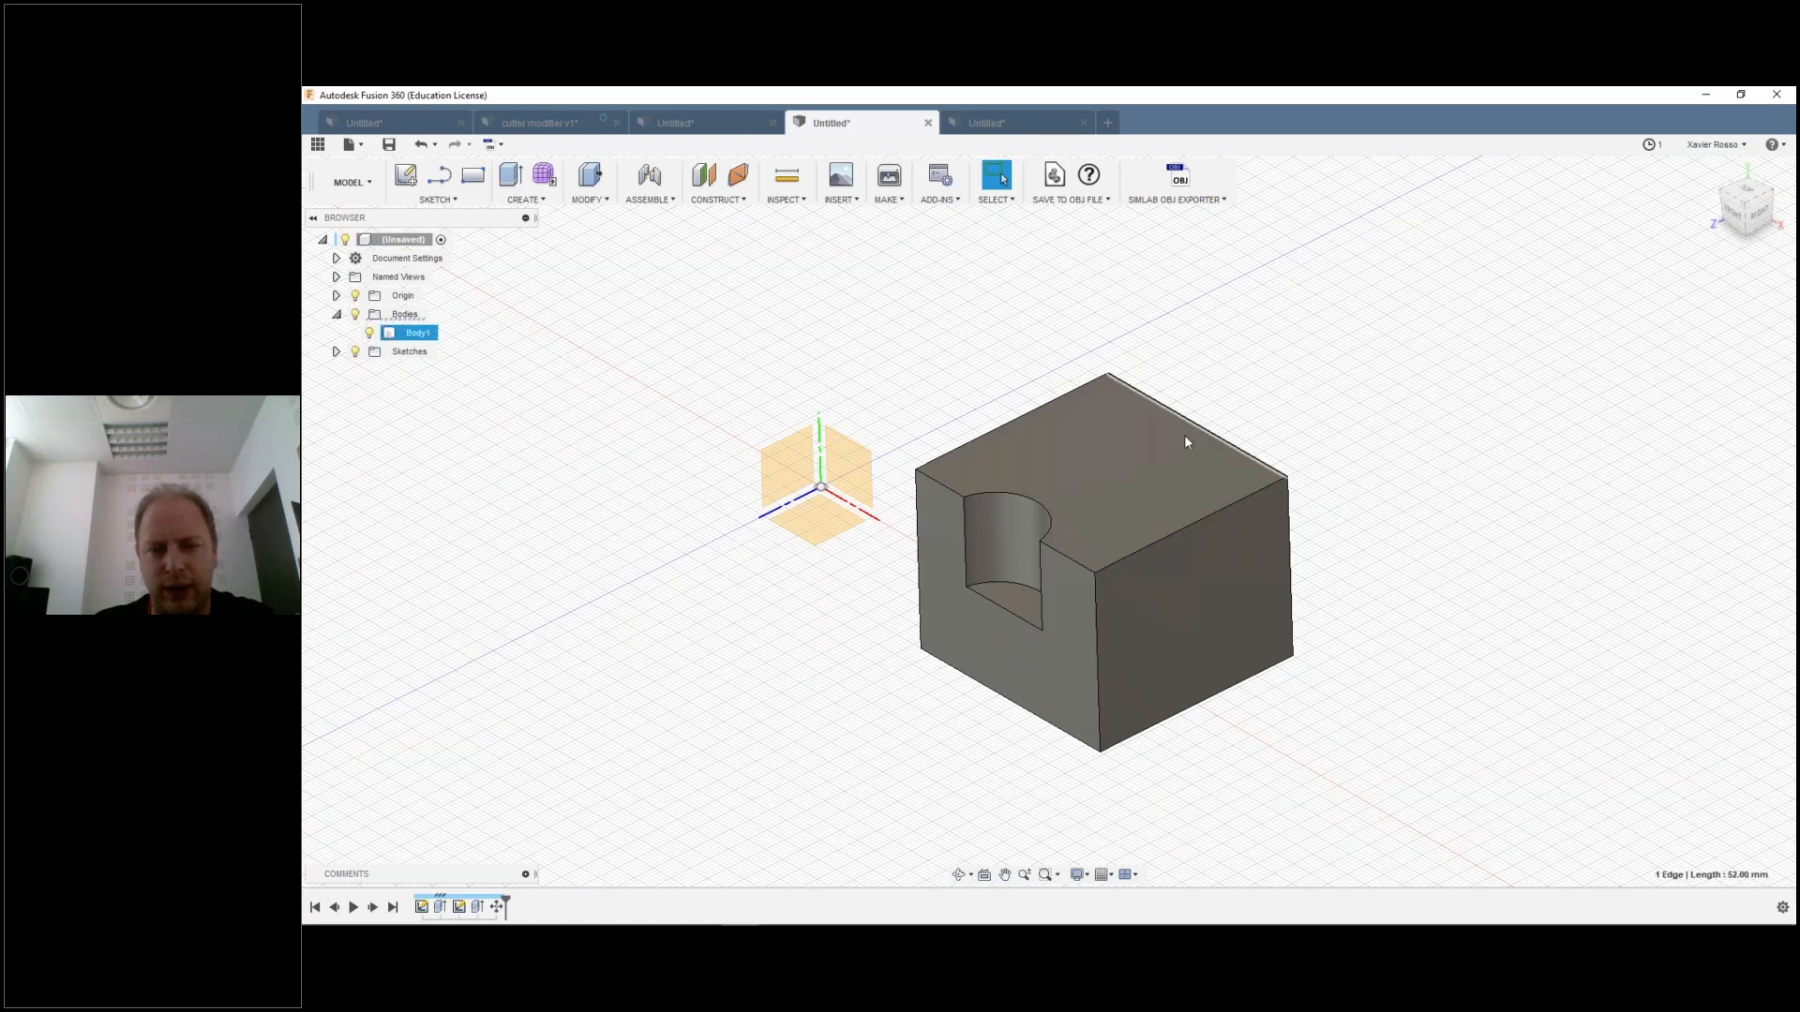
{"action": "left_click", "coordinate": [1007, 424]}
{"action": "left_click", "coordinate": [900, 354]}
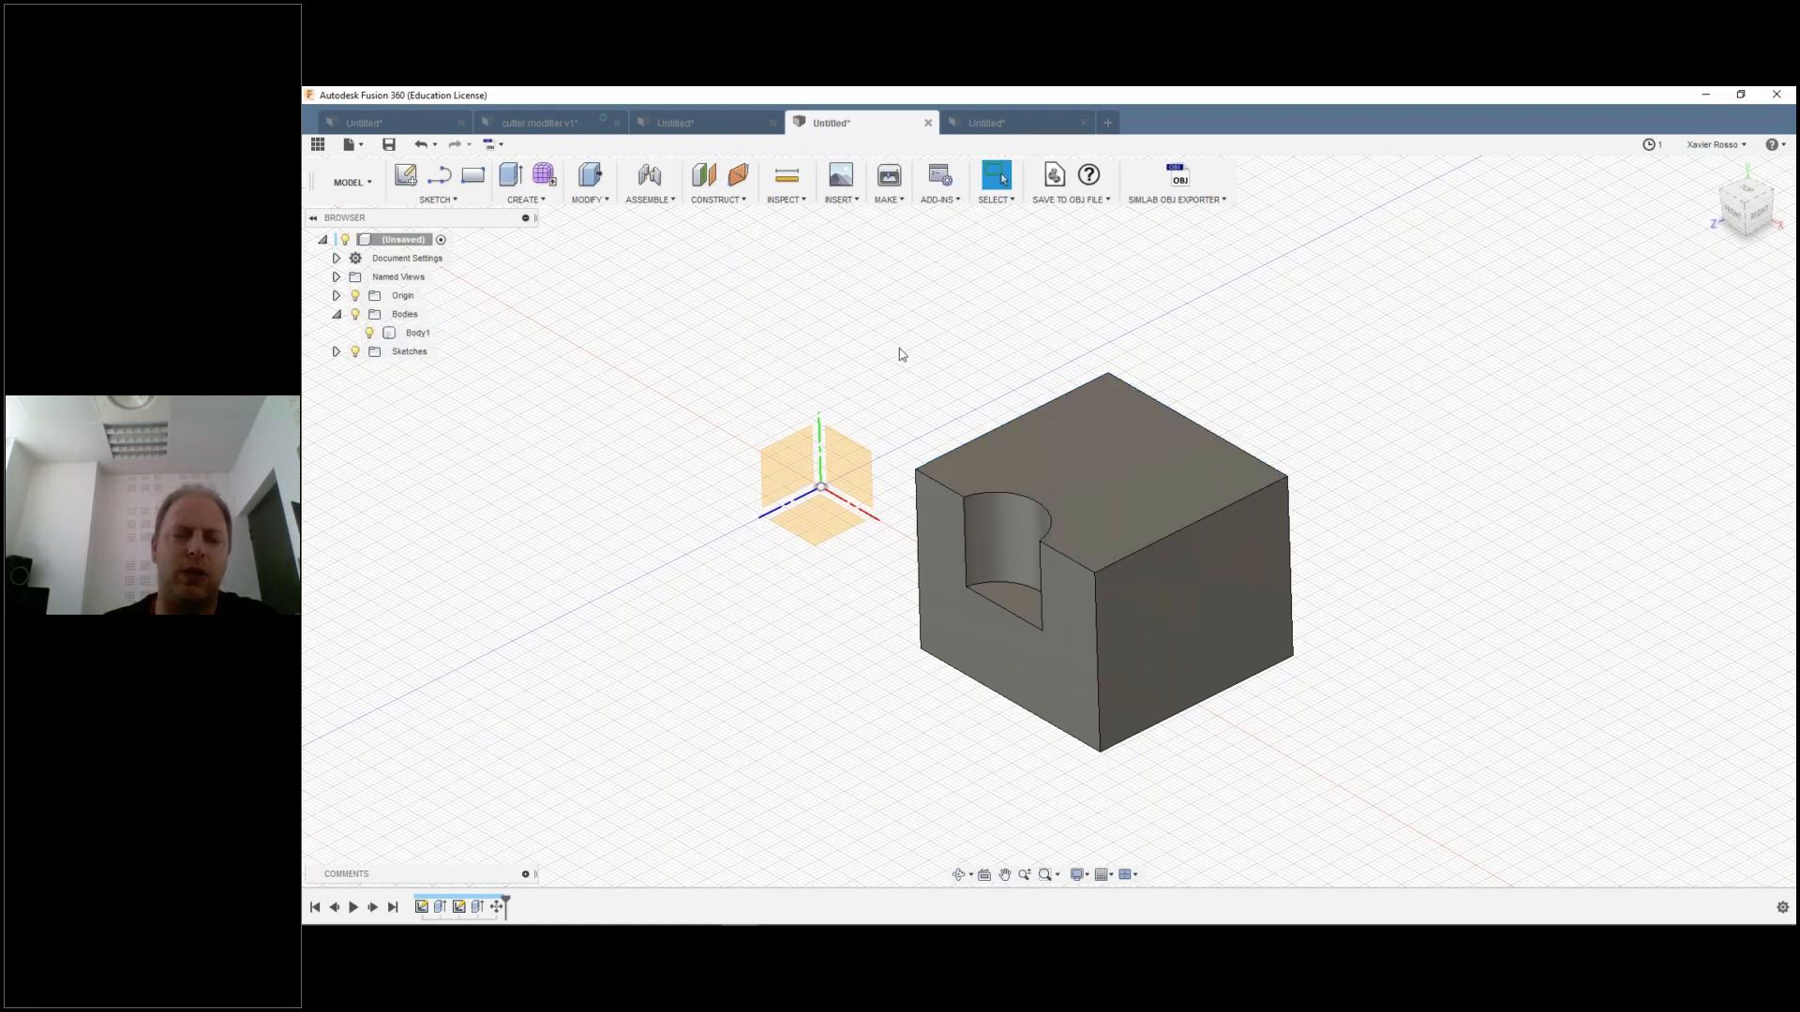
{"action": "left_click", "coordinate": [525, 199]}
{"action": "mouse_move", "coordinate": [567, 520]}
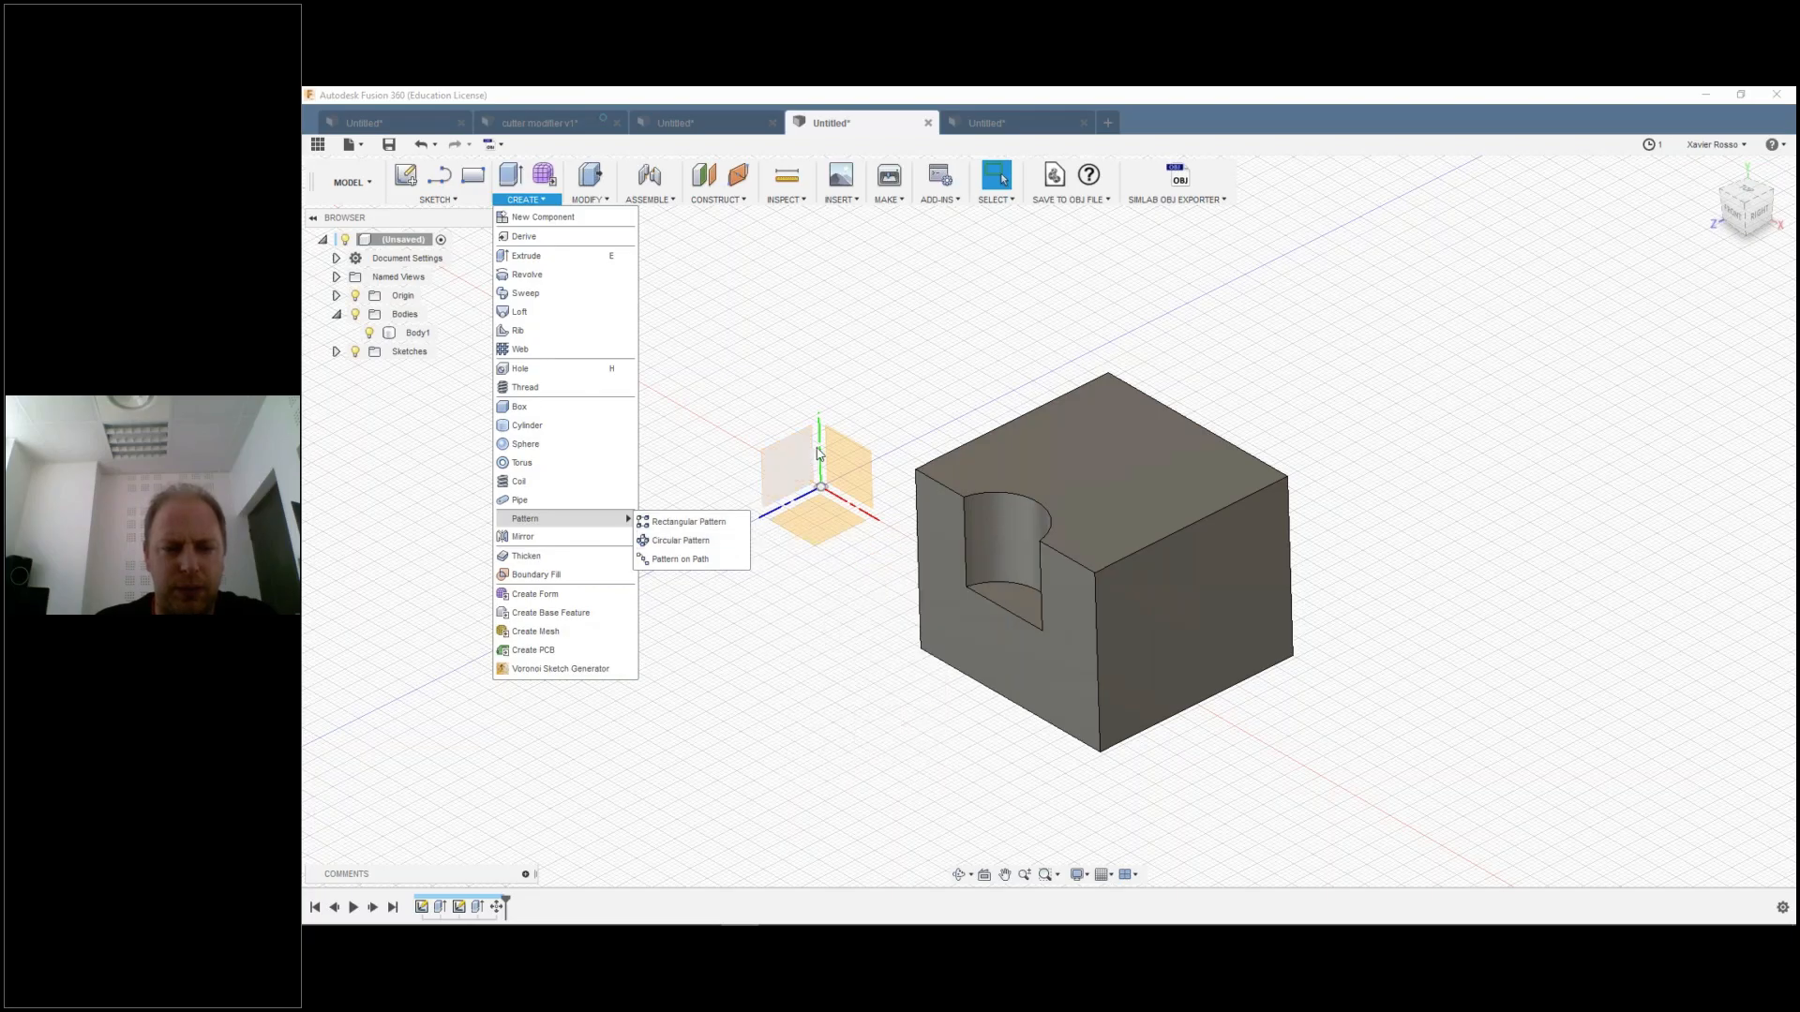
{"action": "left_click", "coordinate": [762, 473]}
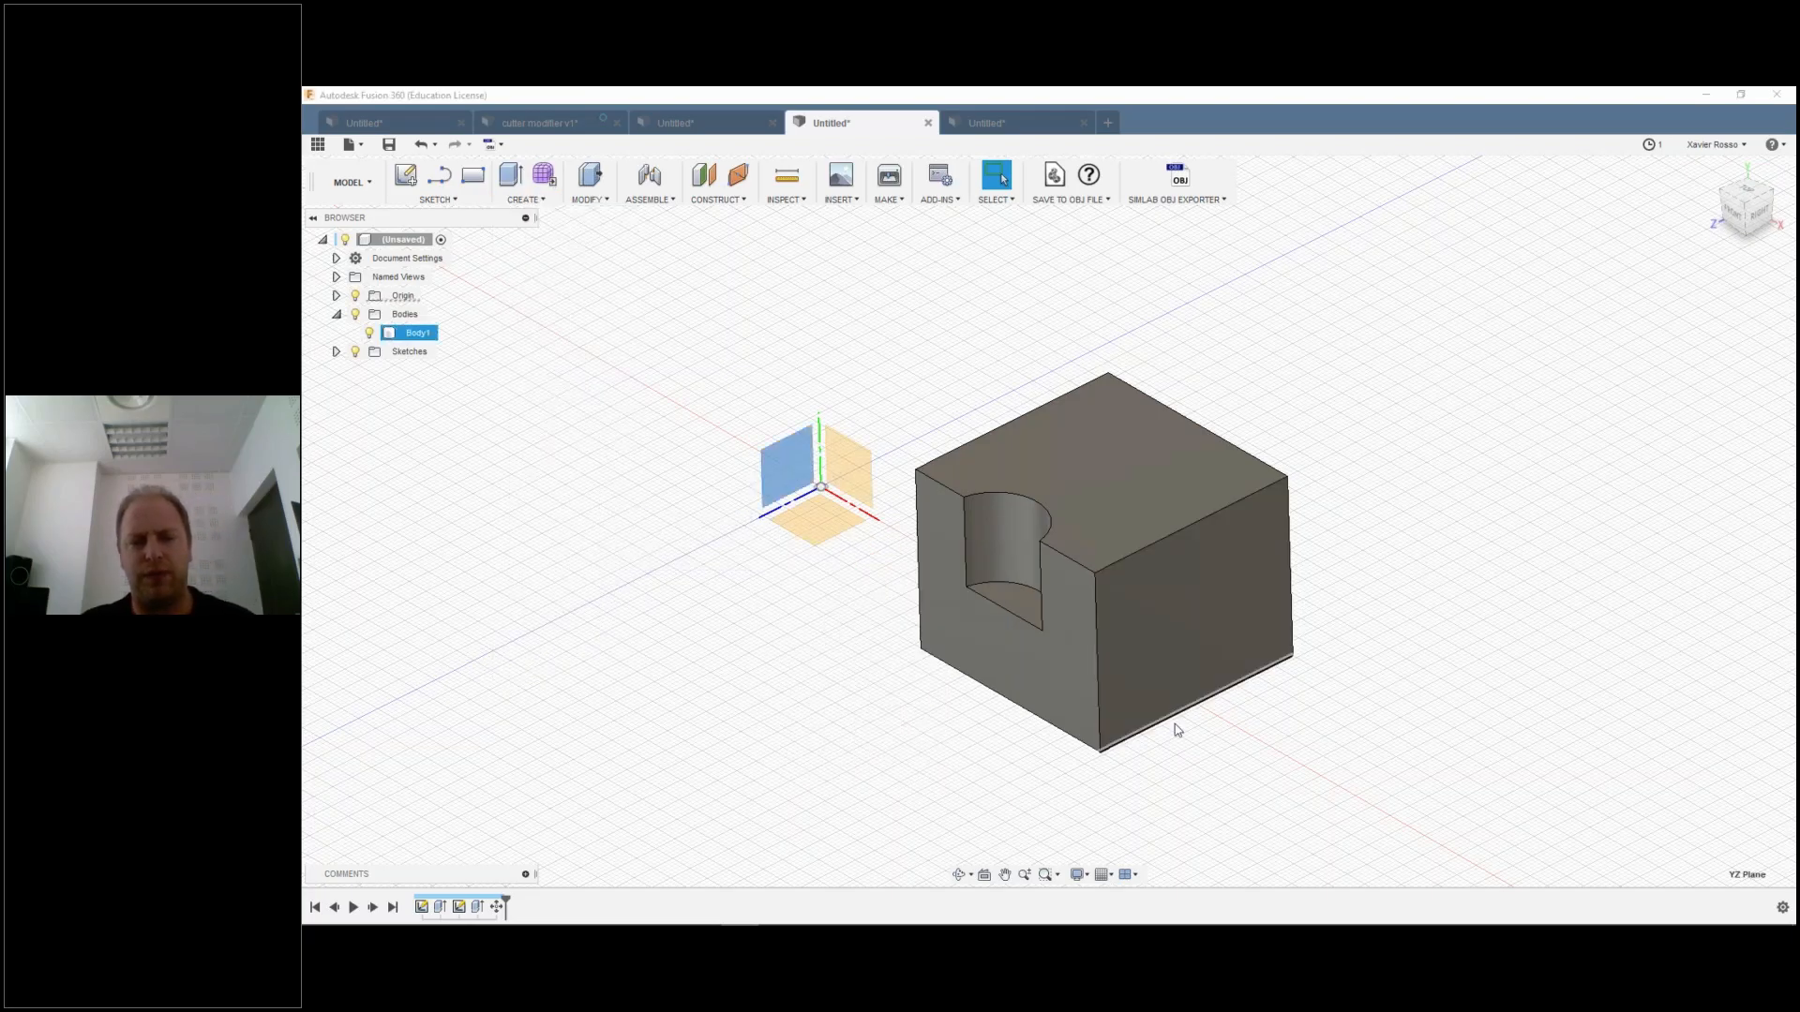
{"action": "middle_click_drag", "start_coordinate": [1173, 728], "coordinate": [1209, 504], "text": "shift"}
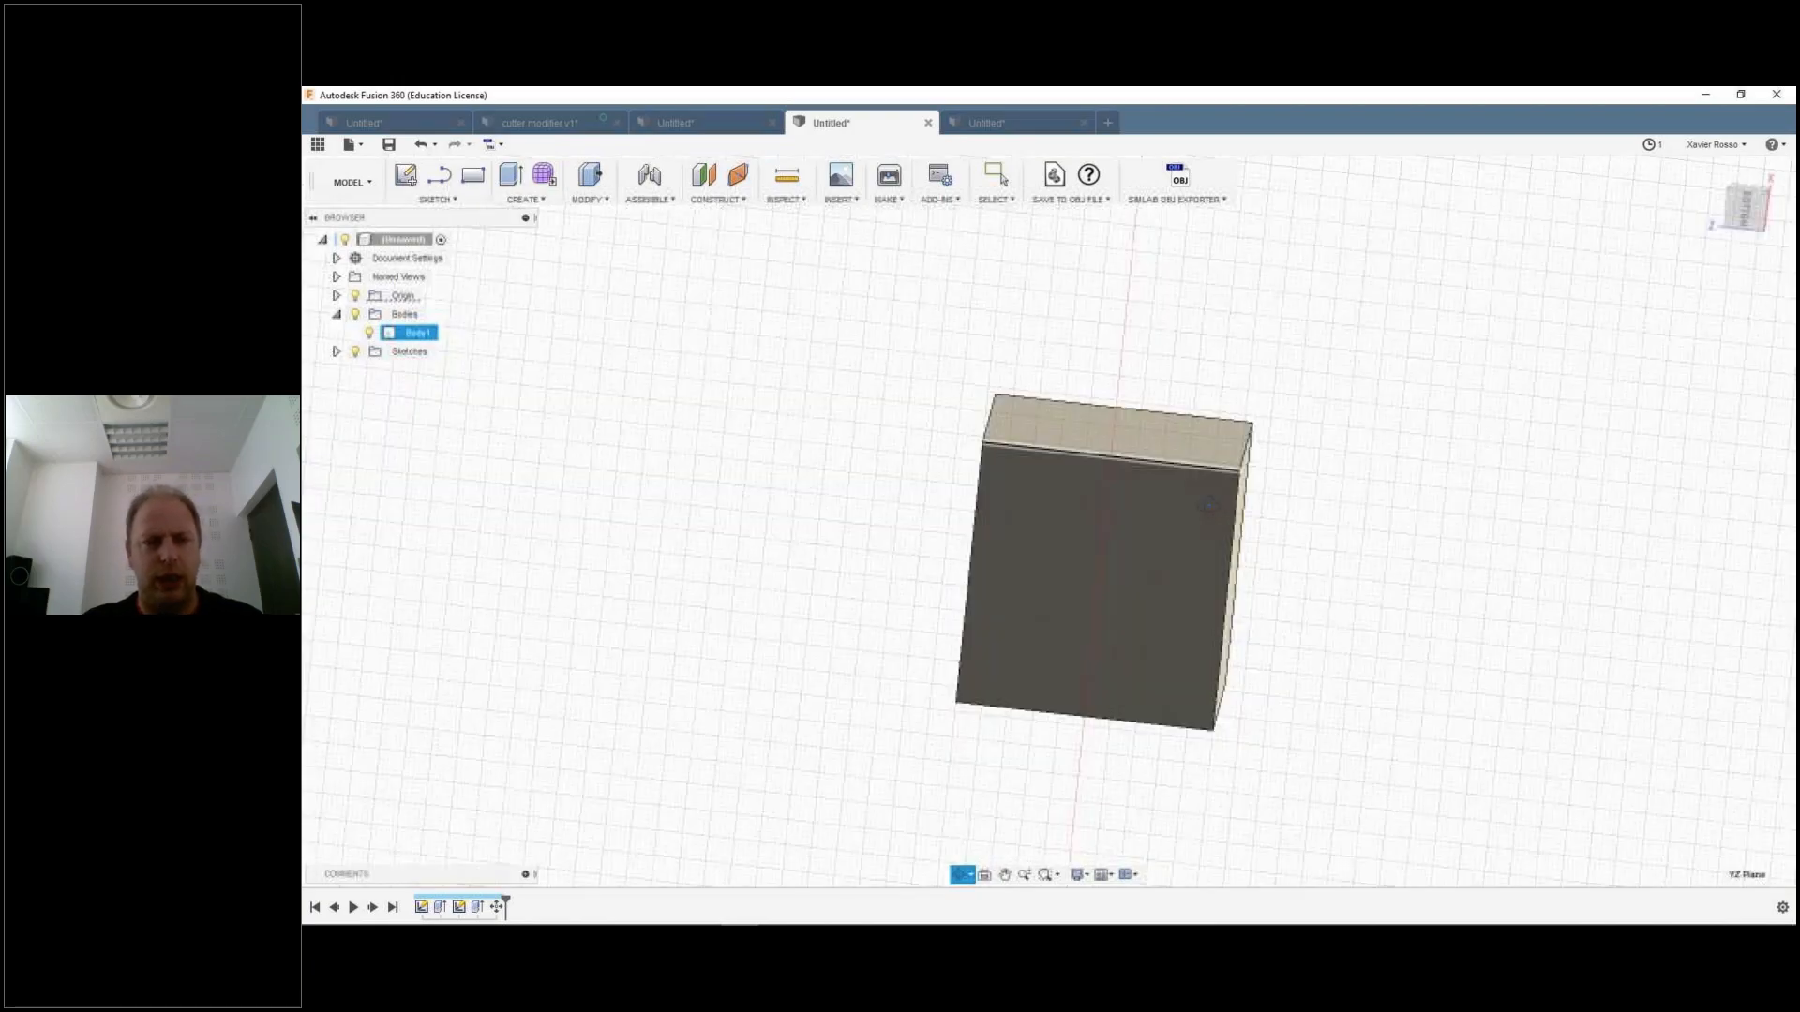
{"action": "middle_click_drag", "start_coordinate": [1209, 505], "coordinate": [1097, 531], "text": "shift"}
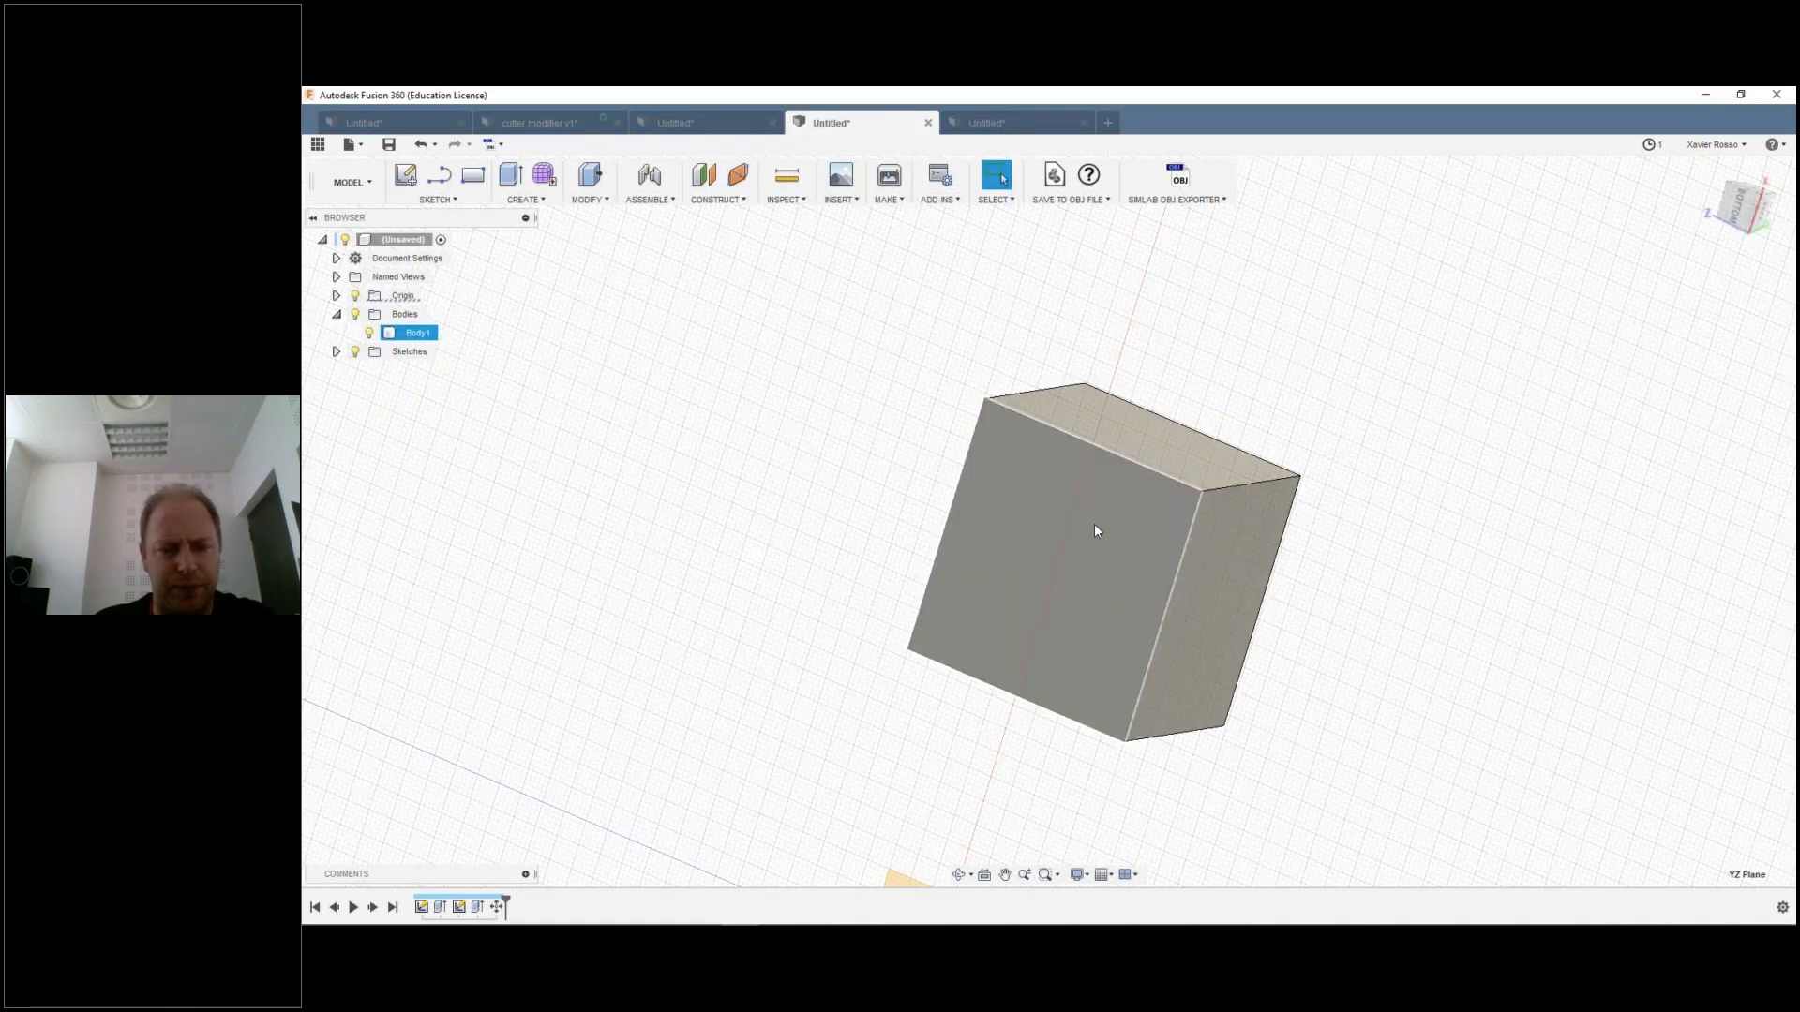
{"action": "left_click", "coordinate": [717, 199]}
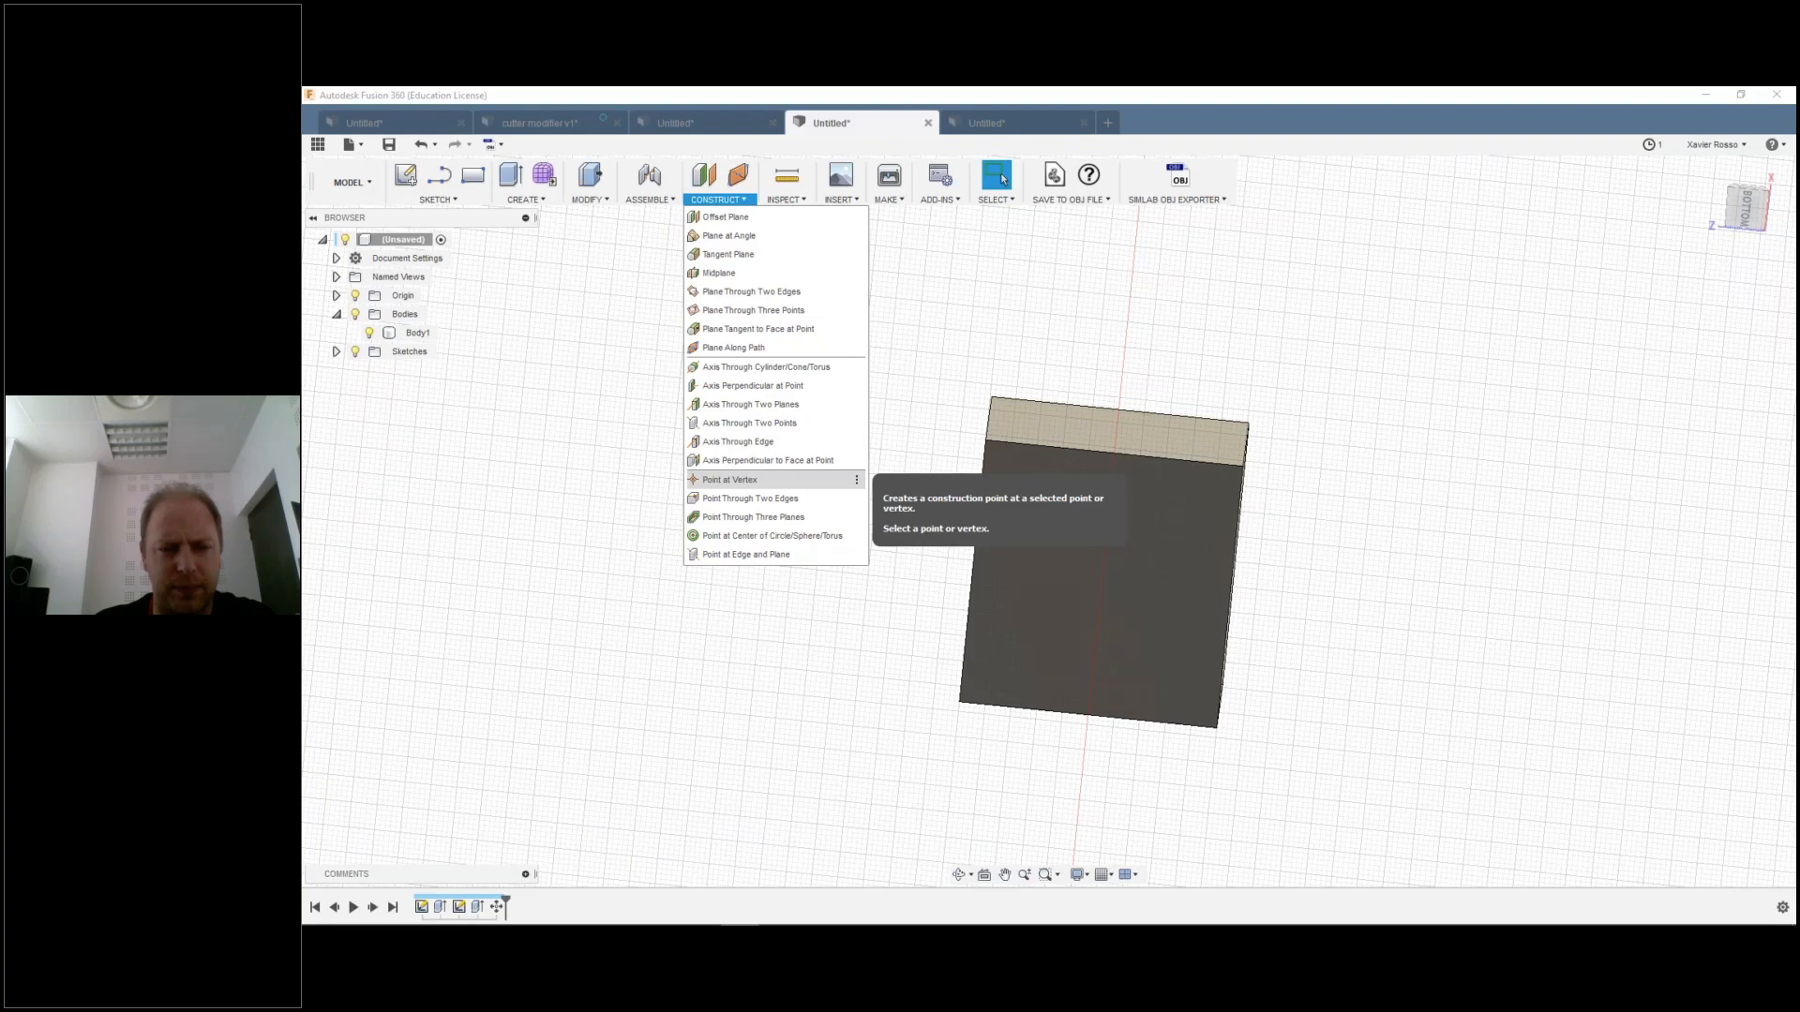
{"action": "key", "text": "Return"}
{"action": "left_click", "coordinate": [717, 198]}
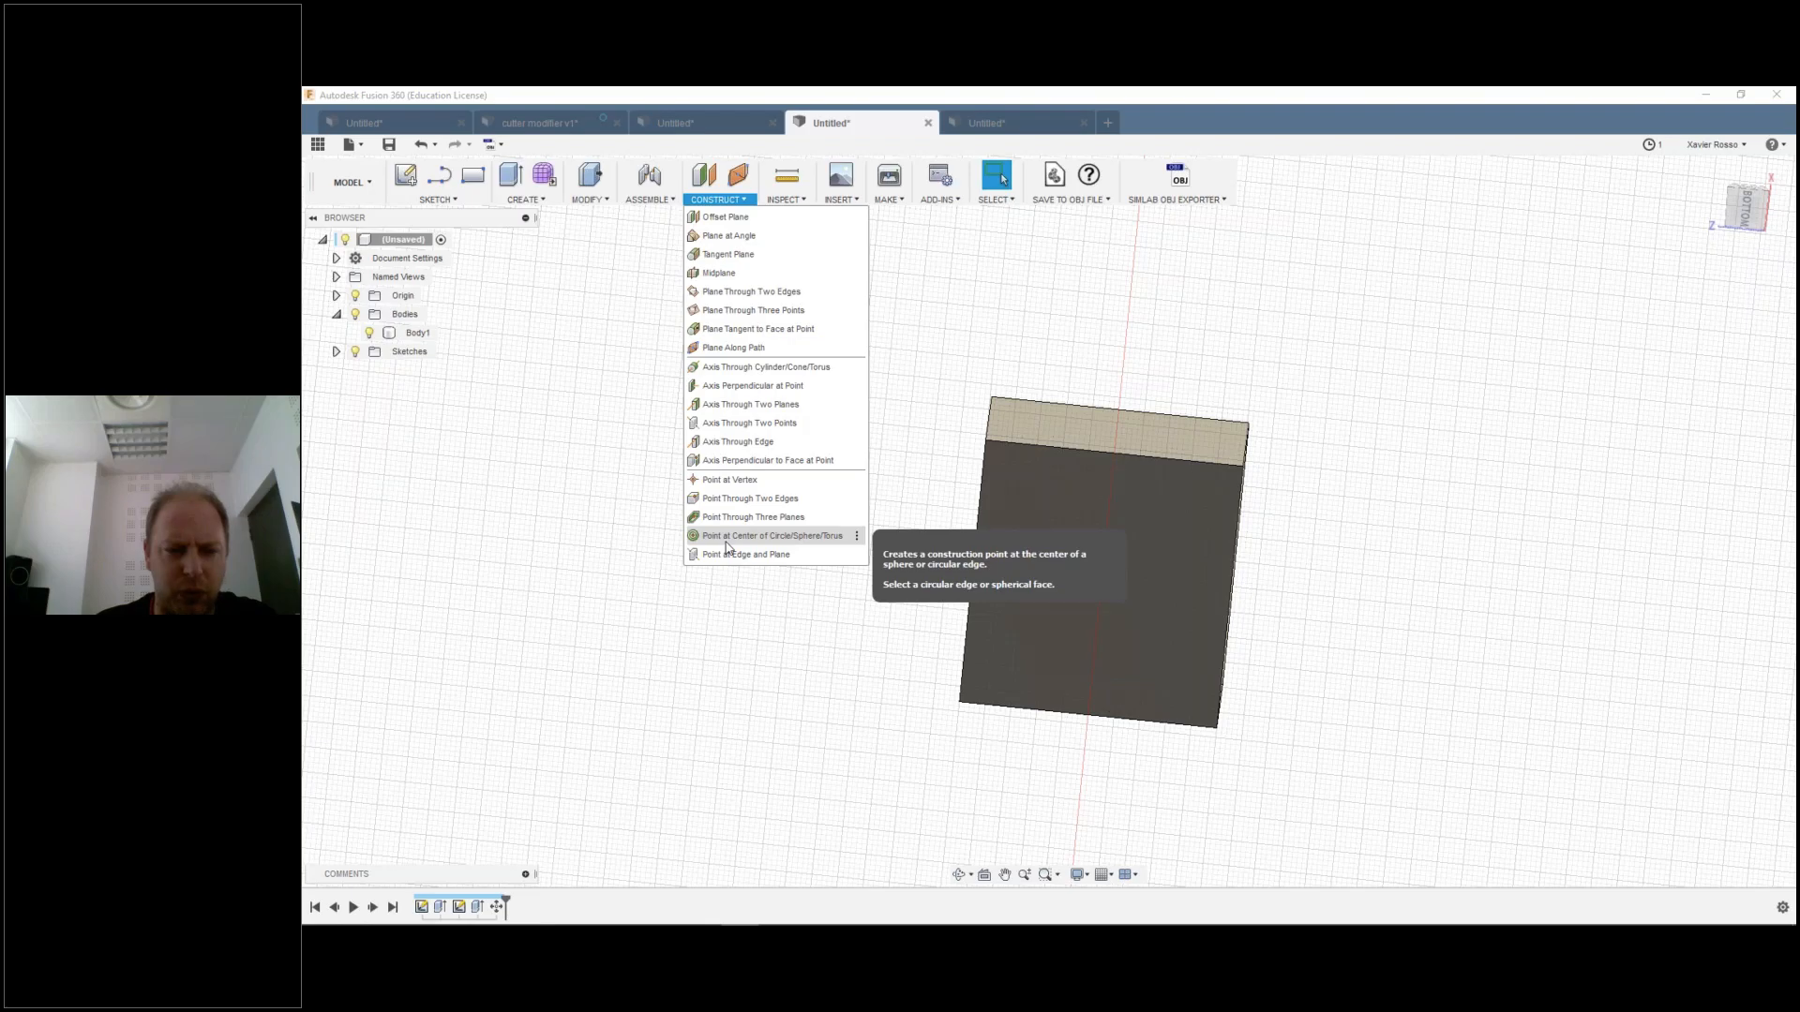
{"action": "left_click", "coordinate": [793, 538]}
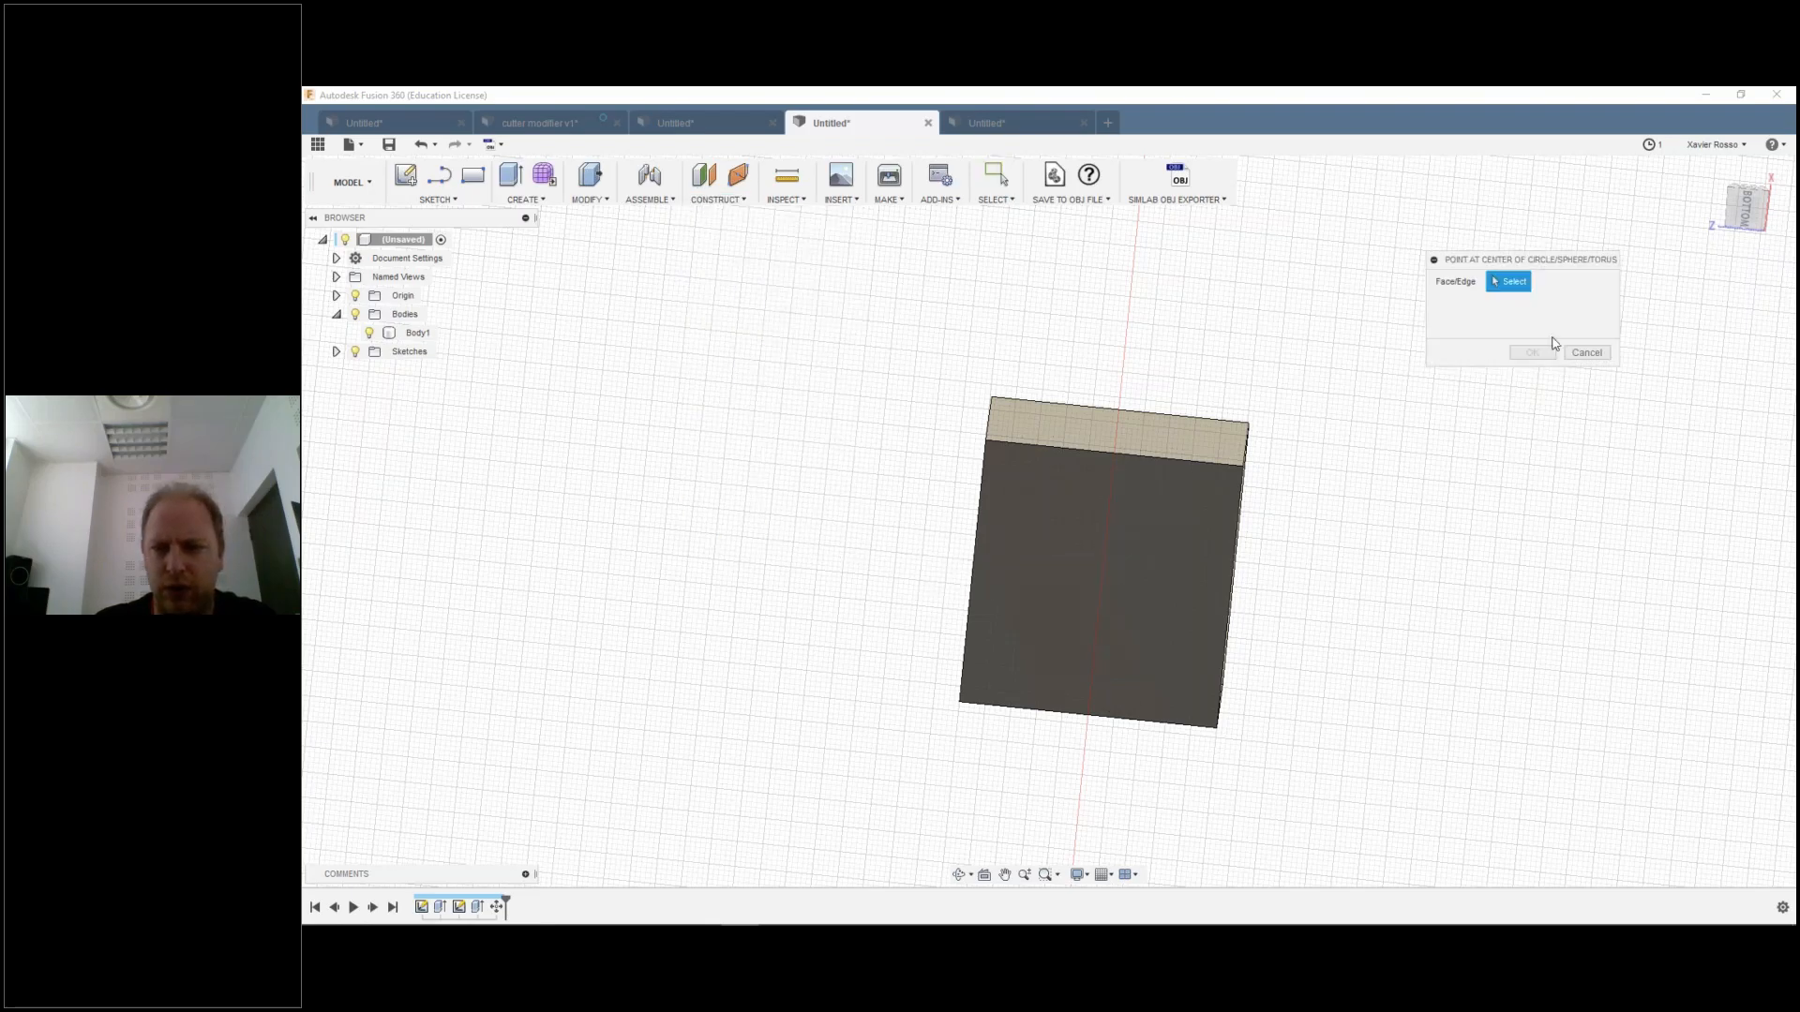
{"action": "left_click", "coordinate": [1587, 352]}
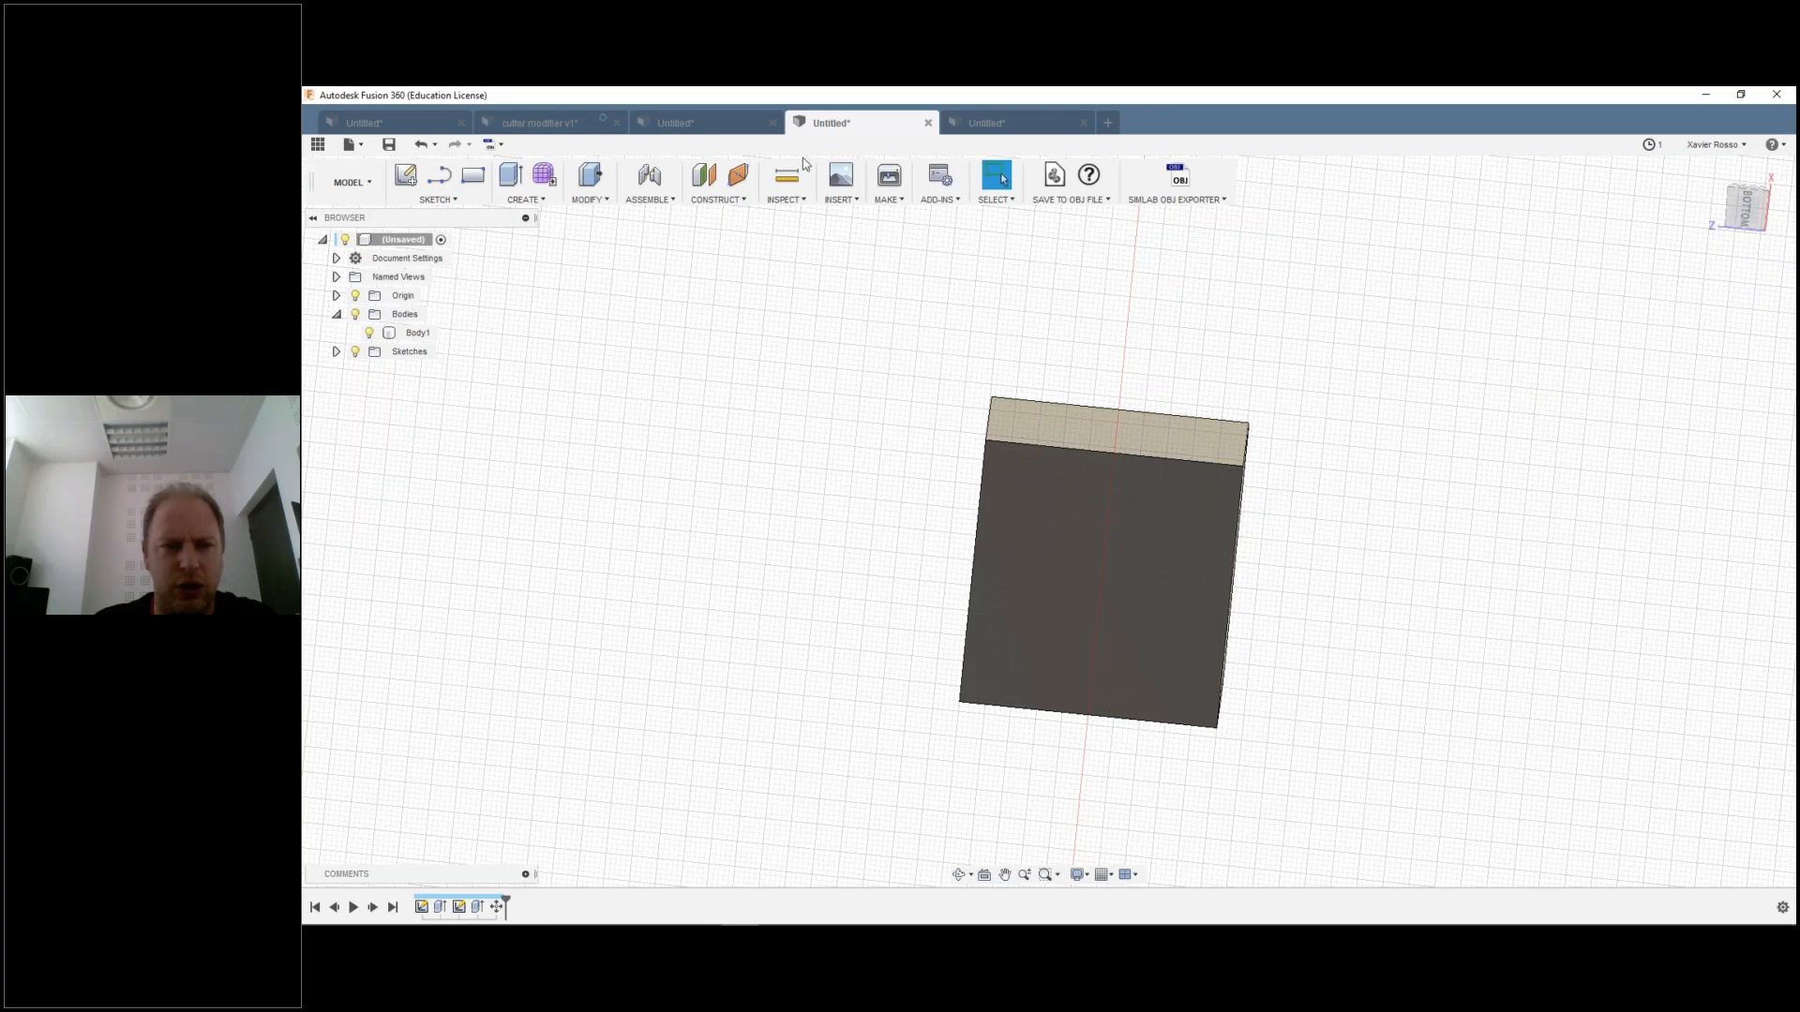
{"action": "left_click", "coordinate": [706, 203]}
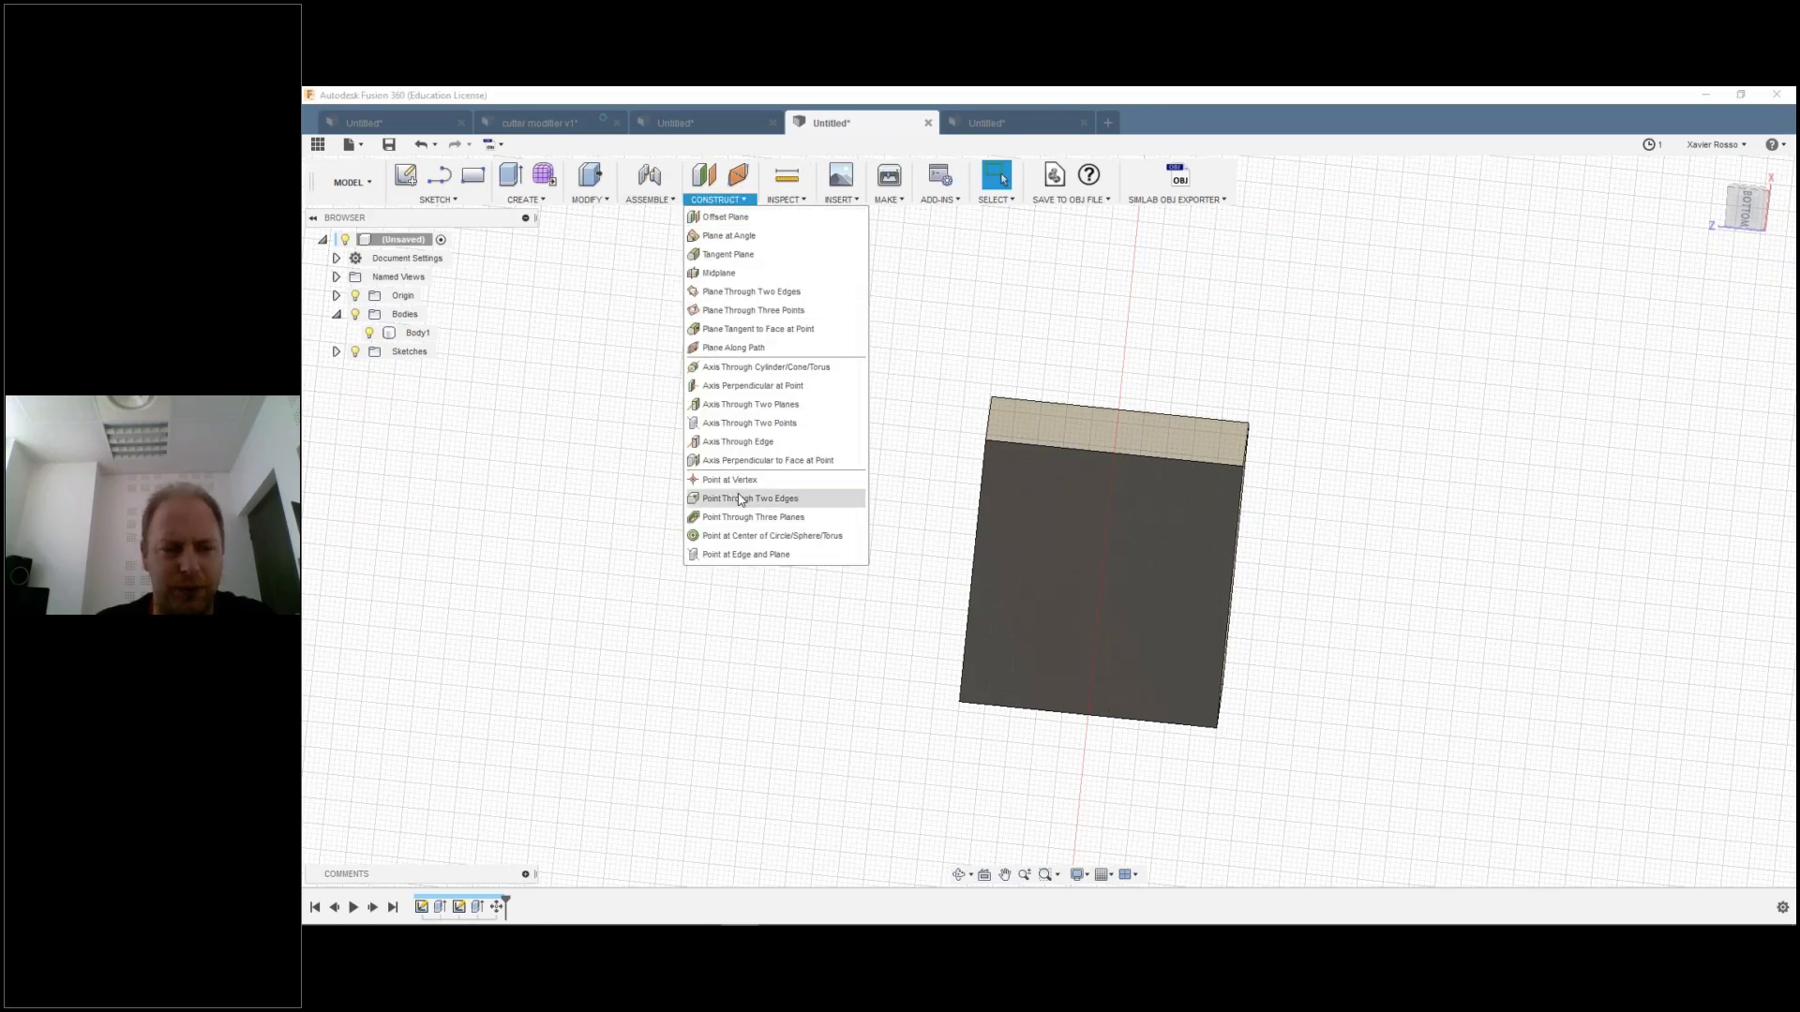
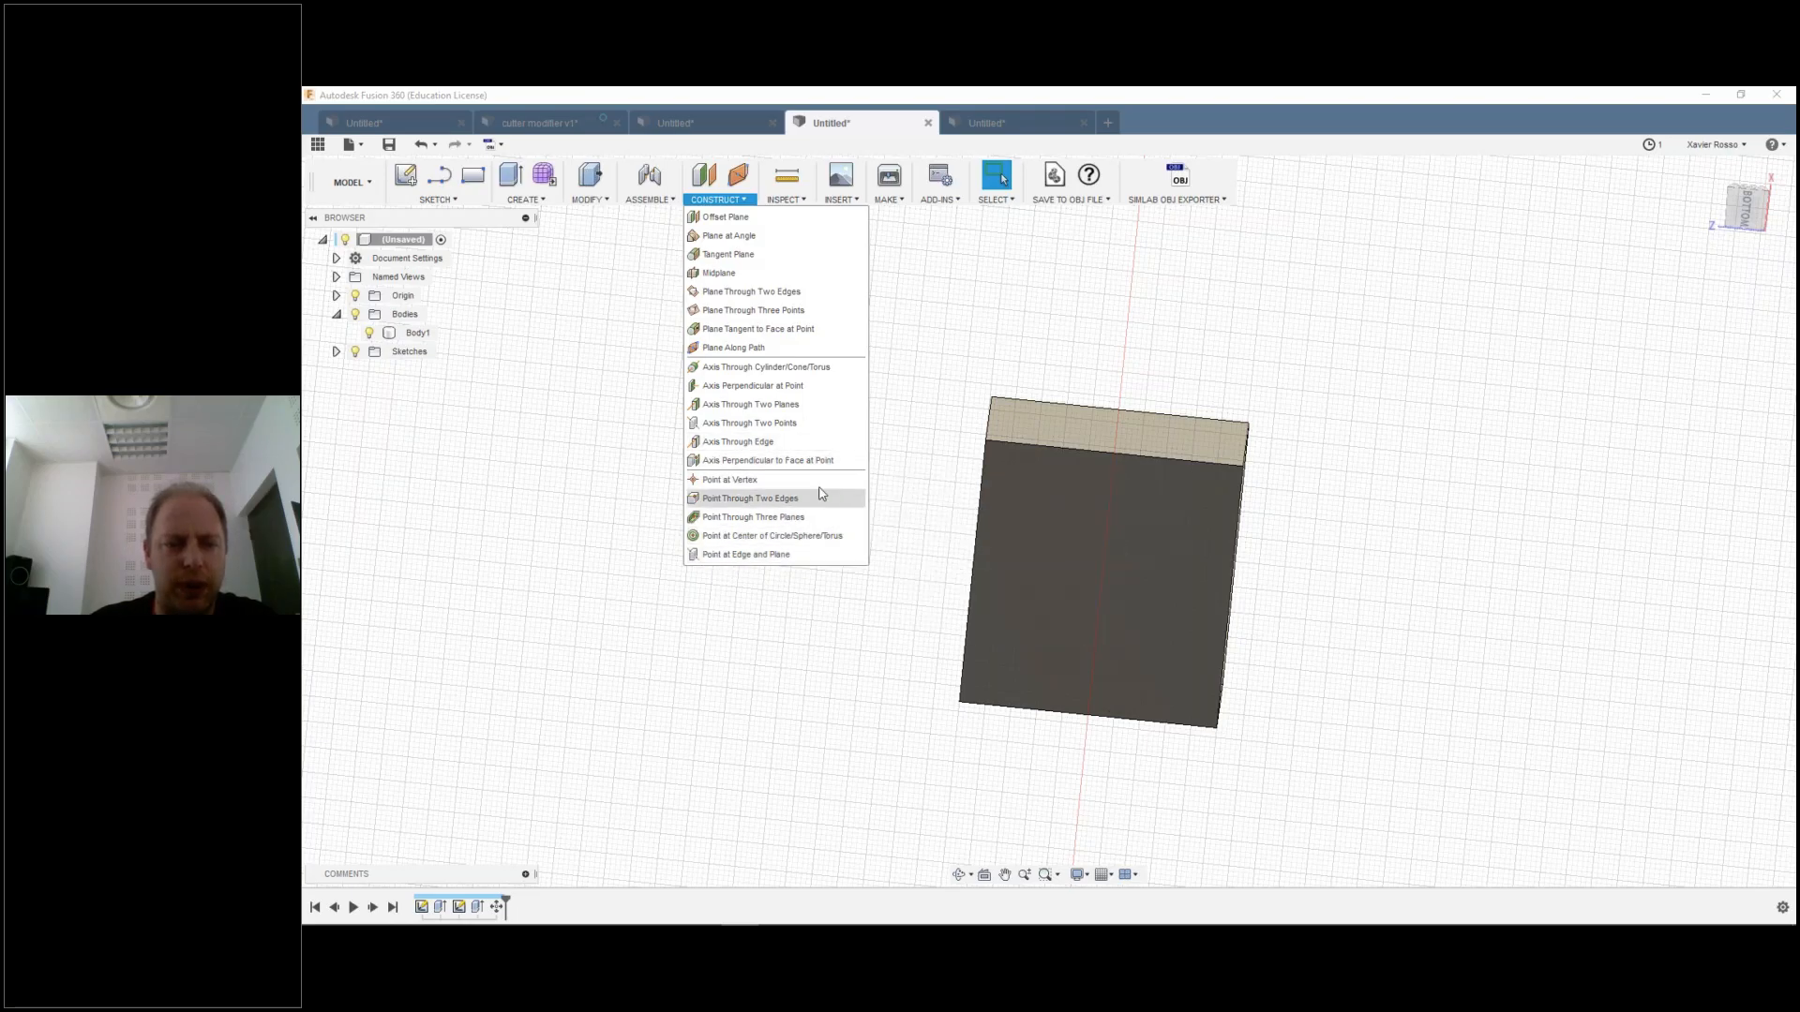
{"action": "left_click", "coordinate": [1035, 558]}
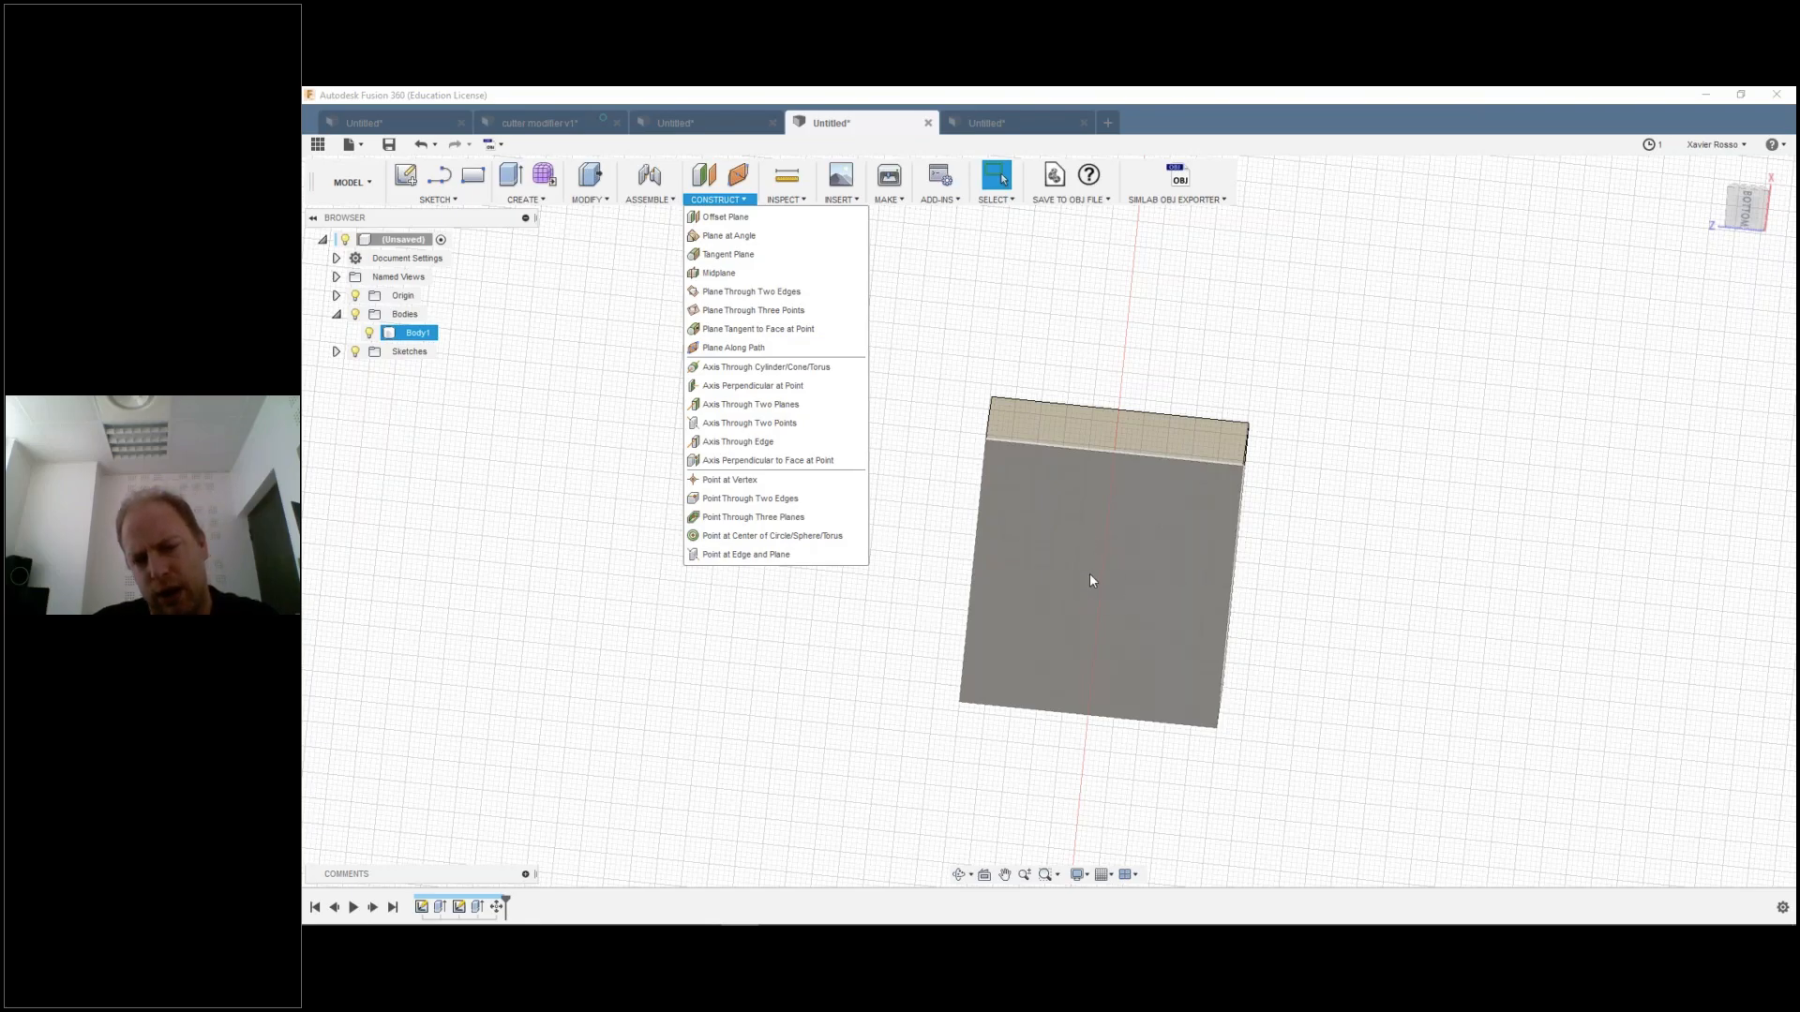
{"action": "left_click", "coordinate": [937, 611]}
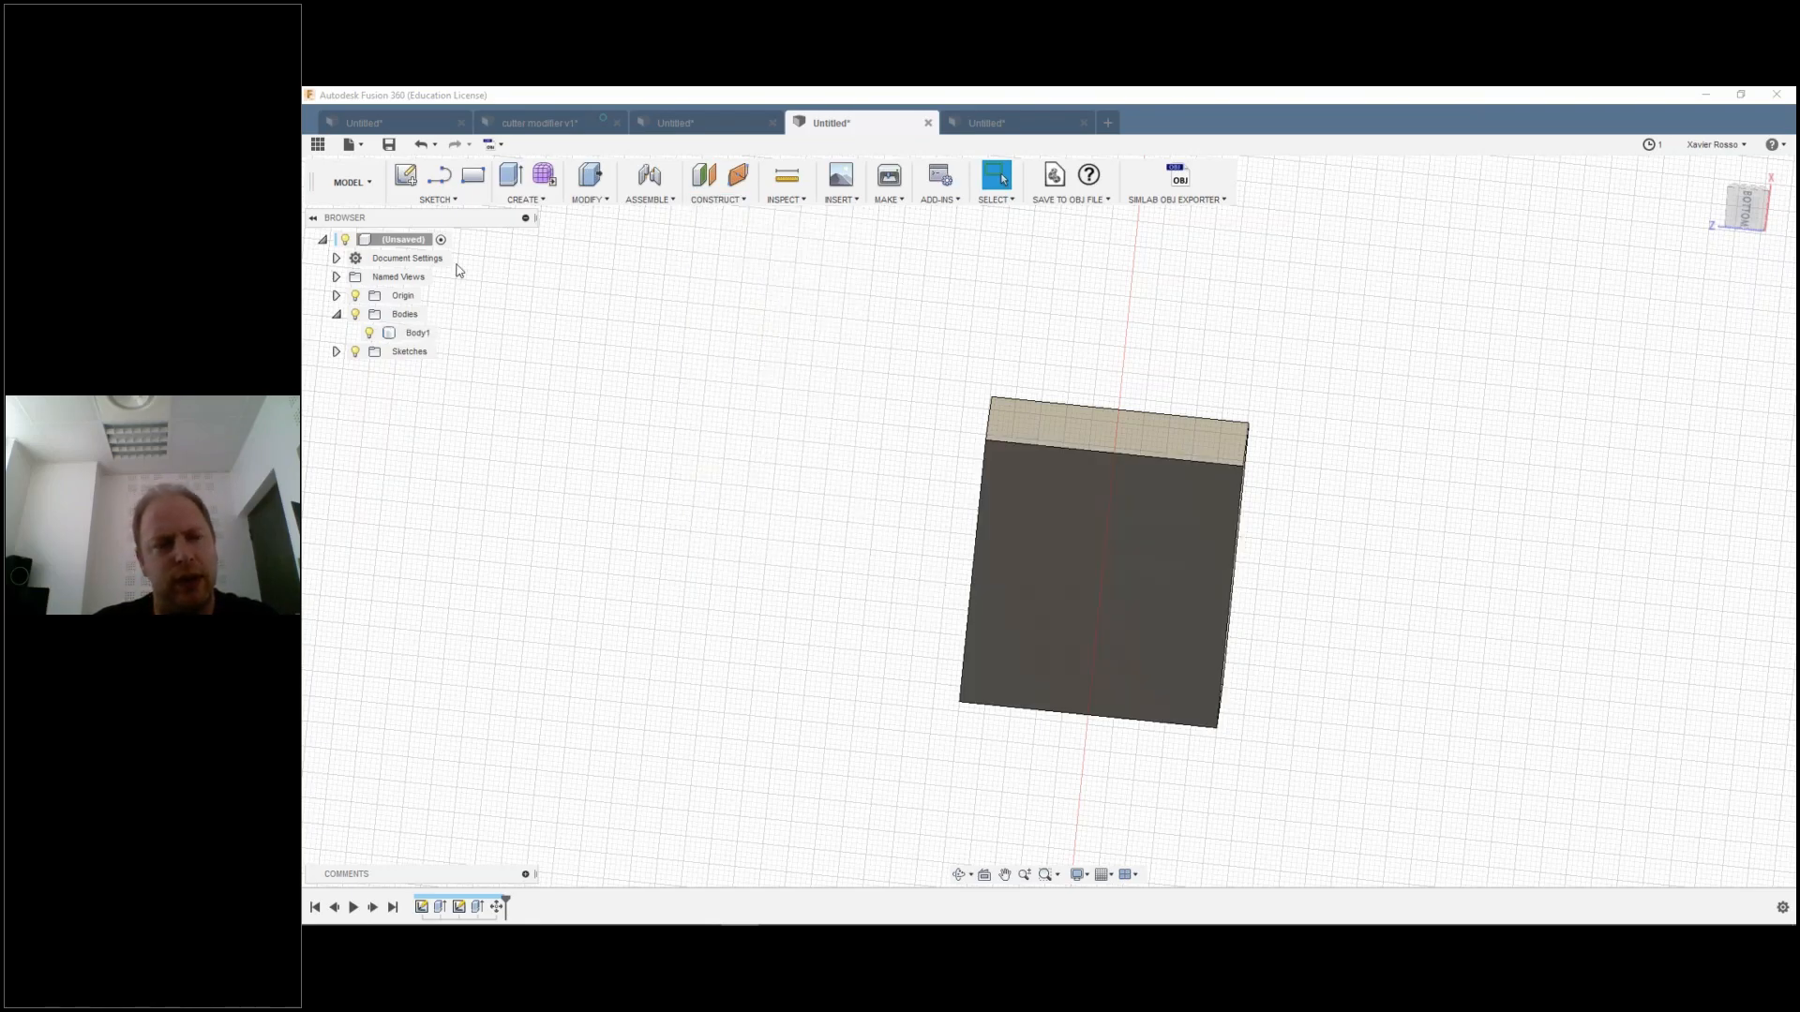
Step: Sketch two diagonal lines connecting opposite corners of the block's bottom face, and finish the sketch
{"action": "left_click", "coordinate": [444, 180]}
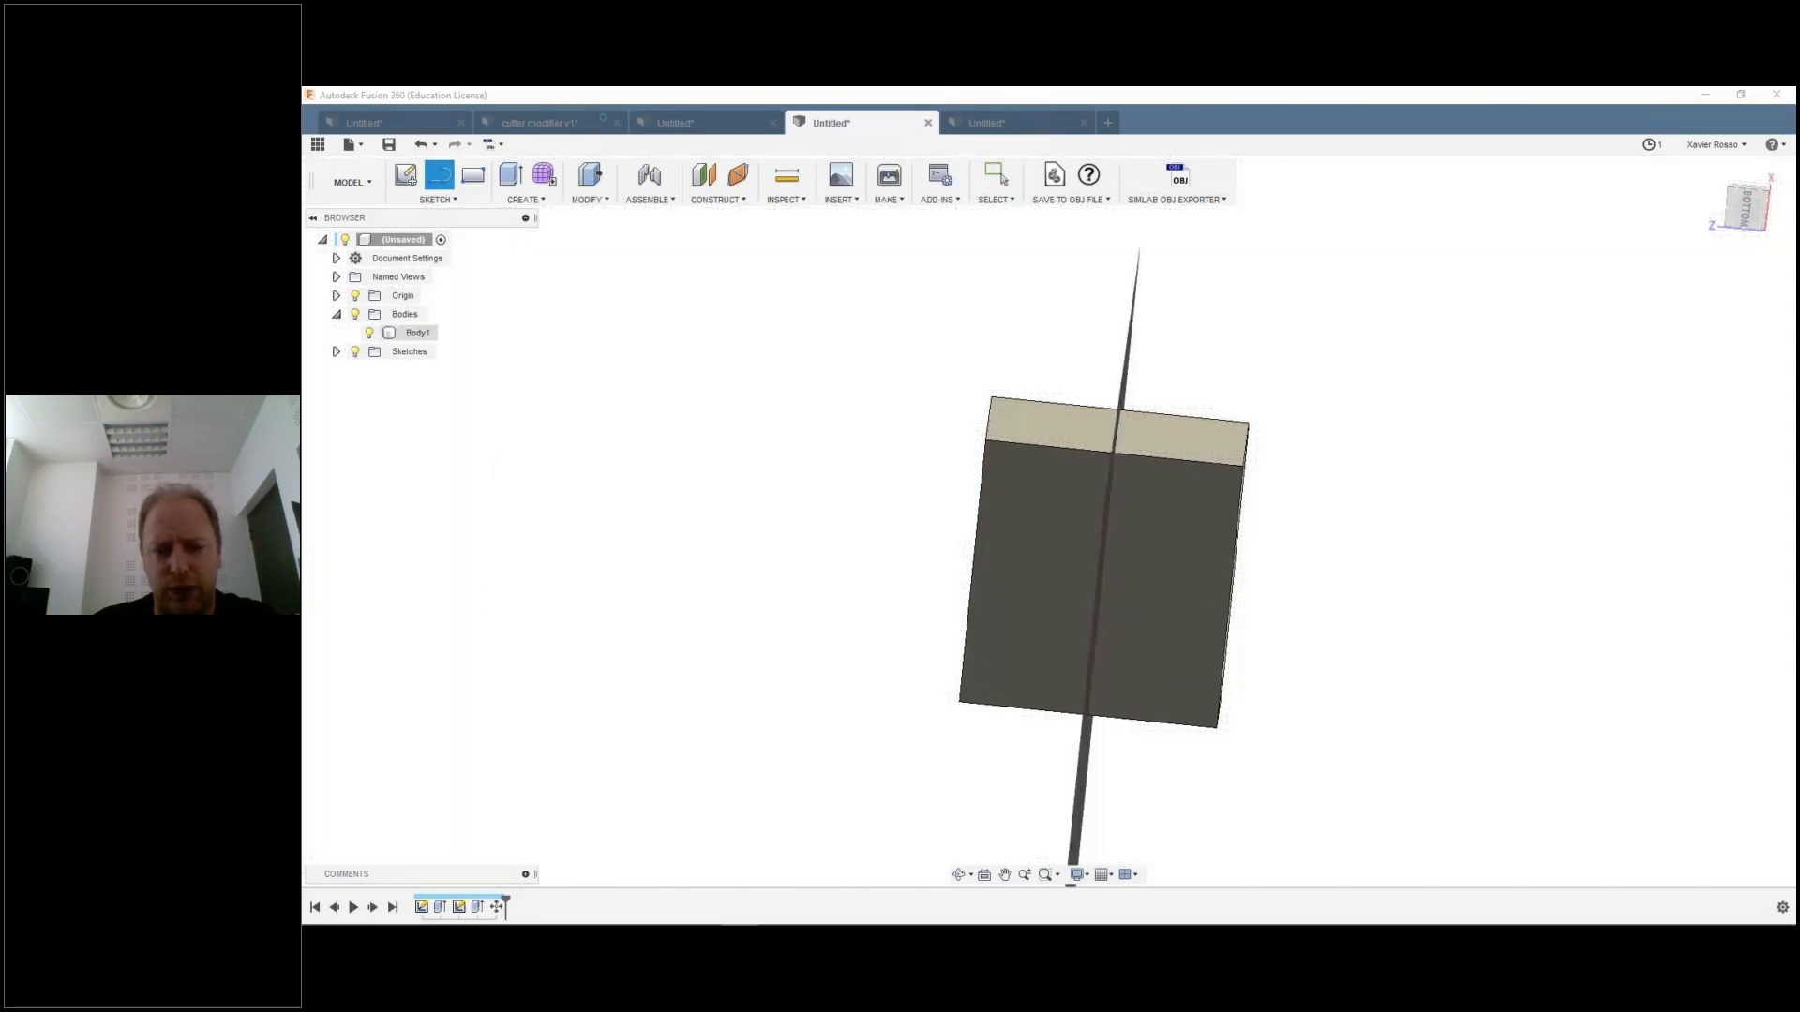
{"action": "left_click", "coordinate": [1026, 547]}
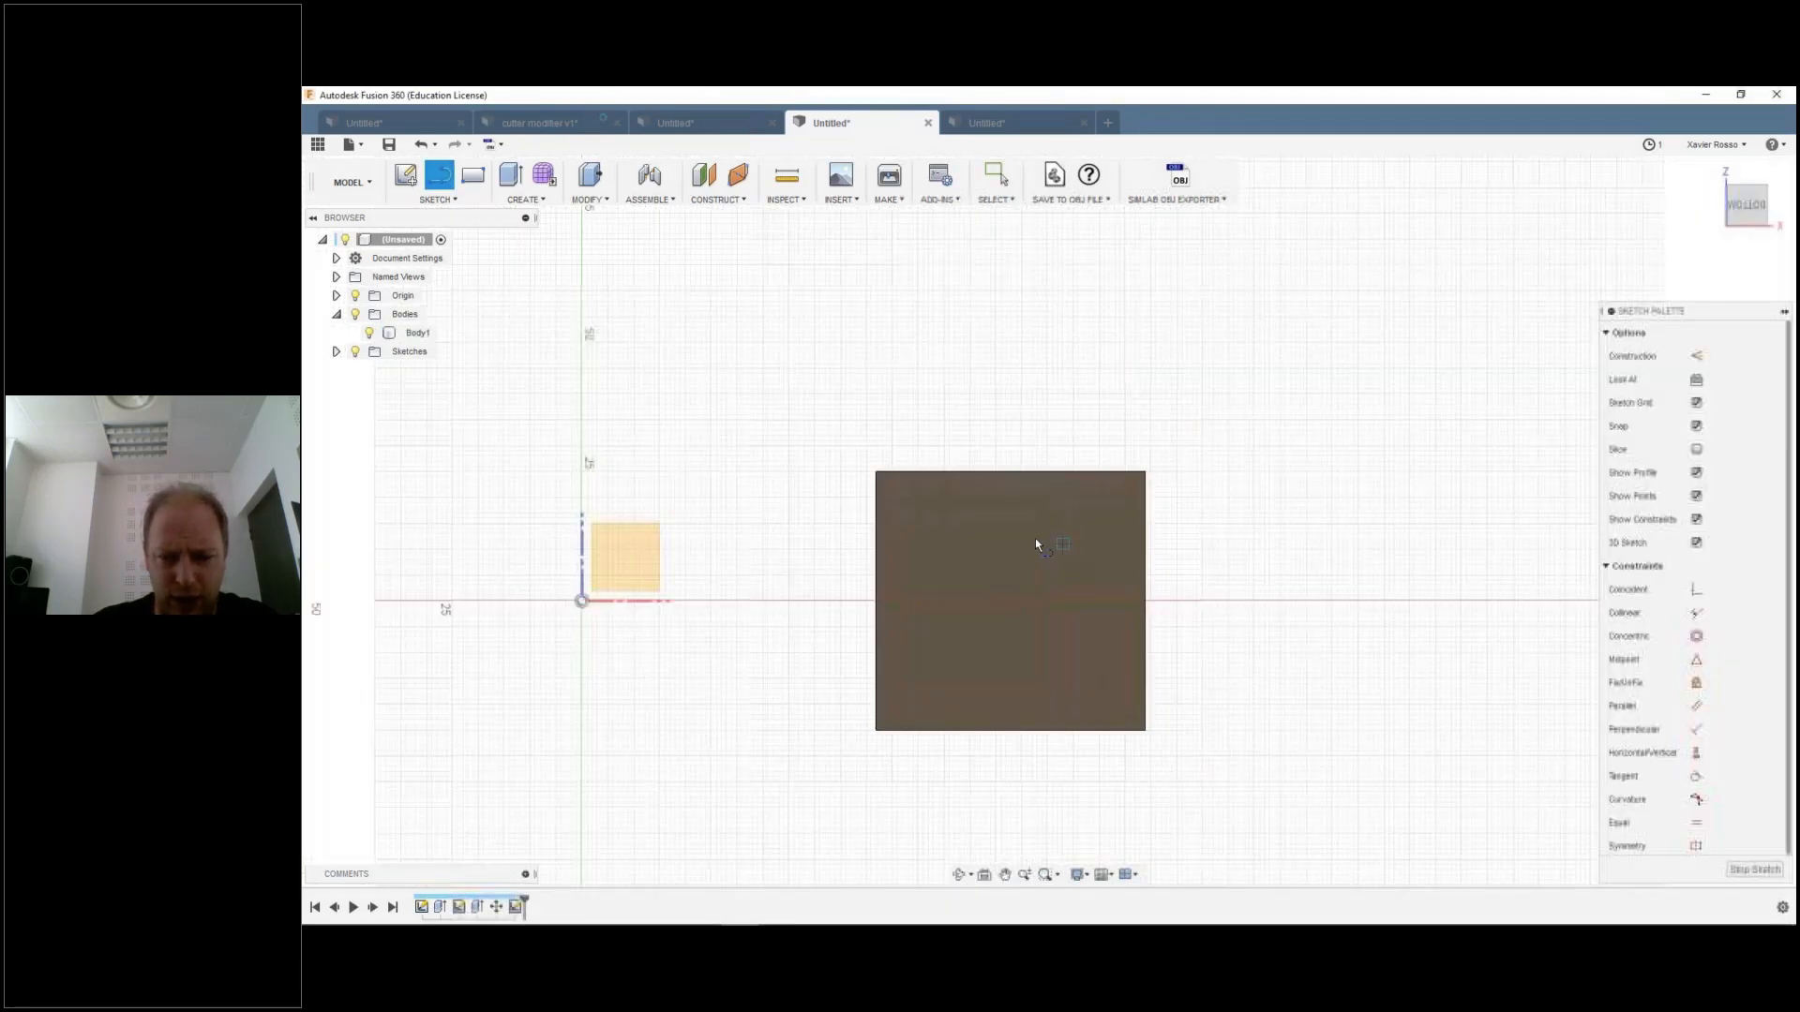
{"action": "left_click", "coordinate": [762, 428]}
{"action": "left_click", "coordinate": [1031, 687]}
{"action": "left_click", "coordinate": [761, 686]}
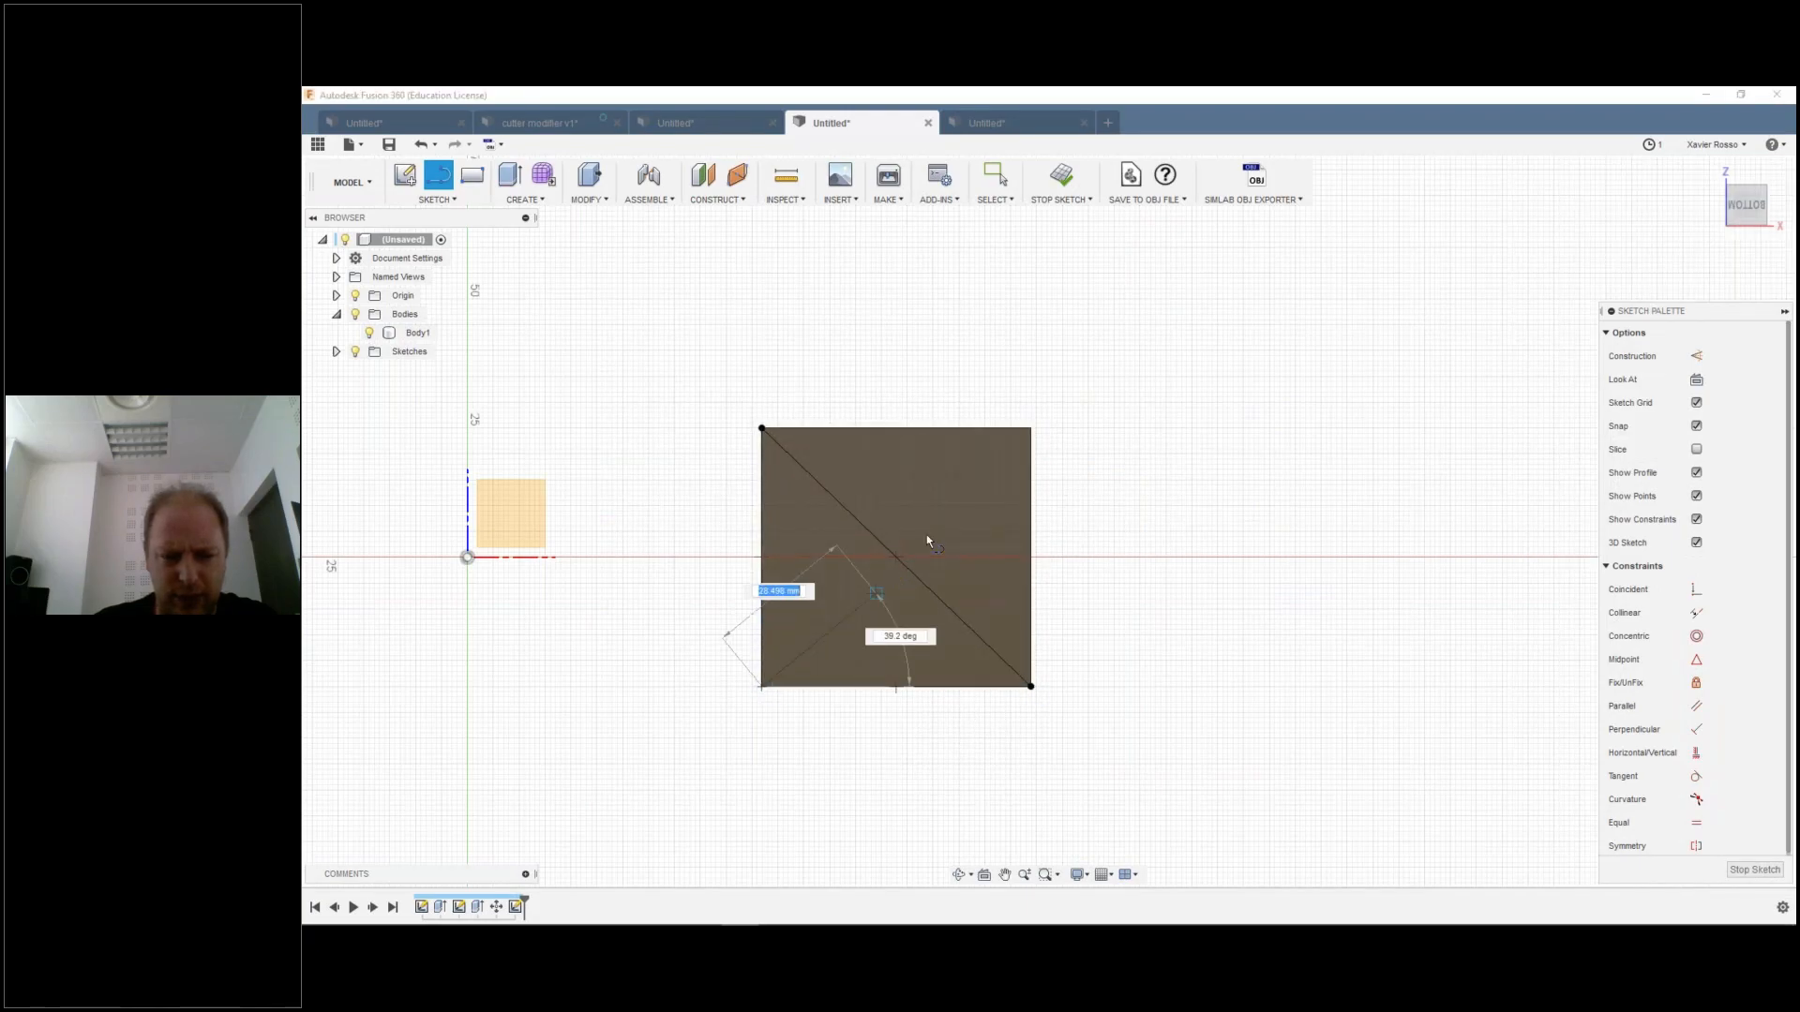
{"action": "left_click", "coordinate": [1032, 429]}
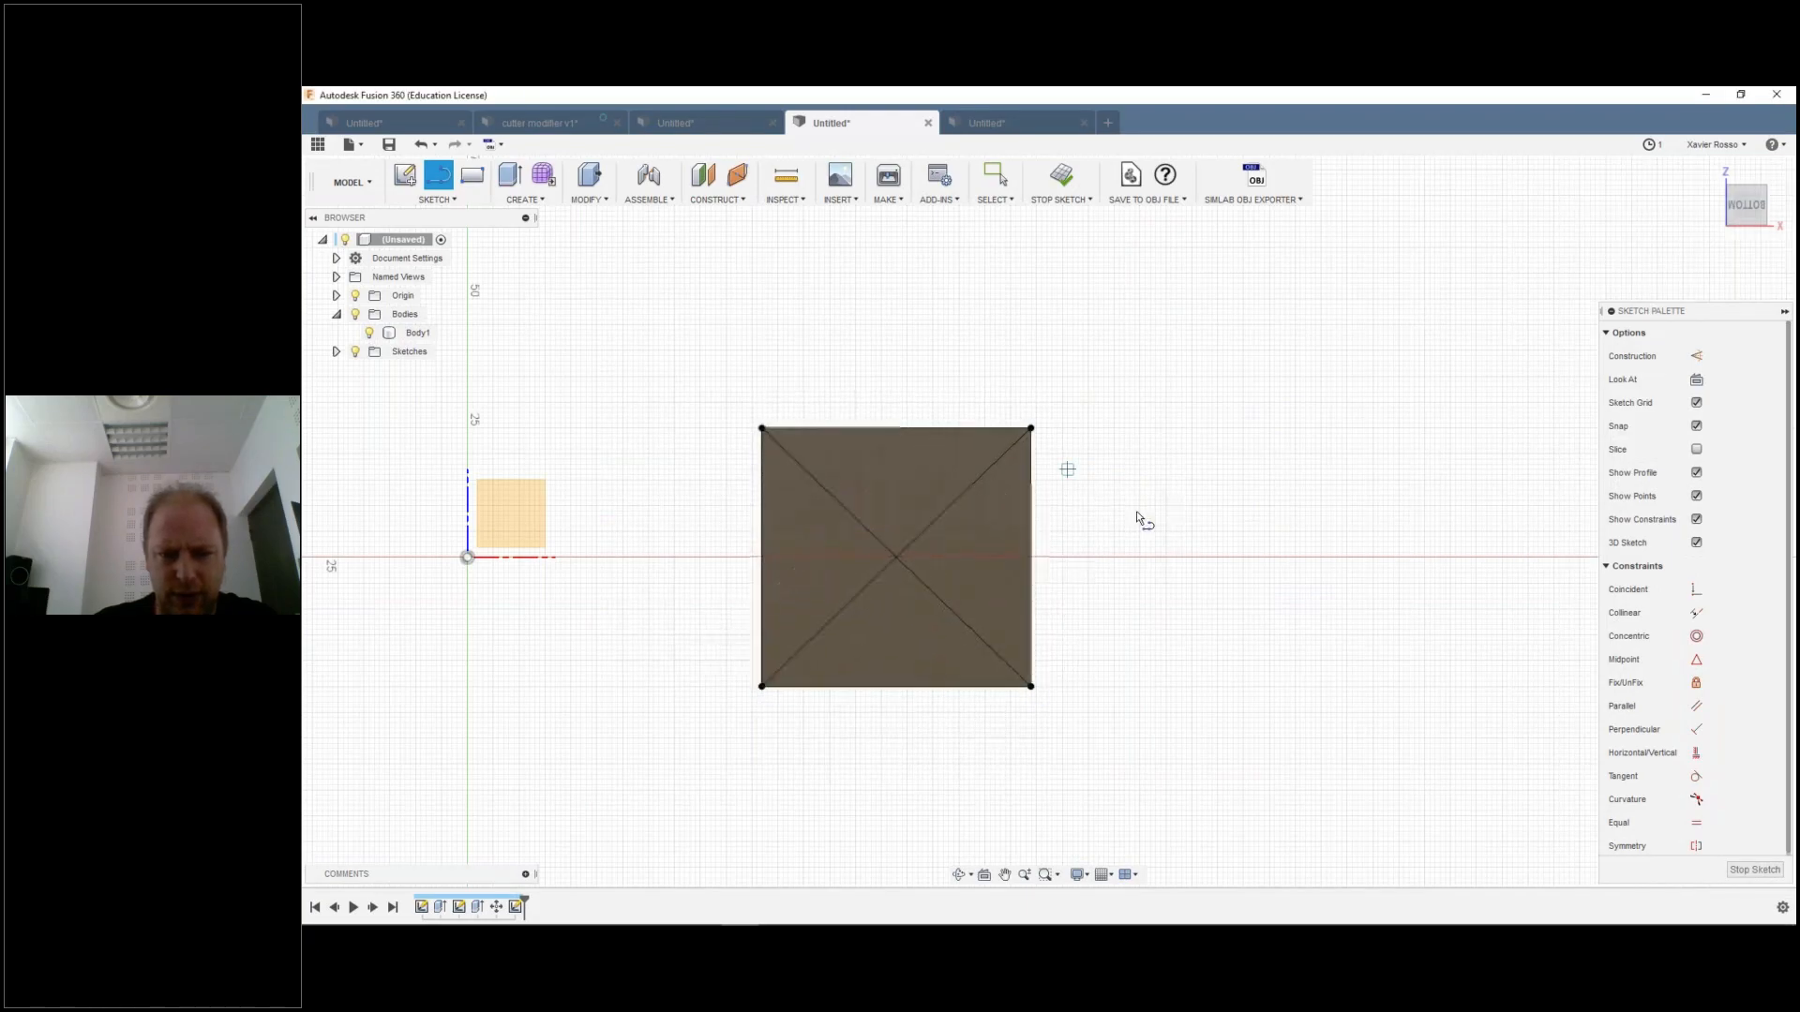
{"action": "left_click", "coordinate": [1753, 870]}
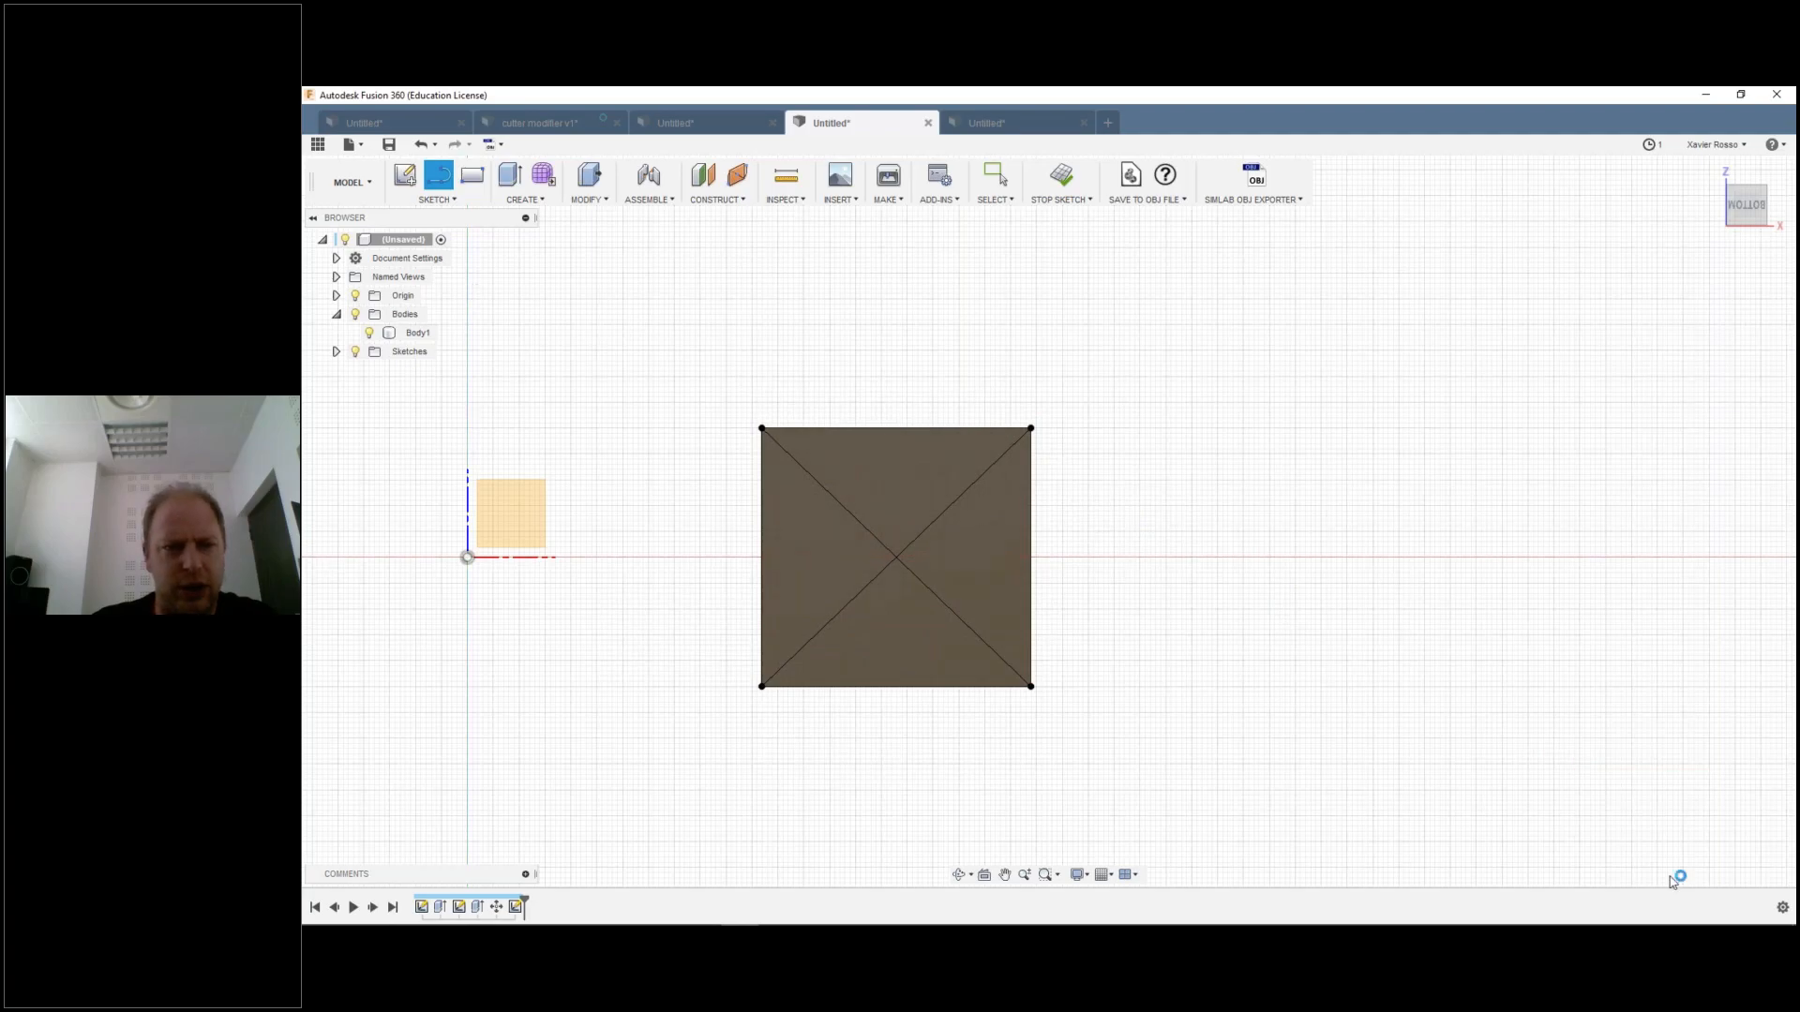
Step: Create a construction point with Point Through Two Edges where the two diagonals of the bottom face cross
{"action": "left_click", "coordinate": [718, 199]}
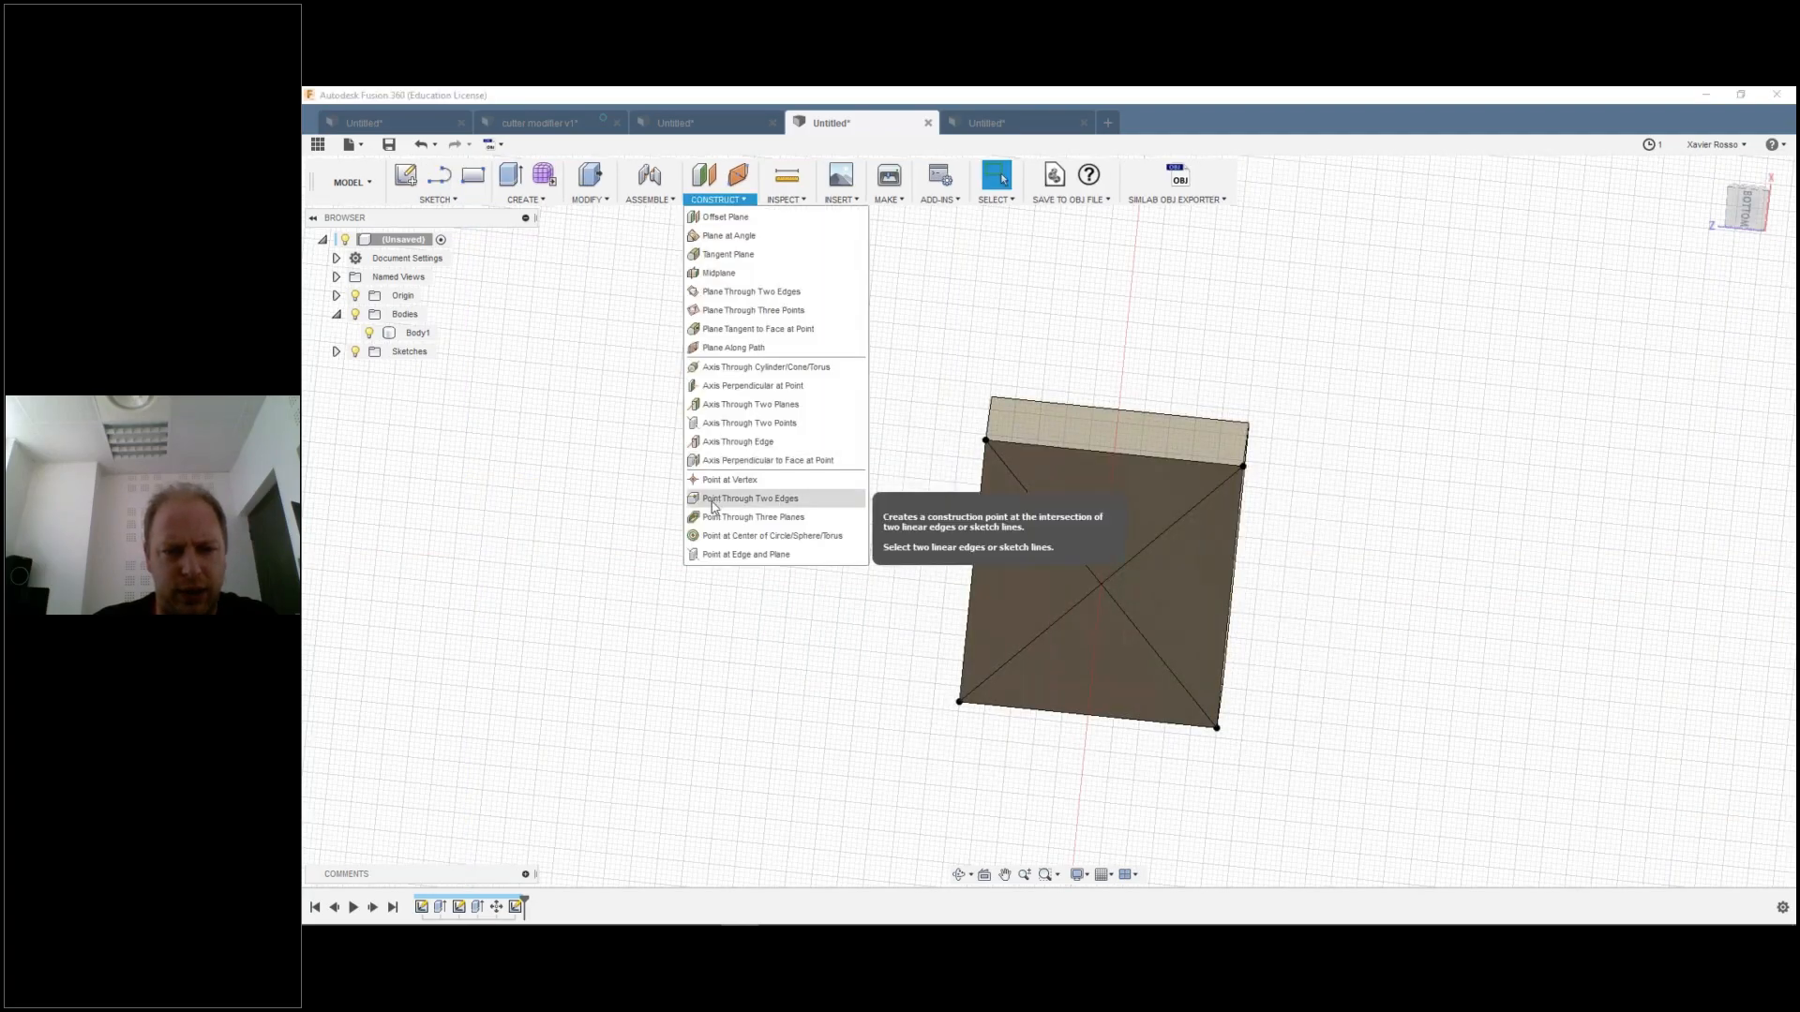
{"action": "left_click", "coordinate": [772, 508]}
{"action": "left_click", "coordinate": [1043, 515]}
{"action": "left_click", "coordinate": [1144, 557]}
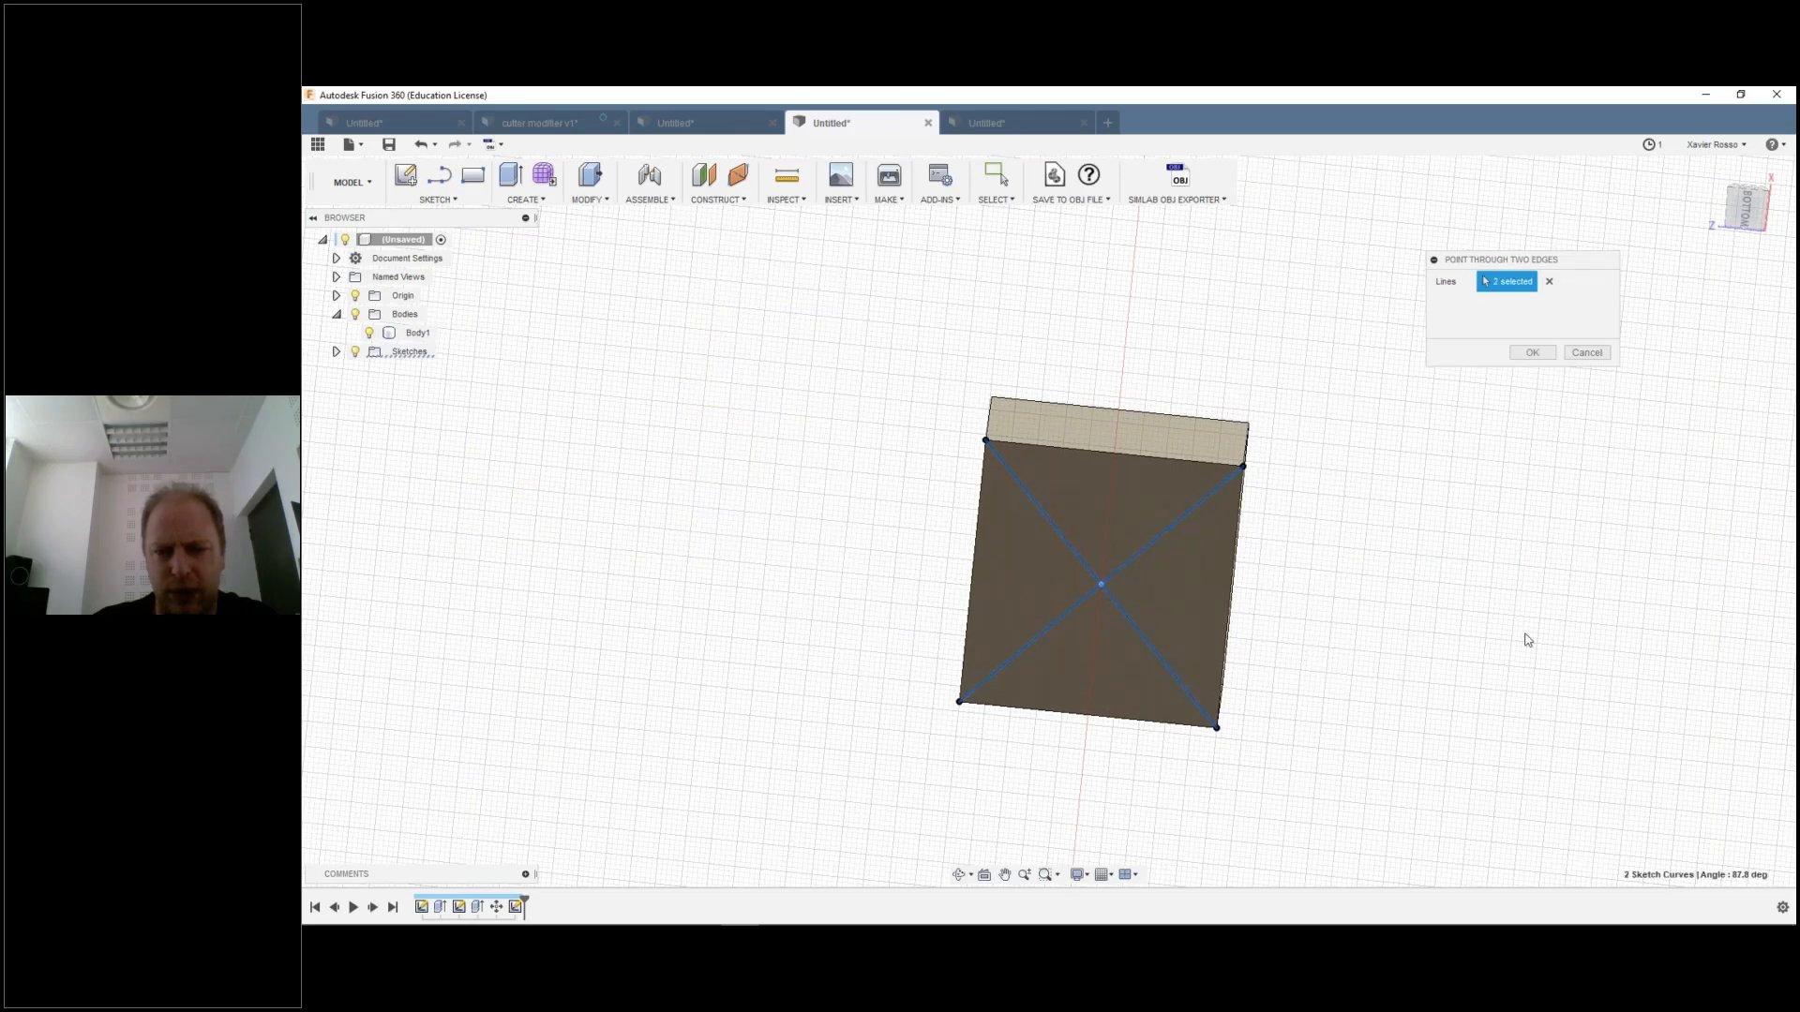
{"action": "left_click", "coordinate": [1547, 351]}
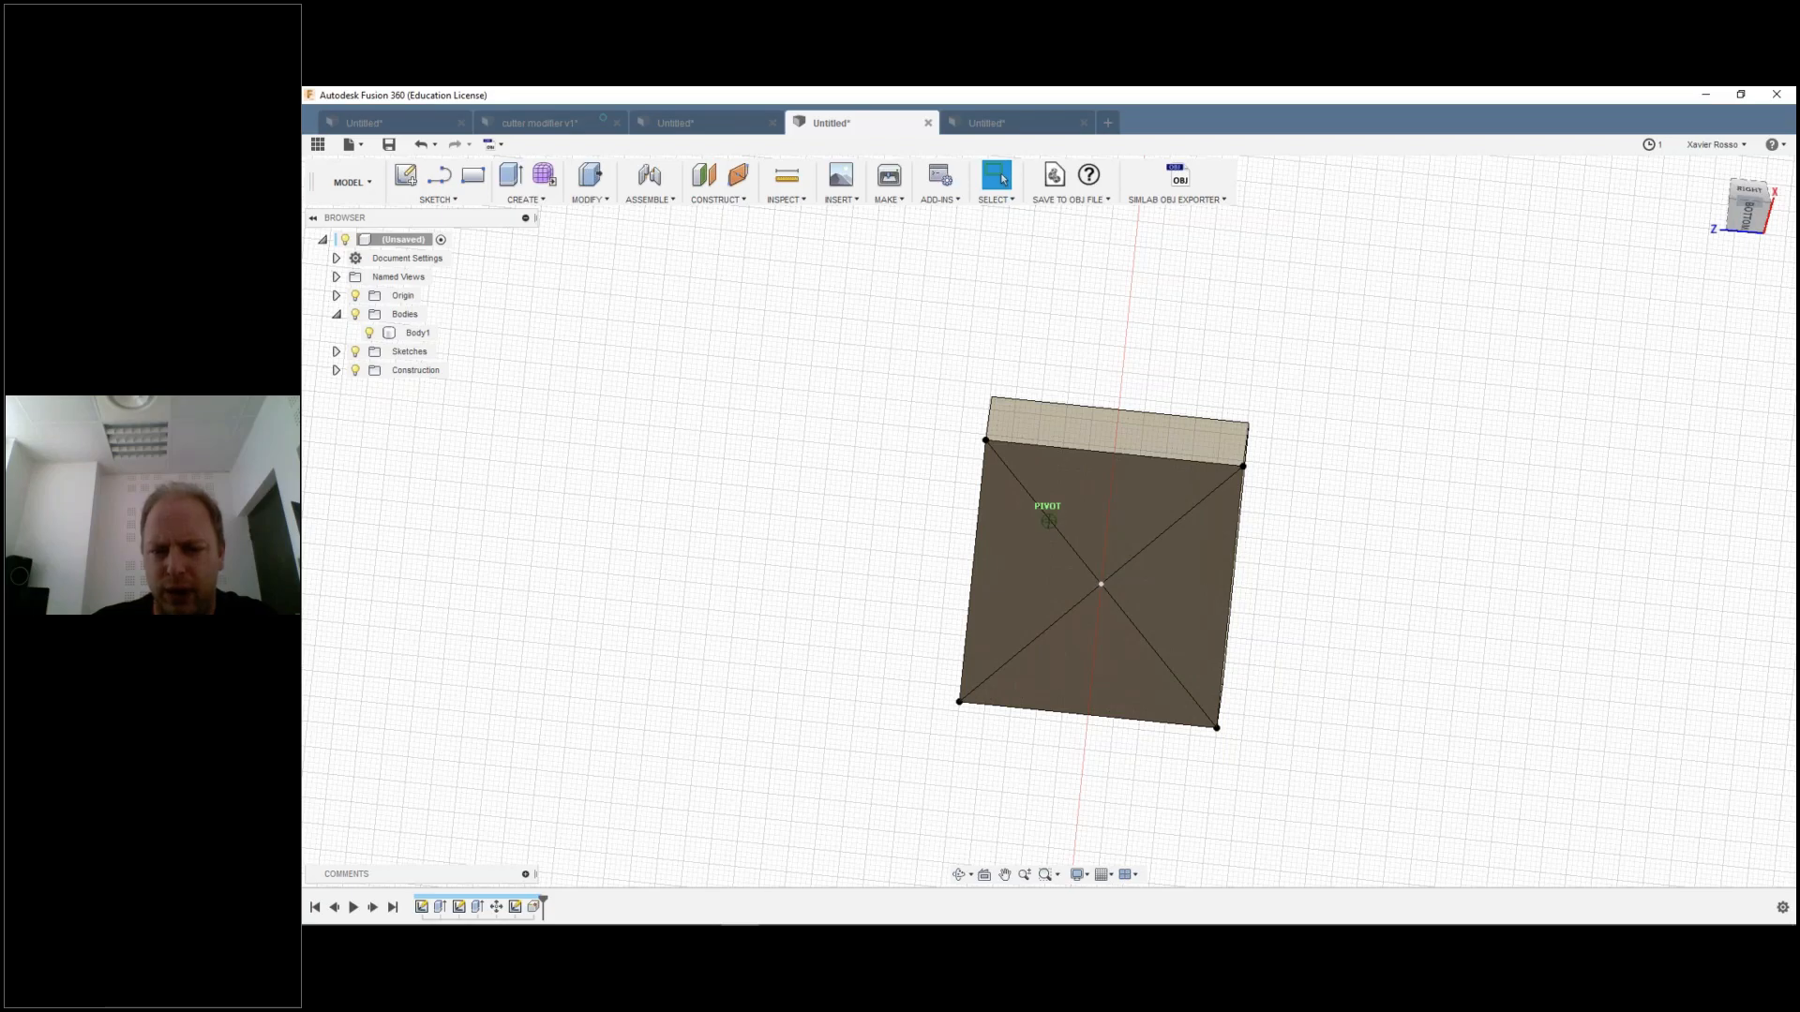
{"action": "mouse_move", "coordinate": [1049, 521]}
{"action": "middle_mouse_down", "text": "shift"}
{"action": "mouse_move", "coordinate": [1346, 201]}
{"action": "mouse_move", "coordinate": [1048, 521]}
{"action": "middle_mouse_up", "text": "shift"}
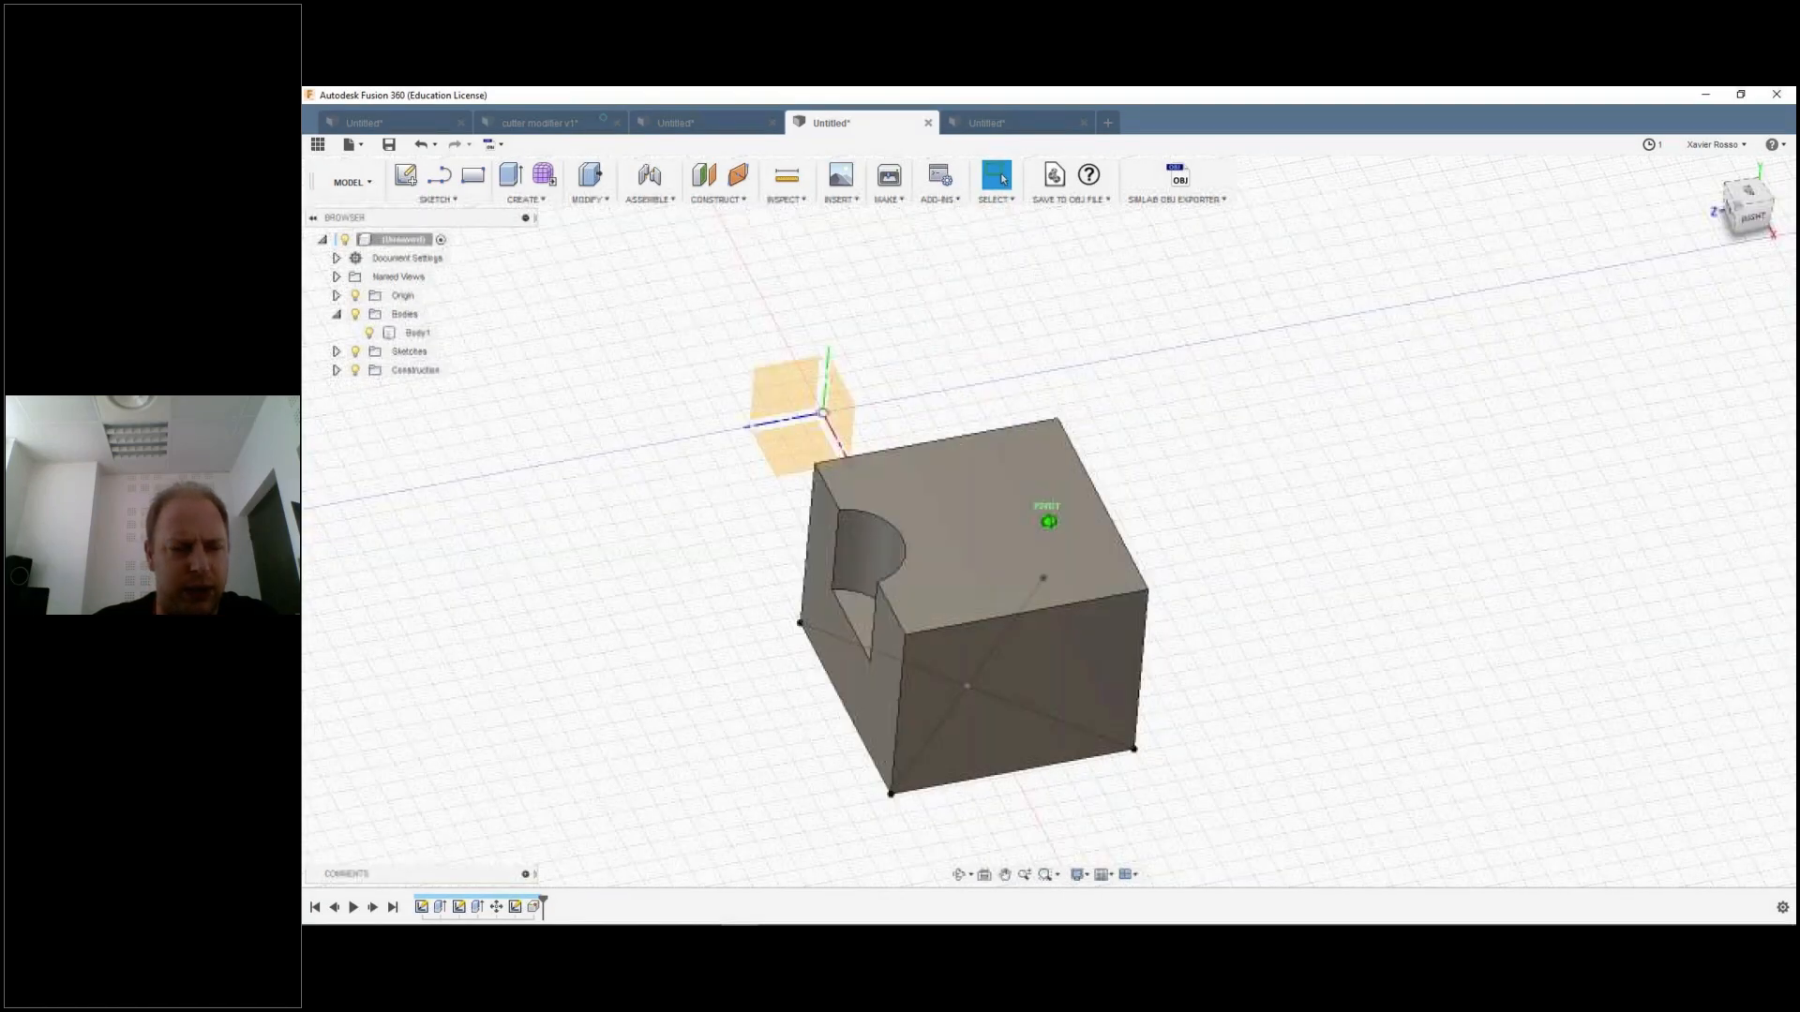
{"action": "middle_click_drag", "start_coordinate": [1048, 520], "coordinate": [1040, 523], "text": "shift"}
{"action": "left_click", "coordinate": [526, 199]}
{"action": "left_click", "coordinate": [691, 530]}
{"action": "left_click", "coordinate": [867, 543]}
{"action": "left_click", "coordinate": [848, 618]}
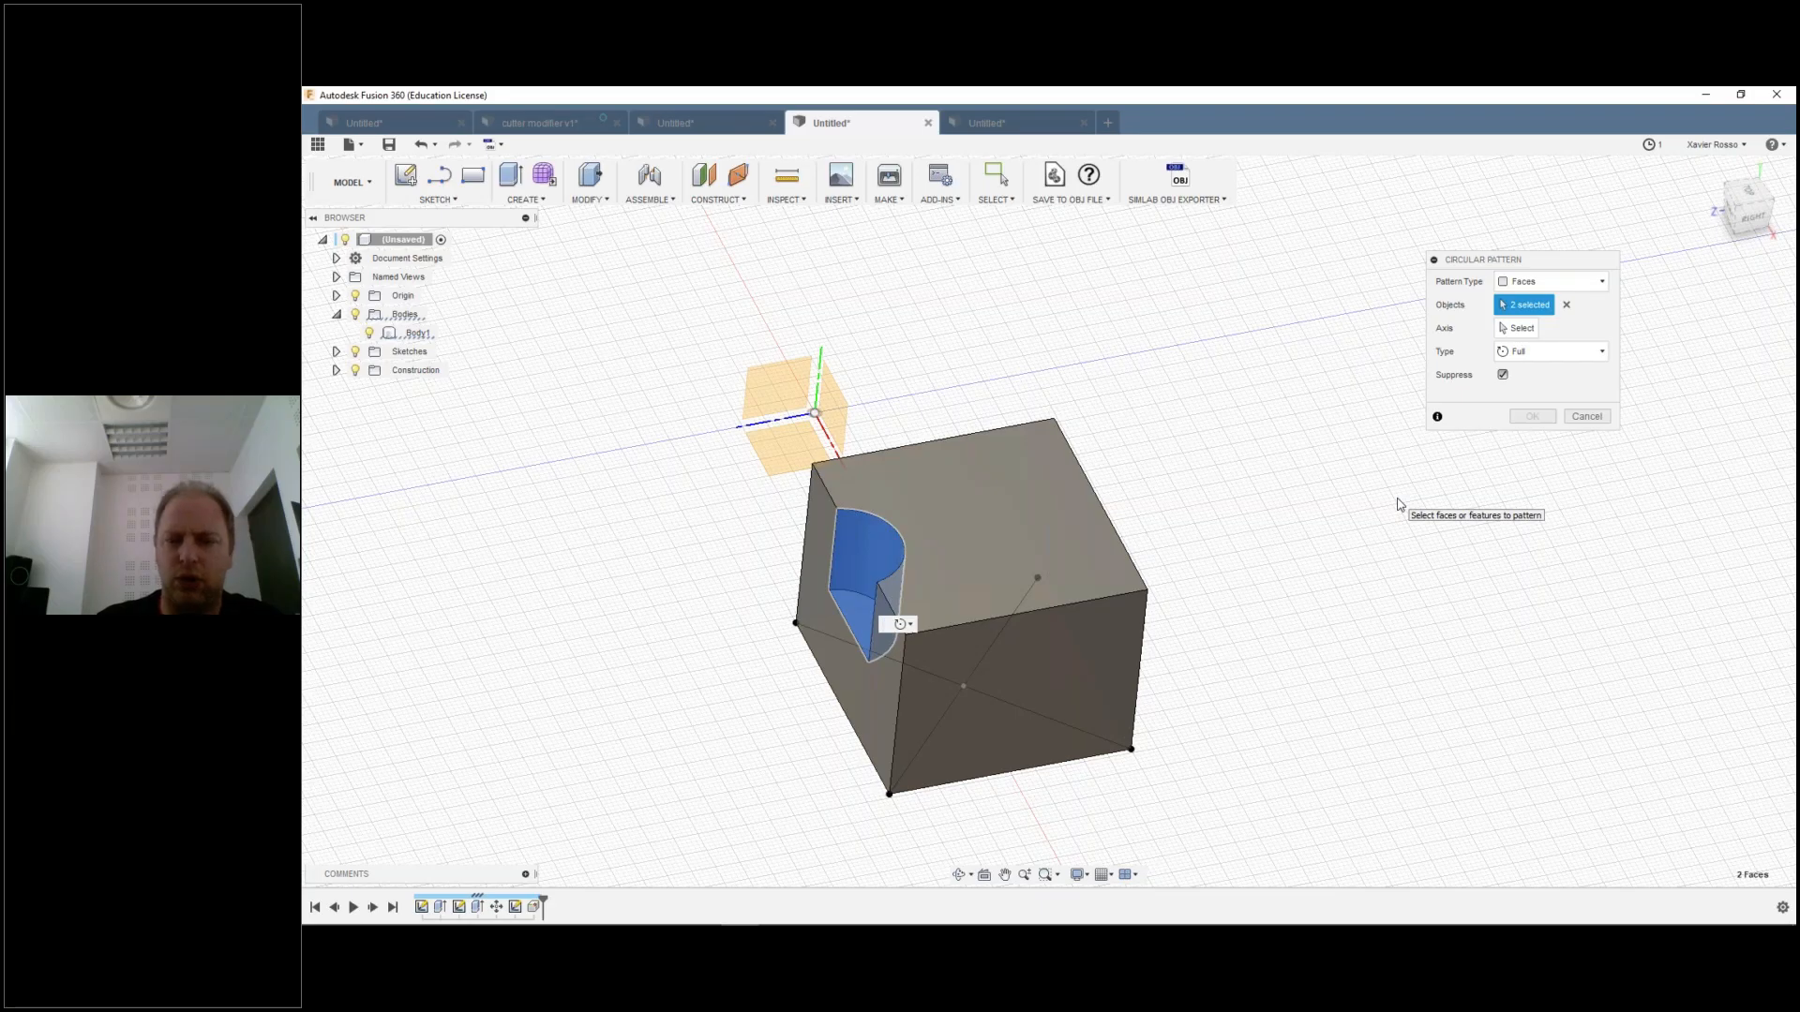
{"action": "left_click", "coordinate": [1535, 328]}
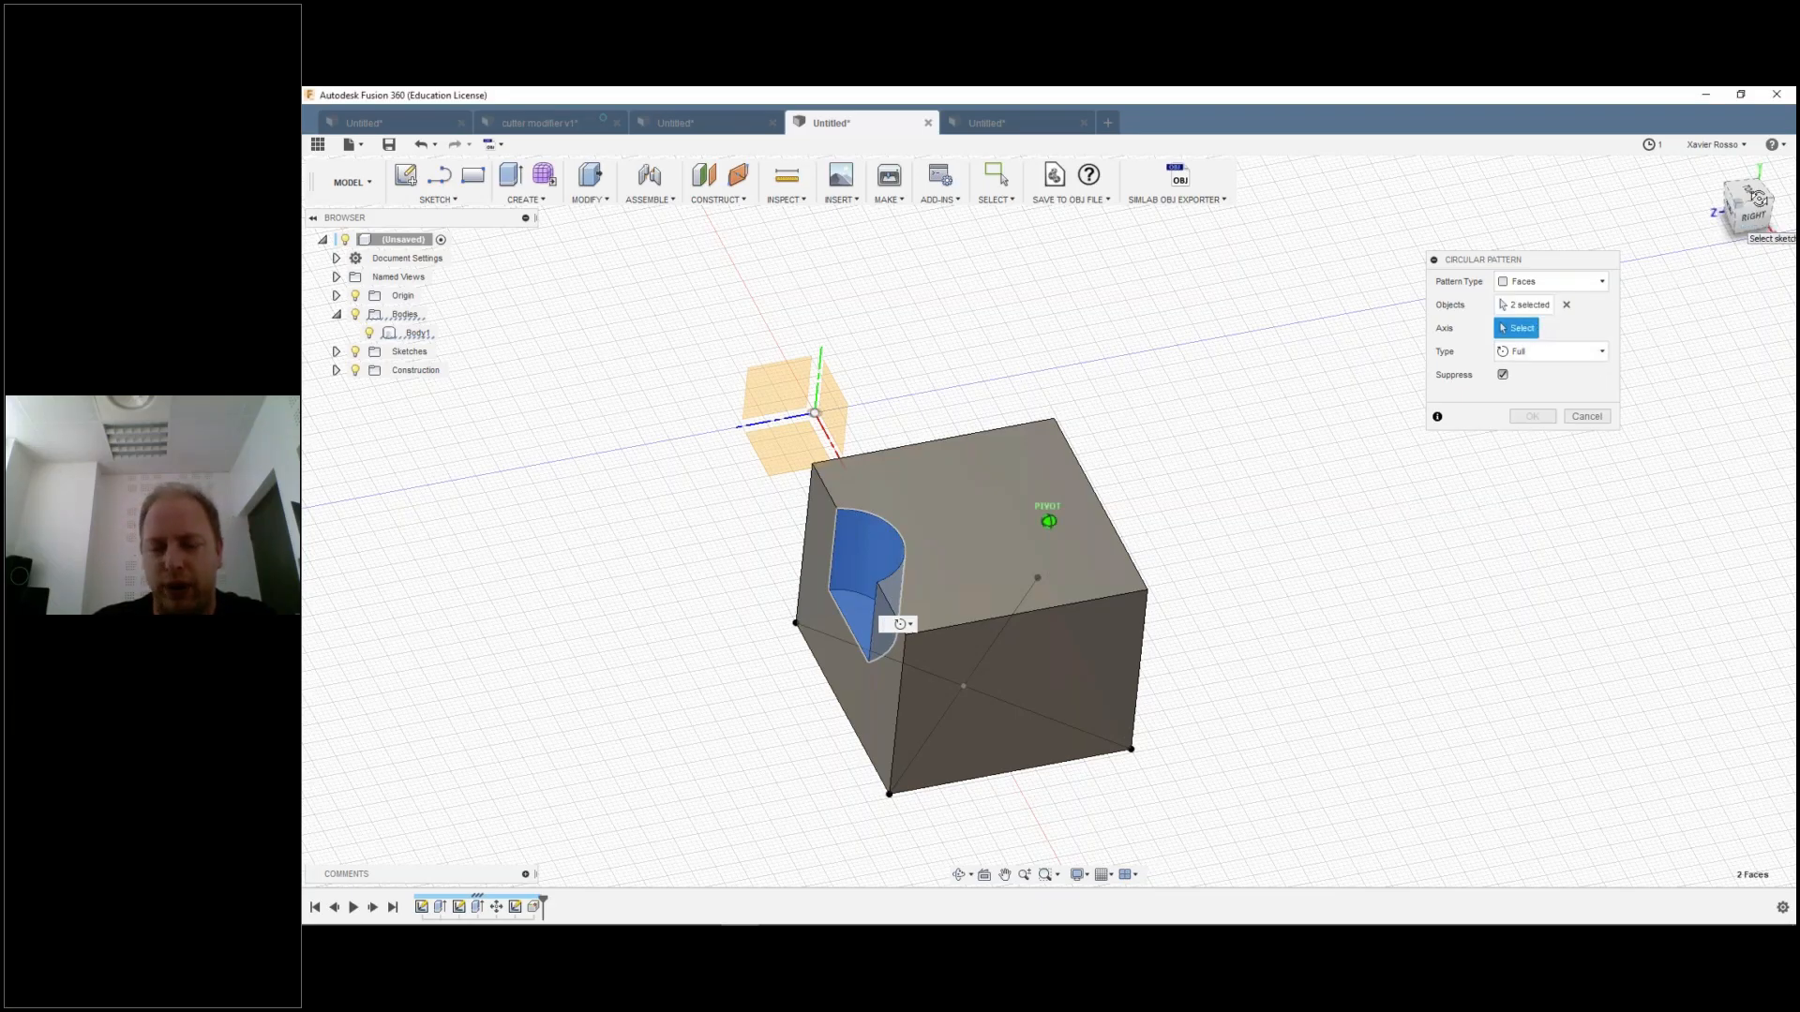
{"action": "left_click_drag", "start_coordinate": [1759, 198], "coordinate": [1298, 390]}
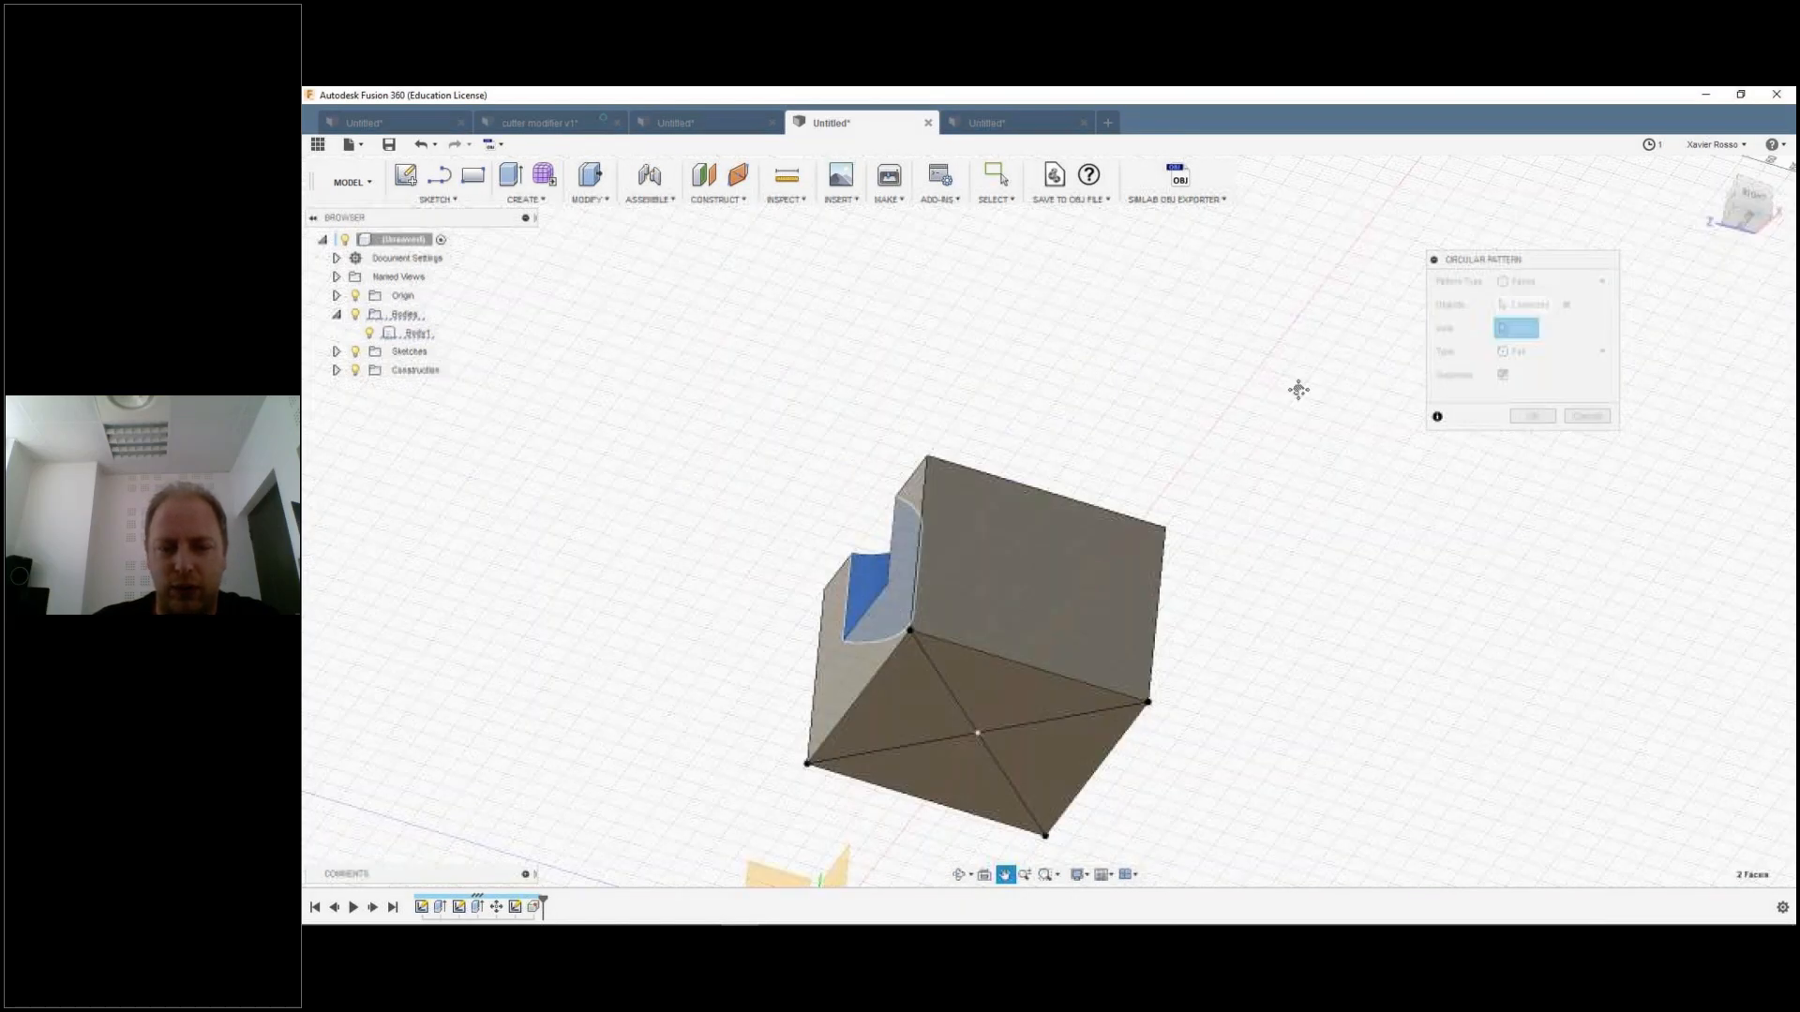
{"action": "middle_click_drag", "start_coordinate": [1299, 390], "coordinate": [1322, 298]}
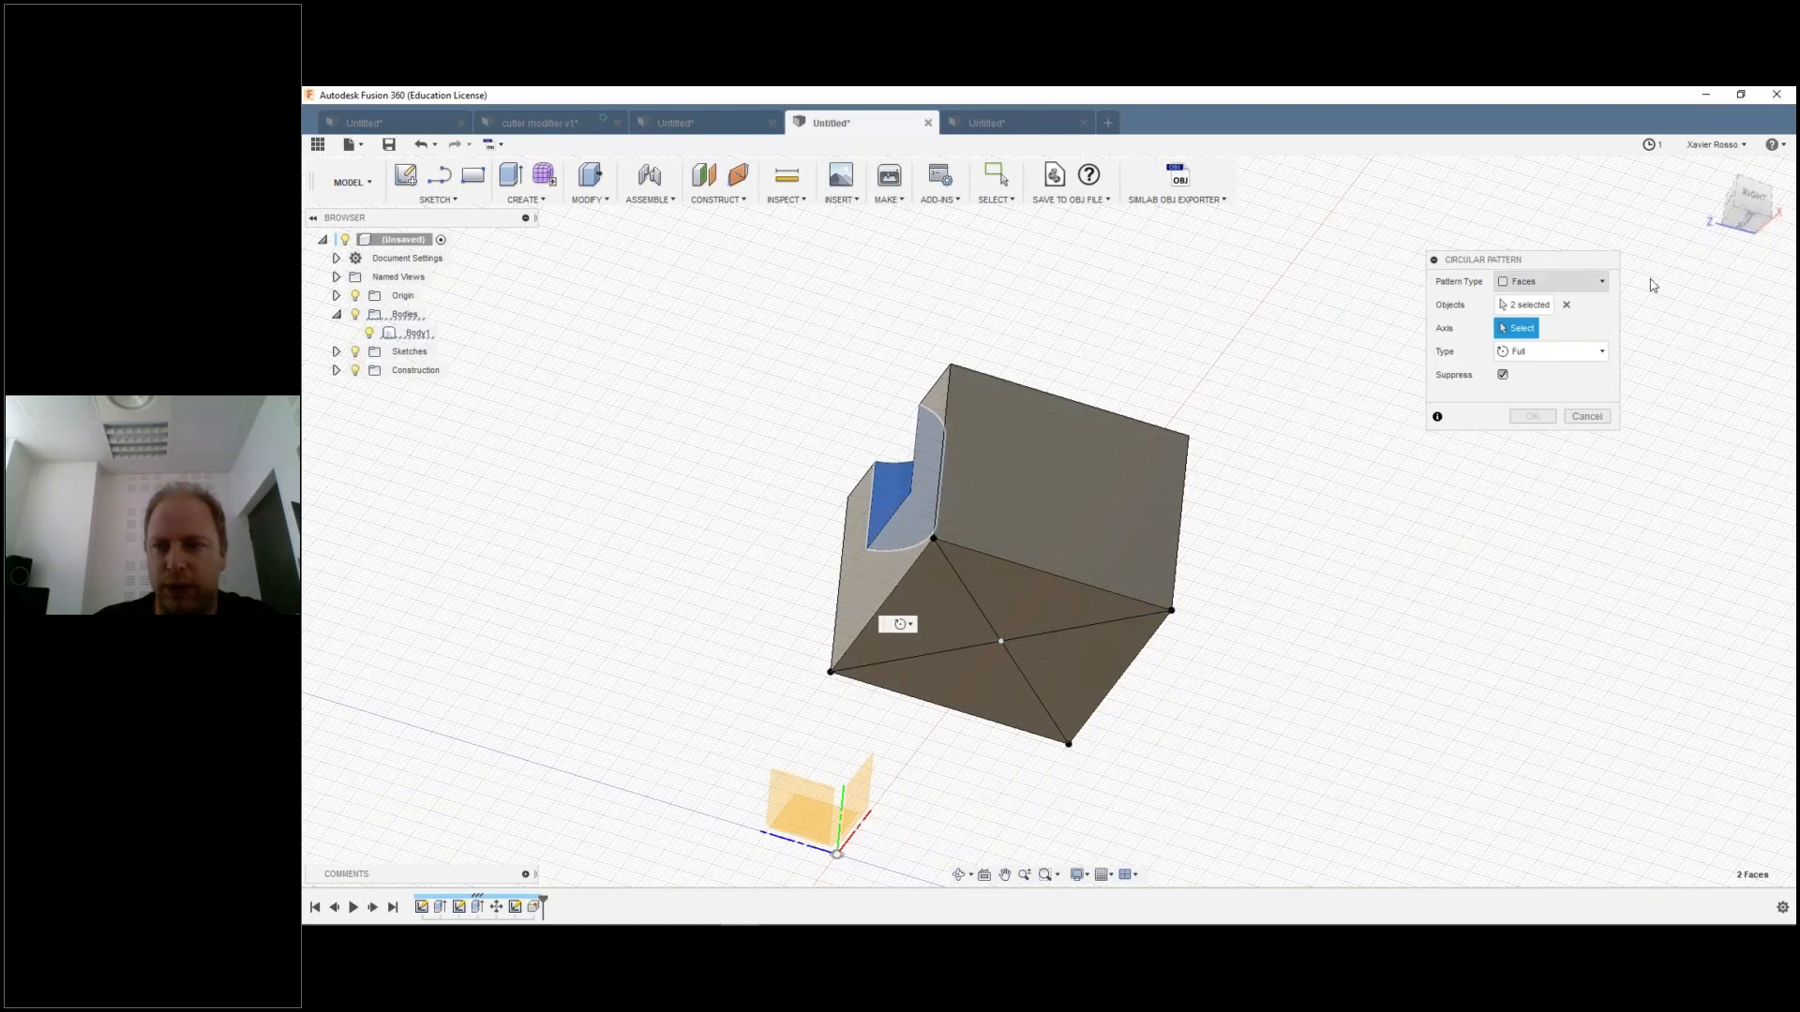
{"action": "left_click_drag", "start_coordinate": [1752, 235], "coordinate": [1620, 231]}
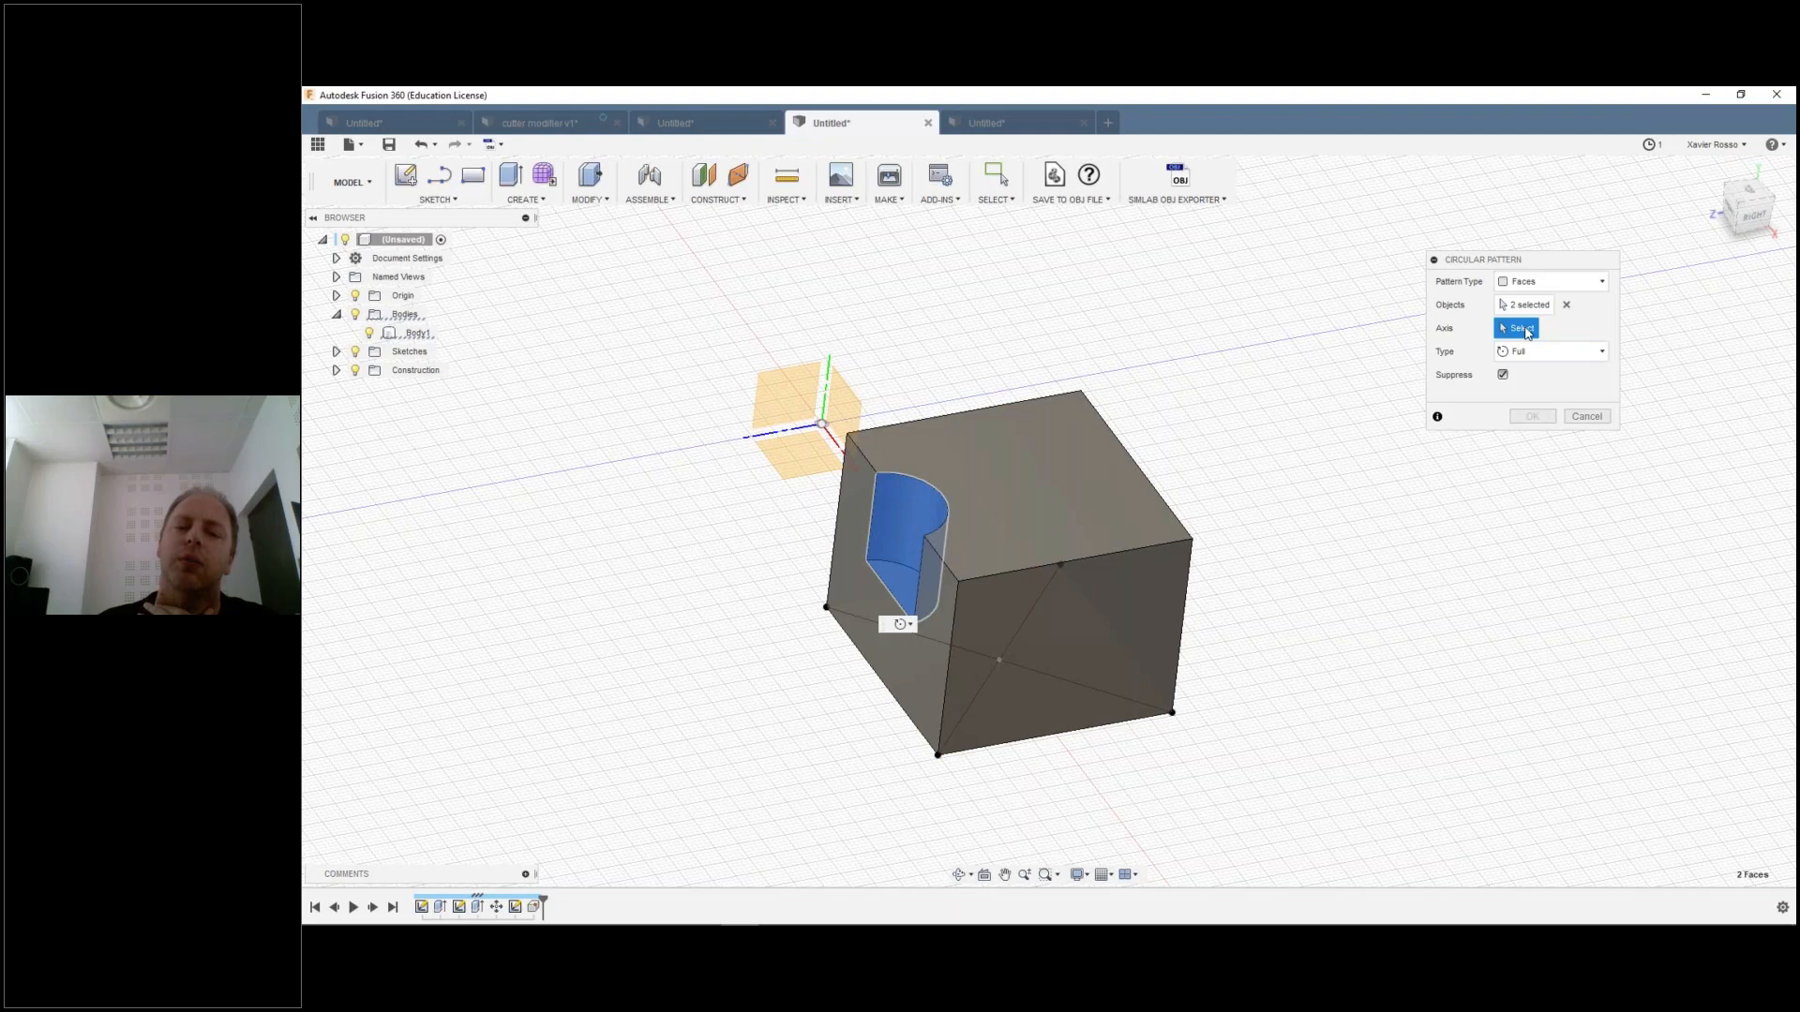
{"action": "left_click", "coordinate": [1586, 416]}
Step: Create a construction axis with Axis Perpendicular to Face at Point, using the bottom sketch profile and the centre construction point
{"action": "left_click", "coordinate": [718, 199]}
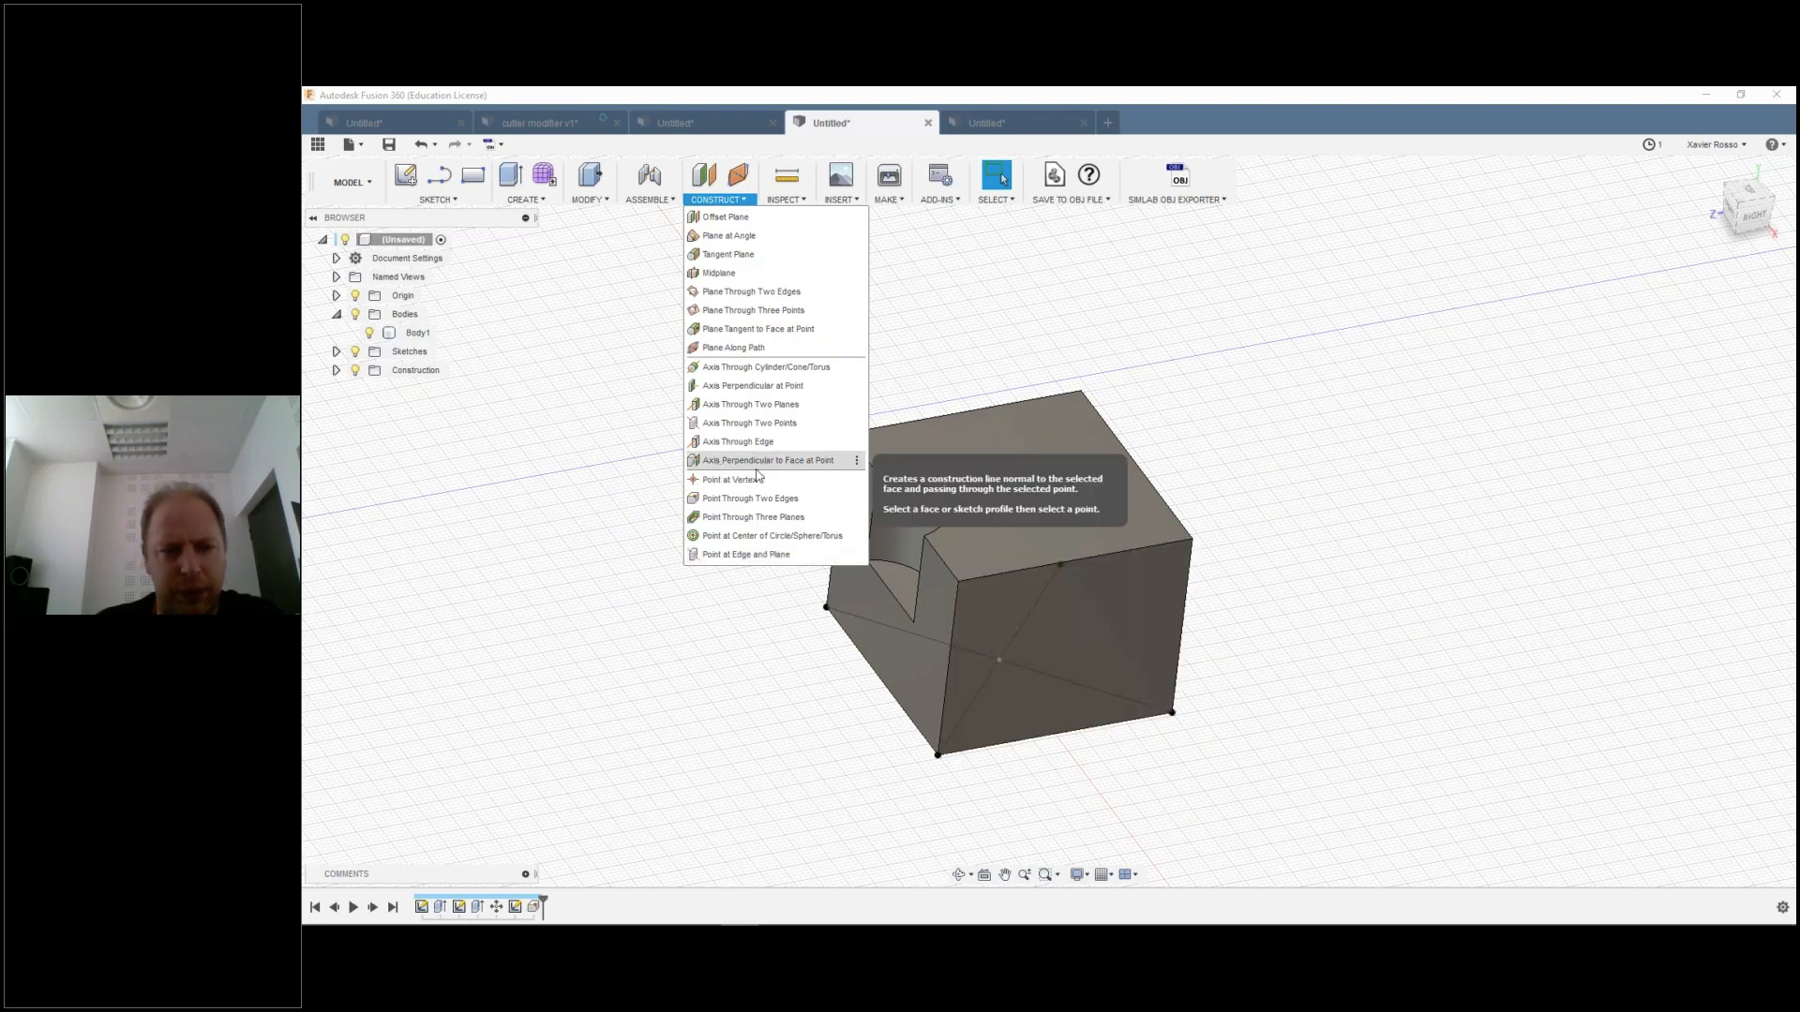
{"action": "left_click", "coordinate": [821, 463]}
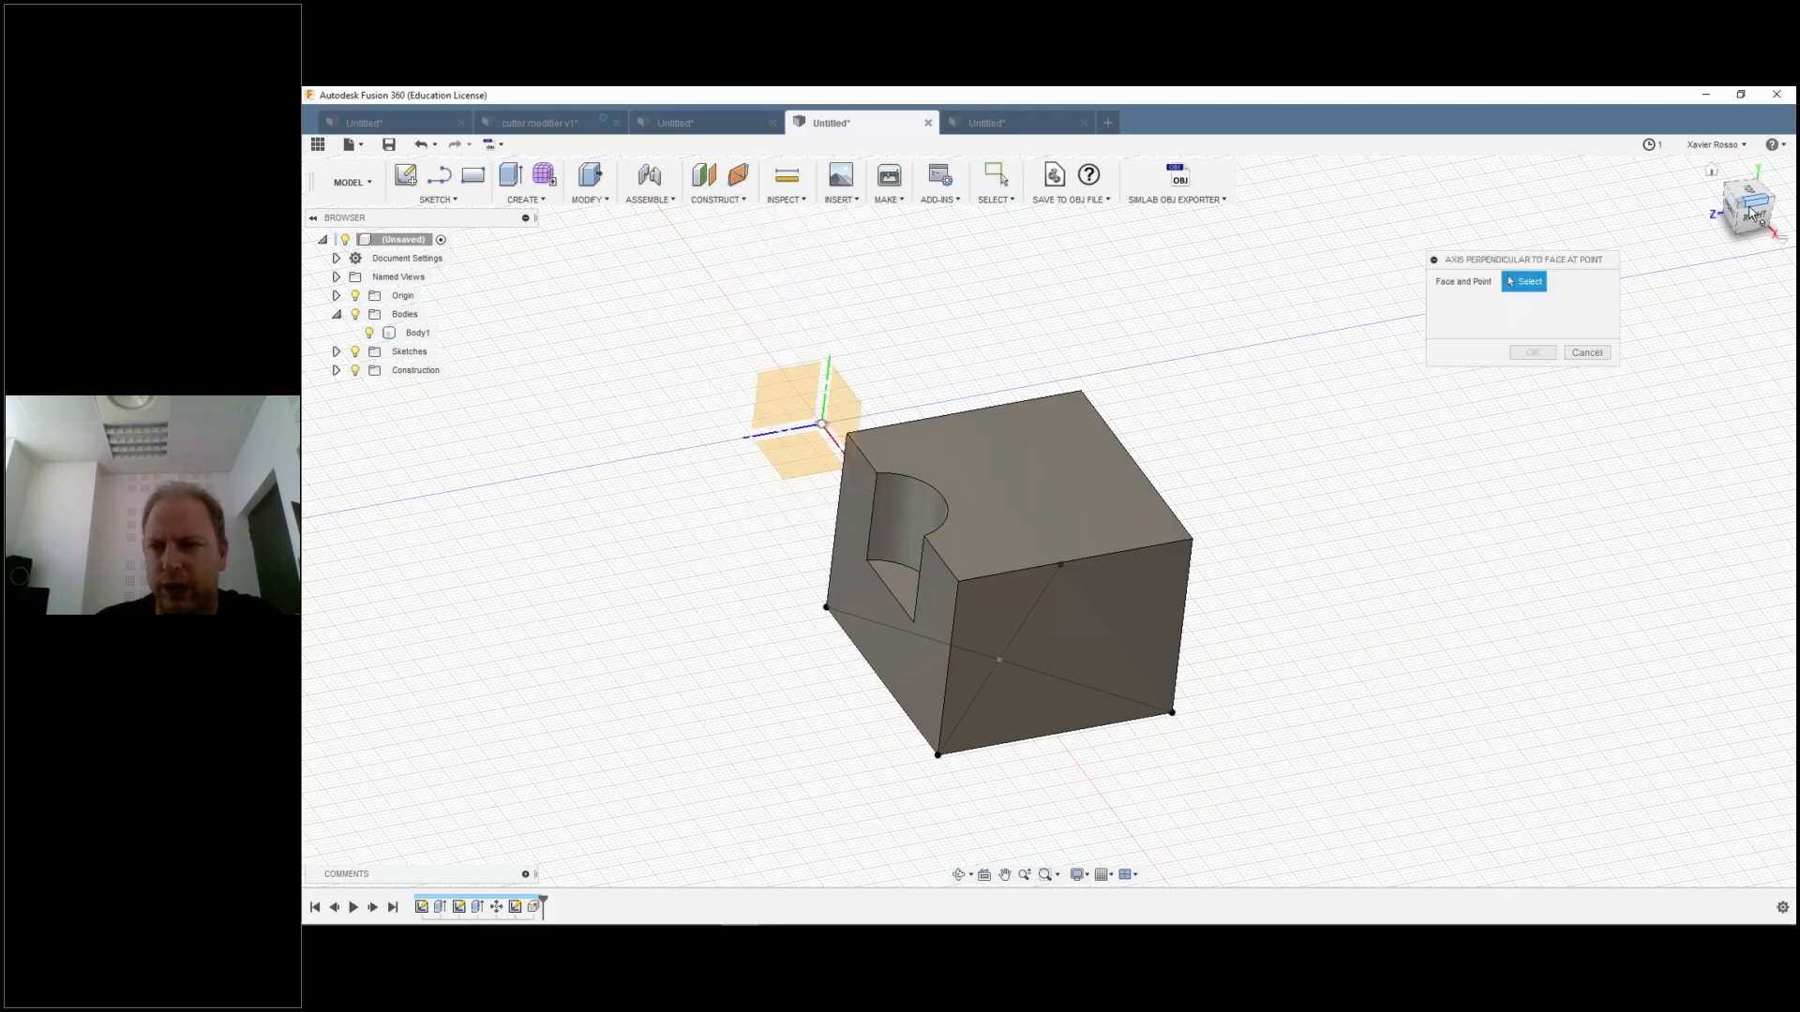
{"action": "middle_click_drag", "start_coordinate": [1031, 562], "coordinate": [1031, 534], "text": "shift"}
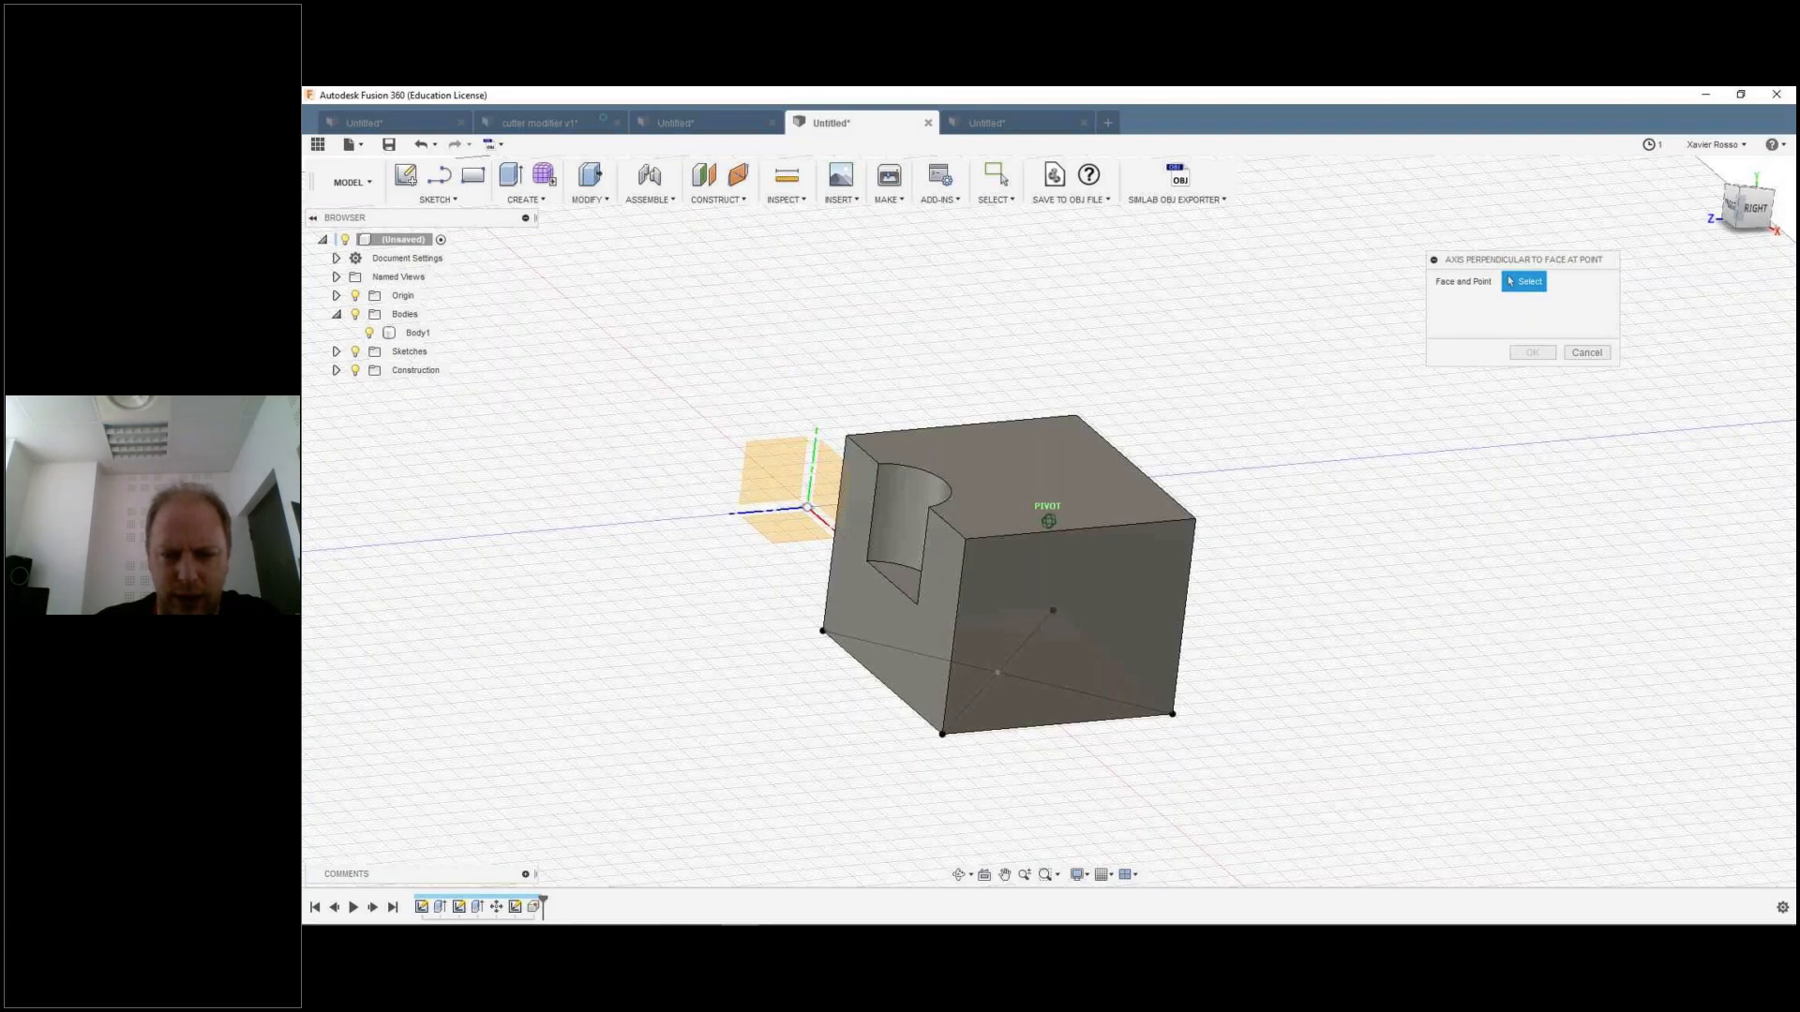
{"action": "middle_click_drag", "start_coordinate": [1066, 713], "coordinate": [1066, 587], "text": "shift"}
{"action": "left_click", "coordinate": [1001, 628]}
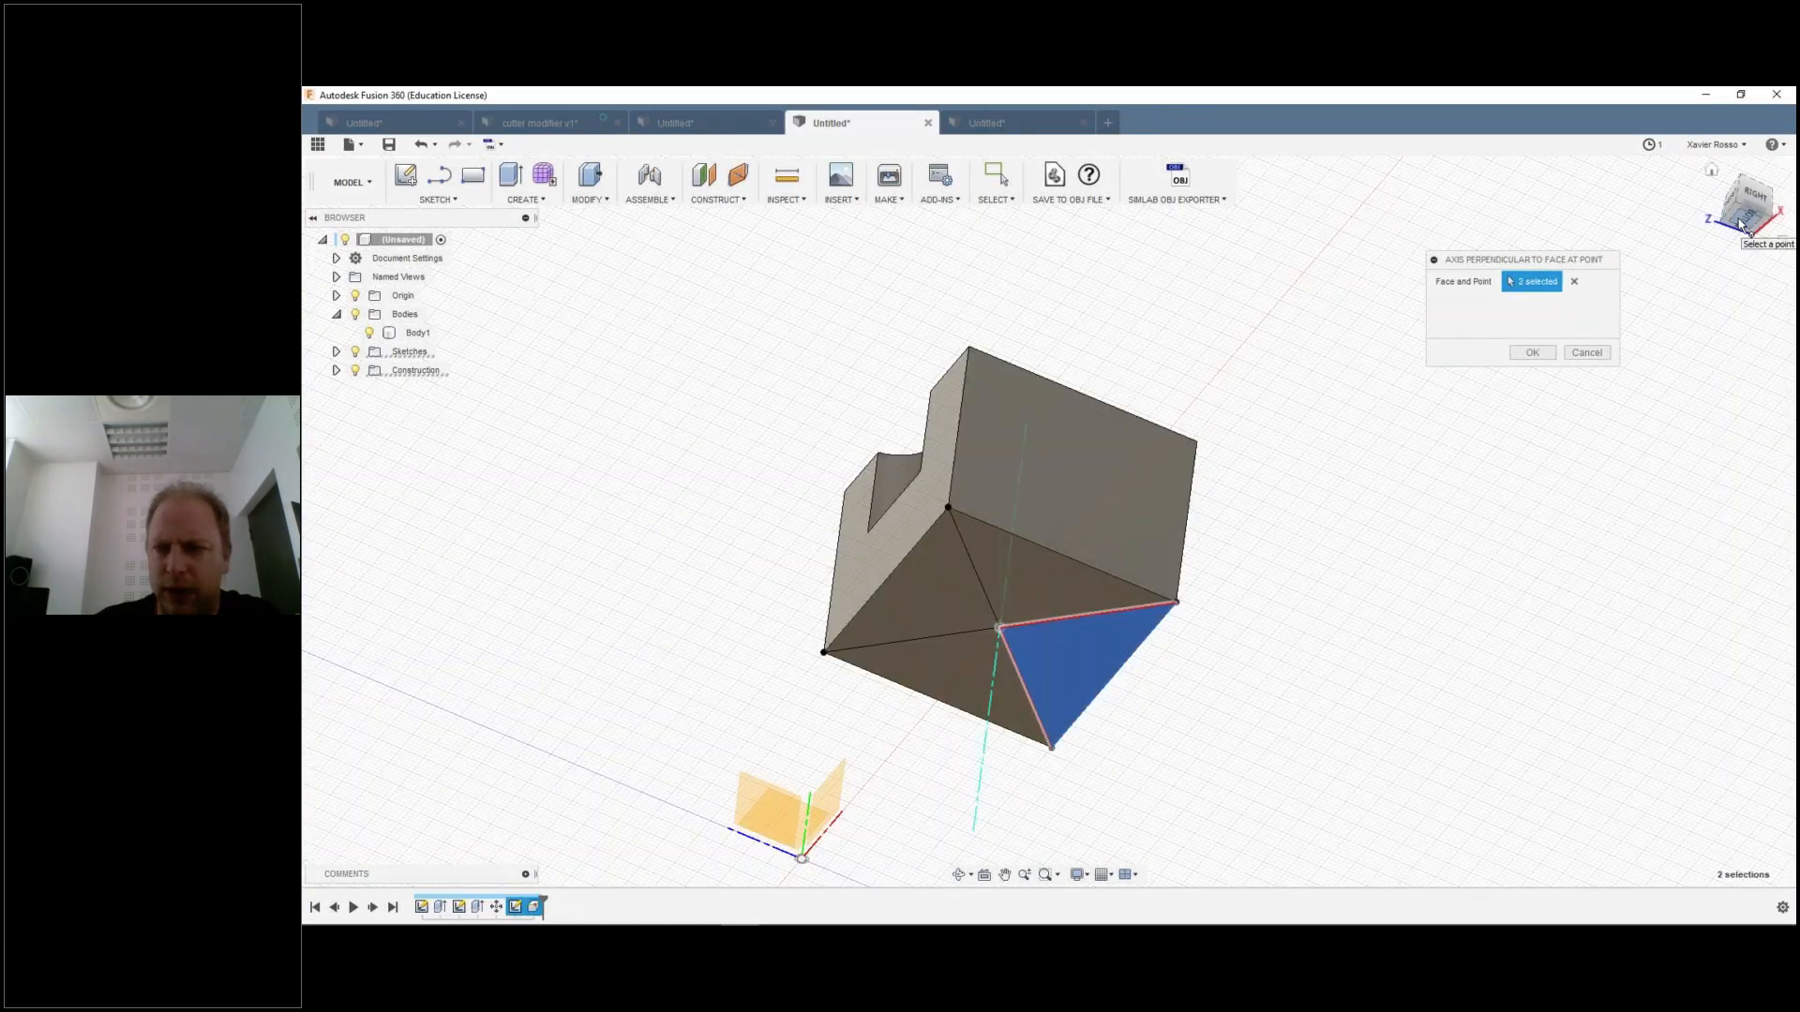
{"action": "mouse_move", "coordinate": [1732, 242]}
{"action": "middle_mouse_down", "text": "shift"}
{"action": "mouse_move", "coordinate": [1727, 260]}
{"action": "mouse_move", "coordinate": [1727, 225]}
{"action": "mouse_move", "coordinate": [1727, 263]}
{"action": "mouse_move", "coordinate": [1734, 238]}
{"action": "middle_mouse_up", "text": "shift"}
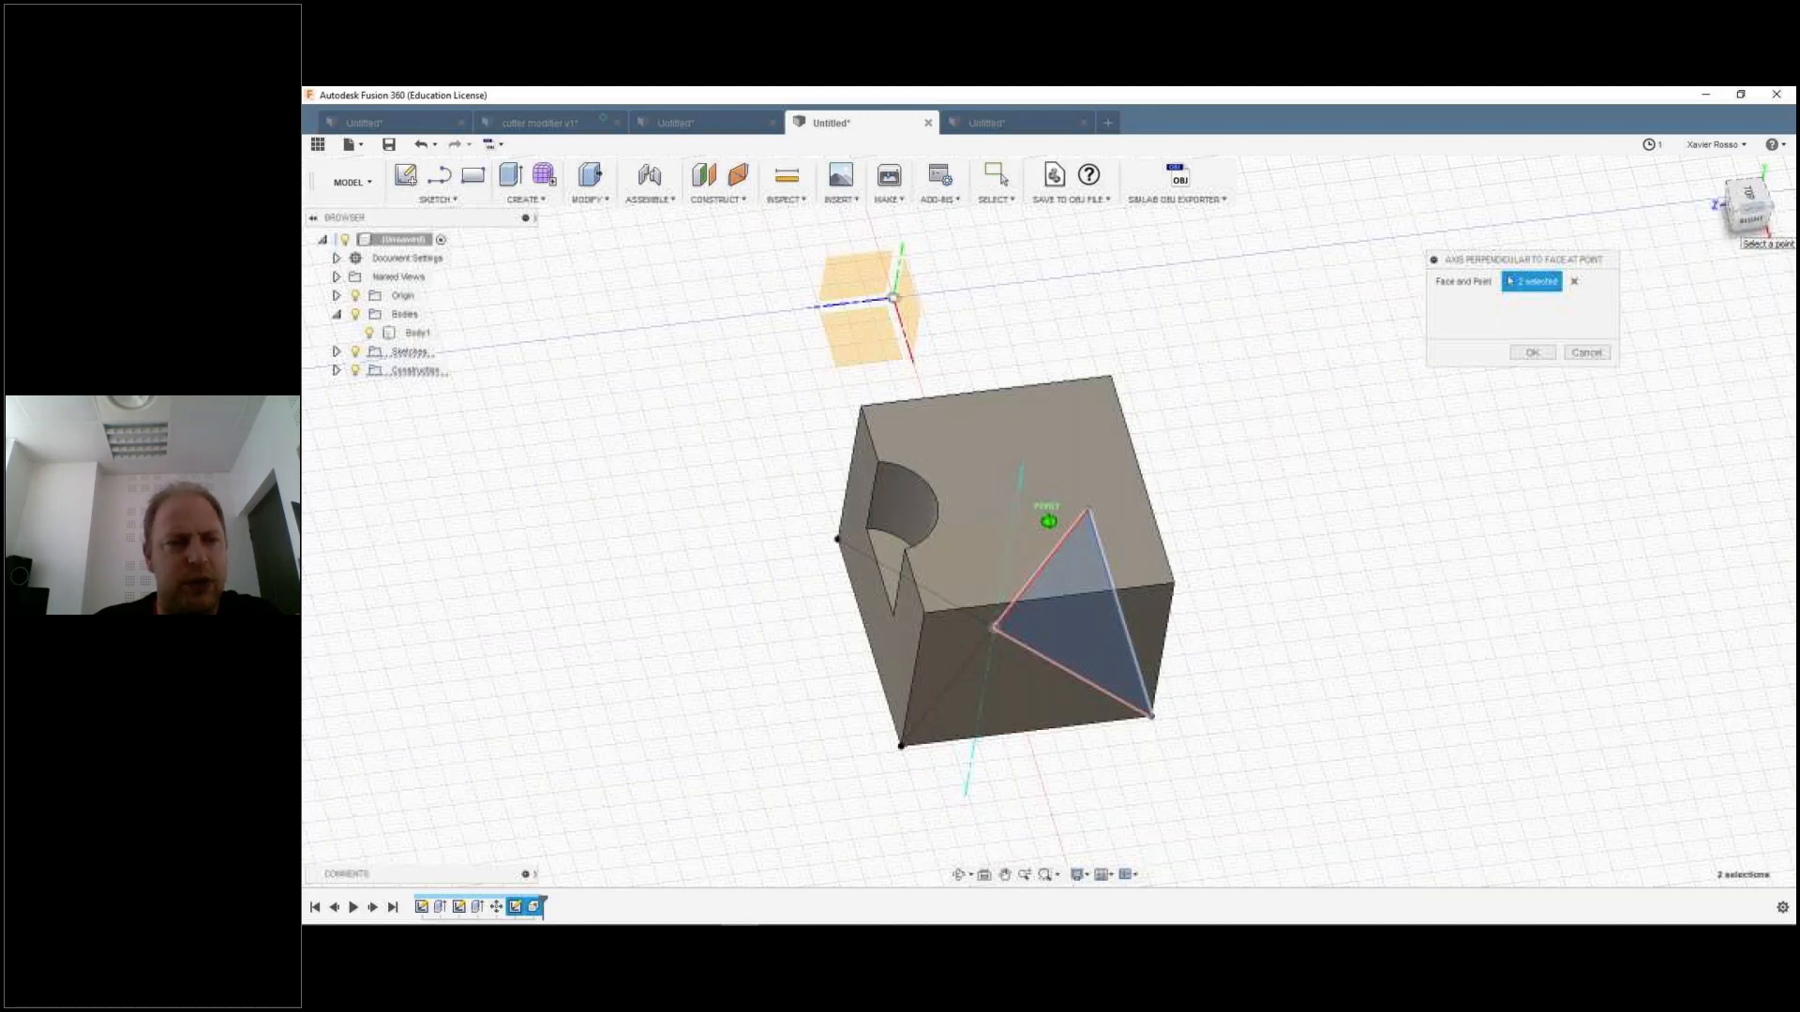
{"action": "middle_click_drag", "start_coordinate": [1736, 237], "coordinate": [1734, 240], "text": "shift"}
{"action": "left_click", "coordinate": [1532, 353]}
Step: Start a circular pattern of the round pocket's curved wall and floor faces around the new vertical construction axis
{"action": "left_click", "coordinate": [526, 199]}
{"action": "left_click", "coordinate": [680, 538]}
{"action": "left_click", "coordinate": [935, 508]}
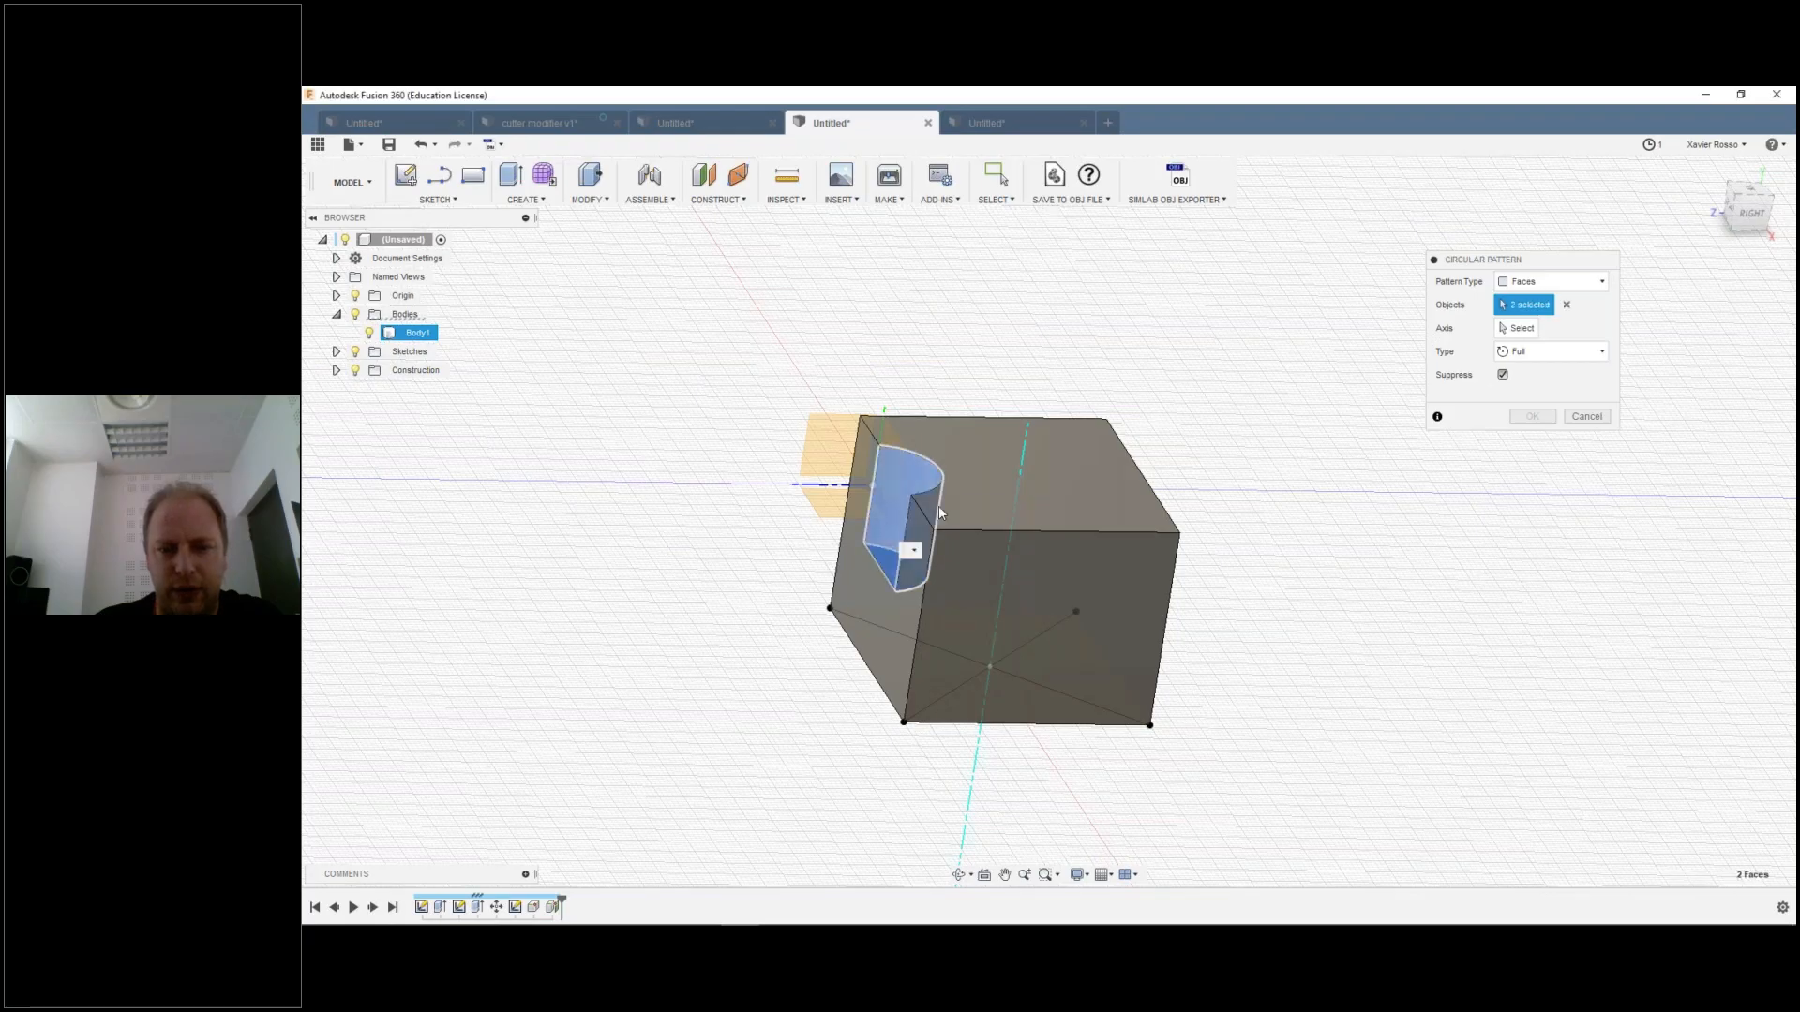
{"action": "left_click", "coordinate": [884, 497]}
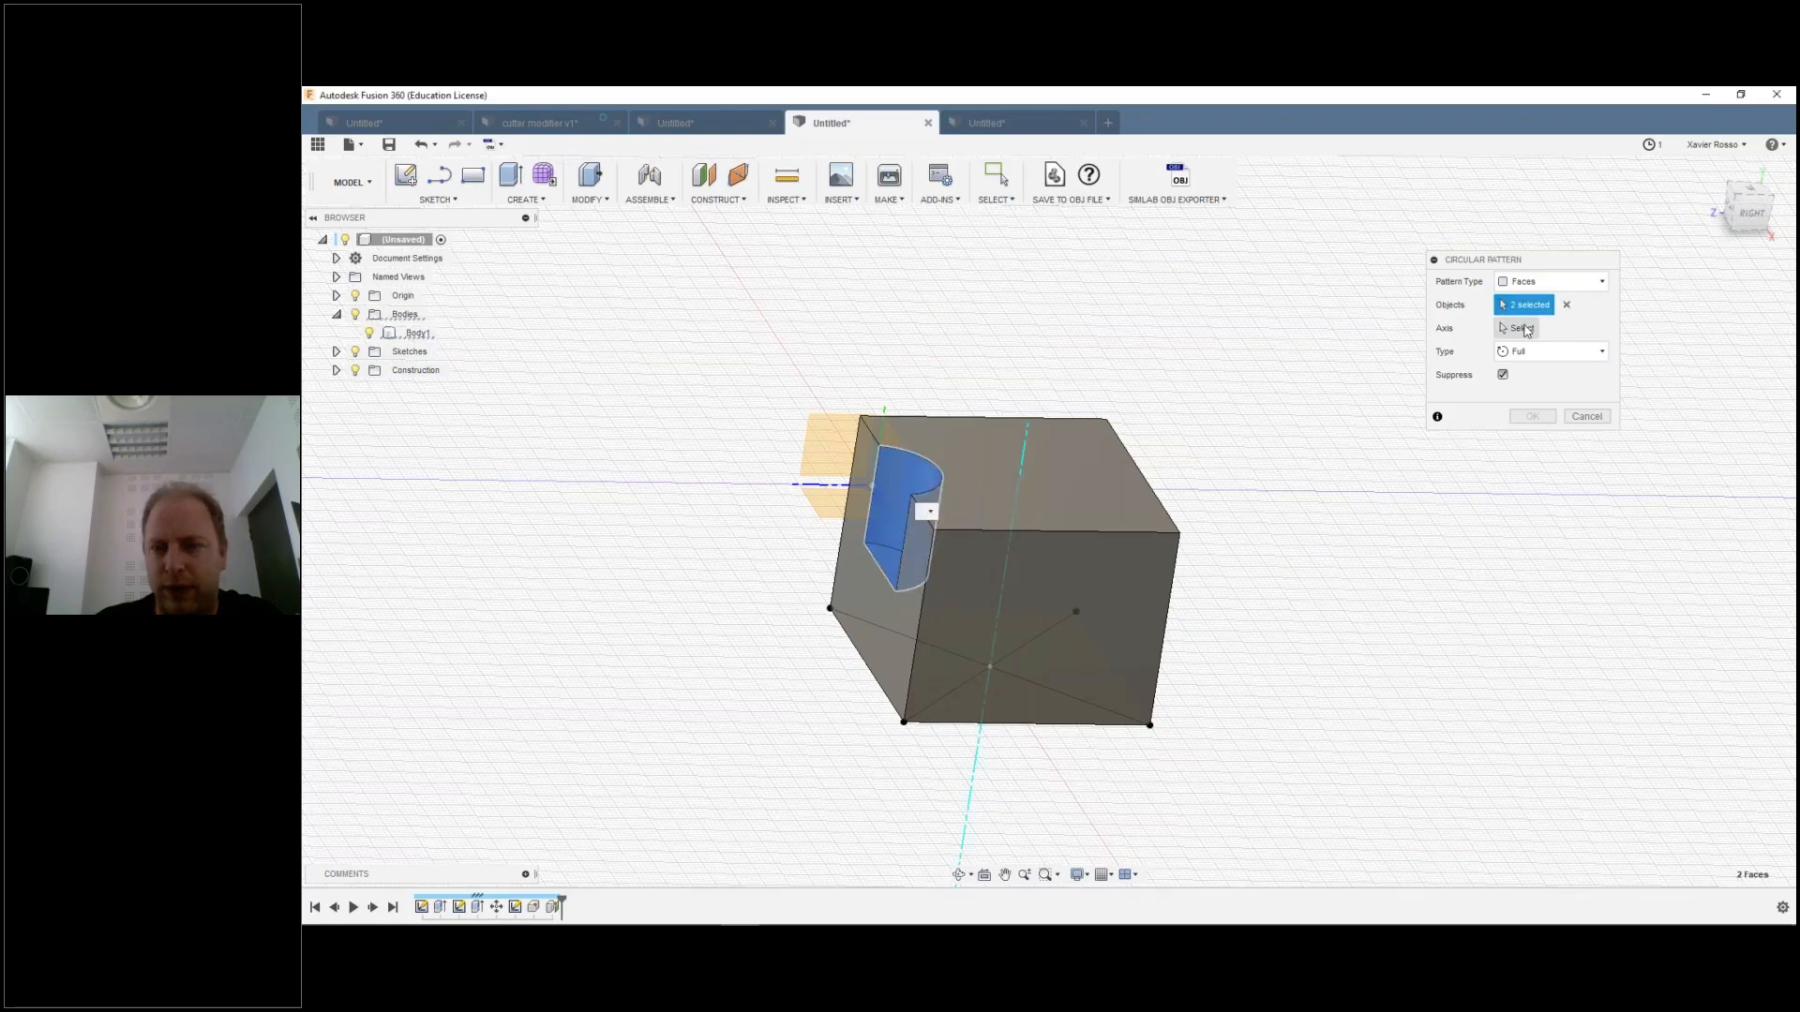
{"action": "left_click", "coordinate": [1029, 442]}
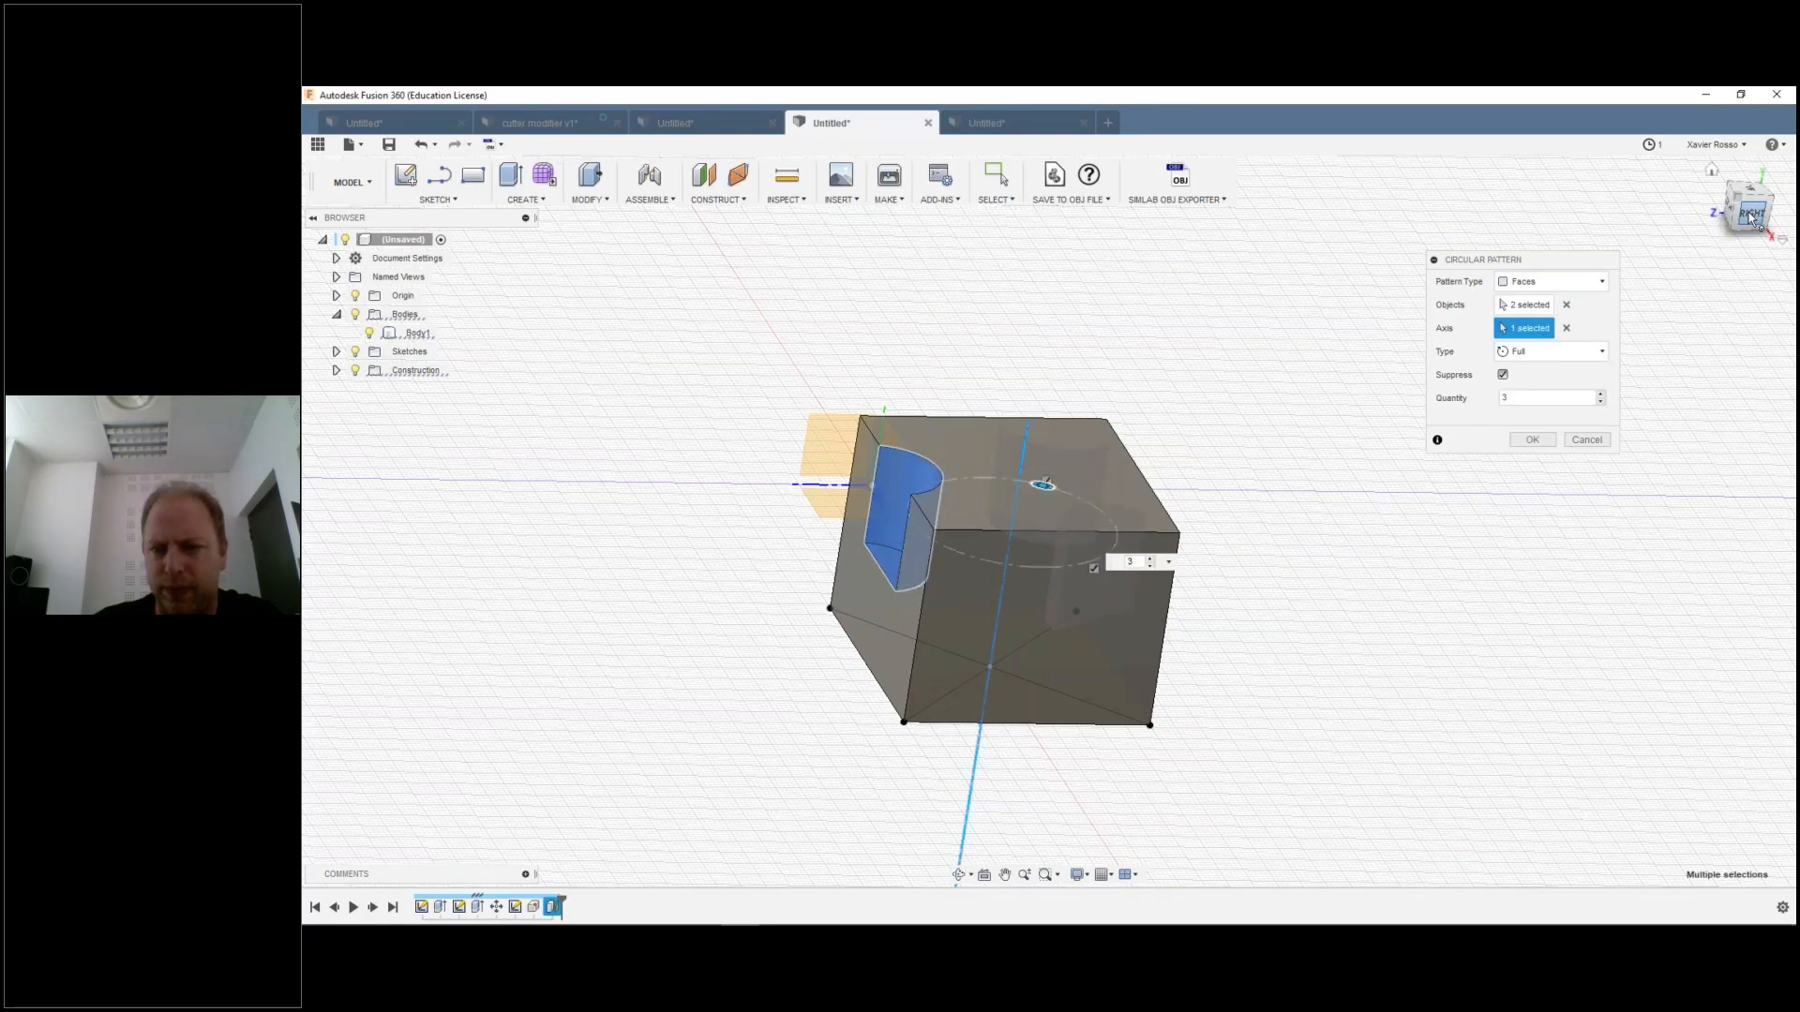
Step: View the block from the top and set the circular pattern's quantity to 4
{"action": "left_click_drag", "start_coordinate": [1743, 223], "coordinate": [1734, 249]}
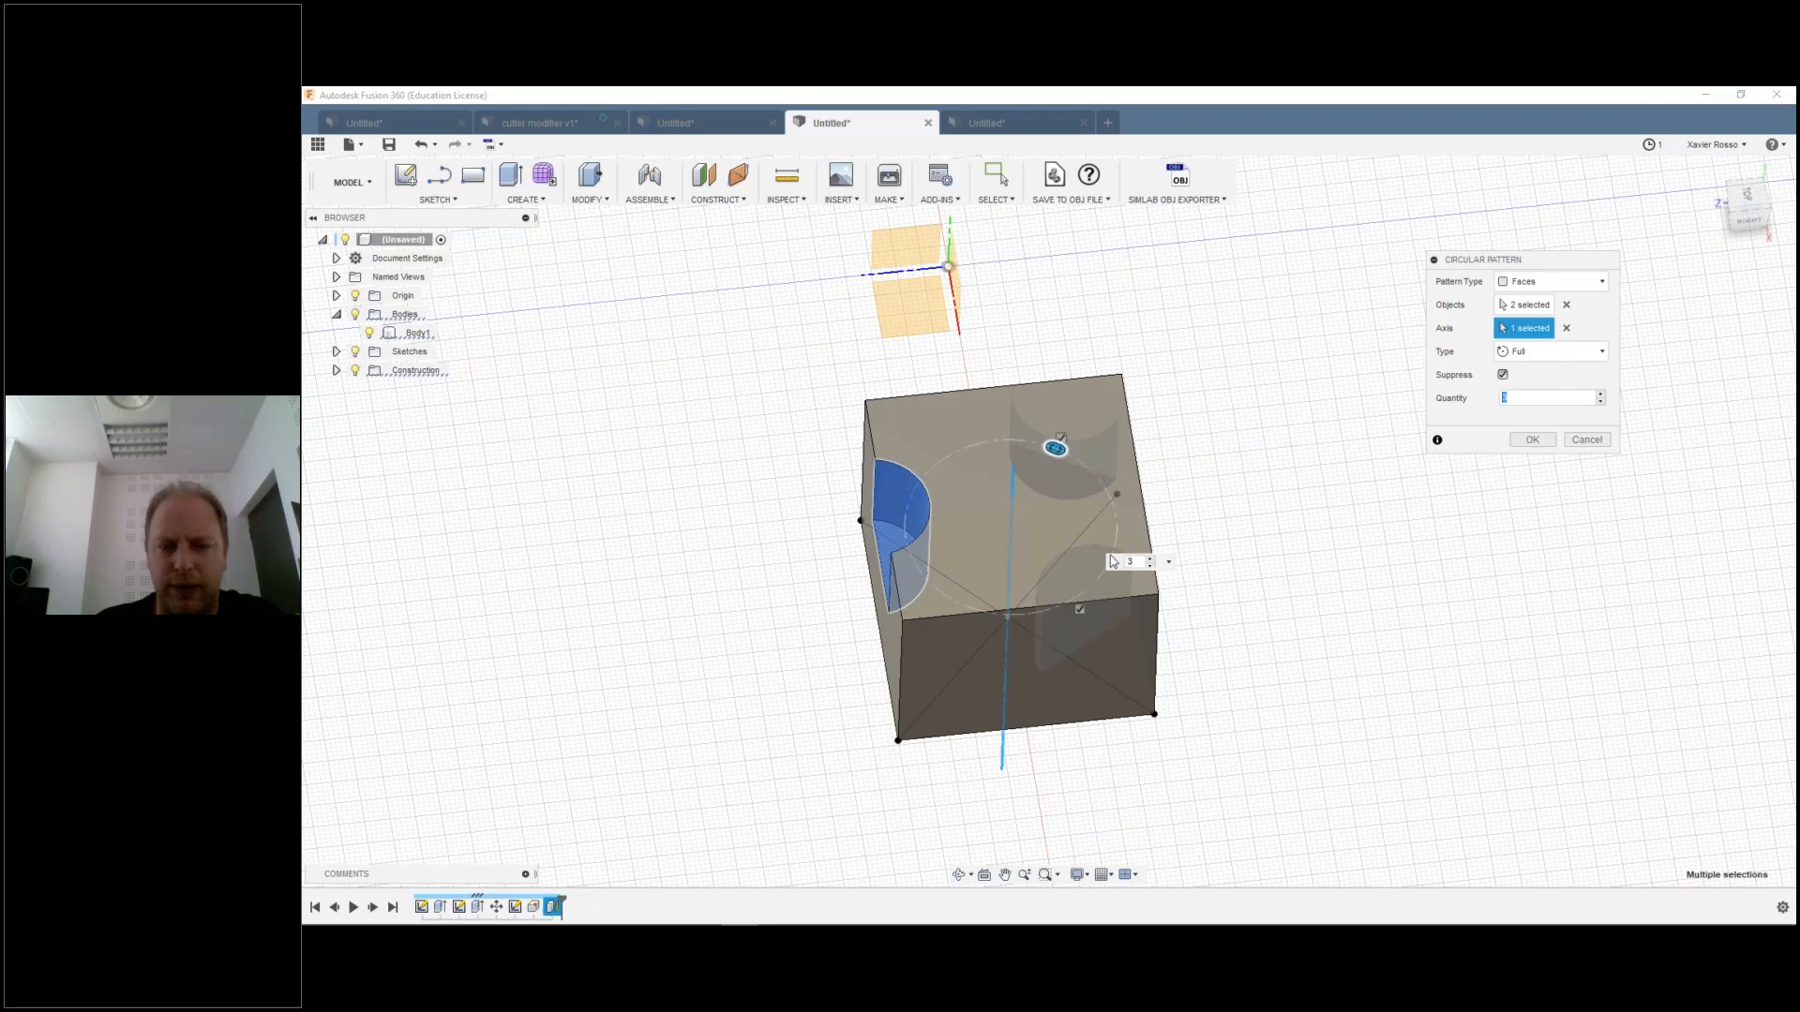
{"action": "left_click", "coordinate": [1747, 209]}
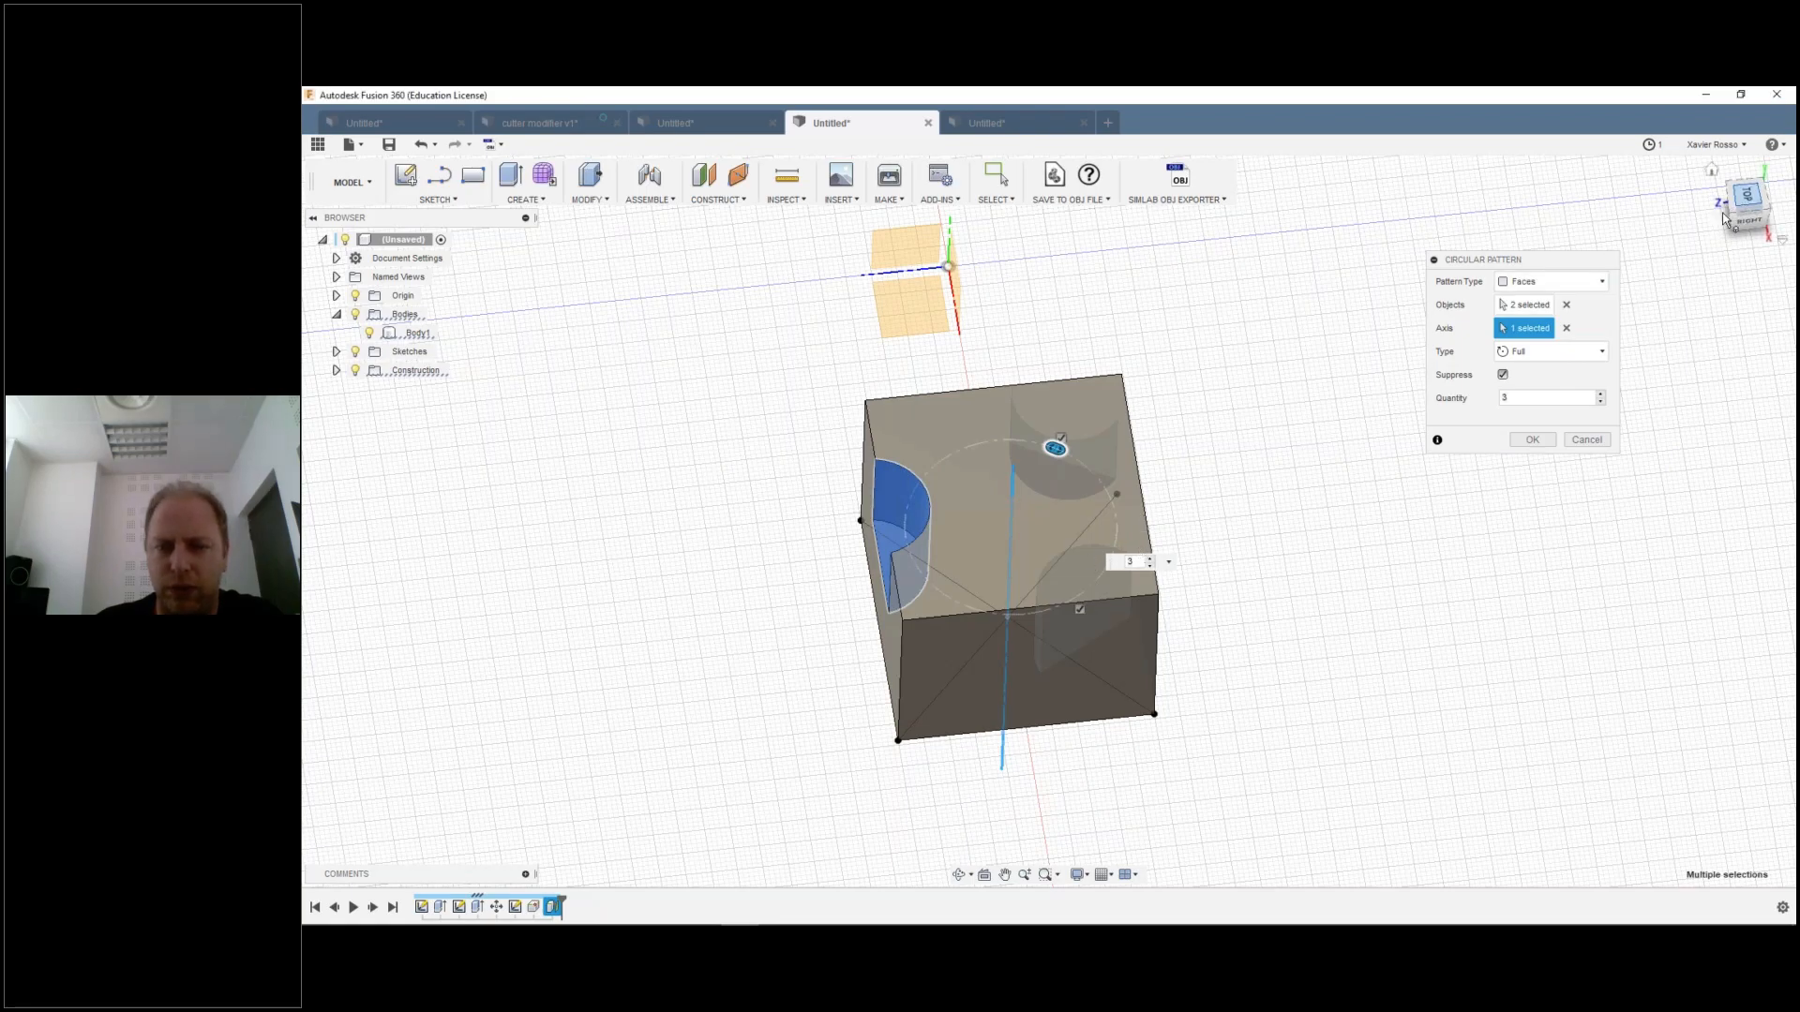
{"action": "left_click_drag", "start_coordinate": [1723, 219], "coordinate": [1722, 222]}
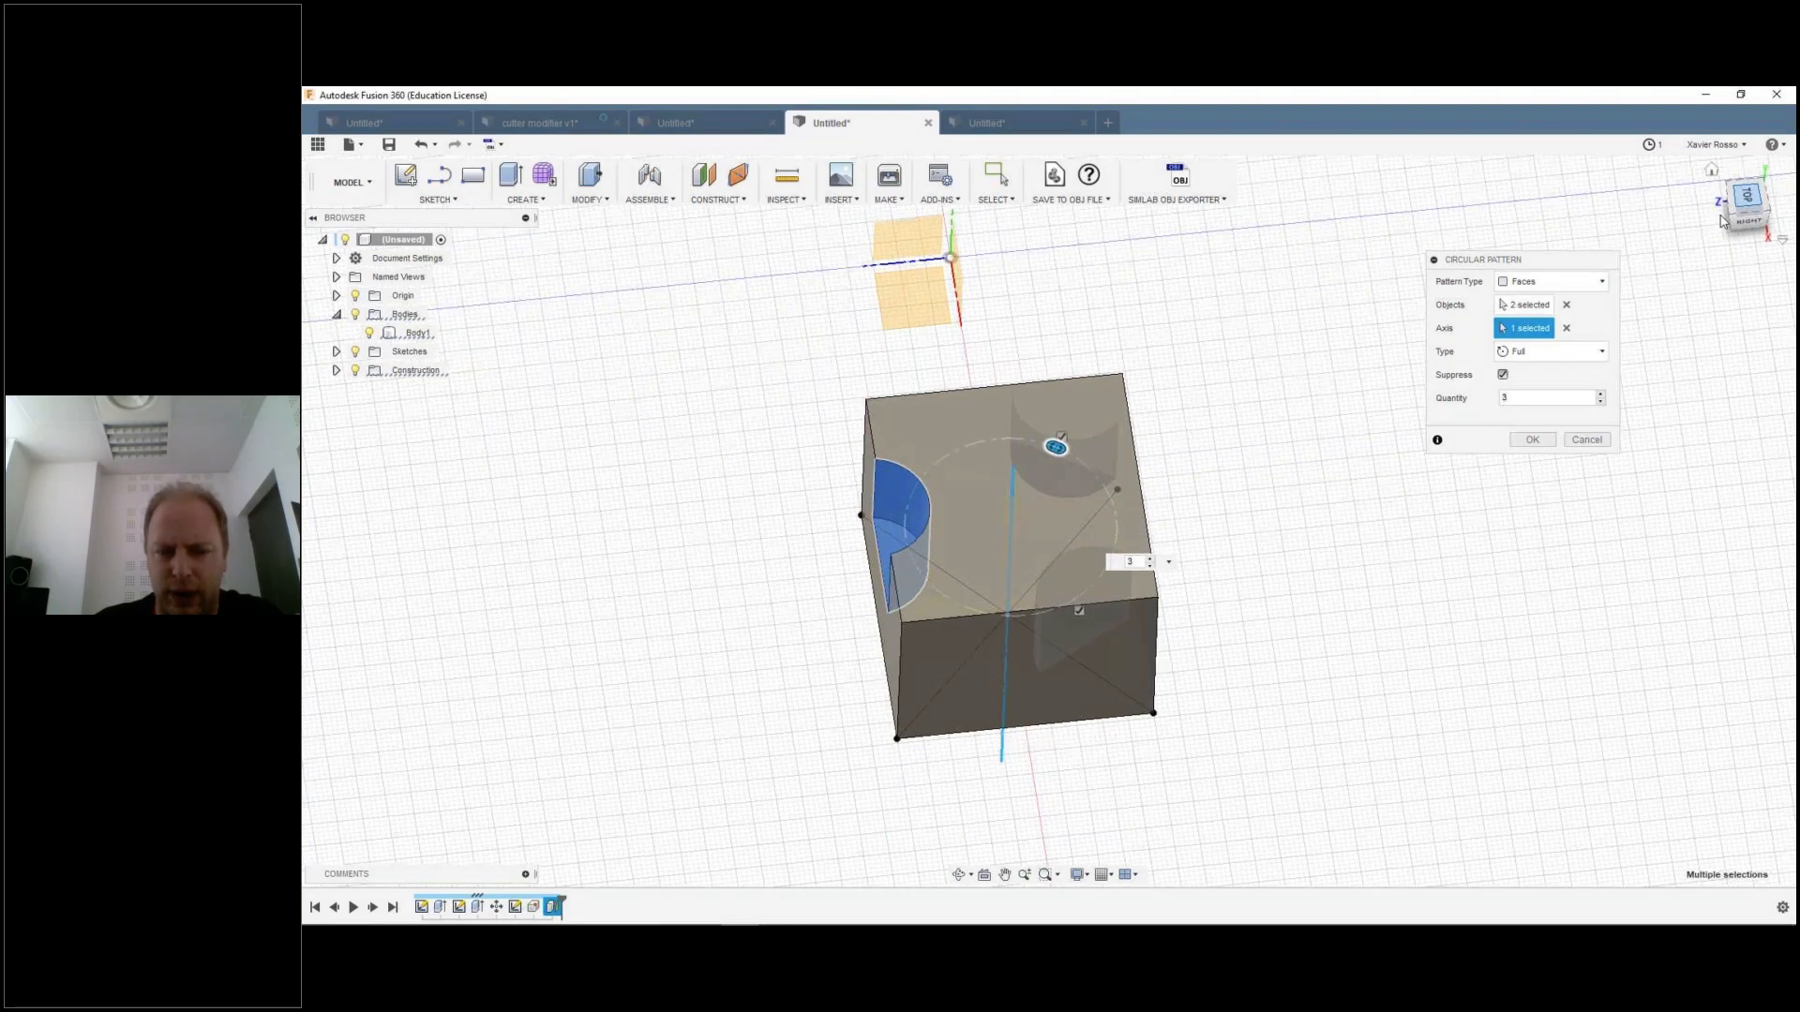
{"action": "left_click", "coordinate": [1723, 219]}
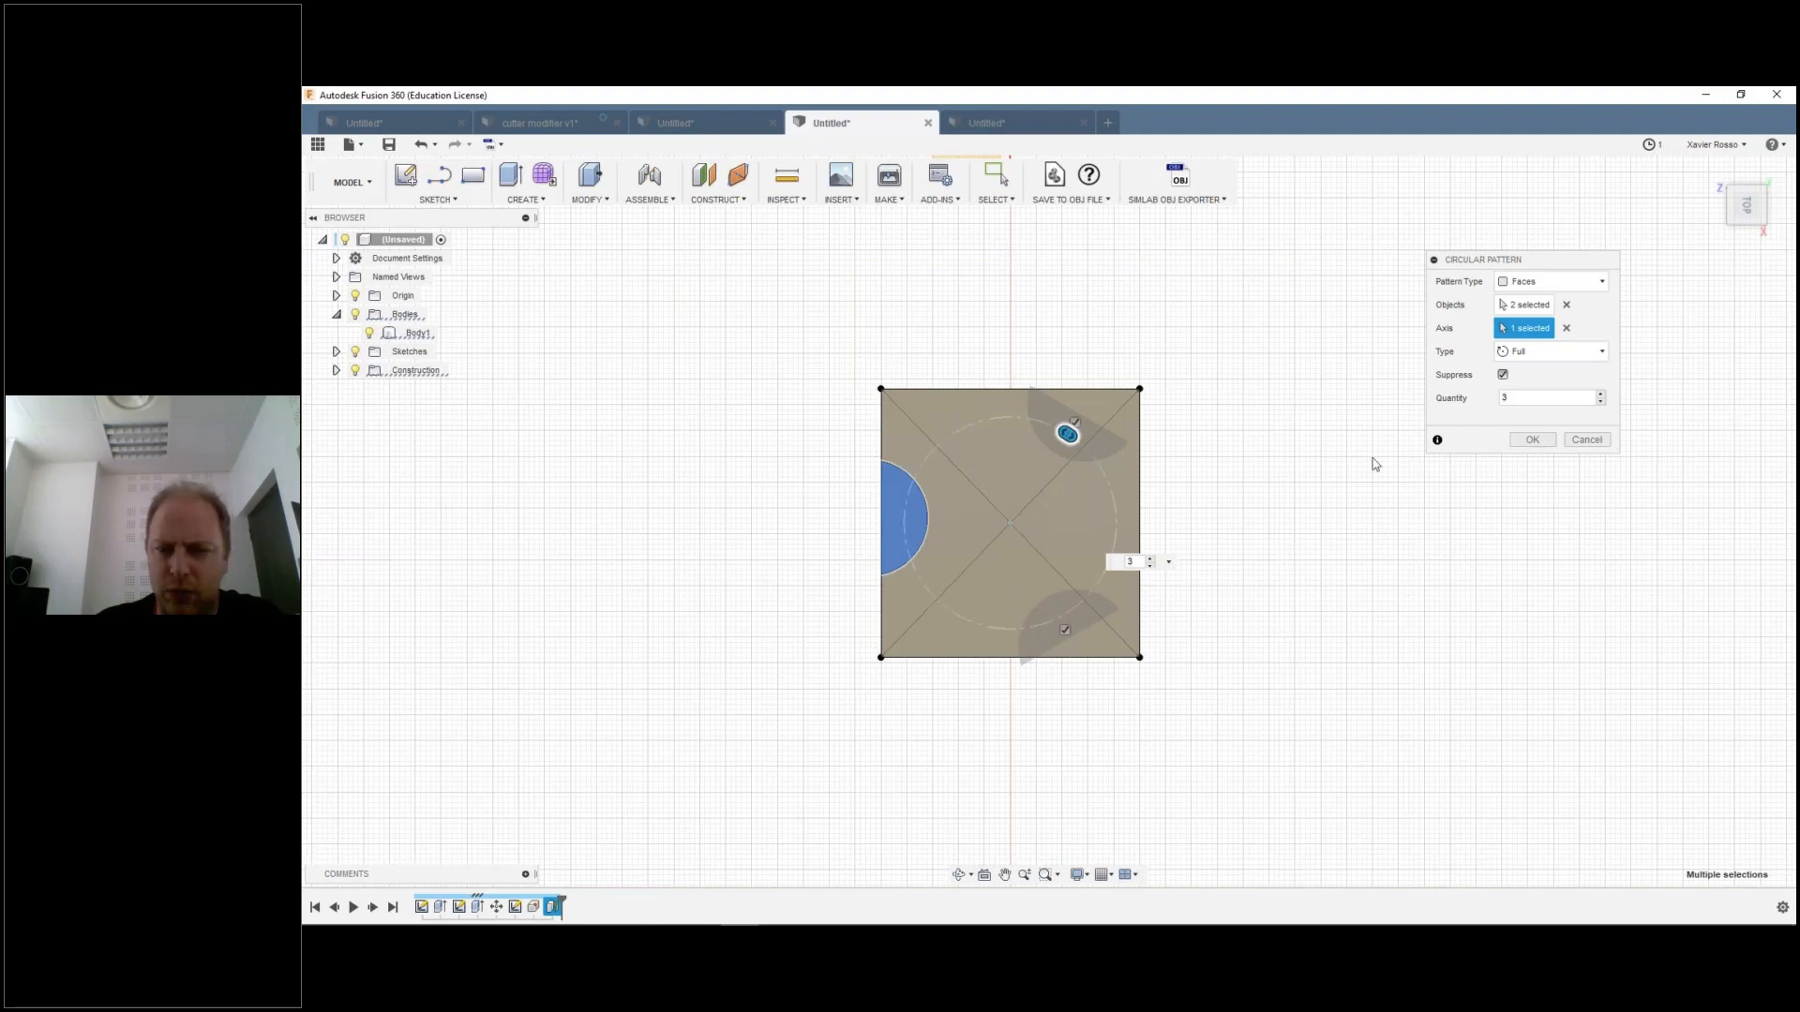
{"action": "double_click", "coordinate": [1546, 403]}
{"action": "type", "text": "4"}
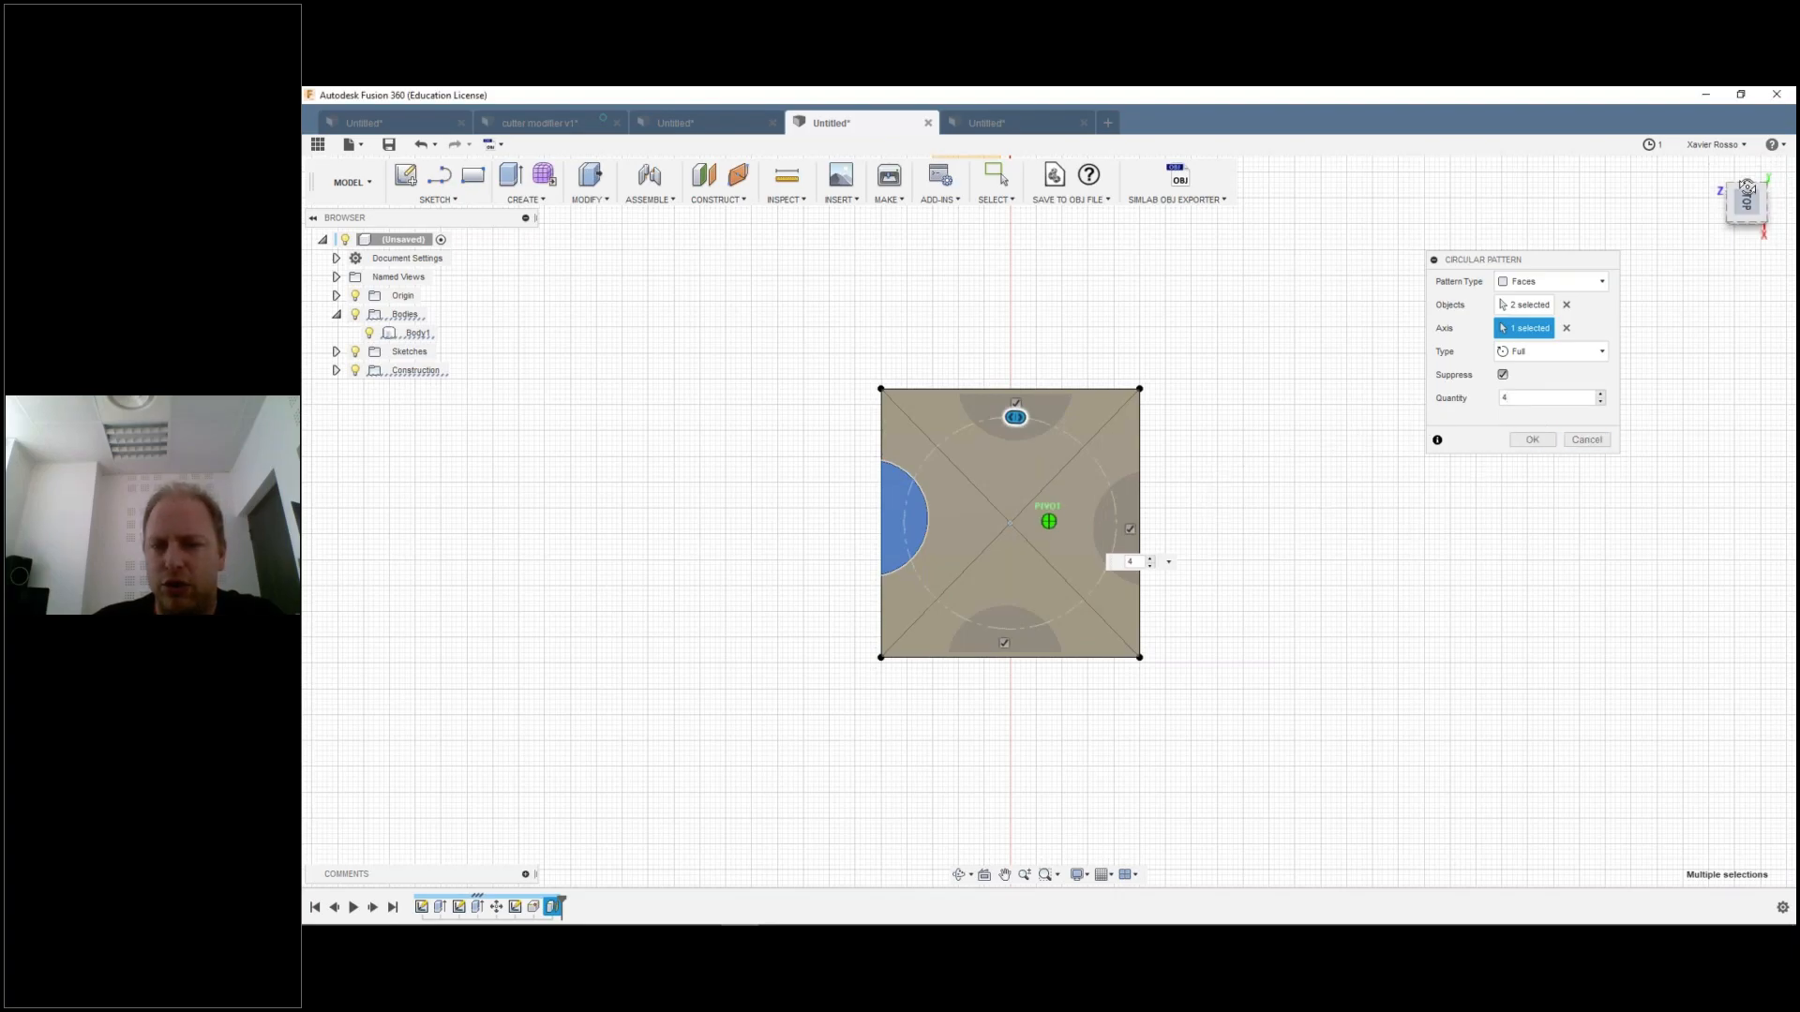
Step: Check the circular pattern preview against the block's edges in top view and apply the pattern of the round pocket
{"action": "left_click_drag", "start_coordinate": [1745, 187], "coordinate": [1751, 174]}
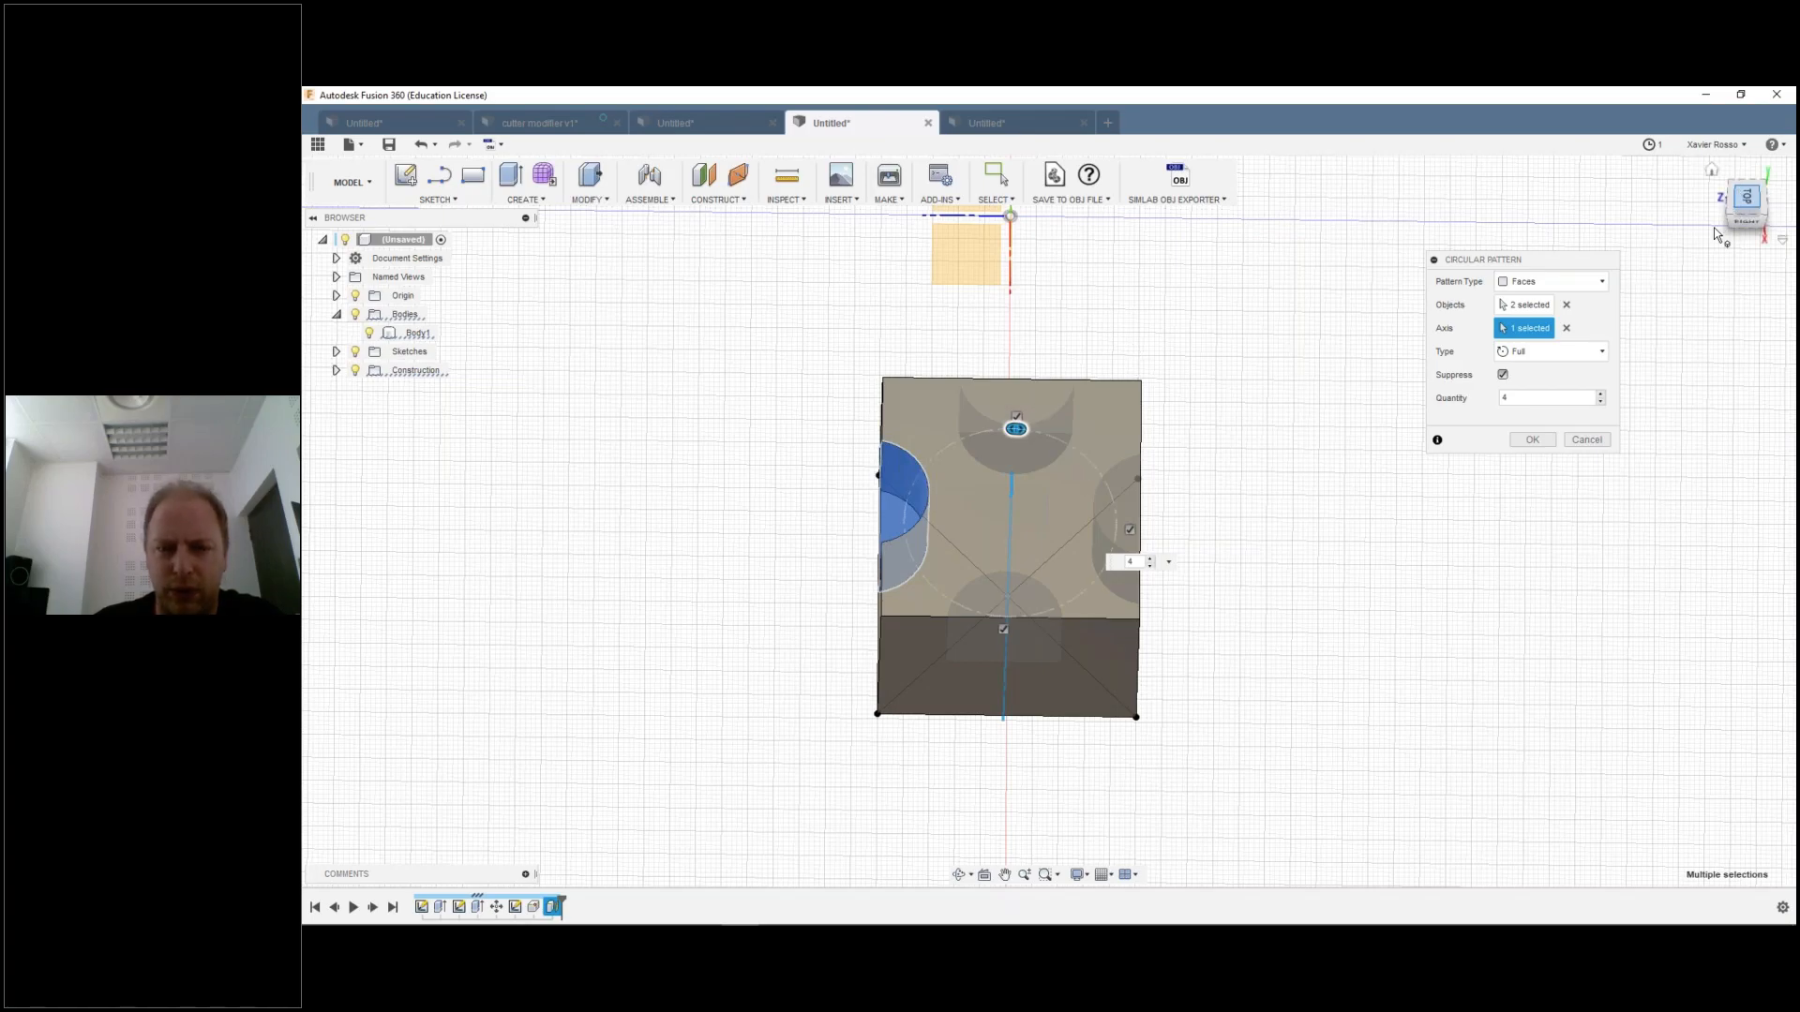
{"action": "left_click", "coordinate": [1746, 197]}
{"action": "scroll", "coordinate": [915, 375], "scroll_direction": "up", "scroll_amount": 6}
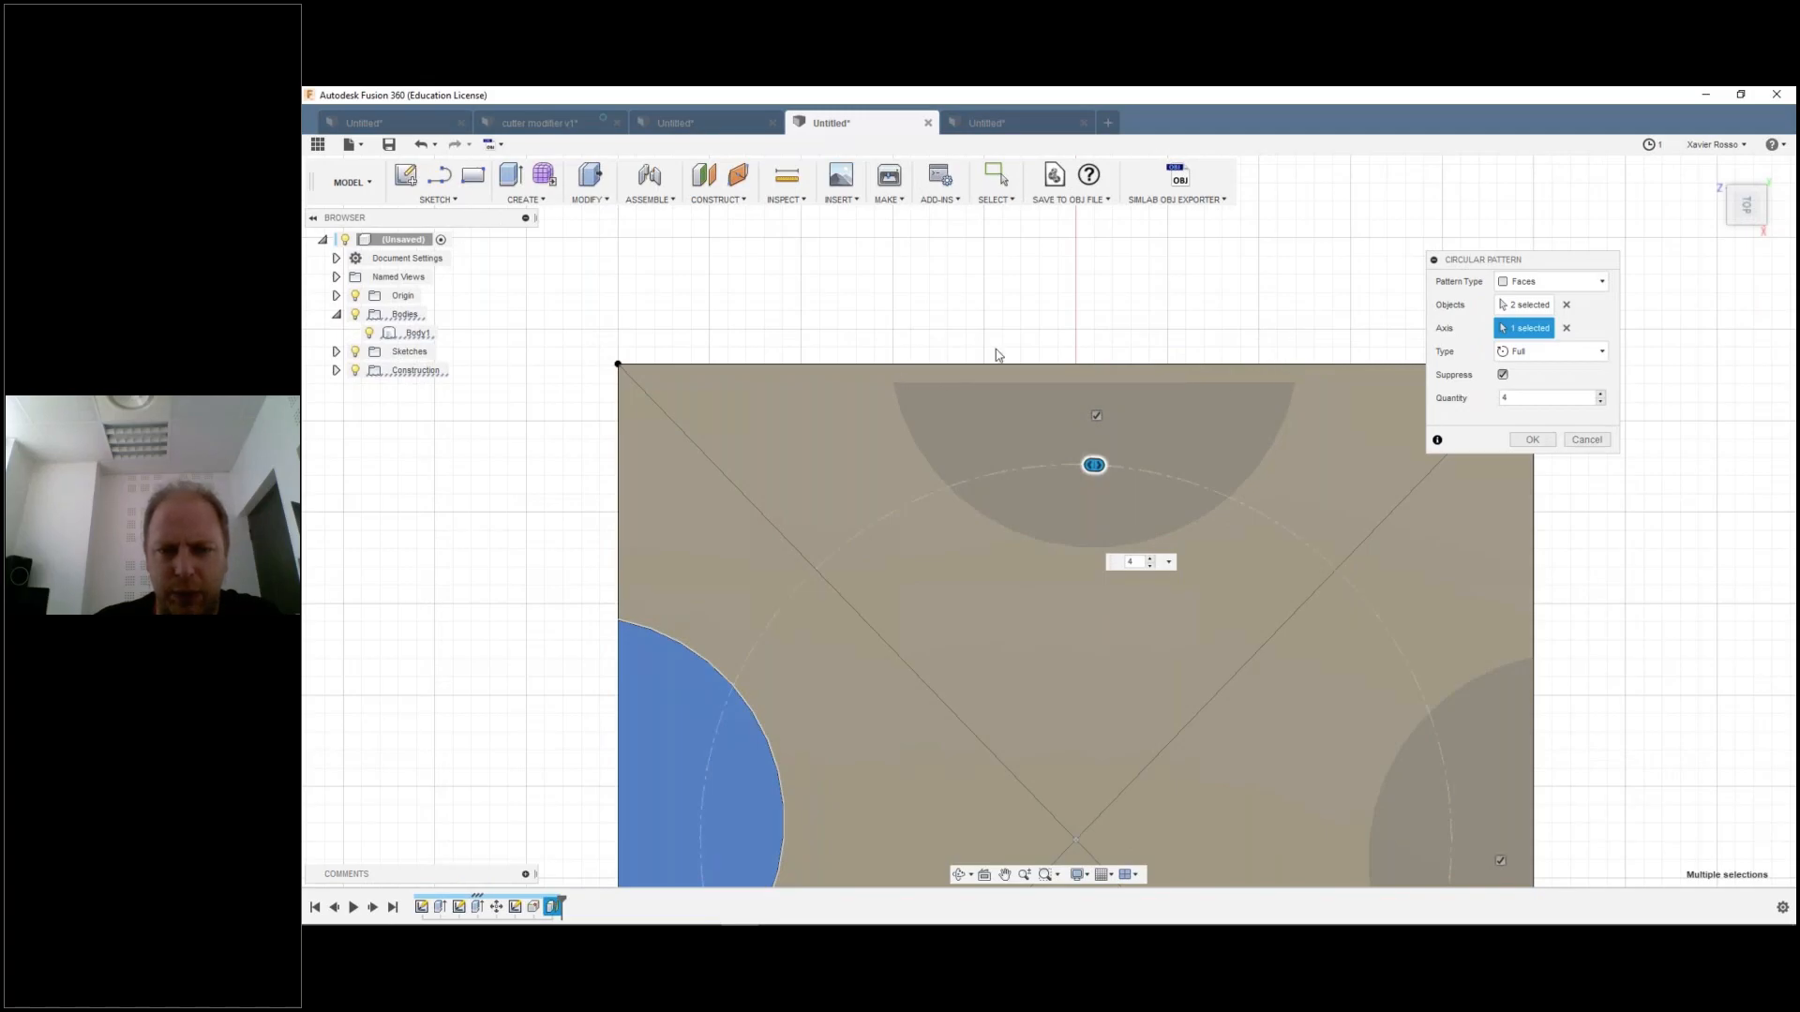
{"action": "scroll", "coordinate": [1291, 368], "scroll_direction": "down", "scroll_amount": 4}
{"action": "middle_click_drag", "start_coordinate": [1261, 431], "coordinate": [1203, 344]}
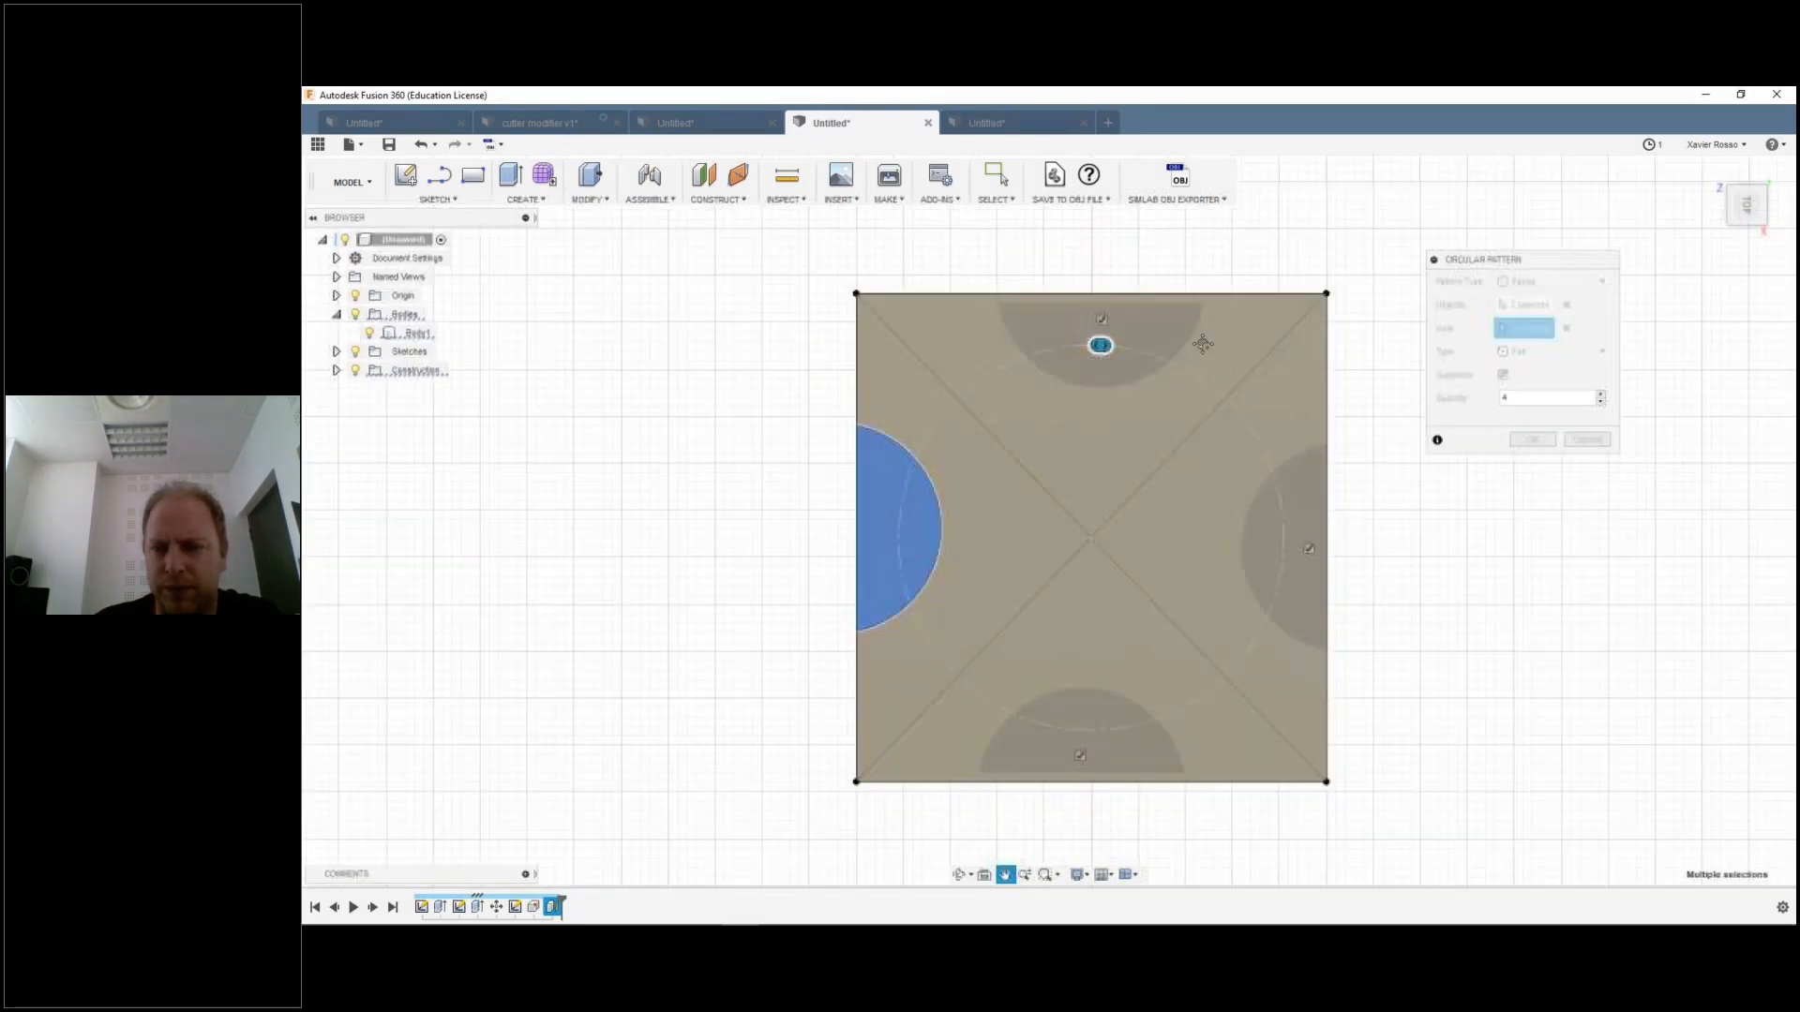
{"action": "left_click", "coordinate": [1532, 439]}
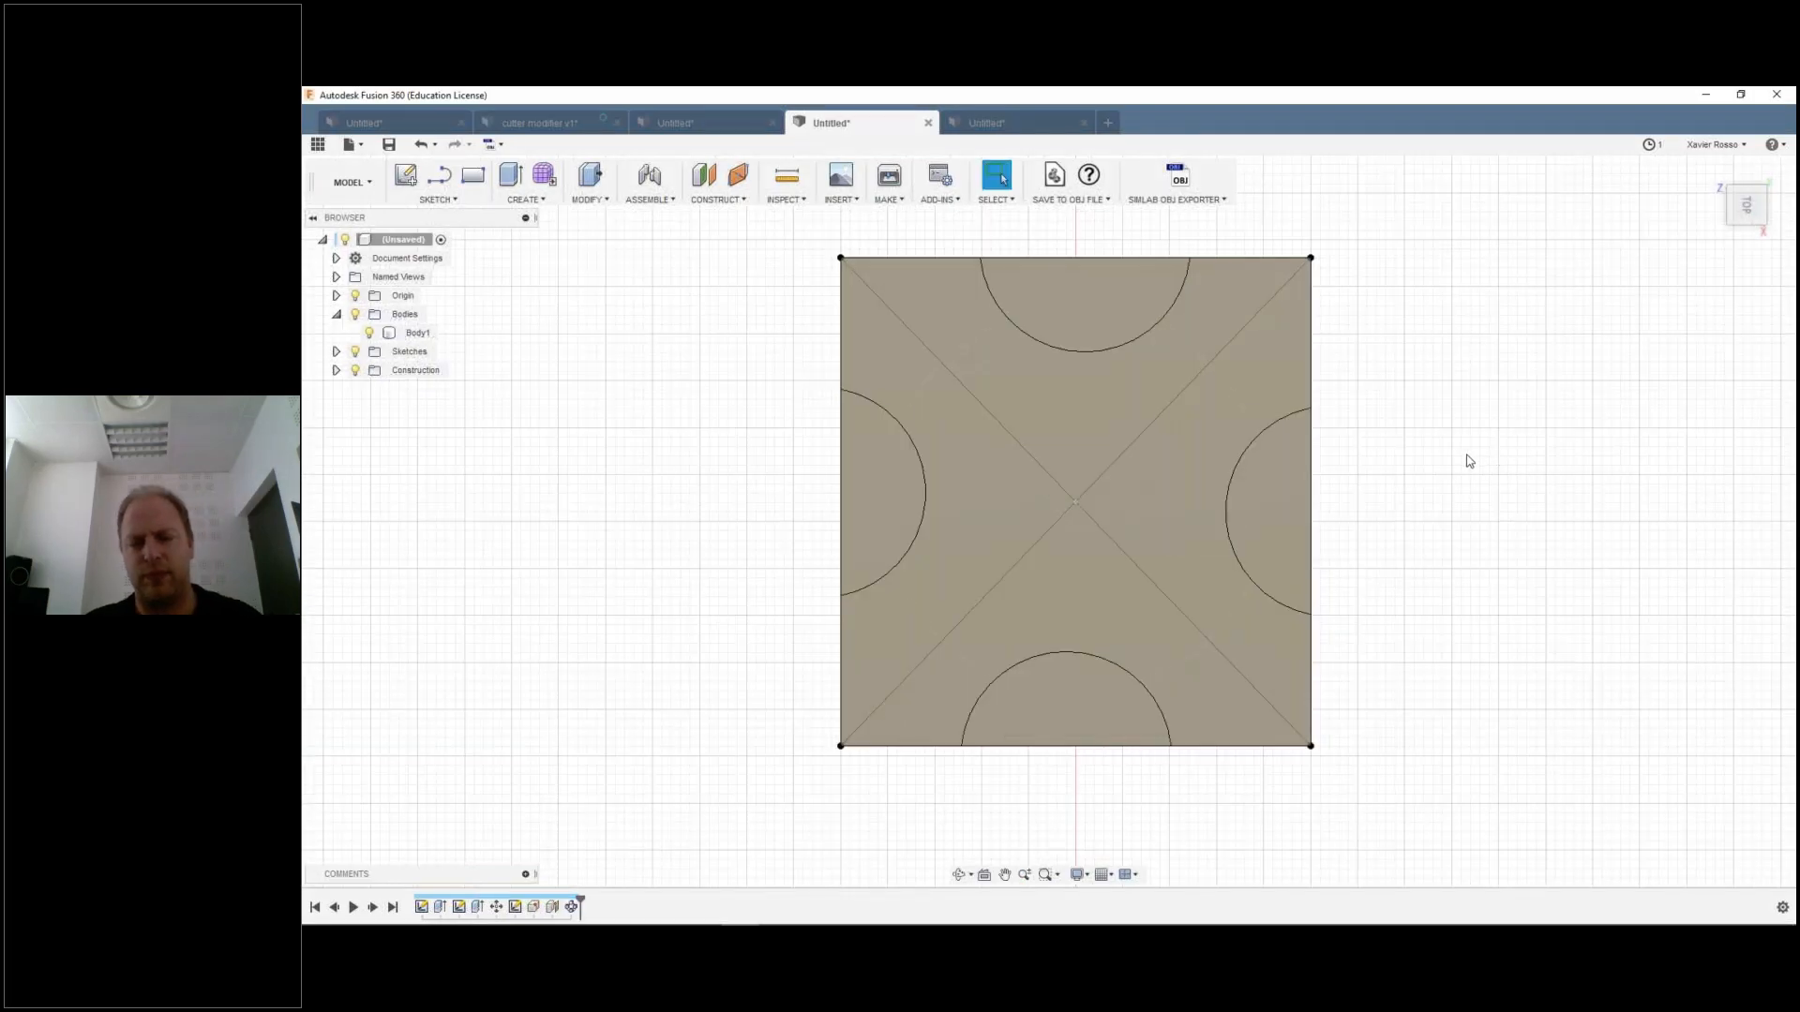
Step: Inspect the round pockets around the block from several angles, including the curved wall of the front pocket
{"action": "mouse_move", "coordinate": [1394, 723]}
{"action": "middle_mouse_down", "text": "shift"}
{"action": "mouse_move", "coordinate": [1376, 608]}
{"action": "mouse_move", "coordinate": [1398, 699]}
{"action": "middle_mouse_up", "text": "shift"}
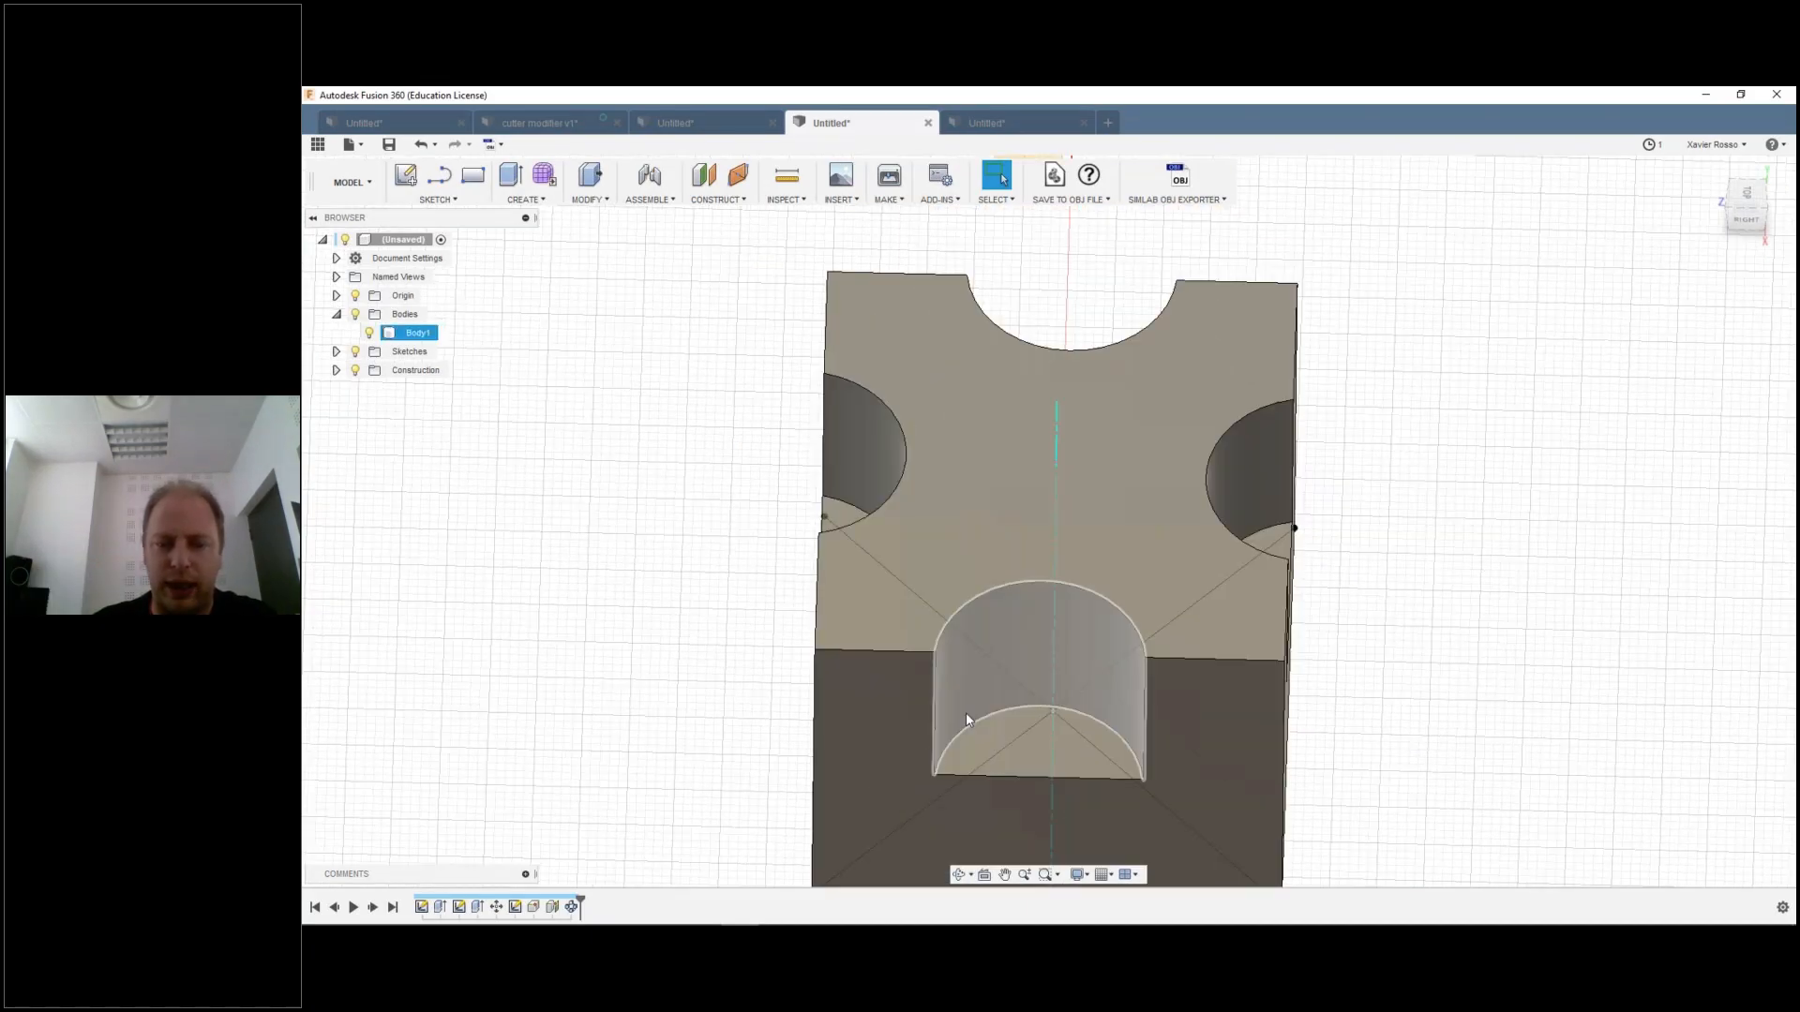
{"action": "left_click", "coordinate": [966, 713]}
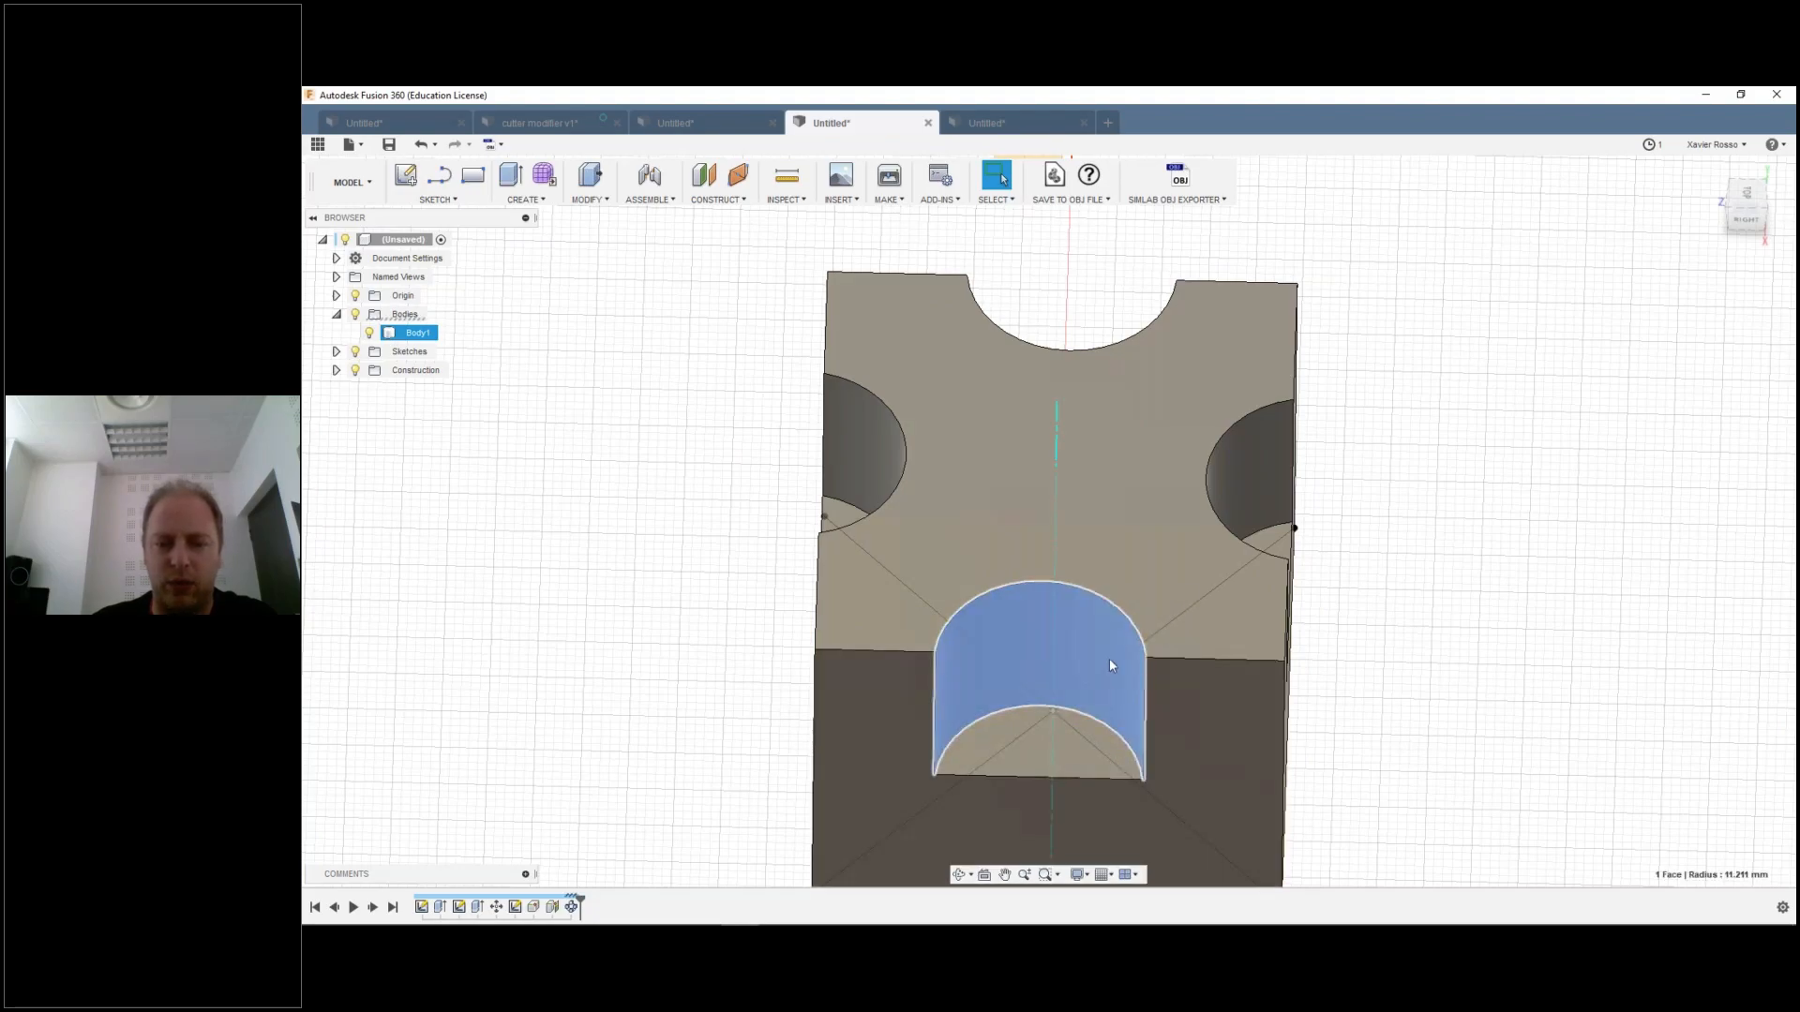
{"action": "scroll", "coordinate": [1110, 664], "scroll_direction": "down", "scroll_amount": 1}
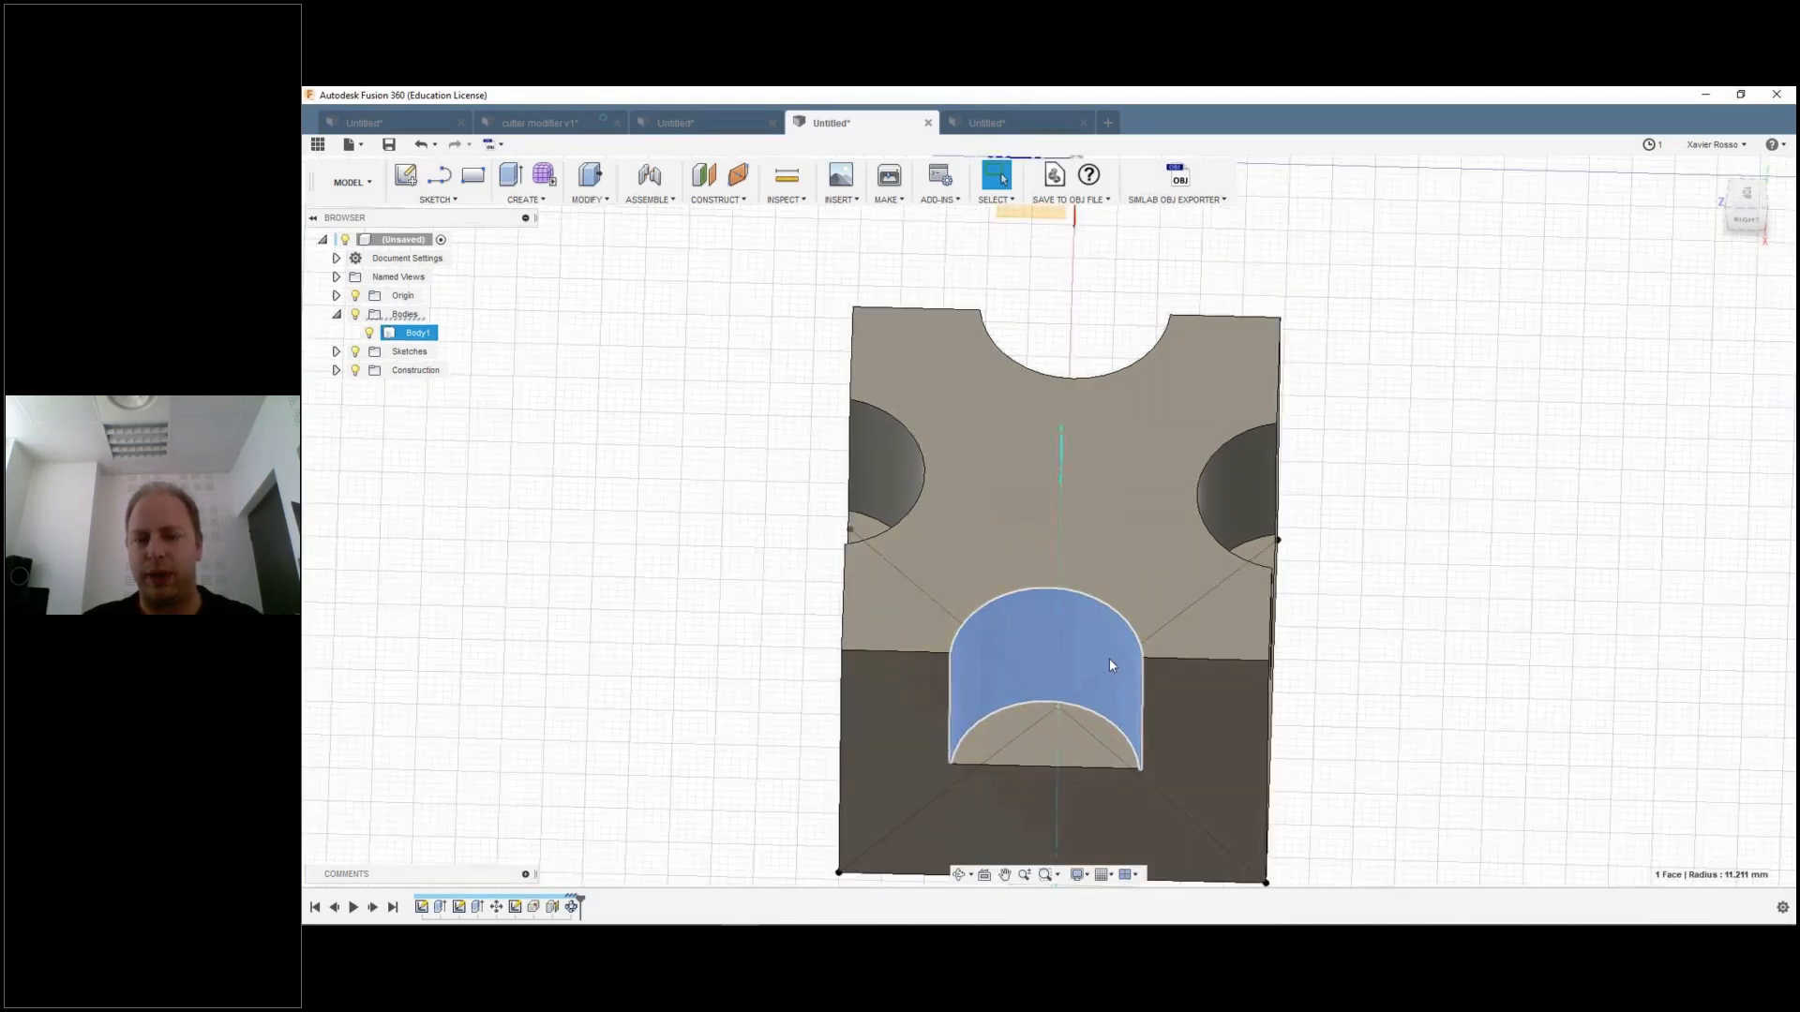
{"action": "scroll", "coordinate": [1110, 659], "scroll_direction": "down", "scroll_amount": 2}
{"action": "left_click", "coordinate": [1747, 195]}
{"action": "middle_click_drag", "start_coordinate": [1342, 610], "coordinate": [1297, 623], "text": "shift"}
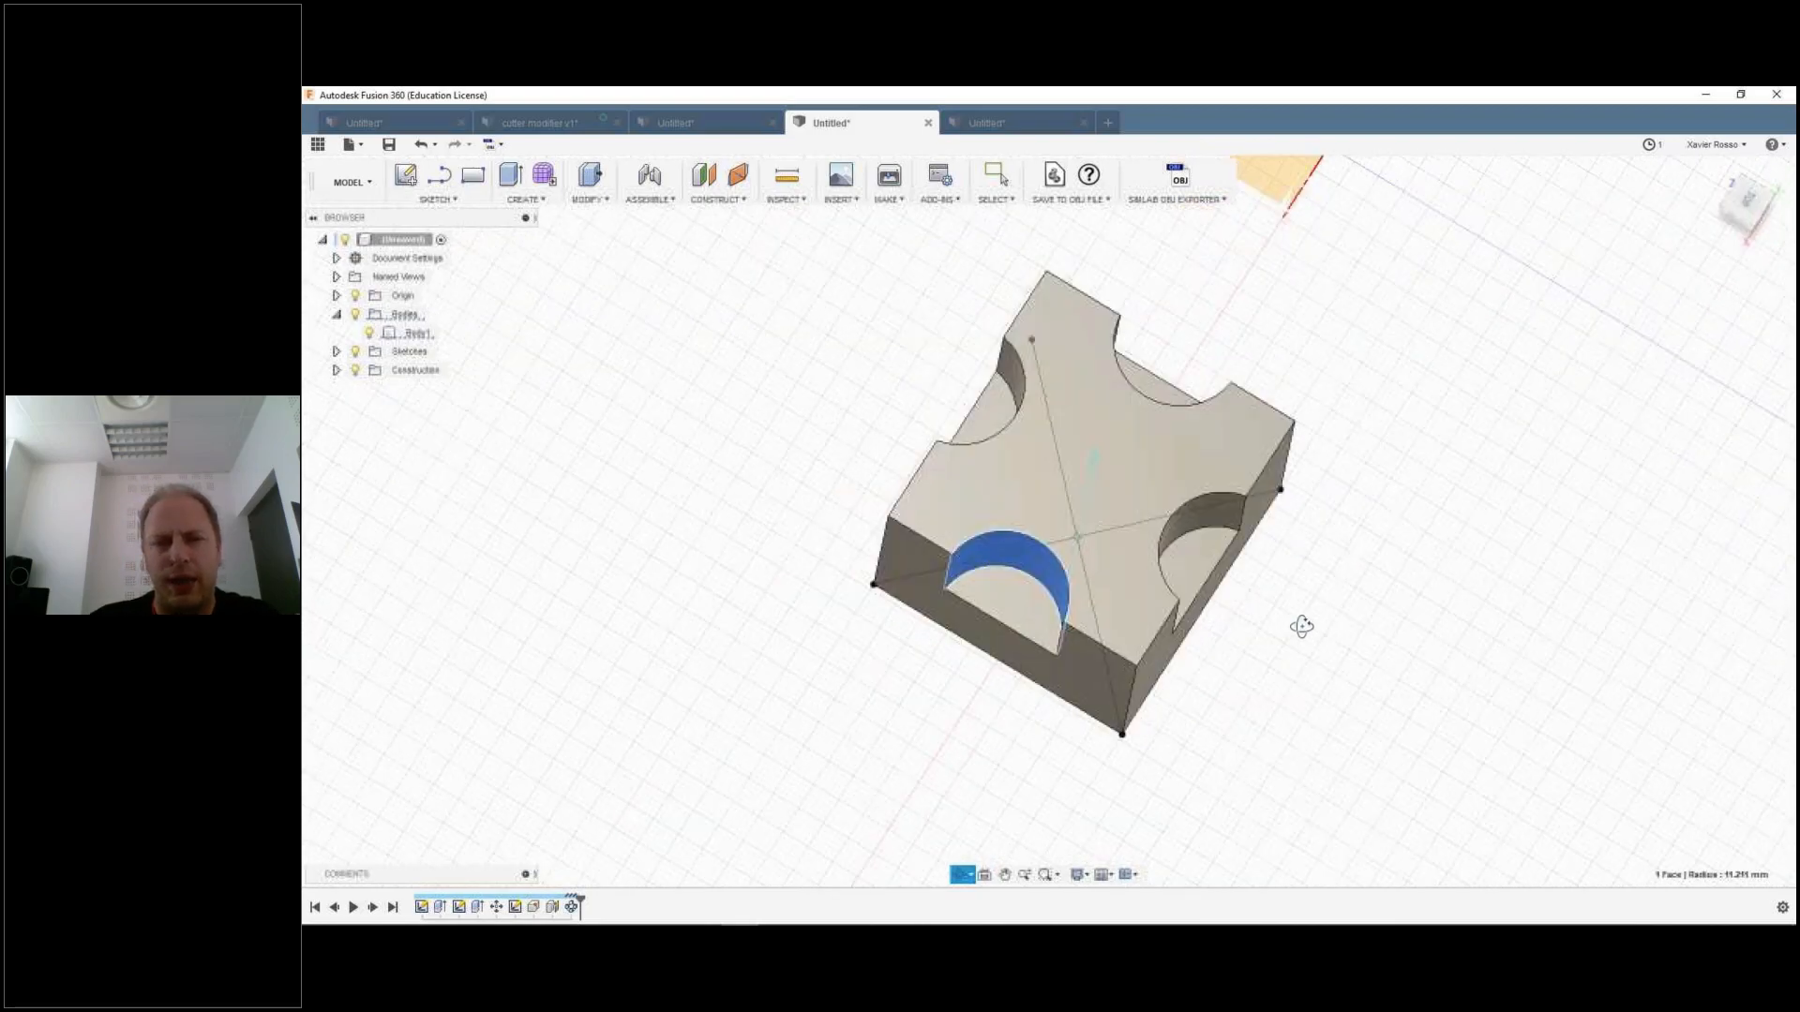
{"action": "middle_click_drag", "start_coordinate": [1302, 626], "coordinate": [1302, 613], "text": "shift"}
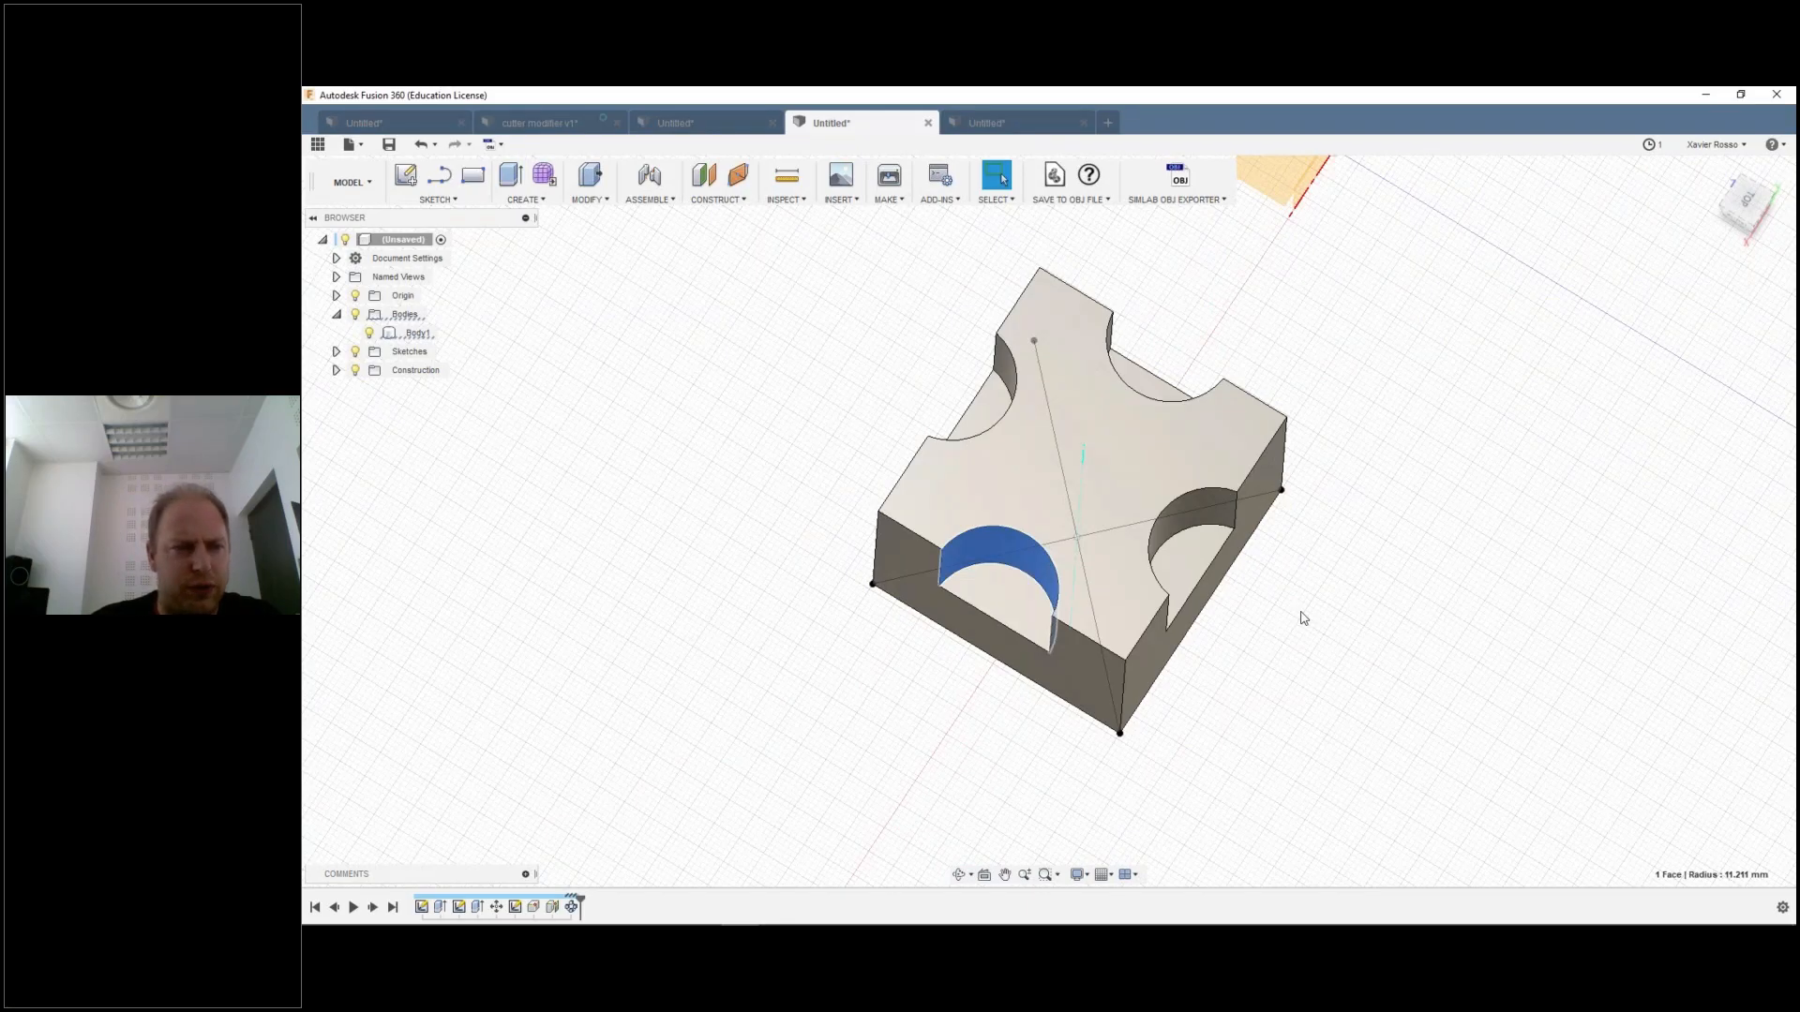
Step: Create a new design and open a sketch on the front plane
{"action": "left_click", "coordinate": [1036, 128]}
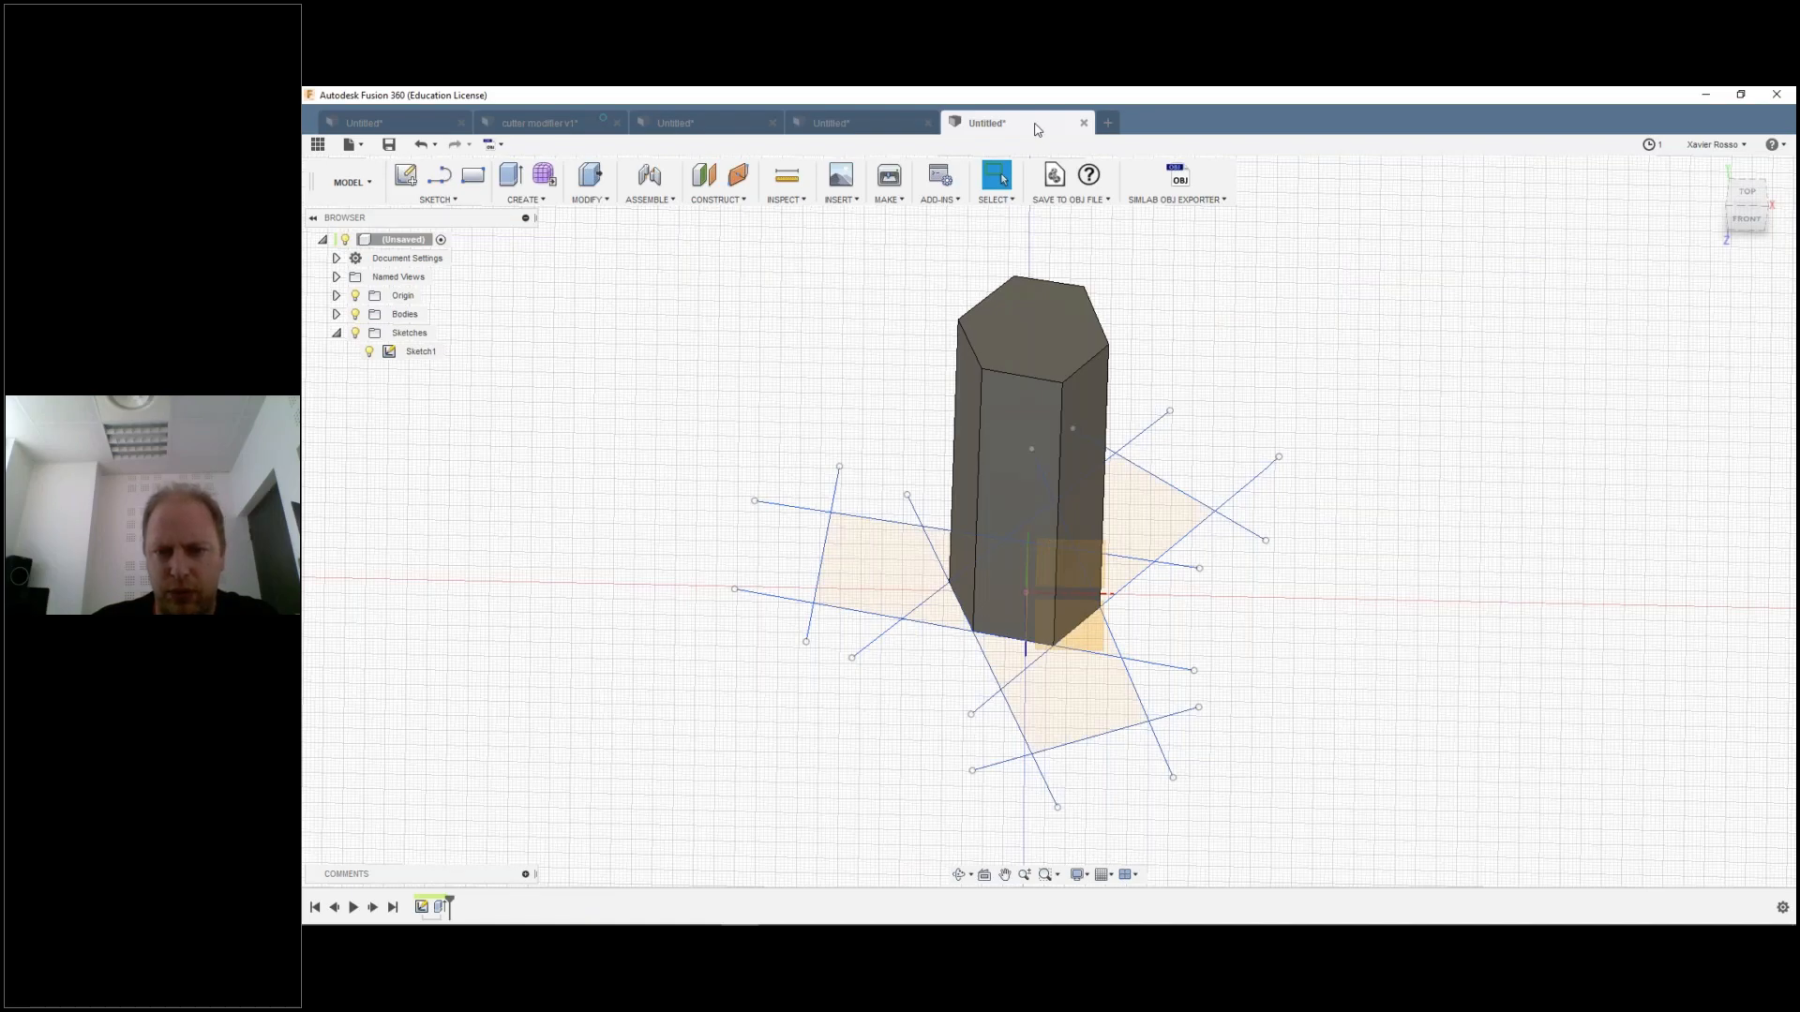
{"action": "key", "text": "ctrl+n"}
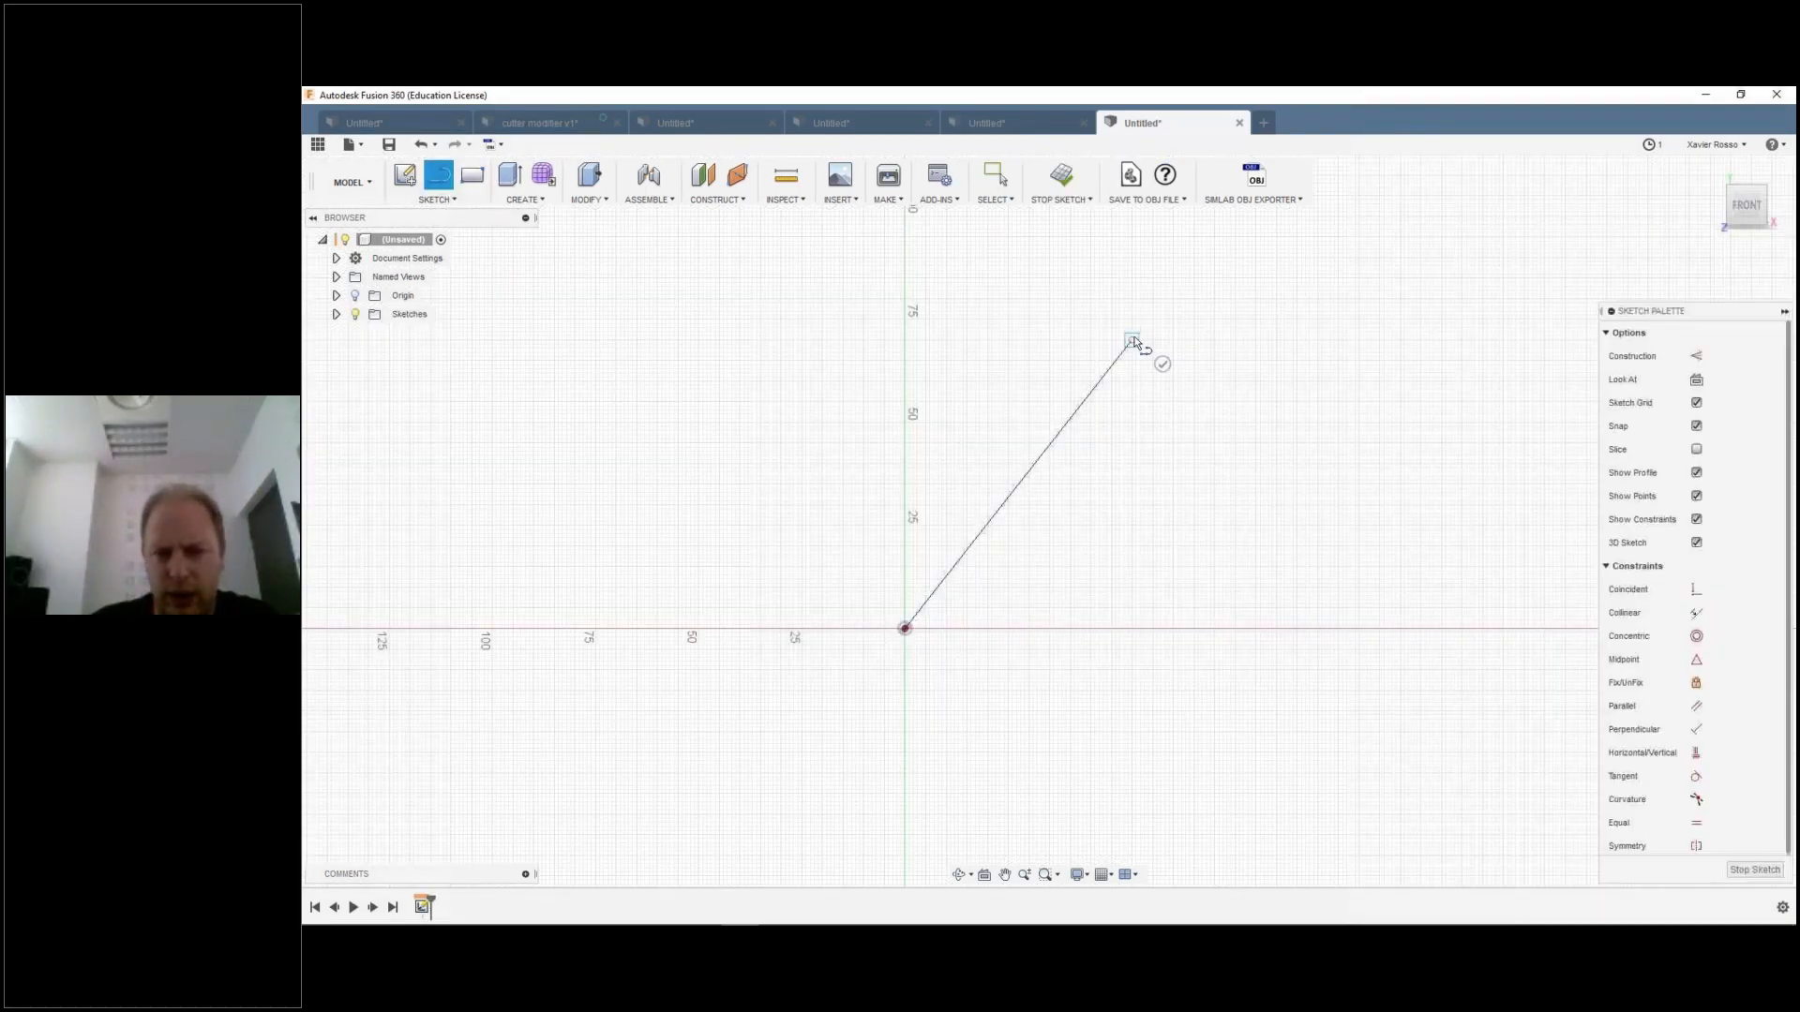
Step: Try to sketch a right triangle about 55 mm wide and 70 mm high from the origin, with a small step in its slope
{"action": "left_click", "coordinate": [1132, 340]}
{"action": "left_click", "coordinate": [1132, 628]}
{"action": "left_click", "coordinate": [904, 628]}
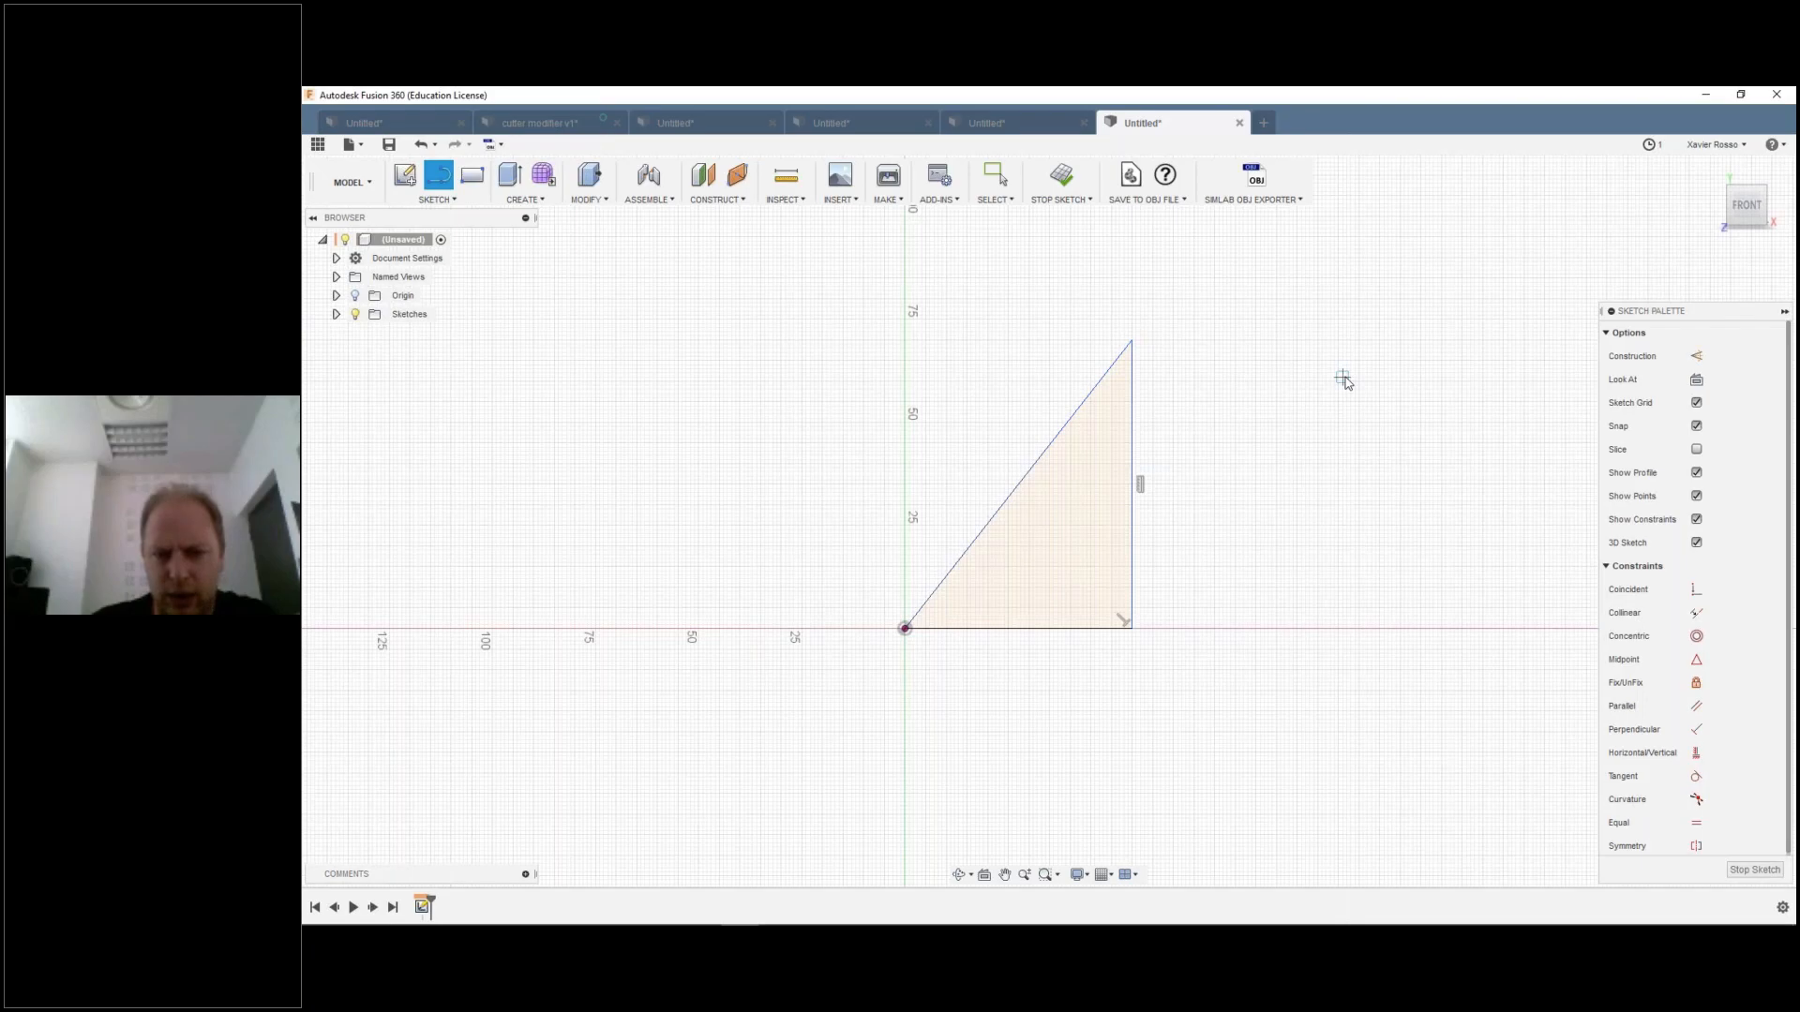
{"action": "left_click", "coordinate": [1113, 363]}
{"action": "left_click", "coordinate": [1114, 434]}
{"action": "left_click", "coordinate": [1060, 434]}
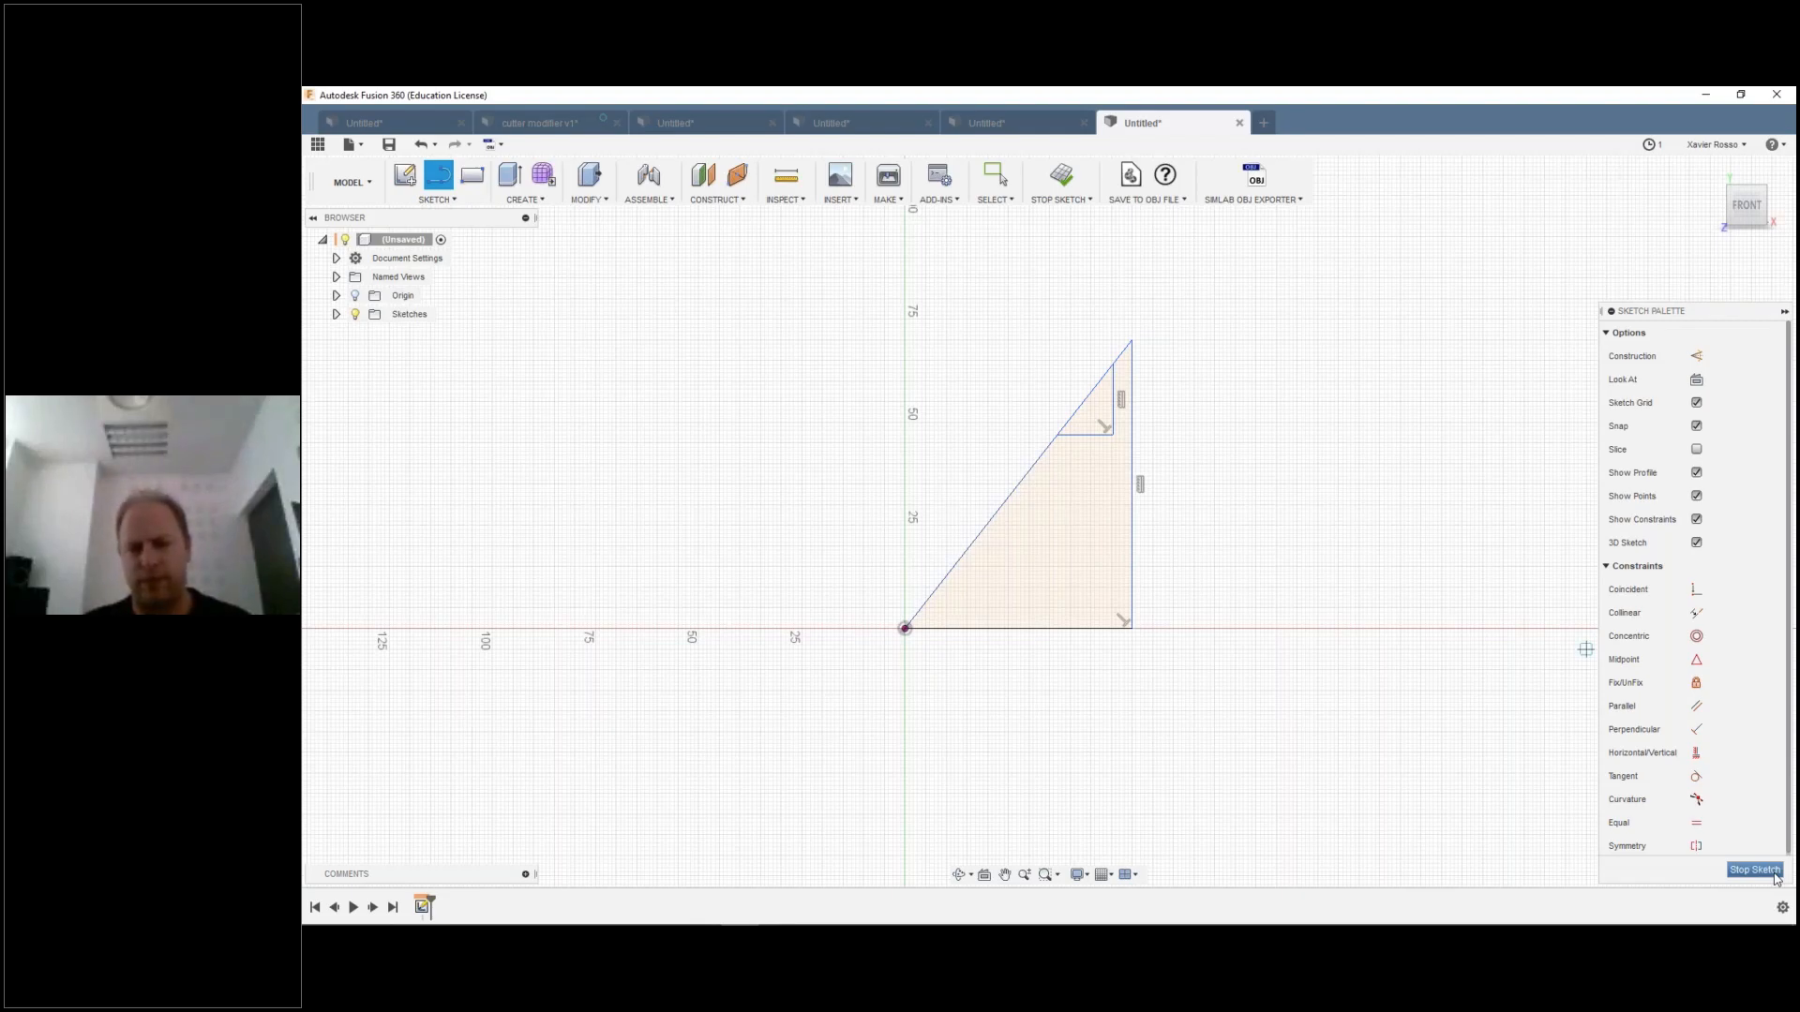
{"action": "right_click", "coordinate": [1197, 550]}
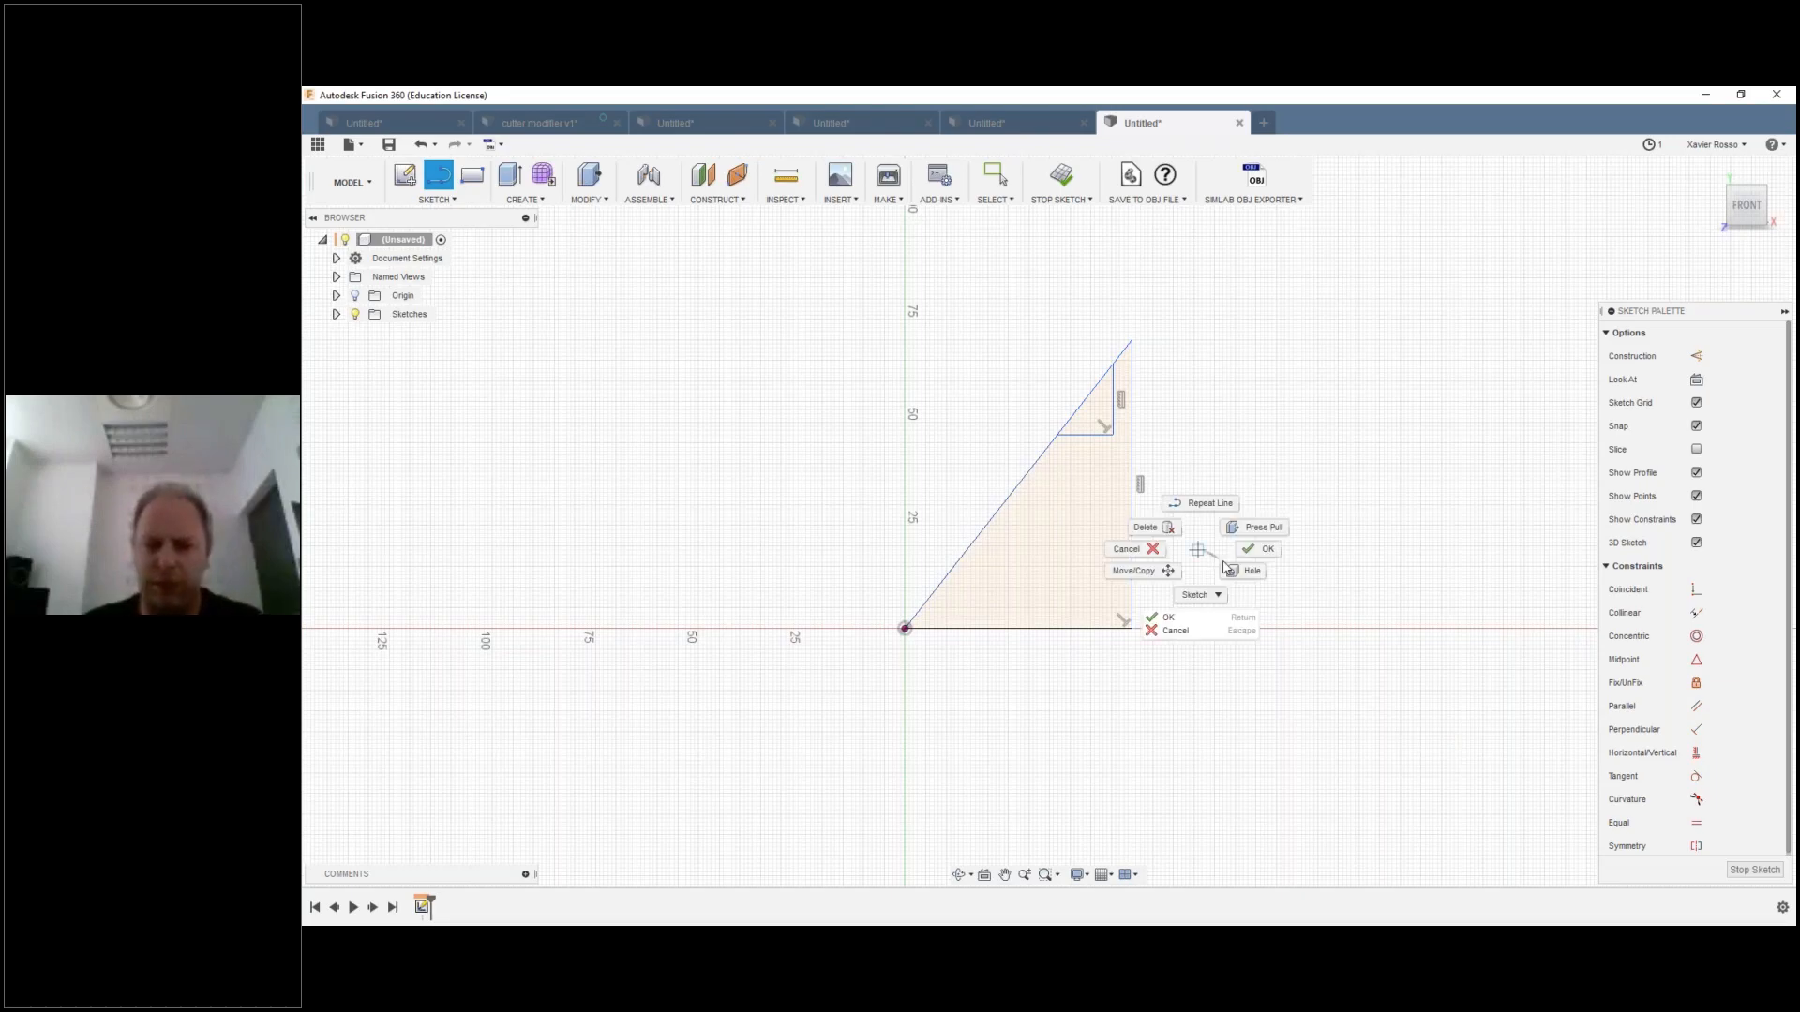
{"action": "left_click", "coordinate": [1210, 587]}
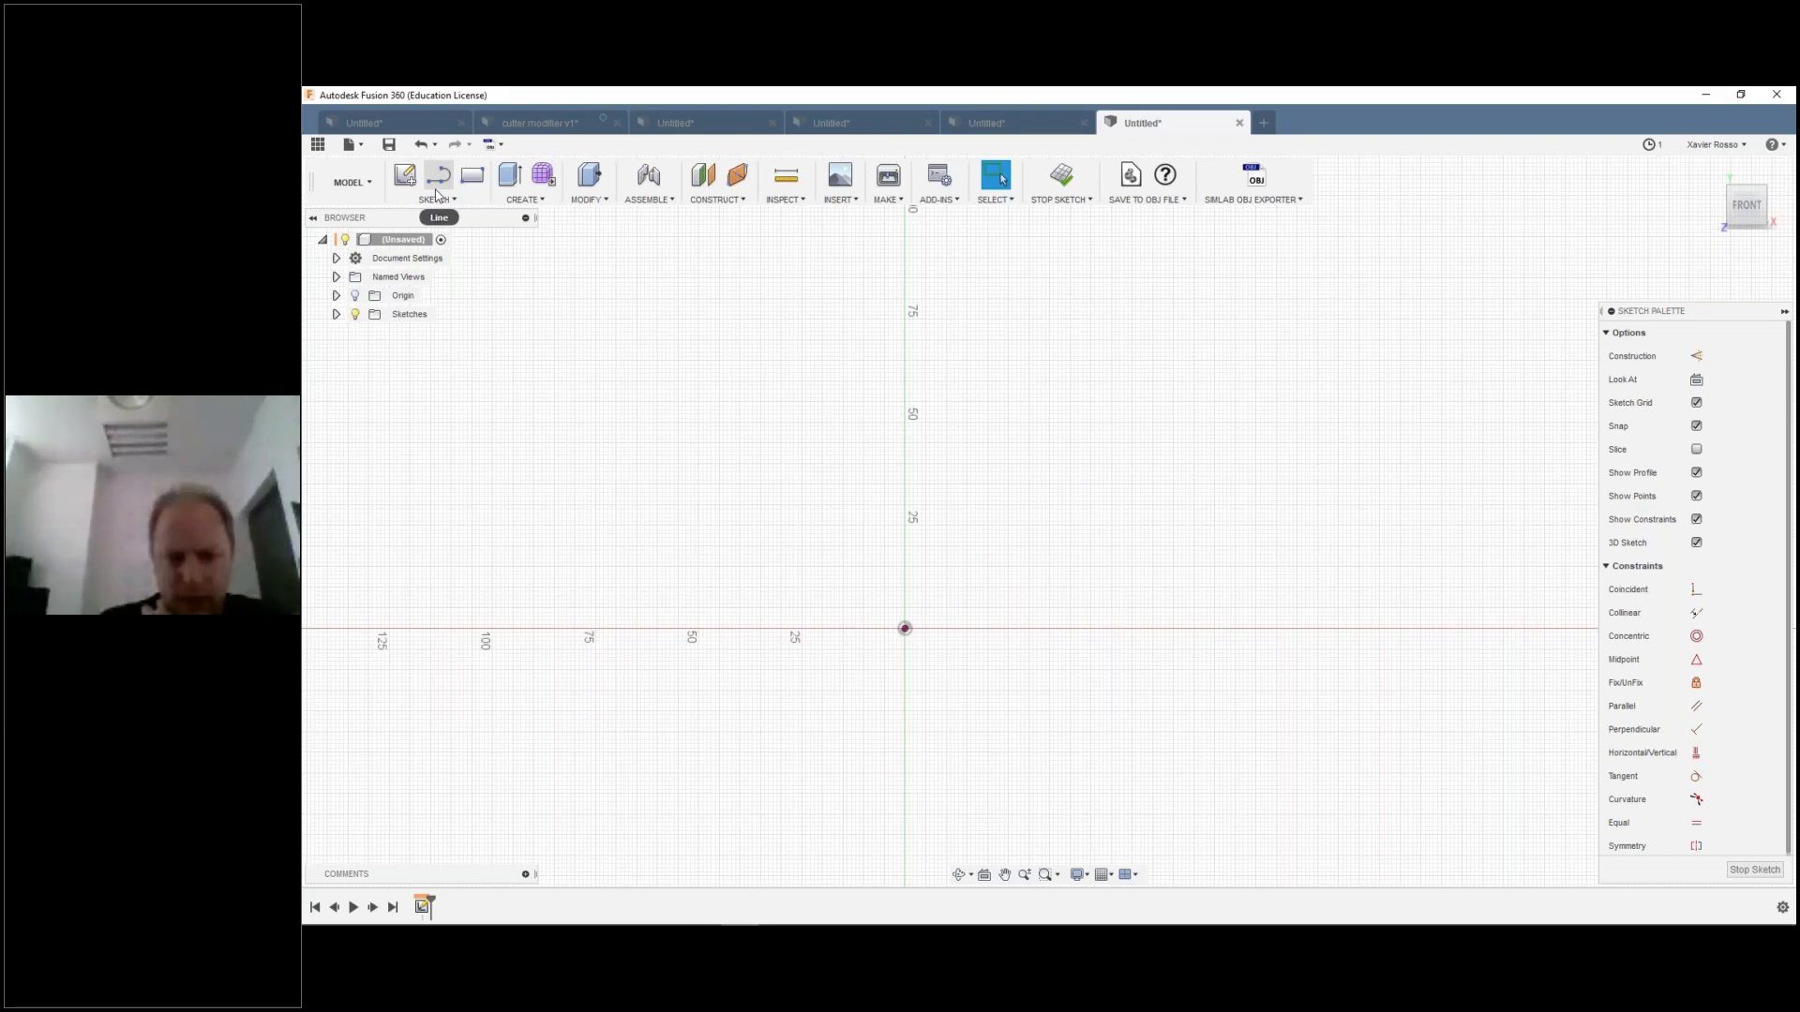
Step: Sketch an open three-sided outline with a base about 93 mm wide and vertical sides about 22 mm and 54 mm high
{"action": "left_click", "coordinate": [437, 199]}
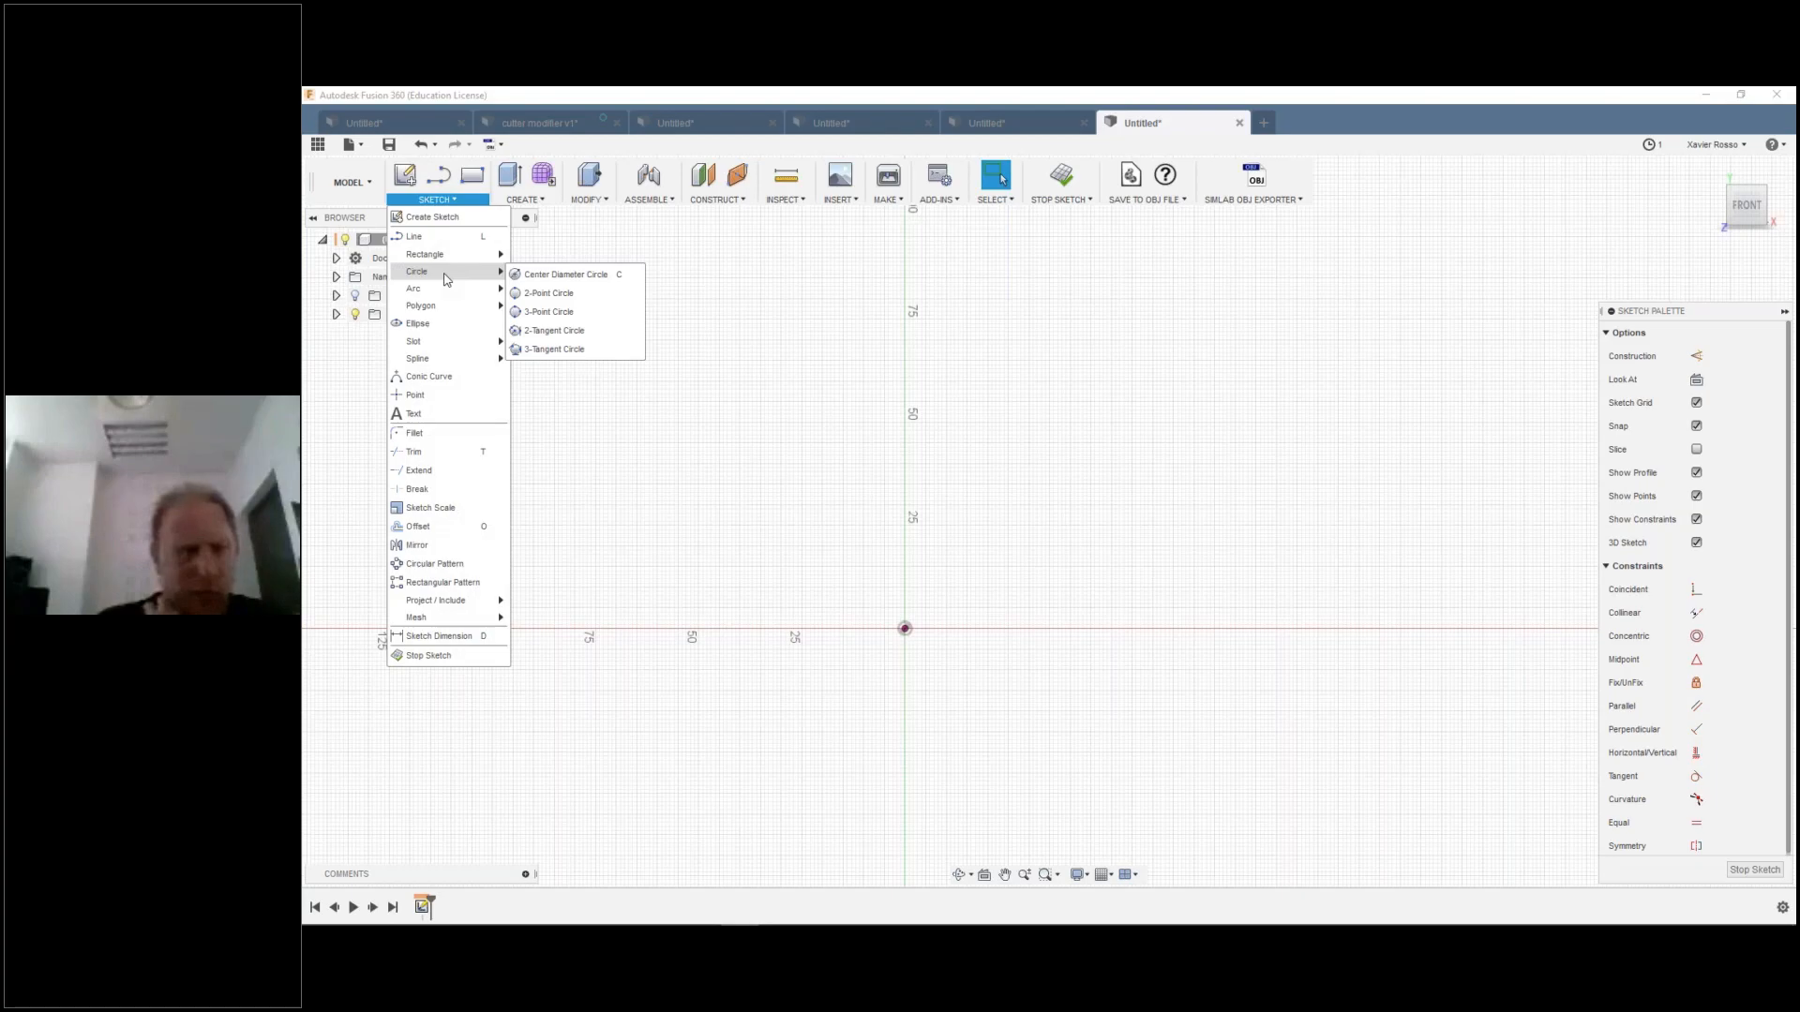
{"action": "left_click", "coordinate": [445, 202]}
{"action": "left_click", "coordinate": [445, 203]}
{"action": "mouse_move", "coordinate": [417, 357]}
{"action": "left_click", "coordinate": [562, 365]}
{"action": "left_click", "coordinate": [775, 538]}
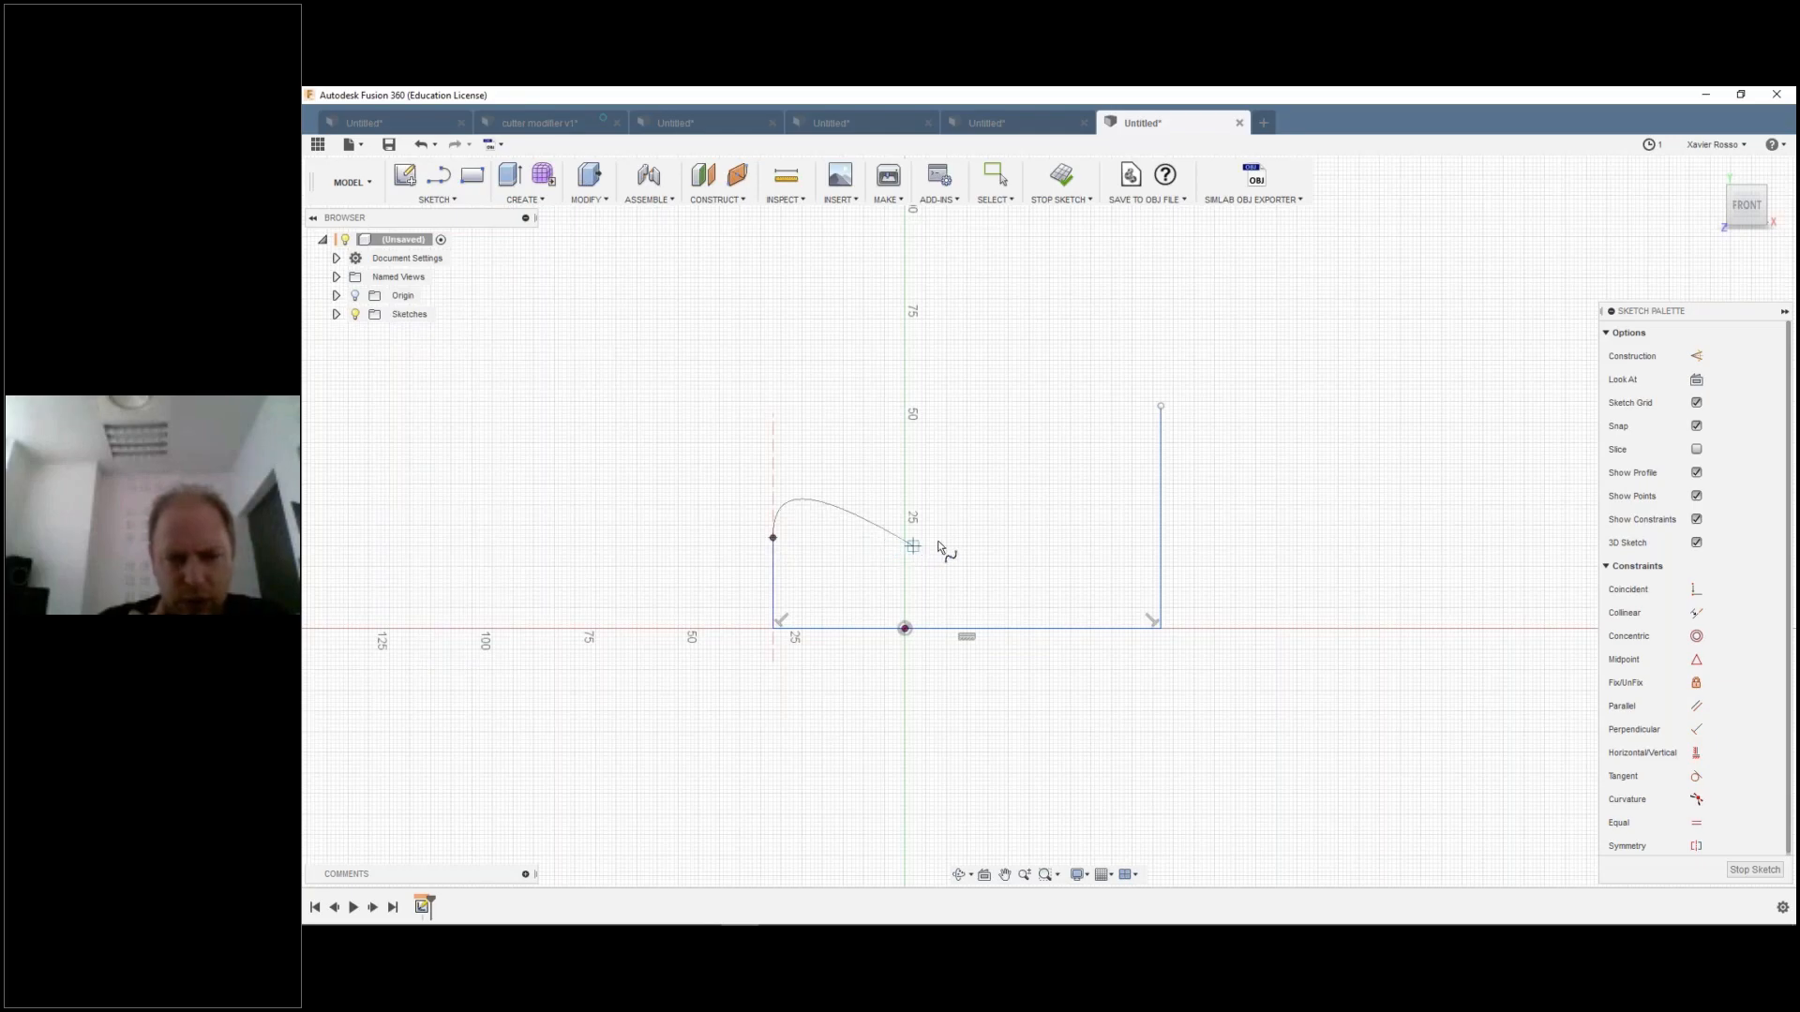
{"action": "right_click", "coordinate": [844, 441]}
{"action": "key", "text": "Escape"}
Step: Join the free upper ends of the two vertical lines with a two-point spline and bend it into a concave curve
{"action": "left_click", "coordinate": [440, 203]}
{"action": "mouse_move", "coordinate": [417, 357]}
{"action": "left_click", "coordinate": [558, 363]}
{"action": "left_click", "coordinate": [773, 538]}
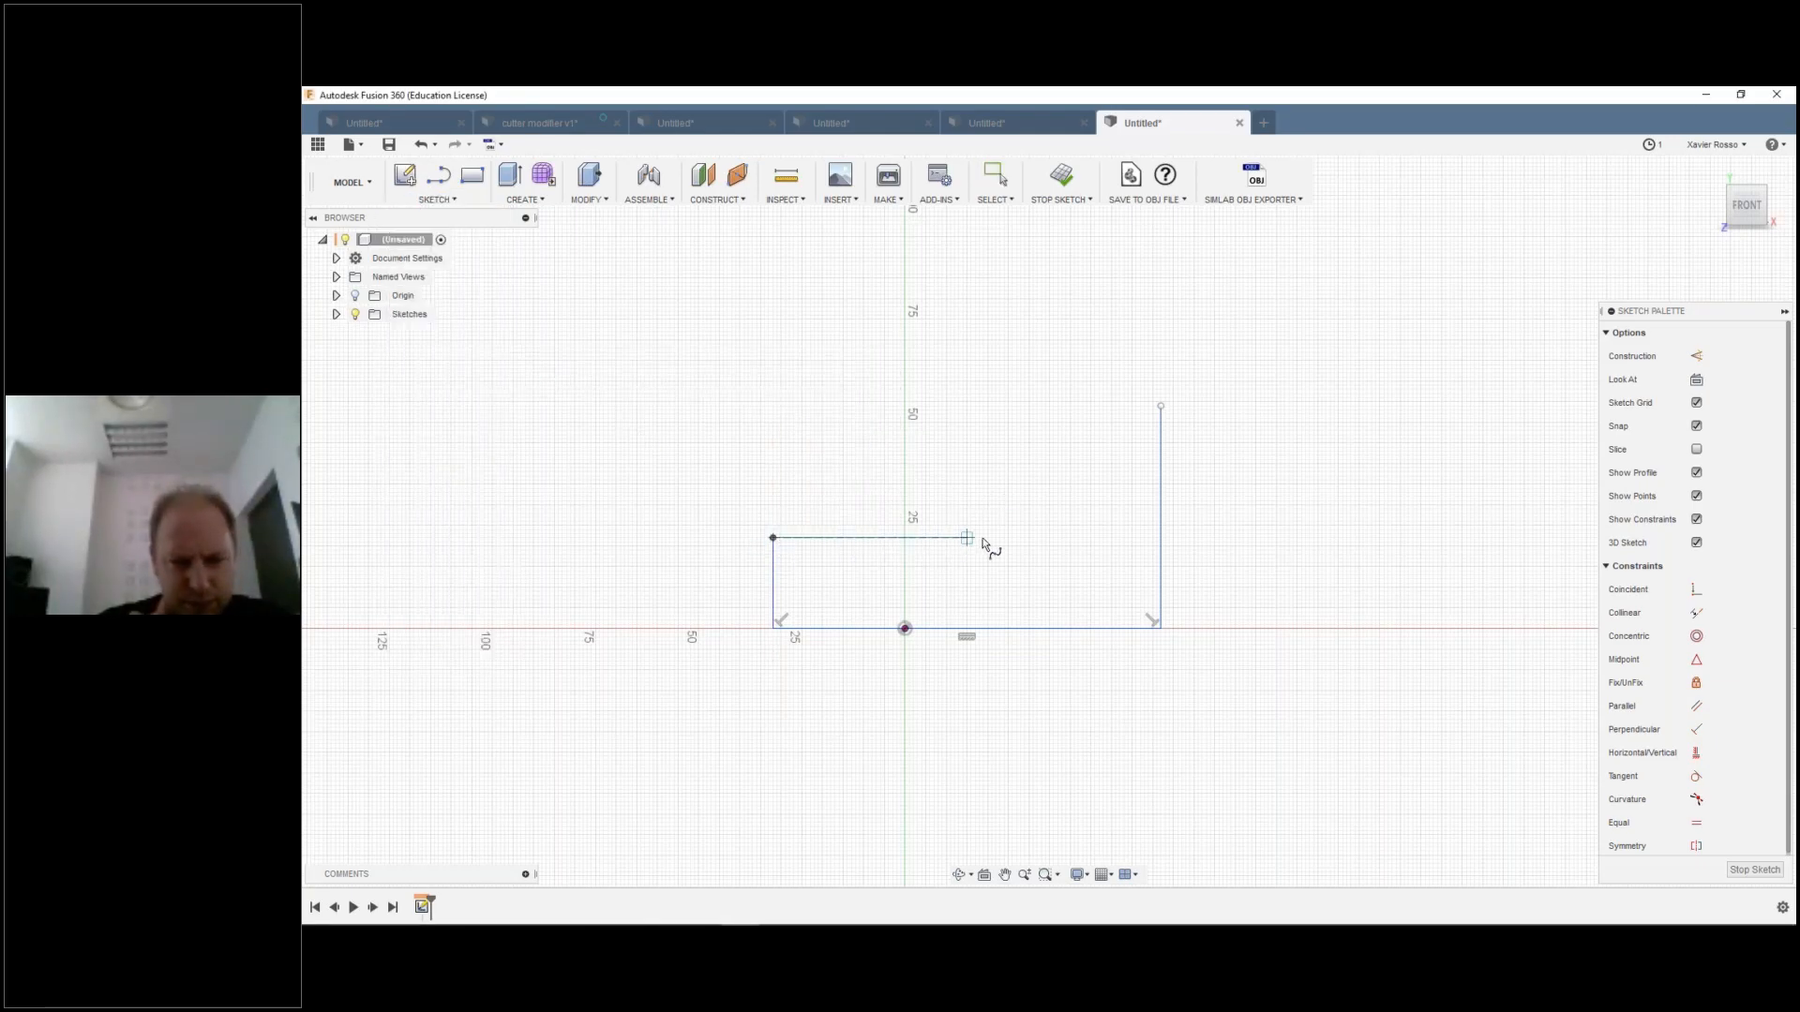
{"action": "left_click", "coordinate": [1160, 405]}
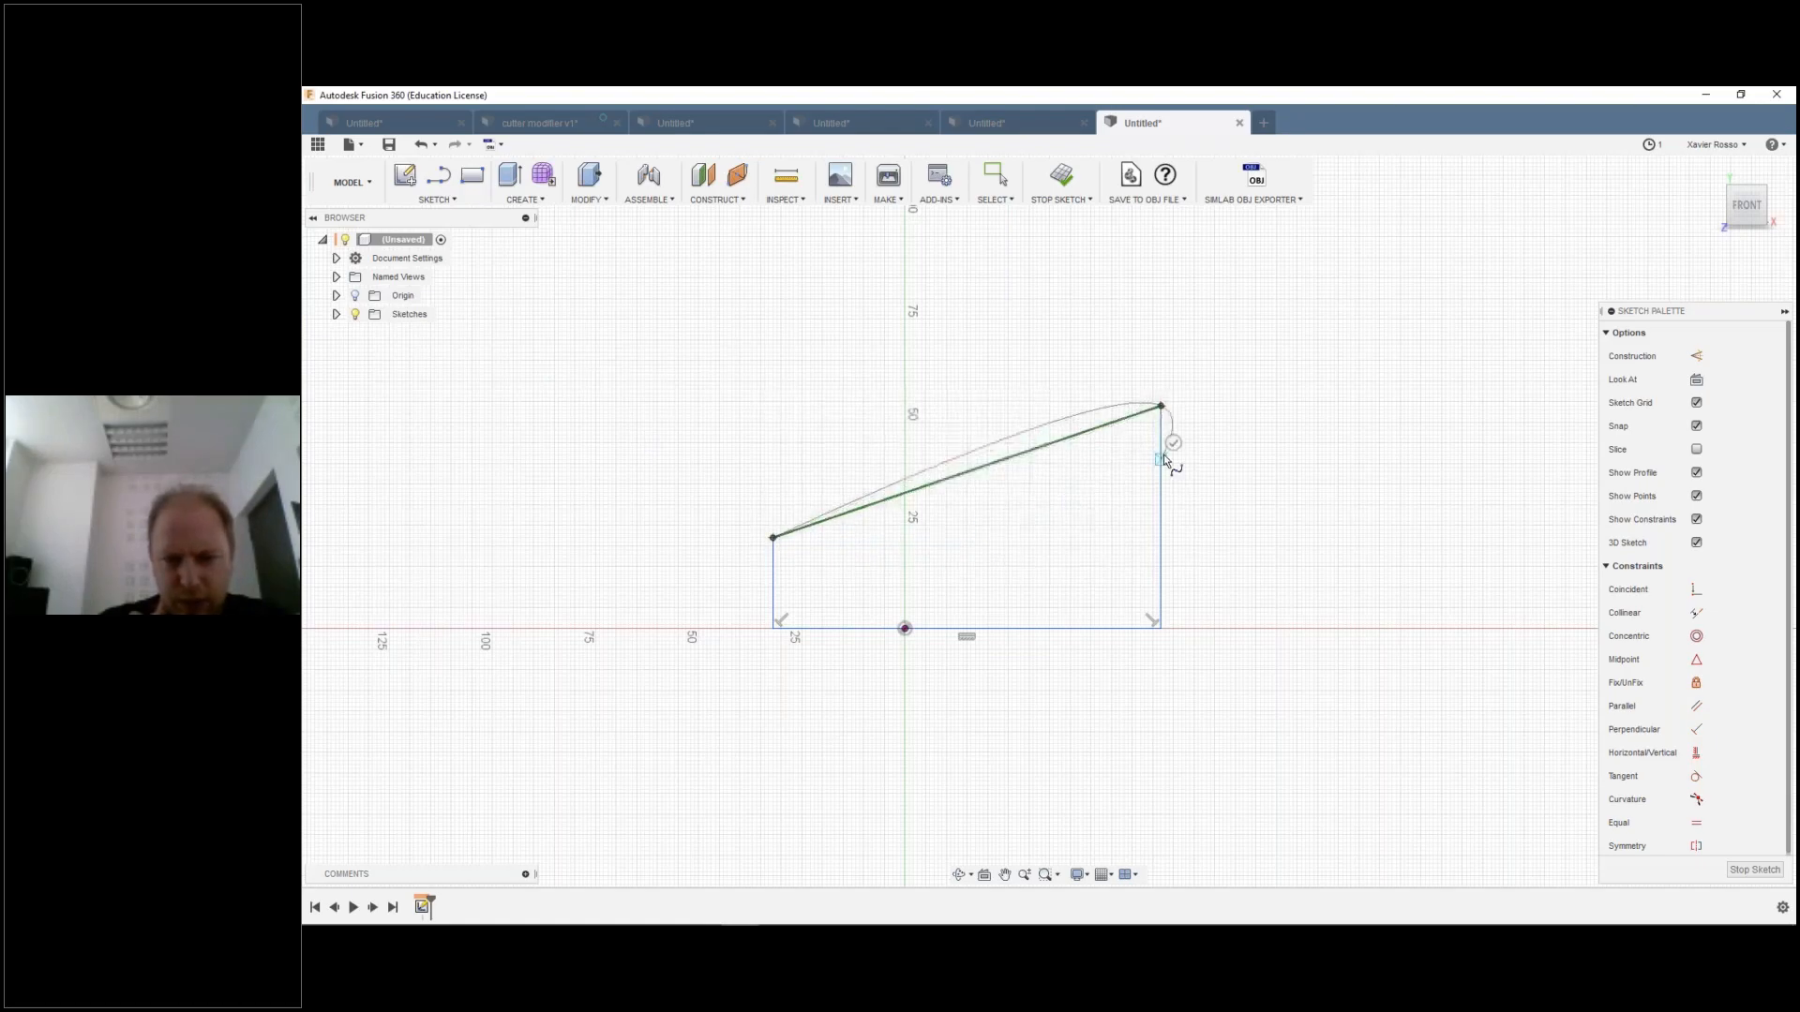
{"action": "left_click", "coordinate": [1173, 442]}
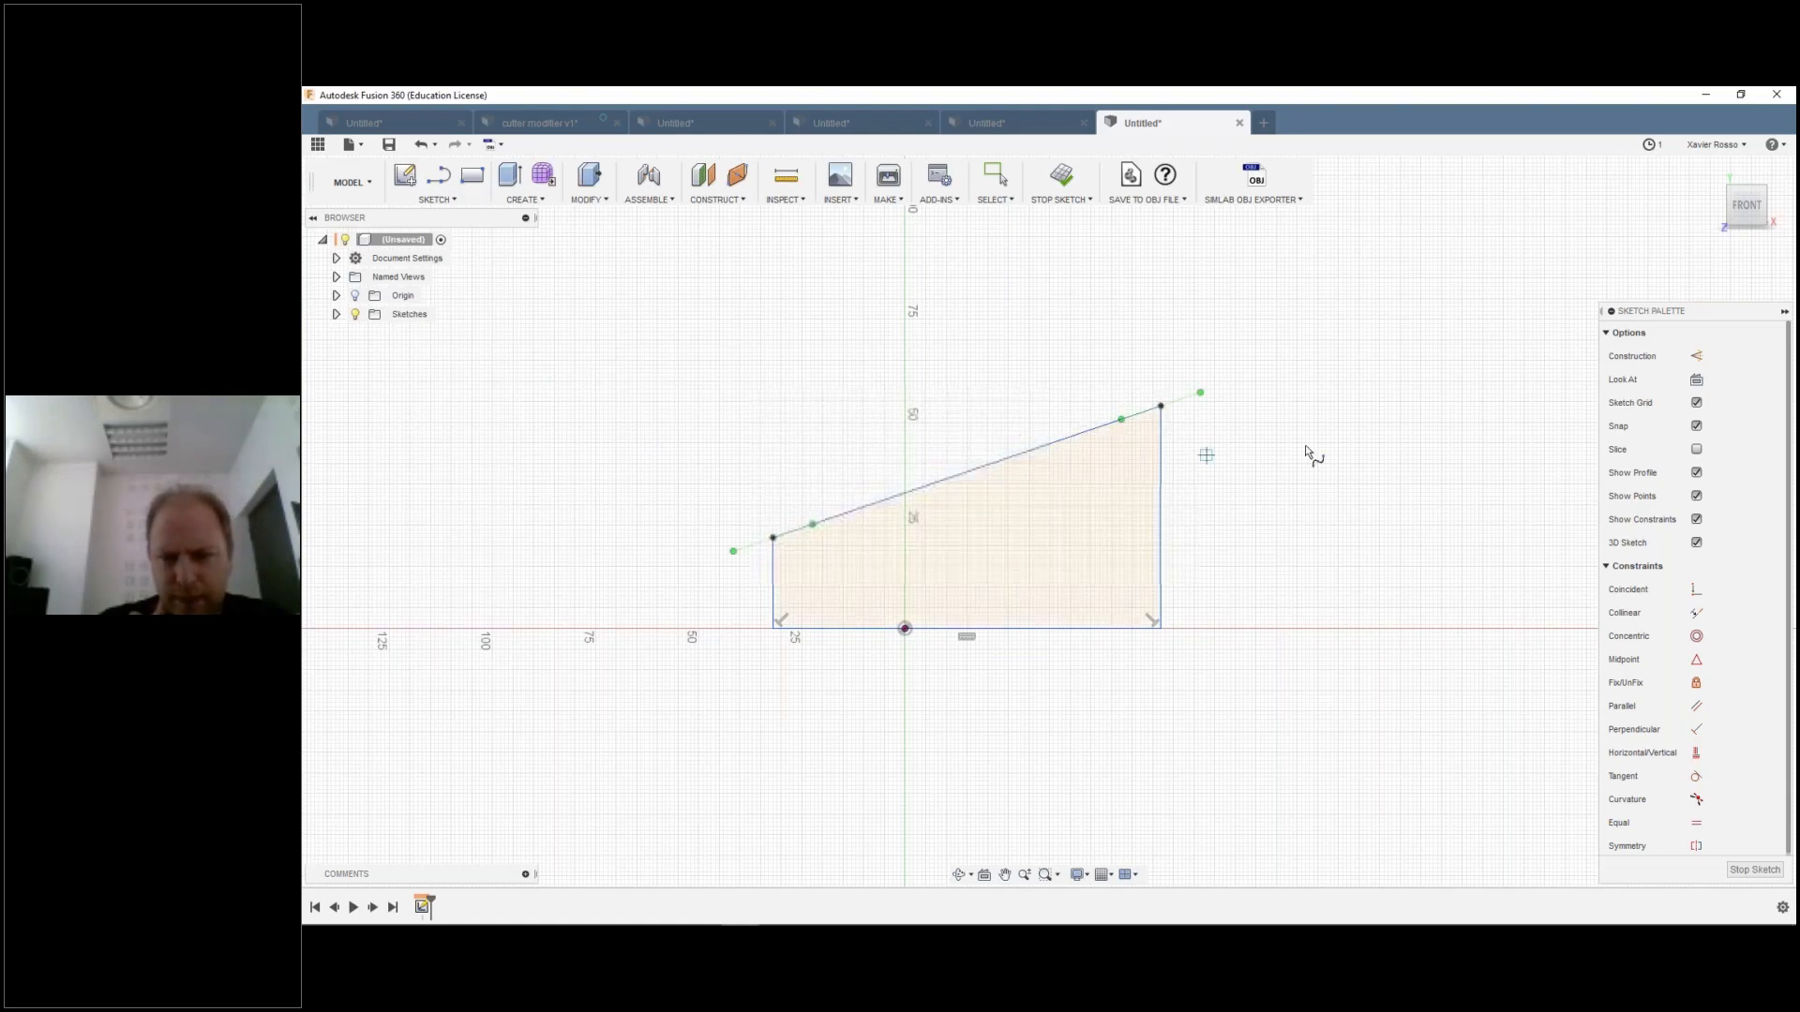
{"action": "key", "text": "Escape"}
{"action": "left_click_drag", "start_coordinate": [1090, 429], "coordinate": [1090, 457]}
{"action": "key", "text": "l"}
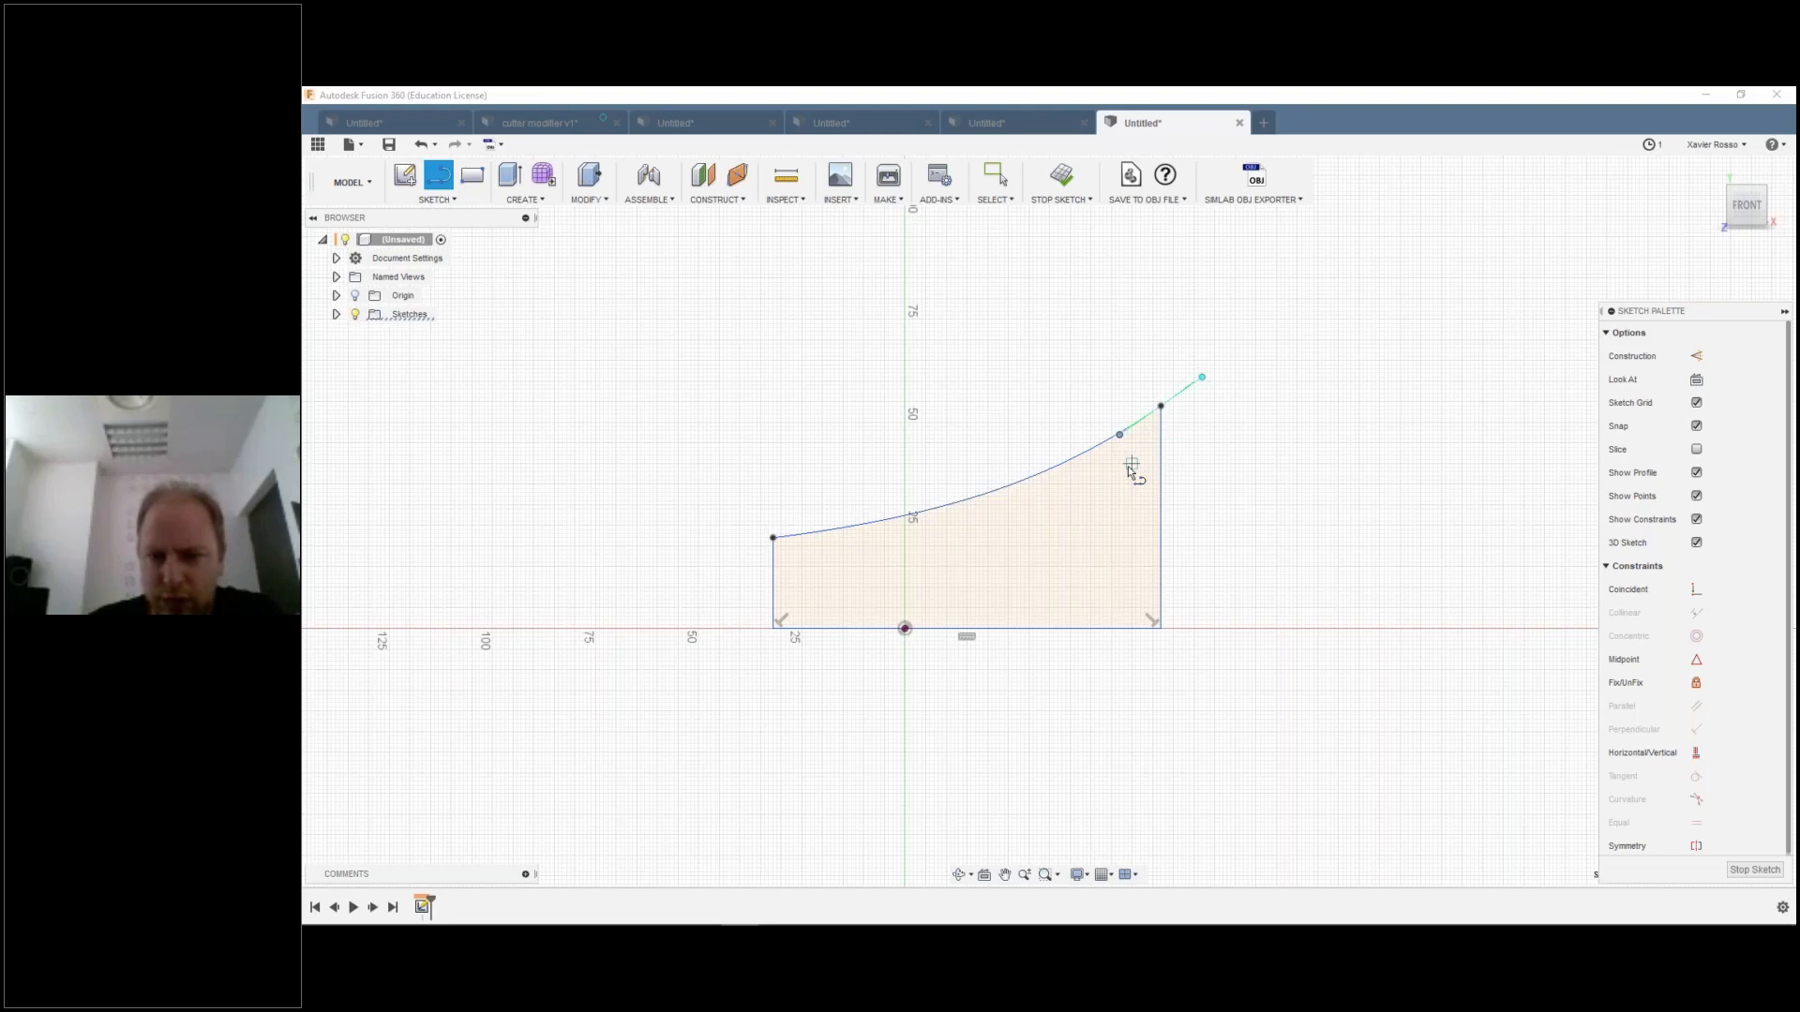
{"action": "scroll", "coordinate": [1132, 469], "scroll_direction": "up", "scroll_amount": 2}
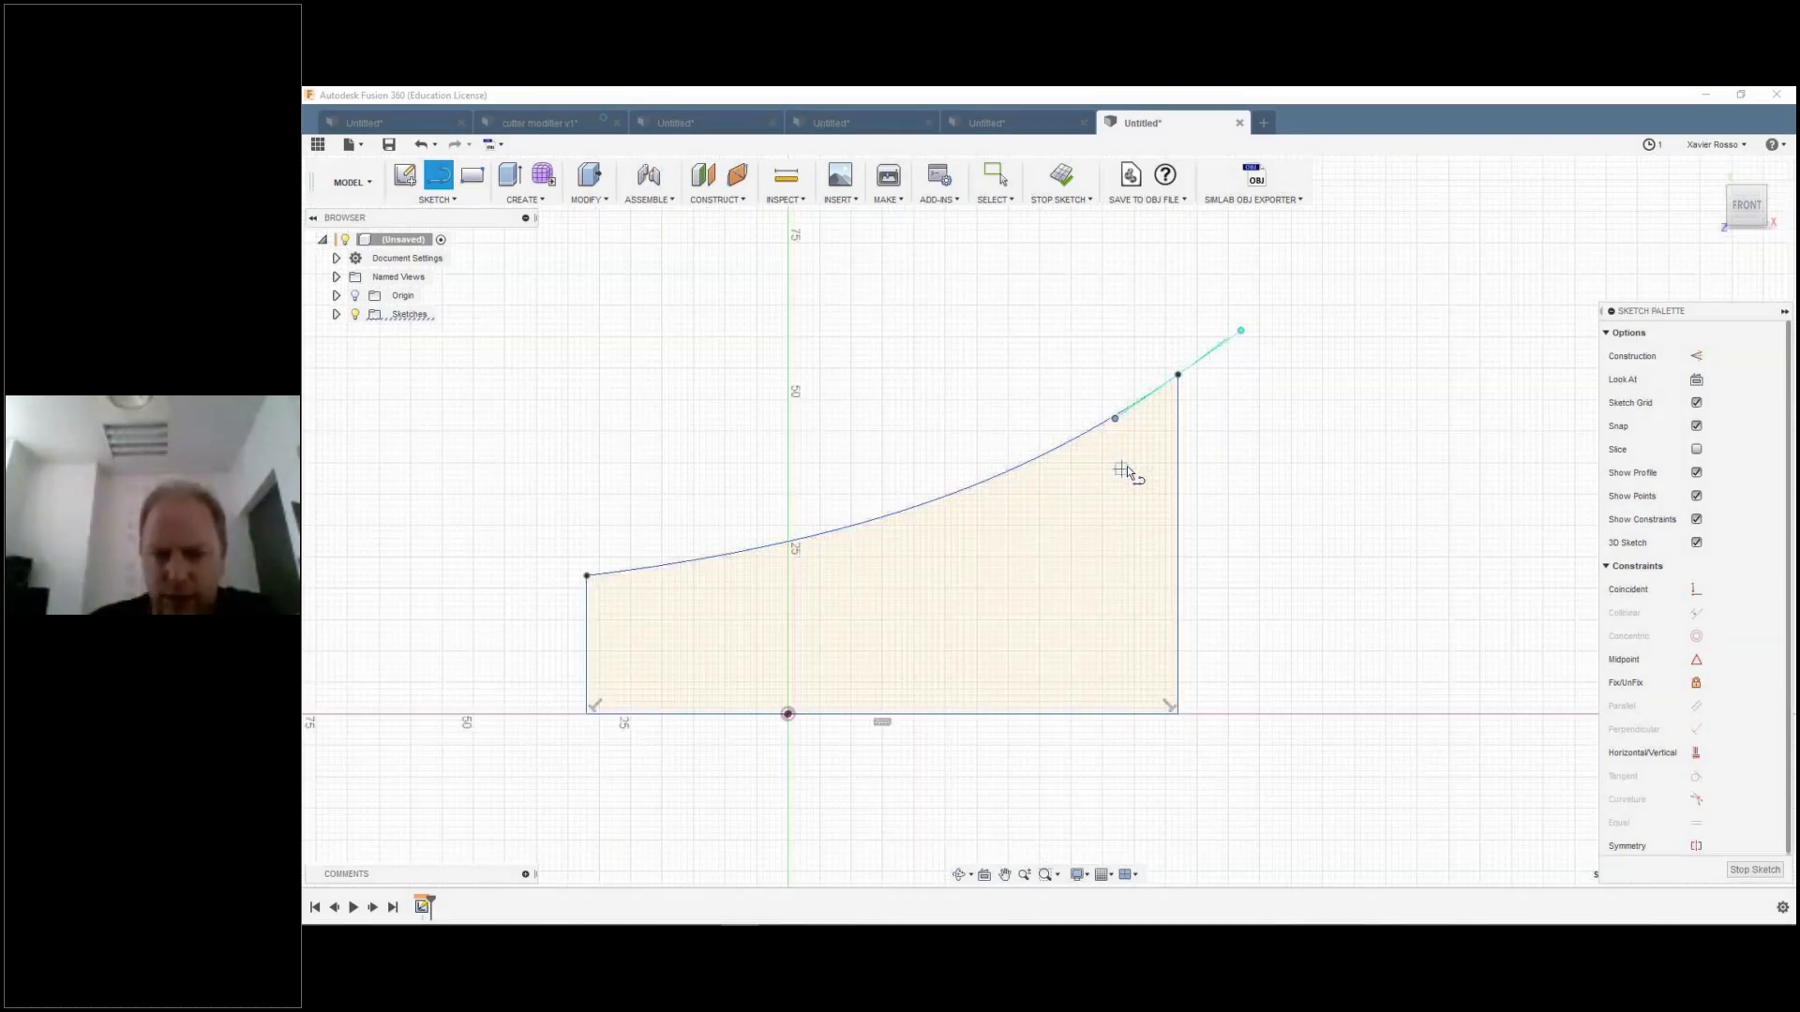
{"action": "scroll", "coordinate": [1127, 465], "scroll_direction": "up", "scroll_amount": 2}
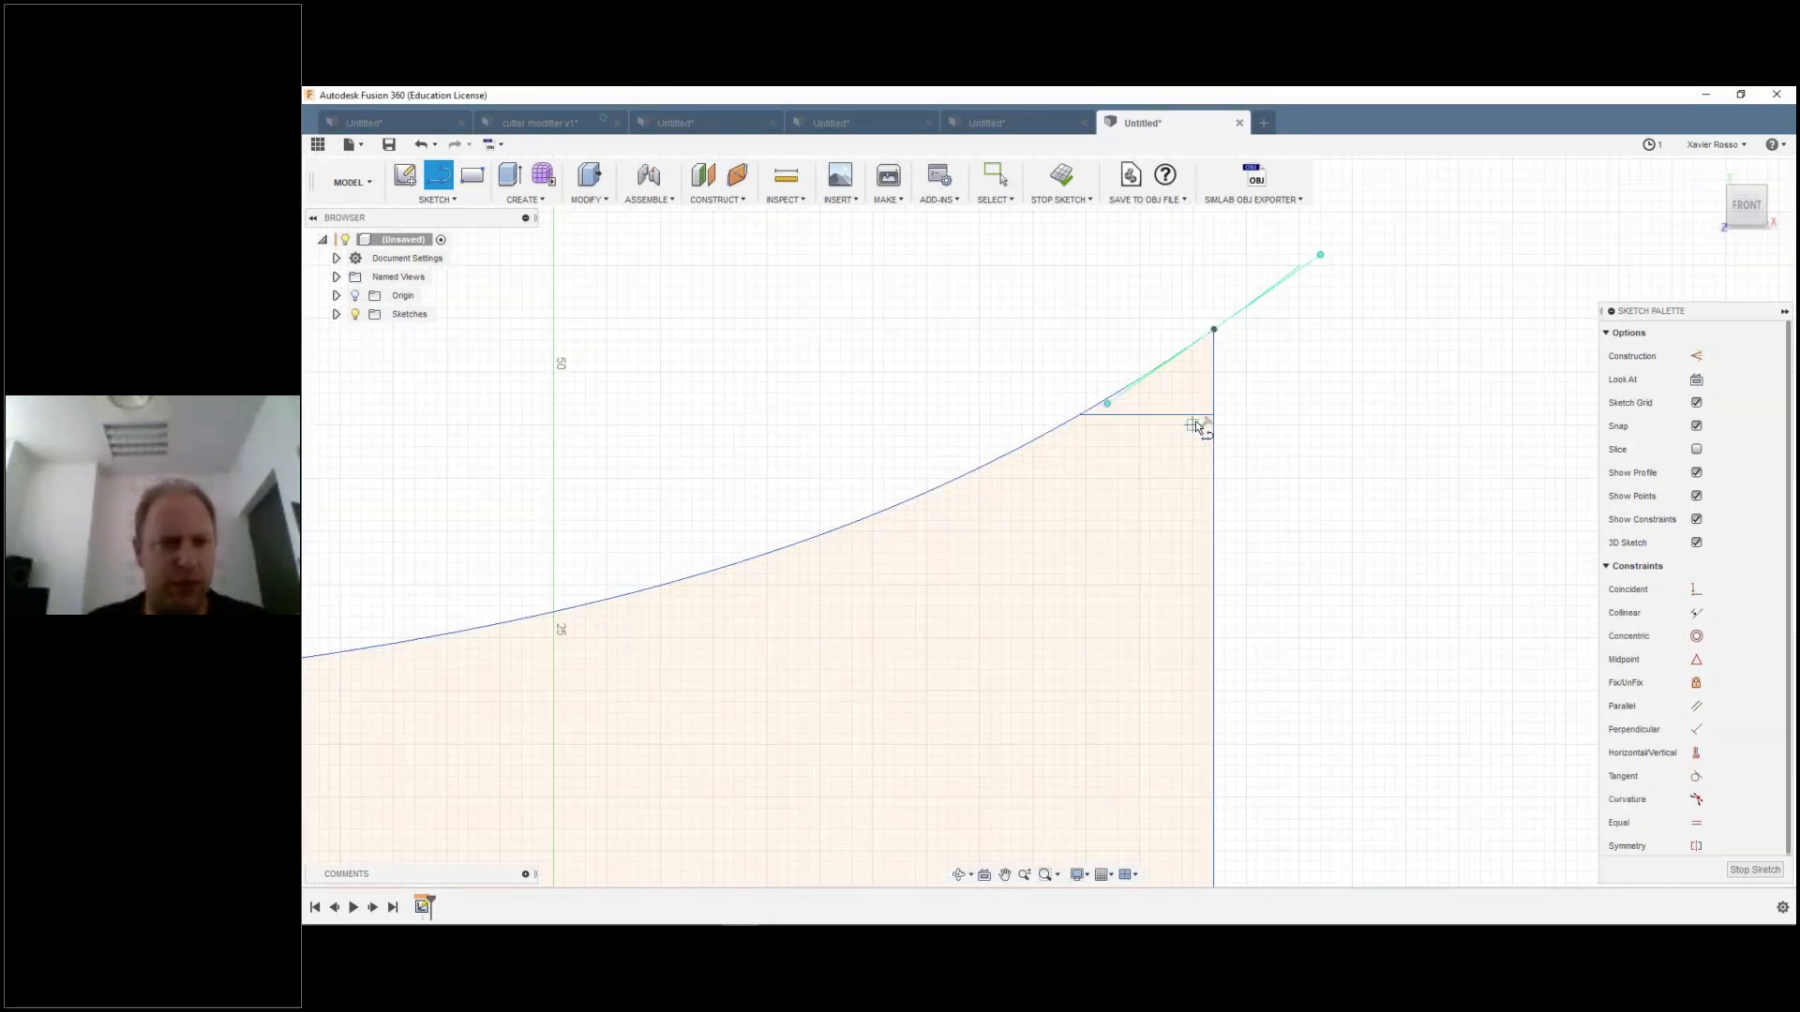
{"action": "key", "text": "Escape"}
{"action": "scroll", "coordinate": [1195, 425], "scroll_direction": "down", "scroll_amount": 2}
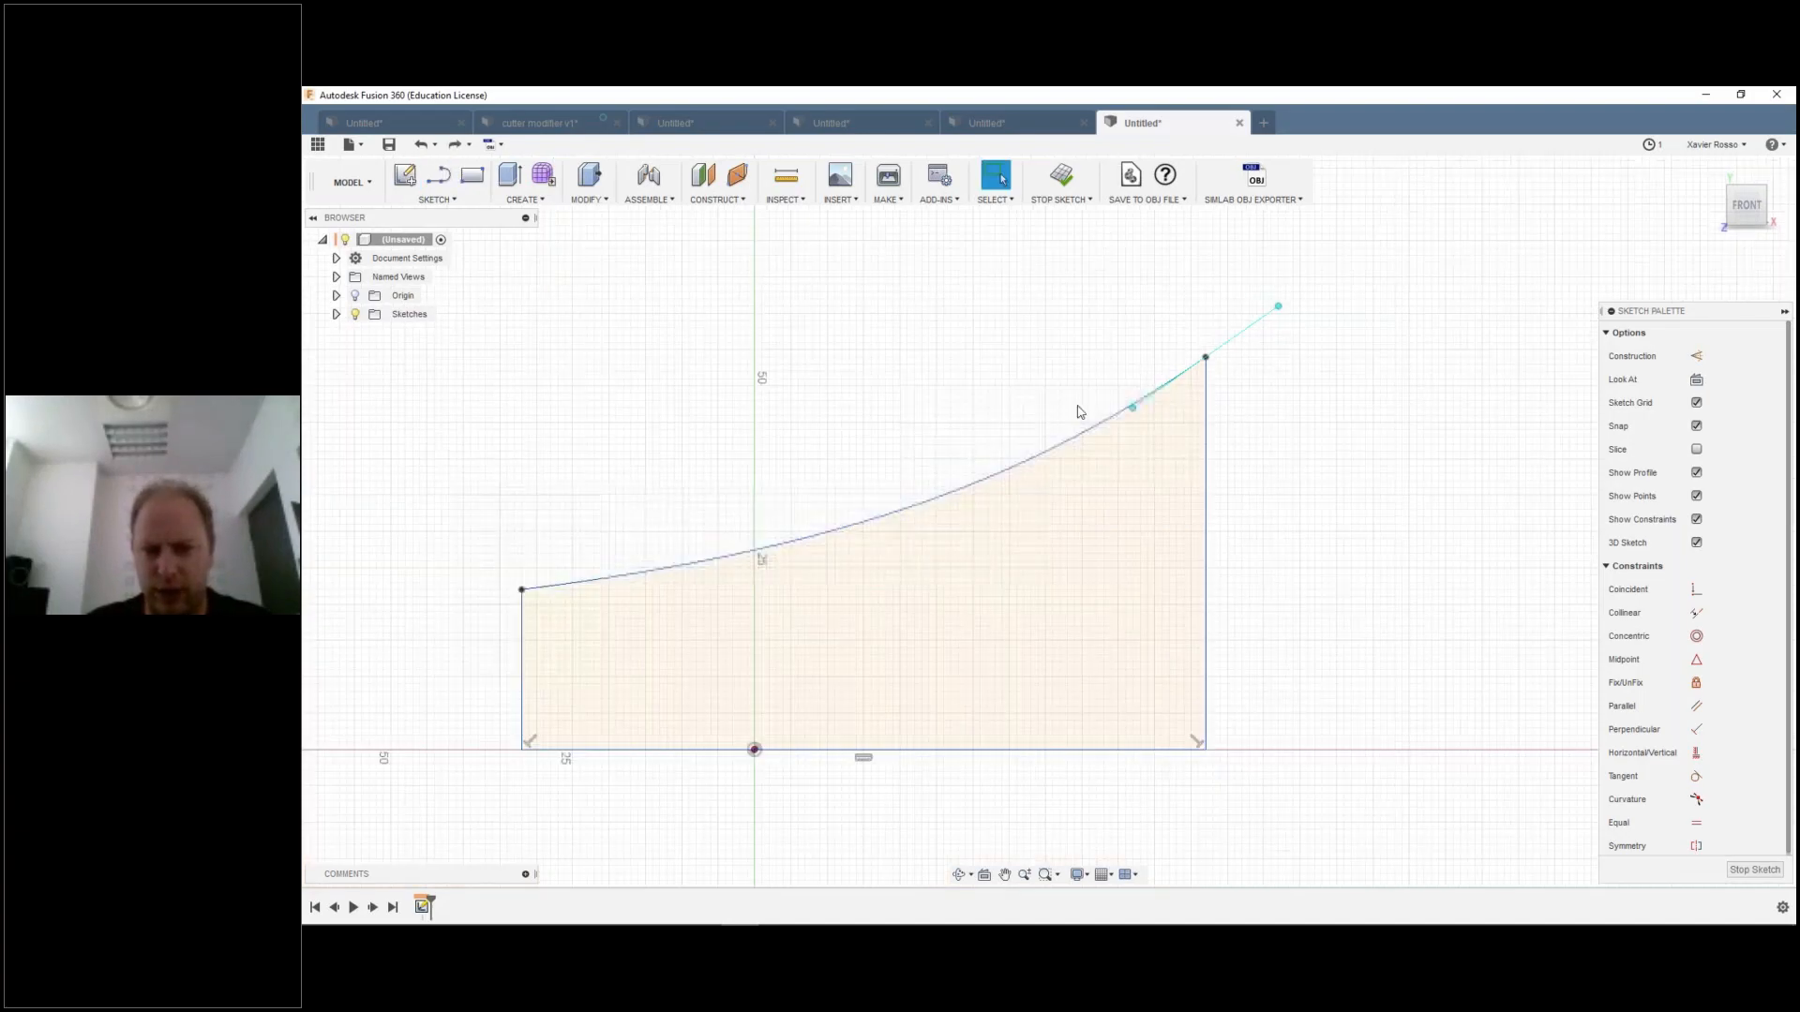
Step: Sketch a connected vertical and horizontal line, each about 21 mm long, forming a step across the curve near its upper end
{"action": "key", "text": "l"}
{"action": "left_click", "coordinate": [1177, 291]}
{"action": "left_click", "coordinate": [1177, 443]}
{"action": "left_click", "coordinate": [1024, 444]}
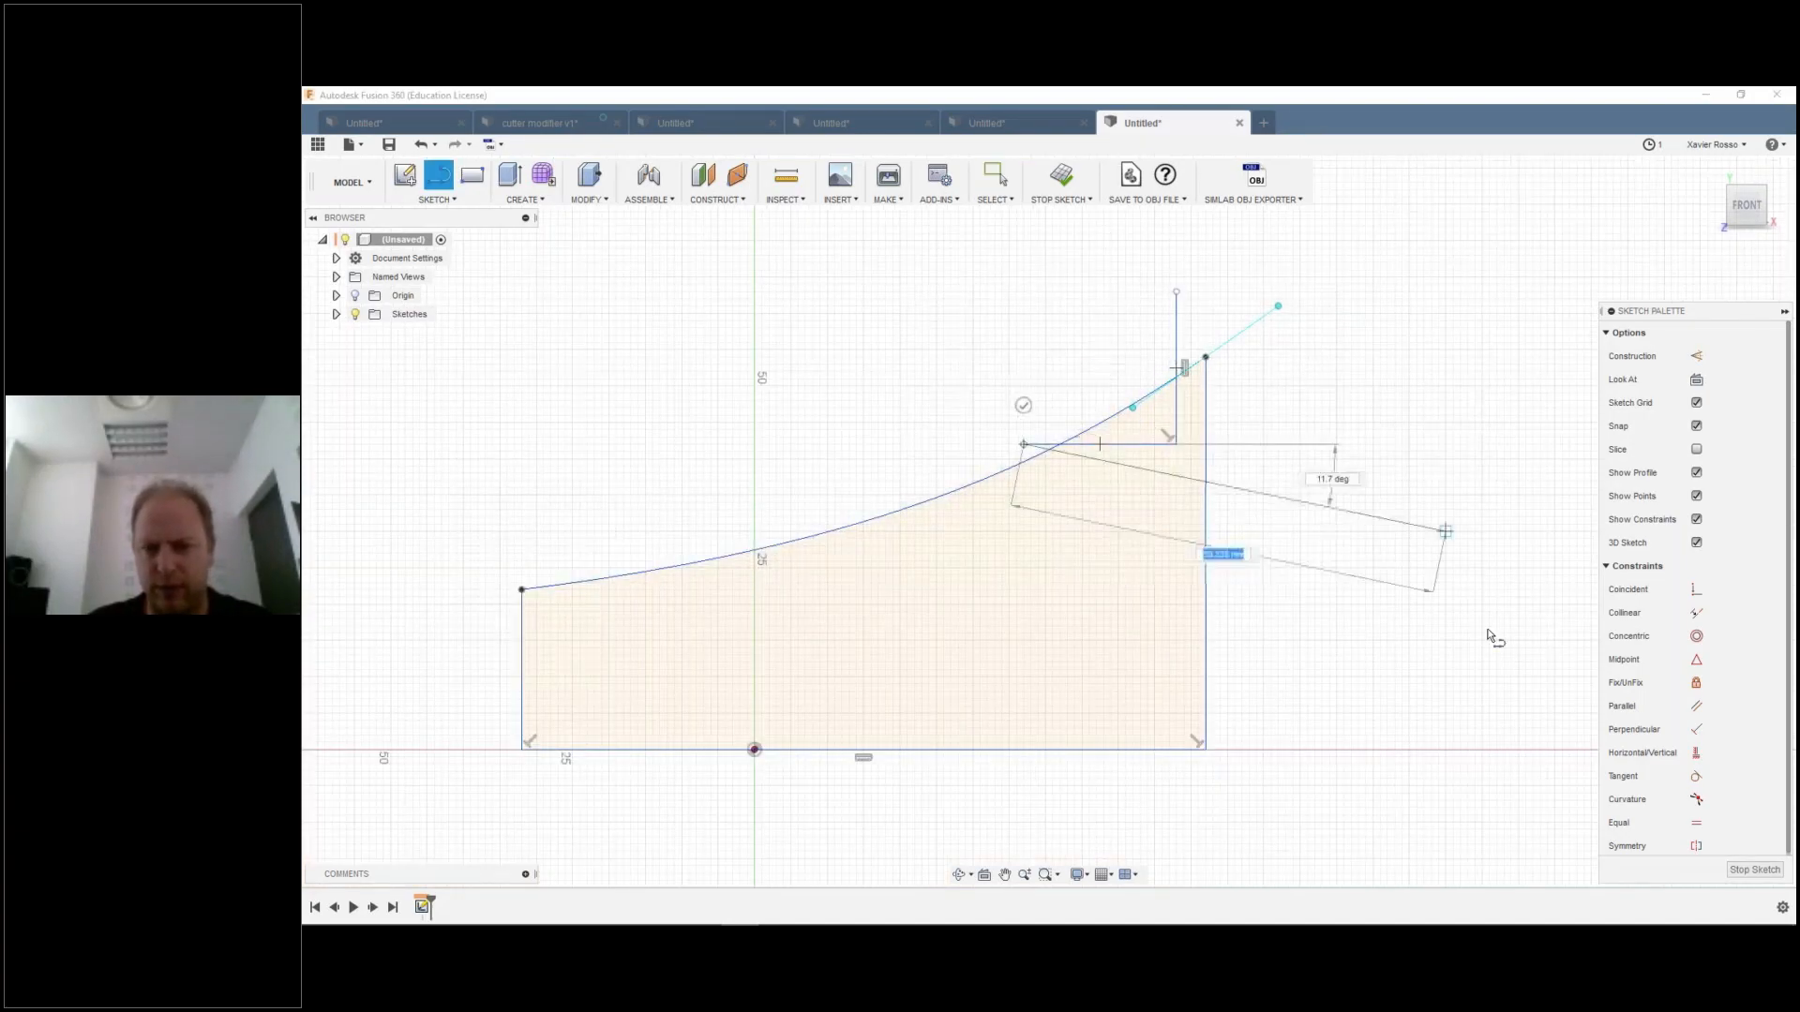
Step: Finish the sketch and extrude the curved profile into a solid, leaving out the small step region near its upper end
{"action": "left_click", "coordinate": [1750, 870]}
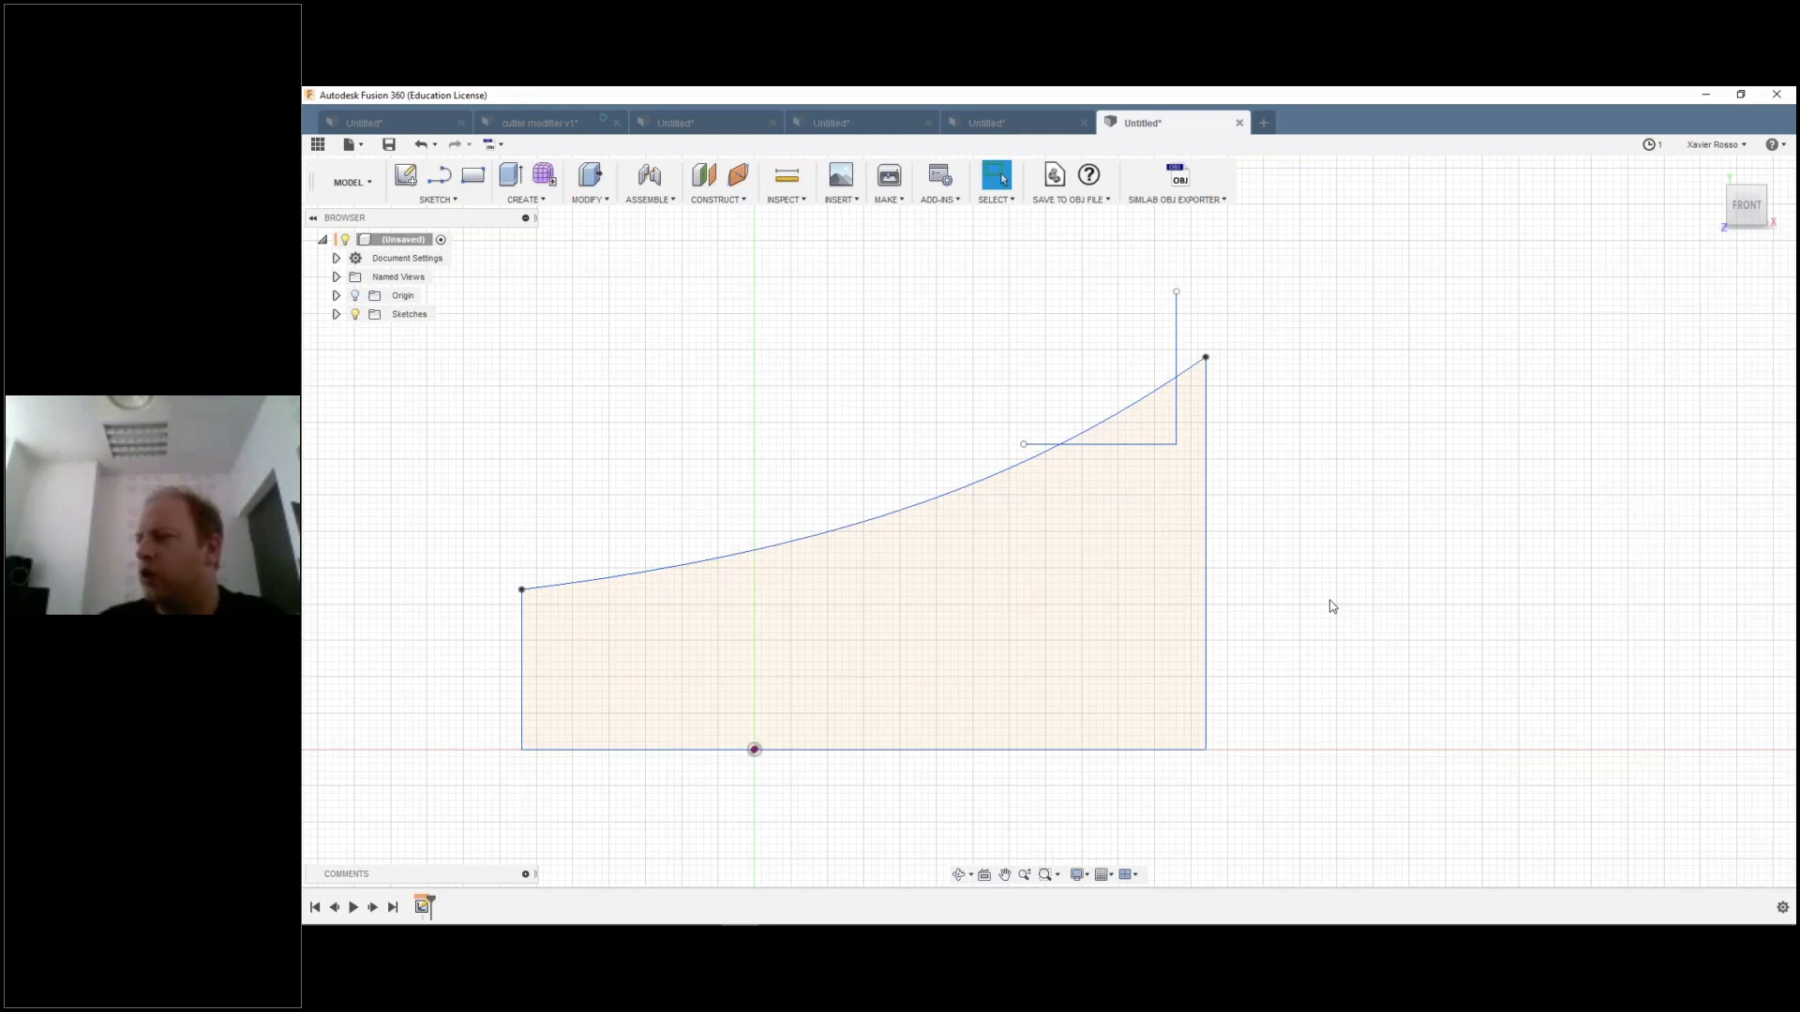
{"action": "middle_click_drag", "start_coordinate": [1332, 607], "coordinate": [888, 385], "text": "shift"}
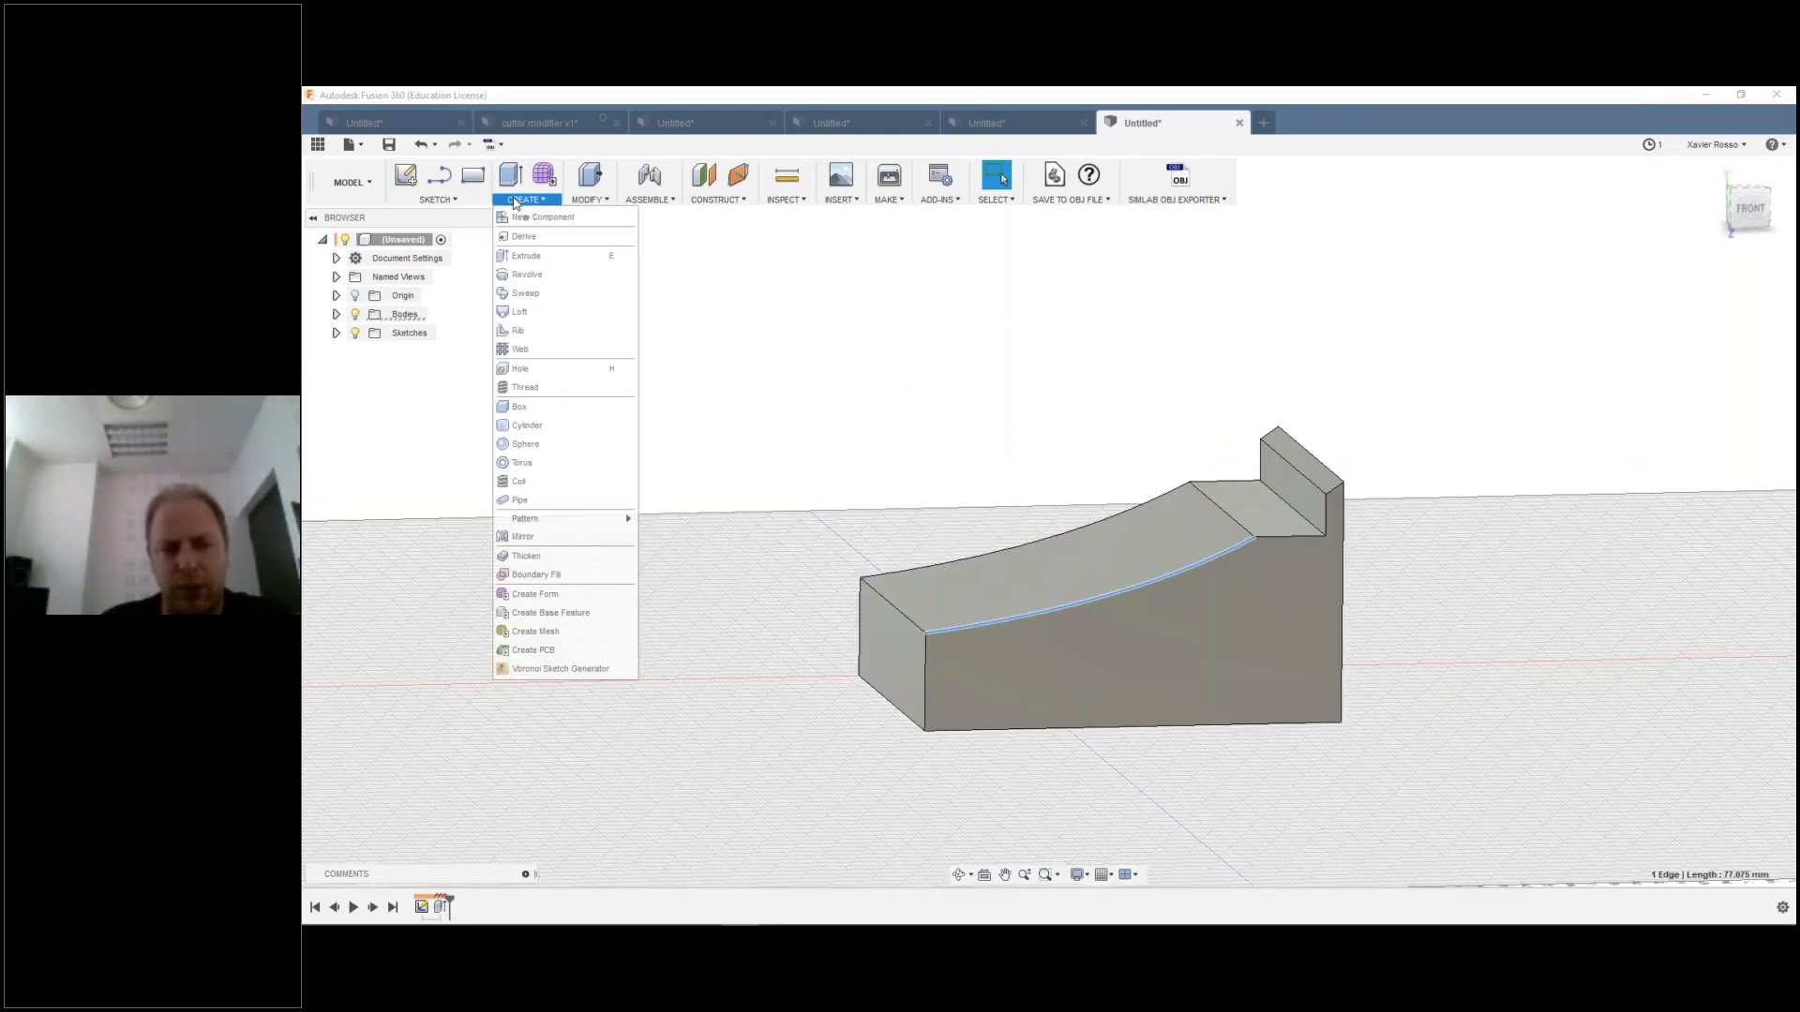
Step: Start a Pattern on Path of the step's horizontal and vertical faces, using the curved front edge as the path
{"action": "mouse_move", "coordinate": [549, 518]}
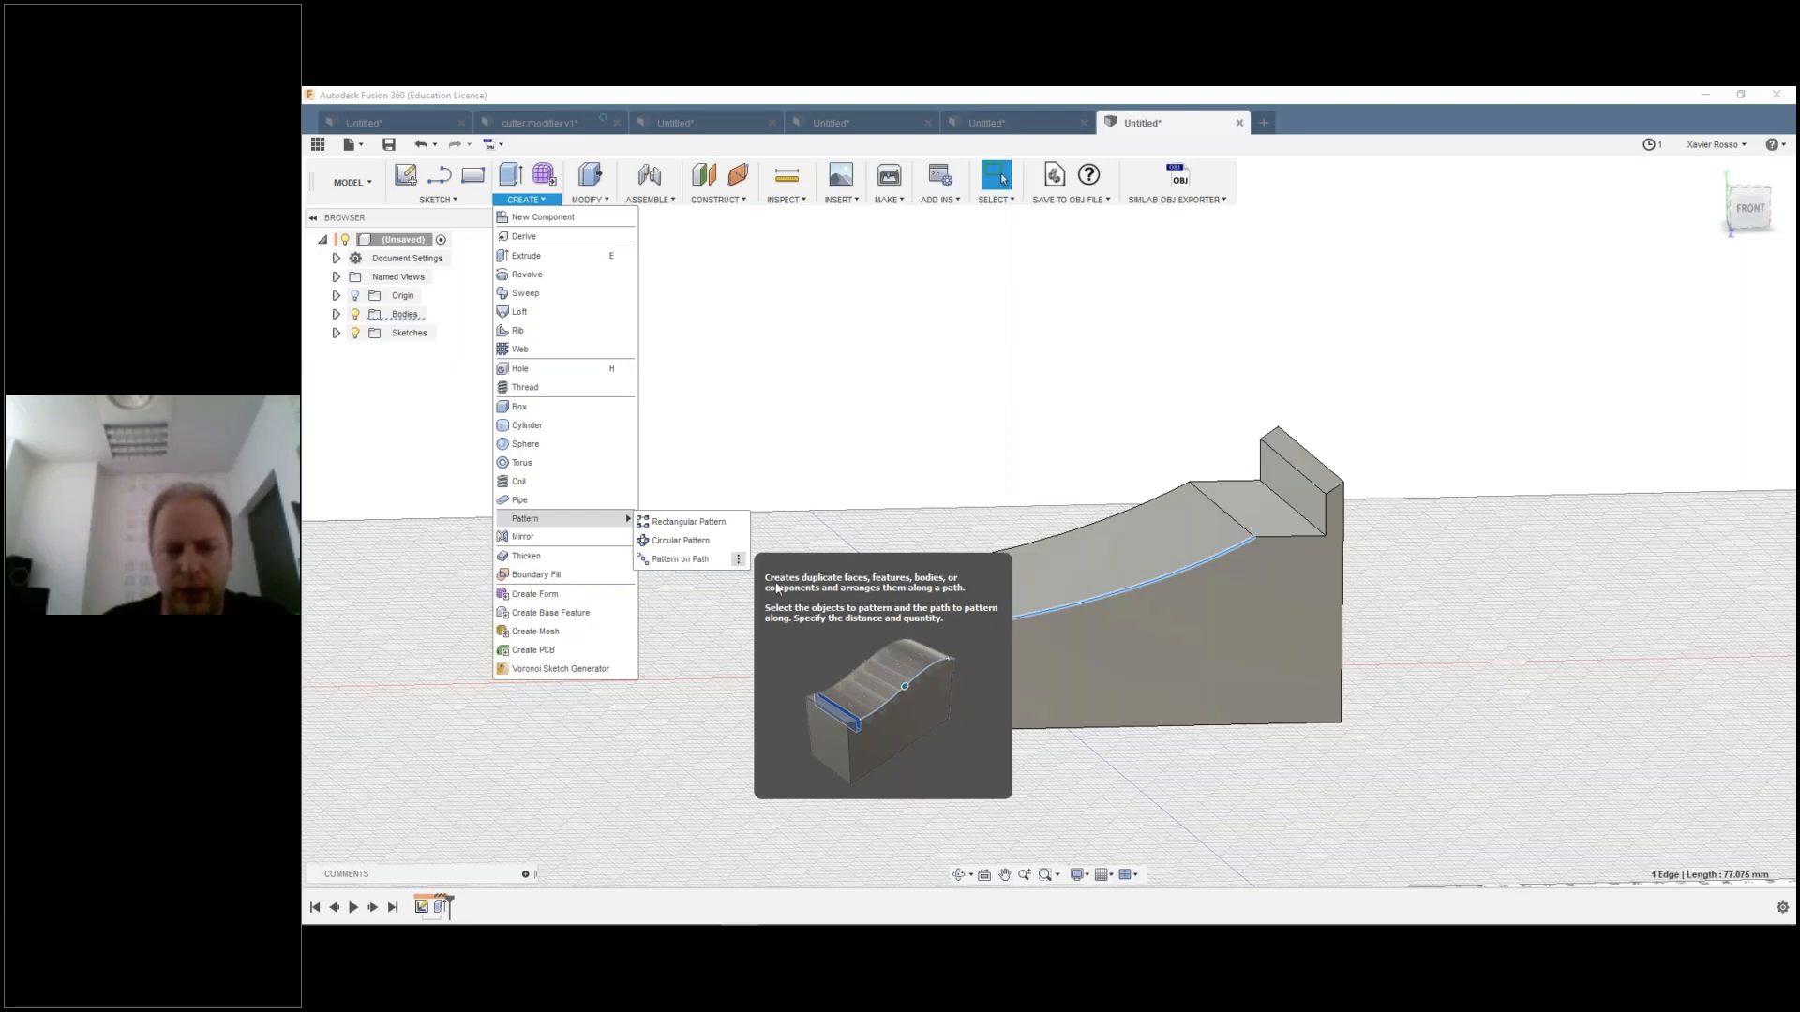
{"action": "left_click", "coordinate": [710, 560]}
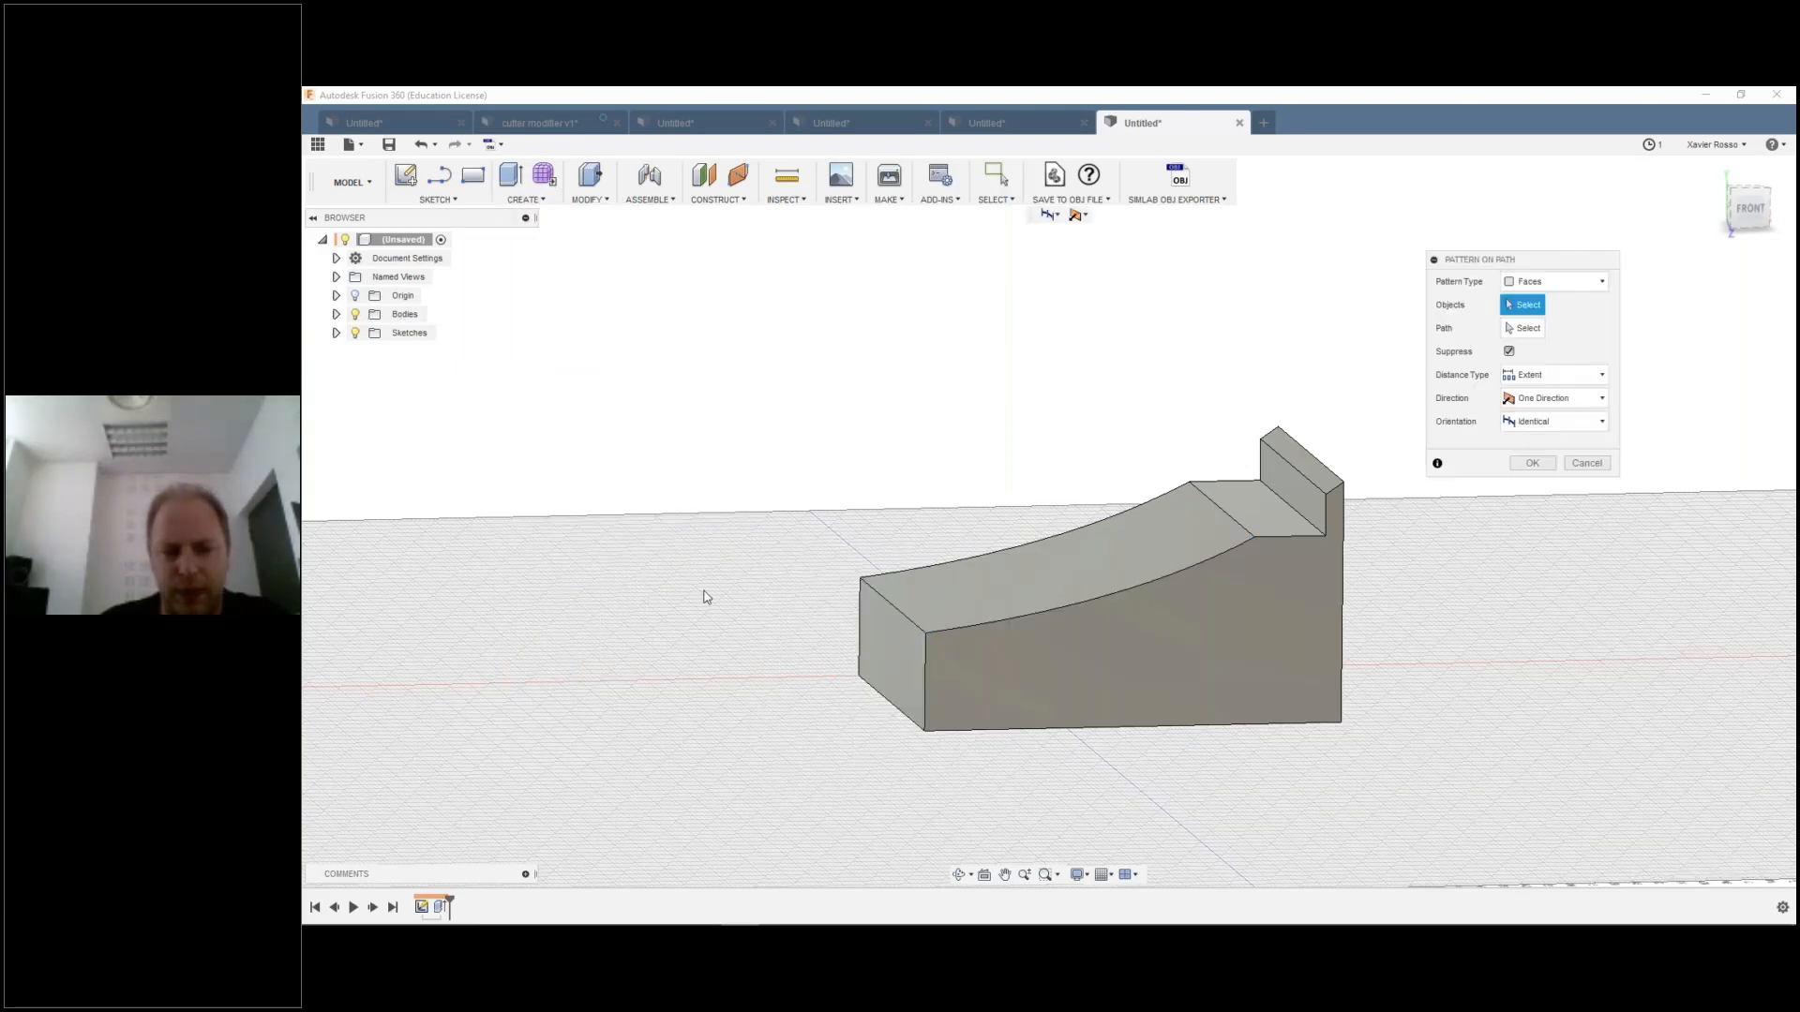
{"action": "left_click", "coordinate": [1275, 524]}
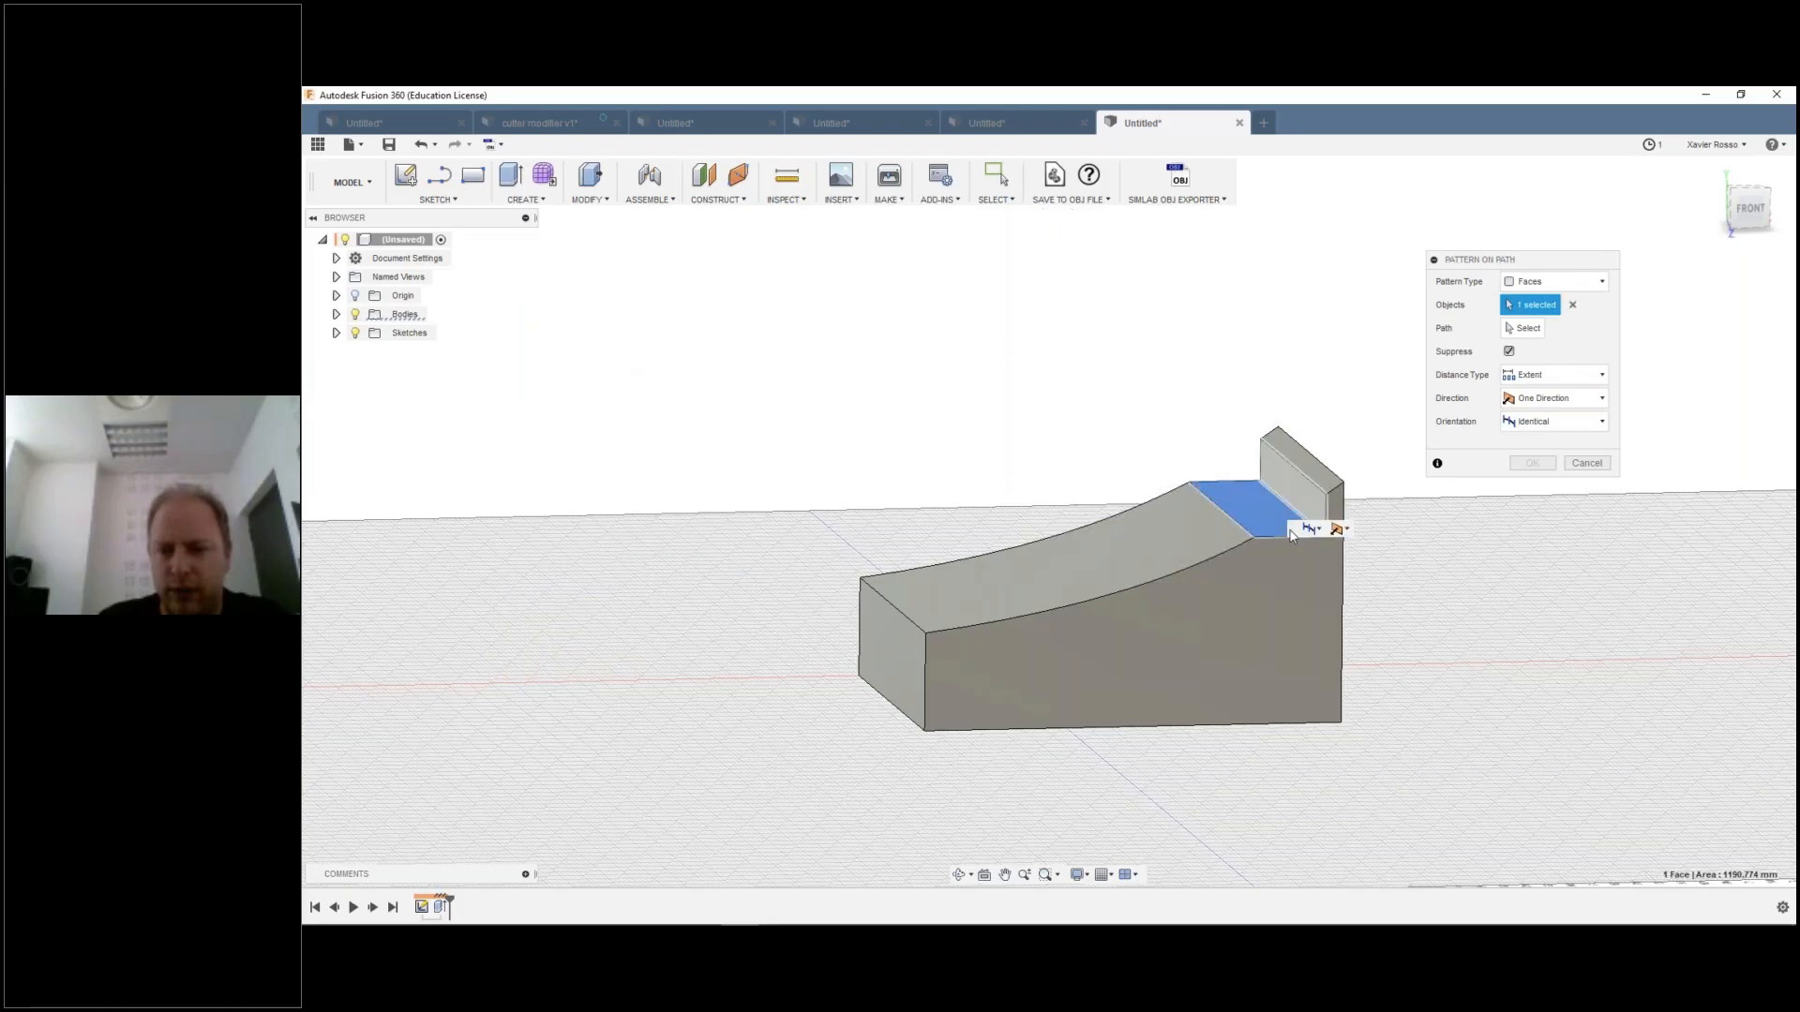
{"action": "left_click", "coordinate": [1292, 506]}
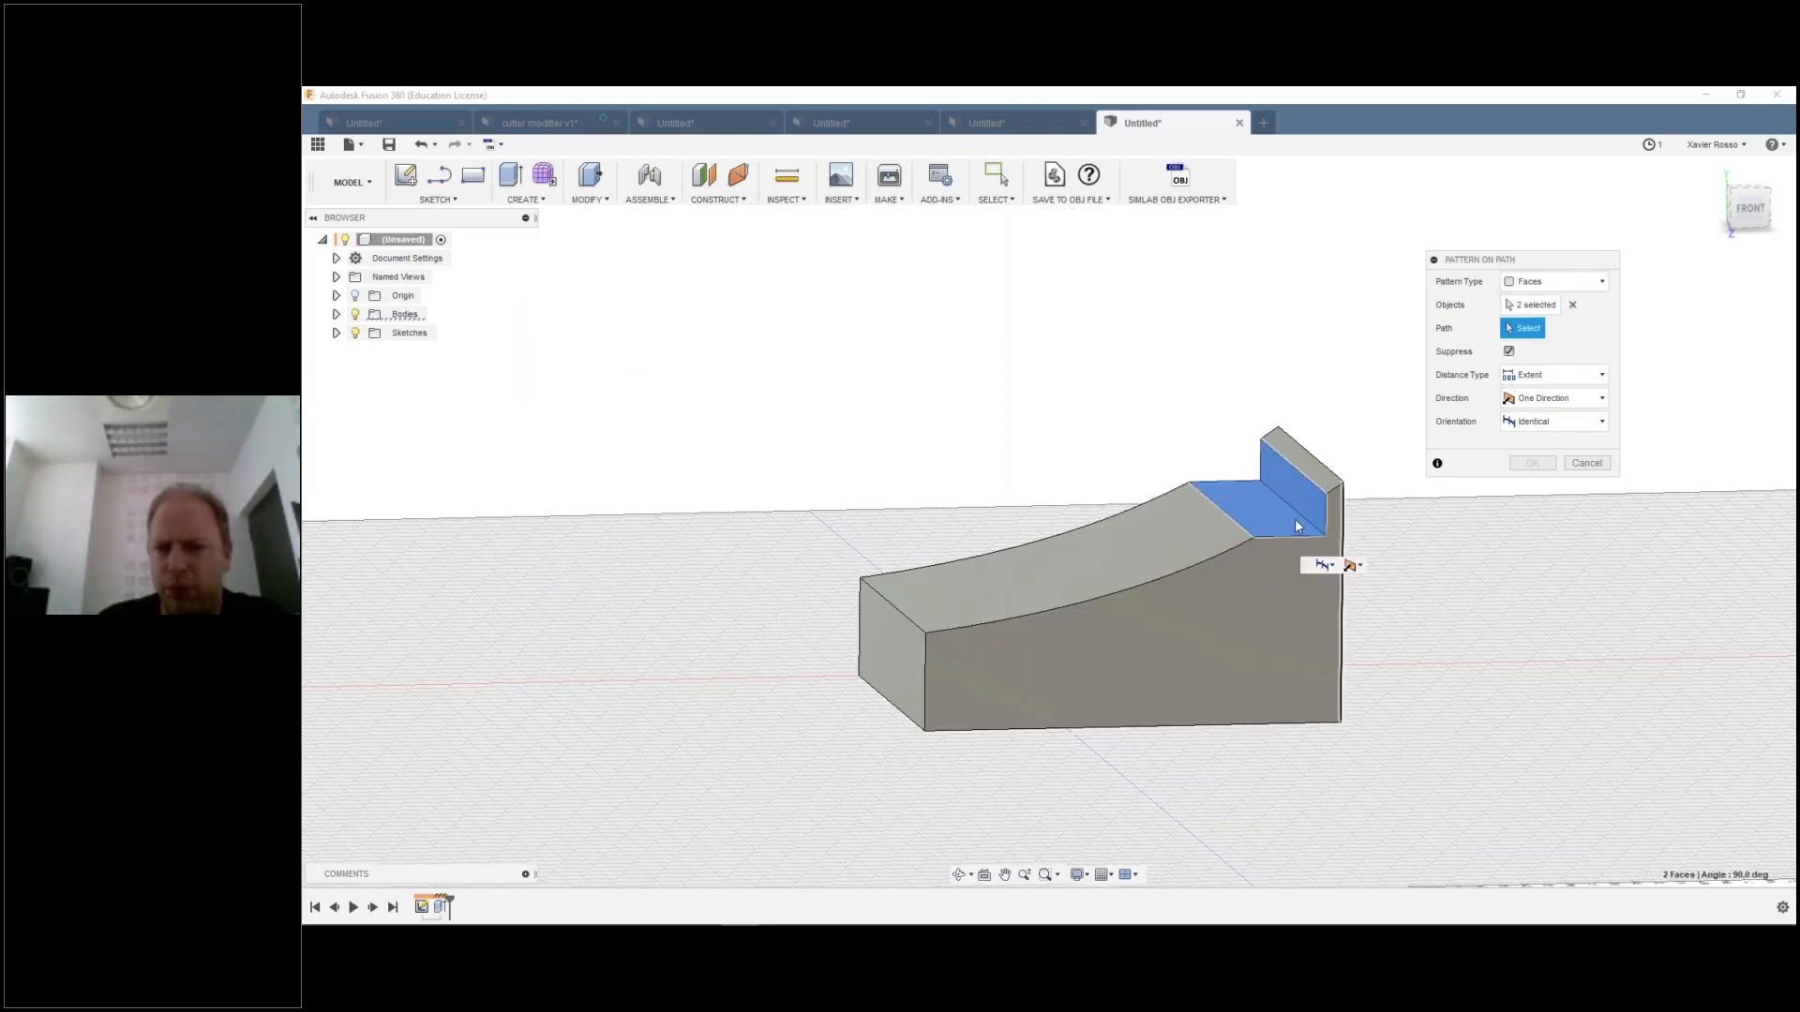
{"action": "left_click", "coordinate": [1239, 551]}
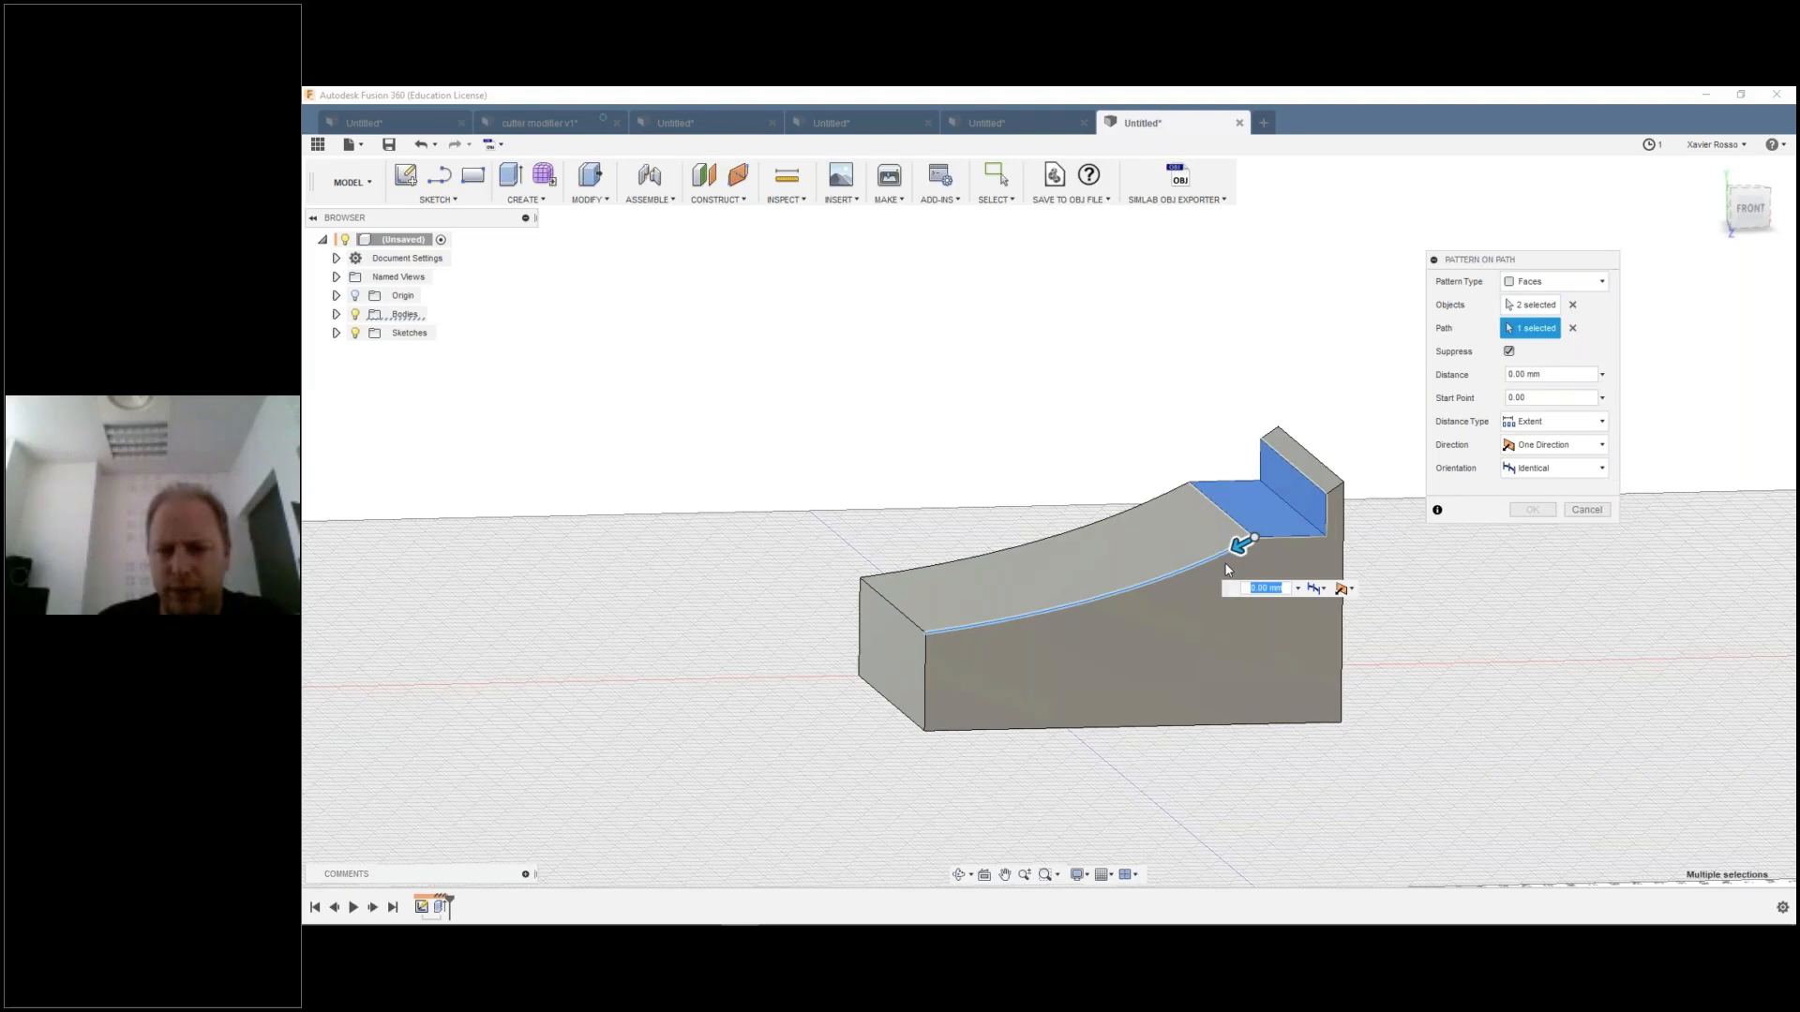
Step: Extend the path pattern of the step faces down the curved edge to a distance of about 43 mm
{"action": "left_click_drag", "start_coordinate": [1227, 569], "coordinate": [1059, 633]}
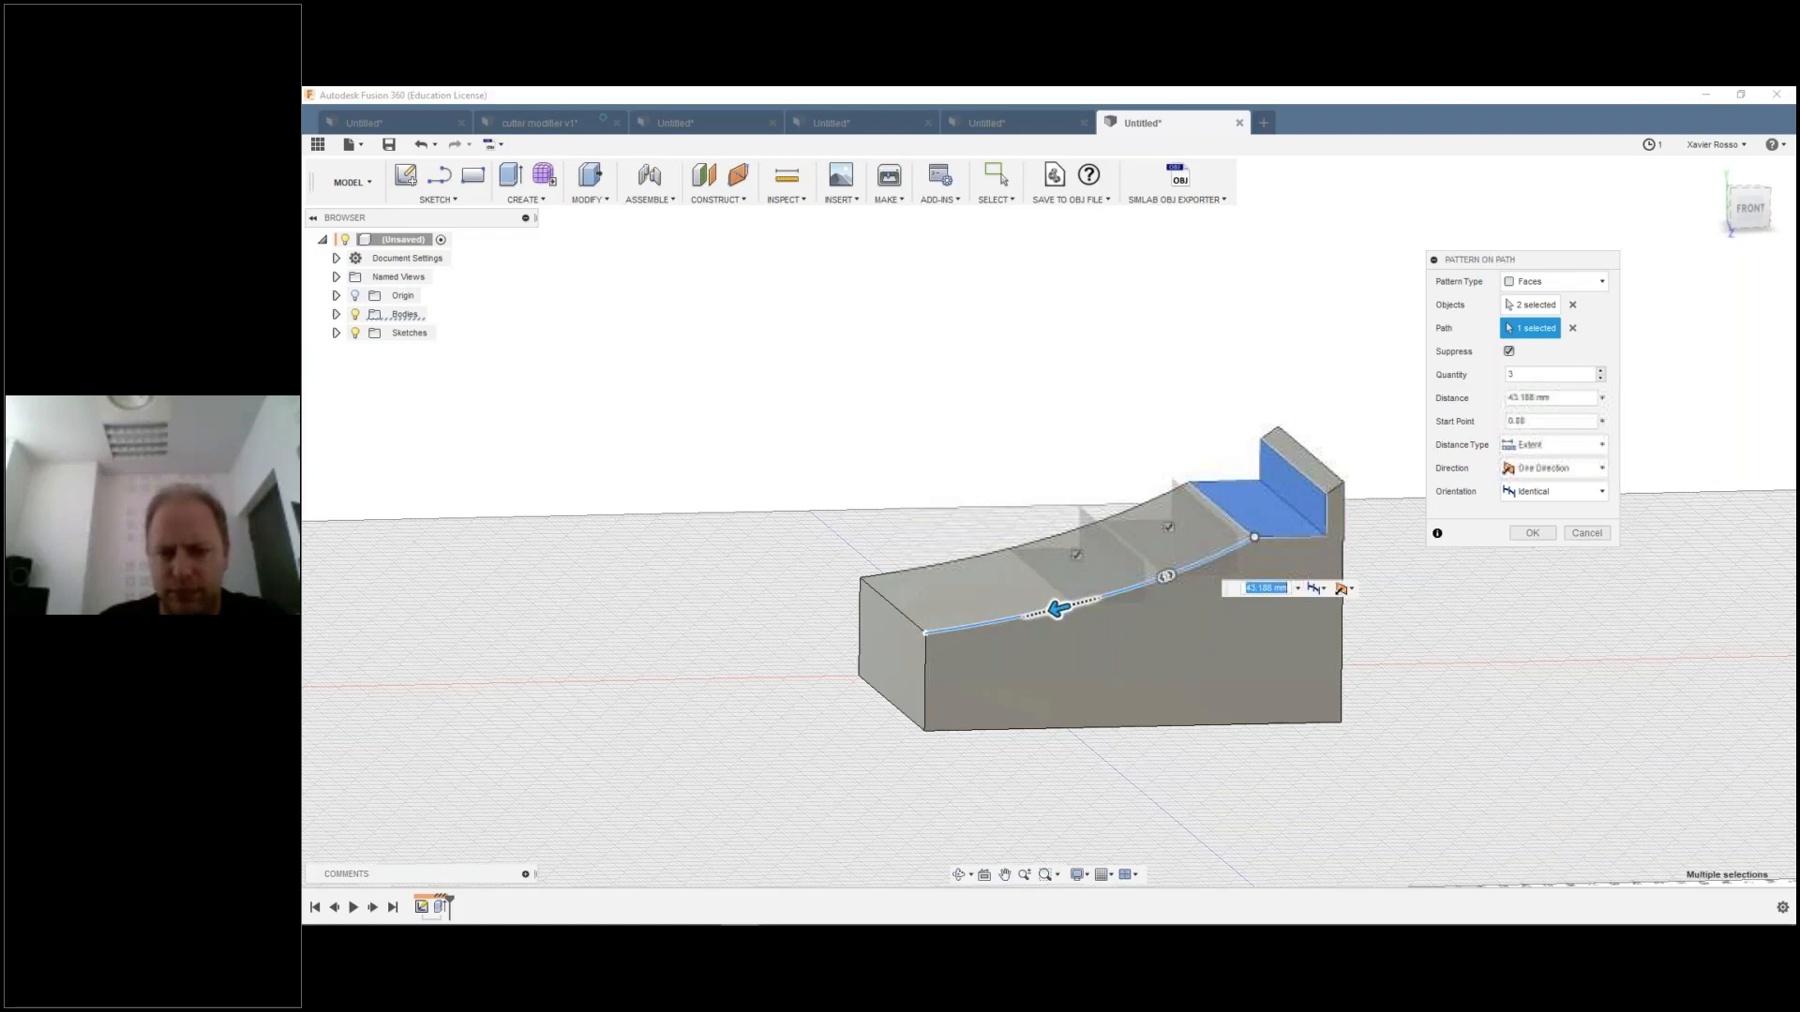
{"action": "left_click", "coordinate": [1746, 217]}
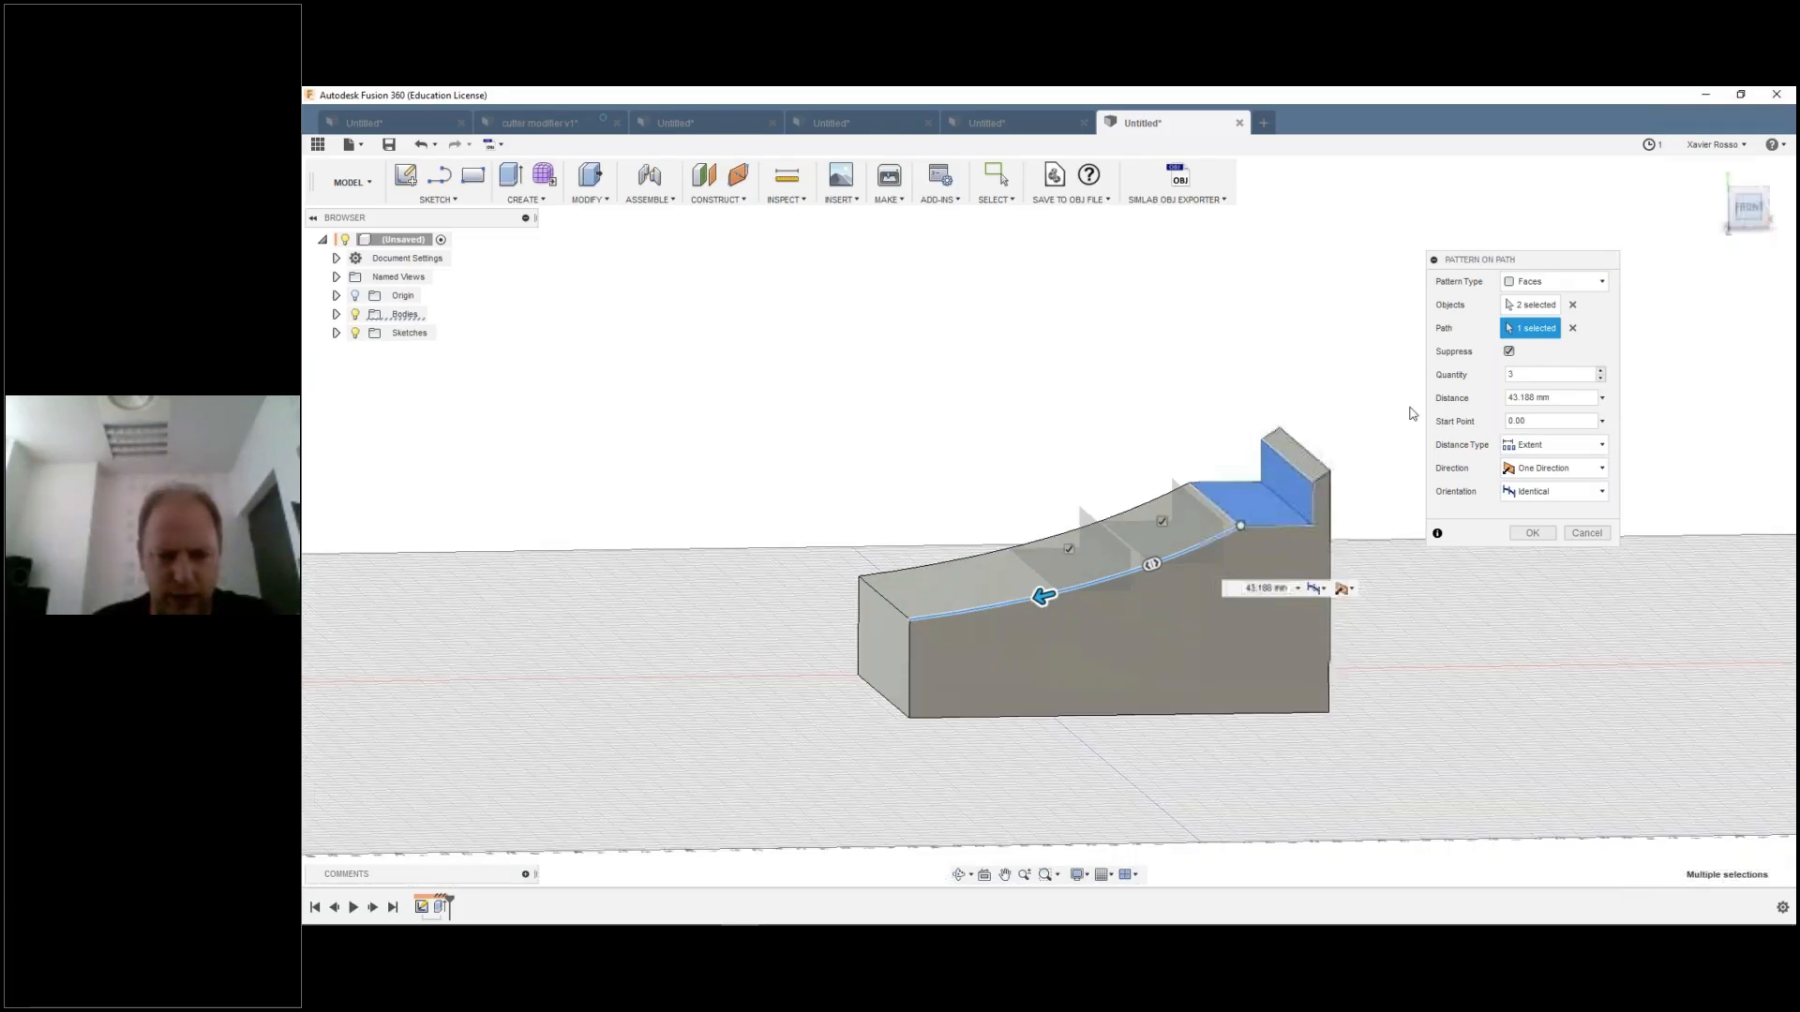
{"action": "scroll", "coordinate": [1138, 580], "scroll_direction": "up", "scroll_amount": 3}
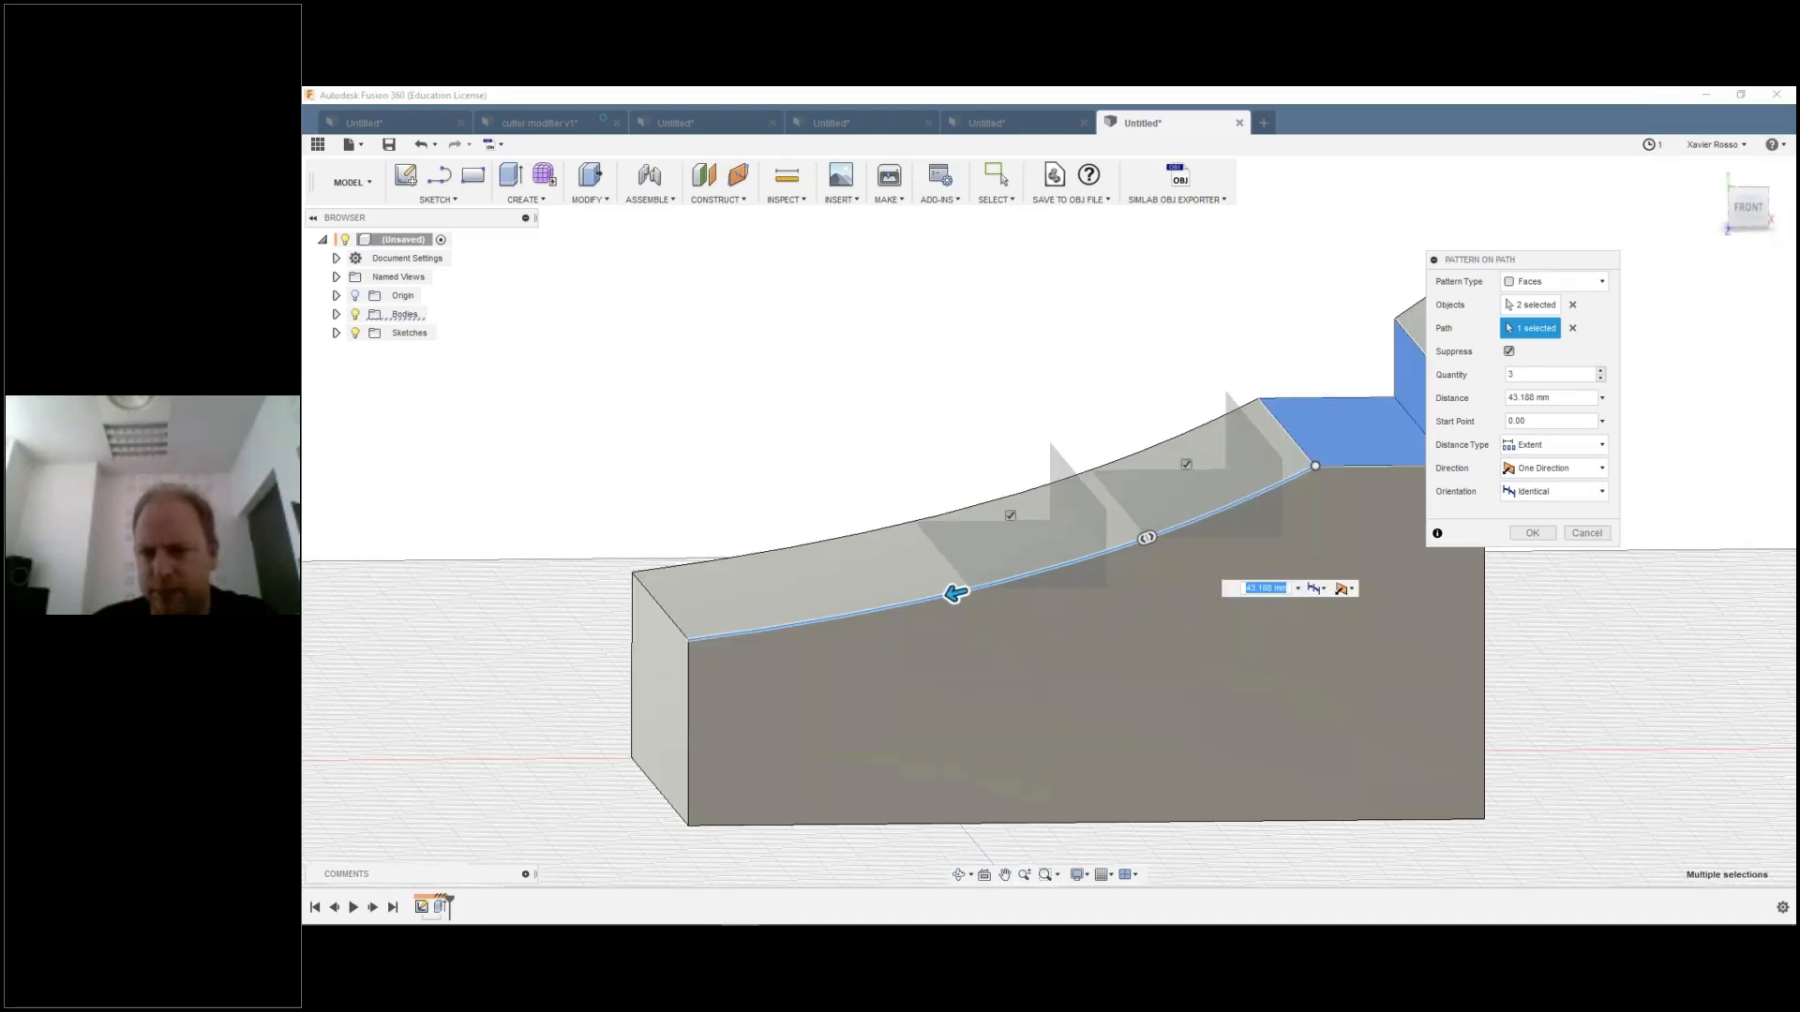
Step: Extend the step face pattern down the curved edge to a distance of about 77 mm with a quantity of 5
{"action": "left_click_drag", "start_coordinate": [957, 590], "coordinate": [672, 642]}
{"action": "left_click", "coordinate": [1601, 371]}
{"action": "left_click", "coordinate": [1600, 371]}
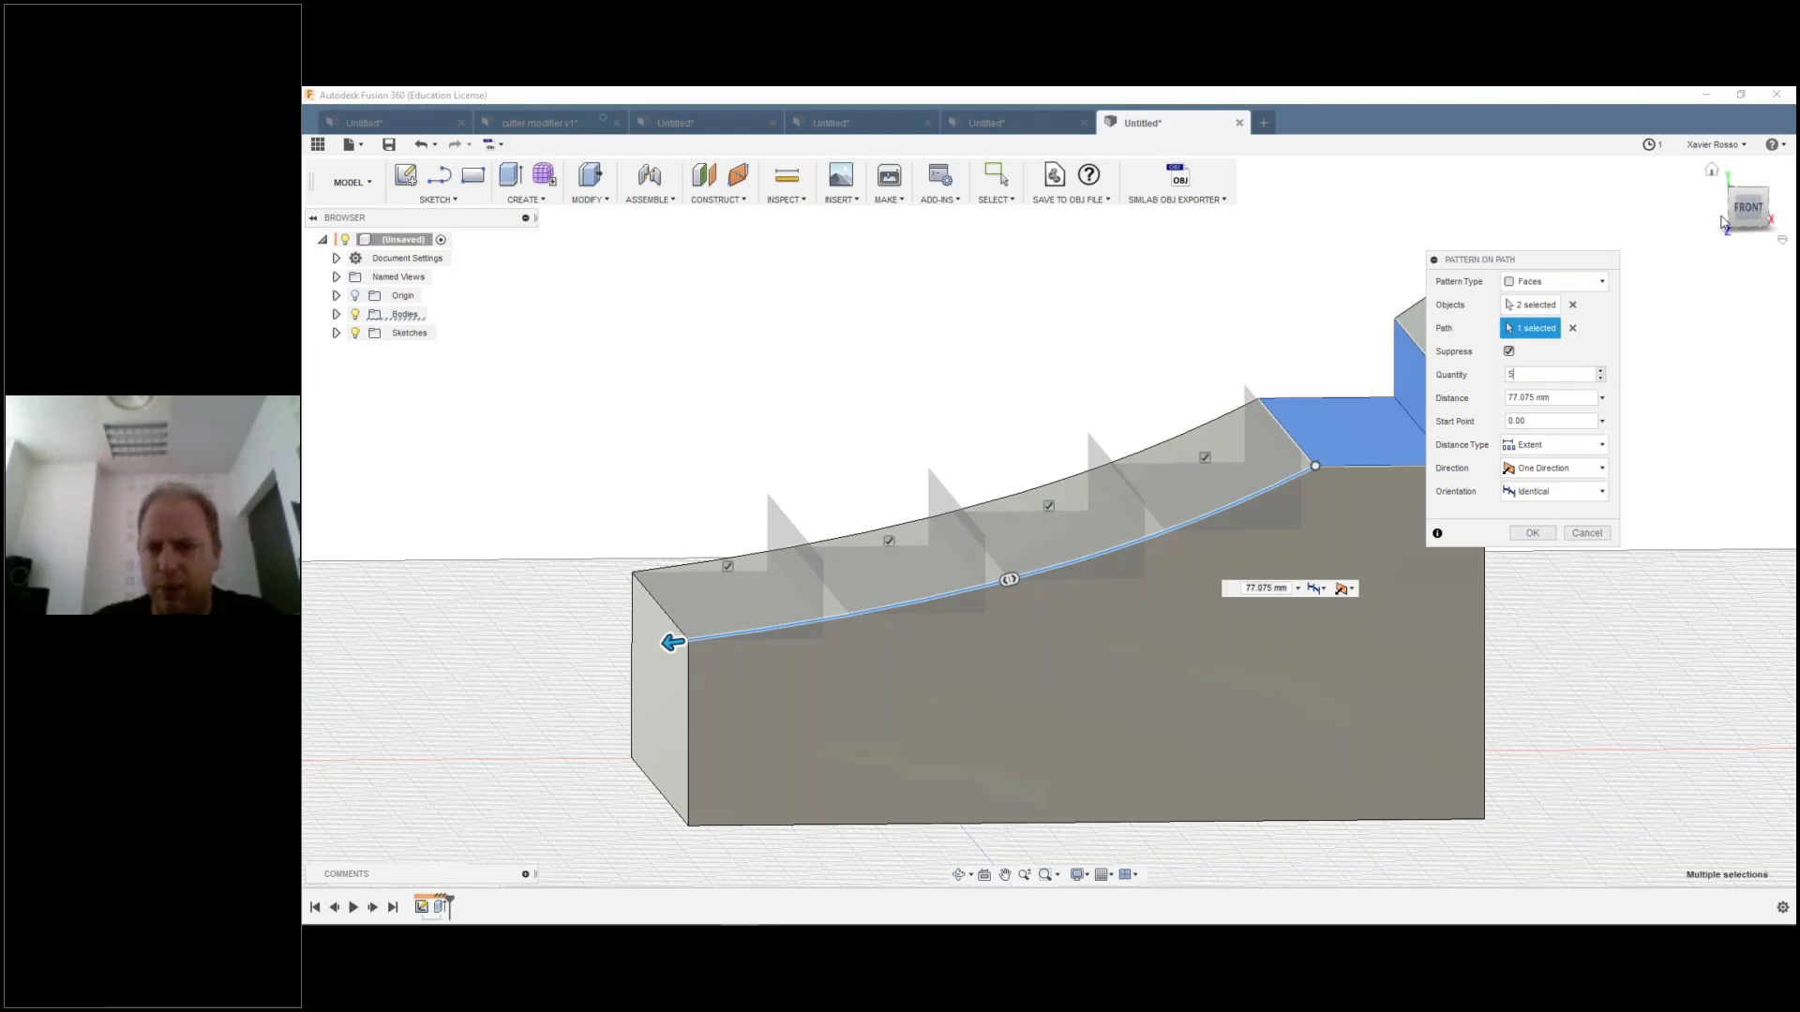
Step: Set the pattern orientation to Path Direction and create it with all step instances included
{"action": "left_click", "coordinate": [1749, 210]}
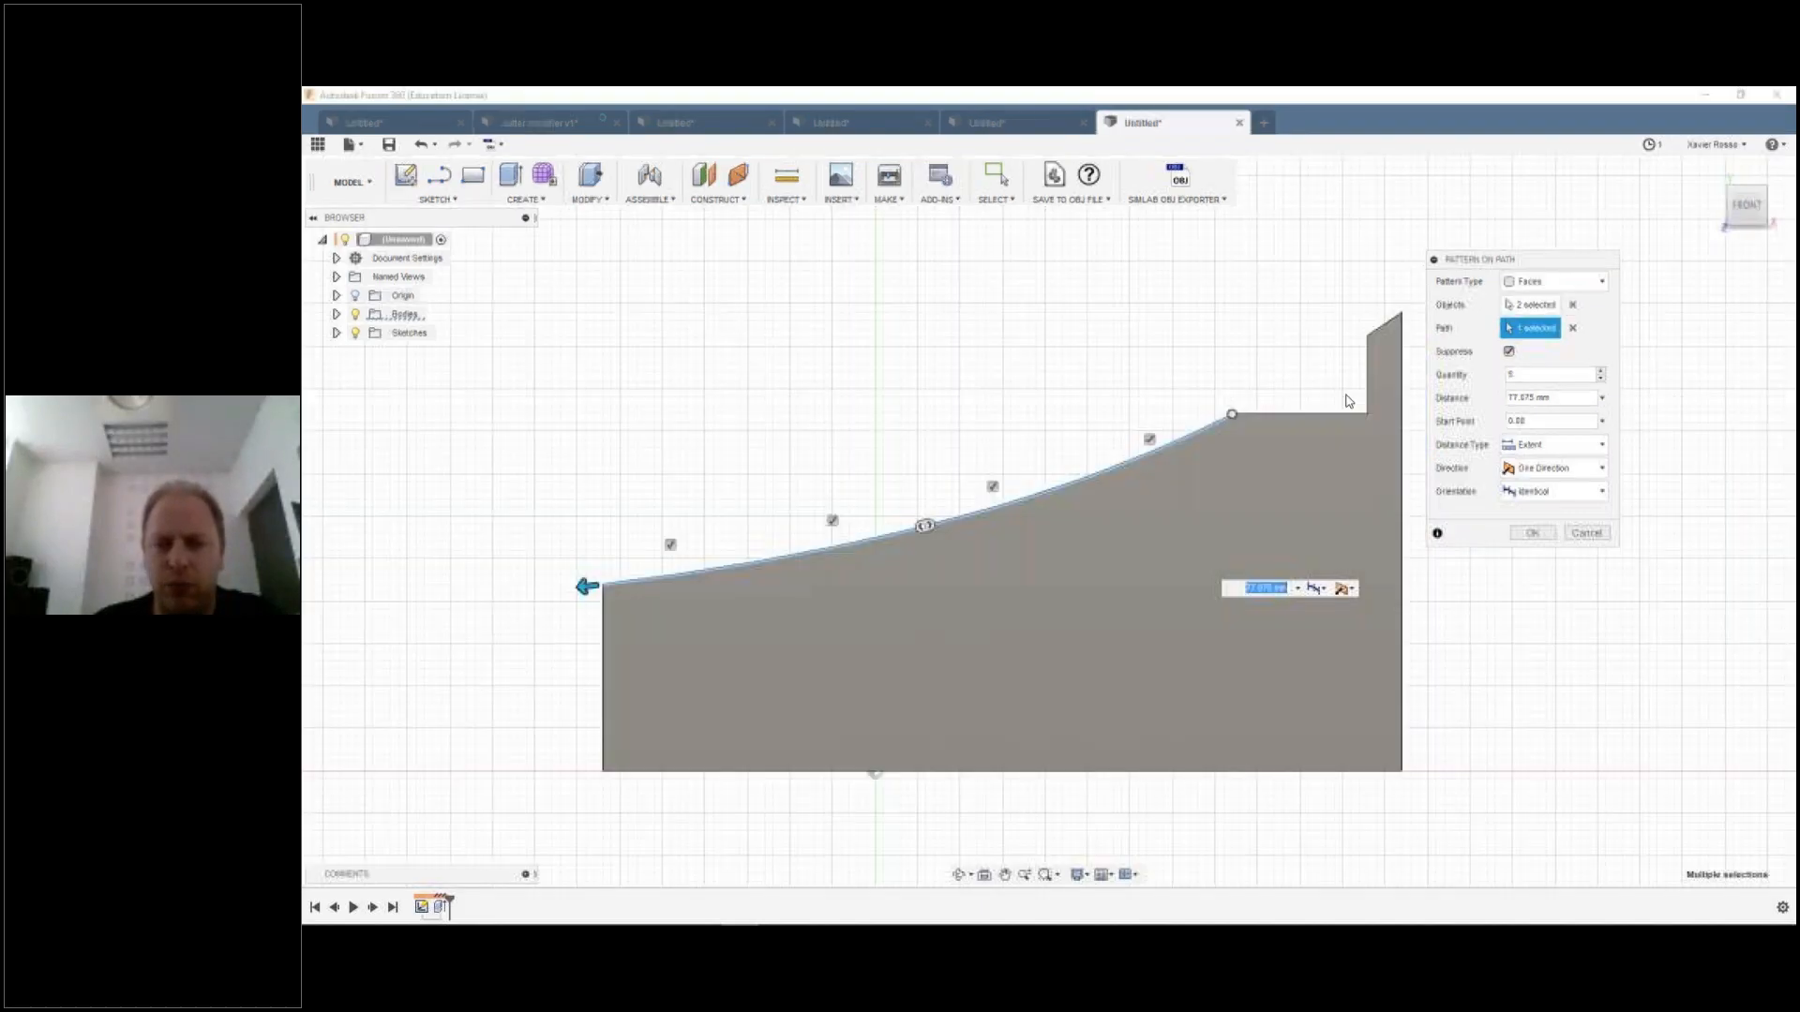
{"action": "middle_click_drag", "start_coordinate": [1348, 402], "coordinate": [1359, 408], "text": "shift"}
{"action": "left_click", "coordinate": [1563, 493]}
{"action": "left_click", "coordinate": [1535, 534]}
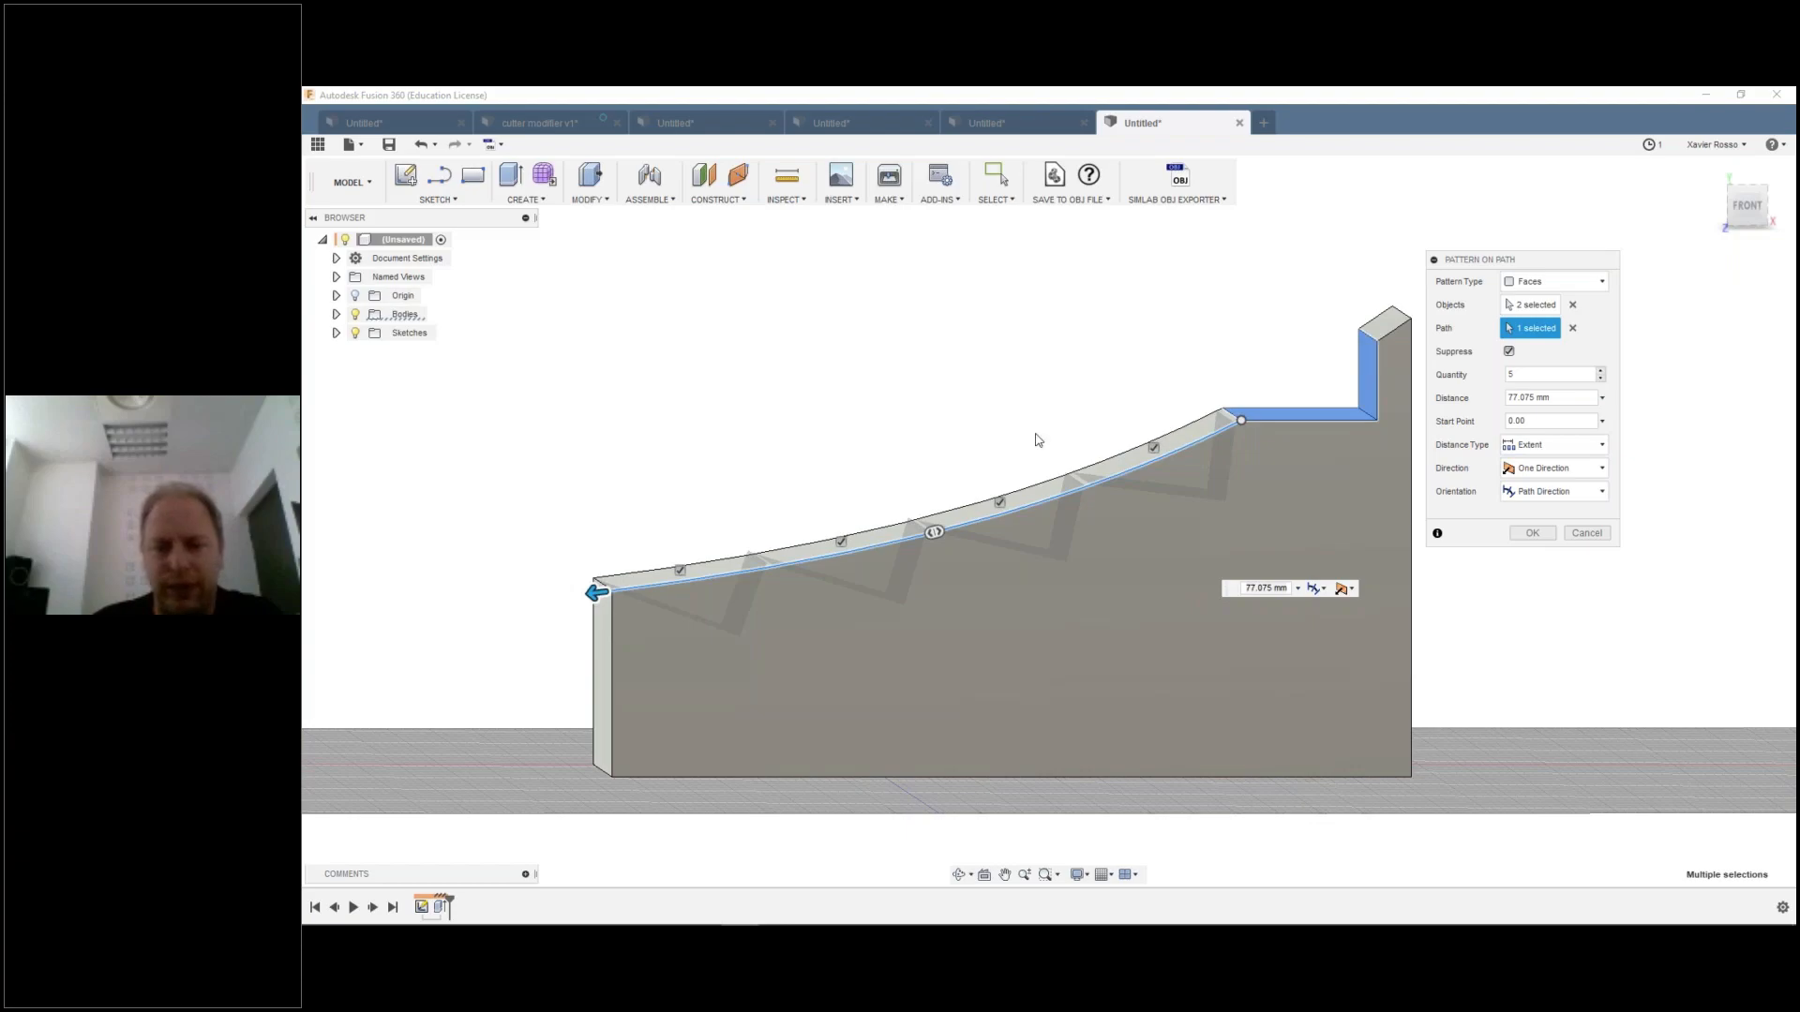
{"action": "left_click", "coordinate": [999, 502]}
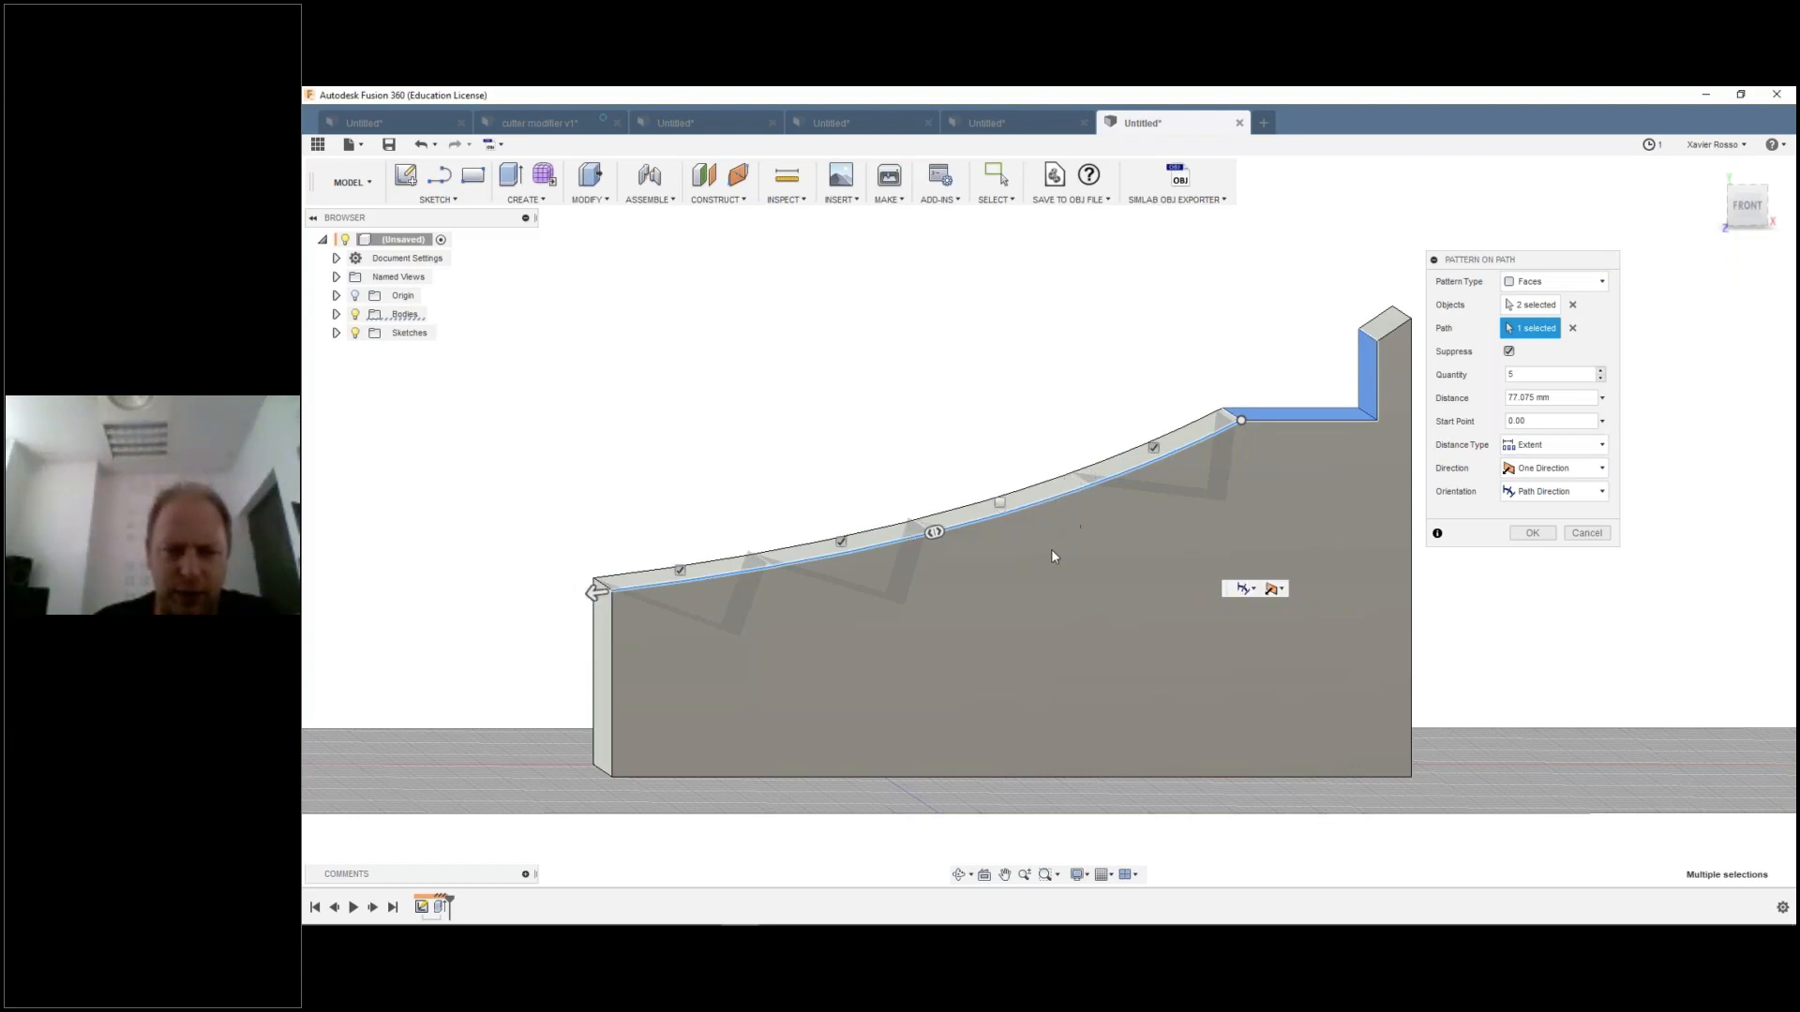
{"action": "left_click", "coordinate": [999, 502]}
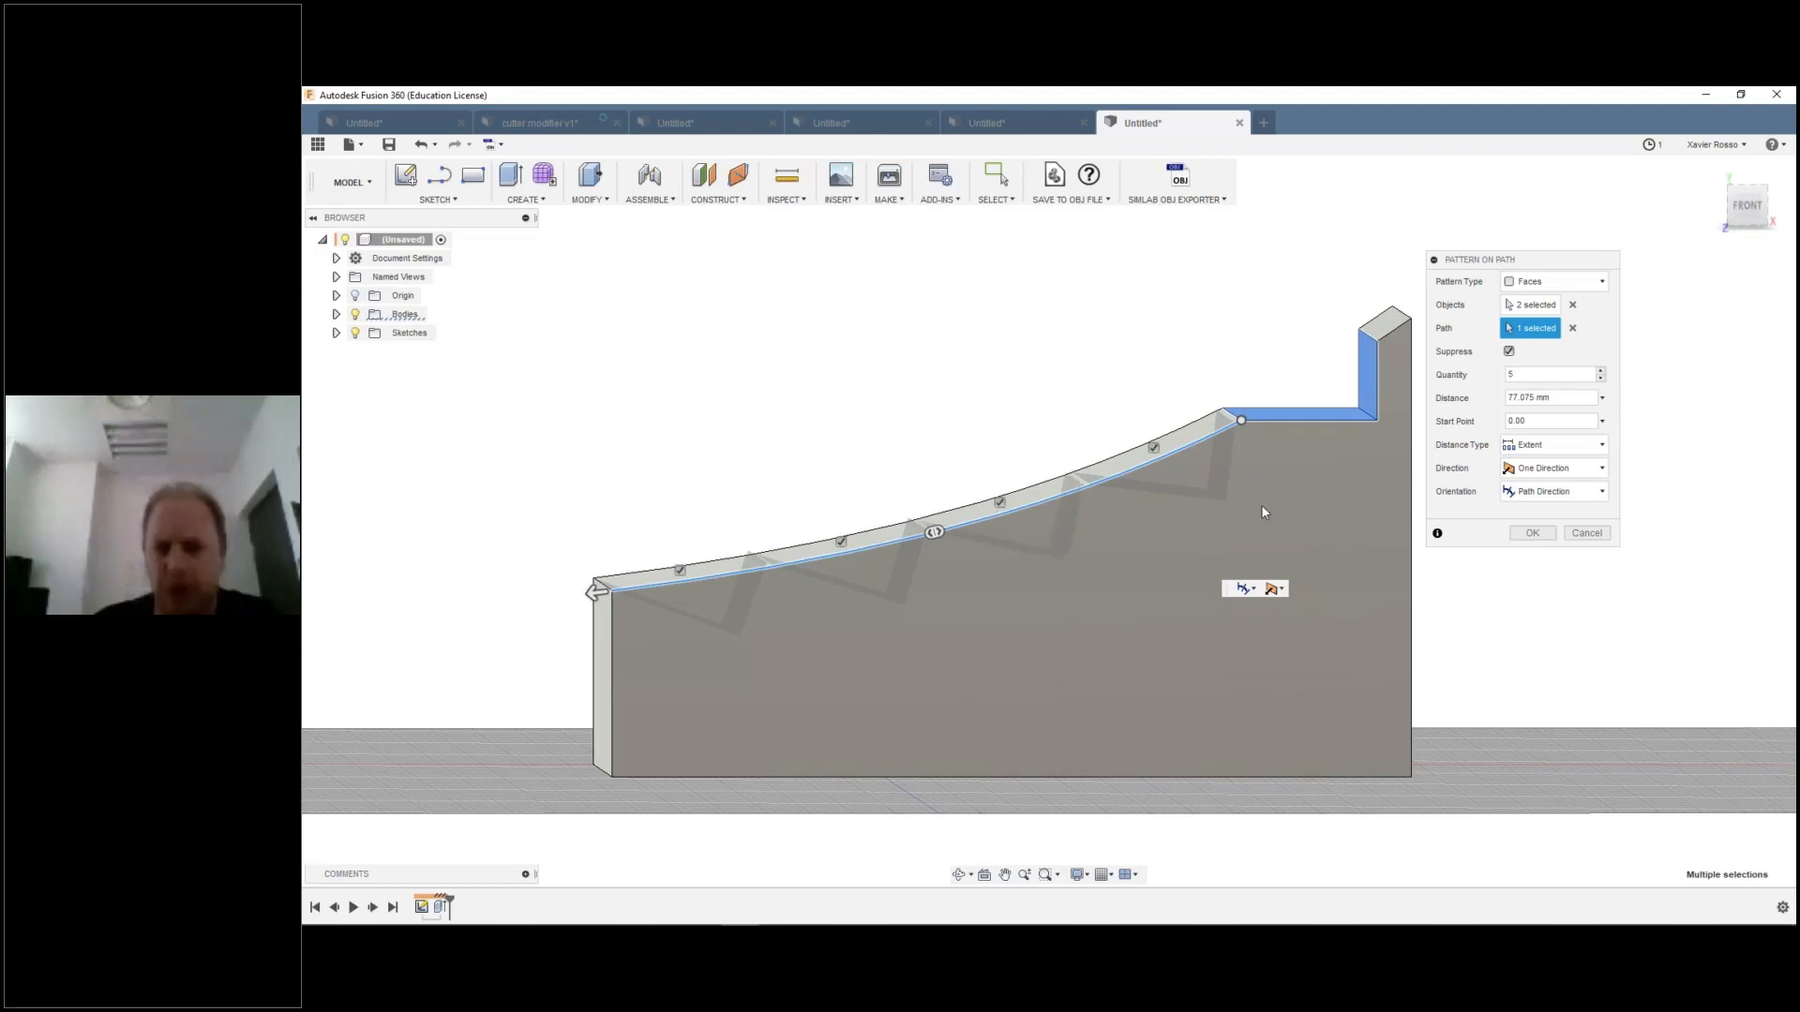
{"action": "left_click", "coordinate": [1536, 534]}
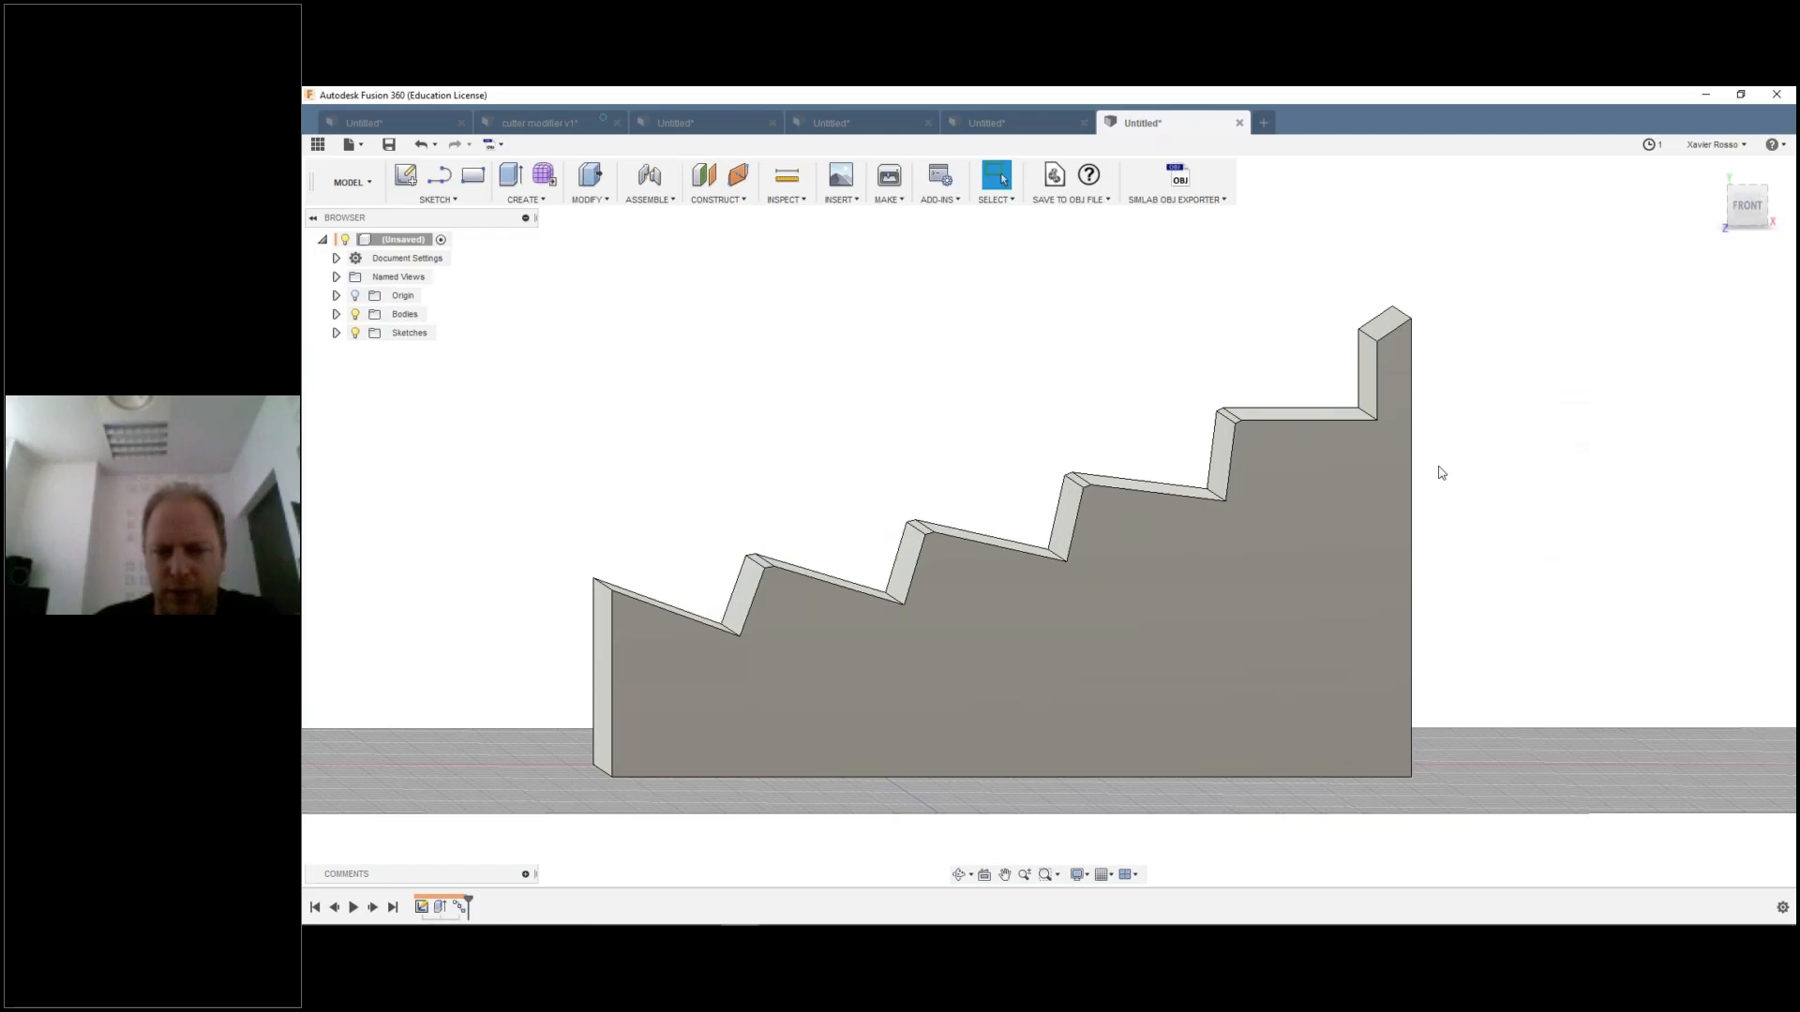
{"action": "middle_click_drag", "start_coordinate": [1441, 473], "coordinate": [1775, 230], "text": "shift"}
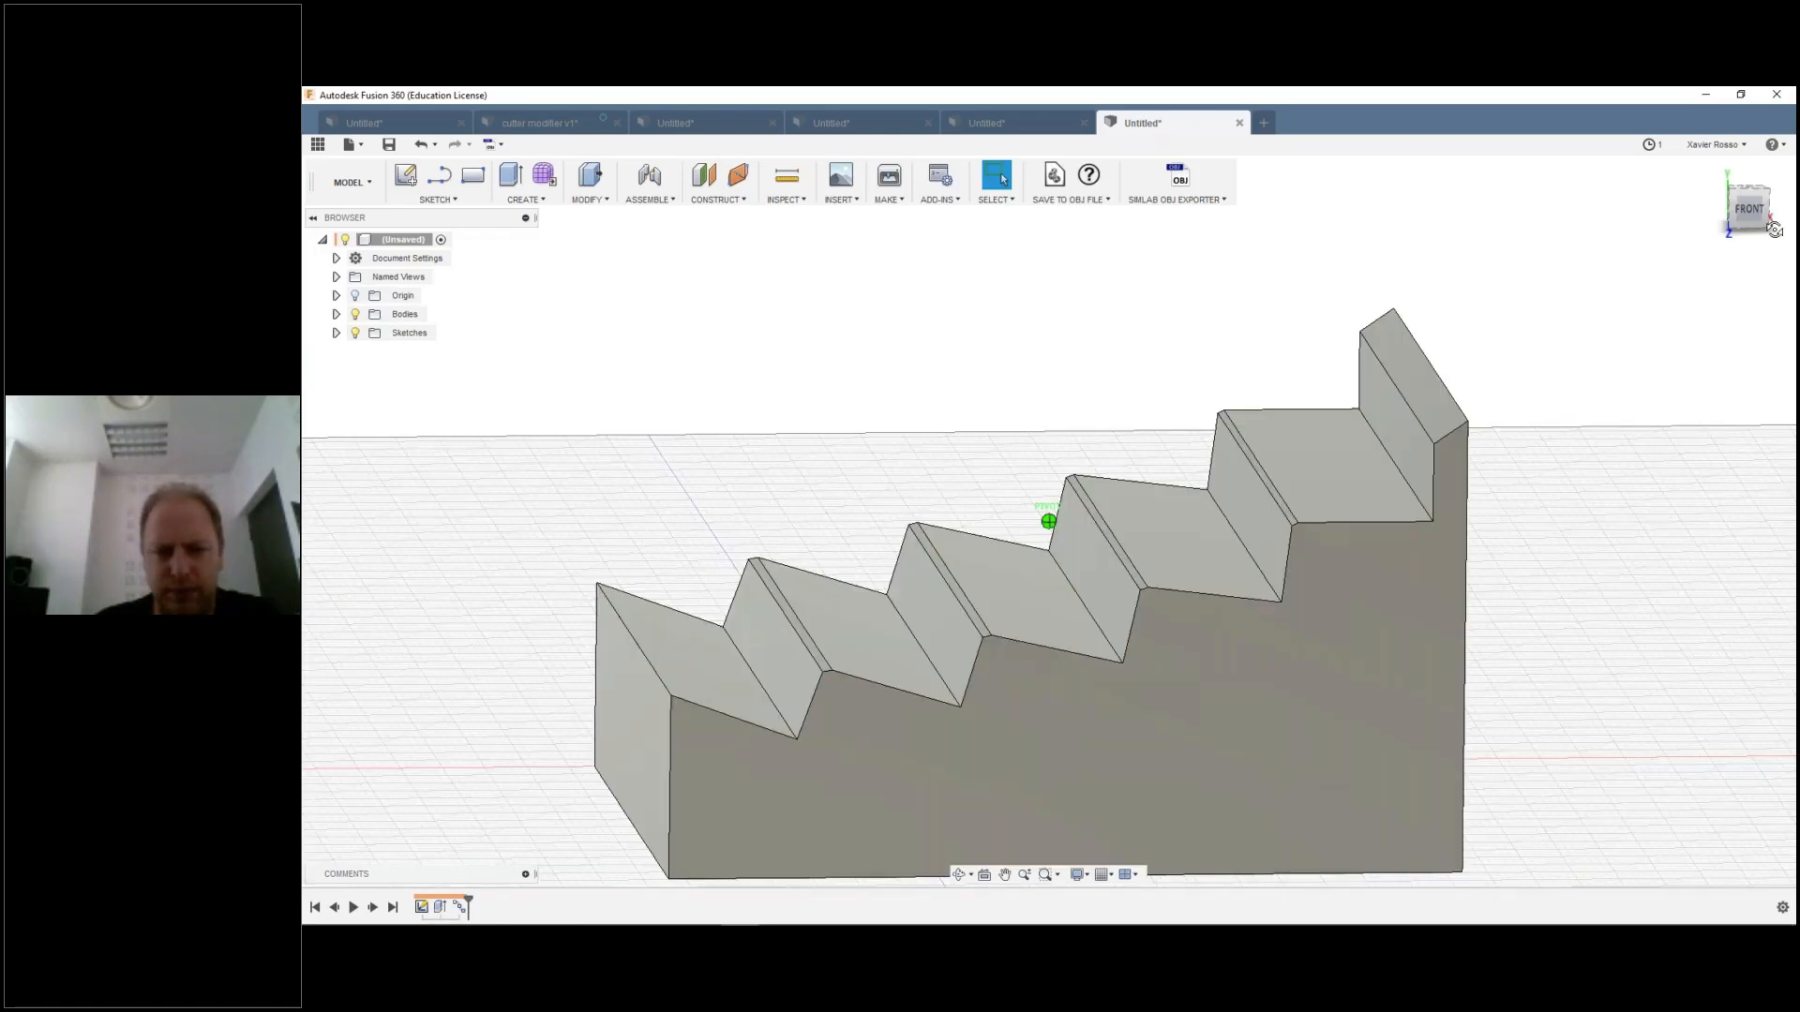
{"action": "left_click", "coordinate": [1748, 211]}
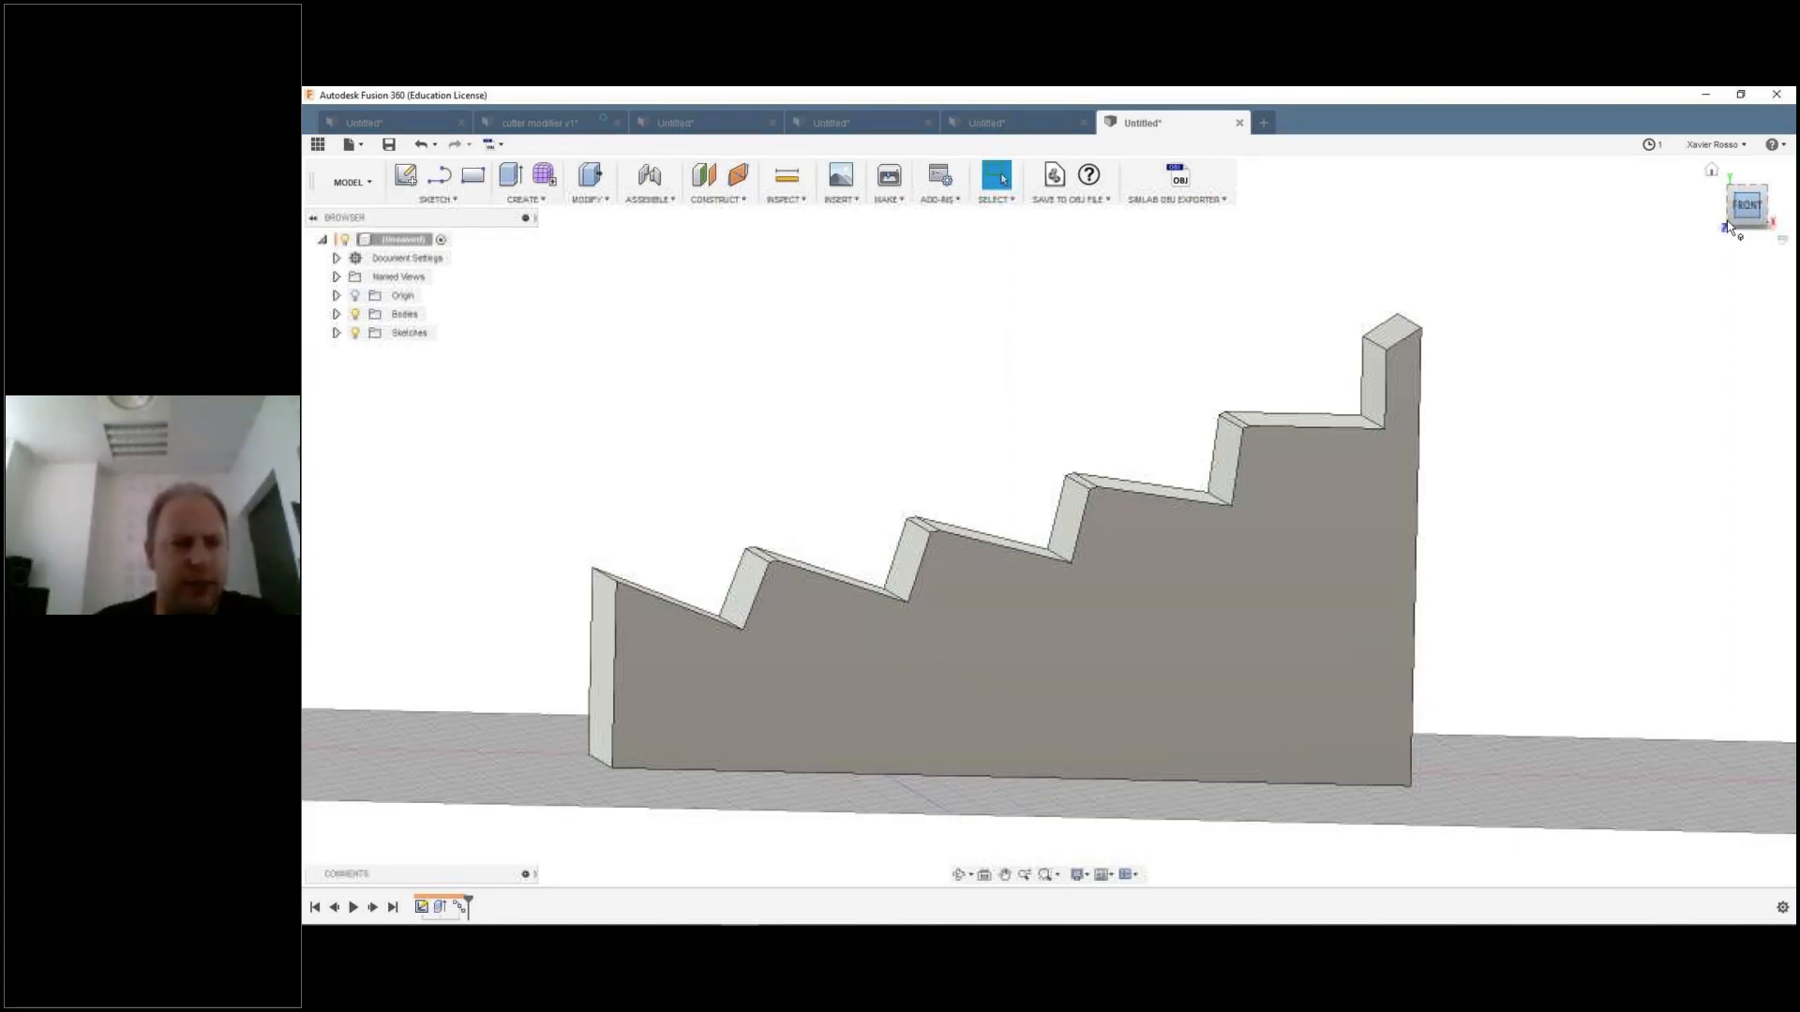
{"action": "left_click", "coordinate": [1744, 218]}
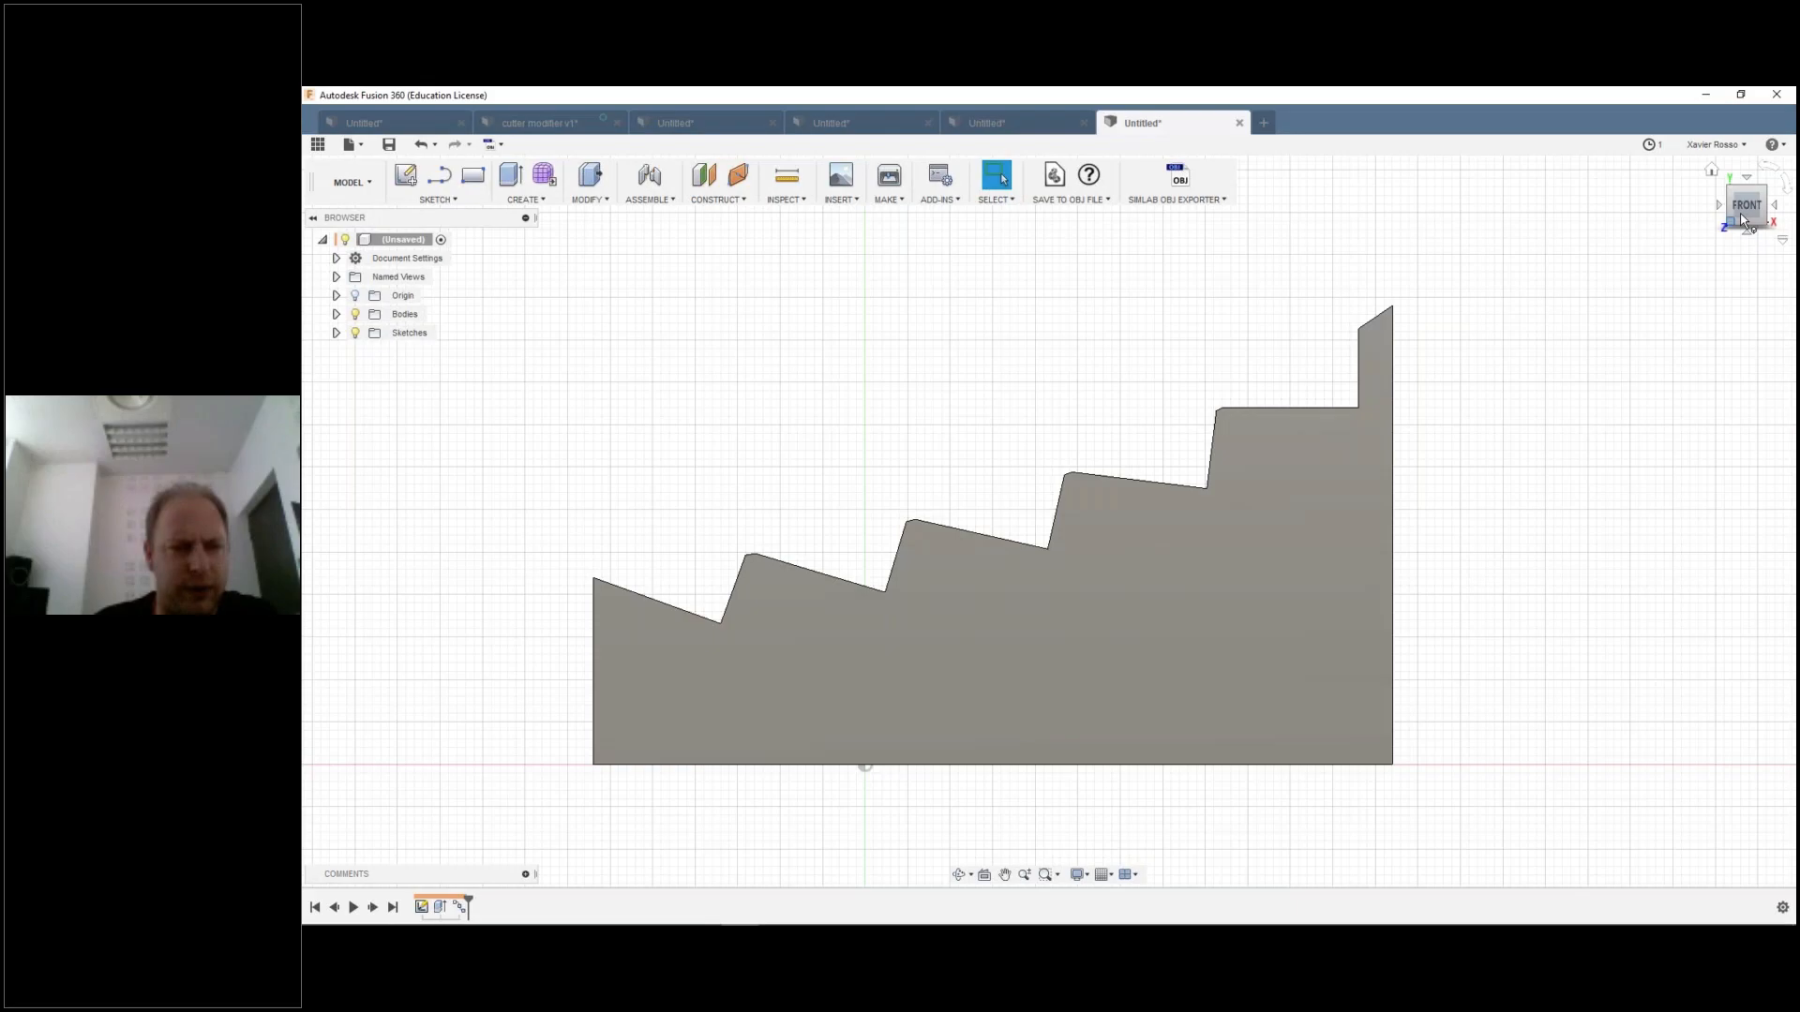
{"action": "left_click", "coordinate": [1711, 170]}
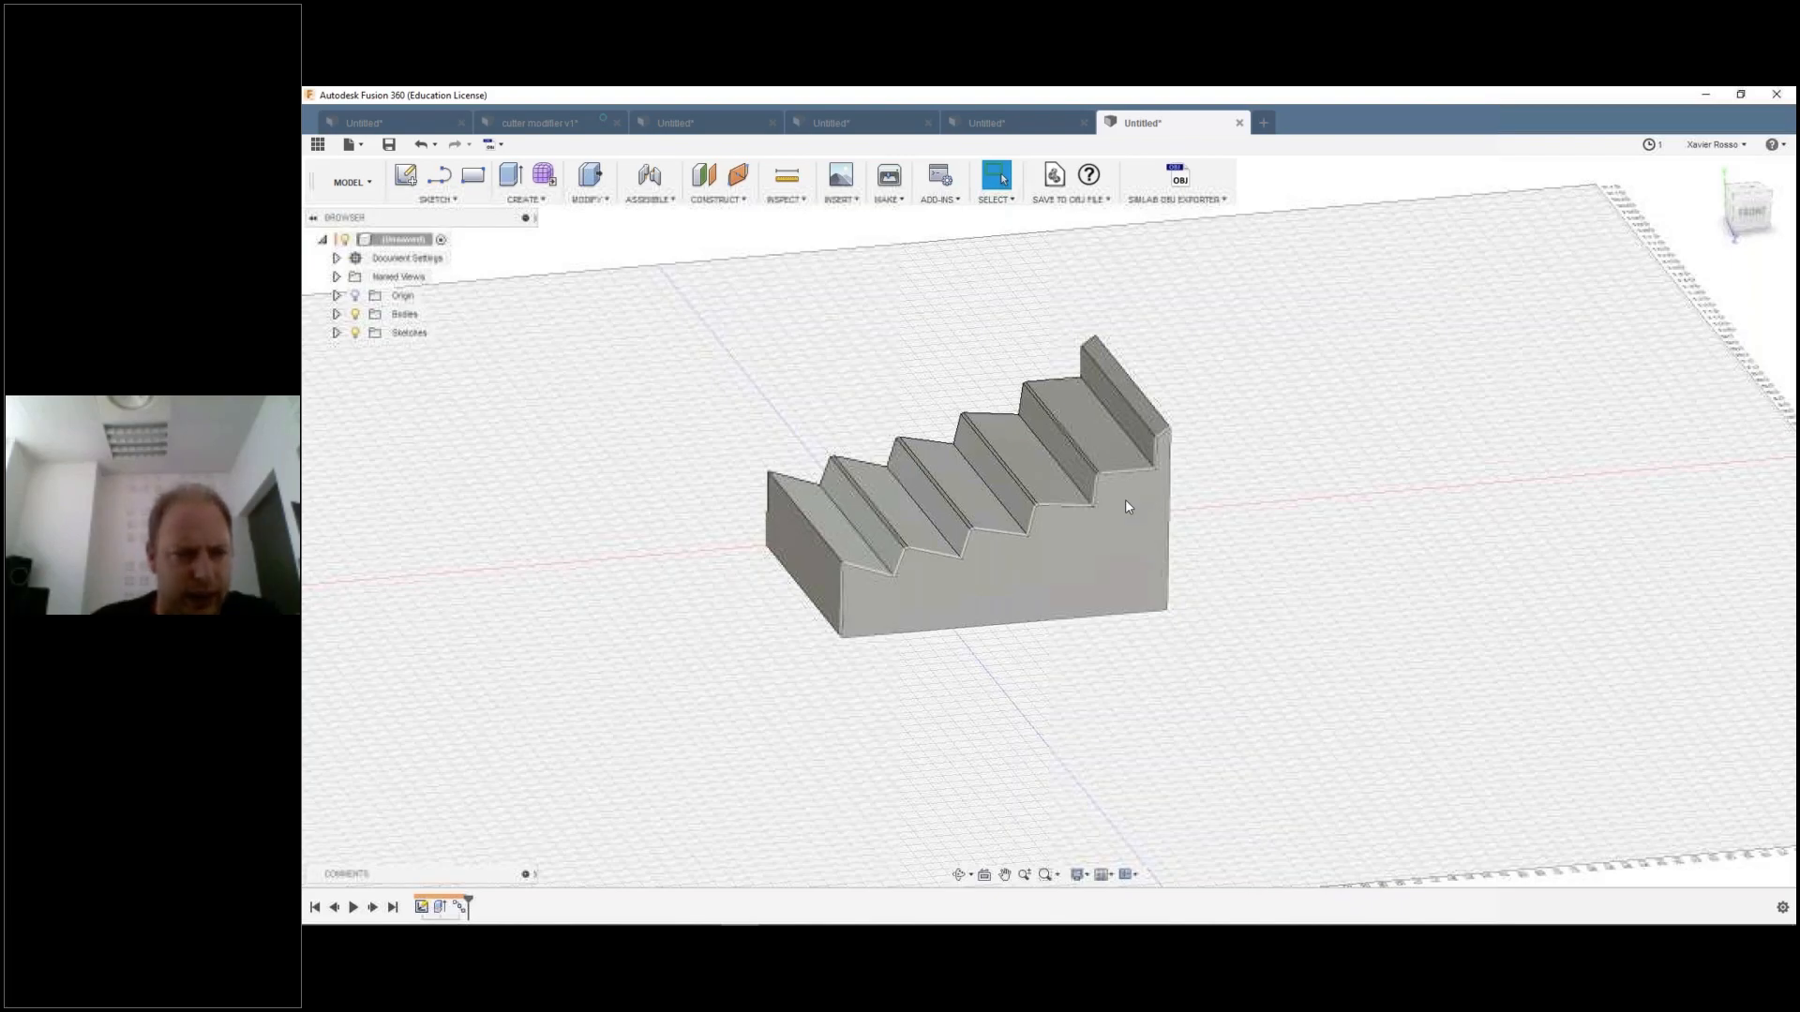
{"action": "left_click", "coordinate": [526, 200]}
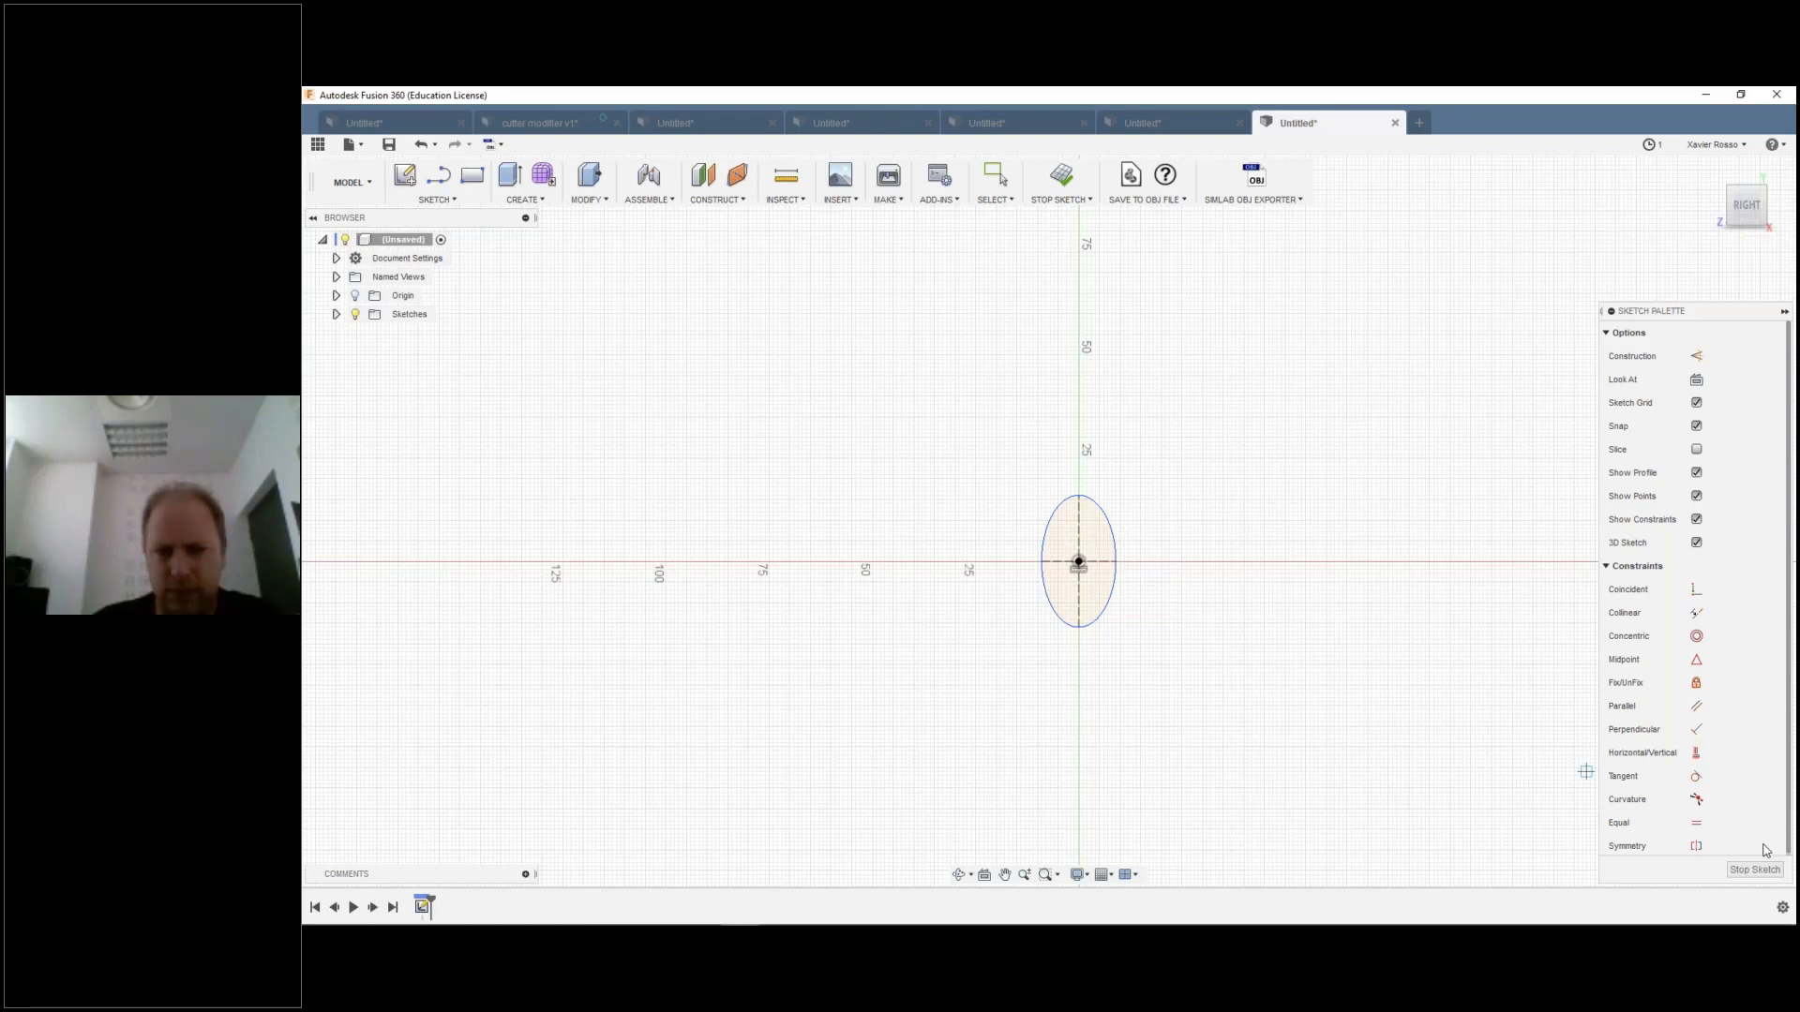
Step: Finish the ellipse sketch and set up a Pattern on Path of the elliptical ring body along the S-shaped spline
{"action": "left_click", "coordinate": [1754, 870]}
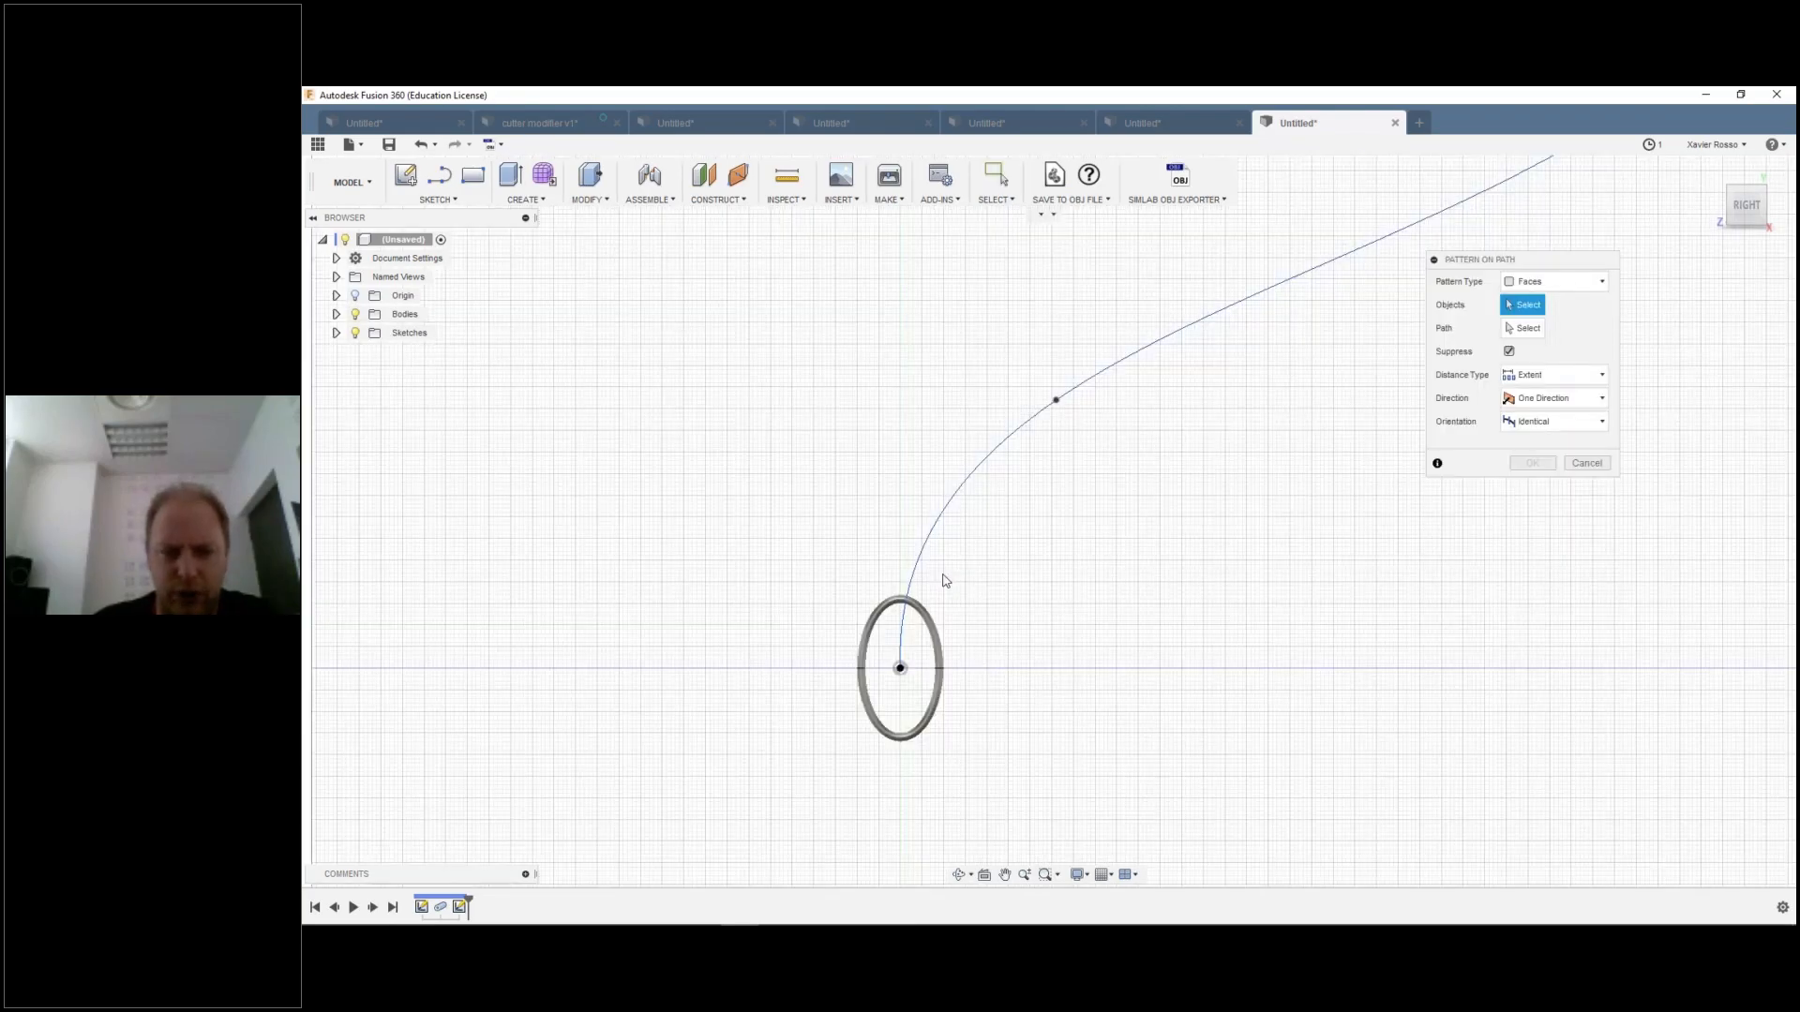
{"action": "left_click", "coordinate": [935, 625]}
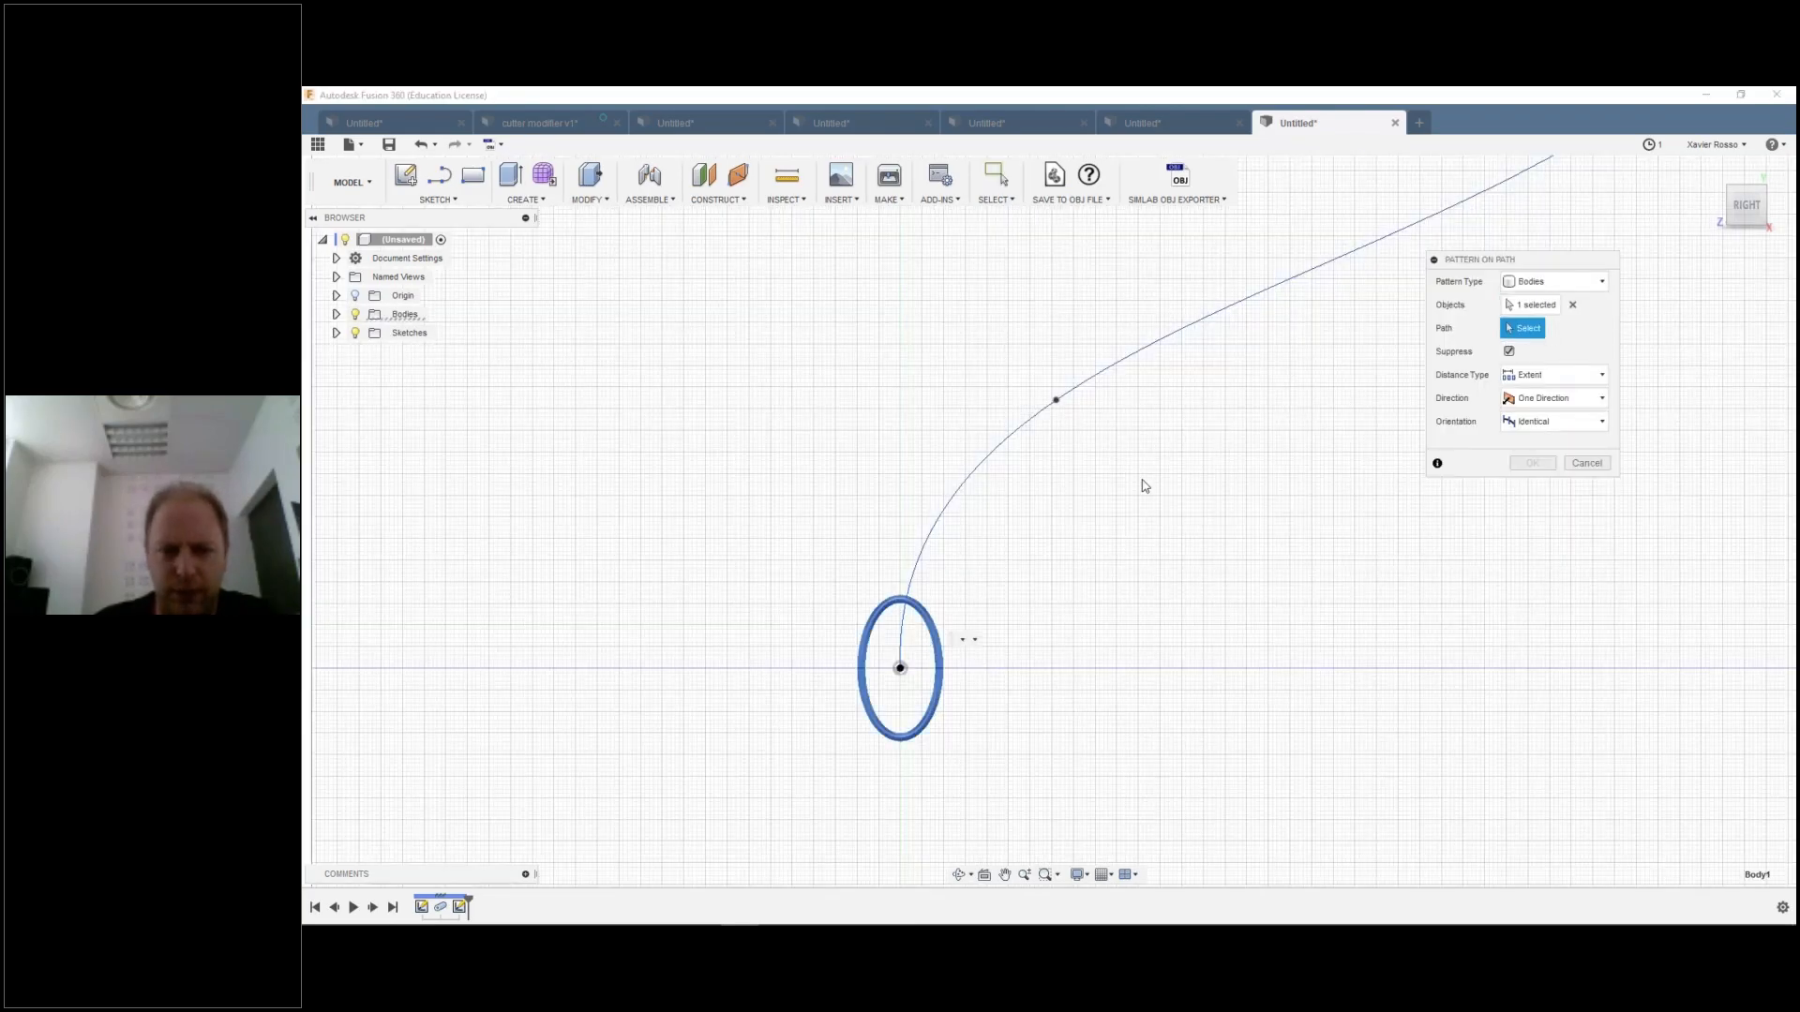
{"action": "left_click", "coordinate": [991, 460]}
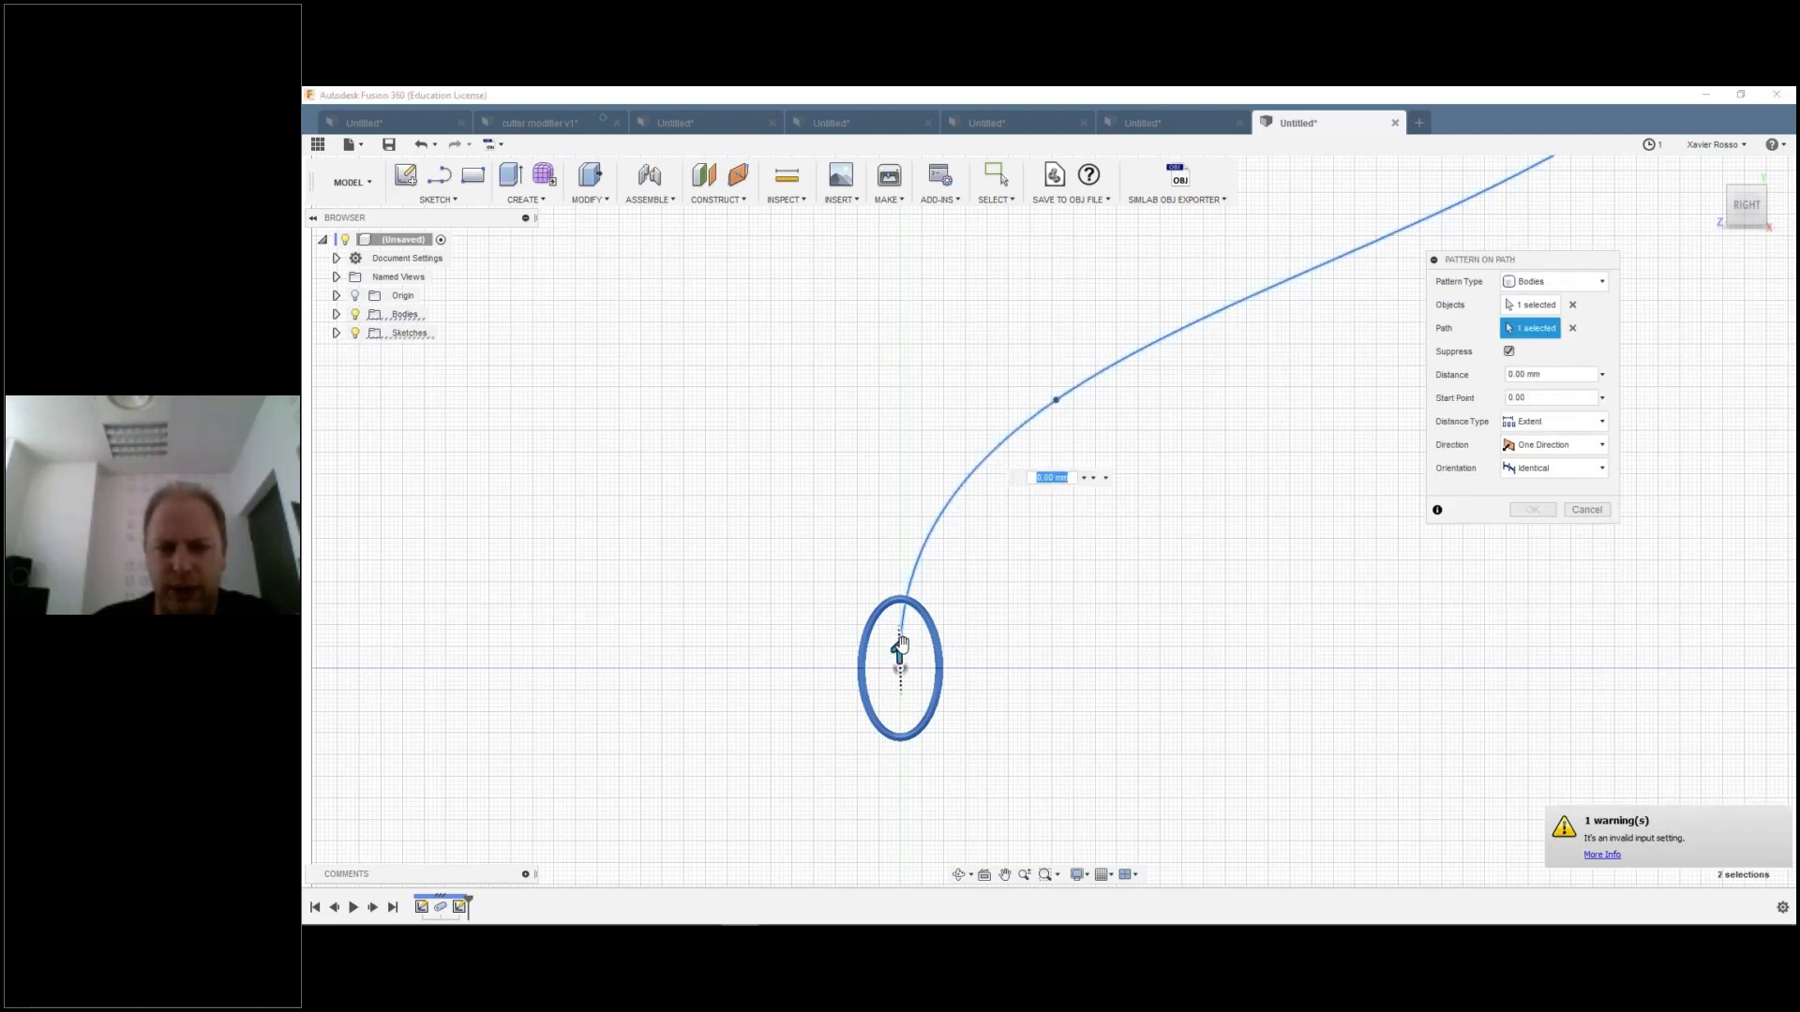
Step: Extend the ring pattern along the spline to a distance of about 430 mm and set its quantity to 15
{"action": "left_click_drag", "start_coordinate": [900, 643], "coordinate": [1021, 559]}
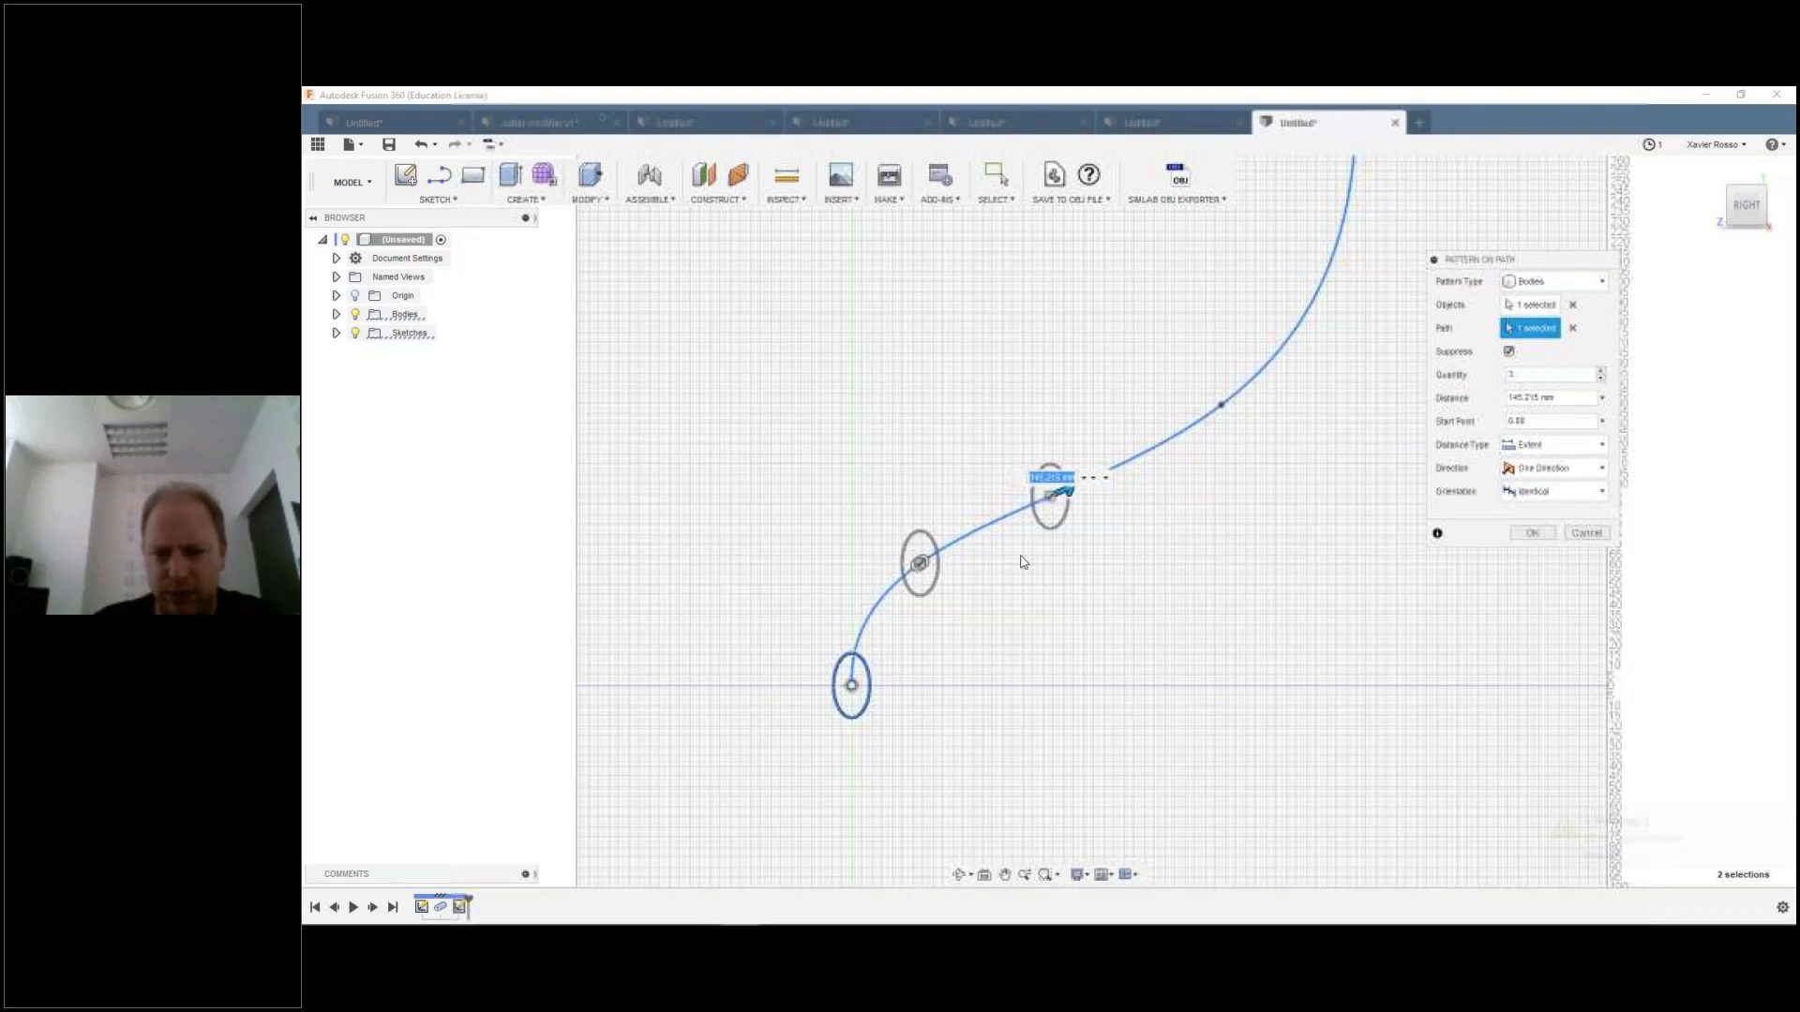
{"action": "left_click_drag", "start_coordinate": [1066, 489], "coordinate": [1203, 296]}
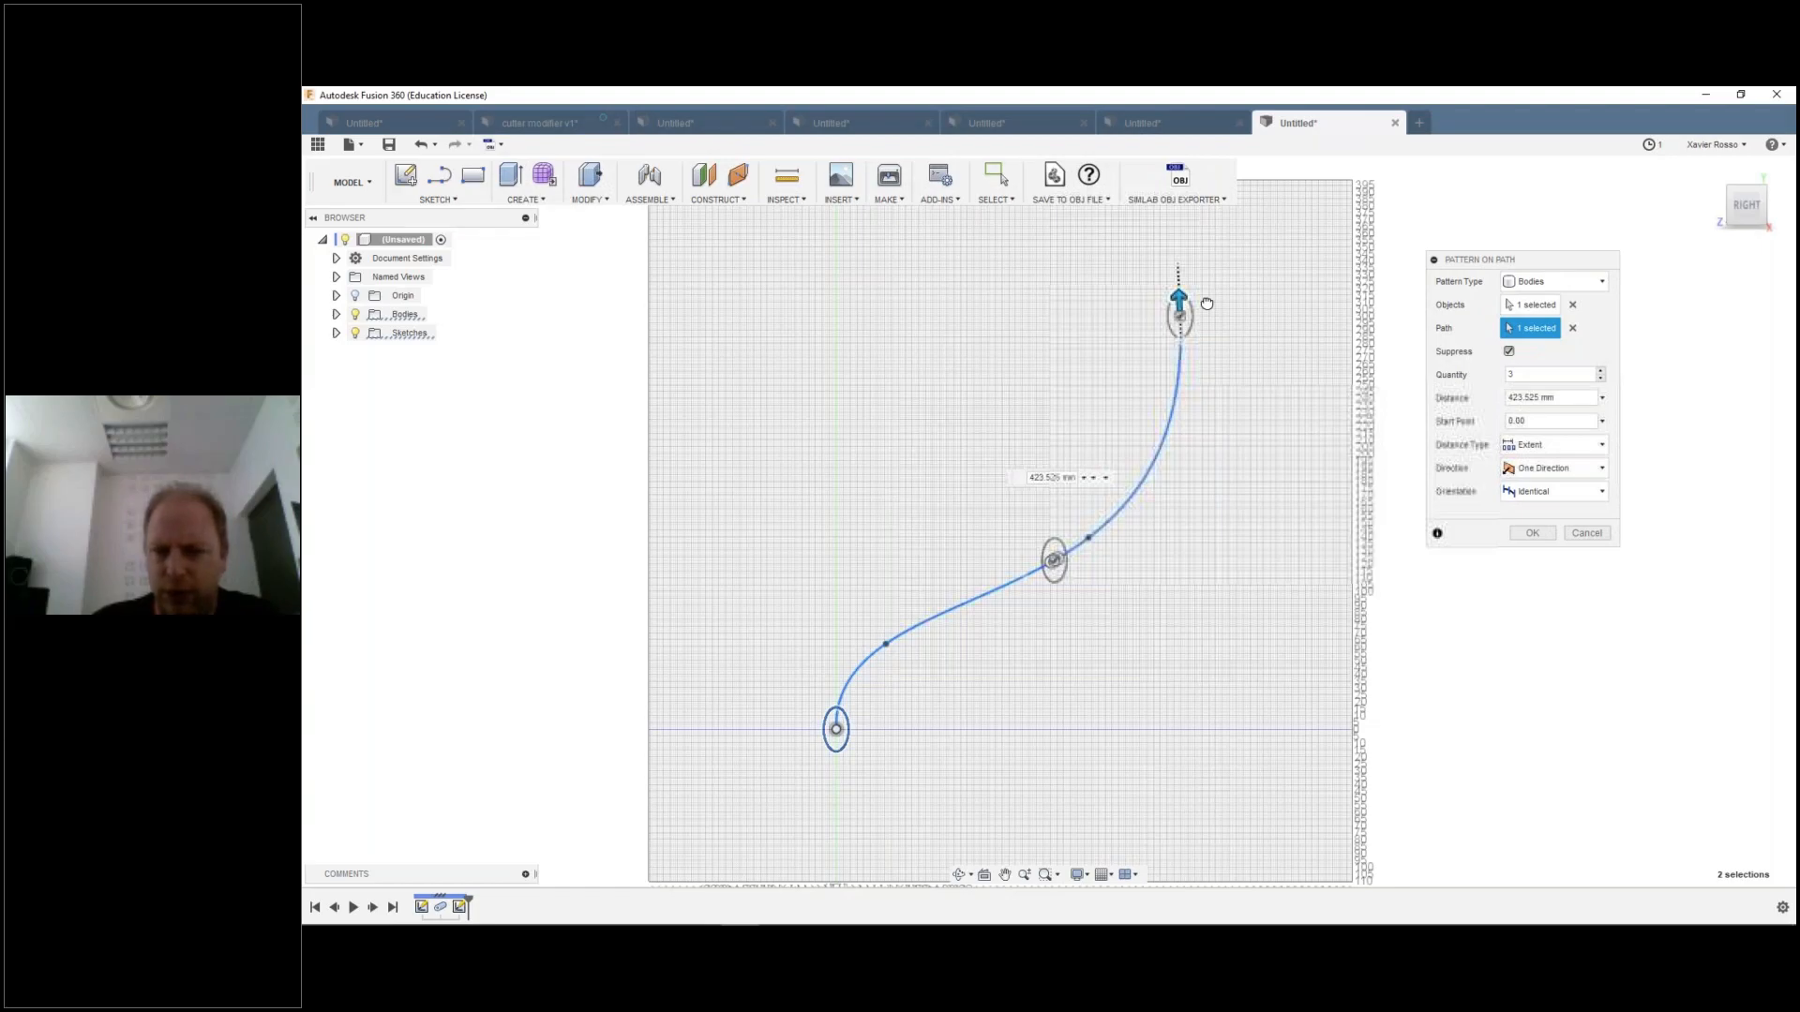
{"action": "double_click", "coordinate": [1534, 374]}
{"action": "type", "text": "11"}
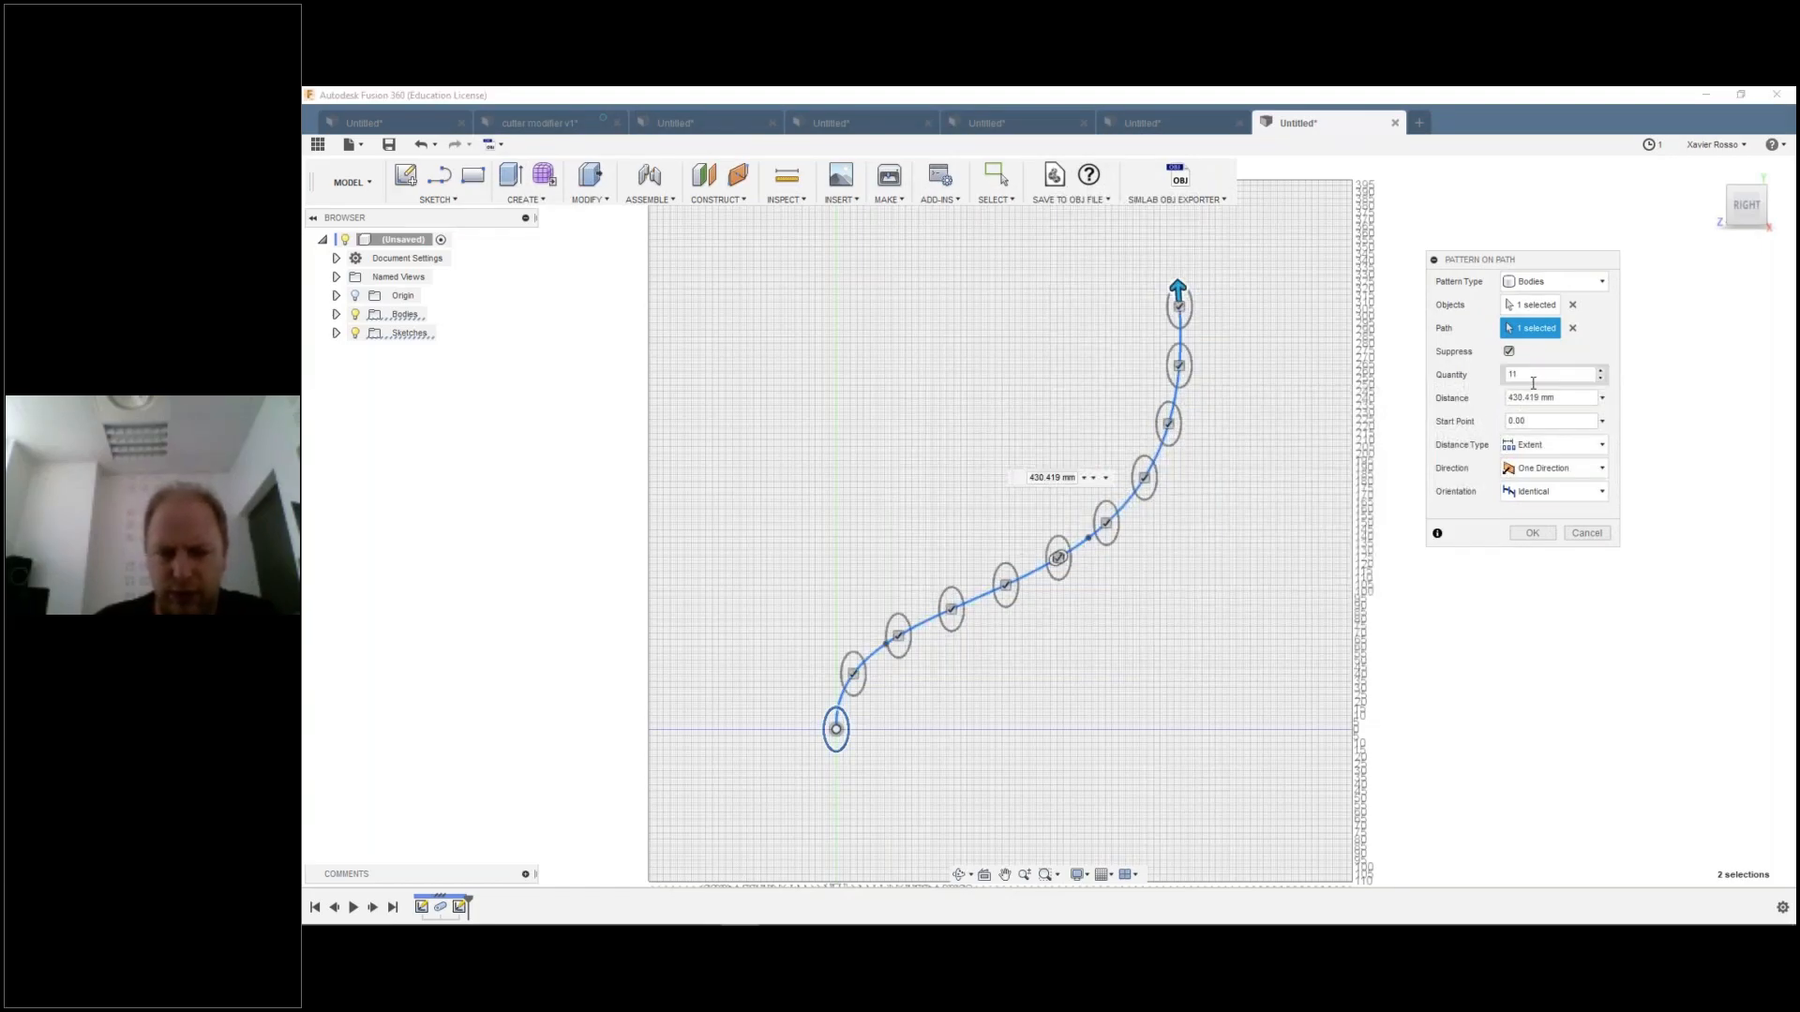
{"action": "key", "text": "BackSpace"}
{"action": "type", "text": "5"}
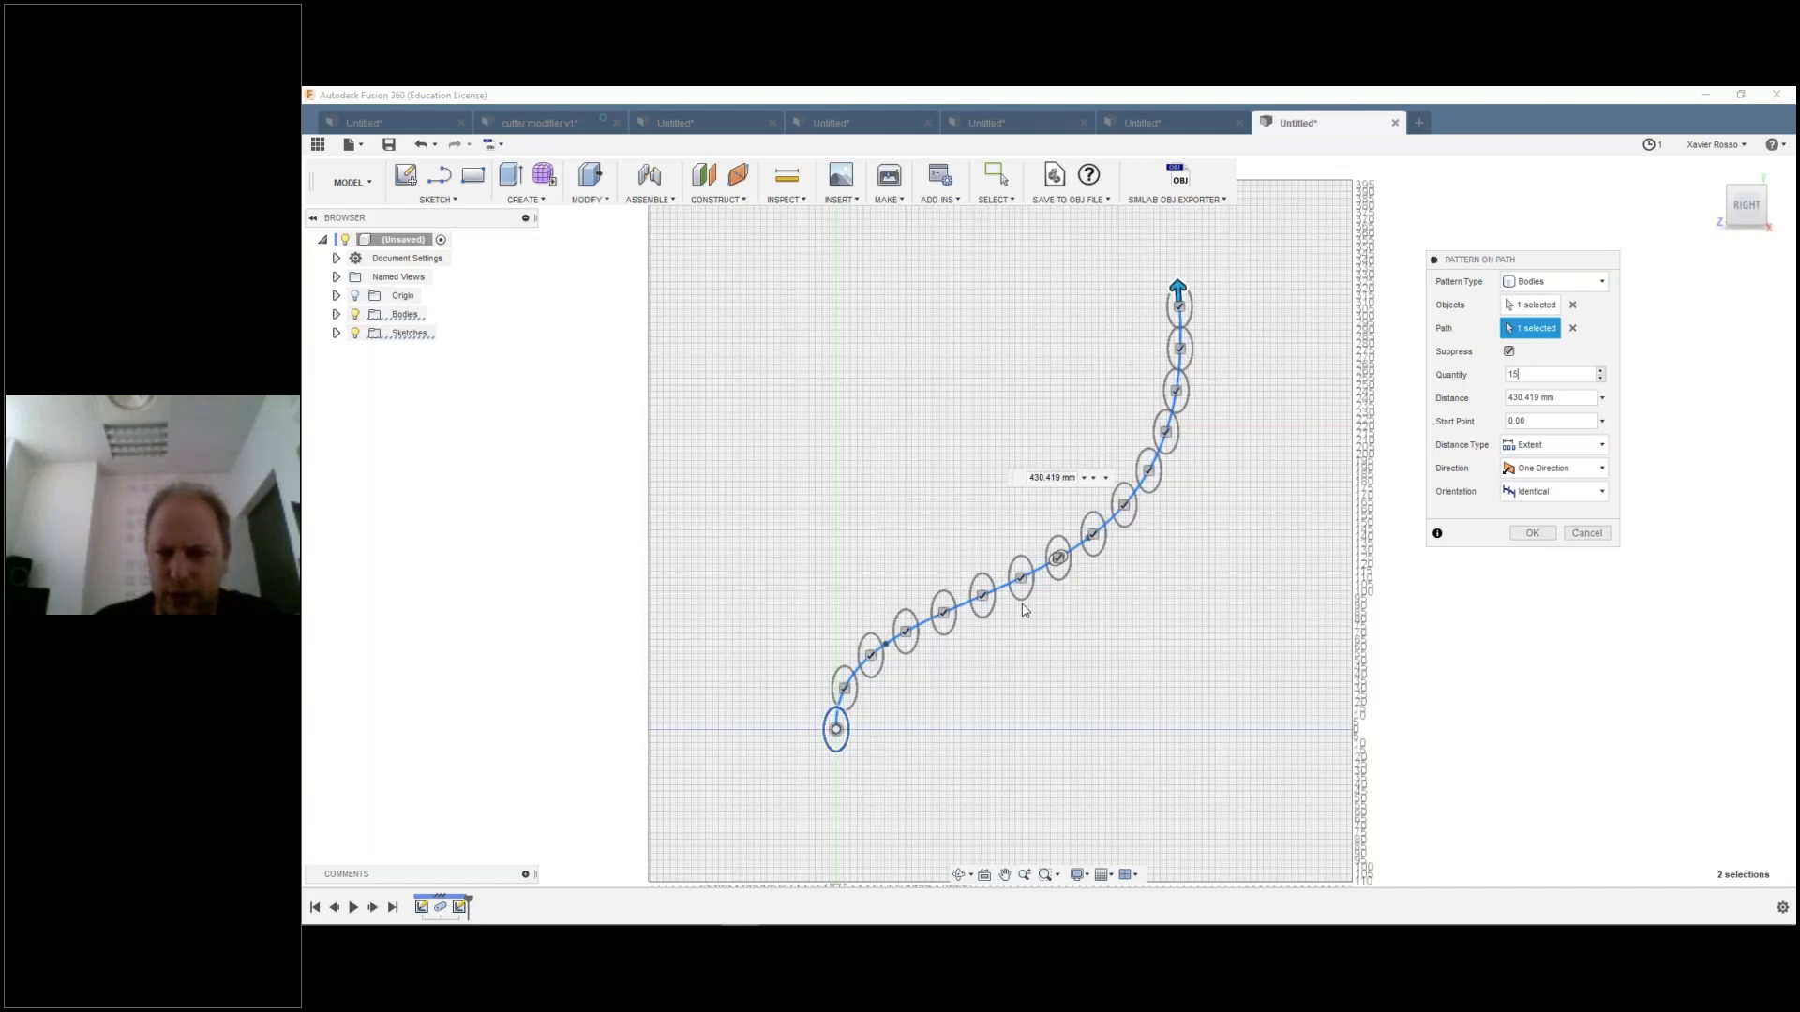
Step: Align the patterned rings with the spline using Path Direction orientation and create the chain
{"action": "scroll", "coordinate": [1025, 610], "scroll_direction": "up", "scroll_amount": 2}
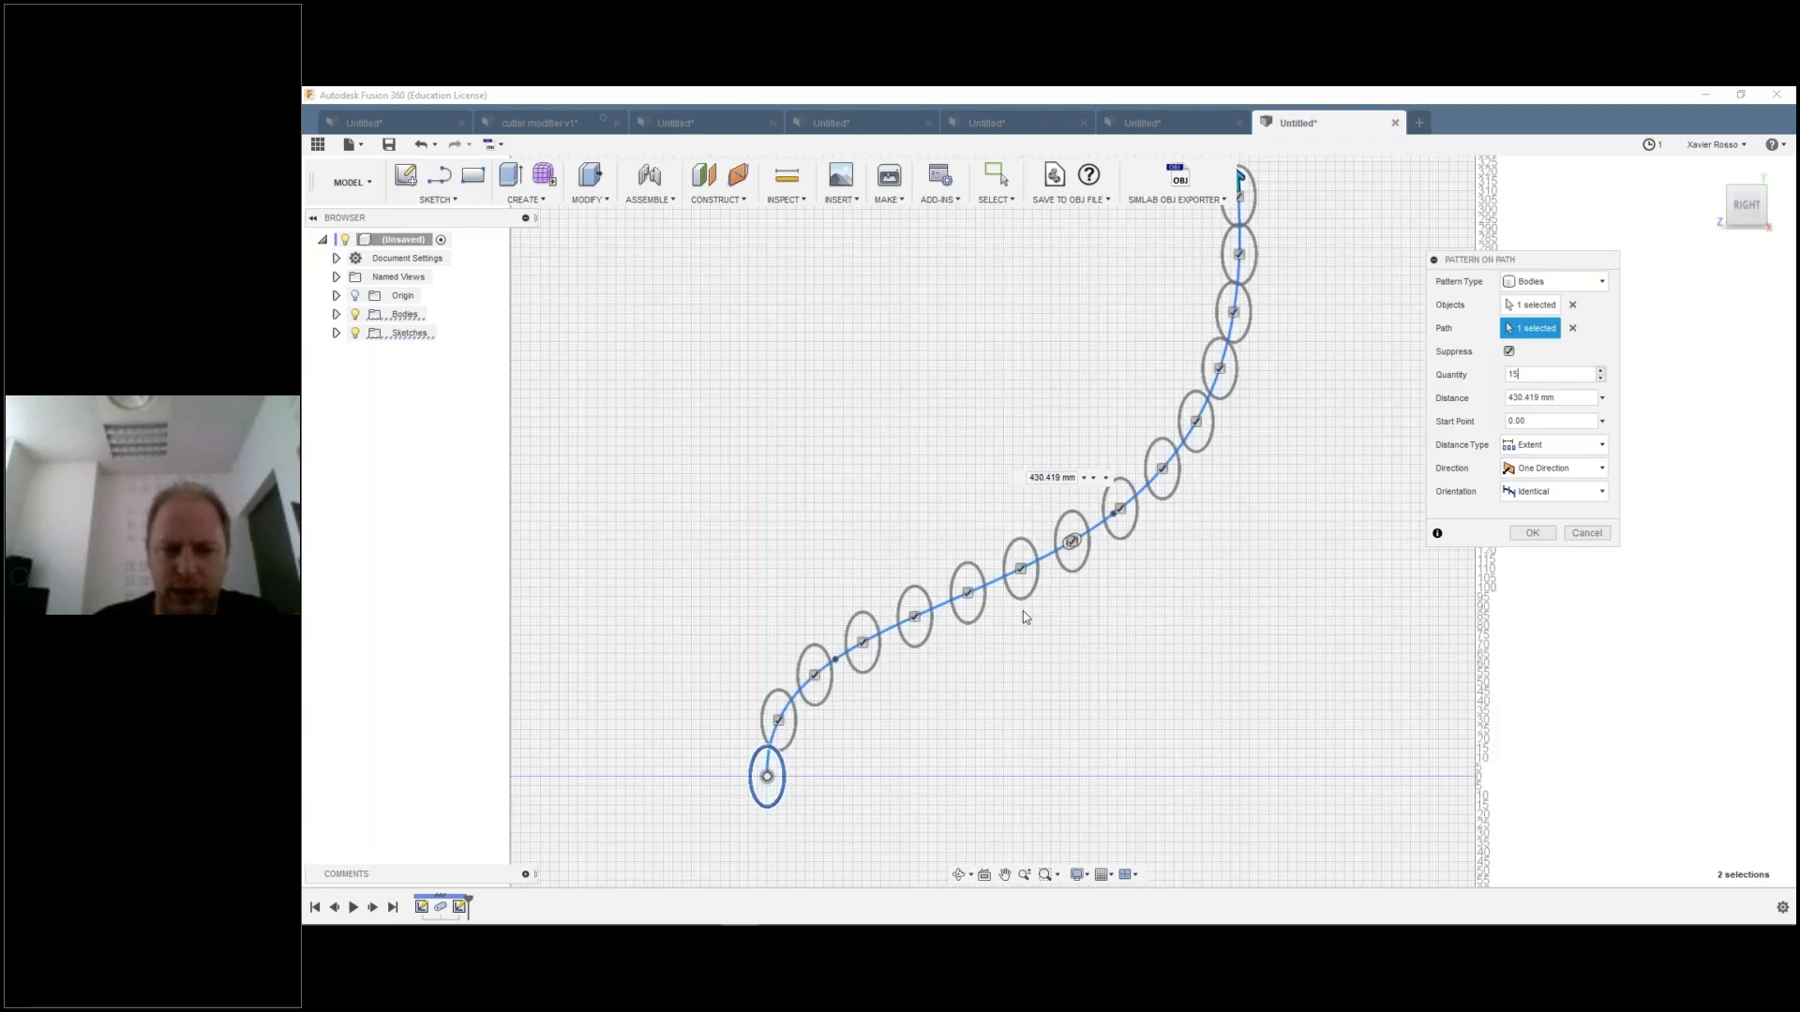
{"action": "scroll", "coordinate": [1634, 607], "scroll_direction": "up", "scroll_amount": 1}
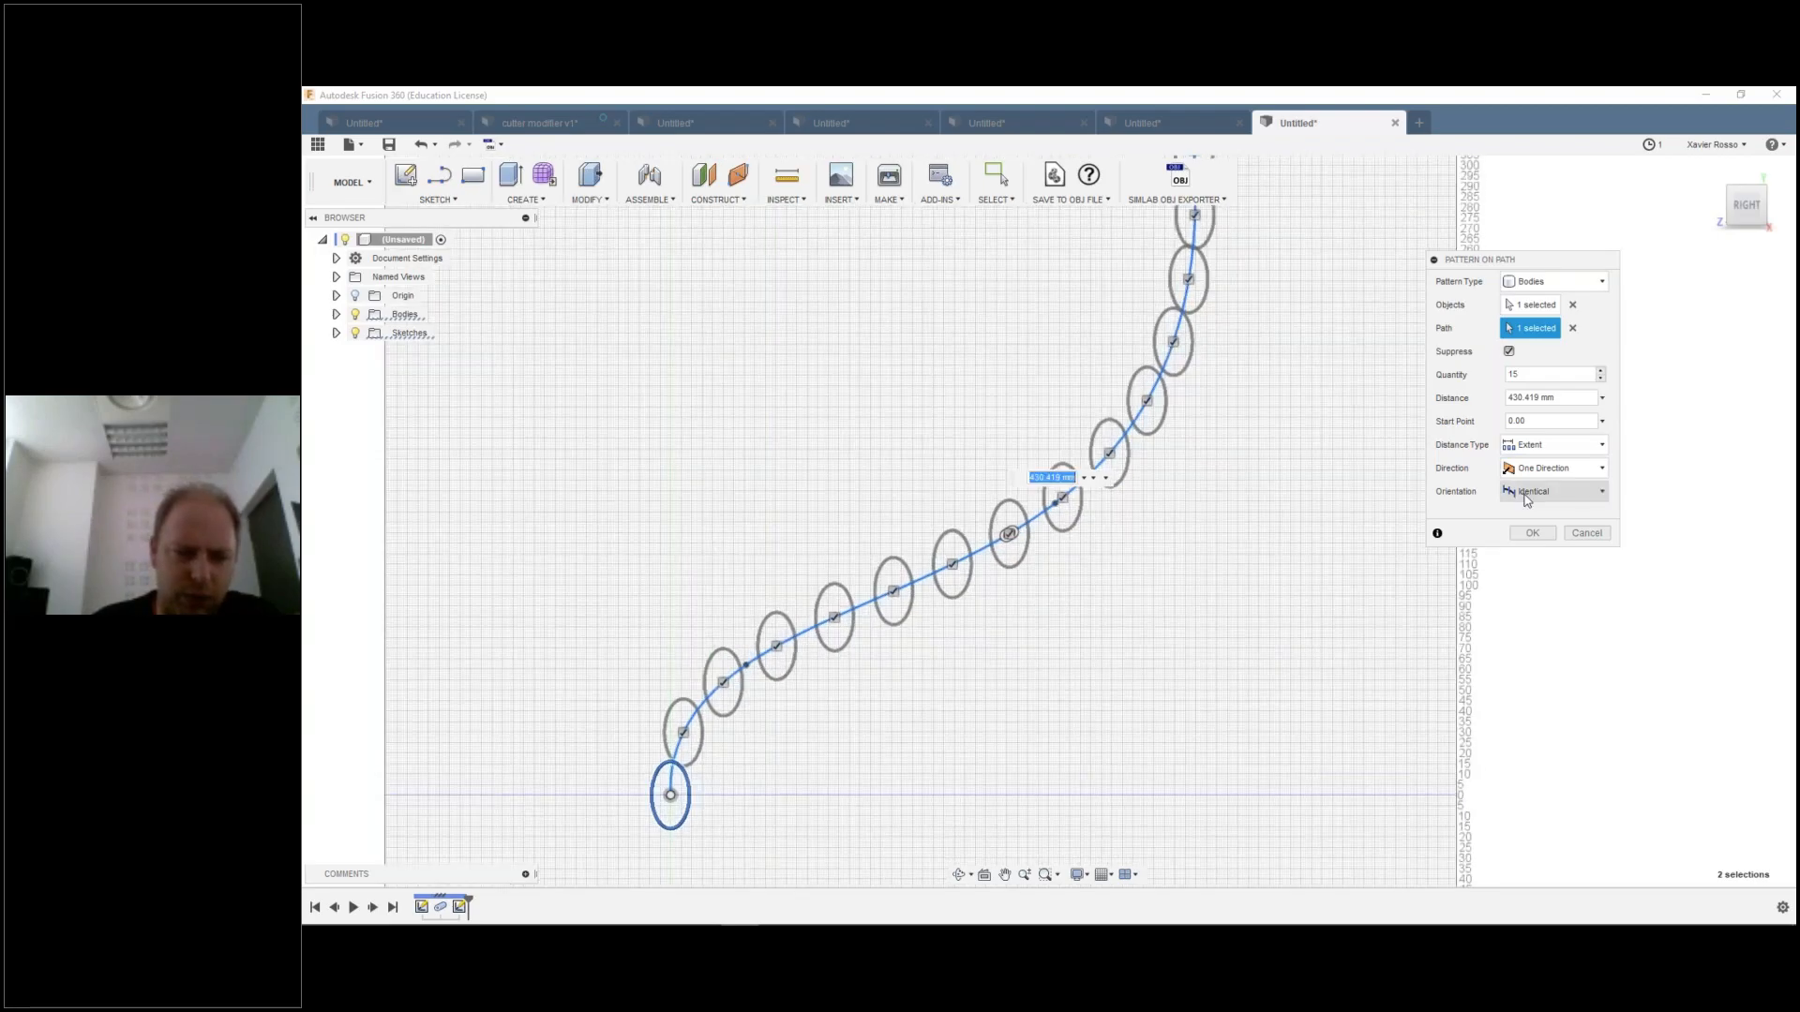
{"action": "left_click", "coordinate": [1526, 500]}
{"action": "left_click", "coordinate": [1542, 534]}
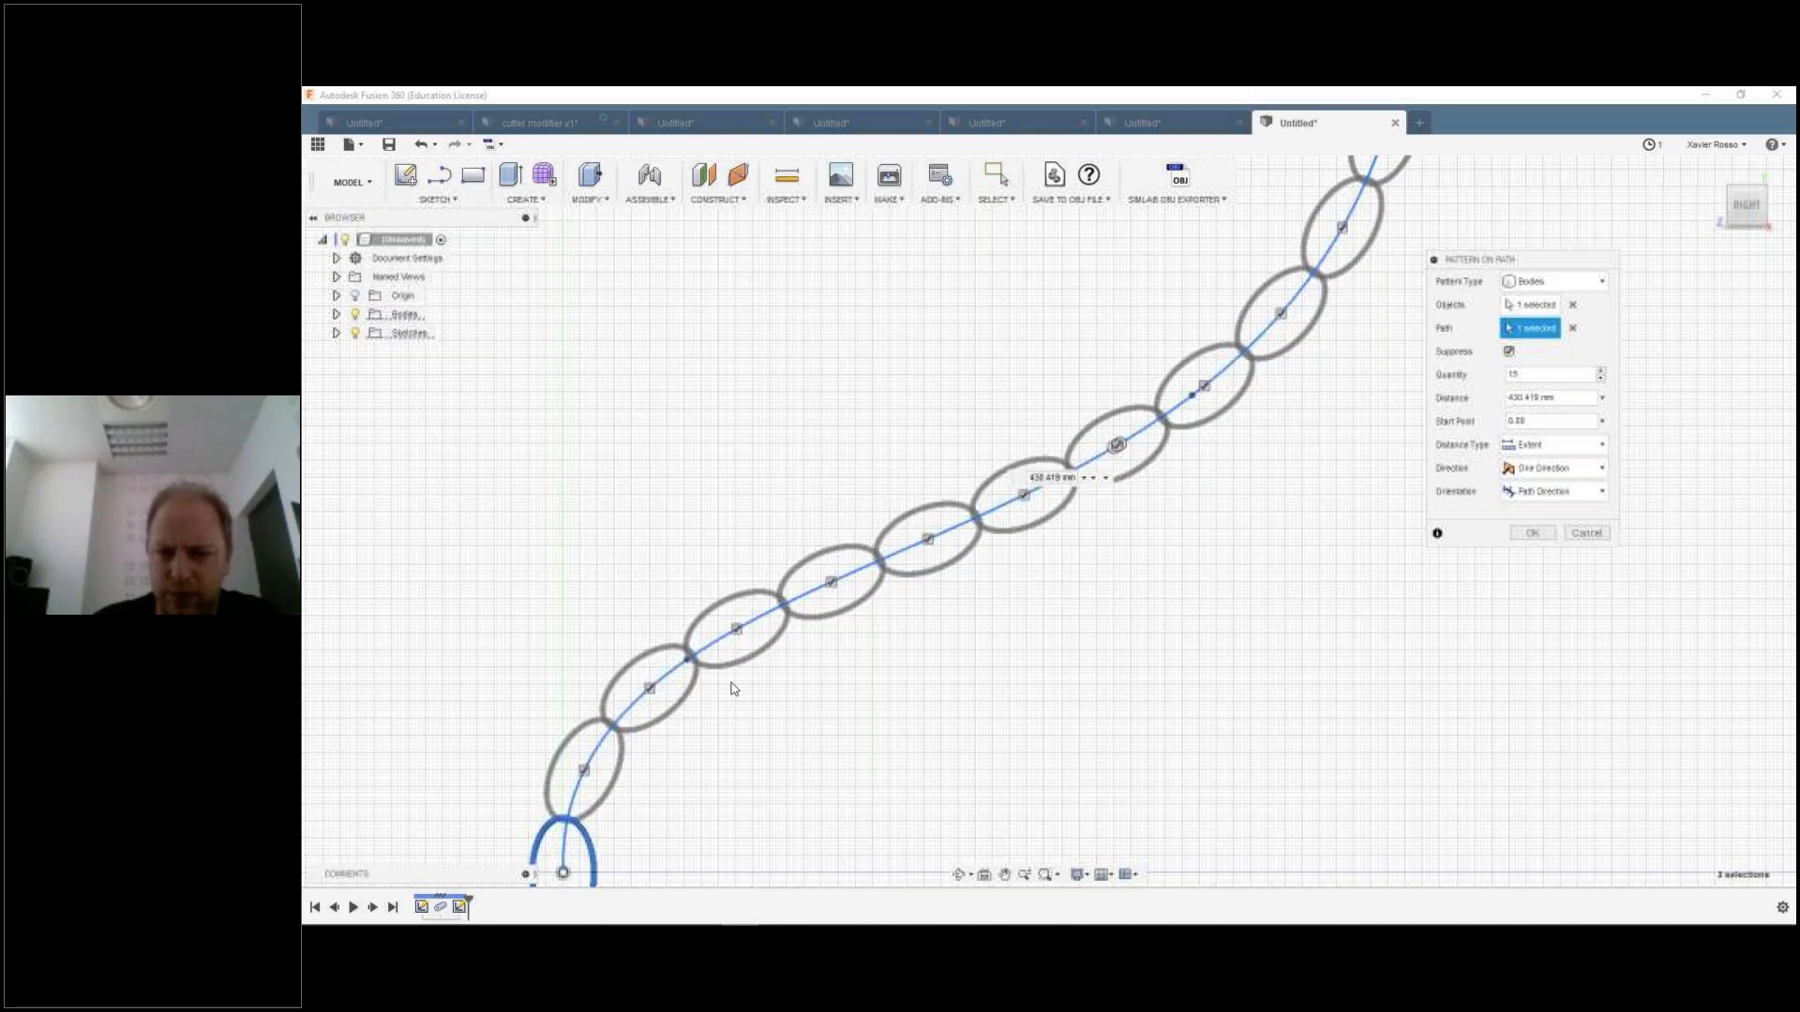
{"action": "scroll", "coordinate": [734, 689], "scroll_direction": "up", "scroll_amount": 1}
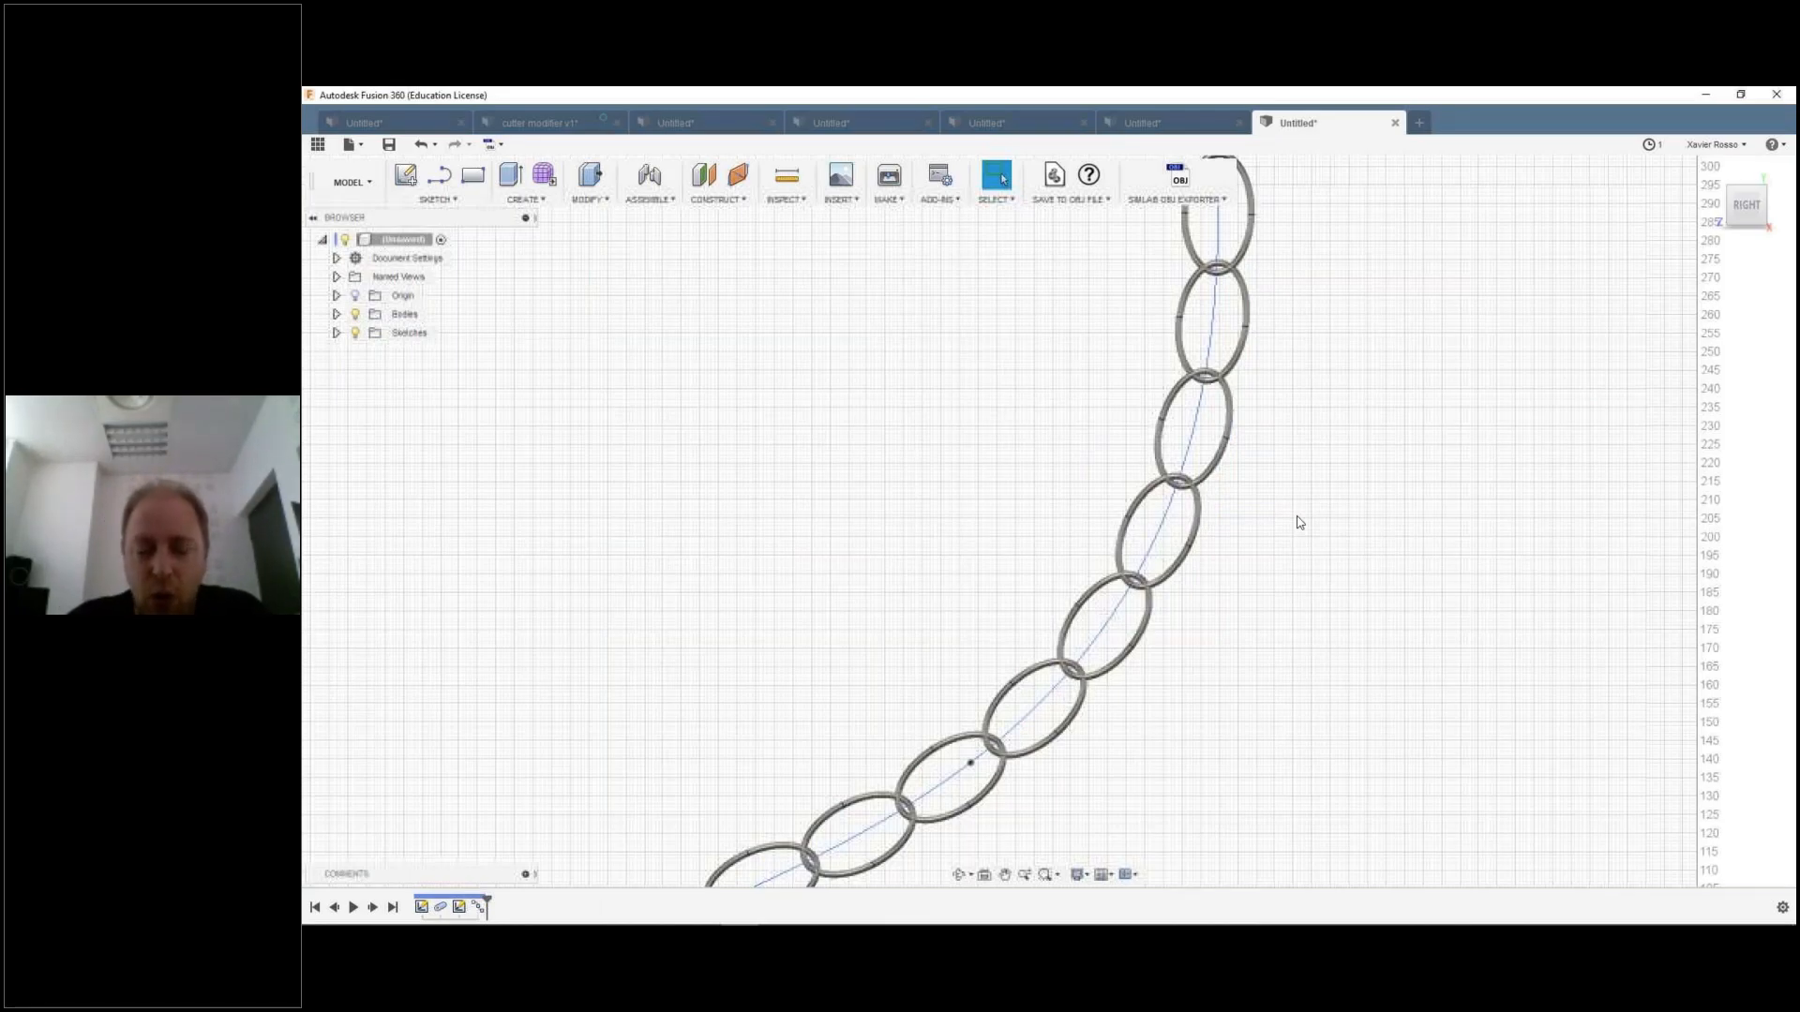
{"action": "scroll", "coordinate": [1160, 467], "scroll_direction": "down", "scroll_amount": 5}
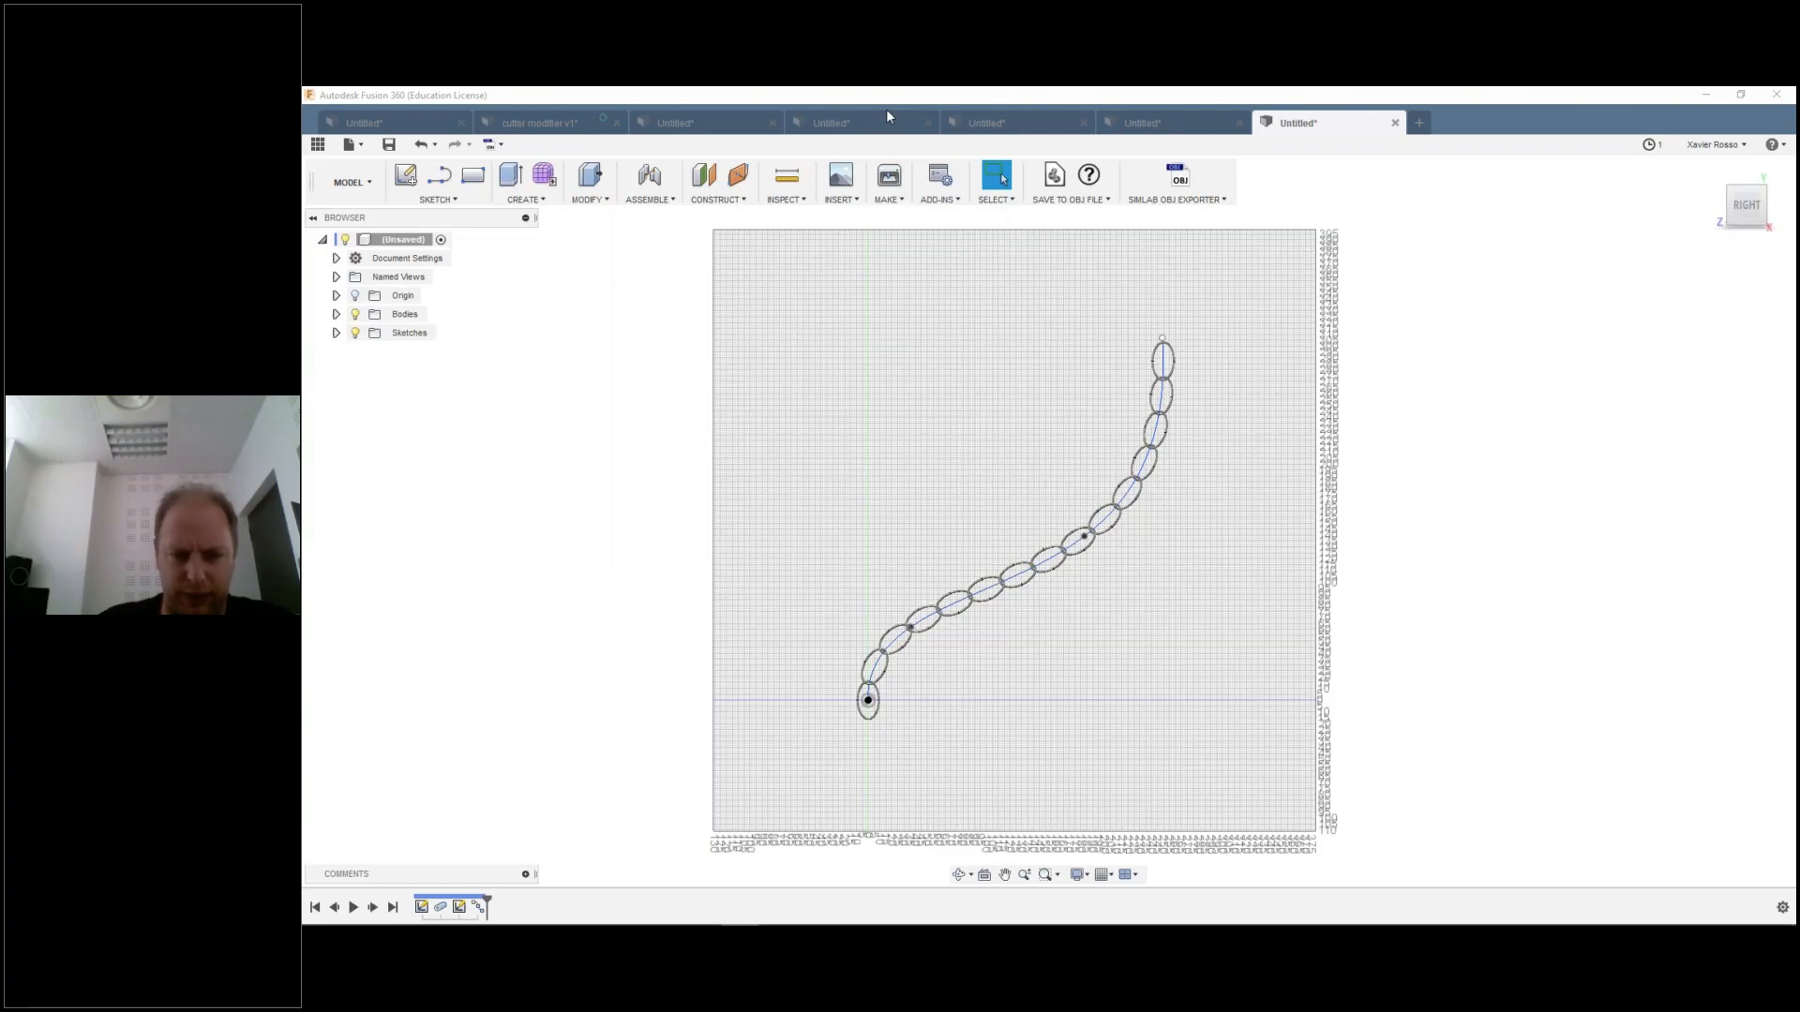
Step: Look through the other open designs and switch to the one containing the bent pipe
{"action": "left_click", "coordinate": [913, 122]}
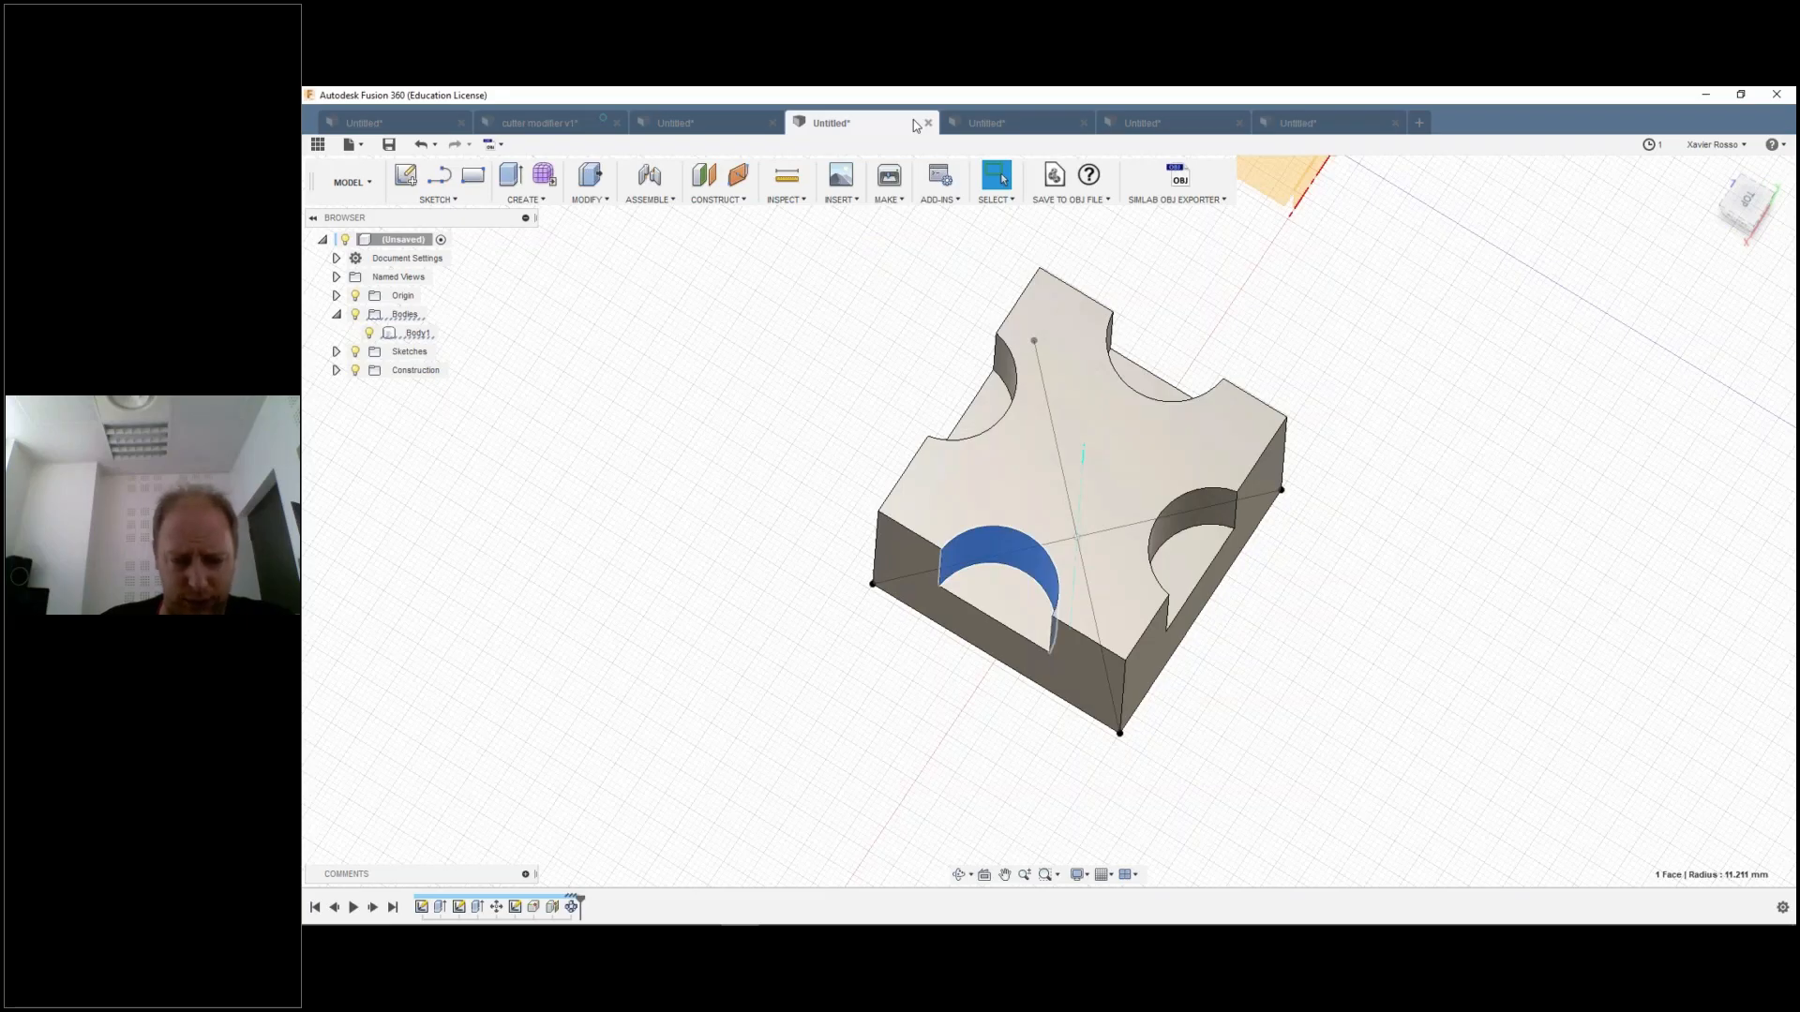
{"action": "left_click", "coordinate": [394, 123]}
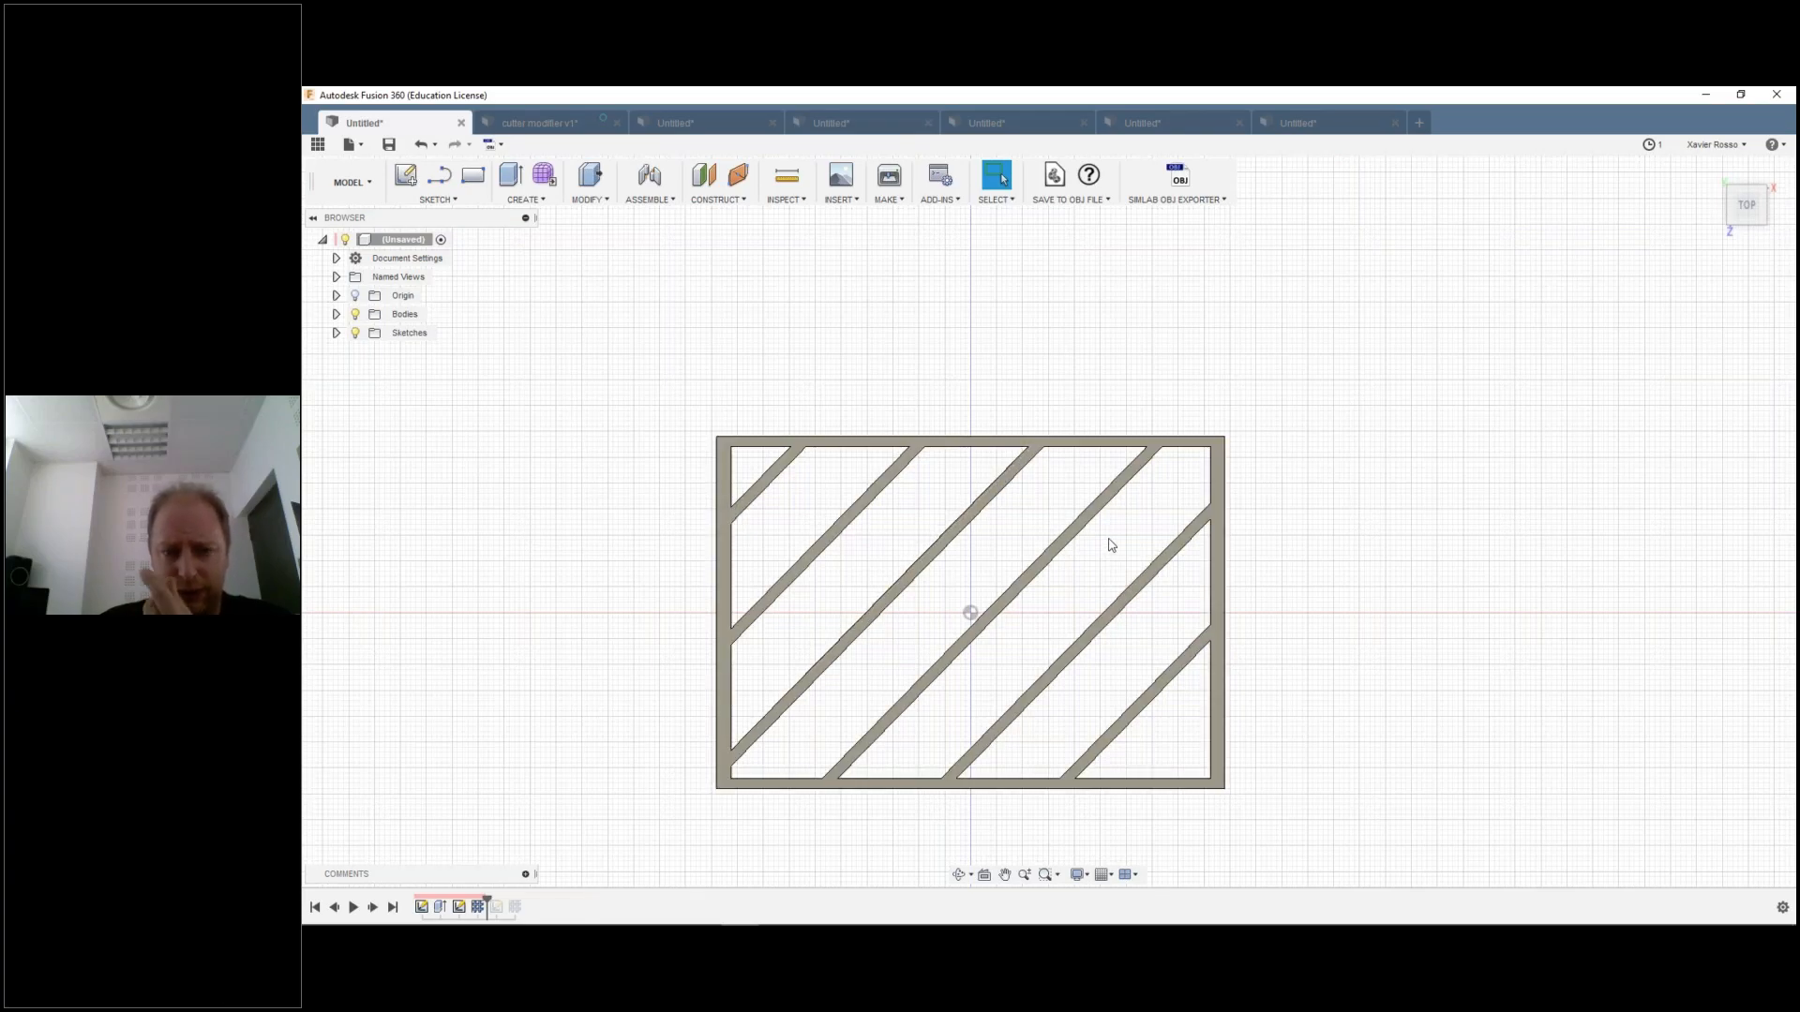
{"action": "left_click", "coordinate": [858, 118]}
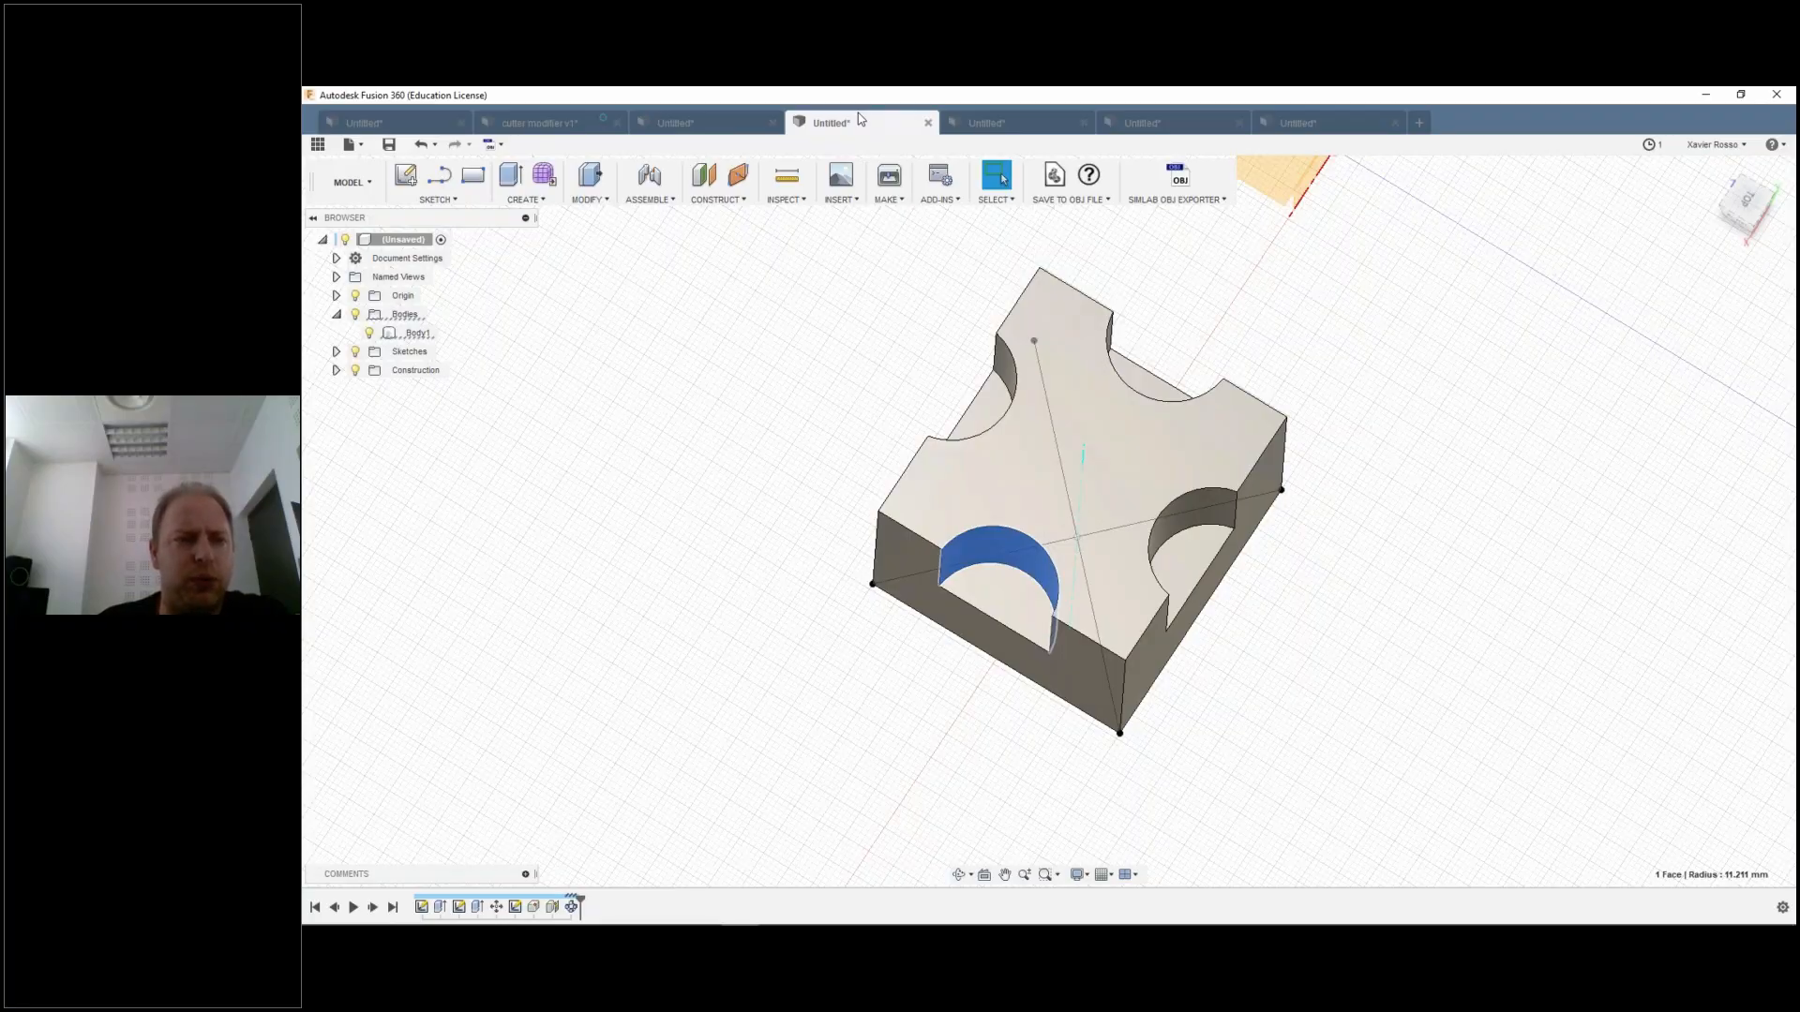
{"action": "left_click", "coordinate": [720, 120]}
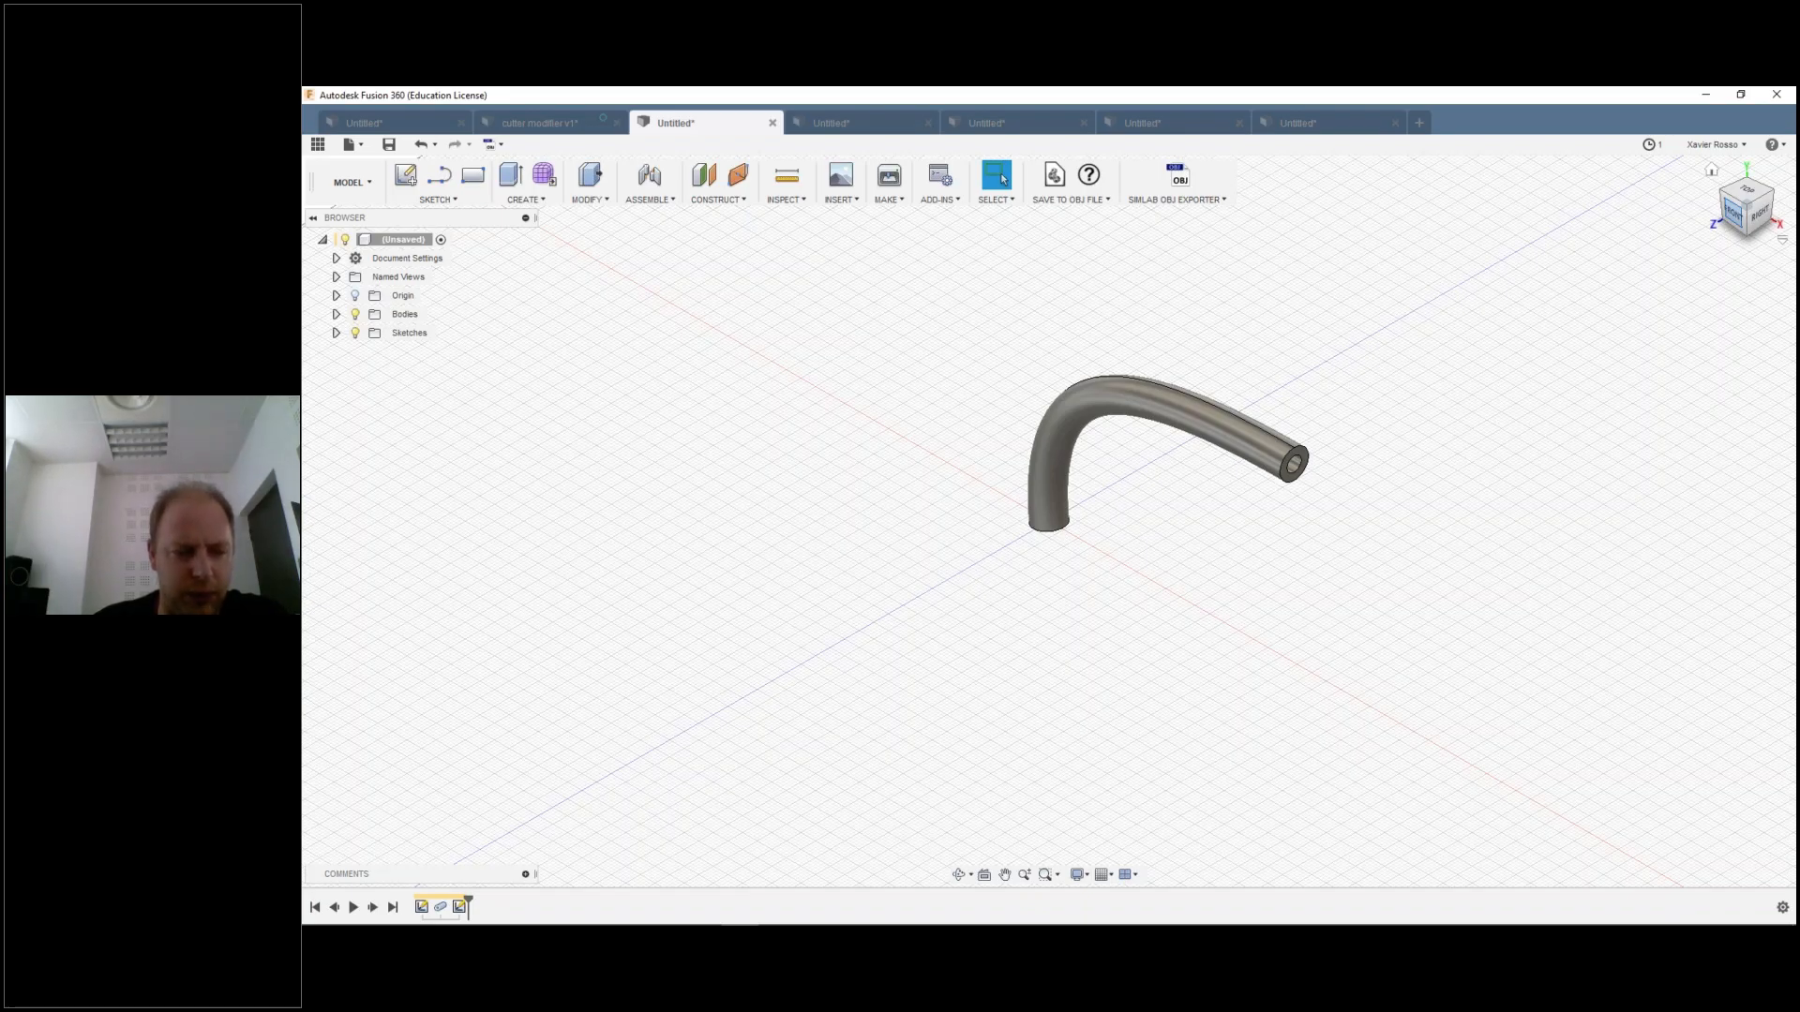
{"action": "left_click_drag", "start_coordinate": [1595, 367], "coordinate": [1593, 360]}
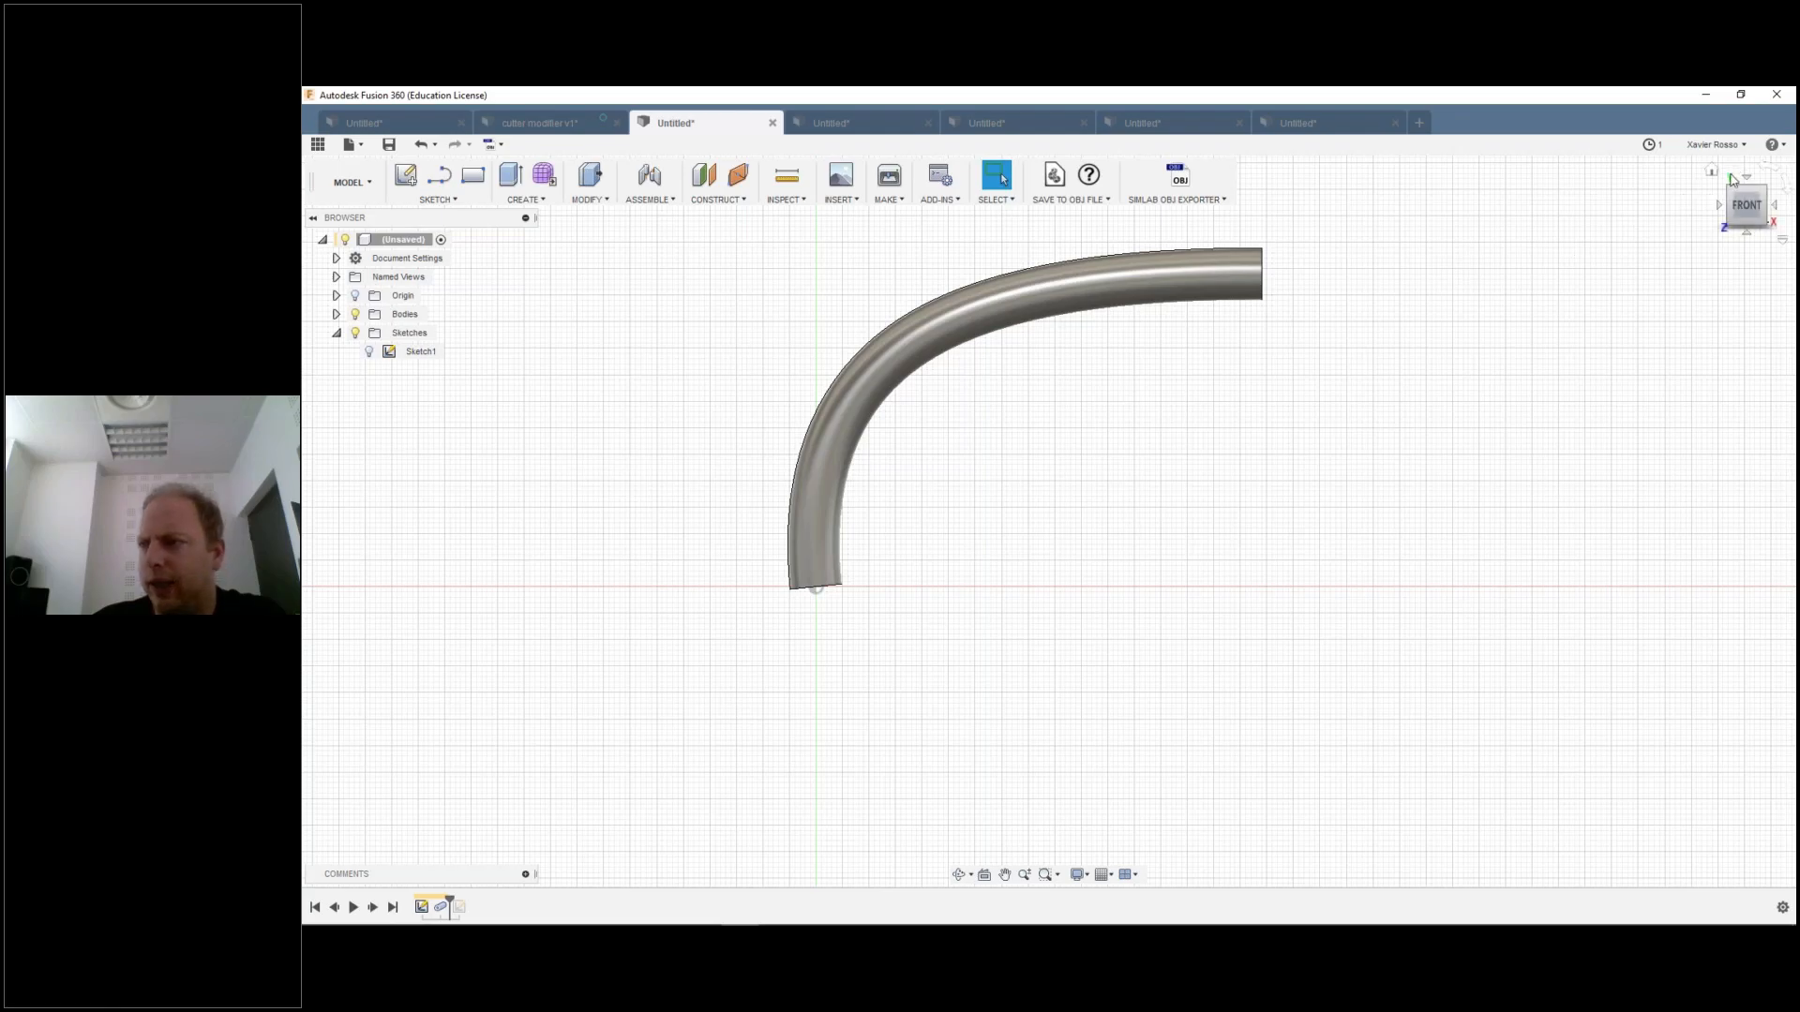
{"action": "left_click", "coordinate": [1745, 208]}
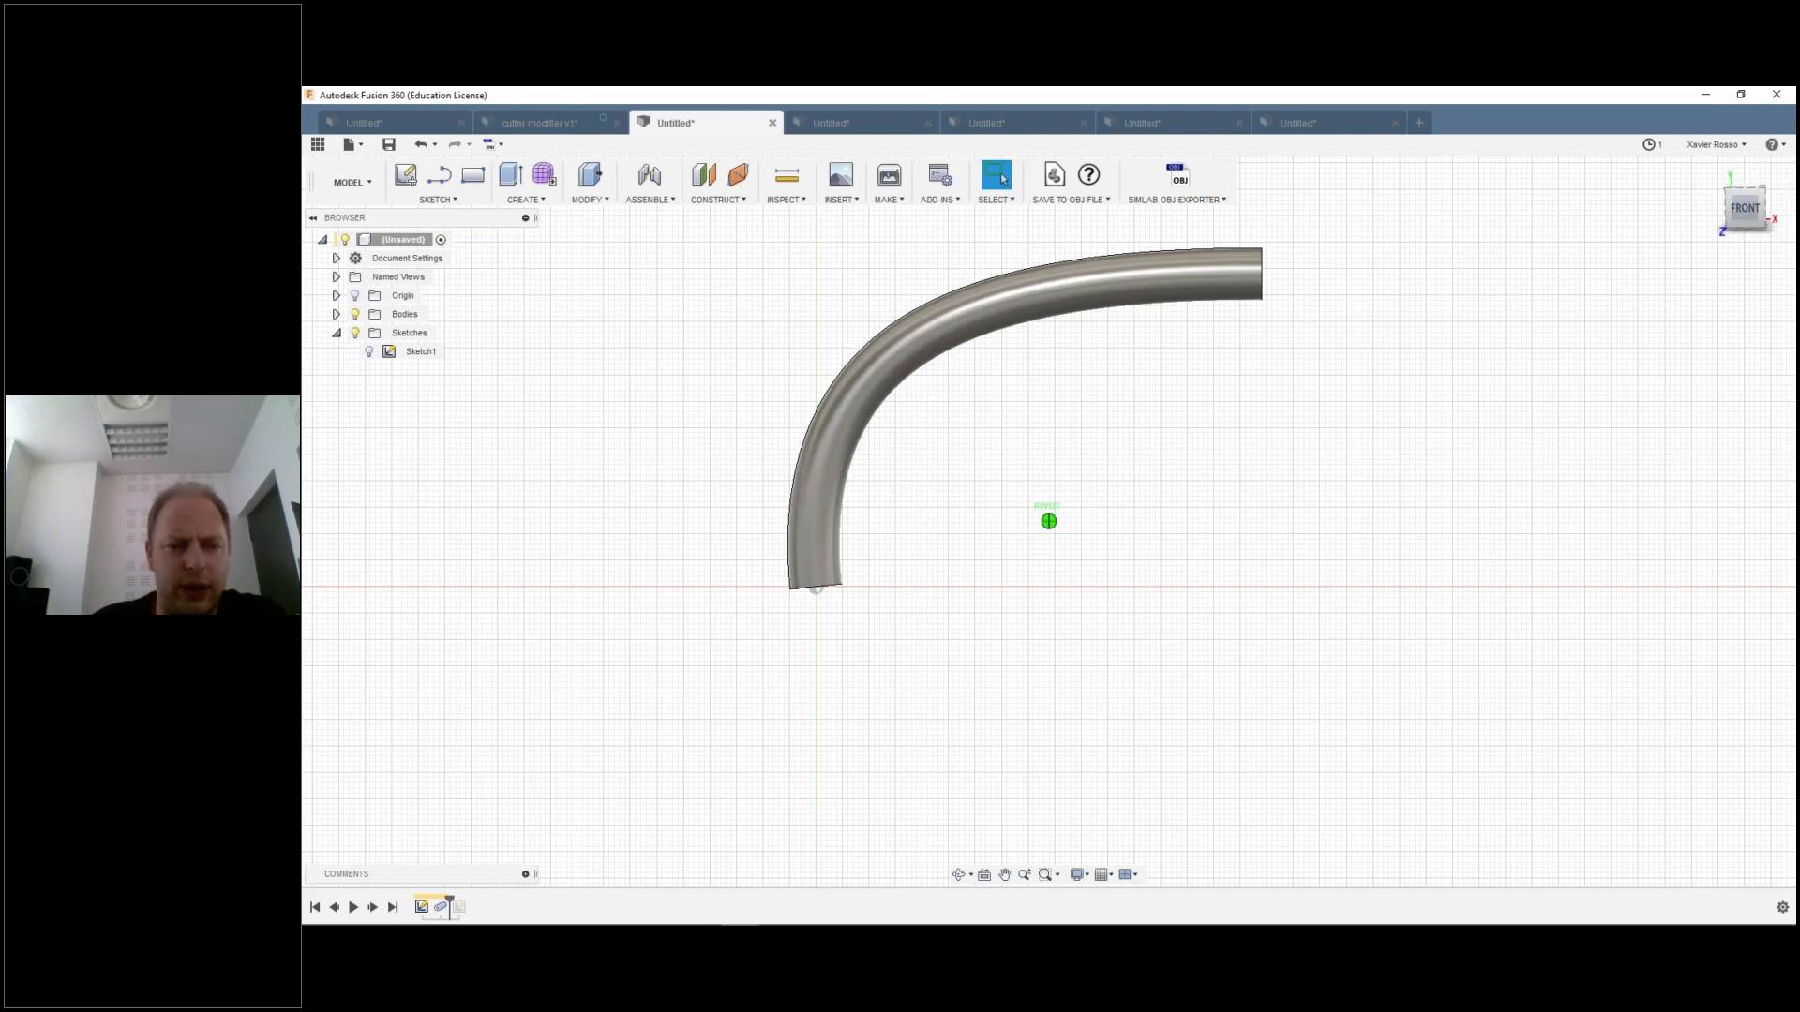
{"action": "left_click_drag", "start_coordinate": [1745, 208], "coordinate": [1739, 213]}
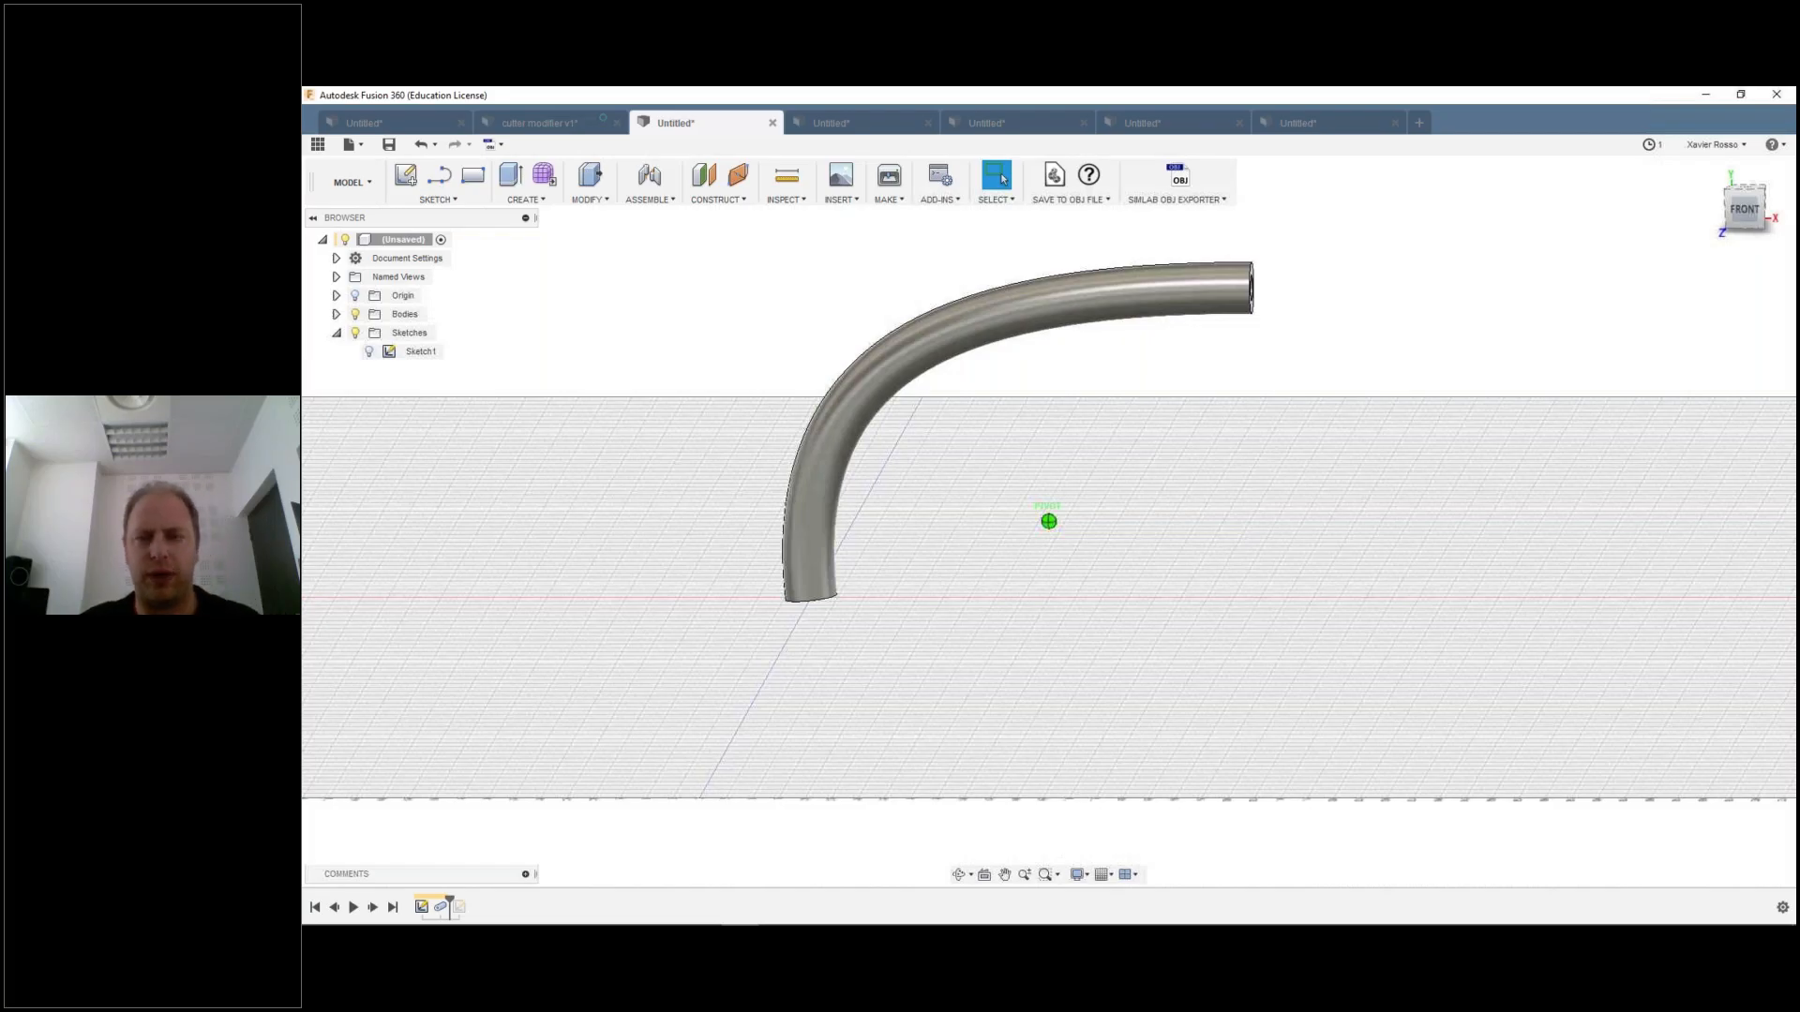
{"action": "left_click_drag", "start_coordinate": [1739, 214], "coordinate": [1723, 223]}
{"action": "left_click", "coordinate": [440, 176]}
{"action": "left_click", "coordinate": [790, 570]}
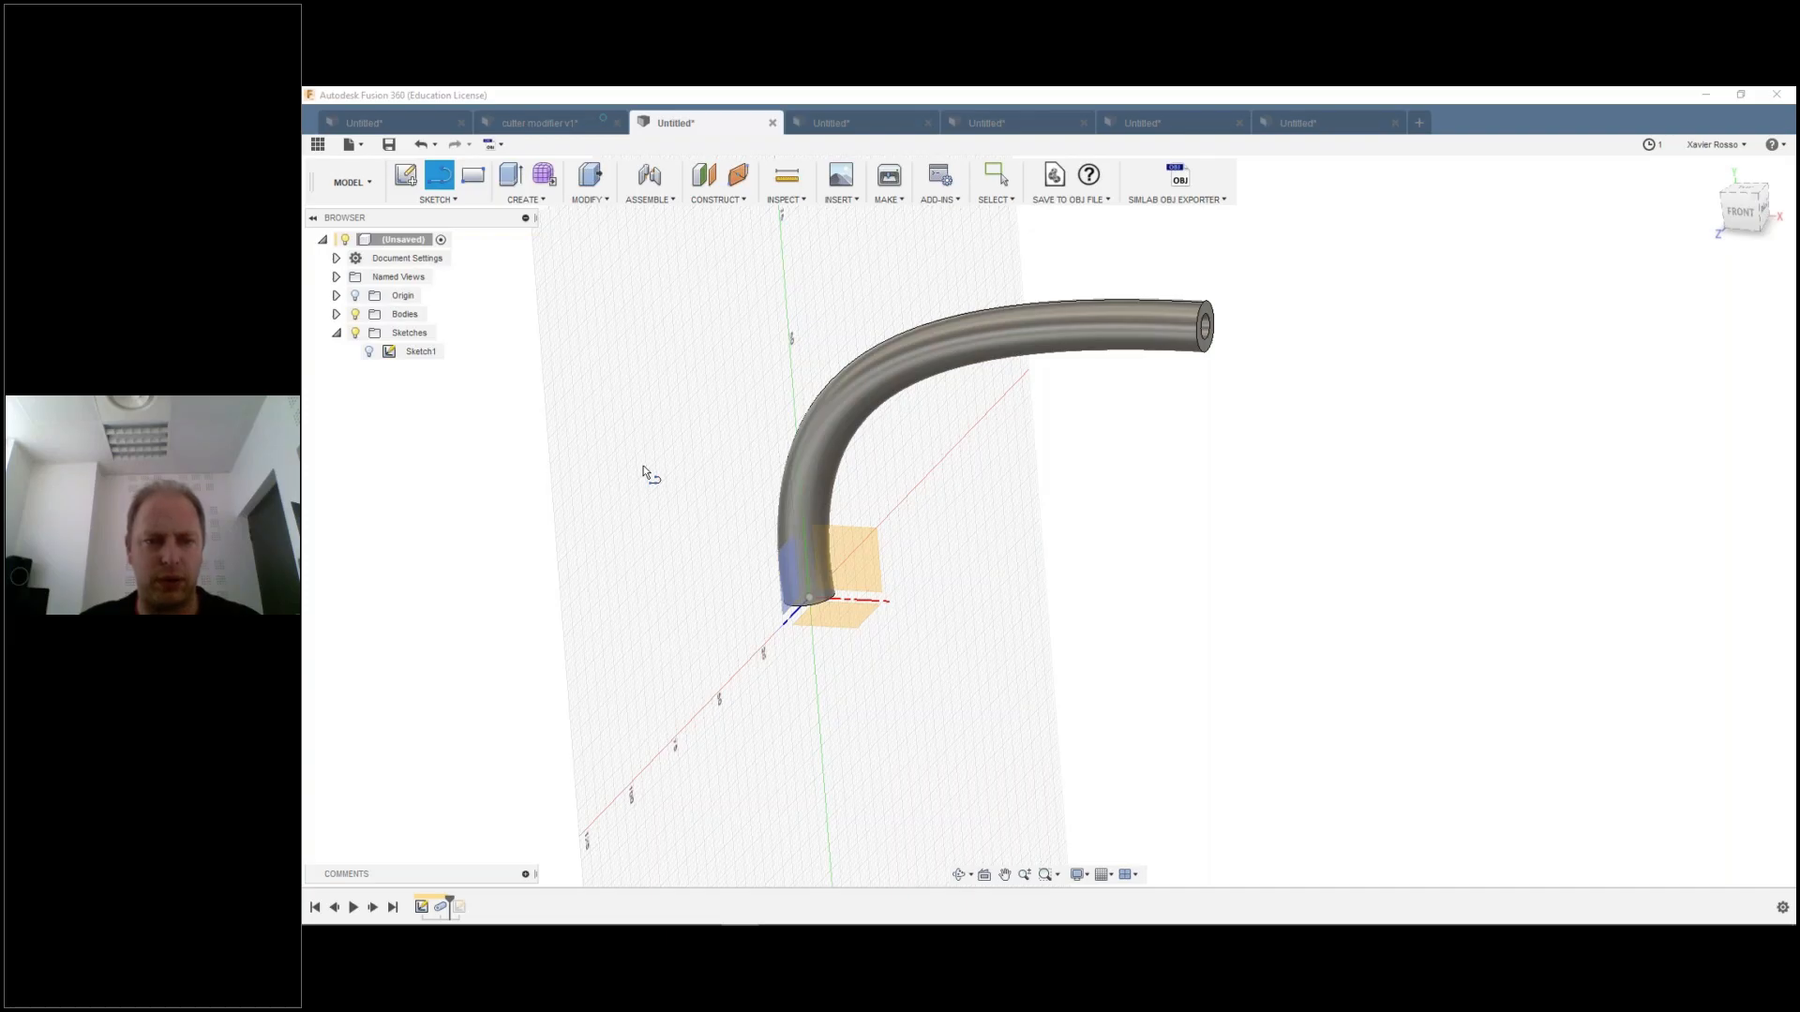
{"action": "scroll", "coordinate": [907, 528], "scroll_direction": "down", "scroll_amount": 3}
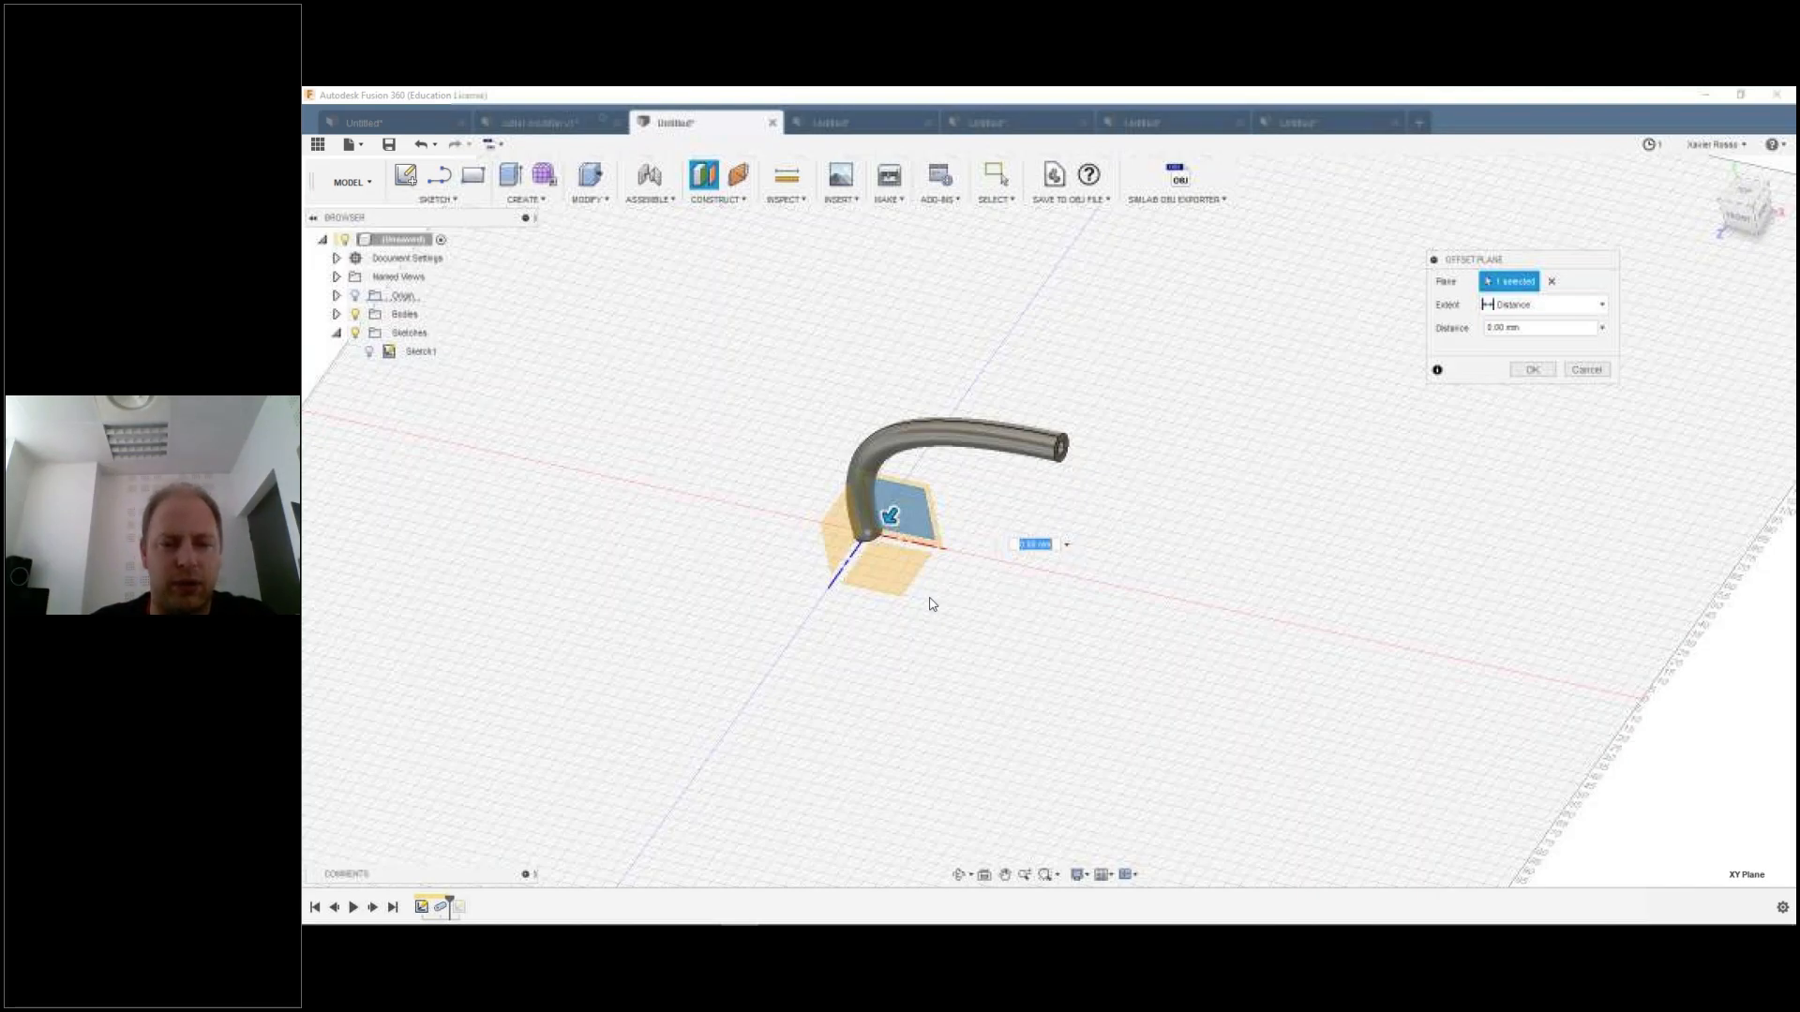
{"action": "key", "text": "Return"}
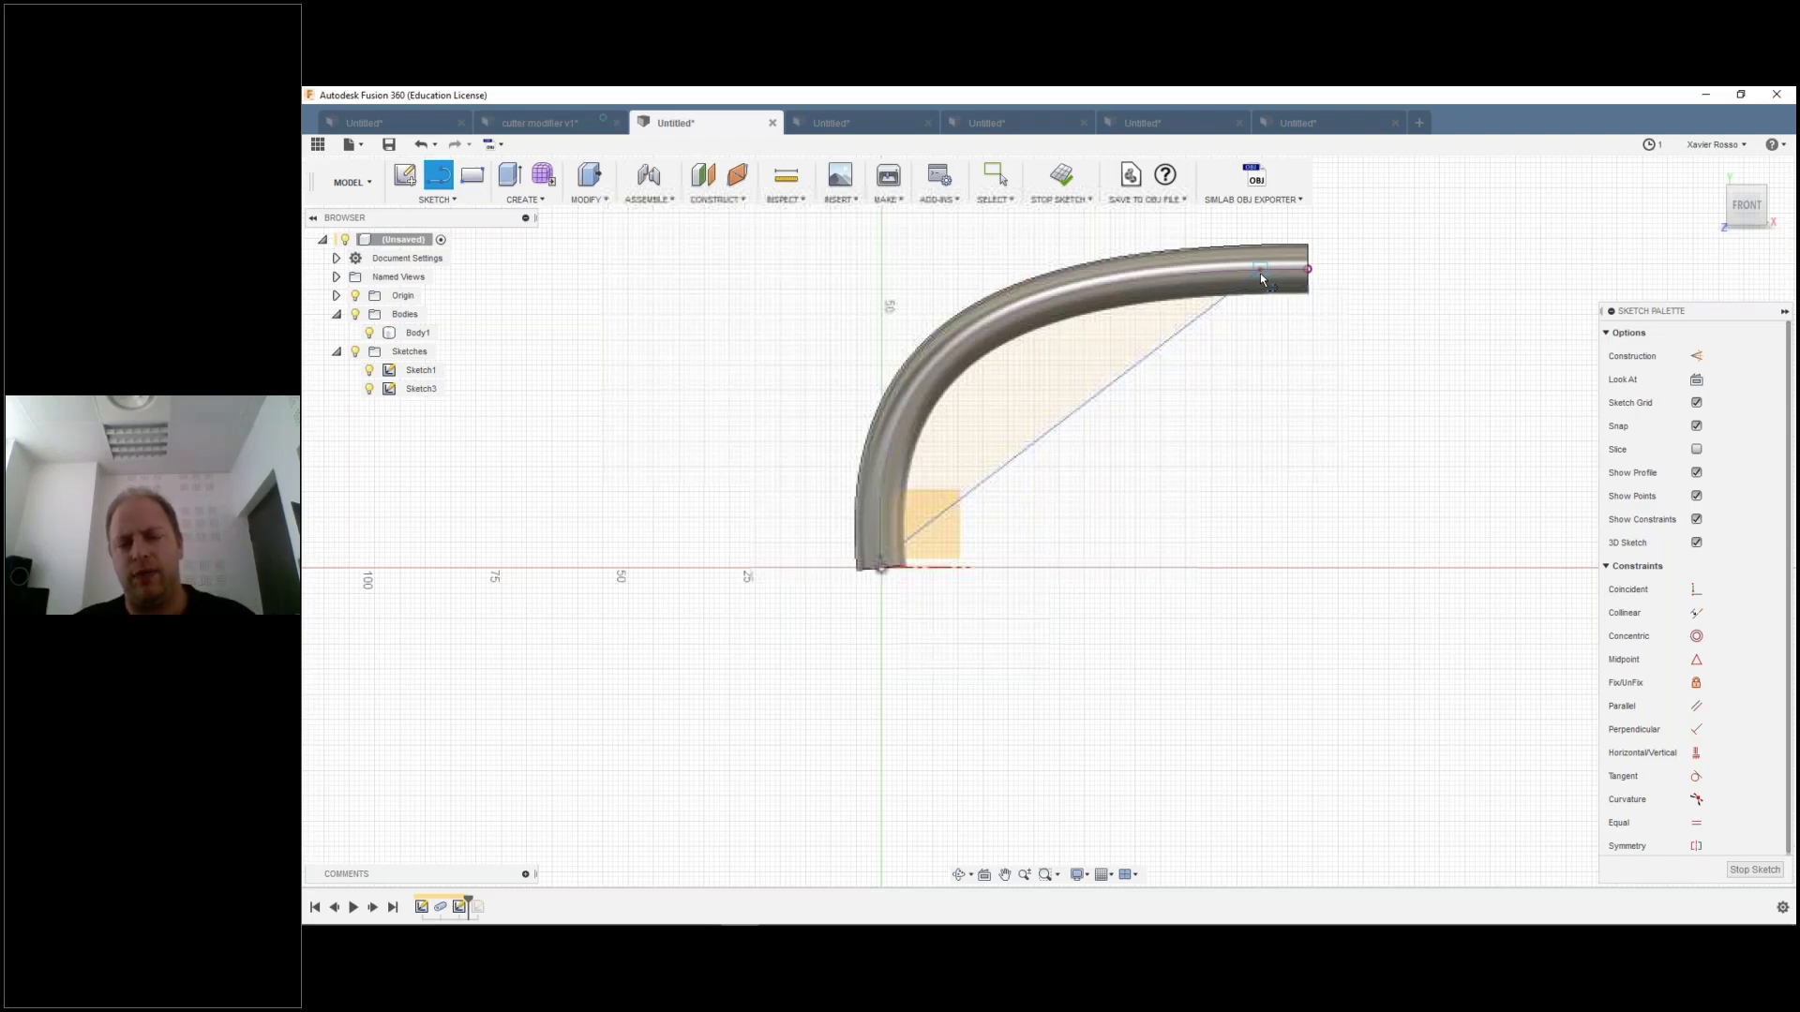
Step: Finish the line sketch, create a symmetric rib from the line flipped towards the bent pipe, and adjust its thickness
{"action": "left_click", "coordinate": [1061, 176]}
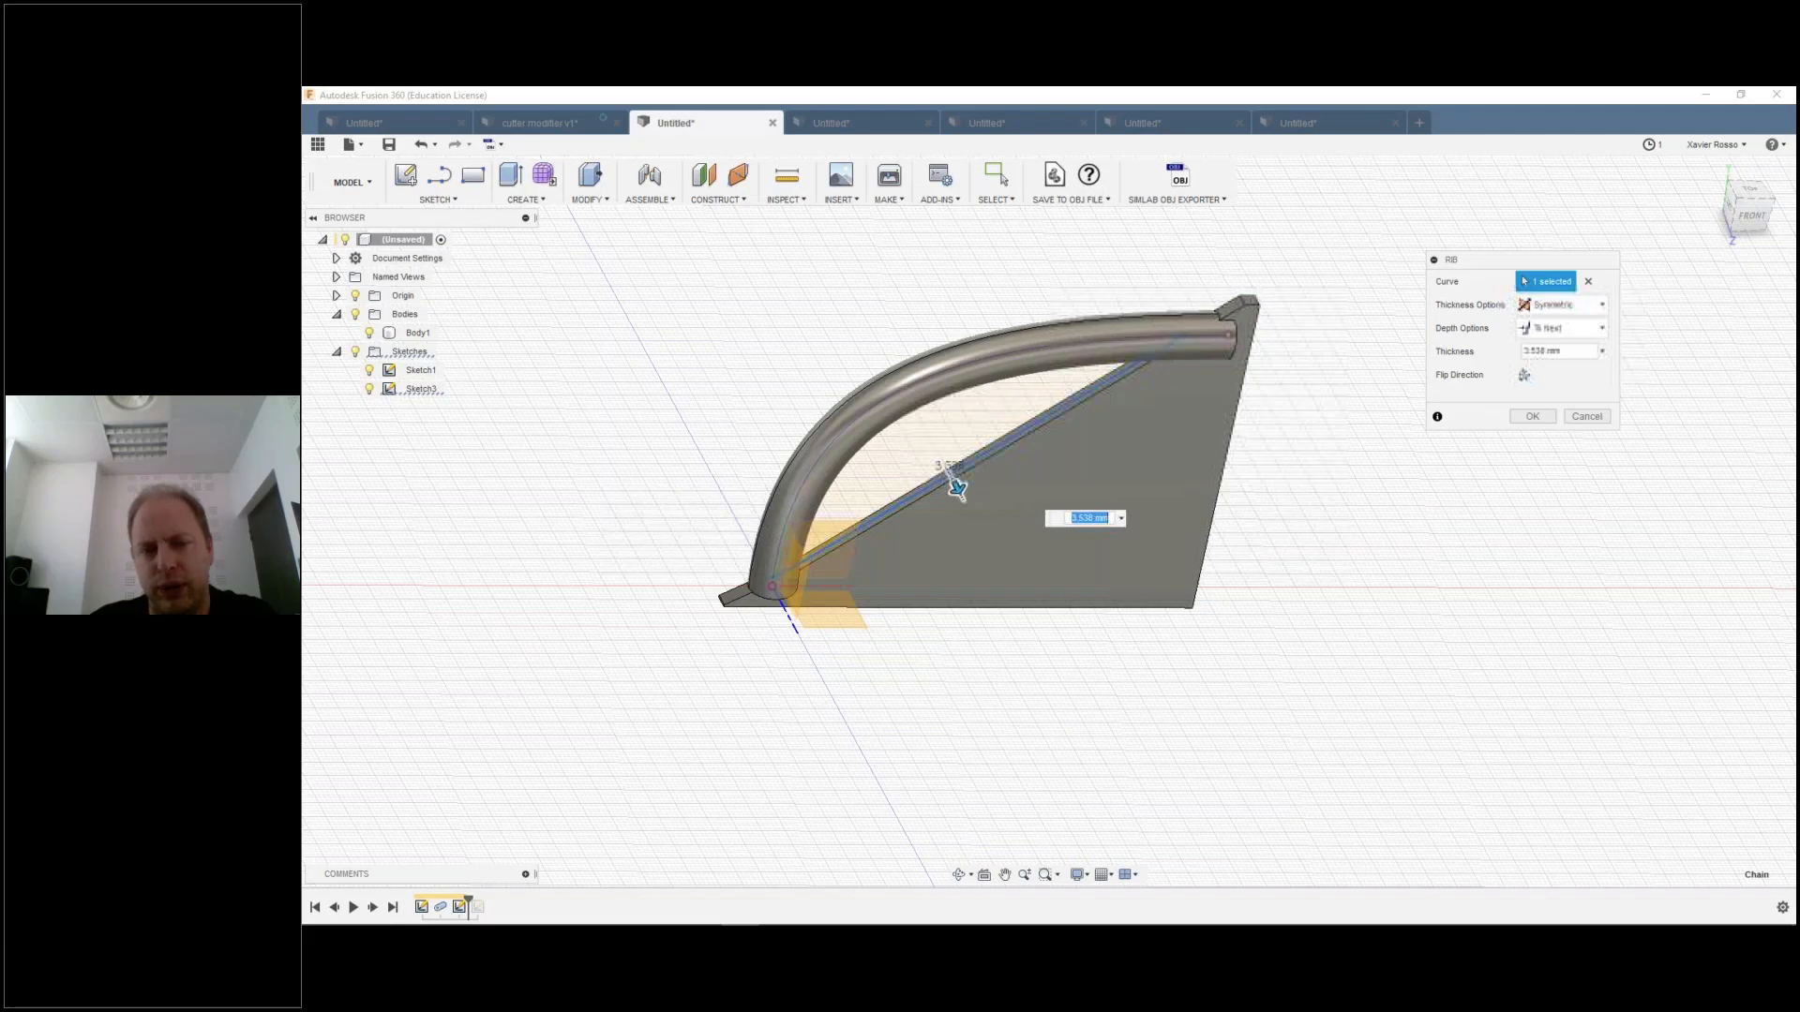
{"action": "left_click", "coordinate": [1736, 225]}
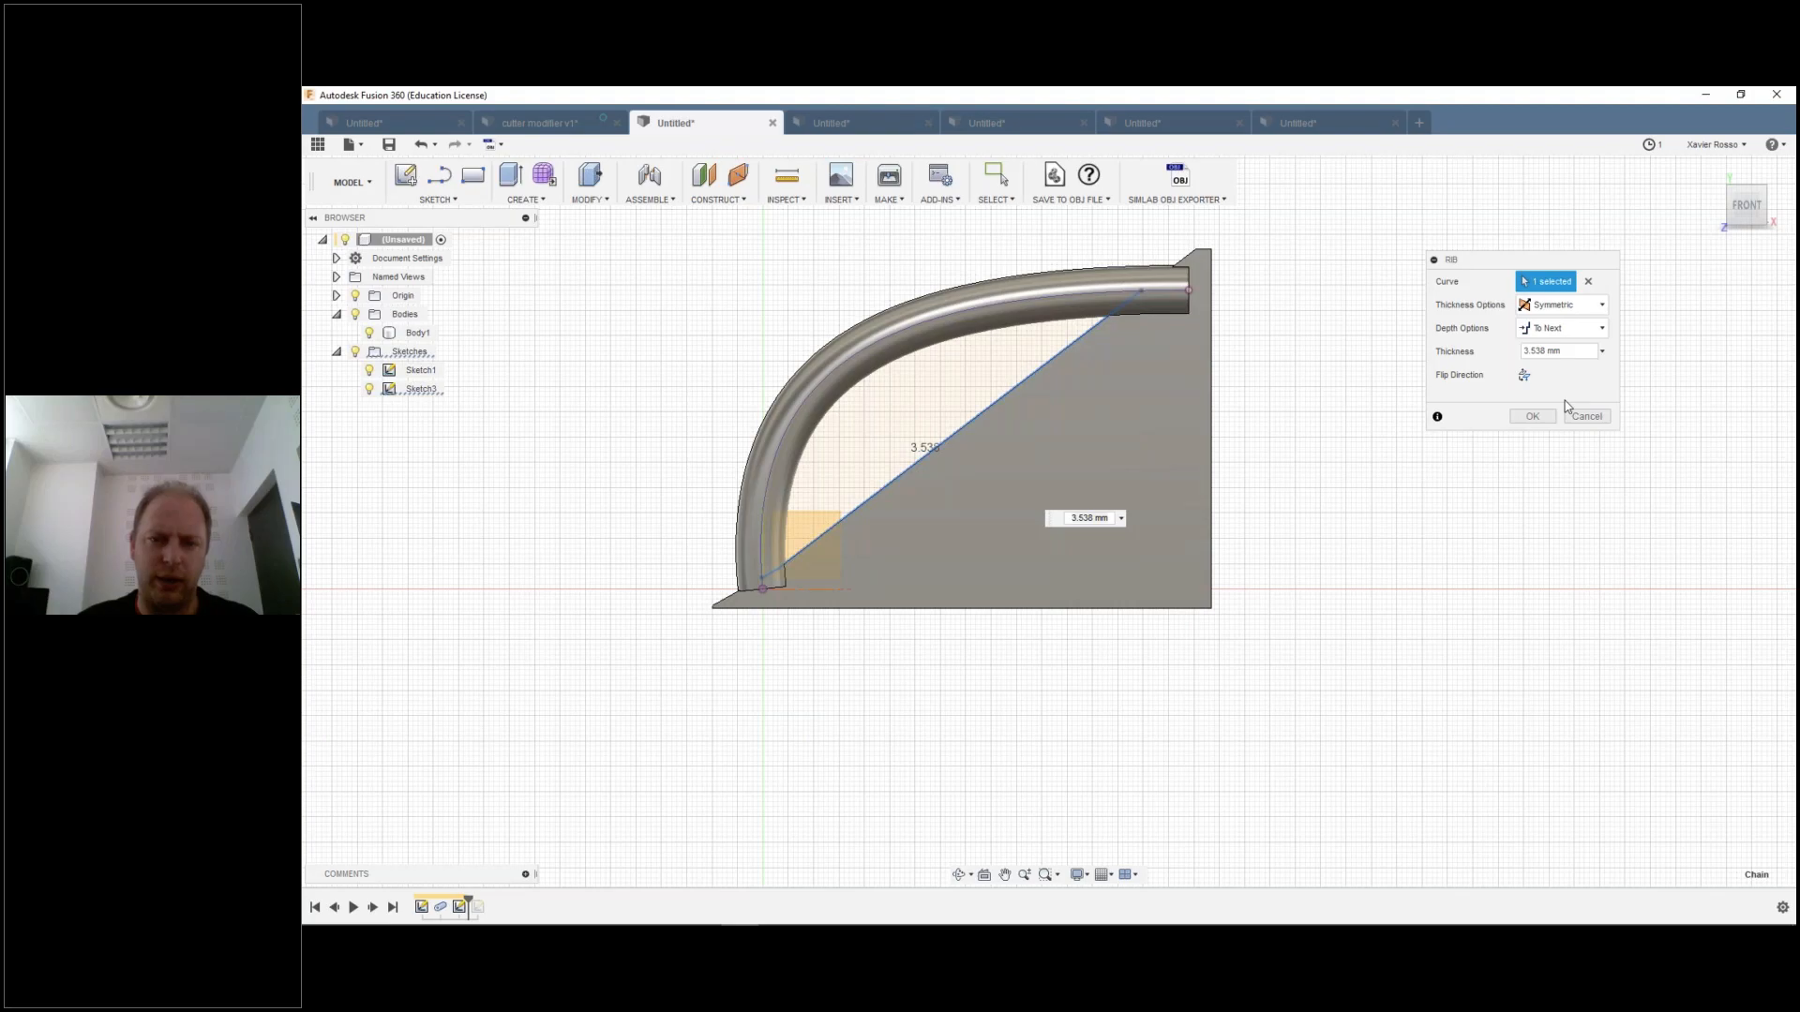
{"action": "middle_click_drag", "start_coordinate": [1566, 406], "coordinate": [1166, 419], "text": "shift"}
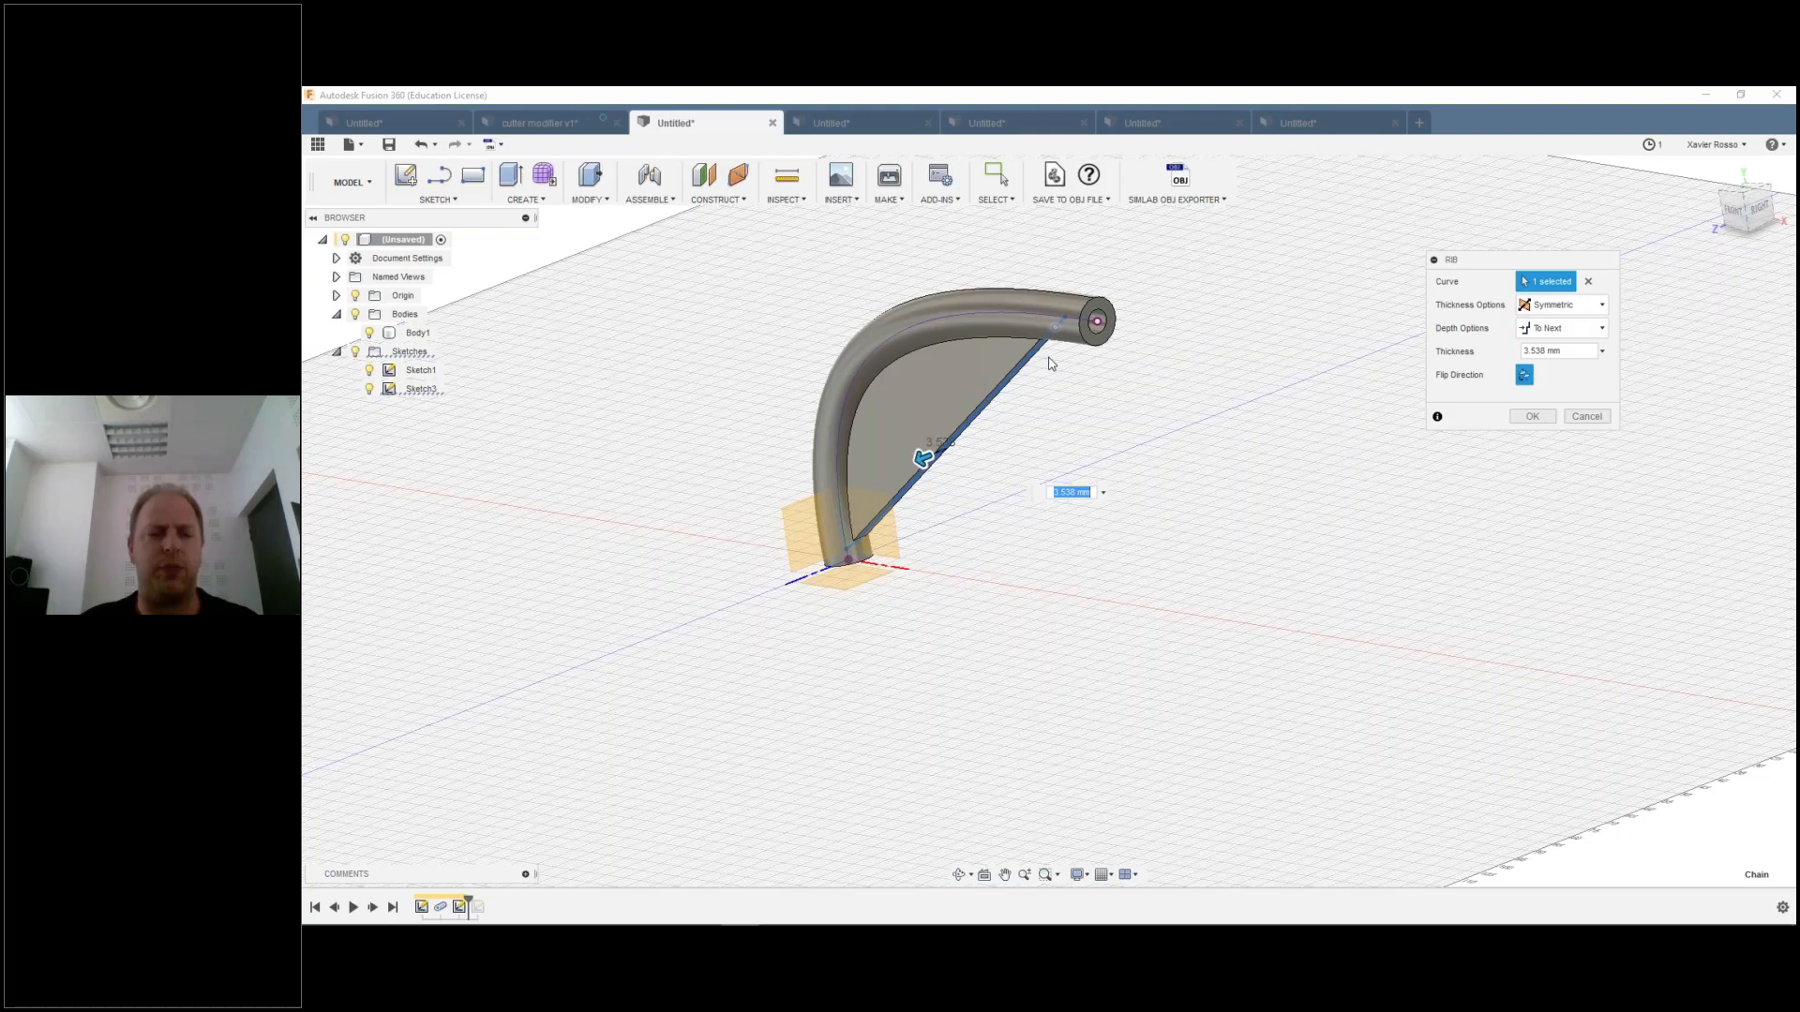
{"action": "left_click_drag", "start_coordinate": [923, 459], "coordinate": [916, 464]}
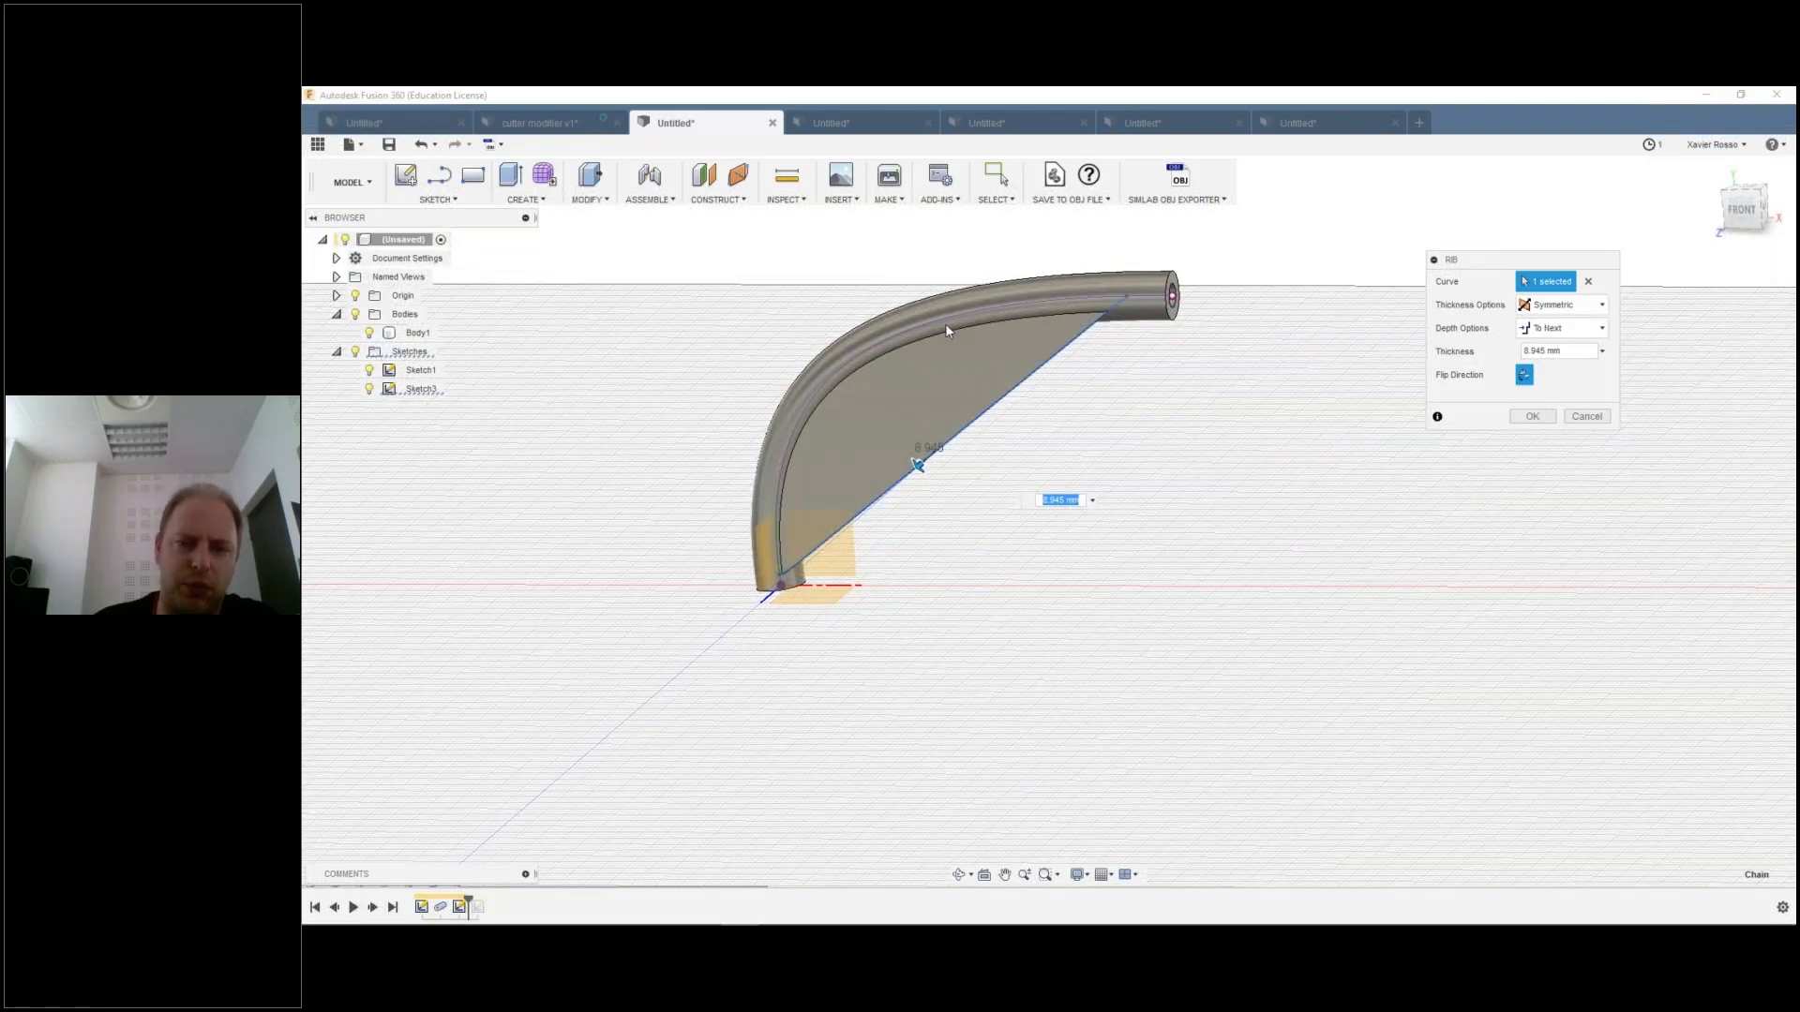
Step: Limit the rib by the Depth option to about 9 mm and create it between the ends of the bent pipe
{"action": "left_click", "coordinate": [1564, 328]}
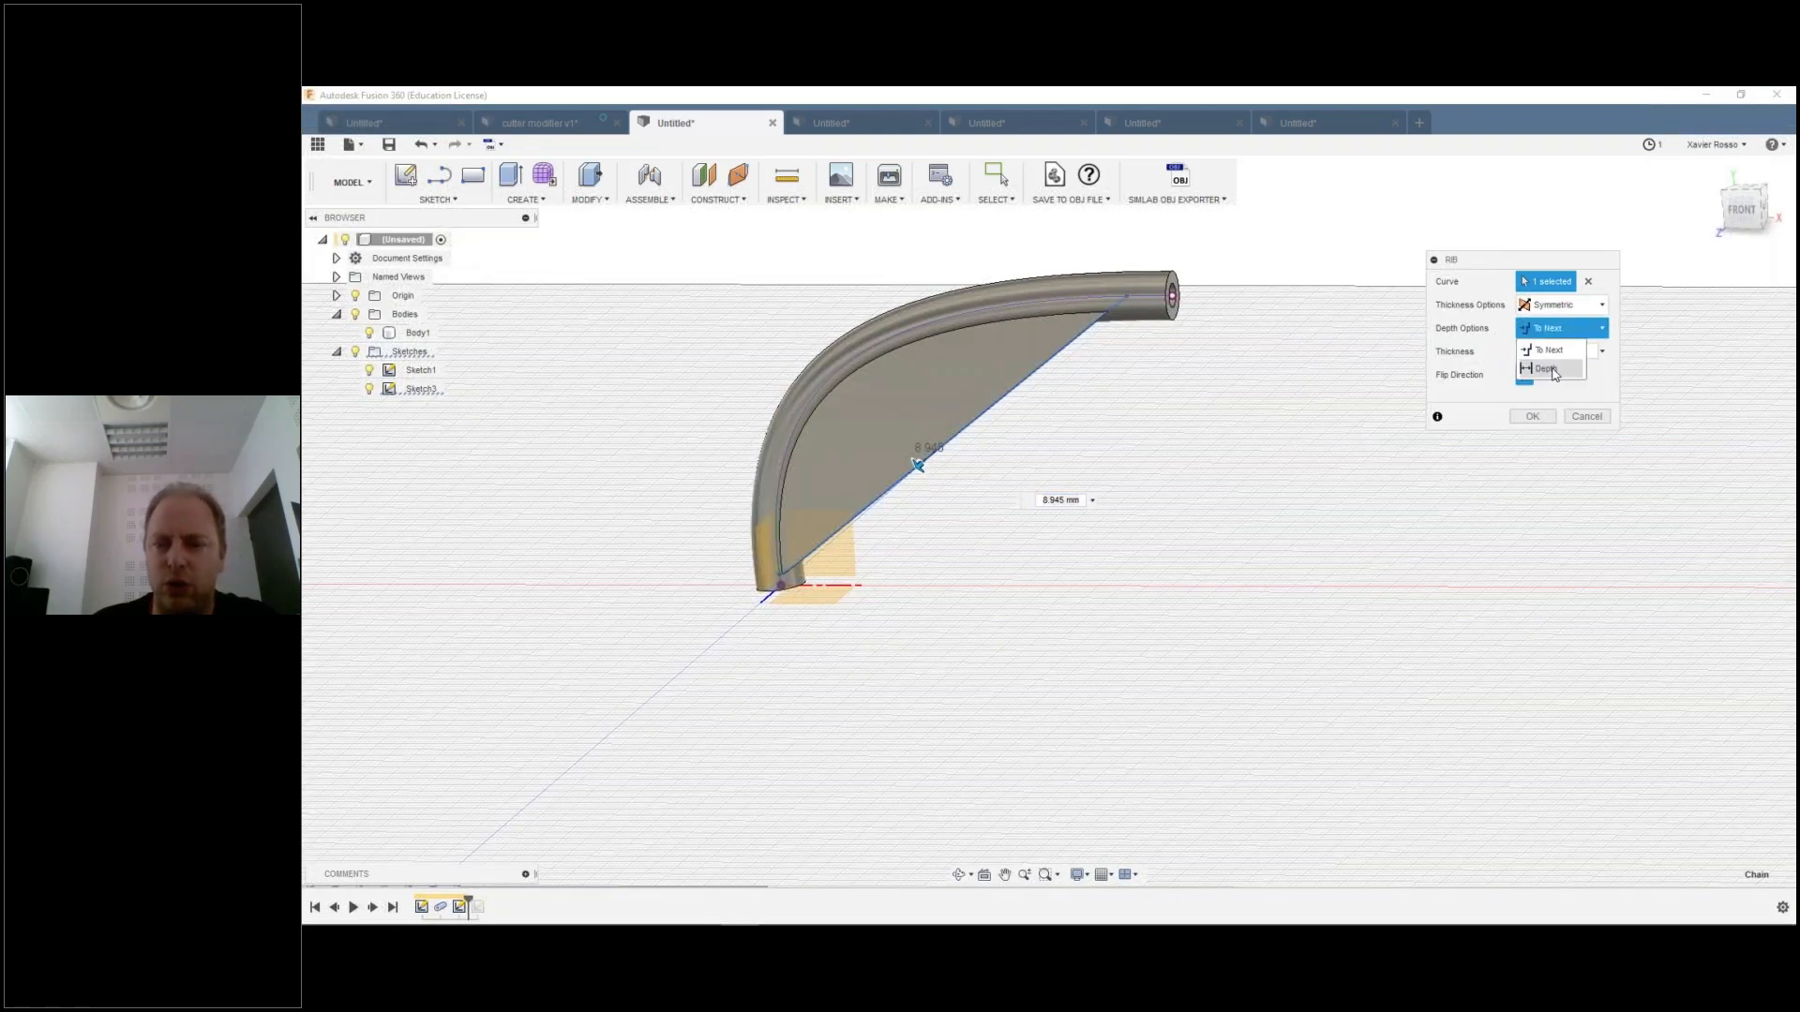
{"action": "left_click", "coordinate": [1547, 369]}
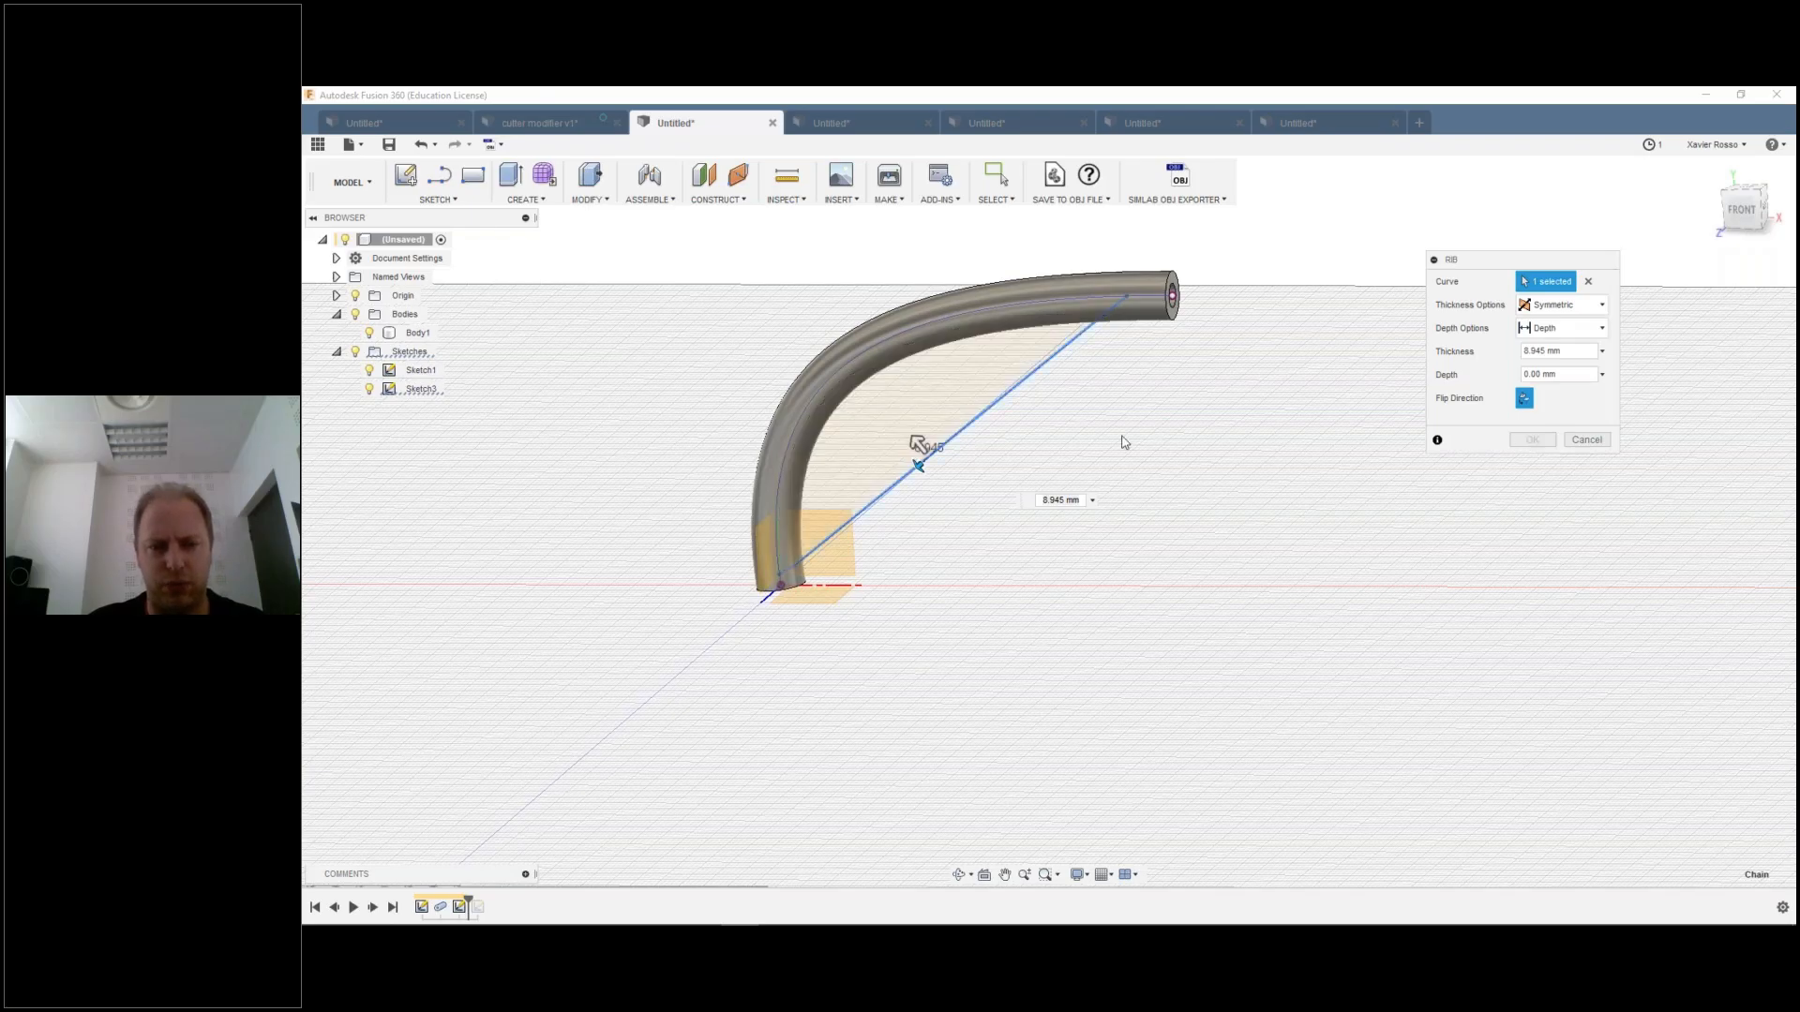
{"action": "left_click_drag", "start_coordinate": [918, 446], "coordinate": [877, 407]}
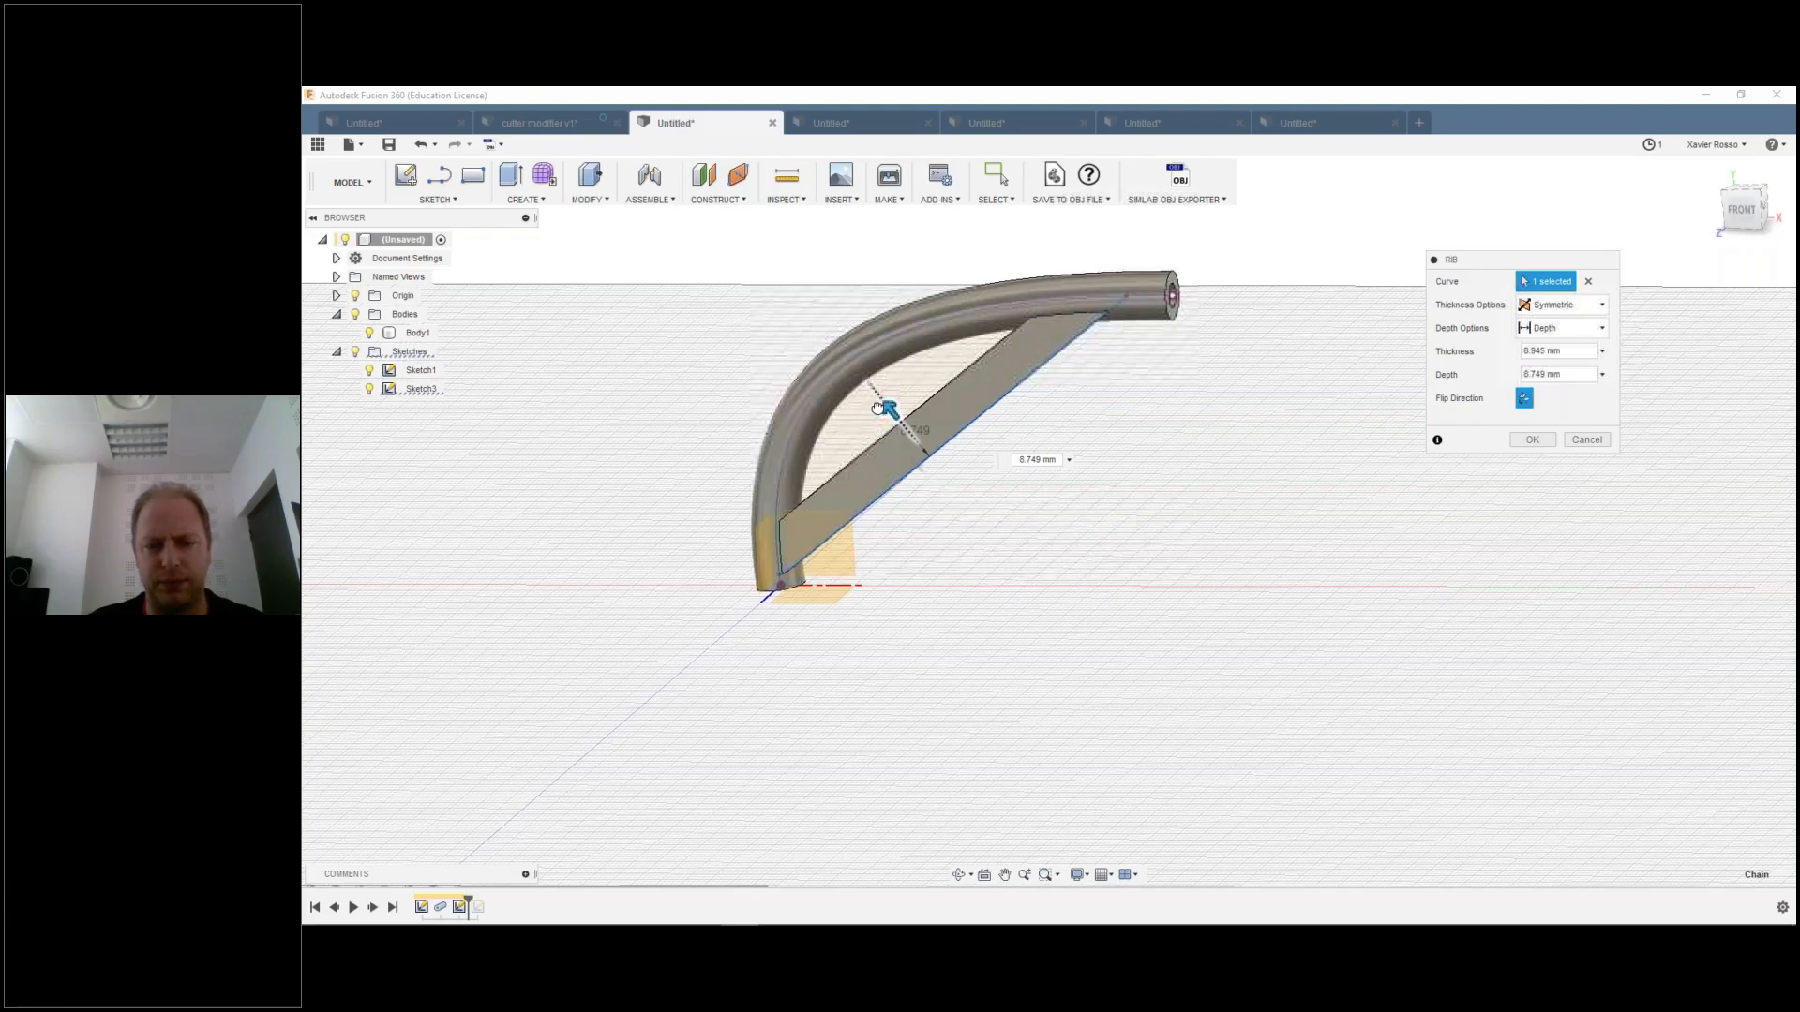
{"action": "left_click_drag", "start_coordinate": [878, 407], "coordinate": [880, 405]}
{"action": "middle_click_drag", "start_coordinate": [937, 450], "coordinate": [971, 476], "text": "shift"}
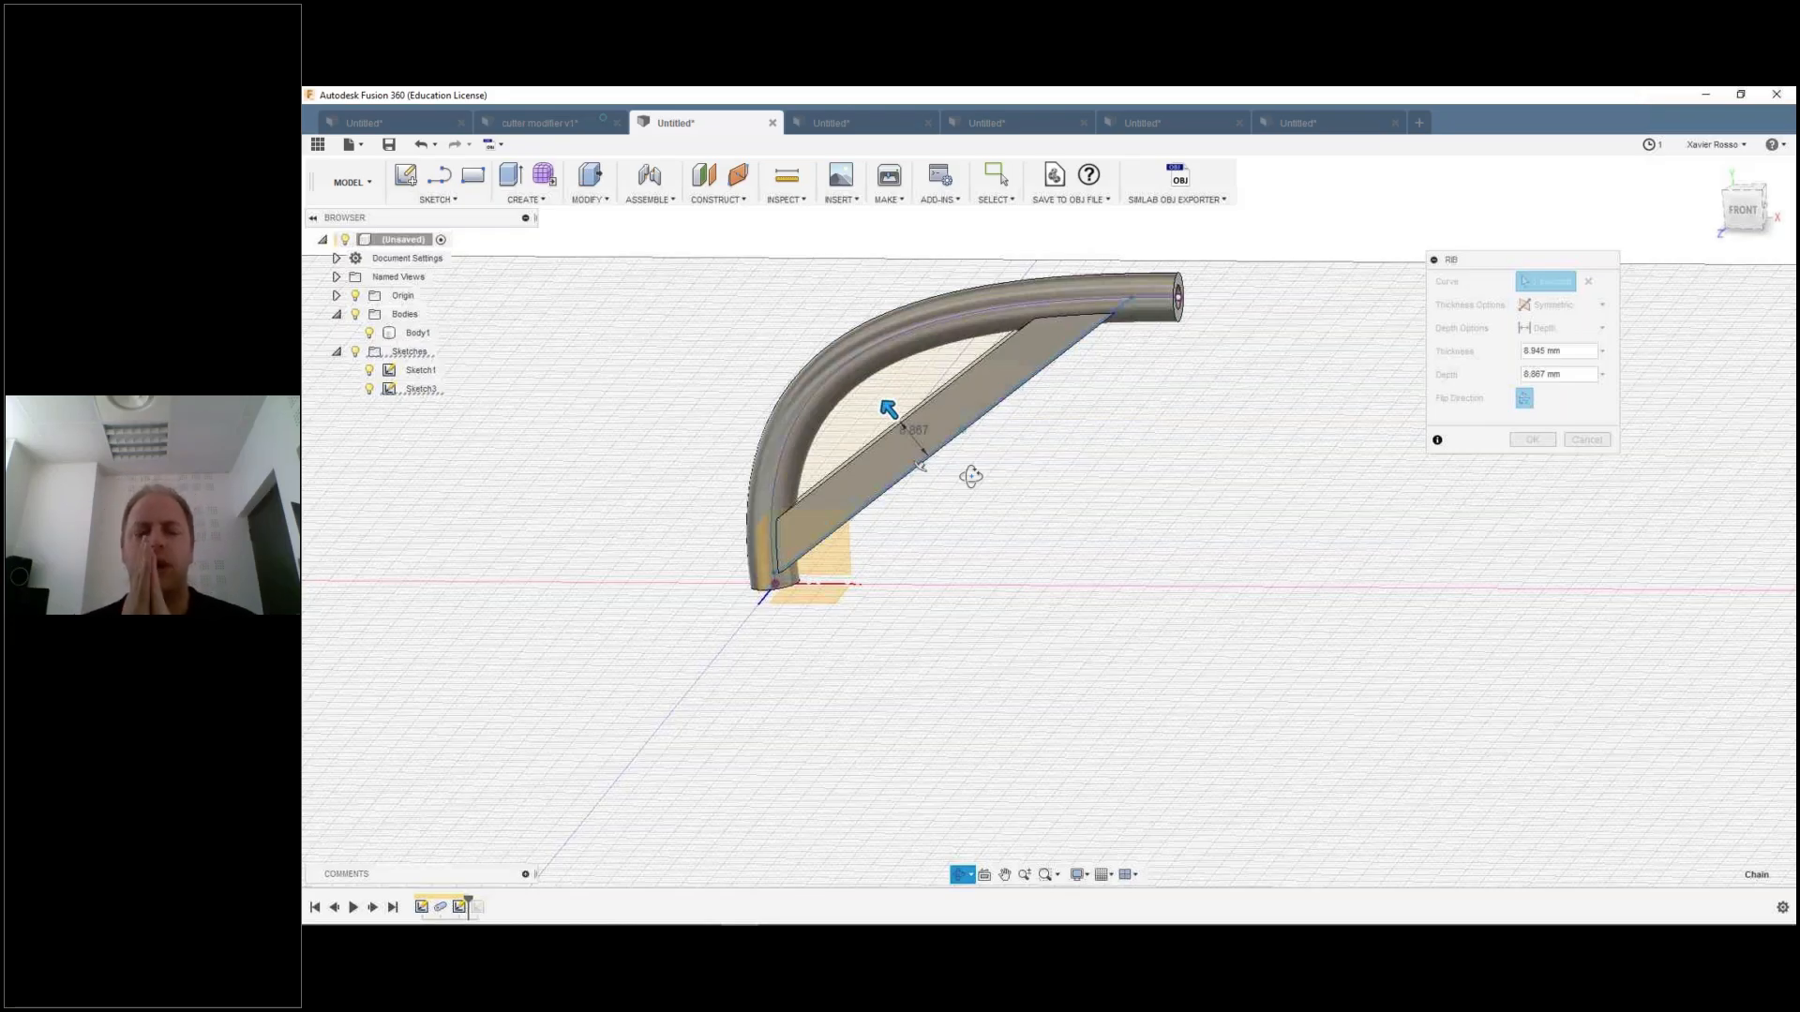
{"action": "middle_click_drag", "start_coordinate": [972, 476], "coordinate": [1523, 426], "text": "shift"}
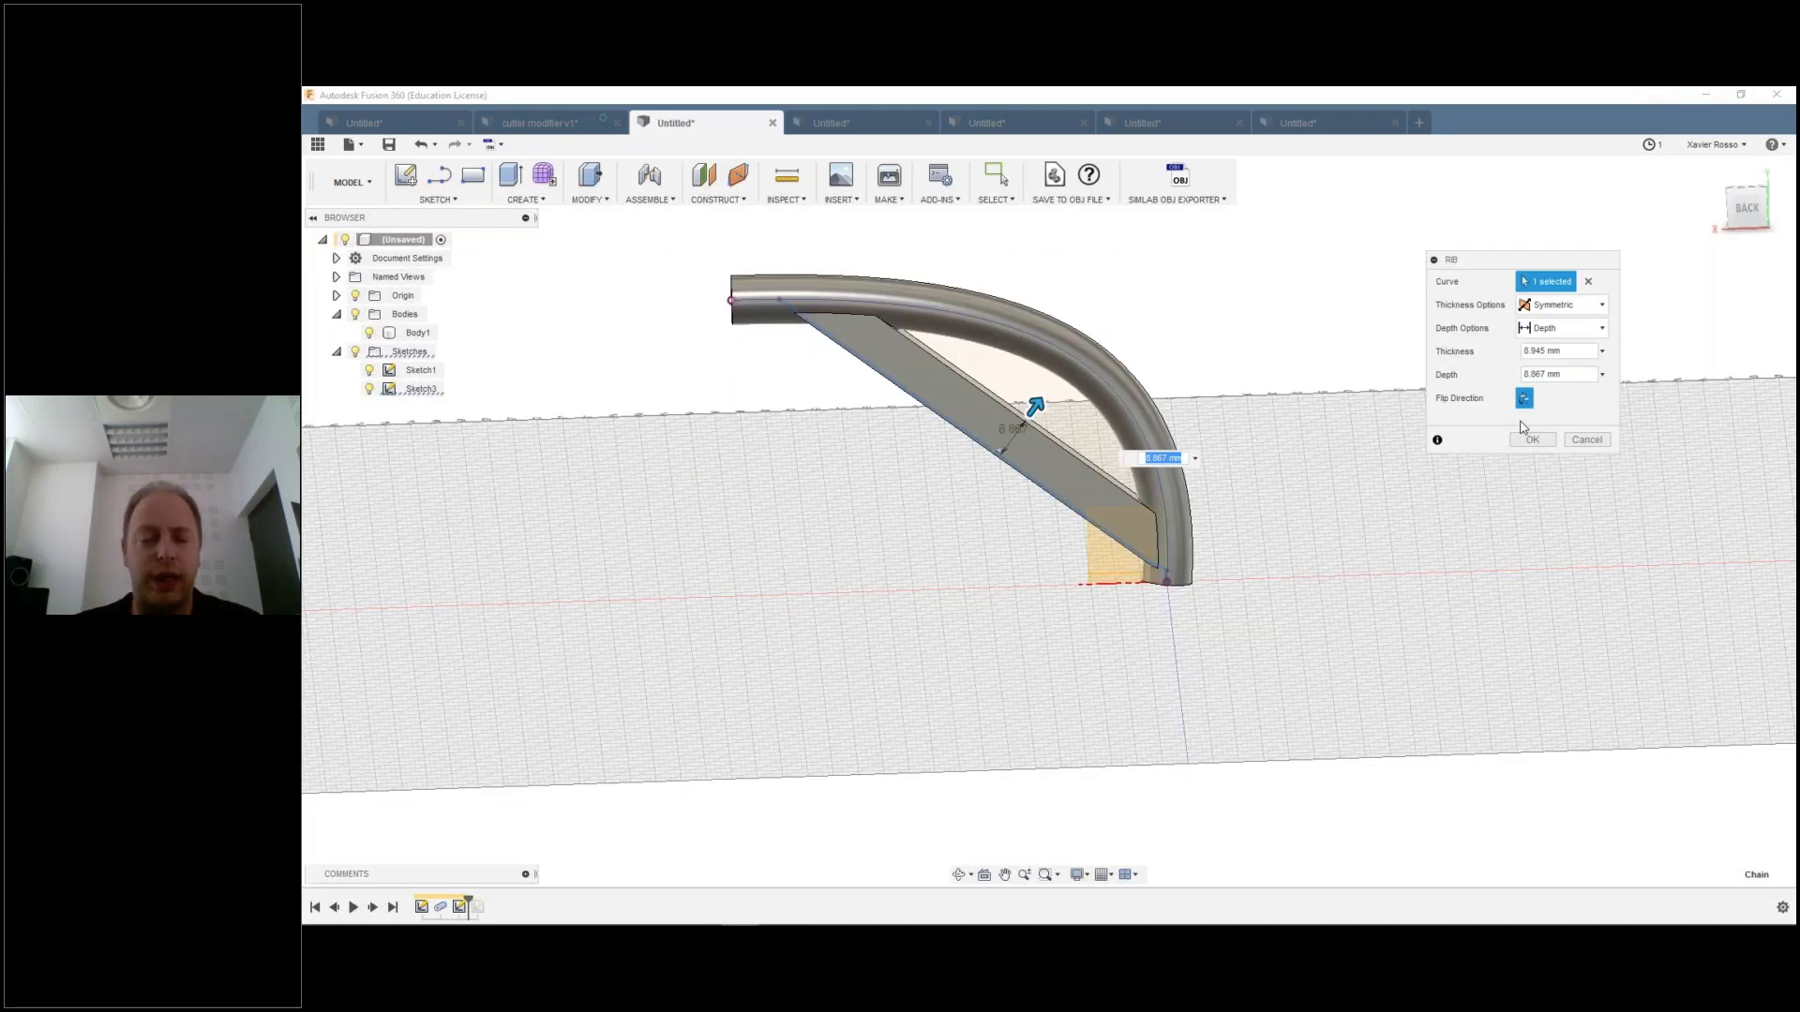
{"action": "left_click", "coordinate": [1529, 439]}
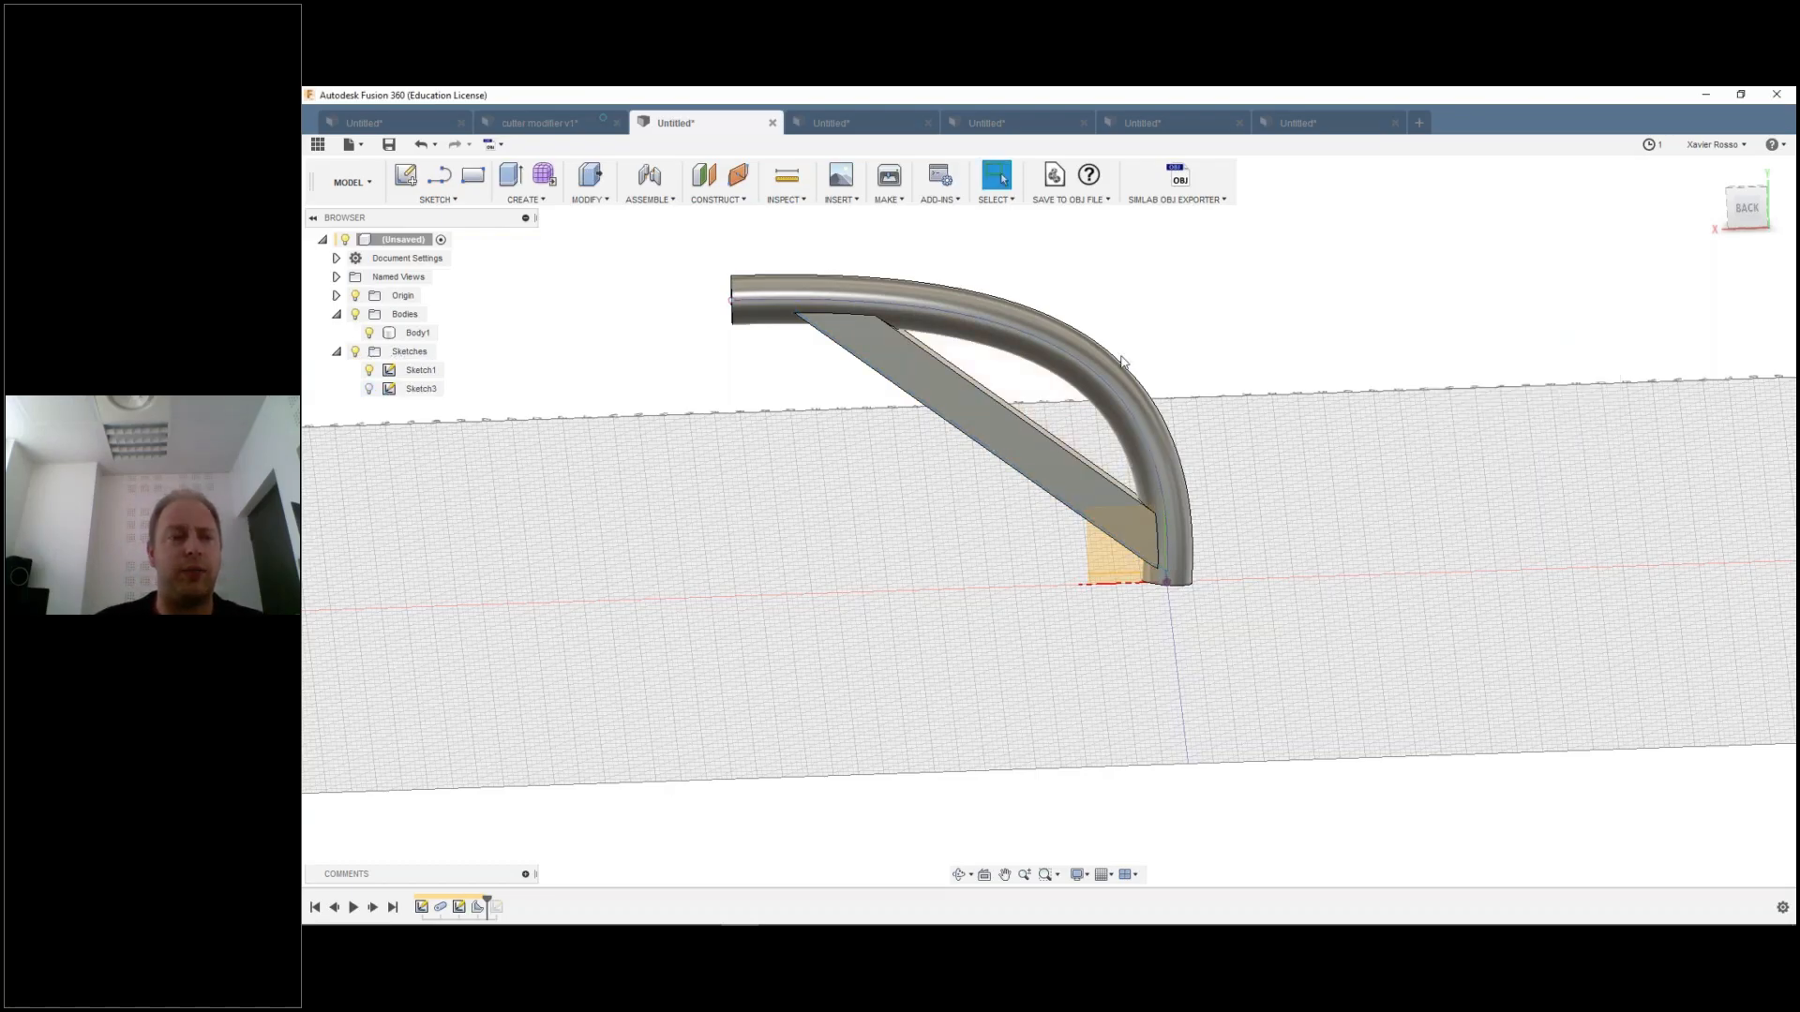
Step: Switch to the rectangular frame design and sketch a short slanted line near the frame's upper-left corner, with a point on the diagonal beside it
{"action": "left_click", "coordinate": [405, 129]}
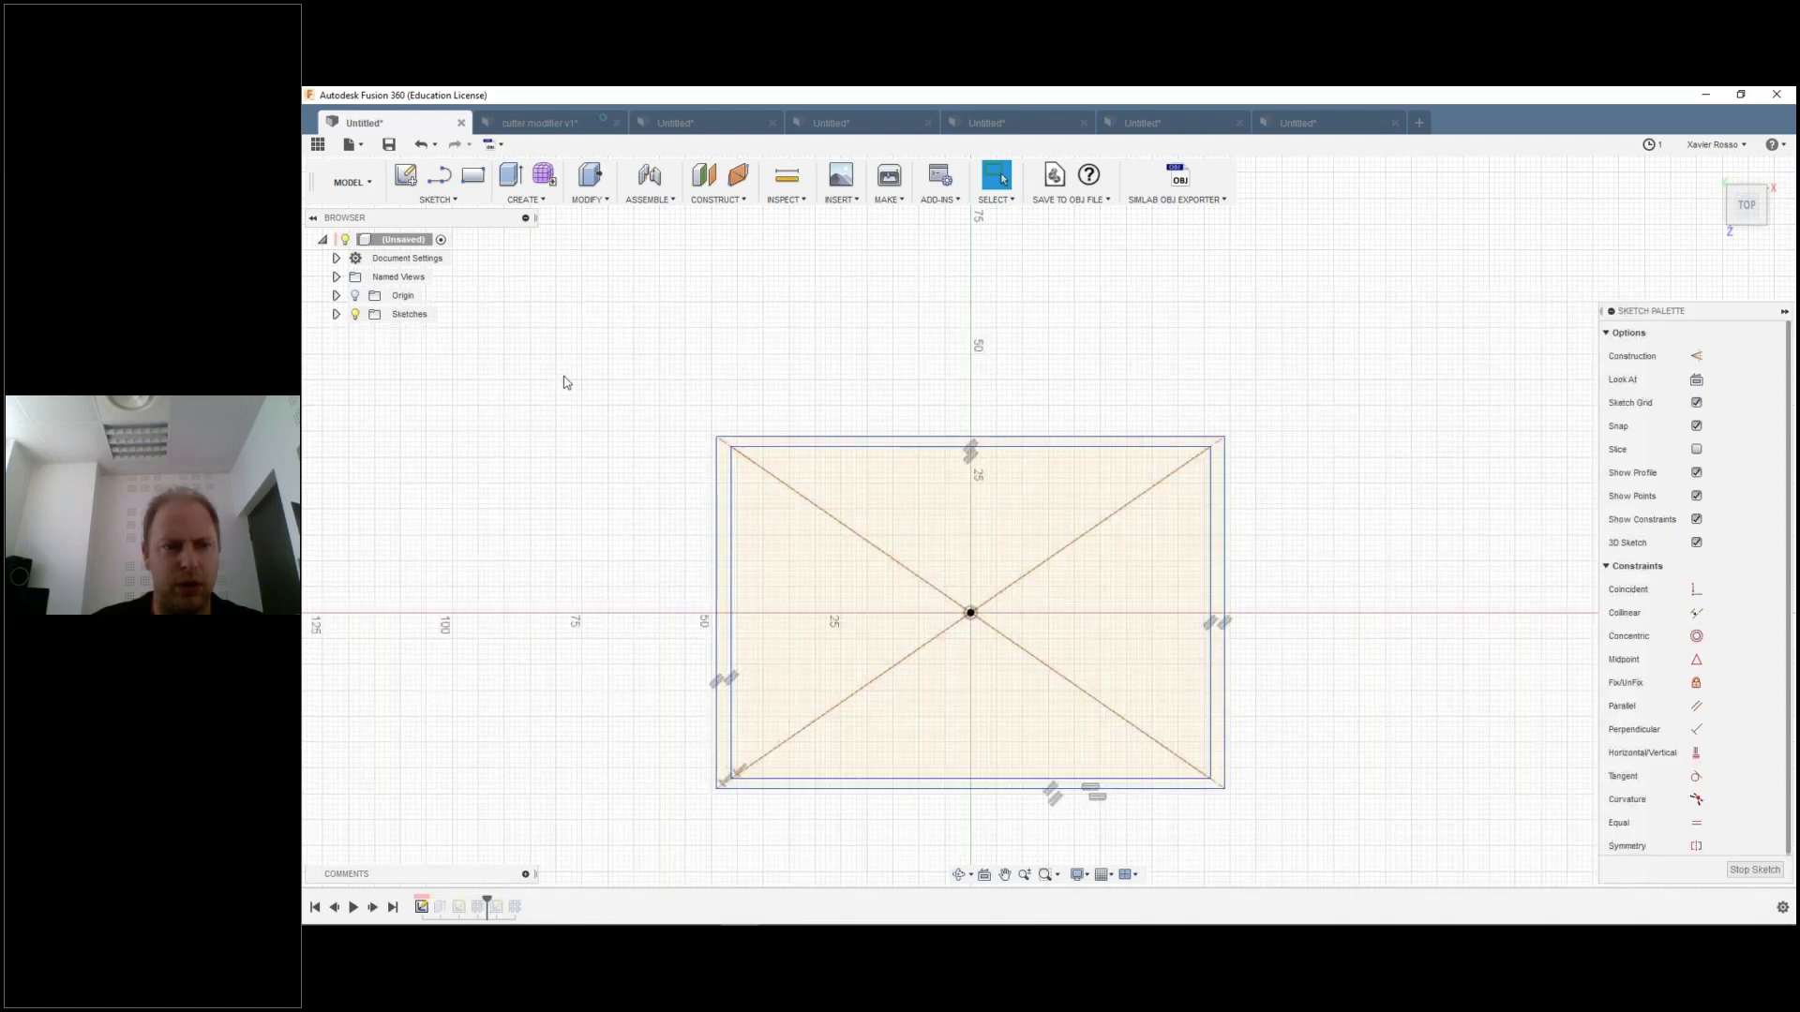
{"action": "key", "text": "l"}
{"action": "left_click", "coordinate": [722, 499]}
{"action": "left_click", "coordinate": [799, 561]}
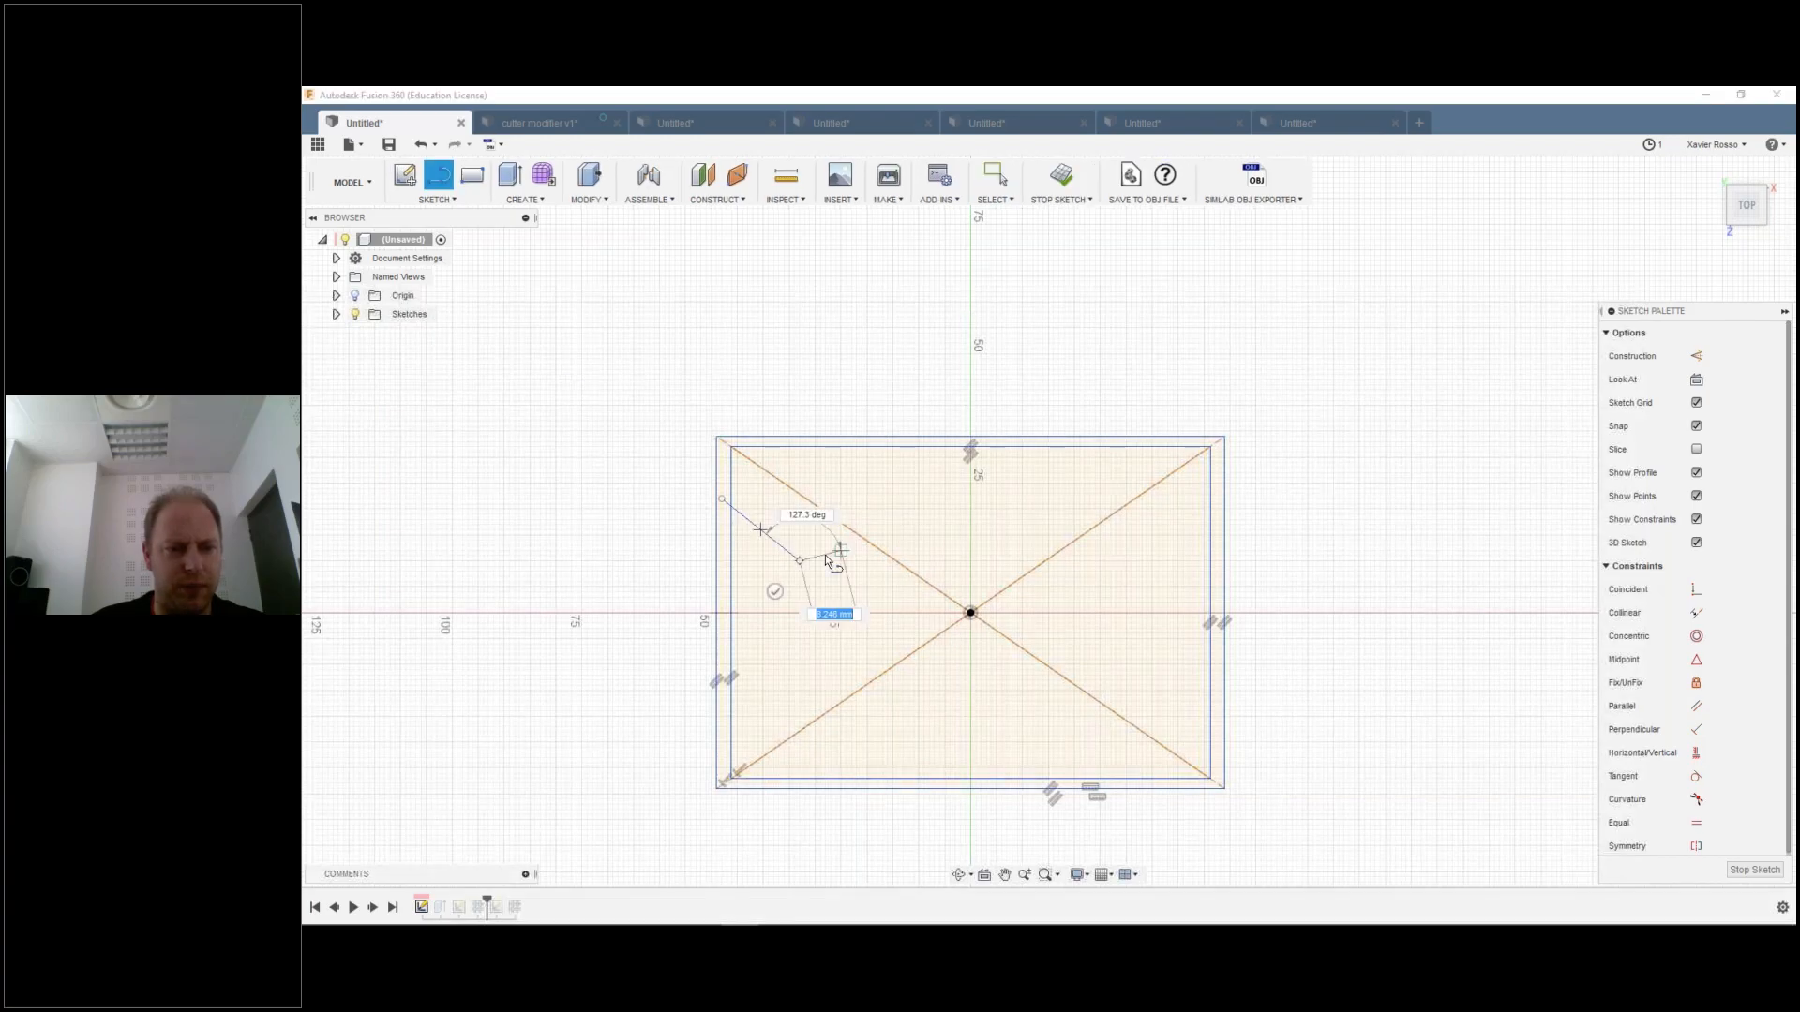
{"action": "key", "text": "Escape"}
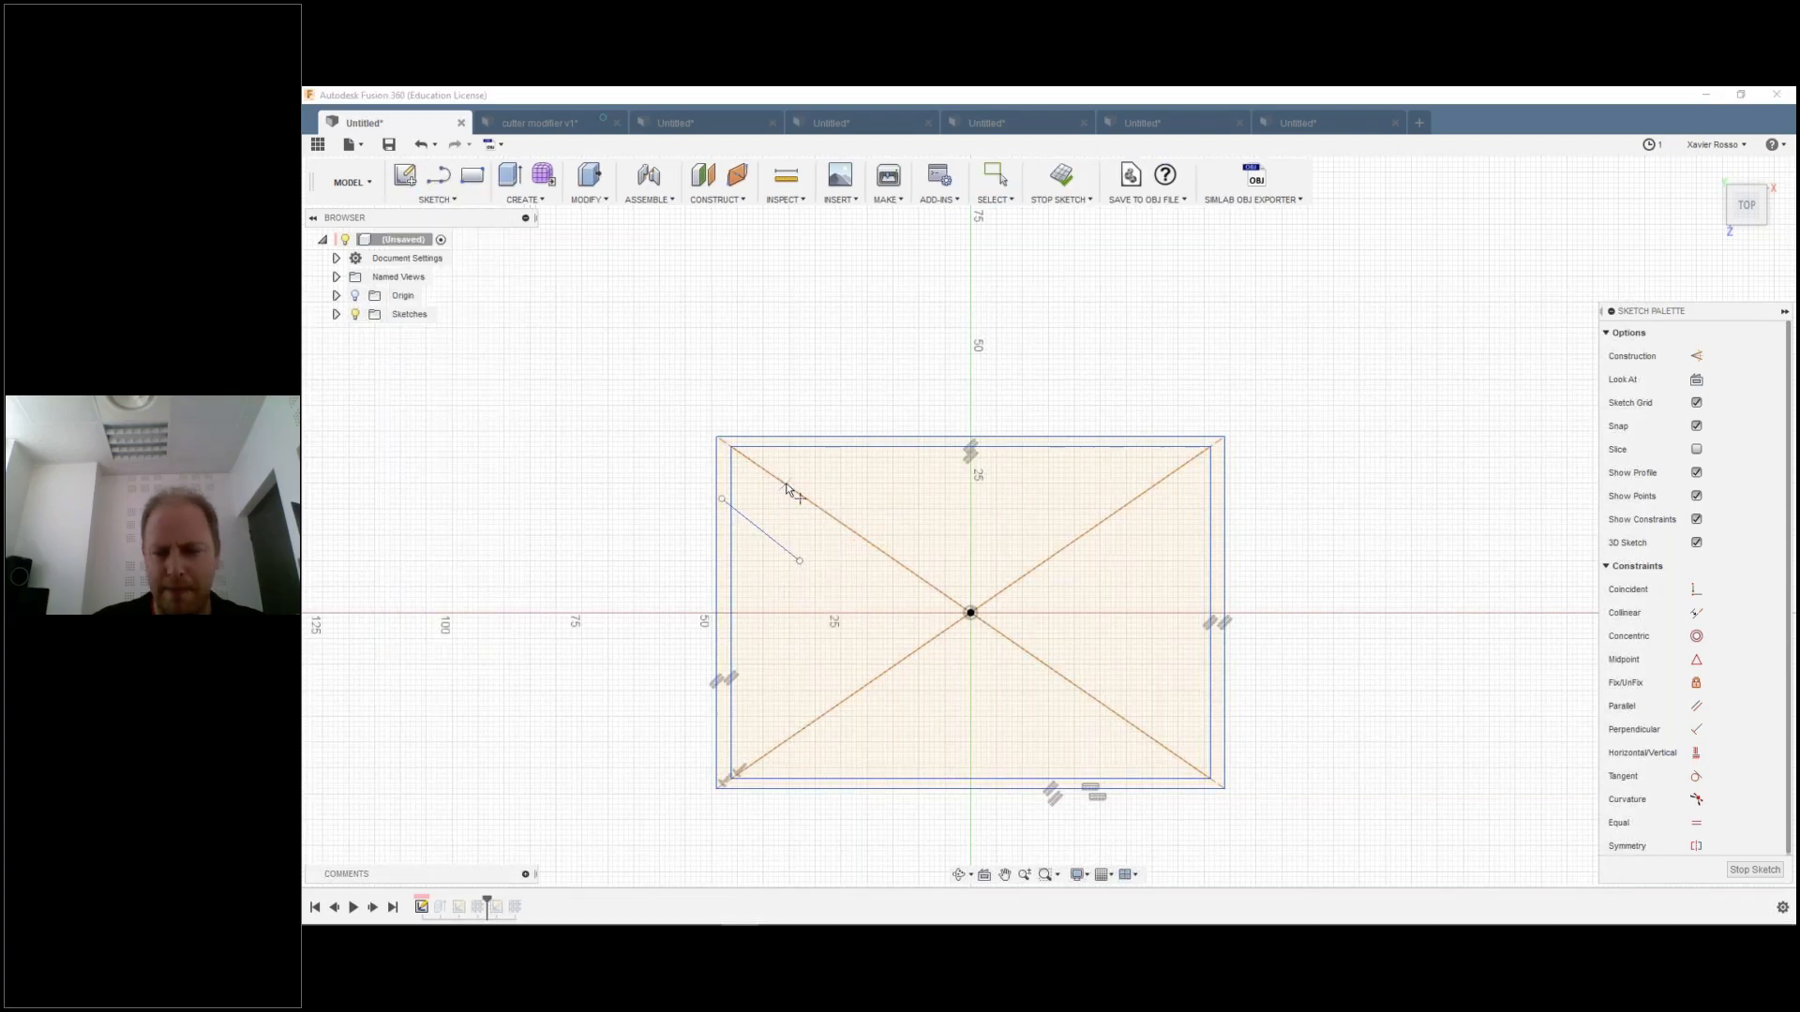
{"action": "left_click", "coordinate": [785, 485]}
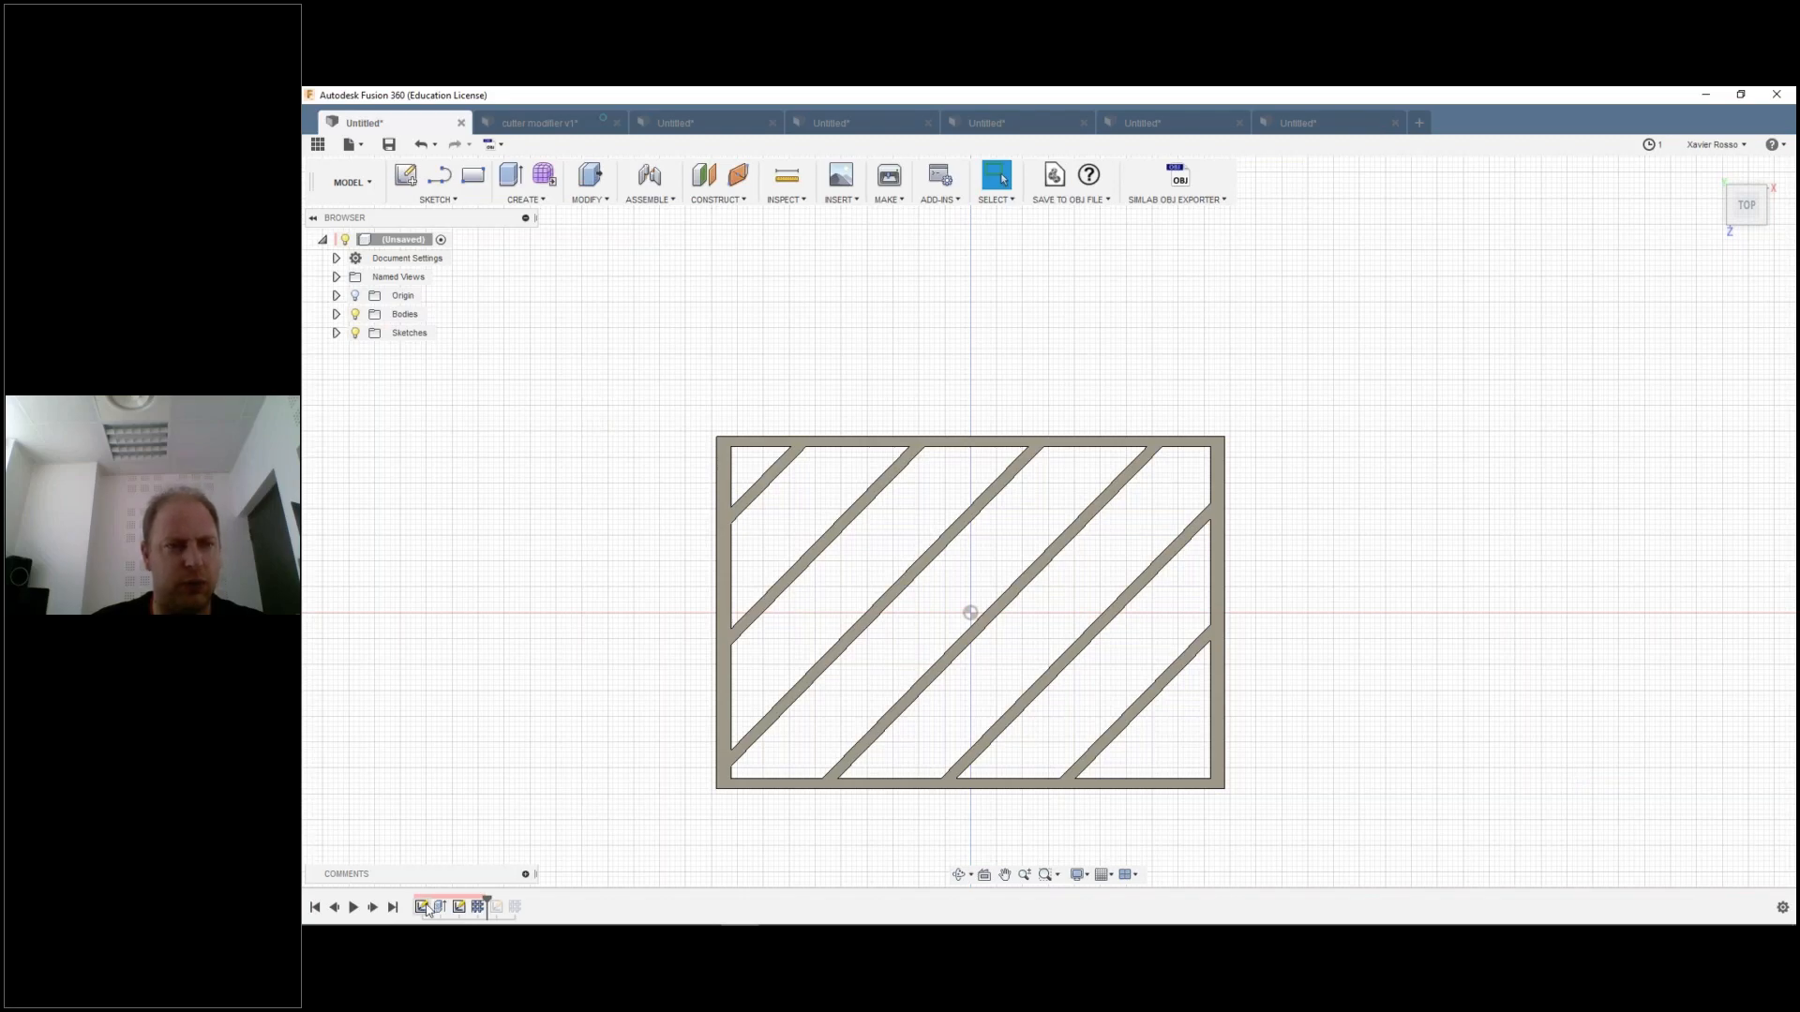
Step: Create a full circular sketch pattern of the short slanted line around the point on the diagonal with quantity 6
{"action": "double_click", "coordinate": [422, 906]}
{"action": "left_click", "coordinate": [437, 199]}
{"action": "left_click", "coordinate": [481, 580]}
{"action": "left_click", "coordinate": [761, 531]}
{"action": "left_click", "coordinate": [786, 484]}
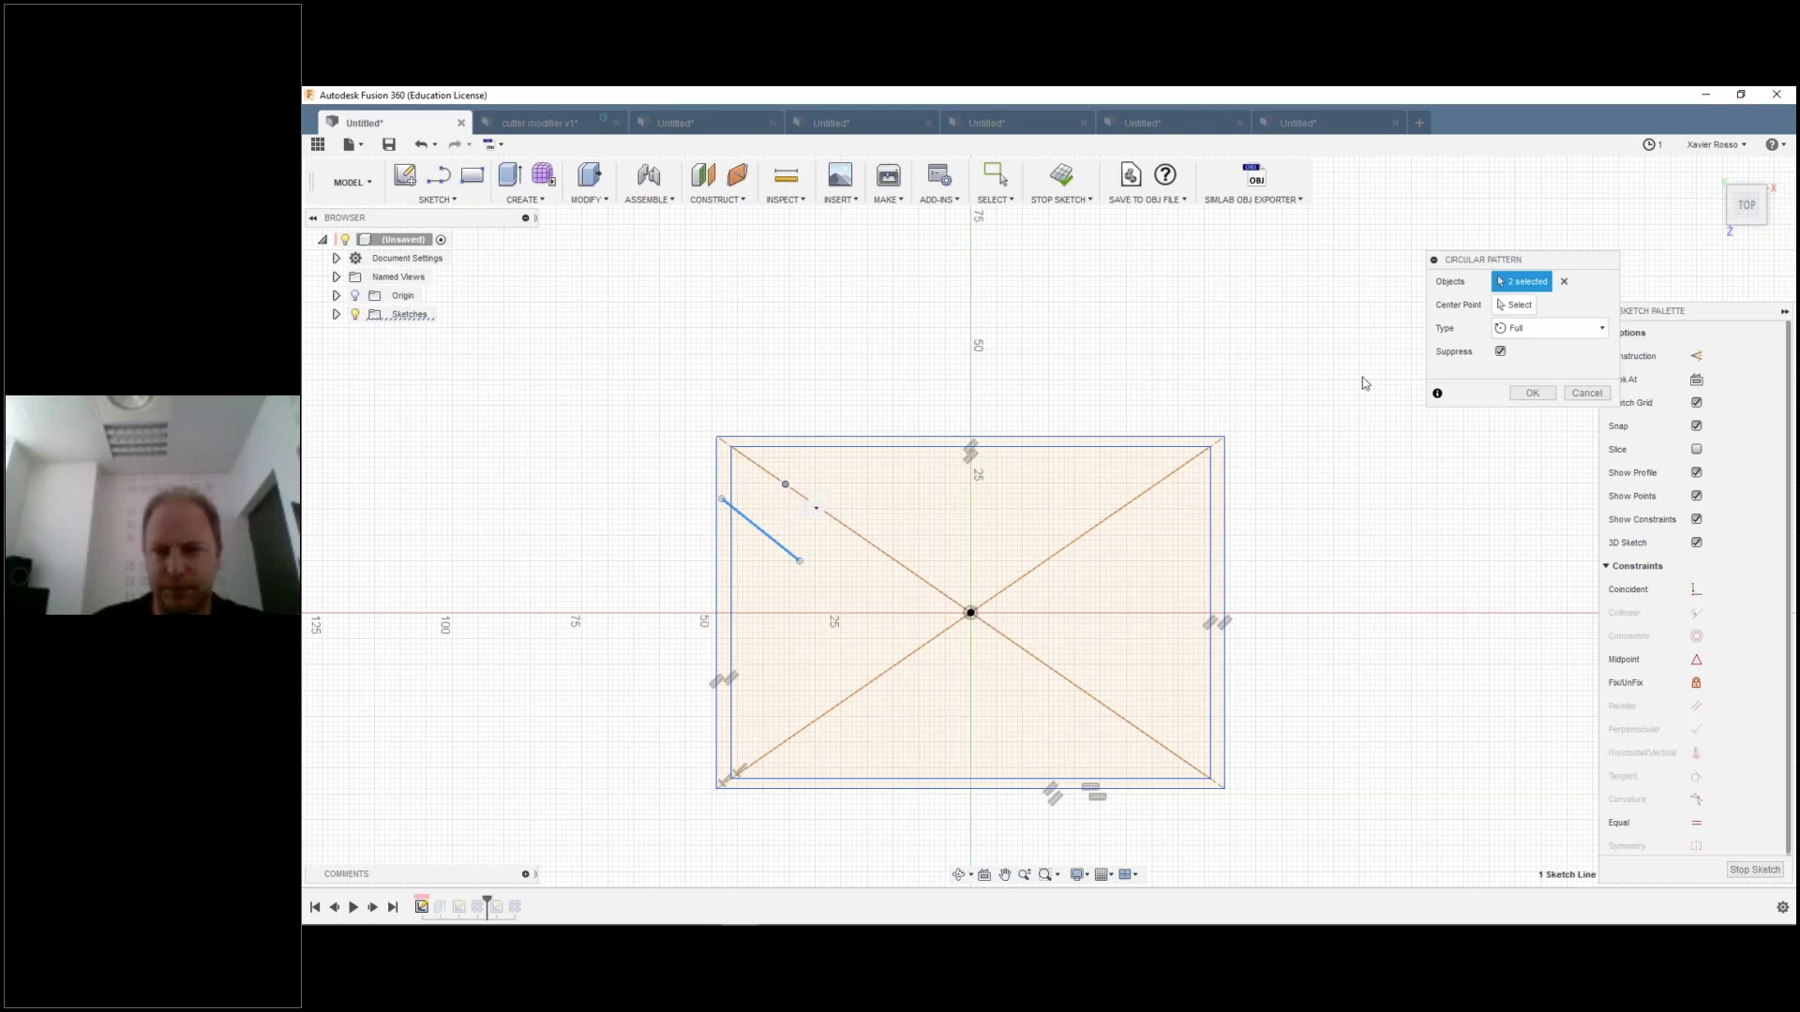
{"action": "left_click", "coordinate": [1564, 281]}
{"action": "left_click", "coordinate": [778, 552]}
{"action": "left_click", "coordinate": [786, 486]}
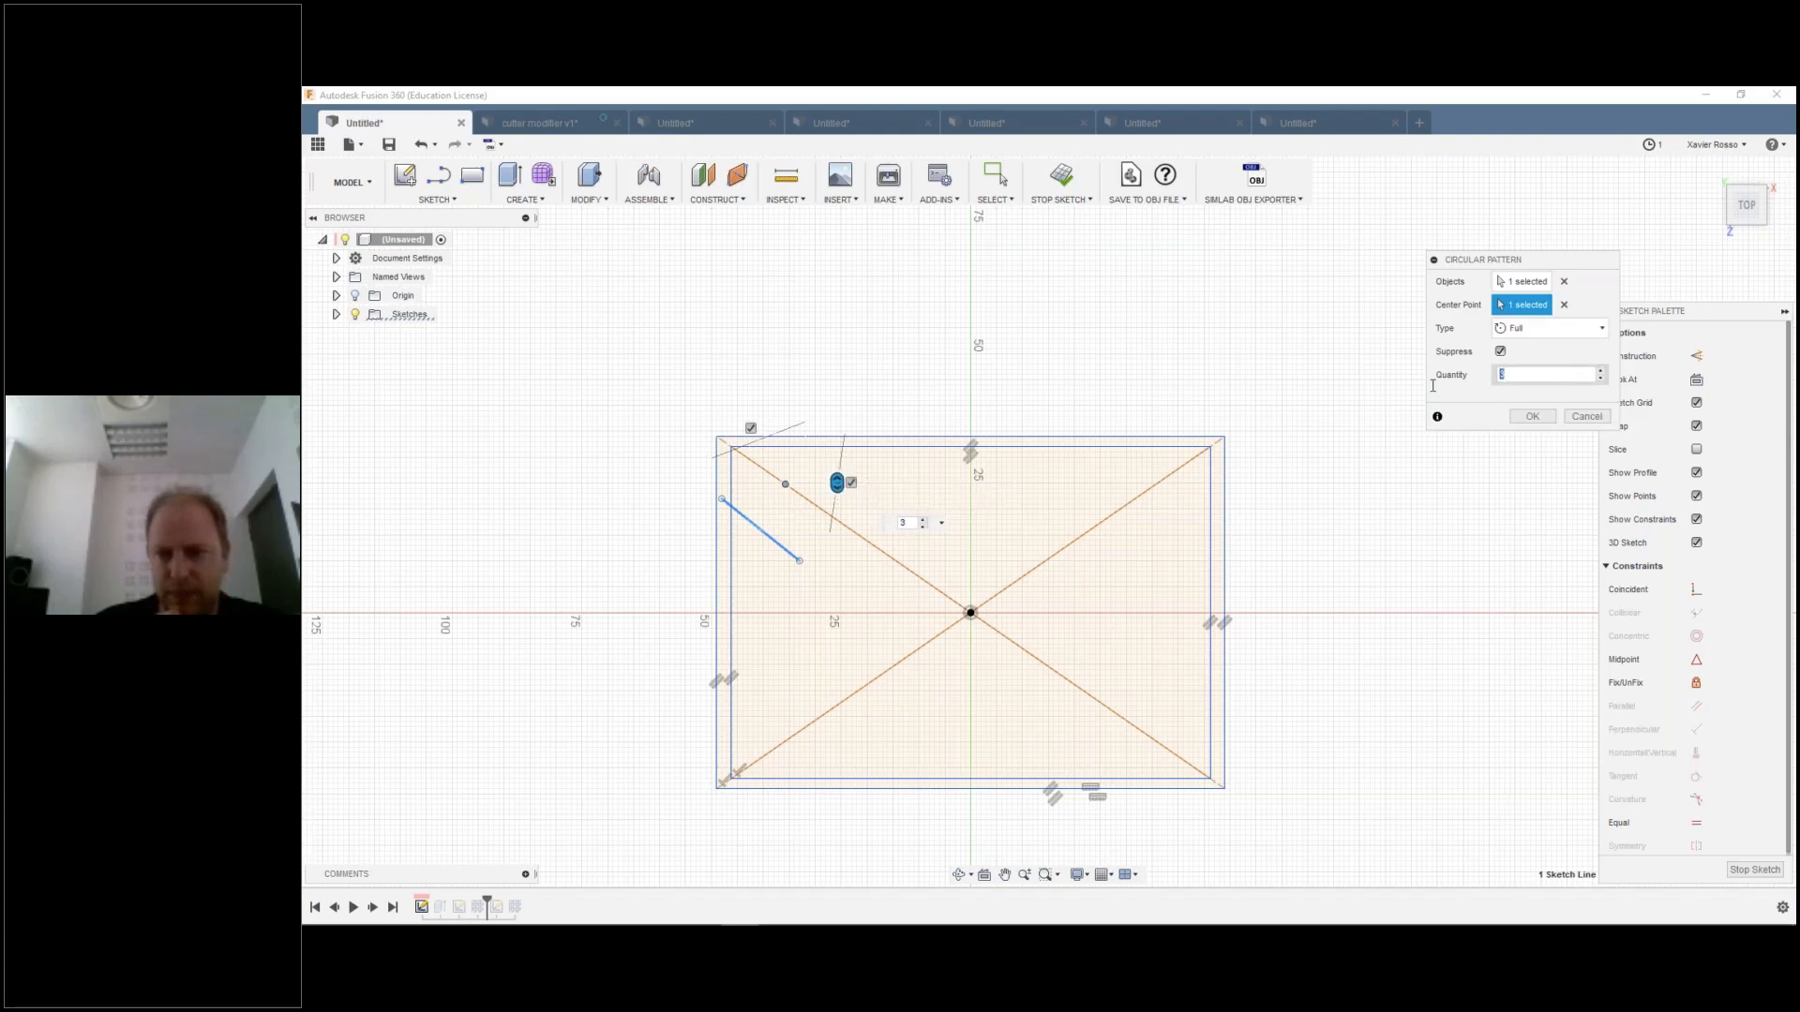
{"action": "type", "text": "6"}
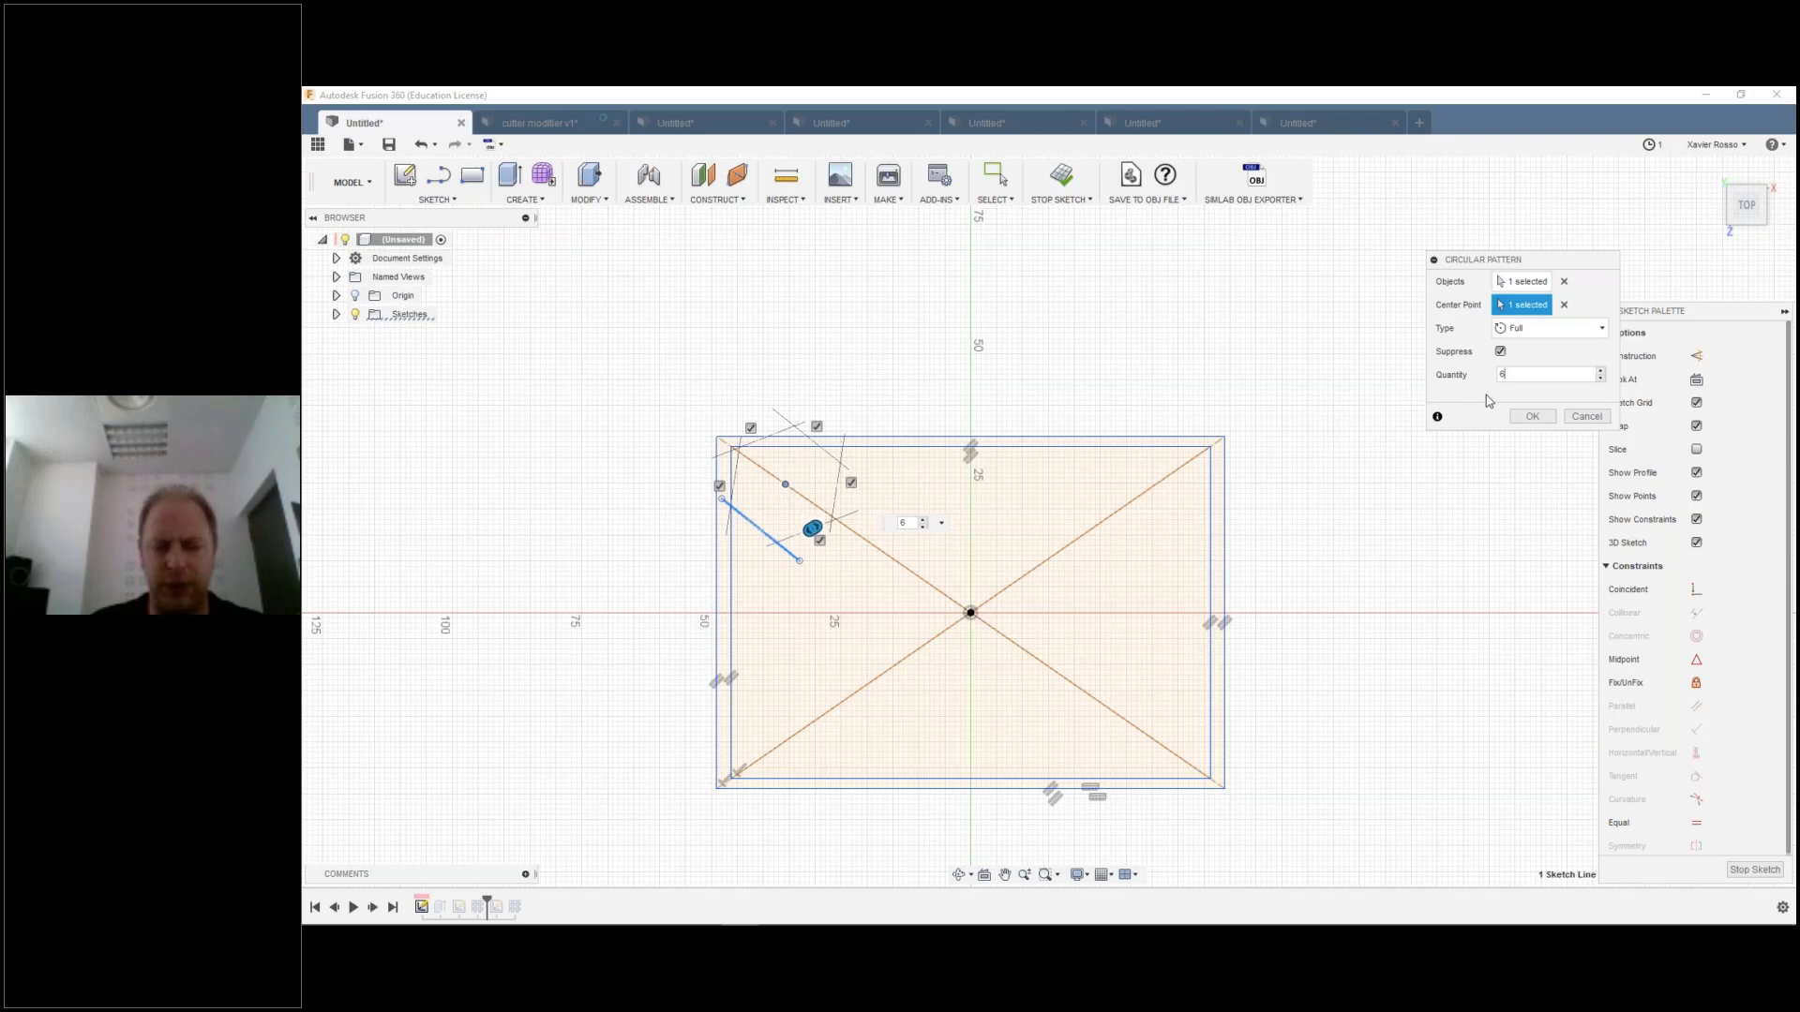
{"action": "left_click", "coordinate": [1532, 416]}
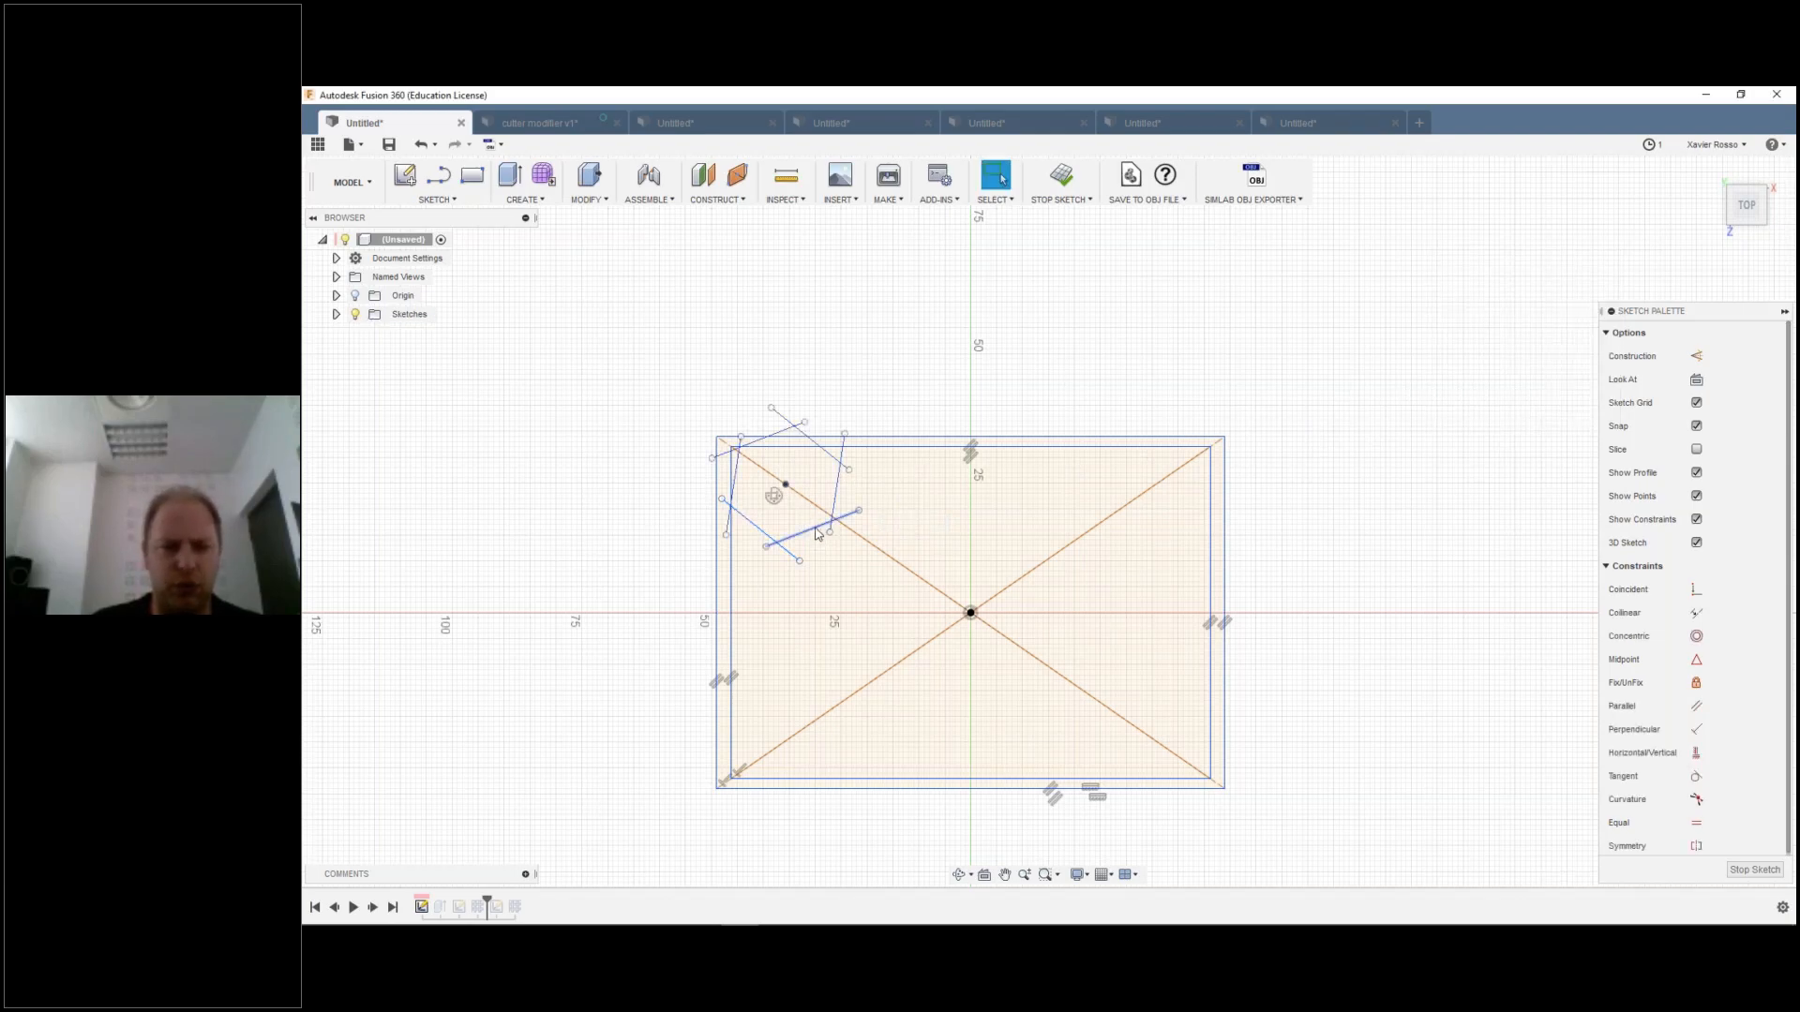
Step: Try to move the circularly patterned lines together as one group, and undo the move
{"action": "left_click", "coordinate": [795, 427]}
{"action": "left_click", "coordinate": [752, 444], "text": "ctrl"}
{"action": "left_click", "coordinate": [736, 479], "text": "ctrl"}
{"action": "left_click", "coordinate": [755, 527], "text": "ctrl"}
{"action": "left_click", "coordinate": [806, 532], "text": "ctrl"}
{"action": "left_click", "coordinate": [823, 526], "text": "ctrl"}
{"action": "mouse_move", "coordinate": [822, 526]}
{"action": "left_mouse_down"}
{"action": "mouse_move", "coordinate": [880, 566]}
{"action": "mouse_move", "coordinate": [901, 551]}
{"action": "mouse_move", "coordinate": [841, 528]}
{"action": "left_mouse_up"}
{"action": "key", "text": "ctrl+z"}
Step: Try to remove the constraint at the pattern's center point and shift the point slightly along the diagonal
{"action": "left_click", "coordinate": [786, 485]}
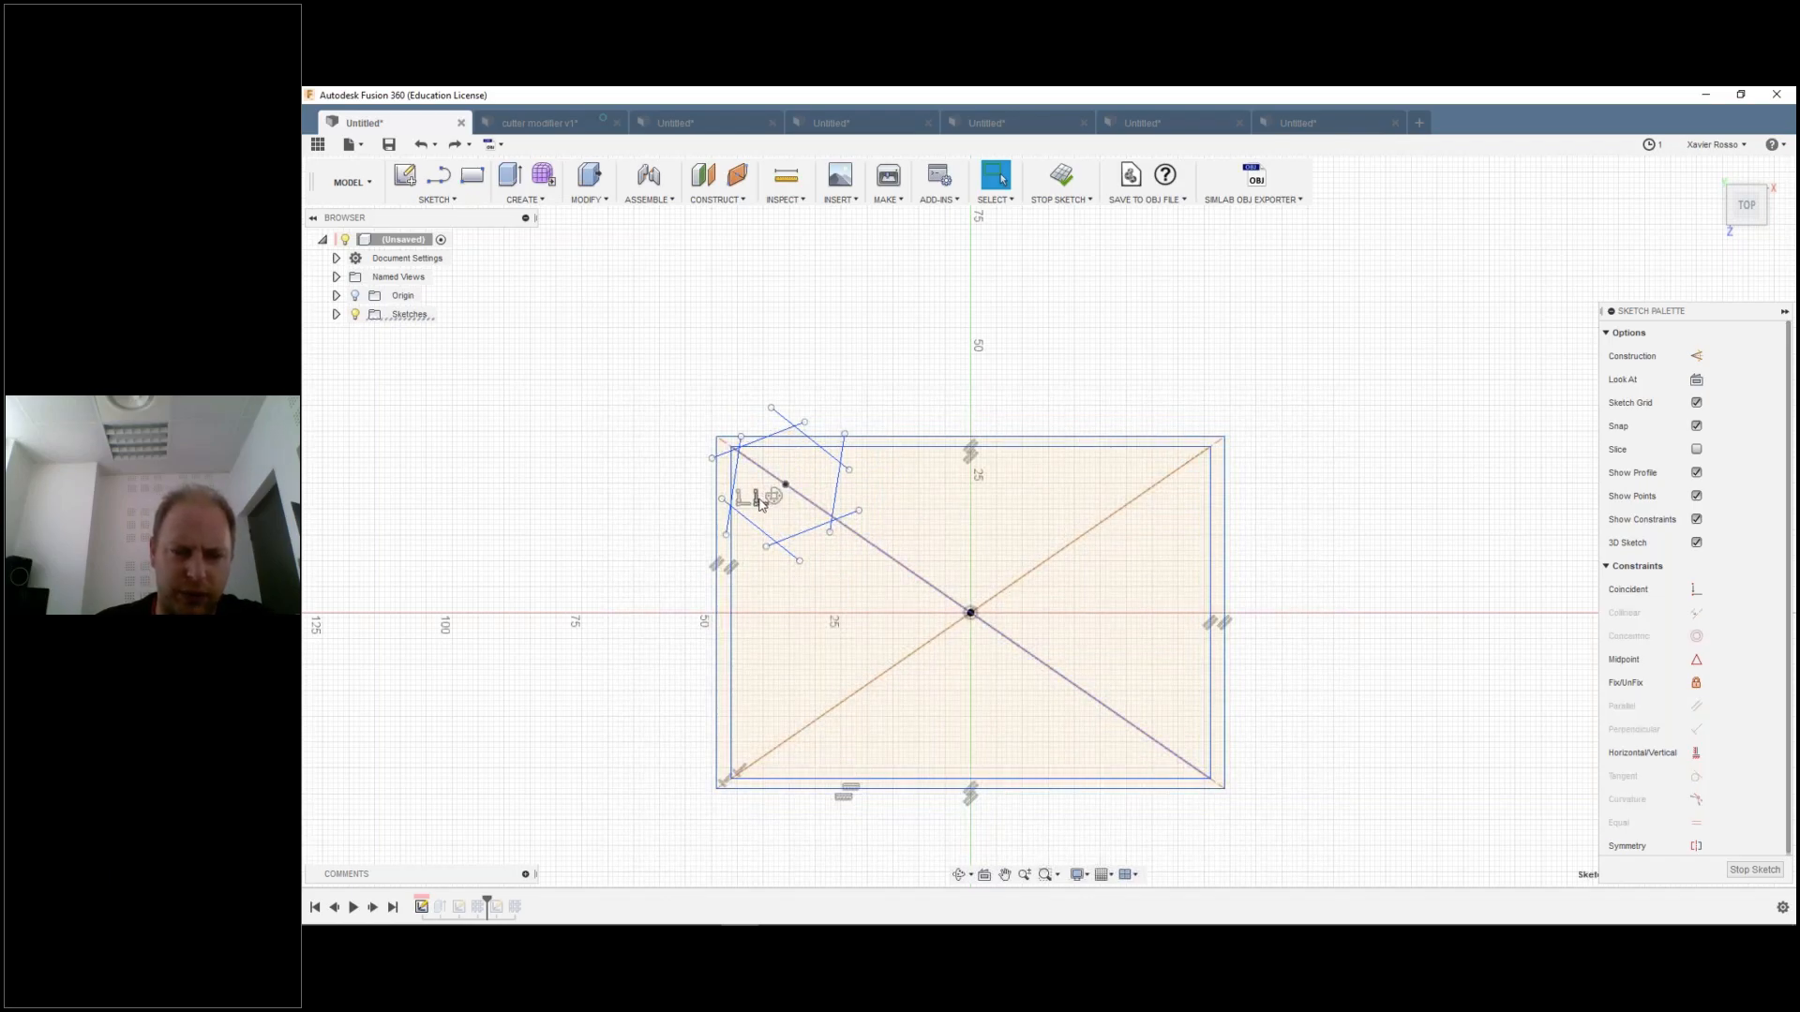
{"action": "scroll", "coordinate": [761, 504], "scroll_direction": "up", "scroll_amount": 1}
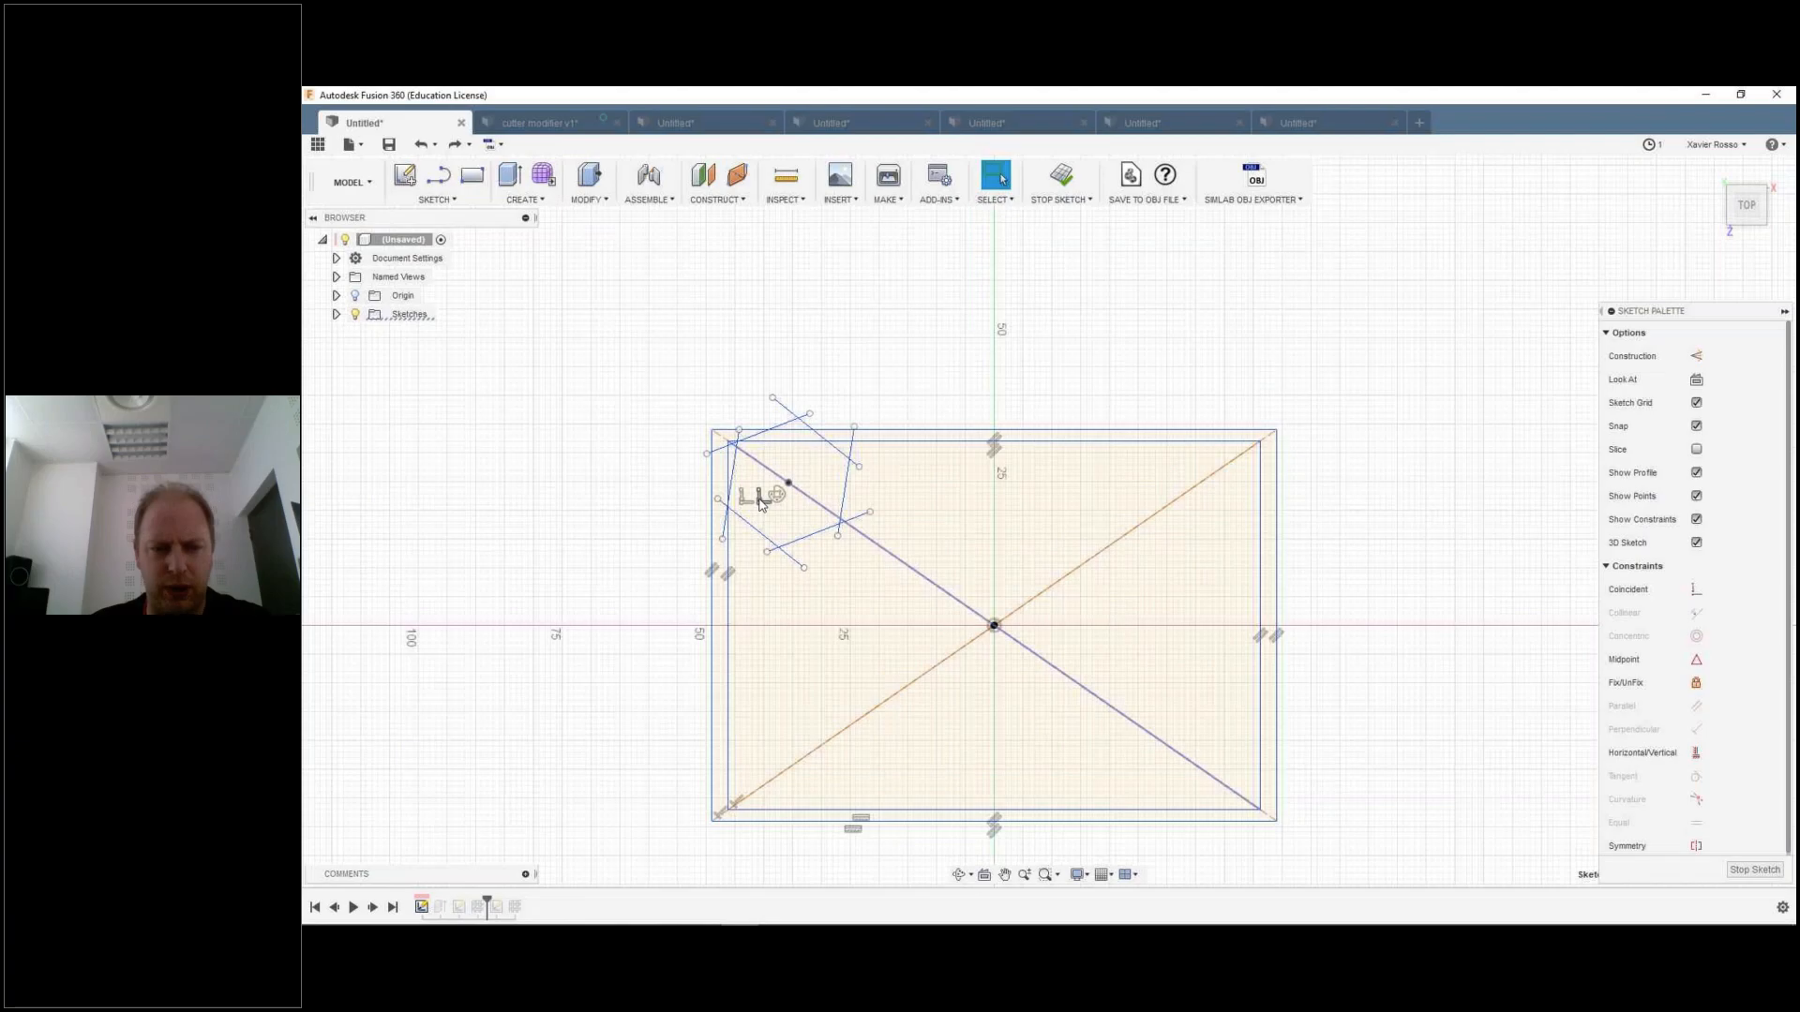
{"action": "scroll", "coordinate": [778, 492], "scroll_direction": "up", "scroll_amount": 1}
{"action": "left_click", "coordinate": [788, 496]}
{"action": "key", "text": "Delete"}
{"action": "mouse_move", "coordinate": [793, 483]}
{"action": "left_mouse_down"}
{"action": "mouse_move", "coordinate": [796, 508]}
{"action": "mouse_move", "coordinate": [956, 533]}
{"action": "mouse_move", "coordinate": [1076, 626]}
{"action": "mouse_move", "coordinate": [1048, 411]}
{"action": "mouse_move", "coordinate": [812, 501]}
{"action": "left_mouse_up"}
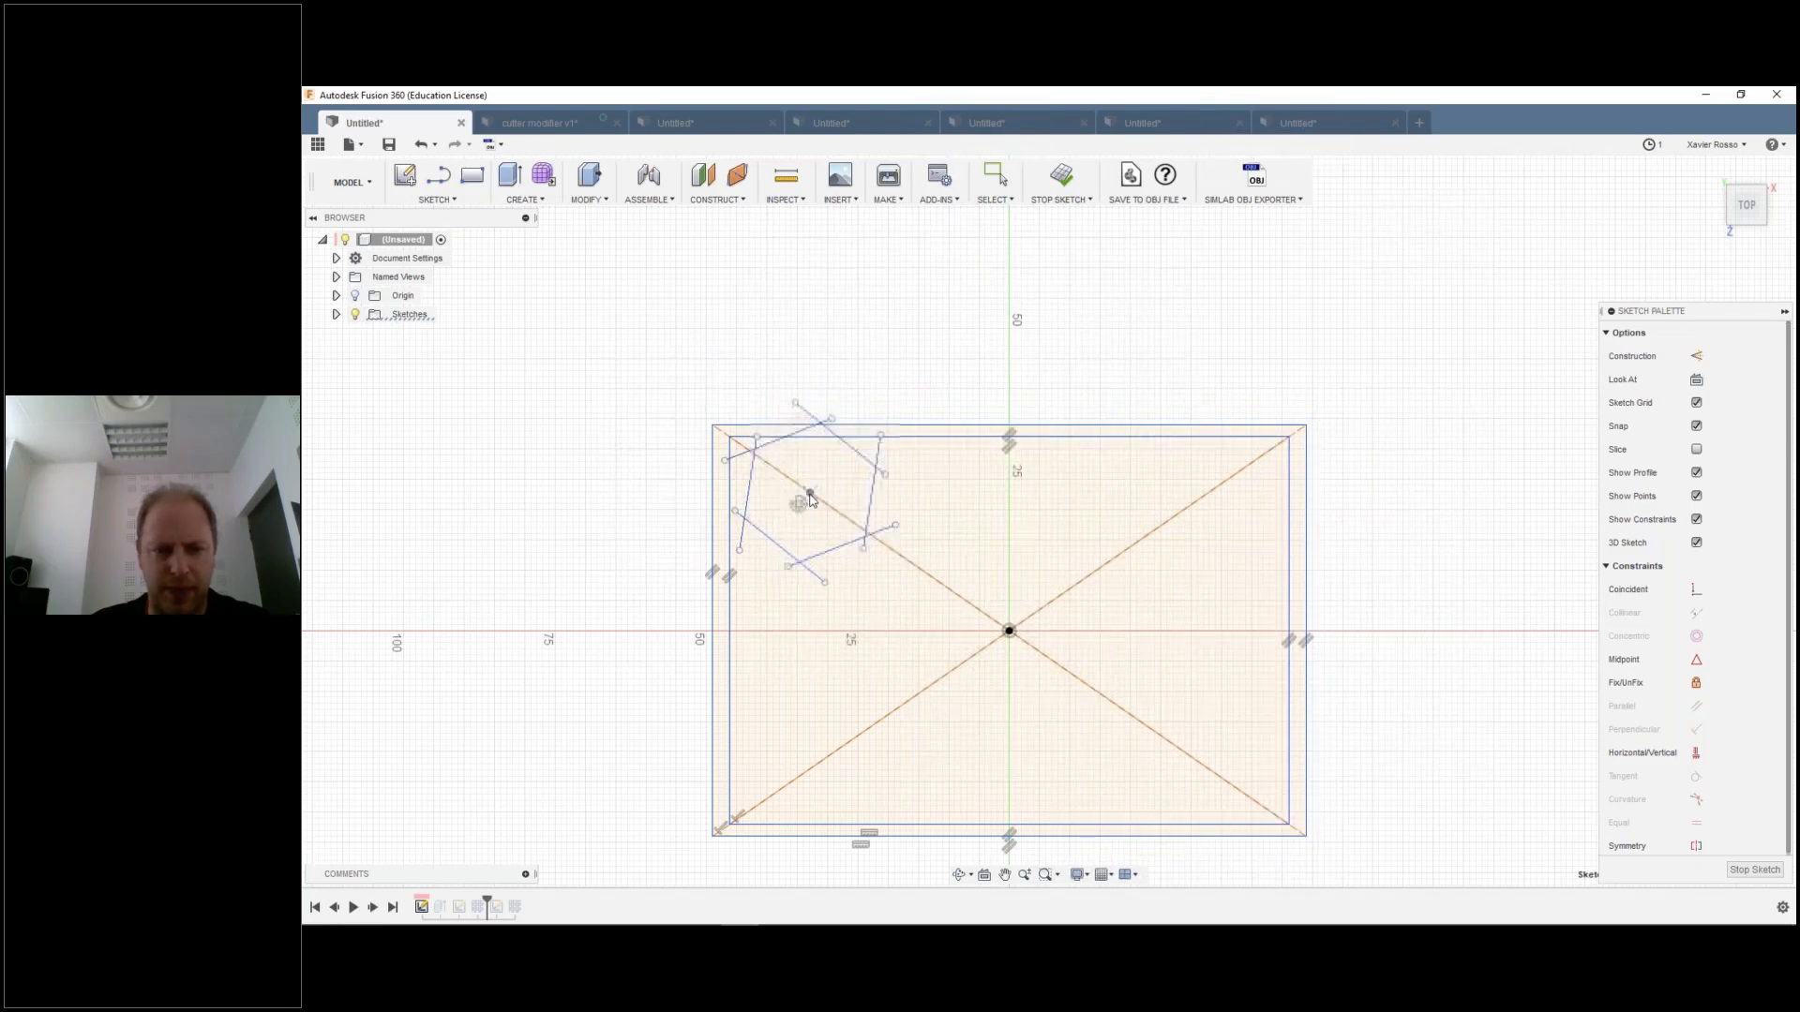
Step: Select all six patterned lines, try to shift them with their center point, and undo the change
{"action": "left_click", "coordinate": [767, 445], "text": "ctrl"}
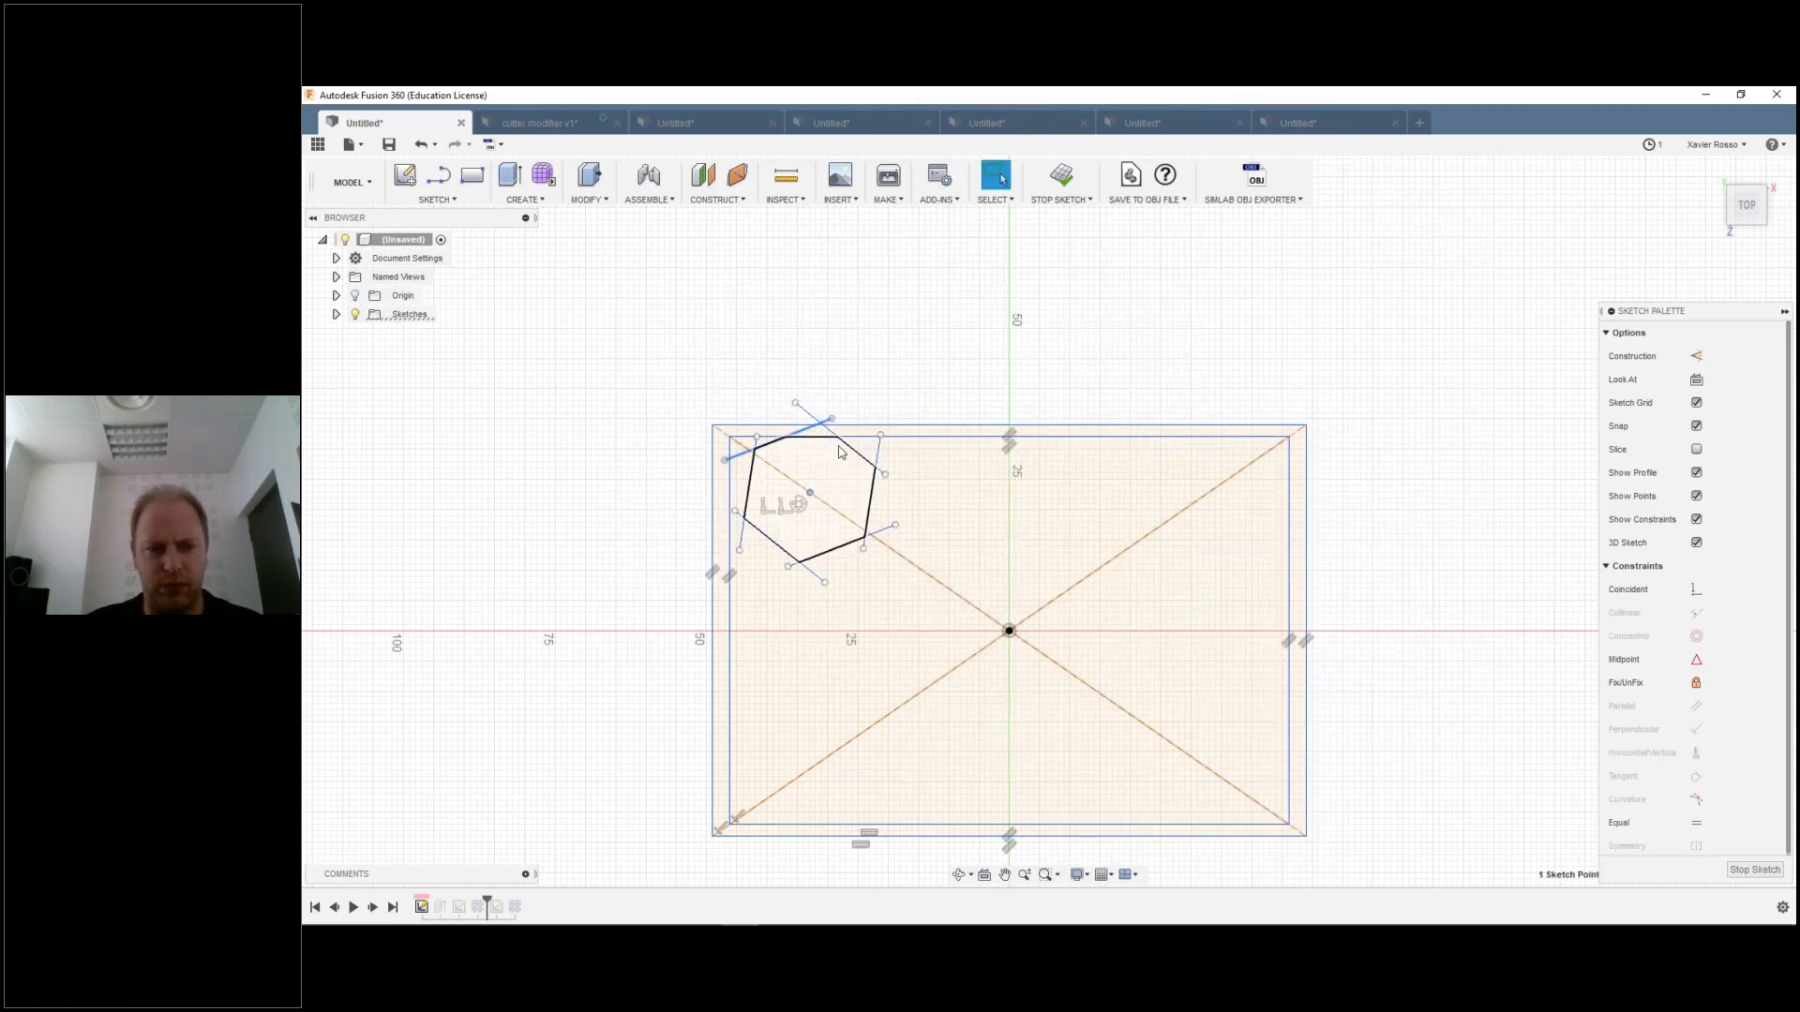
{"action": "left_click", "coordinate": [856, 453], "text": "ctrl"}
{"action": "left_click", "coordinate": [875, 486], "text": "ctrl"}
{"action": "left_click", "coordinate": [844, 544], "text": "ctrl"}
{"action": "left_click", "coordinate": [783, 552], "text": "ctrl"}
{"action": "left_click", "coordinate": [755, 494], "text": "ctrl"}
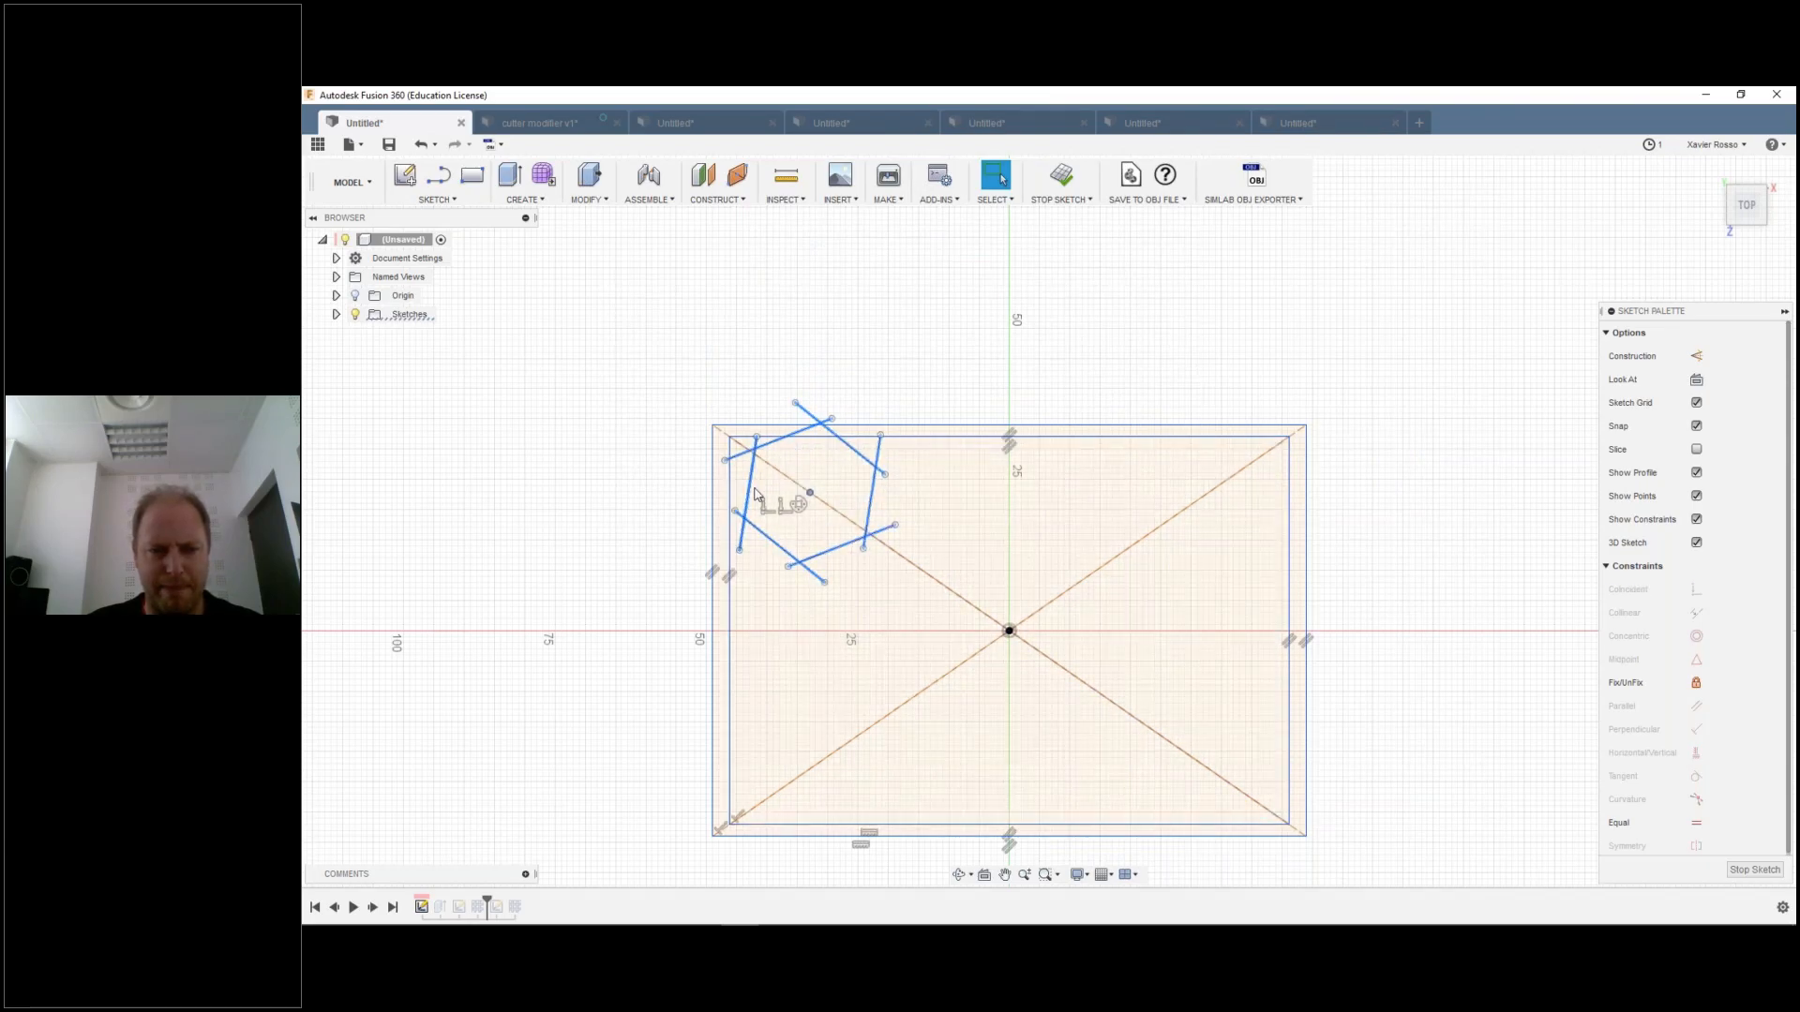
{"action": "mouse_move", "coordinate": [810, 492]}
{"action": "left_mouse_down"}
{"action": "mouse_move", "coordinate": [820, 544]}
{"action": "mouse_move", "coordinate": [891, 525]}
{"action": "mouse_move", "coordinate": [922, 543]}
{"action": "mouse_move", "coordinate": [815, 506]}
{"action": "mouse_move", "coordinate": [824, 543]}
{"action": "mouse_move", "coordinate": [851, 456]}
{"action": "mouse_move", "coordinate": [803, 502]}
{"action": "left_mouse_up"}
{"action": "key", "text": "ctrl+z"}
{"action": "key", "text": "ctrl+z"}
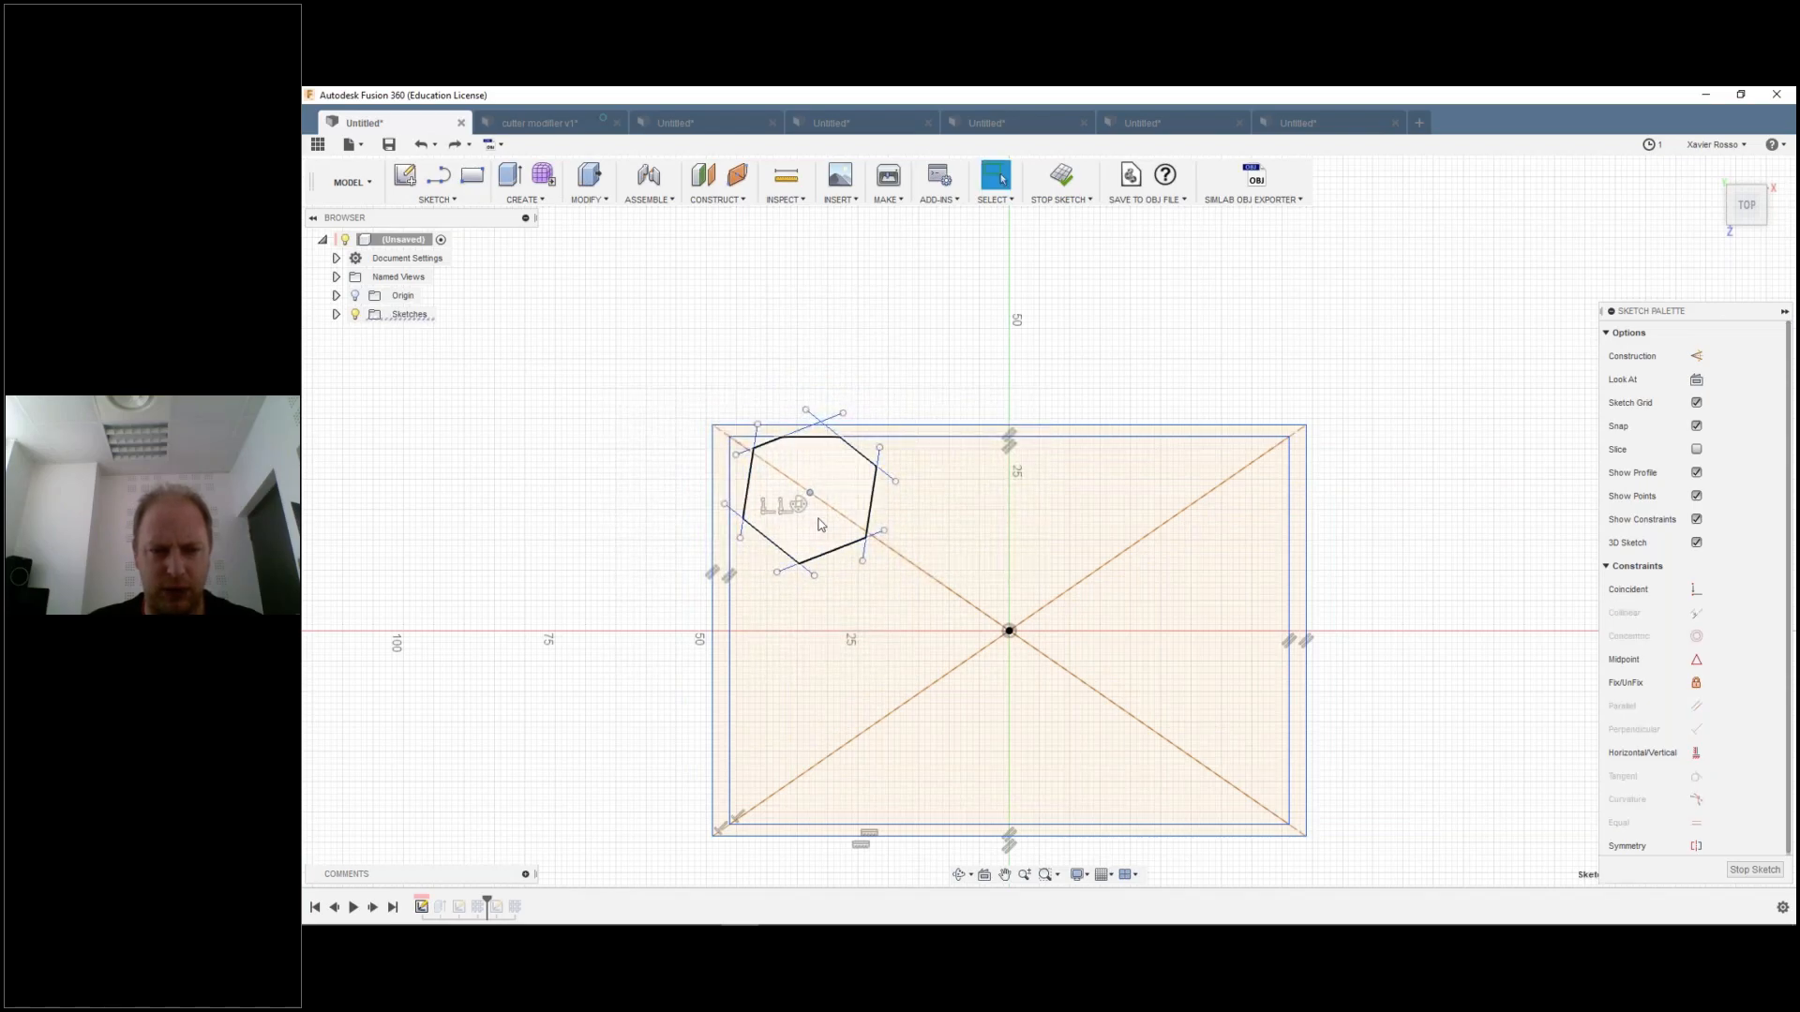
Step: Delete the constraint beside the pattern's center point and move the point a little further along the diagonal
{"action": "key", "text": "Escape"}
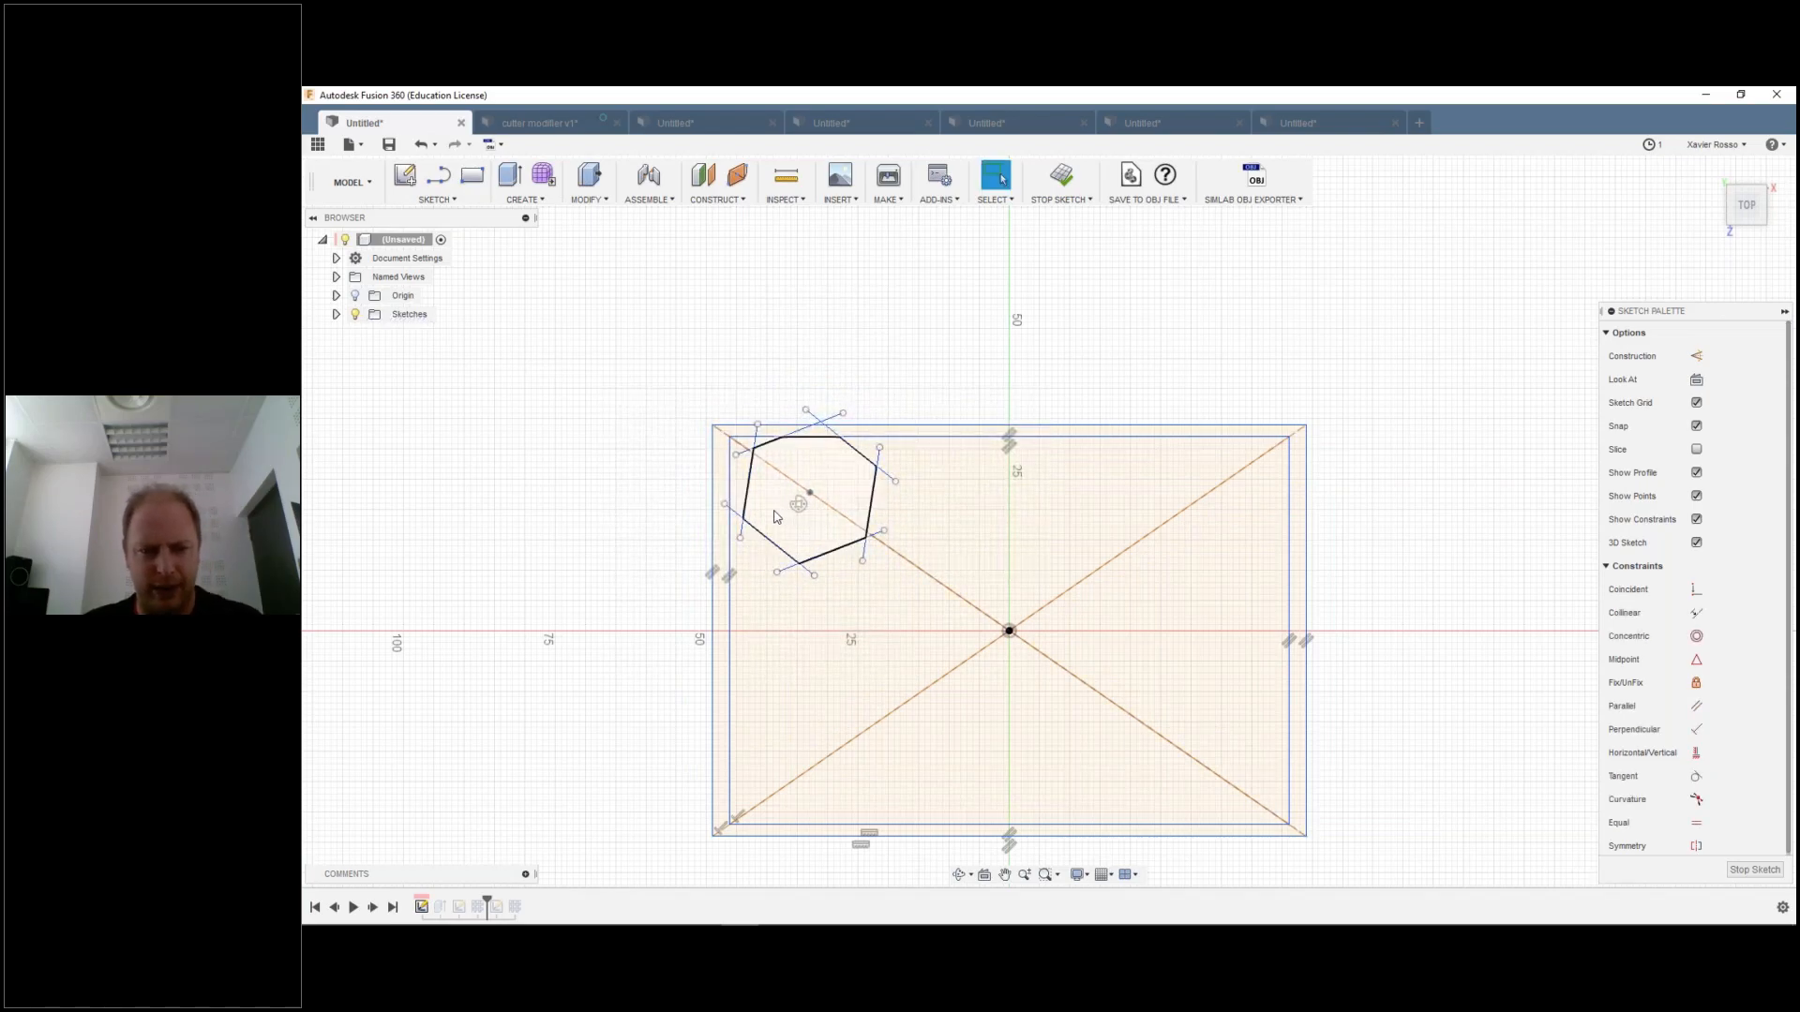
{"action": "left_click", "coordinate": [800, 505]}
{"action": "left_click", "coordinate": [808, 513]}
{"action": "key", "text": "Delete"}
{"action": "left_click", "coordinate": [810, 493]}
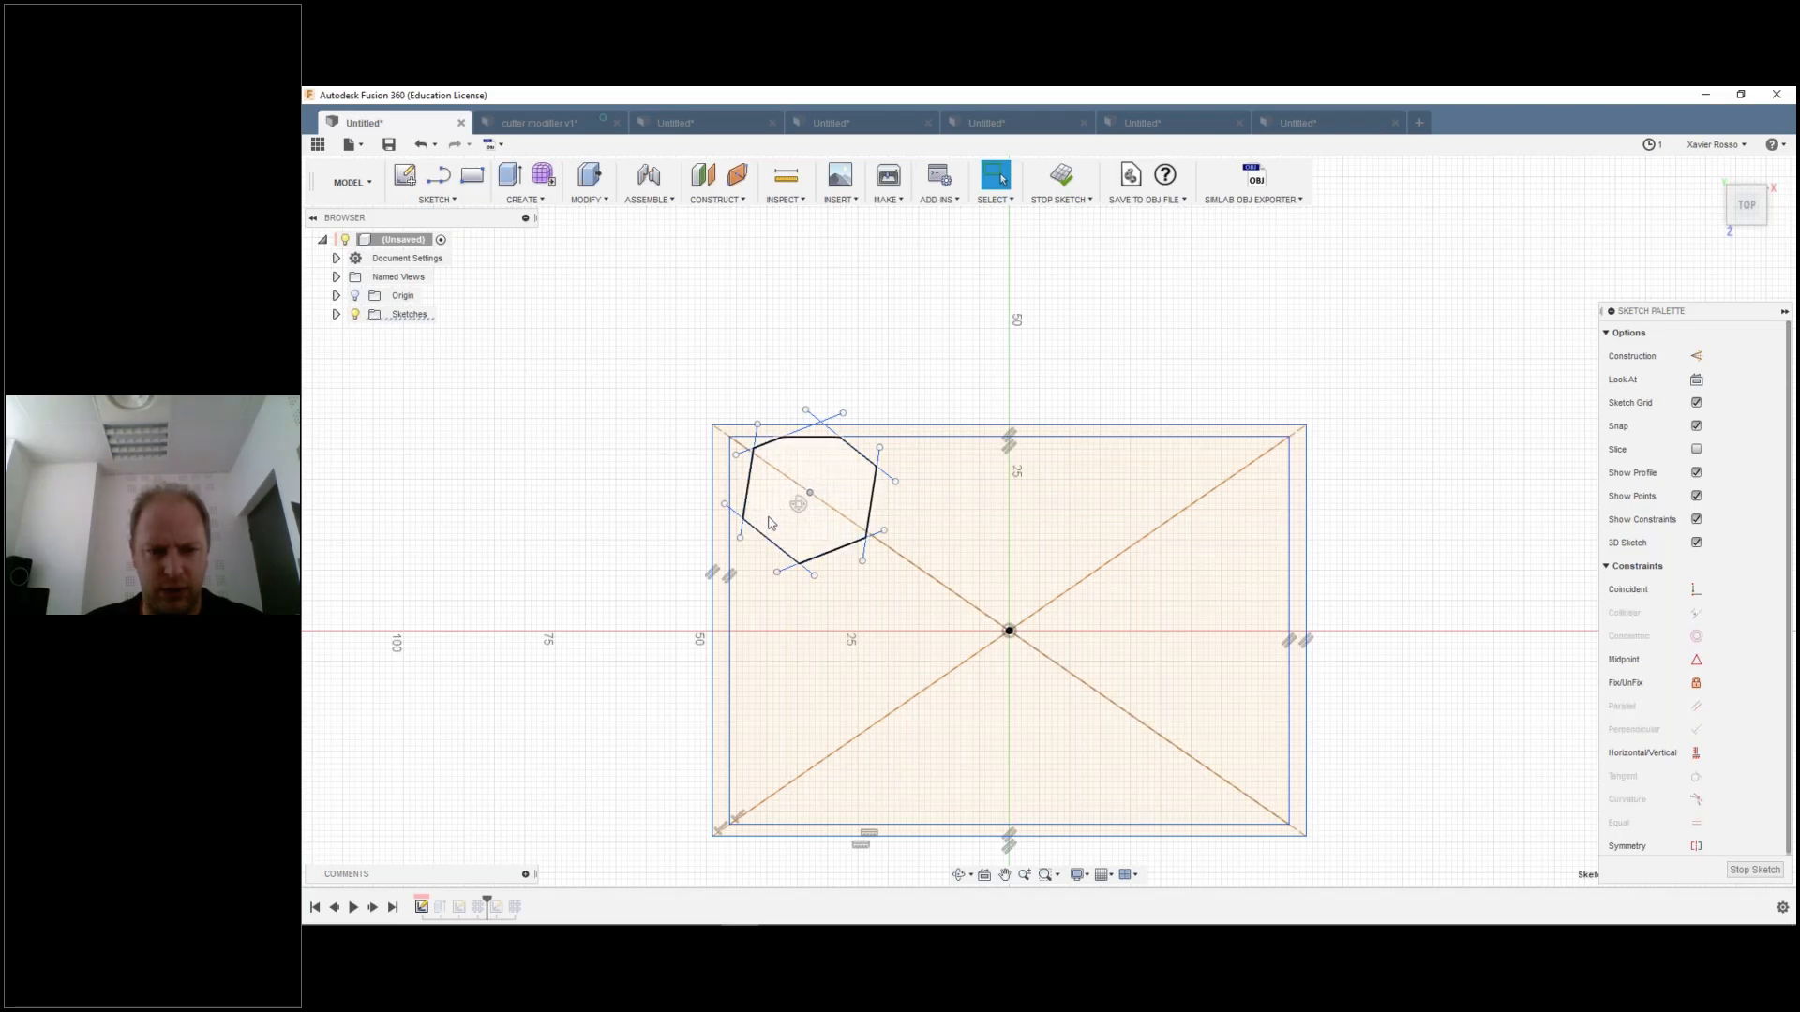
{"action": "mouse_move", "coordinate": [810, 494]}
{"action": "left_mouse_down"}
{"action": "mouse_move", "coordinate": [793, 531]}
{"action": "mouse_move", "coordinate": [817, 499]}
{"action": "left_mouse_up"}
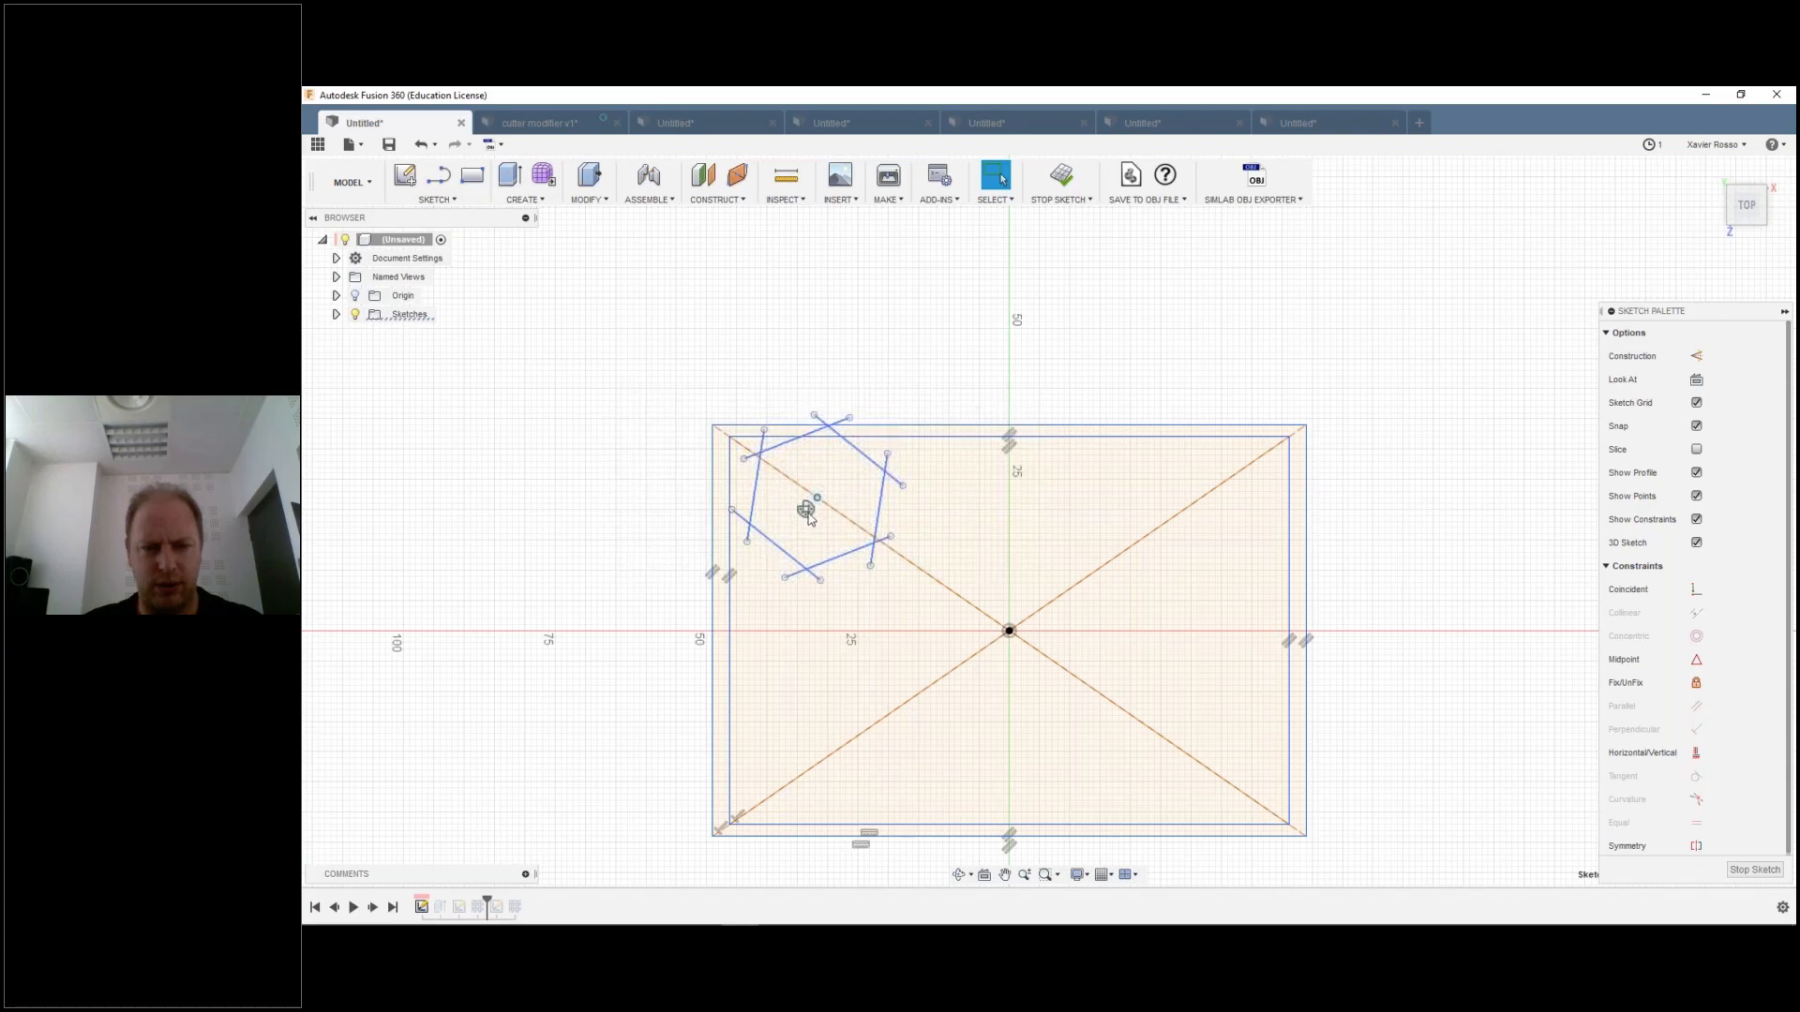
Step: Reselect the six lines of the hexagonal pattern, try again to drag them by the center point, and undo it
{"action": "left_click", "coordinate": [785, 450]}
{"action": "left_click", "coordinate": [755, 487], "text": "ctrl"}
{"action": "left_click", "coordinate": [758, 530], "text": "ctrl"}
{"action": "left_click", "coordinate": [832, 560], "text": "ctrl"}
{"action": "left_click", "coordinate": [879, 509], "text": "ctrl"}
{"action": "left_click", "coordinate": [876, 465], "text": "ctrl"}
{"action": "mouse_move", "coordinate": [817, 499]}
{"action": "left_mouse_down"}
{"action": "mouse_move", "coordinate": [854, 539]}
{"action": "mouse_move", "coordinate": [828, 507]}
{"action": "left_mouse_up"}
{"action": "key", "text": "ctrl+z"}
Step: Move the pattern's center point off the diagonal, then try to relocate it with five lines selected and undo that attempt
{"action": "left_click_drag", "start_coordinate": [837, 507], "coordinate": [823, 512]}
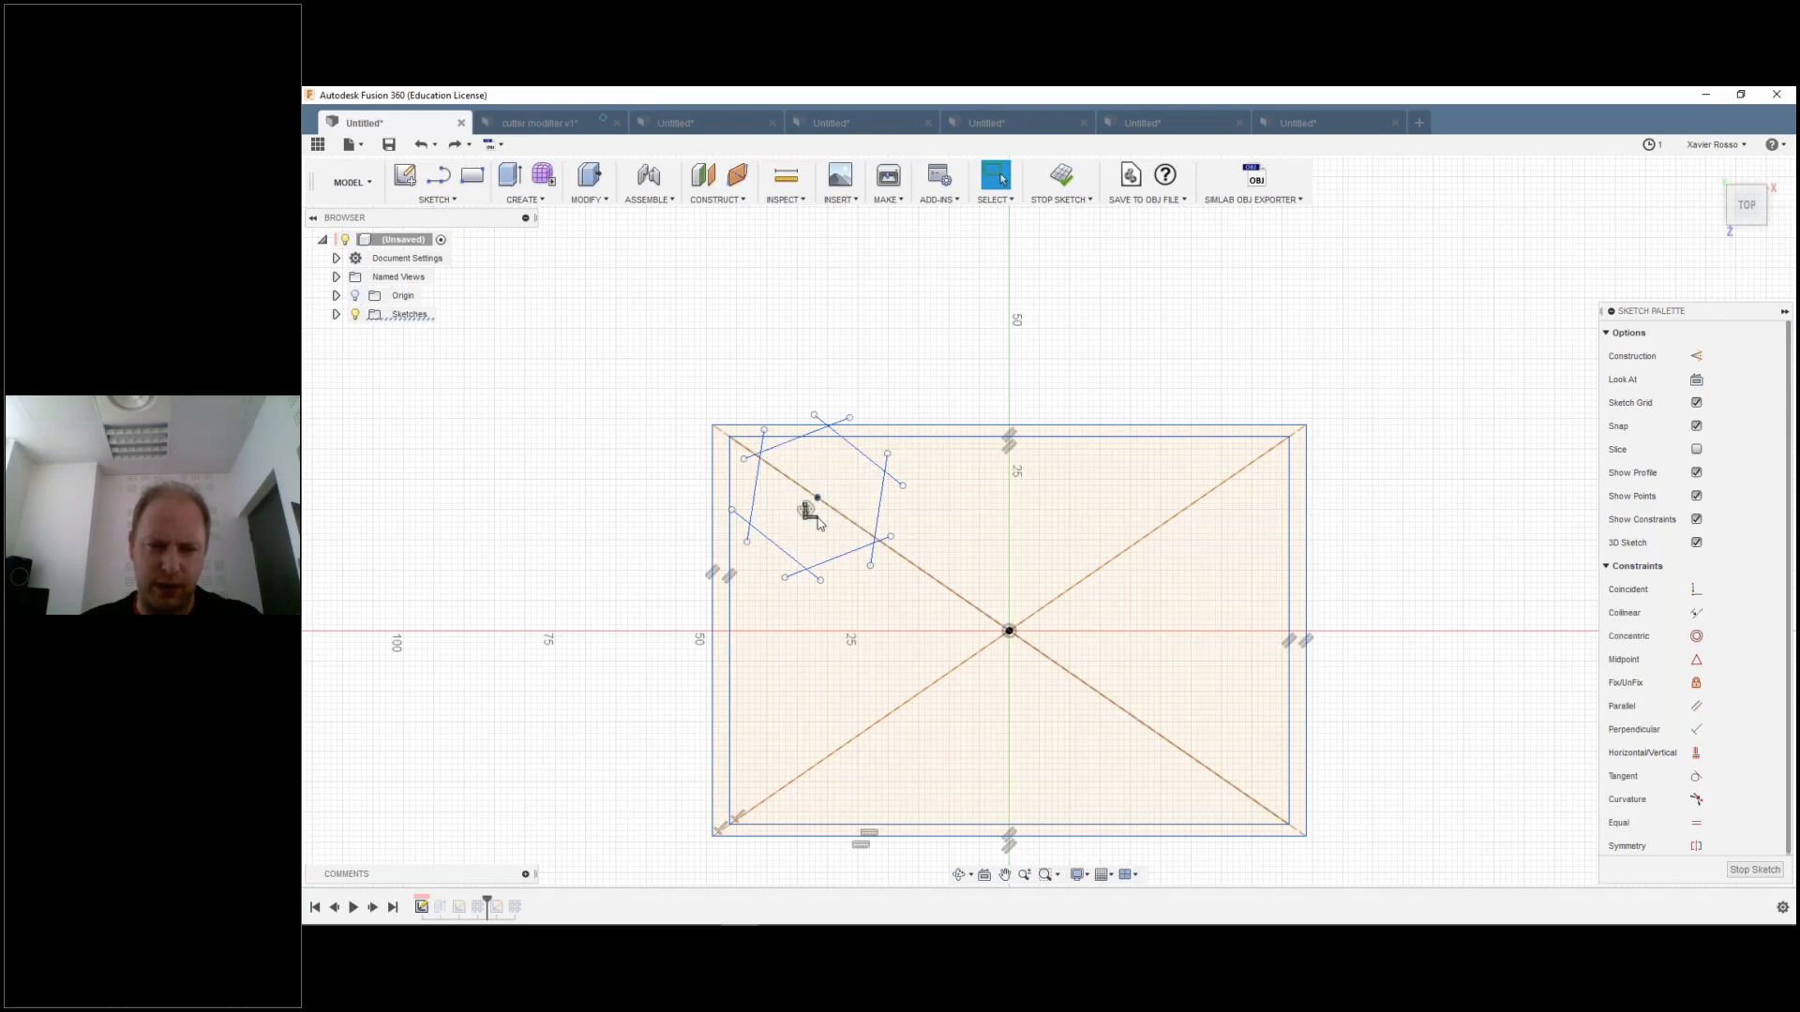
{"action": "mouse_move", "coordinate": [819, 504]}
{"action": "left_mouse_down"}
{"action": "mouse_move", "coordinate": [804, 522]}
{"action": "mouse_move", "coordinate": [830, 506]}
{"action": "left_mouse_up"}
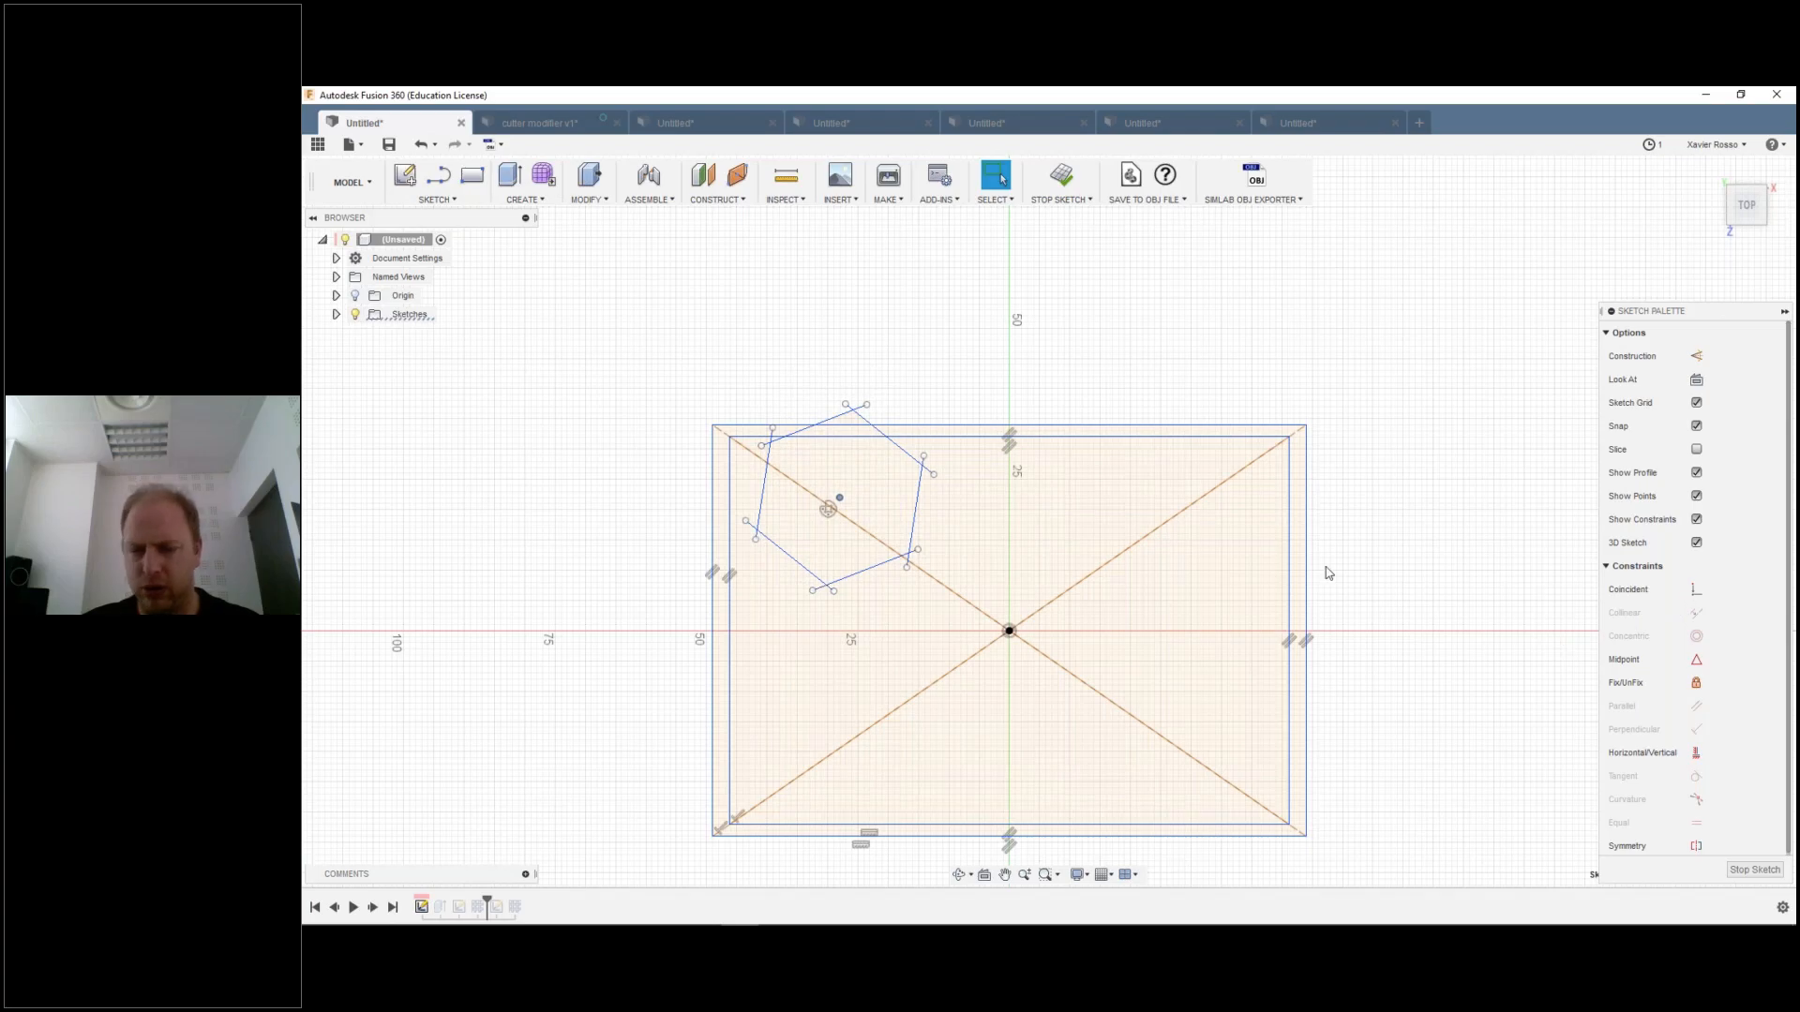
{"action": "left_click", "coordinate": [767, 465]}
{"action": "left_click", "coordinate": [838, 416], "text": "ctrl"}
{"action": "left_click", "coordinate": [886, 432], "text": "ctrl"}
{"action": "left_click", "coordinate": [916, 511], "text": "ctrl"}
{"action": "left_click", "coordinate": [881, 571], "text": "ctrl"}
{"action": "mouse_move", "coordinate": [839, 498]}
{"action": "left_mouse_down"}
{"action": "mouse_move", "coordinate": [932, 515]}
{"action": "mouse_move", "coordinate": [1004, 563]}
{"action": "mouse_move", "coordinate": [815, 526]}
{"action": "mouse_move", "coordinate": [798, 492]}
{"action": "mouse_move", "coordinate": [817, 494]}
{"action": "left_mouse_up"}
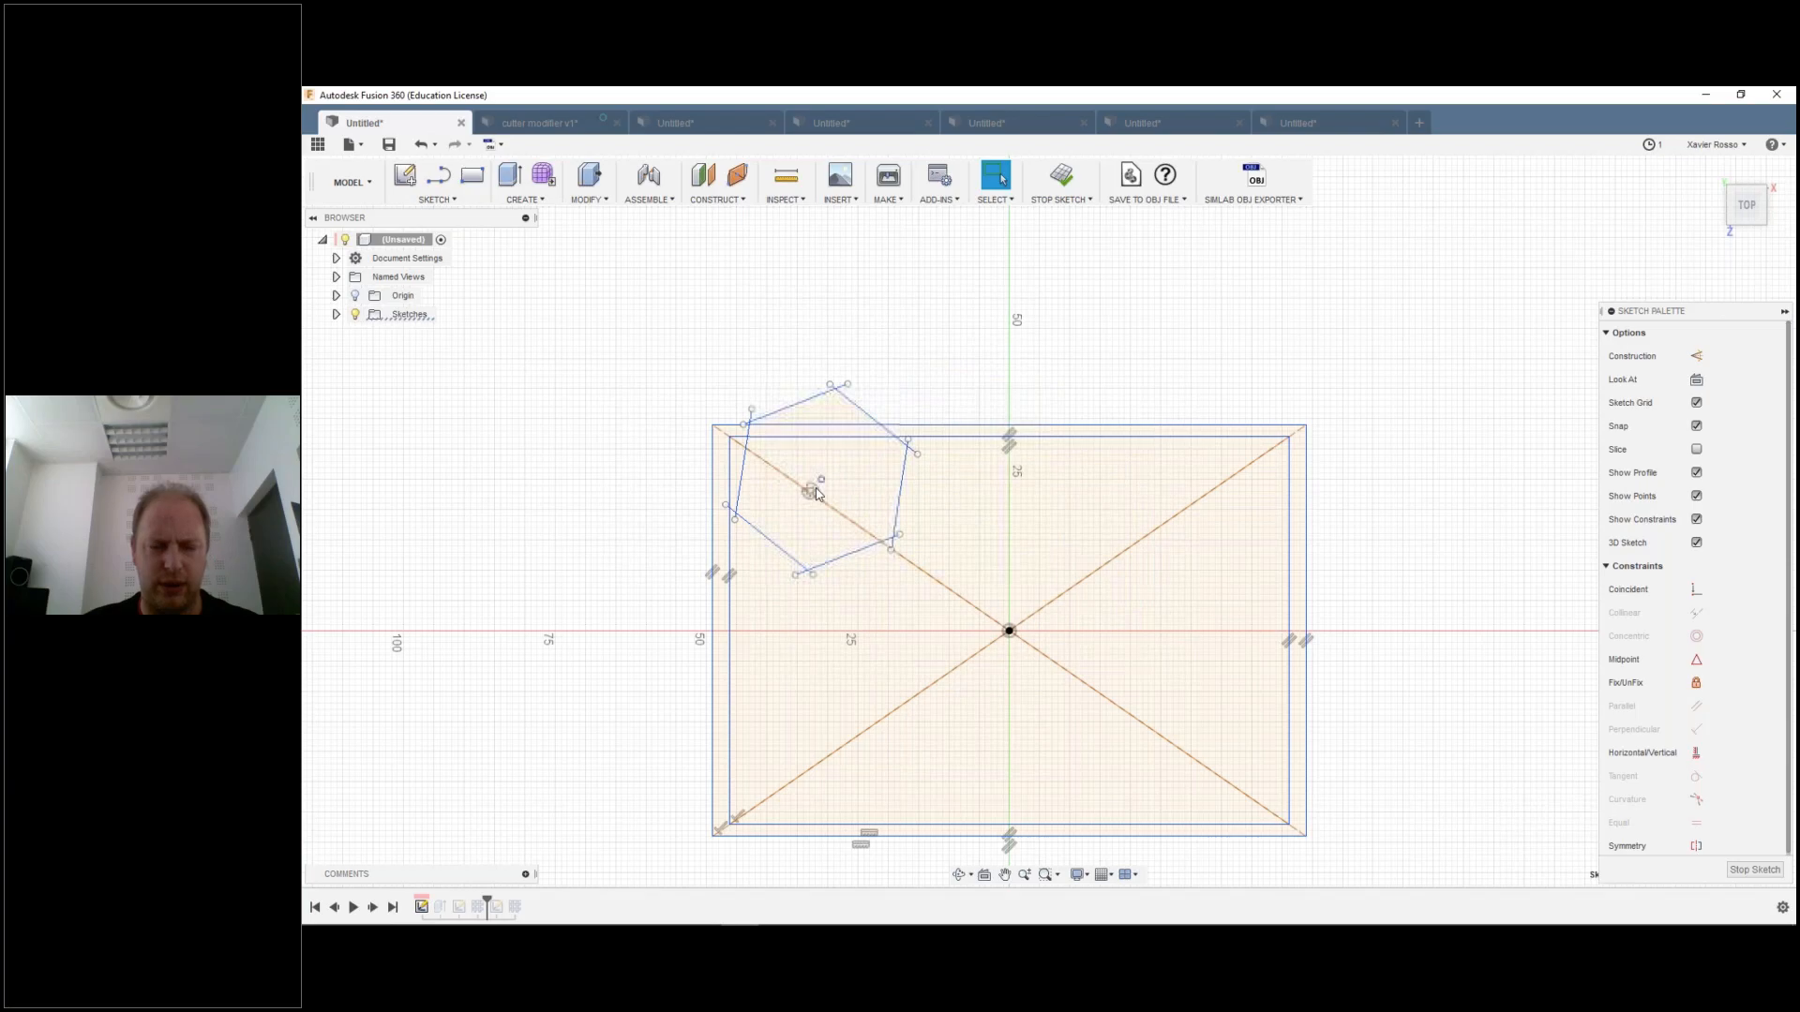
{"action": "key", "text": "ctrl+z"}
Step: Delete the lines of the hexagonal pattern from the sketch, keeping only the center point inside the frame
{"action": "left_click", "coordinate": [919, 492]}
{"action": "key", "text": "Delete"}
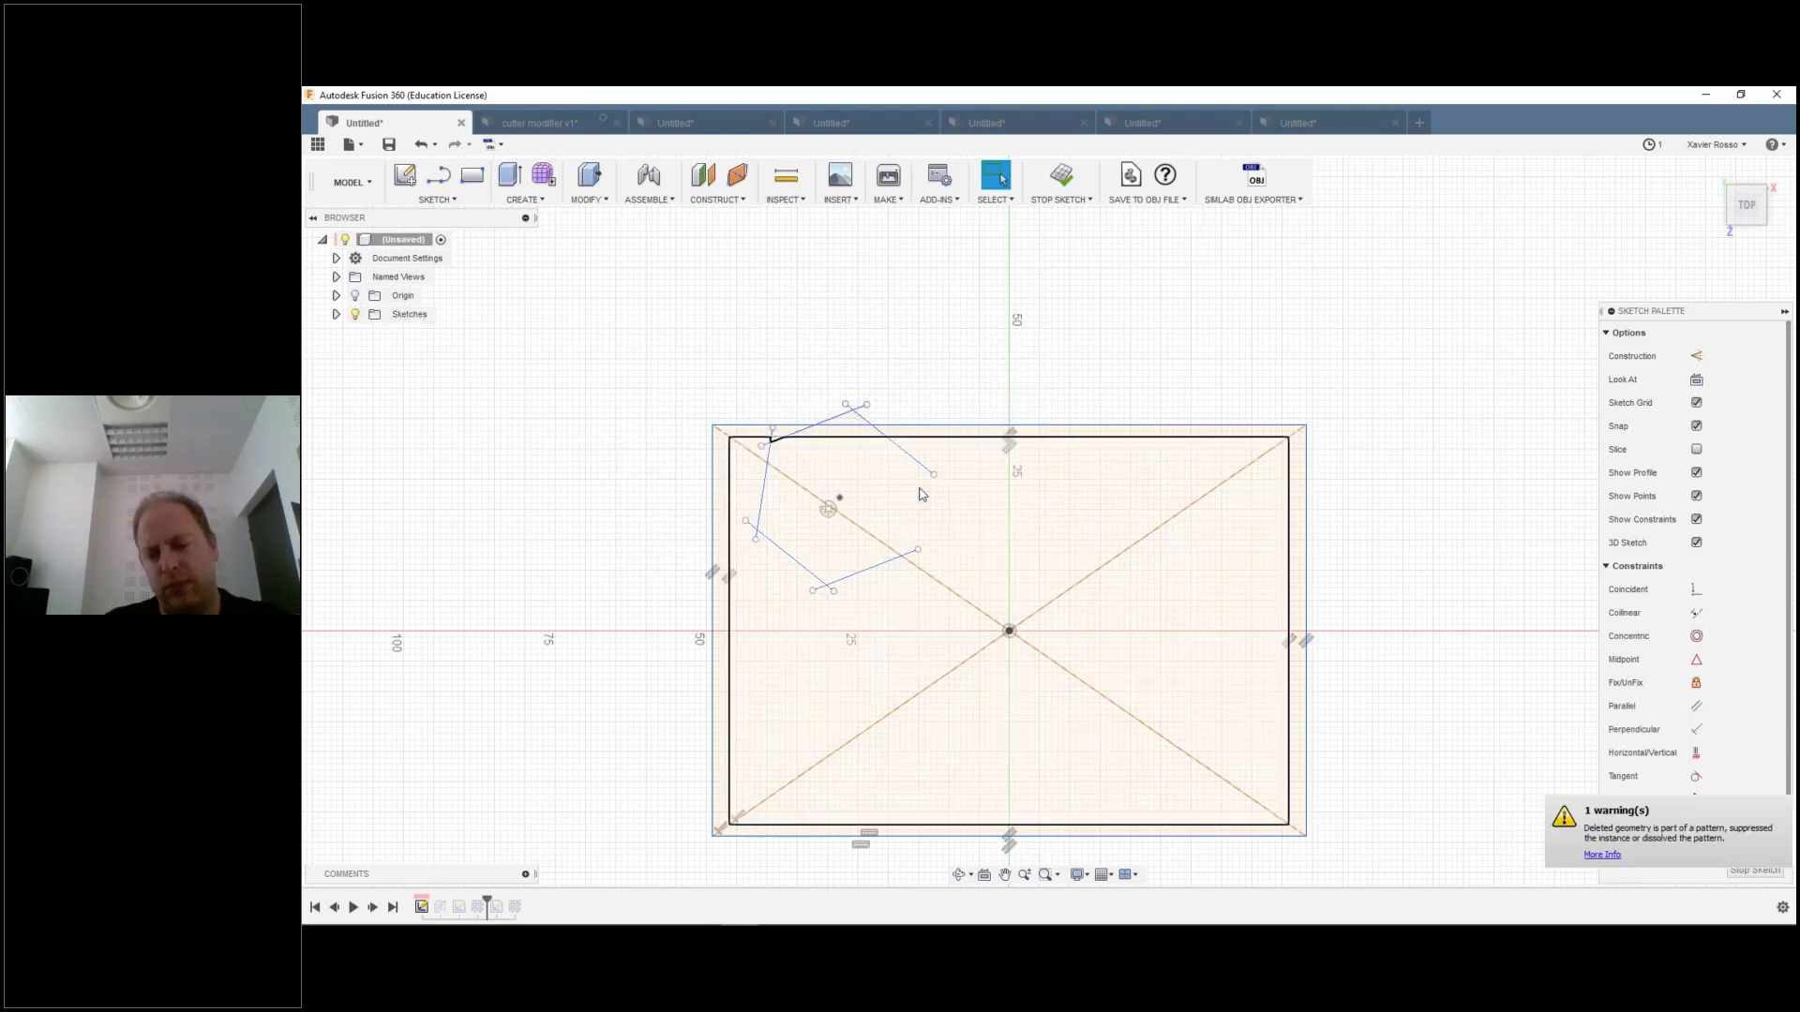
{"action": "left_click", "coordinate": [916, 462]}
{"action": "key", "text": "Delete"}
{"action": "left_click", "coordinate": [839, 420]}
{"action": "key", "text": "Delete"}
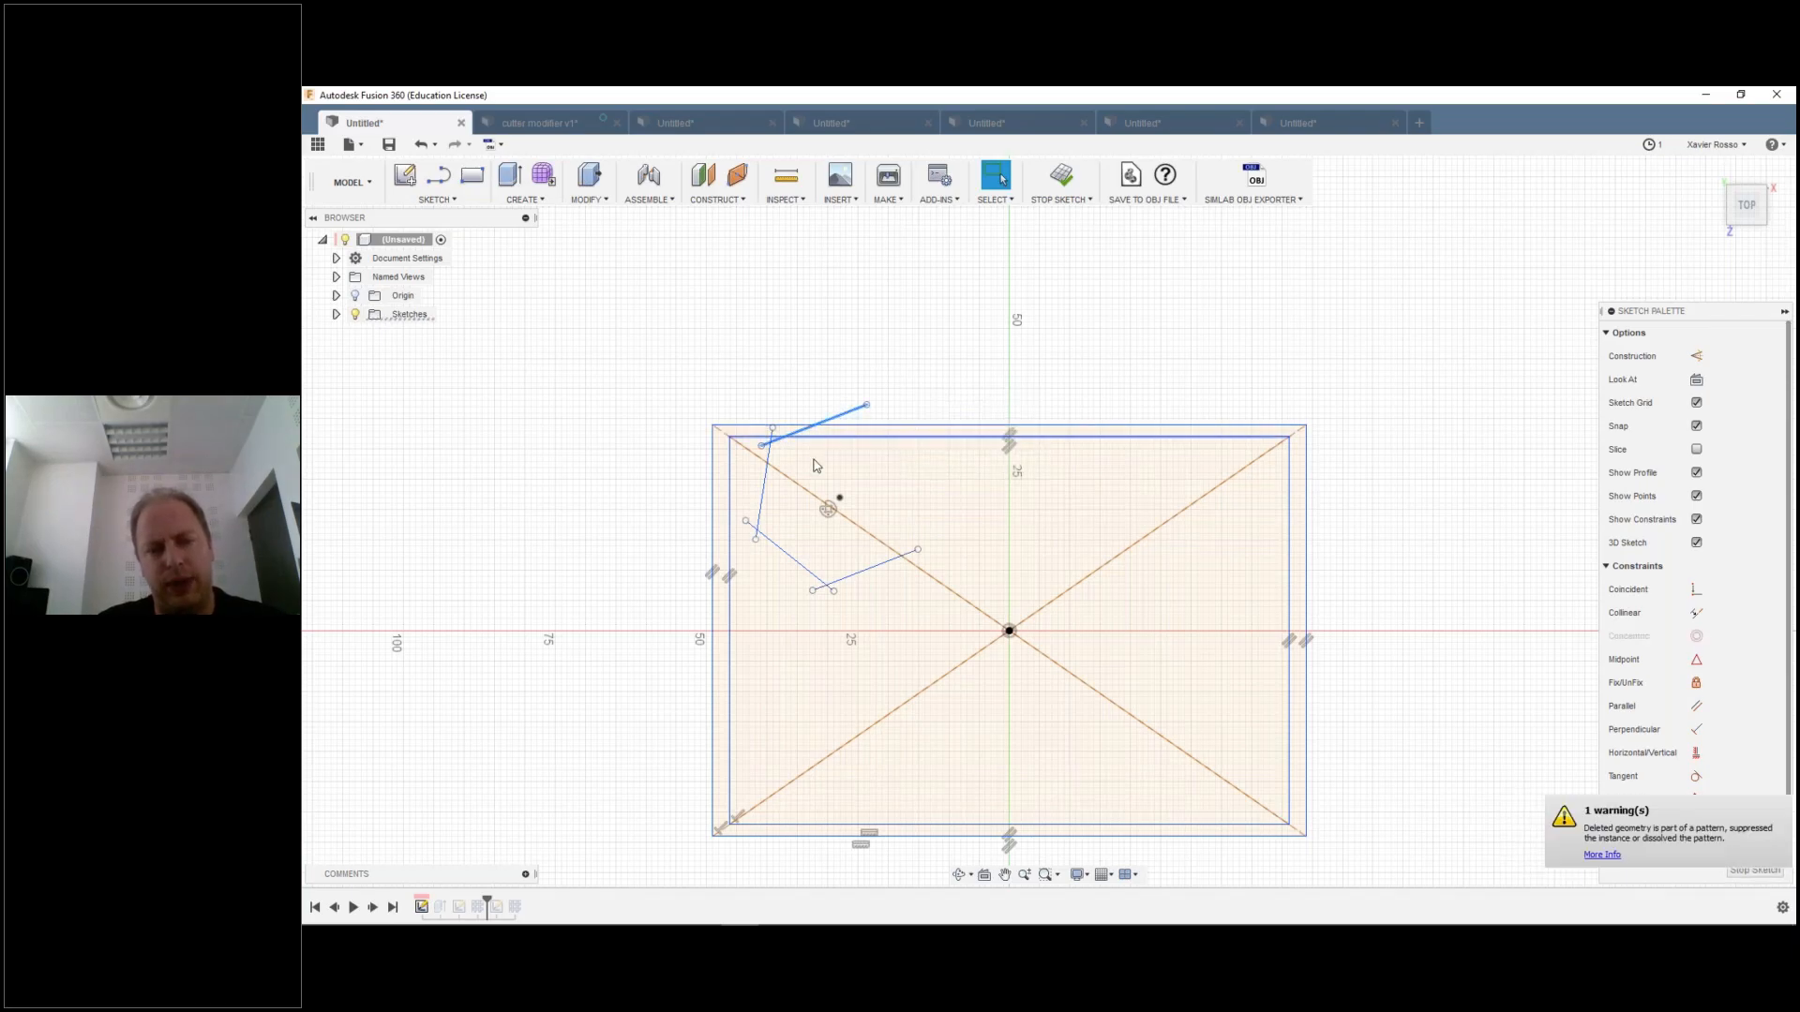
{"action": "left_click", "coordinate": [767, 495]}
{"action": "key", "text": "Delete"}
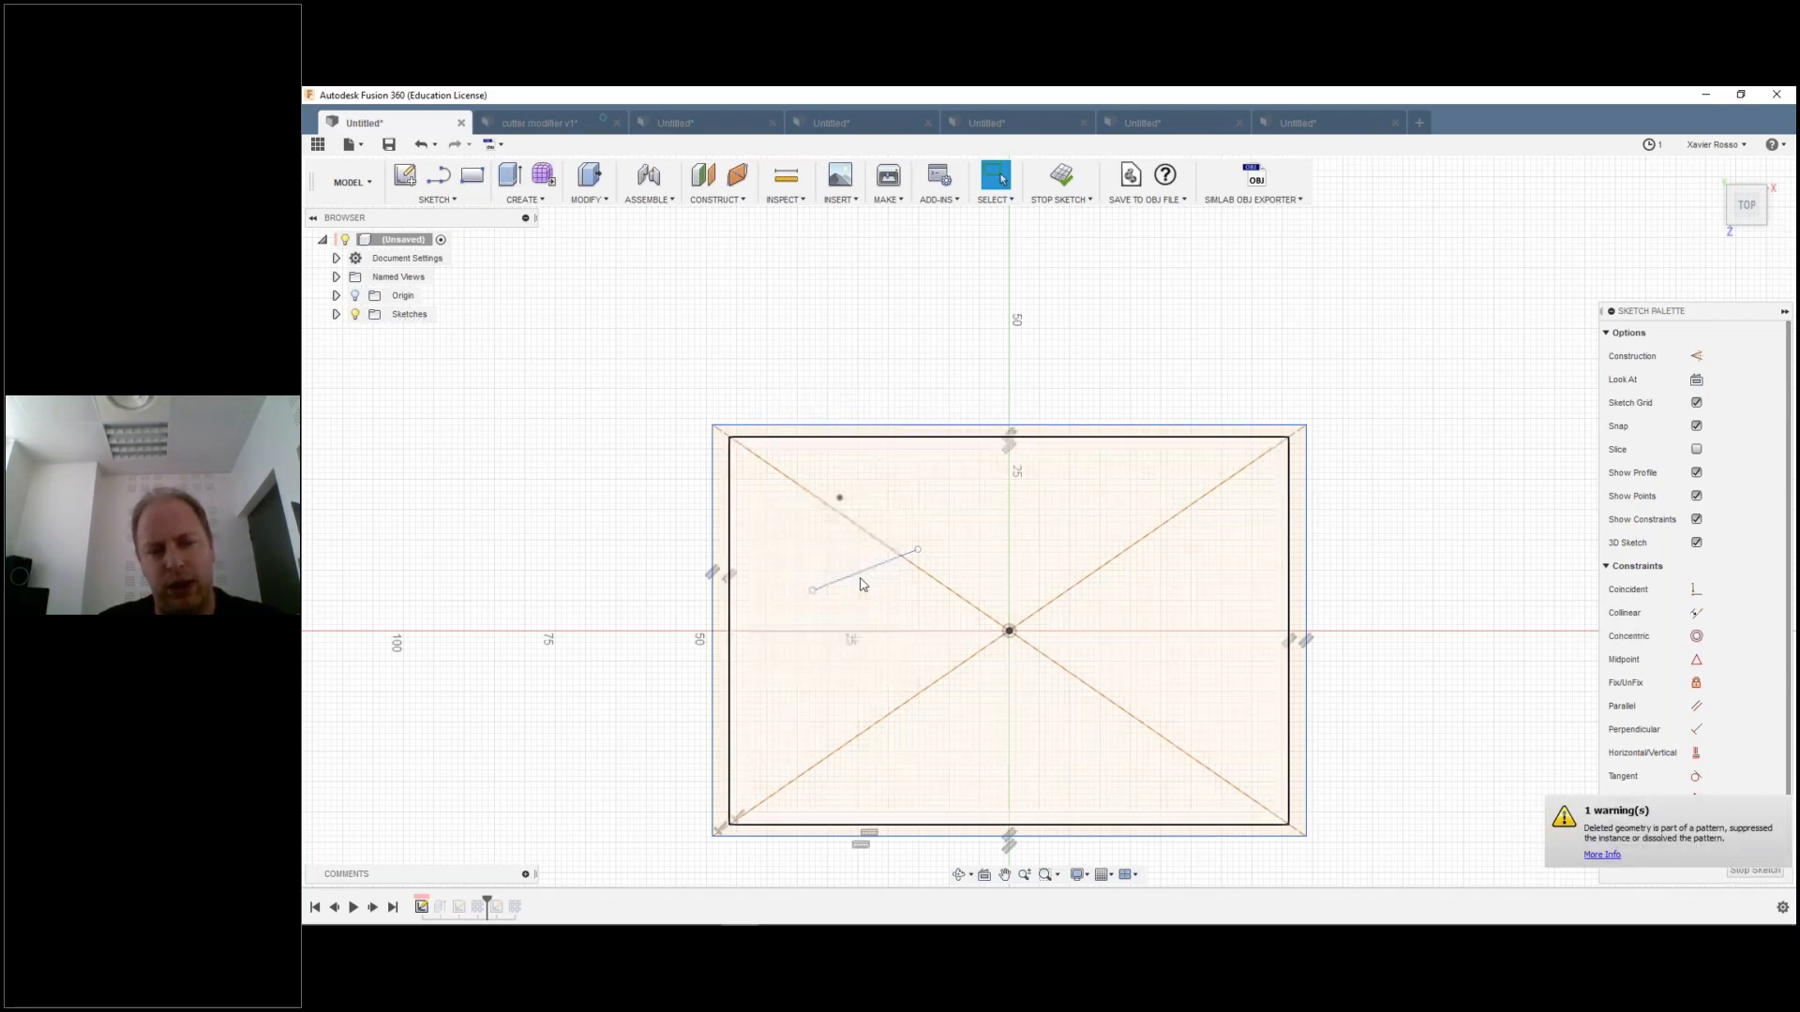
{"action": "left_click", "coordinate": [861, 578]}
{"action": "key", "text": "Delete"}
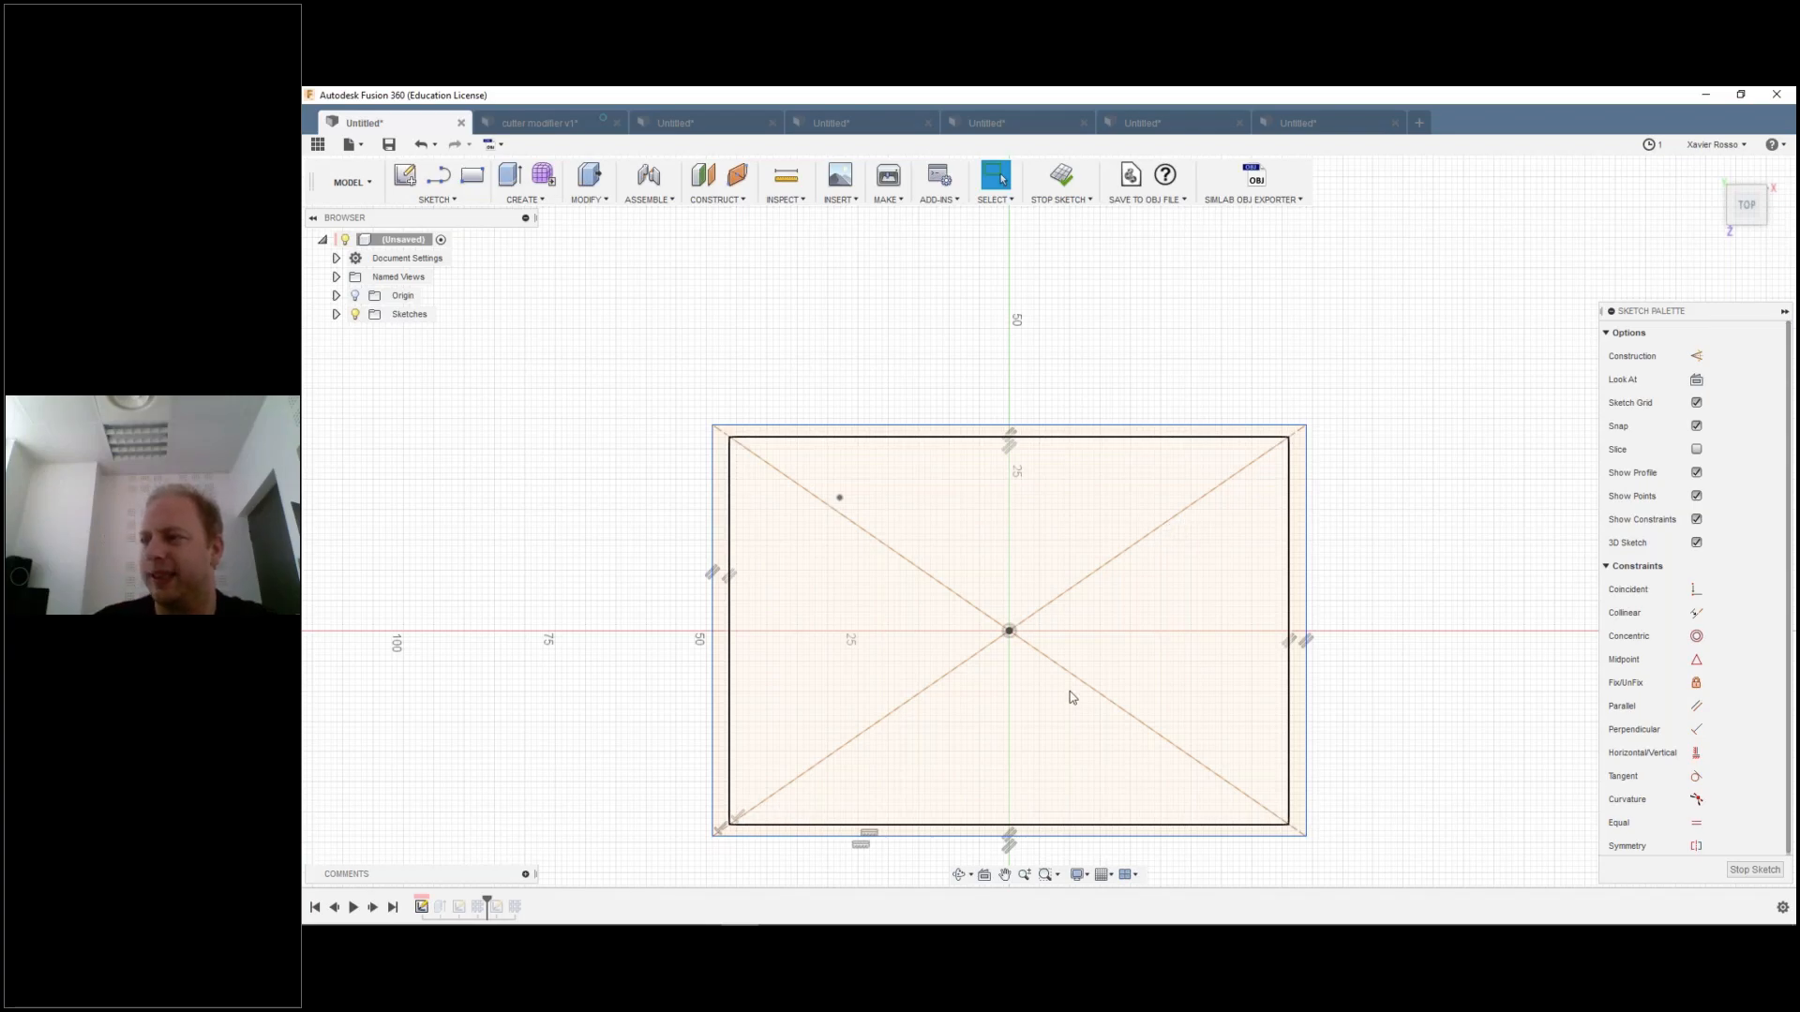
{"action": "middle_click_drag", "start_coordinate": [959, 583], "coordinate": [965, 514]}
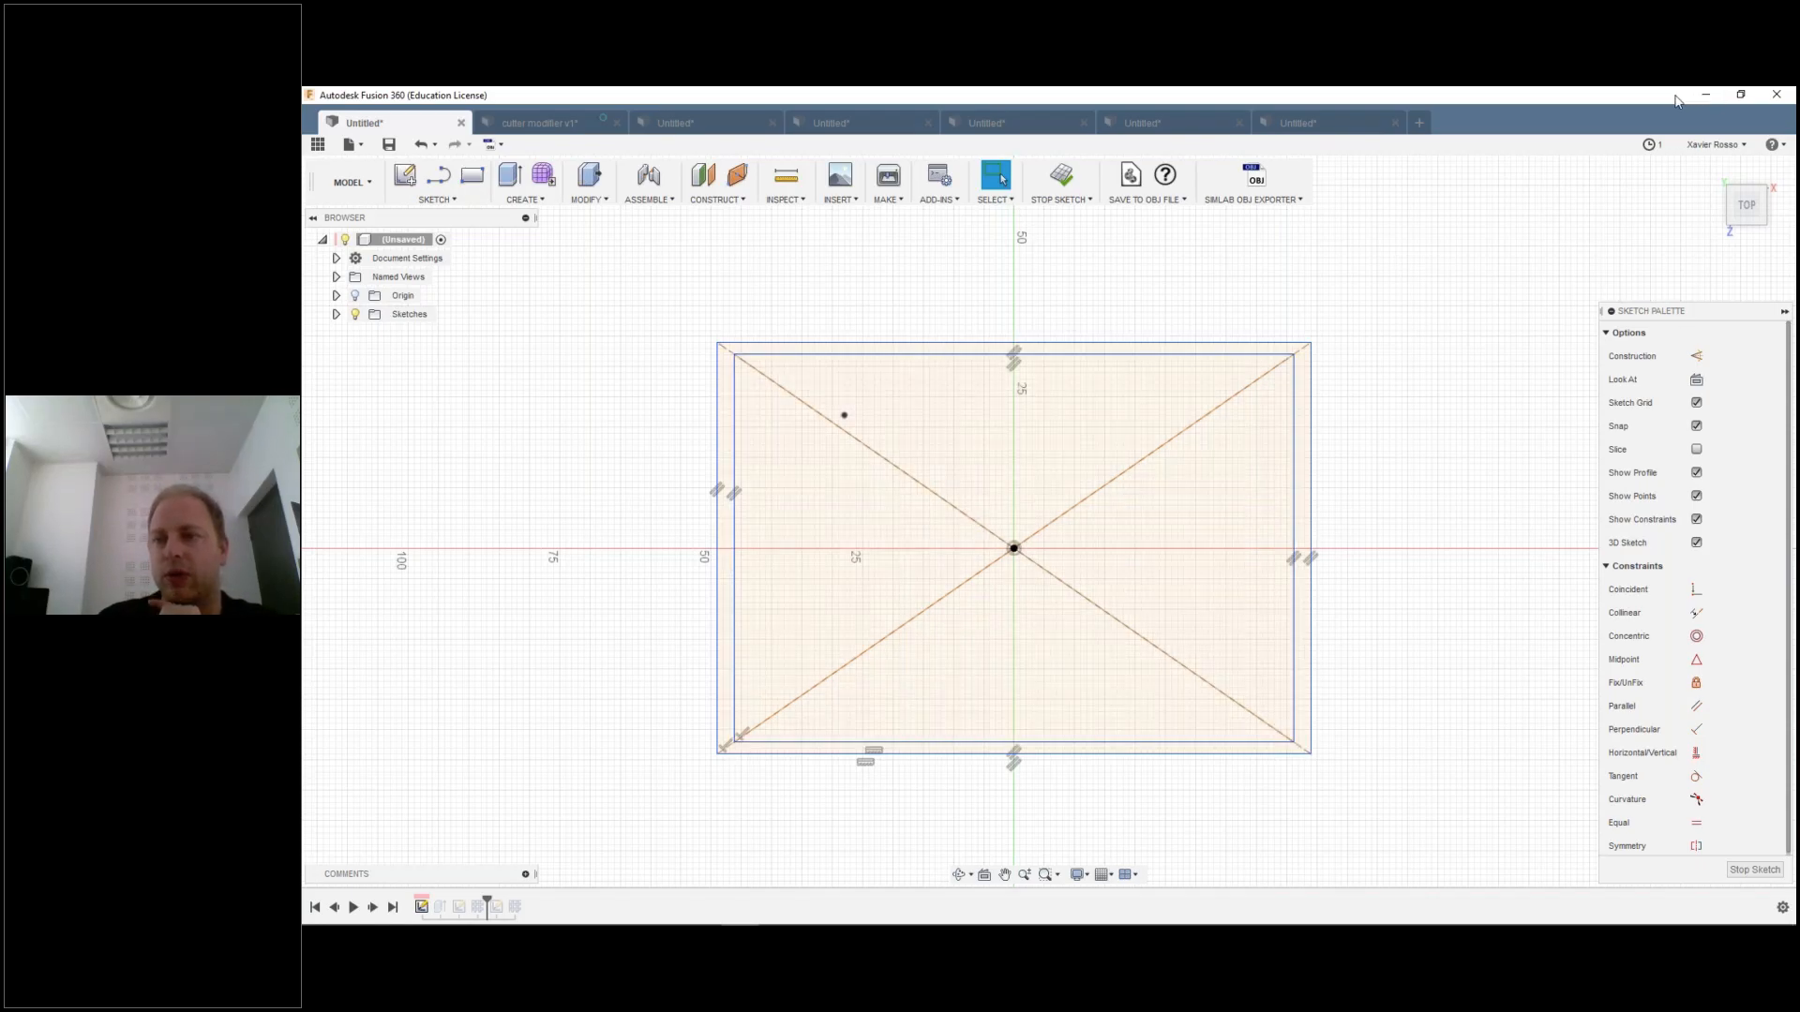
Step: Minimize the modeling window, open the "question" text file on the desktop to read its notes, and close it
{"action": "left_click", "coordinate": [1704, 96]}
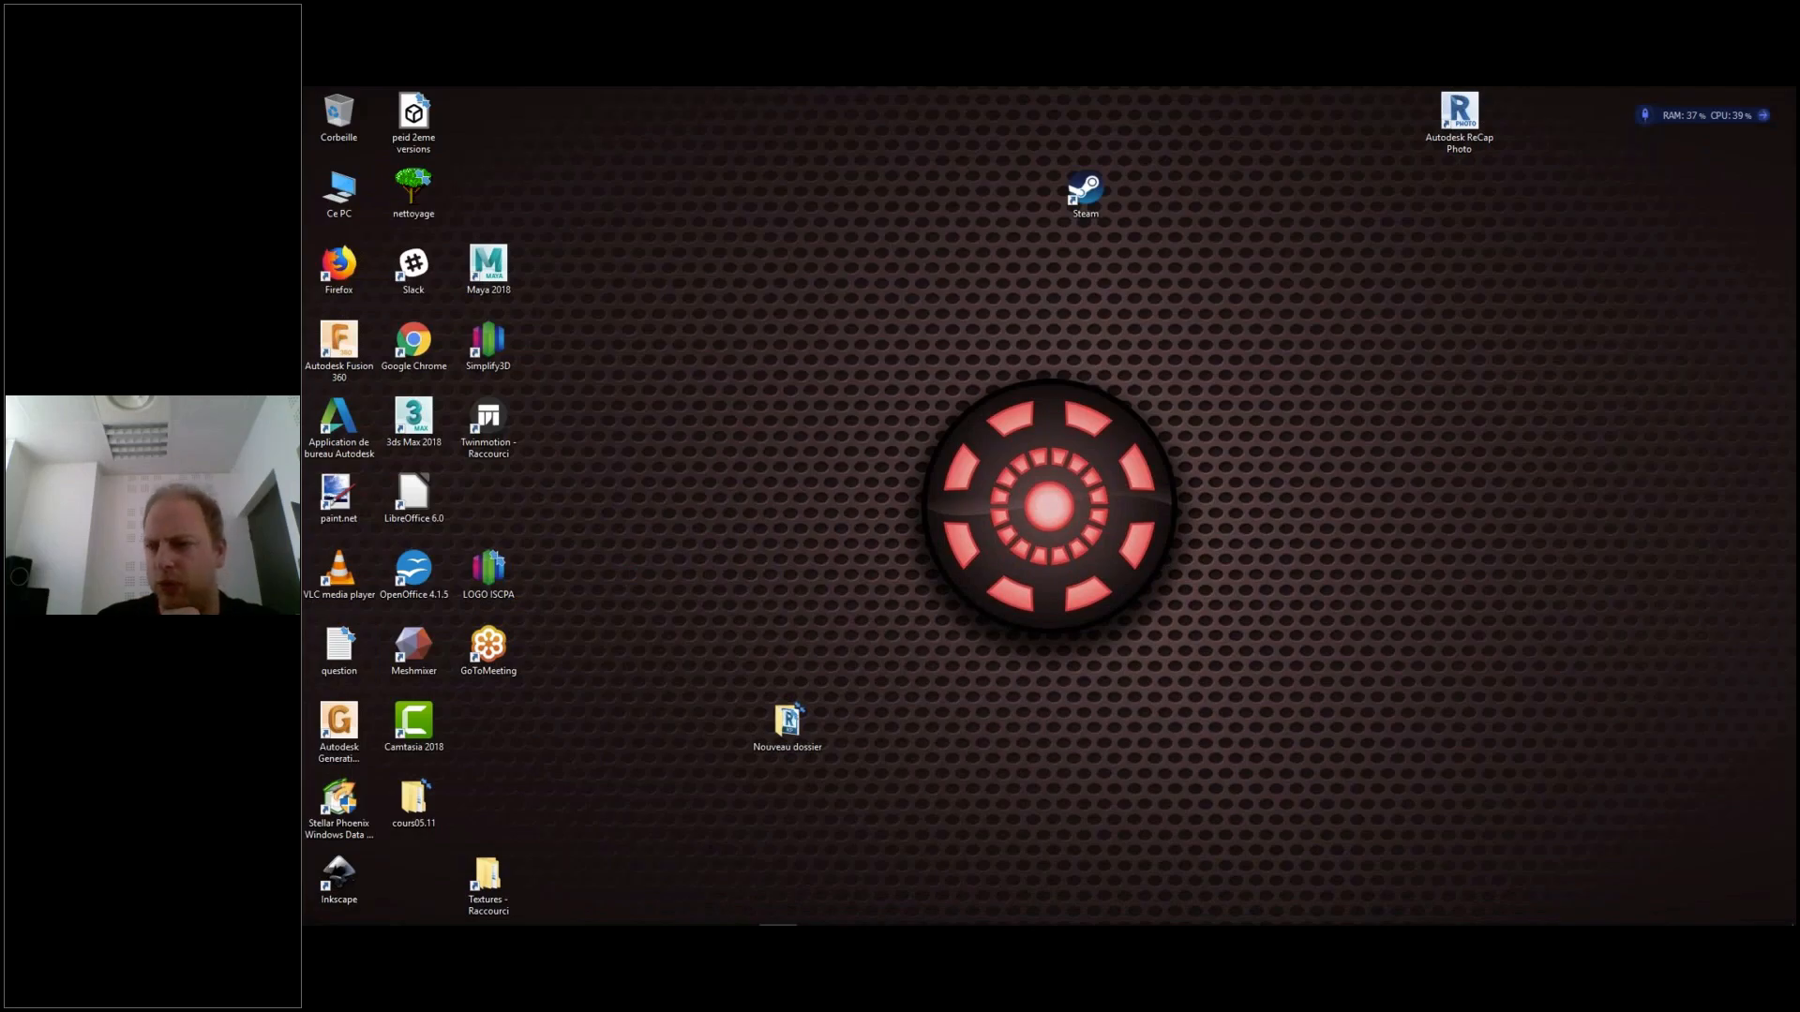
{"action": "double_click", "coordinate": [338, 647]}
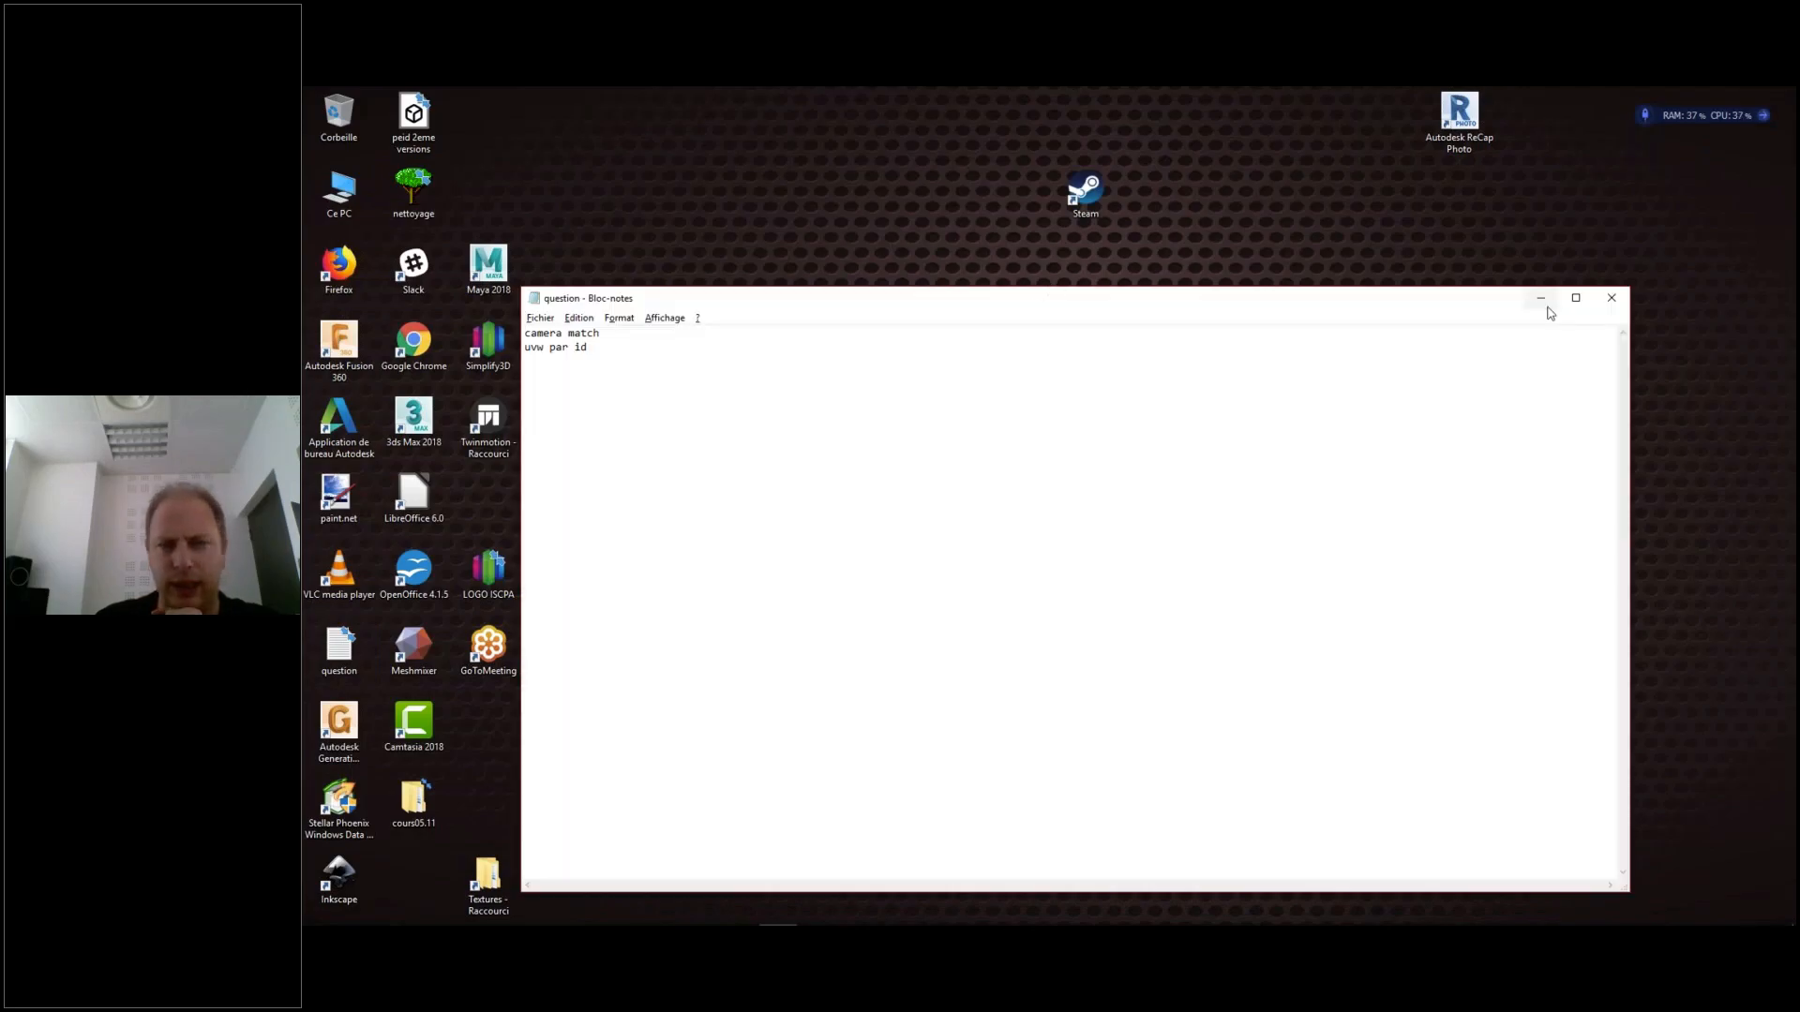
{"action": "left_click", "coordinate": [1601, 307]}
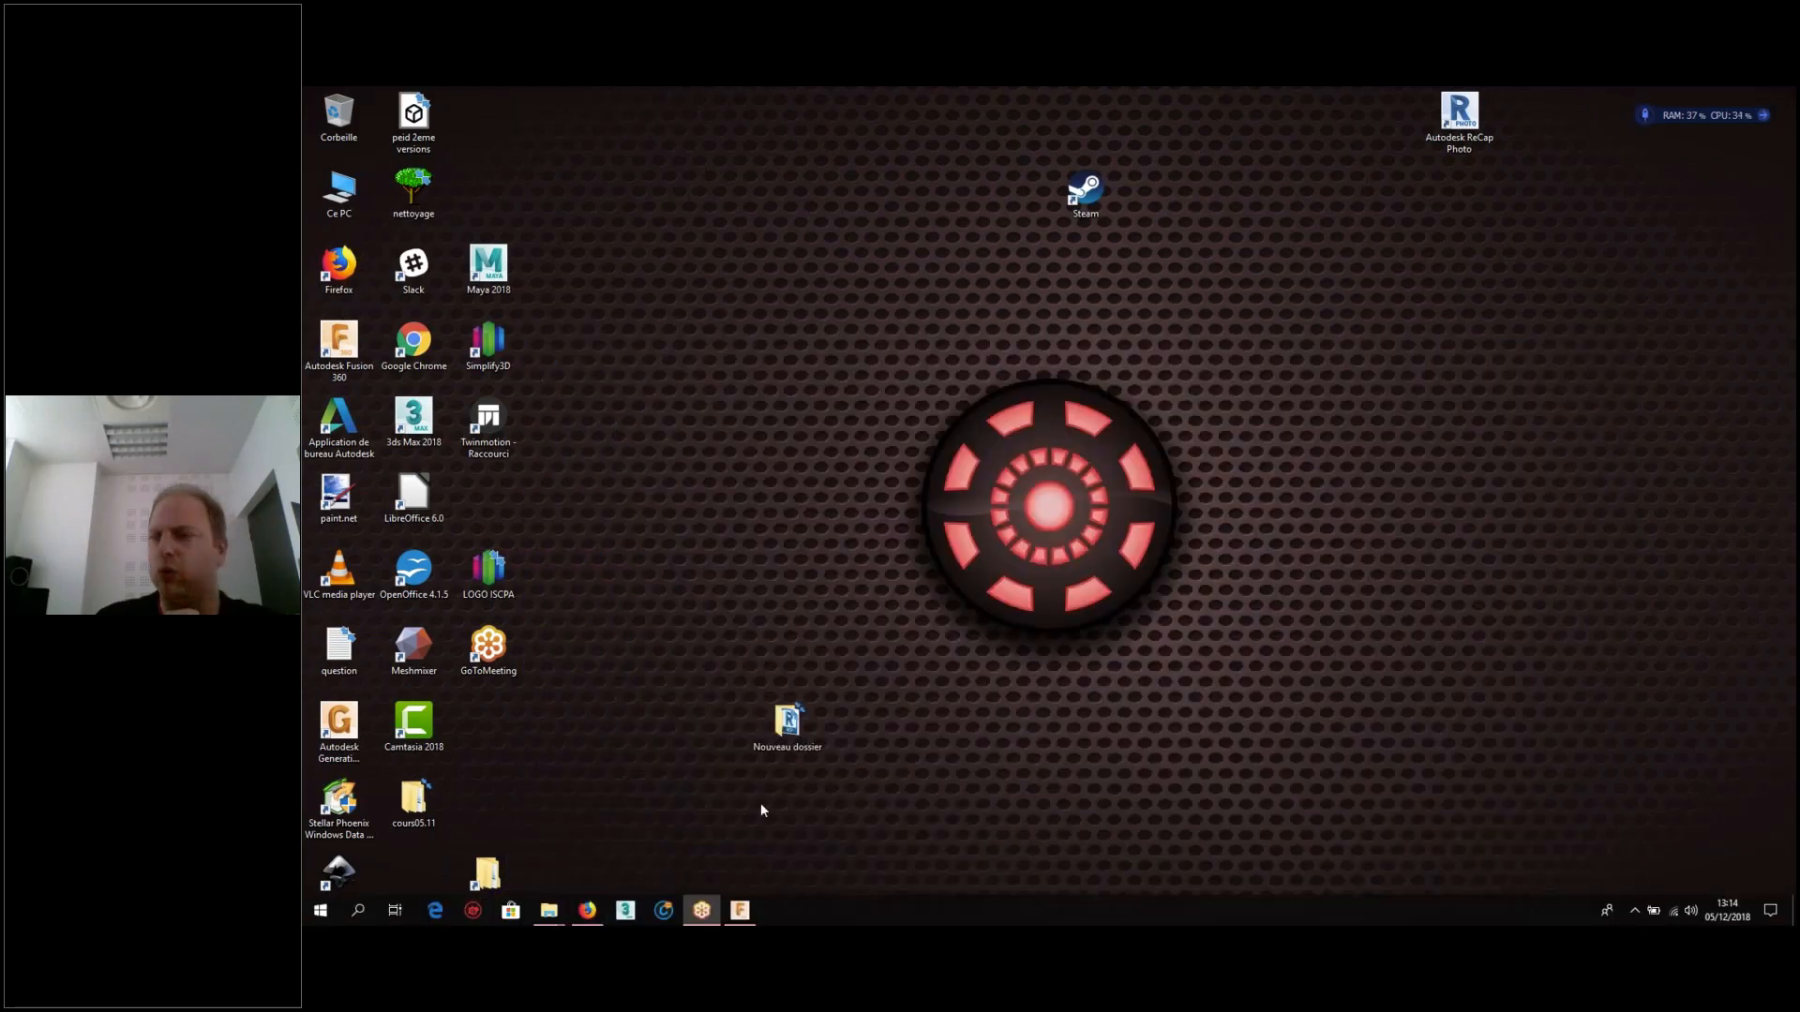